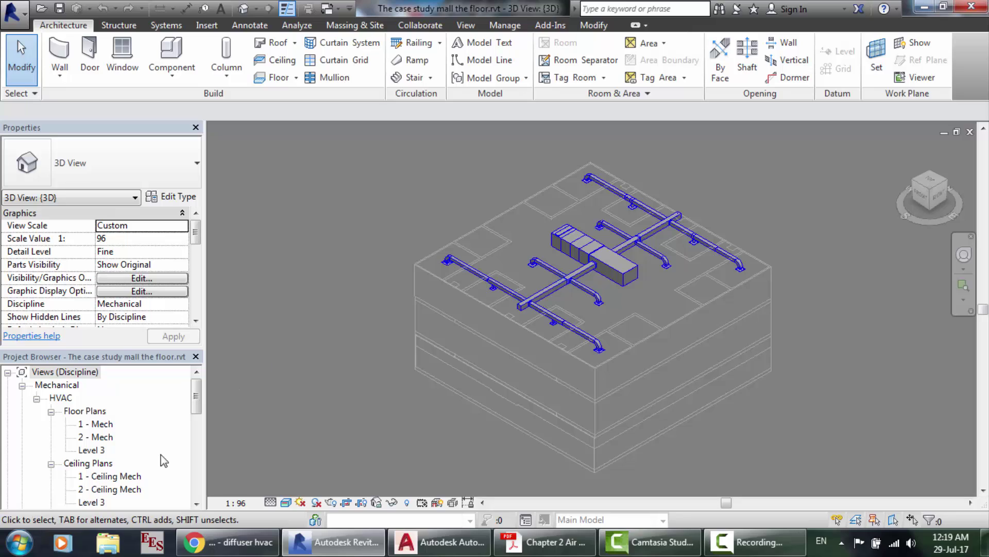
# Open the HVAC Level 3 ceiling plan and examine the existing diffuser and duct tags on the southeast branches.
pyautogui.click(92, 502)
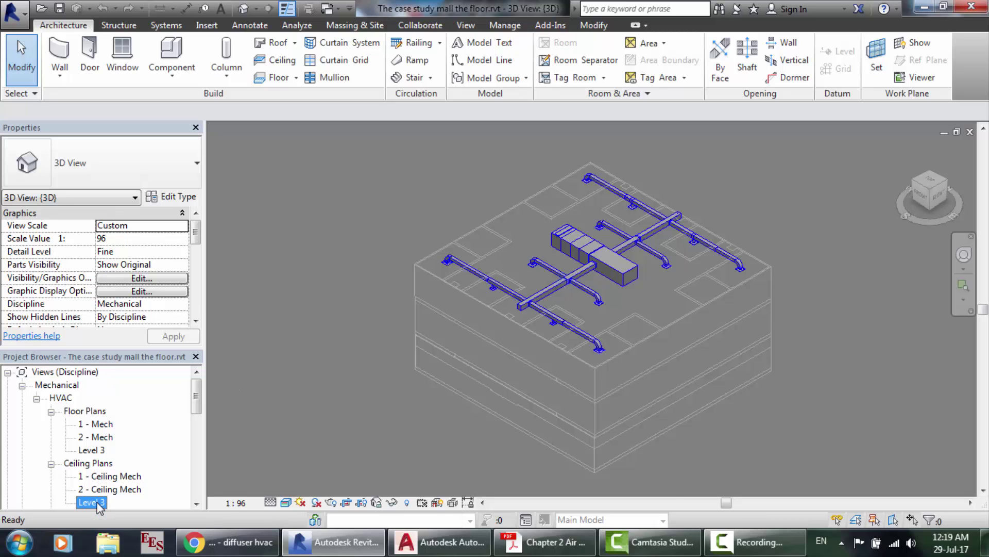
pyautogui.doubleClick(92, 502)
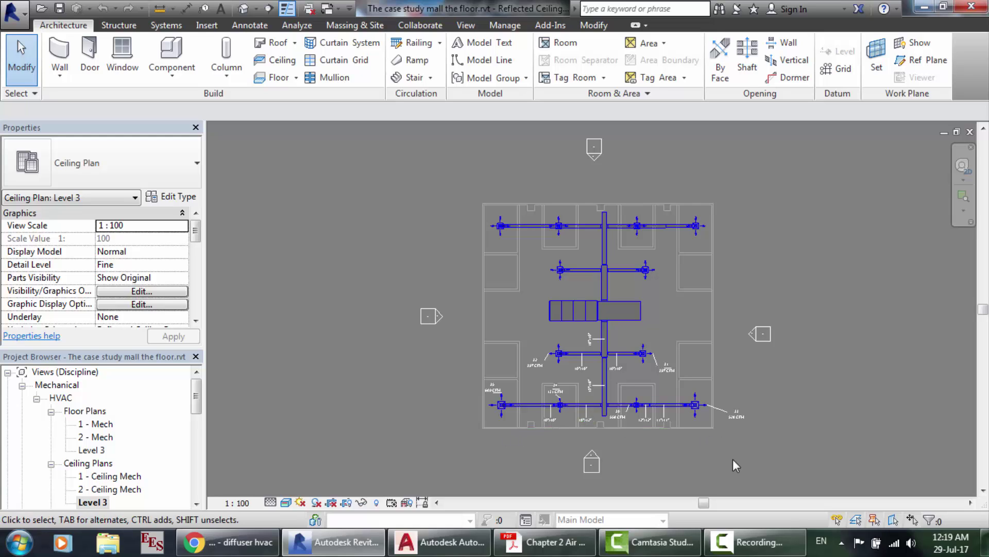
pyautogui.scroll(1, 733, 459)
pyautogui.scroll(2, 598, 285)
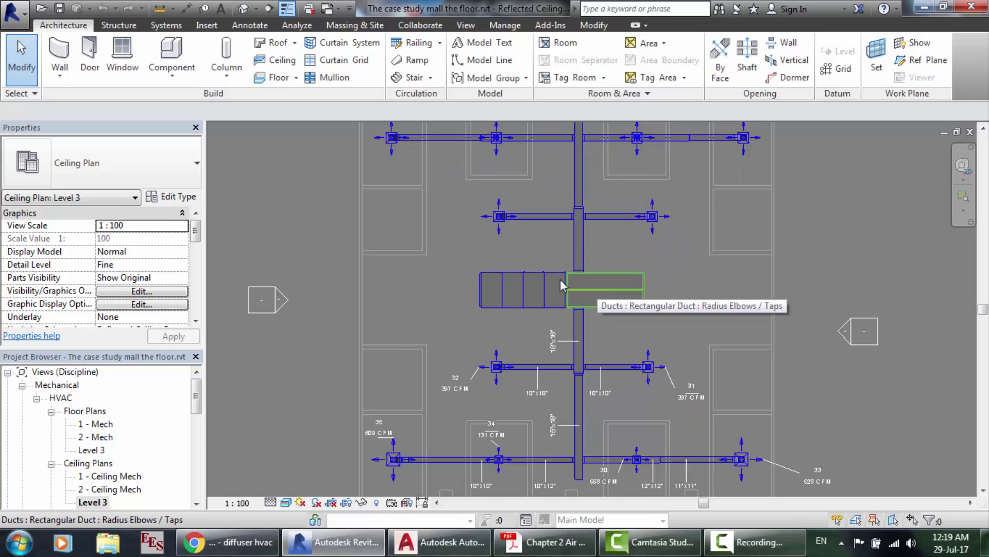
pyautogui.scroll(-1, 709, 353)
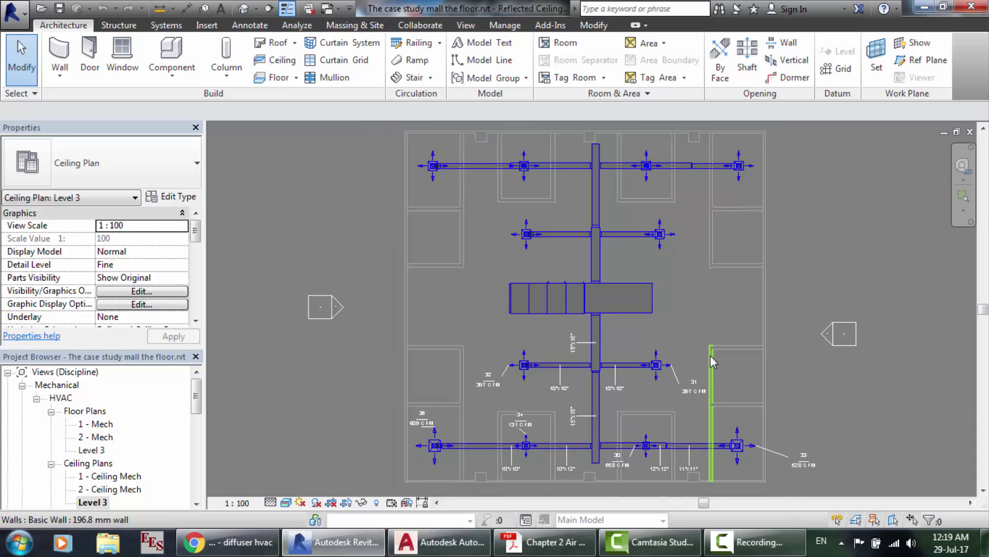
pyautogui.scroll(2, 758, 468)
pyautogui.scroll(2, 759, 468)
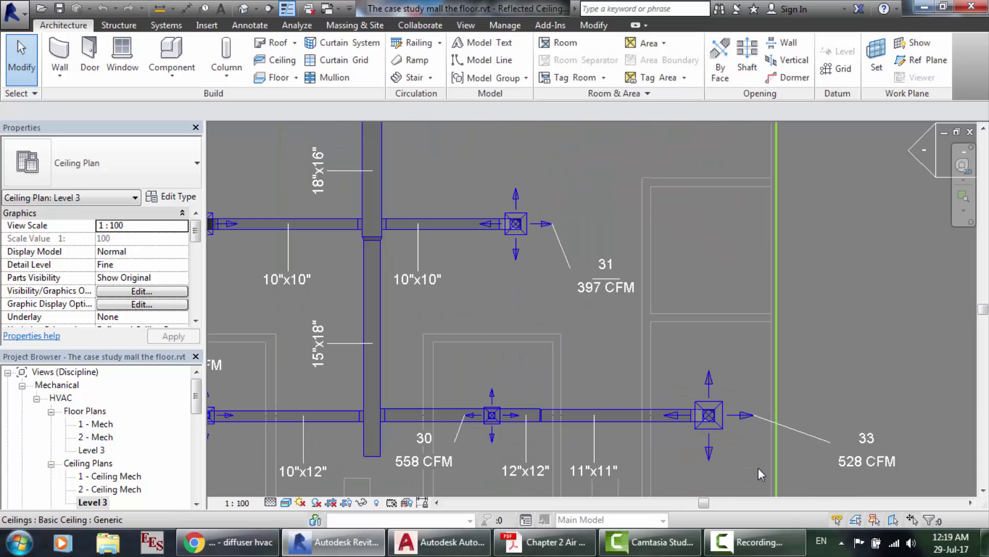
pyautogui.scroll(1, 758, 468)
pyautogui.scroll(1, 870, 457)
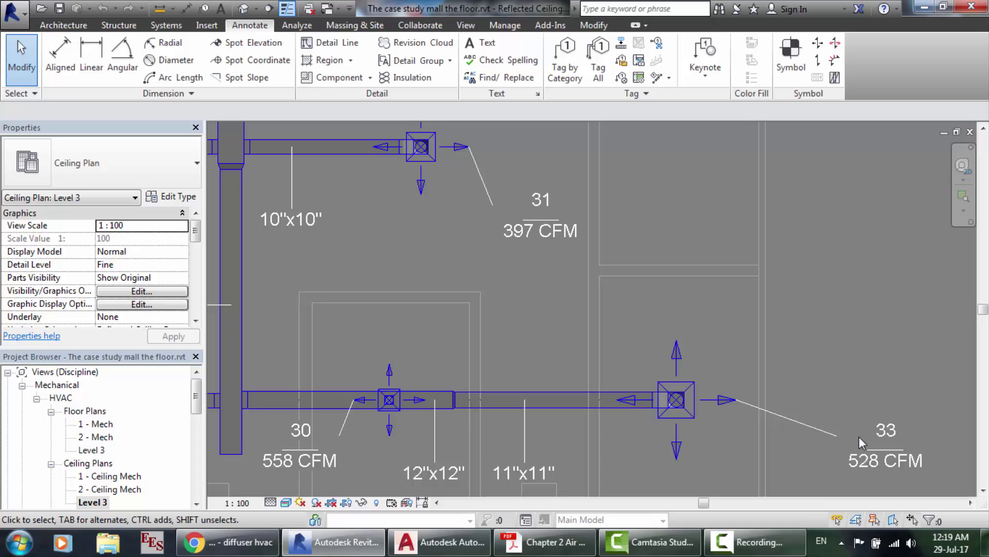
# Tag by category, with a leader, the east diffuser on the short branch just north of the large central duct.
pyautogui.click(567, 69)
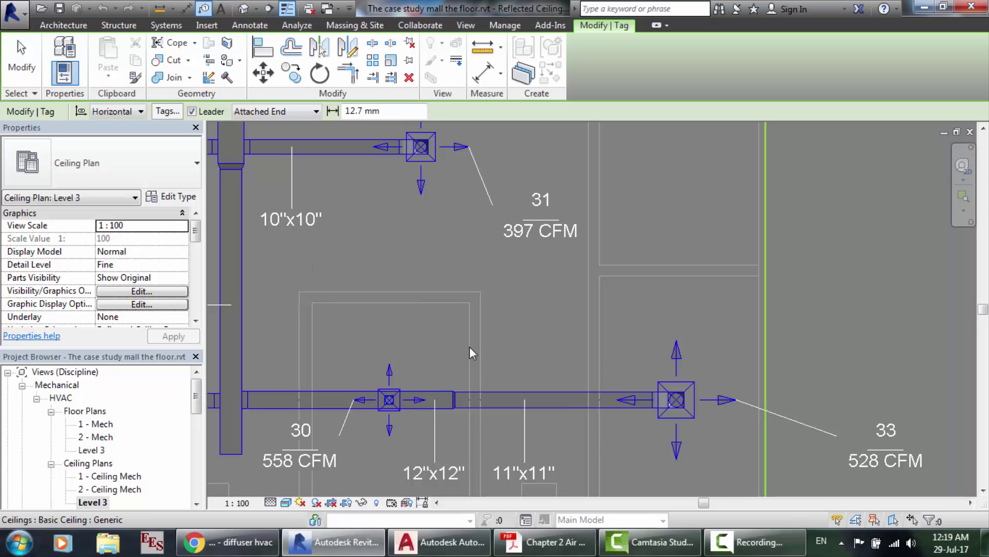
pyautogui.scroll(-2, 521, 314)
pyautogui.scroll(-5, 441, 142)
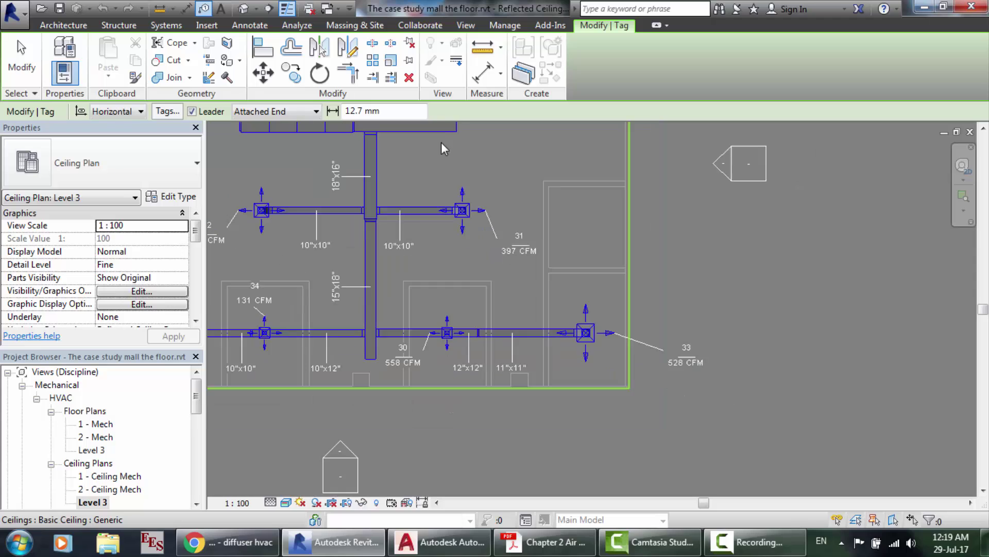
pyautogui.scroll(-3, 441, 143)
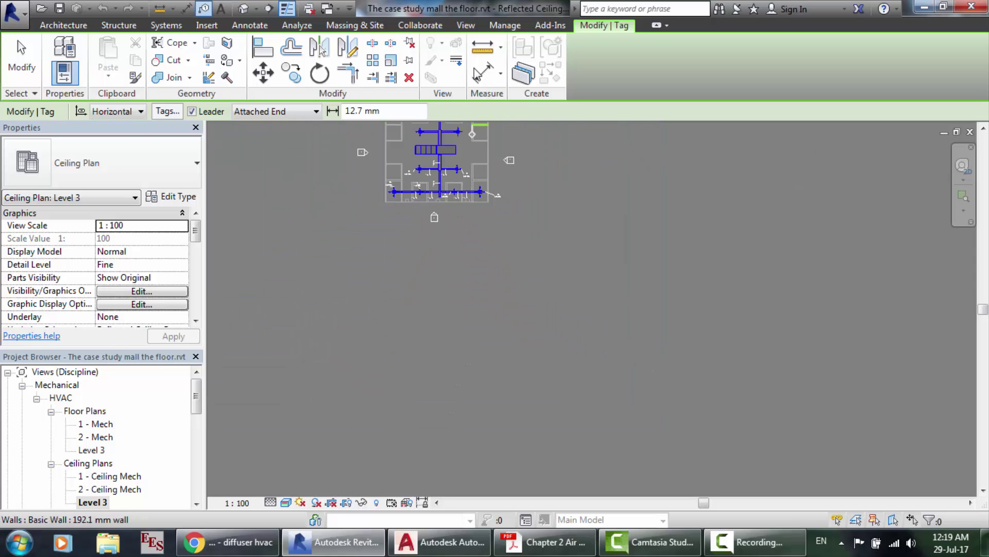
pyautogui.scroll(3, 435, 295)
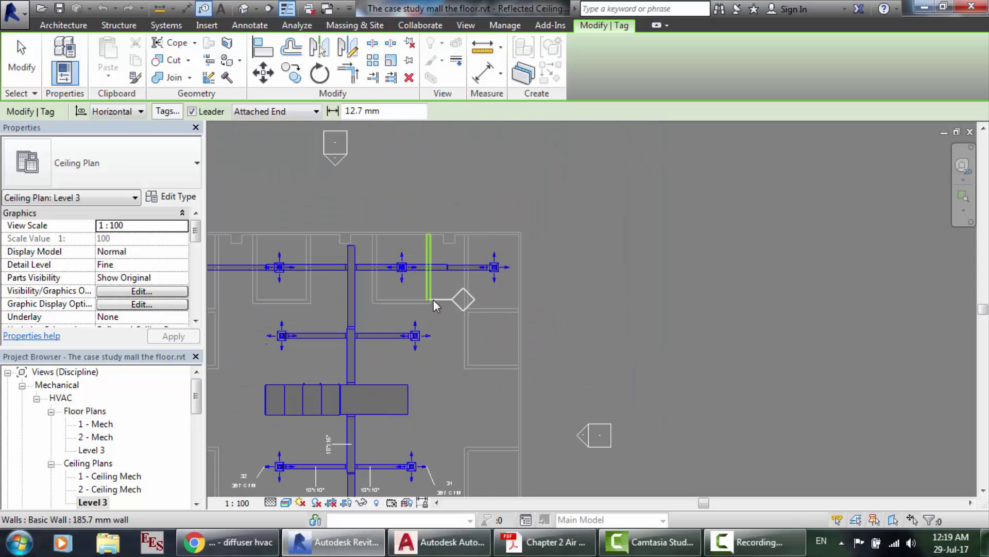
pyautogui.scroll(3, 434, 299)
pyautogui.scroll(3, 395, 421)
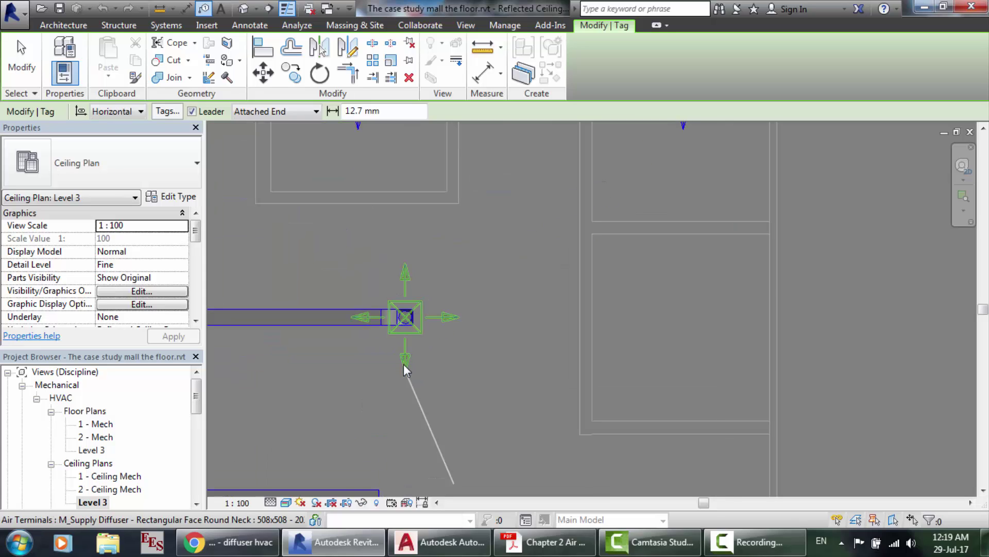
pyautogui.click(450, 315)
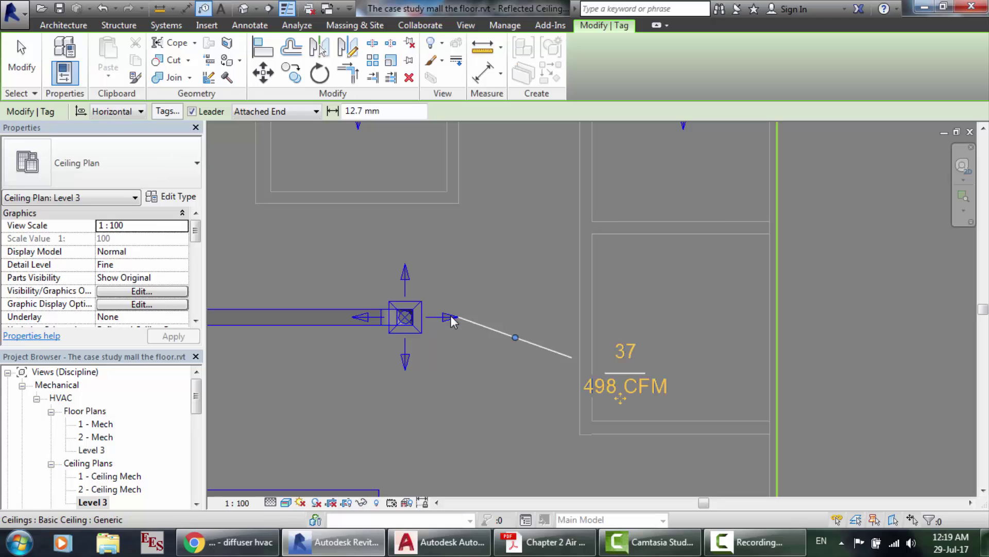
# Compare the newly tagged diffuser's airflow with that of the matching diffuser 31 south of the large central duct.
pyautogui.scroll(2, 580, 469)
pyautogui.scroll(-8, 580, 469)
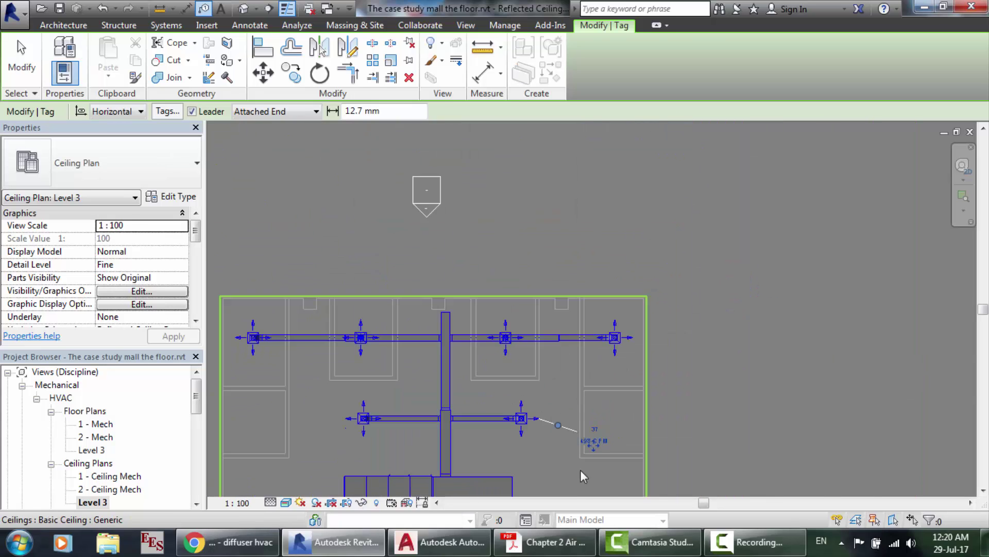
pyautogui.scroll(10, 581, 500)
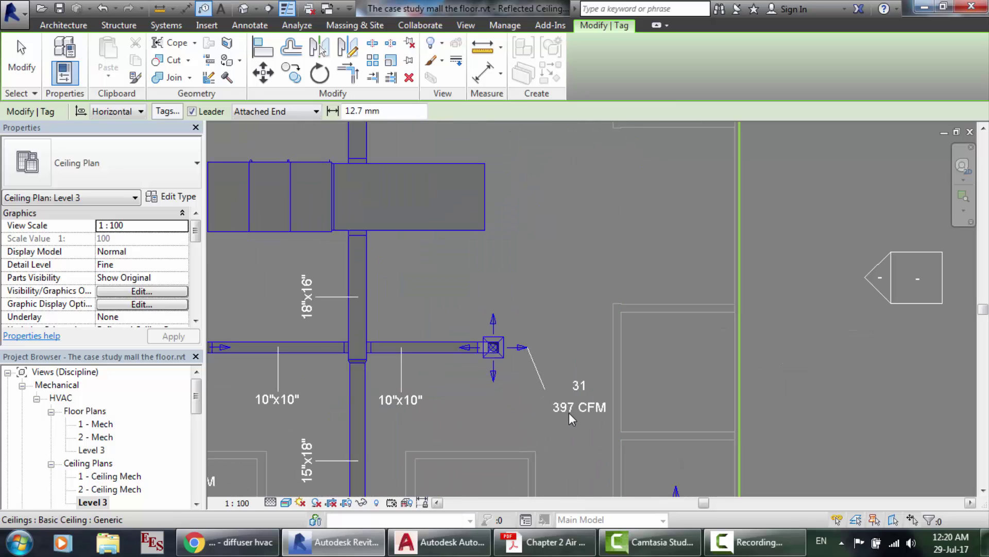
pyautogui.scroll(-5, 566, 410)
pyautogui.scroll(2, 588, 264)
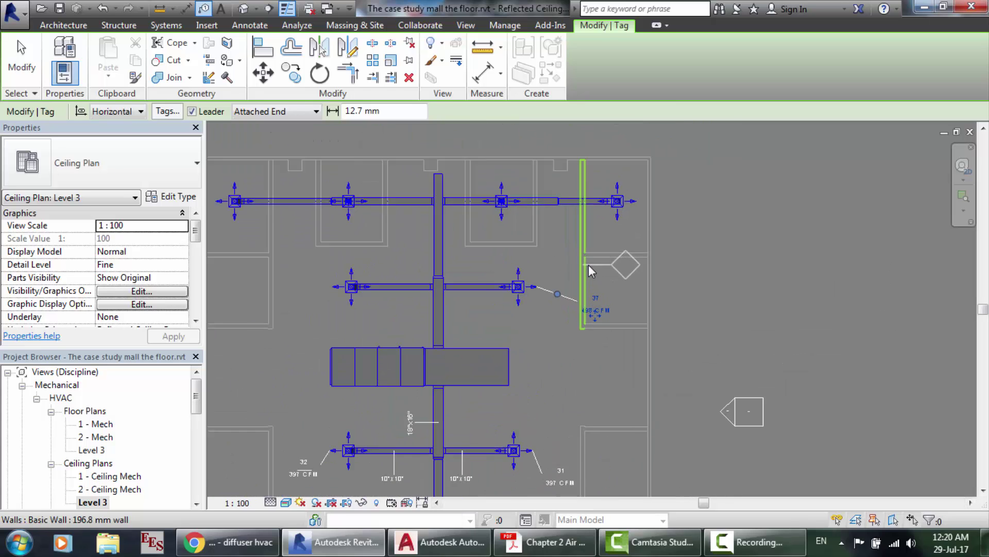
pyautogui.scroll(3, 588, 265)
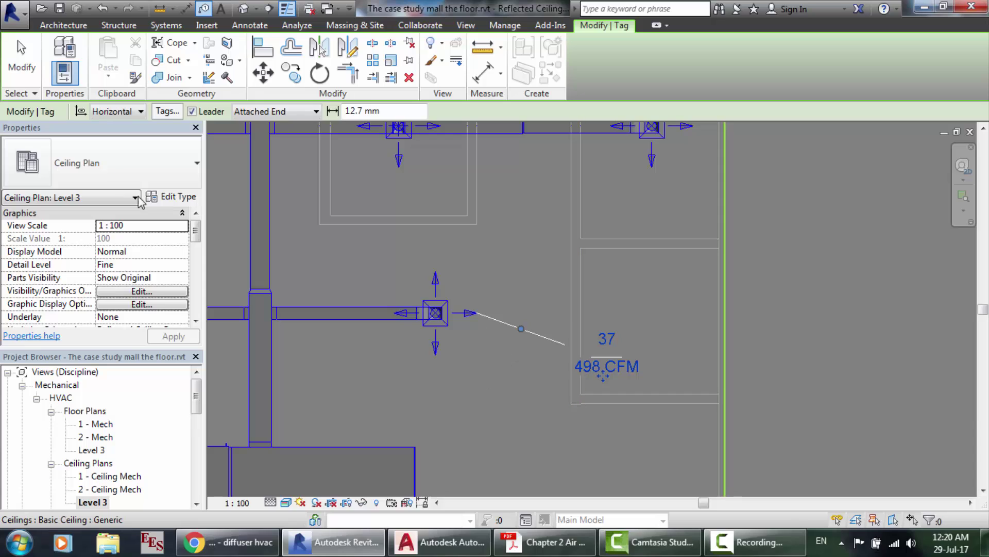
pyautogui.click(436, 347)
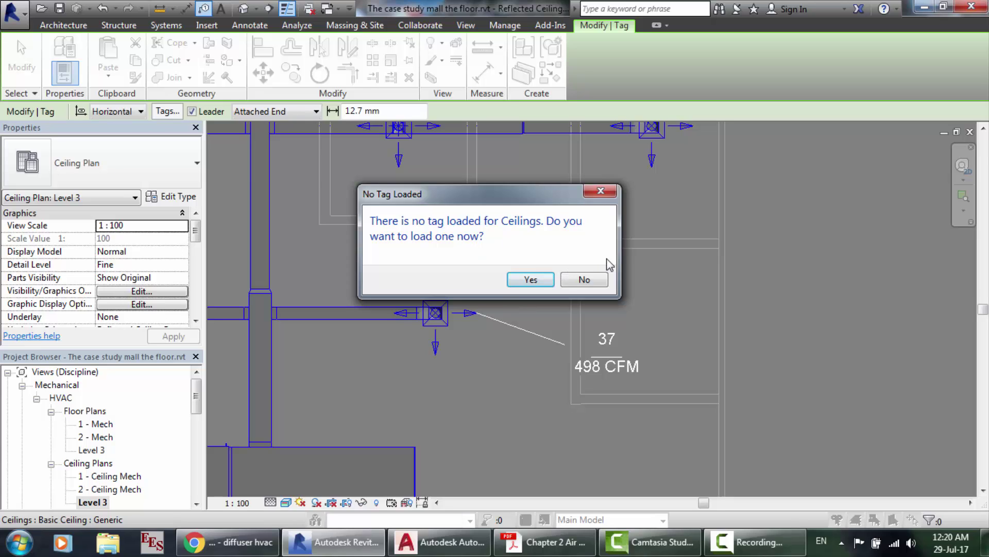
pyautogui.click(585, 282)
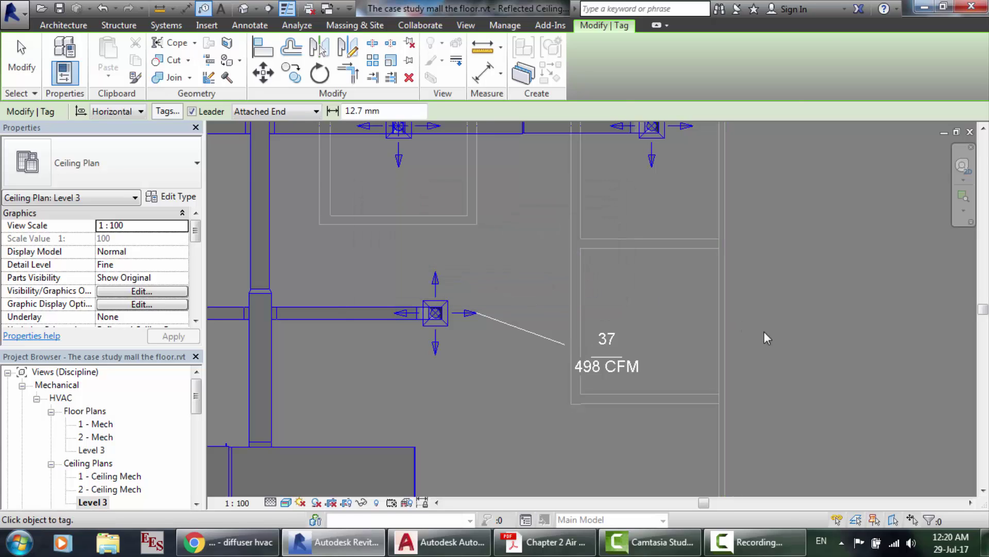
pyautogui.press('Escape')
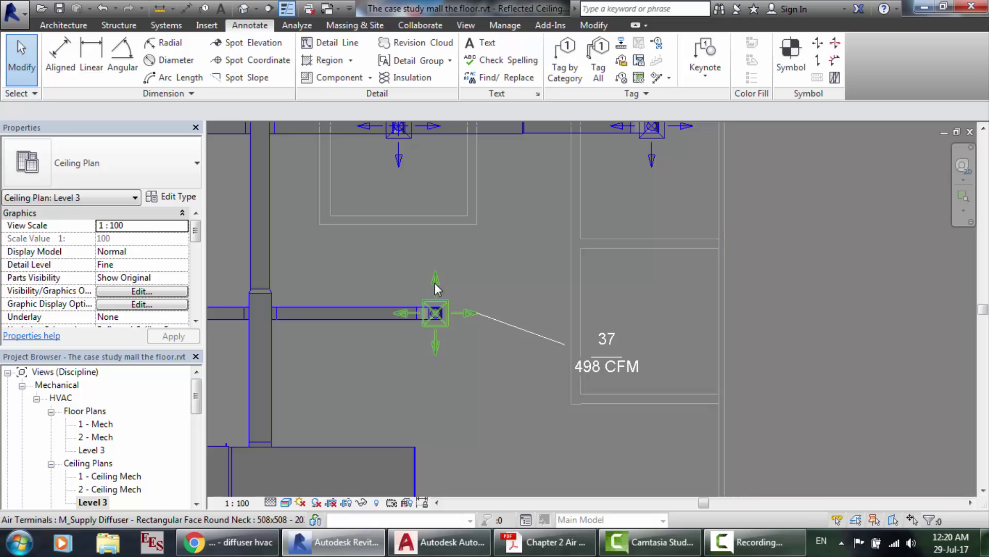
# Set the airflow of diffuser 37 to 397 CFM through its tag, matching diffusers 31 and 32.
pyautogui.click(435, 289)
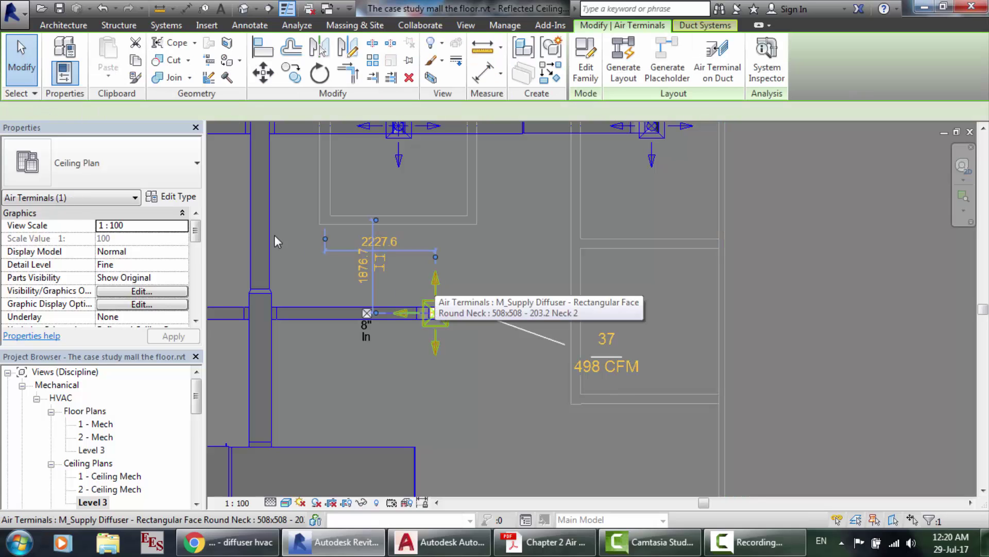
pyautogui.moveTo(195, 242); pyautogui.dragTo(200, 275)
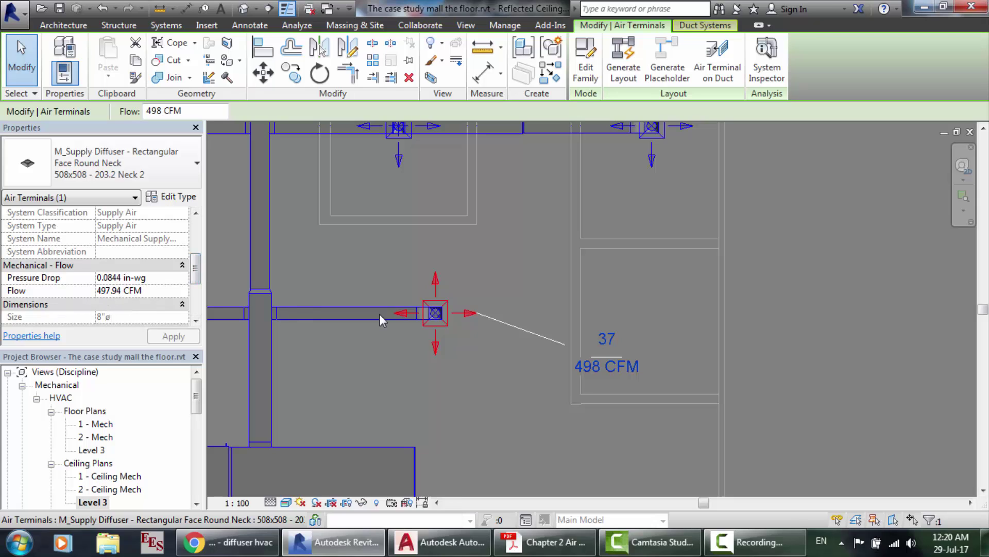
pyautogui.click(595, 367)
pyautogui.scroll(-3, 779, 397)
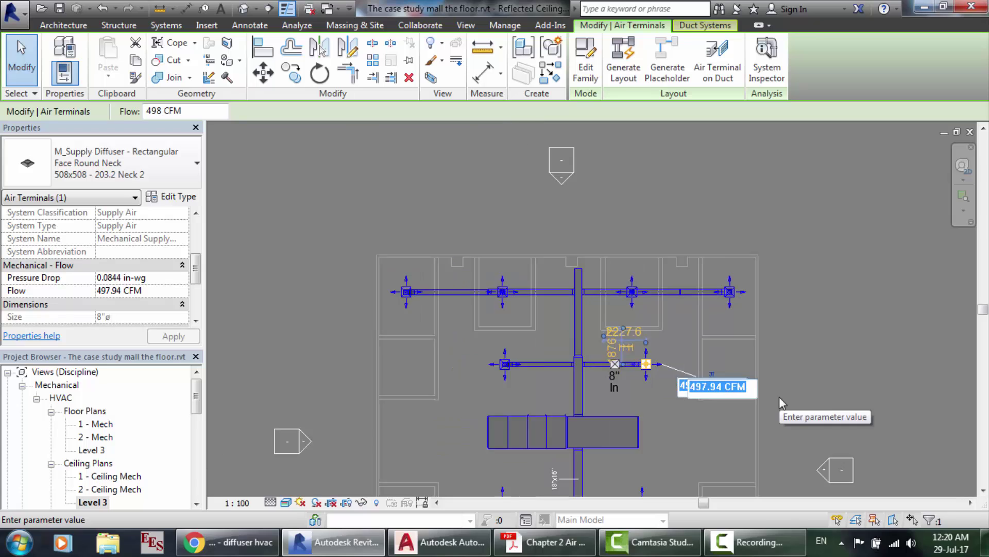
pyautogui.scroll(-2, 779, 397)
pyautogui.scroll(3, 707, 509)
pyautogui.scroll(2, 751, 447)
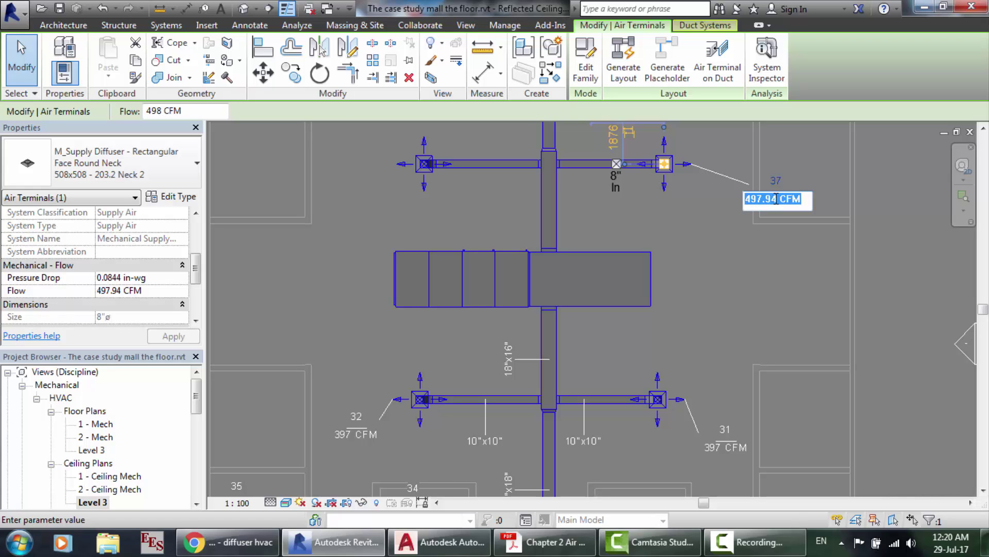
pyautogui.write('397')
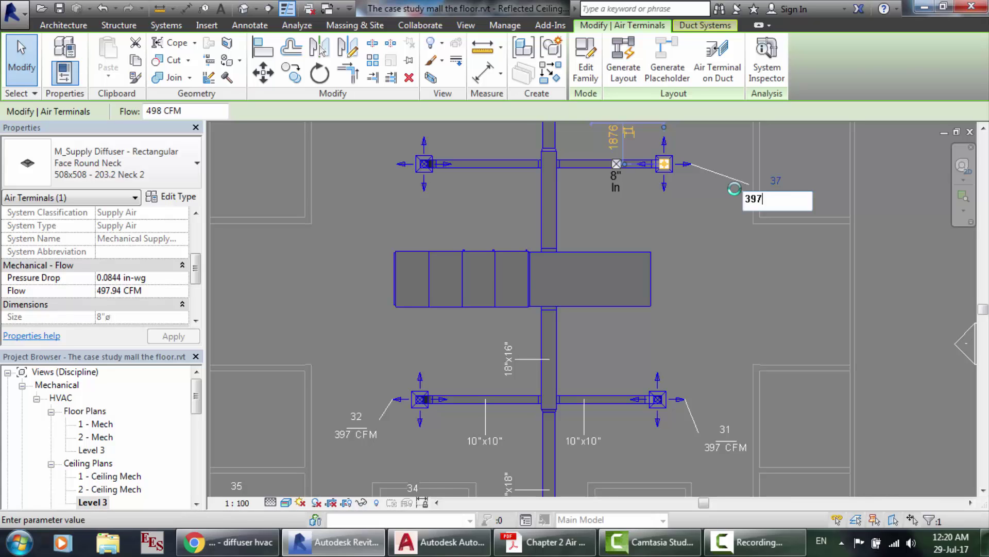
pyautogui.press('Return')
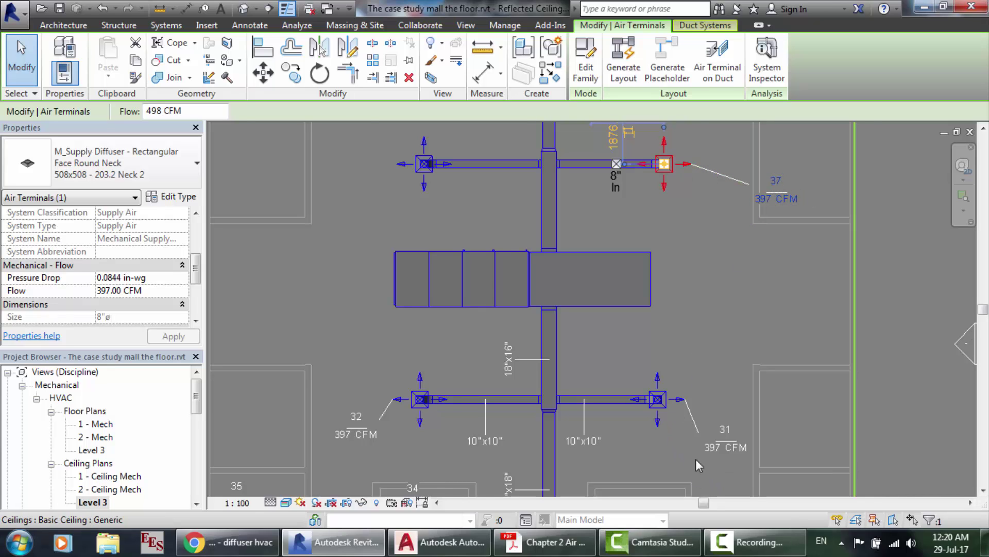
# Examine the tagged southern branches and the width, height and offset properties of the duct feeding diffuser 32.
pyautogui.scroll(1, 696, 459)
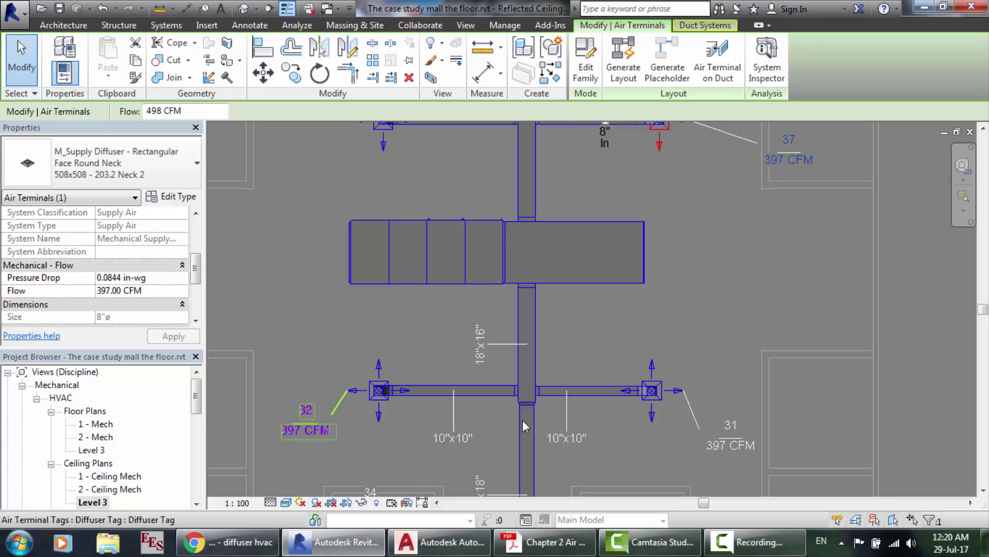
pyautogui.scroll(-5, 523, 420)
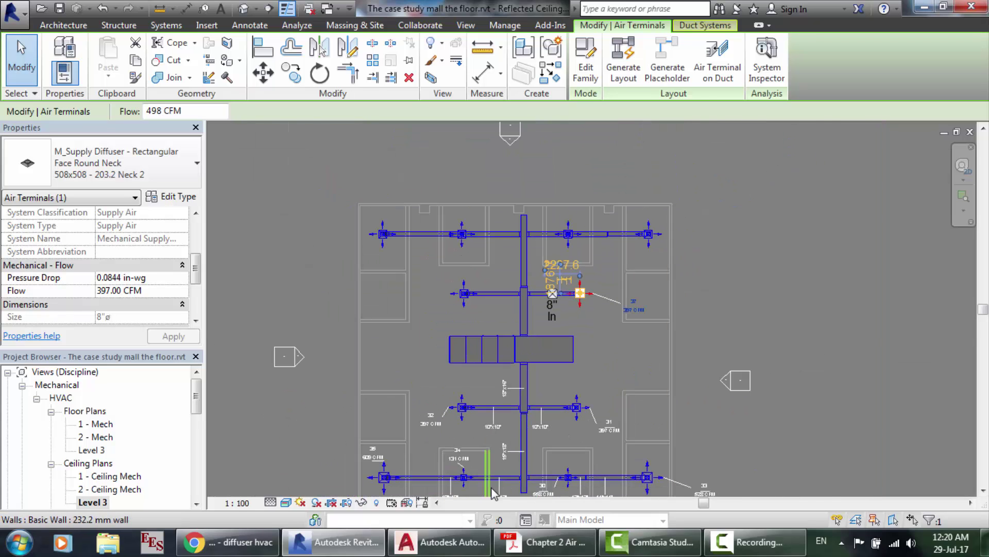
pyautogui.scroll(4, 491, 489)
pyautogui.scroll(-1, 329, 472)
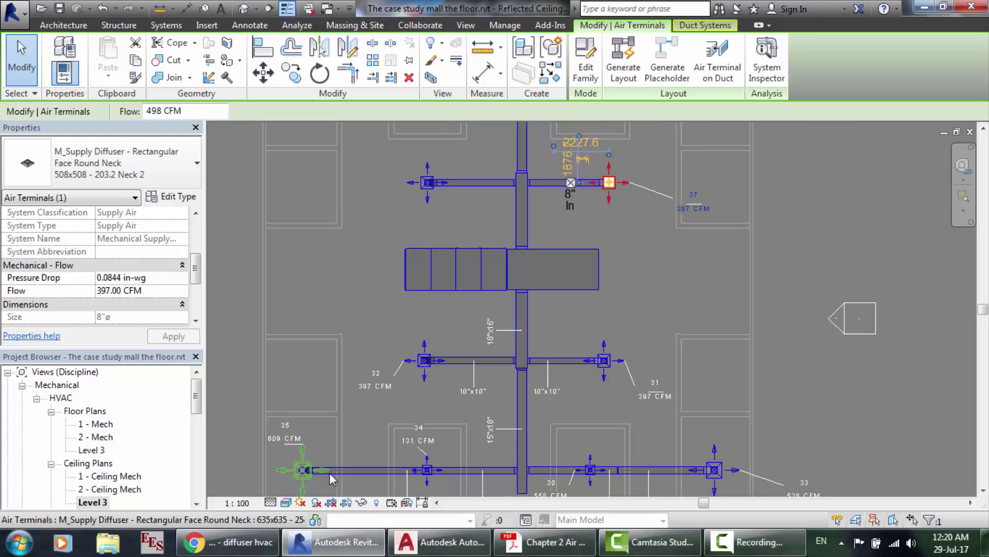
pyautogui.scroll(4, 468, 411)
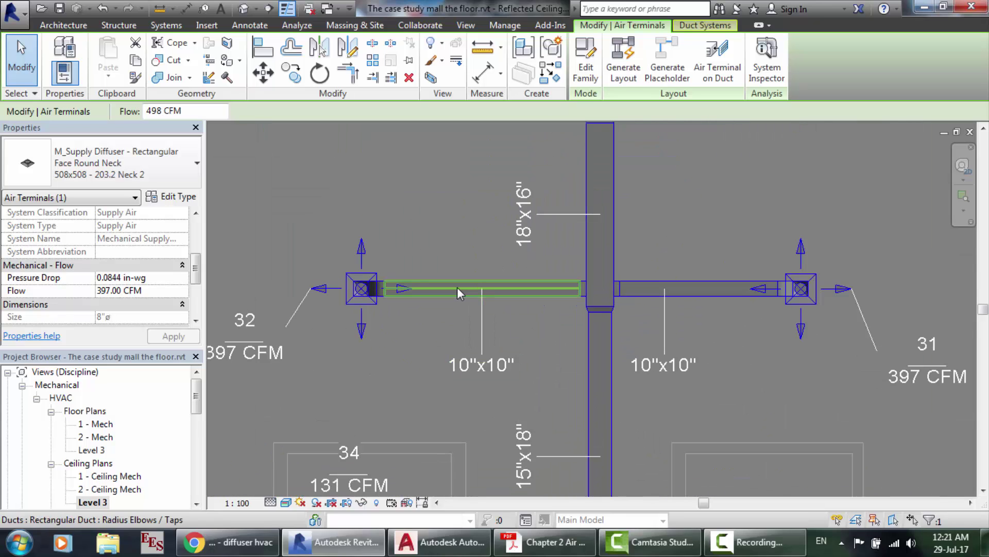
pyautogui.click(457, 289)
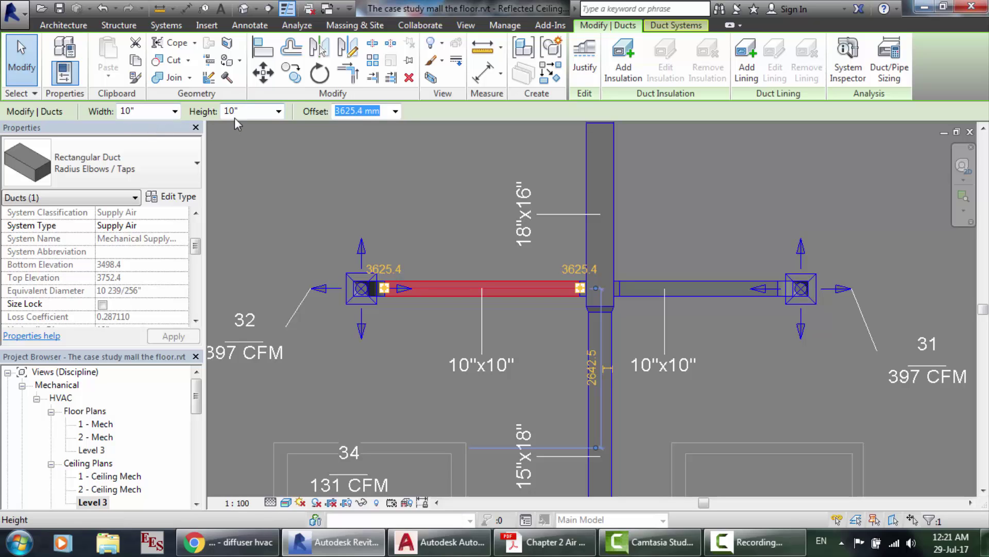
pyautogui.scroll(-4, 425, 252)
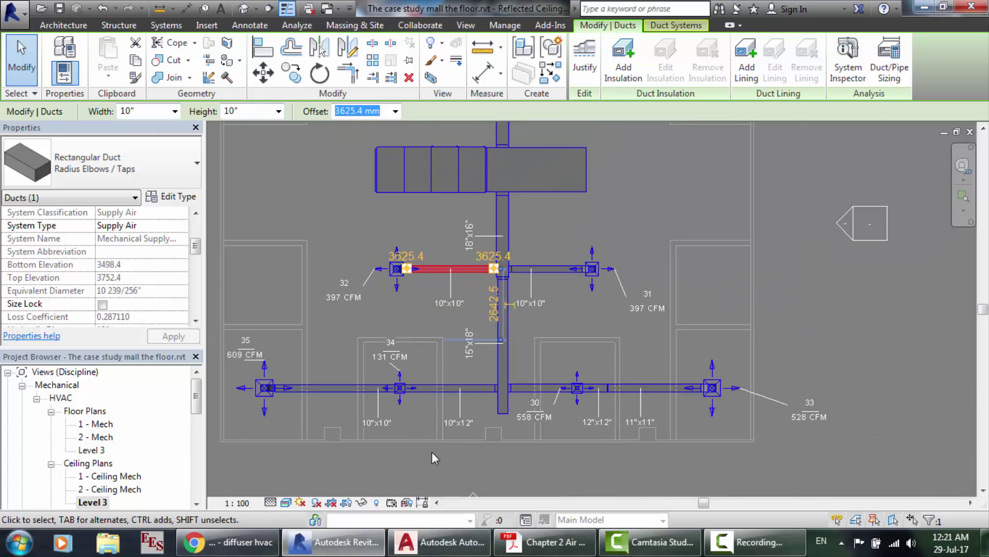
pyautogui.scroll(2, 432, 452)
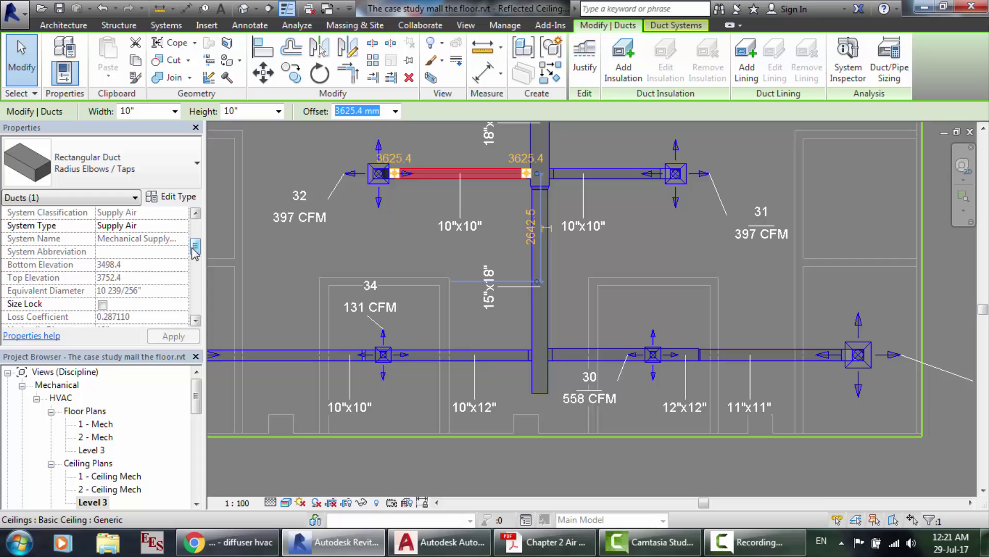
pyautogui.moveTo(195, 249)
pyautogui.mouseDown()
pyautogui.moveTo(196, 293)
pyautogui.moveTo(195, 230)
pyautogui.mouseUp()
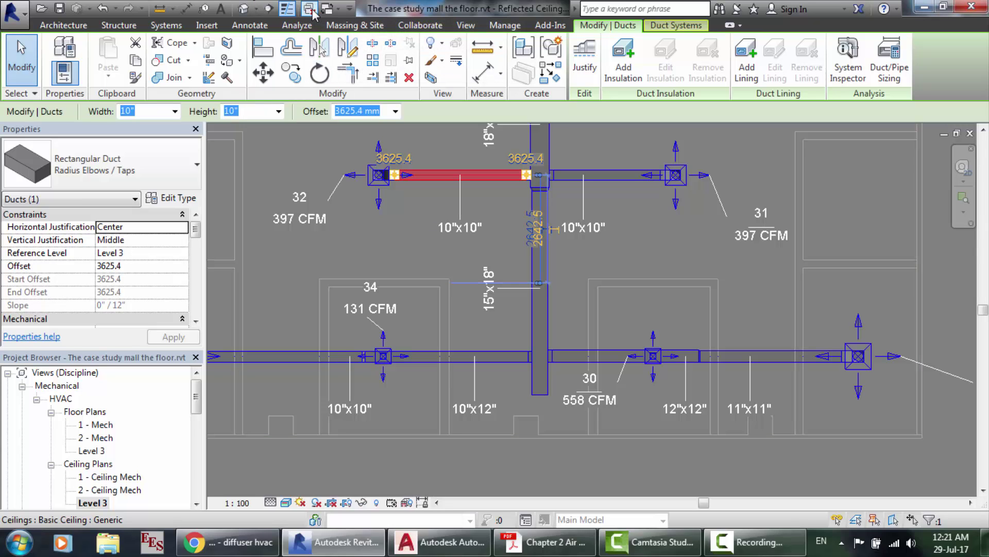
# Switch to the default 3D view and inspect the duct network around the large central duct.
pyautogui.click(244, 9)
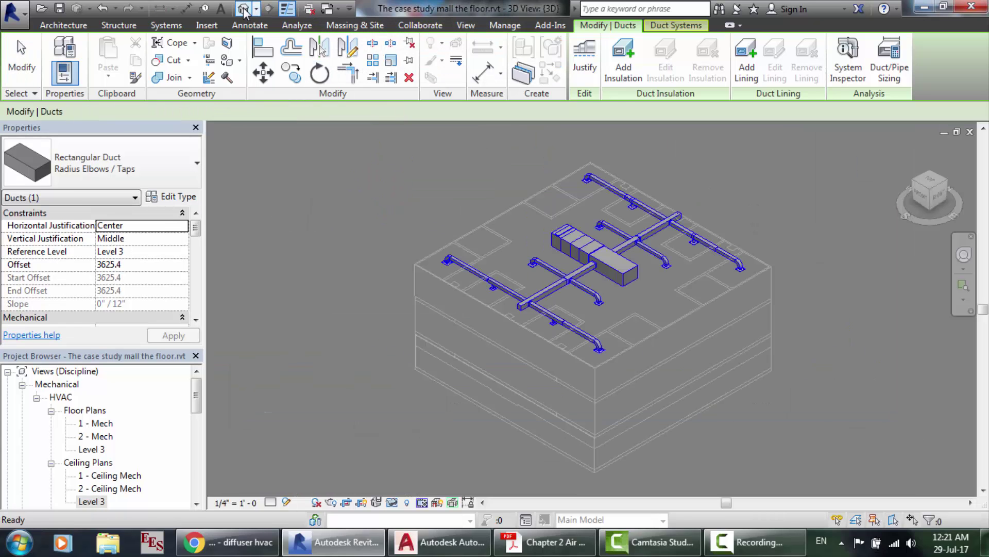
pyautogui.scroll(4, 443, 207)
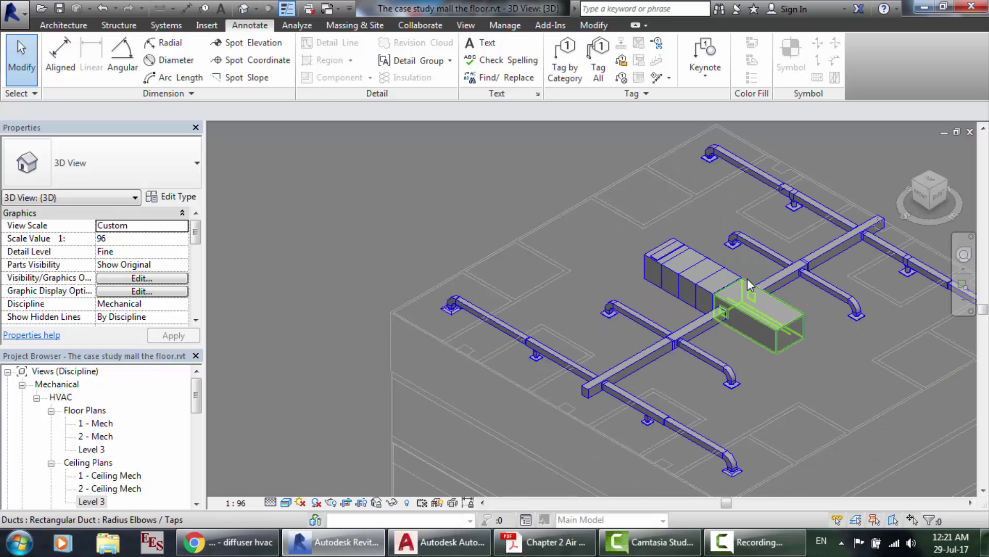
# Examine the branch ducts, elbows and diffusers on both sides of the large central duct in the 3D view.
pyautogui.click(964, 254)
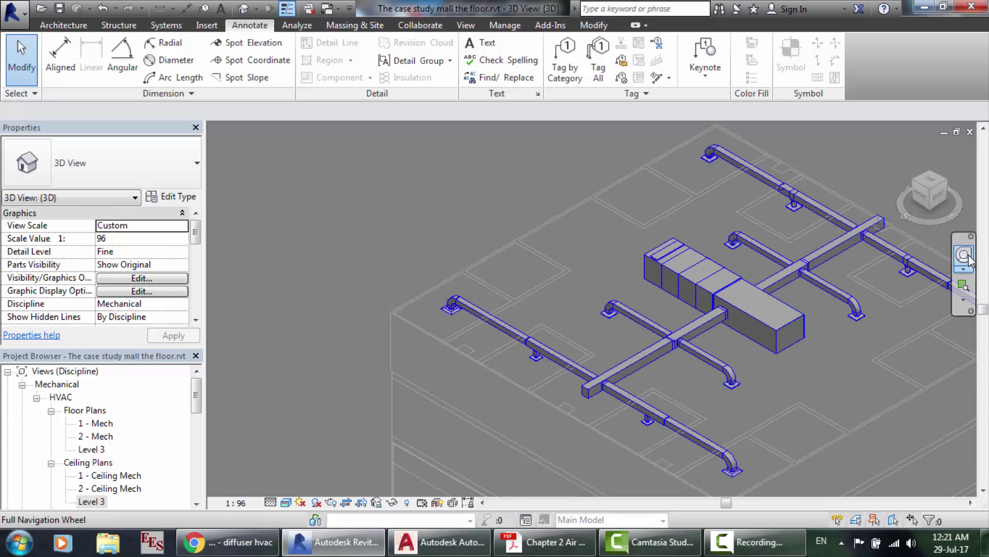
pyautogui.moveTo(805, 295)
pyautogui.mouseDown()
pyautogui.moveTo(781, 271)
pyautogui.moveTo(859, 289)
pyautogui.mouseUp()
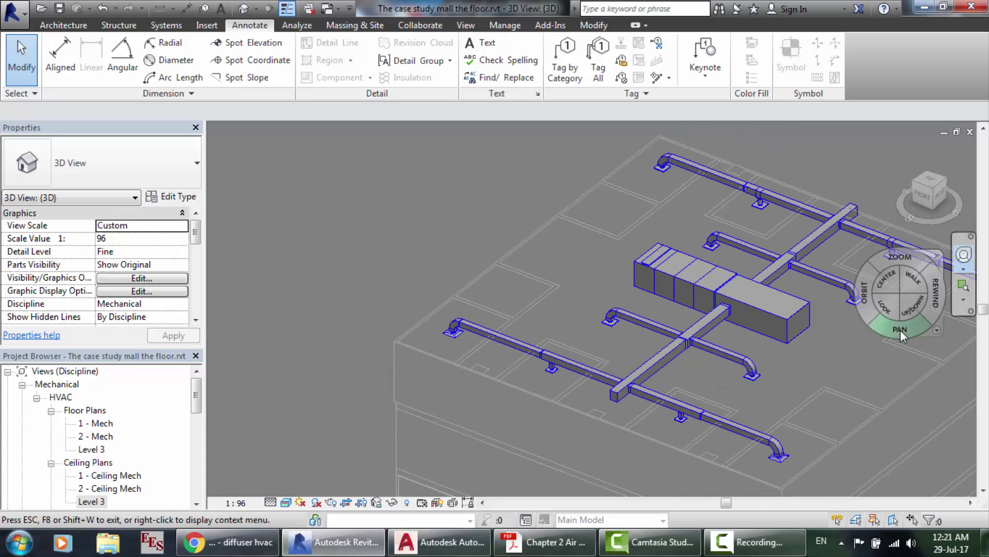
pyautogui.moveTo(901, 330); pyautogui.dragTo(772, 335)
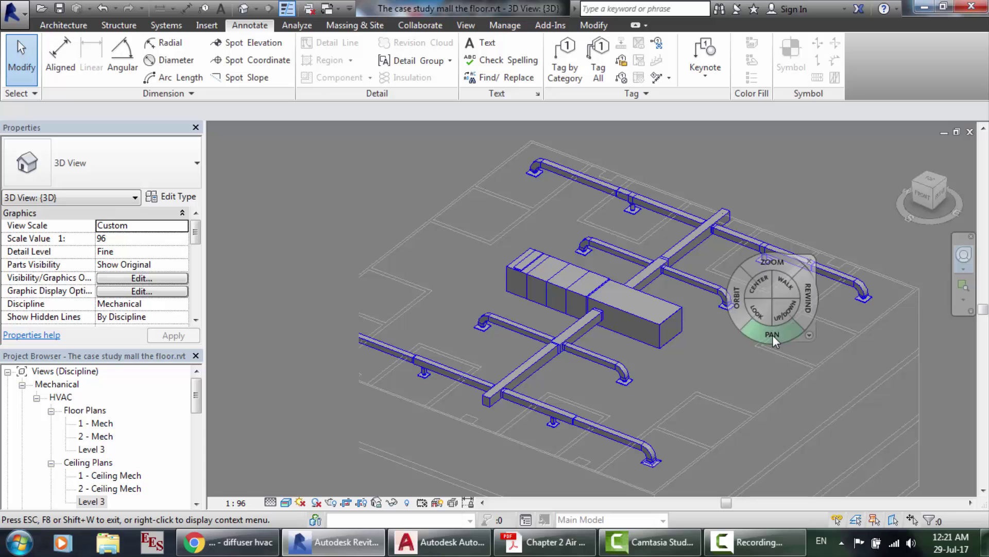
pyautogui.scroll(-3, 772, 335)
pyautogui.scroll(2, 772, 335)
pyautogui.scroll(3, 771, 335)
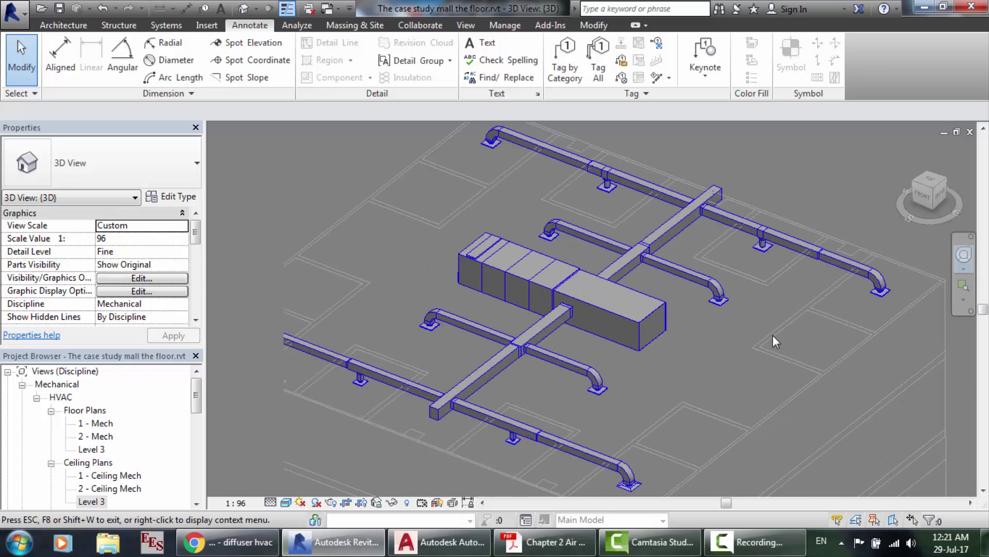
pyautogui.scroll(1, 439, 366)
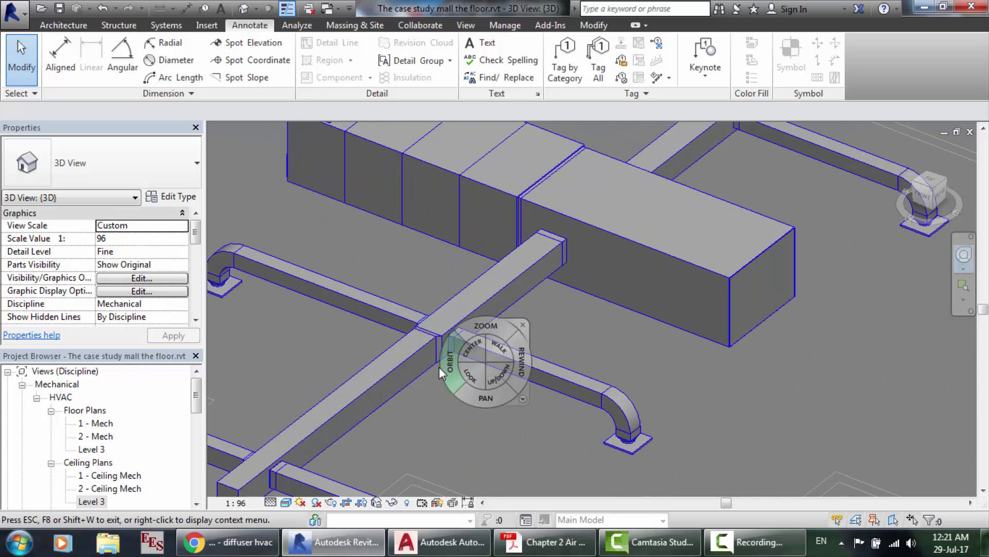
pyautogui.scroll(5, 648, 454)
pyautogui.scroll(-5, 648, 454)
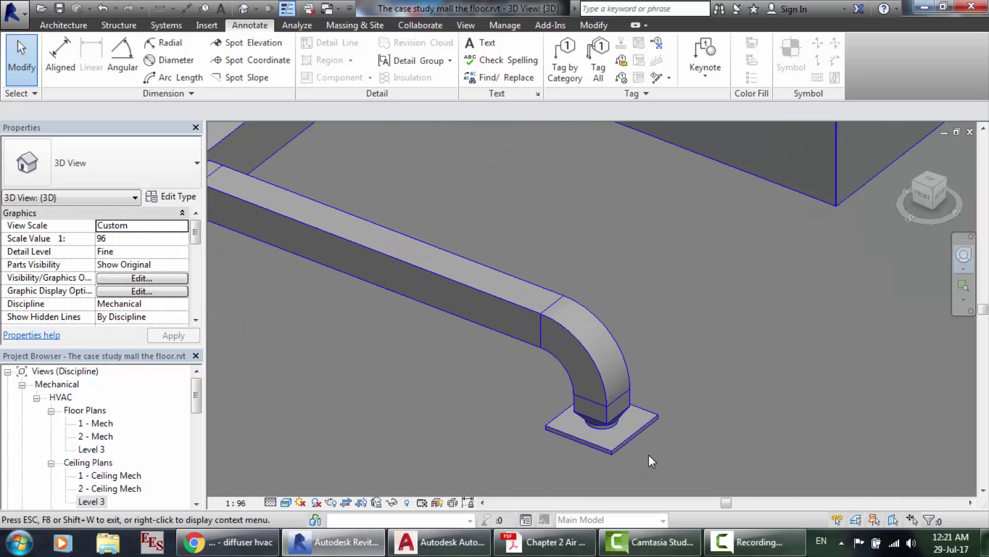
pyautogui.scroll(3, 352, 456)
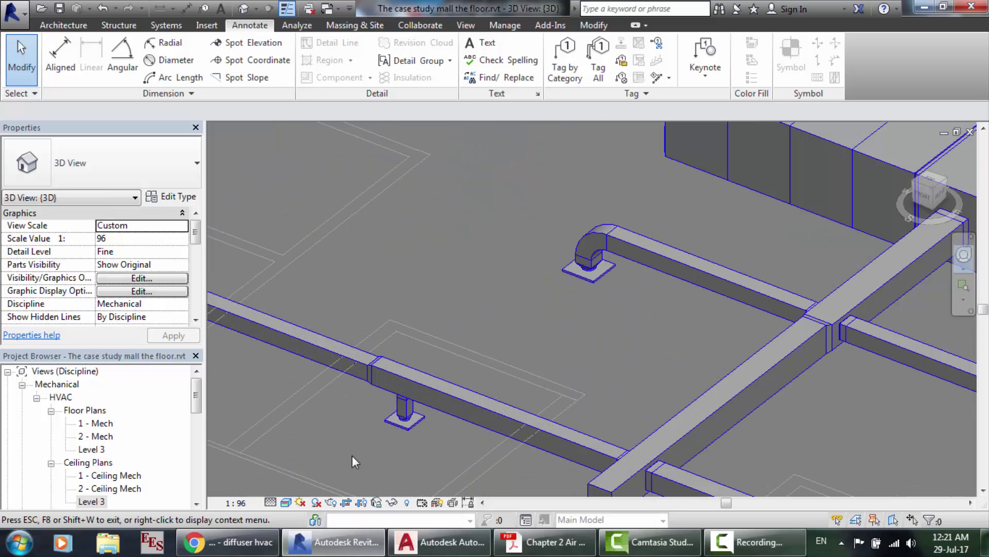
pyautogui.scroll(1, 499, 407)
pyautogui.scroll(-4, 499, 407)
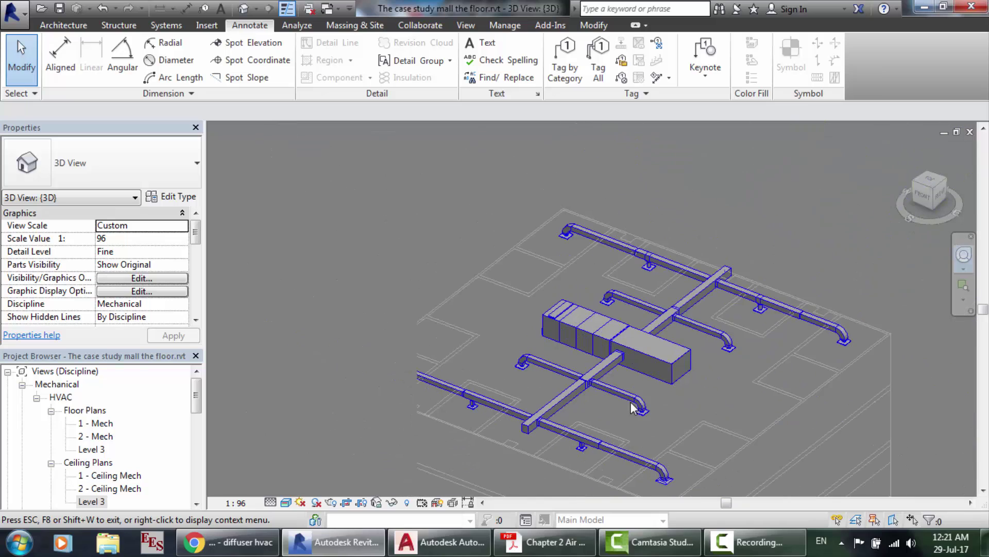
pyautogui.scroll(1, 677, 401)
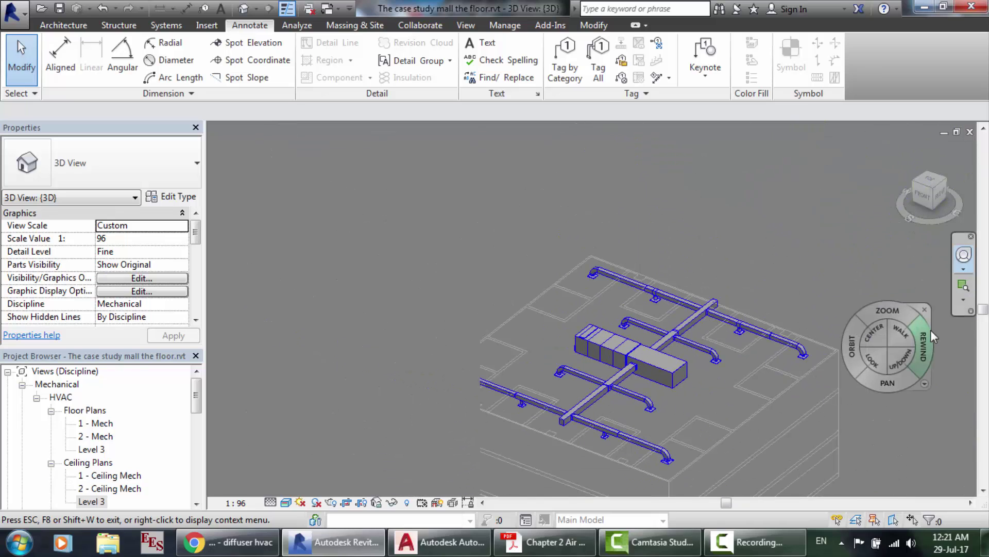
# Return to the Level 3 ceiling plan and review the tagged branches south of the large central duct.
pyautogui.doubleClick(93, 502)
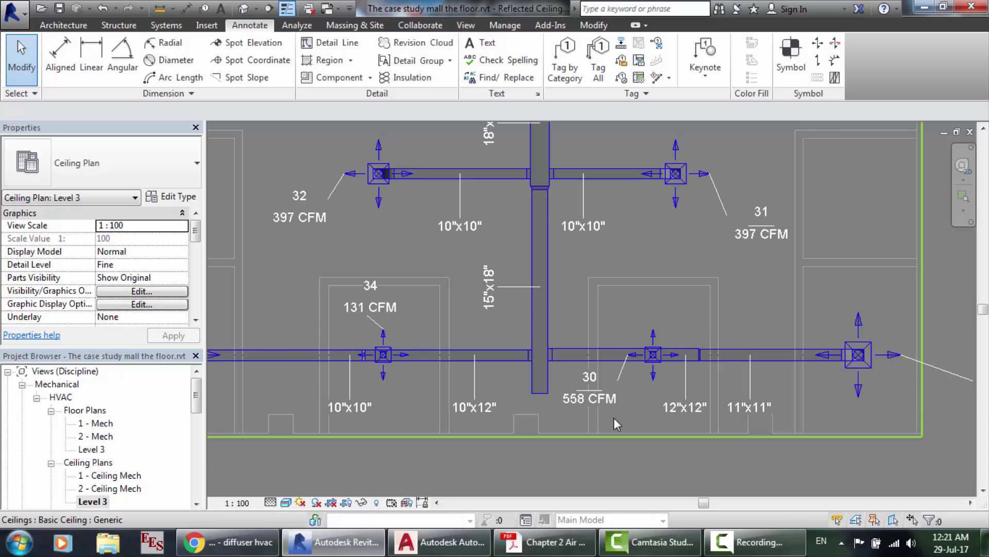
pyautogui.scroll(-2, 614, 417)
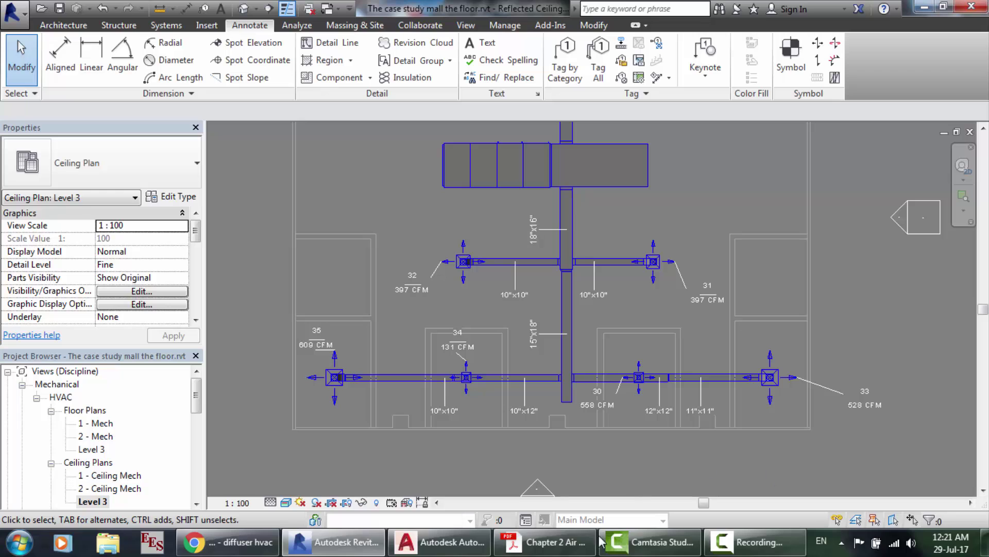
# Switch to the Chapter 2 Air Distribution PDF in Acrobat Reader and review Table 12 on friction of rectangular elbows.
pyautogui.click(572, 541)
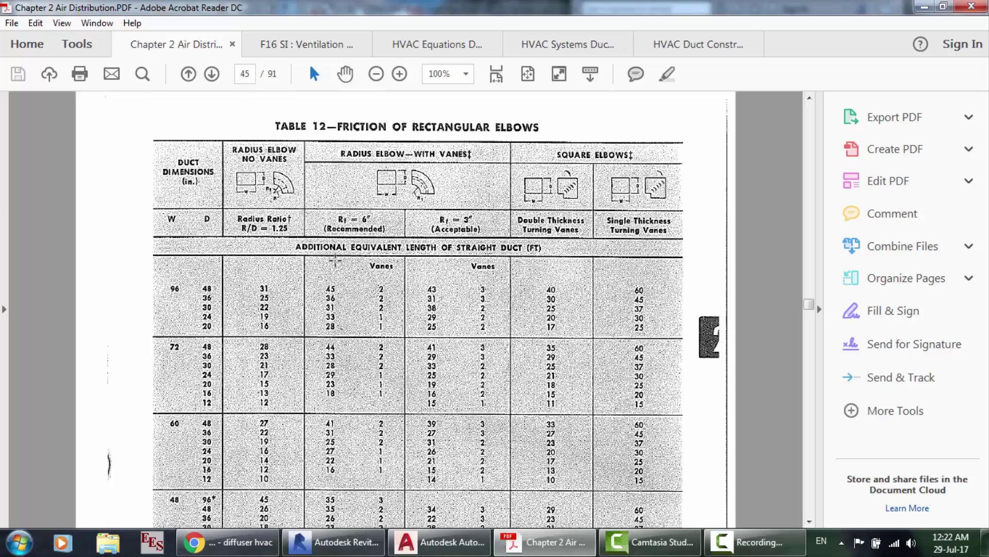
pyautogui.scroll(-5, 363, 279)
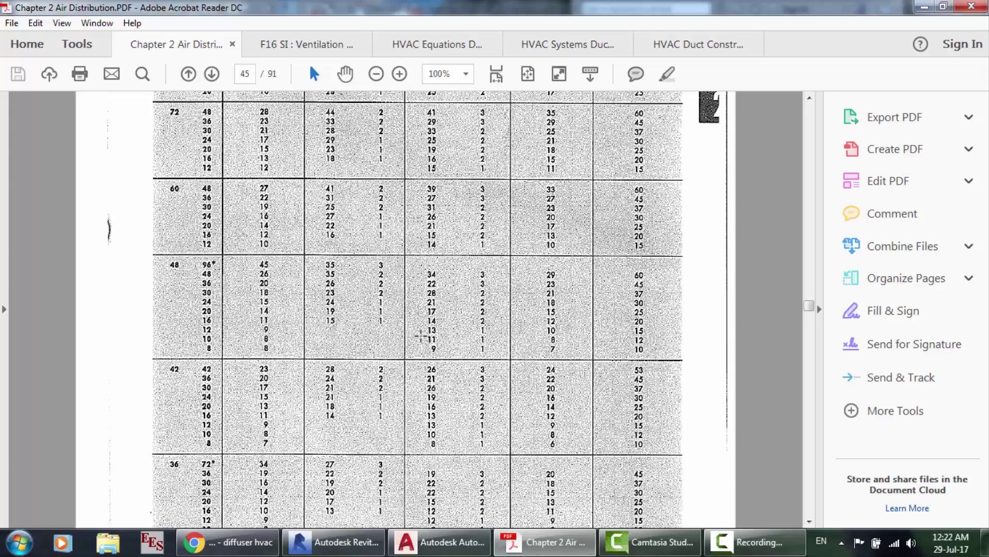
pyautogui.scroll(-15, 421, 336)
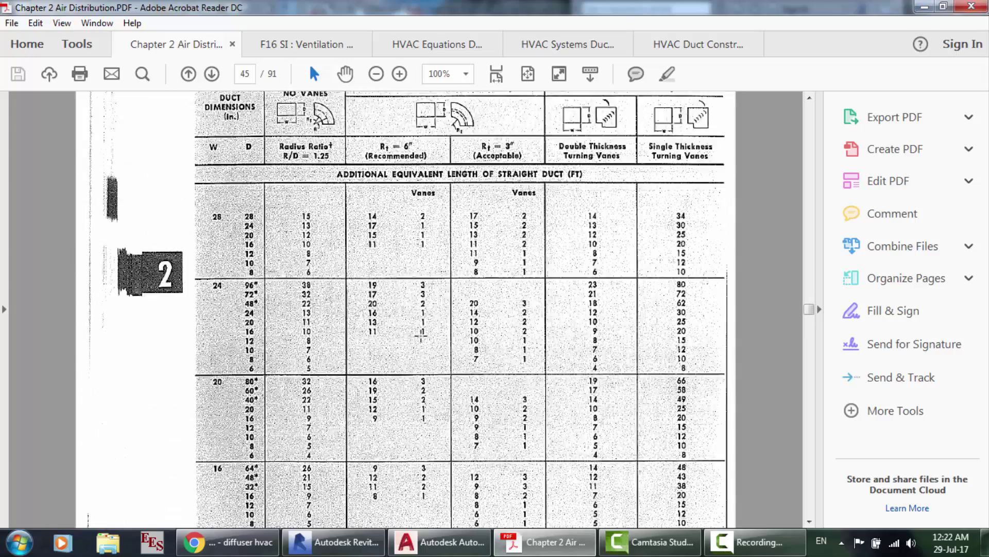
pyautogui.scroll(-14, 421, 336)
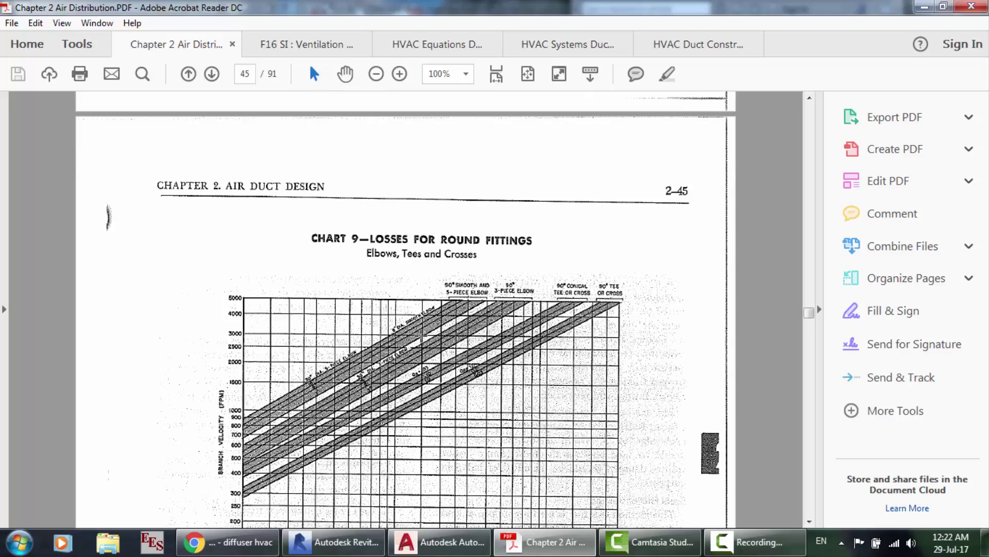
pyautogui.scroll(8, 421, 335)
pyautogui.scroll(12, 421, 336)
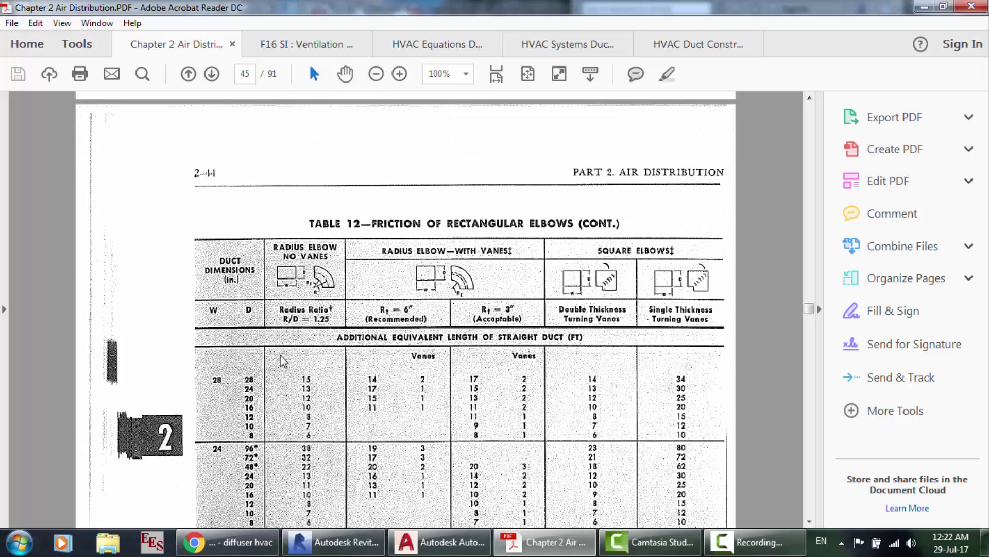
pyautogui.scroll(-2, 292, 322)
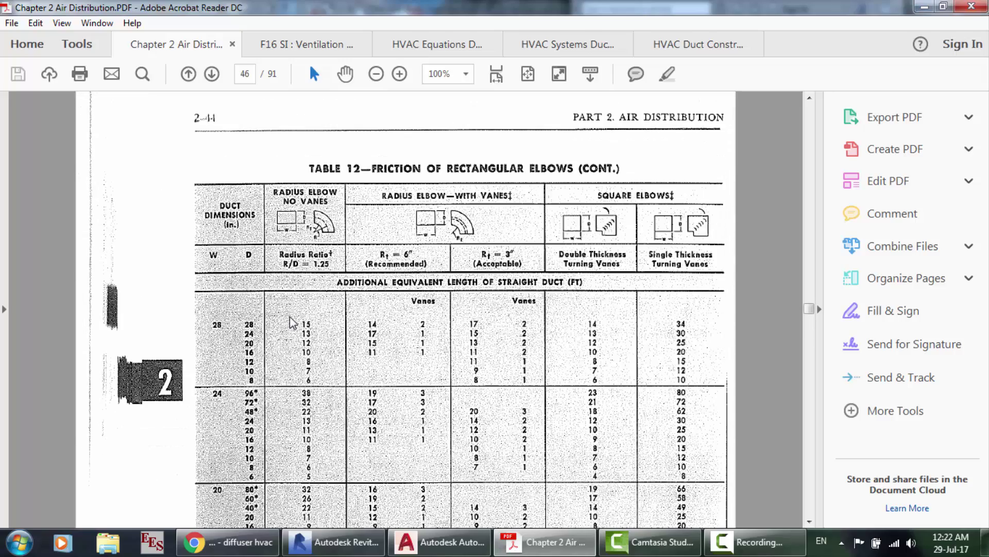
pyautogui.scroll(-2, 294, 280)
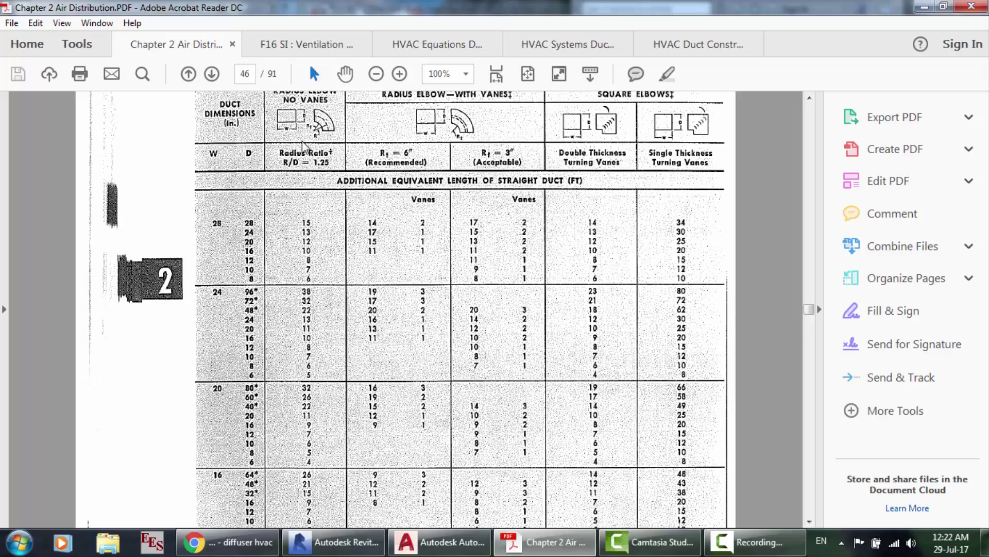
pyautogui.scroll(3, 325, 309)
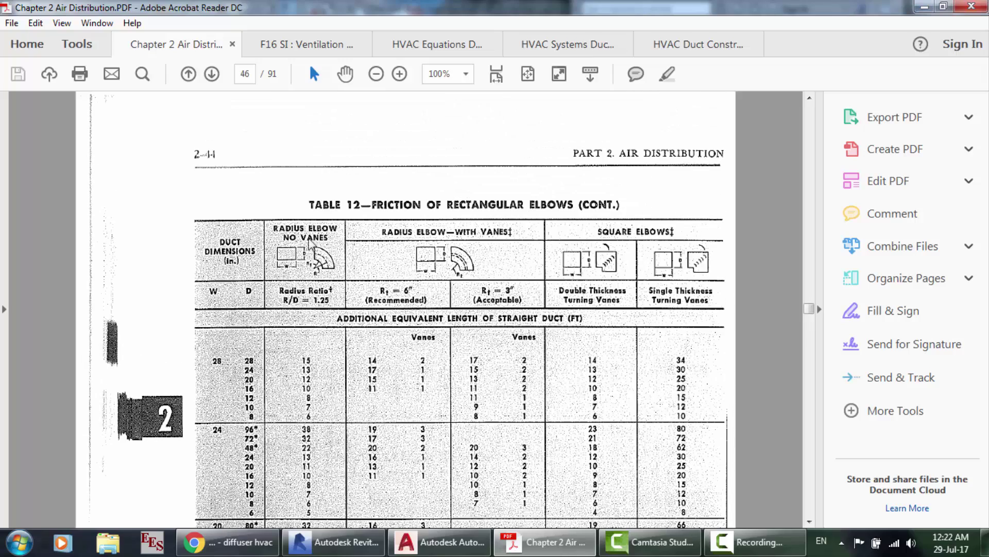
# Examine the radius elbow without vanes column and the duct dimensions of Table 12 at 150% zoom, then restore 100%.
pyautogui.click(399, 74)
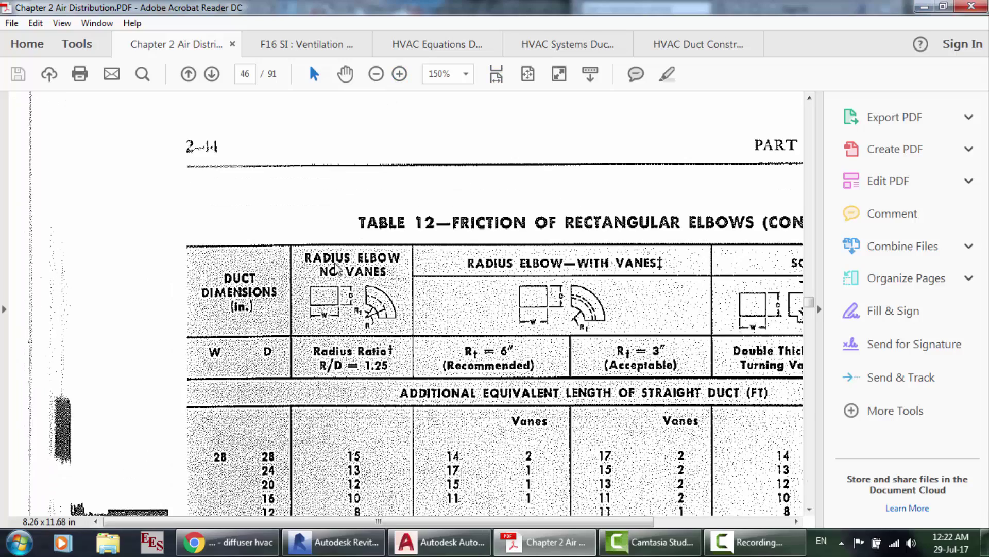
pyautogui.scroll(-3, 379, 358)
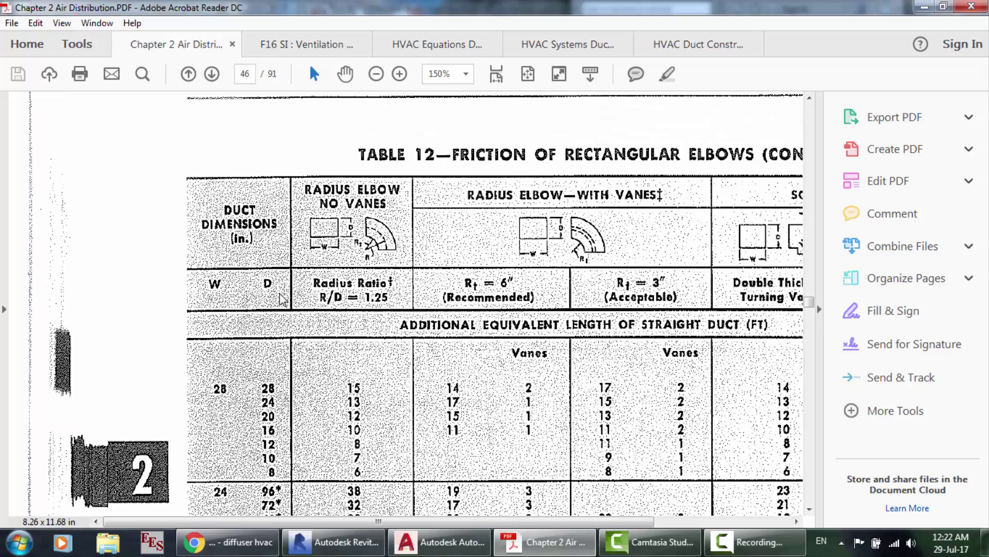
pyautogui.scroll(4, 304, 290)
pyautogui.click(376, 74)
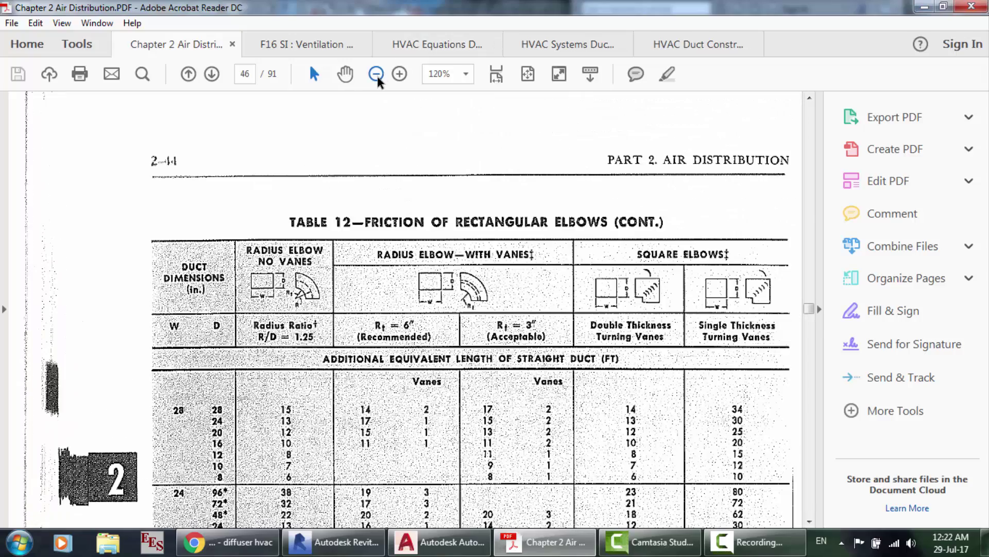
pyautogui.click(376, 74)
# Look back through Tables 11 and 10 on elbow and duct element friction to the section on duct system element friction loss.
pyautogui.scroll(15, 492, 263)
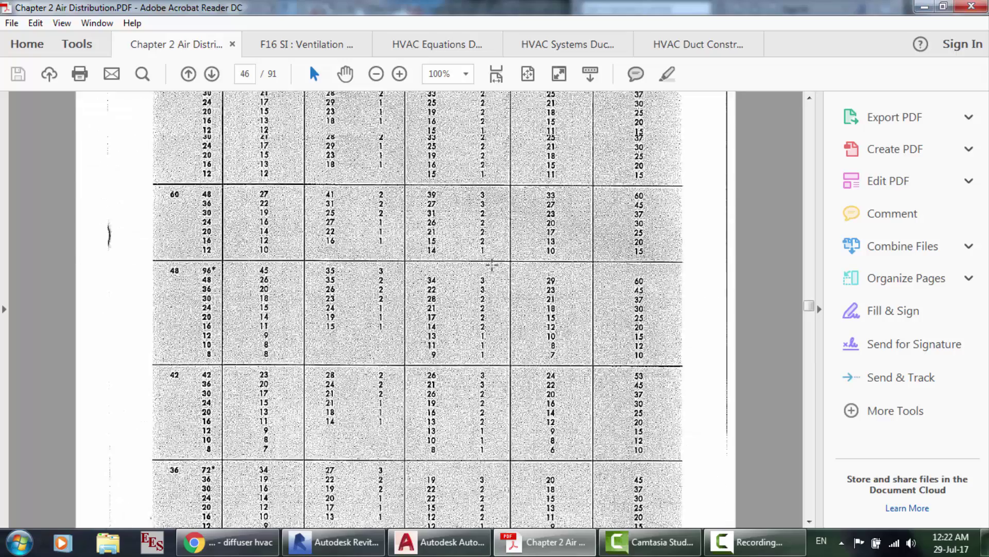
pyautogui.scroll(20, 492, 265)
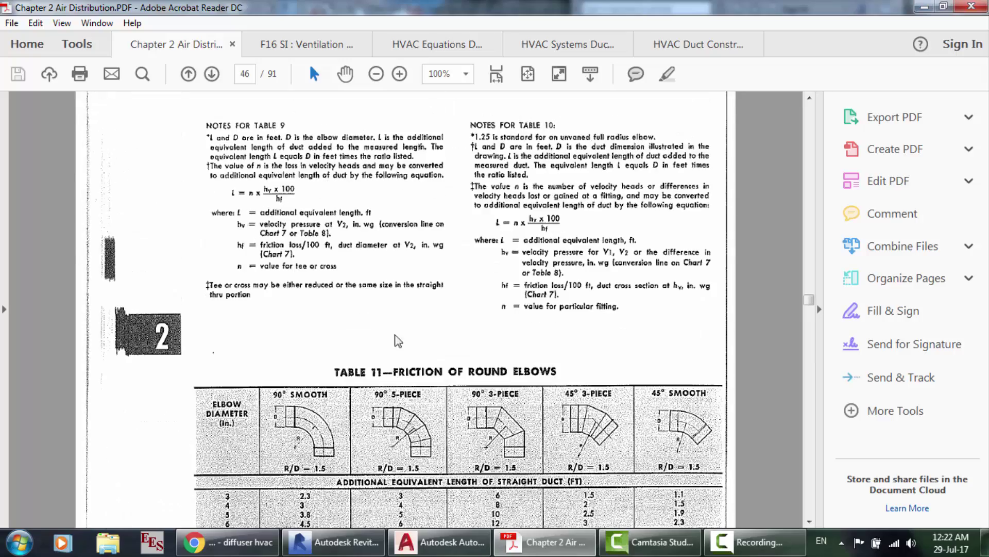
pyautogui.scroll(10, 321, 357)
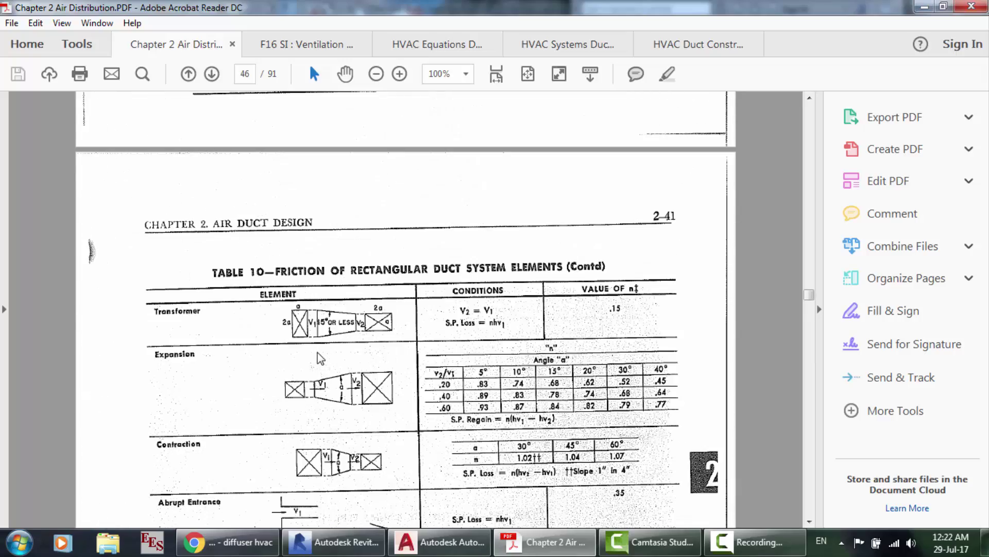
pyautogui.scroll(-6, 320, 357)
pyautogui.scroll(20, 321, 358)
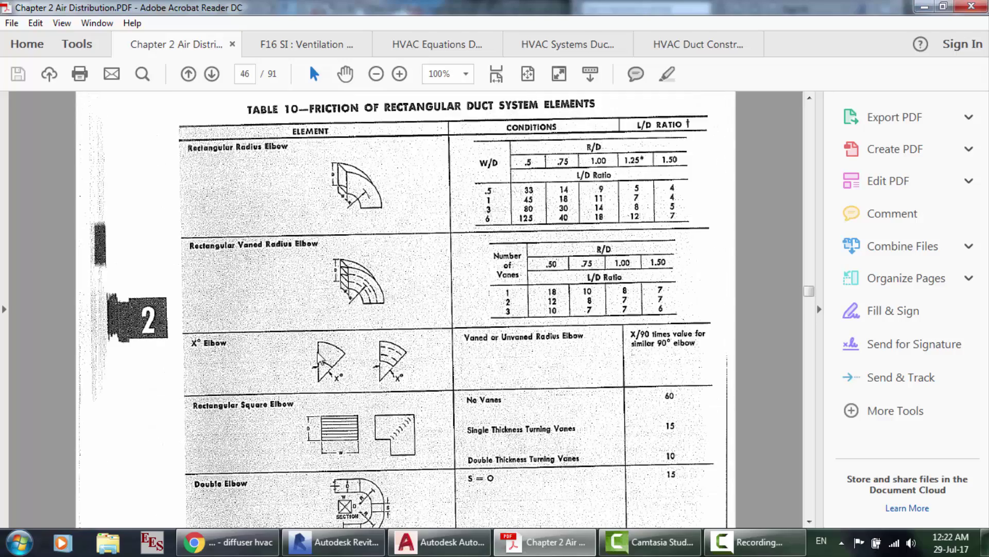
pyautogui.scroll(20, 320, 357)
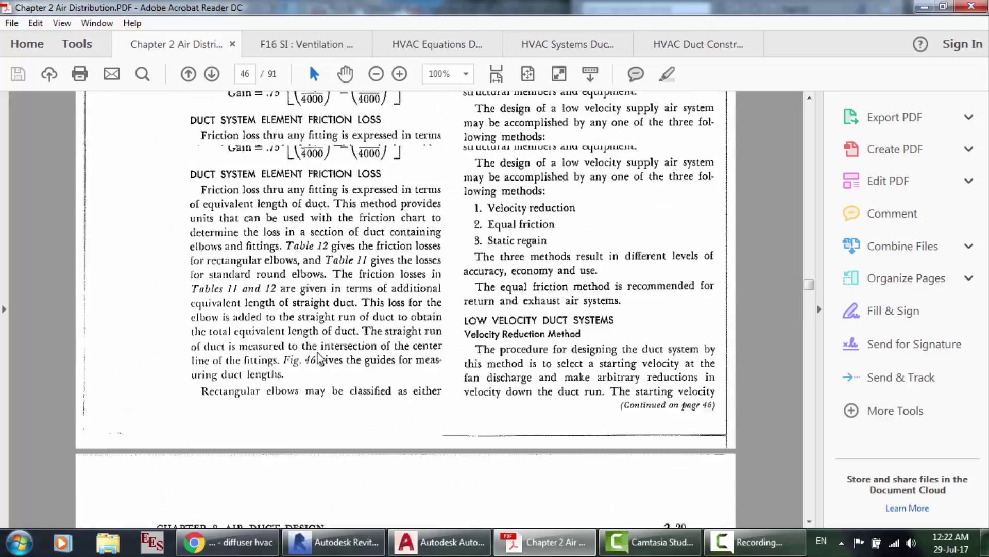
pyautogui.scroll(5, 320, 357)
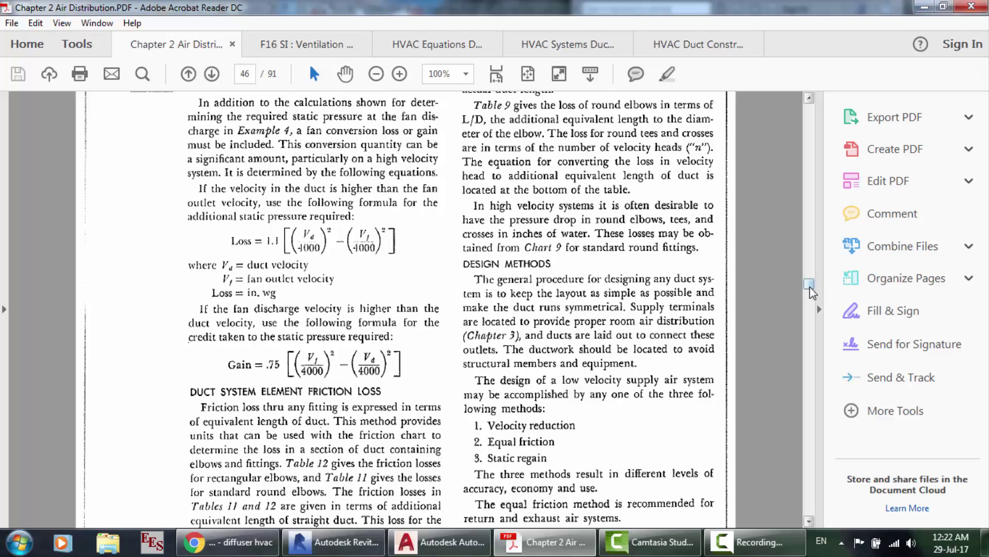
# Go back to the Carrier system design manual's cover and skim the opening pages of Part 2, Air Distribution.
pyautogui.moveTo(813, 292); pyautogui.dragTo(821, 111)
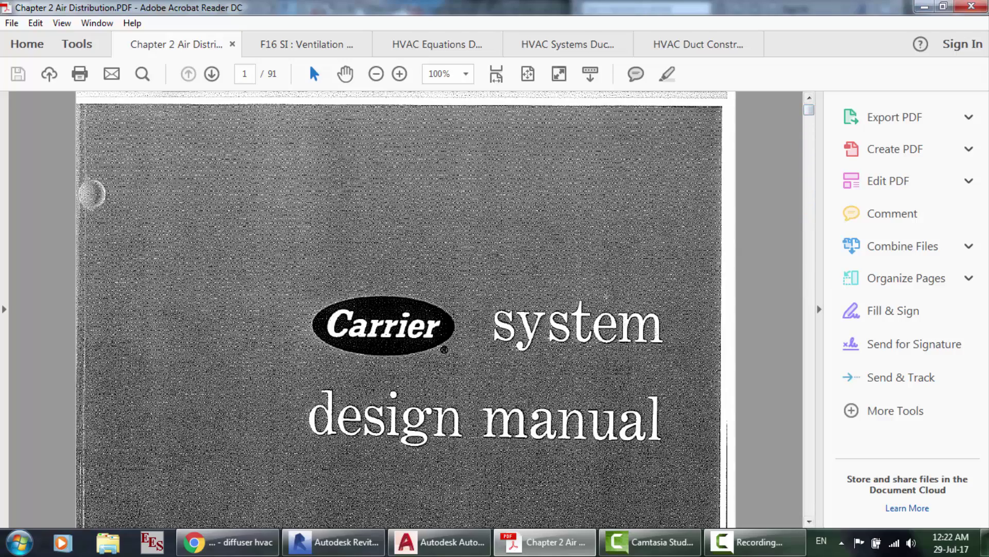
pyautogui.scroll(-4, 606, 295)
pyautogui.scroll(-15, 606, 296)
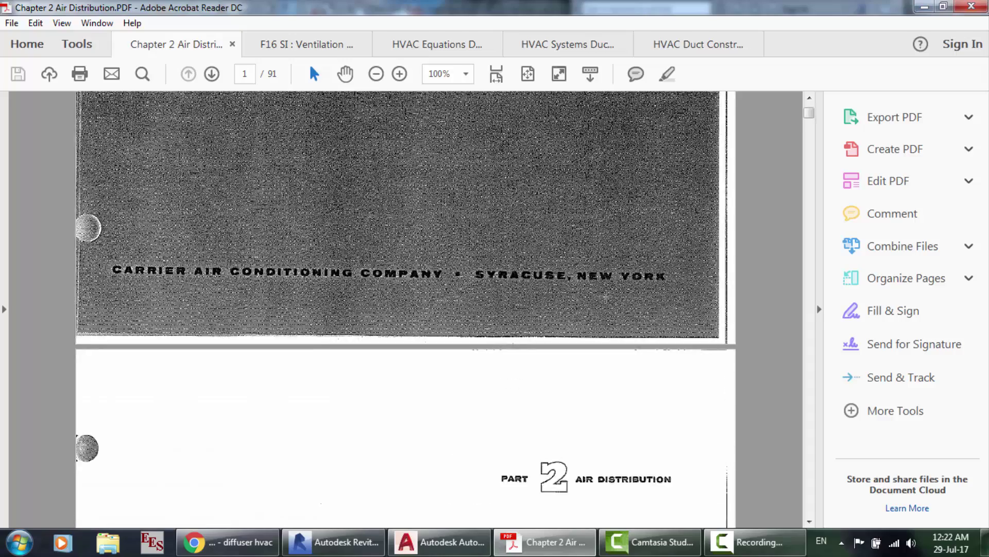
pyautogui.scroll(-15, 606, 297)
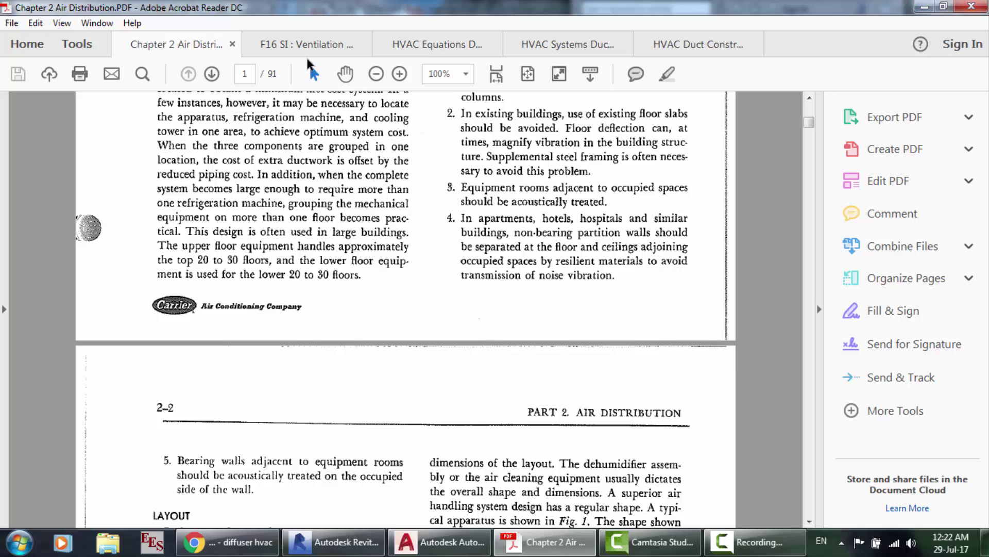
# Open the F16 SI Ventilation and Infiltration PDF and skim from its first page to the residential ventilation section on page 16.19.
pyautogui.click(305, 50)
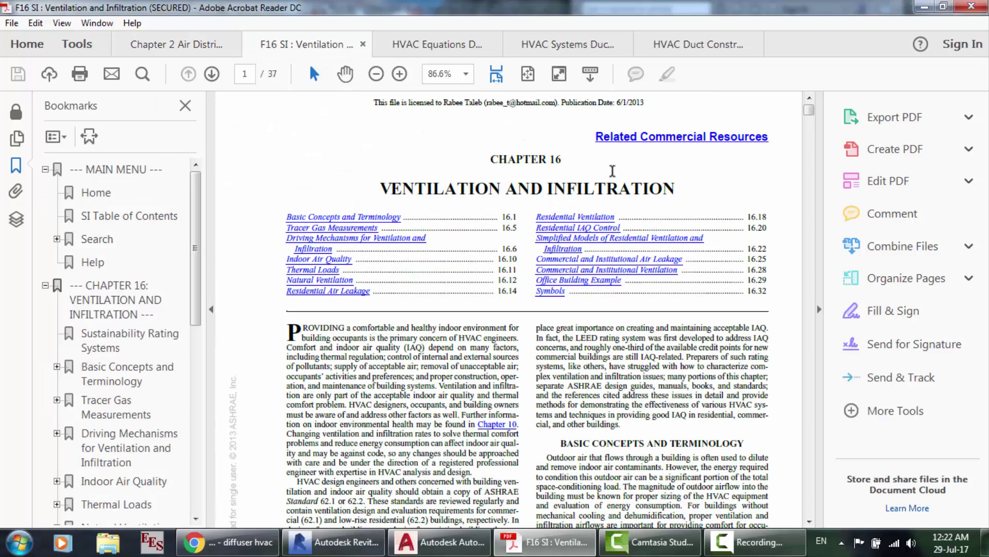
pyautogui.moveTo(813, 119); pyautogui.dragTo(811, 211)
pyautogui.scroll(-20, 811, 210)
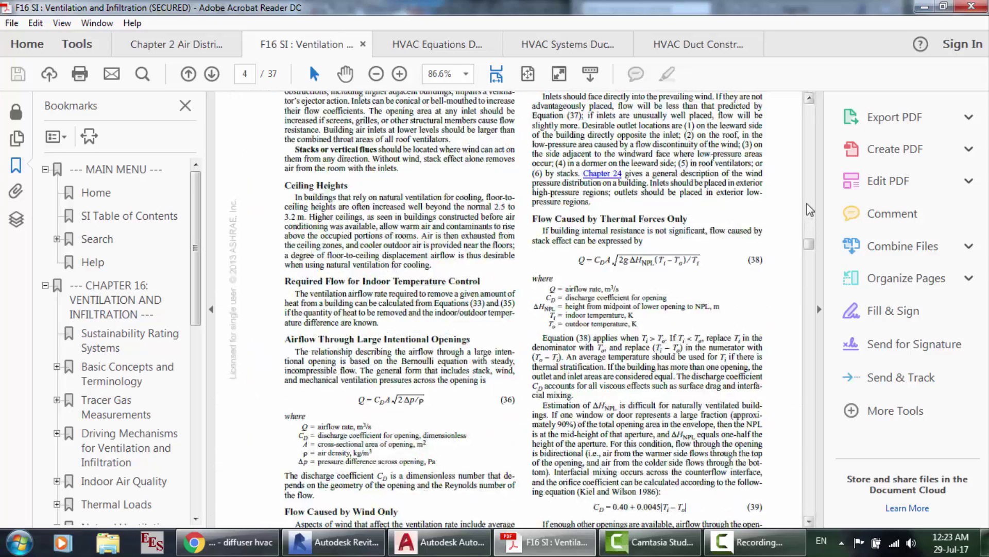
pyautogui.scroll(-15, 809, 209)
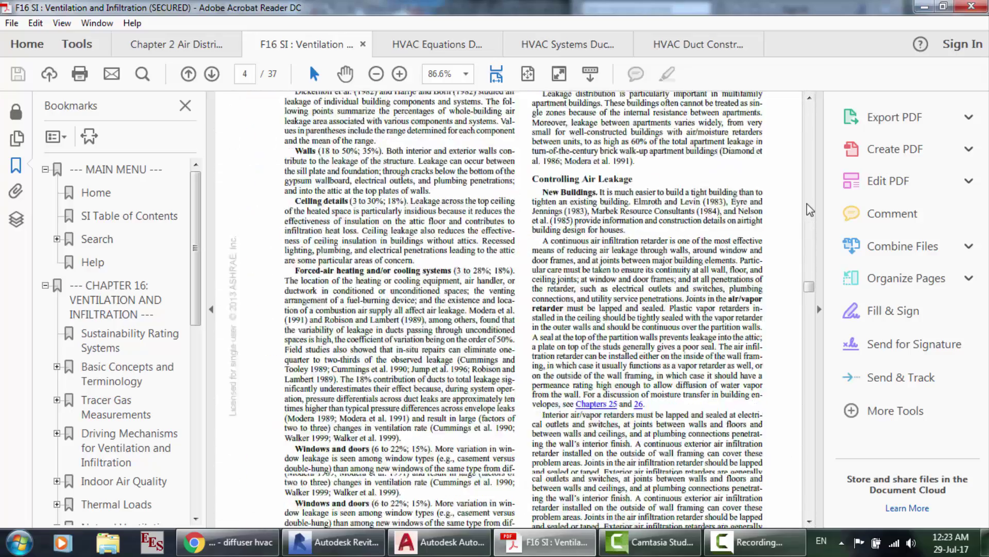
pyautogui.scroll(-12, 811, 210)
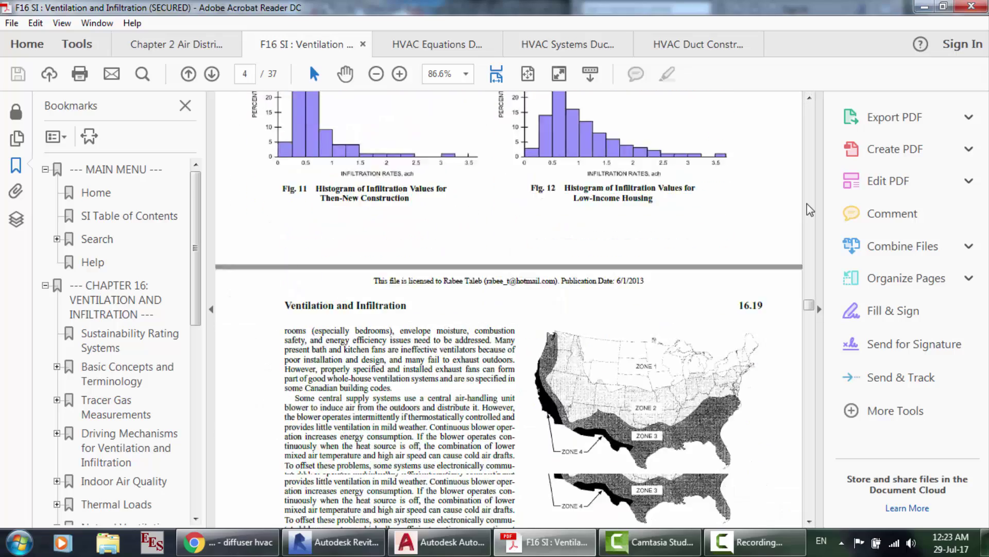
# Jump to page 31 of the PDF and look back through the office building example, automatic door airflow and commercial air leakage sections.
pyautogui.write('19')
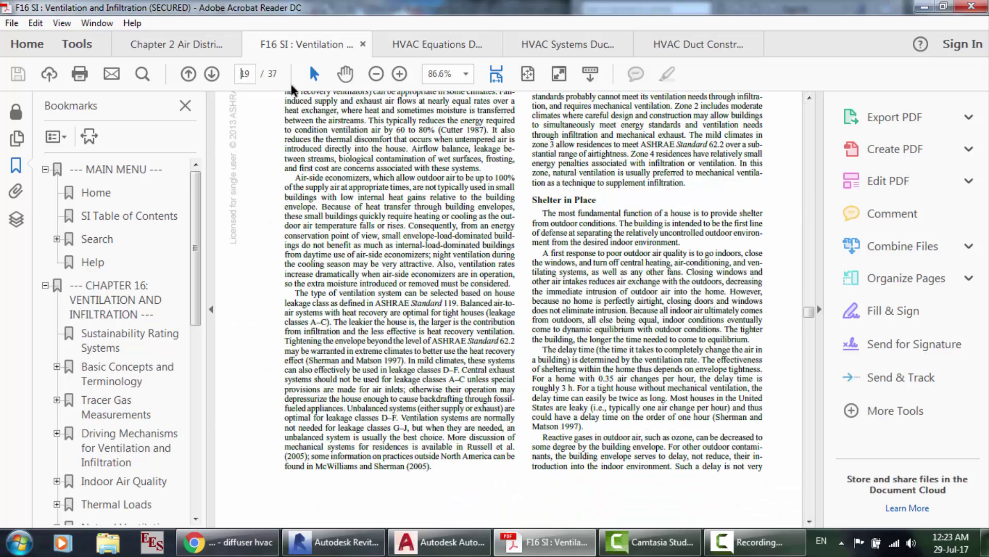
pyautogui.press('BackSpace')
pyautogui.press('BackSpace')
pyautogui.write('31')
pyautogui.press('Return')
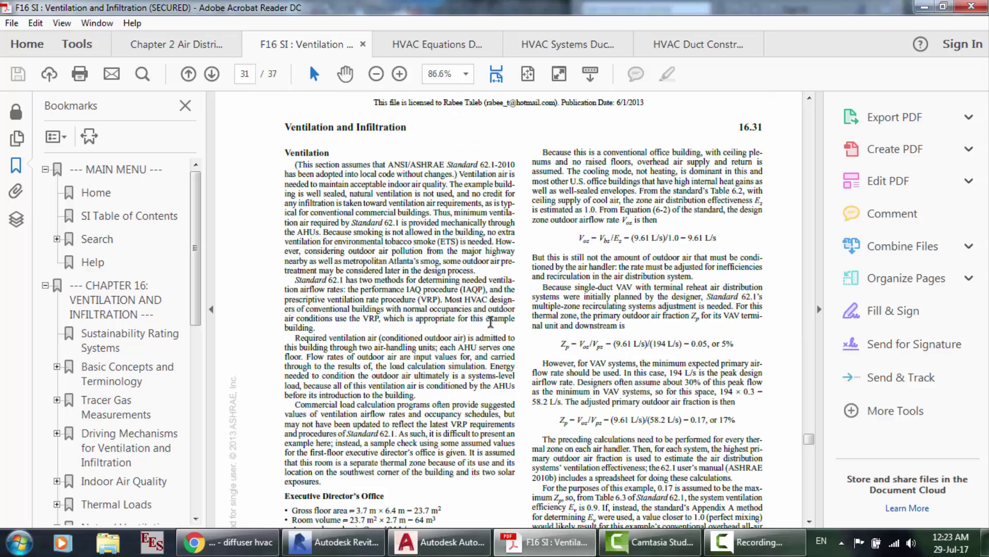
pyautogui.scroll(15, 491, 322)
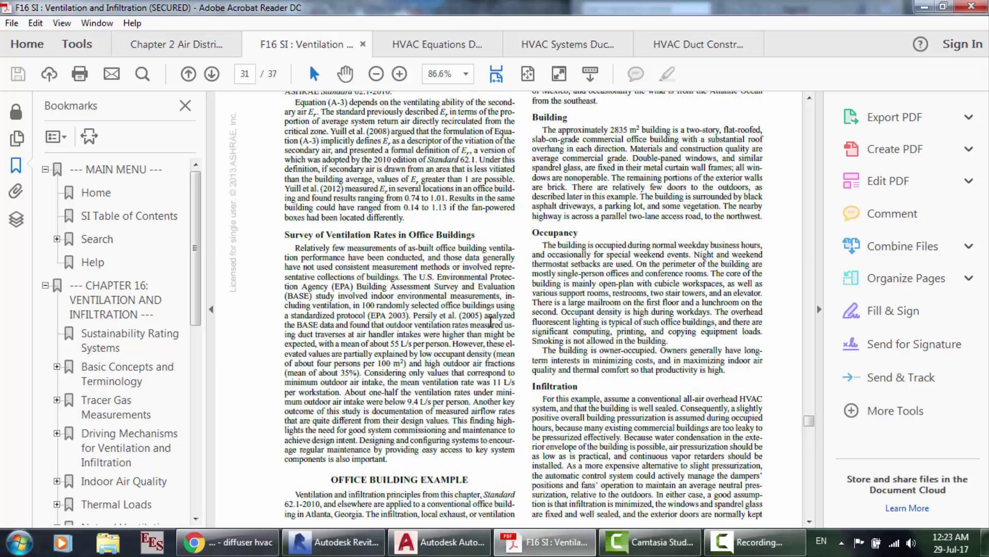
pyautogui.scroll(15, 491, 322)
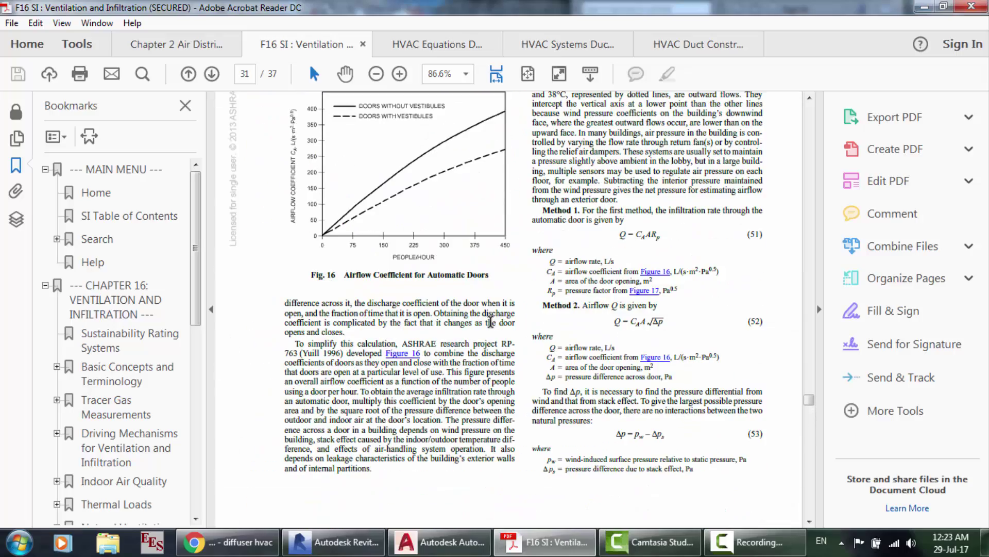
pyautogui.scroll(15, 491, 322)
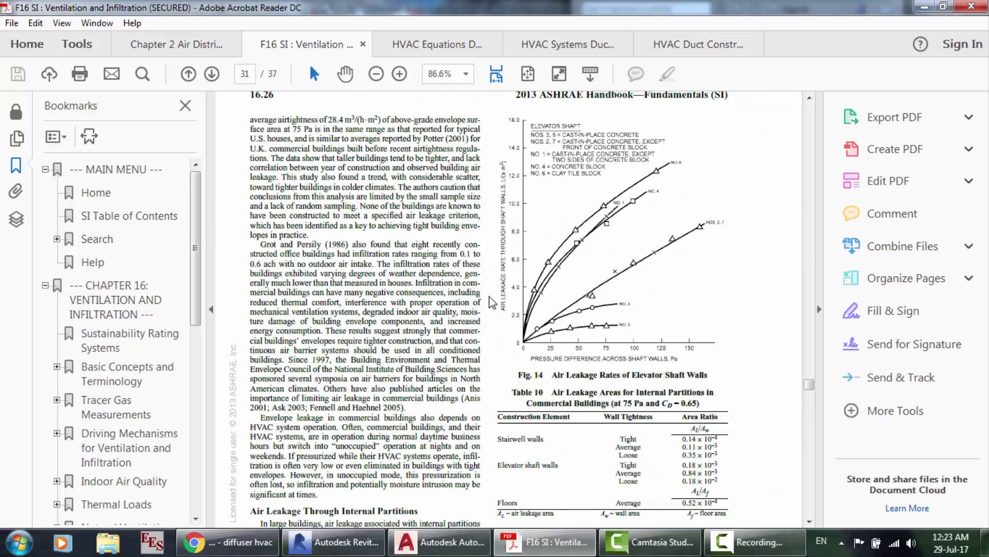
pyautogui.scroll(-5, 639, 427)
pyautogui.scroll(15, 639, 427)
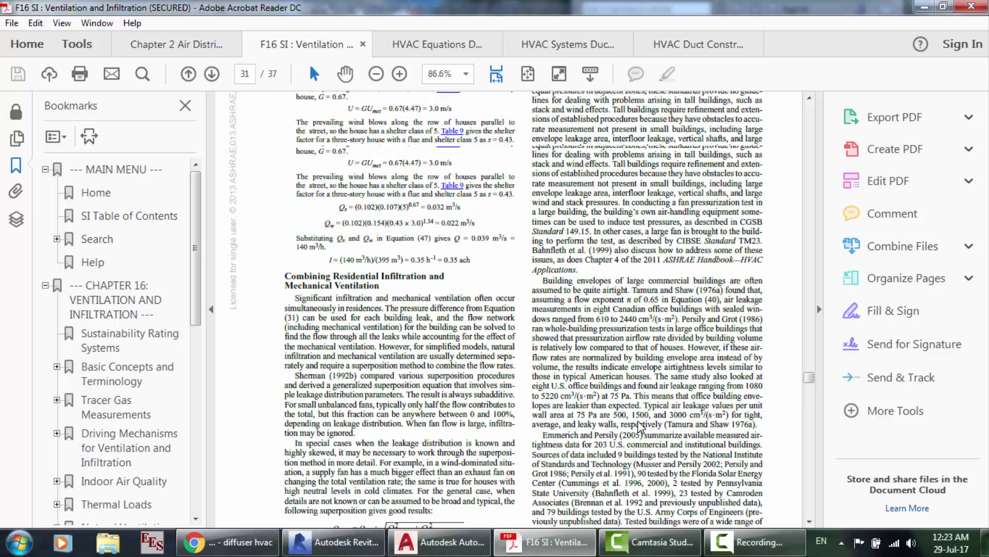
# Look back through the residential infiltration models to the exhaust airflow rates in Tables 1 and 2 on page 21.
pyautogui.scroll(10, 639, 427)
pyautogui.scroll(15, 639, 426)
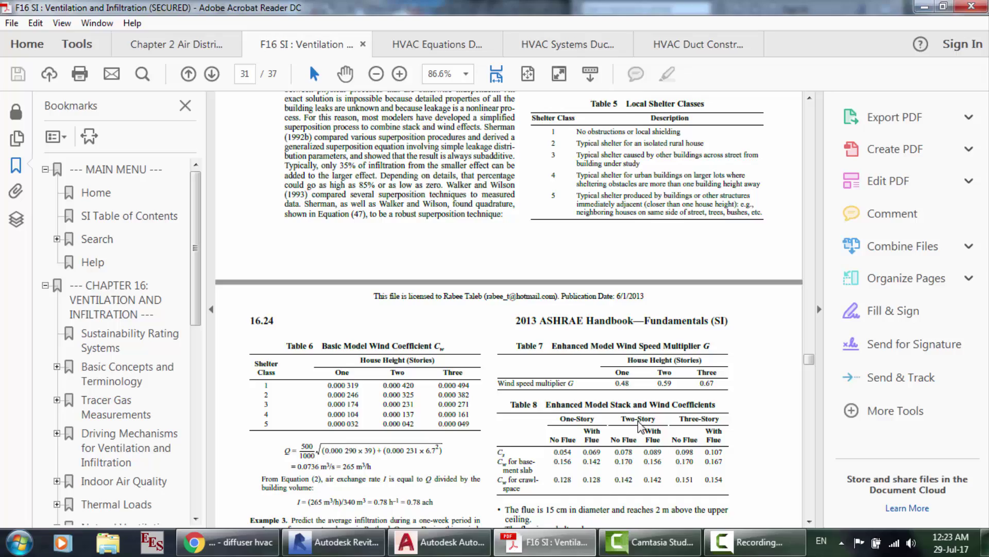
pyautogui.scroll(15, 639, 427)
pyautogui.scroll(15, 641, 426)
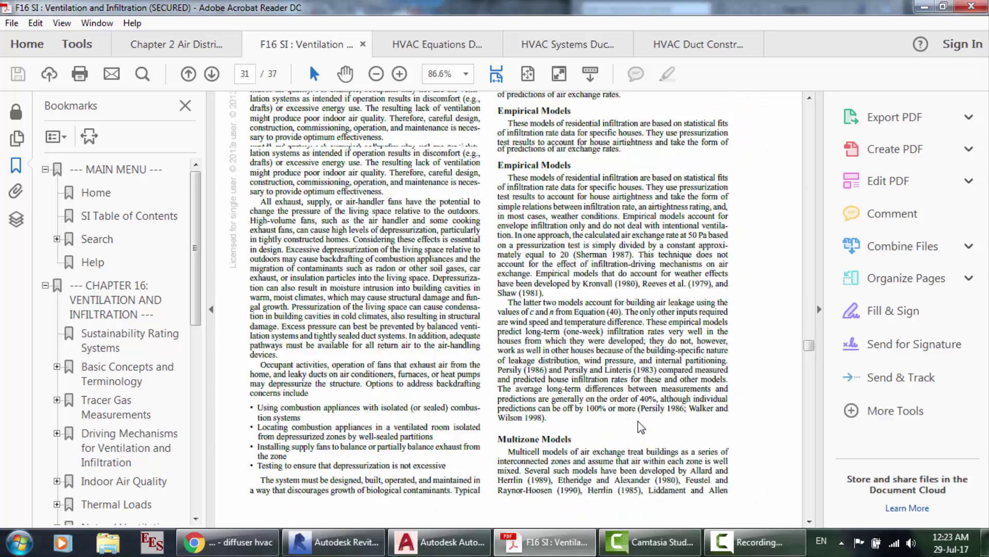
pyautogui.scroll(8, 640, 427)
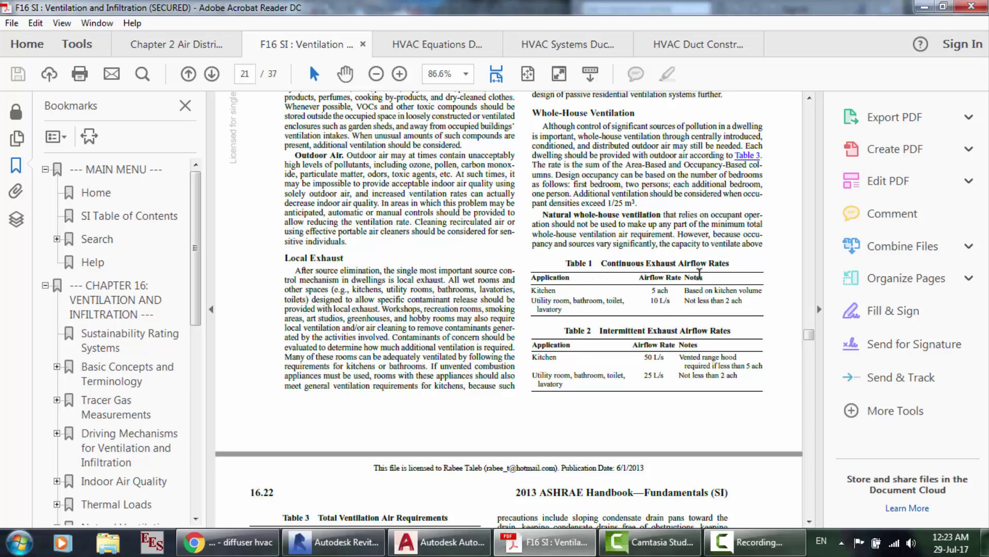
# Skim the shelter-in-place and residential IAQ control text before Tables 1 and 2, and return to the two tables.
pyautogui.scroll(15, 757, 286)
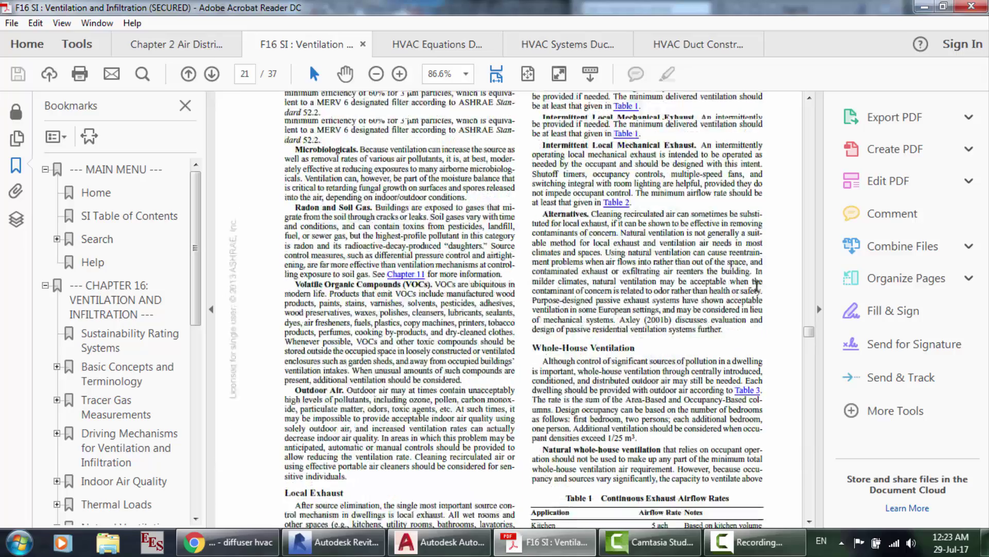
pyautogui.scroll(15, 756, 286)
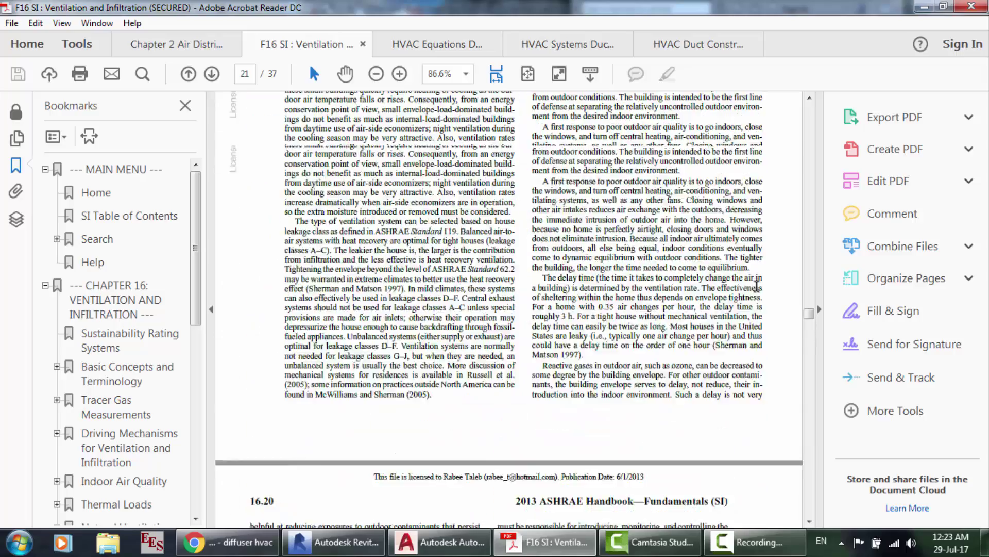
pyautogui.press('F9')
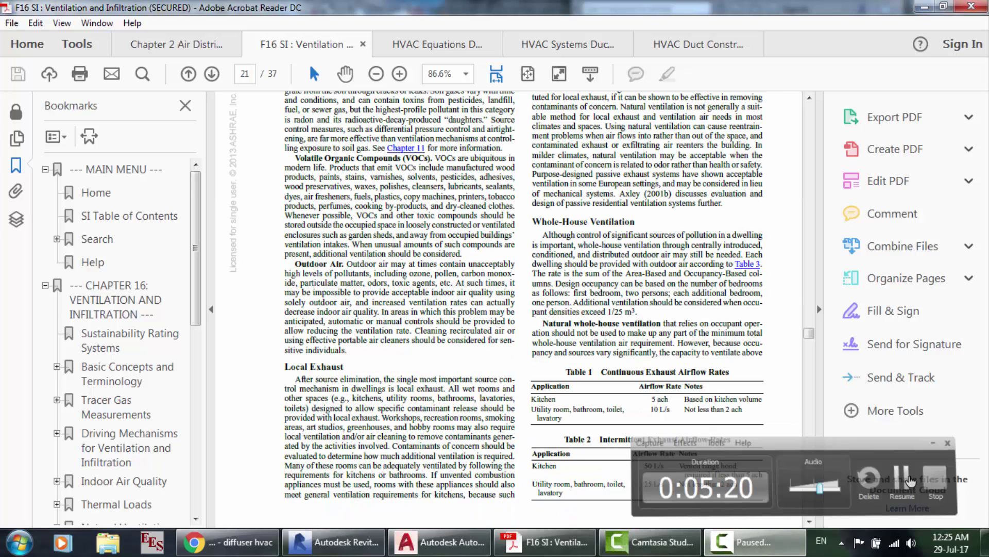
pyautogui.click(910, 481)
pyautogui.scroll(-2, 613, 338)
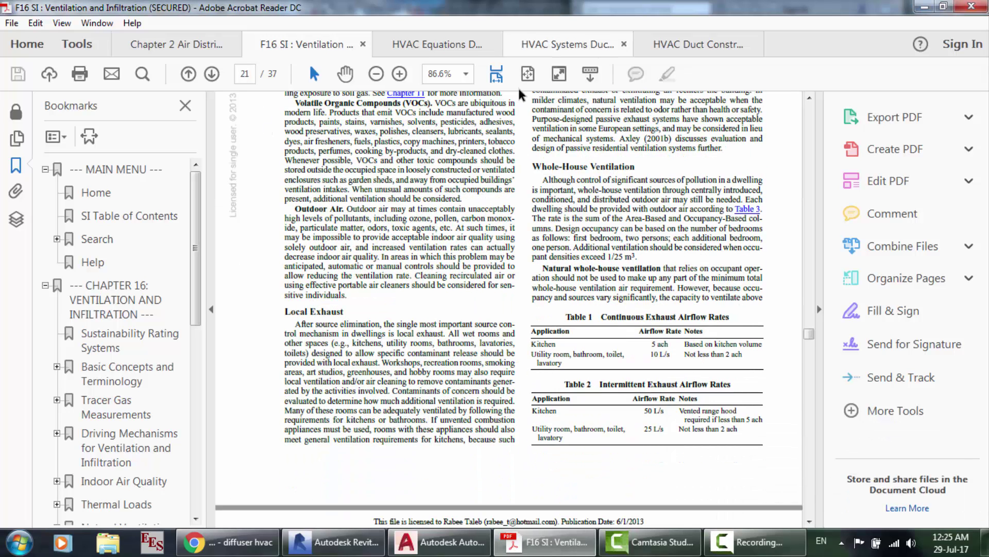
# Set the page zoom to 100% and examine the bathroom and toilet entry of Table 1, Continuous Exhaust Airflow Rates.
pyautogui.click(444, 74)
pyautogui.write('100')
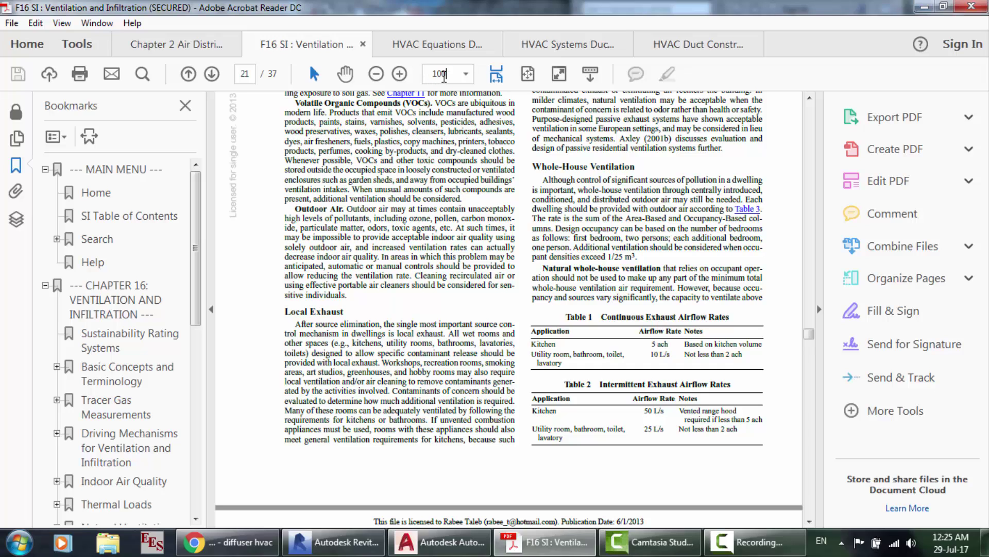
pyautogui.press('Return')
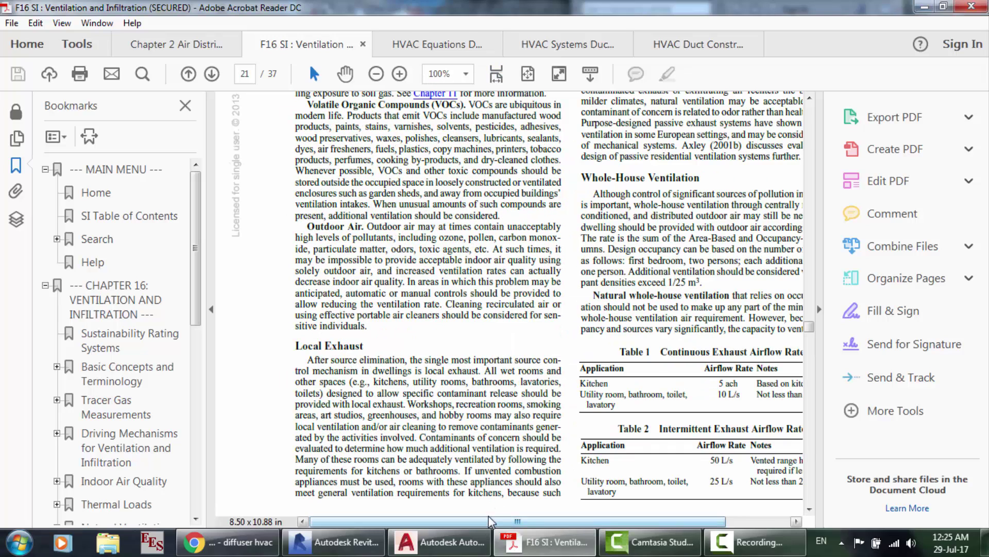
pyautogui.moveTo(492, 521); pyautogui.dragTo(556, 521)
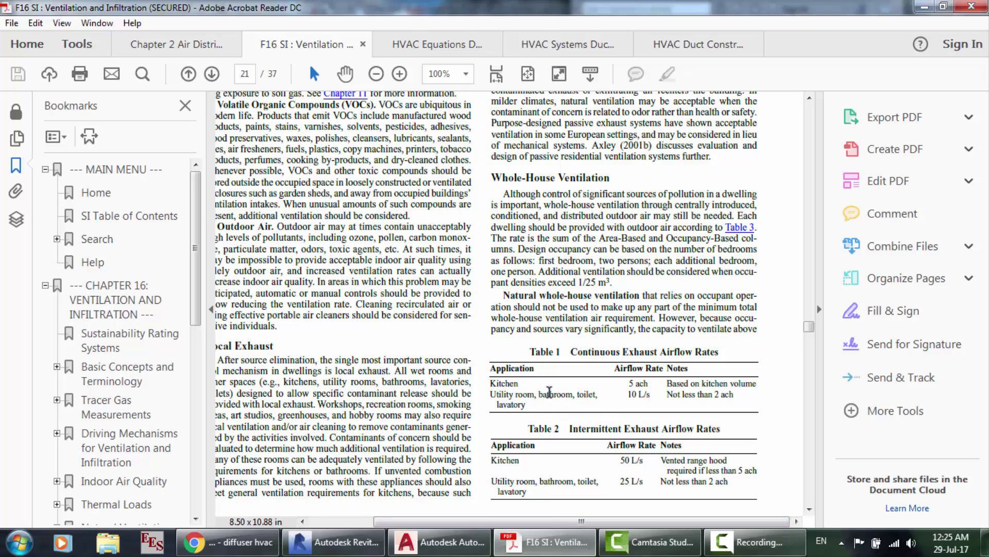
pyautogui.moveTo(549, 393); pyautogui.dragTo(587, 403)
pyautogui.click(571, 402)
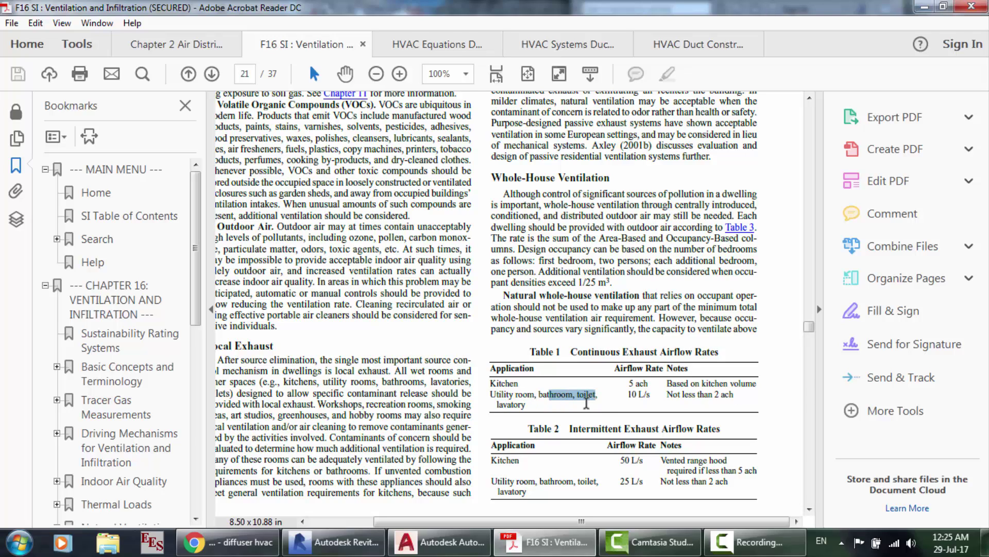
pyautogui.click(663, 407)
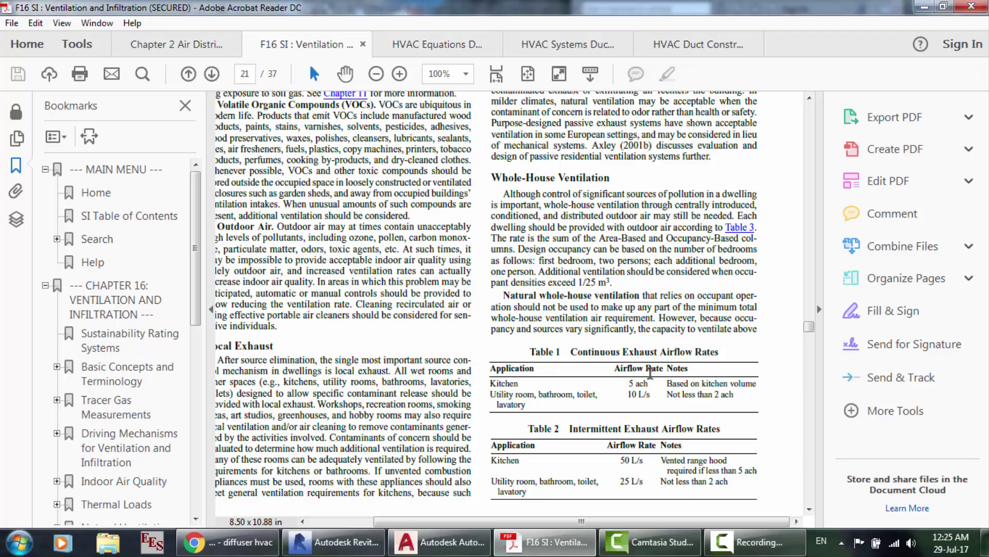
# Switch to the HVAC Equations, Data and Rules of Thumb PDF and highlight the 10 AC/hr. requirement under 8.06 Toilet Rooms.
pyautogui.click(434, 44)
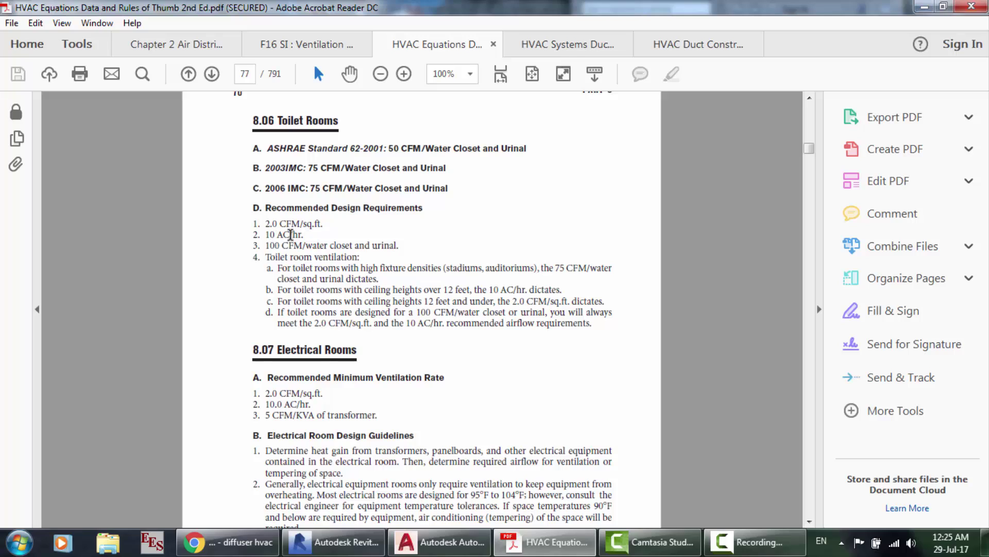
pyautogui.moveTo(263, 233); pyautogui.dragTo(312, 231)
# Switch to the SMACNA HVAC Systems Duct Design PDF and skim the sections on fitting losses, fan pressures, turning vanes and area changes.
pyautogui.click(550, 44)
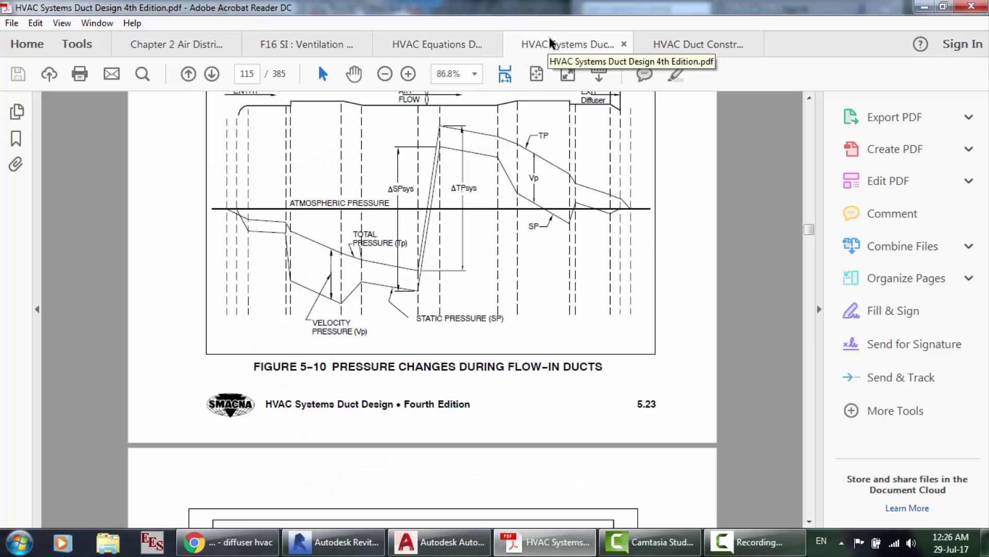
pyautogui.scroll(-10, 650, 233)
pyautogui.scroll(20, 652, 235)
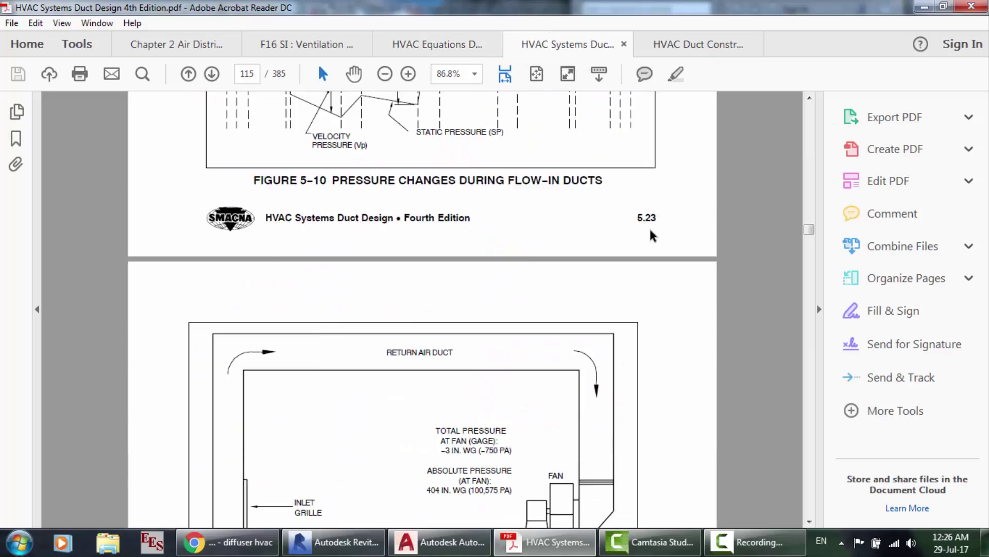
pyautogui.scroll(10, 652, 235)
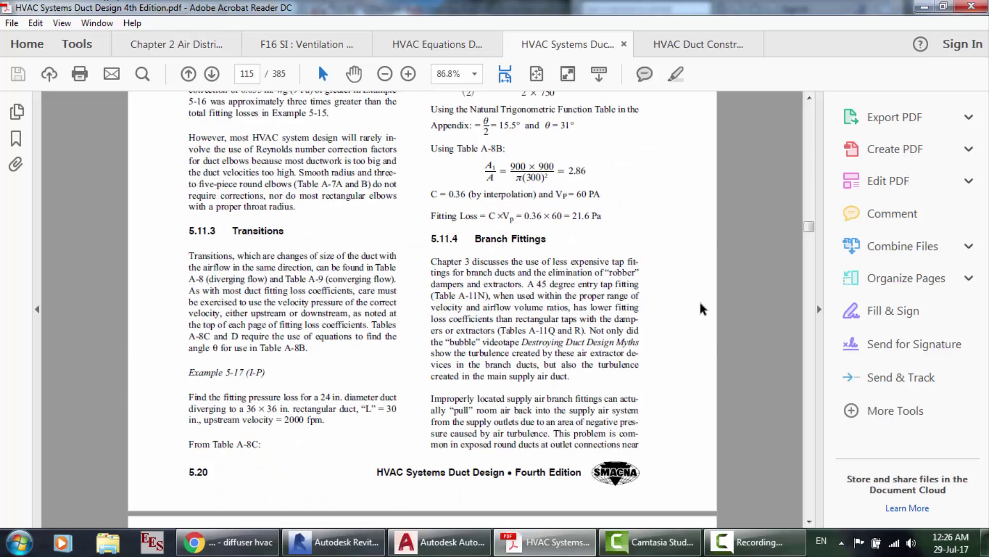
pyautogui.scroll(-15, 701, 309)
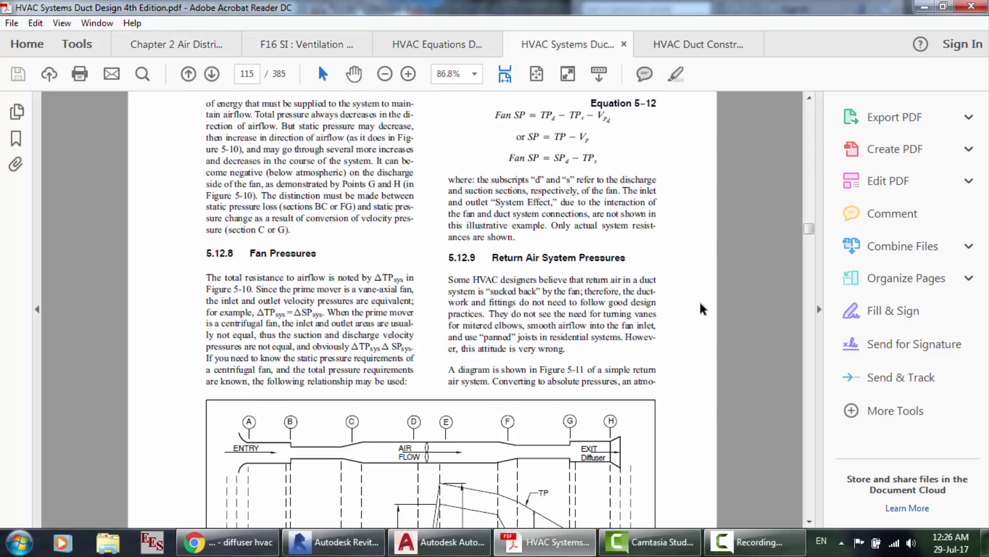
pyautogui.scroll(-20, 702, 309)
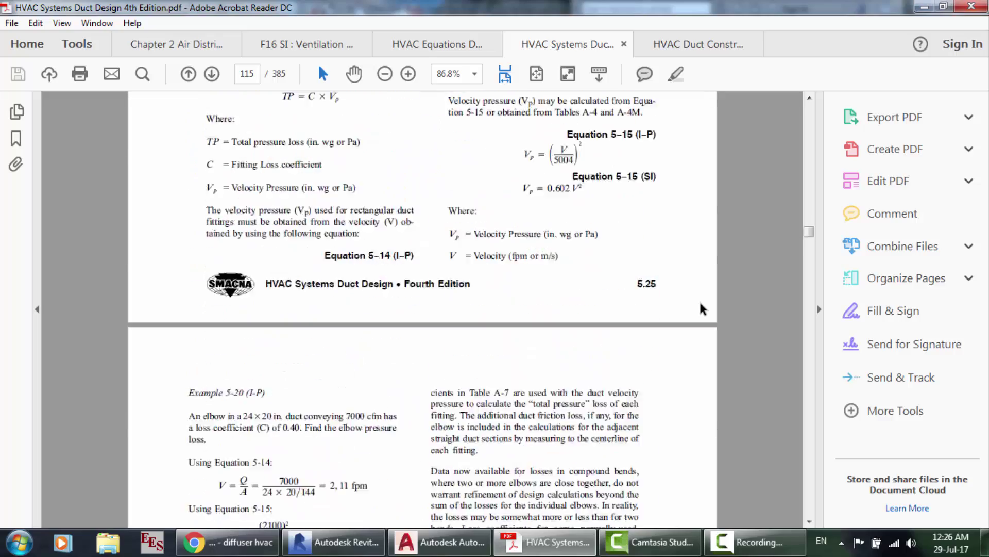
pyautogui.scroll(-20, 702, 309)
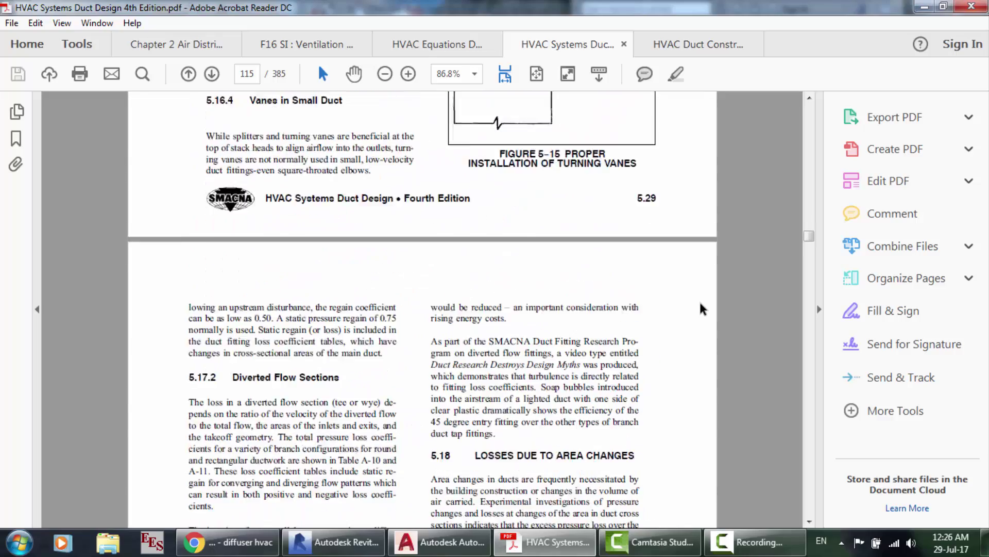
pyautogui.scroll(-5, 702, 310)
# Switch to the HVAC Duct Construction Standard PDF and review the round duct figures on tees and laterals, elbows, transverse joints and seams.
pyautogui.click(707, 46)
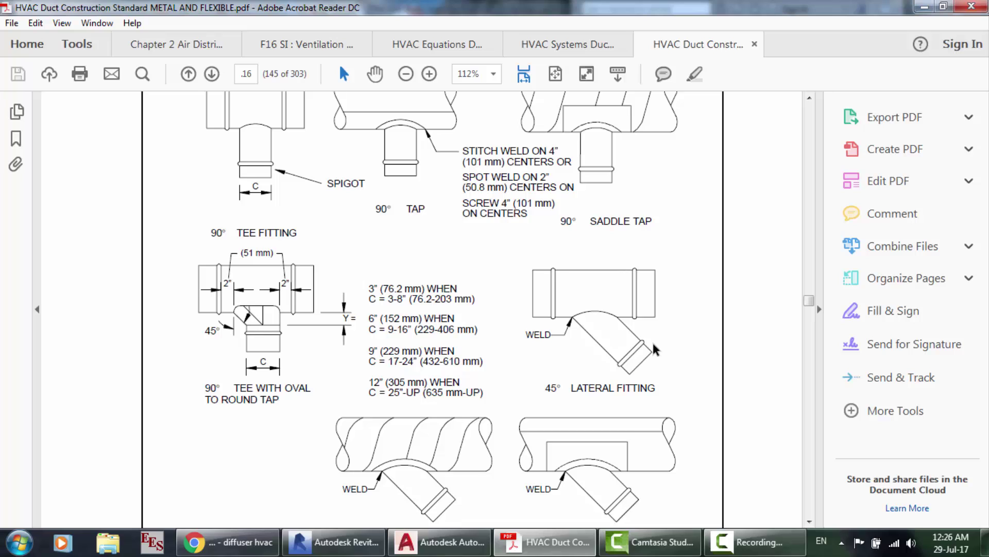
pyautogui.scroll(-7, 655, 349)
pyautogui.scroll(-20, 656, 349)
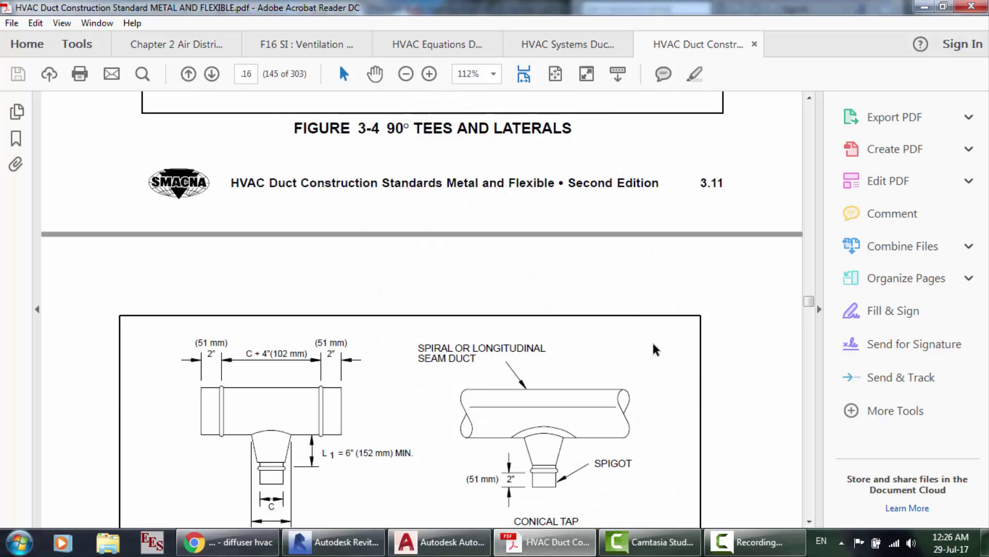
pyautogui.scroll(20, 653, 344)
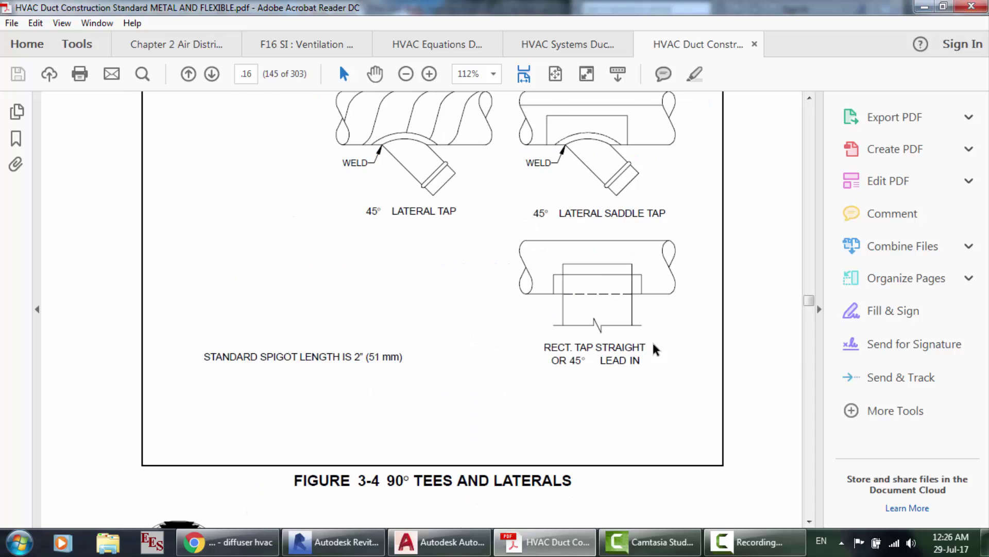
pyautogui.scroll(7, 655, 349)
pyautogui.scroll(7, 376, 368)
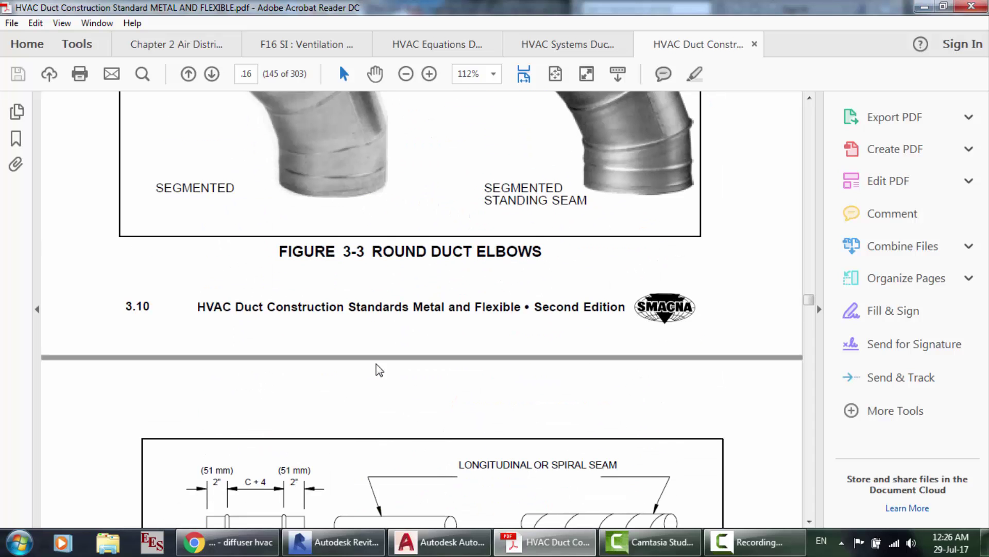
pyautogui.scroll(12, 379, 369)
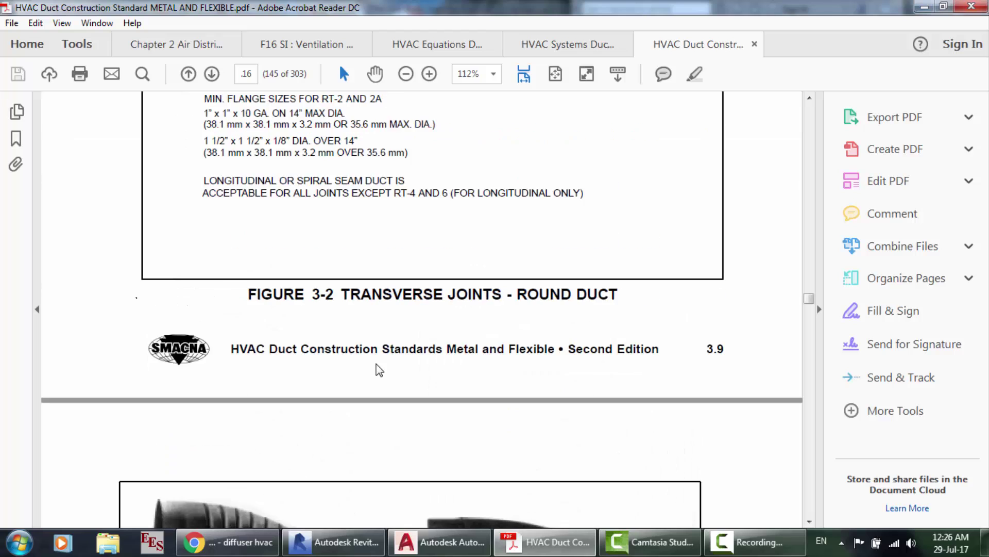
pyautogui.scroll(10, 379, 369)
pyautogui.scroll(20, 379, 369)
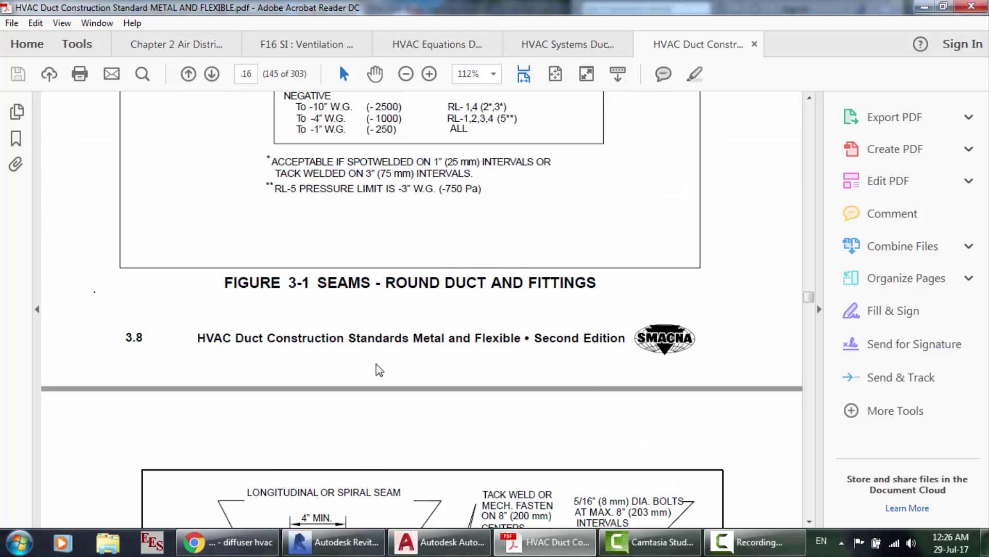
# Examine the round duct seam and elbow figures and the details of the 90° tee and 45° lateral fittings.
pyautogui.scroll(20, 379, 369)
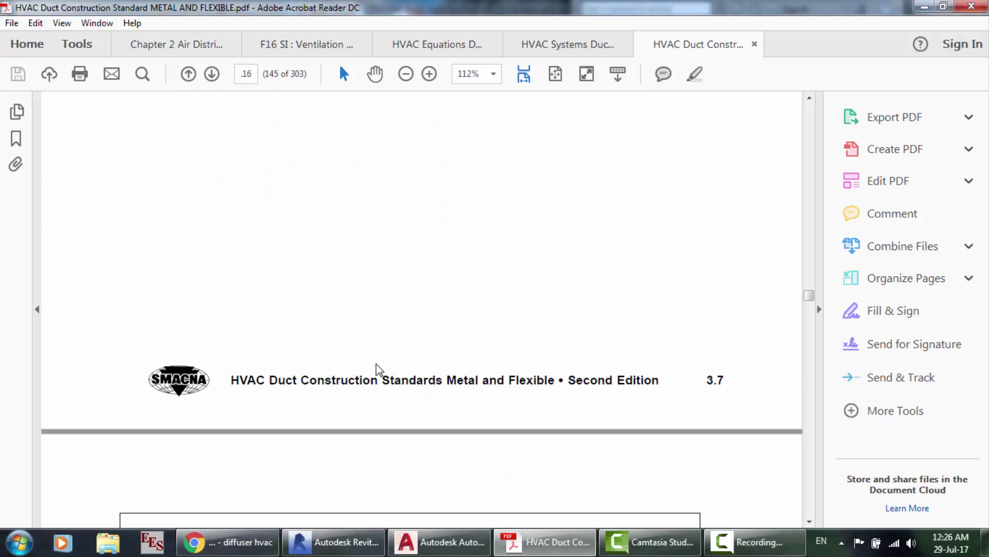
pyautogui.scroll(-8, 559, 400)
pyautogui.scroll(-20, 559, 400)
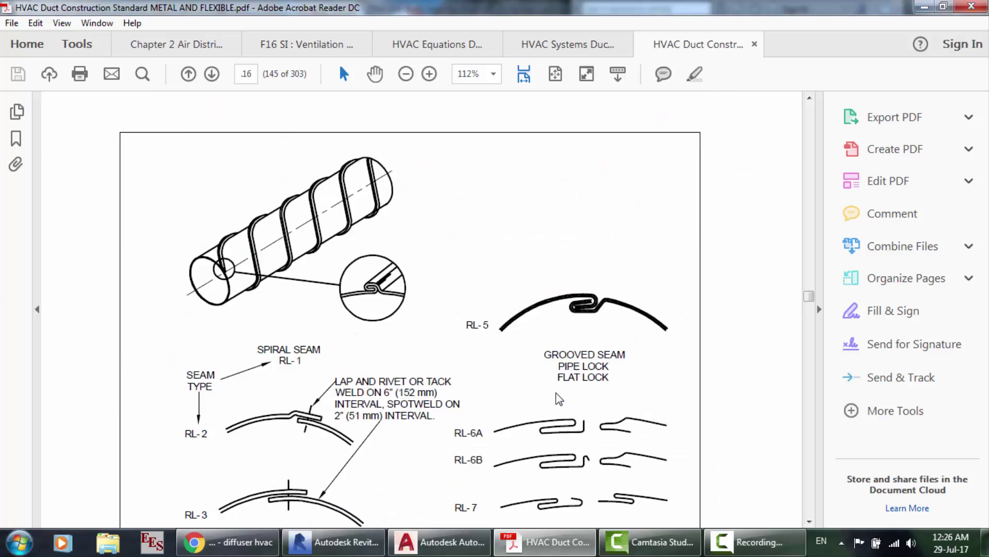
pyautogui.scroll(-20, 556, 393)
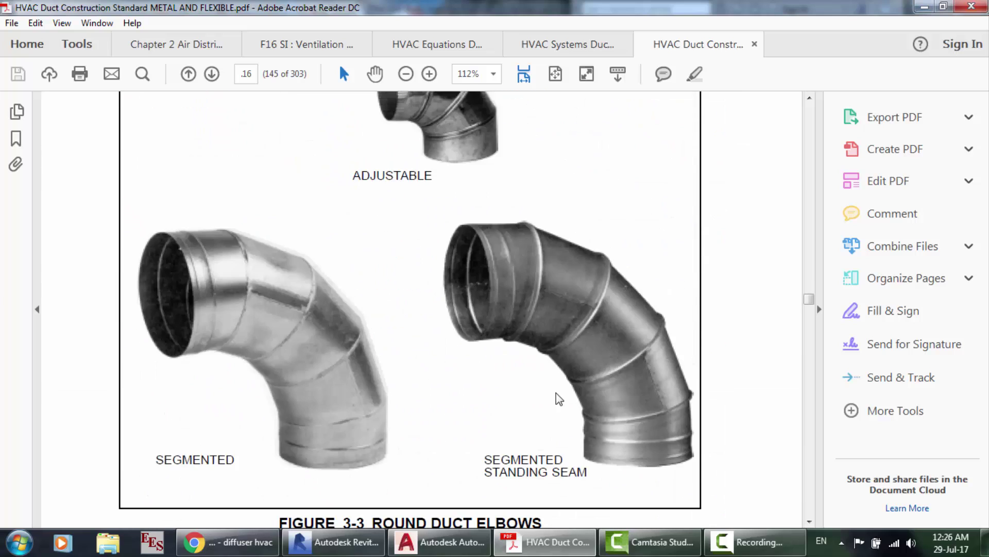
pyautogui.scroll(5, 556, 393)
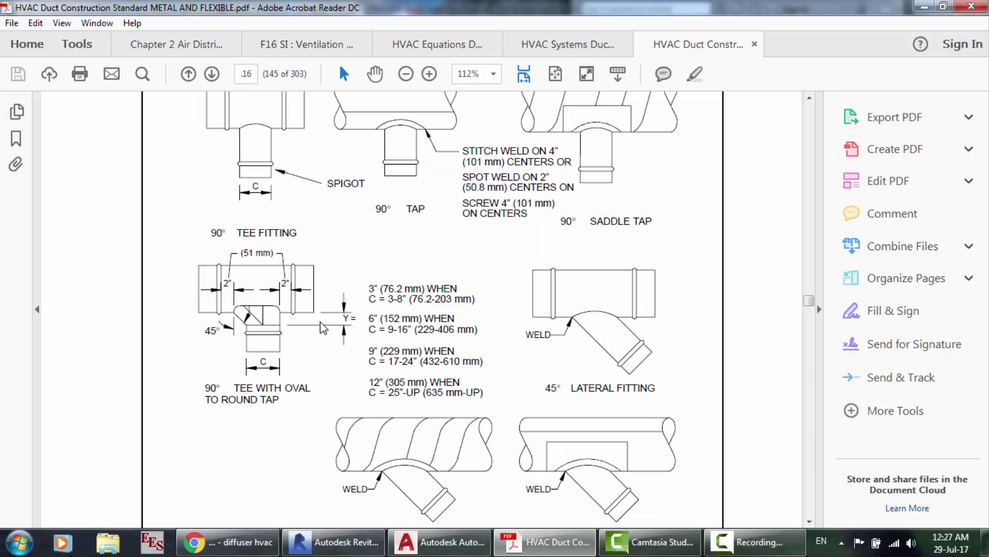
pyautogui.scroll(-2, 213, 224)
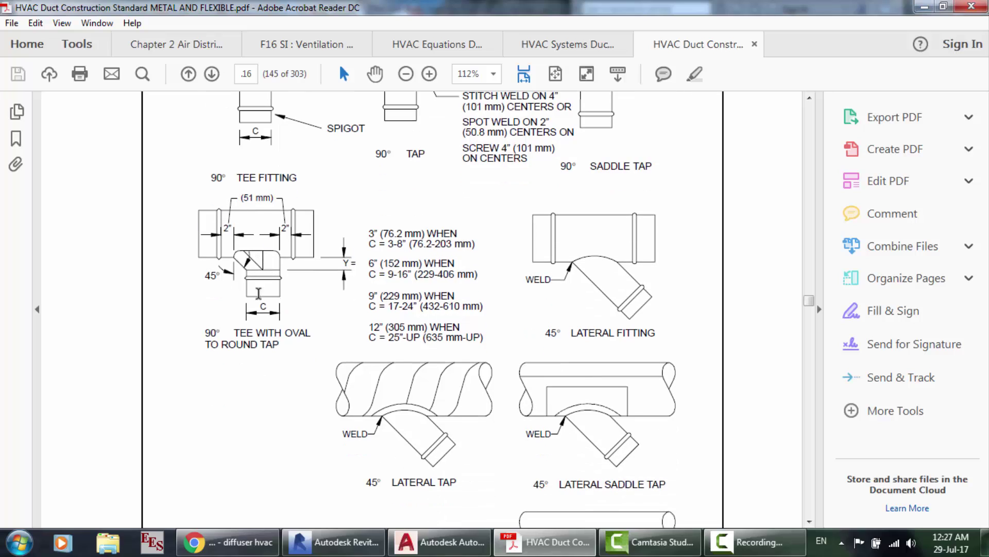
pyautogui.scroll(-2, 697, 424)
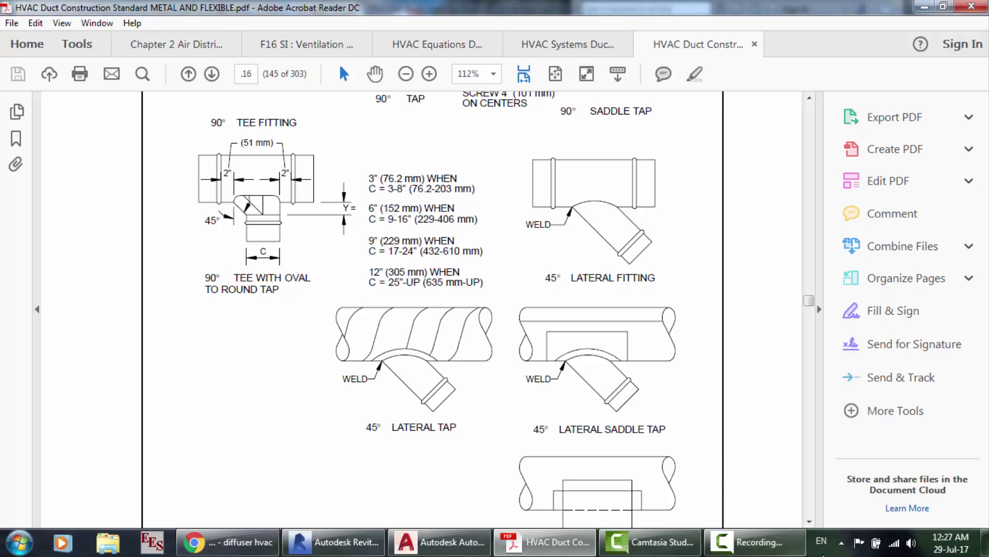
pyautogui.click(752, 543)
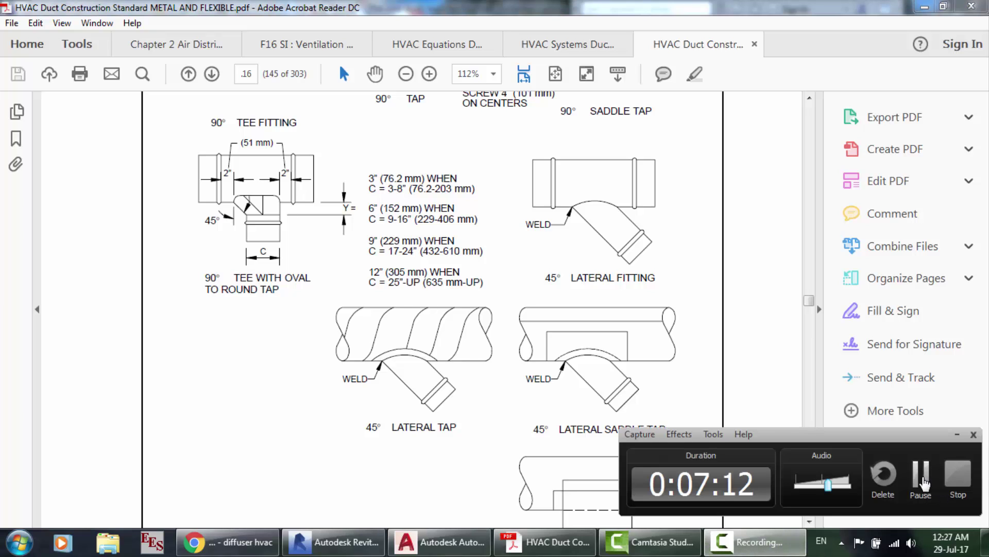
pyautogui.click(921, 474)
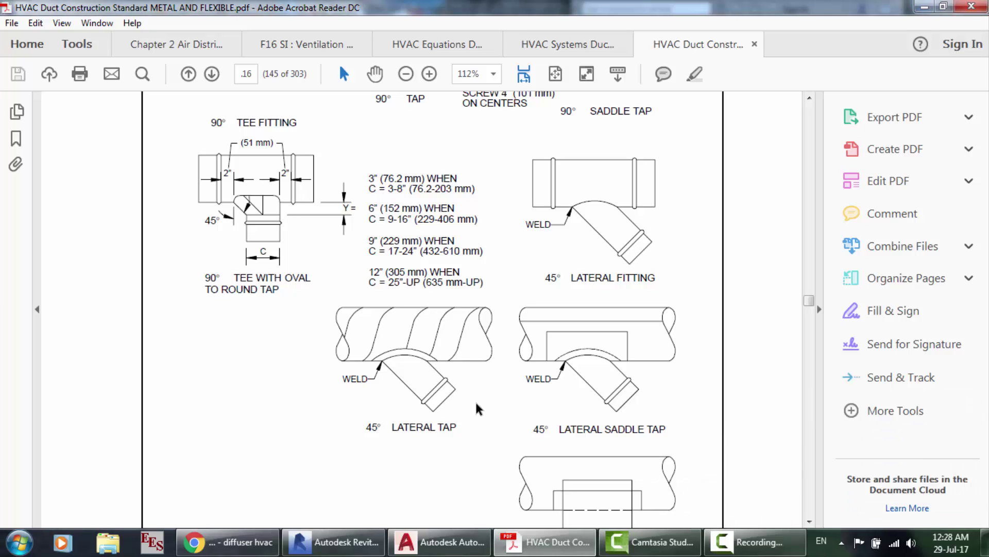
# Switch to Chrome and examine the square ceiling diffuser and round diffuser images in the diffuser hvac results.
pyautogui.click(230, 542)
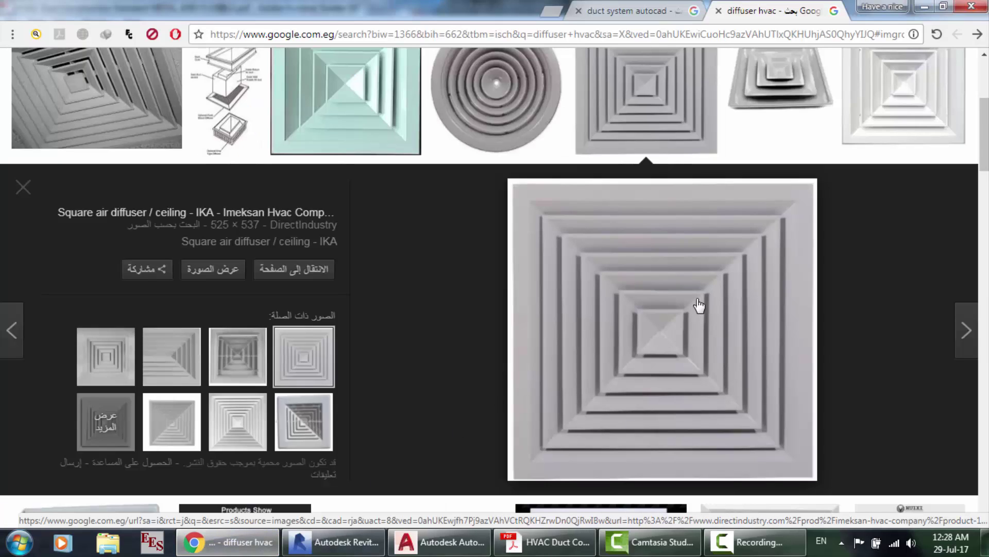
pyautogui.scroll(1, 556, 231)
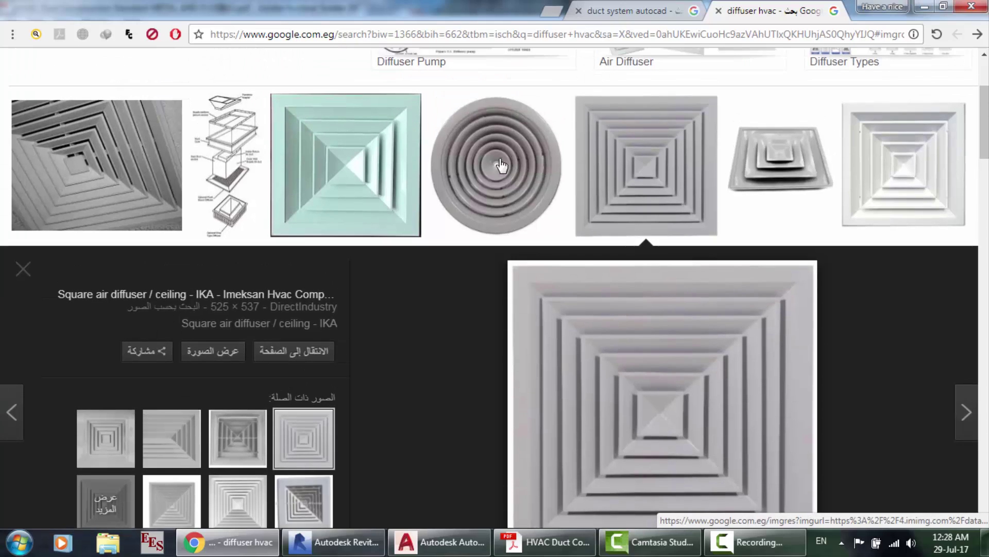
pyautogui.scroll(-1, 588, 272)
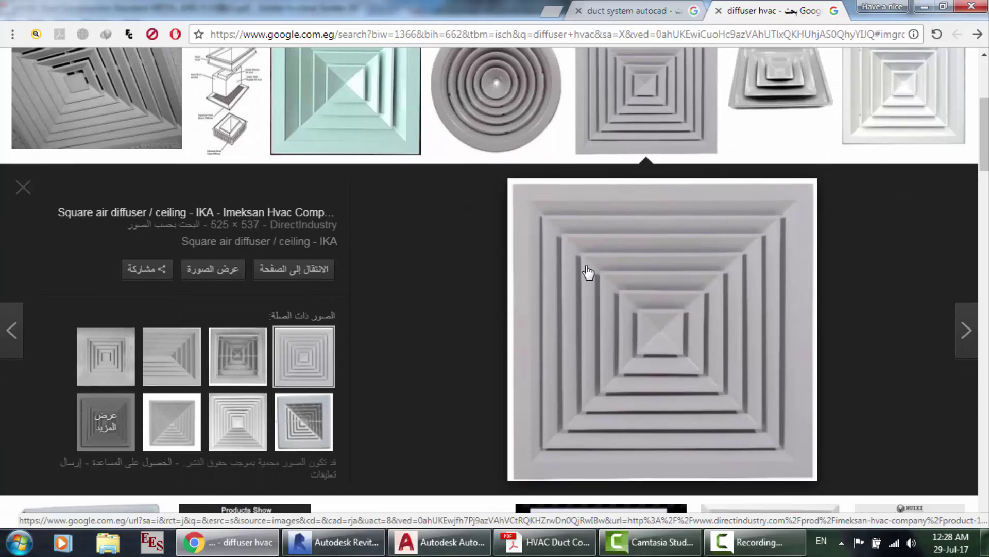
# Open the duct system autocad image results and preview the first four drawings of the top row.
pyautogui.click(626, 10)
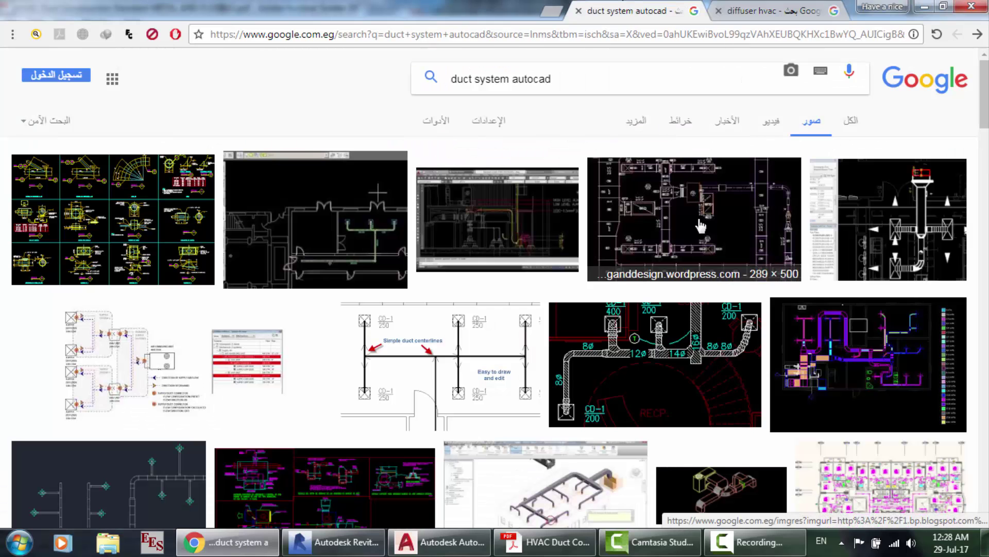
pyautogui.click(713, 212)
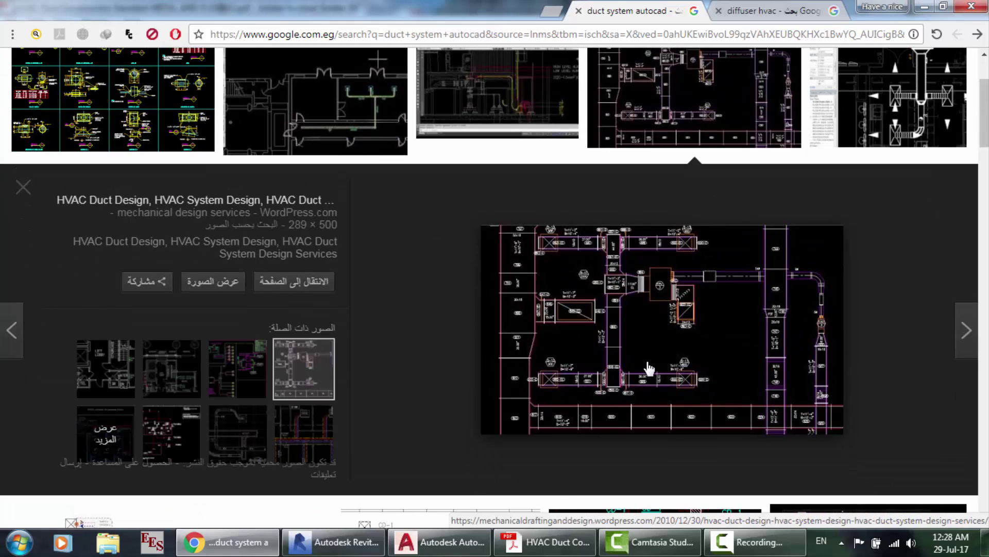
pyautogui.click(468, 107)
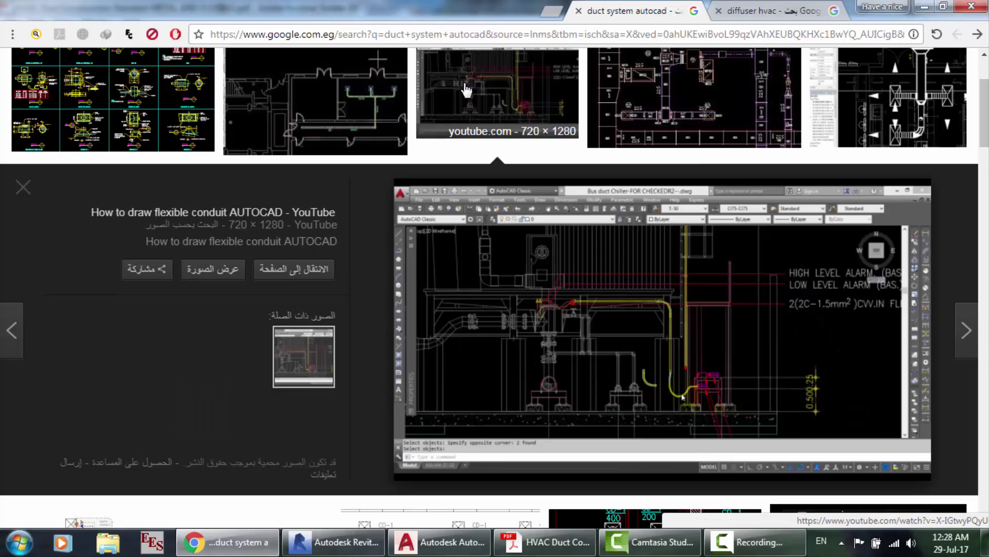
pyautogui.click(275, 105)
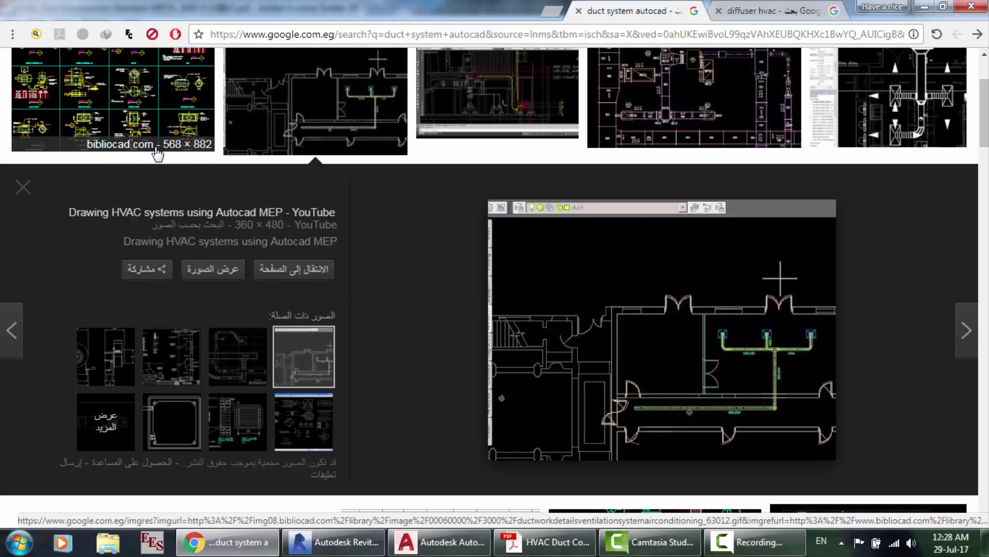
pyautogui.click(190, 140)
# Preview the Autodesk forum image of a 3D duct model and the HVAC-Round Duct 2D fittings image.
pyautogui.scroll(-8, 570, 365)
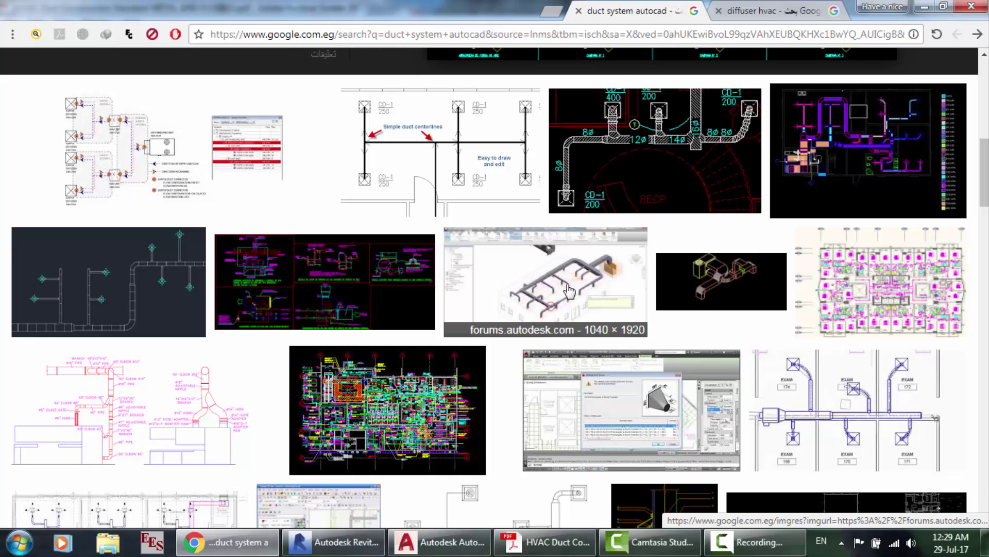
pyautogui.click(565, 287)
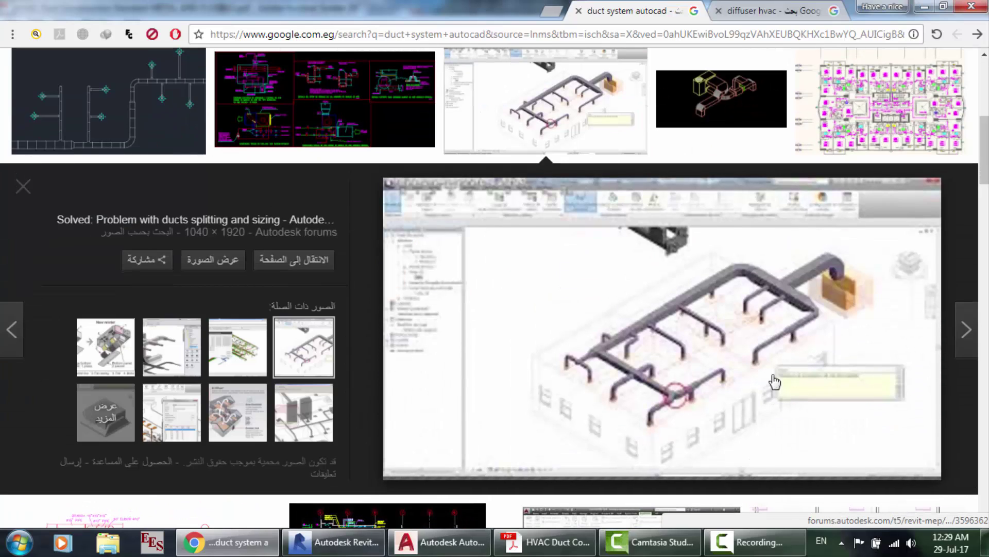
pyautogui.scroll(-4, 774, 382)
pyautogui.scroll(-5, 775, 382)
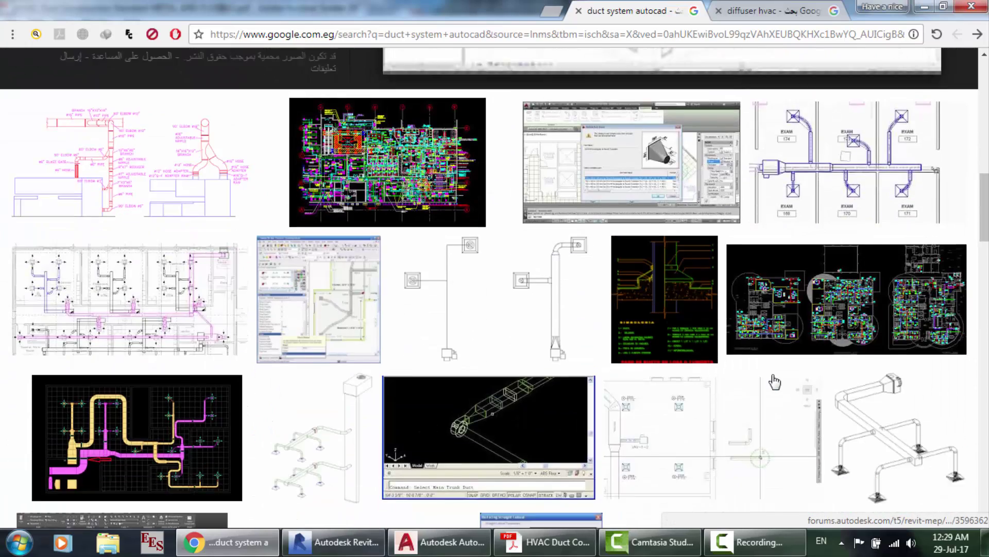
pyautogui.scroll(-5, 448, 372)
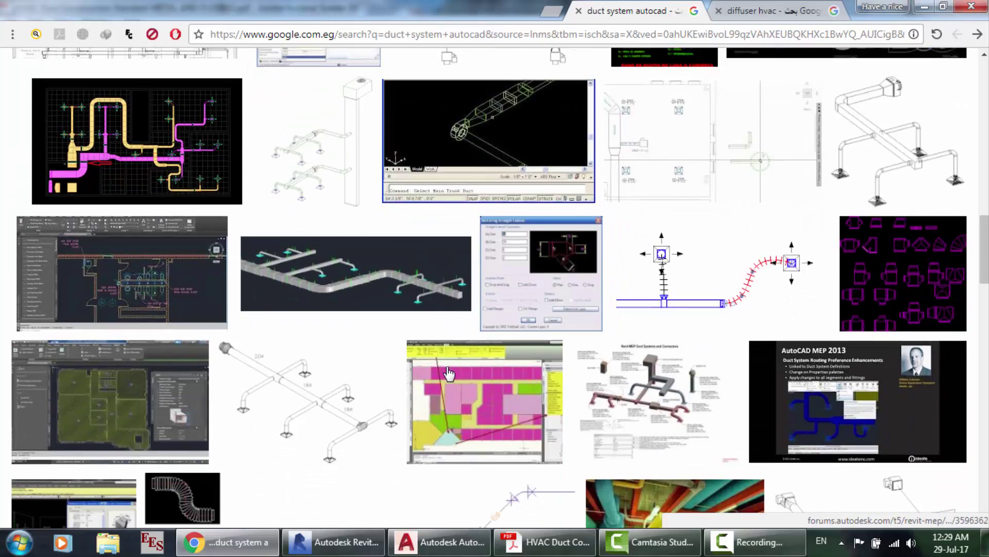
pyautogui.scroll(-5, 448, 372)
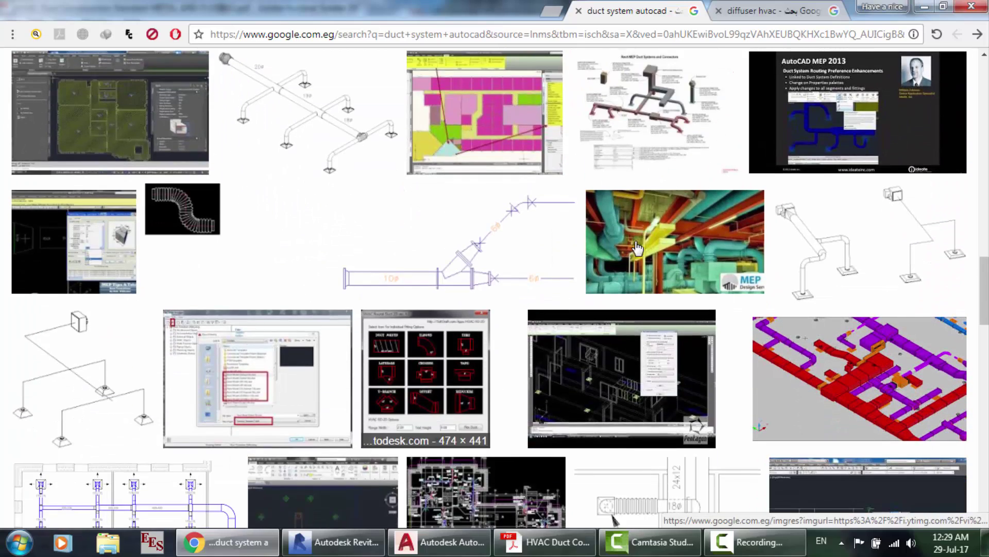
pyautogui.click(452, 375)
pyautogui.click(645, 240)
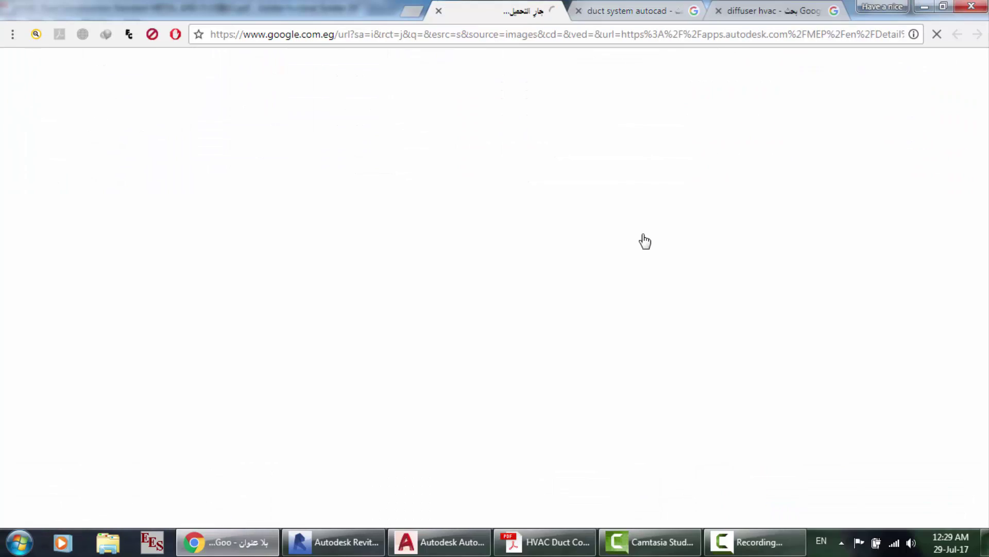
pyautogui.click(439, 10)
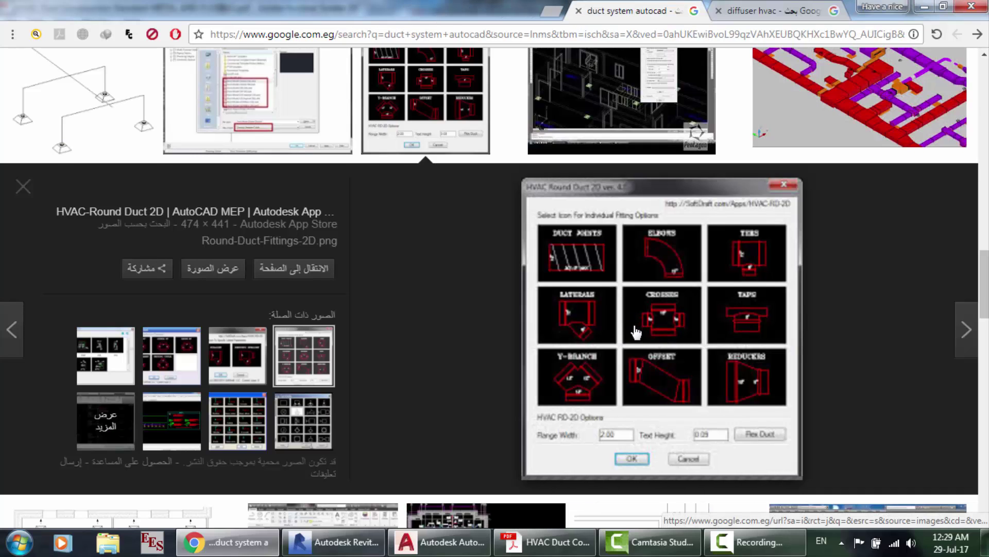
# Preview the MEP Design Services image of coloured ductwork in the duct system autocad results.
pyautogui.scroll(1, 635, 332)
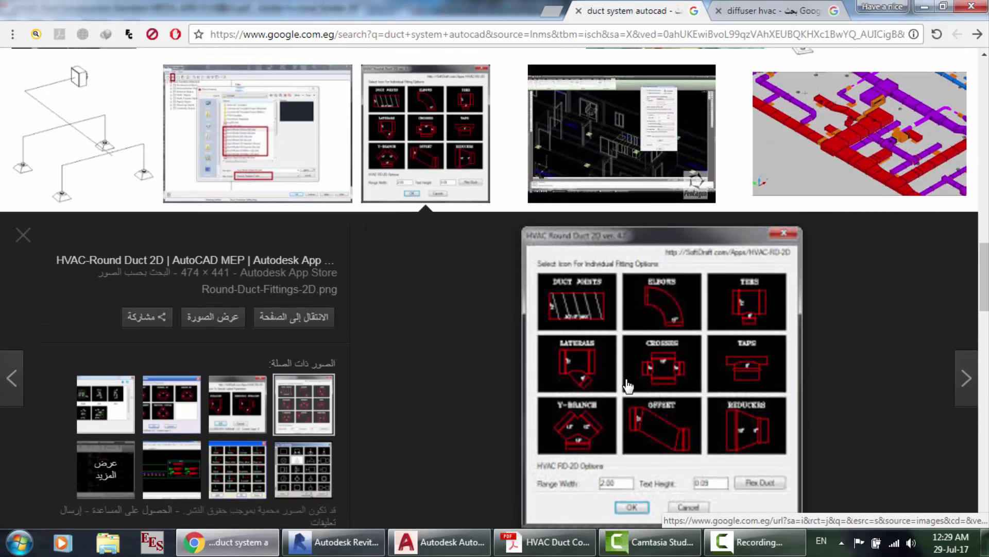
pyautogui.scroll(5, 614, 365)
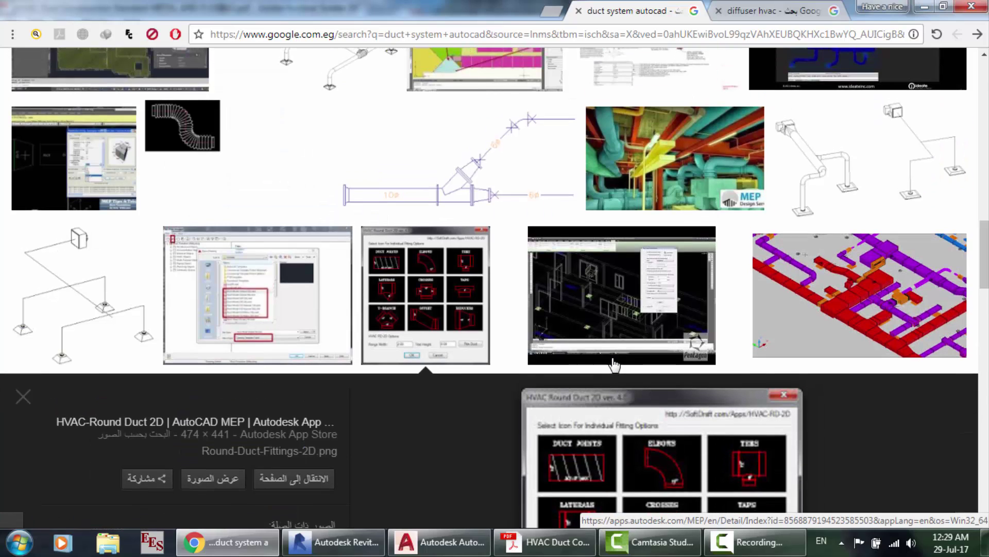
pyautogui.click(651, 212)
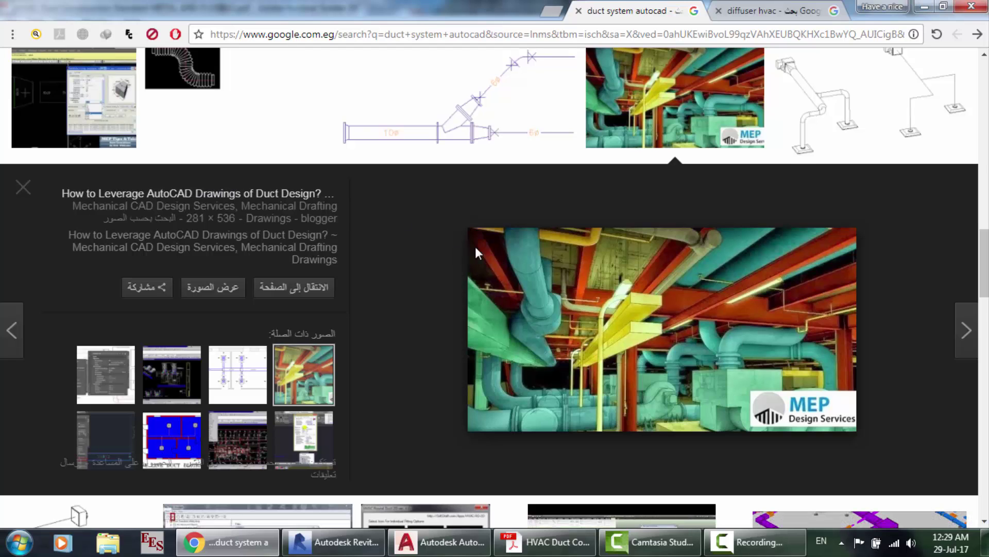
# Browse further through the duct system autocad images and preview the 3D HVAC C.A.T.S. Software image.
pyautogui.scroll(-5, 475, 246)
pyautogui.scroll(-6, 475, 246)
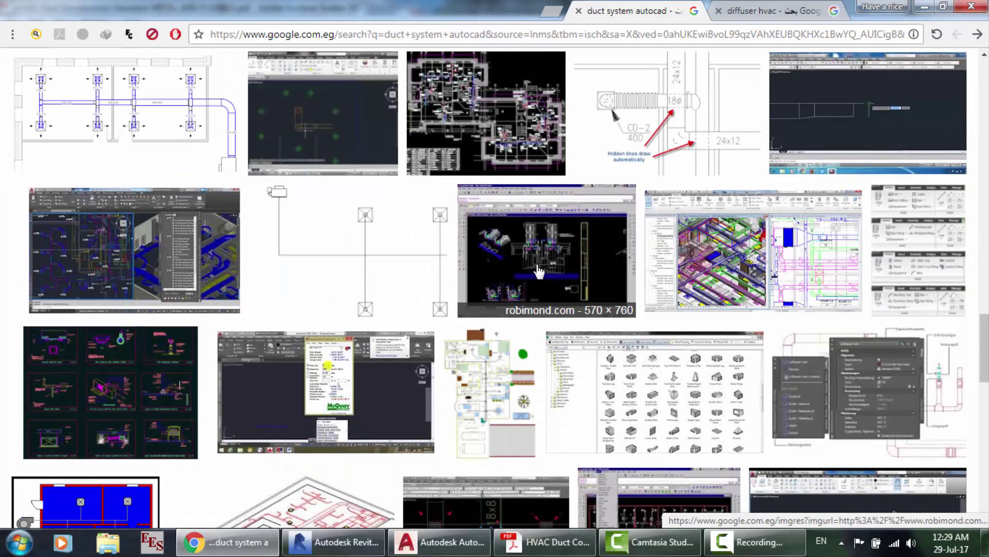
pyautogui.scroll(-1, 696, 298)
pyautogui.scroll(-2, 696, 298)
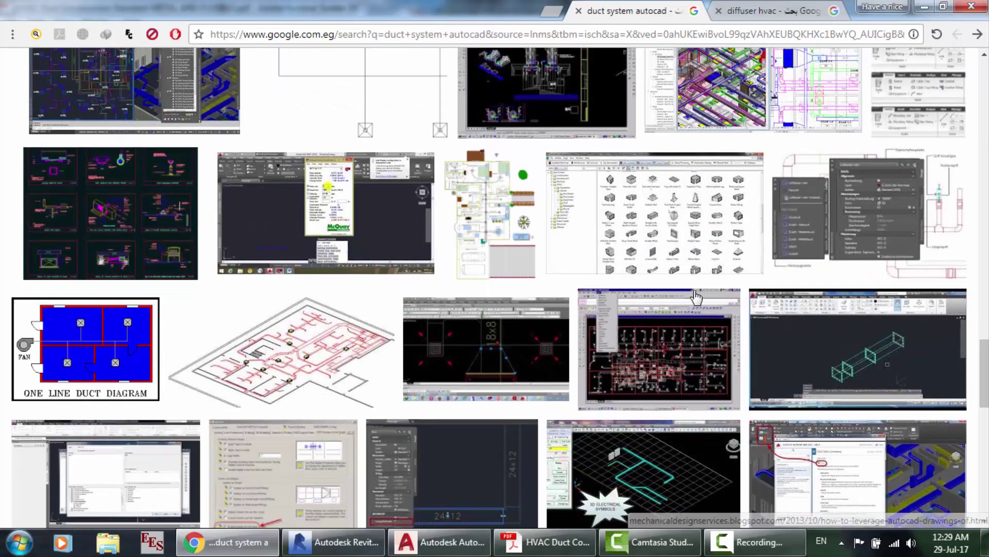
pyautogui.scroll(-2, 695, 298)
pyautogui.scroll(-1, 695, 298)
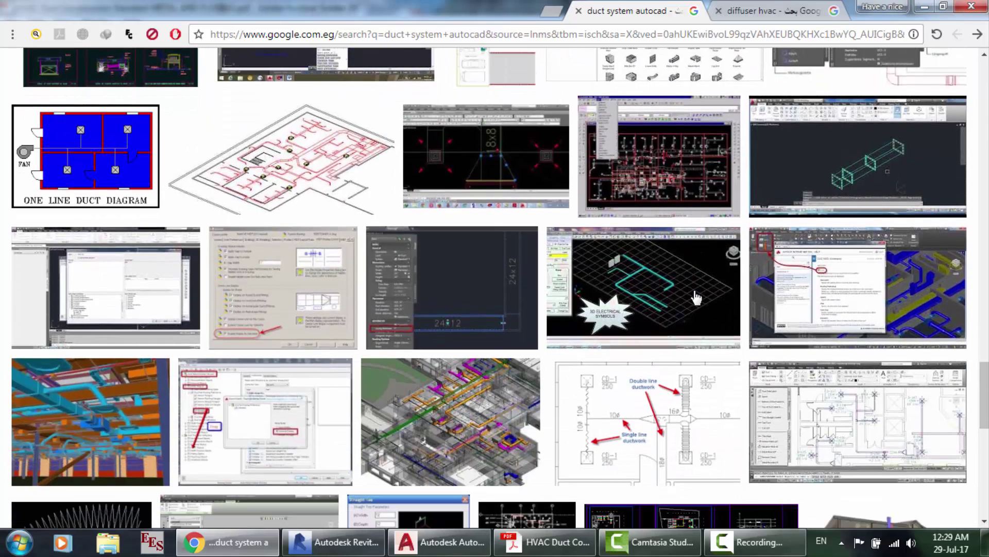
pyautogui.click(124, 429)
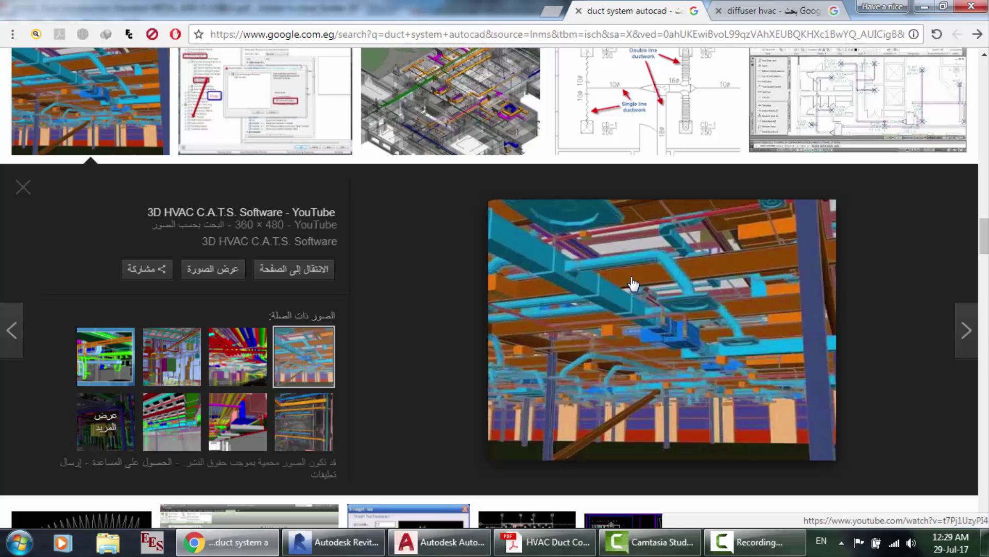
# Search Google Images for "duct system airports" and preview the European Commission CASCADE airport energy image.
pyautogui.scroll(-5, 686, 316)
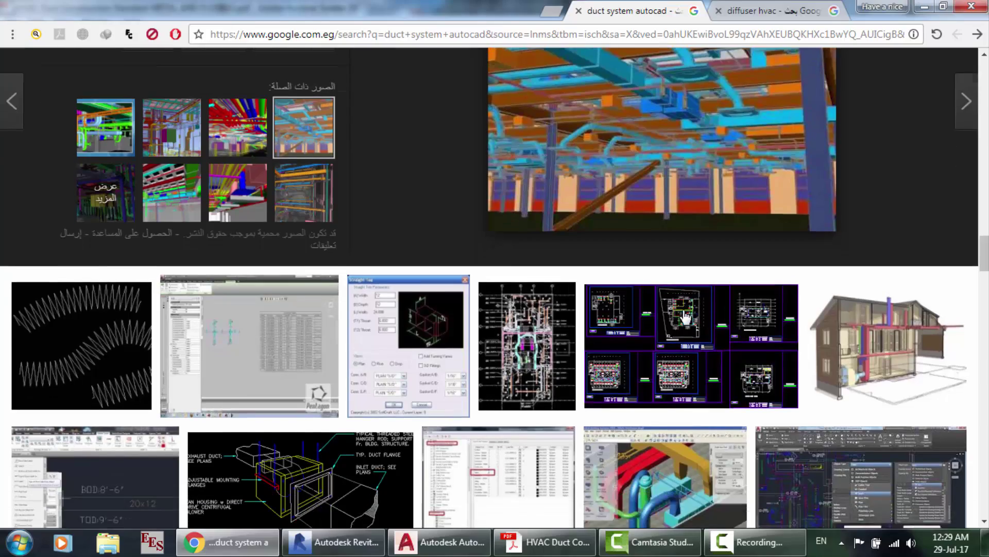
pyautogui.scroll(-15, 685, 317)
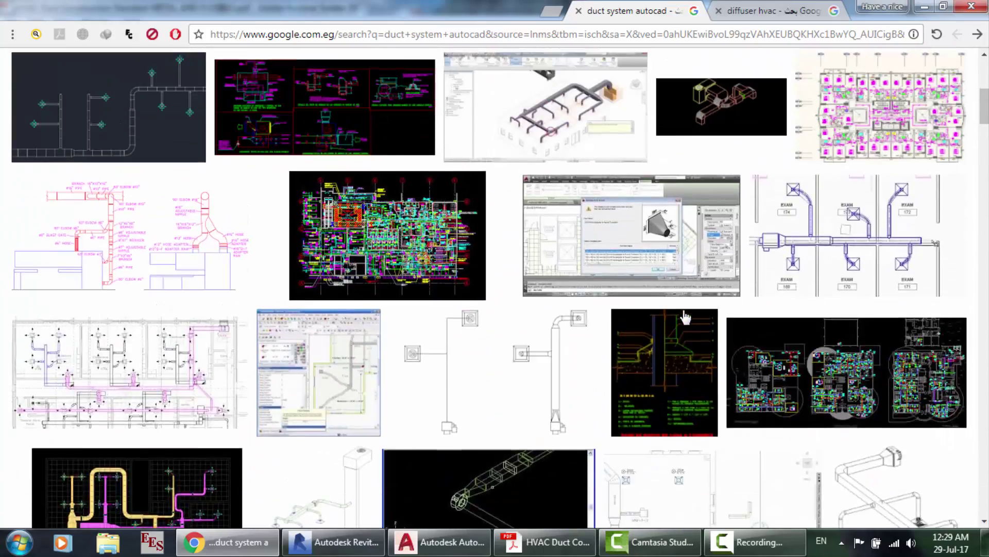
pyautogui.scroll(6, 618, 77)
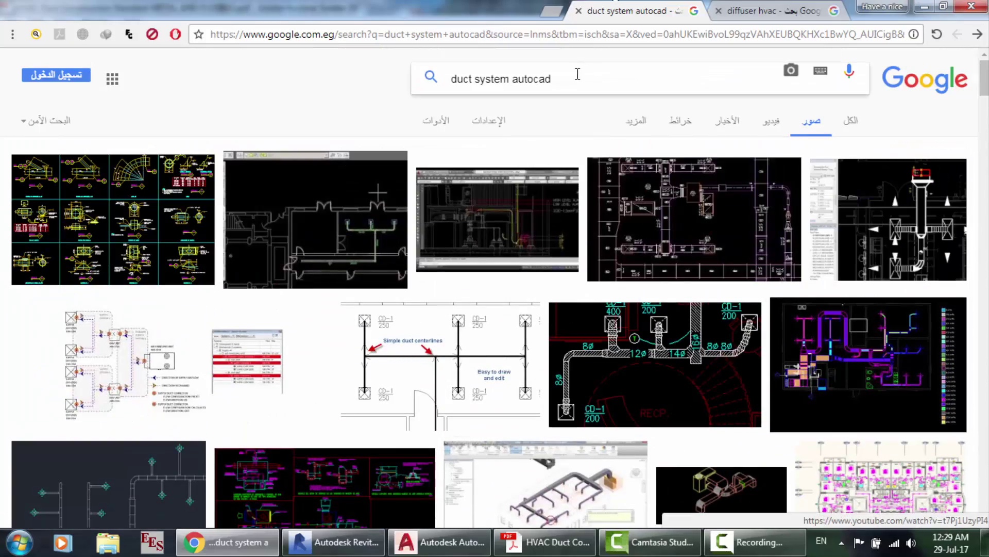
pyautogui.doubleClick(512, 78)
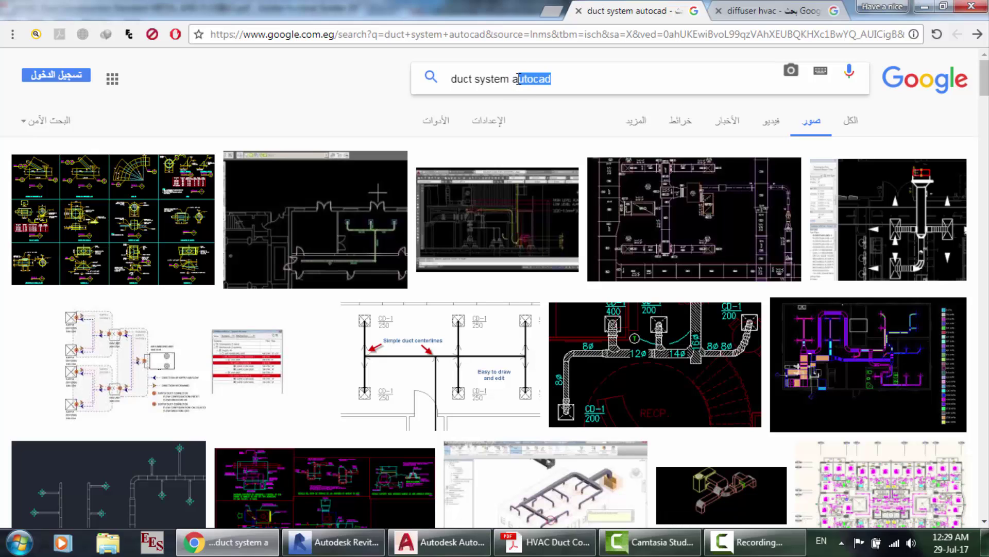
pyautogui.write('irports')
pyautogui.press('Return')
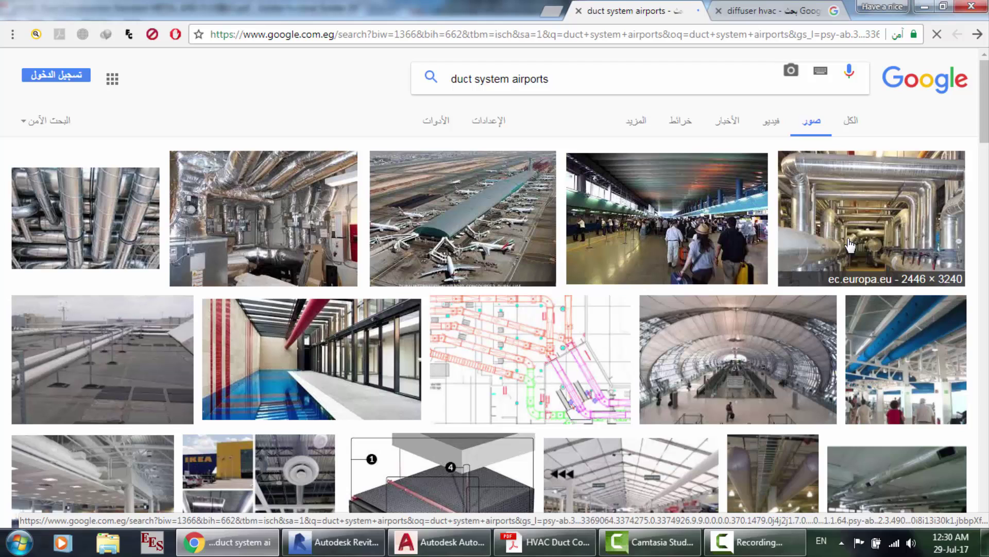
pyautogui.click(850, 245)
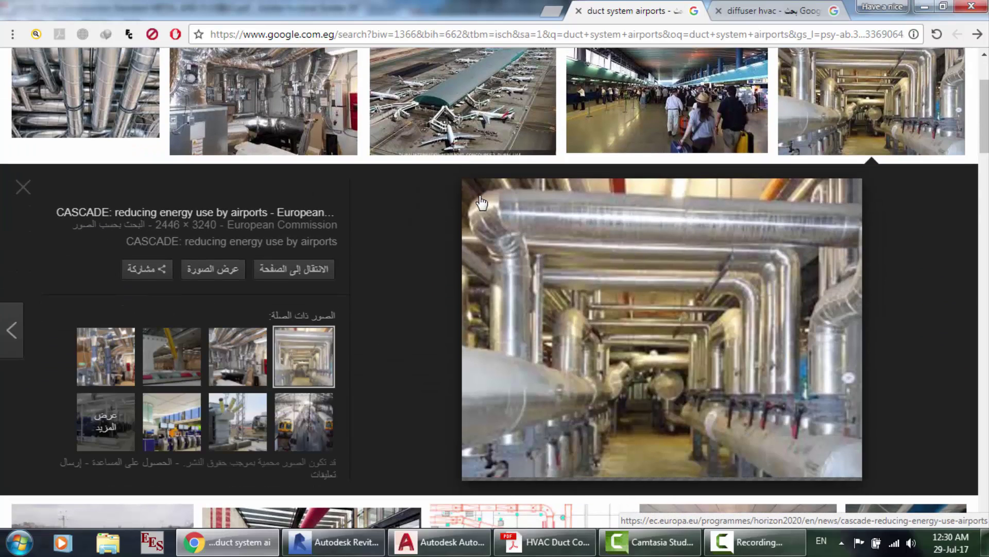
# Preview the Airport Roof Support Systems image from PHP Systems/Design in the duct system airports results.
pyautogui.scroll(-4, 536, 238)
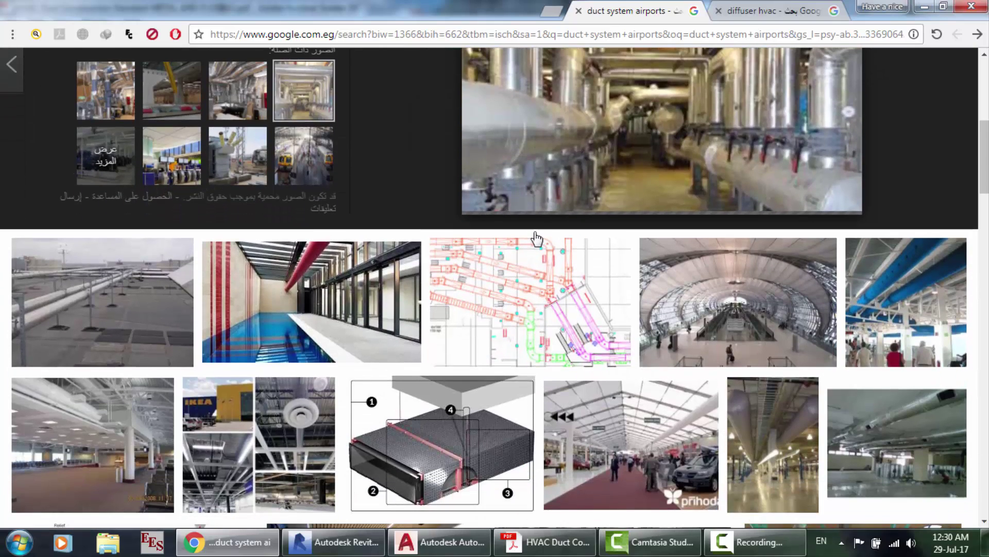
pyautogui.click(94, 283)
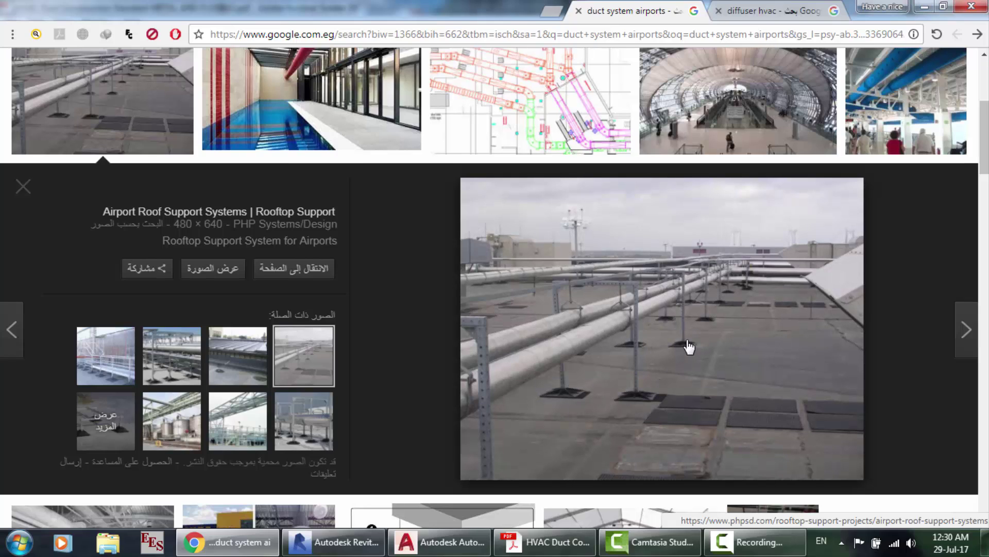
pyautogui.scroll(1, 689, 347)
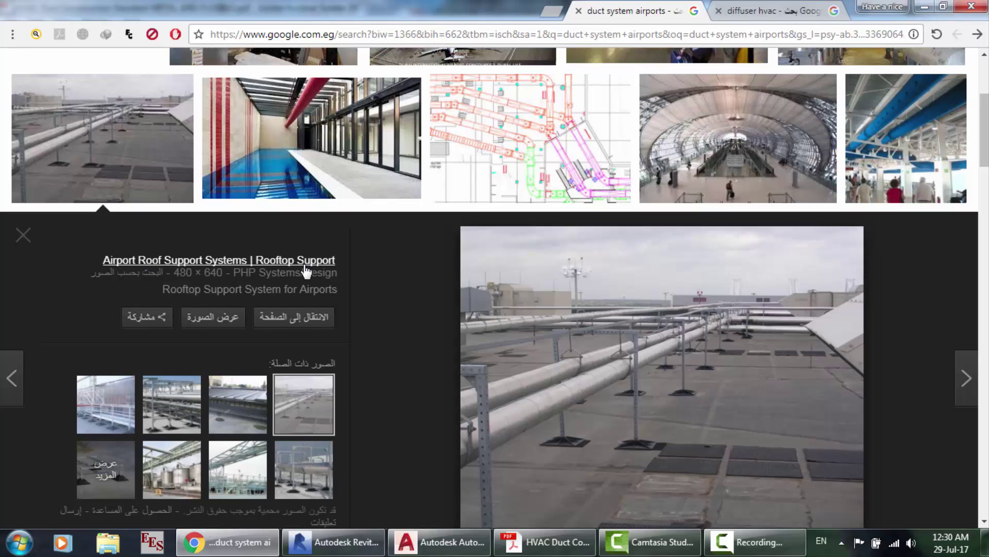
pyautogui.scroll(-2, 542, 302)
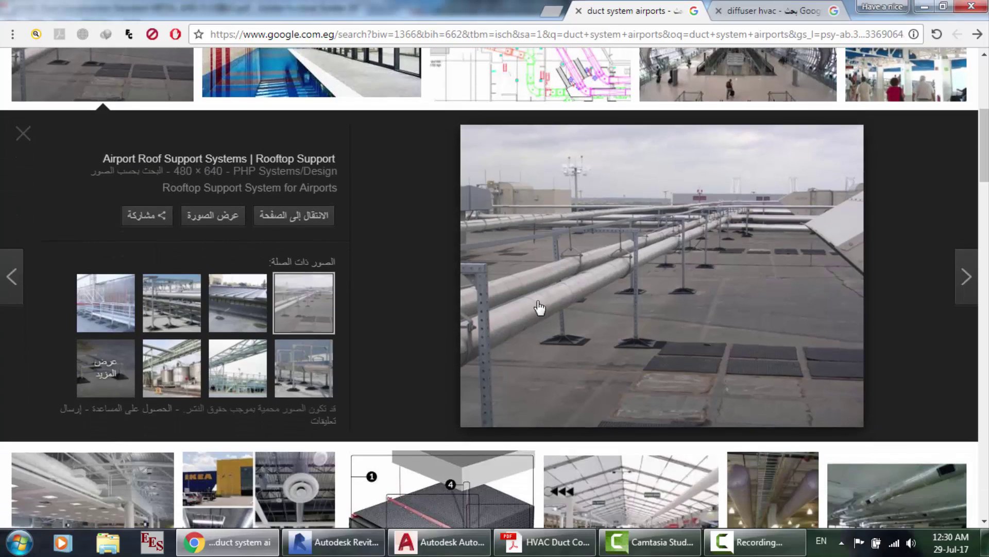
# Browse further through the airport duct images and preview the Shutterstock image of industrial air ducts at Santos Dumont Airport.
pyautogui.scroll(-3, 421, 258)
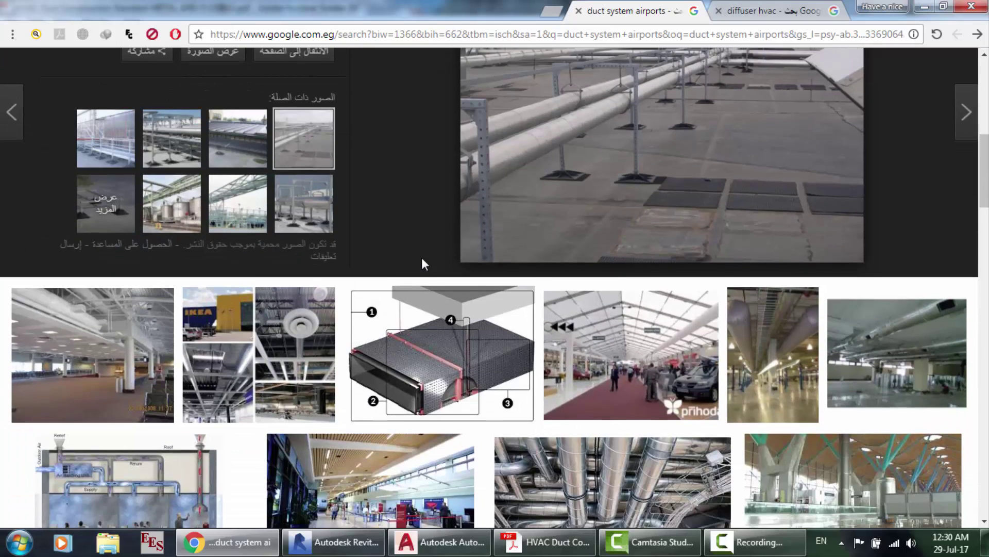
pyautogui.scroll(-1, 421, 258)
pyautogui.scroll(-2, 665, 328)
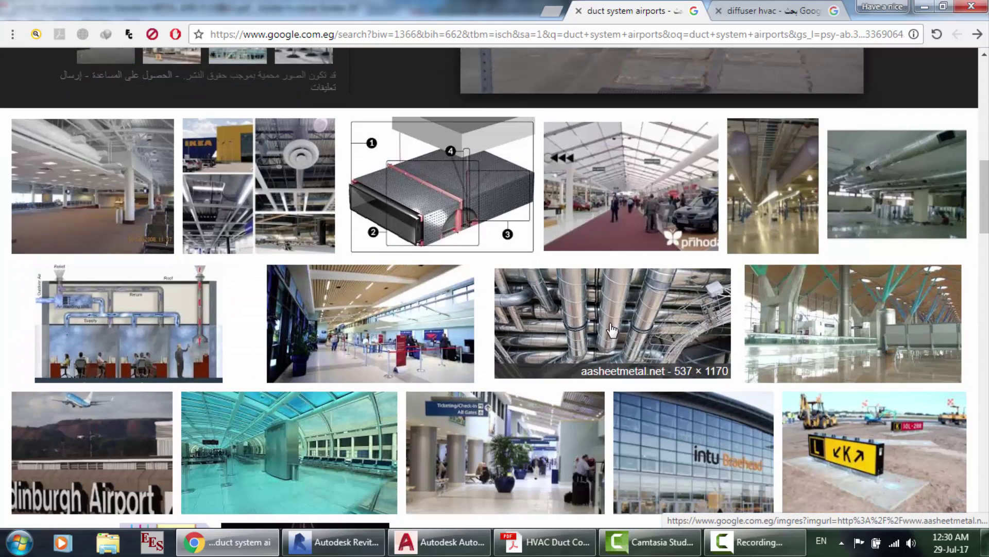
pyautogui.scroll(-3, 612, 330)
pyautogui.click(263, 275)
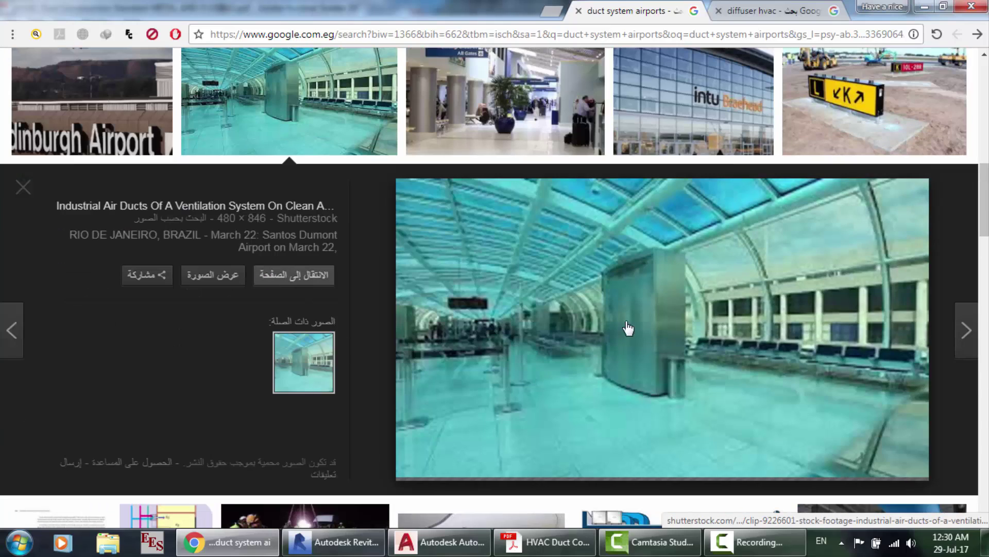
pyautogui.click(335, 541)
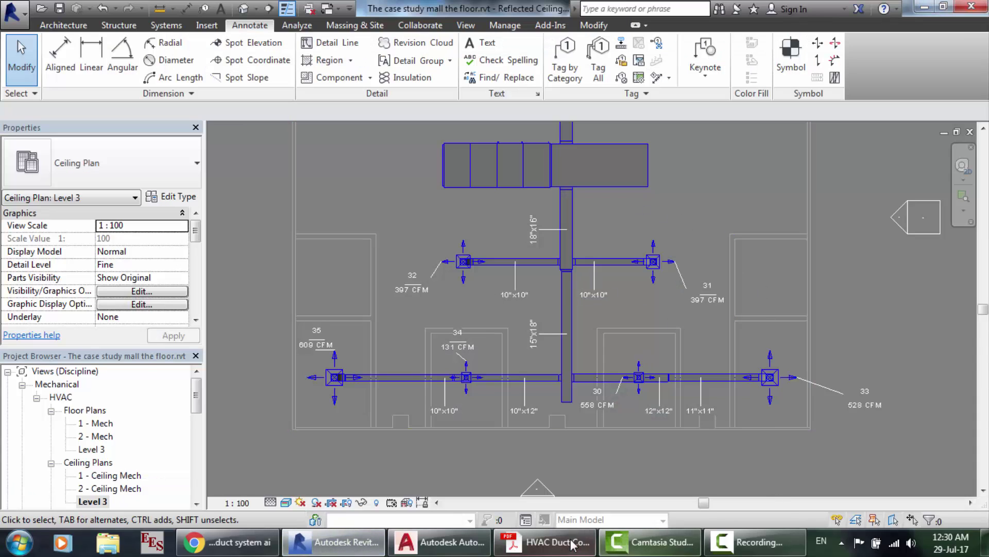
pyautogui.click(243, 551)
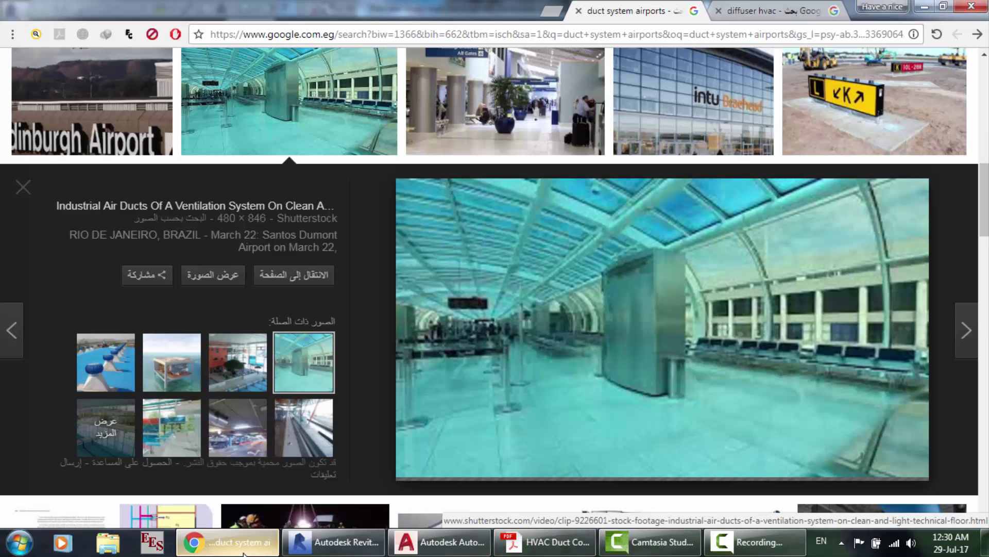
# Preview the CIBSE Journal duct system layout image and the related rickardair Pressure Control Damper diagram.
pyautogui.scroll(-5, 453, 358)
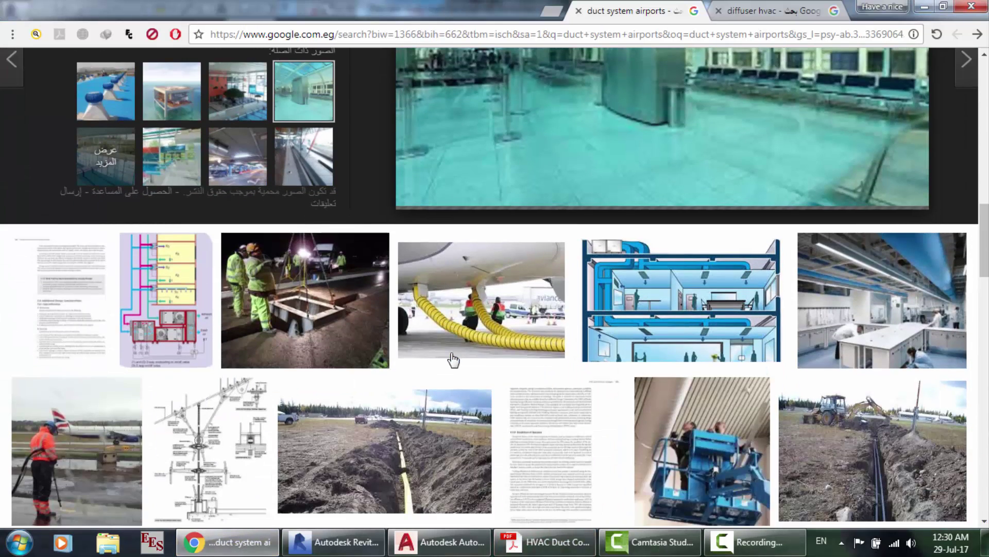
pyautogui.scroll(-4, 452, 357)
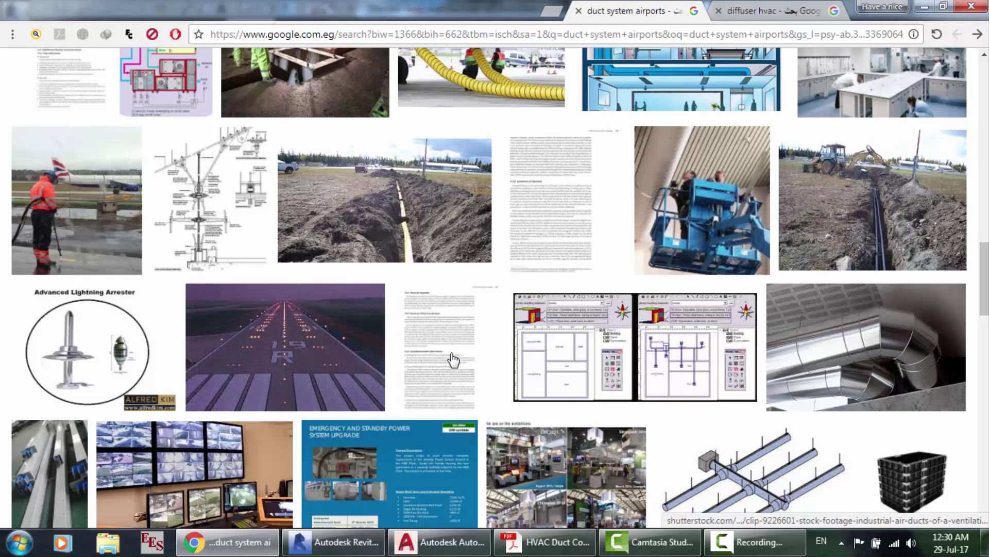
pyautogui.scroll(-1, 452, 357)
pyautogui.scroll(-1, 747, 360)
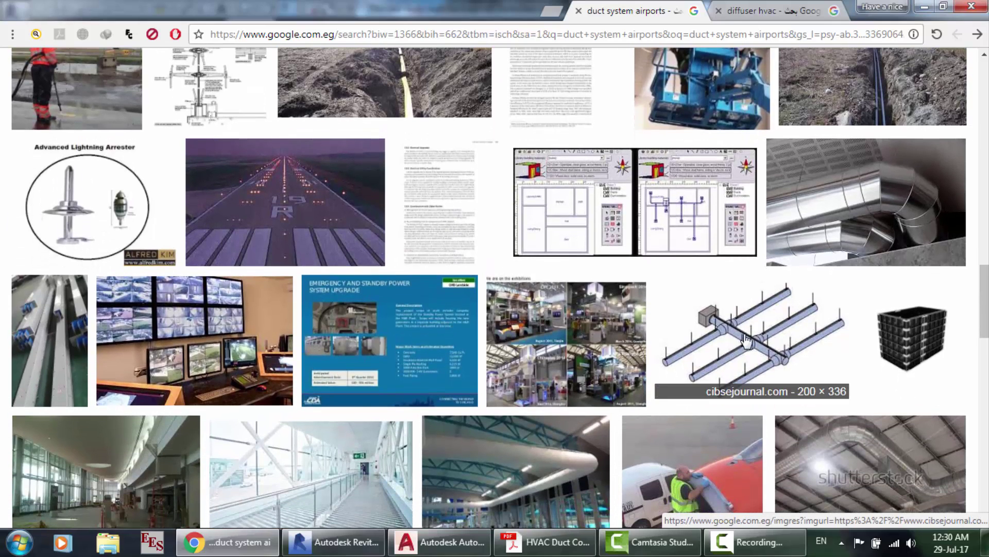
pyautogui.click(747, 341)
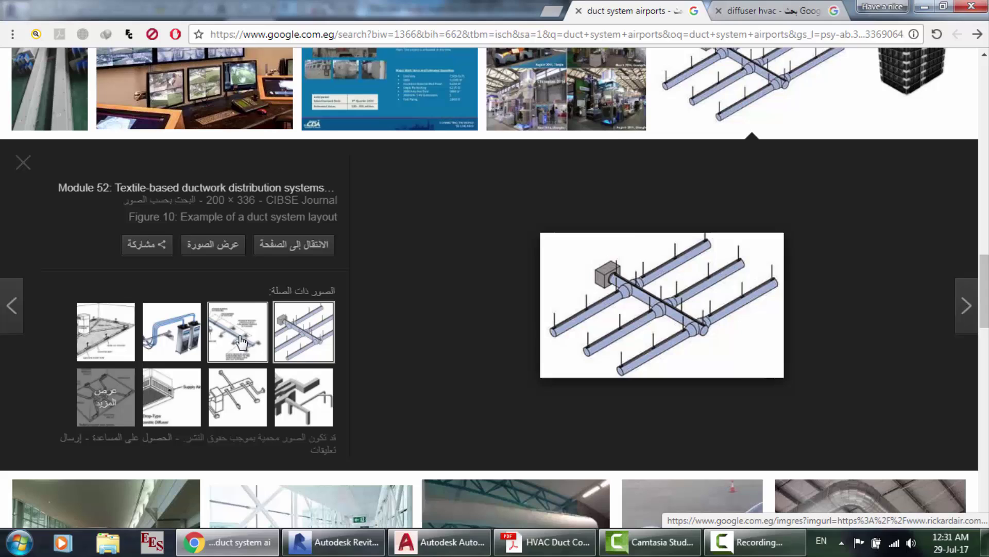
pyautogui.click(237, 338)
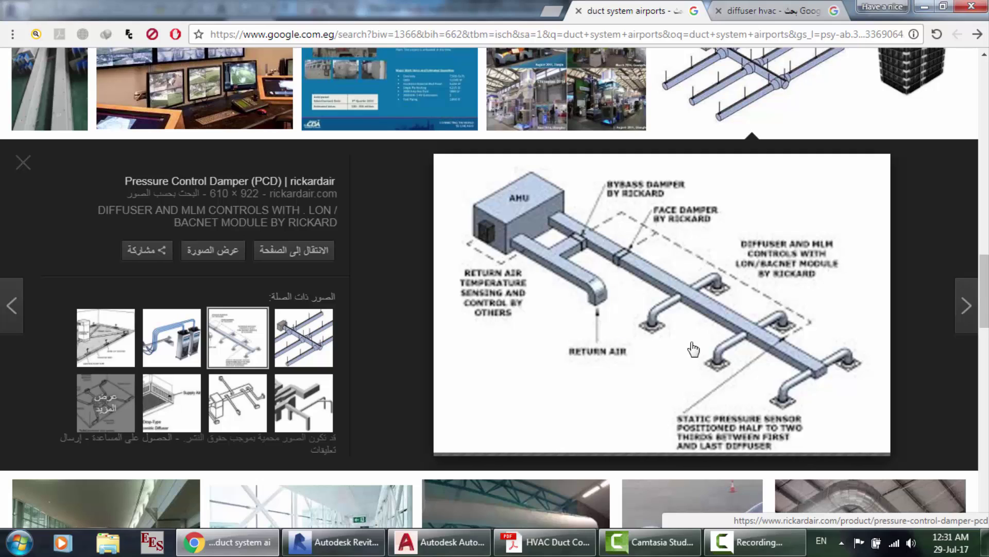
pyautogui.scroll(-1, 691, 348)
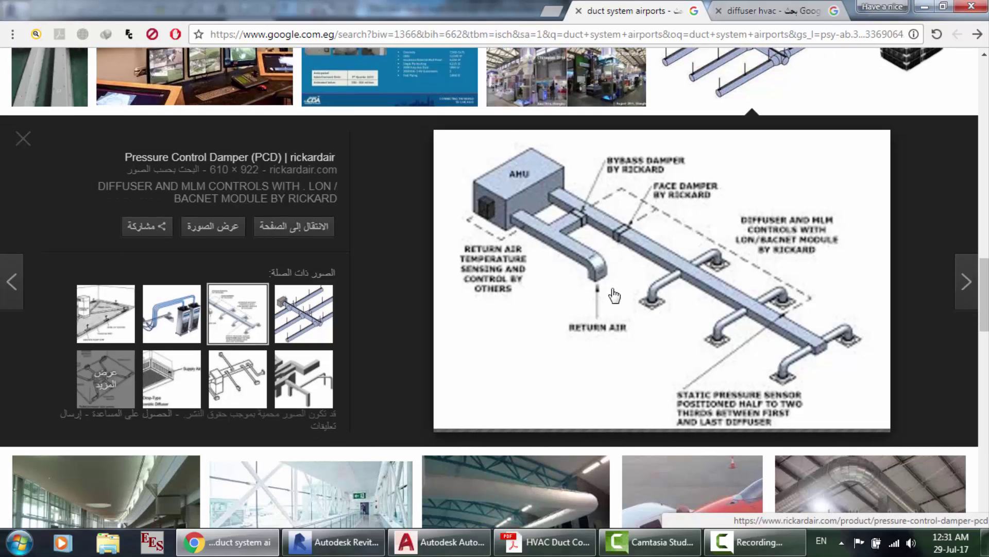
# Switch to AutoCAD and look over the mall floor plan in floor2.dwg.
pyautogui.click(334, 541)
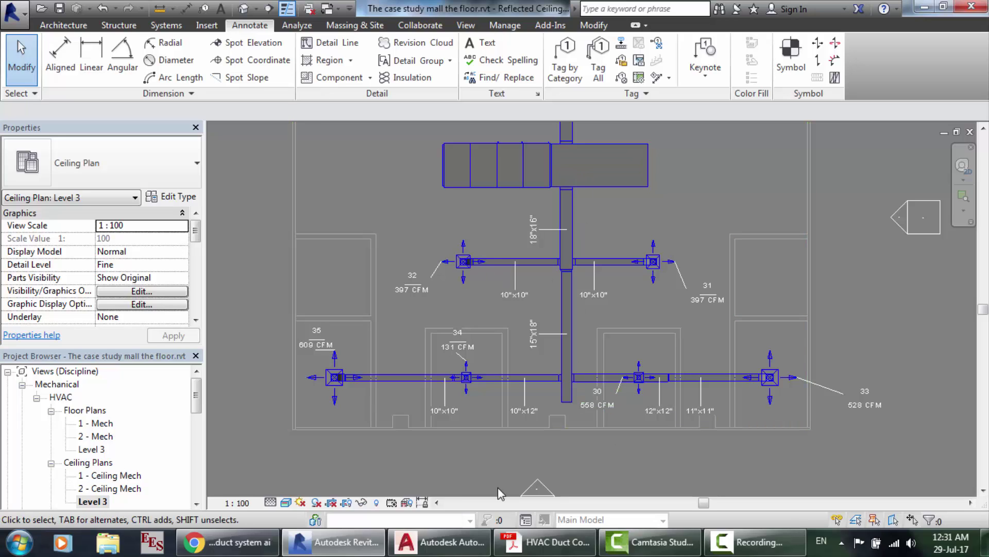
pyautogui.click(439, 541)
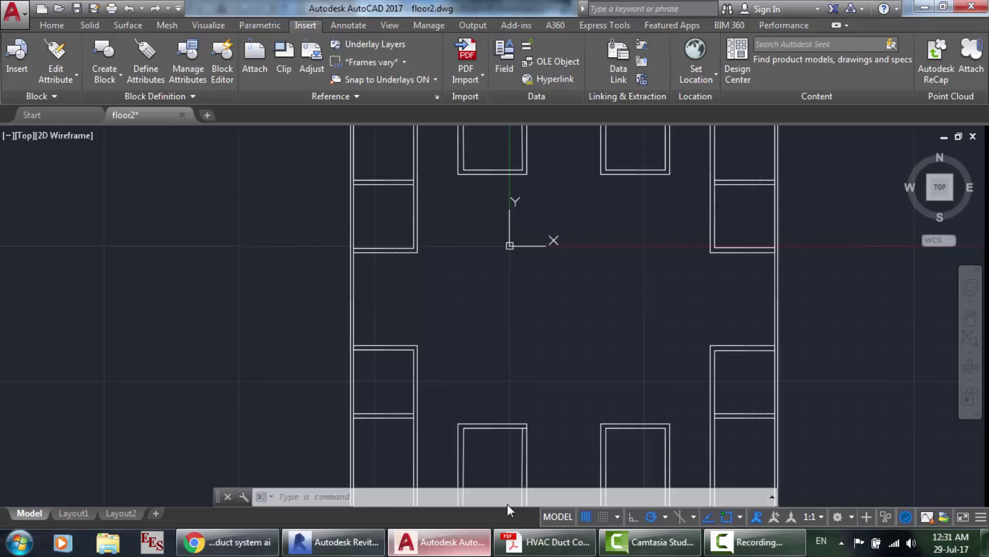
pyautogui.scroll(2, 663, 276)
pyautogui.scroll(-2, 658, 276)
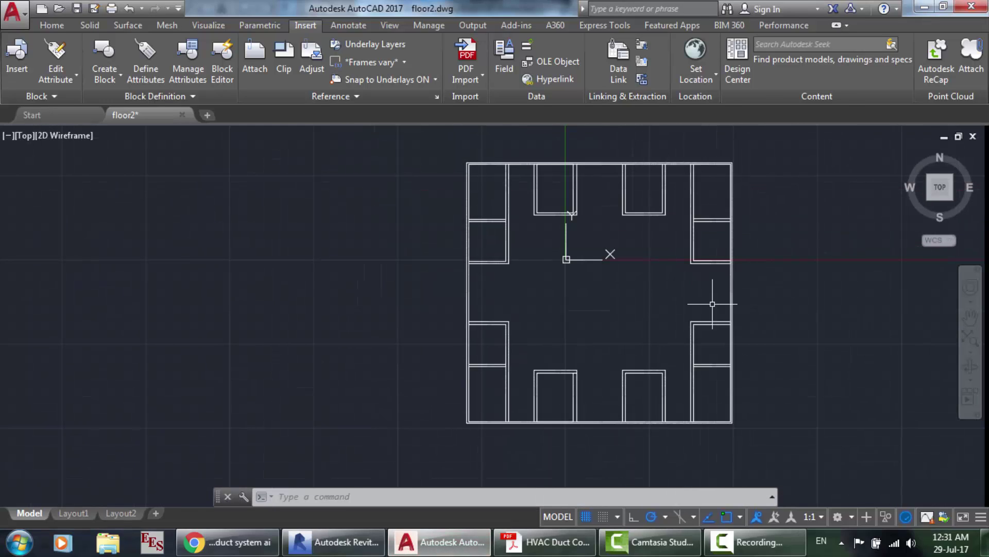
pyautogui.scroll(1, 773, 327)
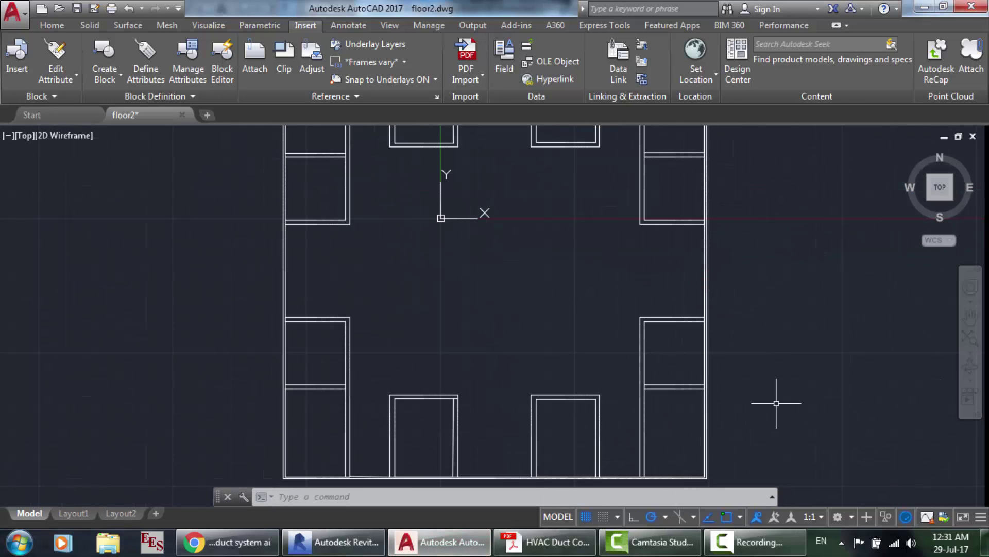
# Return to Revit and examine the Level 3 duct layout, closing in on the branch that feeds diffuser 33.
pyautogui.click(348, 550)
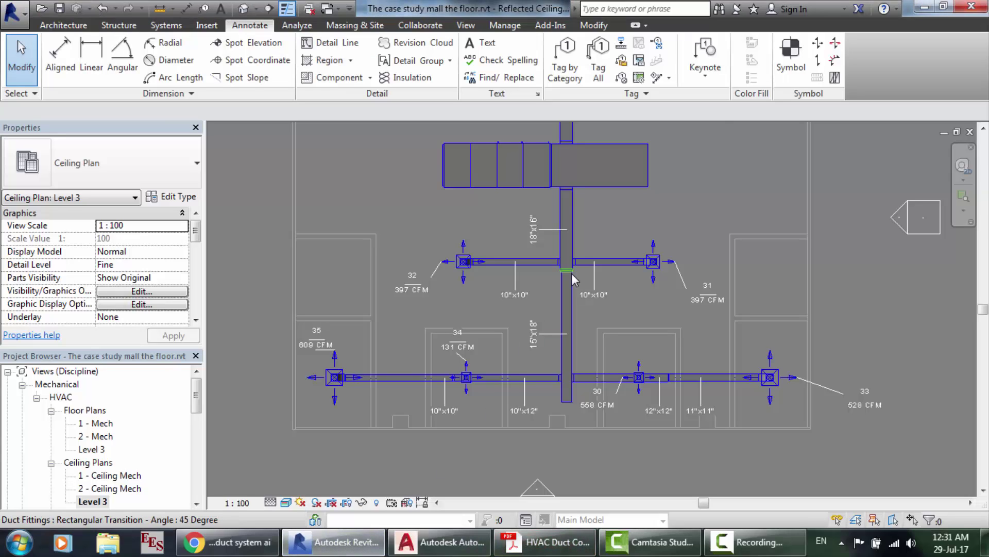
pyautogui.scroll(-3, 572, 276)
pyautogui.scroll(3, 625, 108)
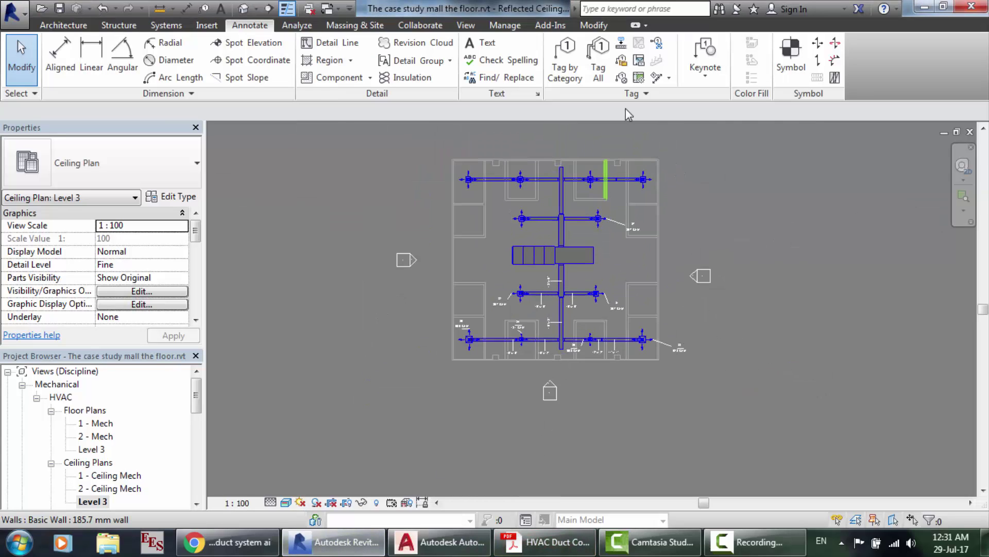
pyautogui.scroll(1, 571, 388)
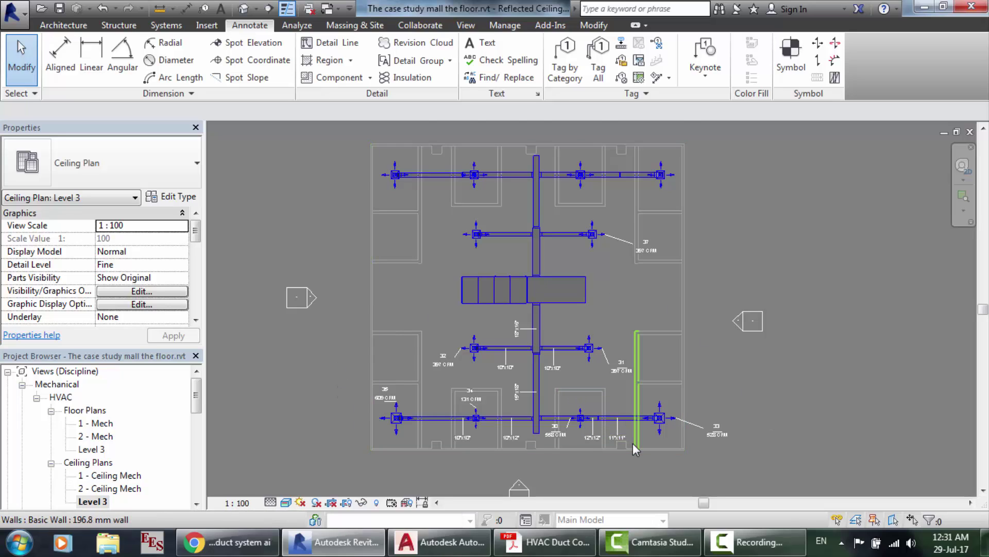
pyautogui.scroll(3, 634, 445)
pyautogui.scroll(1, 632, 443)
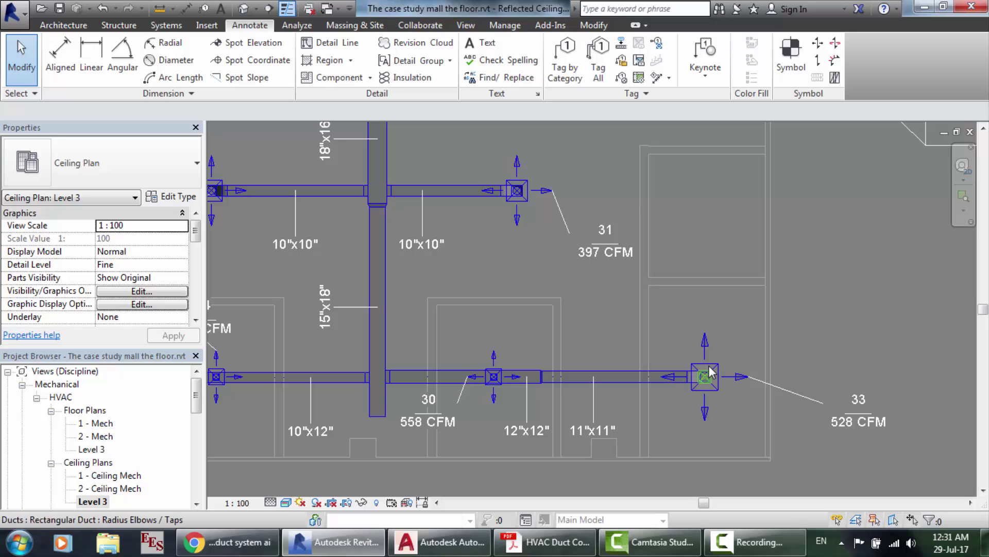
pyautogui.scroll(1, 721, 366)
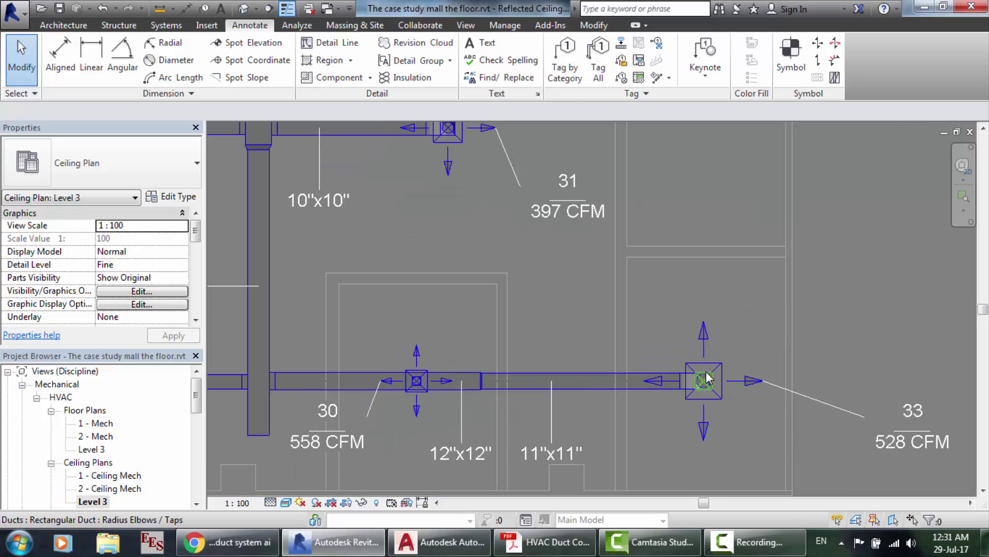
pyautogui.scroll(2, 796, 394)
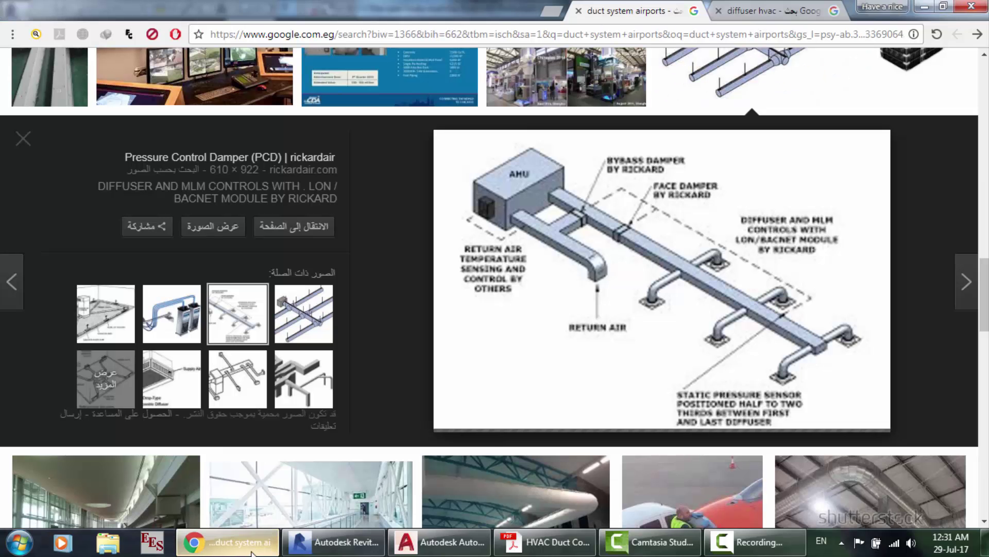
# Switch to Chrome and view the IKA square ceiling air diffuser image in the diffuser hvac results.
pyautogui.click(228, 542)
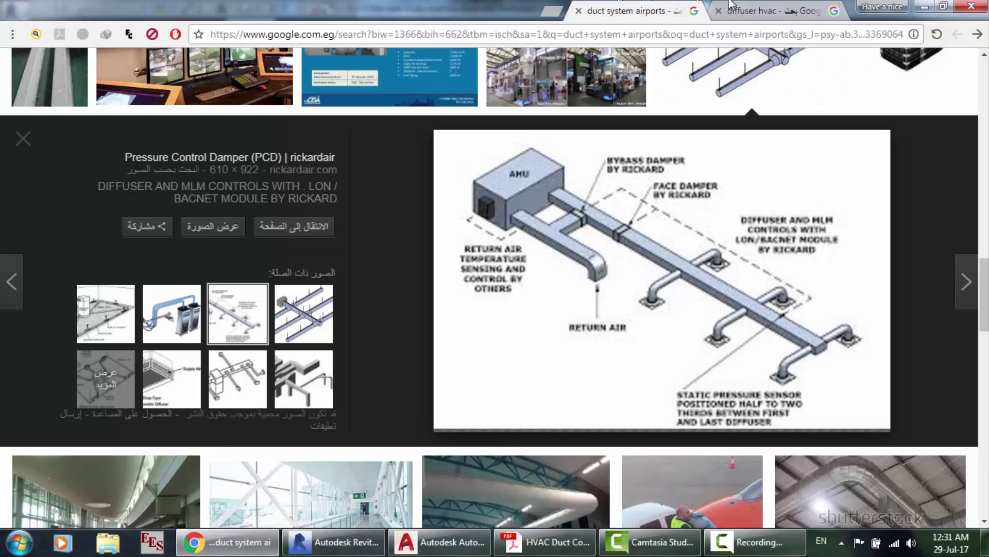
pyautogui.click(734, 5)
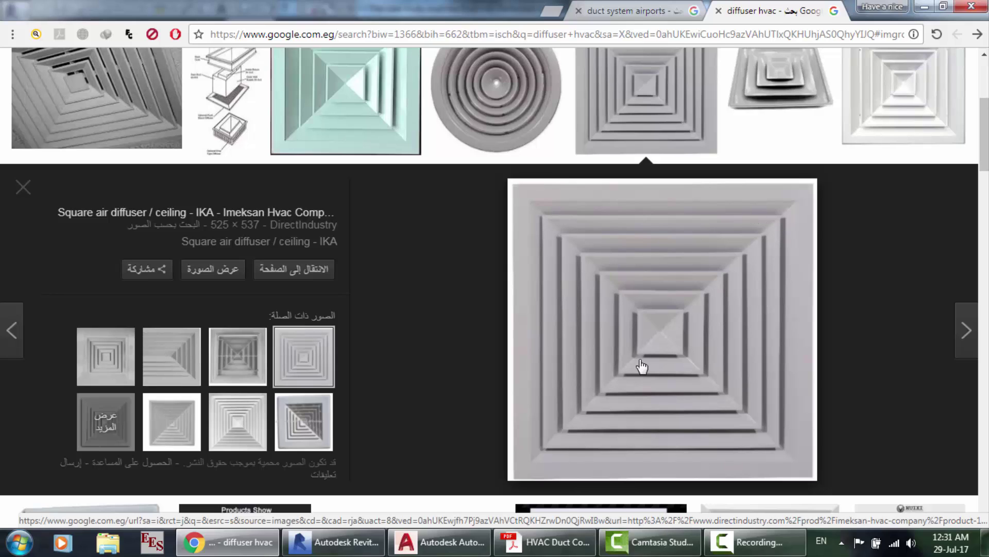
# Switch to Adobe Acrobat Reader and close it together with all the open HVAC reference PDFs.
pyautogui.click(438, 541)
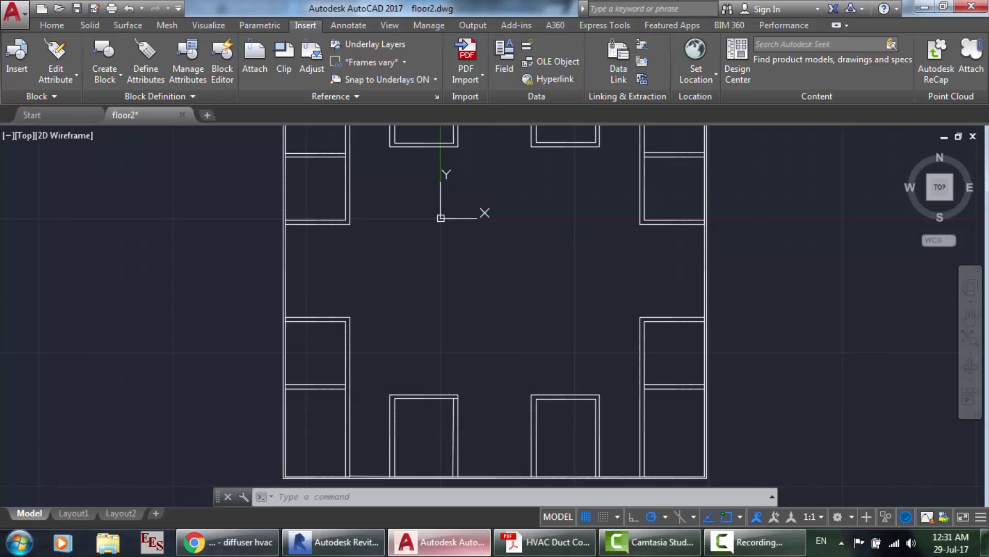
pyautogui.click(582, 551)
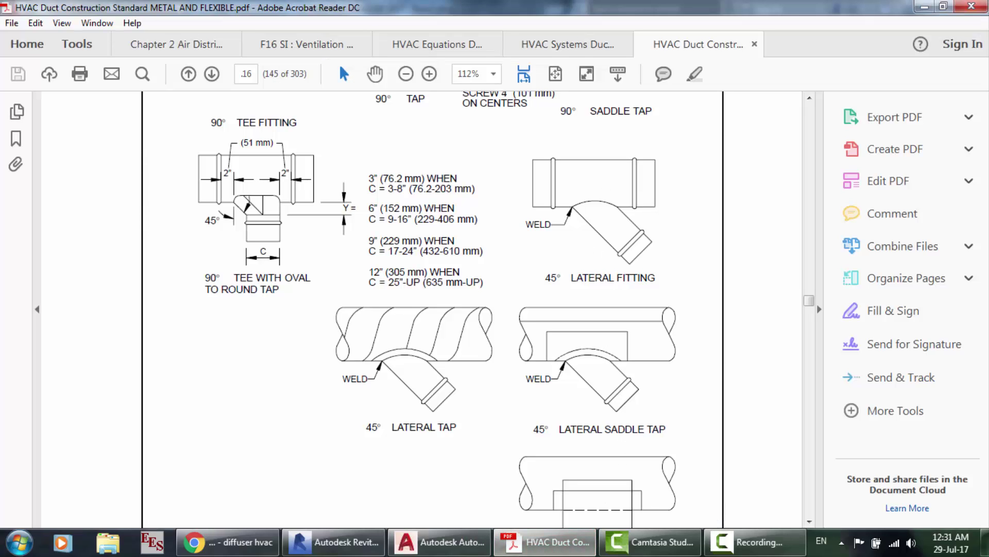
pyautogui.click(971, 7)
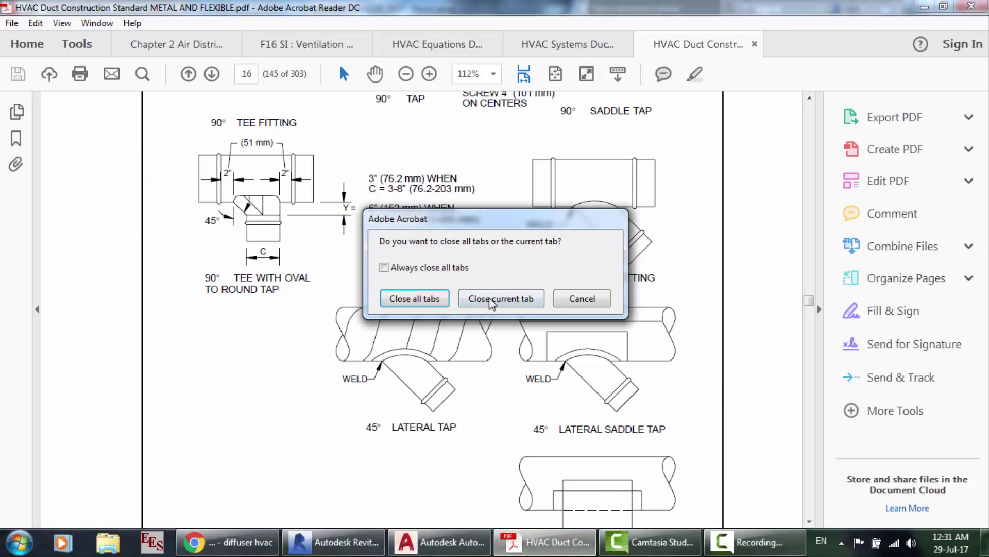
pyautogui.click(416, 299)
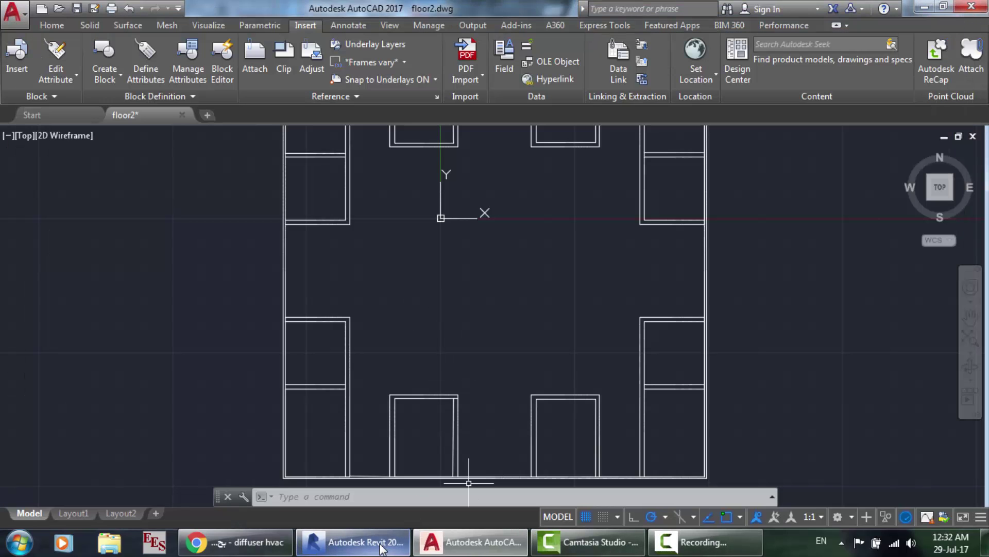
# Compare Revit's Level 3 ceiling plan with the AutoCAD floor plan, then examine the tagged ducts around diffusers 30, 31 and 33.
pyautogui.click(381, 548)
pyautogui.scroll(-5, 719, 444)
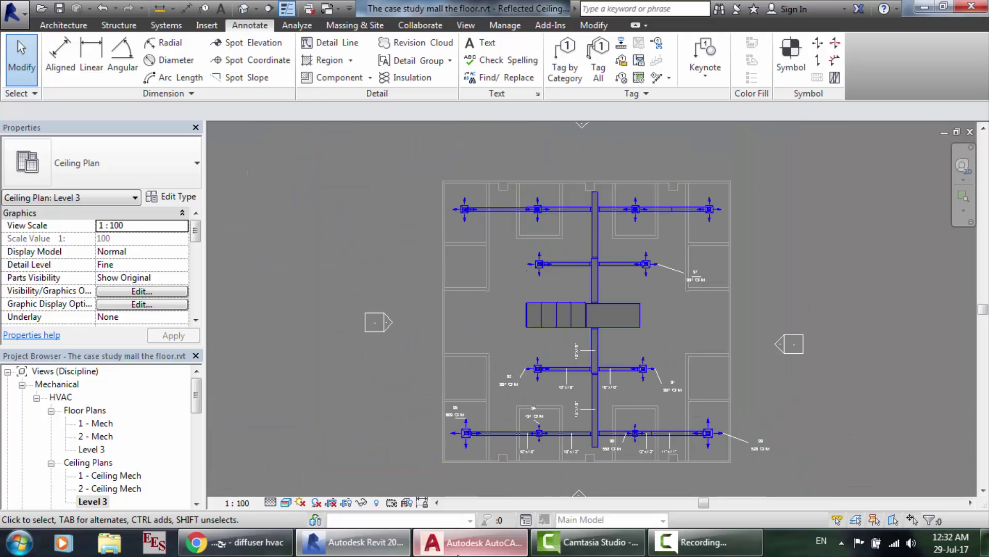
pyautogui.click(511, 546)
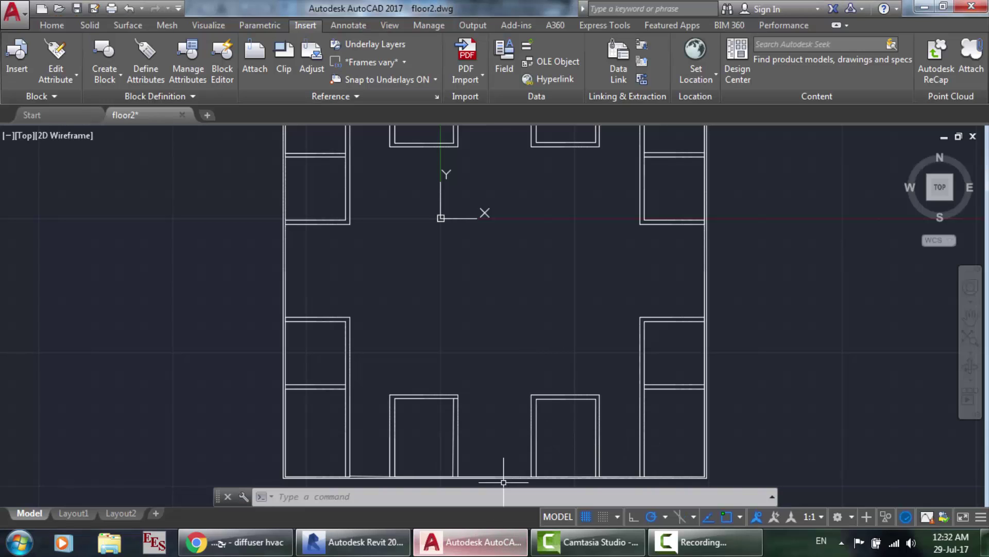
pyautogui.click(355, 542)
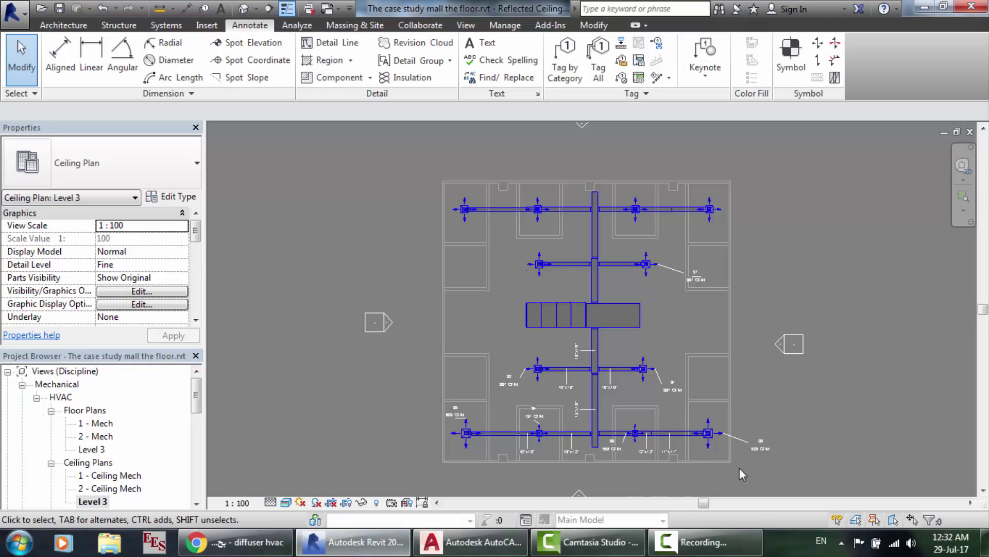
pyautogui.scroll(3, 740, 468)
pyautogui.scroll(2, 740, 397)
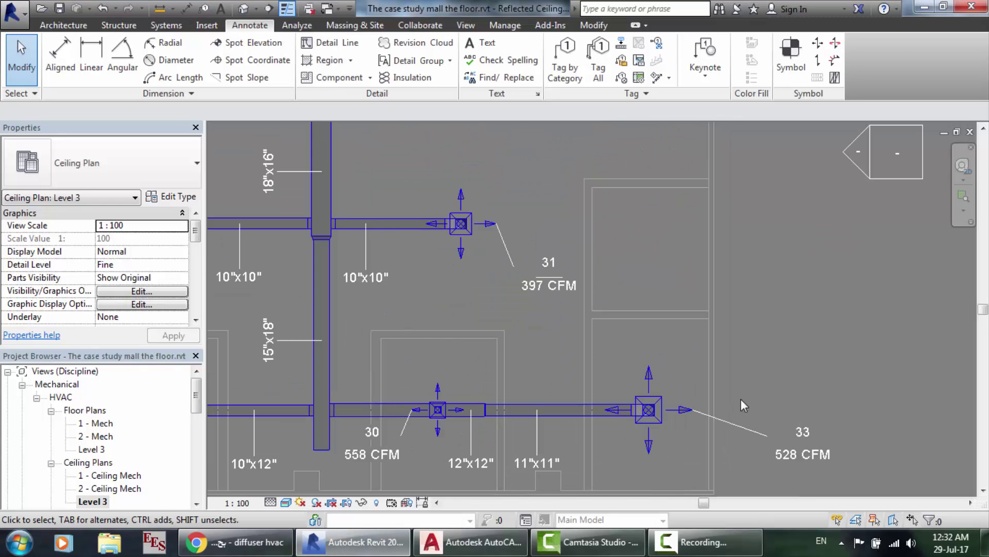
# Examine supply diffuser 33 up close and select it to check its type and face size.
pyautogui.scroll(2, 793, 482)
pyautogui.scroll(1, 551, 344)
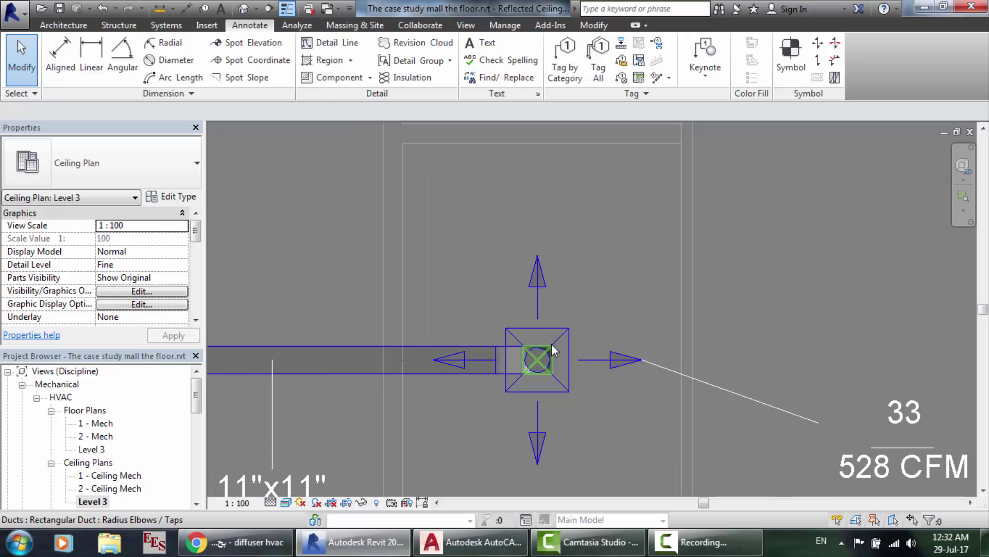
pyautogui.scroll(2, 552, 345)
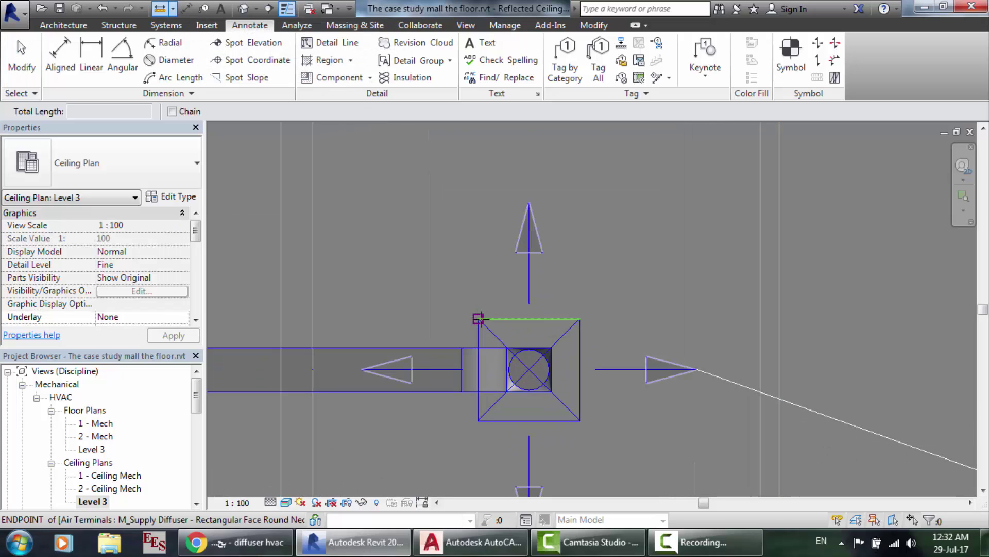
pyautogui.press('Escape')
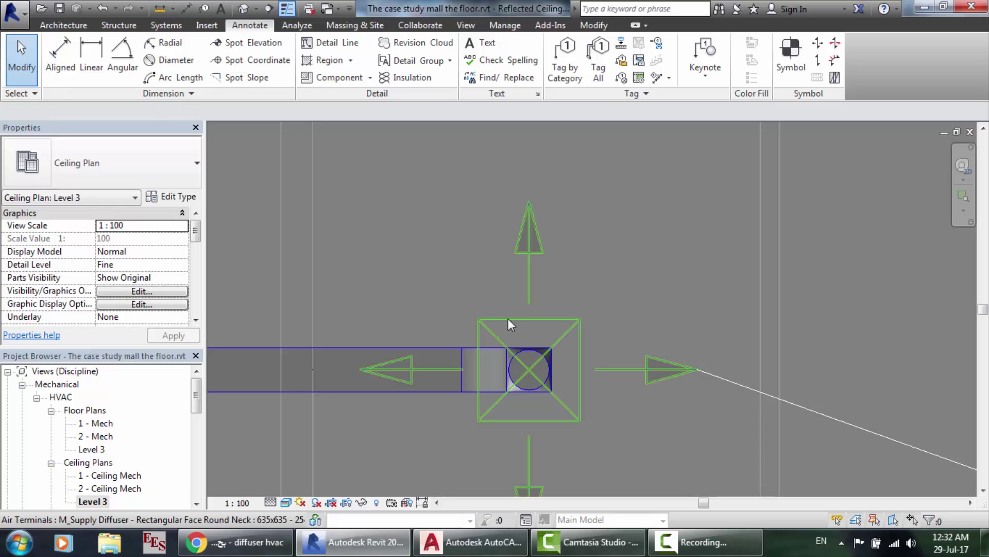
pyautogui.click(530, 283)
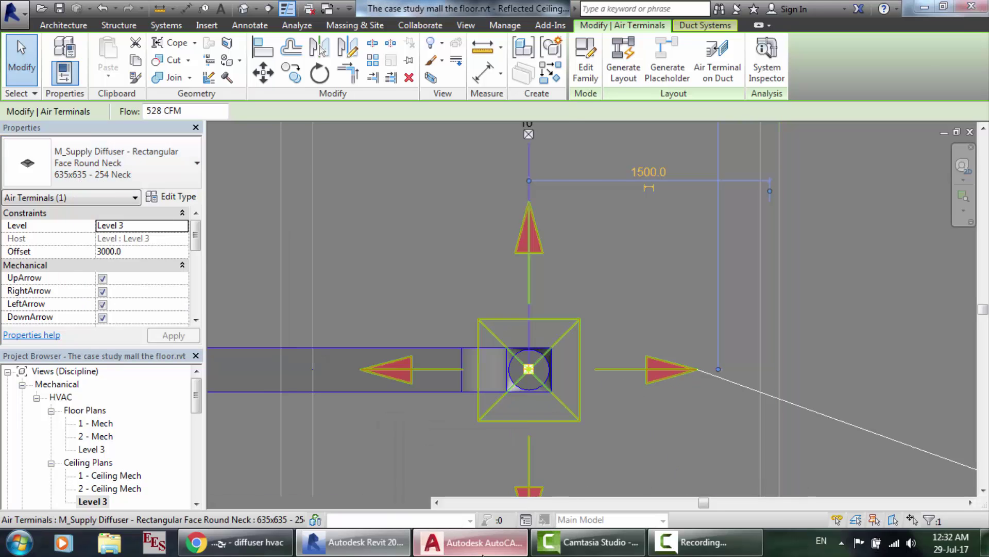
# Switch to AutoCAD and bring up the floor plan's lower-right corner room together with the drawing tools.
pyautogui.click(470, 542)
pyautogui.scroll(5, 694, 471)
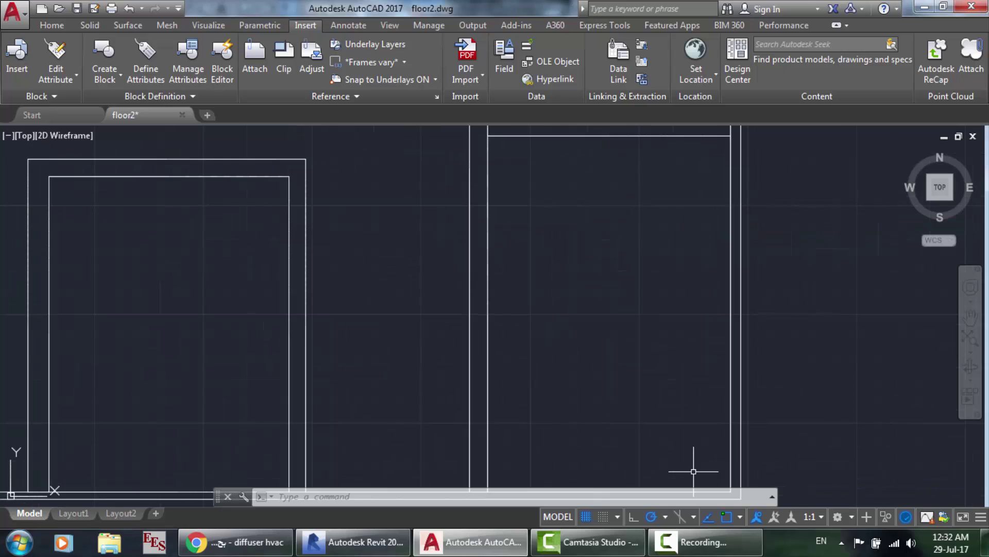
pyautogui.click(971, 318)
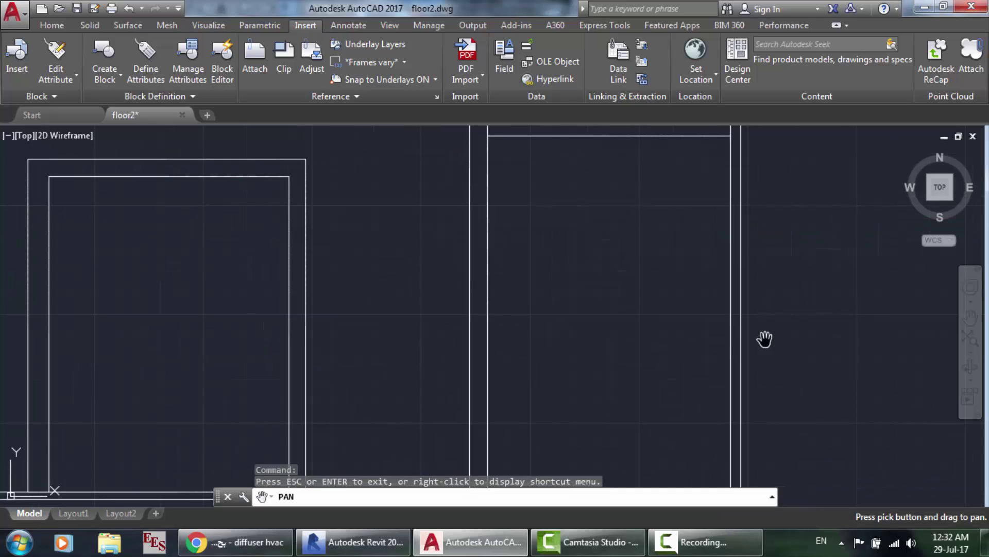
pyautogui.moveTo(762, 338); pyautogui.dragTo(706, 314)
pyautogui.rightClick(707, 314)
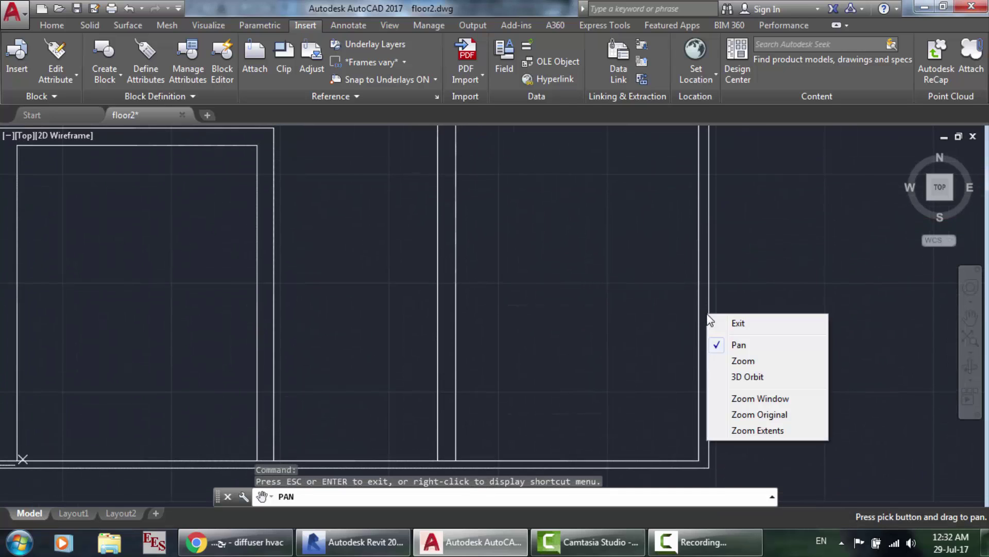
pyautogui.click(764, 324)
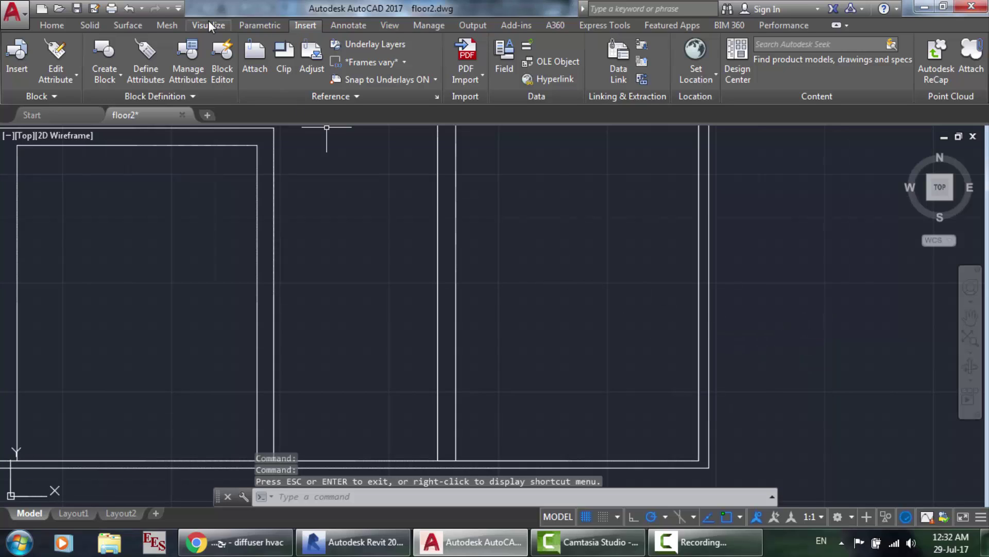
pyautogui.click(58, 26)
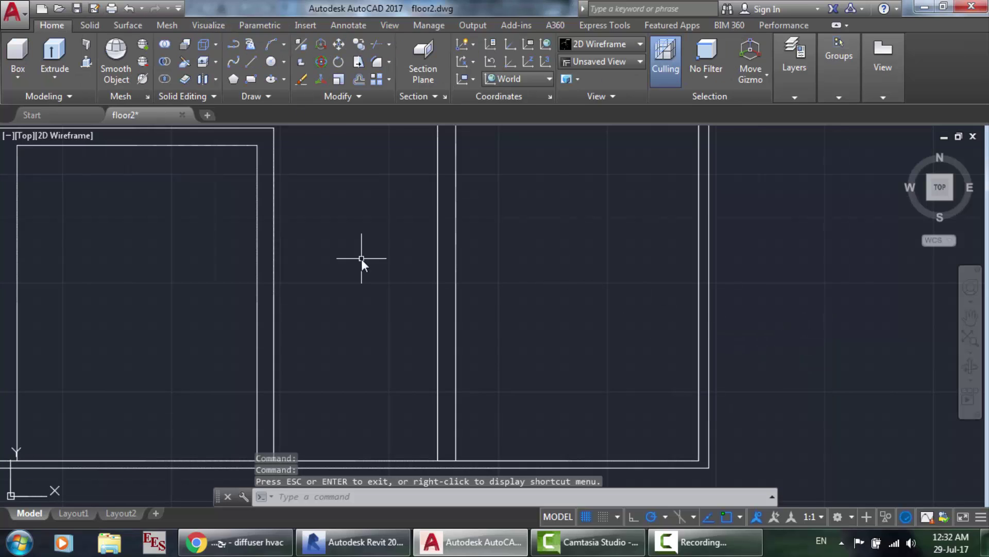
# Try to draw a 635 by 635 rectangle by dimensions in the corner room, checking the diffuser size in Revit.
pyautogui.write('rec')
pyautogui.press('Return')
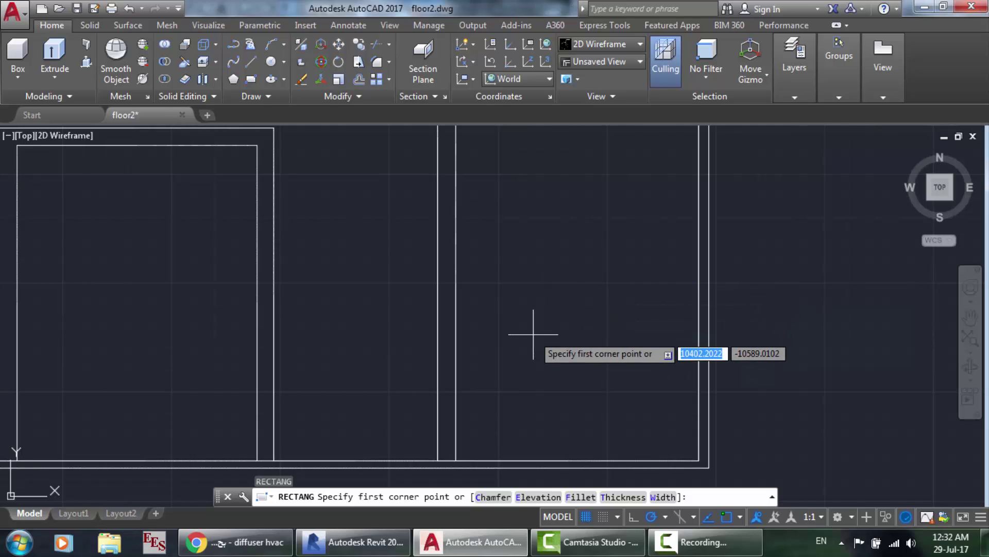
pyautogui.click(564, 313)
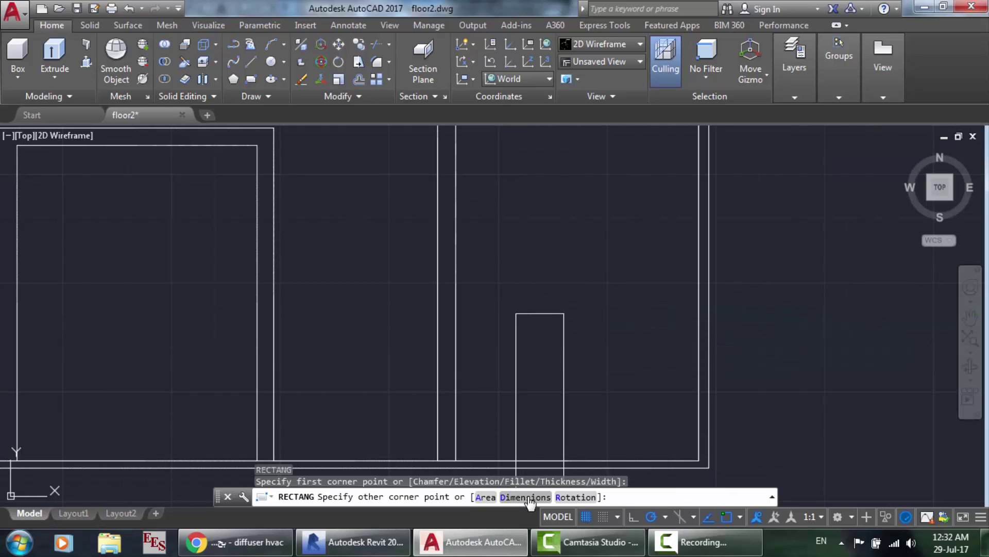
pyautogui.write('d')
pyautogui.press('Return')
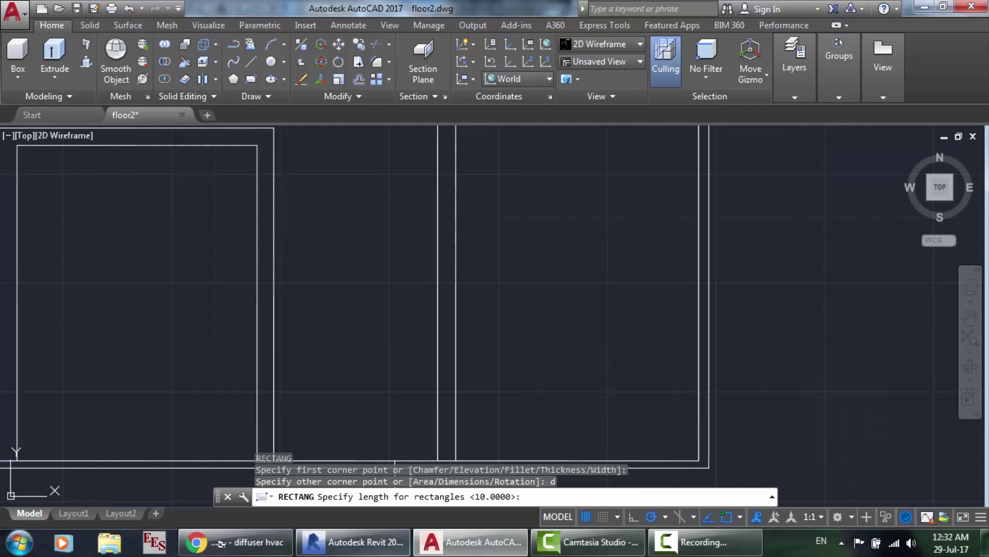
pyautogui.click(383, 552)
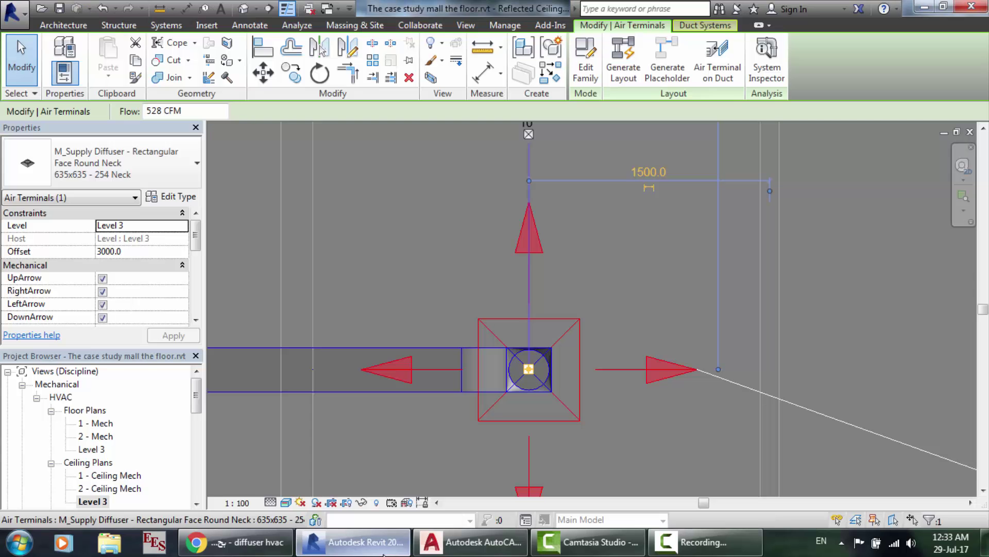
pyautogui.click(472, 542)
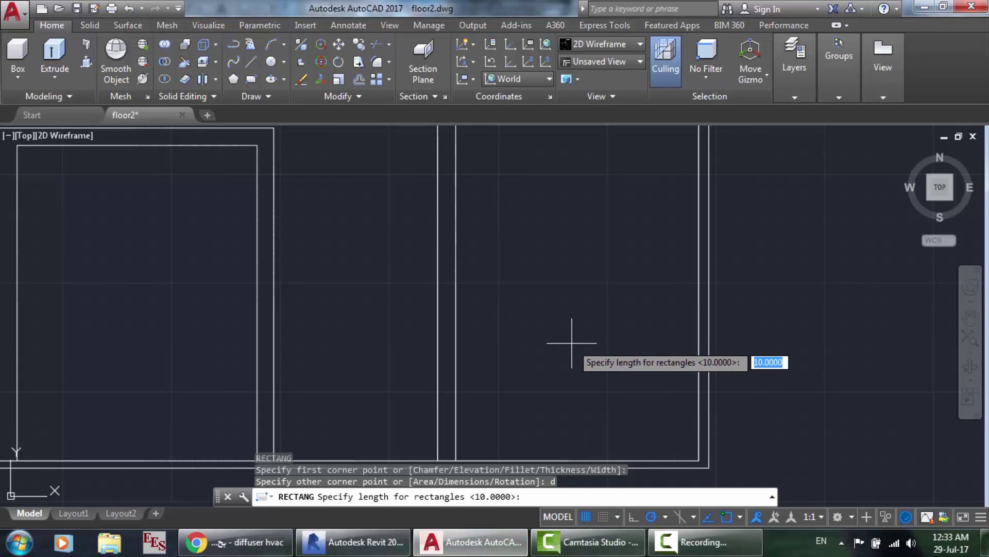
pyautogui.press('Return')
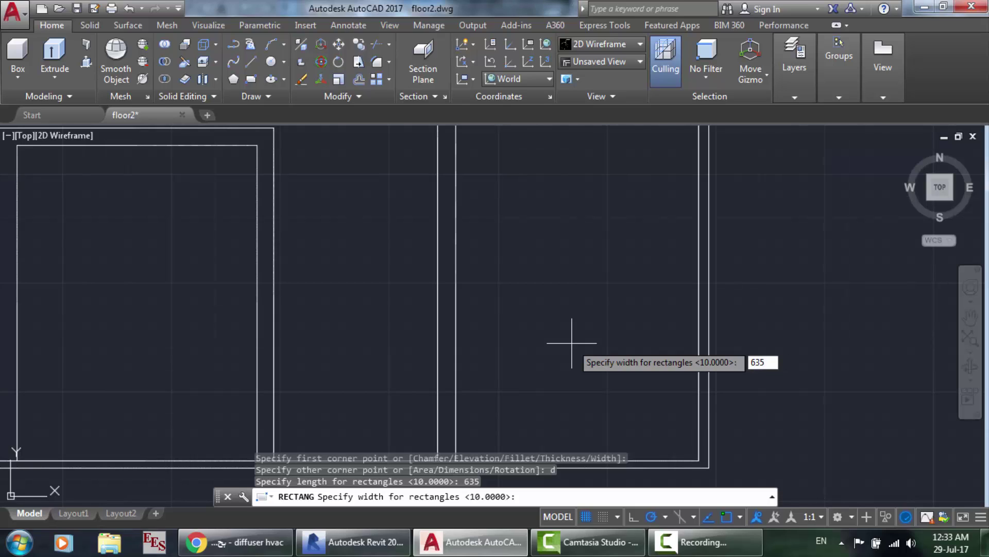
pyautogui.press('Return')
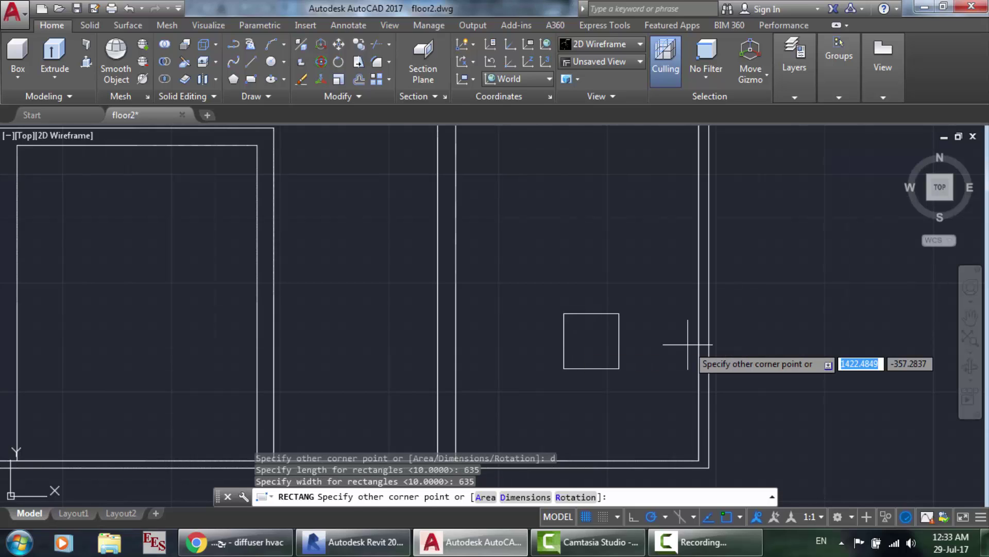
pyautogui.press('Return')
pyautogui.press('Escape')
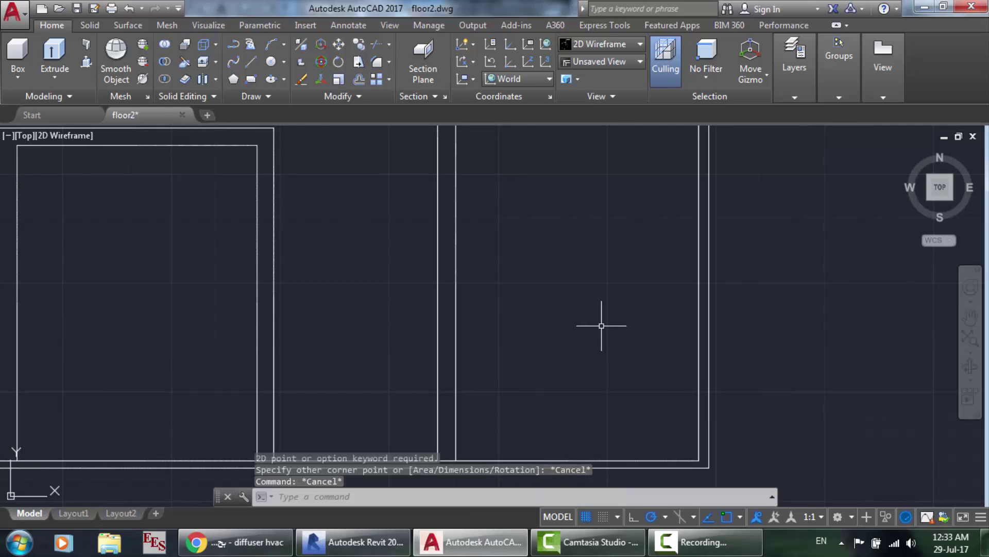
# Draw a rectangle by dimensions in the corner room, accepting 635 for both length and width.
pyautogui.write('ec')
pyautogui.press('Return')
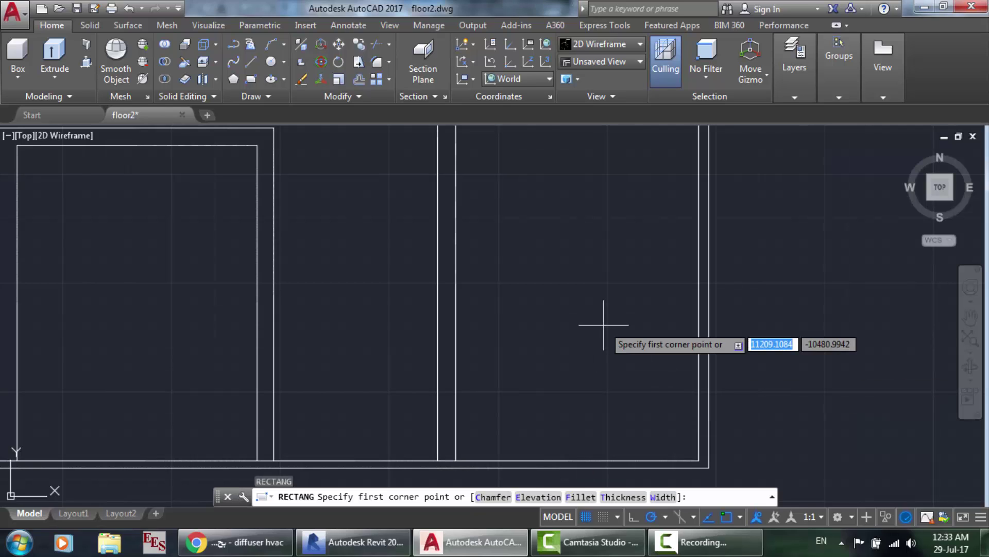
pyautogui.click(565, 359)
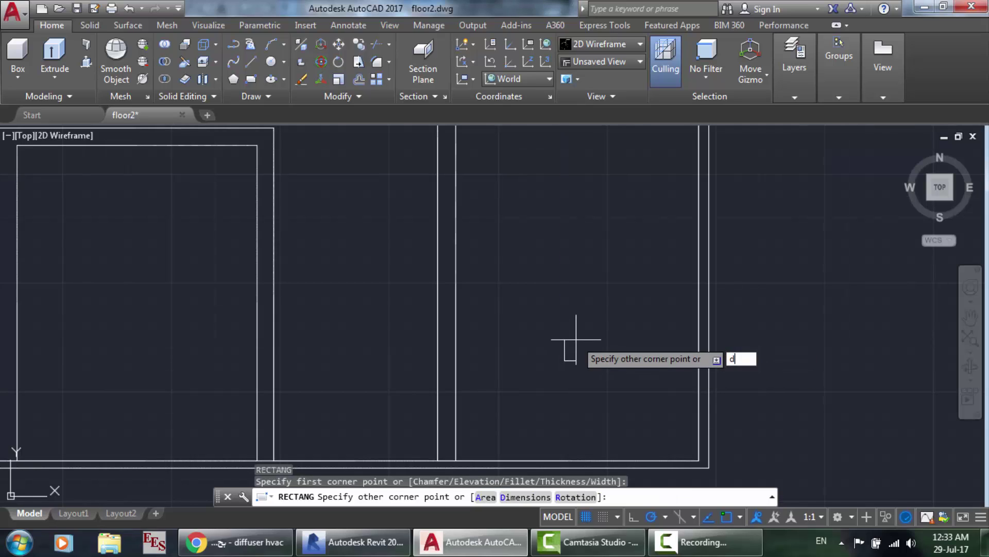
pyautogui.write('d')
pyautogui.press('Return')
pyautogui.press('Return')
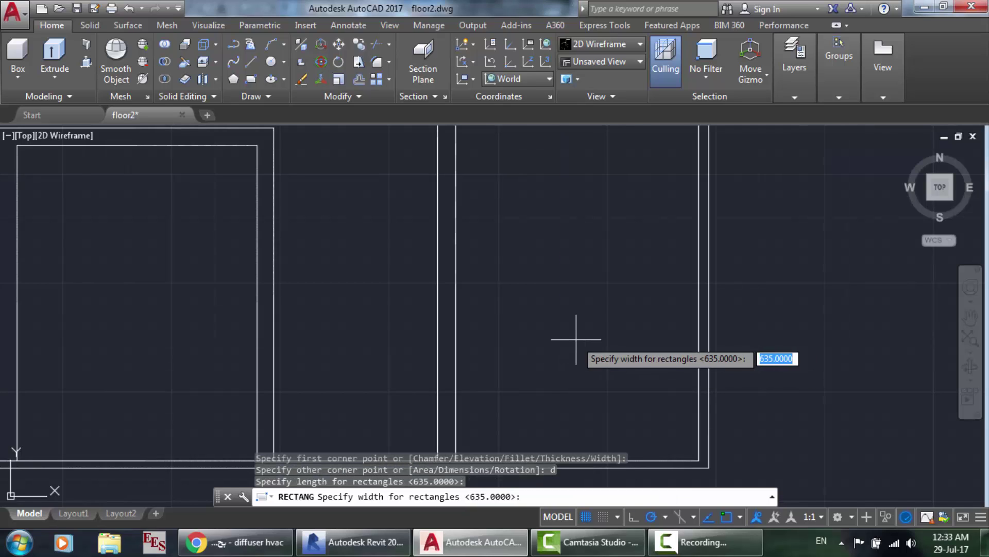
pyautogui.press('Return')
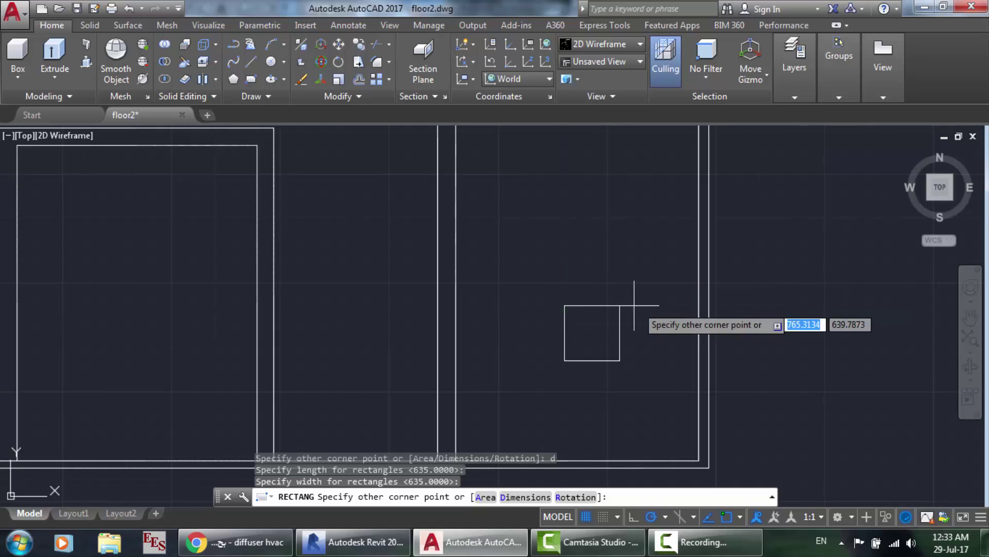
pyautogui.click(594, 328)
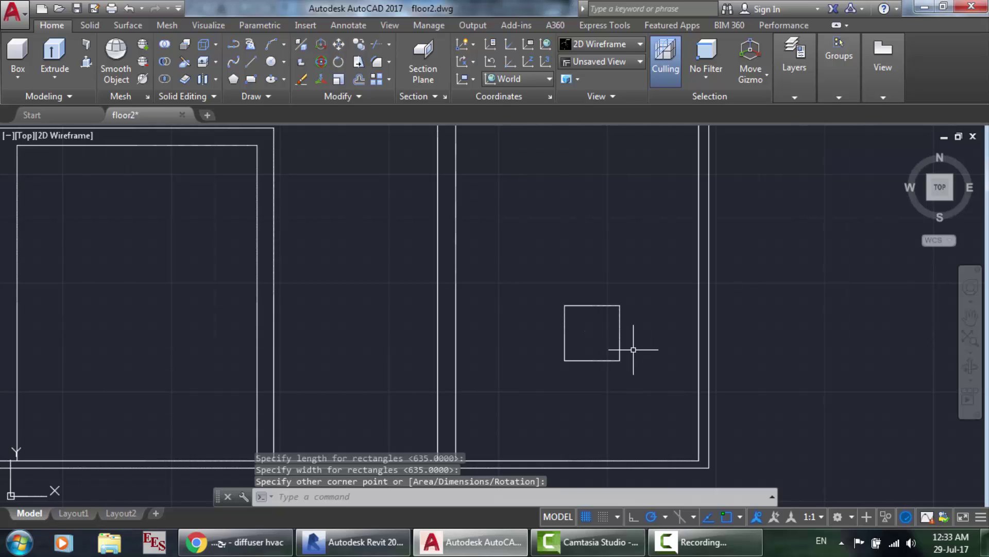
# Move the 635 square by its centre so that it lines up with the midpoint of the corner room's inner side wall.
pyautogui.press('Return')
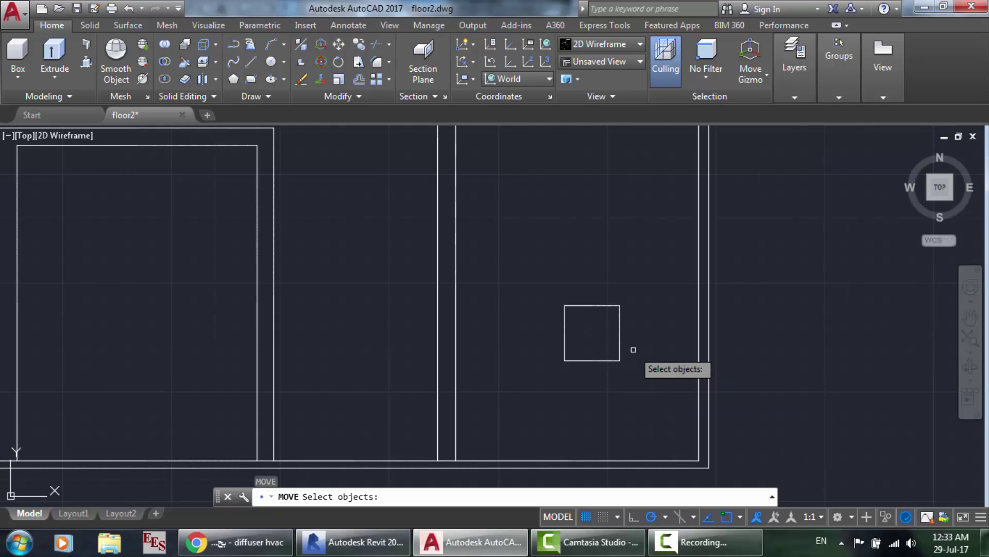
pyautogui.click(623, 346)
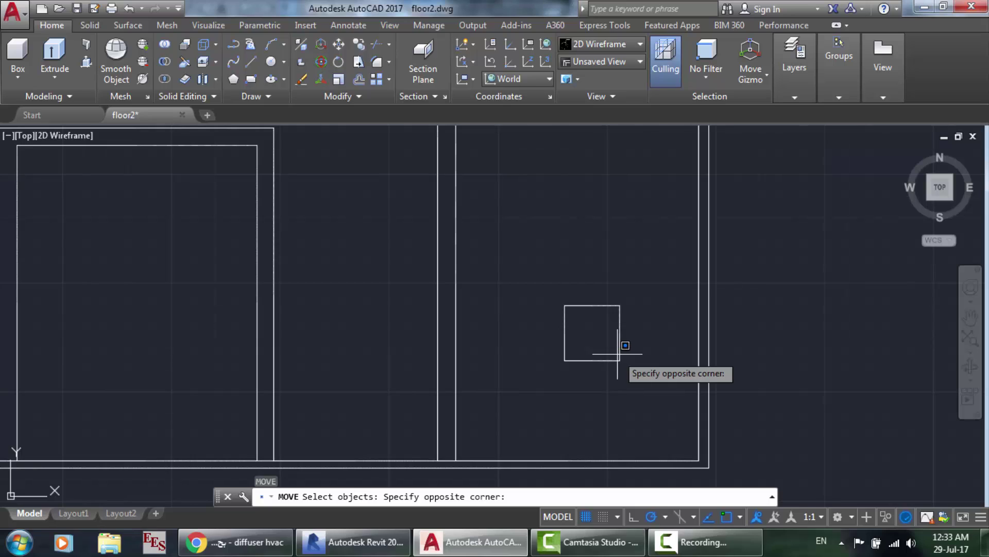
pyautogui.click(616, 357)
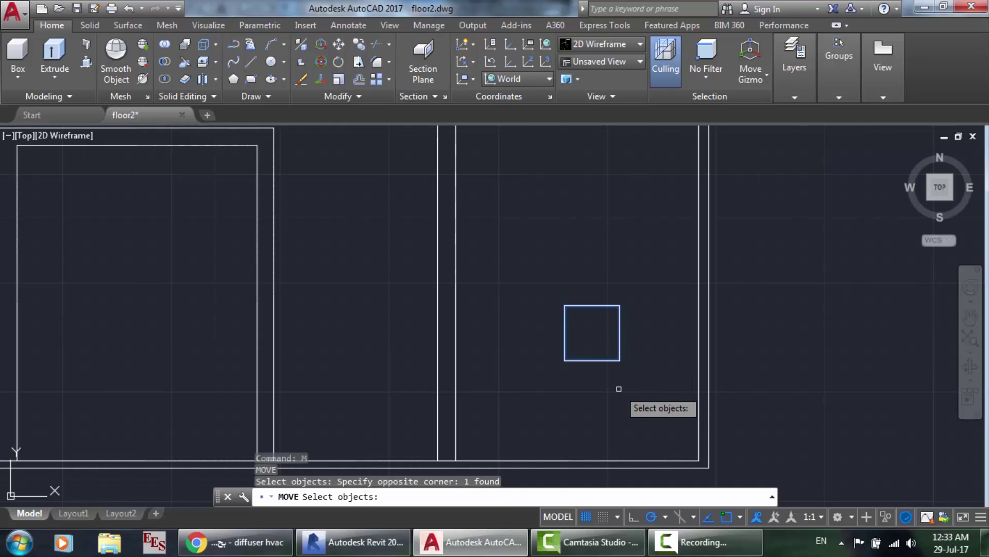
pyautogui.press('Return')
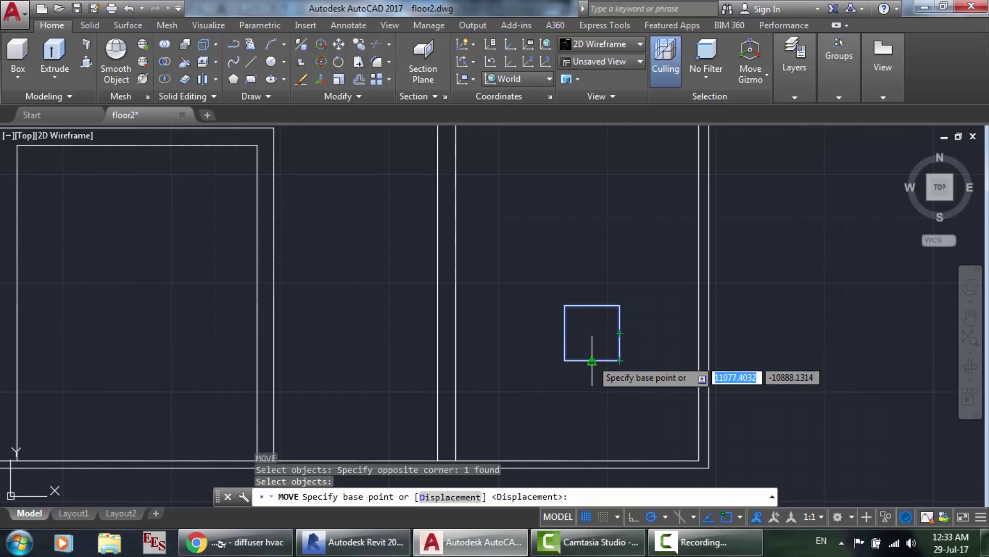
pyautogui.click(592, 332)
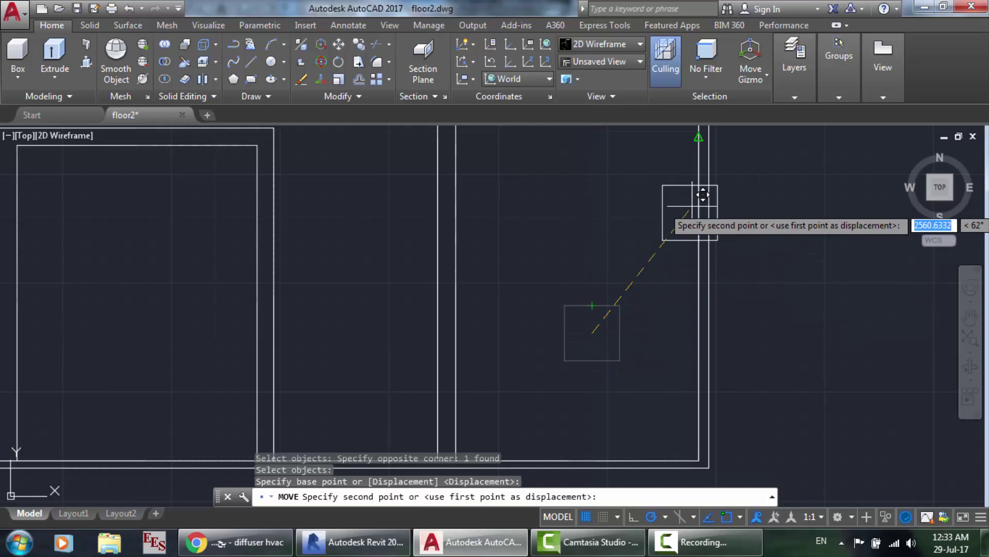
pyautogui.scroll(-3, 701, 148)
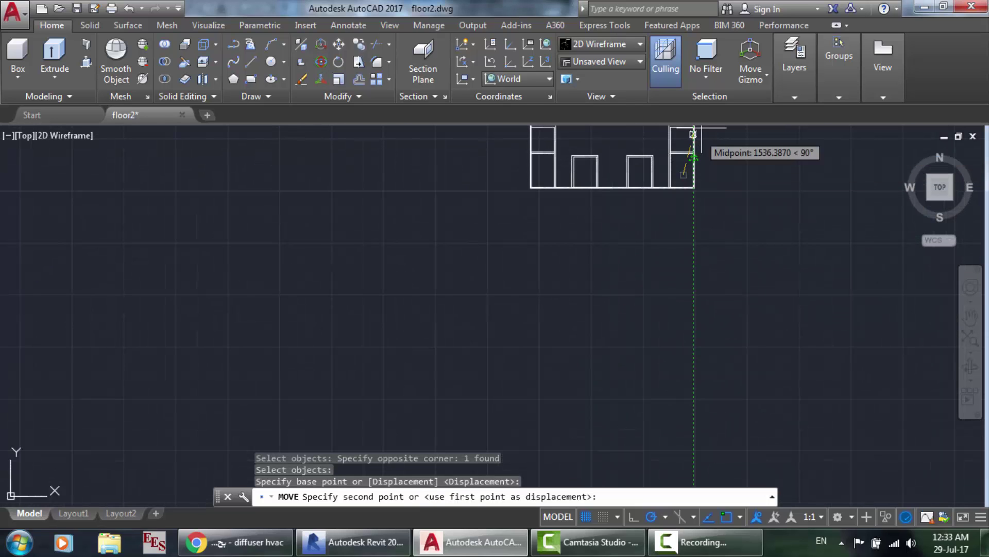
pyautogui.scroll(5, 693, 135)
pyautogui.scroll(2, 666, 298)
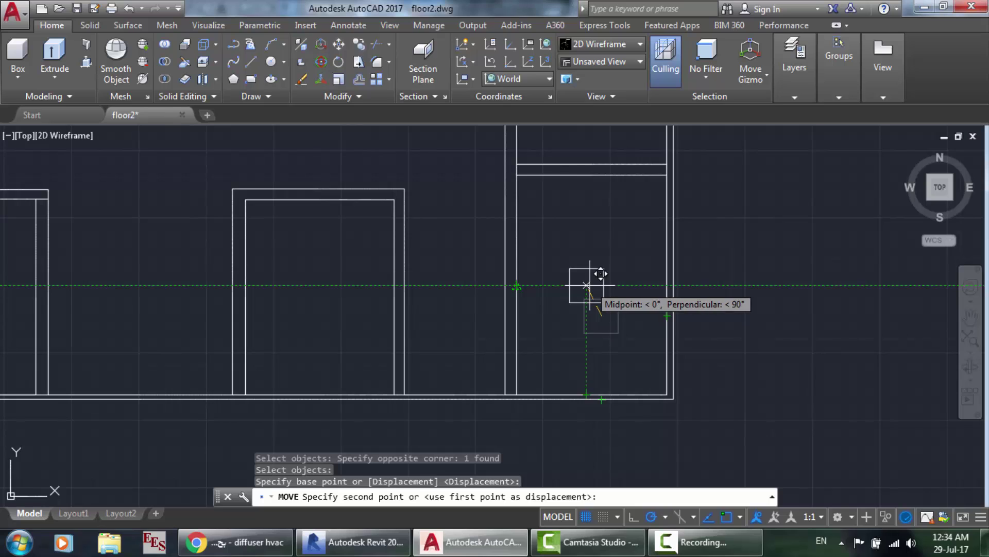
pyautogui.scroll(2, 601, 273)
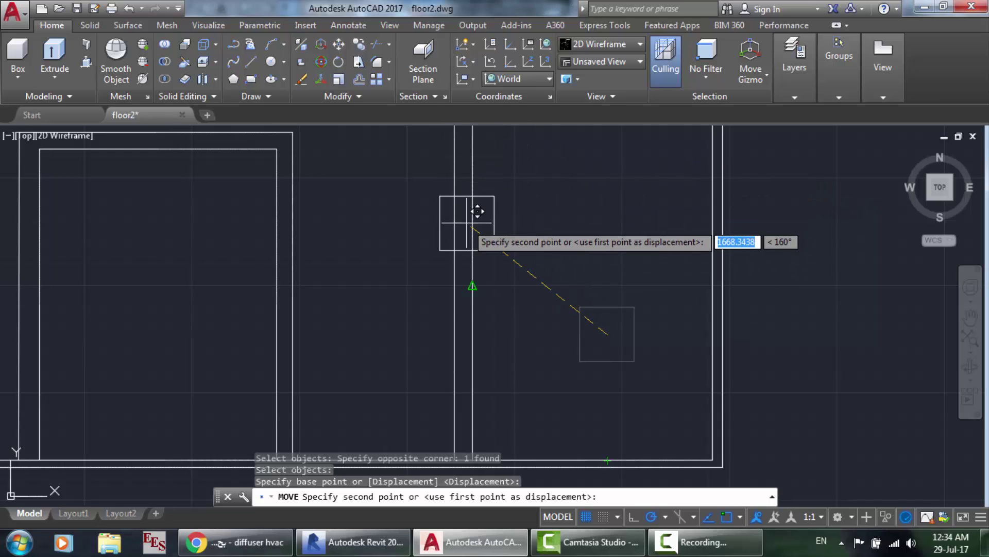
pyautogui.scroll(-2, 474, 279)
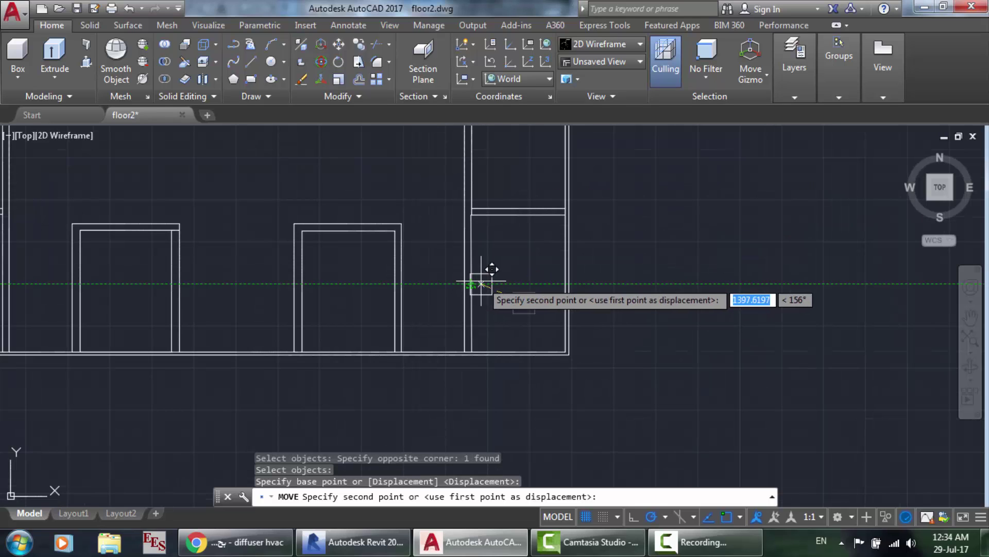
pyautogui.click(524, 284)
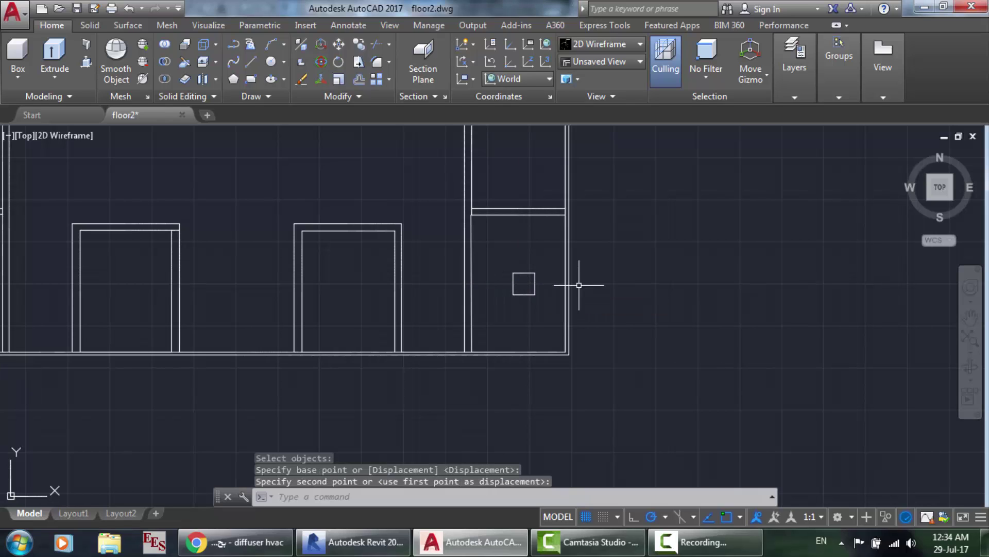
# Move the 635 square by its centre about 212 horizontally toward the corner room's left wall.
pyautogui.scroll(4, 503, 235)
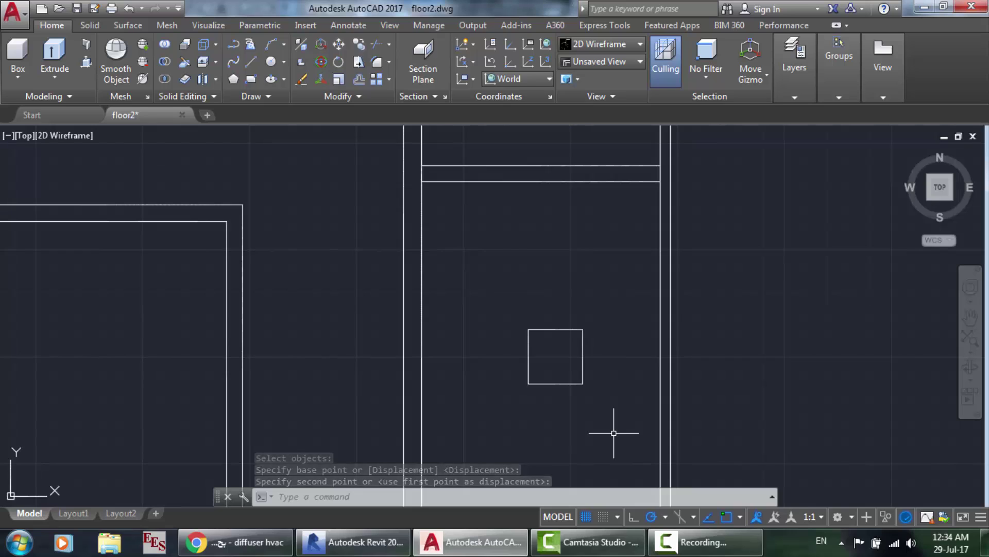
pyautogui.scroll(2, 614, 433)
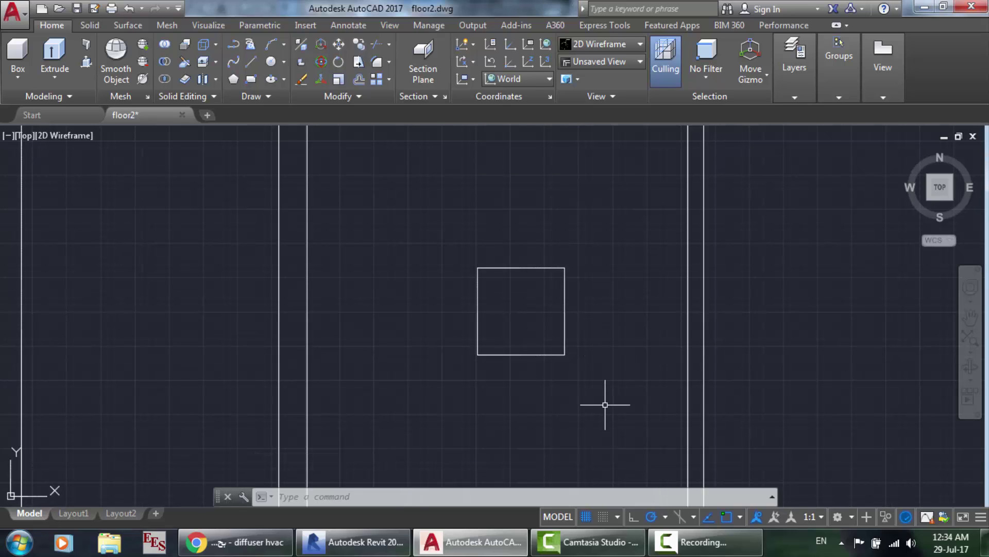
pyautogui.press('Return')
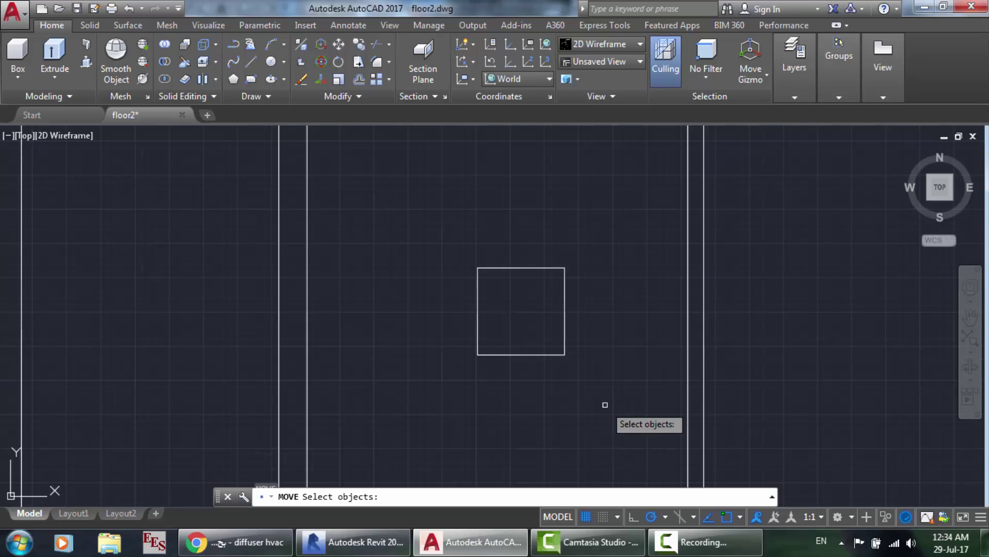
pyautogui.click(564, 355)
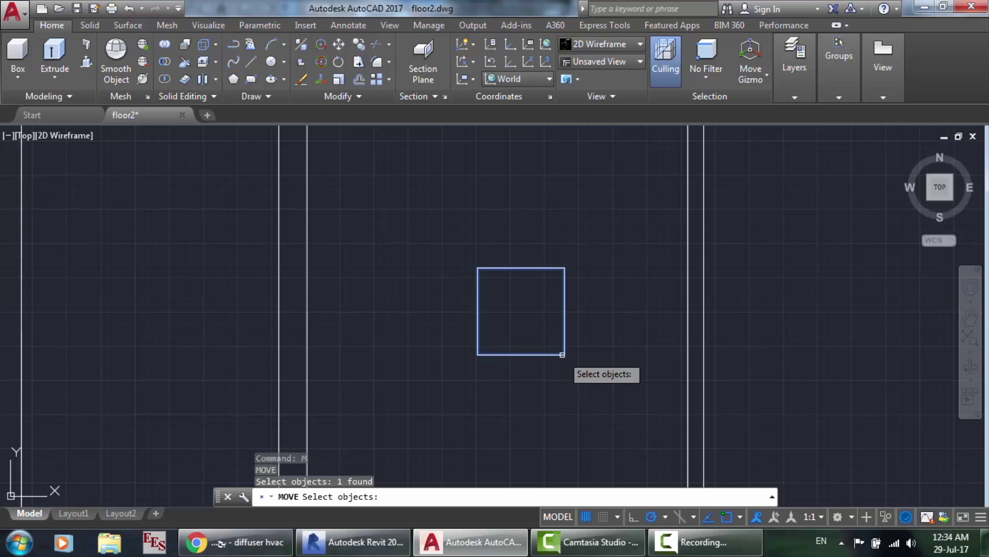
pyautogui.press('Return')
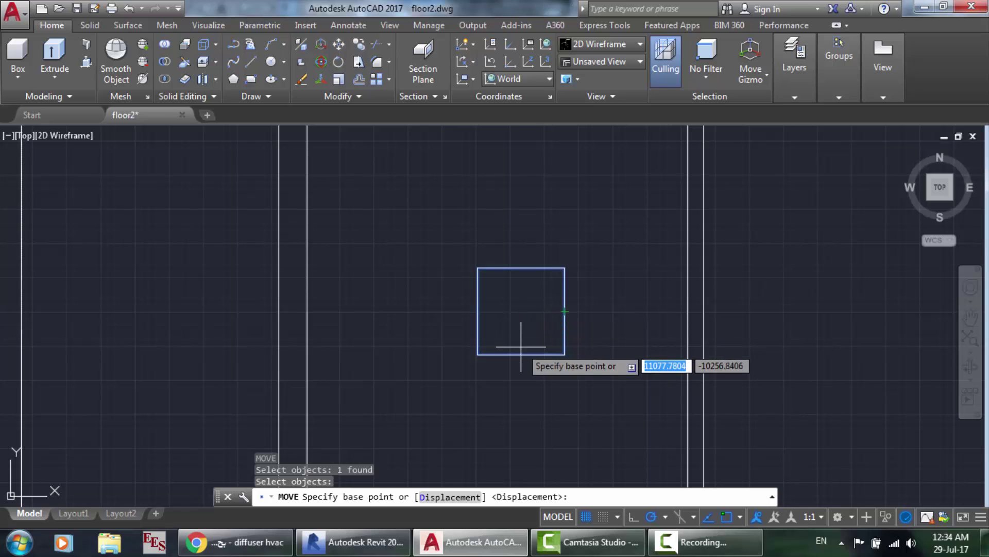
pyautogui.click(521, 311)
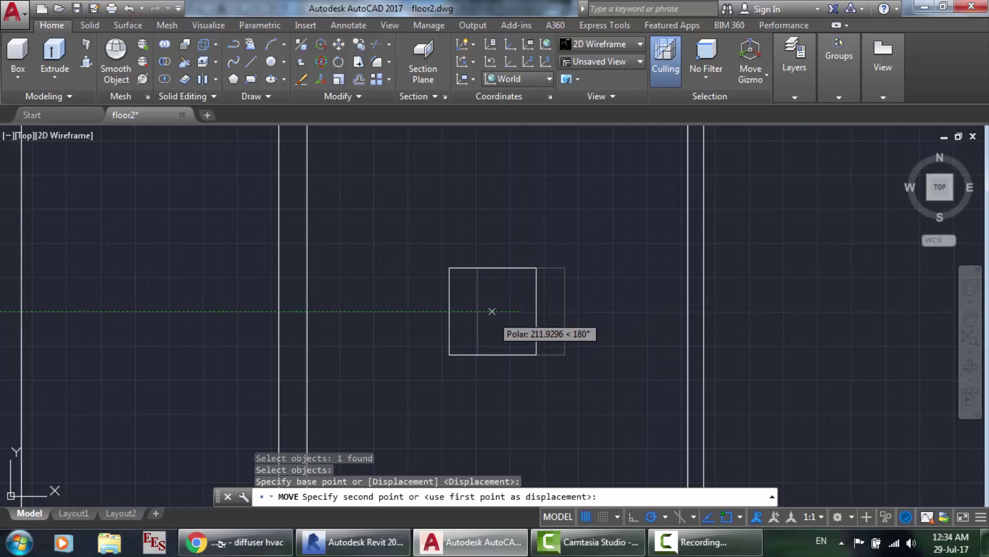
pyautogui.click(492, 311)
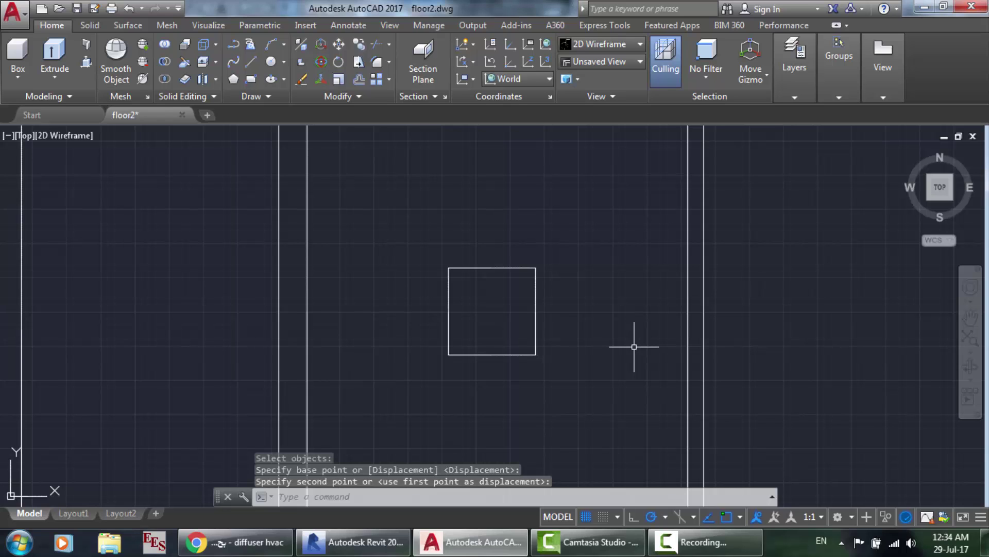
pyautogui.scroll(-3, 635, 347)
pyautogui.scroll(3, 634, 346)
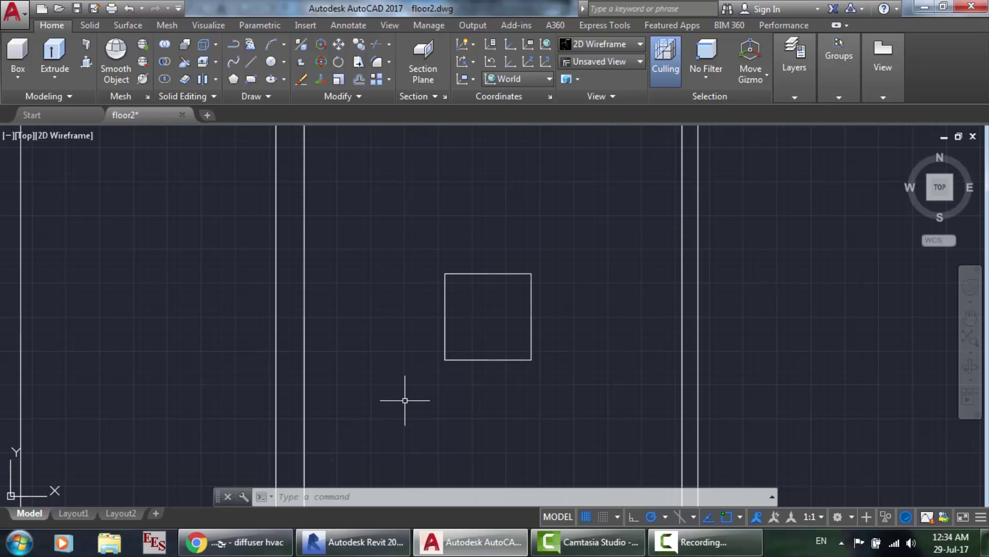
# Check the diffuser symbol in Revit, and draw both corner-to-corner diagonals inside the AutoCAD square.
pyautogui.click(355, 542)
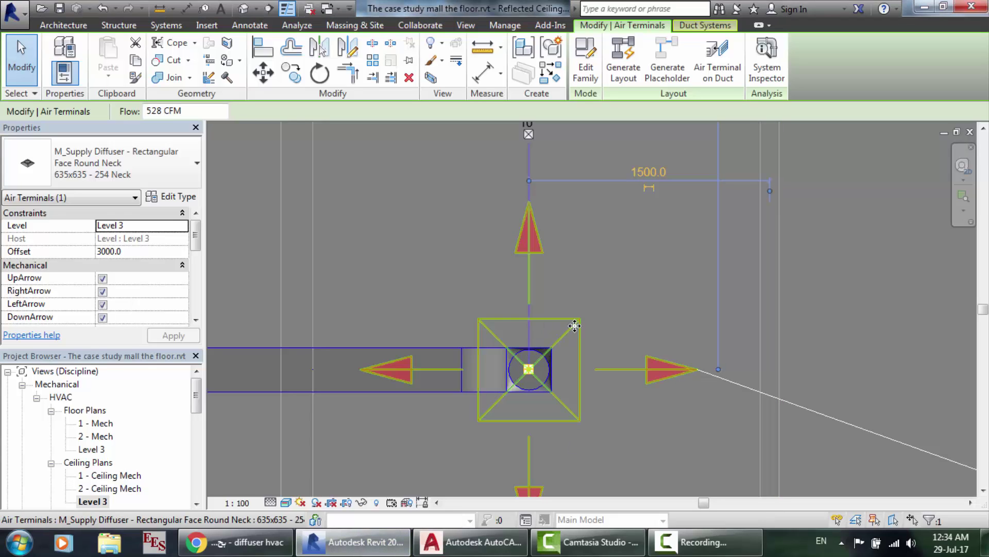
pyautogui.click(472, 542)
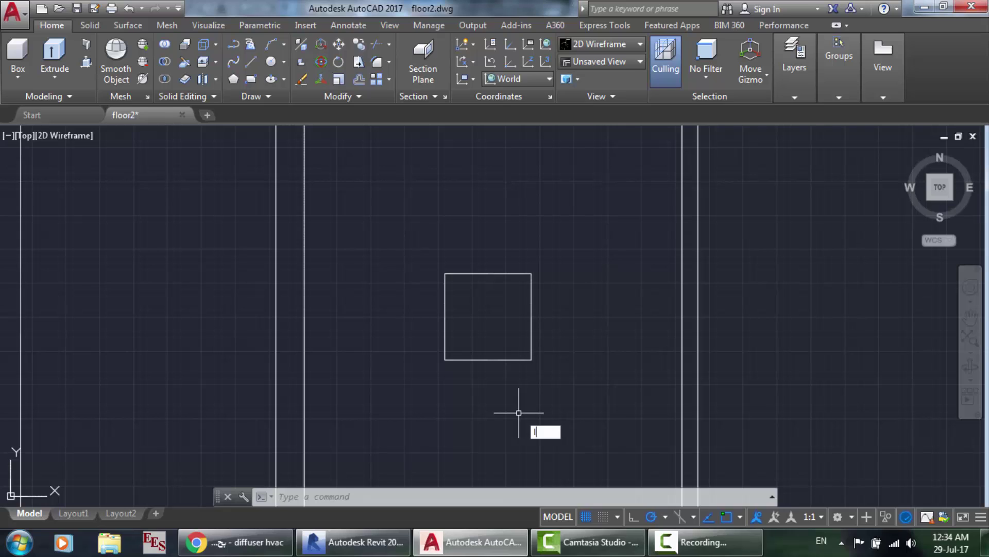
pyautogui.press('Return')
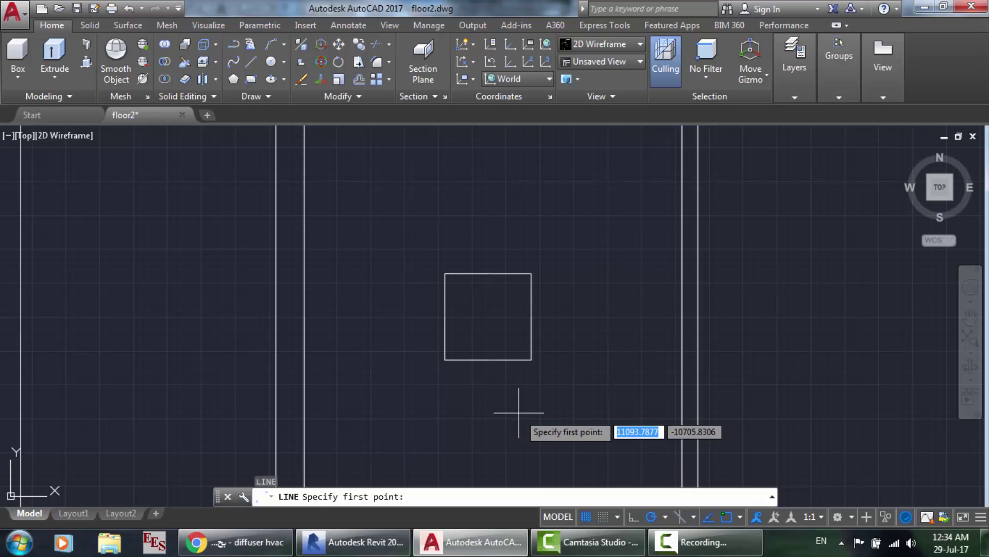
pyautogui.click(445, 359)
pyautogui.click(531, 273)
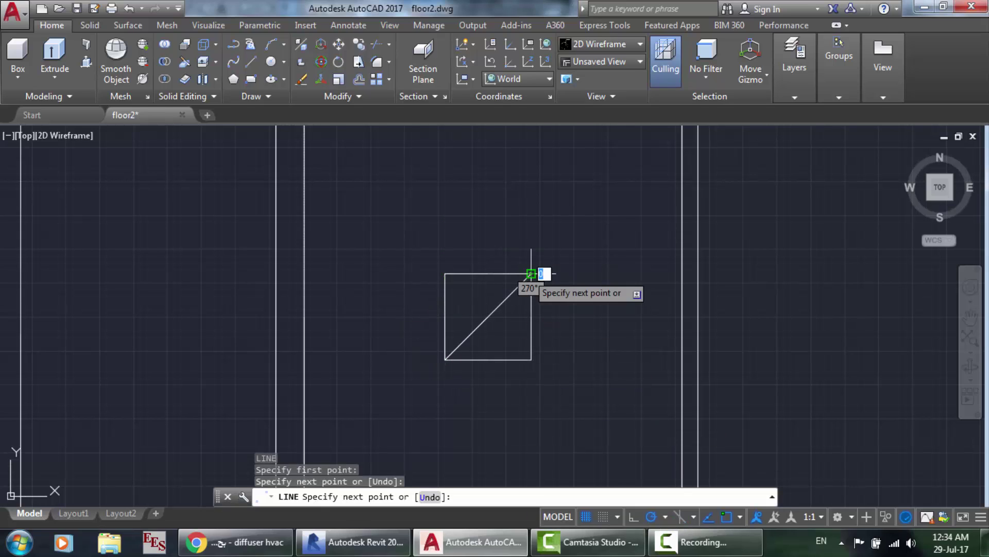
pyautogui.press('Return')
pyautogui.write('l')
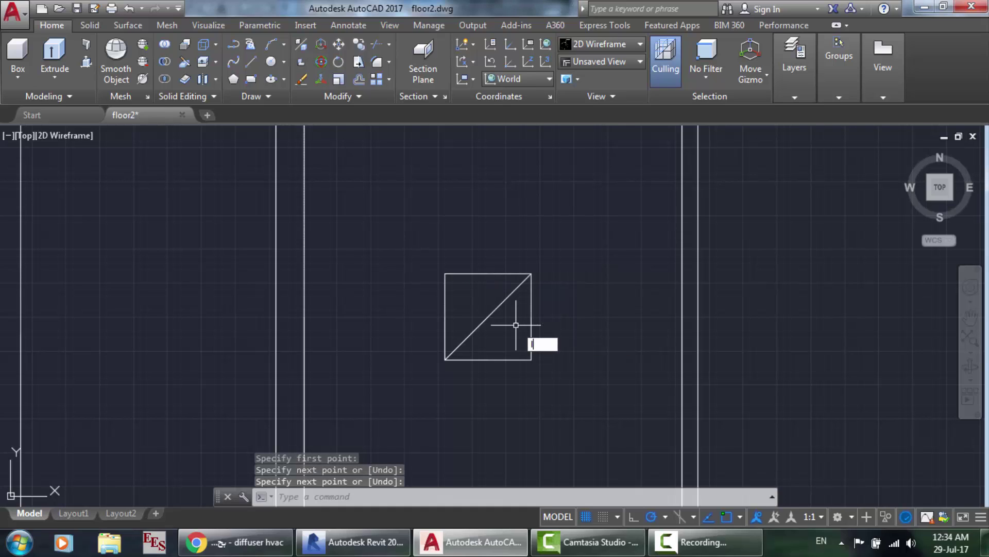
pyautogui.press('Return')
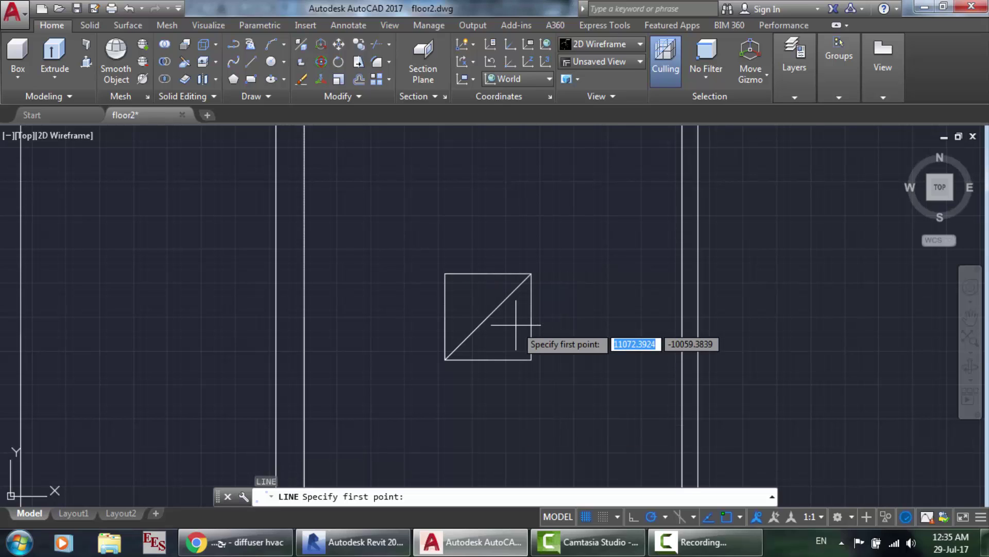
pyautogui.click(445, 273)
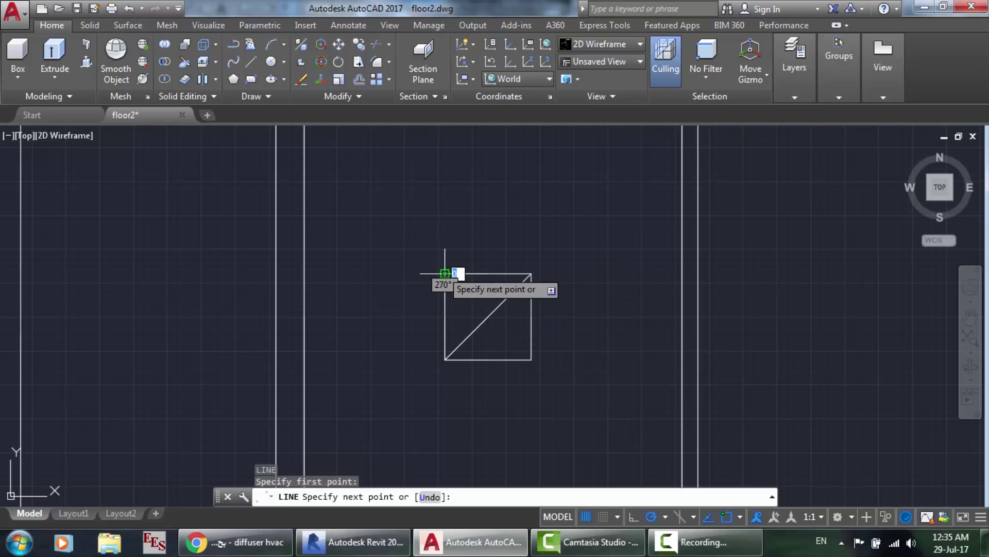
pyautogui.click(531, 359)
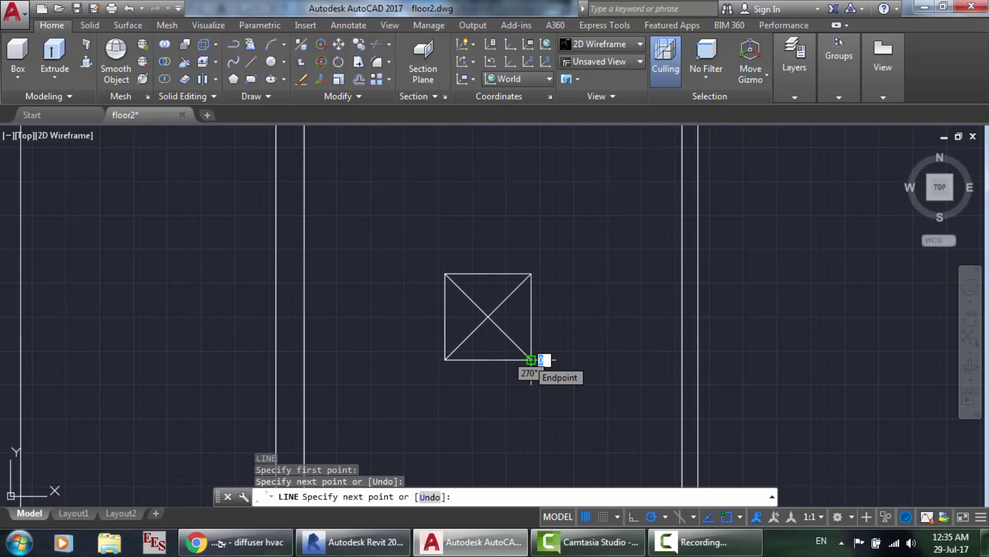
pyautogui.press('Return')
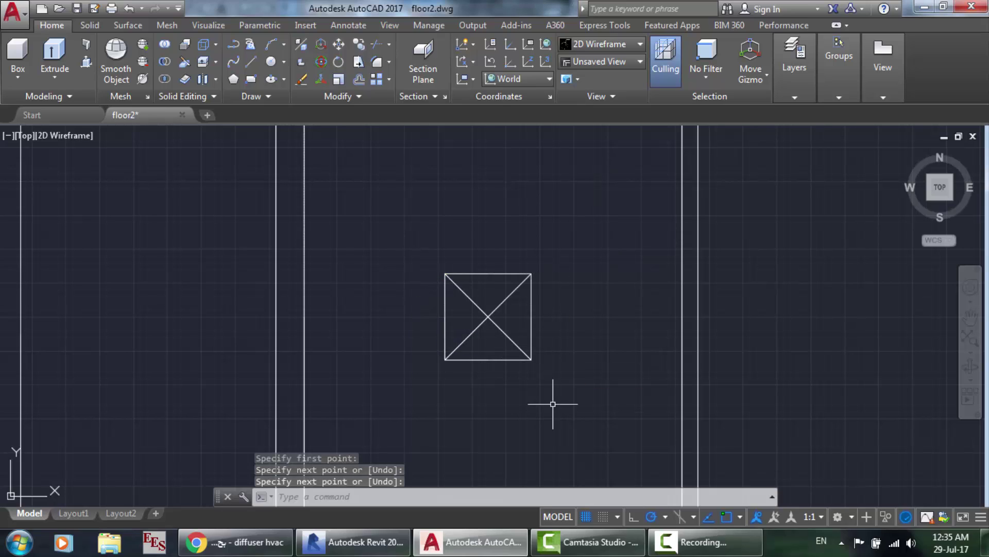
# Erase both diagonals from the square, comparing the symbol with the Revit diffuser and the square ceiling diffuser photo in Chrome.
pyautogui.click(355, 541)
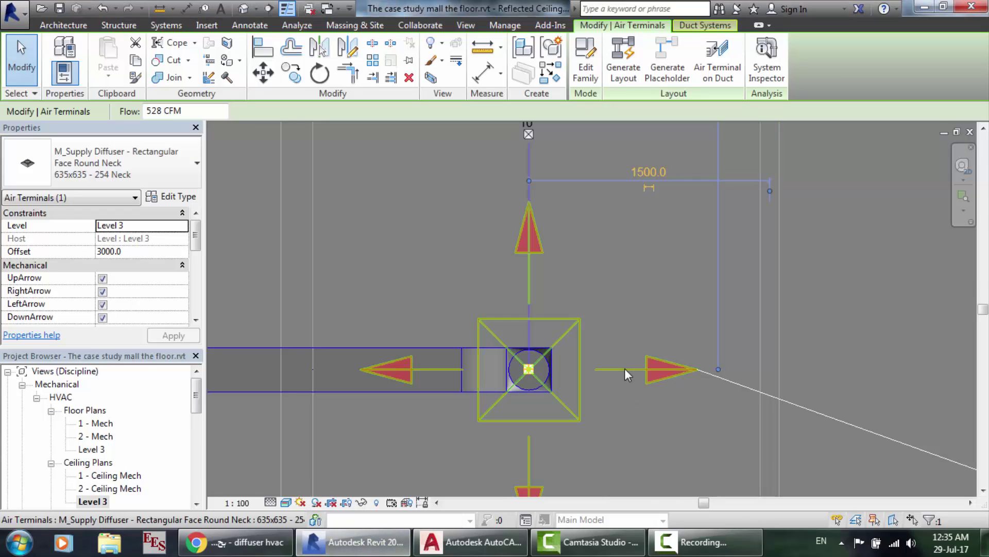
pyautogui.click(470, 542)
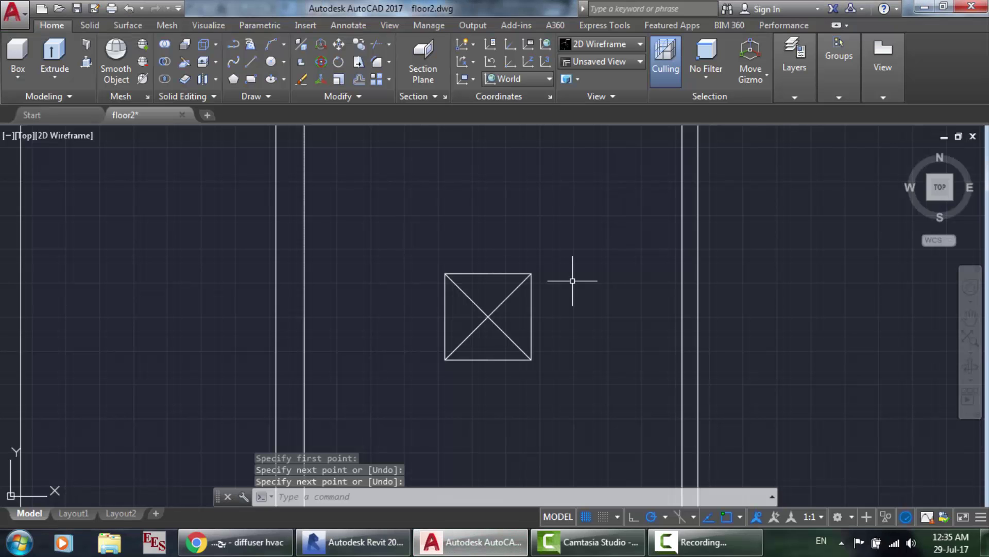
pyautogui.moveTo(504, 328)
pyautogui.mouseDown()
pyautogui.moveTo(477, 330)
pyautogui.moveTo(461, 315)
pyautogui.mouseUp()
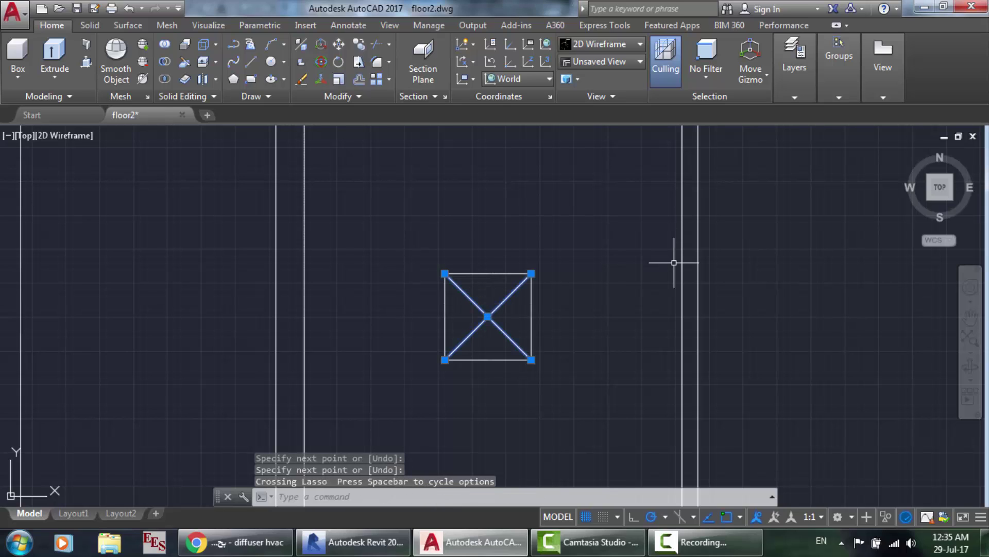
pyautogui.press('Delete')
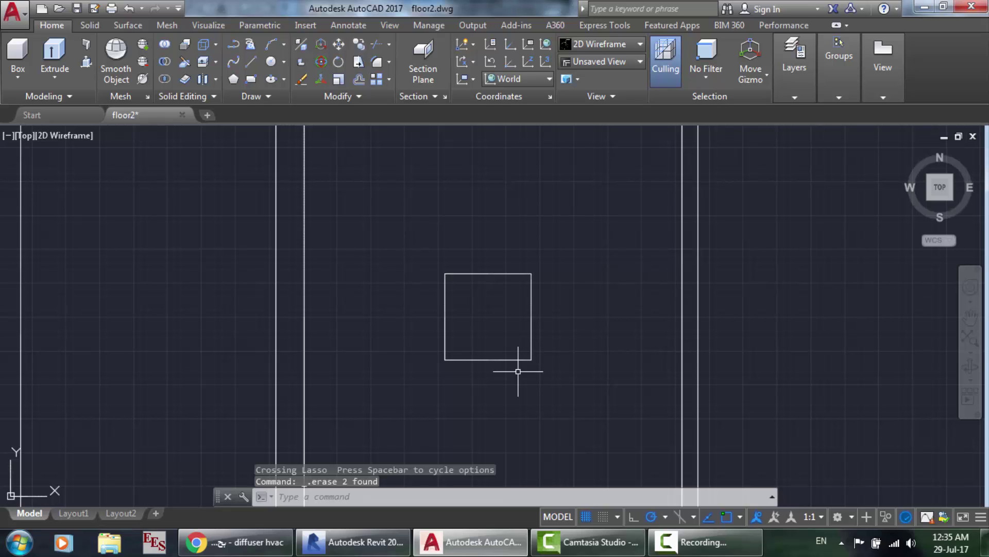
pyautogui.click(237, 541)
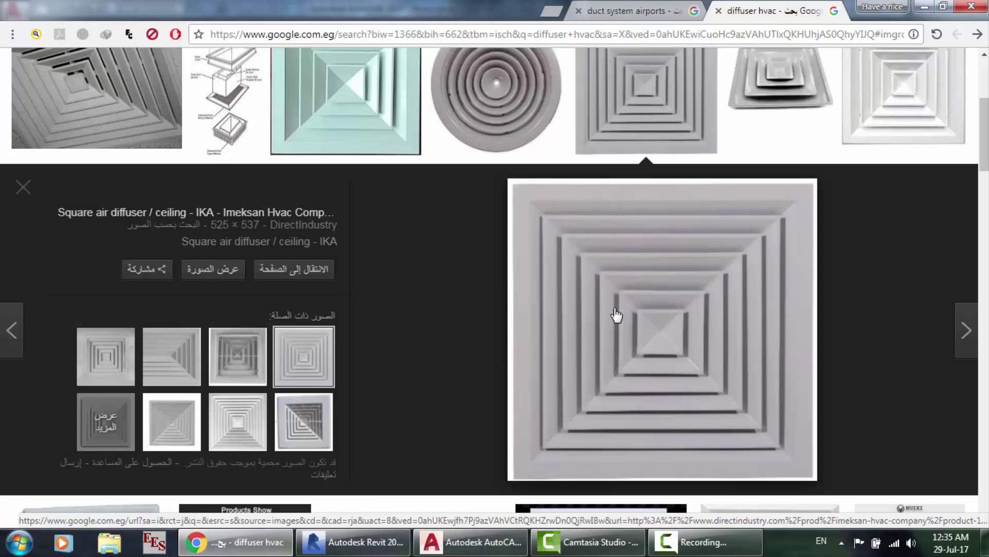
pyautogui.click(471, 541)
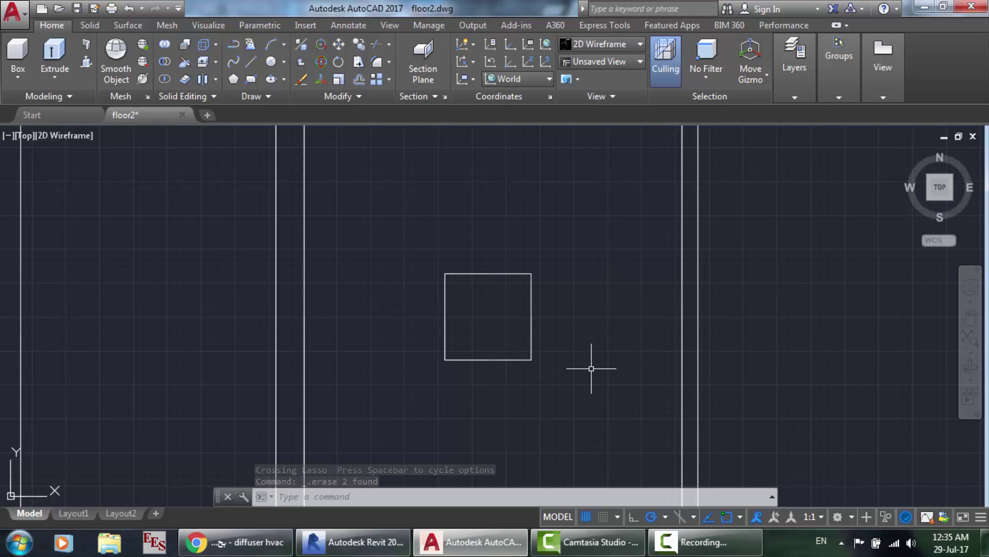
pyautogui.write('r')
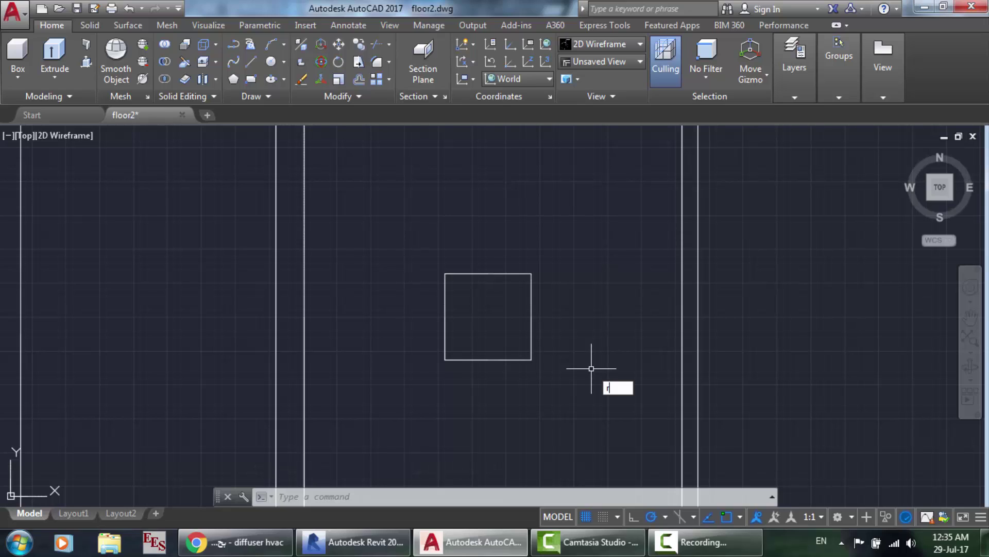
pyautogui.press('Return')
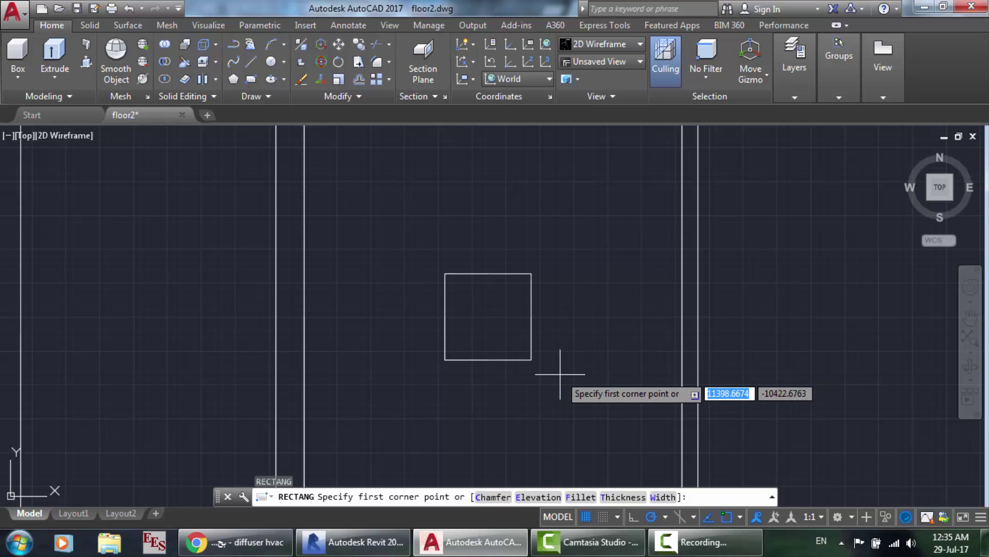
pyautogui.press('Escape')
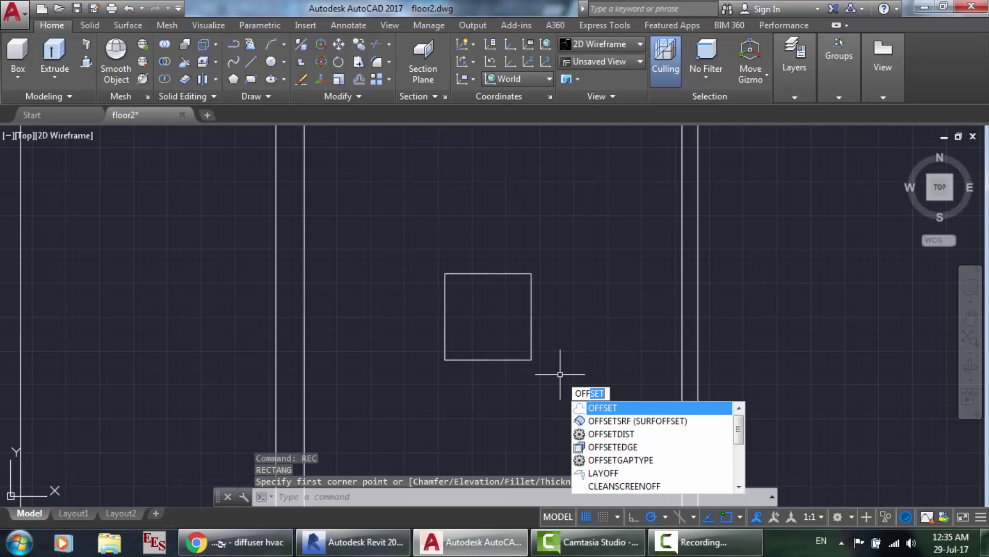
# Offset the 635 square inward by 63.5, checking the diffuser in Revit before setting the distance.
pyautogui.press('Return')
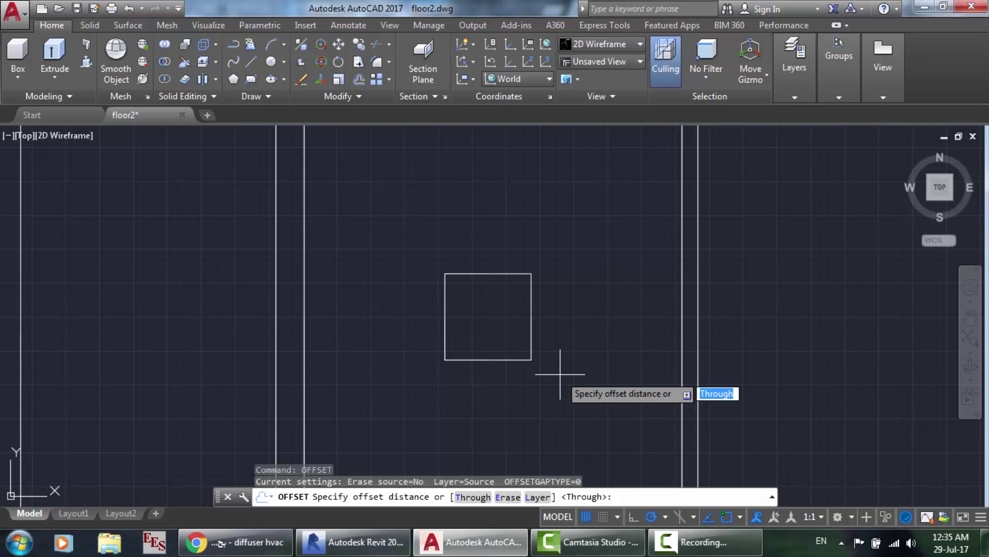
pyautogui.click(356, 542)
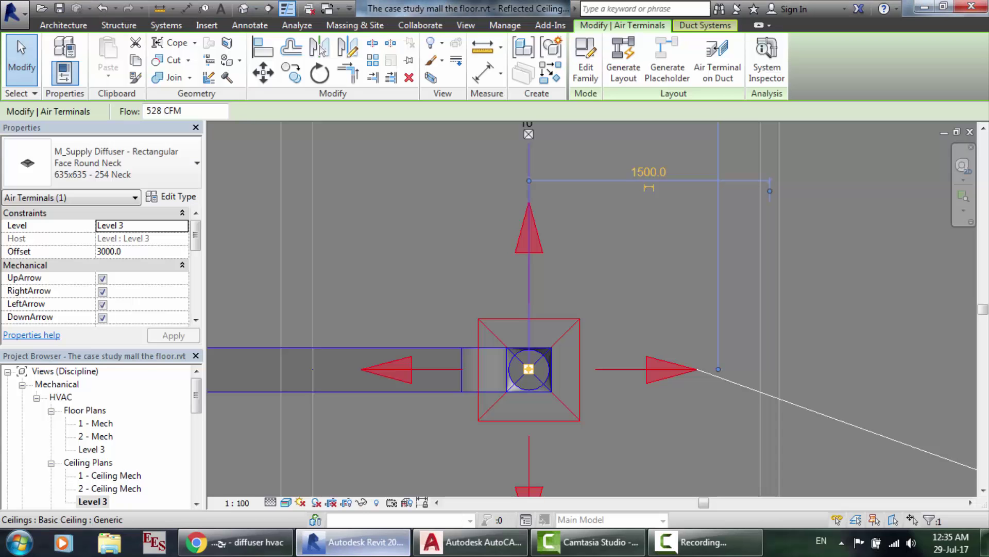
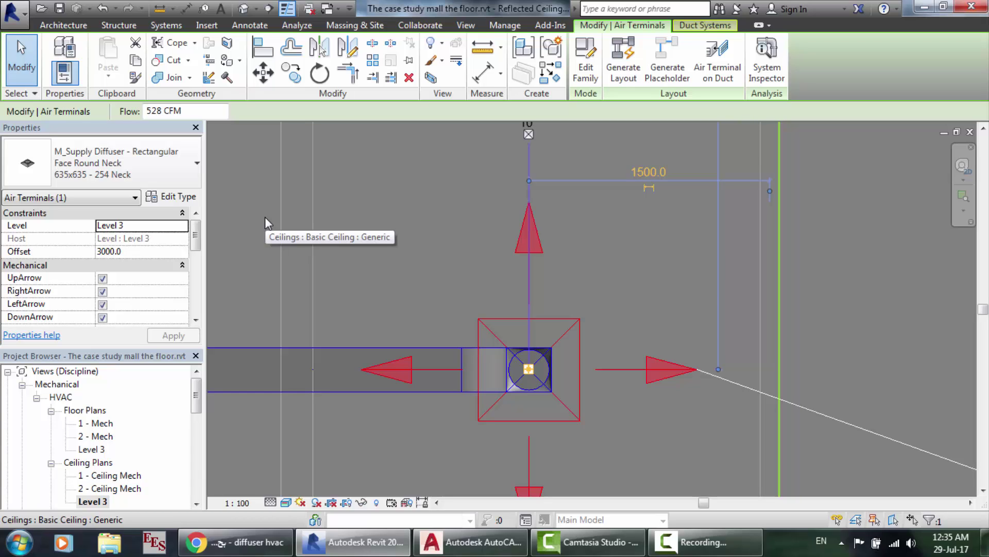
pyautogui.click(470, 541)
pyautogui.write('6')
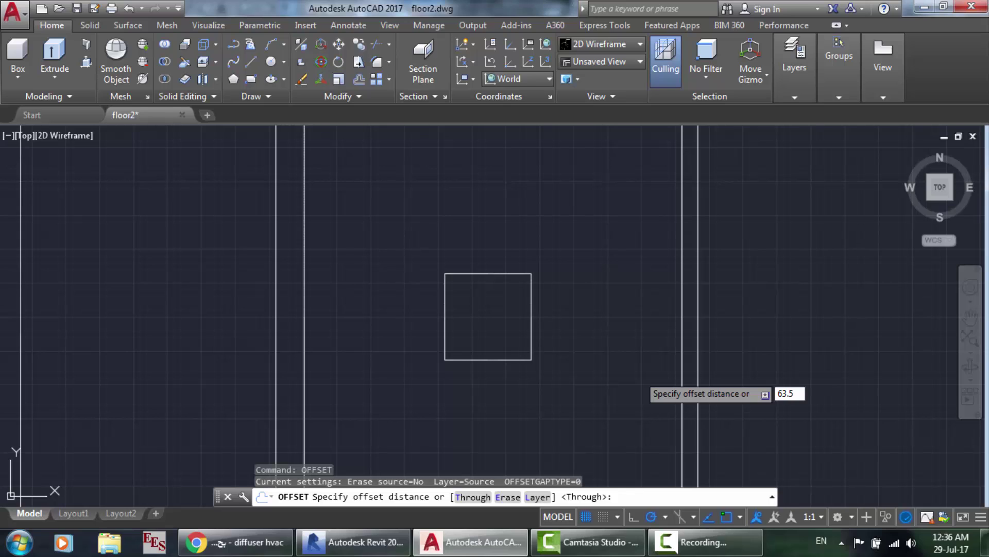
pyautogui.write('3.5')
pyautogui.press('Return')
pyautogui.click(531, 359)
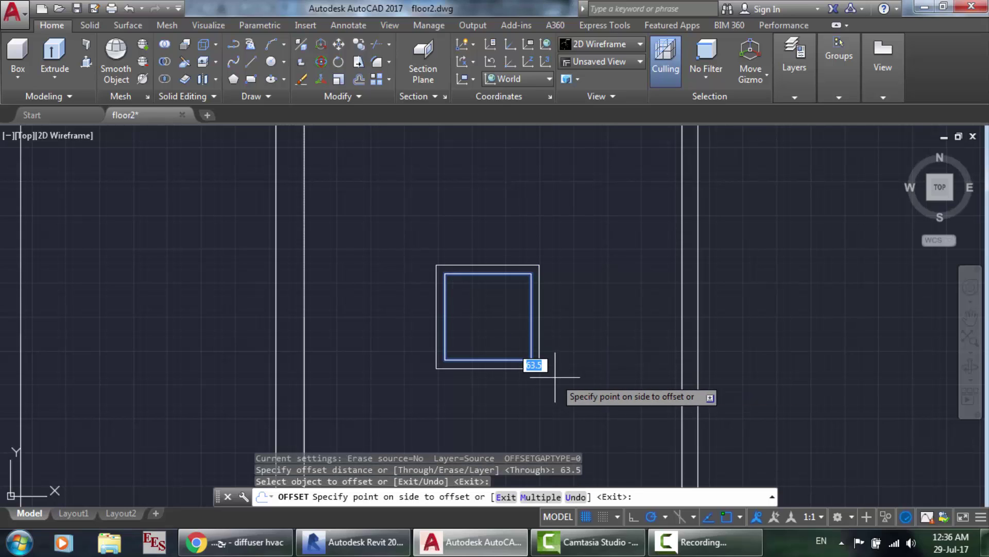
pyautogui.click(518, 349)
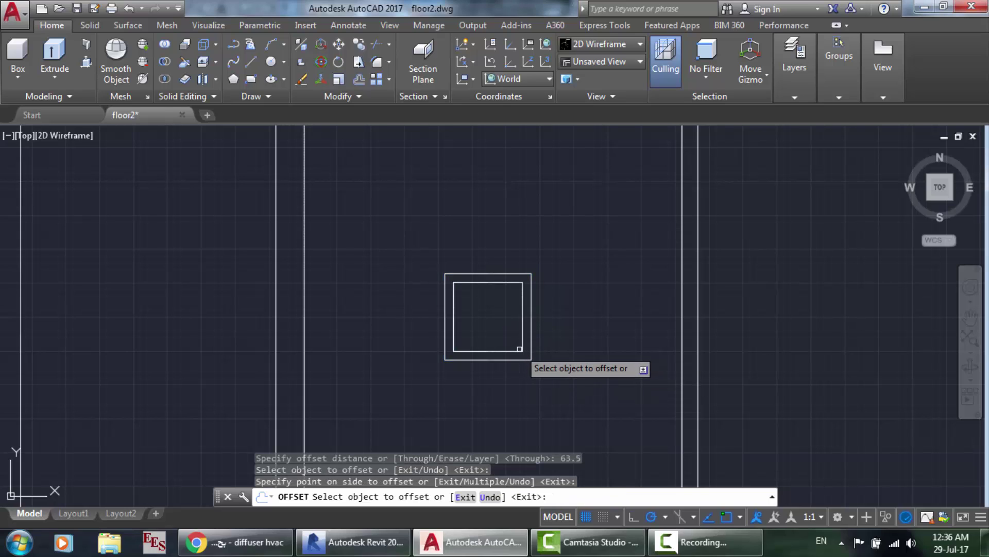
# Offset each successive inner square inward by 63.5 until five squares are nested, and compare them with the diffuser photo in Chrome.
pyautogui.click(518, 352)
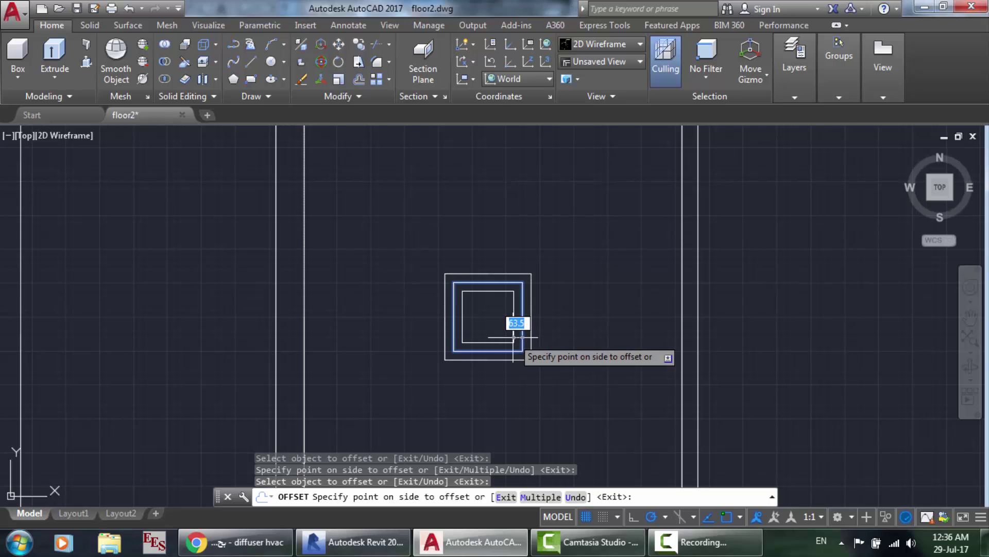
pyautogui.click(509, 339)
pyautogui.click(512, 342)
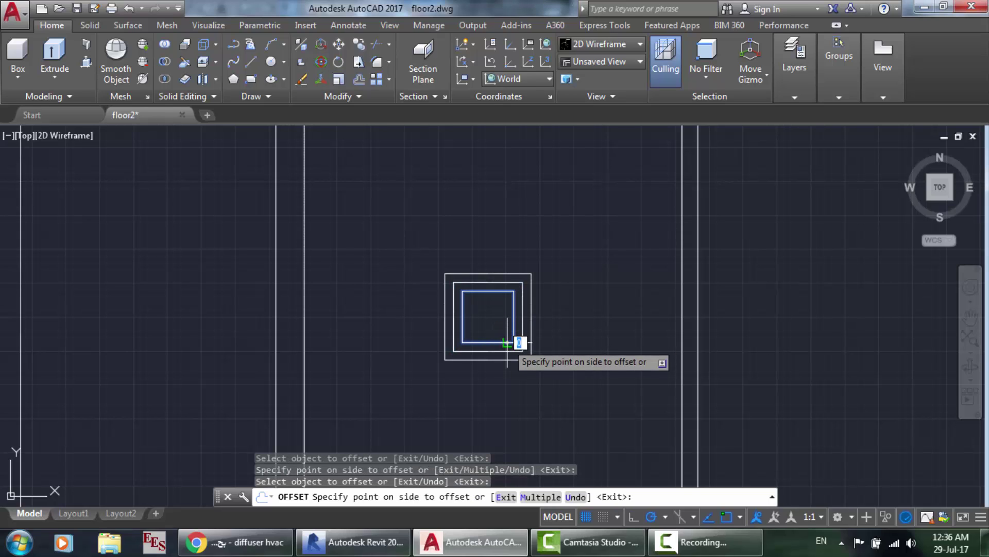
pyautogui.click(502, 330)
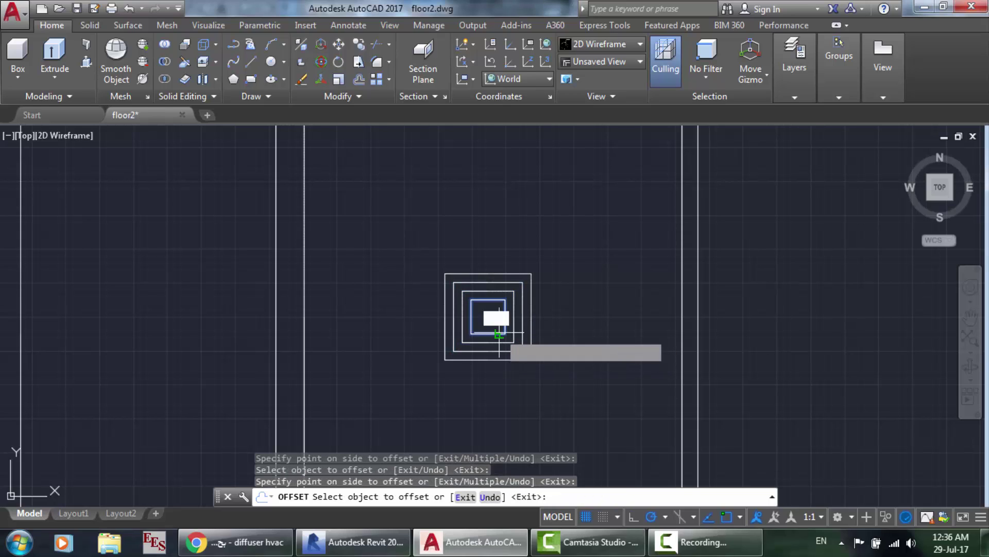
pyautogui.click(504, 328)
pyautogui.click(496, 320)
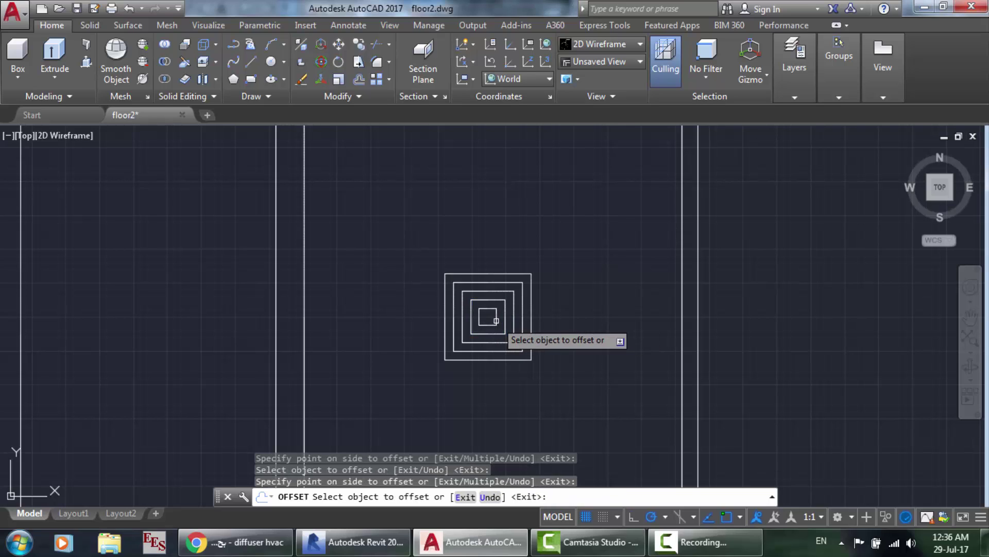
pyautogui.press('Return')
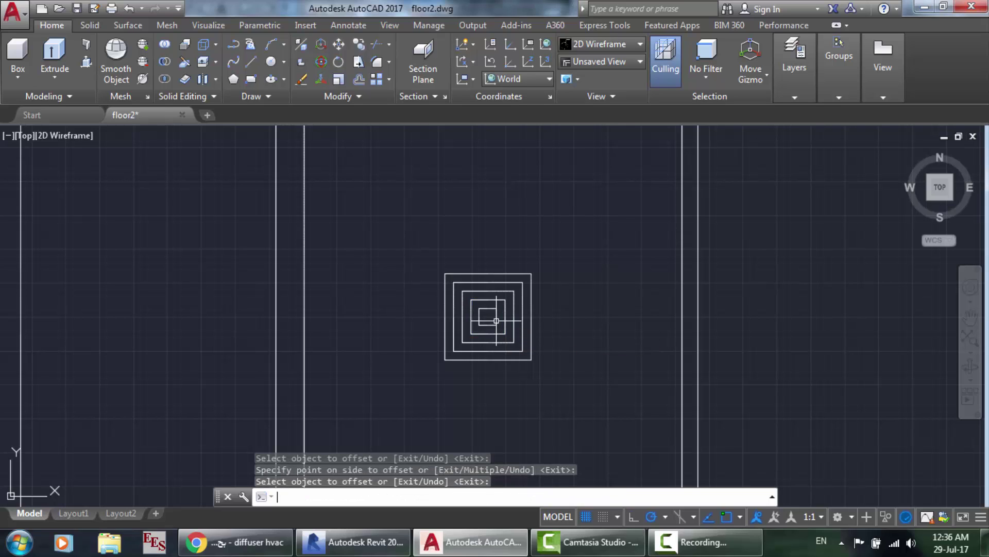
pyautogui.click(234, 541)
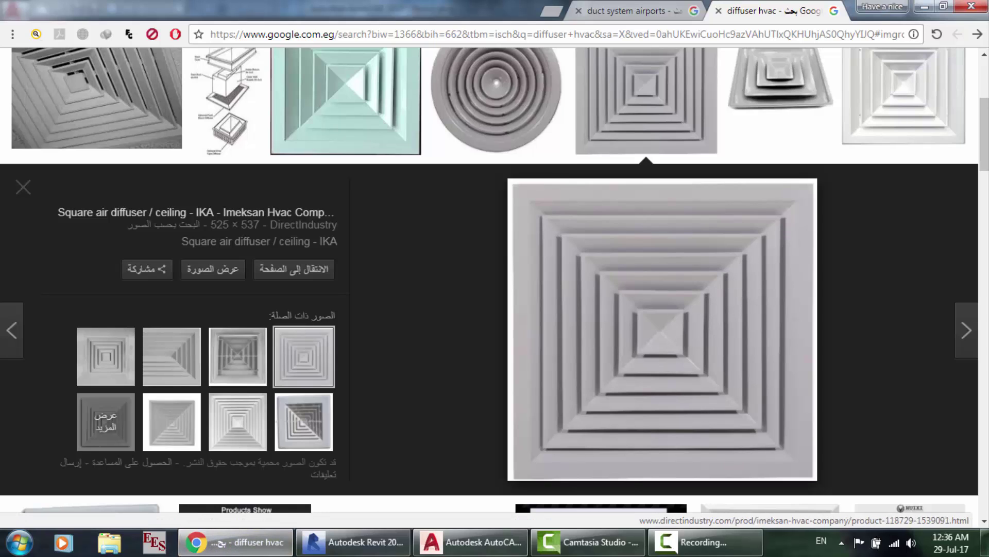
pyautogui.click(472, 541)
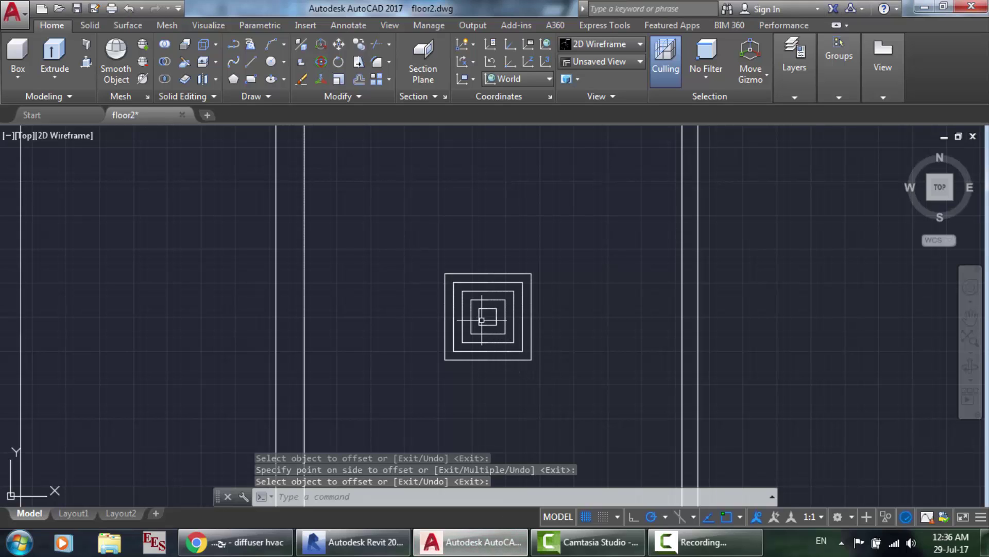
pyautogui.scroll(4, 483, 318)
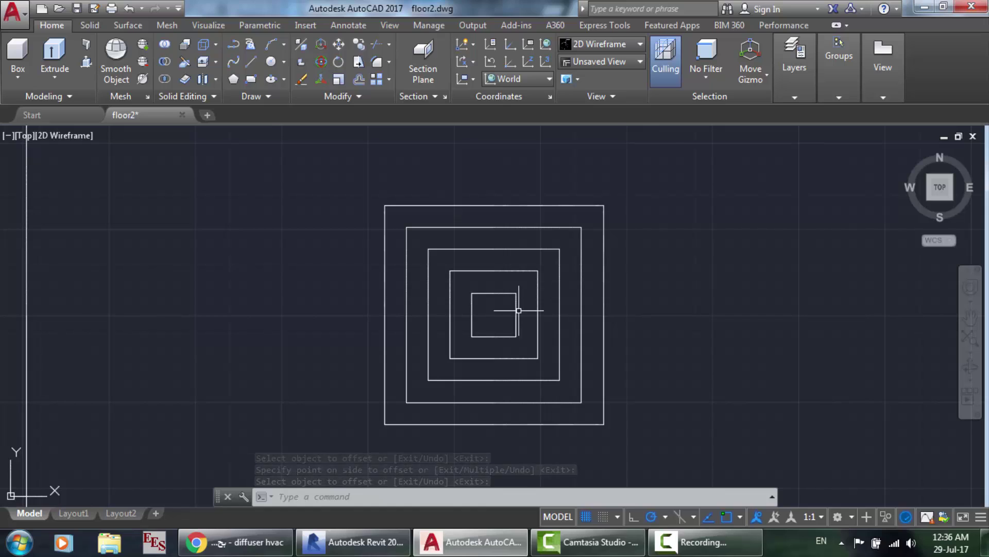
pyautogui.write('off')
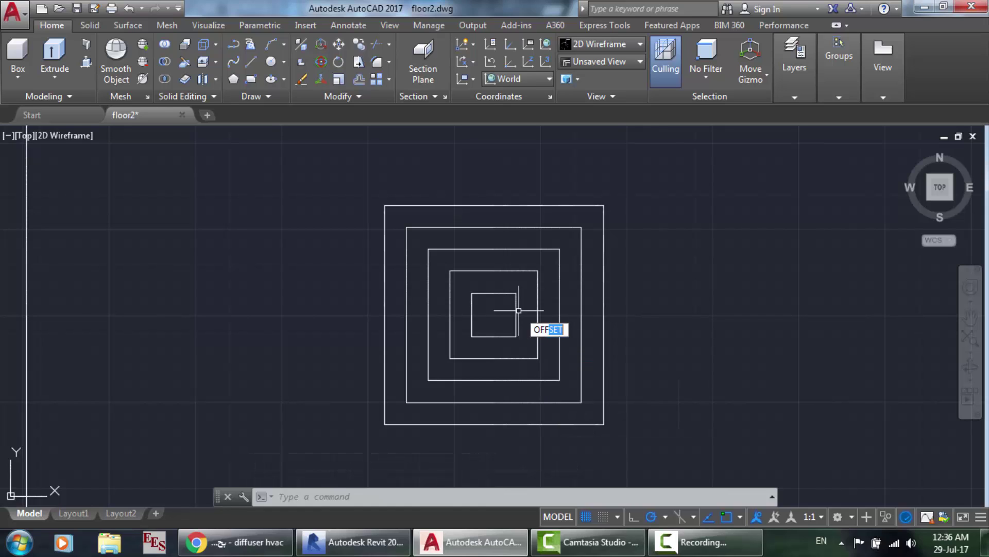
pyautogui.press('Return')
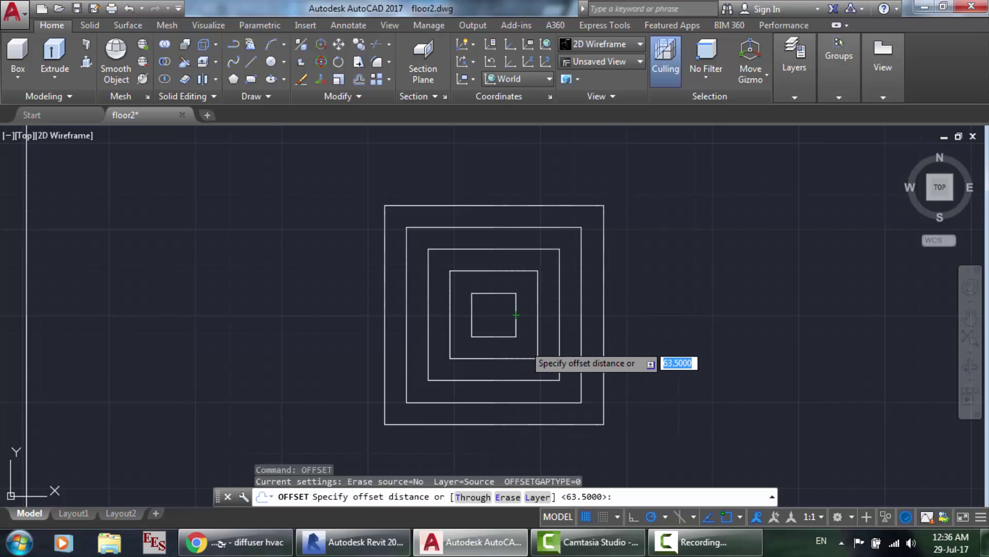
pyautogui.press('Return')
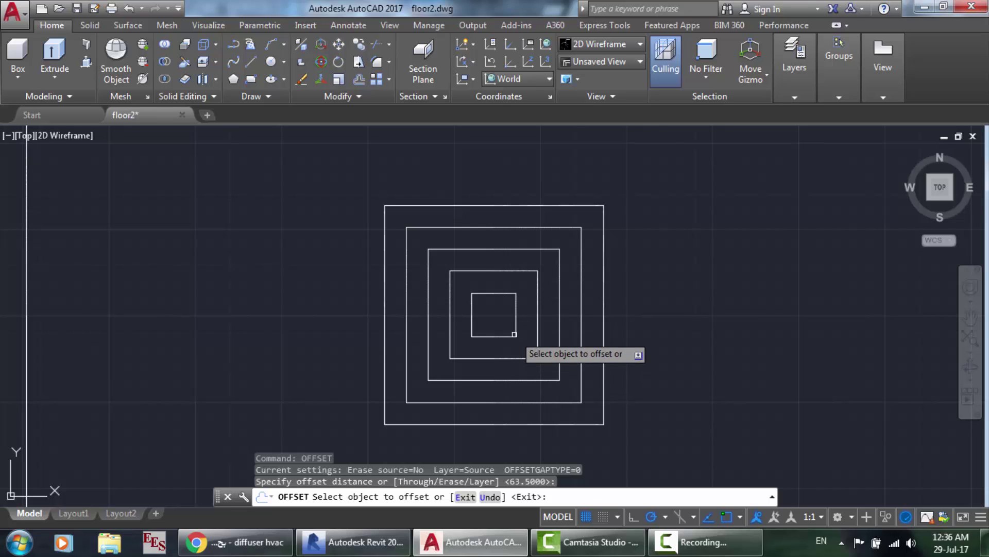
pyautogui.click(514, 334)
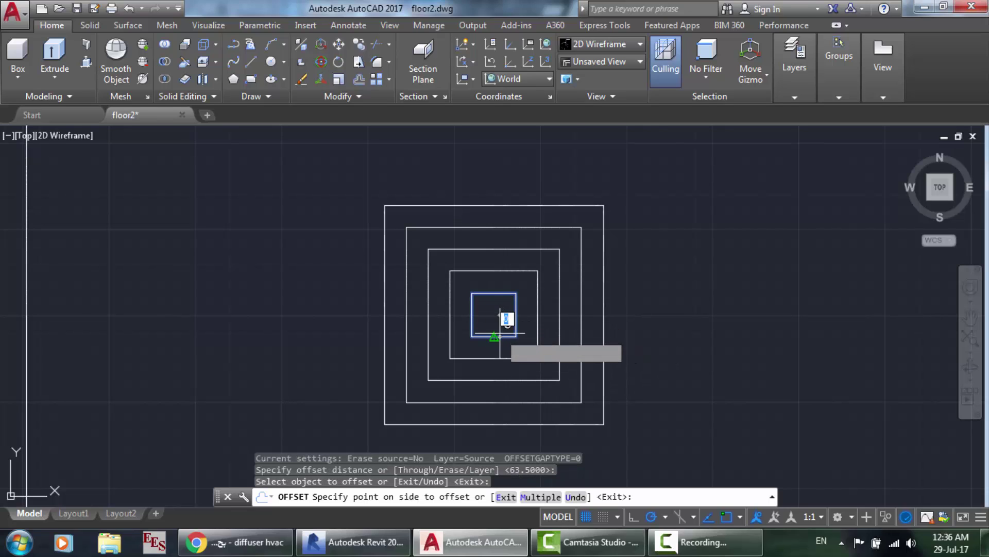
pyautogui.press('Escape')
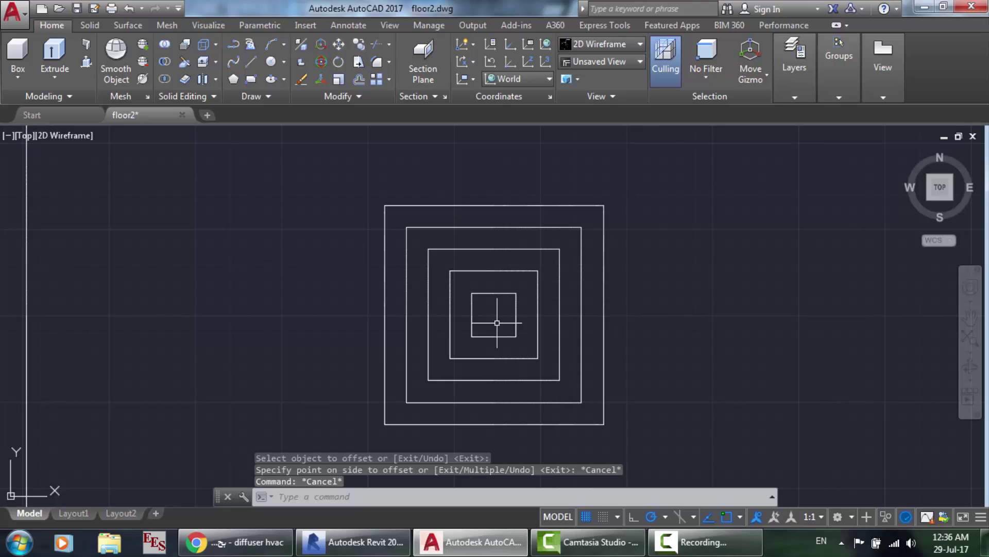
# Draw a horizontal line along the inner face of the corner room's upper wall, from corner to corner.
pyautogui.scroll(-8, 497, 322)
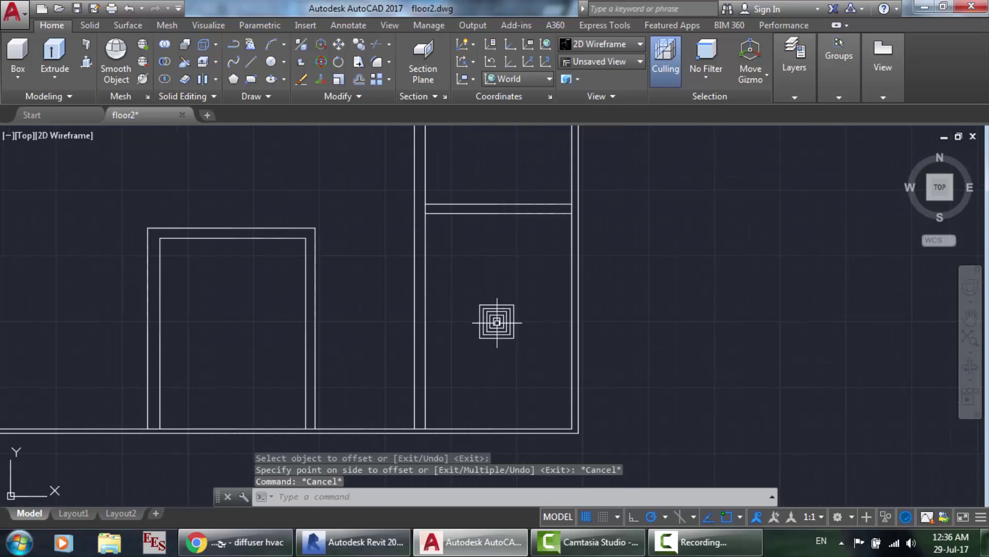
pyautogui.scroll(-1, 453, 340)
pyautogui.scroll(1, 388, 335)
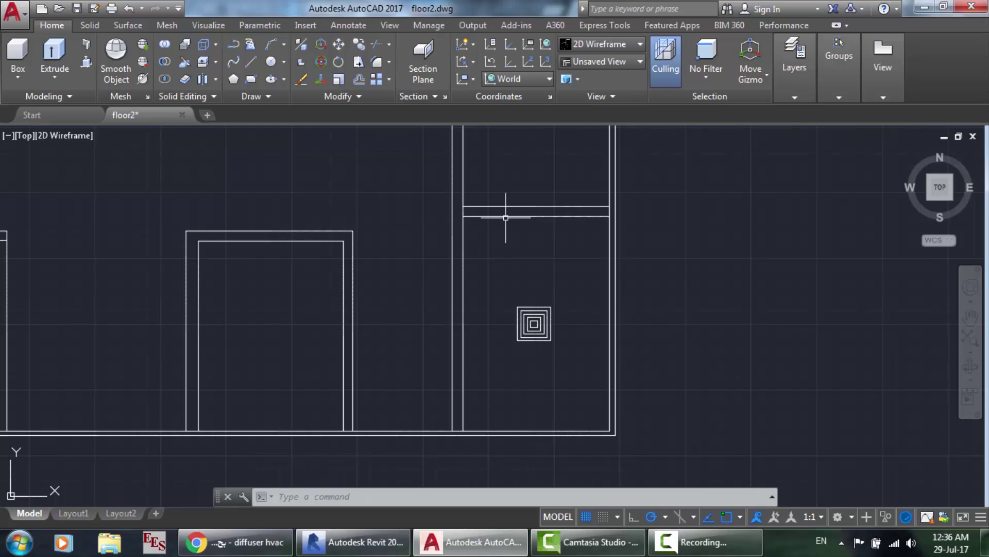
pyautogui.write('l')
pyautogui.press('Return')
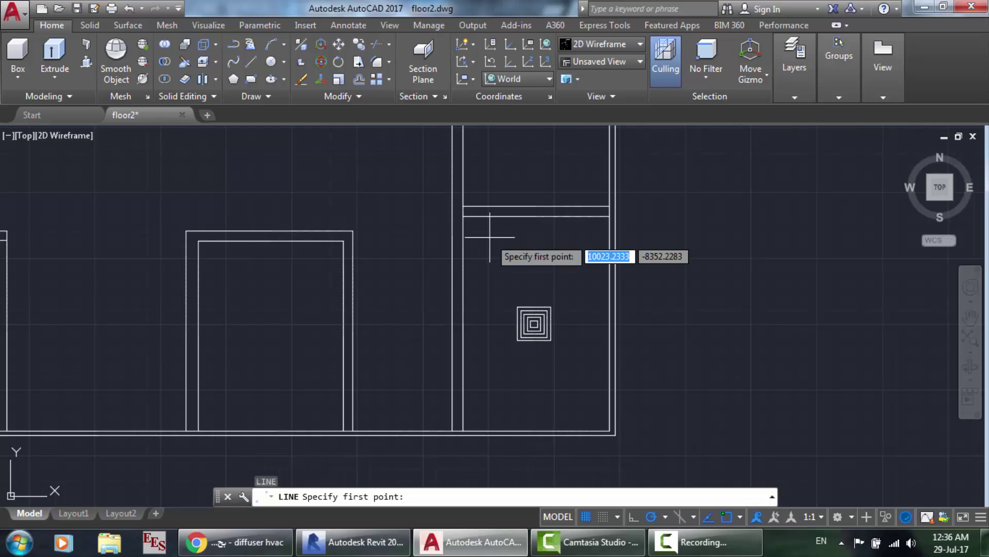
pyautogui.click(462, 216)
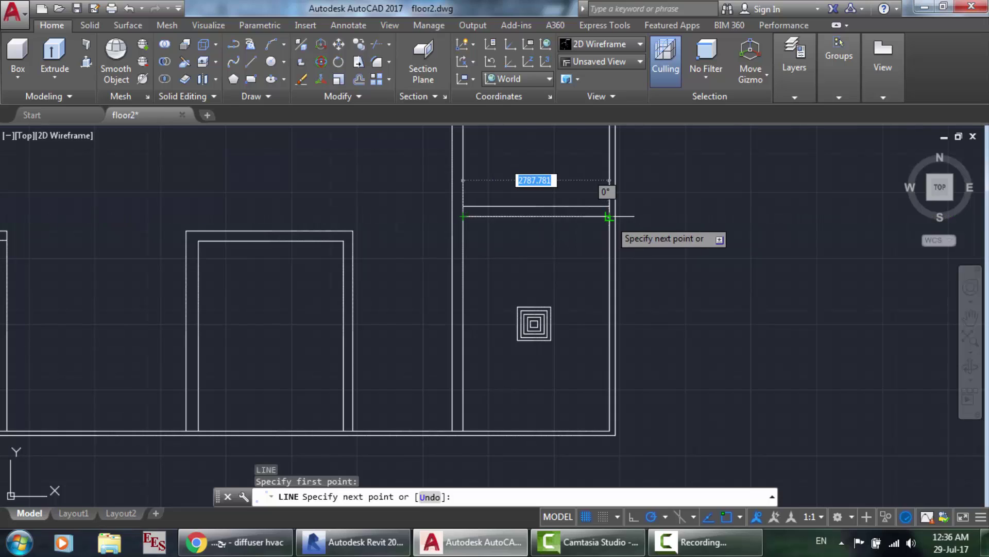
pyautogui.click(610, 216)
pyautogui.press('Return')
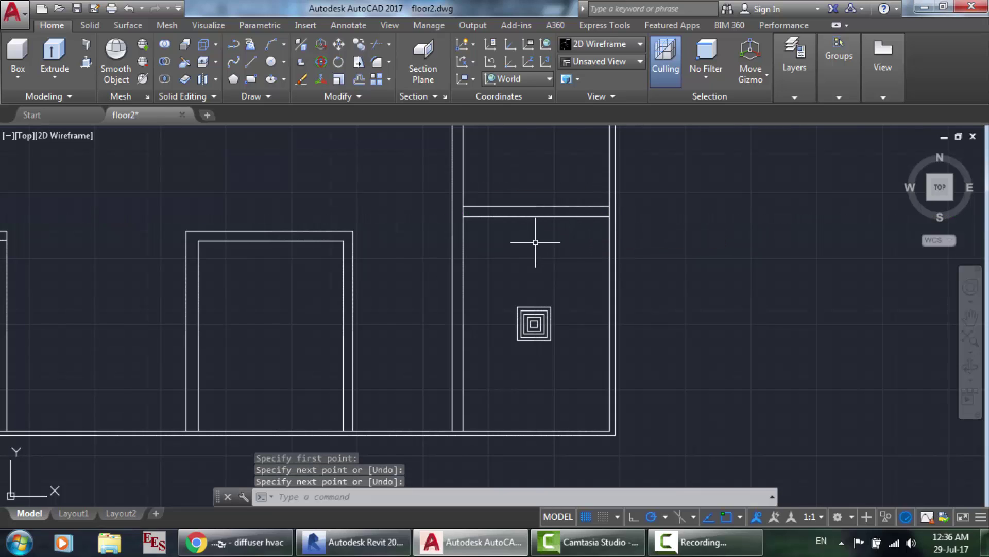
# Draw a vertical guide line from the midpoint of the corner room's upper wall line down past the diffuser.
pyautogui.write('l')
pyautogui.press('Return')
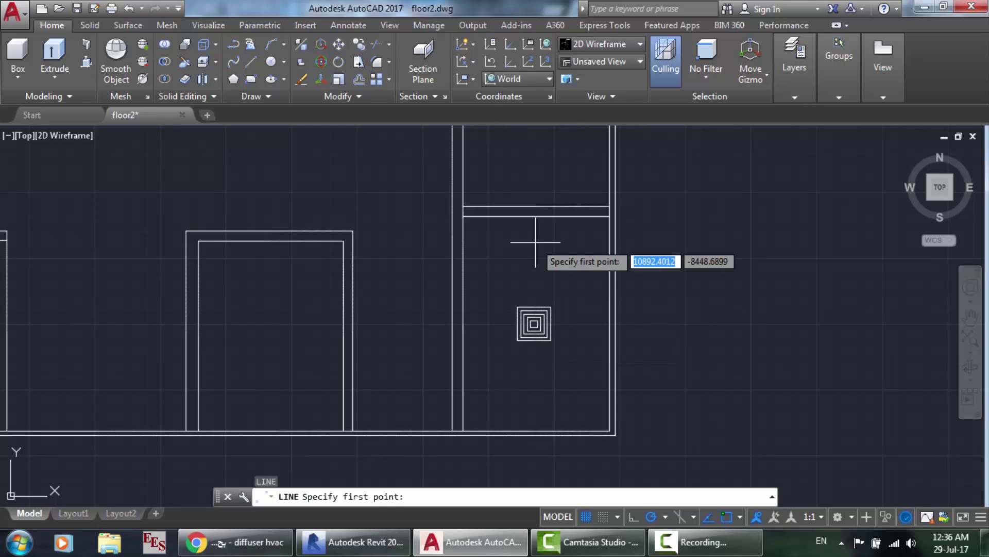
pyautogui.click(536, 217)
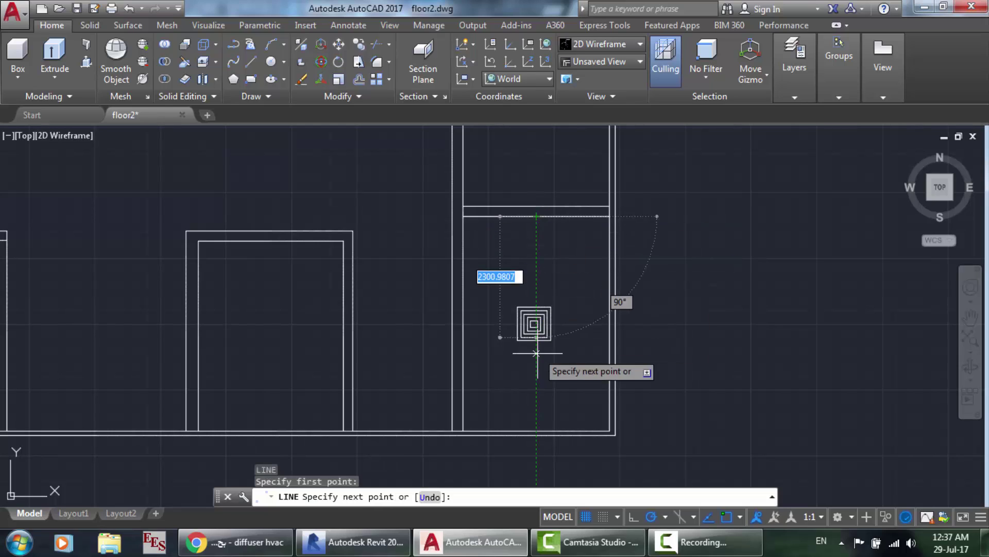
pyautogui.click(536, 394)
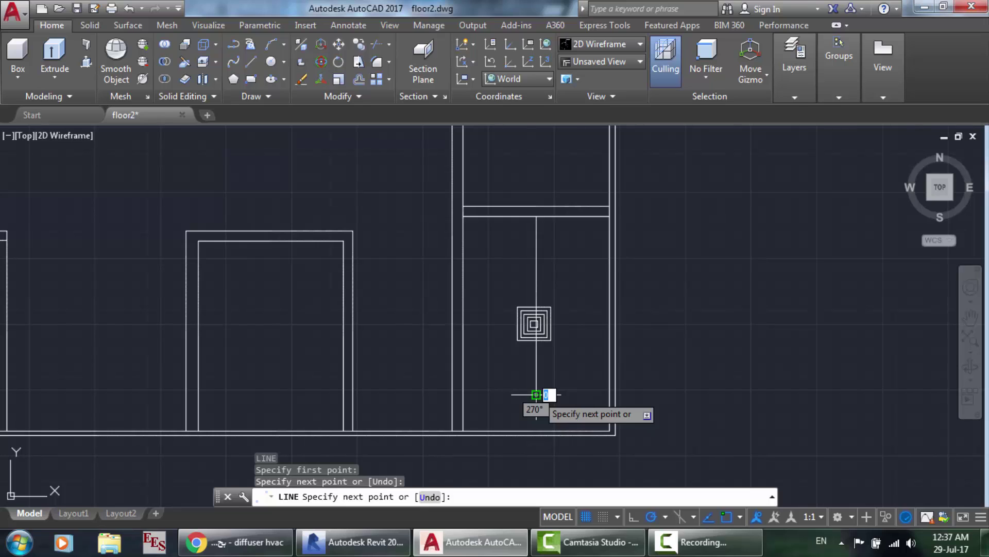
pyautogui.press('Return')
# Move all five nested squares by their centre about 38 horizontally onto the vertical guide line.
pyautogui.scroll(2, 538, 284)
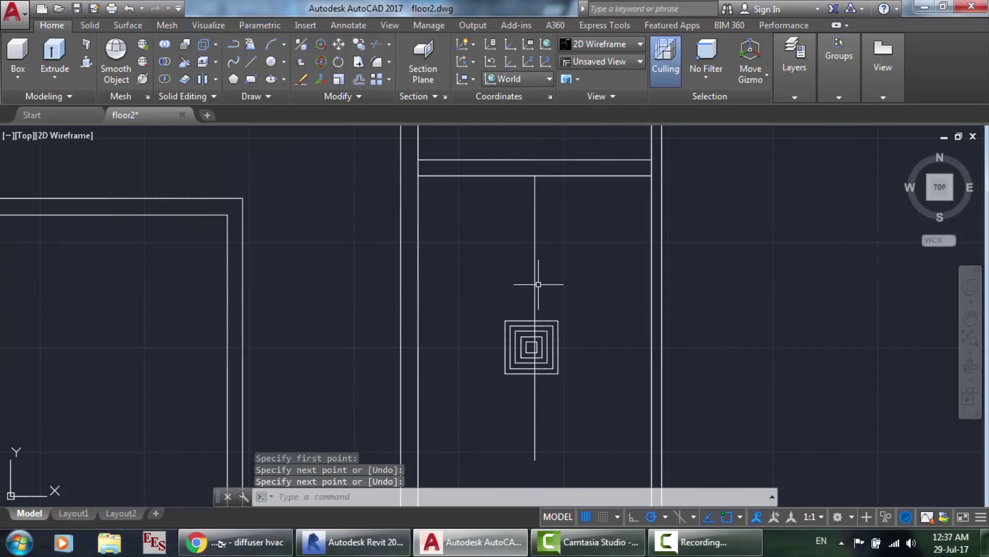
pyautogui.scroll(-2, 538, 284)
pyautogui.scroll(4, 530, 286)
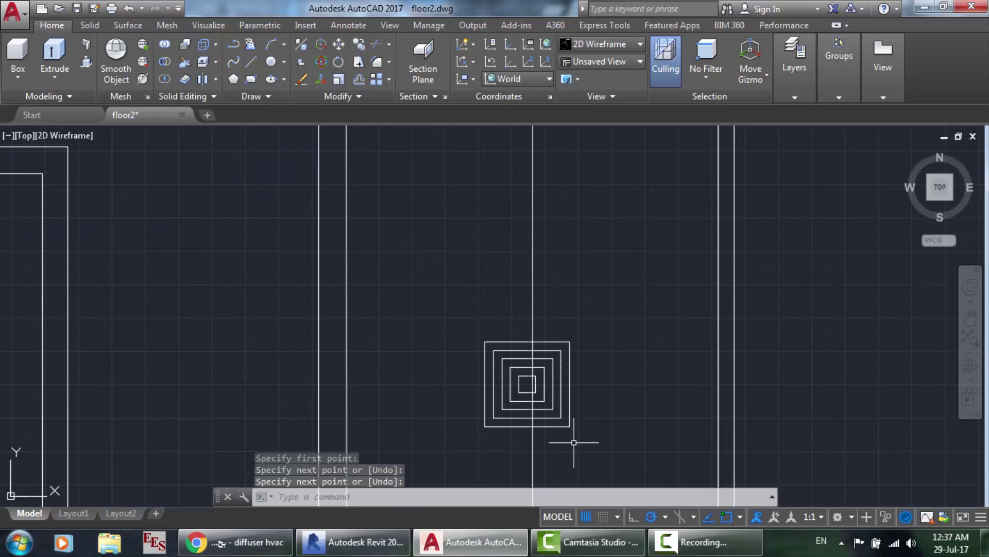
pyautogui.moveTo(569, 456); pyautogui.dragTo(544, 330)
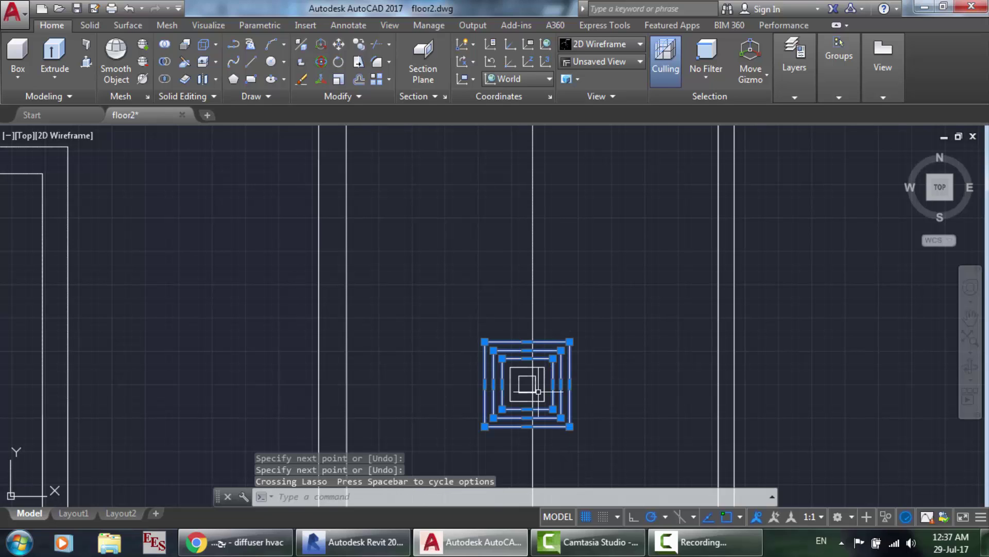
pyautogui.scroll(5, 538, 392)
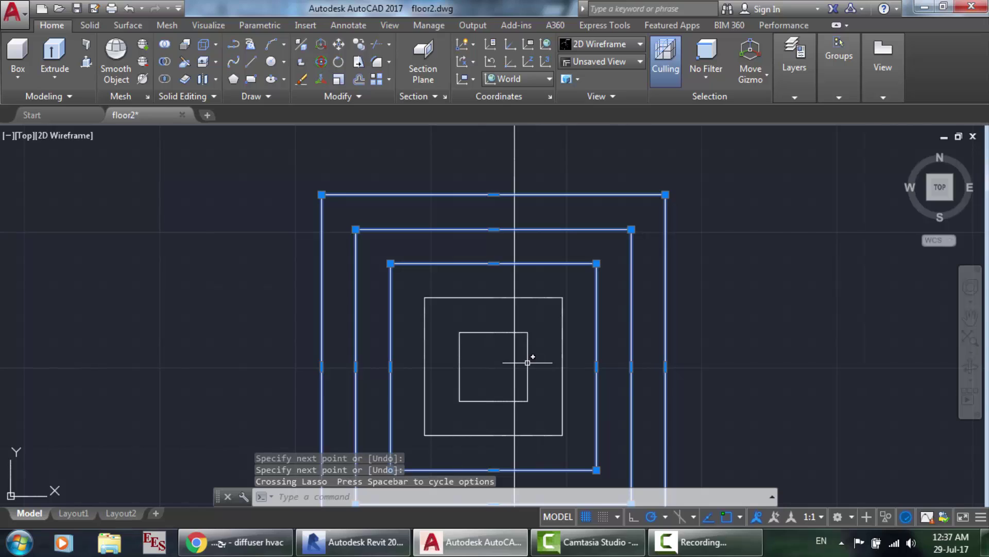
pyautogui.click(528, 362)
pyautogui.click(565, 397)
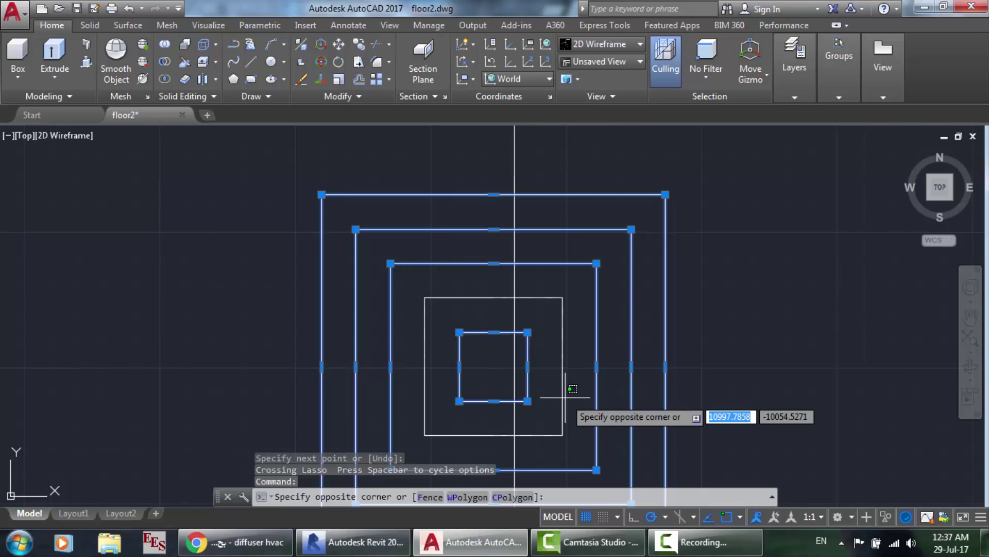
pyautogui.click(552, 393)
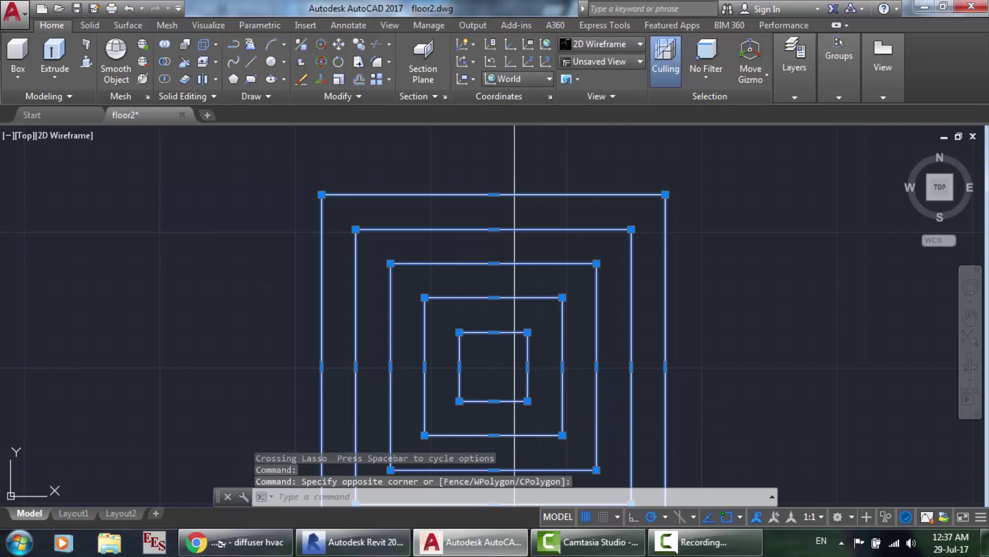
pyautogui.write('m')
pyautogui.press('Return')
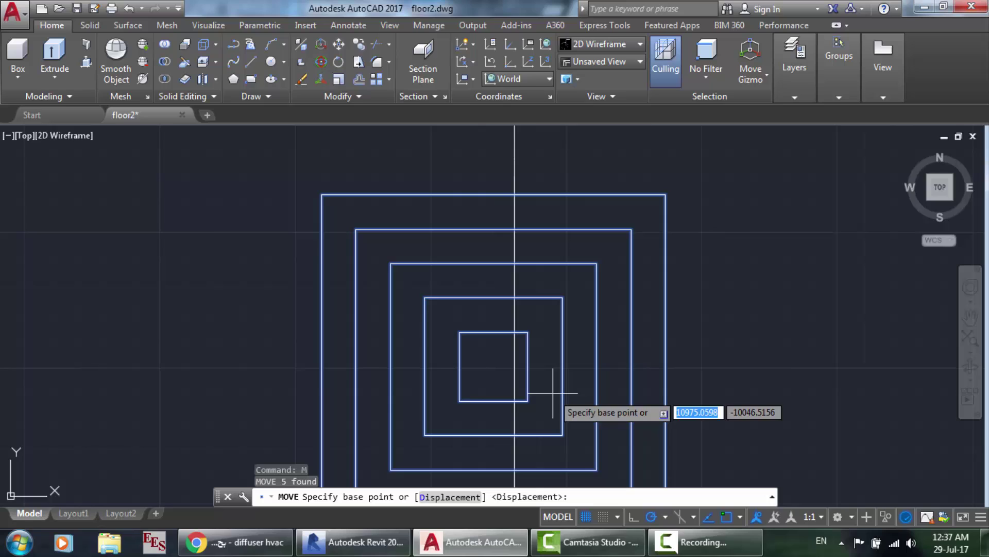
pyautogui.click(493, 367)
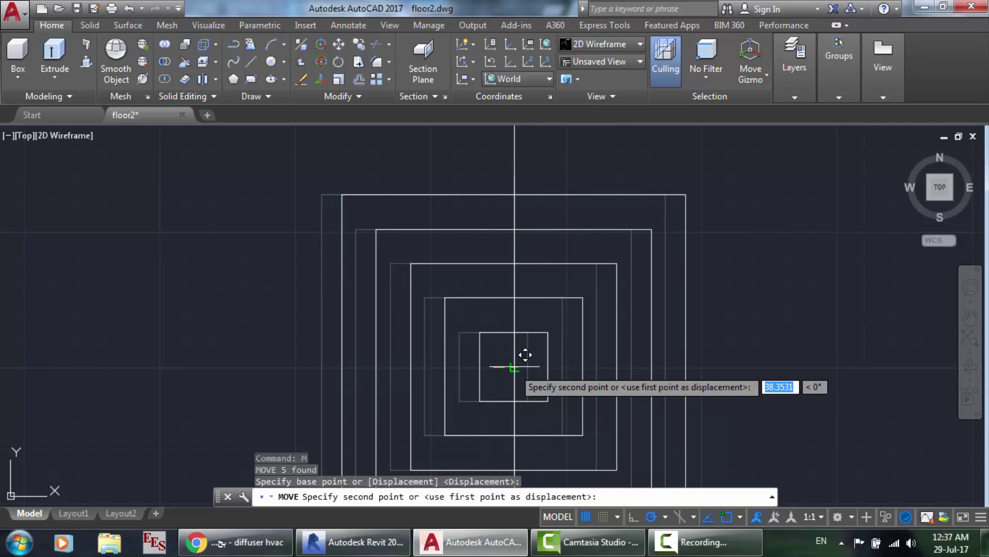
pyautogui.click(514, 367)
pyautogui.press('Escape')
# Erase the vertical guide line through the diffuser.
pyautogui.scroll(-10, 513, 368)
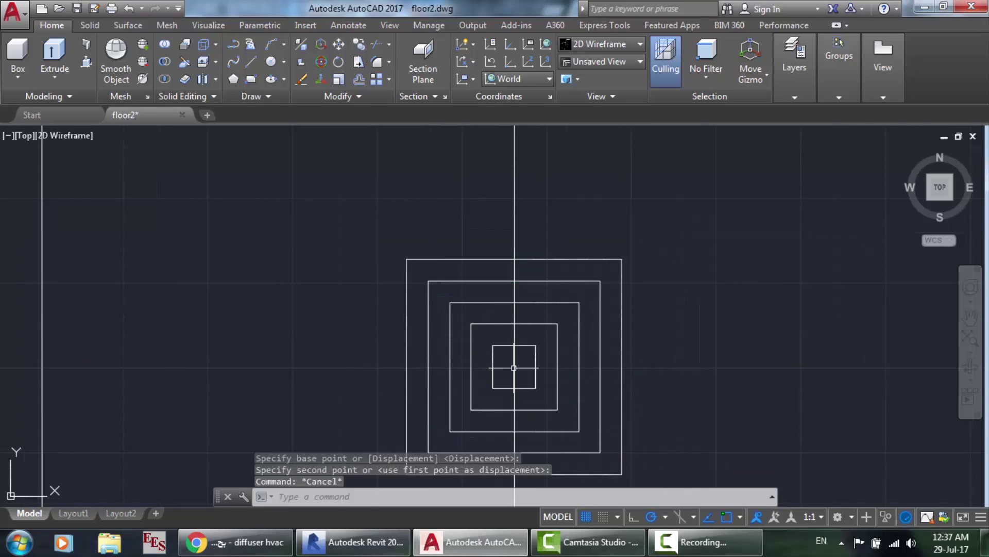
pyautogui.scroll(-2, 514, 368)
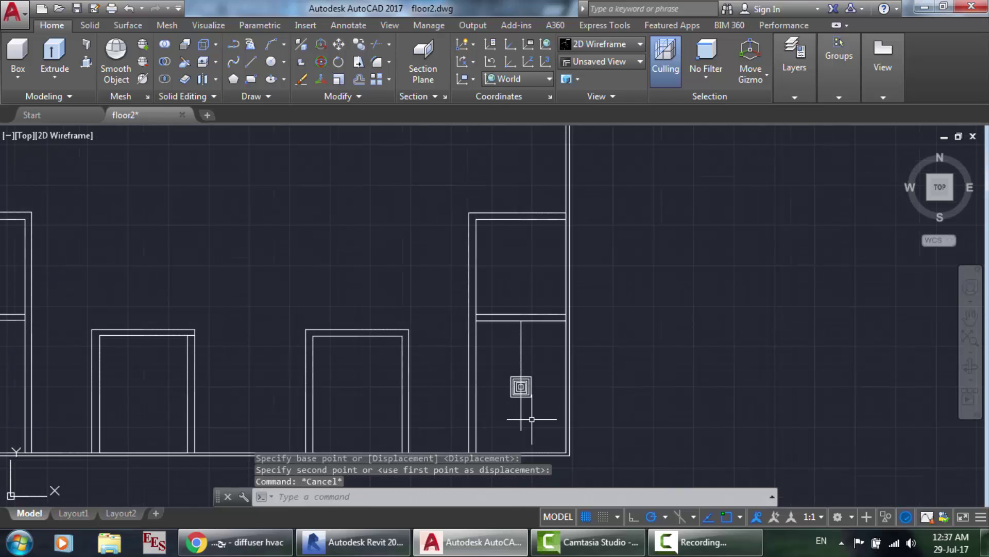
pyautogui.click(522, 416)
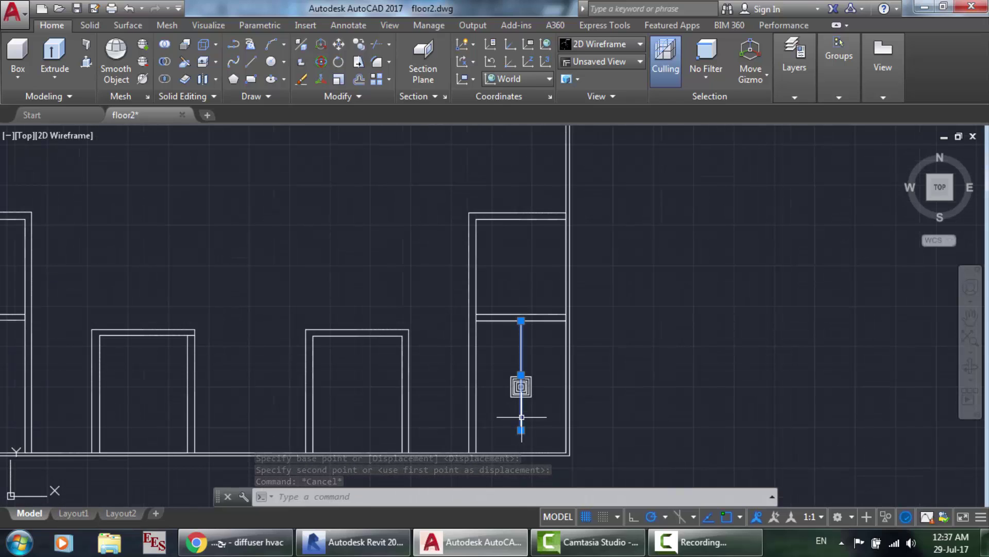
pyautogui.press('Delete')
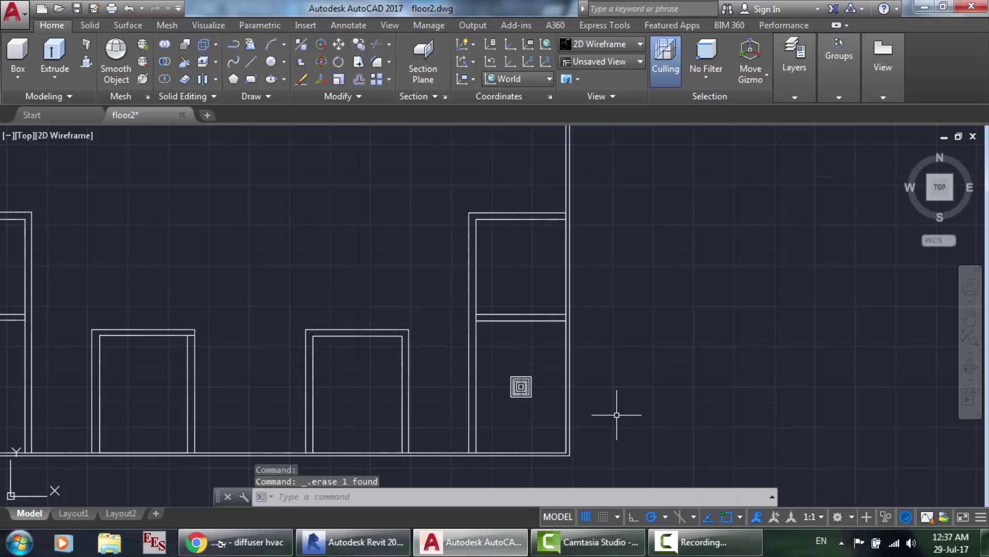
# Draw a vertical line along the inner face of the corner room's outer wall, from its upper corner to its lower corner.
pyautogui.scroll(2, 547, 459)
pyautogui.write('l')
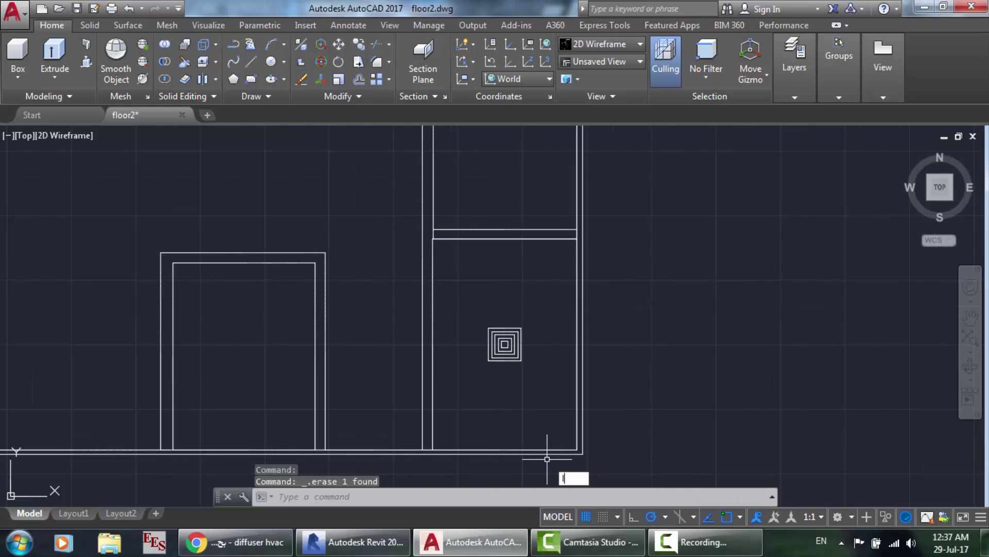
pyautogui.press('Return')
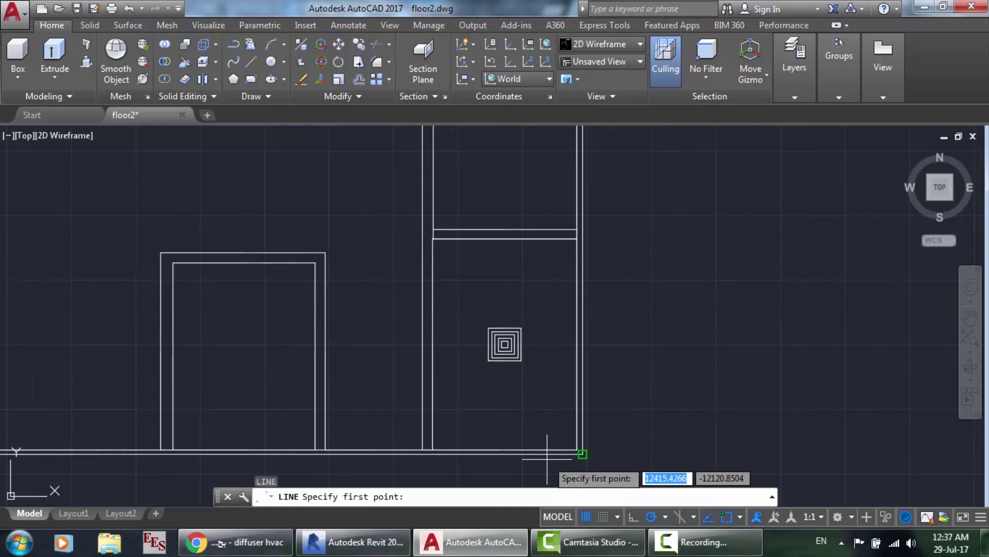
pyautogui.click(577, 239)
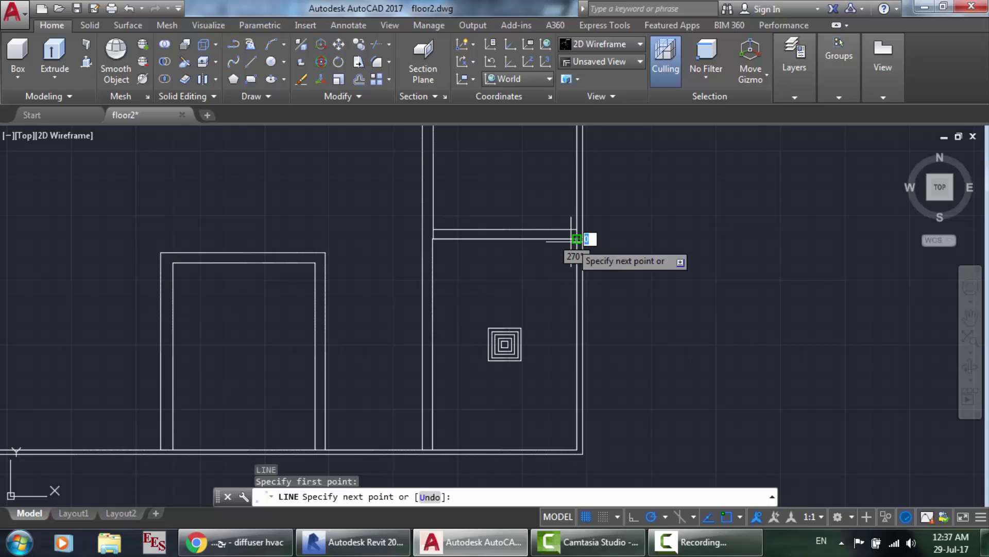
pyautogui.click(577, 450)
pyautogui.press('Return')
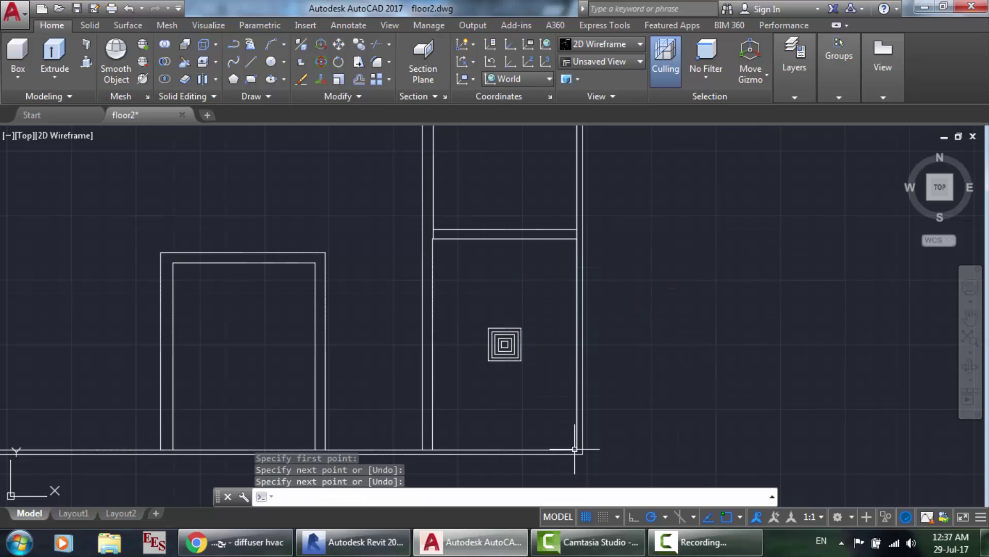
# Draw a horizontal guide line from the midpoint of the corner room's outer wall line across and past the diffuser.
pyautogui.press('Return')
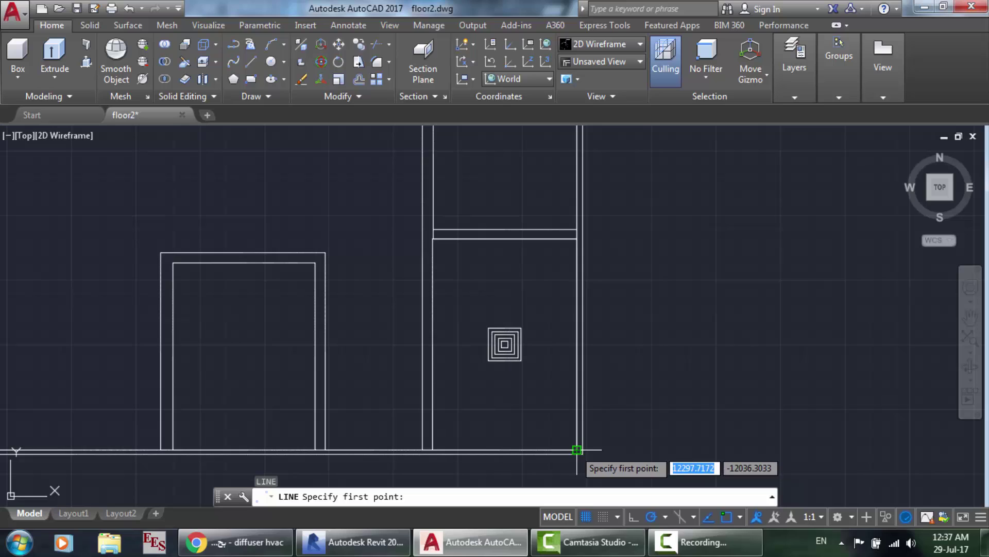
pyautogui.click(577, 344)
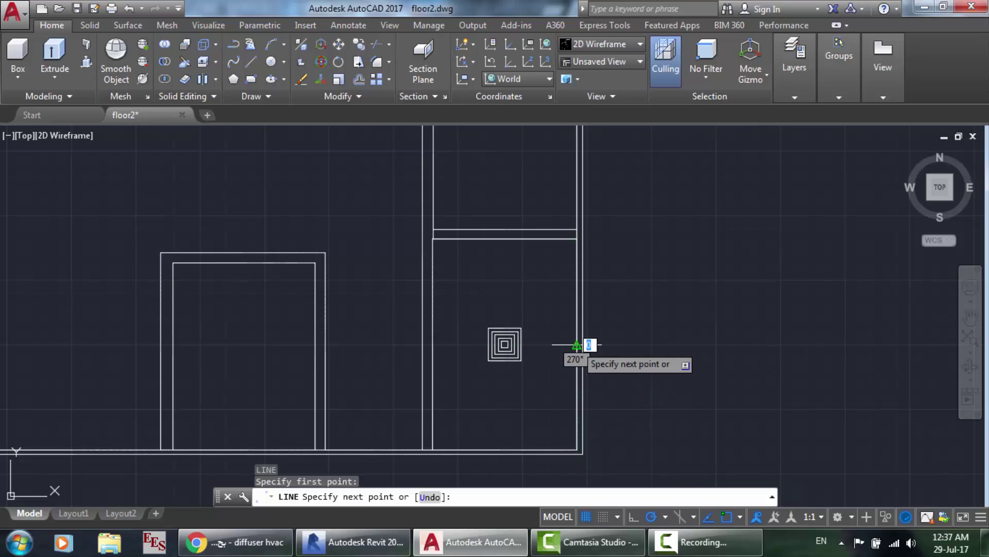
pyautogui.click(453, 344)
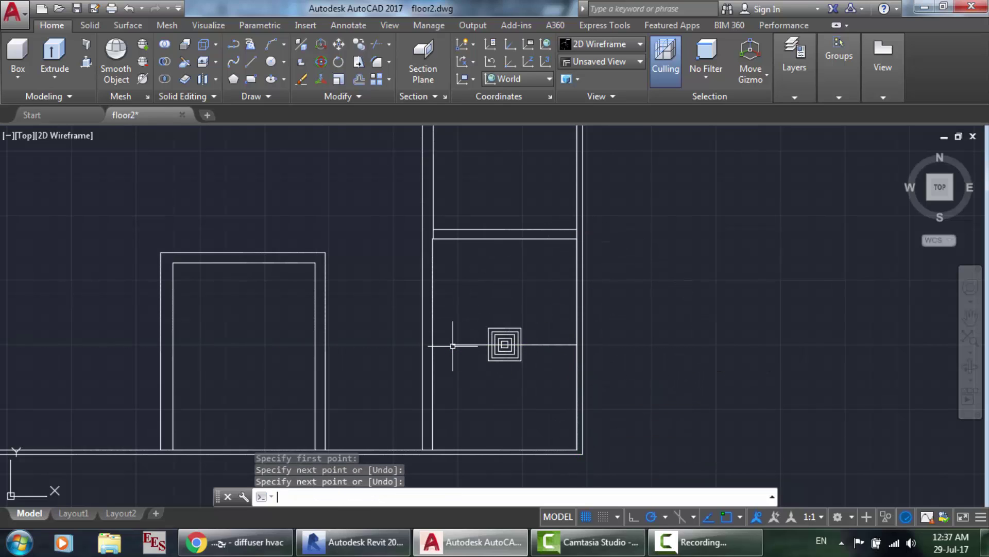
pyautogui.press('Return')
pyautogui.scroll(8, 508, 346)
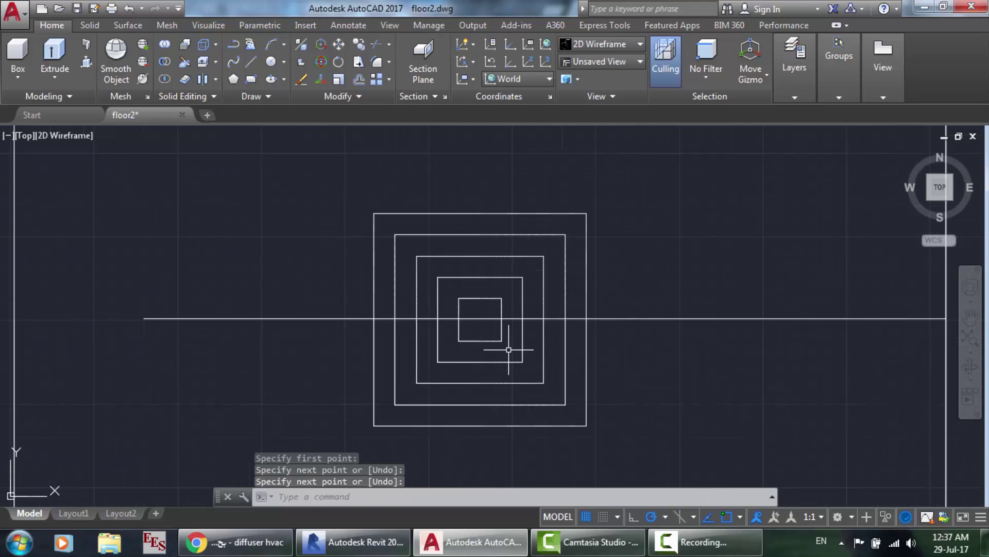
pyautogui.scroll(2, 472, 314)
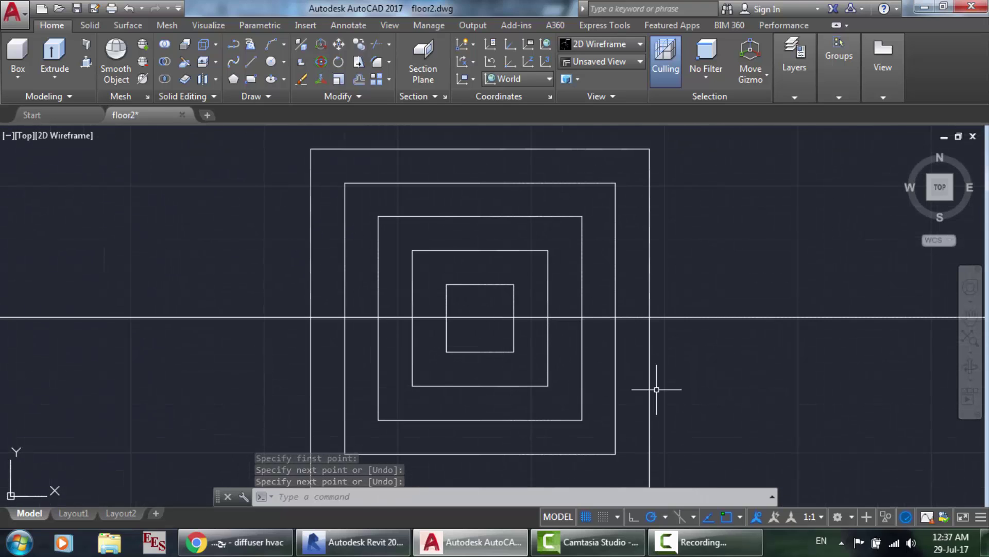
pyautogui.moveTo(697, 409)
pyautogui.mouseDown()
pyautogui.moveTo(519, 342)
pyautogui.moveTo(496, 344)
pyautogui.mouseUp()
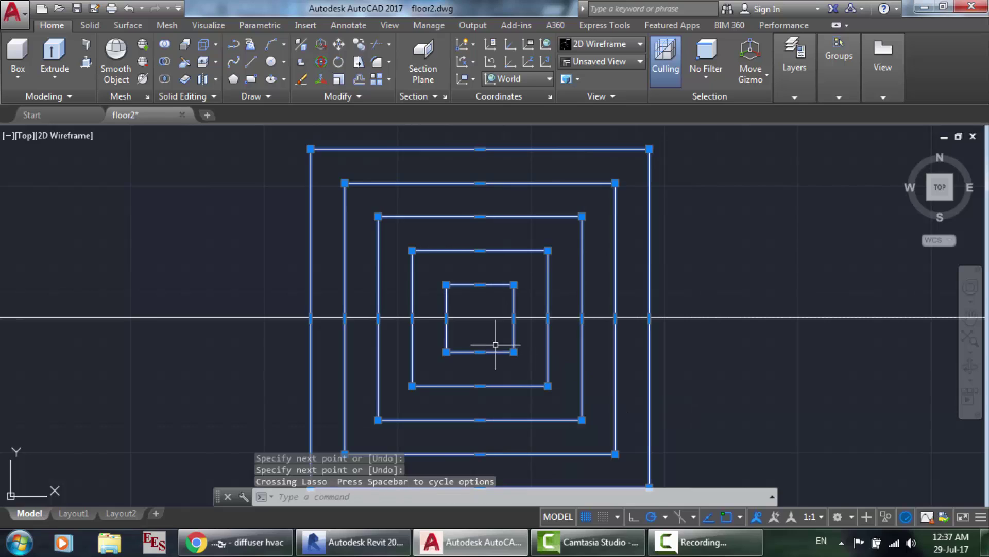
pyautogui.write('m')
pyautogui.press('Return')
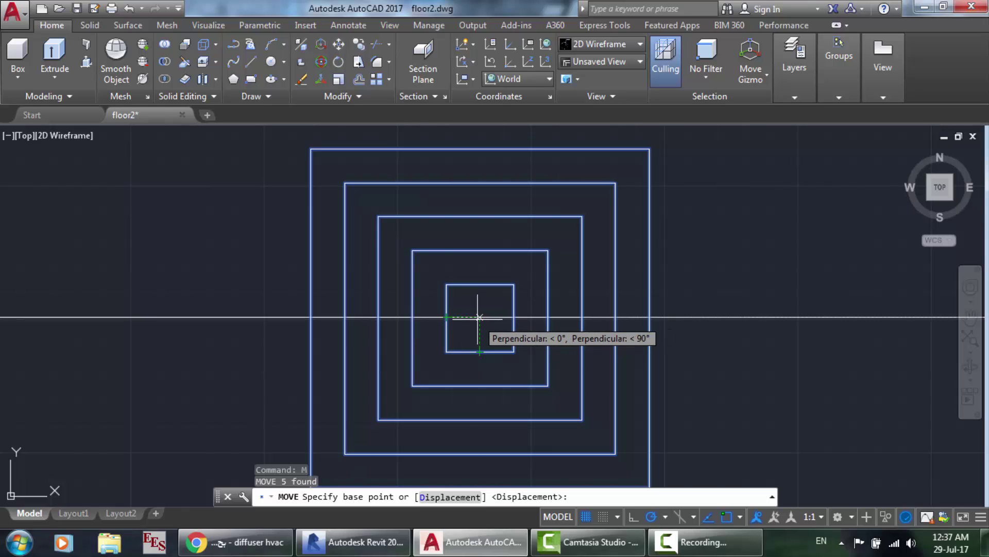
pyautogui.press('Escape')
# Undo the cancelled move, the zoom and the horizontal guide line through the diffuser.
pyautogui.hotkey('ctrl', 'z')
pyautogui.hotkey('ctrl', 'z')
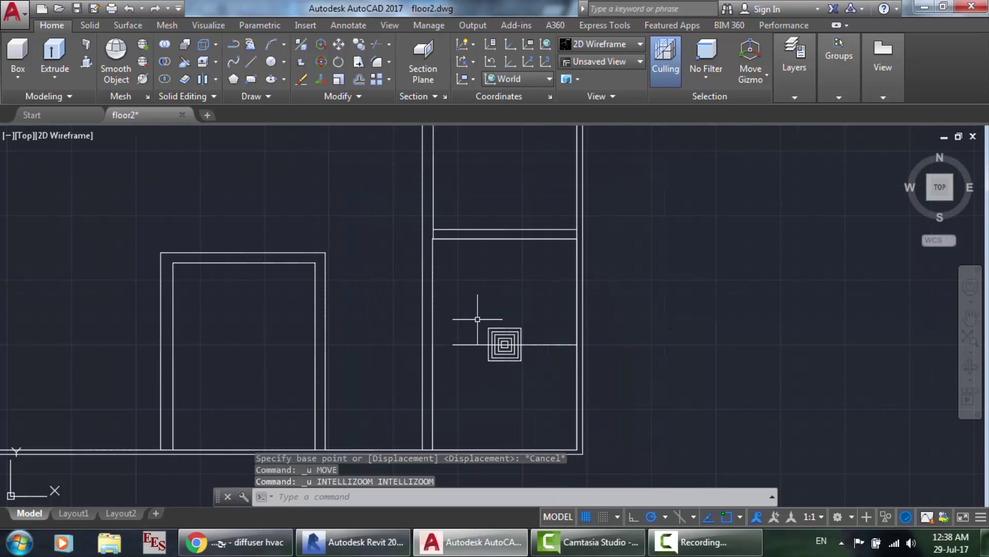
pyautogui.hotkey('ctrl', 'z')
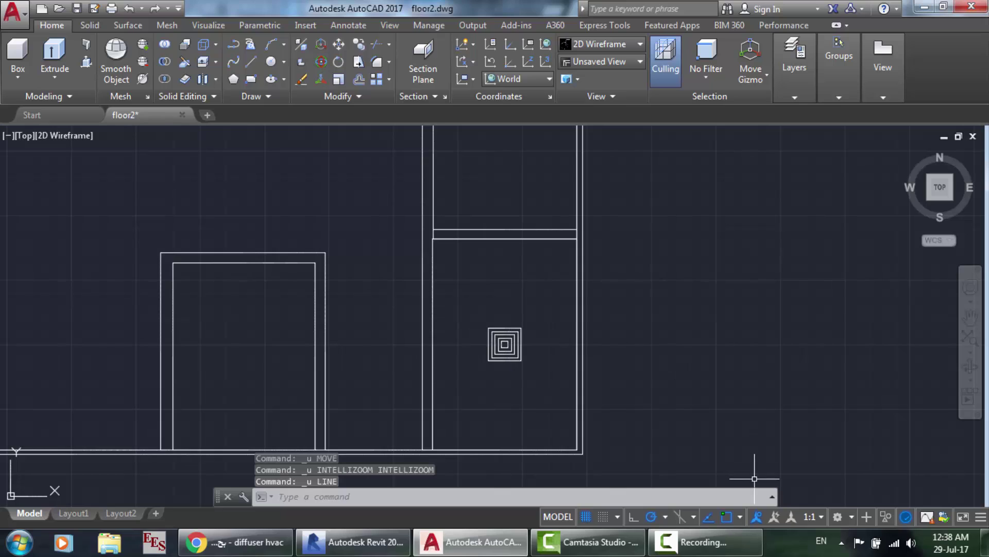
pyautogui.click(729, 554)
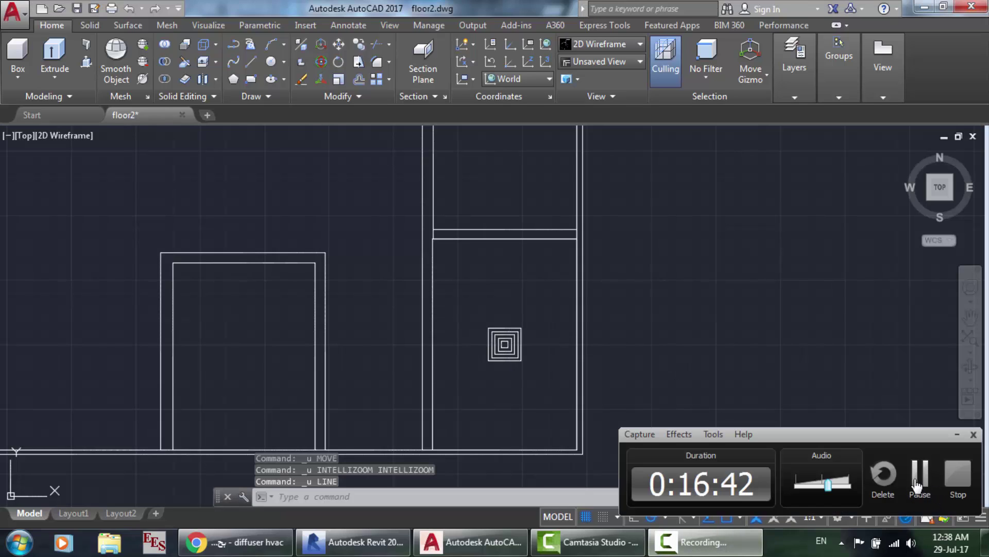
pyautogui.click(920, 471)
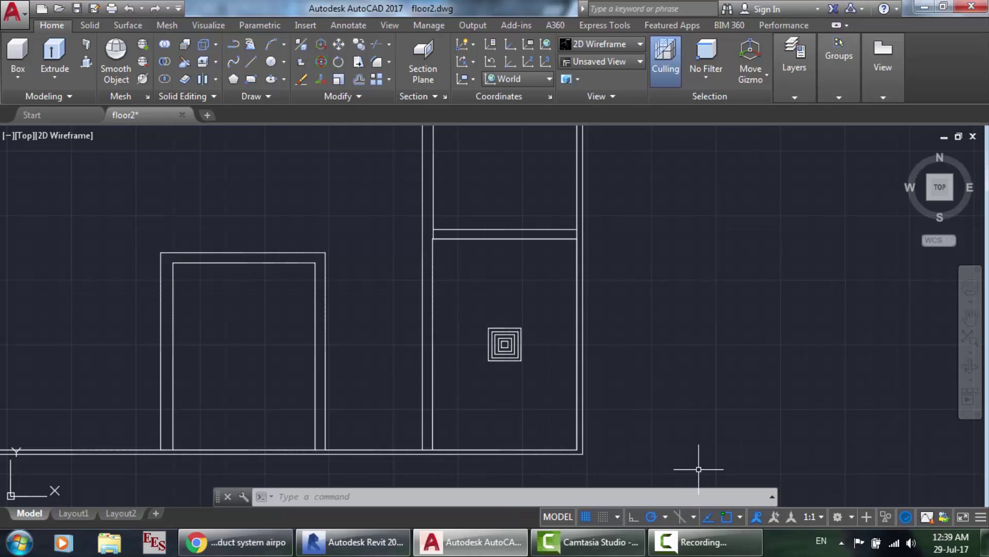
# Switch to Revit and select the diffuser tagged 30 to check its type size.
pyautogui.click(356, 542)
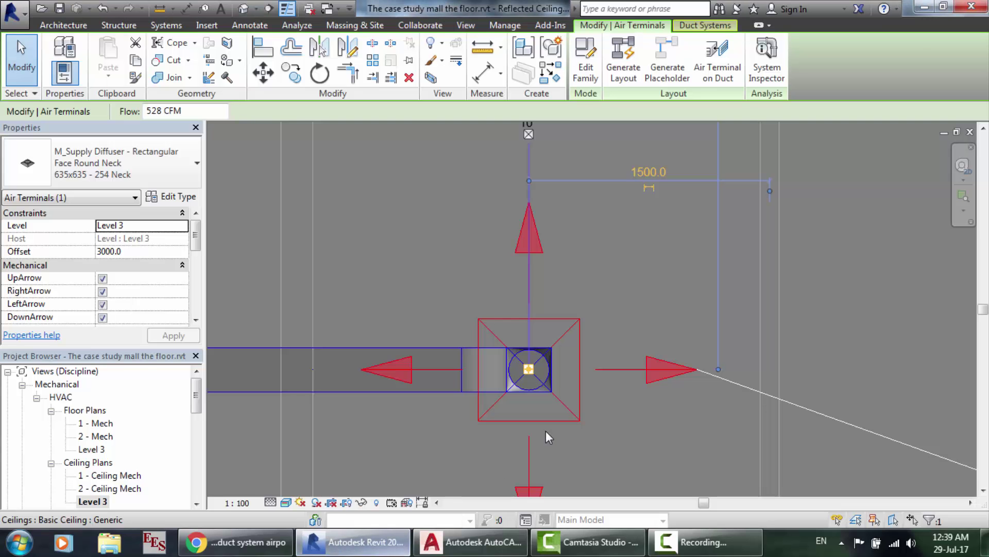
pyautogui.scroll(-5, 546, 431)
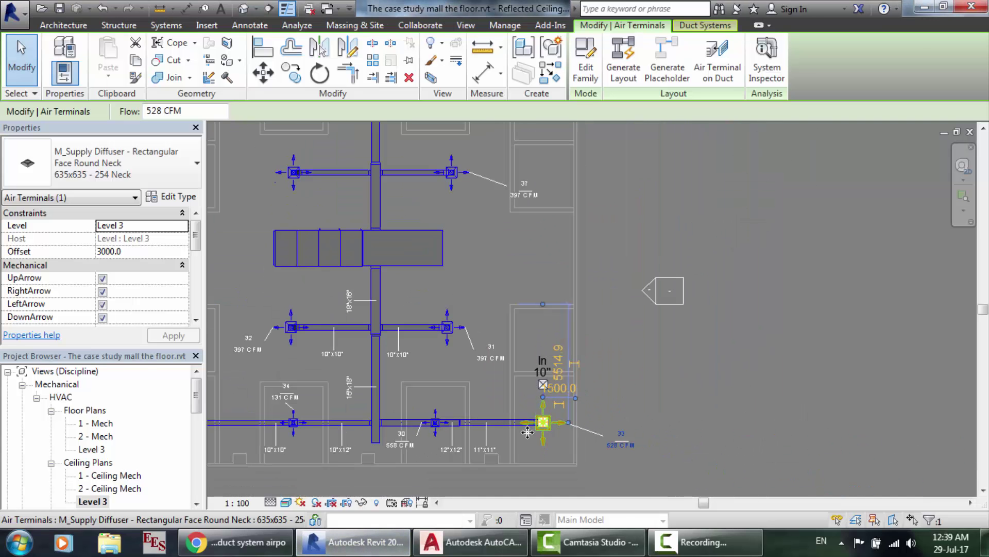
pyautogui.scroll(5, 411, 446)
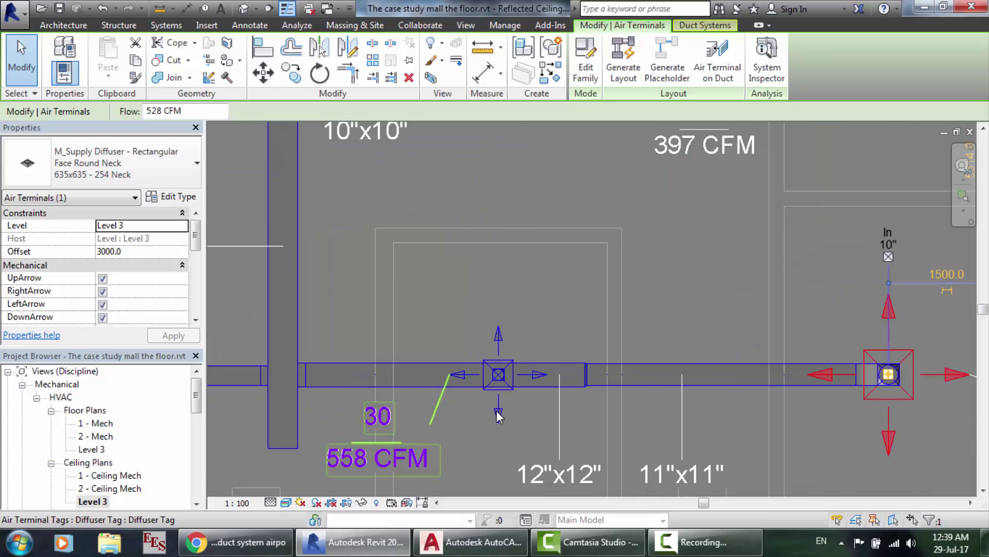
pyautogui.click(500, 391)
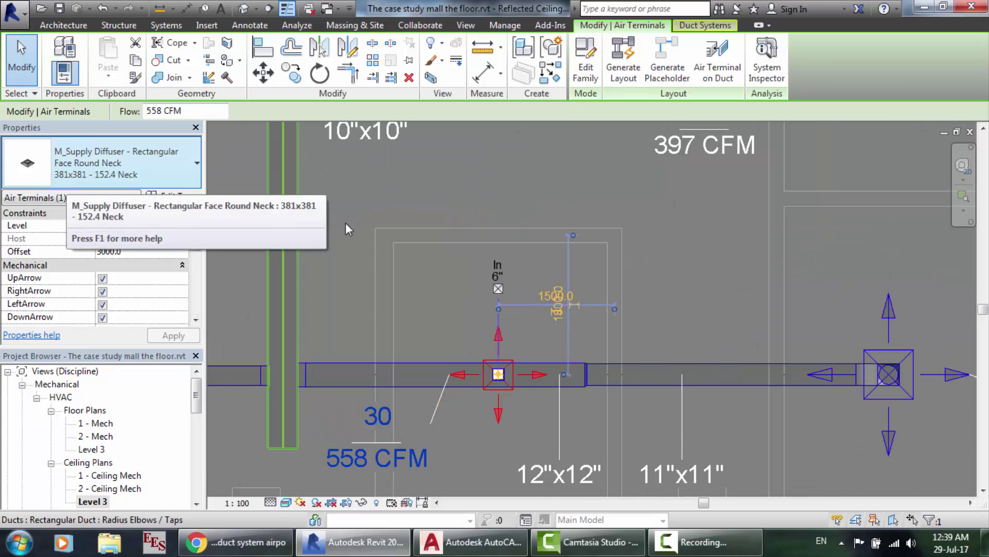
# Switch back to AutoCAD and draw a 381 x 381 rectangle by dimensions inside the room next to the corner room.
pyautogui.click(472, 541)
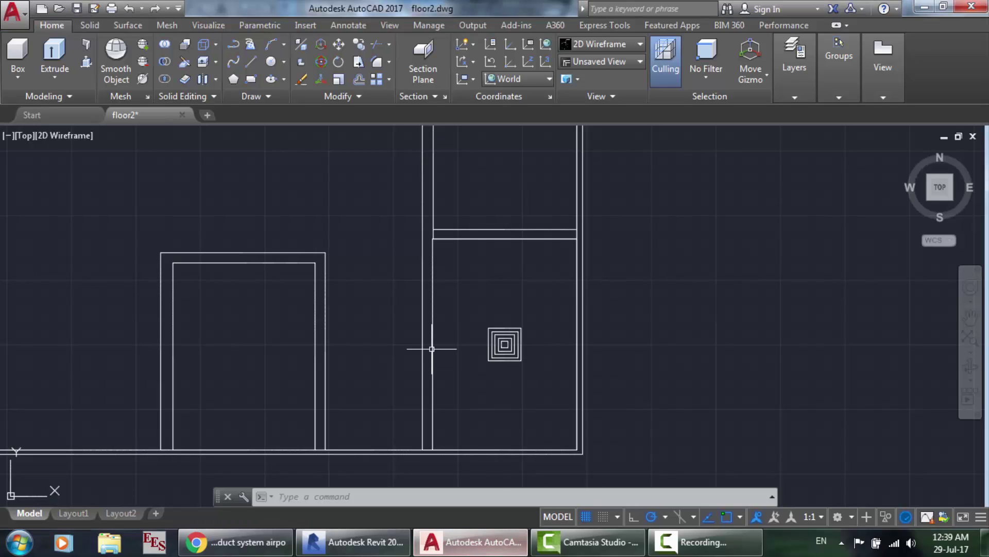
pyautogui.click(970, 317)
pyautogui.moveTo(375, 337); pyautogui.dragTo(680, 335)
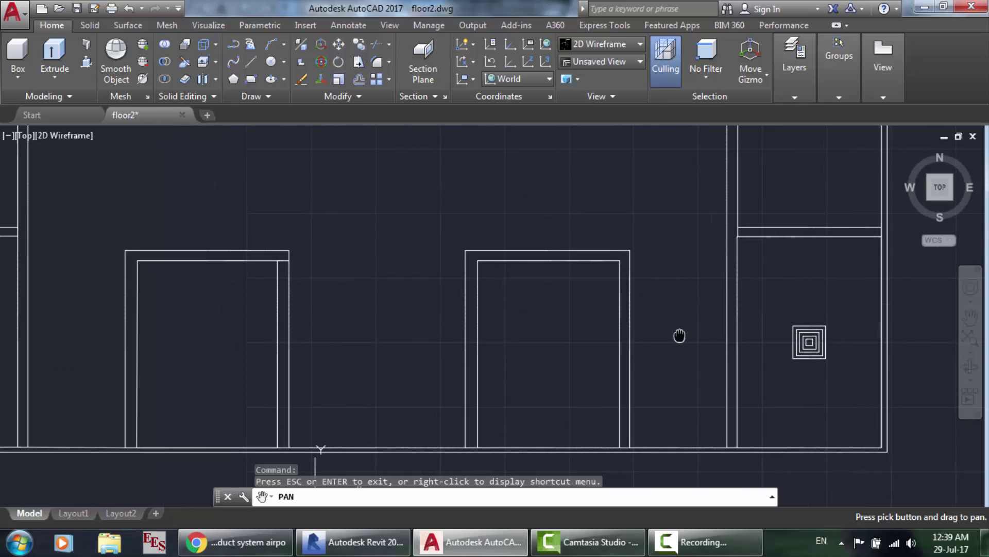
pyautogui.rightClick(680, 335)
pyautogui.click(737, 341)
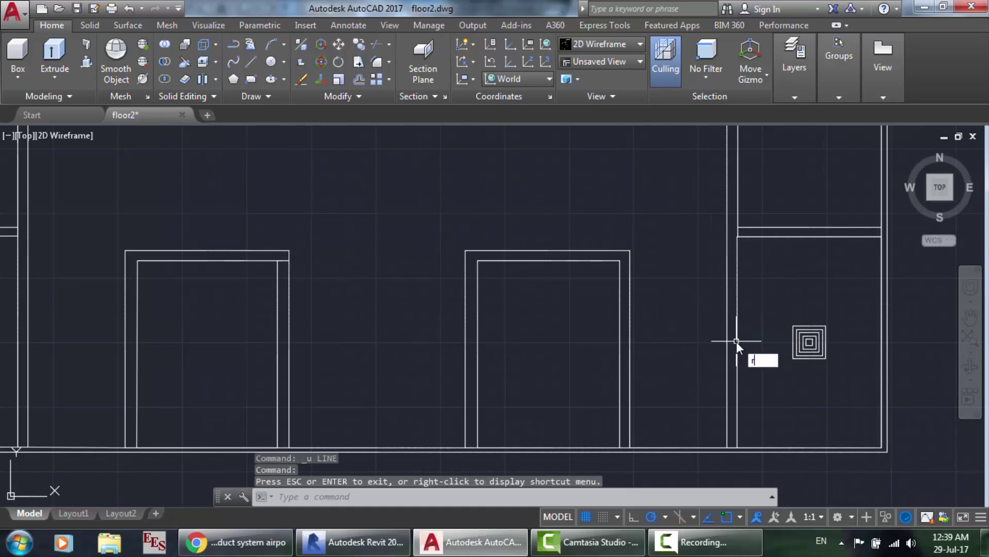
pyautogui.write('rec')
pyautogui.press('Return')
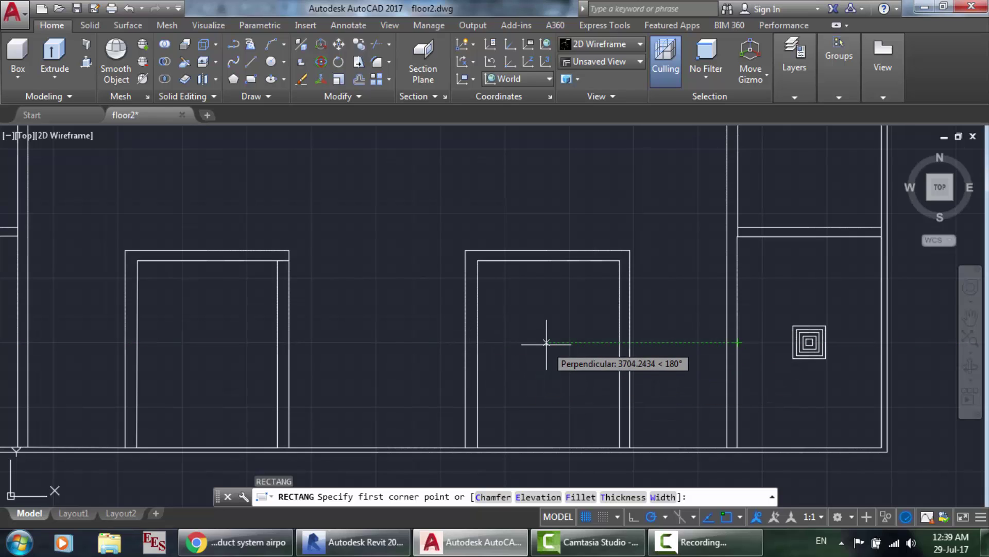
pyautogui.click(532, 379)
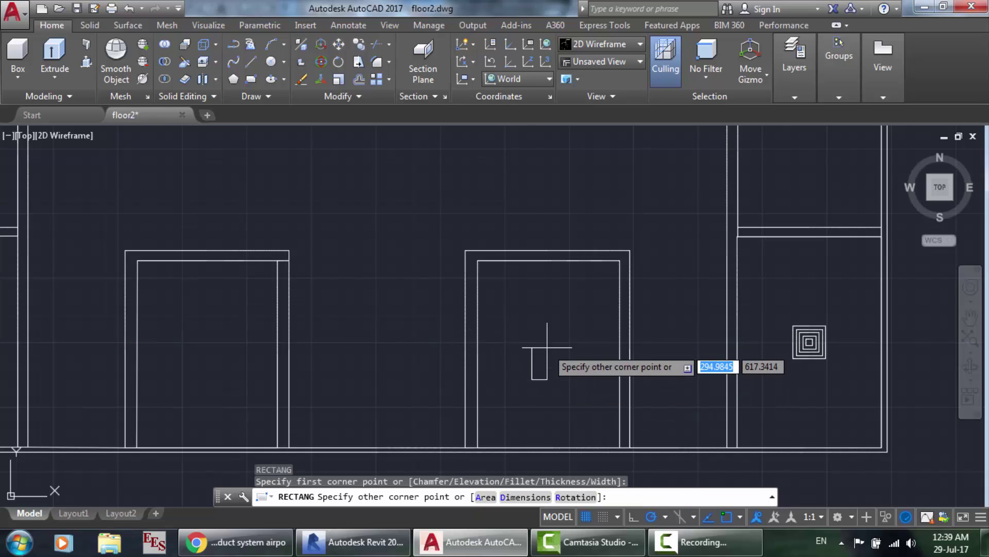
pyautogui.write('d')
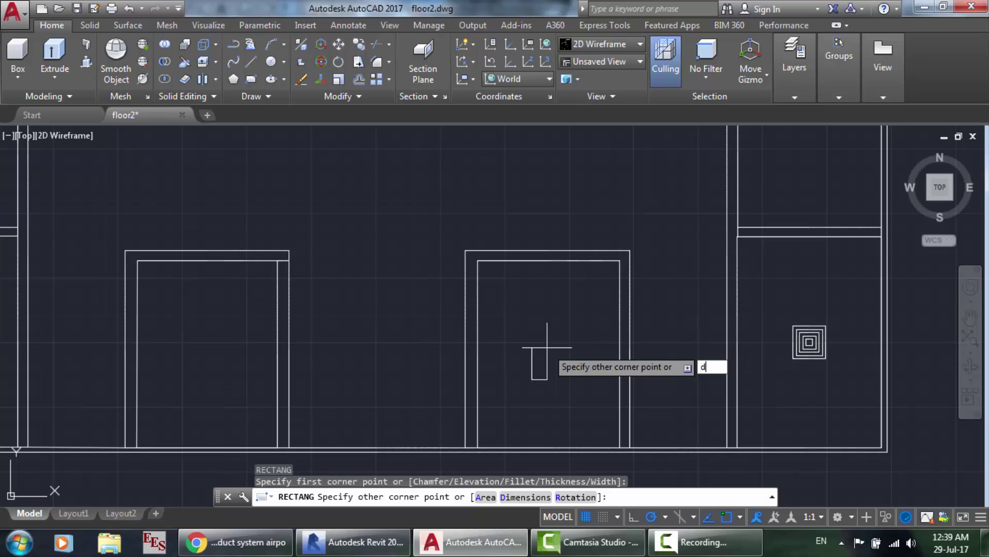
pyautogui.press('Return')
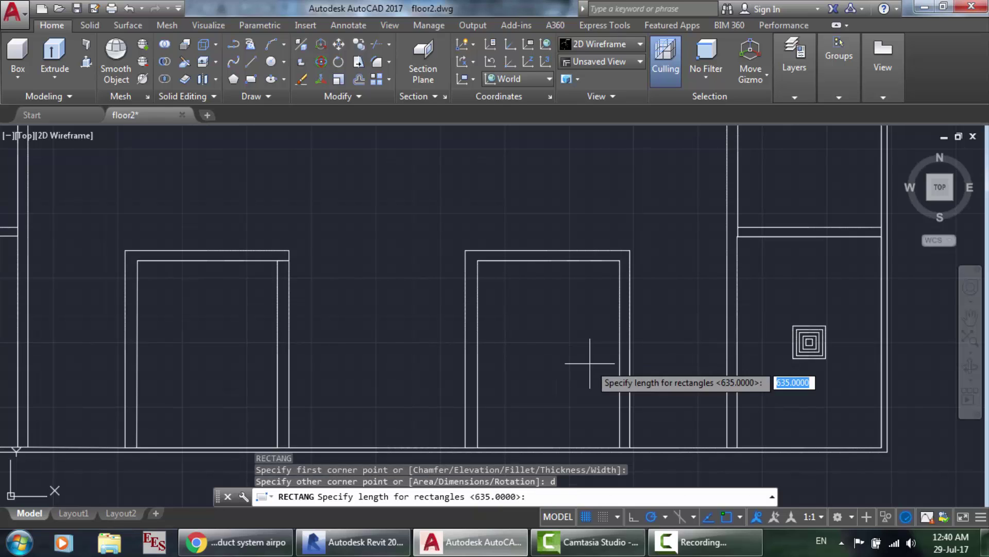
pyautogui.moveTo(397, 546)
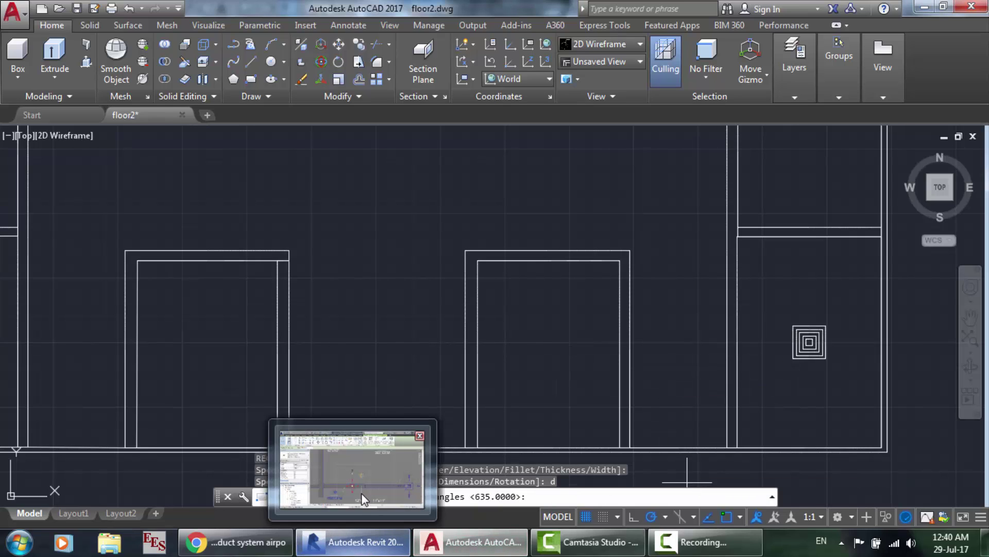
pyautogui.moveTo(362, 494)
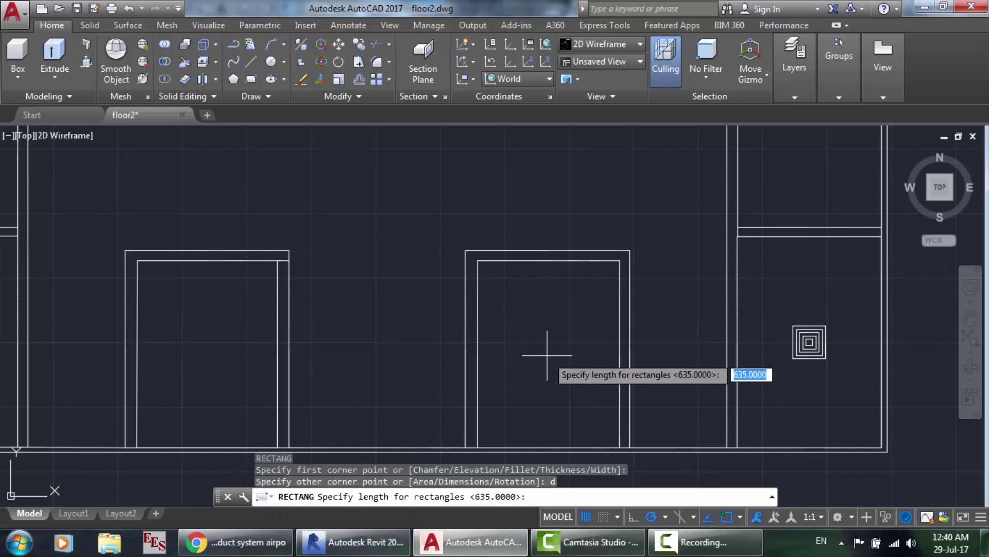
pyautogui.write('381')
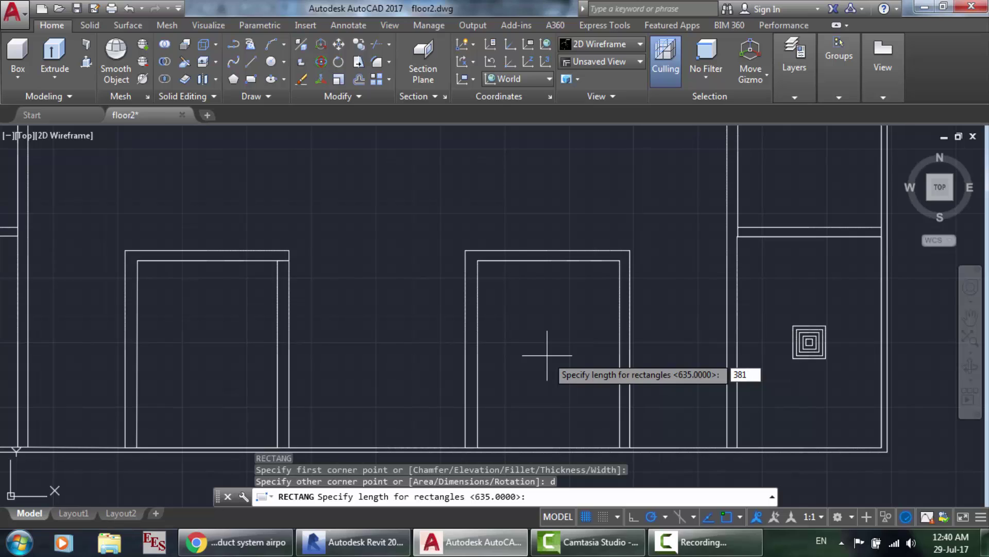
pyautogui.press('Return')
pyautogui.write('381')
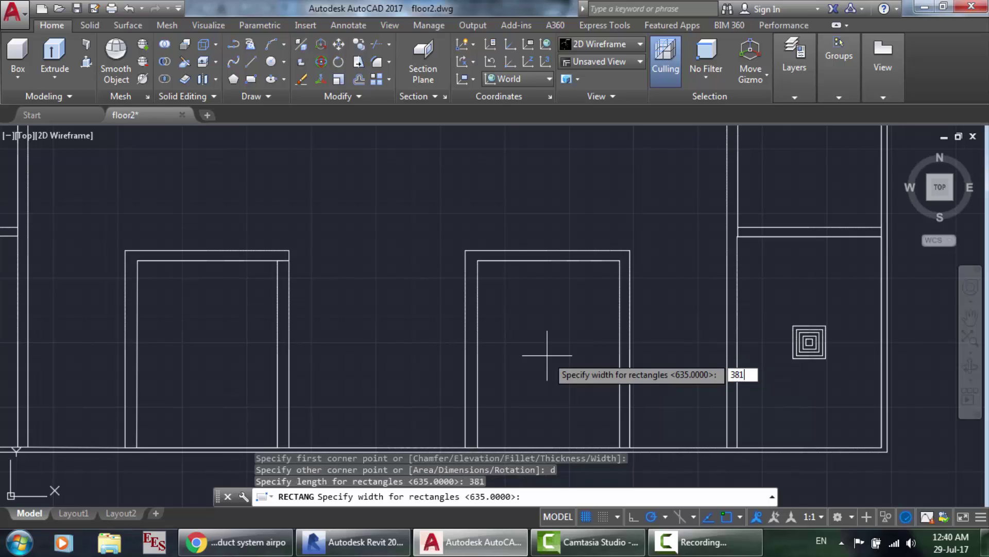
pyautogui.press('Return')
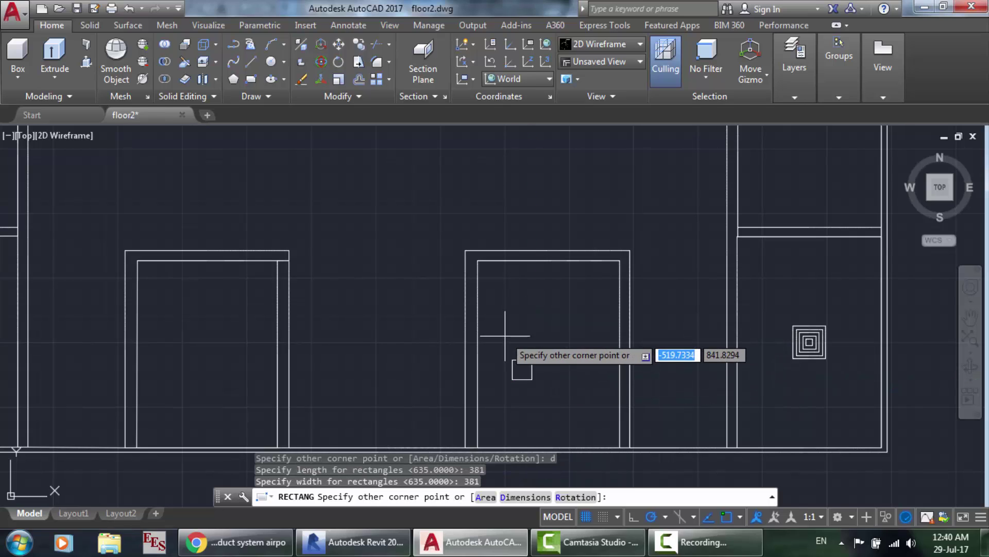
pyautogui.click(560, 358)
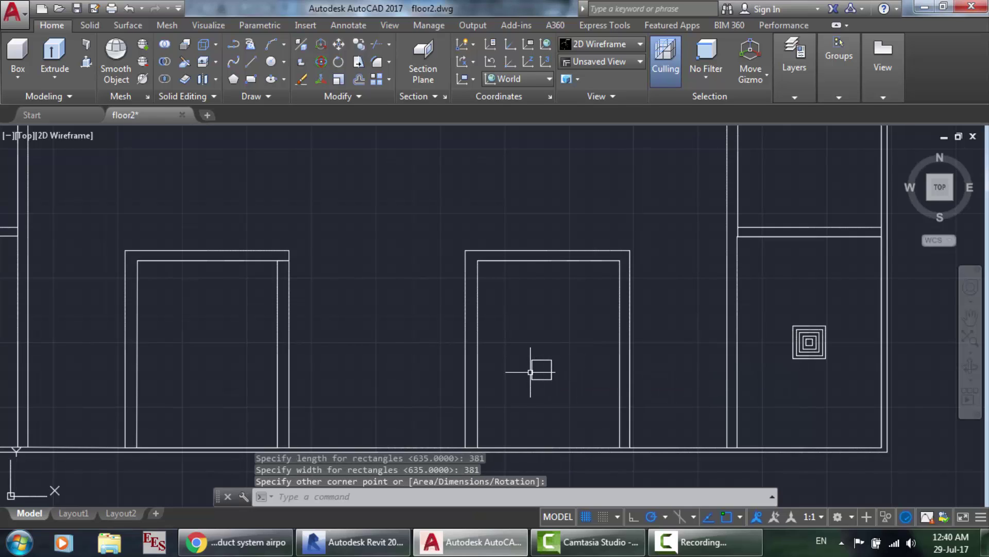
# Offset the 381 x 381 square inward by 38.1.
pyautogui.scroll(-3, 530, 371)
pyautogui.scroll(3, 531, 371)
pyautogui.scroll(2, 558, 395)
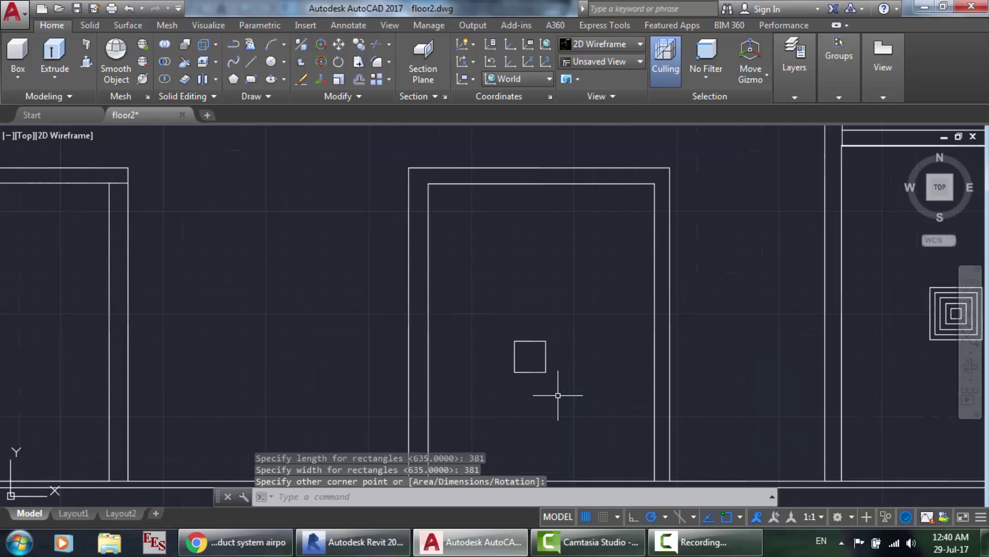
pyautogui.scroll(2, 558, 395)
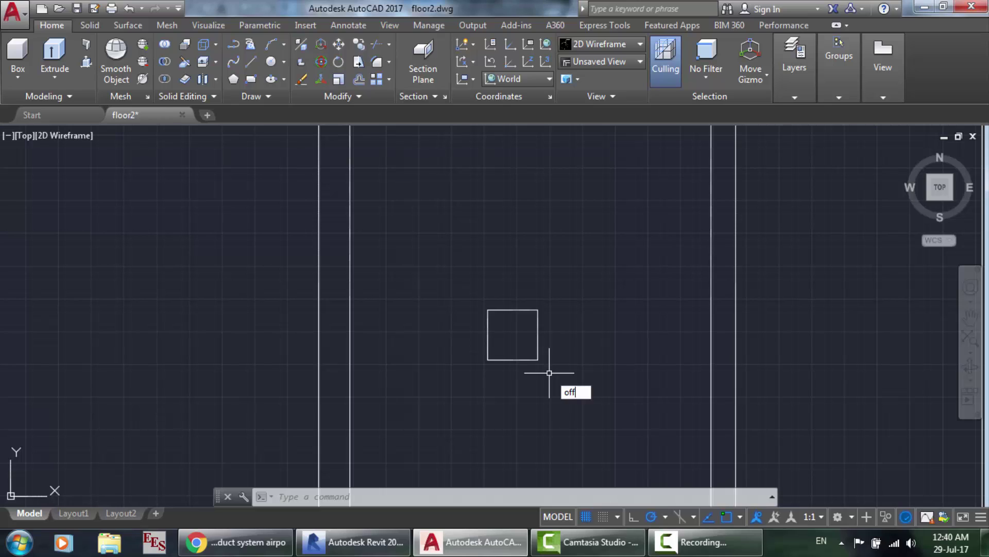
pyautogui.press('Return')
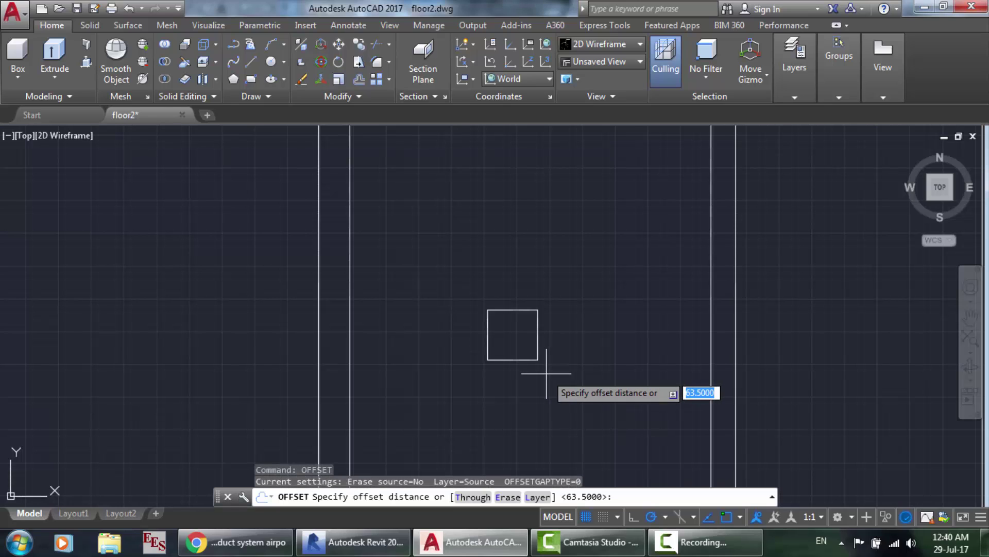
pyautogui.write('38.1')
pyautogui.press('Return')
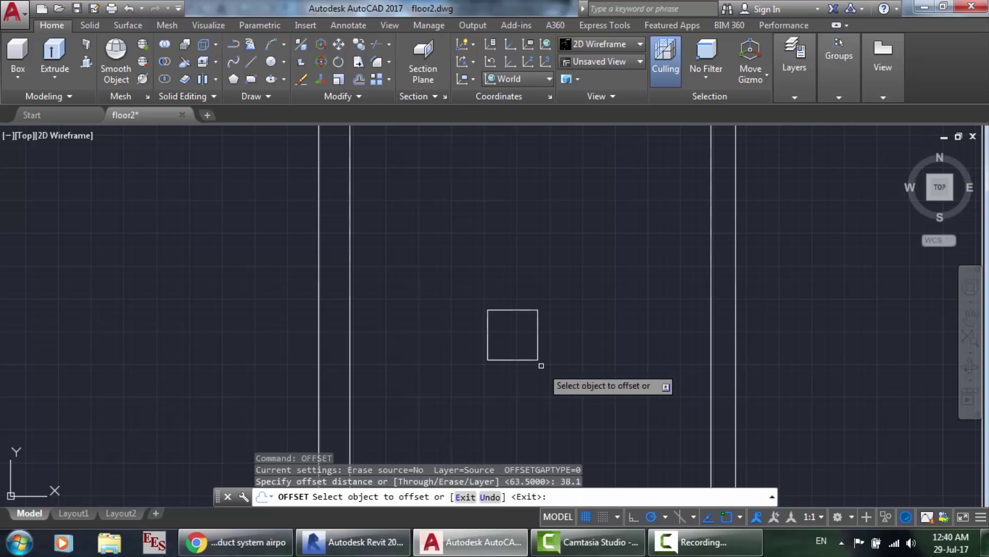
pyautogui.click(536, 362)
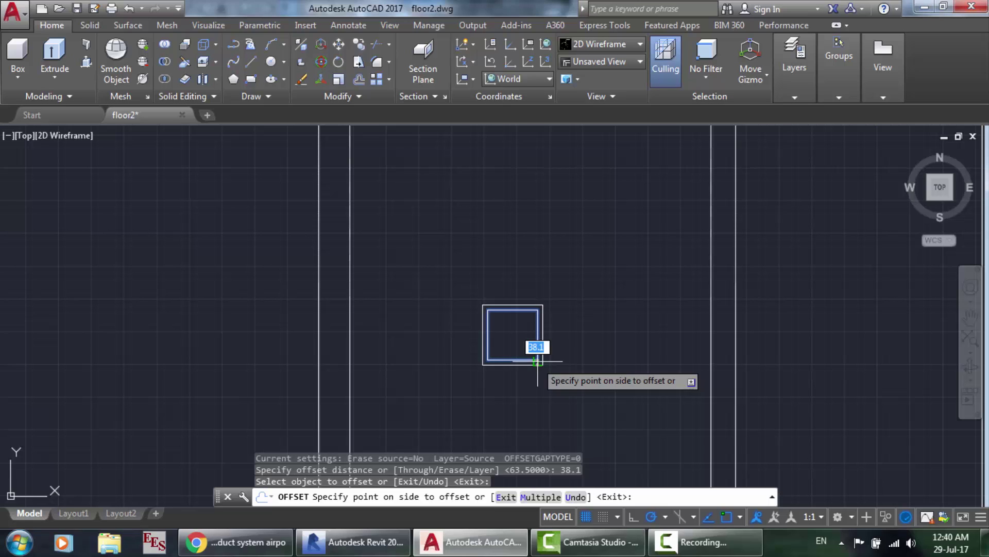
pyautogui.click(520, 339)
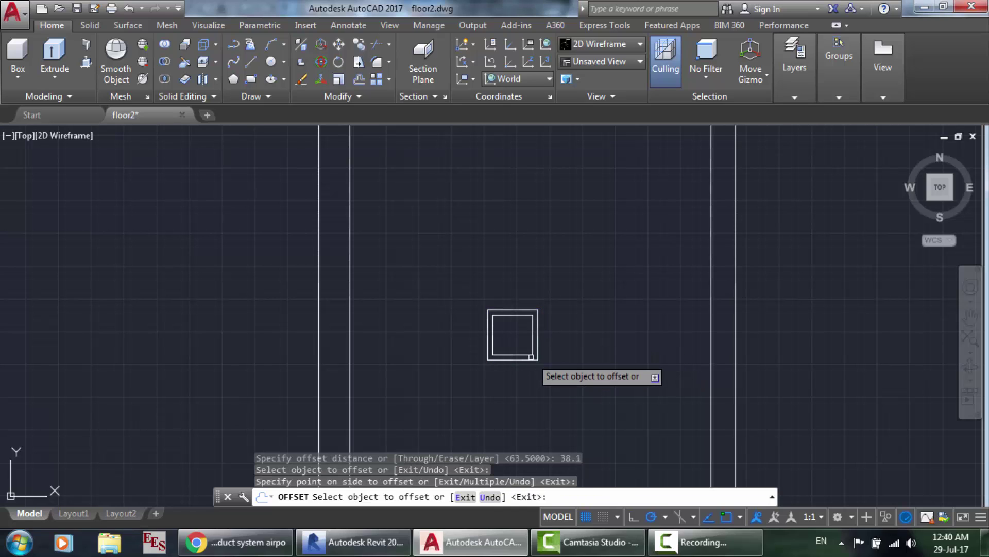
# Offset each new innermost square inward by 38.1 three more times to complete the five-square diffuser symbol.
pyautogui.click(531, 355)
pyautogui.click(526, 347)
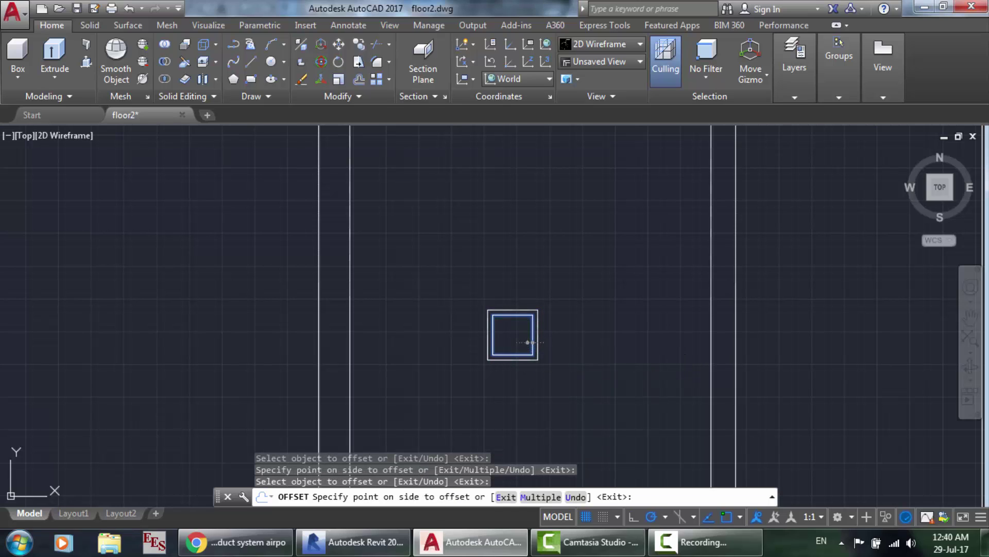
pyautogui.scroll(5, 524, 343)
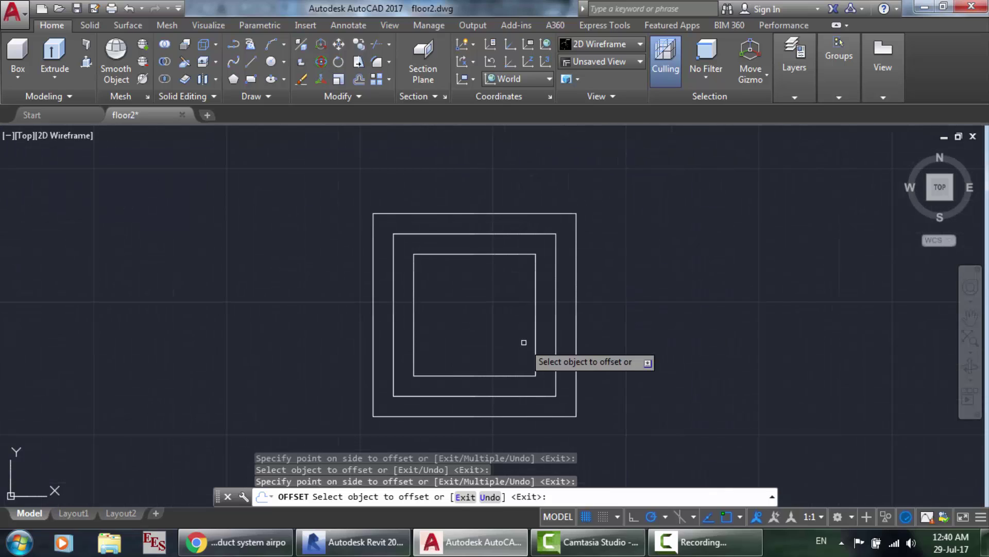
pyautogui.click(535, 375)
pyautogui.click(515, 355)
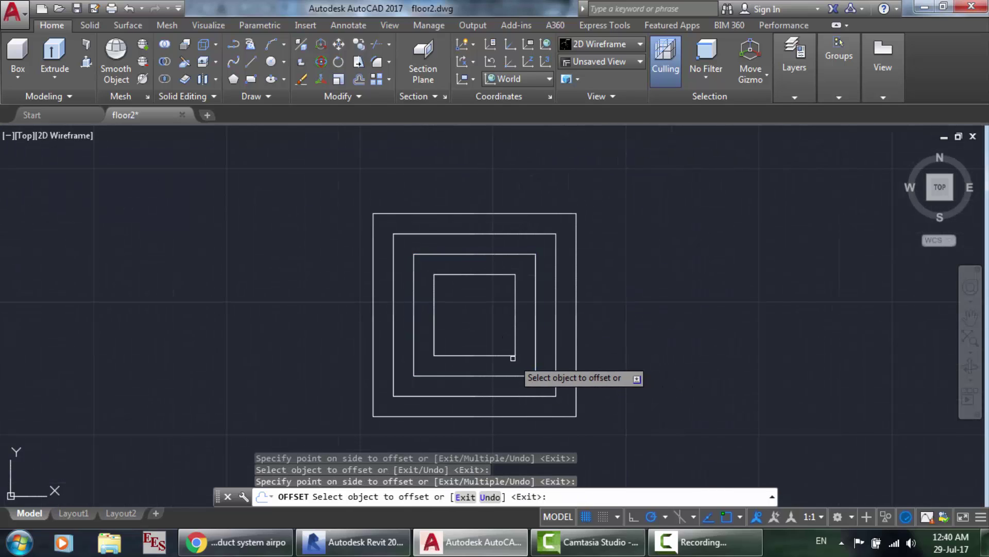
pyautogui.click(512, 355)
pyautogui.click(469, 330)
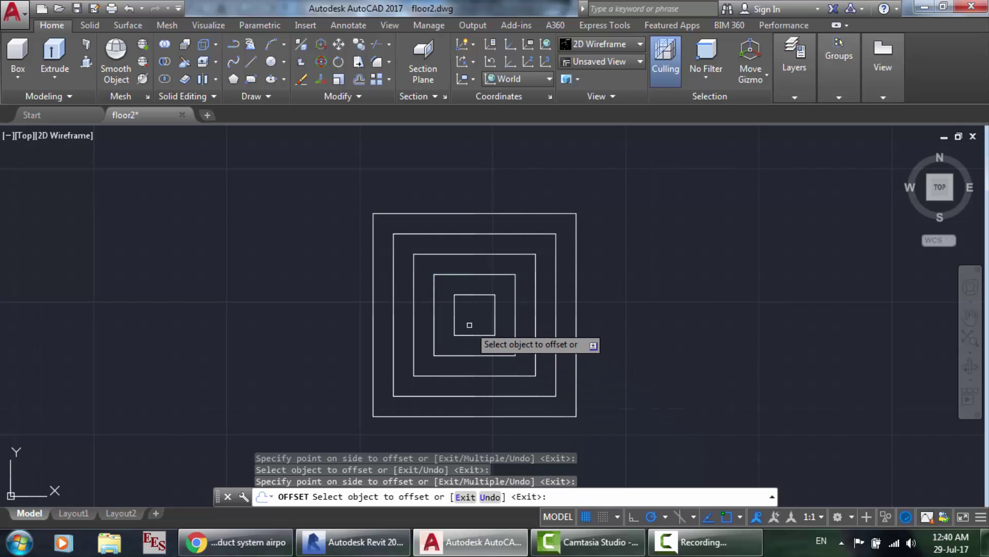
pyautogui.press('Return')
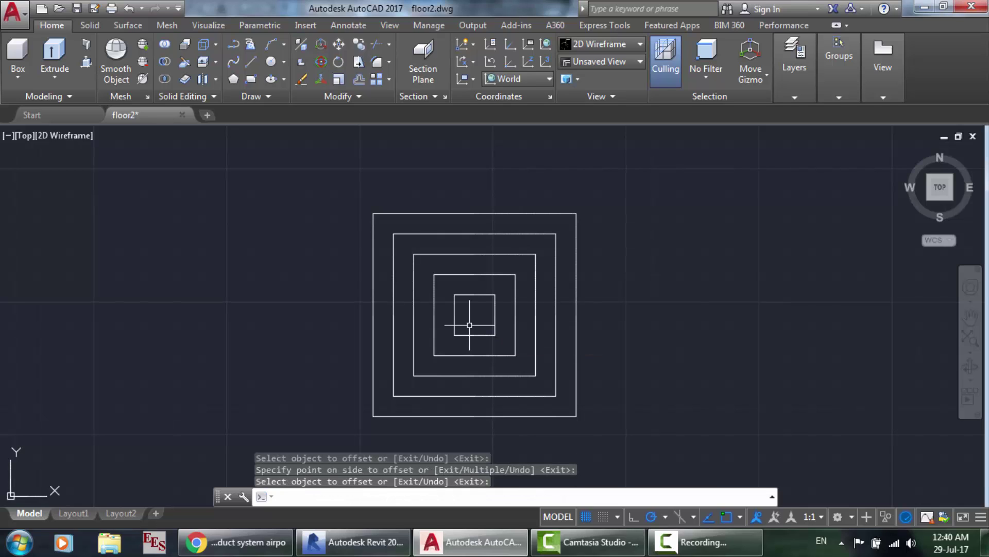
# Draw a line along the inner edge of the diffuser room's upper wall, from one inner corner to the other.
pyautogui.scroll(-6, 470, 331)
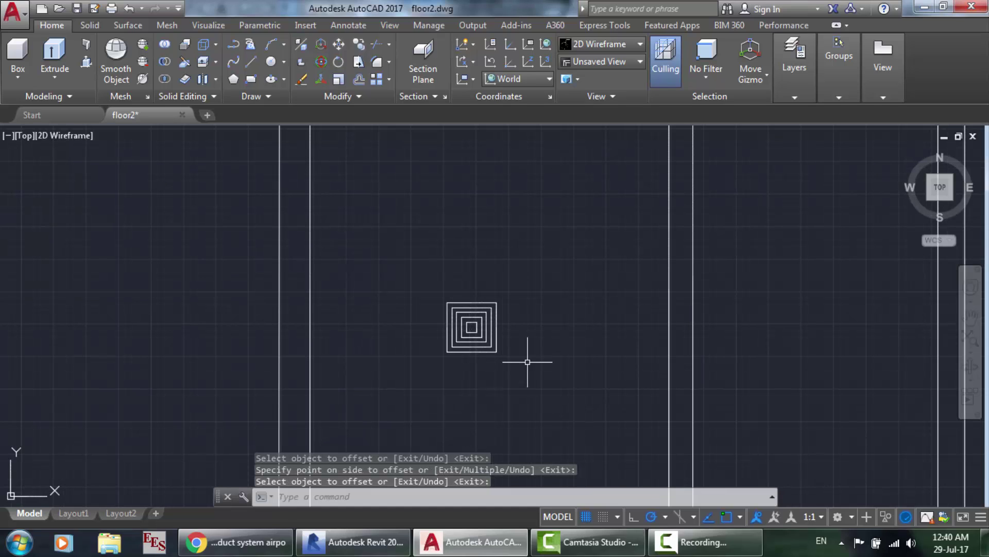
pyautogui.scroll(-3, 539, 376)
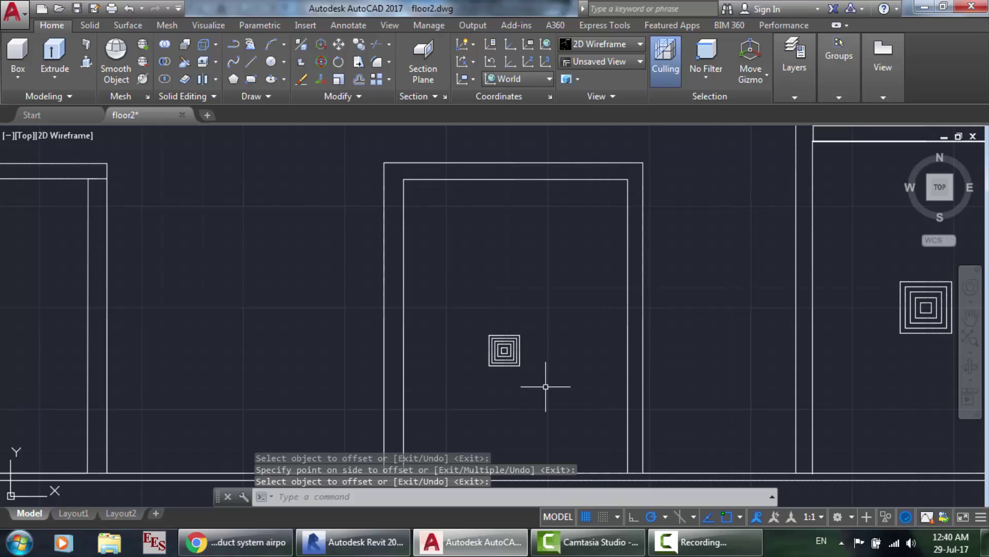
pyautogui.write('l')
pyautogui.press('Return')
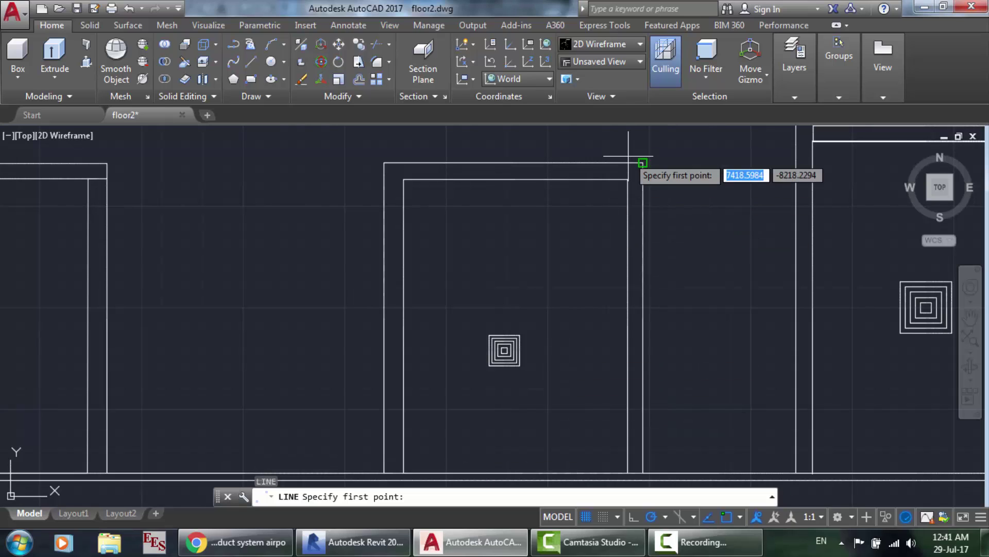
pyautogui.click(628, 178)
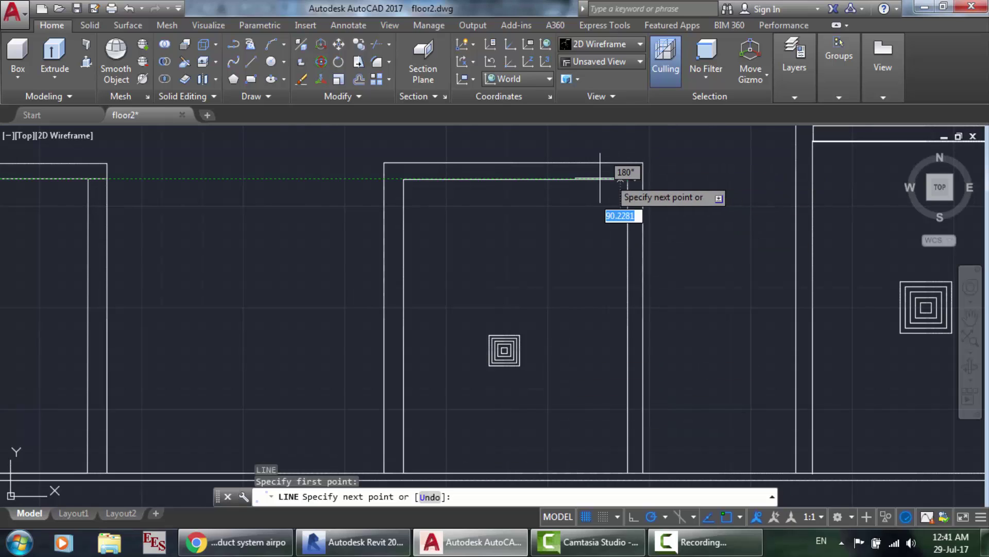
pyautogui.click(403, 179)
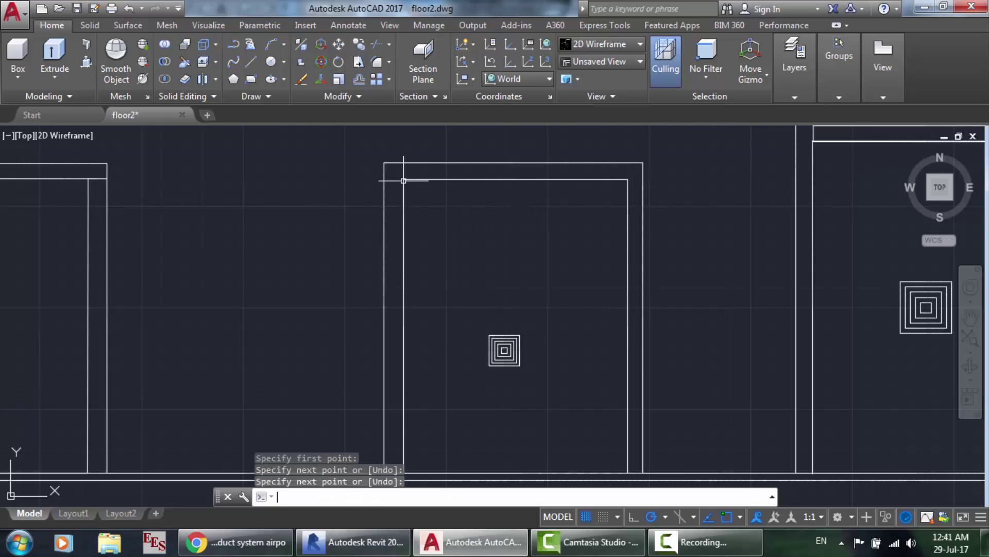
pyautogui.press('Return')
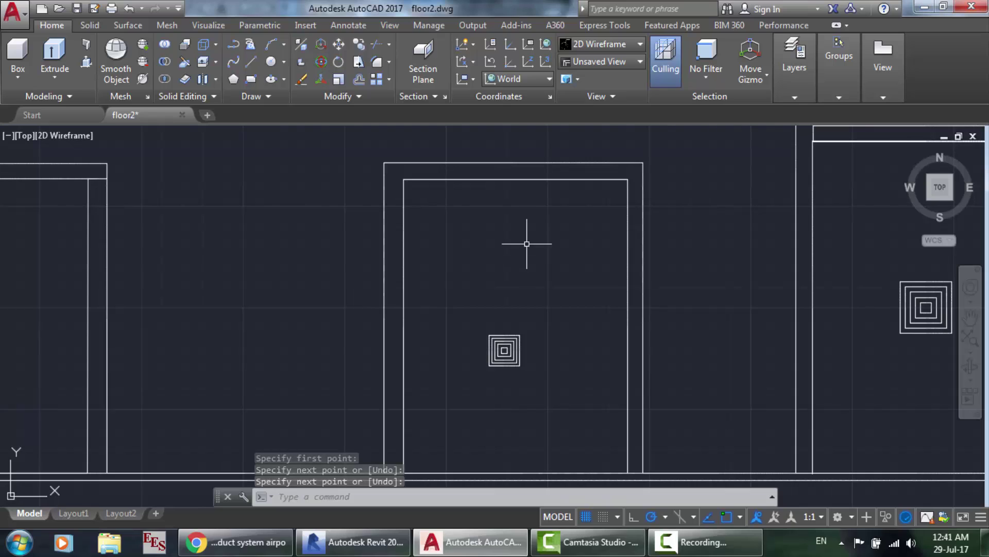
# Draw a vertical guide line from the midpoint of the room's upper inner wall line down past the diffuser.
pyautogui.write('l')
pyautogui.press('Return')
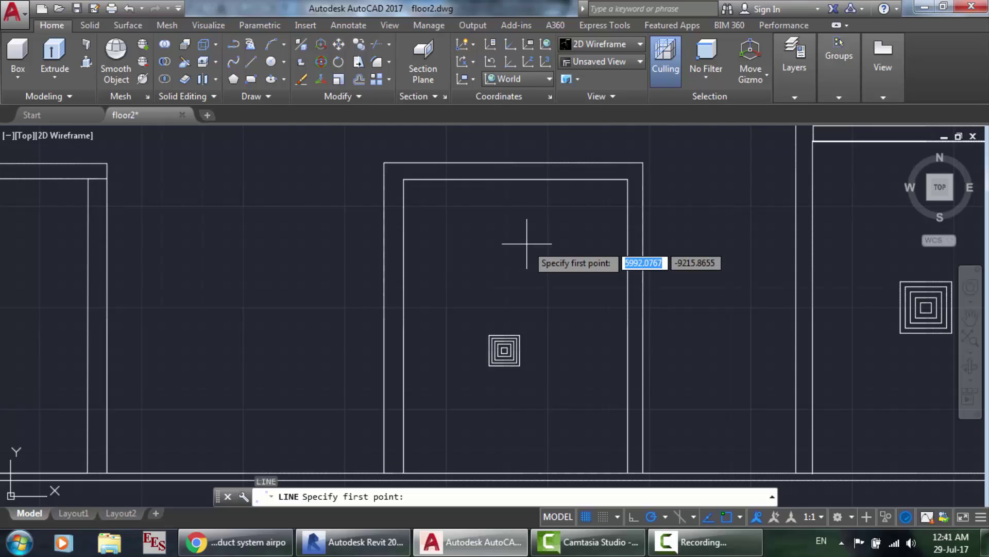
pyautogui.click(515, 180)
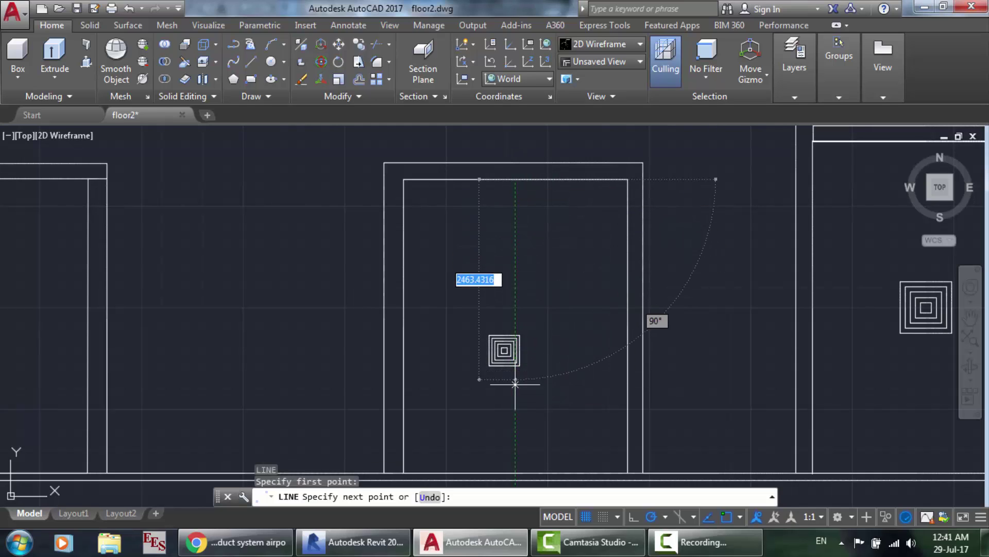
pyautogui.click(515, 407)
pyautogui.press('Return')
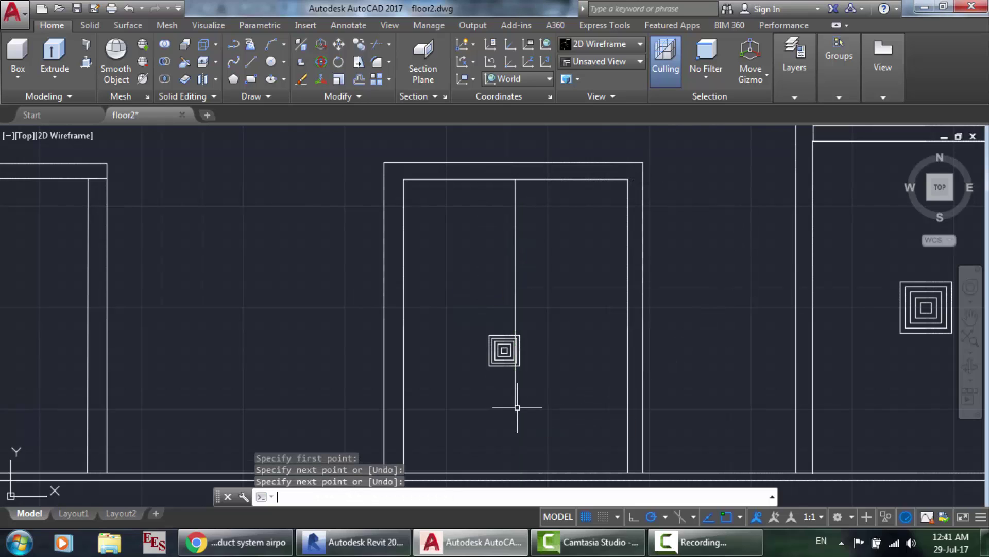
pyautogui.moveTo(499, 384)
pyautogui.mouseDown()
pyautogui.moveTo(496, 307)
pyautogui.moveTo(474, 303)
pyautogui.mouseUp()
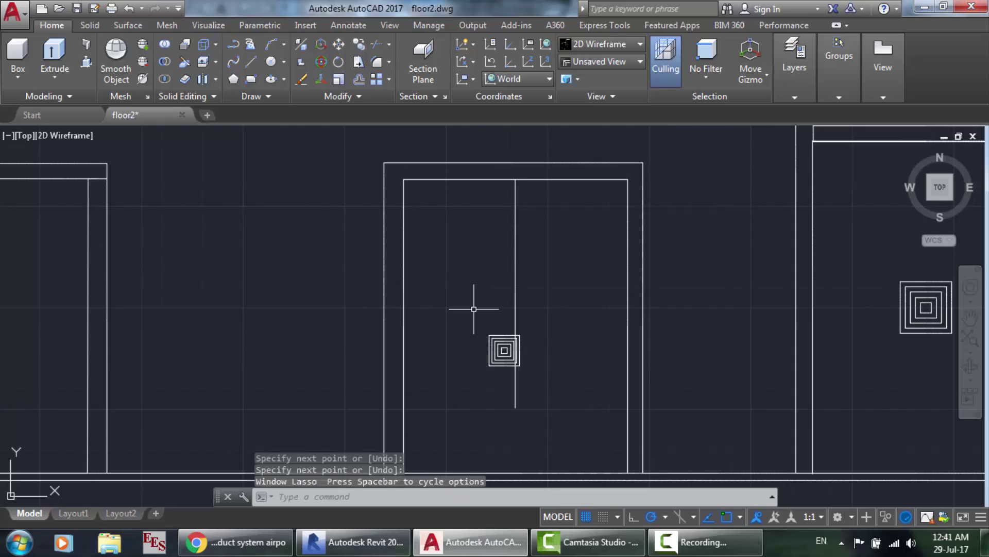
# Draw a line along the inner edge of the room's east wall, from the upper inner corner to the outer wall.
pyautogui.scroll(-3, 552, 376)
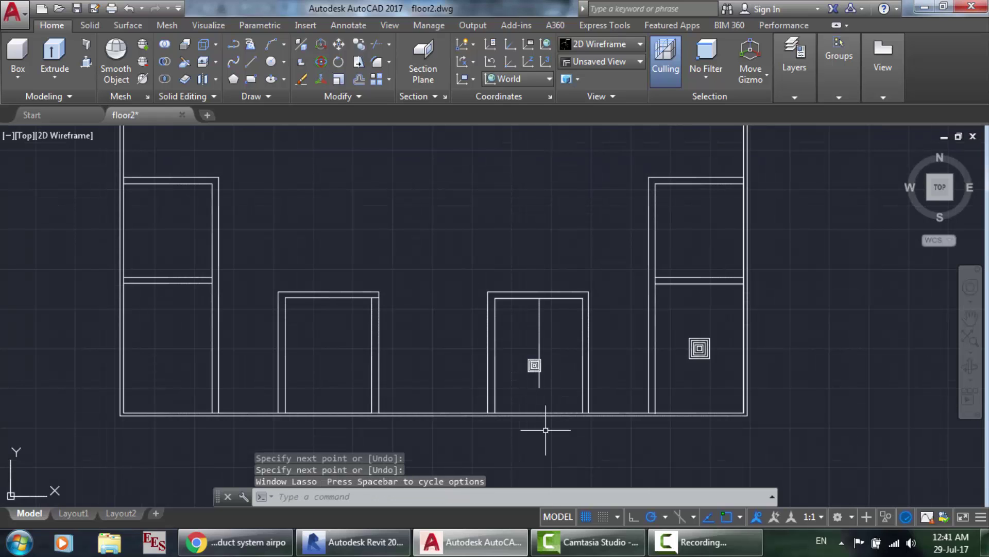
pyautogui.scroll(3, 539, 426)
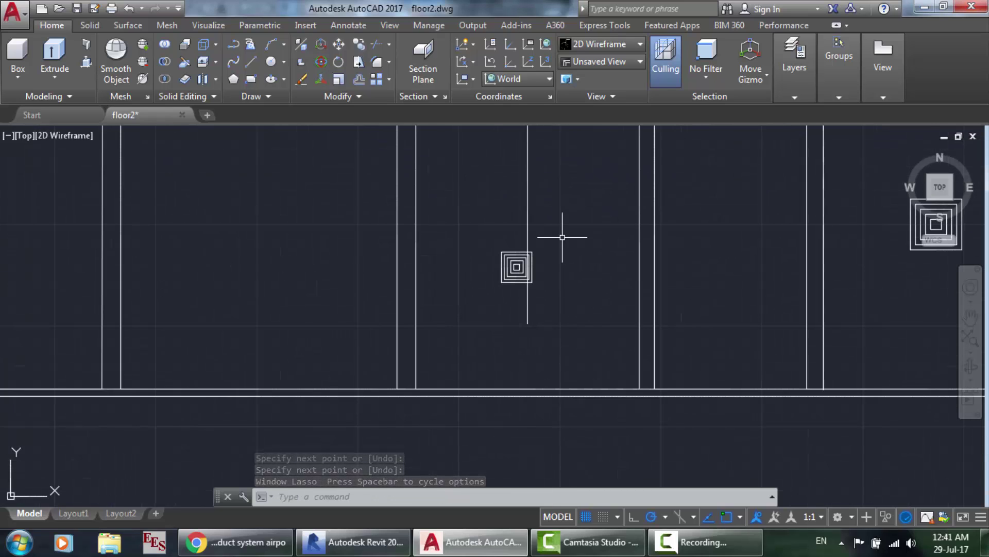
pyautogui.scroll(-2, 562, 237)
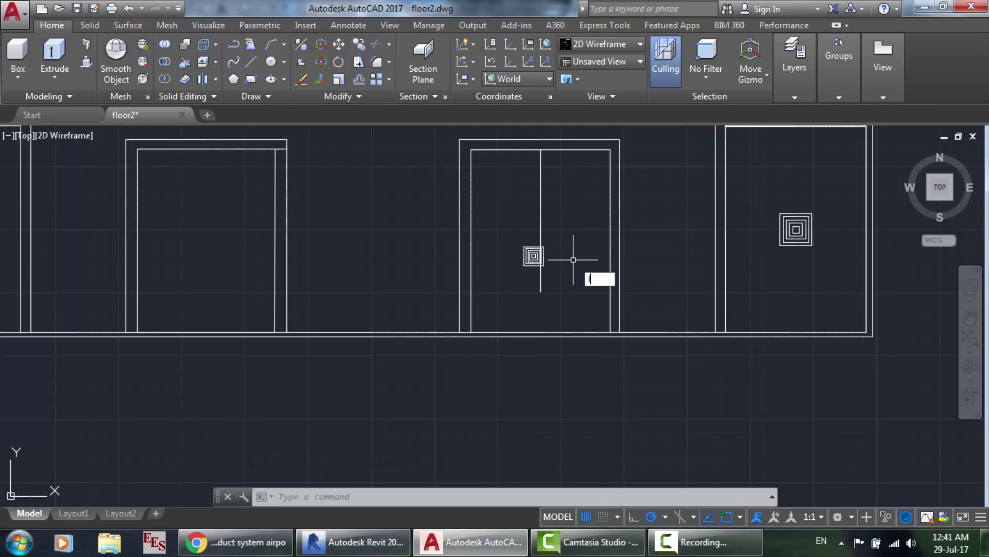
pyautogui.press('Return')
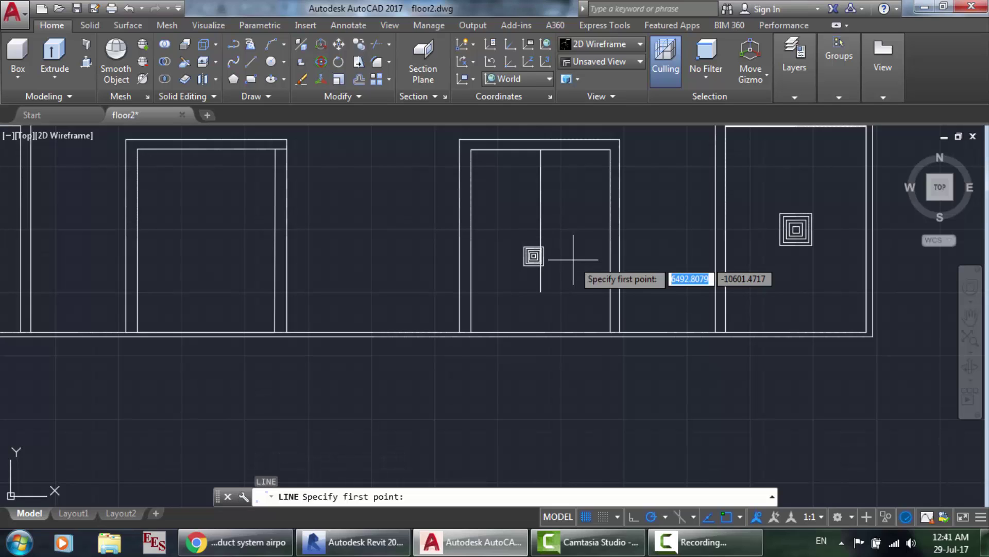
pyautogui.click(611, 150)
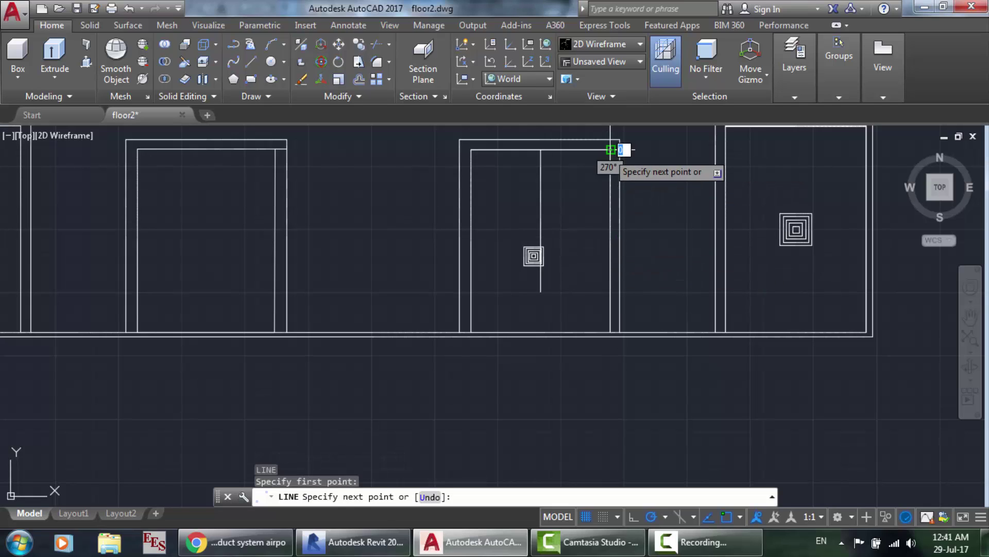
pyautogui.click(610, 332)
pyautogui.press('Return')
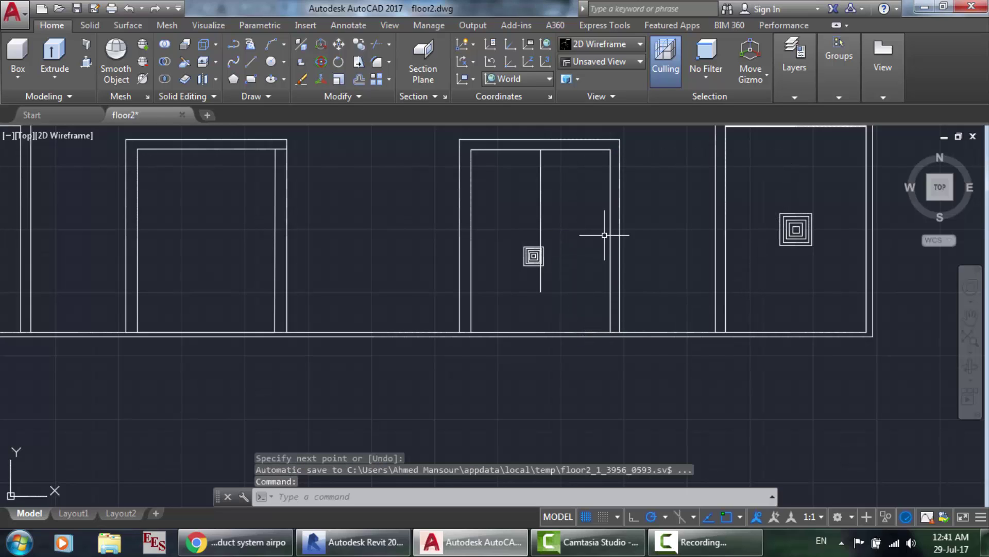
# Draw a horizontal guide line from the midpoint of the east inner wall line across the vertical guide line.
pyautogui.write('l')
pyautogui.press('Return')
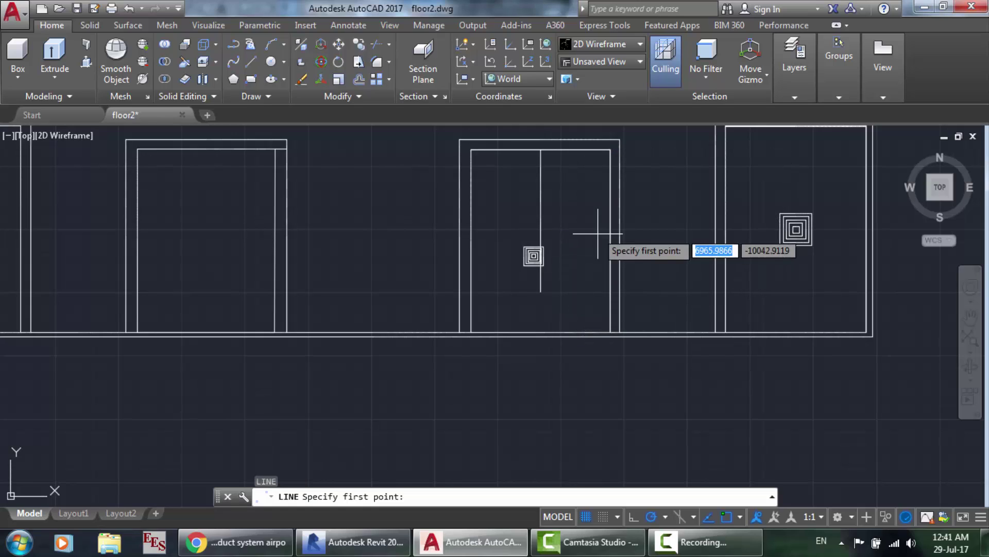
pyautogui.click(611, 241)
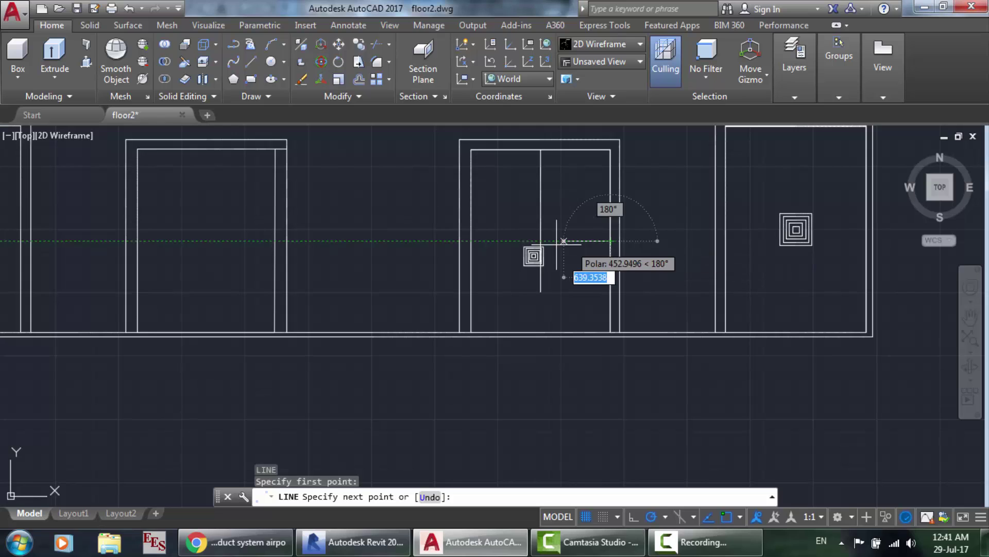
pyautogui.click(503, 240)
pyautogui.press('Return')
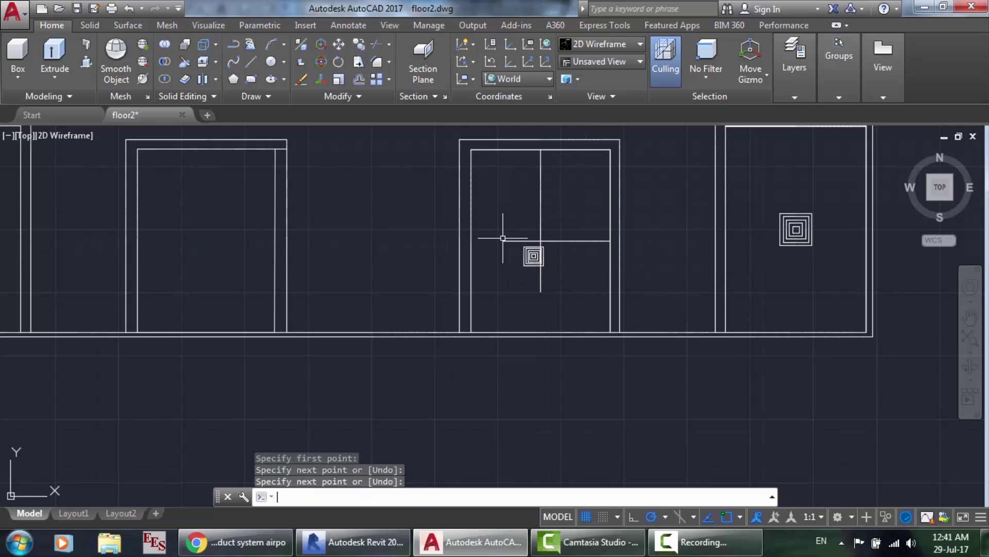
# Move the five concentric squares from their centre to the intersection of the two guide lines.
pyautogui.scroll(8, 544, 250)
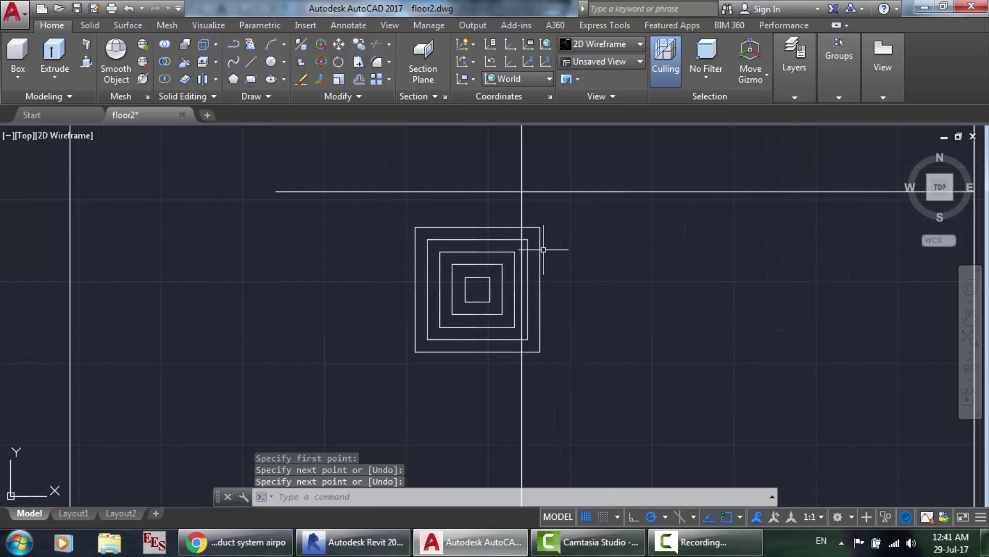
pyautogui.moveTo(488, 358)
pyautogui.mouseDown()
pyautogui.moveTo(435, 214)
pyautogui.moveTo(380, 216)
pyautogui.moveTo(376, 230)
pyautogui.mouseUp()
pyautogui.write('m')
pyautogui.press('Return')
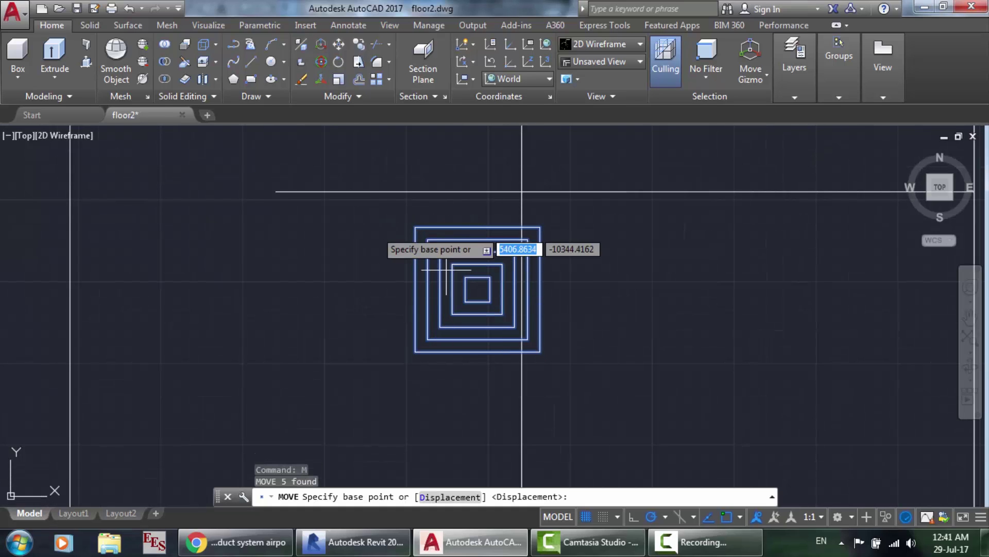
pyautogui.click(480, 286)
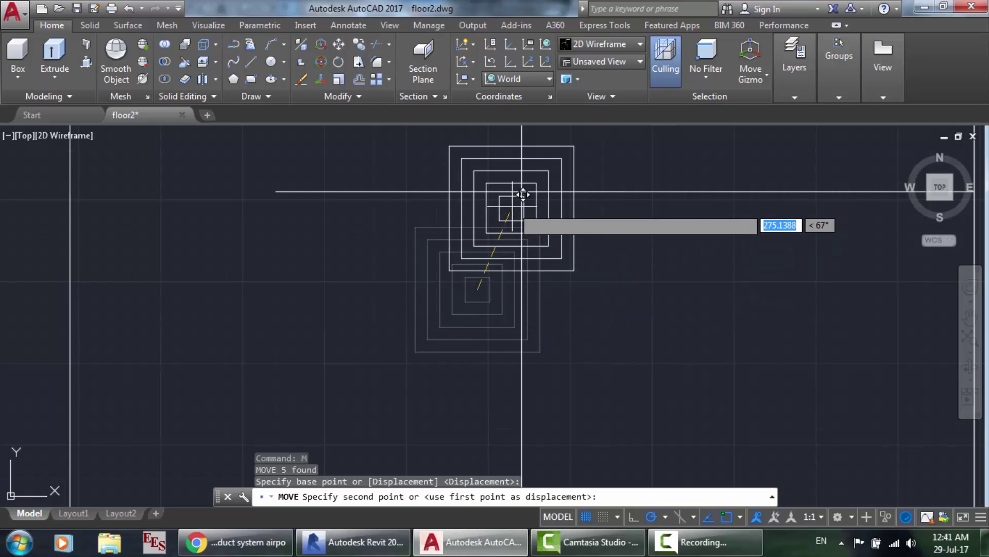
pyautogui.click(518, 192)
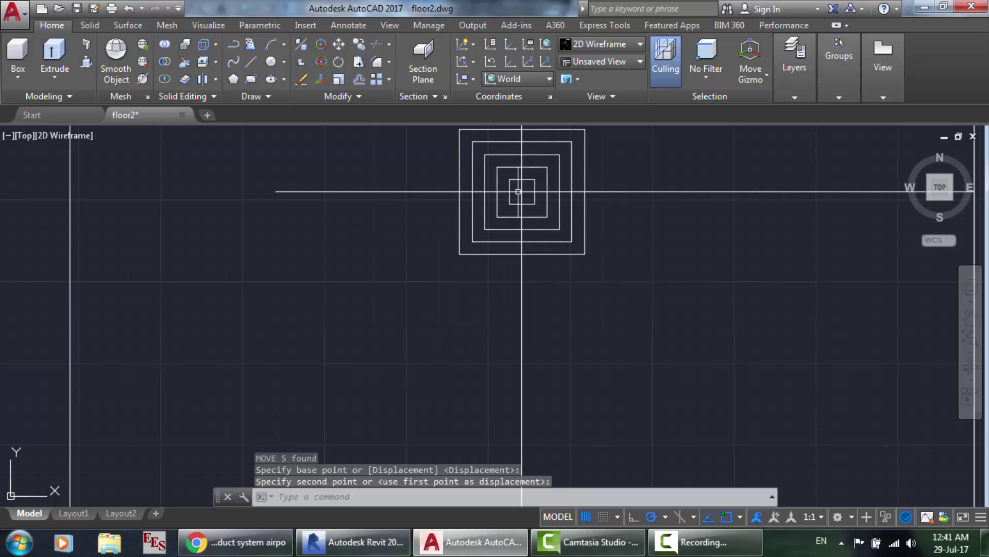
pyautogui.press('Escape')
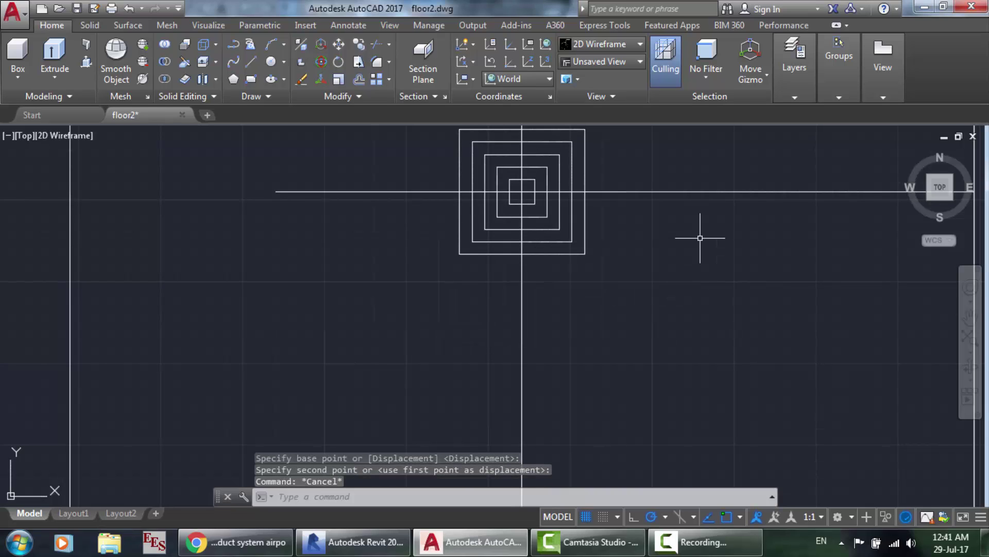
# Erase the horizontal and vertical guide lines that cross at the centre of the 381x381 diffuser.
pyautogui.moveTo(701, 235); pyautogui.dragTo(671, 181)
pyautogui.press('Delete')
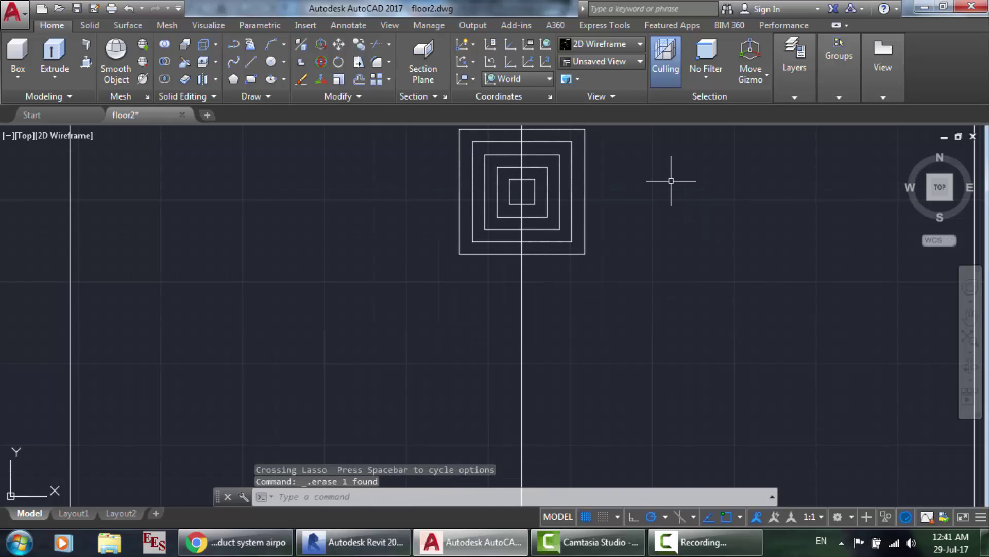
pyautogui.moveTo(592, 355); pyautogui.dragTo(464, 335)
pyautogui.press('Delete')
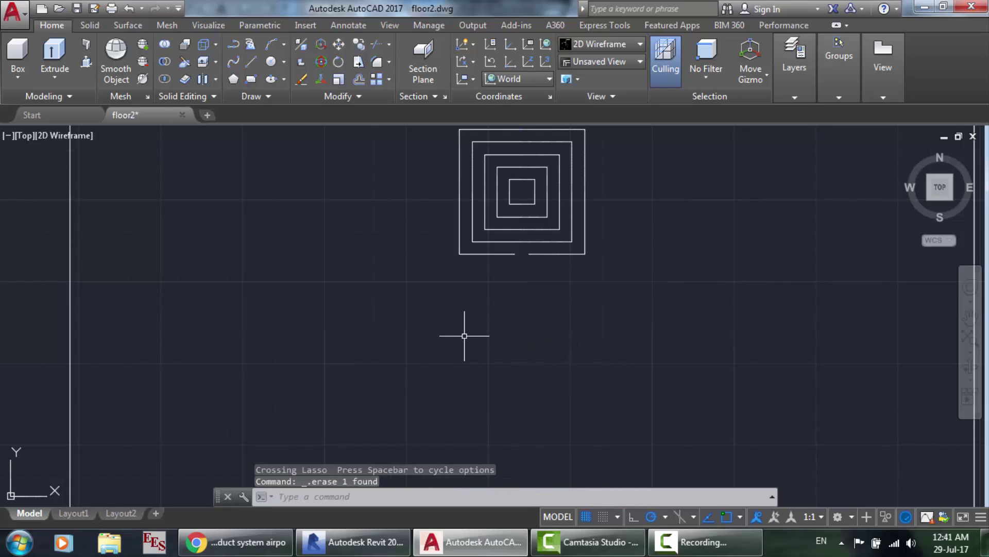
pyautogui.scroll(-8, 464, 335)
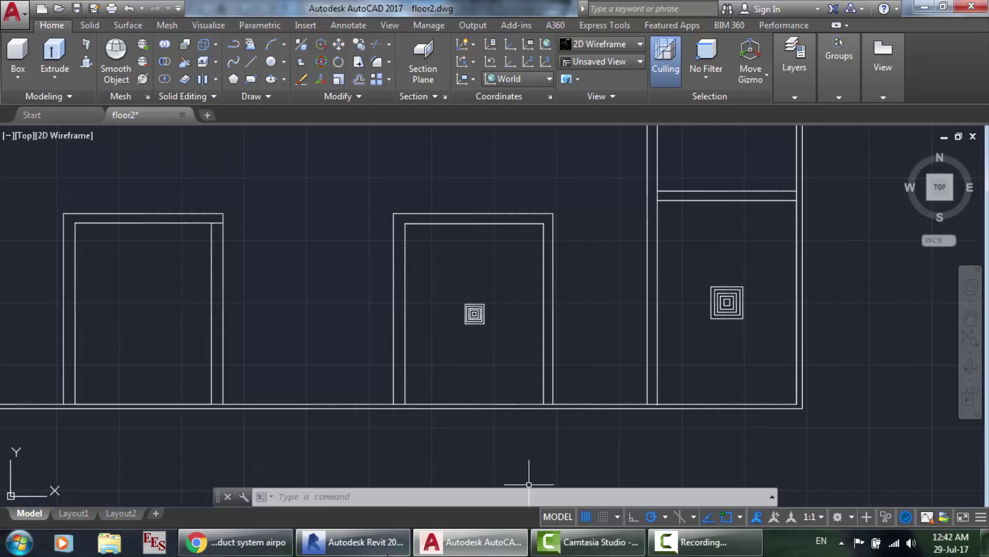
# Switch to Revit and examine the supply diffusers, airflow tags and duct sizes along the lower branch of the Level 3 ceiling plan.
pyautogui.click(355, 541)
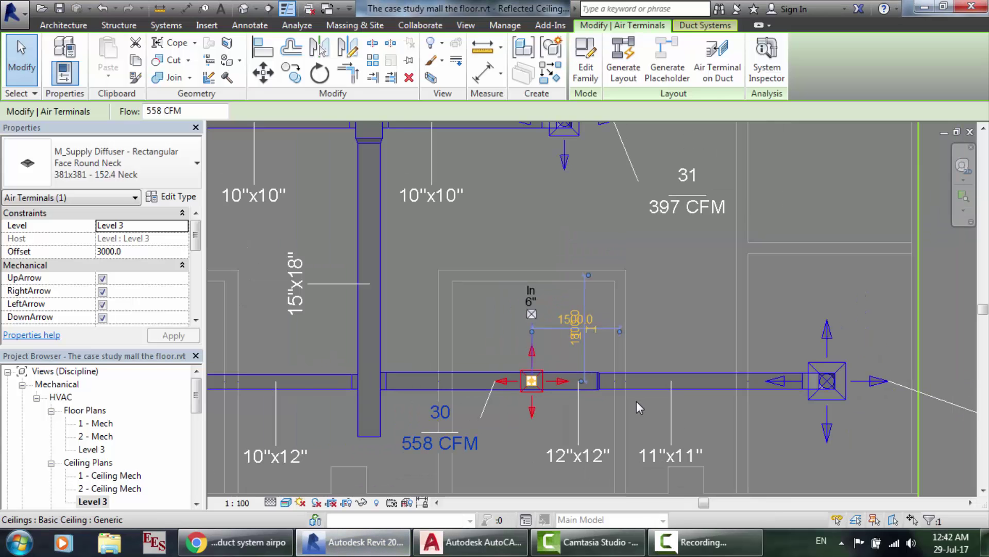
pyautogui.scroll(-4, 639, 407)
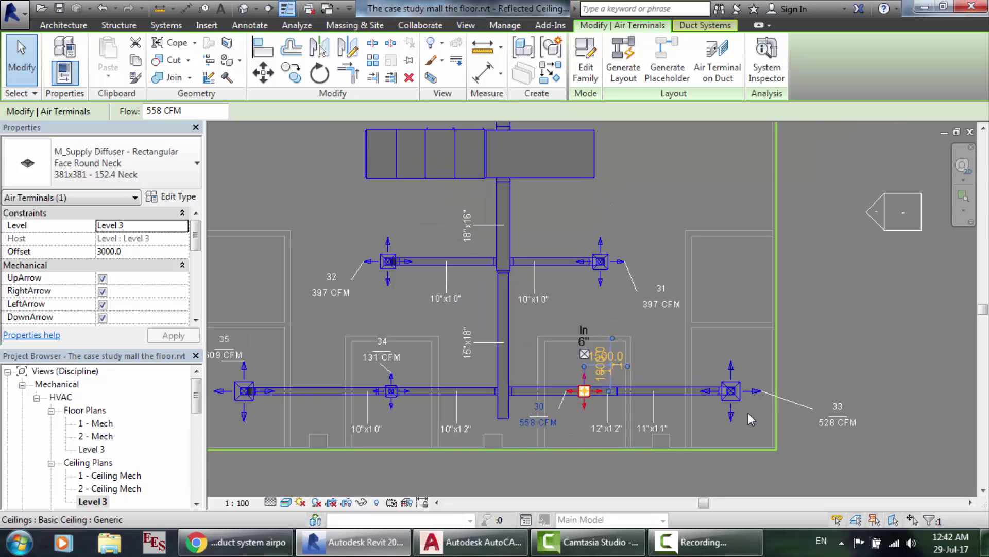
pyautogui.scroll(-2, 725, 455)
pyautogui.scroll(1, 725, 455)
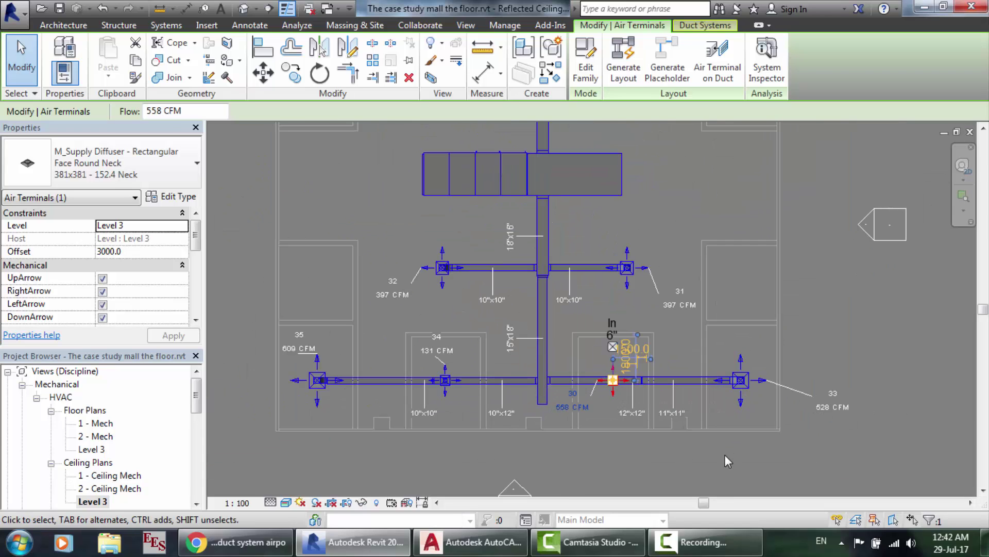
pyautogui.scroll(1, 725, 455)
pyautogui.scroll(2, 770, 300)
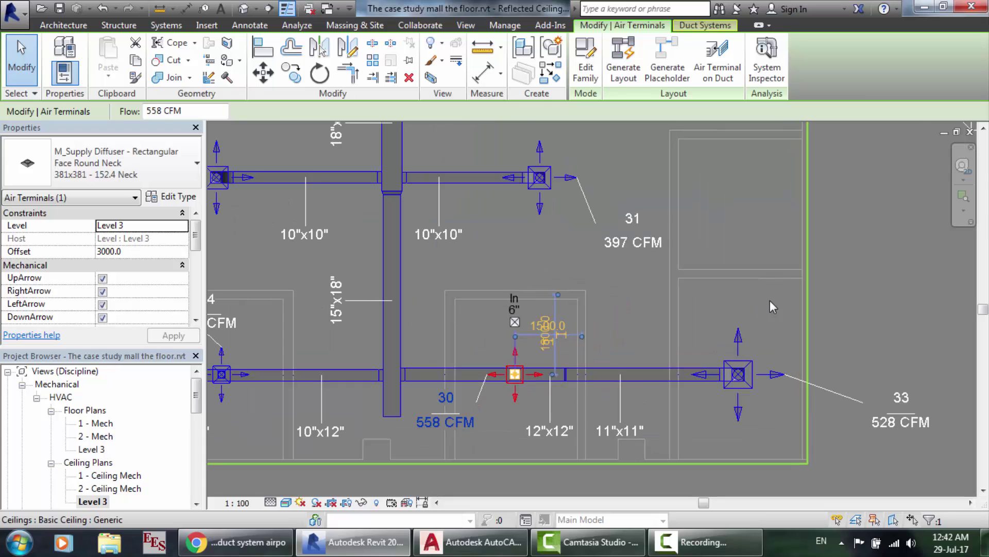
pyautogui.click(472, 542)
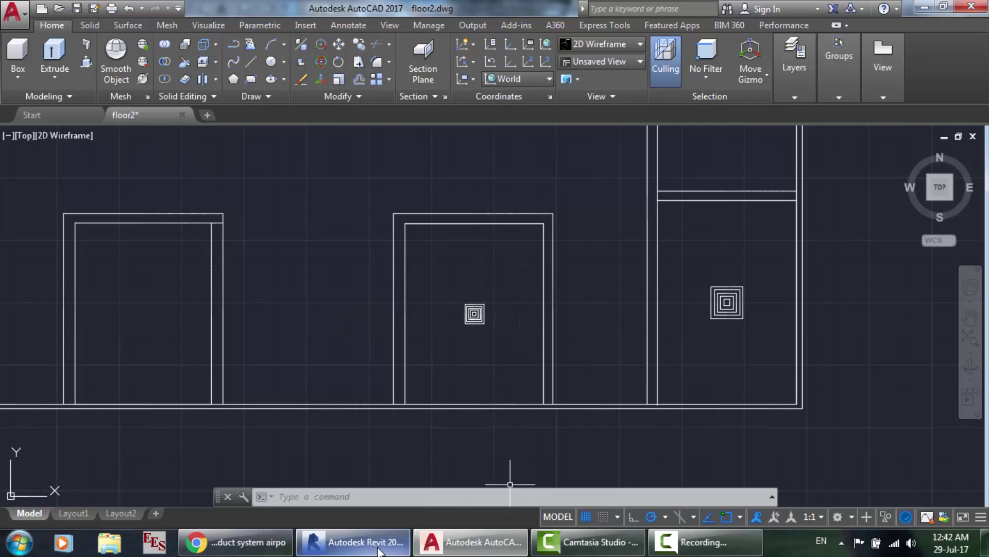
pyautogui.click(356, 542)
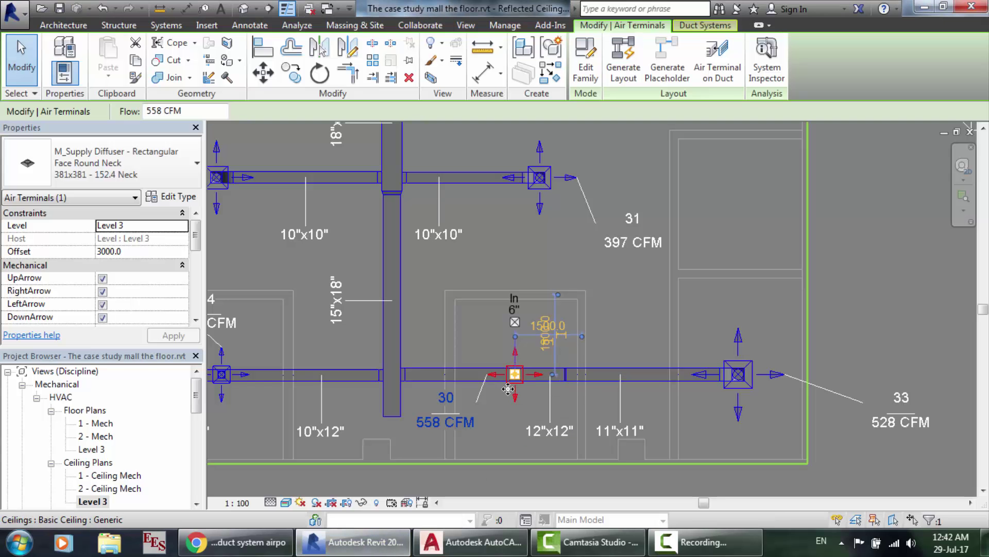
pyautogui.scroll(-1, 660, 411)
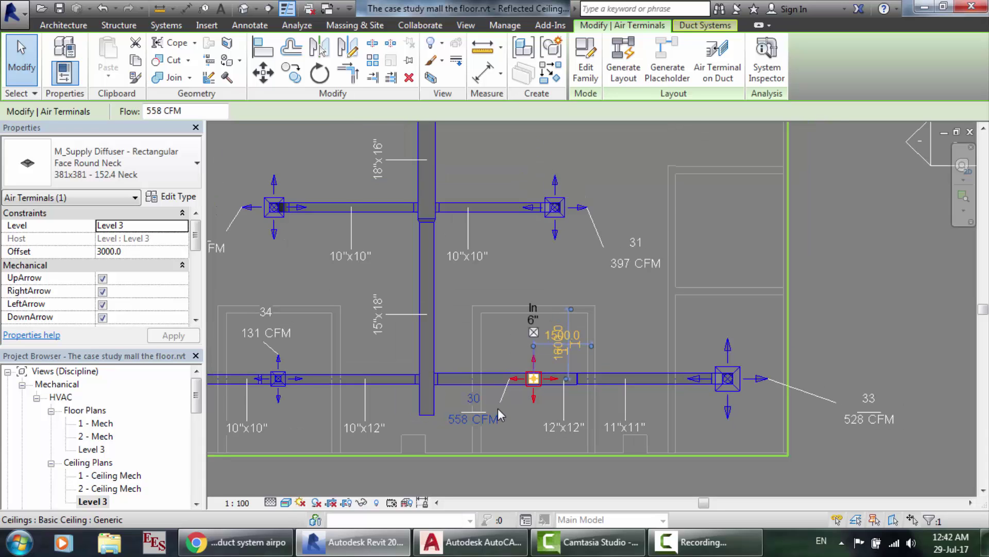
pyautogui.scroll(1, 497, 409)
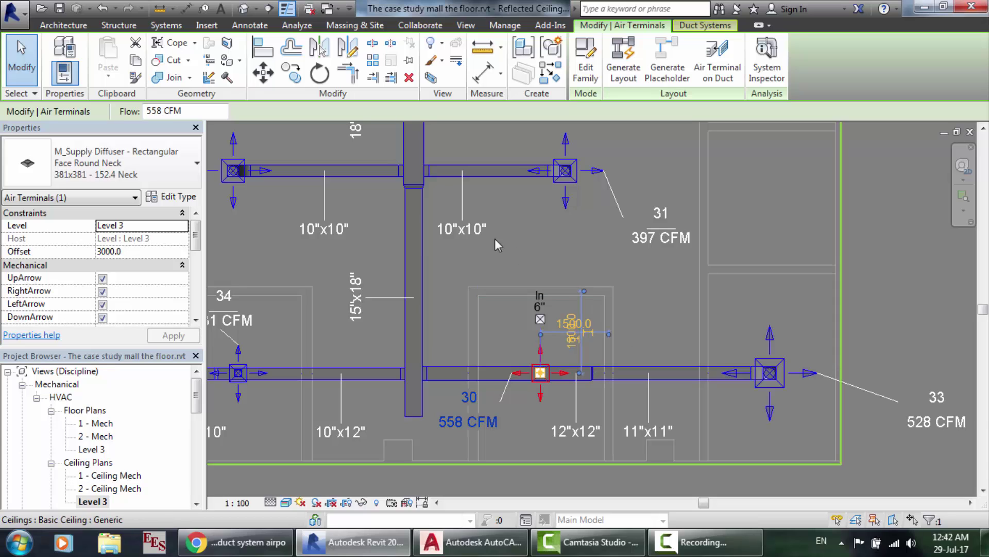
pyautogui.scroll(-3, 361, 223)
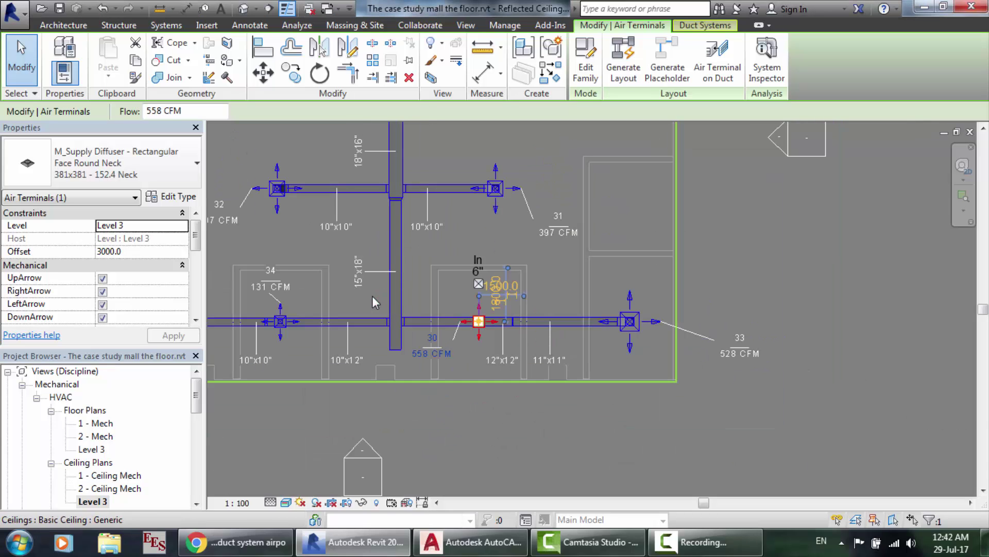
pyautogui.scroll(3, 372, 296)
pyautogui.scroll(1, 475, 333)
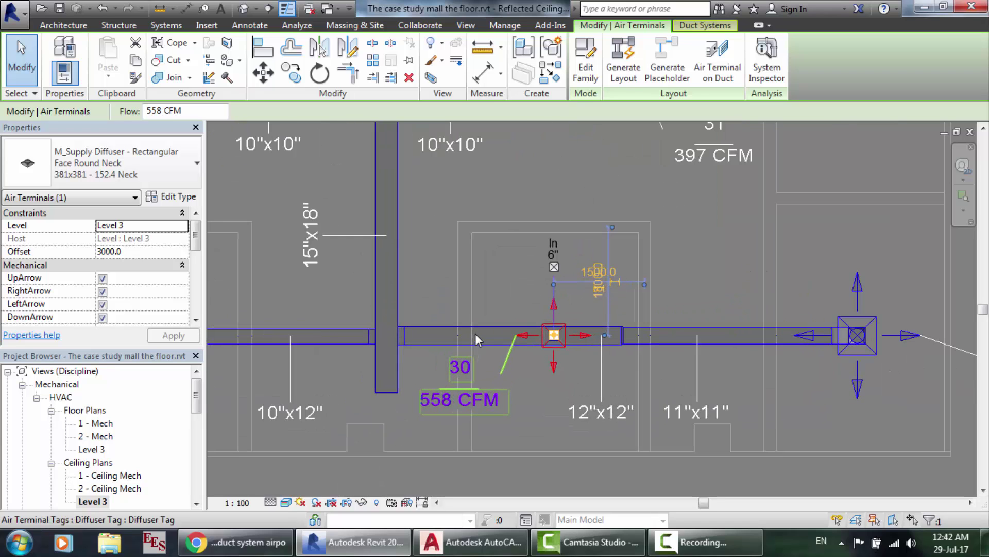
pyautogui.press('Escape')
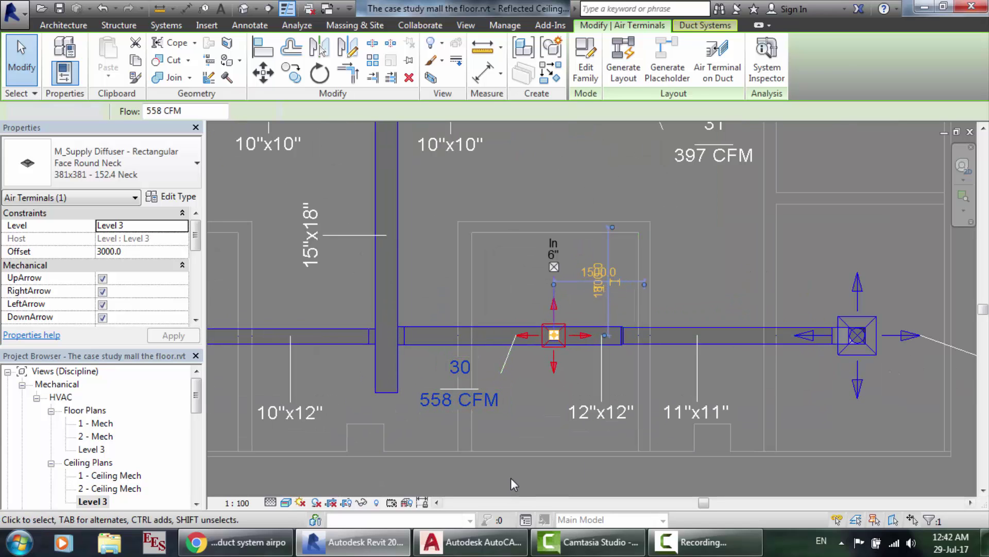
# Return to AutoCAD and compare the two drawn diffusers with the still empty rooms along the lower wall.
pyautogui.click(505, 549)
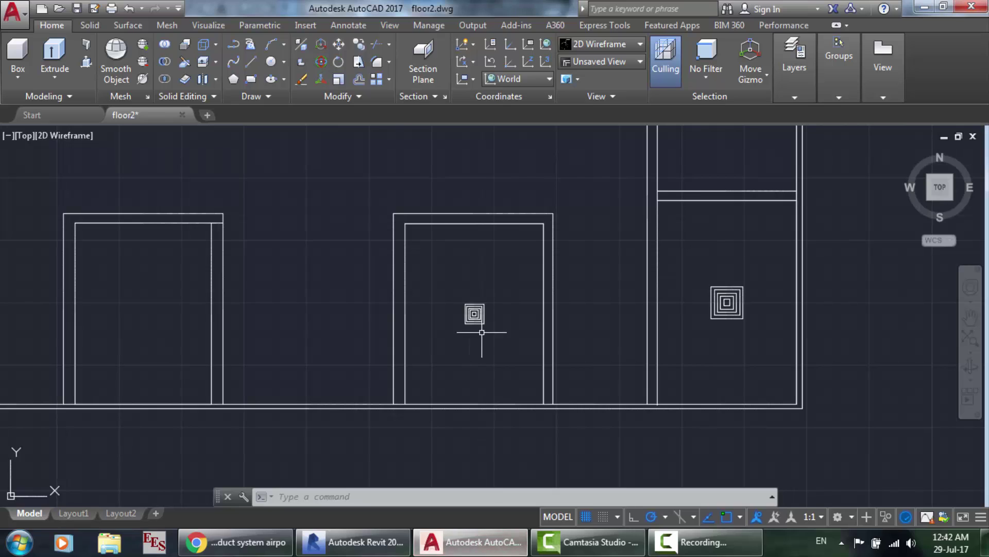
pyautogui.scroll(-1, 456, 257)
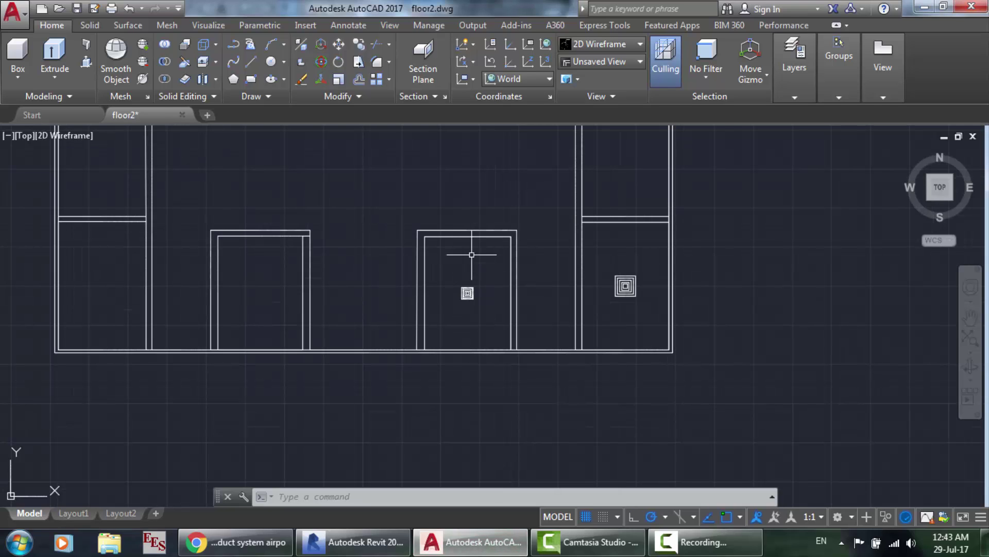
pyautogui.scroll(3, 472, 255)
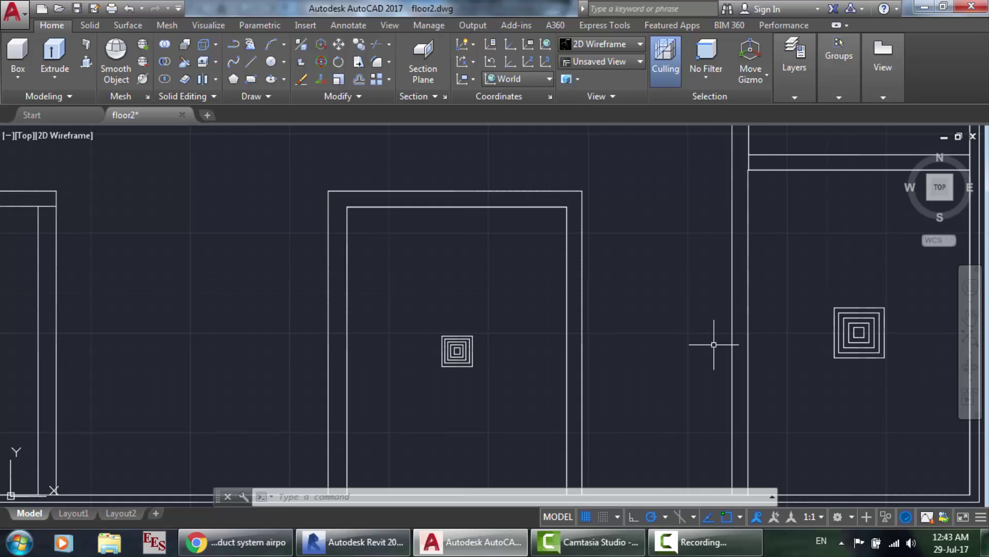
pyautogui.moveTo(482, 393)
pyautogui.mouseDown()
pyautogui.moveTo(419, 298)
pyautogui.moveTo(397, 301)
pyautogui.moveTo(382, 374)
pyautogui.mouseUp()
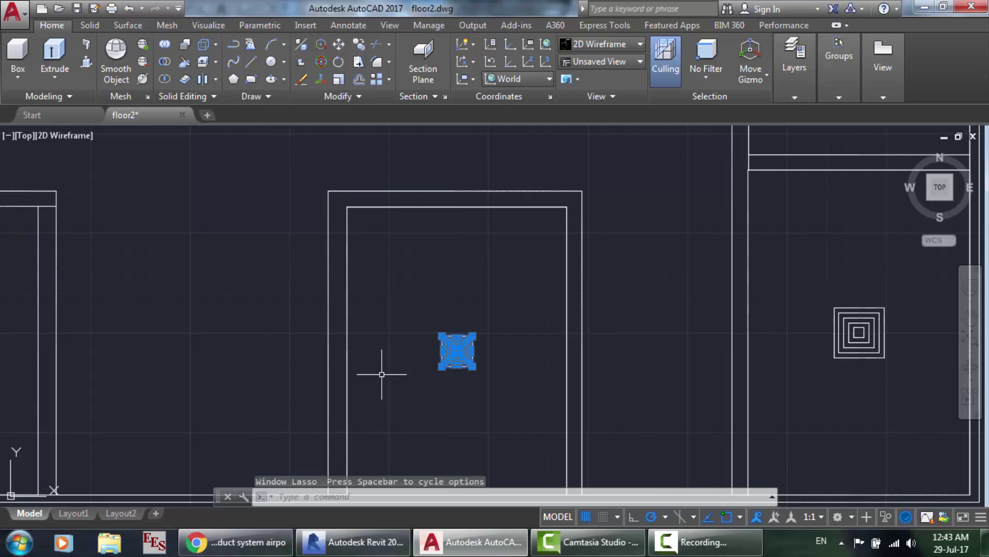
pyautogui.press('Escape')
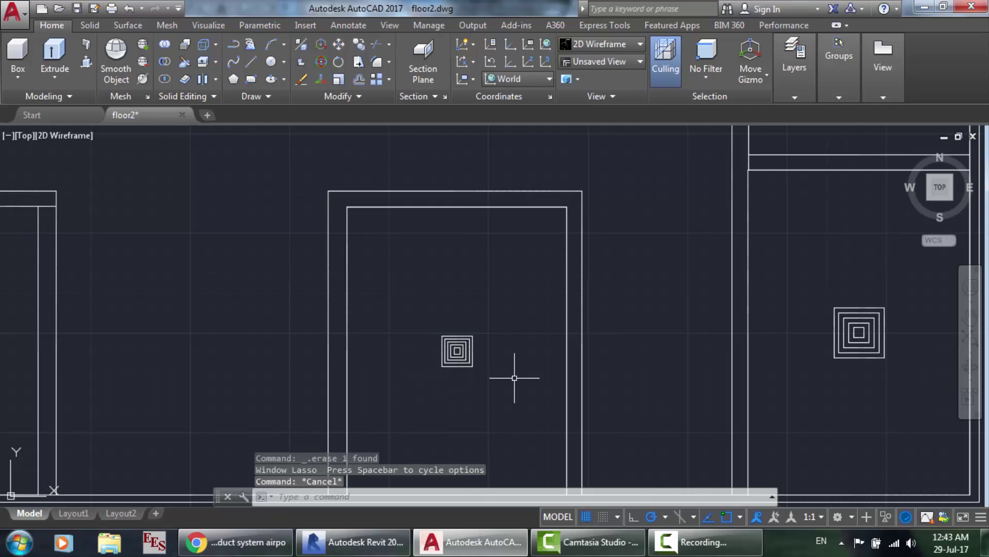
pyautogui.scroll(-3, 514, 378)
pyautogui.scroll(2, 254, 373)
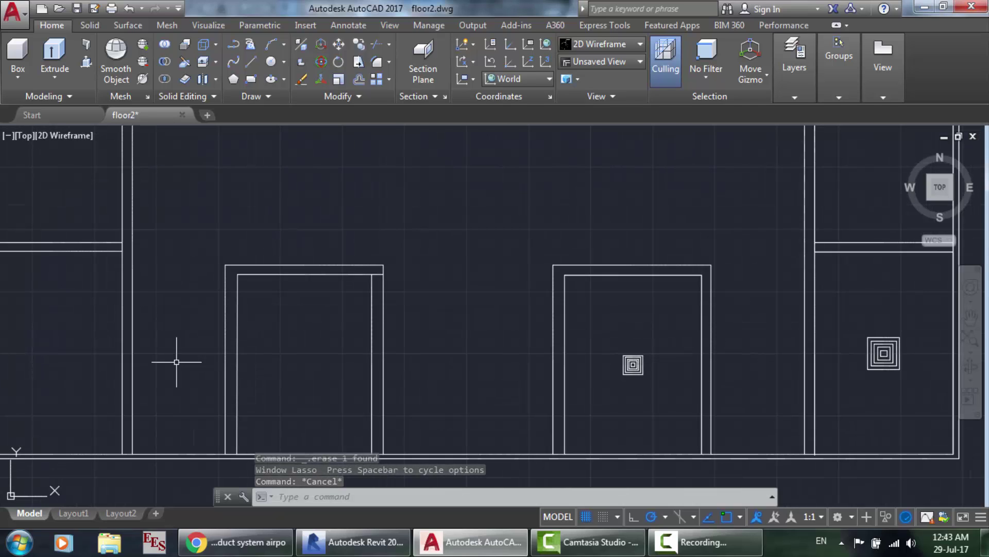
# Switch to Revit to check the Level 3 ceiling plan.
pyautogui.click(356, 542)
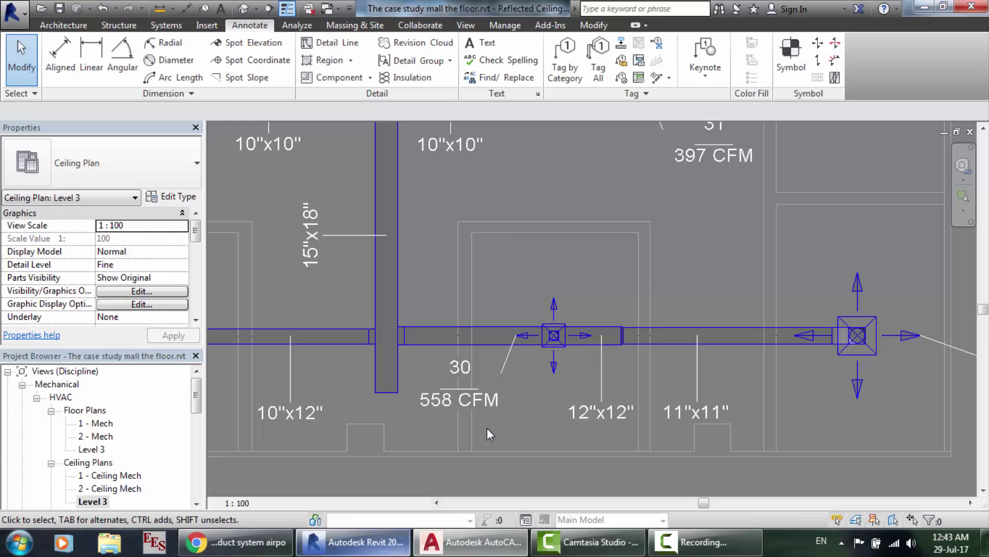
# Compare the lower duct branches and diffusers in the Revit ceiling plan with the AutoCAD floor plan, checking the reference duct diagram in Chrome.
pyautogui.scroll(-2, 531, 360)
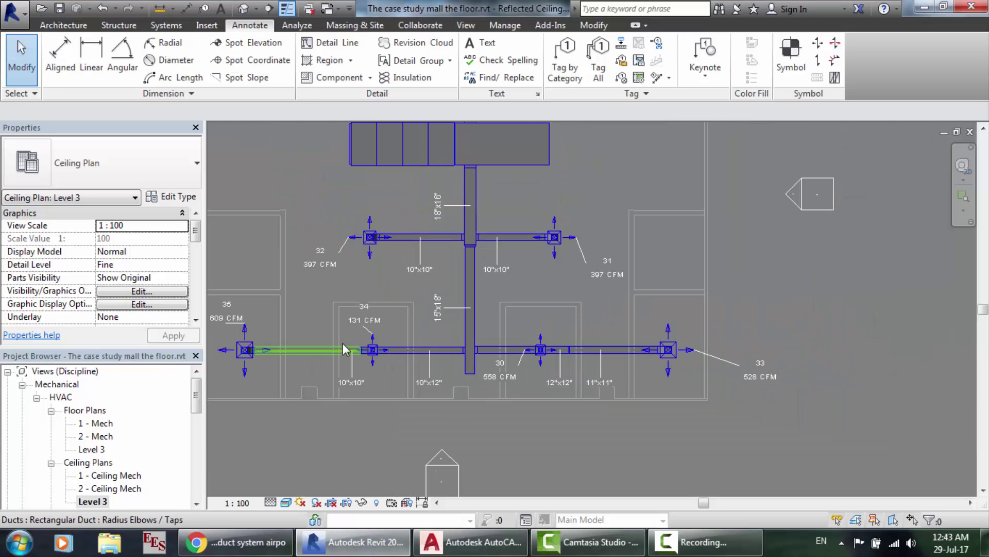
pyautogui.scroll(4, 343, 342)
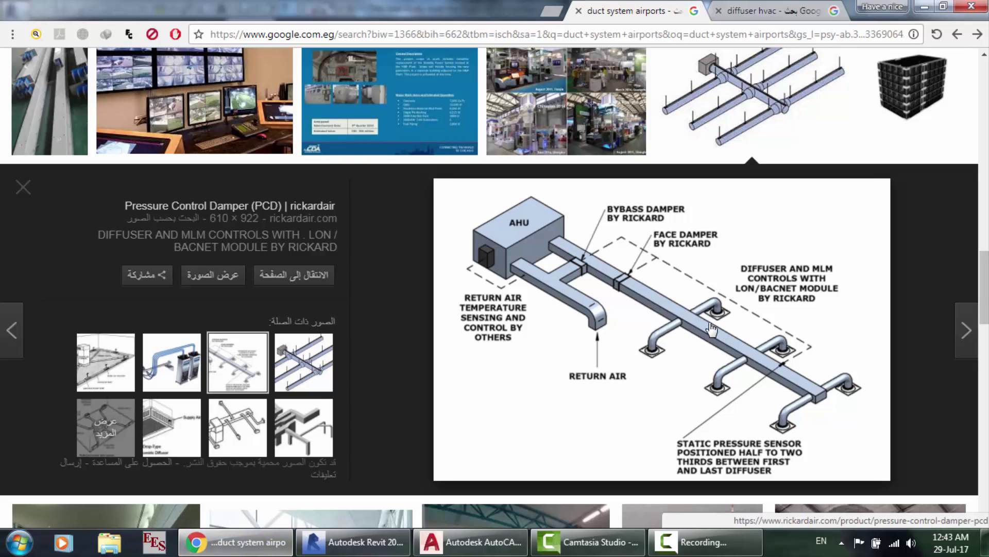
pyautogui.hotkey('alt', 'Tab')
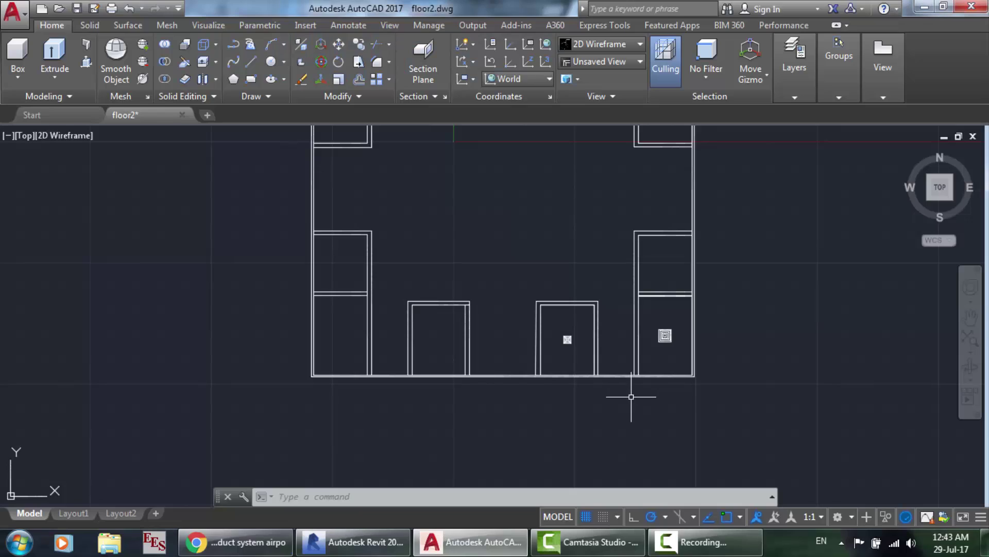
pyautogui.click(260, 545)
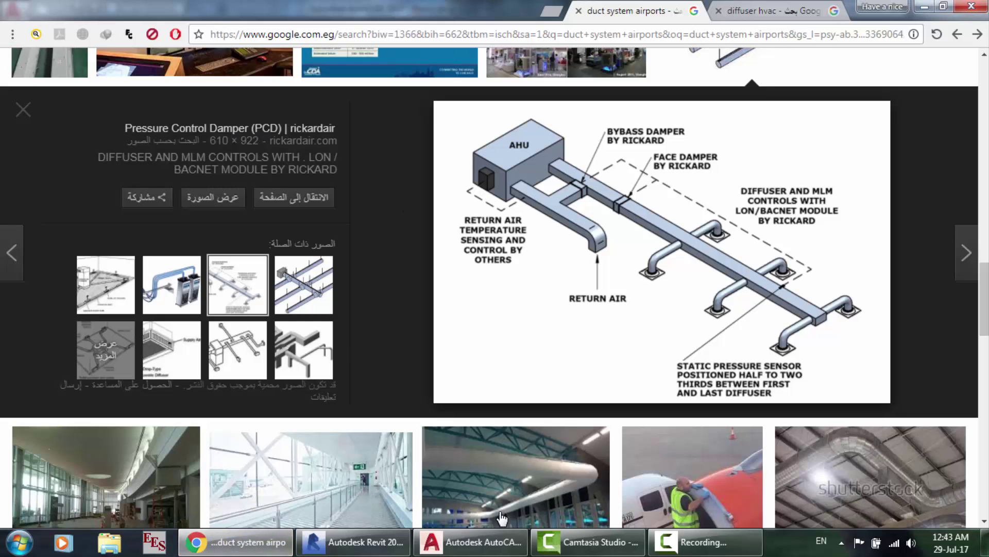
pyautogui.click(499, 543)
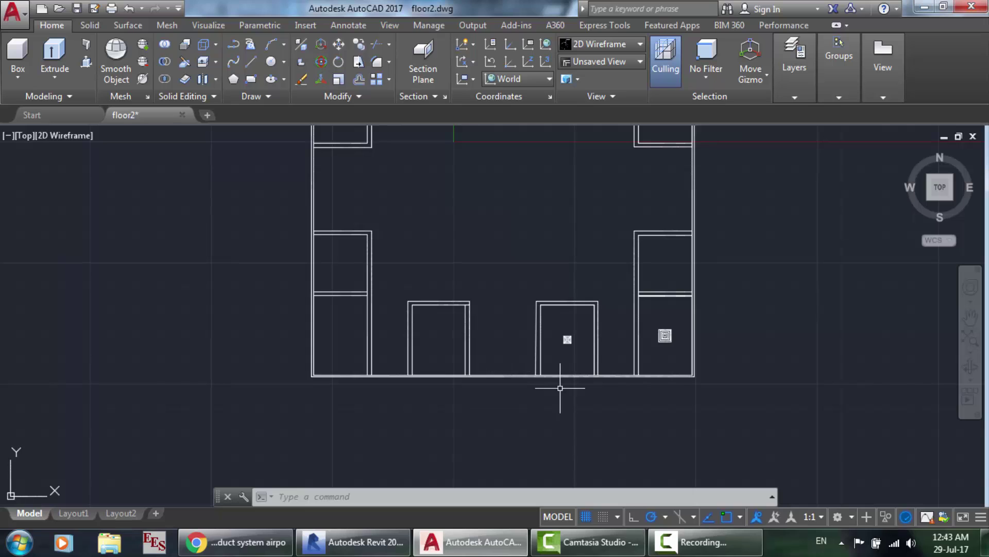
pyautogui.scroll(2, 561, 304)
pyautogui.scroll(4, 561, 305)
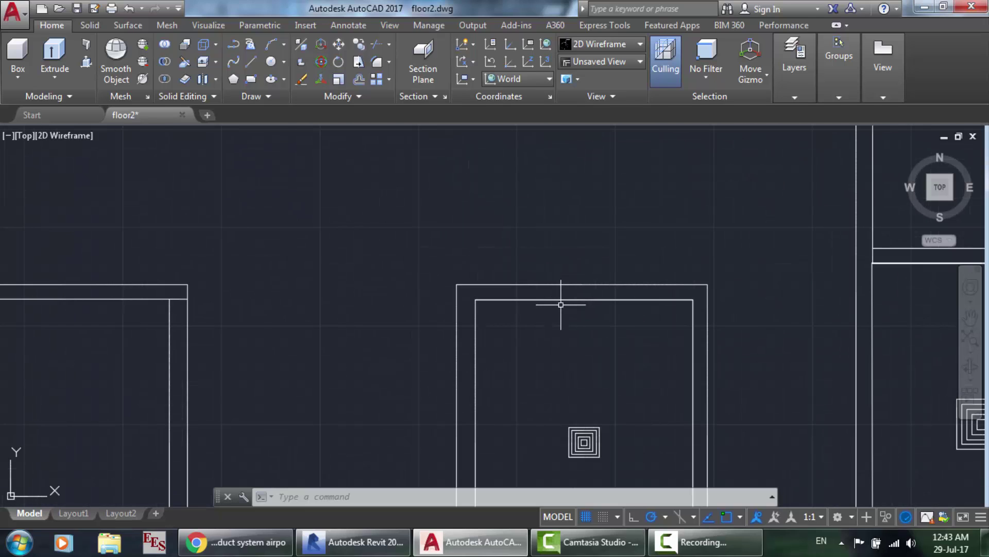
pyautogui.scroll(-2, 561, 305)
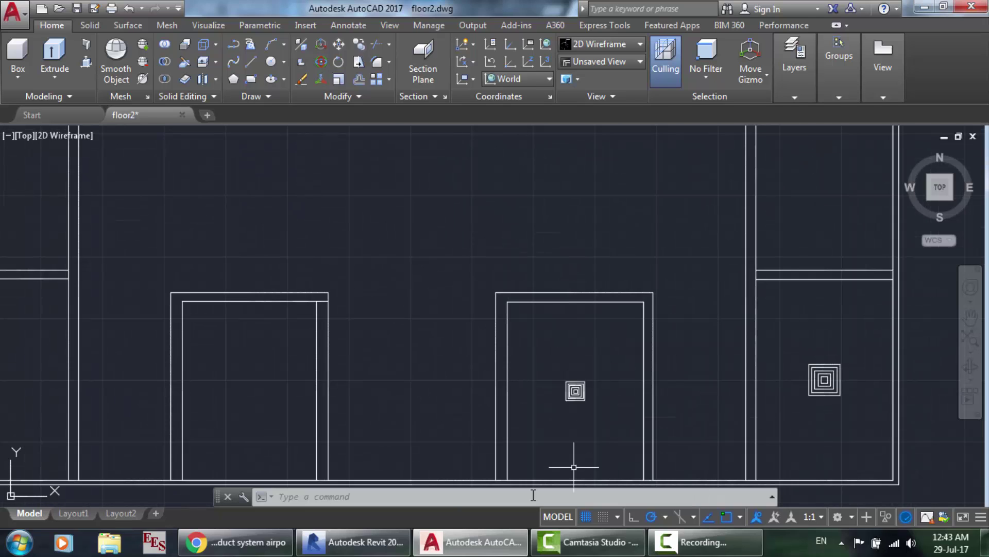
pyautogui.click(340, 542)
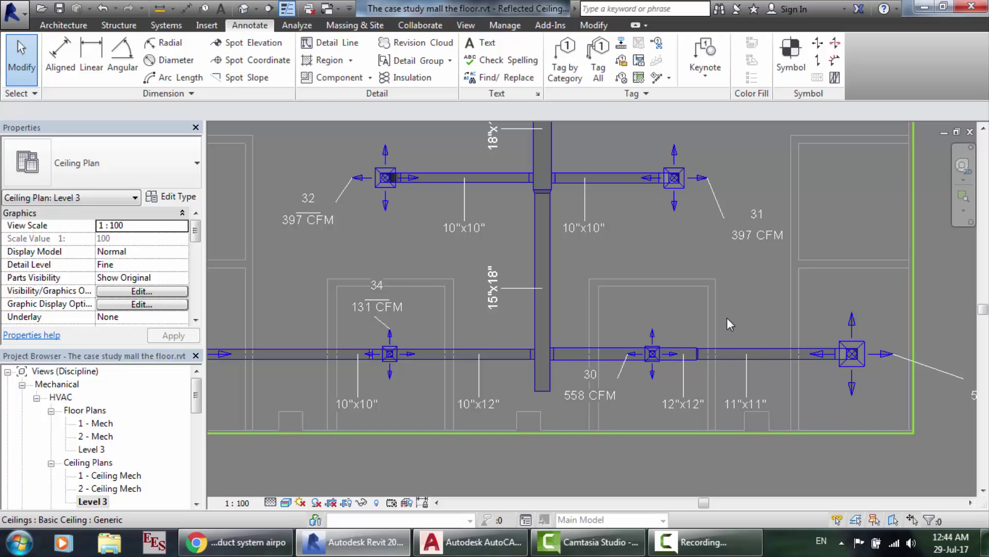
pyautogui.scroll(1, 639, 323)
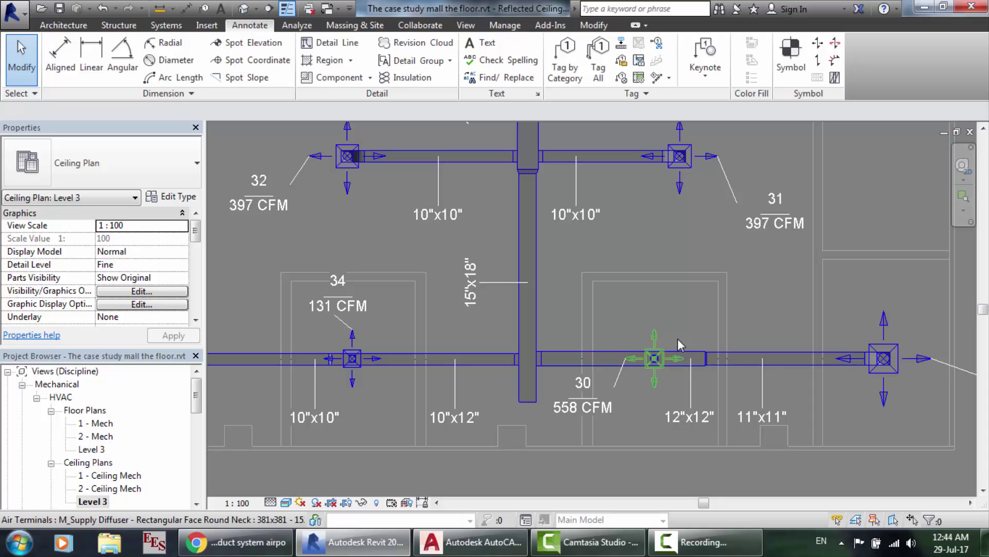
pyautogui.scroll(1, 682, 326)
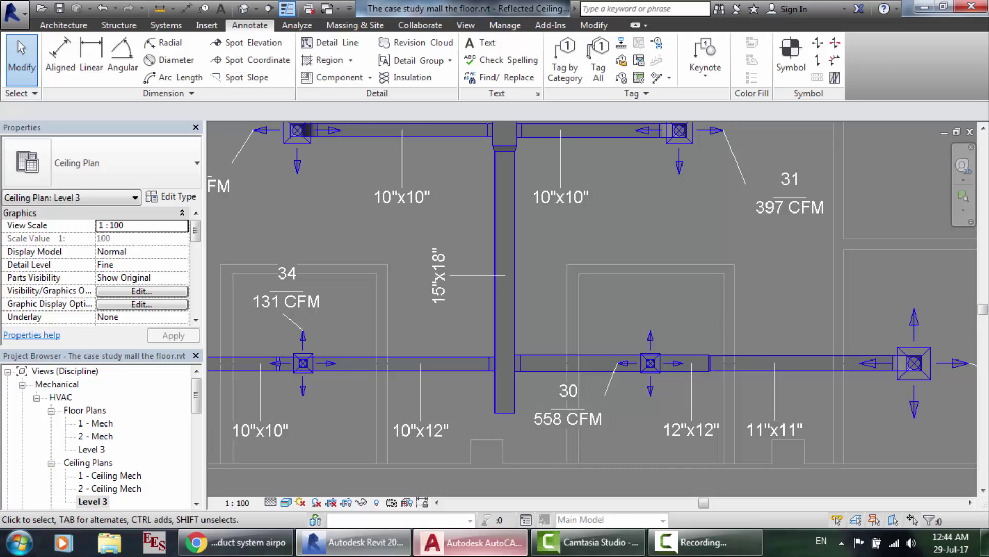
pyautogui.click(472, 541)
pyautogui.scroll(-2, 372, 371)
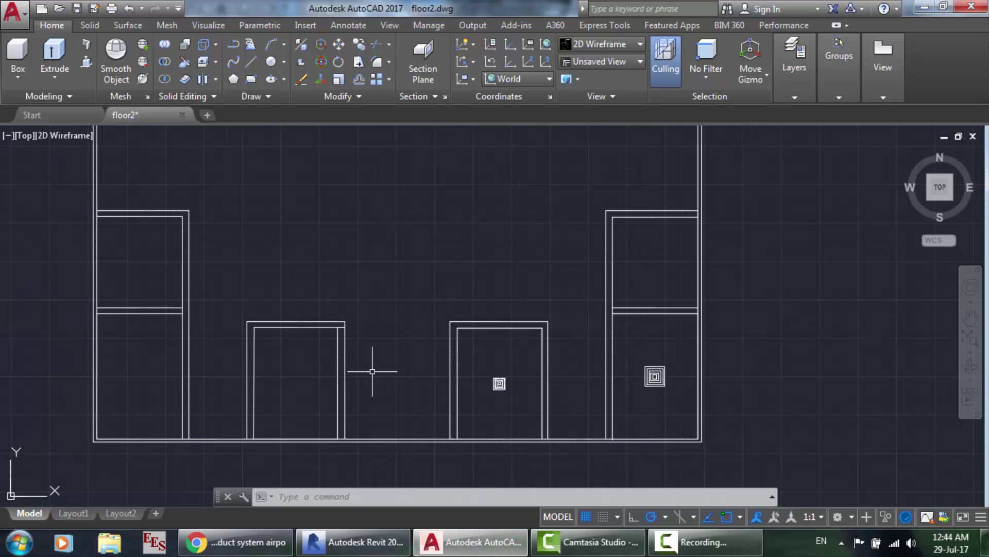
# Switch to Chrome and view the related CIBSE Journal image of an example duct system layout.
pyautogui.click(236, 542)
pyautogui.scroll(-2, 496, 266)
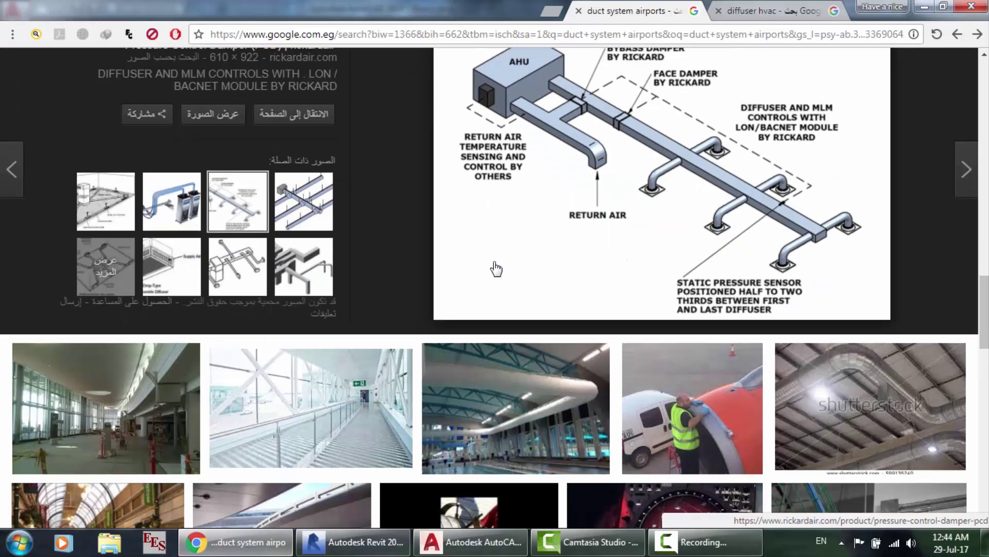
pyautogui.click(320, 191)
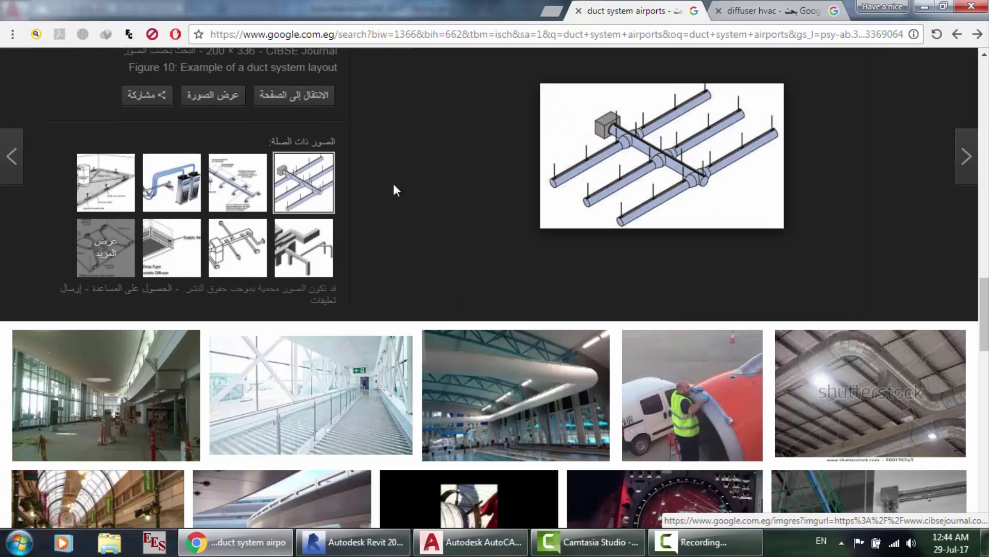
pyautogui.scroll(-3, 711, 210)
pyautogui.scroll(1, 713, 210)
pyautogui.scroll(10, 712, 209)
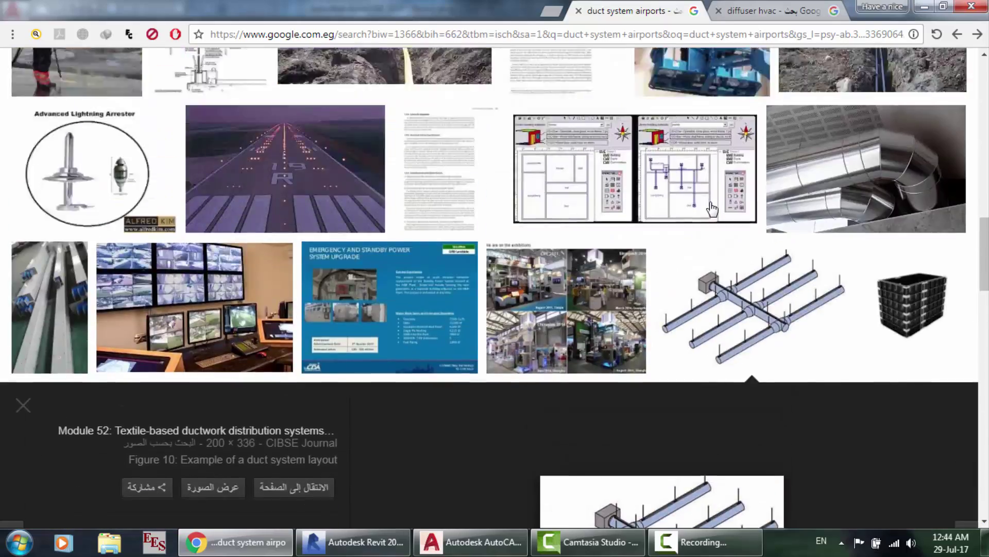
# Search Google Images for "duct system autocad".
pyautogui.scroll(8, 711, 210)
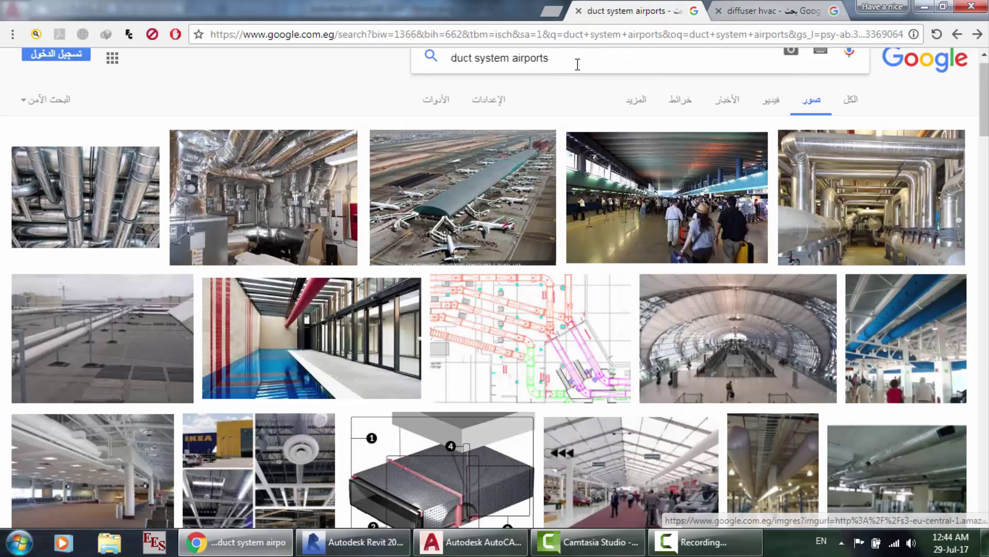
pyautogui.scroll(1, 579, 75)
pyautogui.moveTo(579, 78); pyautogui.dragTo(517, 77)
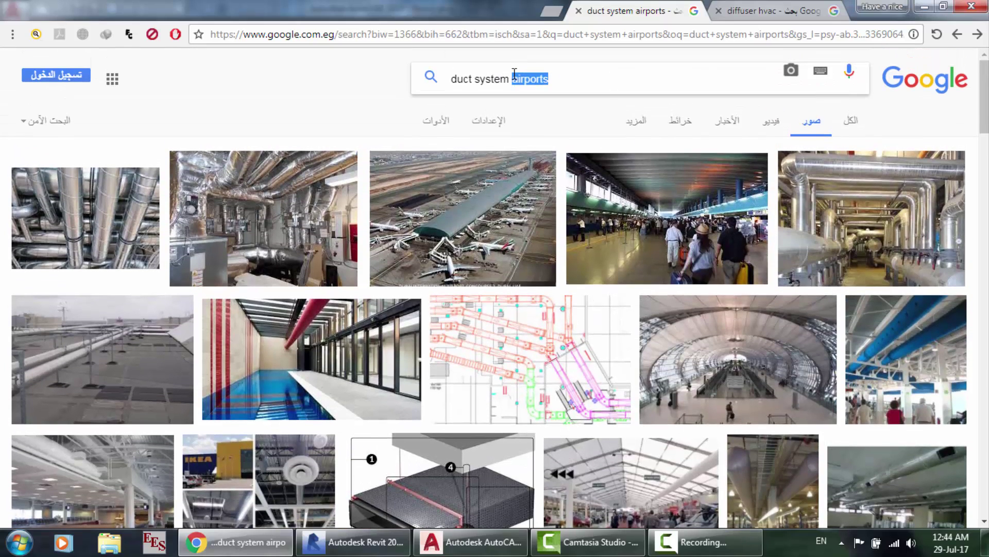
pyautogui.write('autocad')
pyautogui.press('Return')
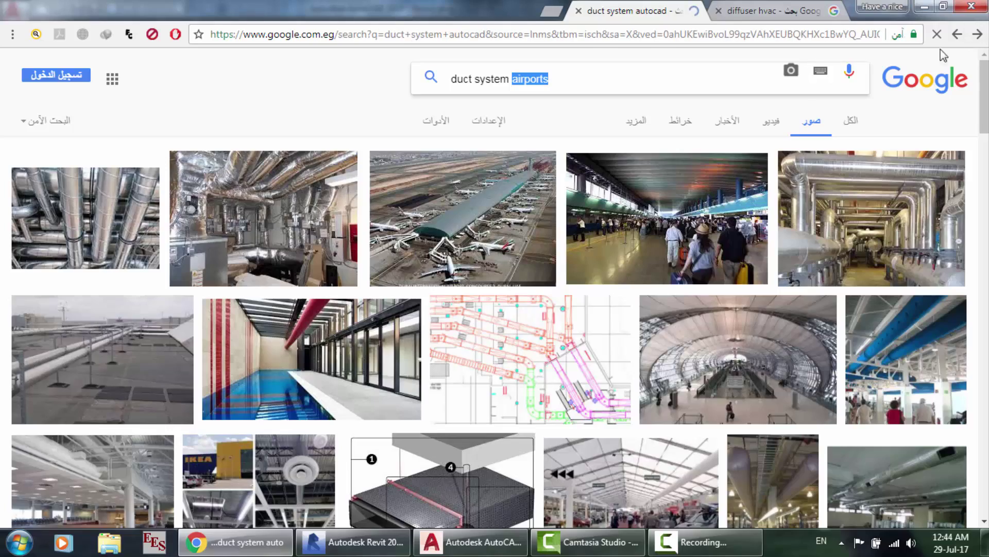
# Browse the image results and open the "Blue Duct after sizing" plan from Autodesk Community.
pyautogui.scroll(-10, 713, 351)
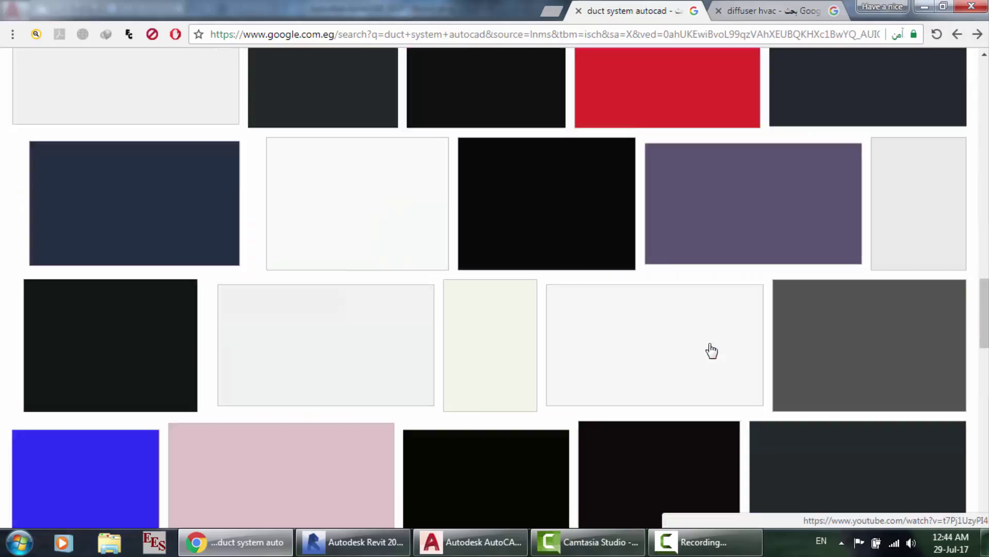
pyautogui.click(711, 349)
pyautogui.scroll(7, 485, 380)
pyautogui.scroll(5, 485, 380)
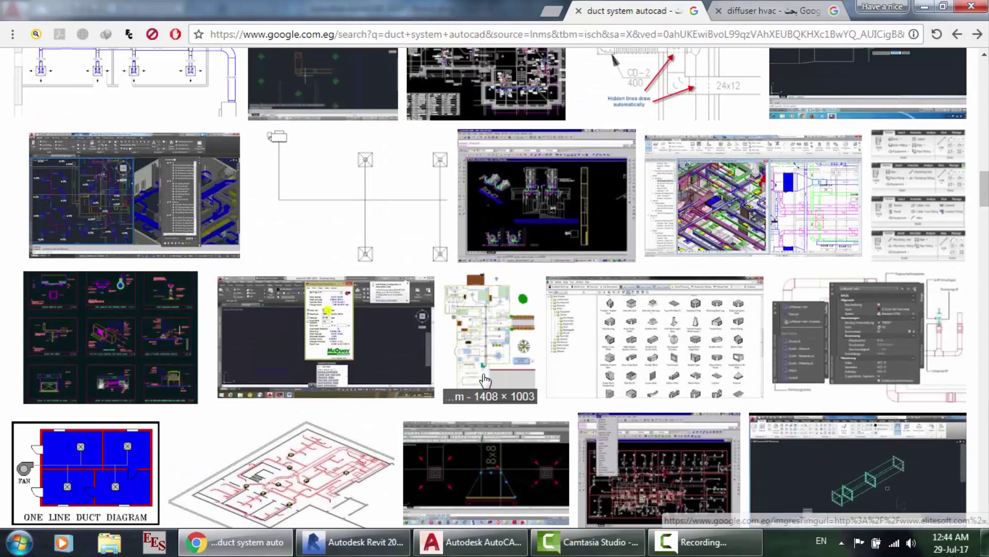
pyautogui.scroll(3, 484, 380)
pyautogui.scroll(3, 485, 380)
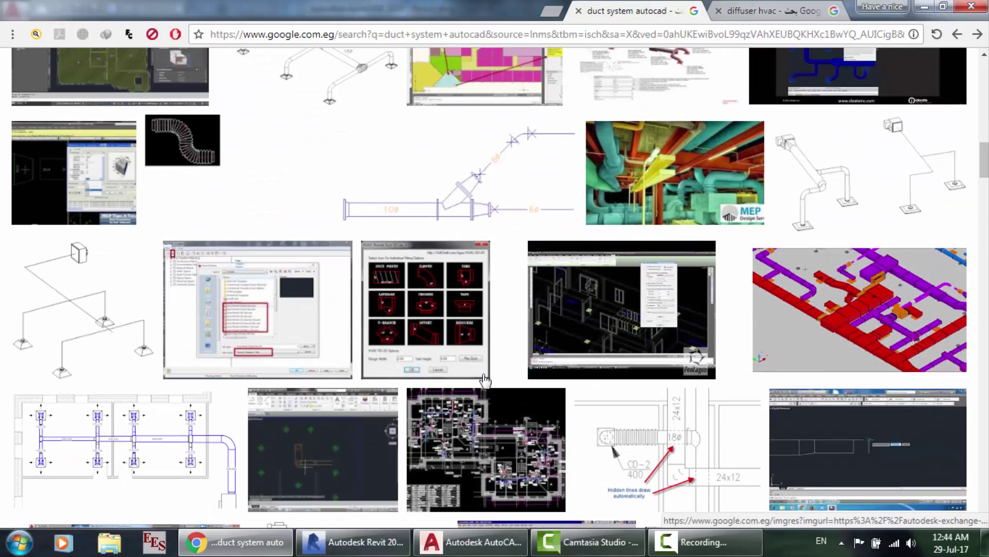
pyautogui.click(150, 450)
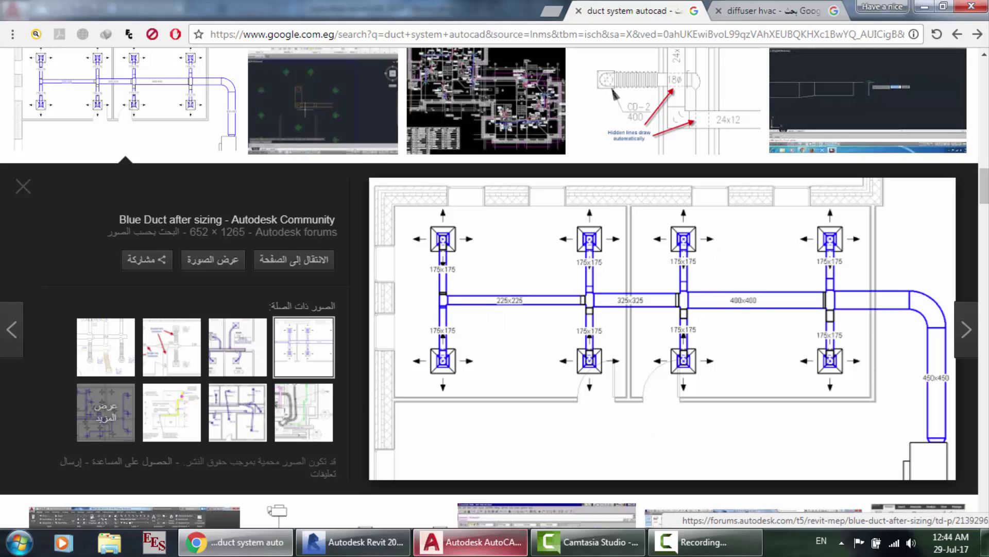
# Switch to AutoCAD and examine the rooms along the lower edge of the floor plan.
pyautogui.click(471, 542)
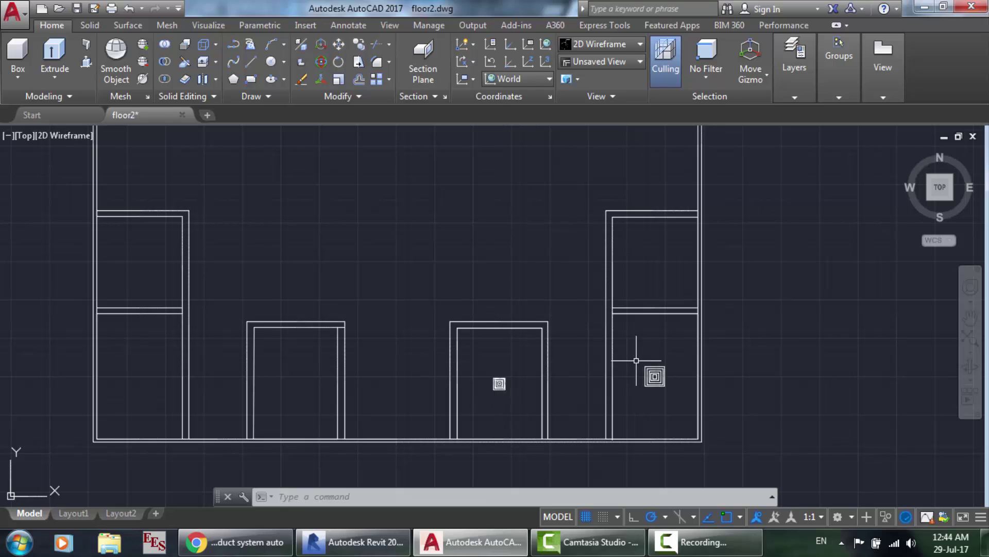
pyautogui.scroll(-2, 429, 354)
pyautogui.scroll(-2, 306, 254)
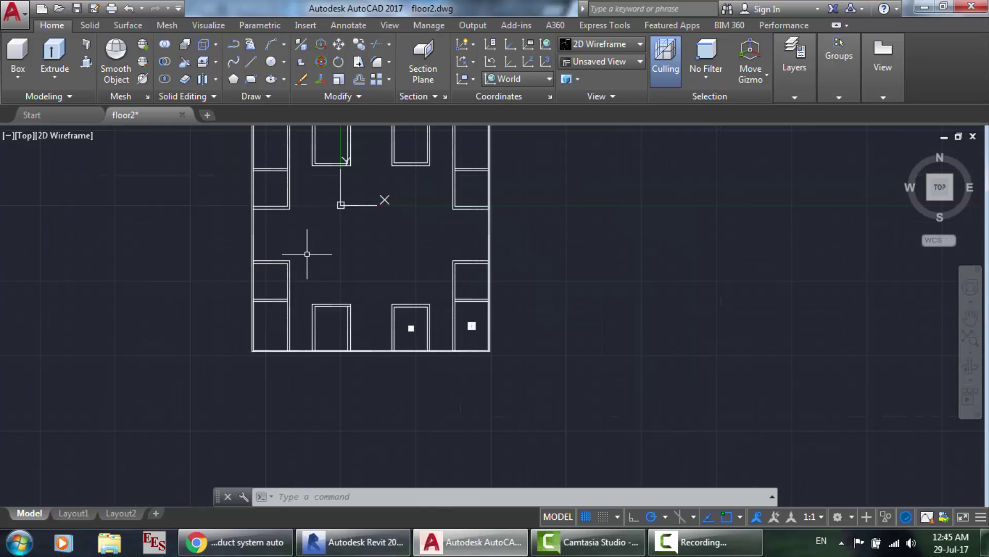
pyautogui.moveTo(307, 254)
pyautogui.mouseDown()
pyautogui.moveTo(282, 272)
pyautogui.moveTo(267, 243)
pyautogui.mouseUp()
pyautogui.moveTo(333, 250); pyautogui.dragTo(342, 268)
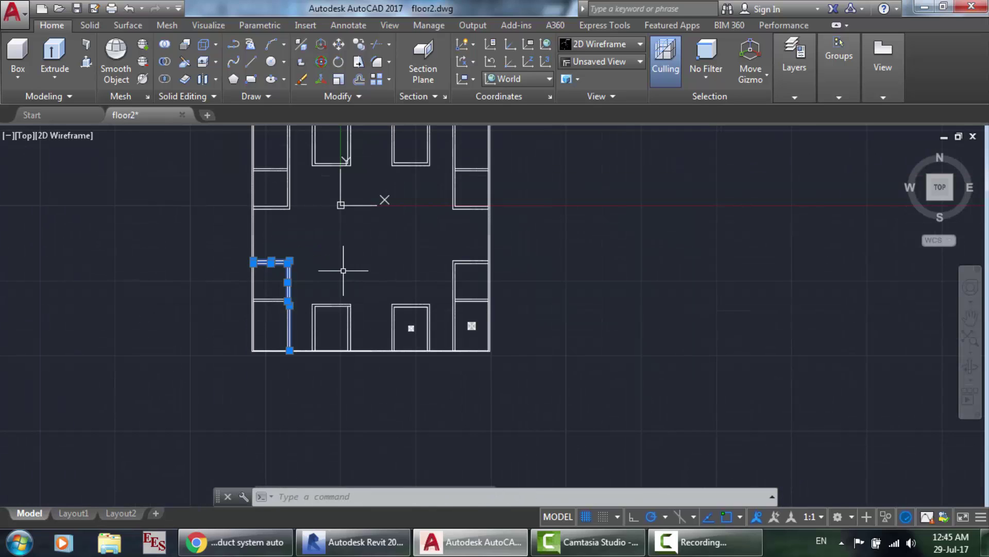
pyautogui.press('Escape')
pyautogui.scroll(6, 311, 310)
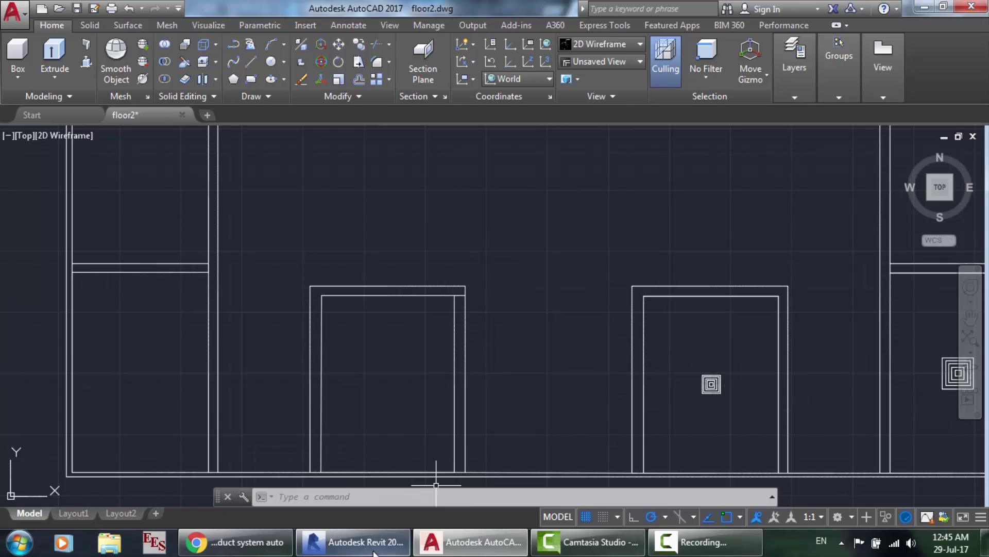
# Switch to Revit and select the 131 CFM supply diffuser in the ceiling plan to check its type and size.
pyautogui.click(356, 542)
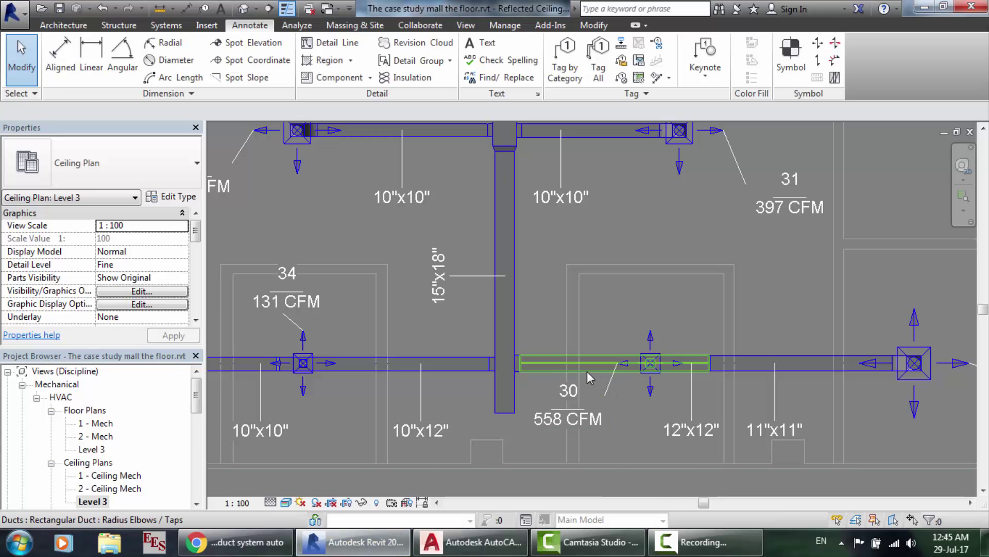
pyautogui.scroll(-1, 397, 370)
pyautogui.scroll(-2, 398, 370)
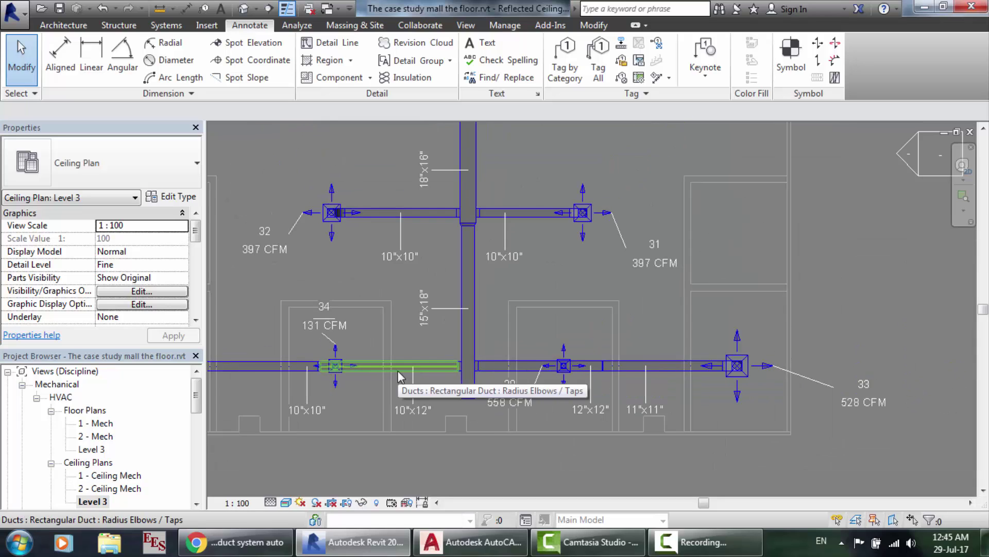
pyautogui.scroll(3, 278, 370)
pyautogui.scroll(2, 369, 382)
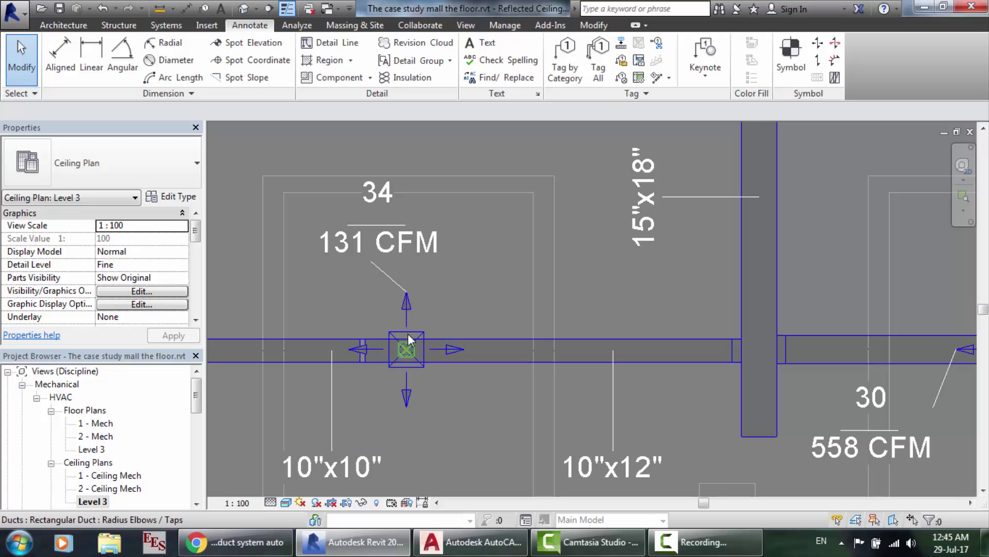
pyautogui.click(407, 310)
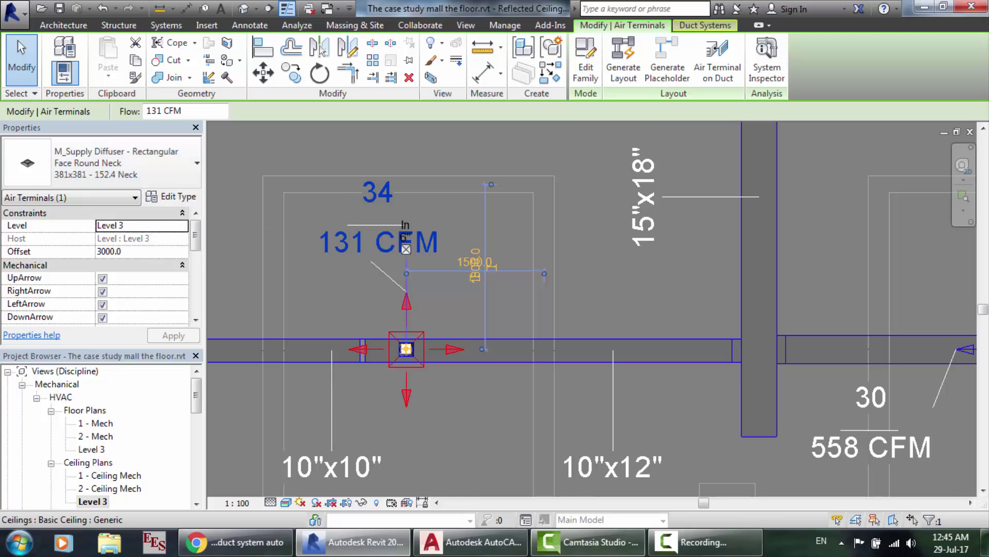
# Switch to AutoCAD and copy the small square diffuser symbol from its centre to the matching position, horizontally aligned, in the empty room opposite.
pyautogui.click(472, 541)
pyautogui.moveTo(741, 410)
pyautogui.mouseDown()
pyautogui.moveTo(714, 346)
pyautogui.moveTo(663, 404)
pyautogui.mouseUp()
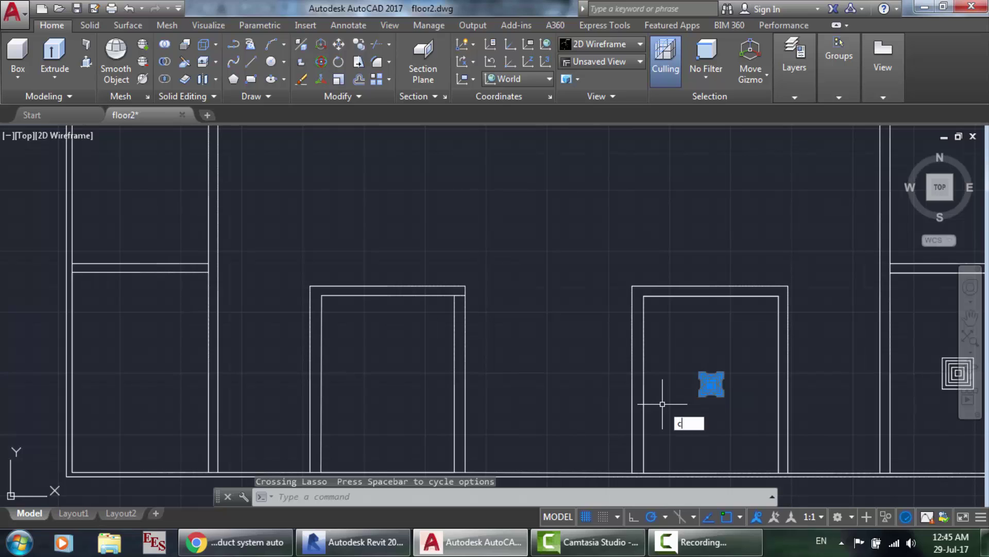
pyautogui.press('Return')
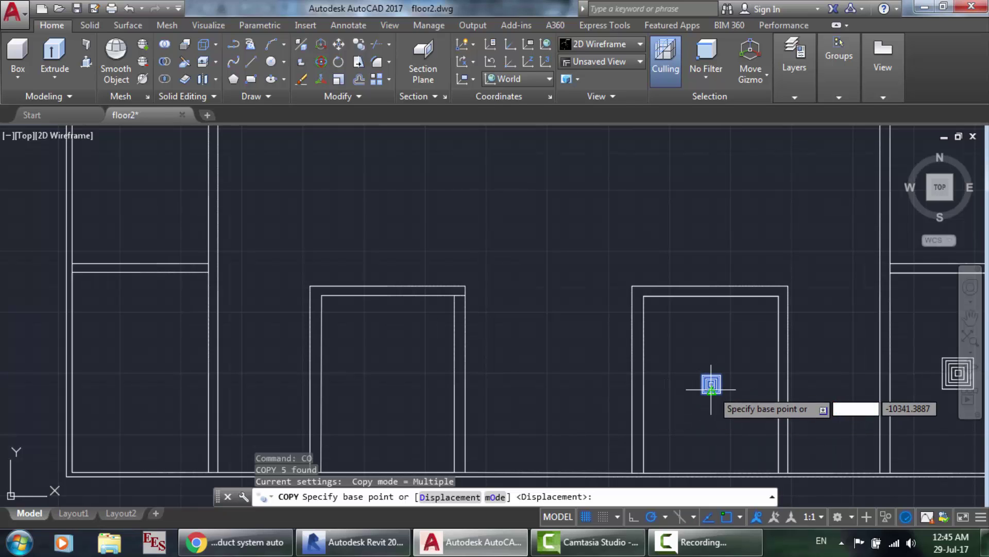
pyautogui.scroll(2, 710, 382)
pyautogui.scroll(3, 710, 382)
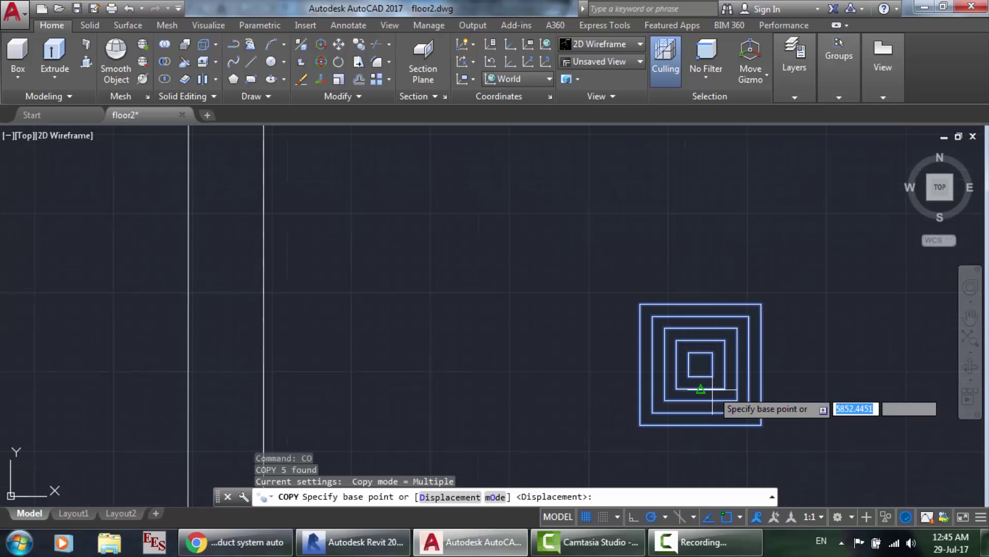
pyautogui.click(701, 364)
pyautogui.scroll(-5, 461, 350)
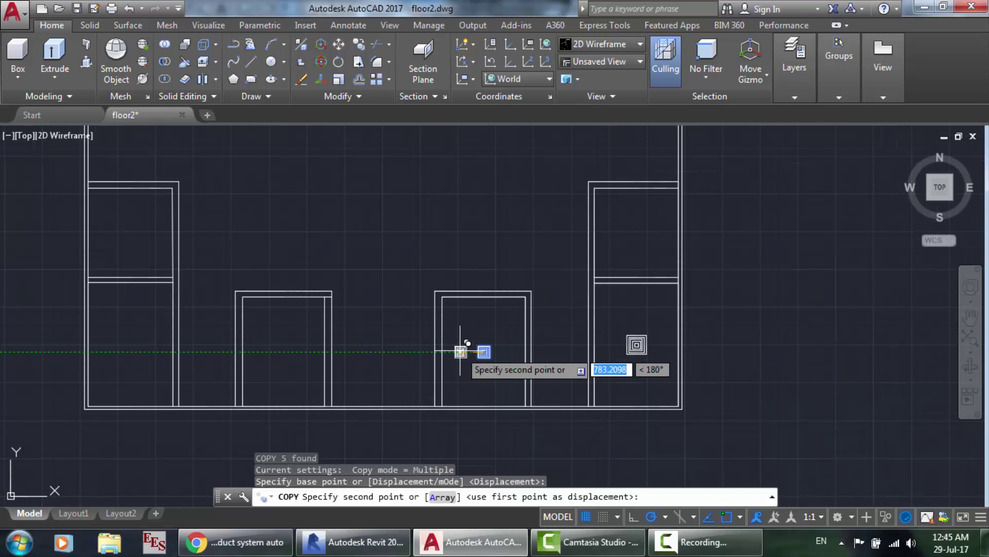
pyautogui.scroll(4, 281, 346)
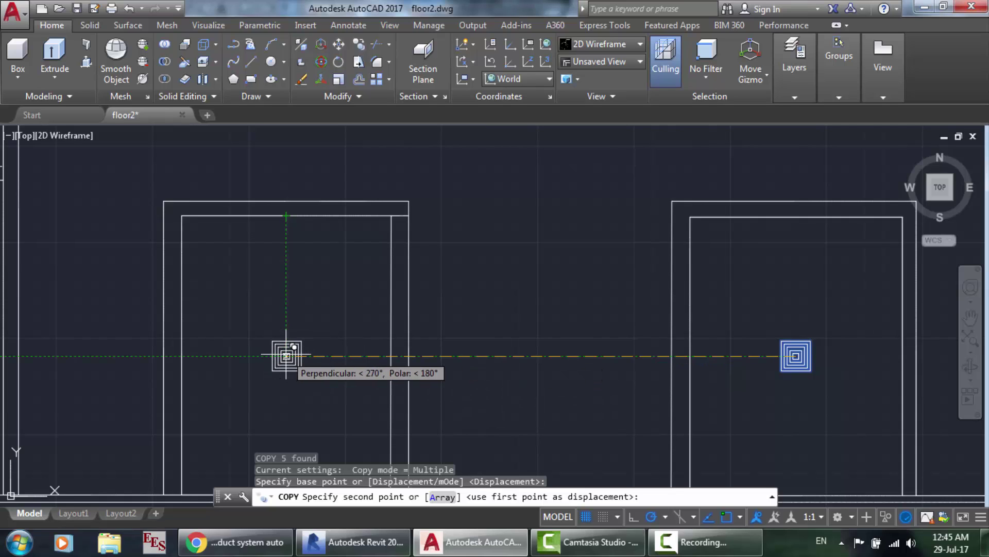
pyautogui.click(286, 355)
pyautogui.press('Return')
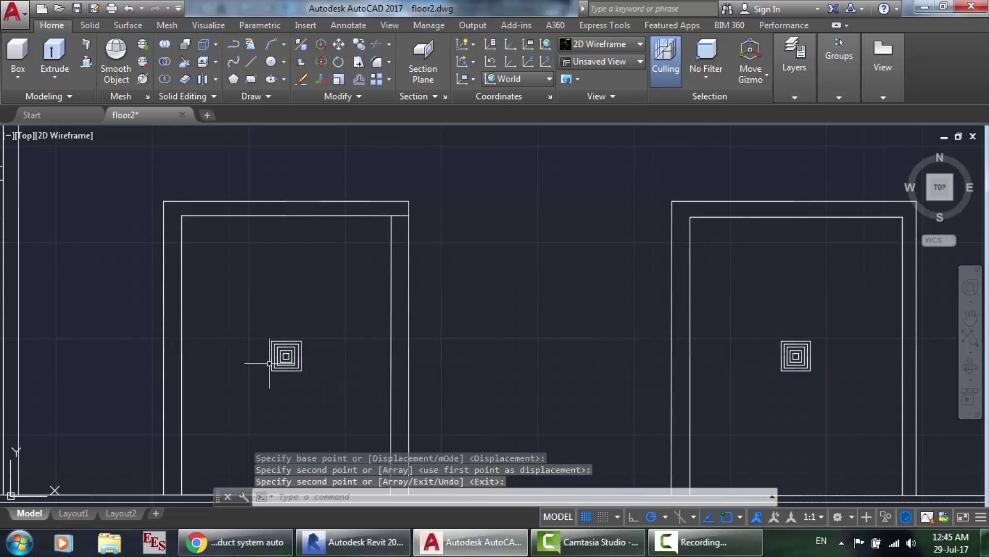
# Move the large diffuser symbol in the lower-right corner room straight down from its centre, aligning it horizontally with the small diffuser symbols.
pyautogui.scroll(-4, 269, 364)
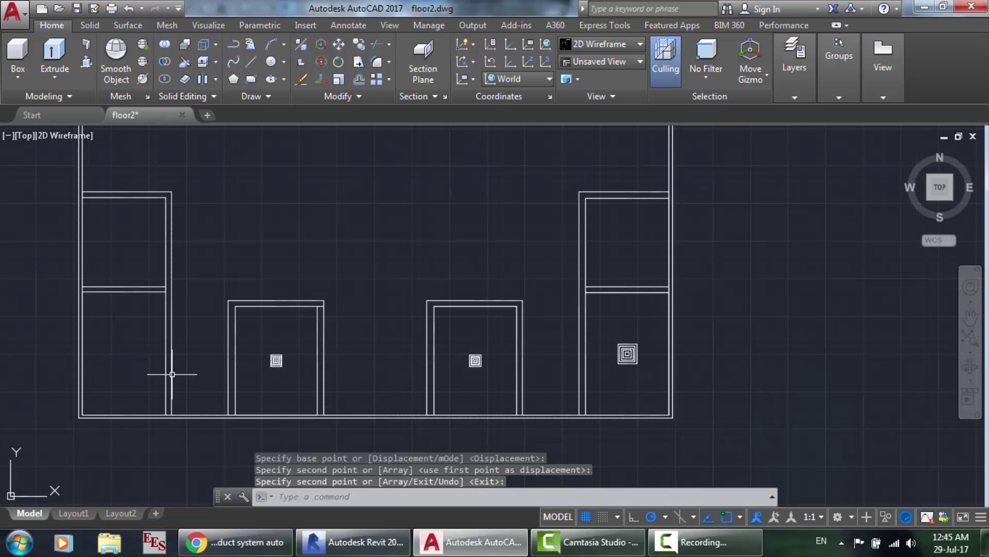
pyautogui.scroll(6, 624, 356)
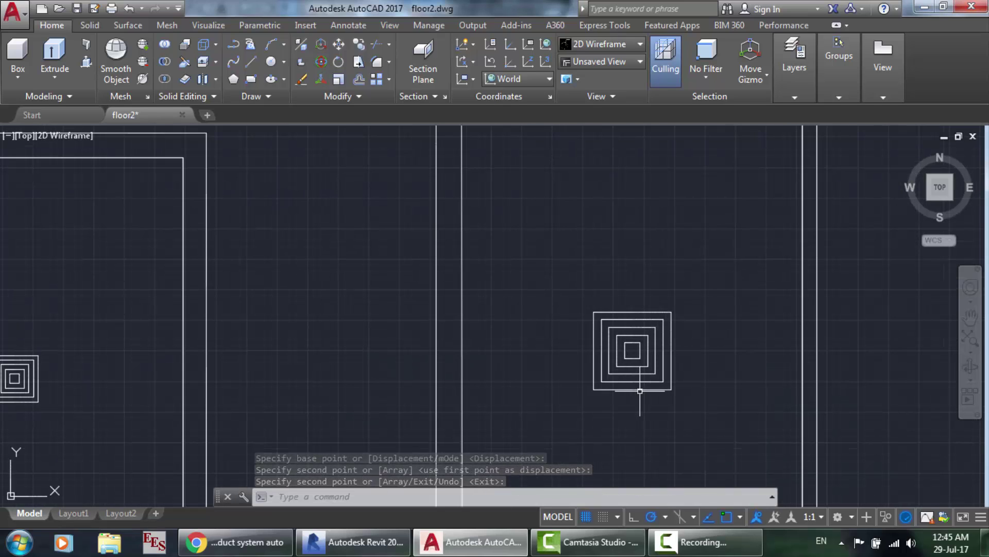
pyautogui.moveTo(701, 415)
pyautogui.mouseDown()
pyautogui.moveTo(699, 329)
pyautogui.moveTo(504, 419)
pyautogui.moveTo(507, 433)
pyautogui.mouseUp()
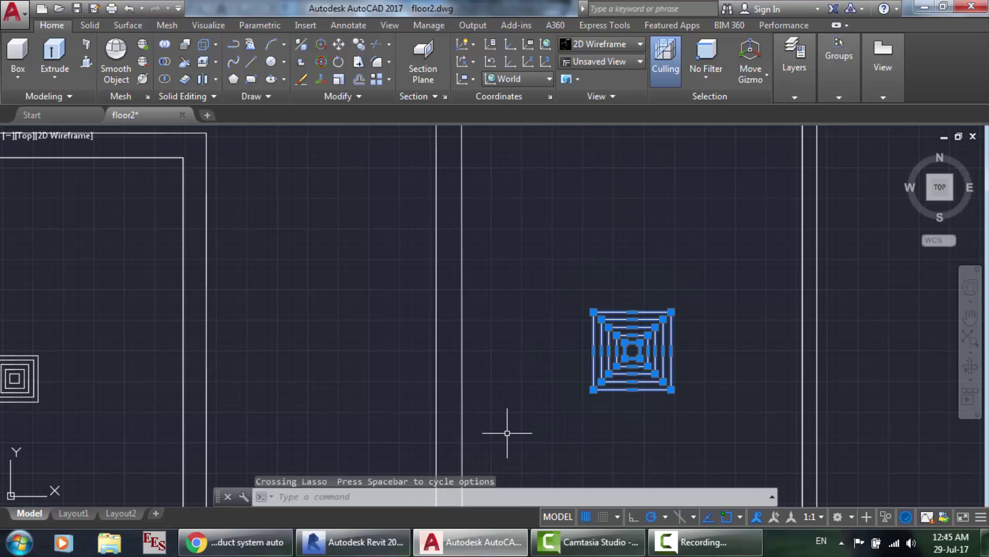
pyautogui.press('Return')
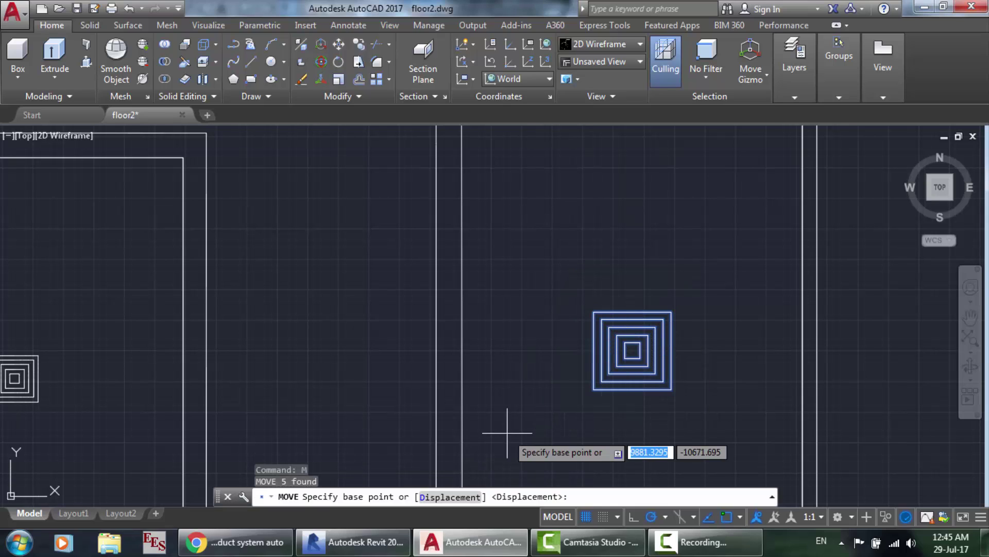
pyautogui.click(632, 350)
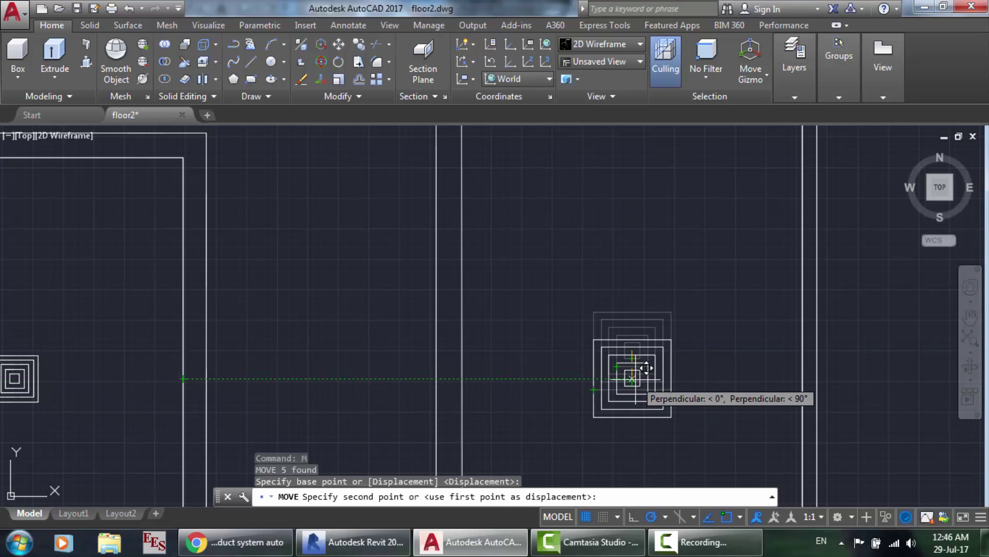
pyautogui.click(635, 379)
pyautogui.scroll(-5, 679, 284)
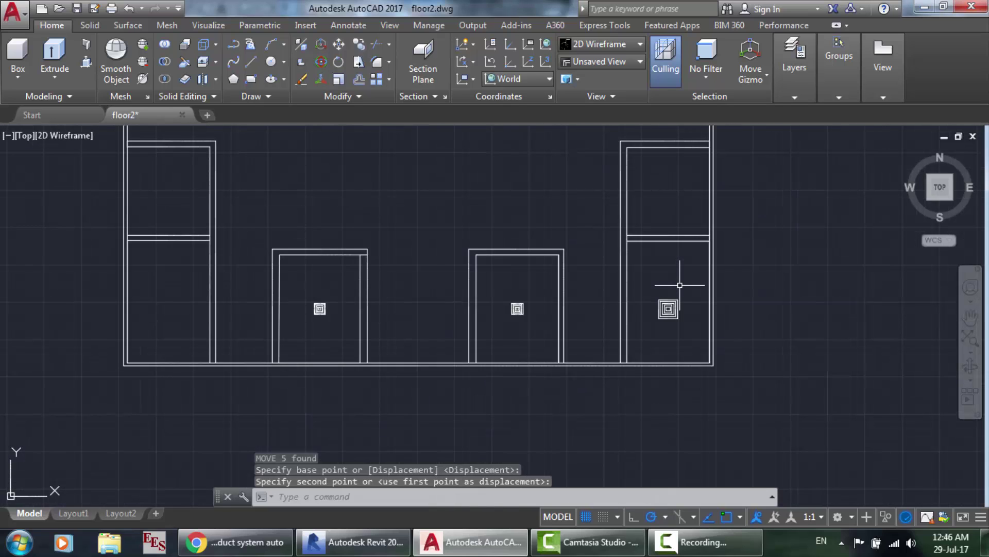
pyautogui.scroll(-2, 680, 284)
pyautogui.scroll(4, 339, 284)
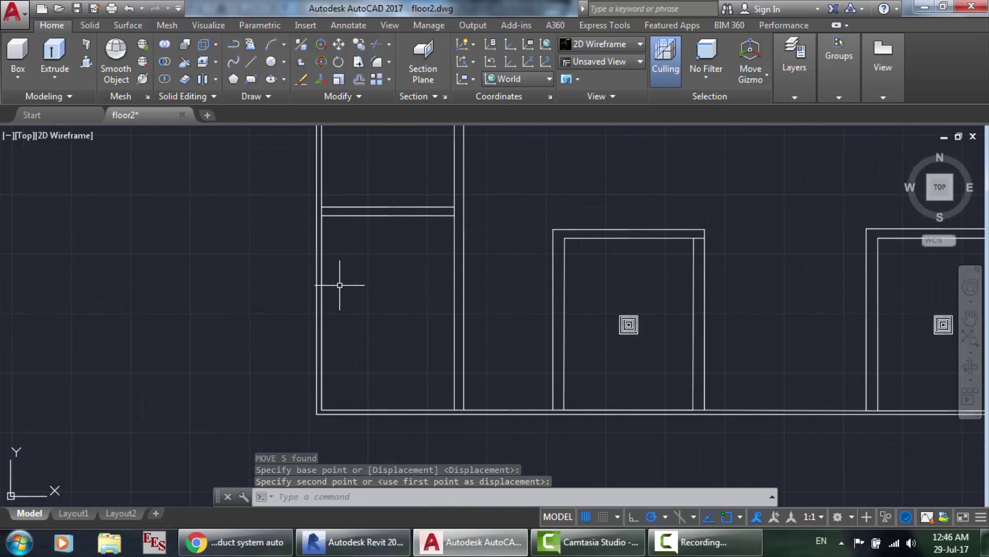
# Switch to Revit and select the 609 CFM and 528 CFM corner diffusers in the ceiling plan to compare their type and size.
pyautogui.click(354, 542)
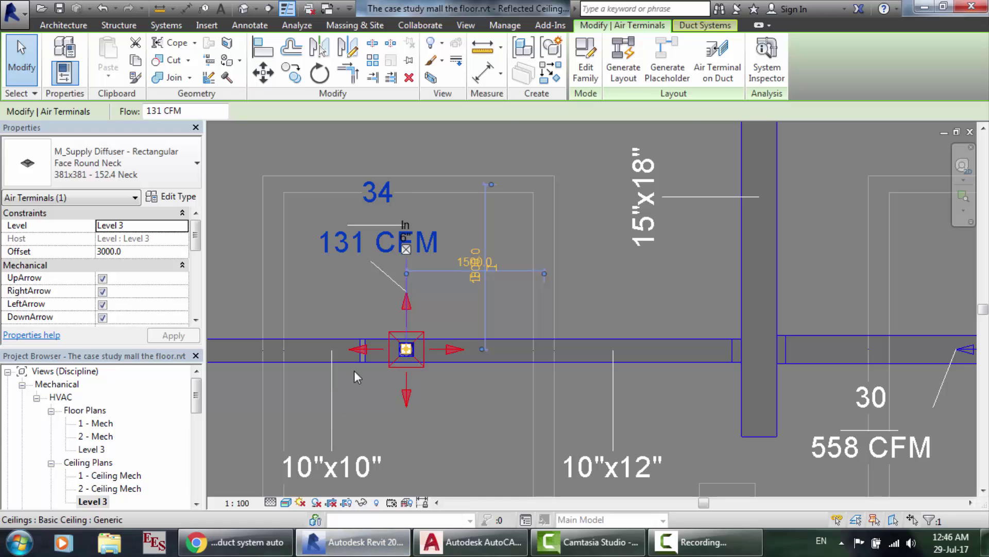
pyautogui.scroll(-5, 354, 371)
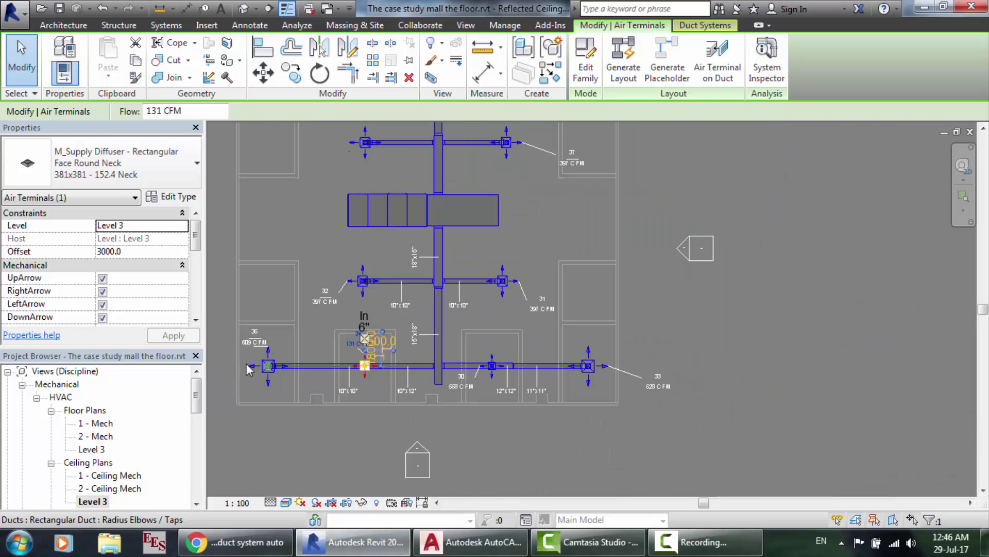
pyautogui.scroll(5, 246, 364)
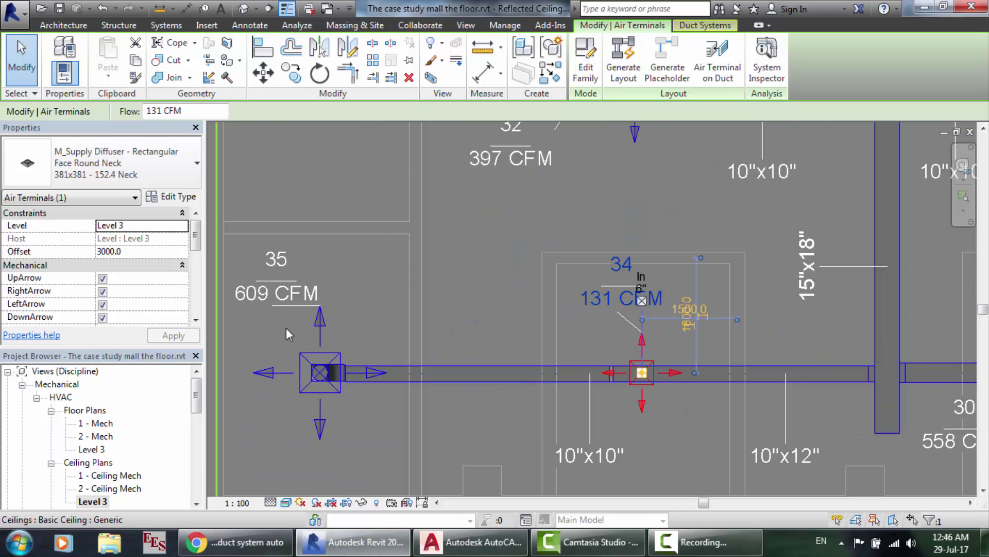
pyautogui.click(320, 317)
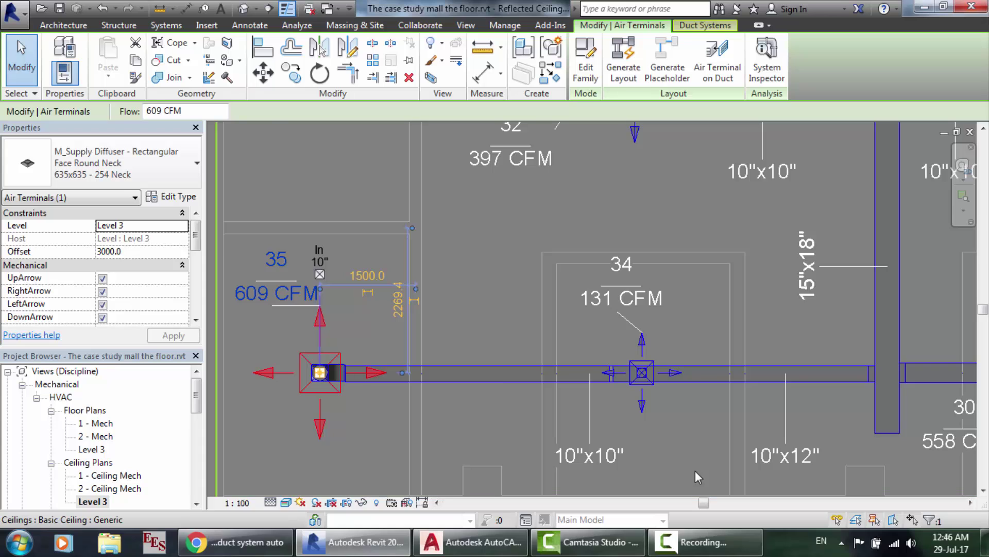
pyautogui.scroll(-5, 694, 471)
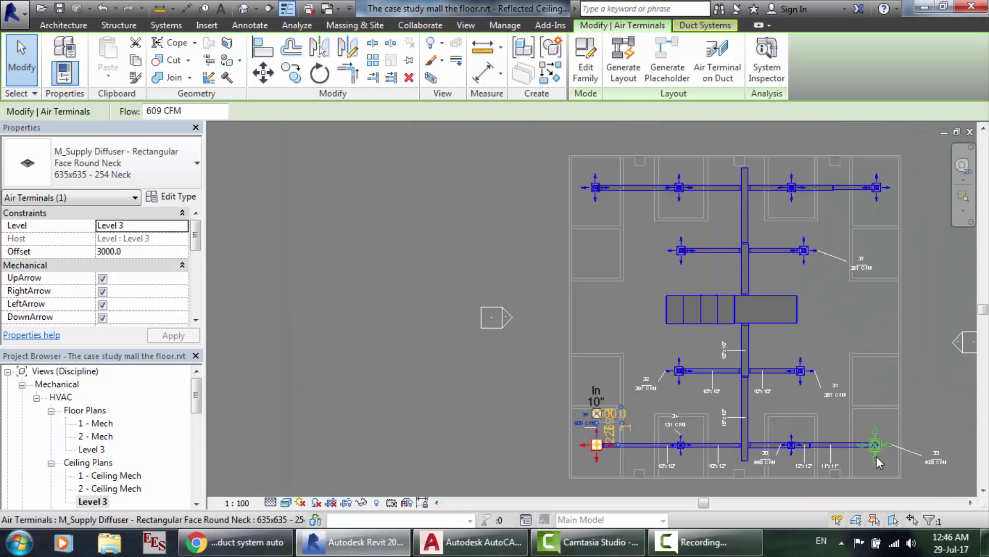
pyautogui.click(877, 456)
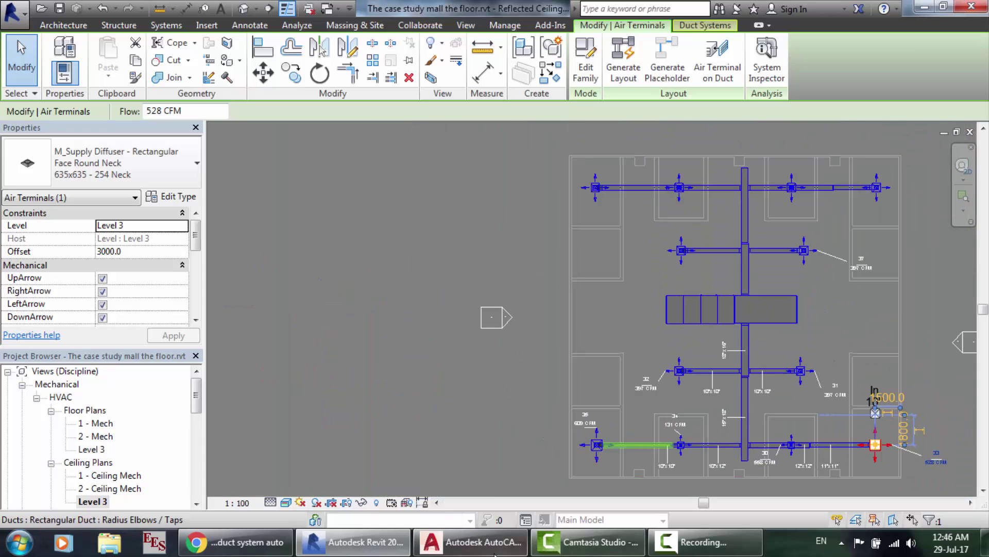
# Switch to AutoCAD and copy the large diffuser symbol from its centre into the lower-left corner room, horizontally aligned with the other symbols.
pyautogui.click(470, 541)
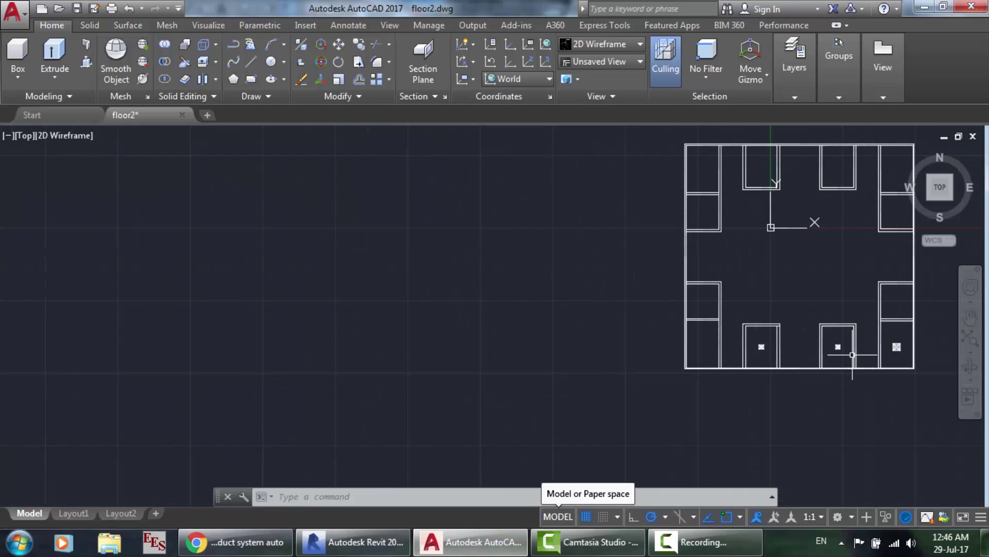
pyautogui.scroll(4, 905, 356)
pyautogui.moveTo(906, 355)
pyautogui.mouseDown()
pyautogui.moveTo(871, 281)
pyautogui.moveTo(855, 341)
pyautogui.mouseUp()
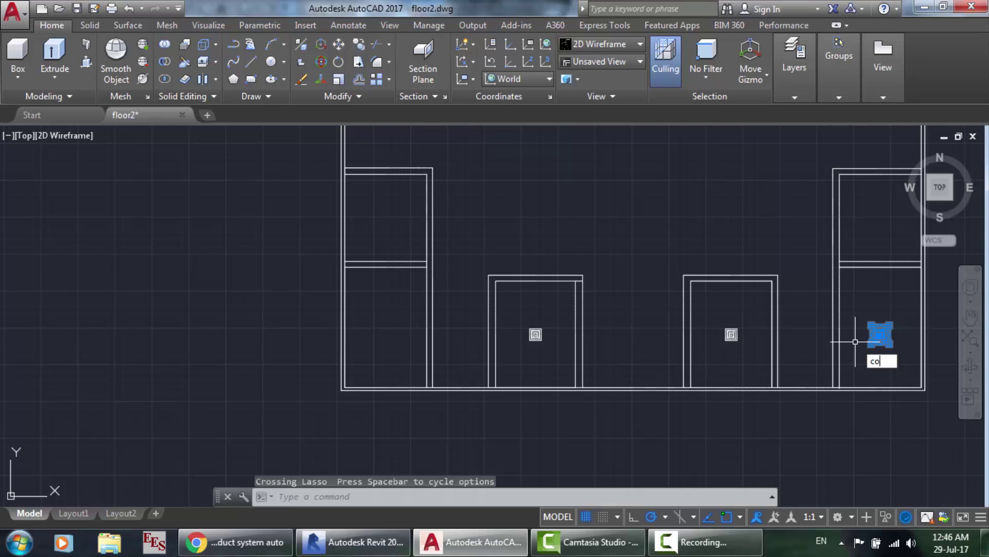
pyautogui.press('Return')
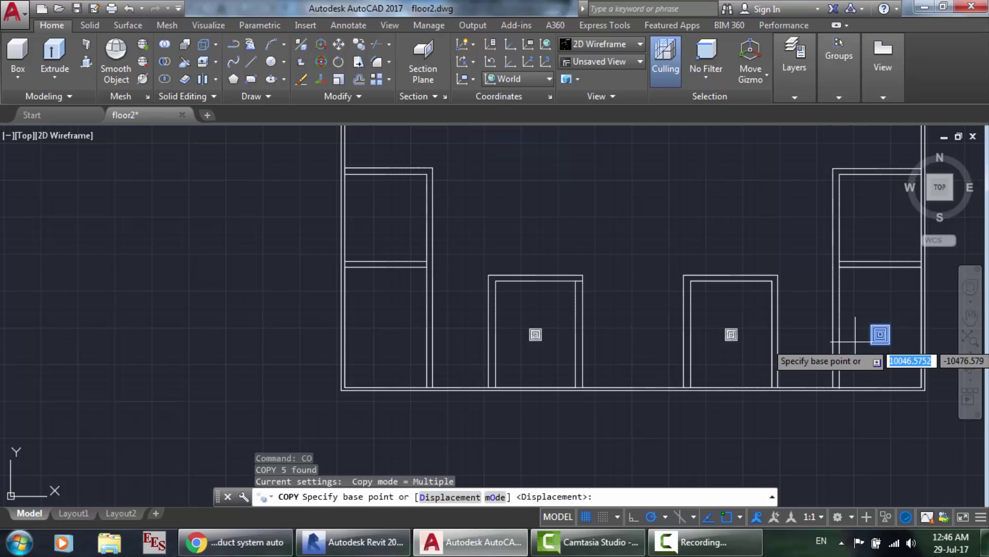
pyautogui.click(880, 334)
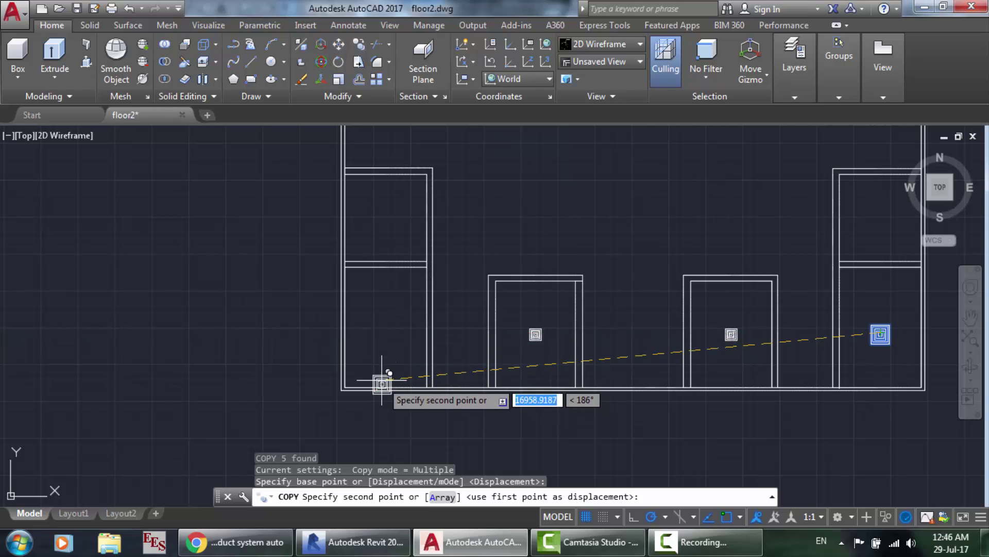
pyautogui.click(386, 333)
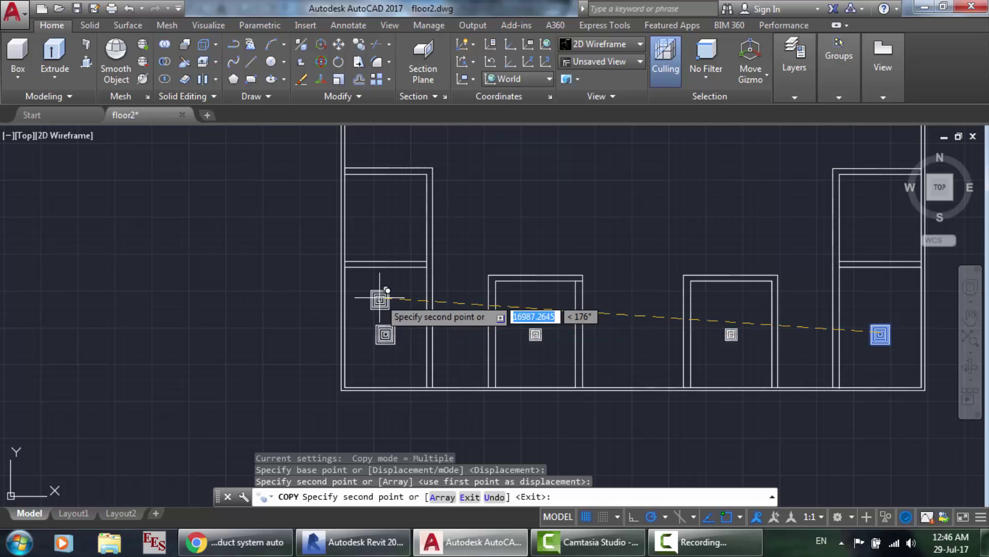
pyautogui.press('Return')
pyautogui.scroll(4, 372, 324)
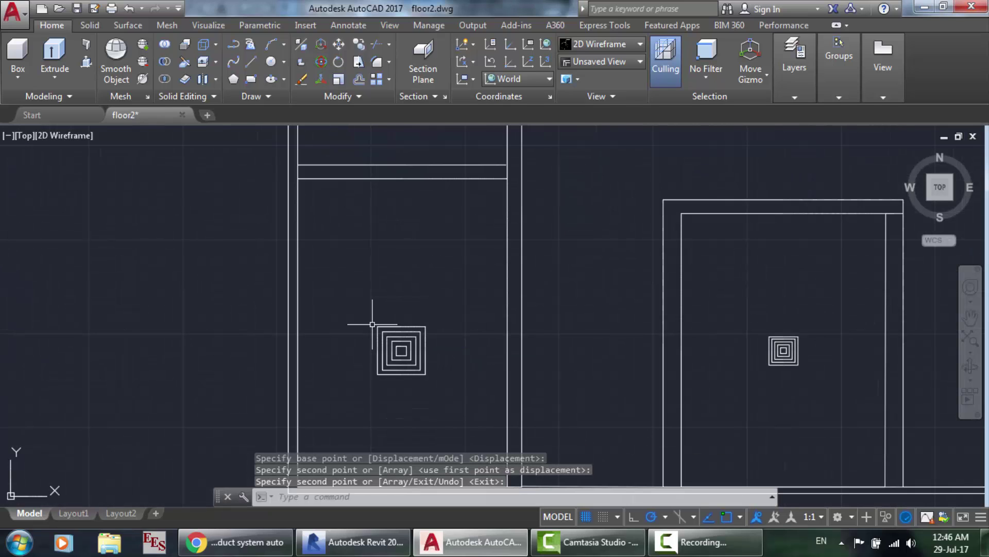
pyautogui.scroll(-6, 571, 333)
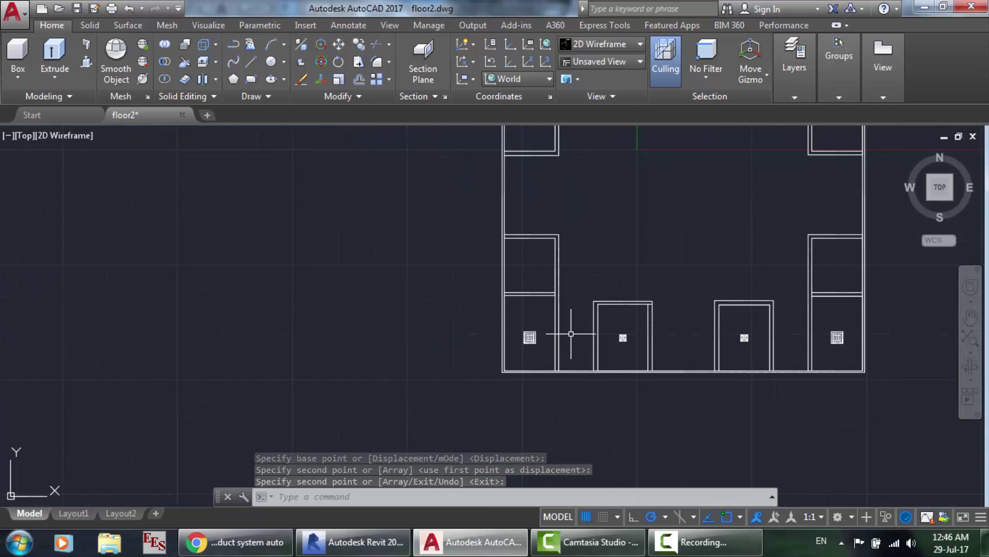
pyautogui.scroll(4, 783, 327)
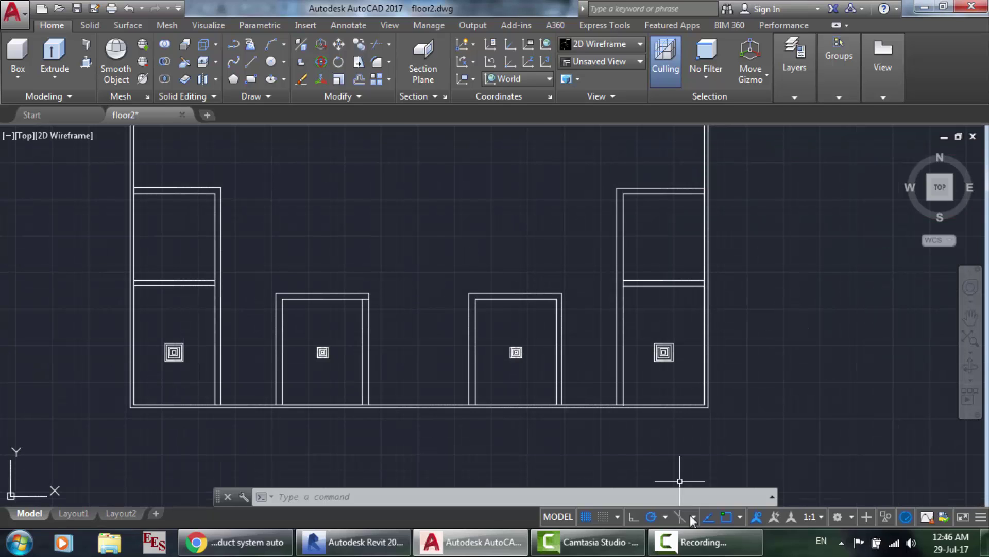
pyautogui.click(704, 541)
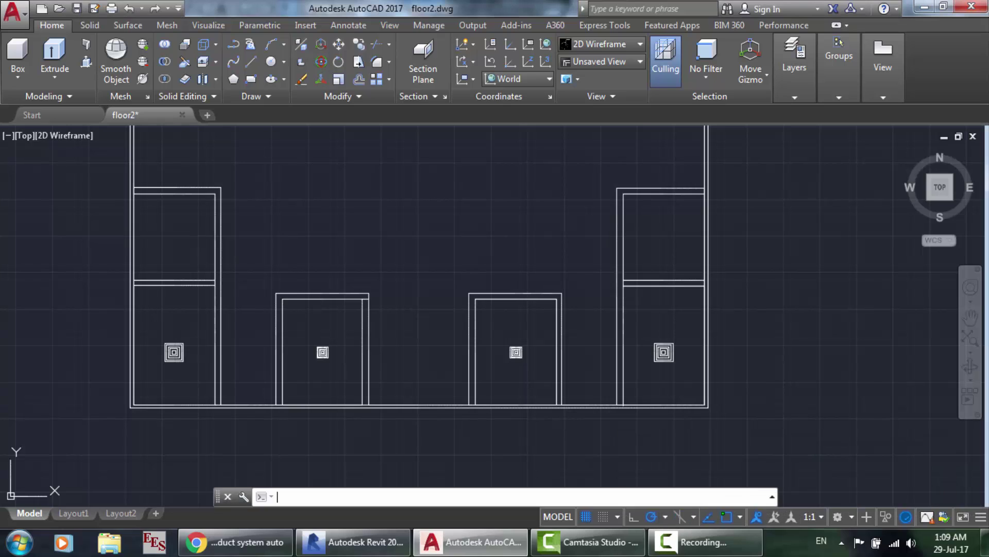
# Switch to Revit and examine how the duct meets the 528 CFM corner diffuser in the Level 3 ceiling plan.
pyautogui.click(356, 542)
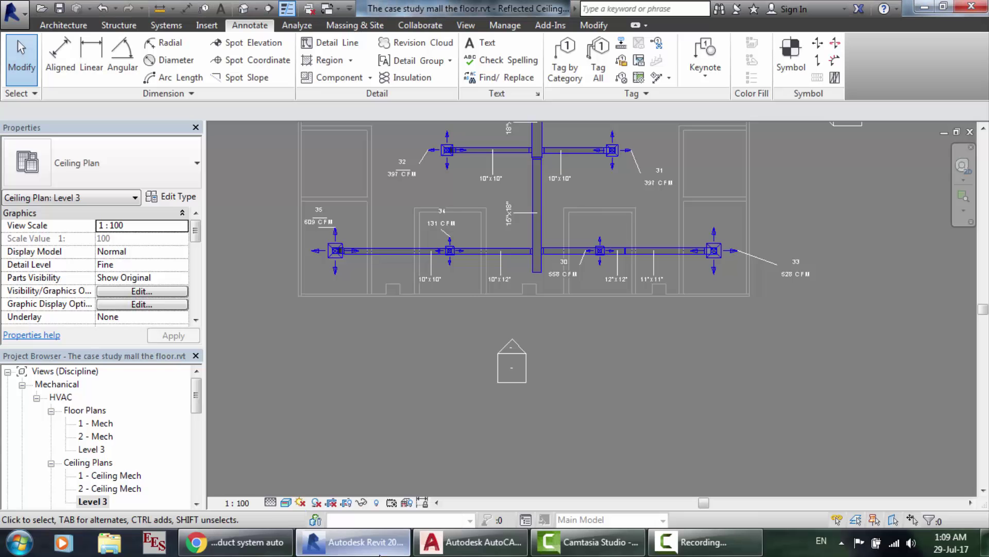
pyautogui.scroll(5, 744, 239)
pyautogui.scroll(2, 744, 239)
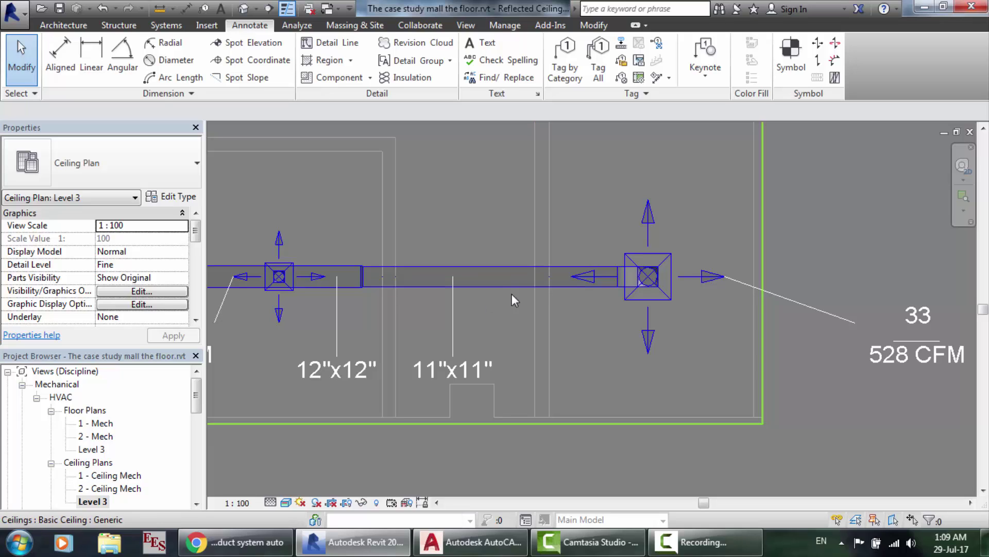
pyautogui.scroll(4, 650, 273)
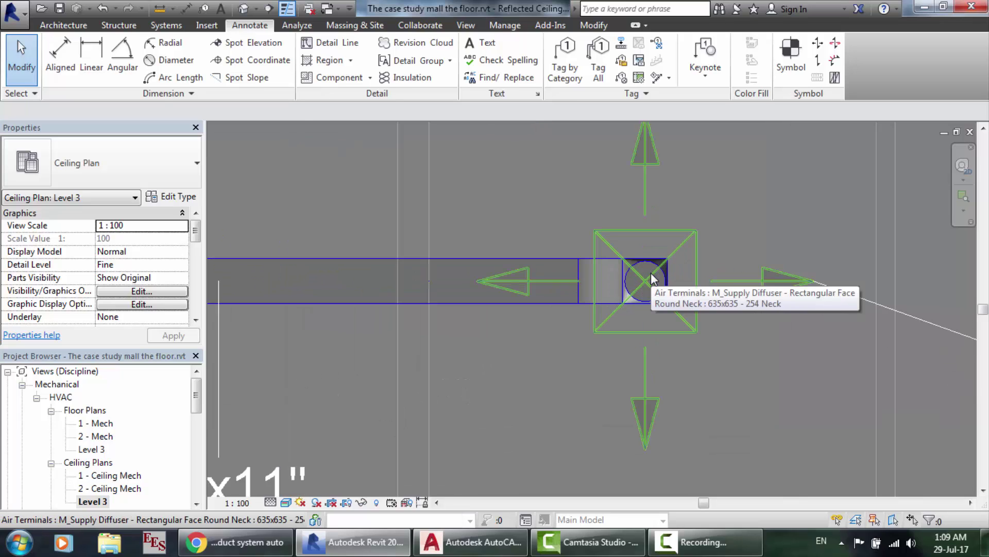
# Open the 3D view and select the elbow and the short vertical duct above the 528 CFM corner diffuser to check their types.
pyautogui.click(244, 8)
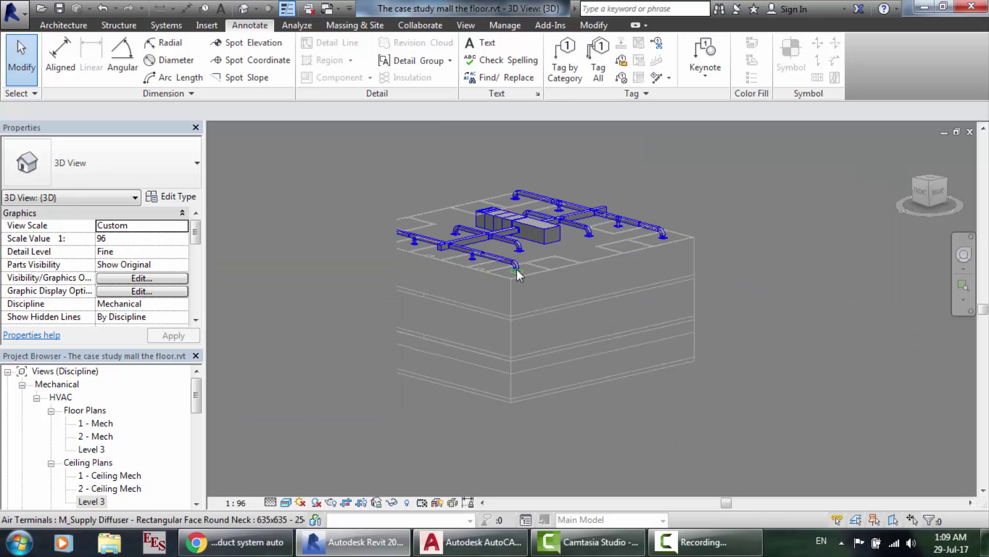
pyautogui.scroll(5, 518, 269)
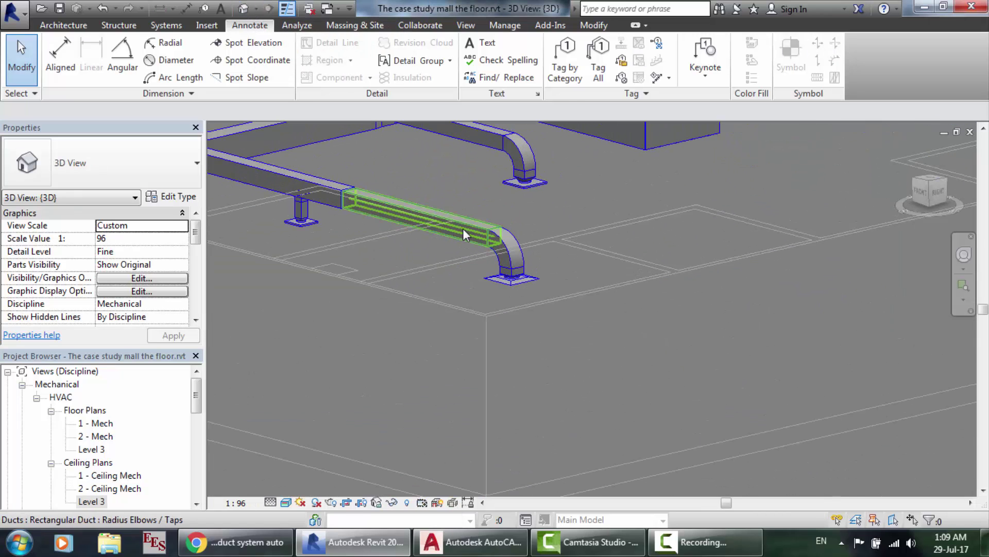
pyautogui.scroll(4, 460, 229)
pyautogui.scroll(1, 459, 228)
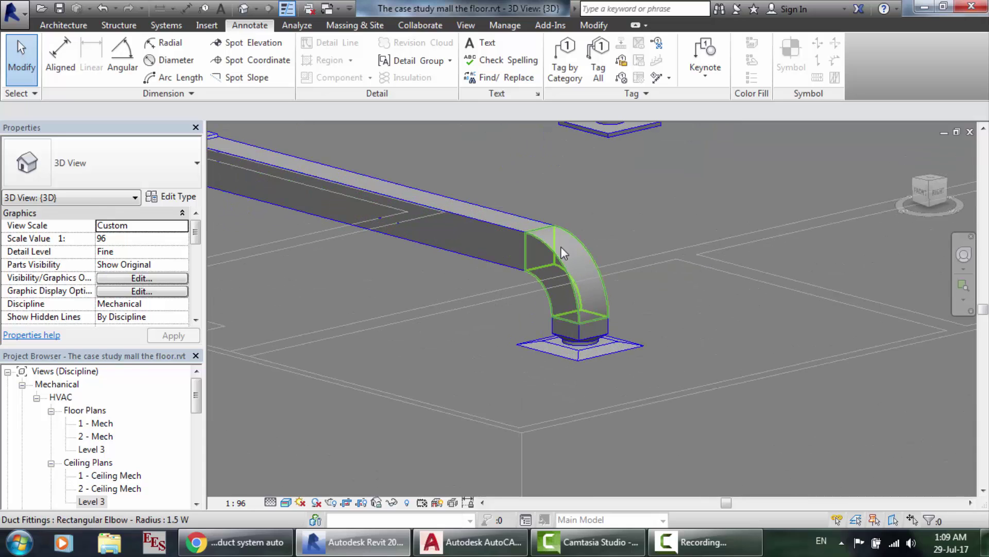
pyautogui.click(579, 312)
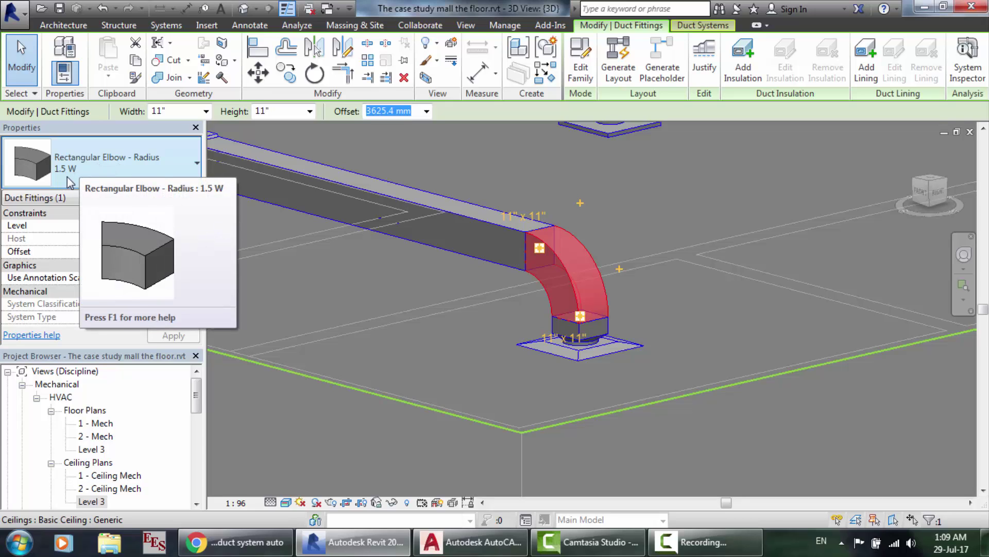
pyautogui.click(598, 336)
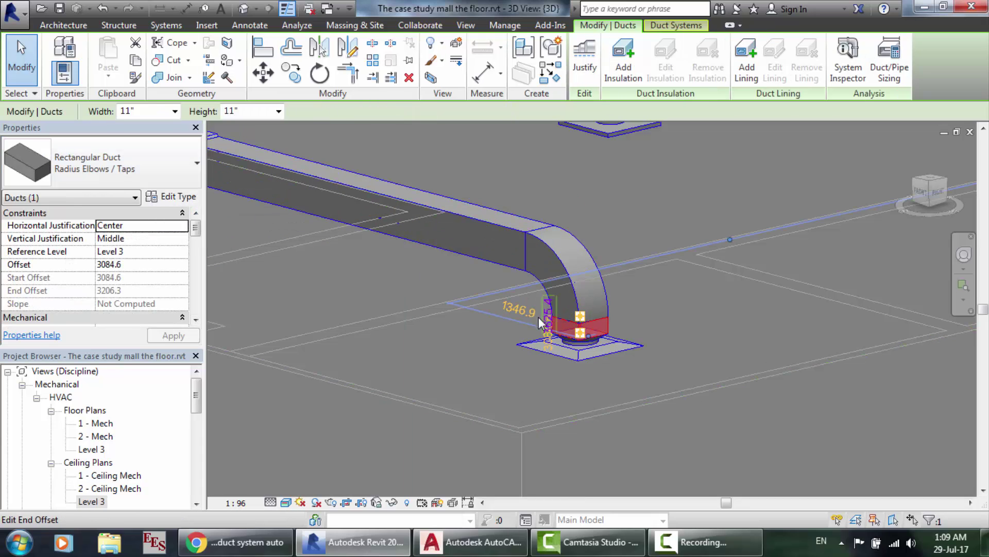
# Select the supply diffuser under the vertical duct to examine its face and round neck connection.
pyautogui.scroll(1, 590, 349)
pyautogui.scroll(5, 590, 349)
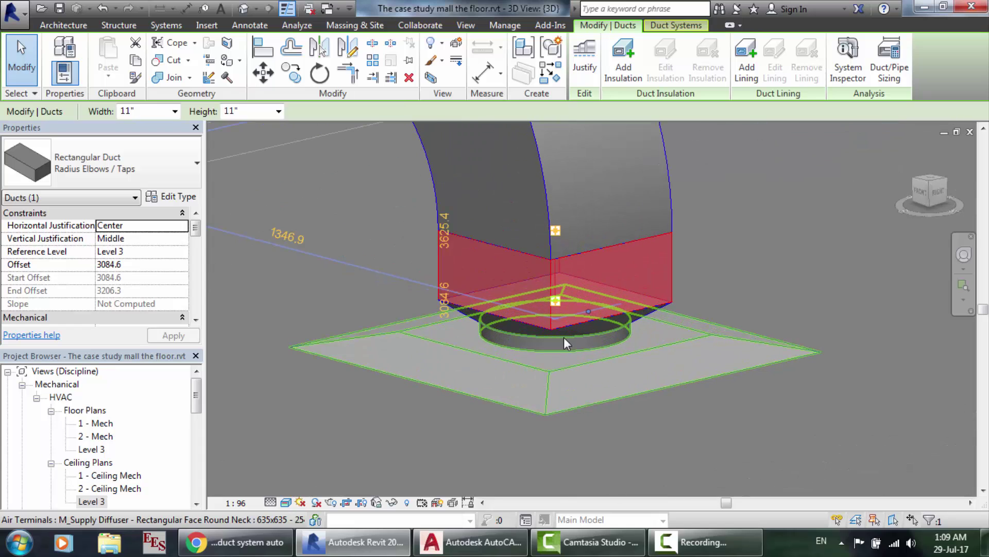
pyautogui.click(567, 345)
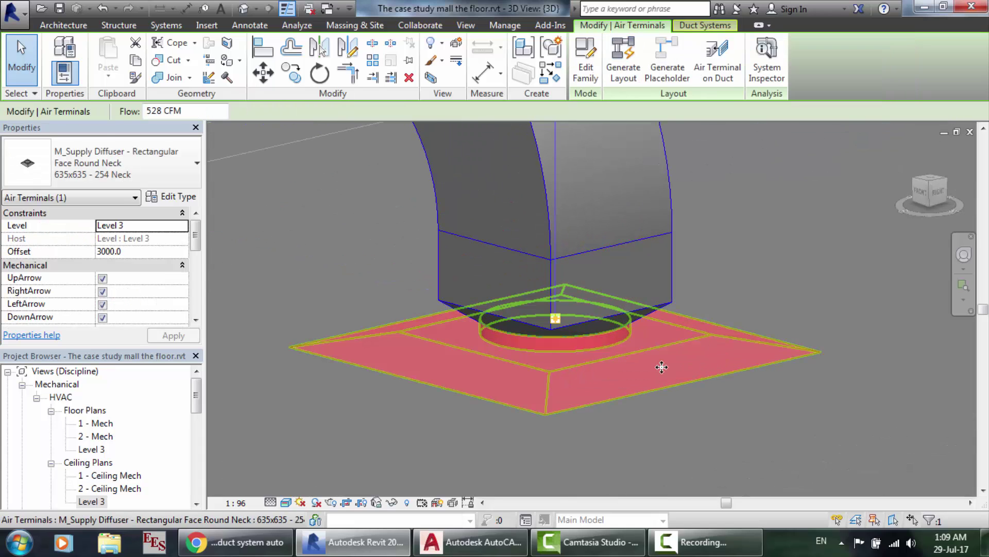
pyautogui.scroll(-5, 662, 367)
pyautogui.scroll(-2, 662, 367)
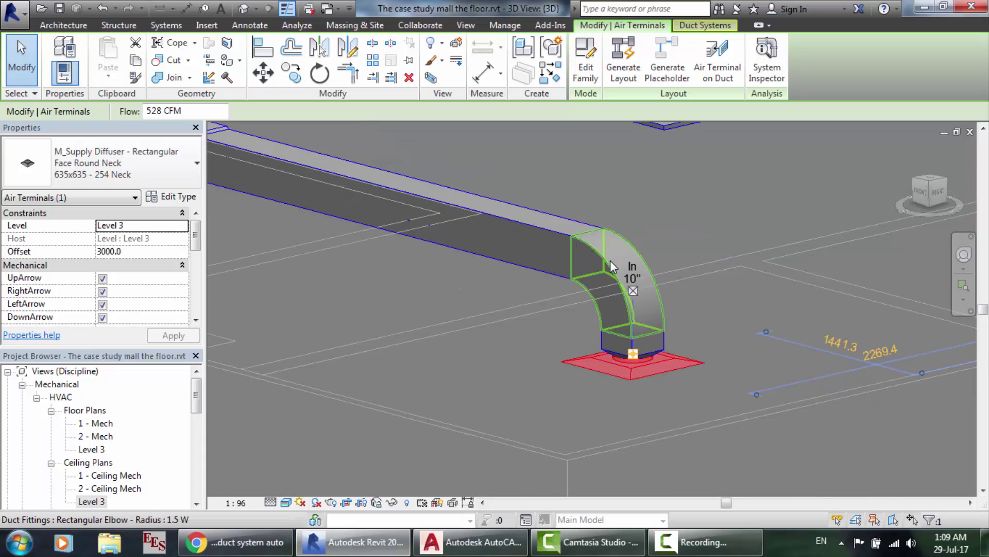
# Select the elbow above the corner diffuser and return to the Level 3 ceiling plan to see it from above.
pyautogui.click(633, 326)
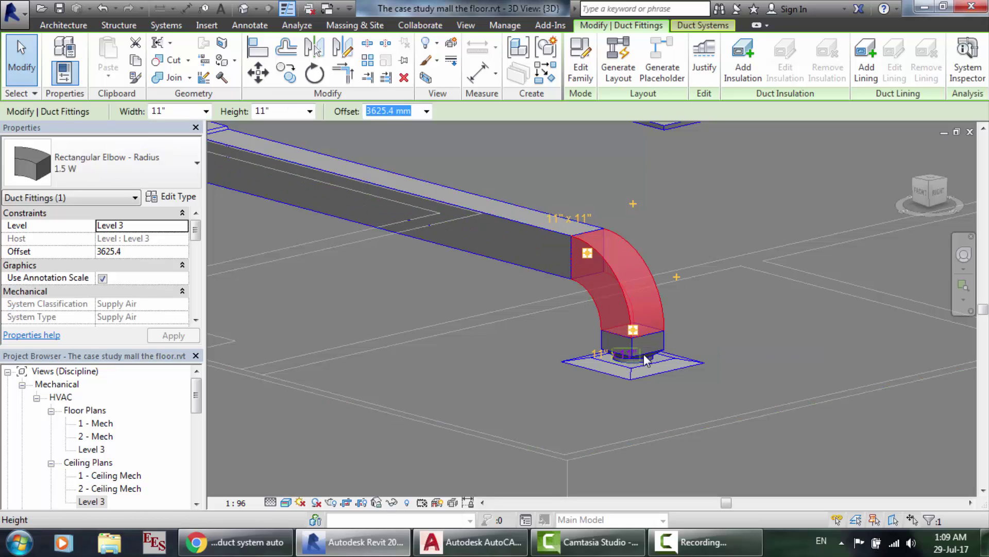
pyautogui.doubleClick(100, 501)
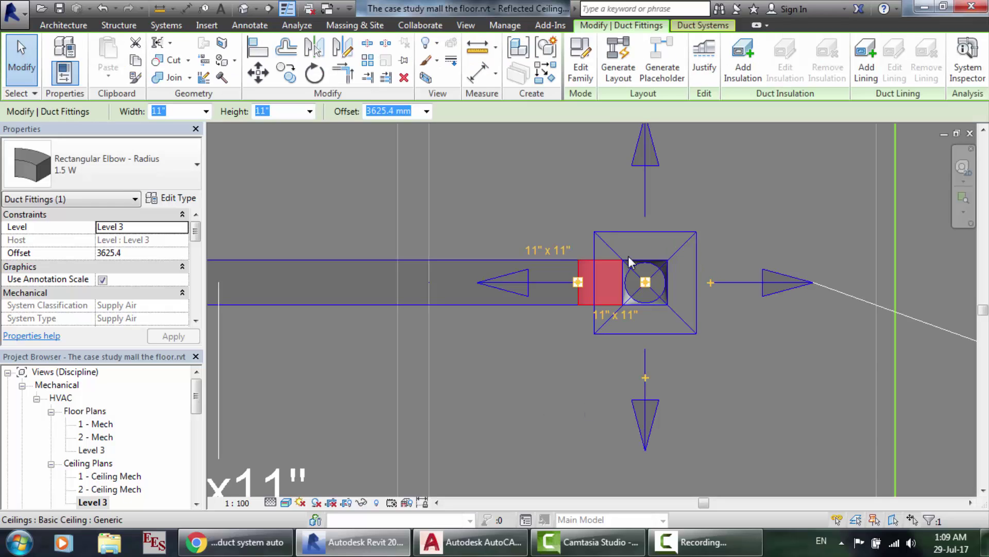
# Measure the width of the vertical duct above the corner diffuser in the Level 3 ceiling plan.
pyautogui.scroll(2, 663, 268)
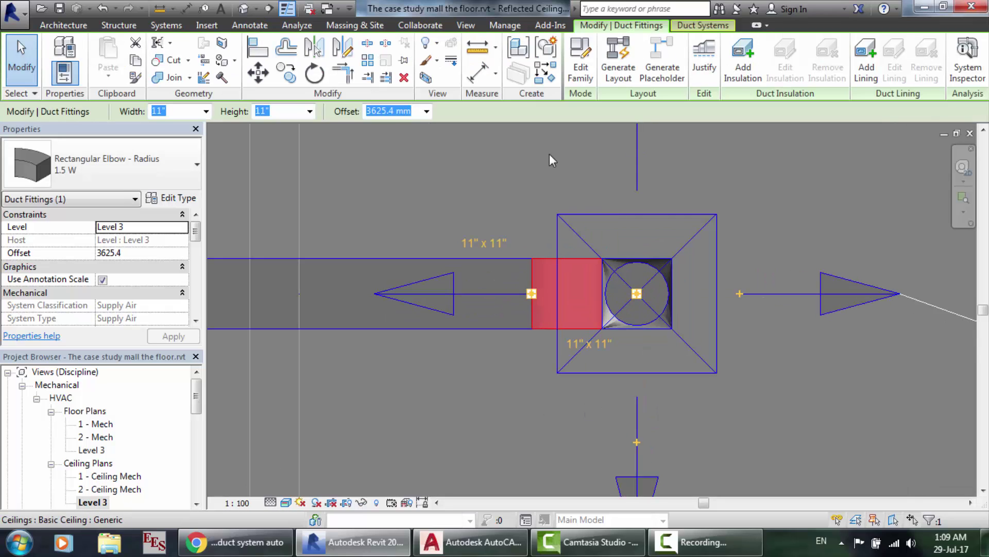
pyautogui.click(159, 9)
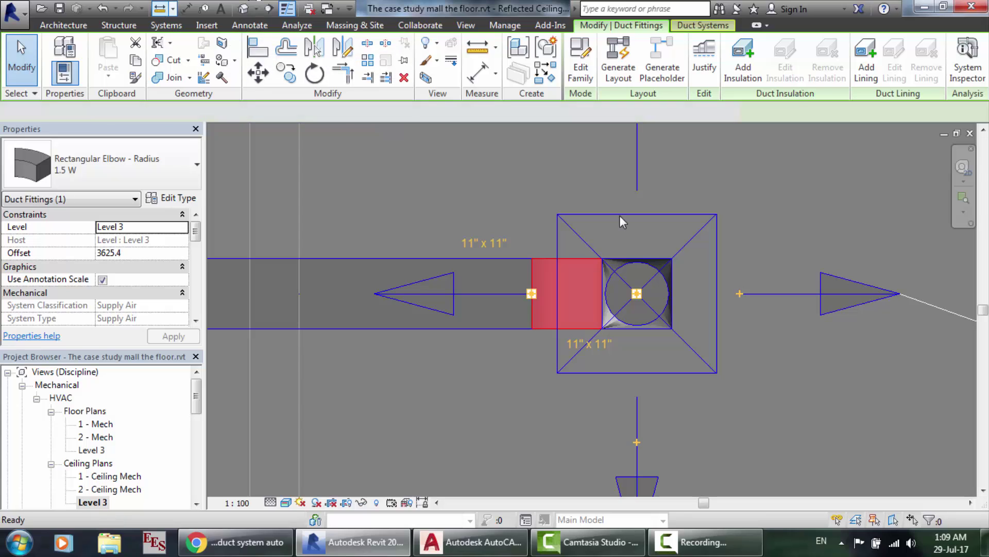
pyautogui.click(602, 258)
pyautogui.click(672, 258)
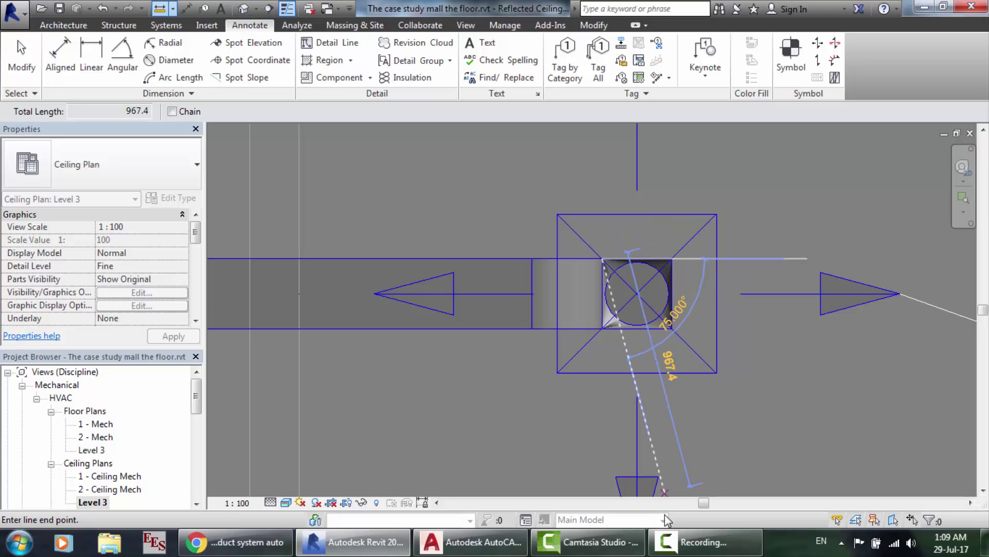
# Switch to AutoCAD and zoom in on the diffuser in the lower-right corner room of the floor2 drawing.
pyautogui.click(472, 542)
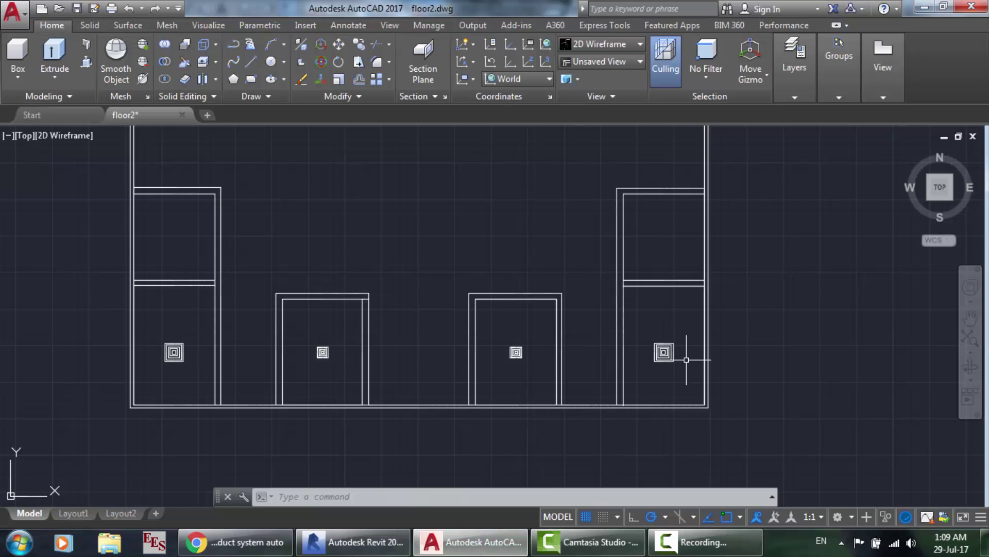
pyautogui.scroll(5, 685, 354)
pyautogui.scroll(2, 397, 258)
pyautogui.scroll(-2, 403, 259)
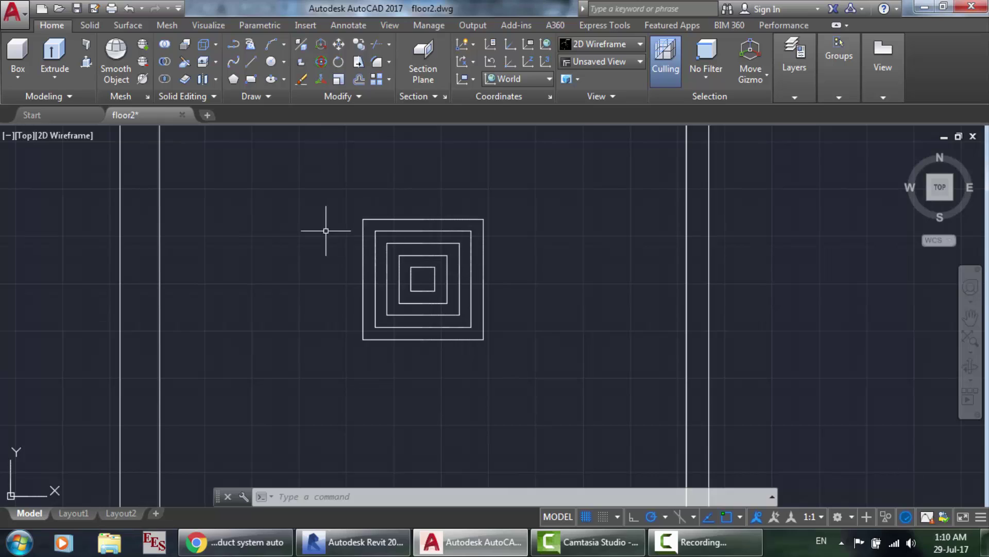
pyautogui.scroll(2, 310, 220)
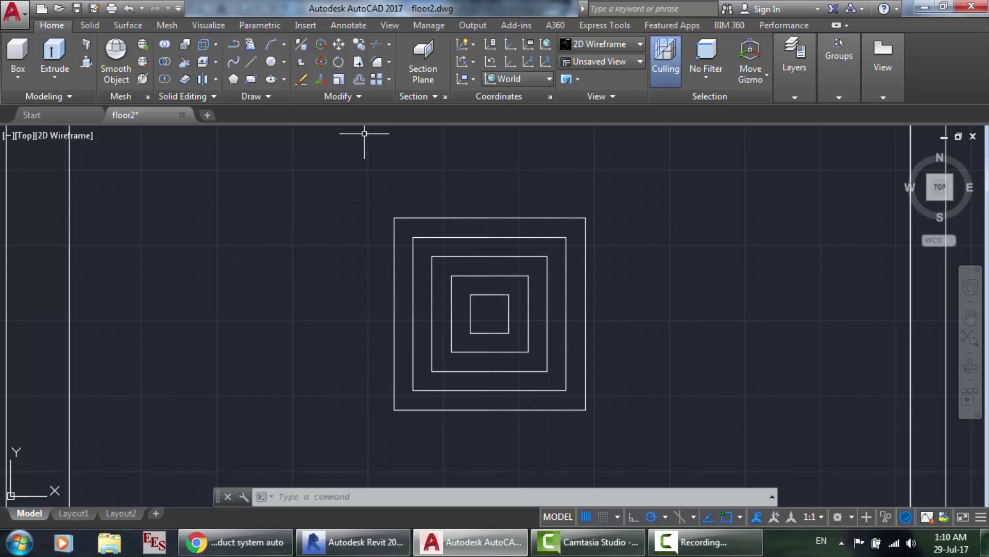
pyautogui.click(305, 25)
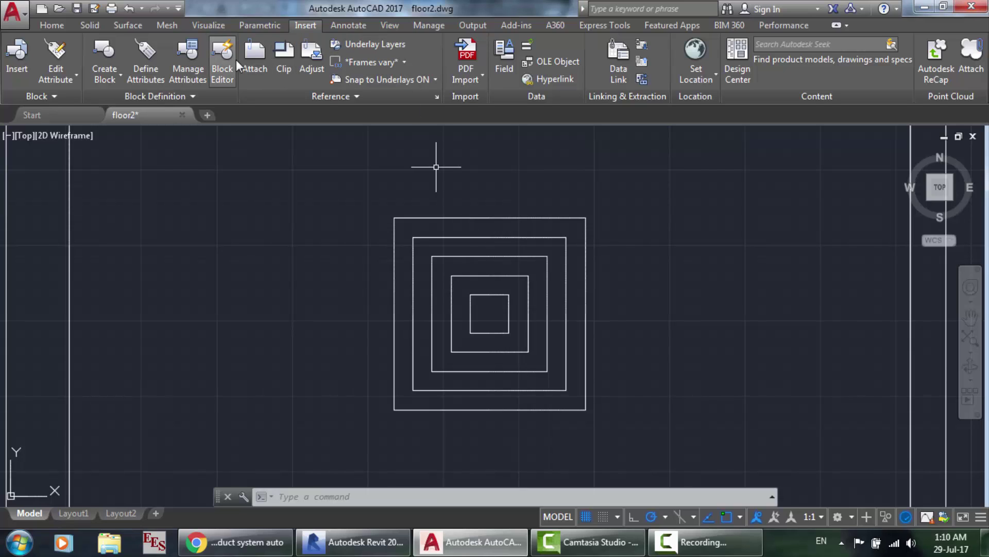
pyautogui.click(250, 60)
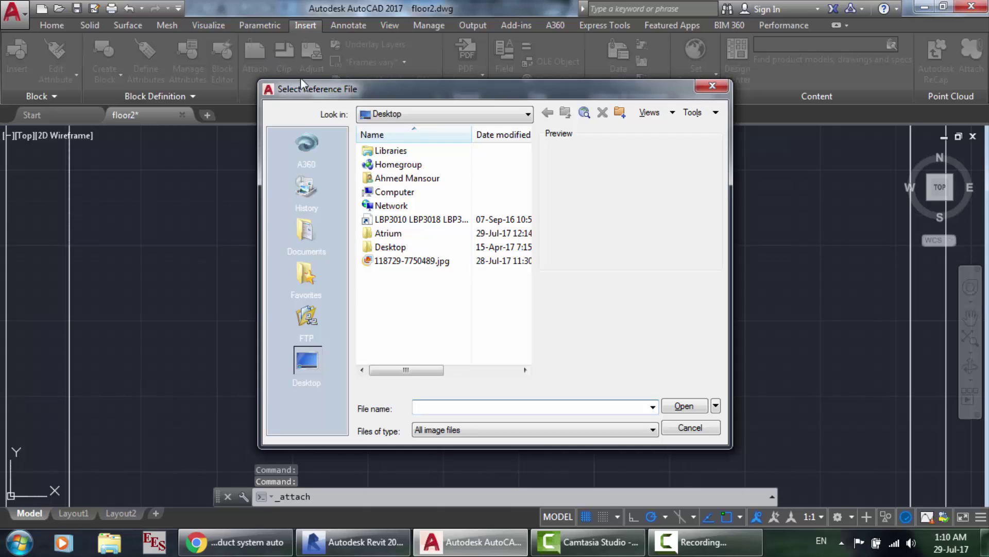
pyautogui.click(308, 232)
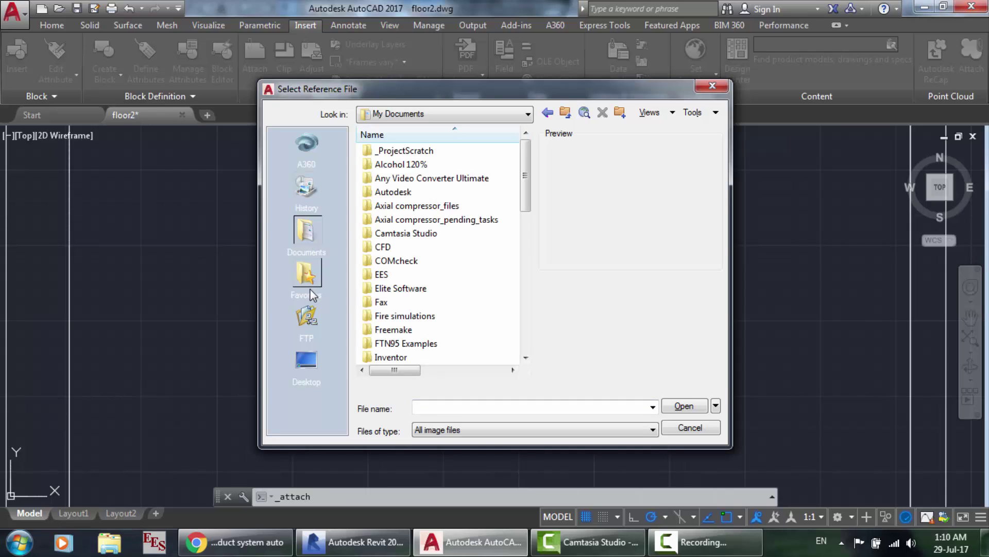
pyautogui.scroll(-7, 462, 280)
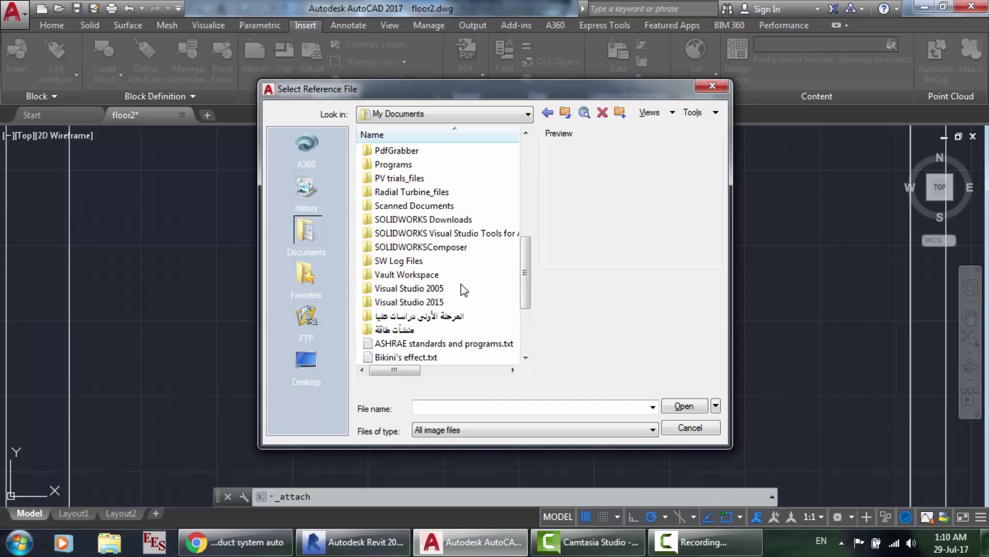
pyautogui.scroll(-1, 461, 289)
pyautogui.scroll(8, 461, 289)
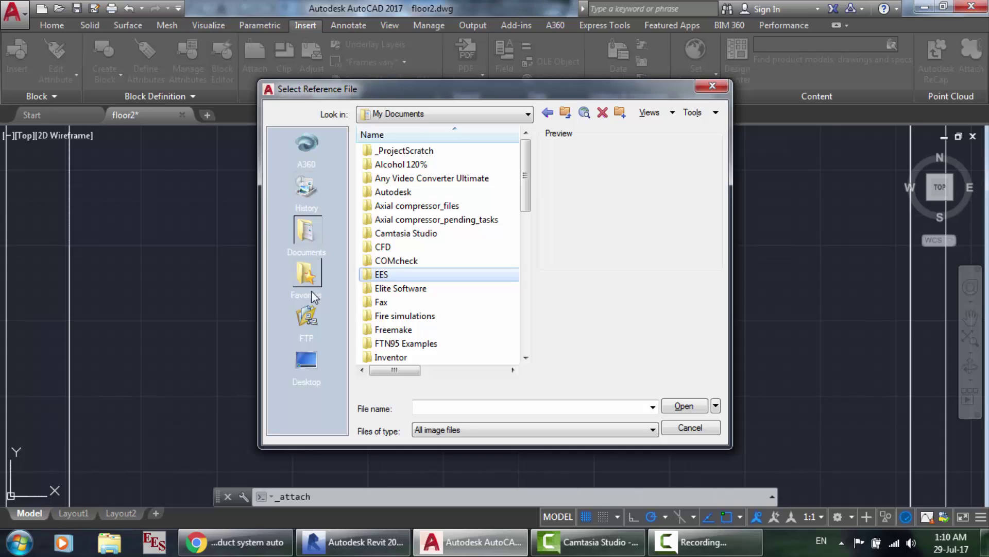
pyautogui.click(307, 361)
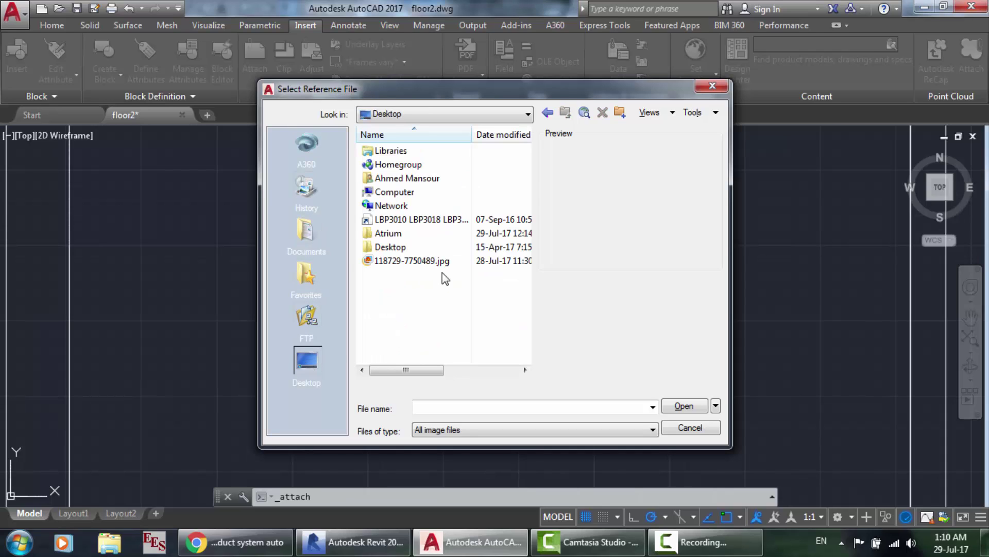
pyautogui.click(394, 179)
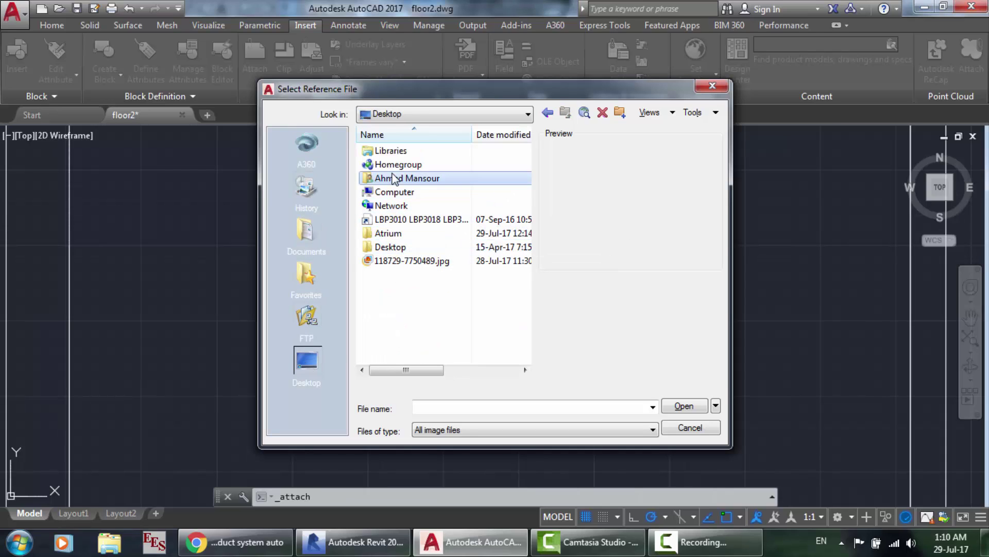
pyautogui.doubleClick(394, 178)
pyautogui.scroll(-5, 412, 222)
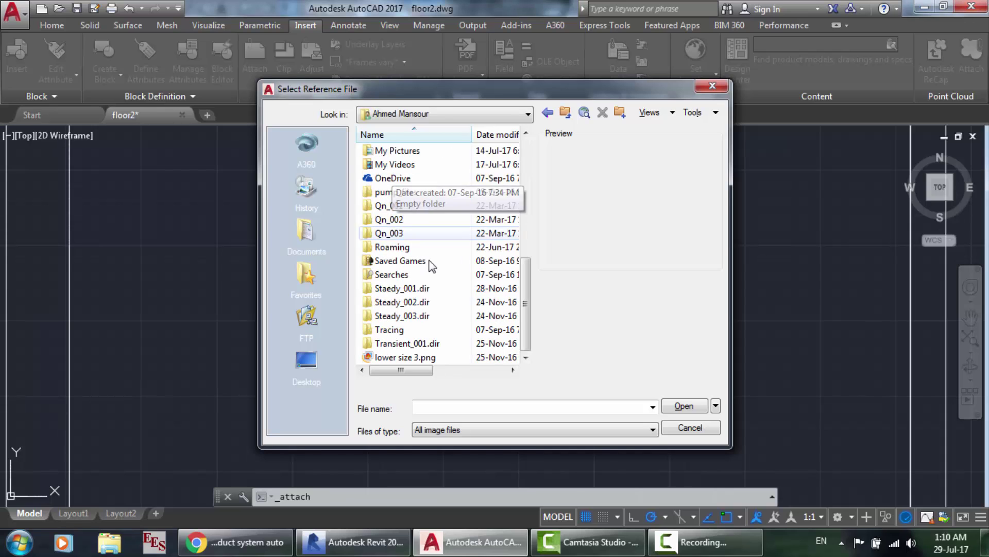
pyautogui.scroll(1, 431, 265)
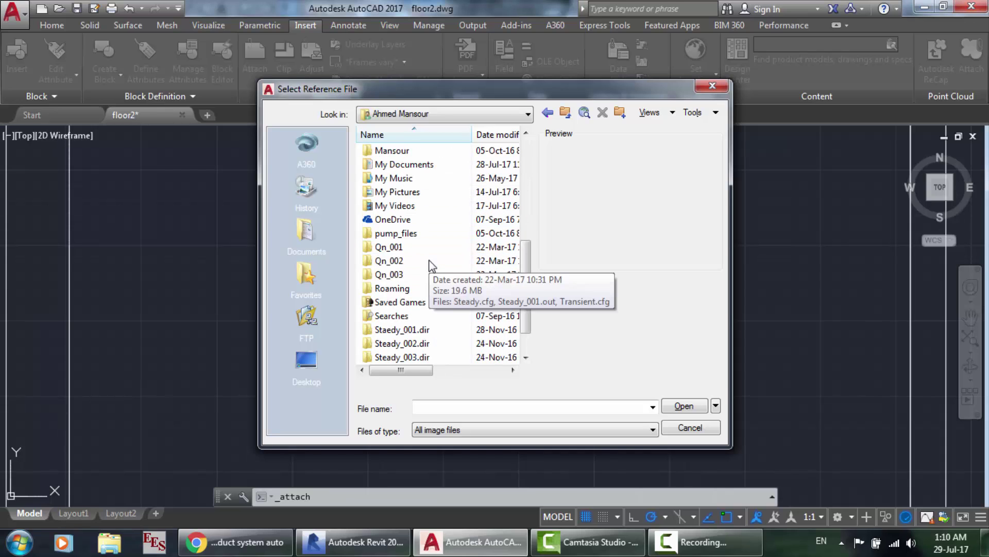
pyautogui.scroll(2, 419, 149)
pyautogui.click(406, 179)
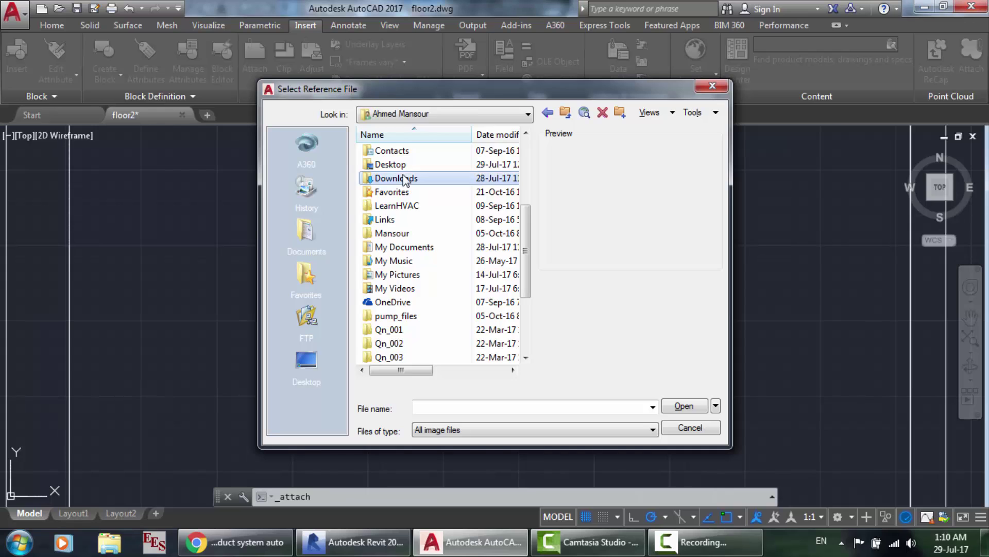
pyautogui.doubleClick(404, 179)
pyautogui.scroll(-12, 406, 179)
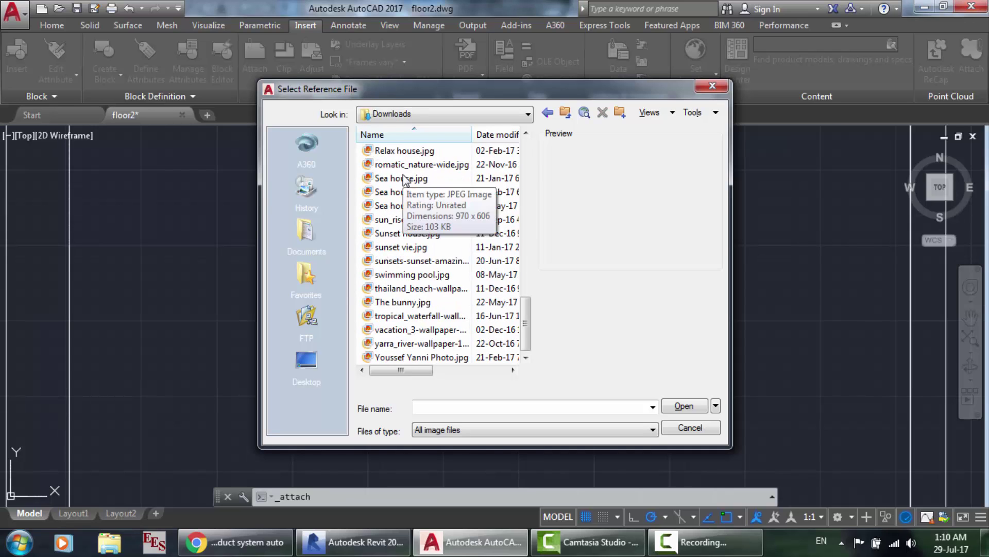
pyautogui.scroll(12, 404, 178)
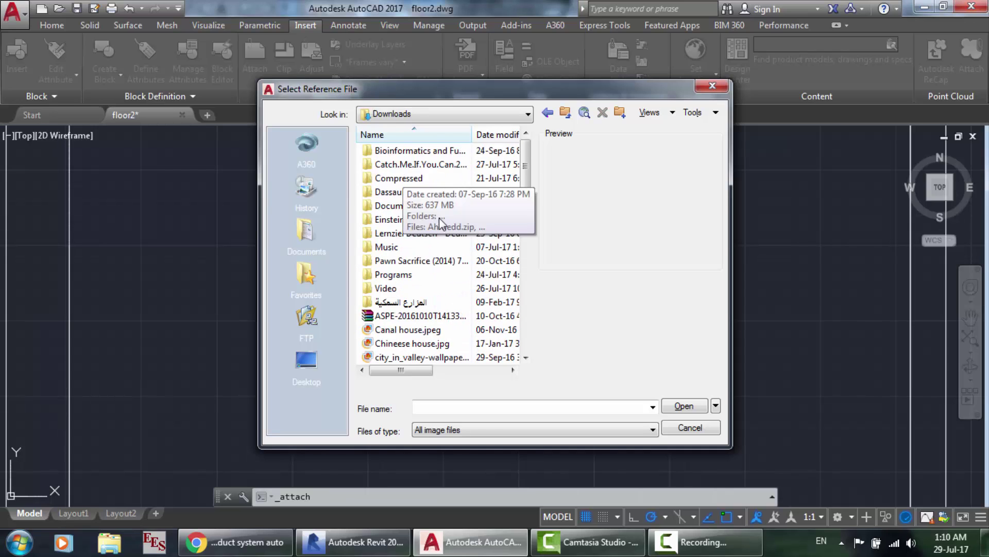
pyautogui.click(690, 428)
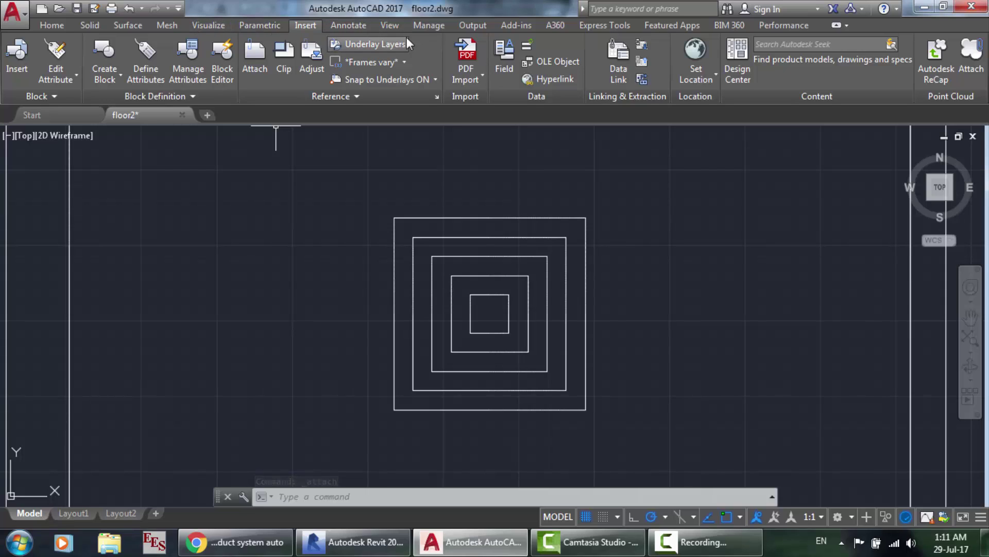
pyautogui.click(429, 26)
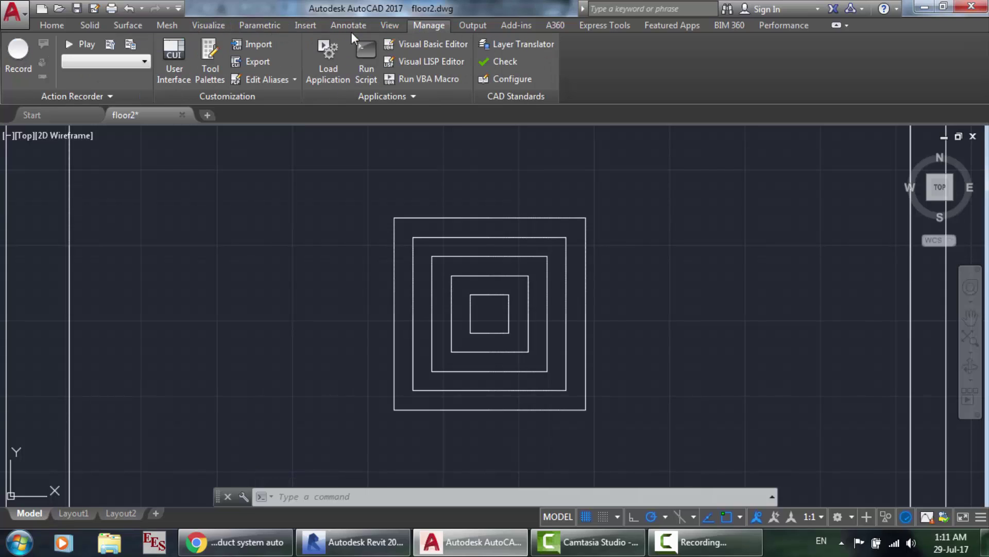
pyautogui.click(304, 25)
pyautogui.click(255, 67)
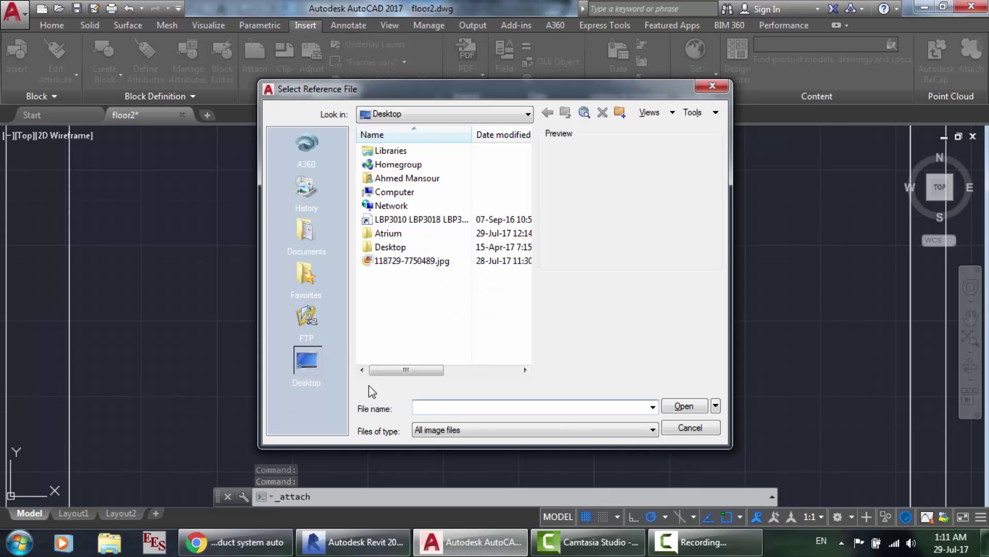
pyautogui.click(689, 427)
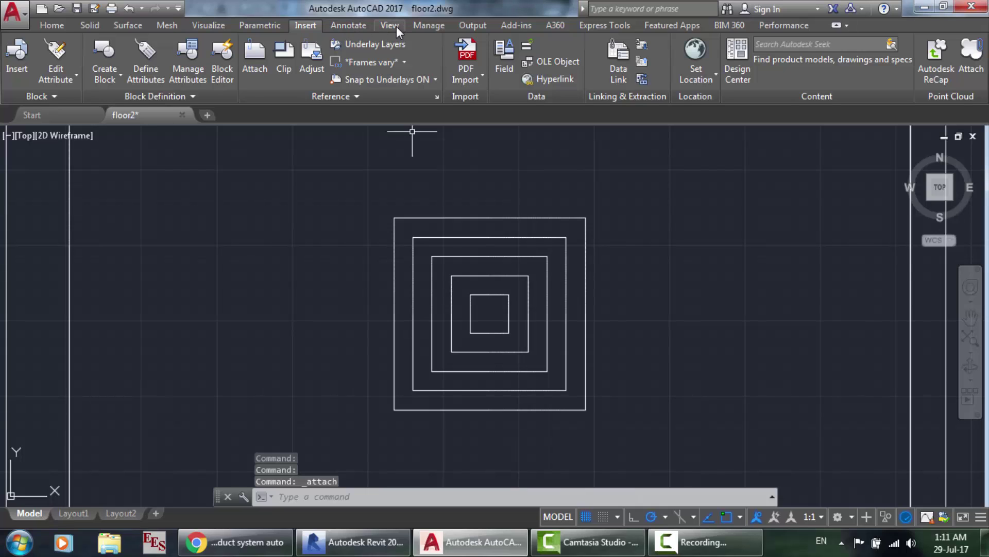
# Load the DUCT.LSP application from the Downloads folder into the drawing session.
pyautogui.click(428, 26)
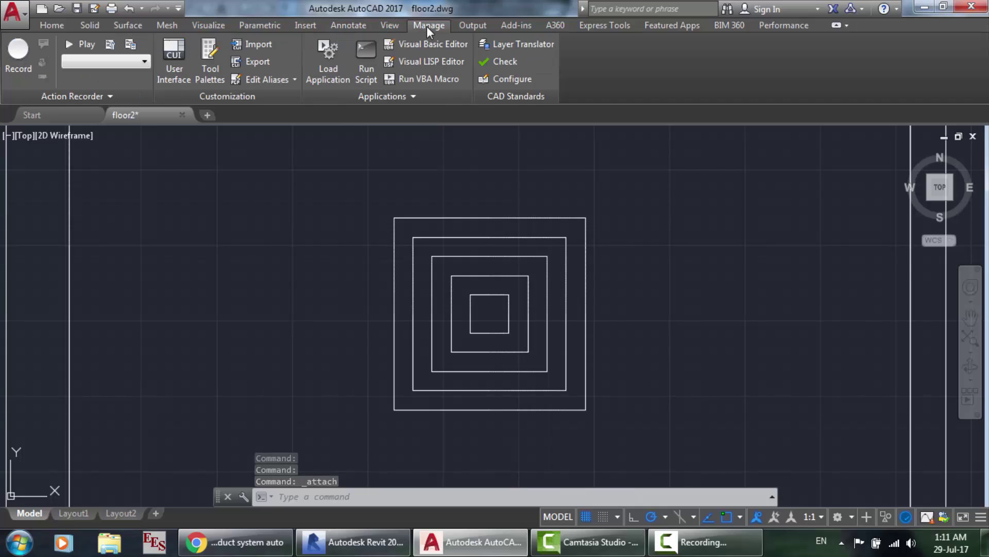
pyautogui.click(333, 75)
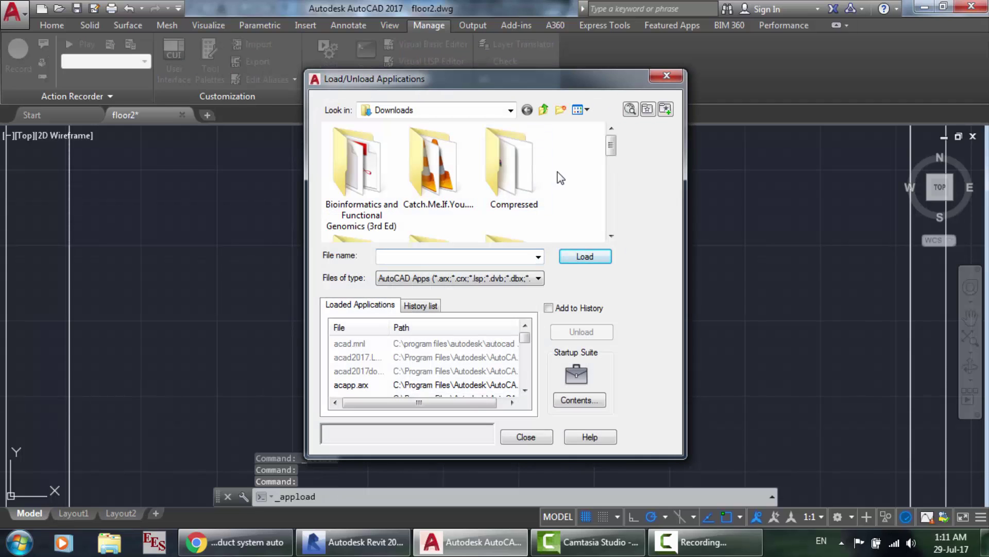
pyautogui.scroll(-5, 561, 178)
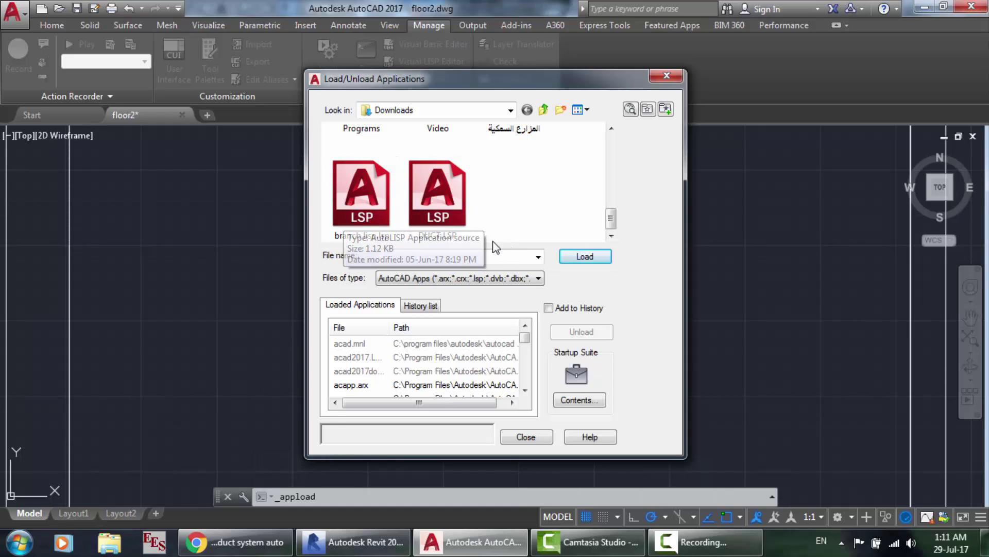
pyautogui.click(454, 216)
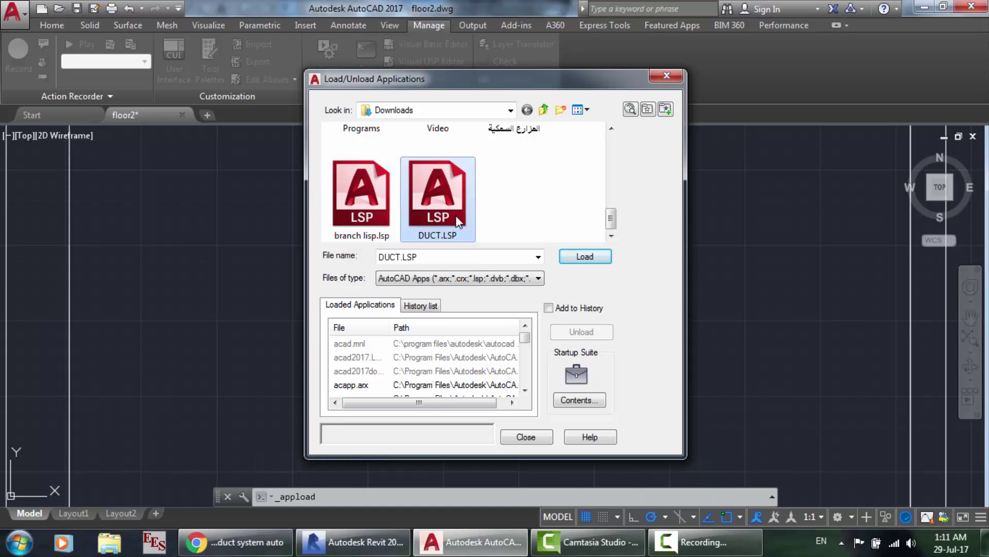
pyautogui.click(586, 259)
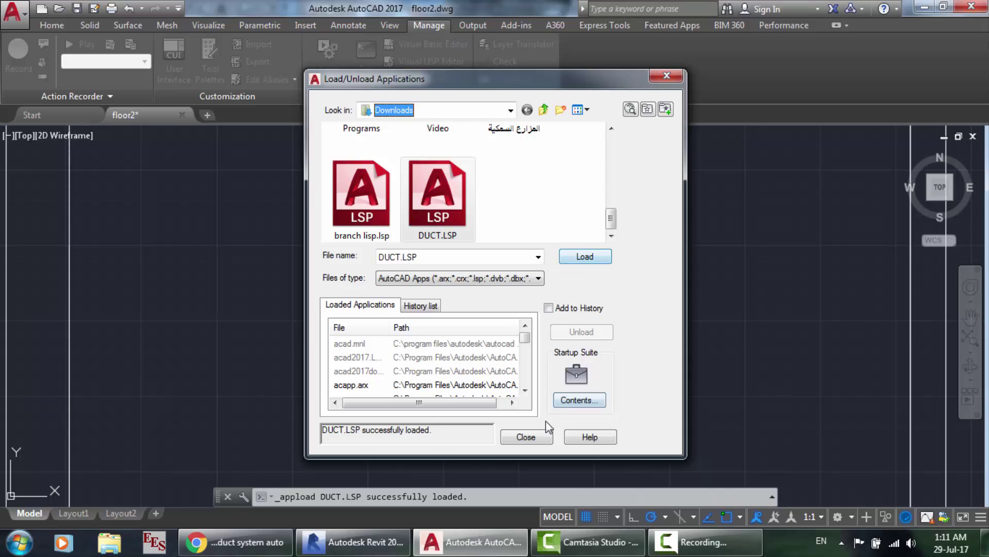
pyautogui.click(526, 436)
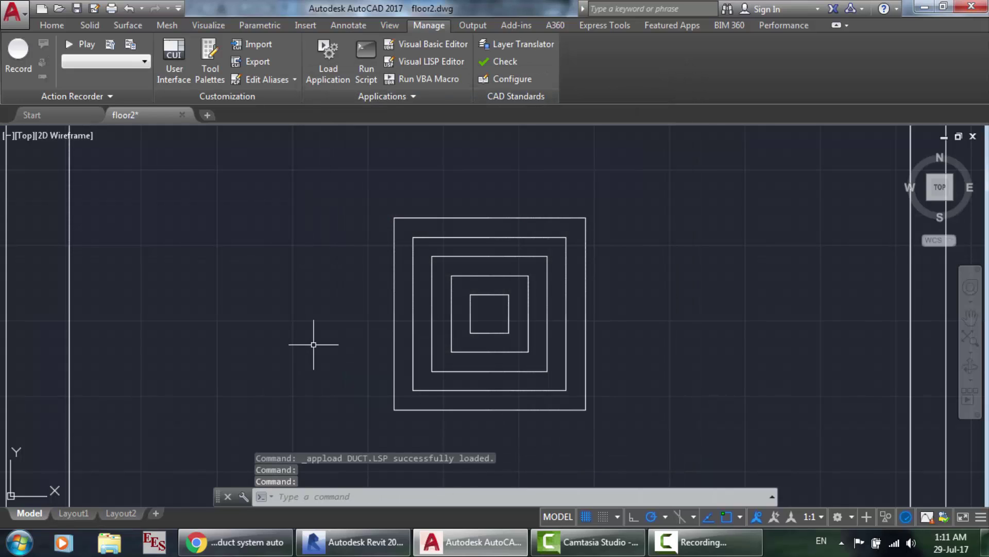
# Run the DUCT command and set its elbow type to Radius with a centerline r/w factor of 1.5.
pyautogui.scroll(-2, 313, 344)
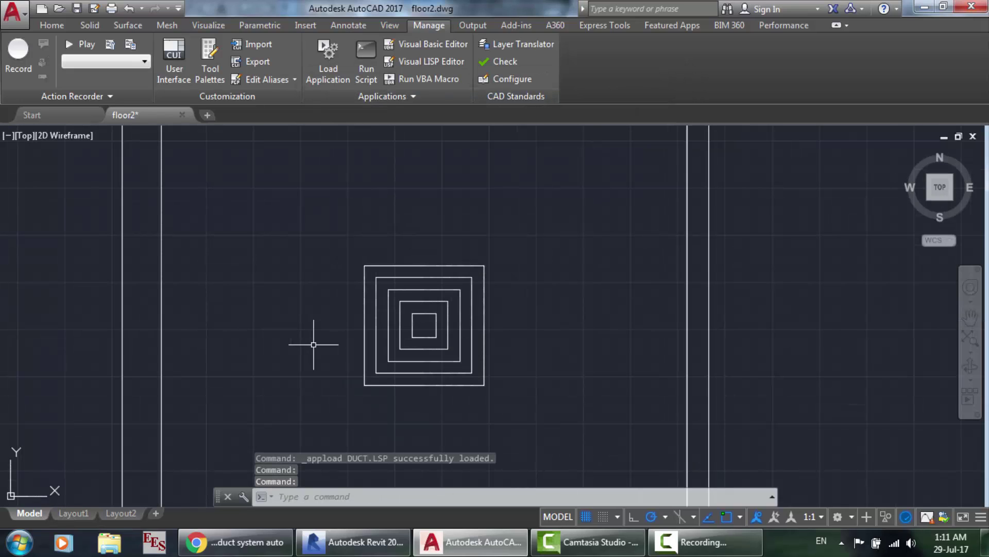
pyautogui.write('du')
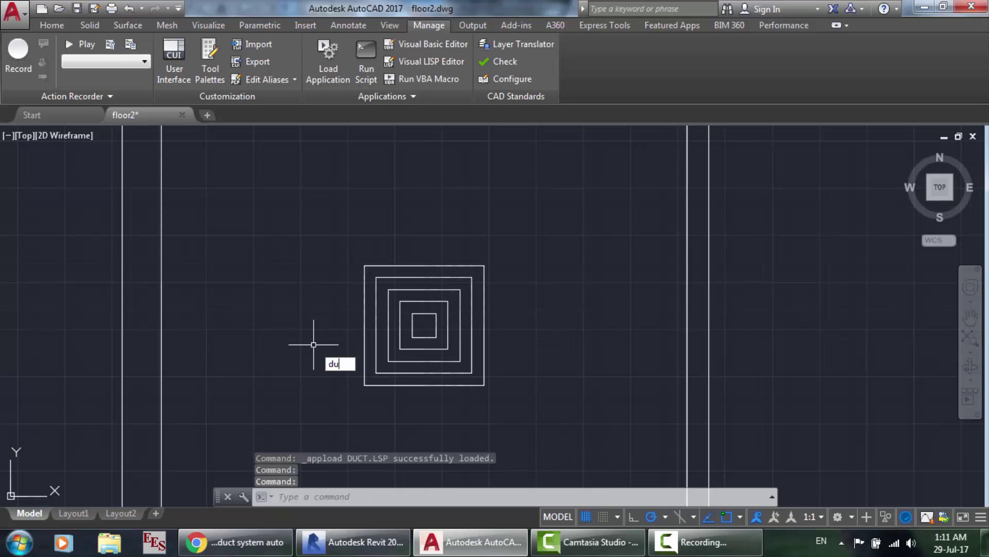
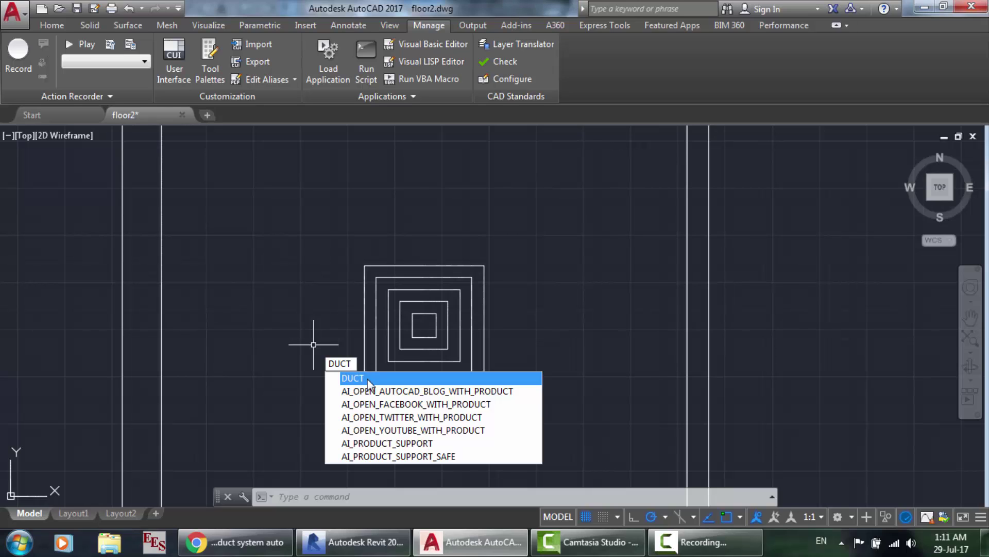
pyautogui.click(367, 379)
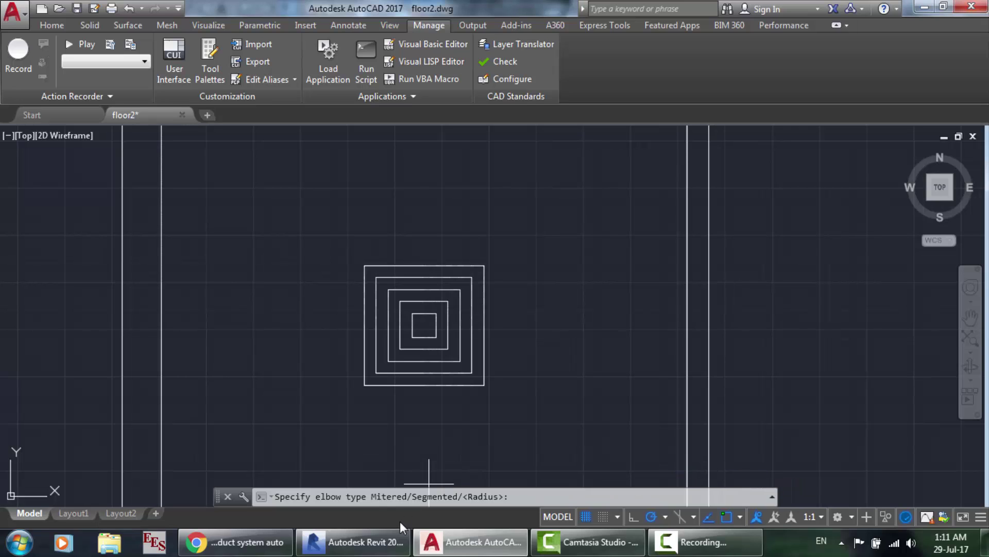
pyautogui.click(364, 484)
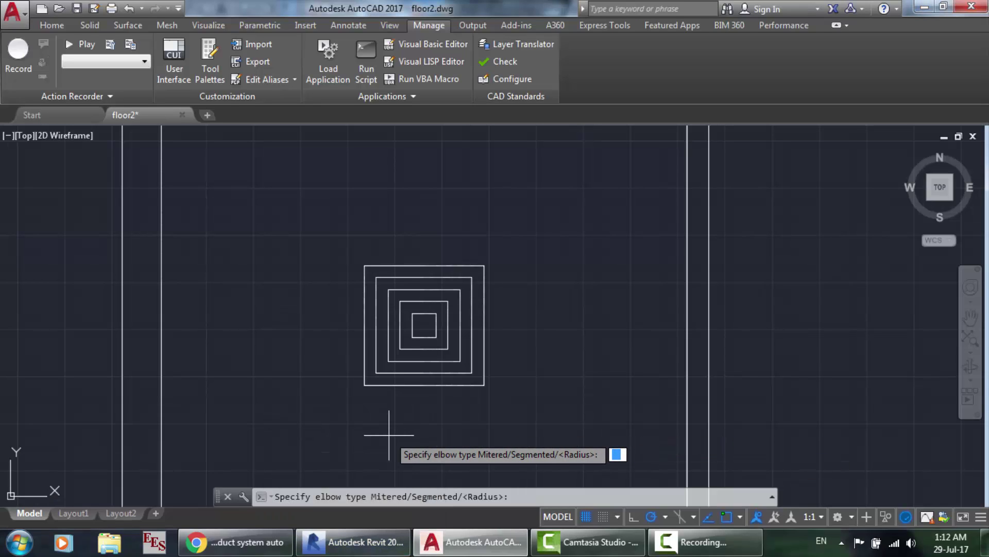
pyautogui.write('r')
pyautogui.press('Return')
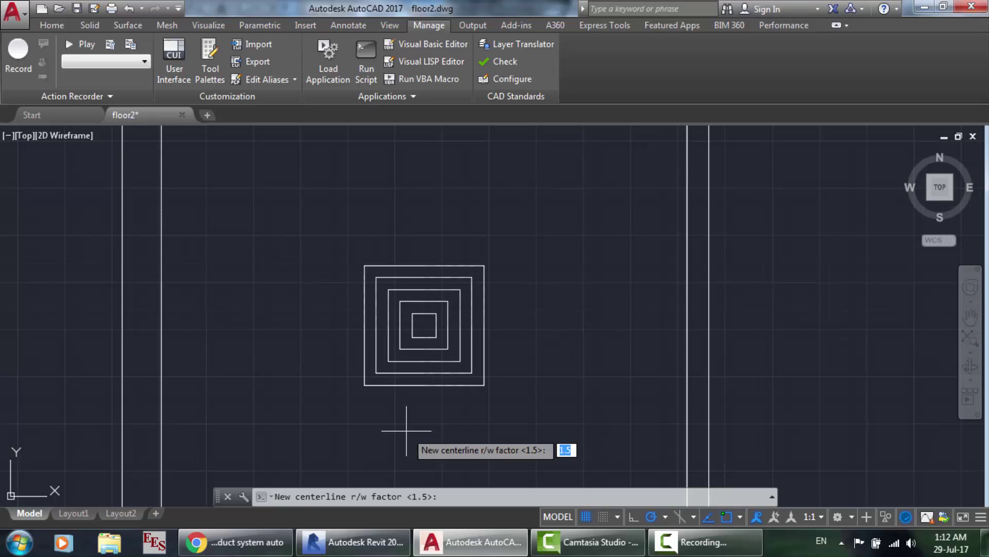
pyautogui.press('Return')
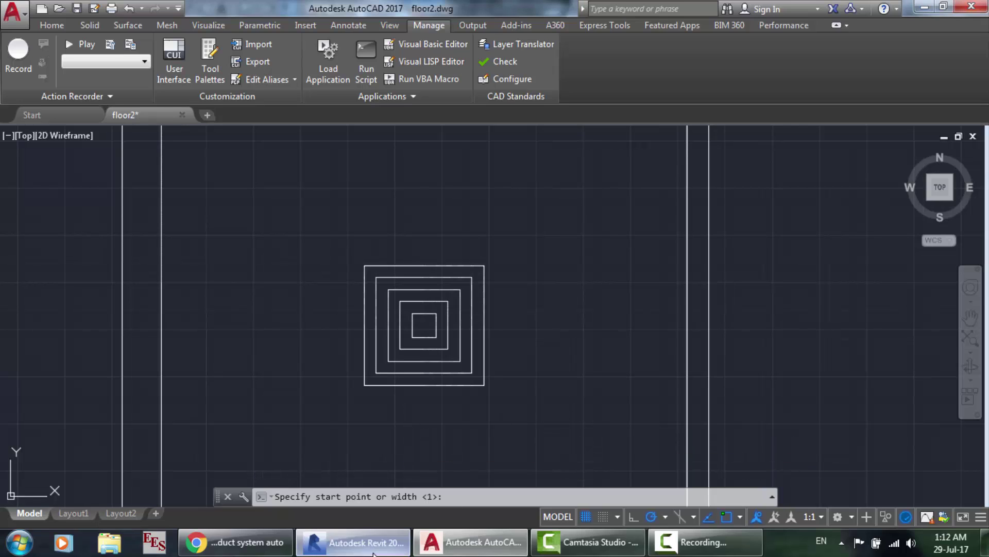
# Measure the duct width at the corner diffuser in Revit, and set the DUCT width to 279.4 in AutoCAD.
pyautogui.click(356, 541)
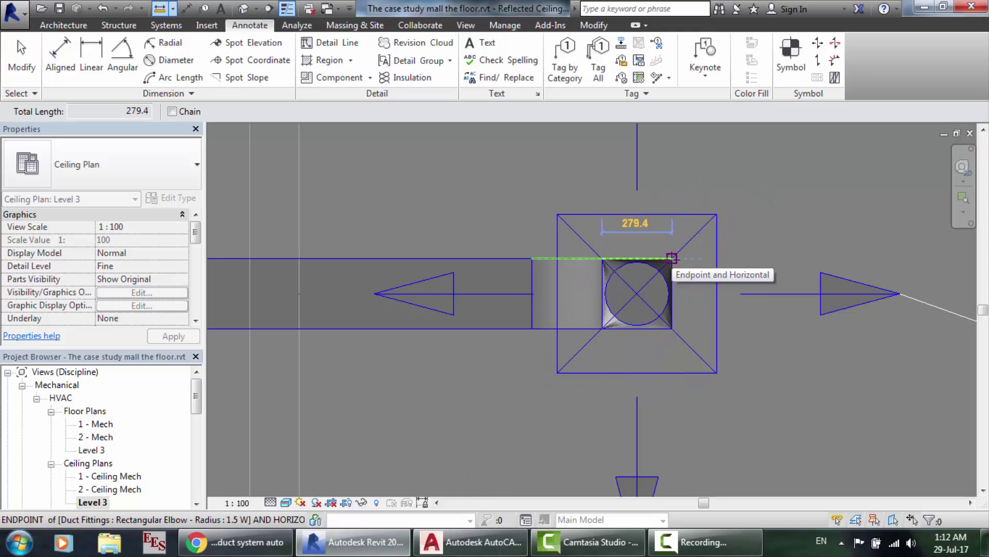
pyautogui.click(672, 258)
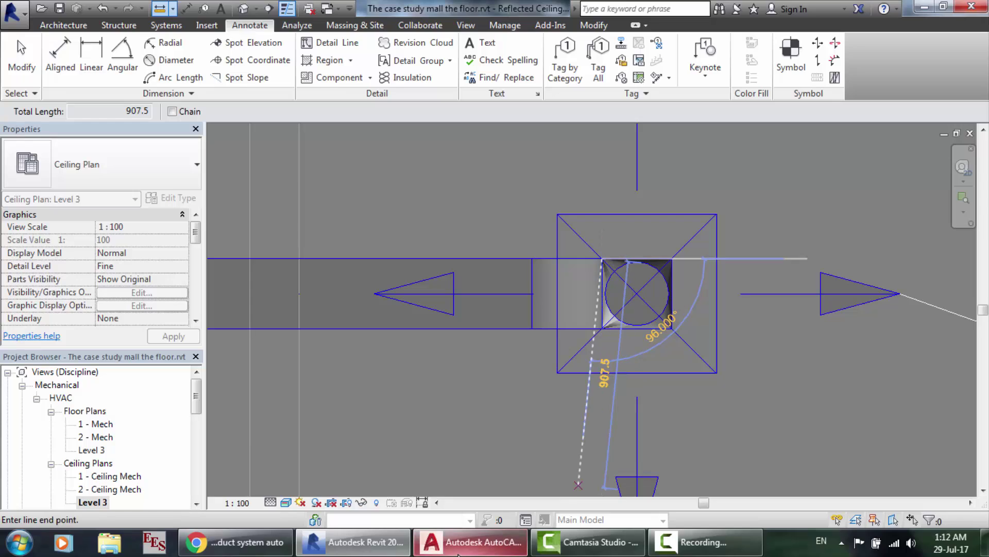
pyautogui.click(471, 541)
pyautogui.write('2')
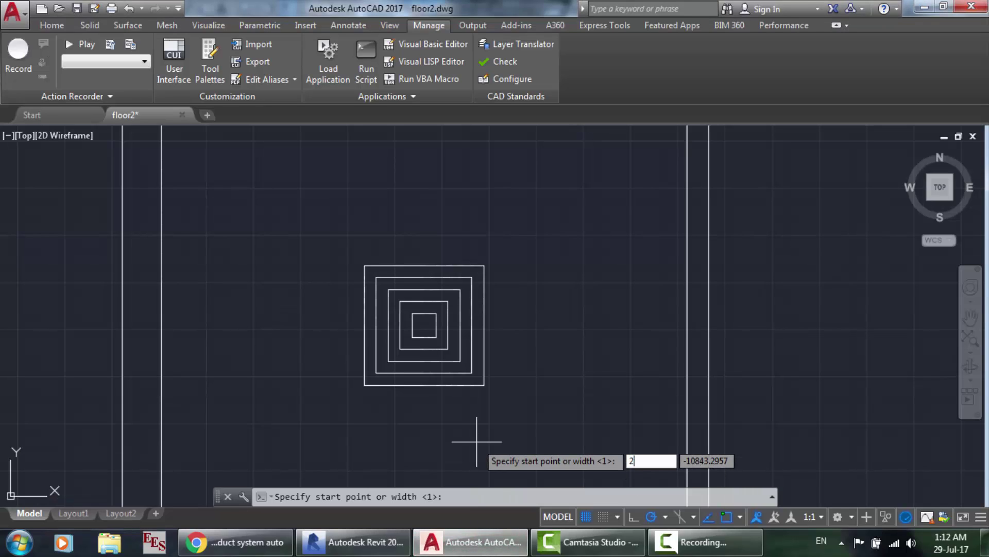
pyautogui.write('79.4')
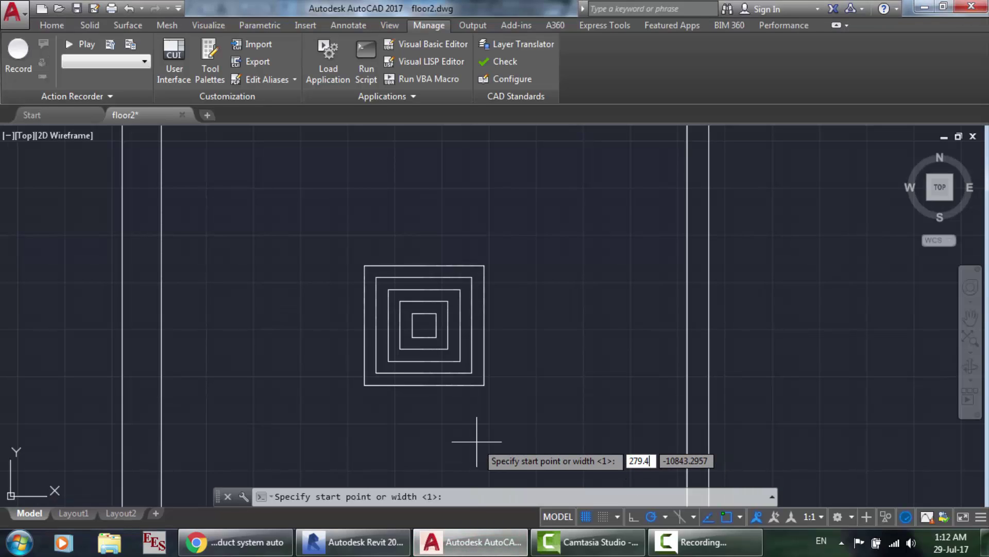
pyautogui.press('Return')
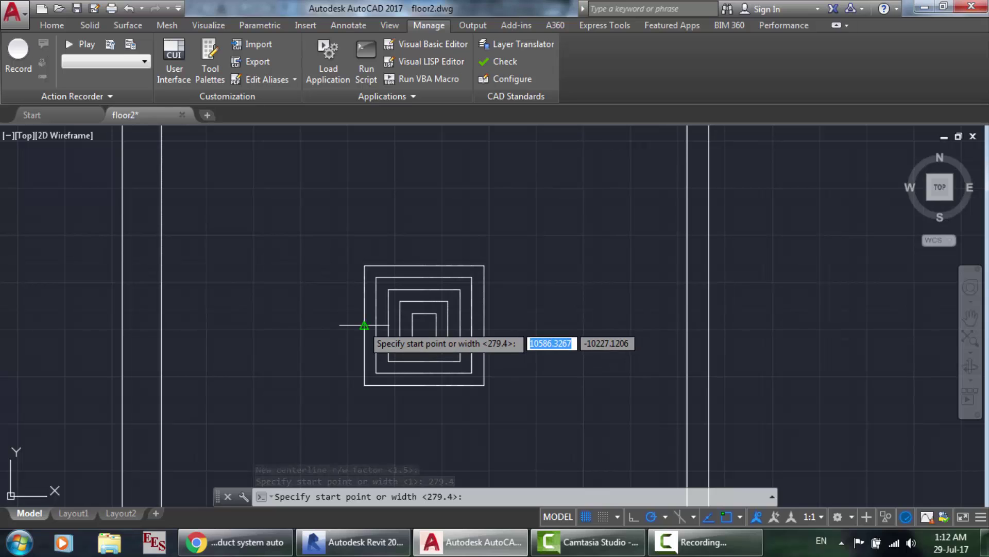
pyautogui.press('F9')
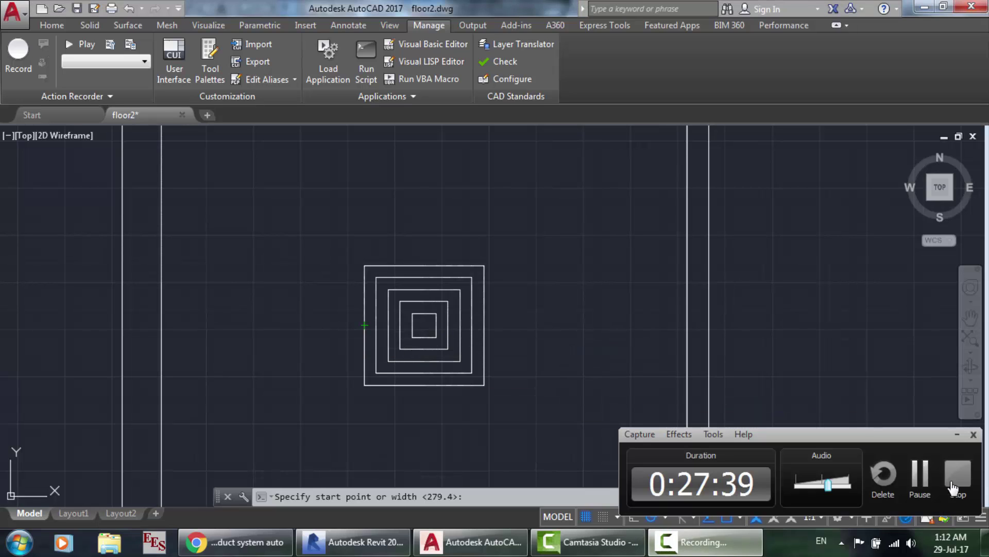
pyautogui.click(926, 476)
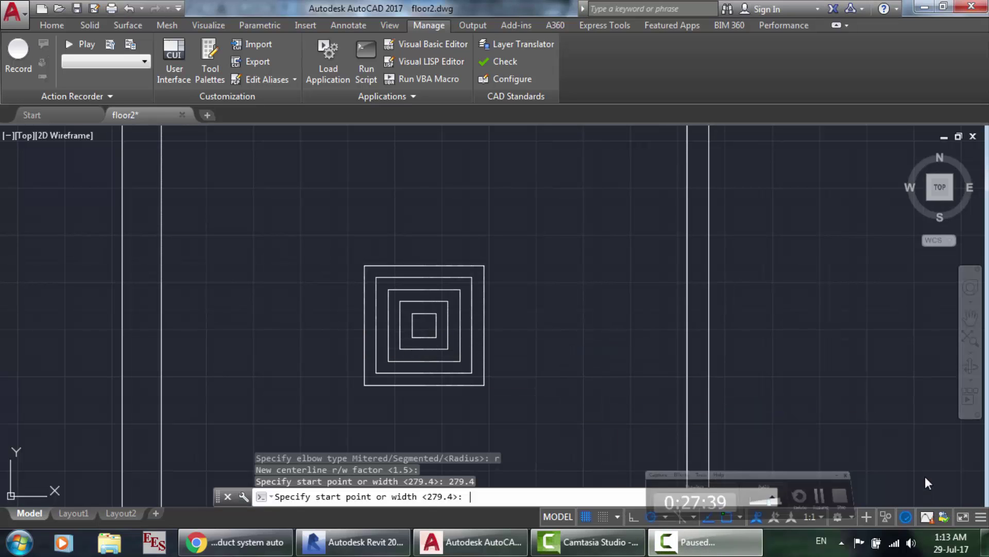
# Draw a trial duct from the diffuser's centre westward to near the wall and about 1115 mm northward, with a radius elbow.
pyautogui.click(423, 325)
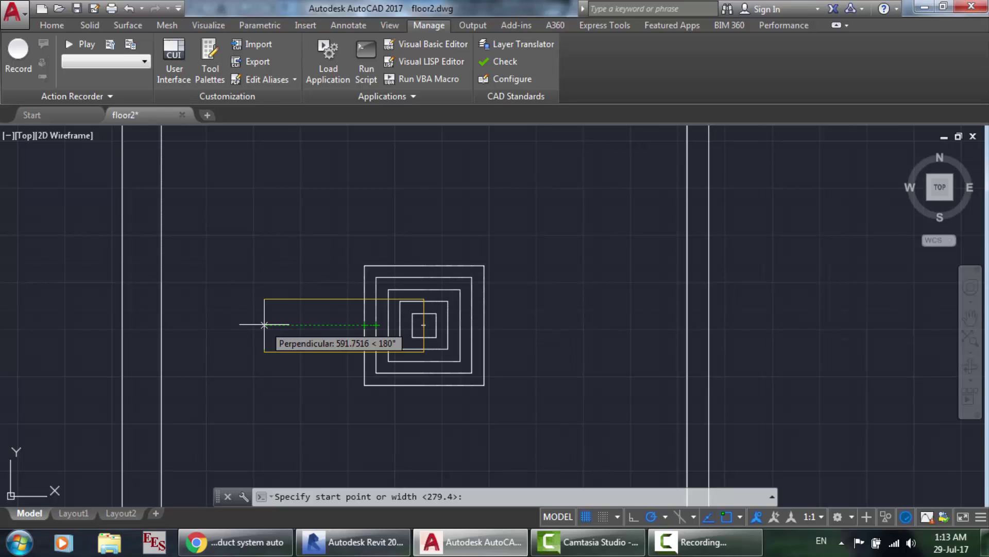
pyautogui.scroll(-2, 264, 324)
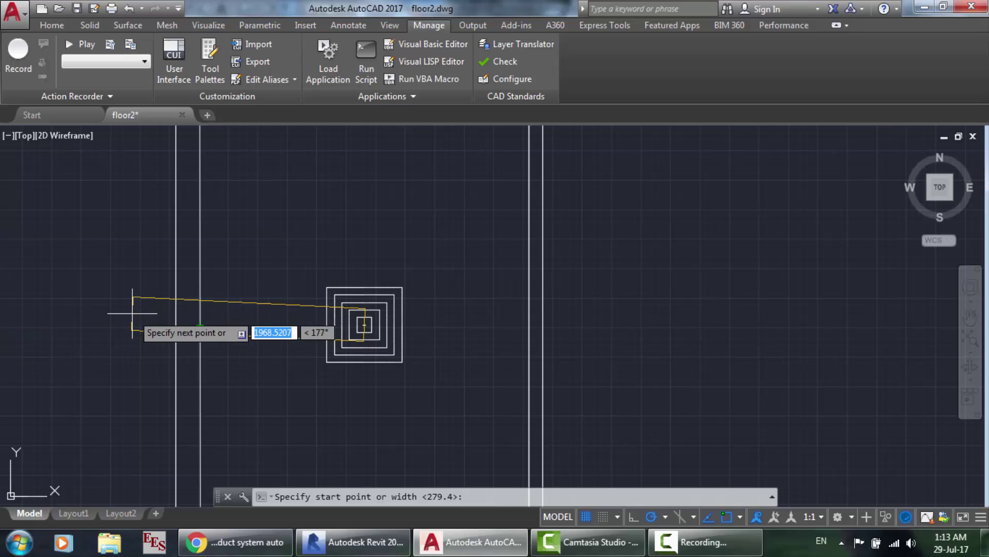
pyautogui.click(231, 325)
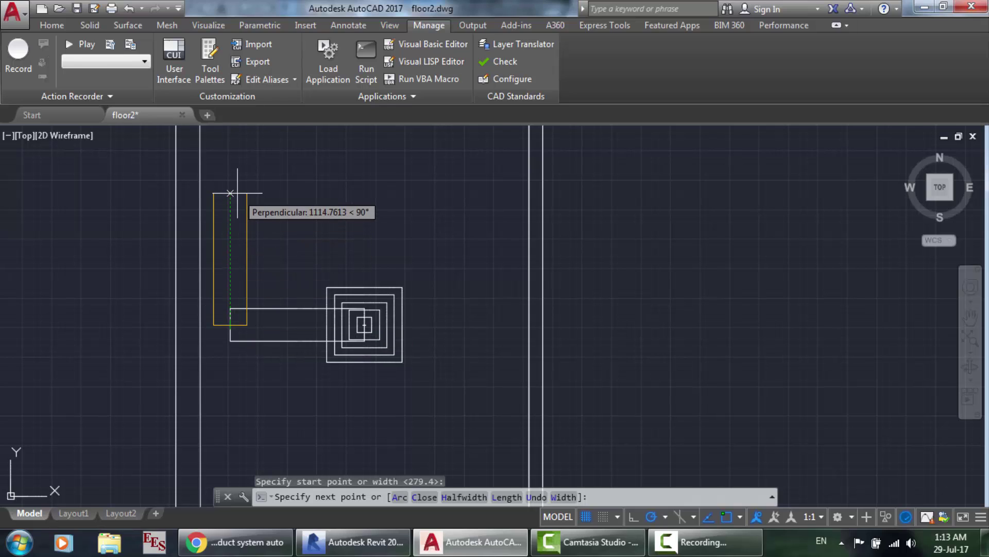
pyautogui.click(231, 194)
pyautogui.press('Return')
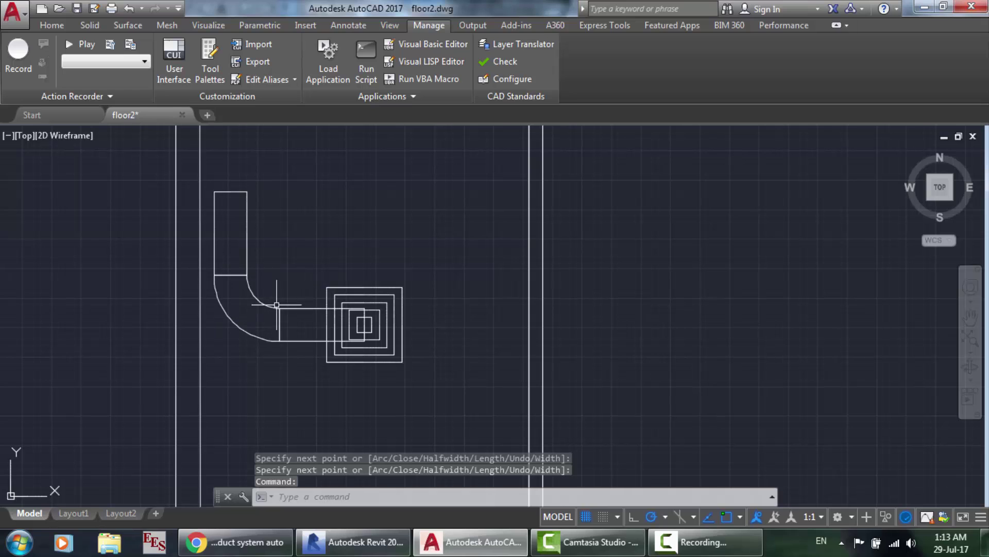
pyautogui.scroll(5, 173, 244)
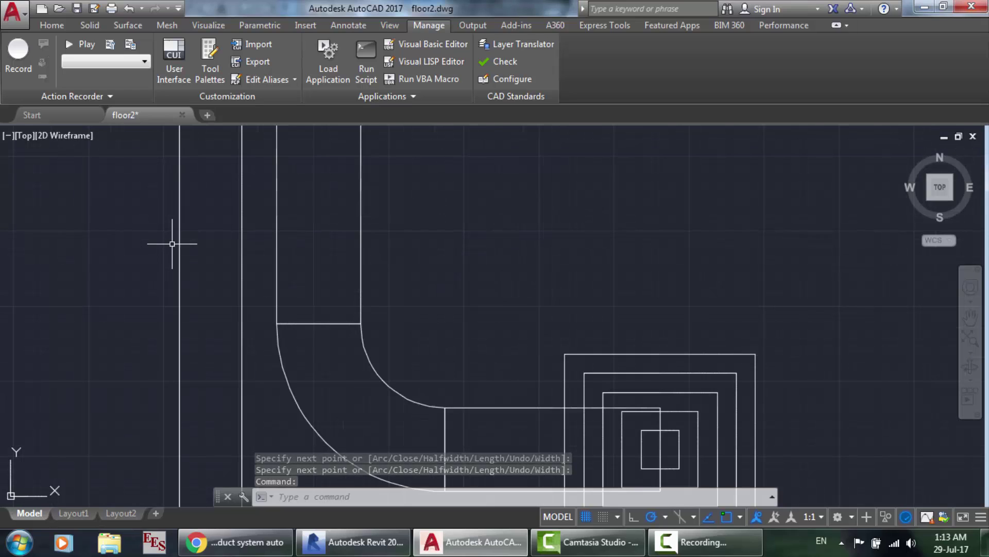
pyautogui.scroll(-3, 392, 346)
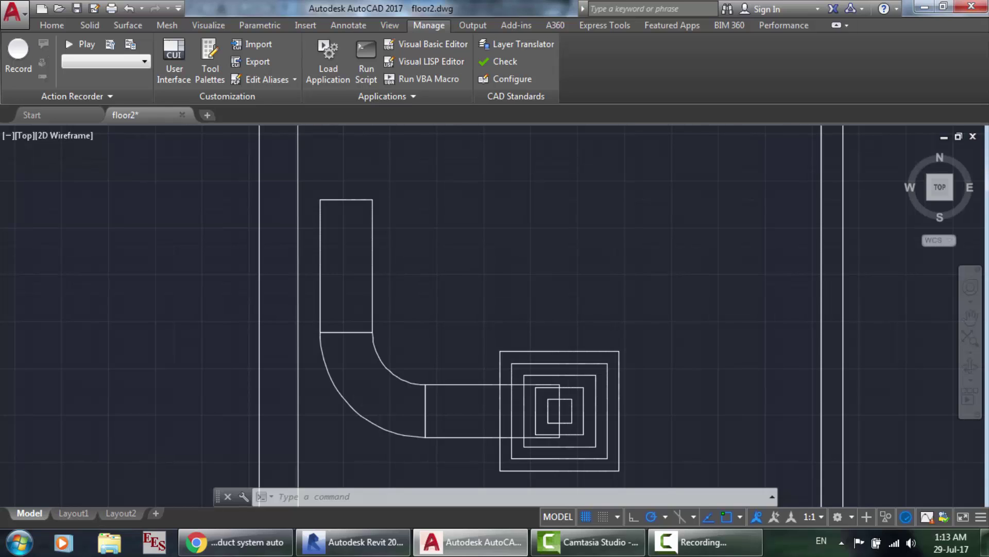
# Undo the trial radius-elbow duct at the diffuser.
pyautogui.scroll(-4, 399, 345)
pyautogui.hotkey('ctrl', 'z')
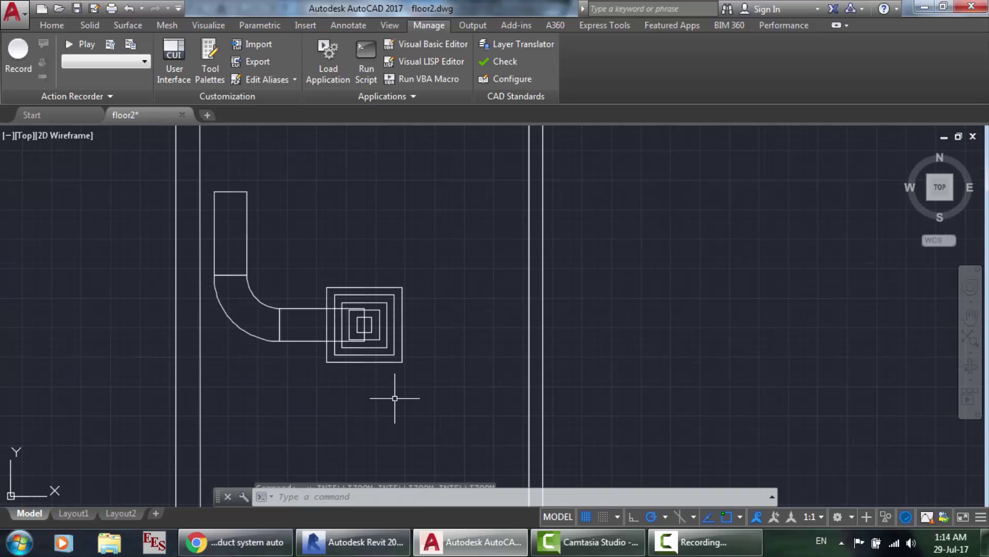
pyautogui.hotkey('ctrl', 'z')
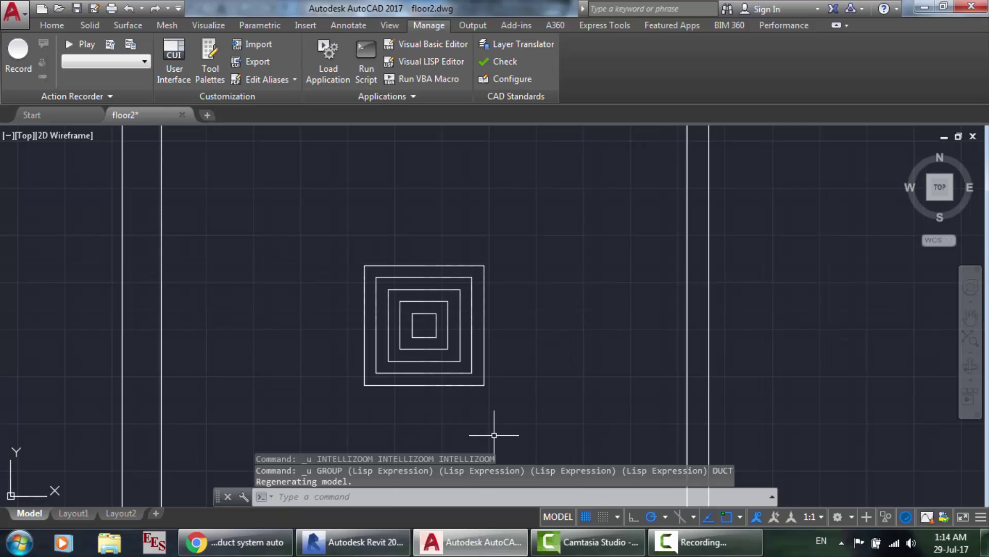
# Switch to Revit and measure the 11"x11" duct from the corner diffuser's neck to the reducer in the Level 3 ceiling plan.
pyautogui.click(356, 541)
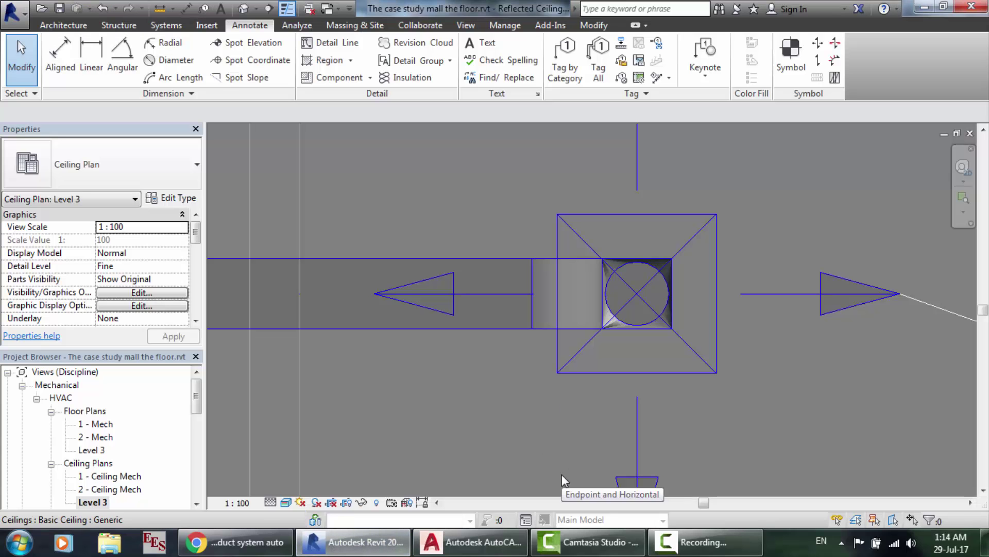
pyautogui.scroll(-2, 563, 476)
pyautogui.scroll(-4, 388, 414)
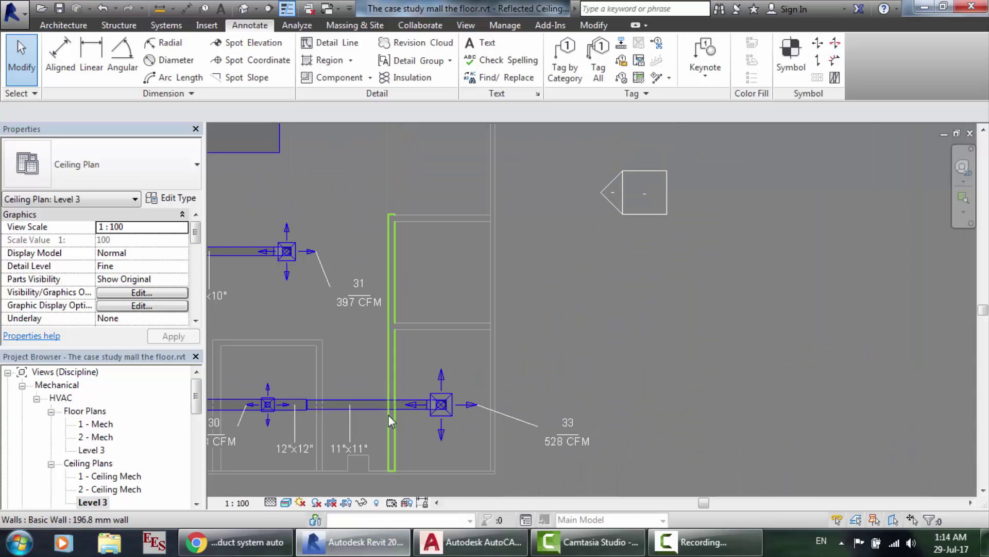
pyautogui.scroll(3, 241, 416)
pyautogui.scroll(2, 385, 413)
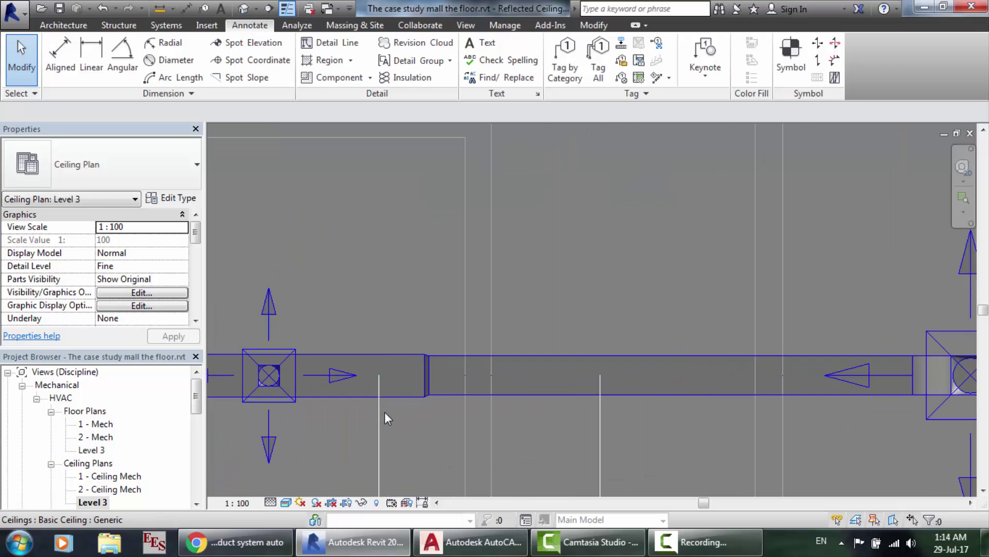
pyautogui.scroll(-1, 897, 384)
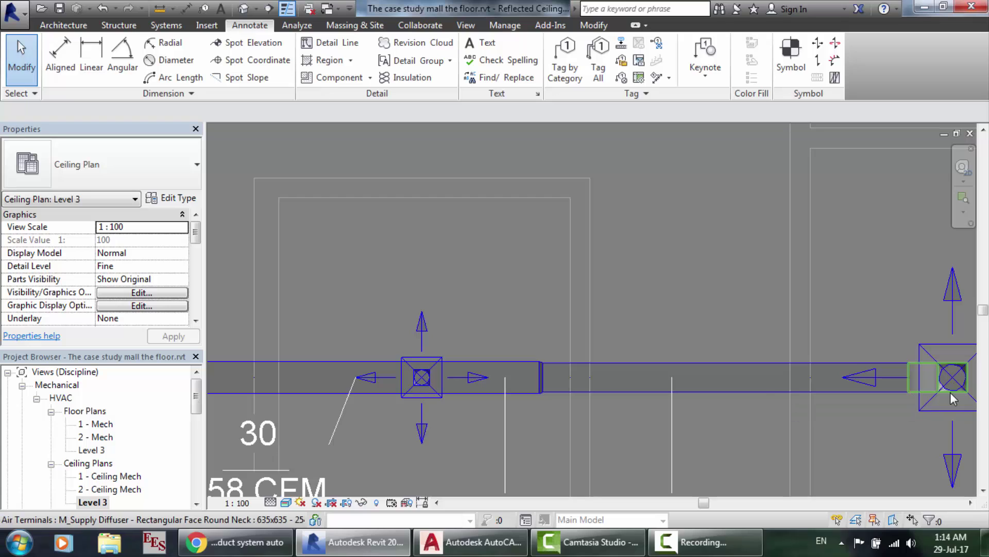
pyautogui.scroll(1, 950, 392)
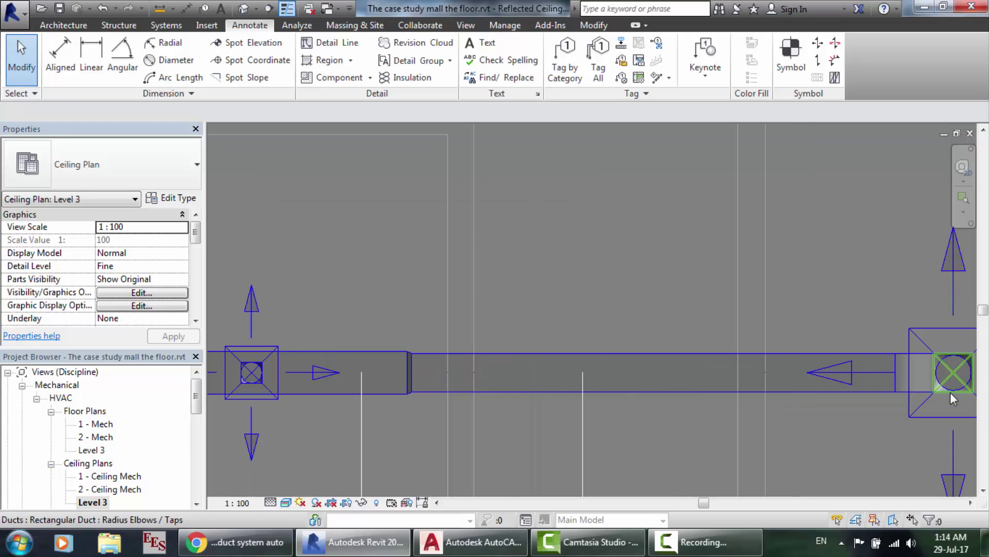
pyautogui.click(798, 392)
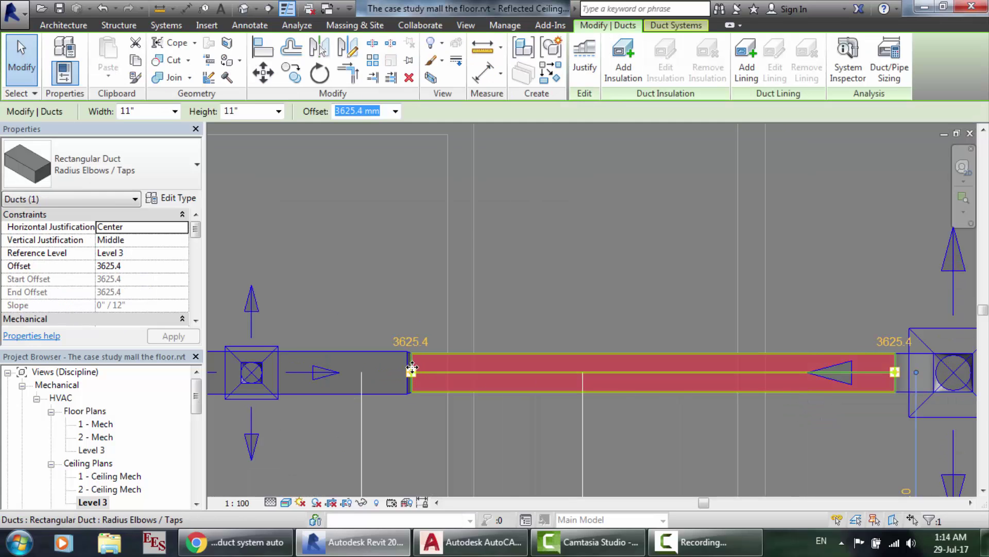
pyautogui.moveTo(412, 368); pyautogui.dragTo(310, 340)
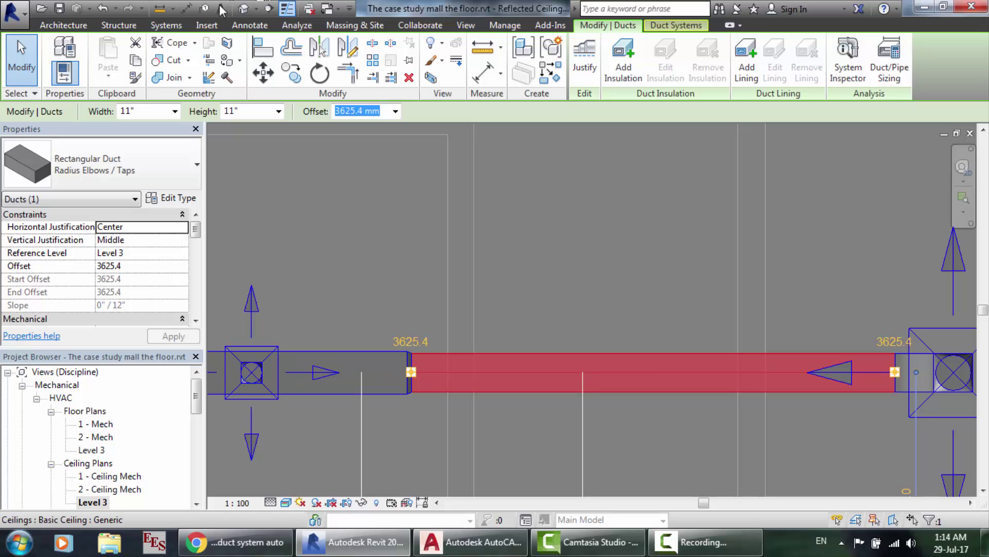
pyautogui.click(163, 10)
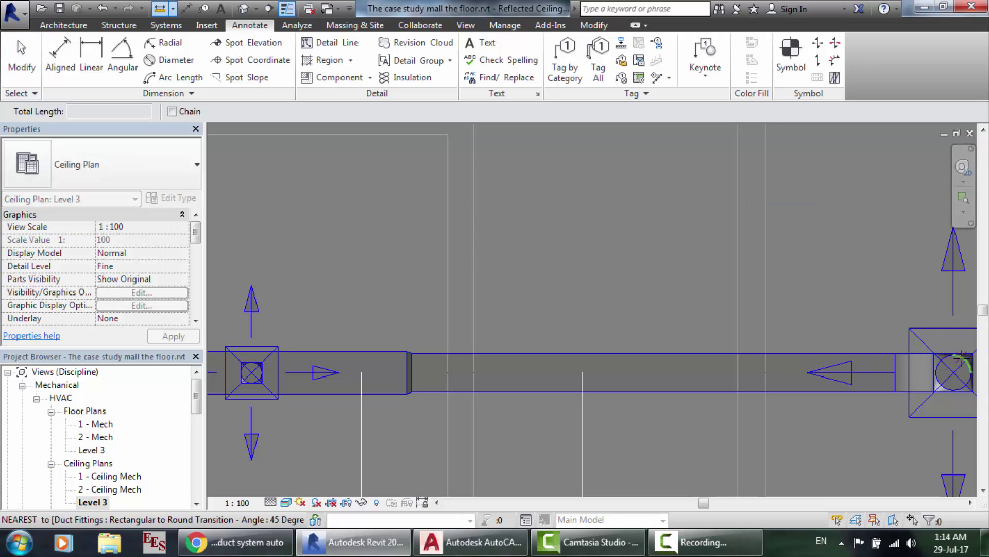
pyautogui.click(953, 355)
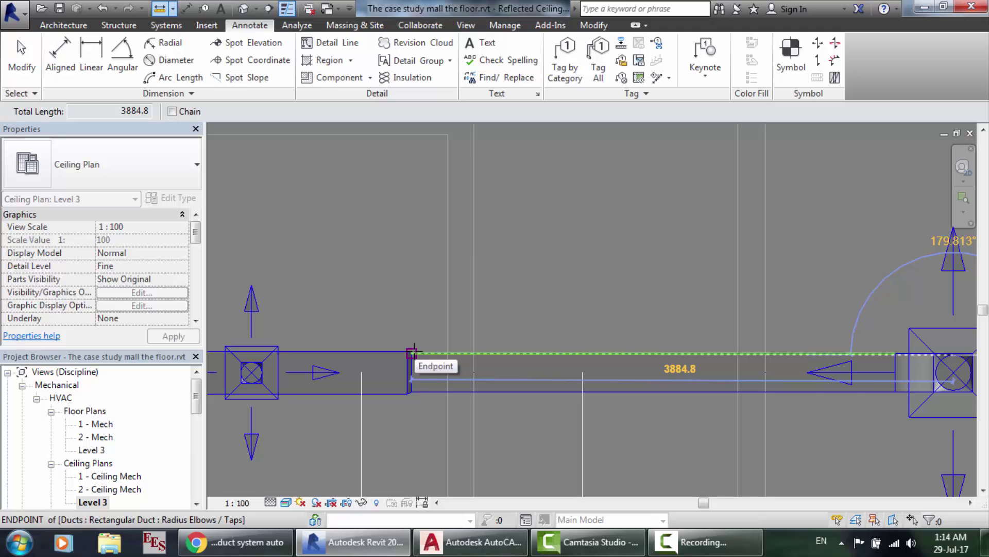
# Switch to AutoCAD and check the insertion scale unit in the floor2 drawing's unit settings.
pyautogui.click(471, 542)
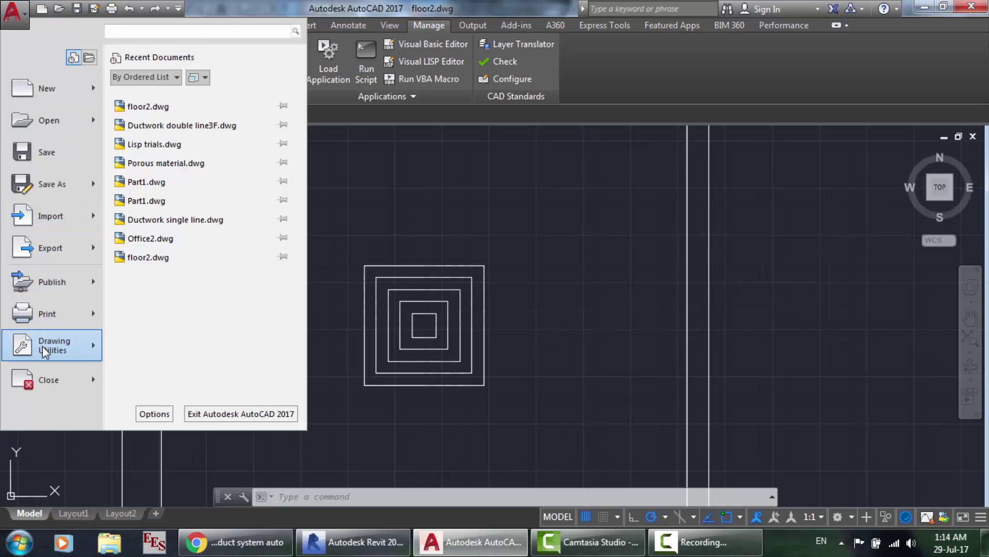
pyautogui.moveTo(43, 350)
pyautogui.click(194, 138)
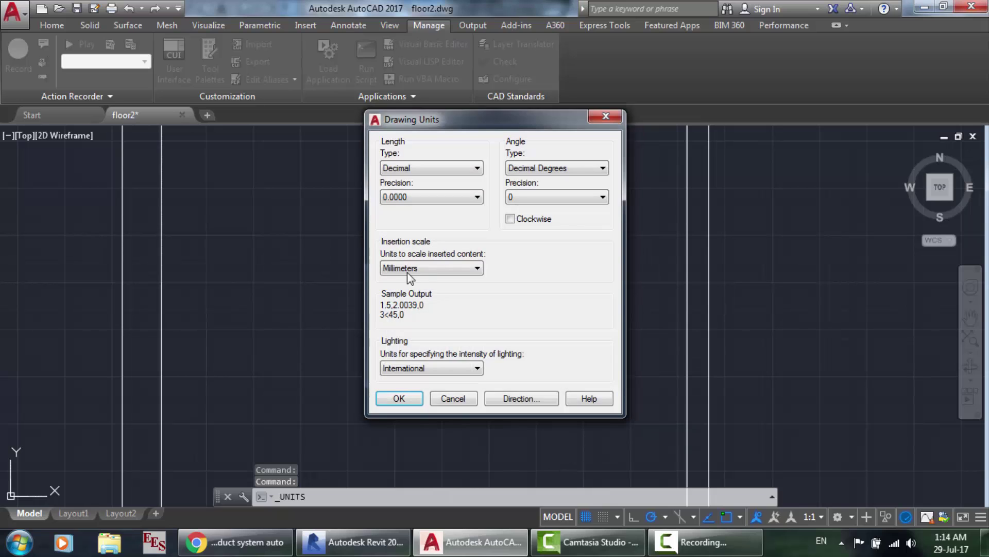
pyautogui.click(399, 399)
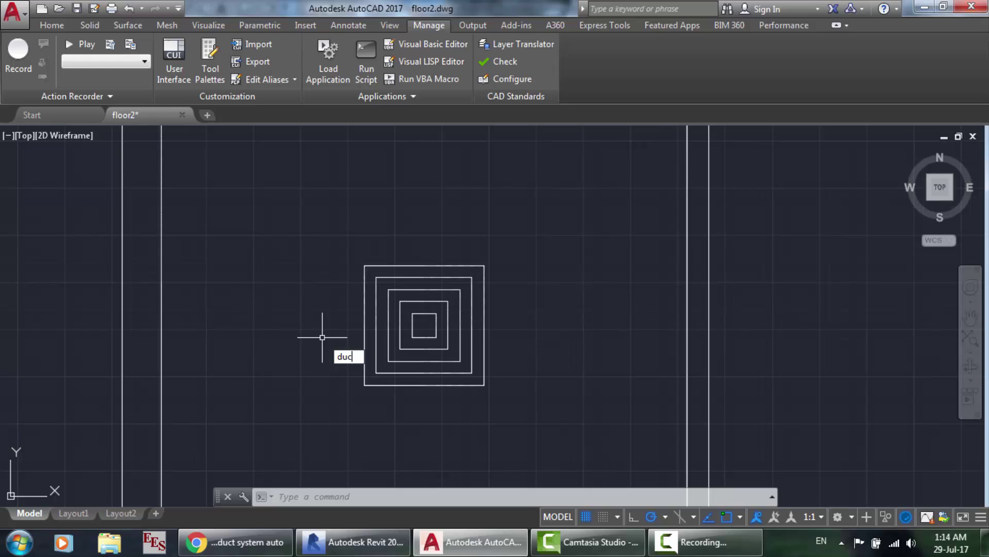
# Draw a trial duct beside the diffuser, about 825 mm north and turning east, with a mitered elbow and throat length 6, and undo it.
pyautogui.press('Return')
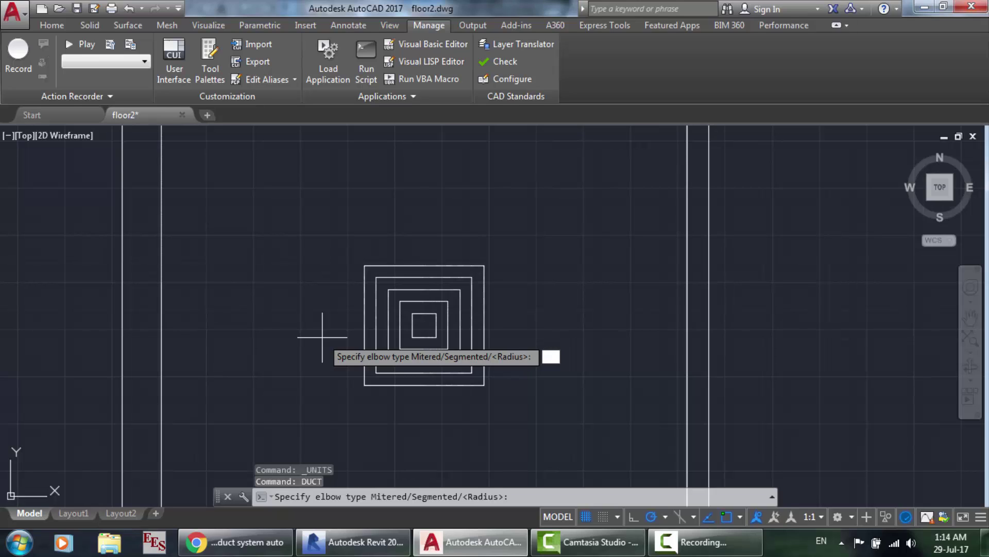
pyautogui.press('Return')
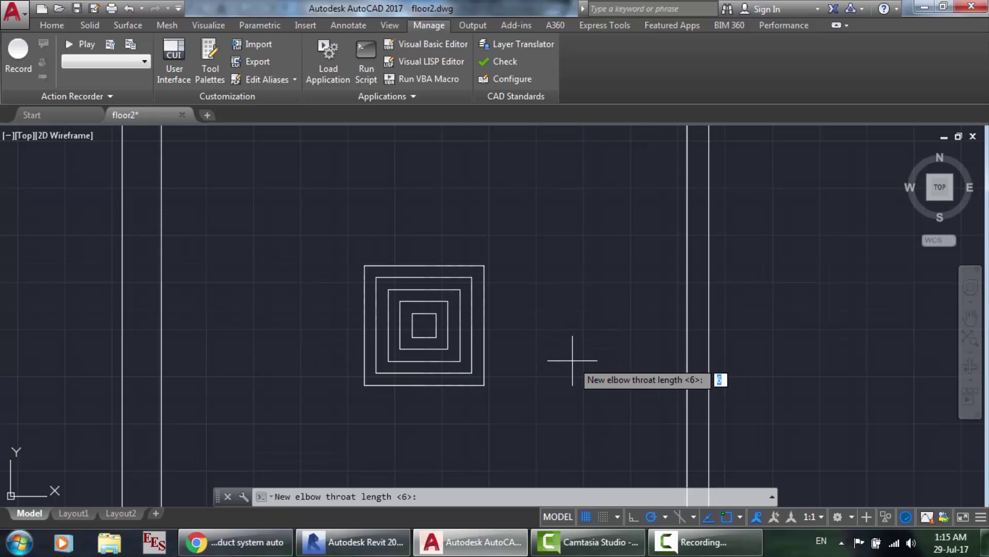
pyautogui.press('Return')
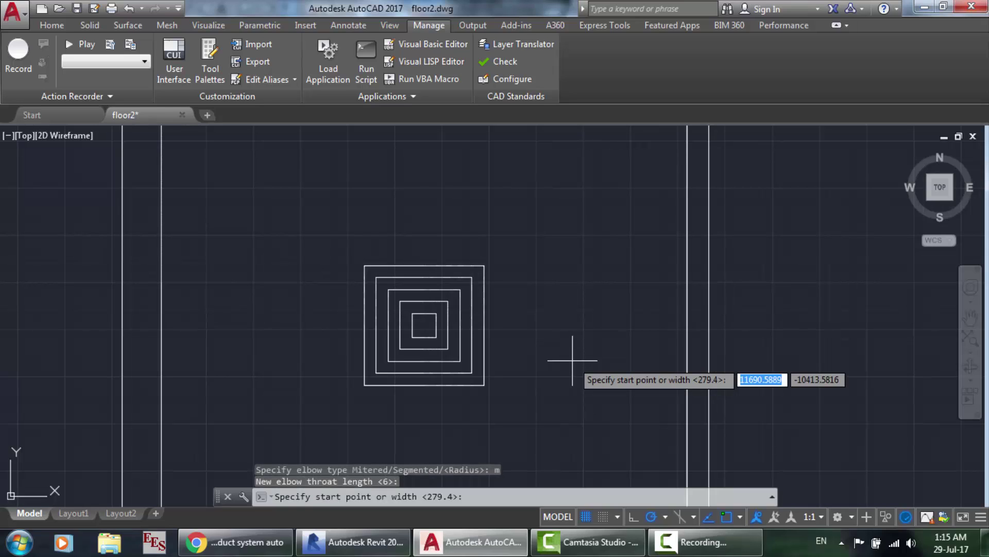
pyautogui.click(537, 366)
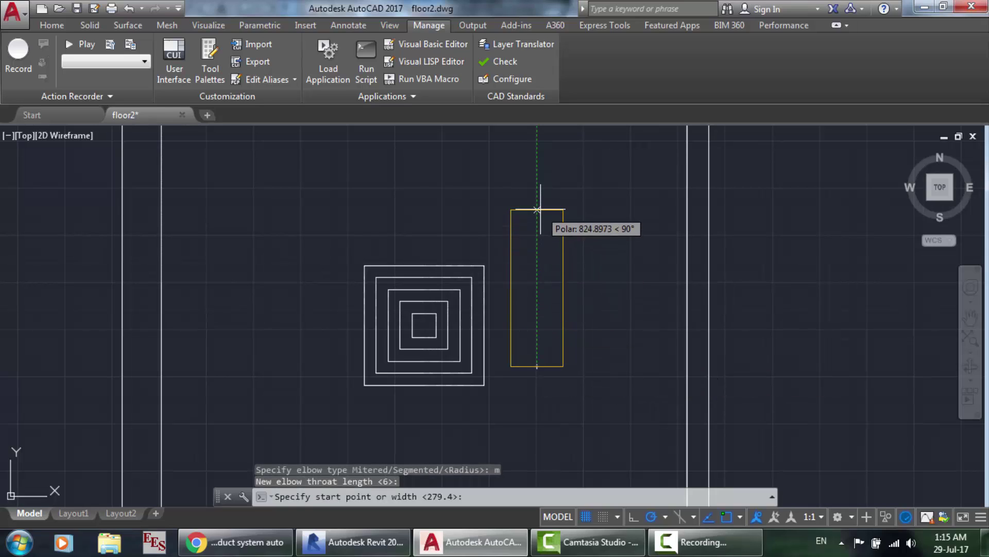
pyautogui.click(537, 207)
pyautogui.click(798, 207)
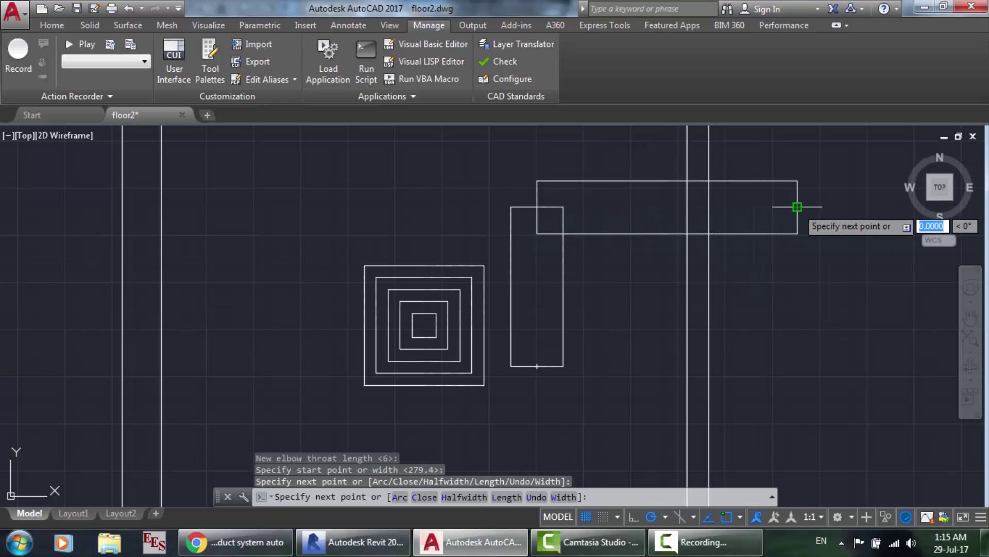
pyautogui.press('Return')
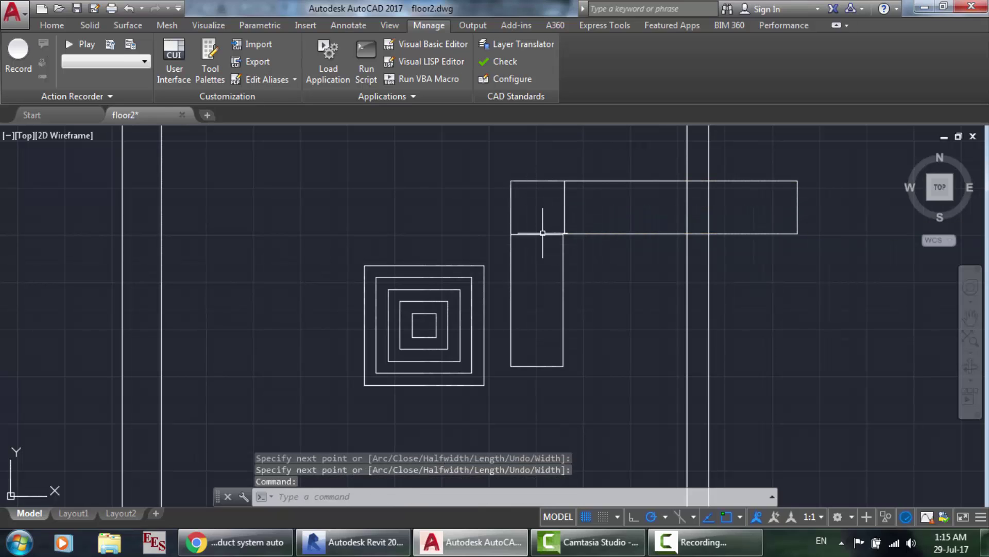
pyautogui.moveTo(356, 542)
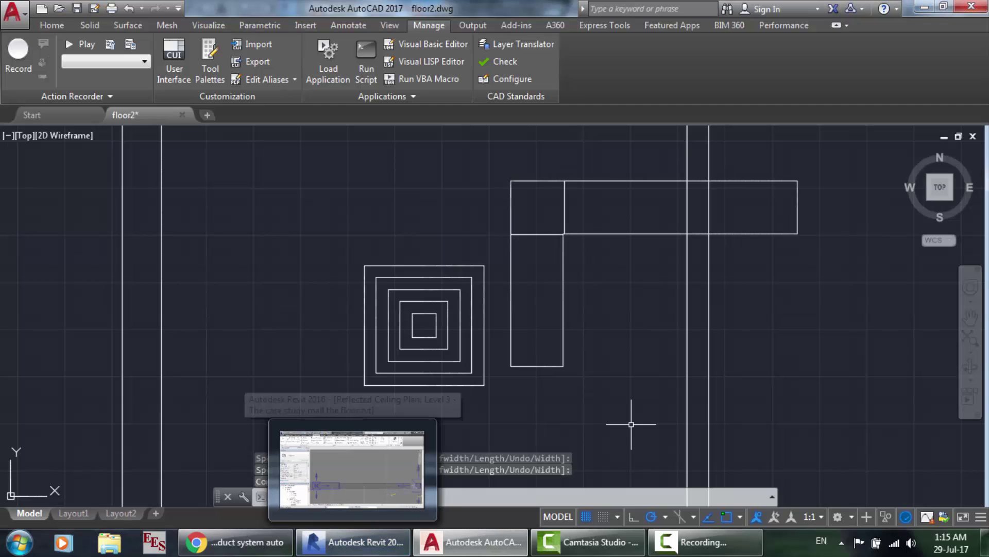
pyautogui.hotkey('ctrl', 'z')
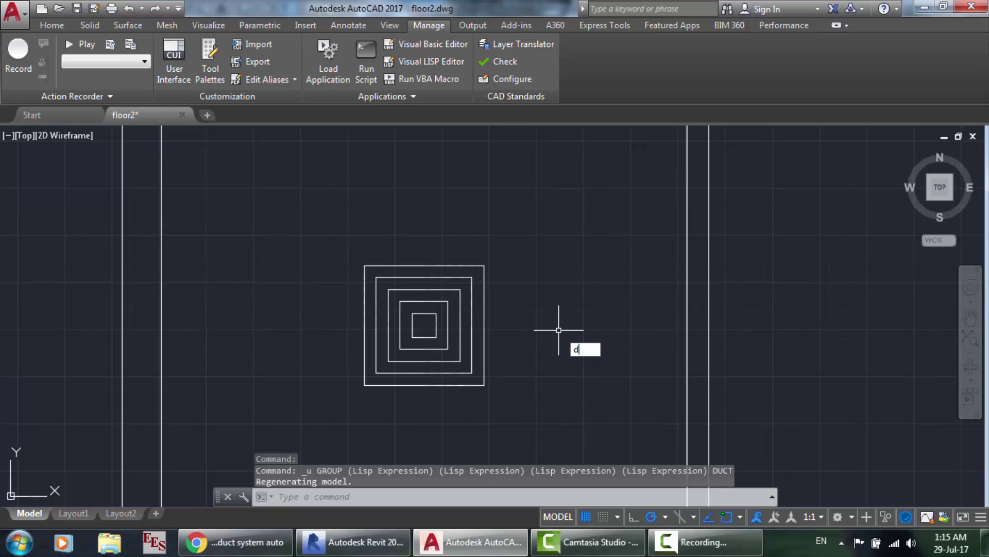
# Start the DUCT routine, then switch to Revit and measure the 11"x11" duct from the corner diffuser's neck to the reducer again.
pyautogui.press('Return')
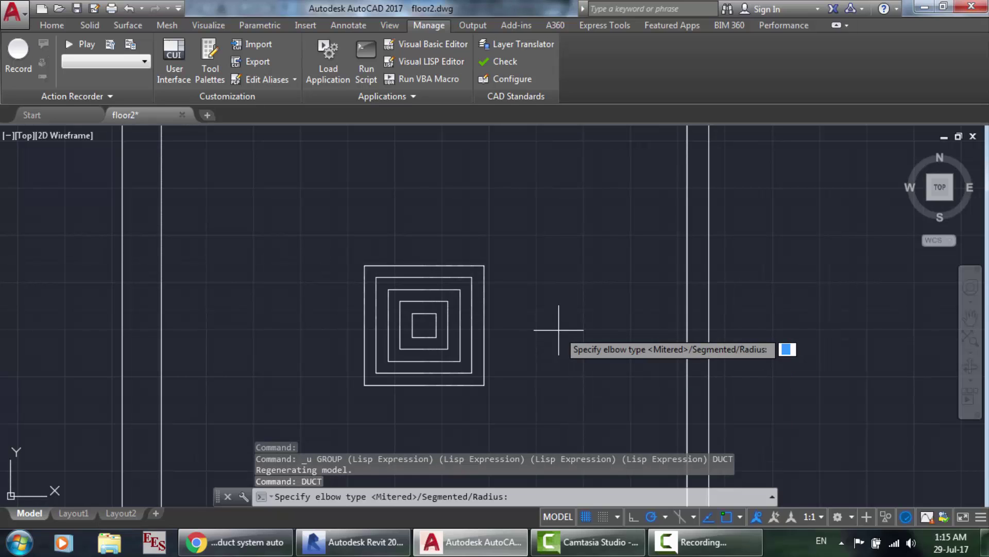
pyautogui.moveTo(402, 541)
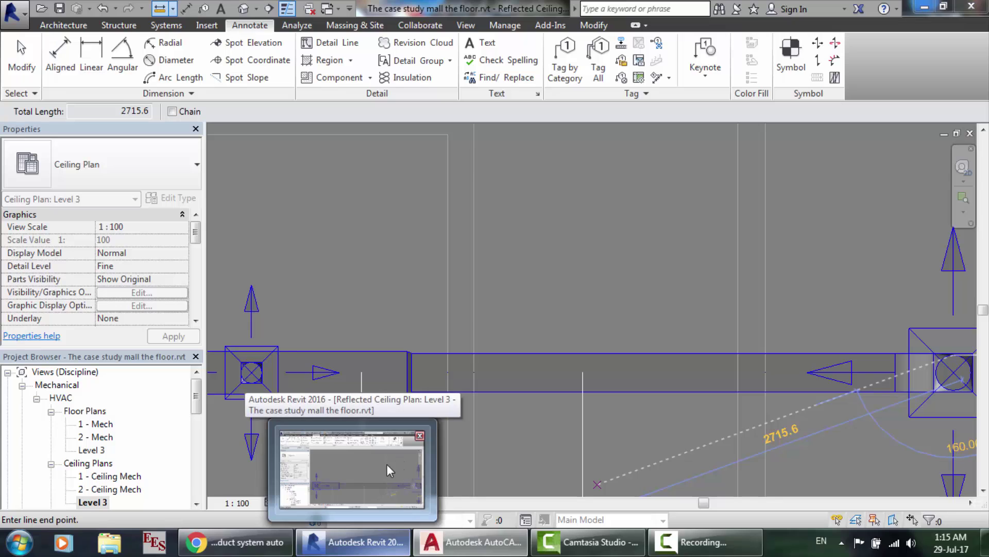
pyautogui.click(388, 464)
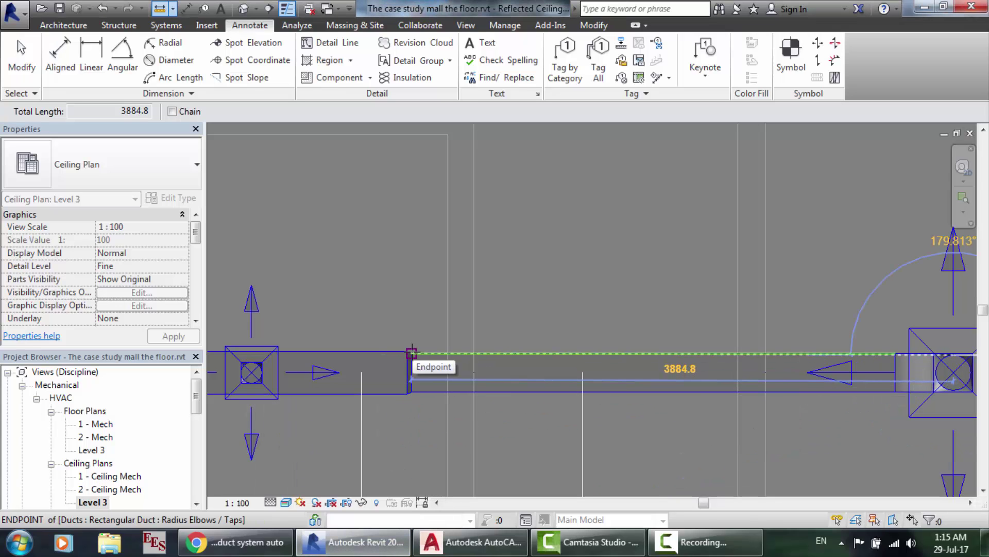
# Switch to AutoCAD and draw a straight duct 279.4 wide and 3884 long westward from the corner diffuser's center, using radius elbows and factor 1.5.
pyautogui.hotkey('alt', 'Tab')
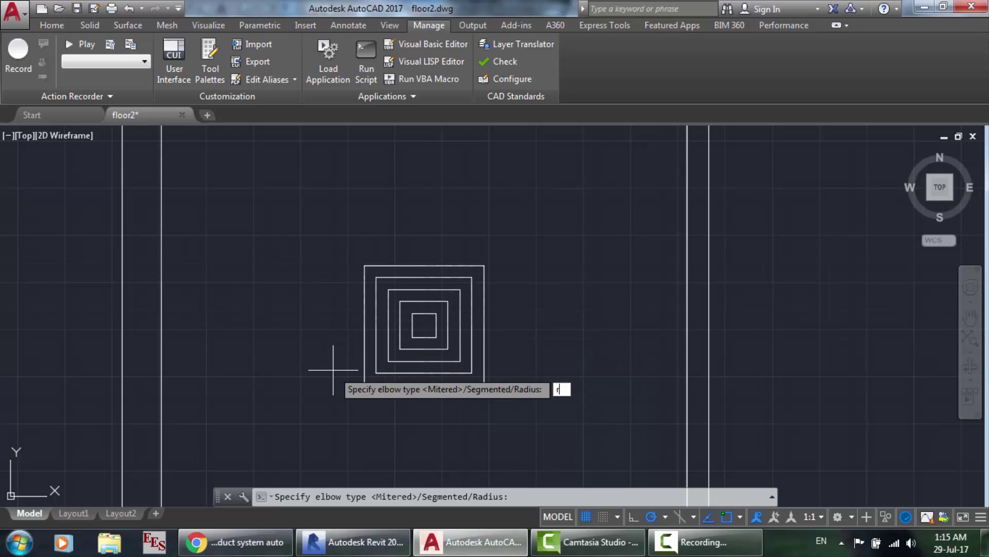
pyautogui.press('Return')
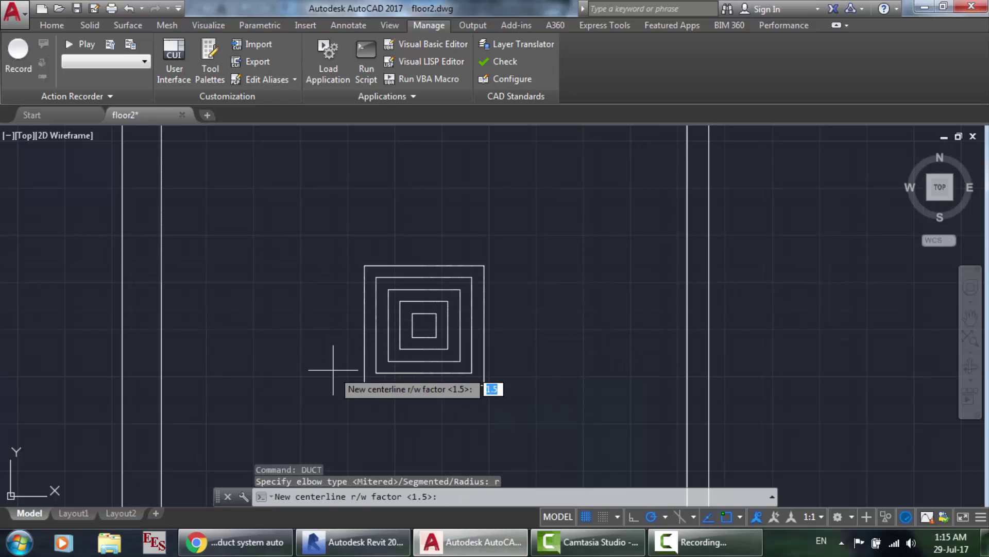
pyautogui.press('Return')
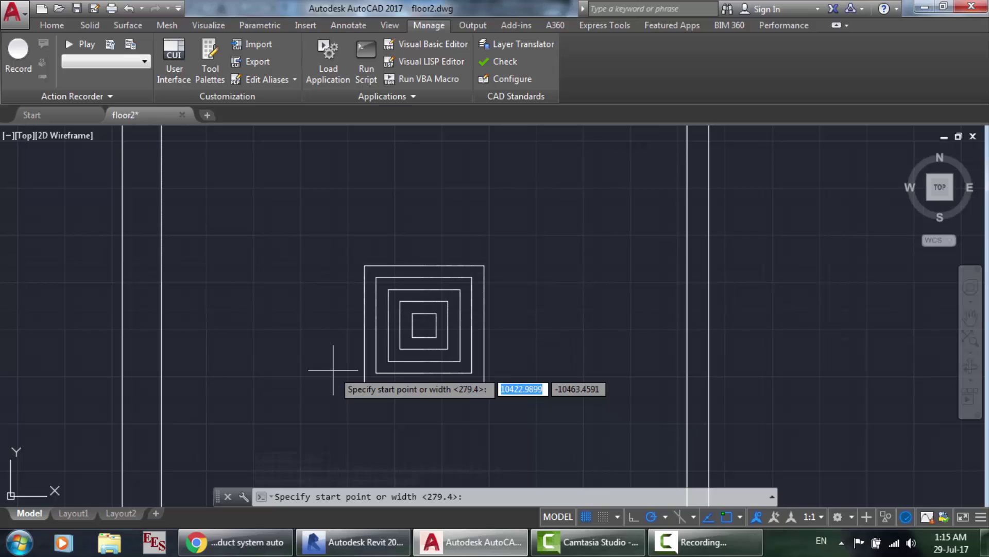
pyautogui.write('279.4')
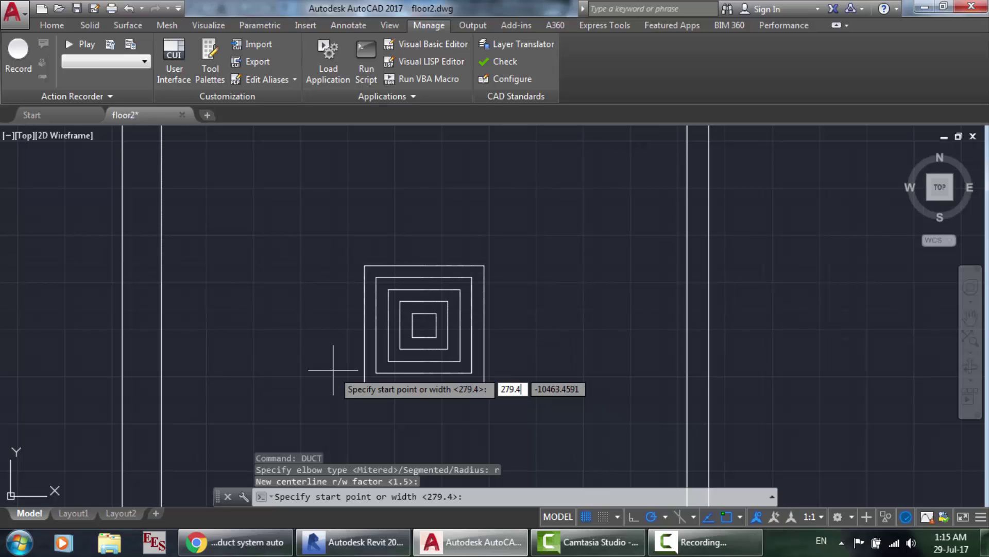
pyautogui.press('Return')
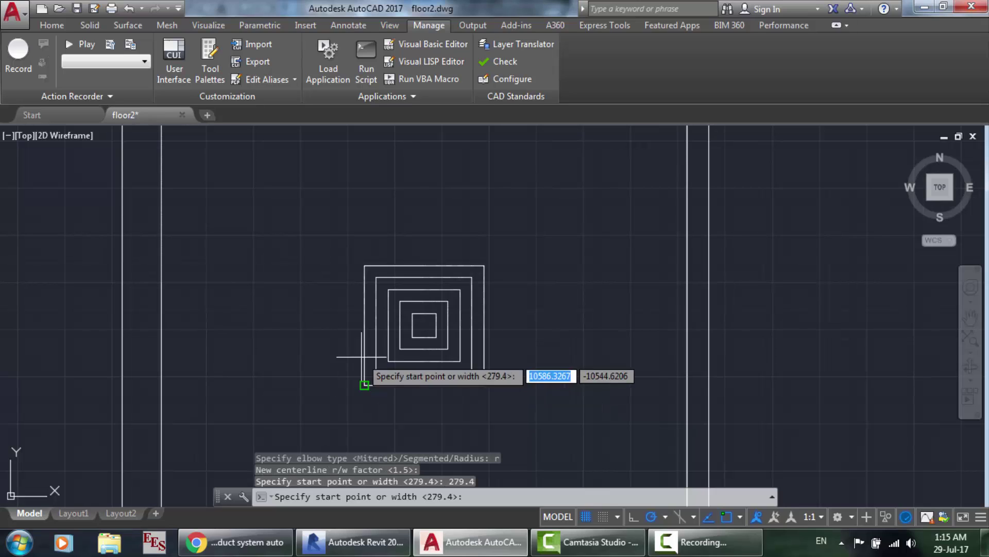
pyautogui.click(423, 324)
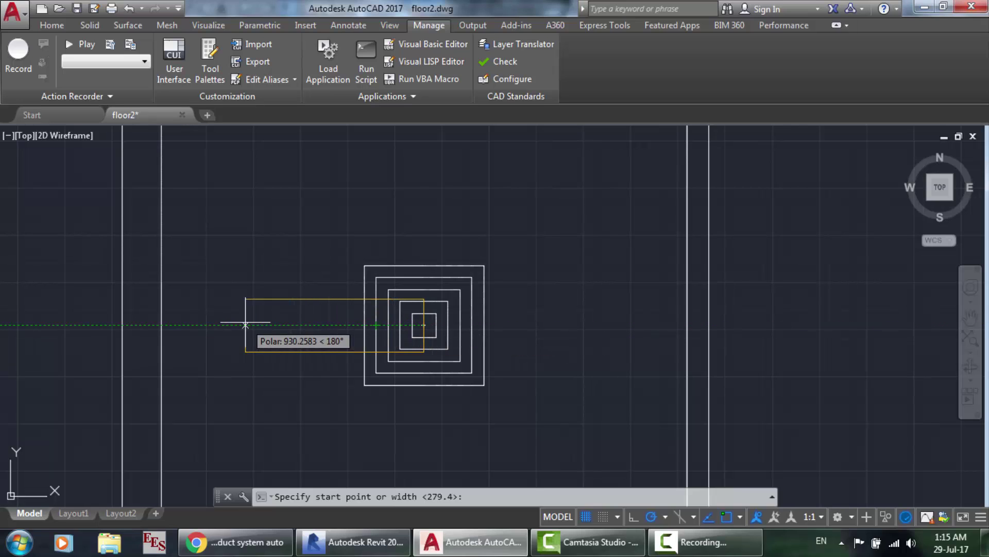
pyautogui.scroll(-5, 289, 324)
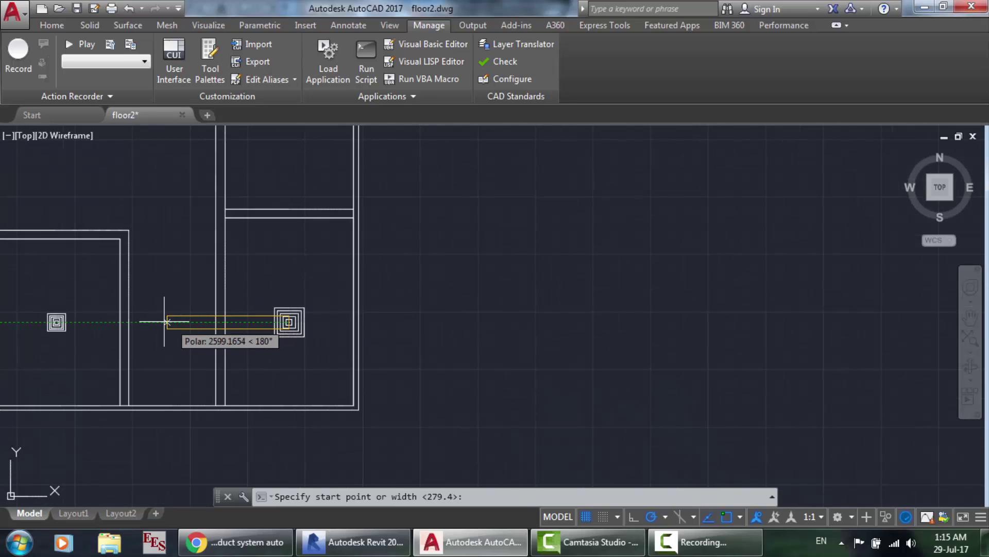
pyautogui.write('3884')
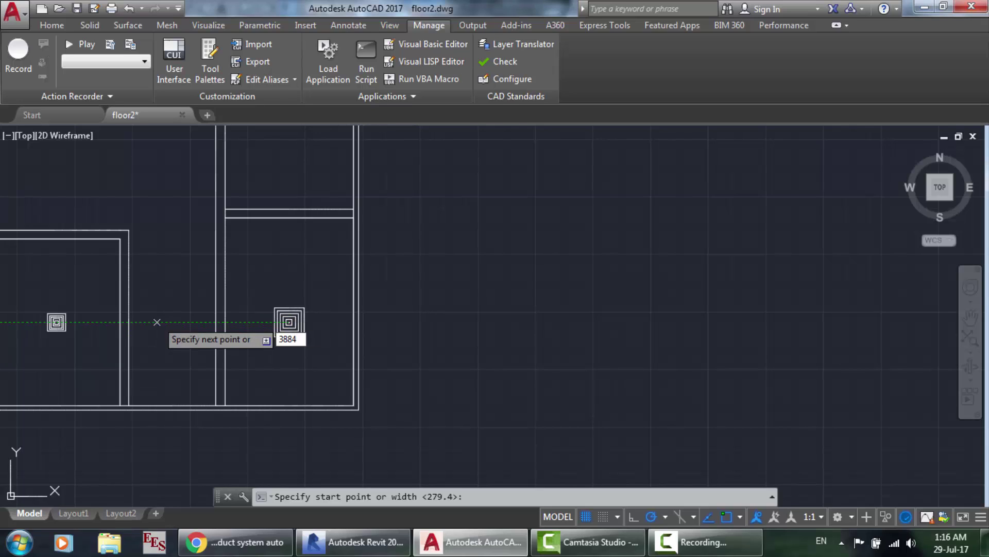
pyautogui.press('Return')
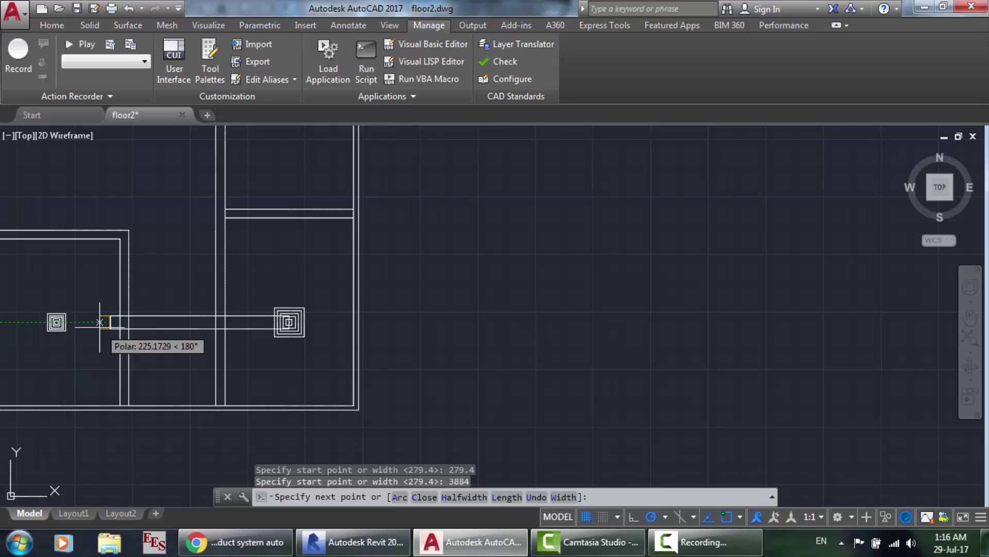
pyautogui.press('Return')
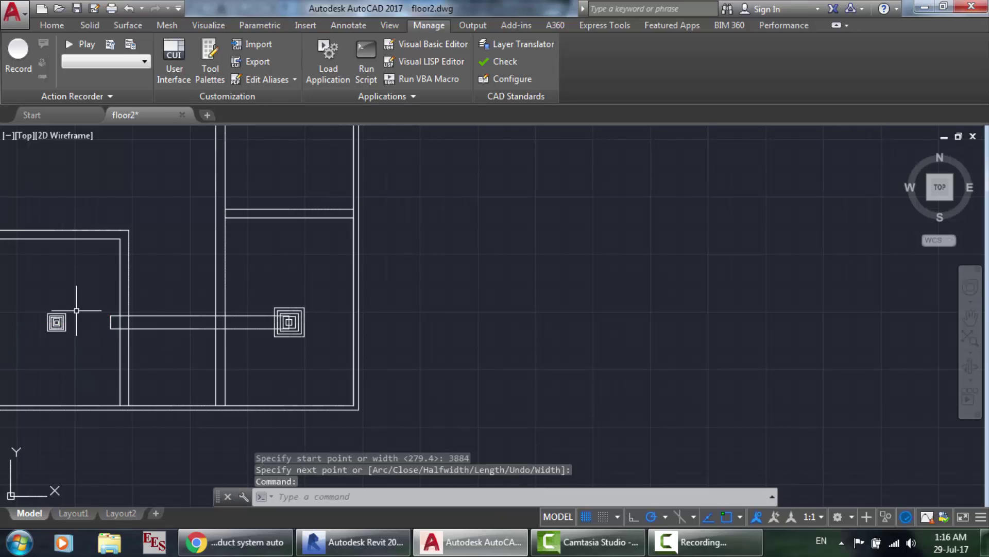
# Switch to Revit, end the measurement and examine how the 11"x11" duct connects to the corner diffuser's neck.
pyautogui.scroll(2, 79, 286)
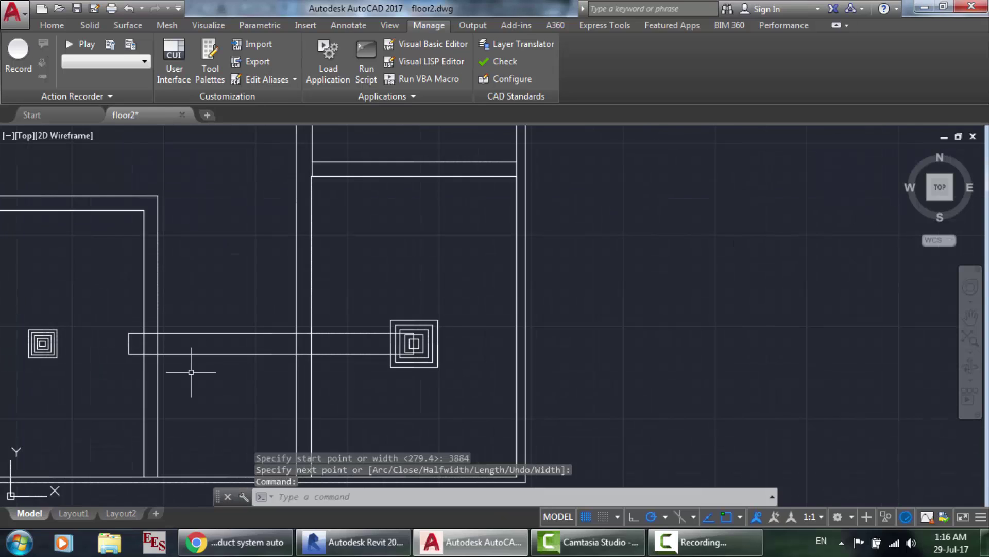
pyautogui.scroll(2, 190, 372)
pyautogui.click(355, 542)
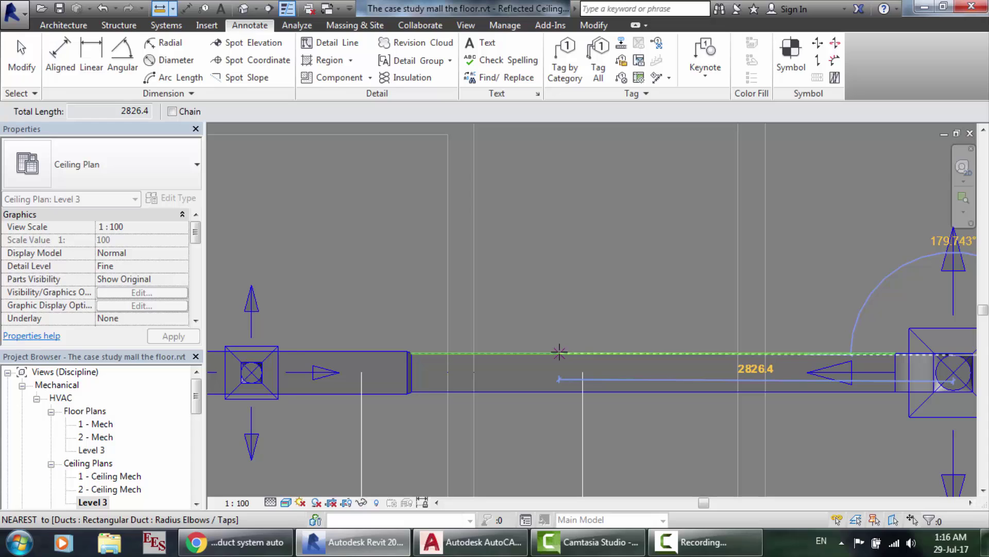
pyautogui.press('Escape')
pyautogui.press('Escape')
pyautogui.scroll(-2, 697, 328)
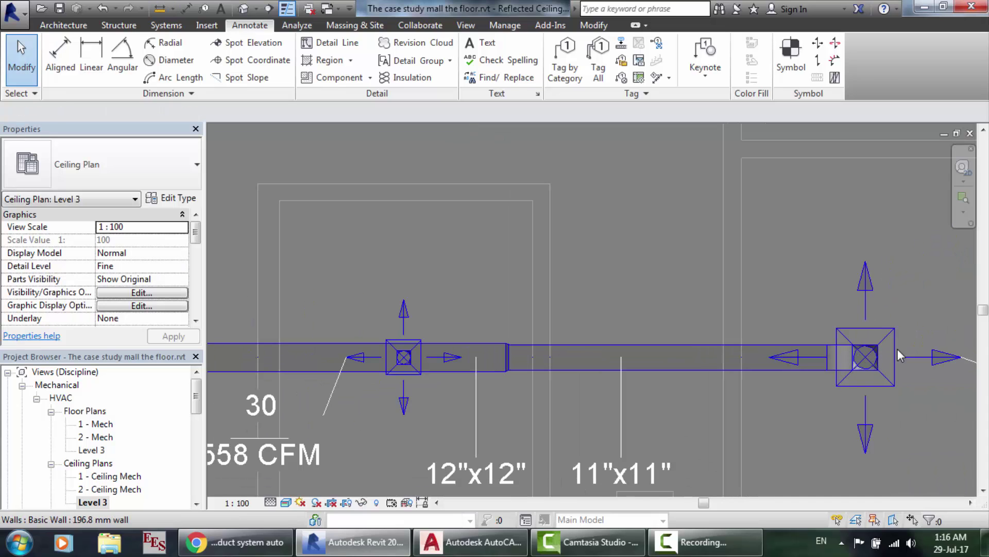
pyautogui.scroll(5, 897, 348)
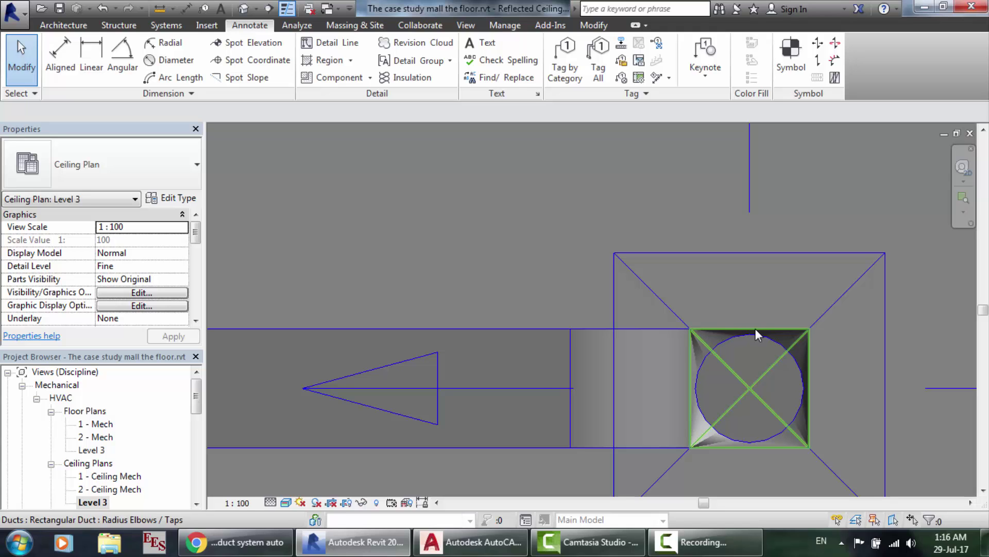
# Switch to AutoCAD and move the duct east from its end midpoint to the east edge of the corner diffuser's second-smallest square.
pyautogui.click(466, 541)
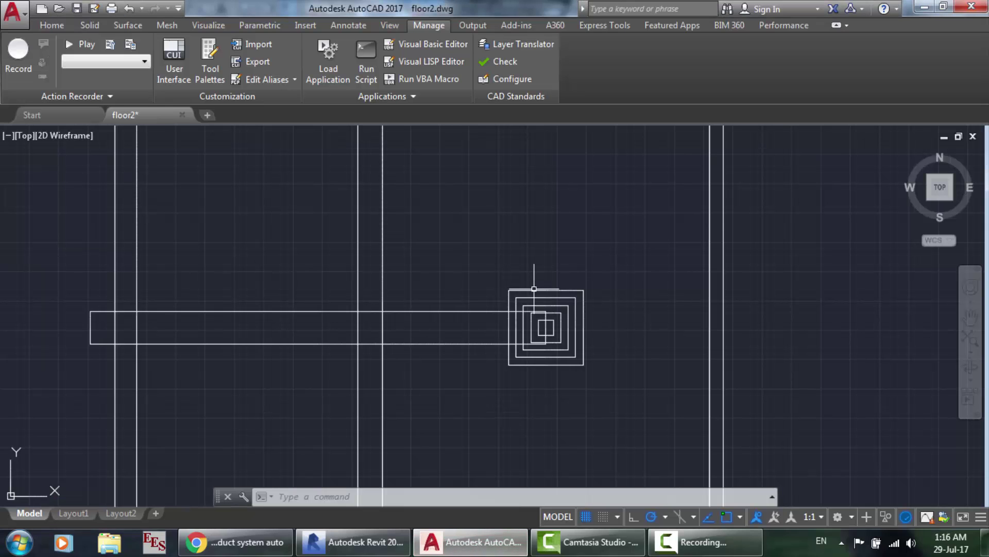
pyautogui.scroll(4, 565, 325)
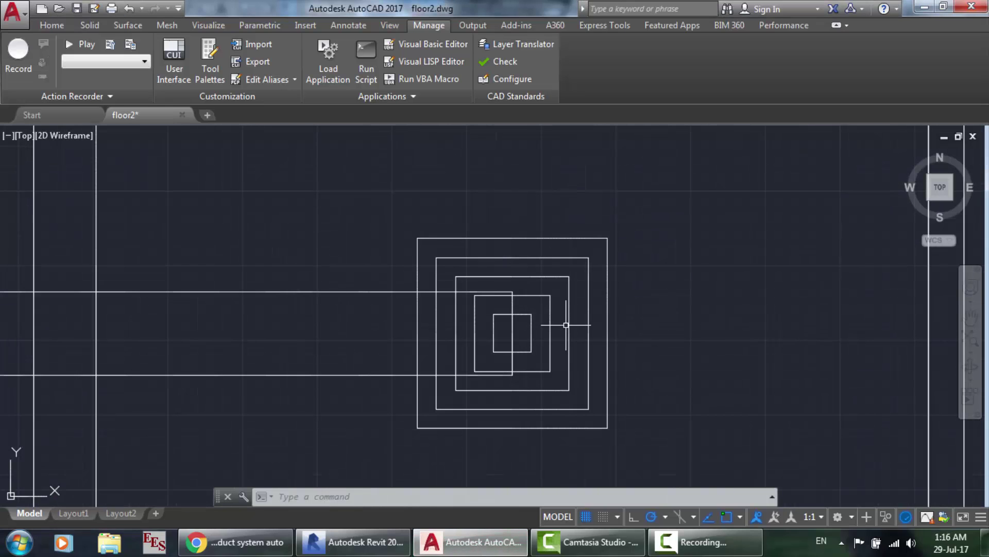
pyautogui.click(497, 292)
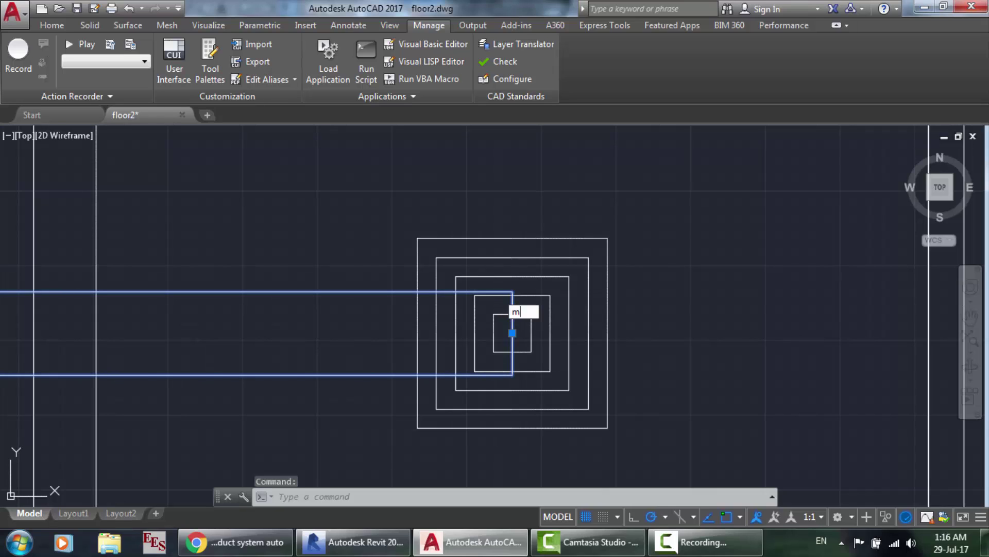
pyautogui.write('m')
pyautogui.press('Return')
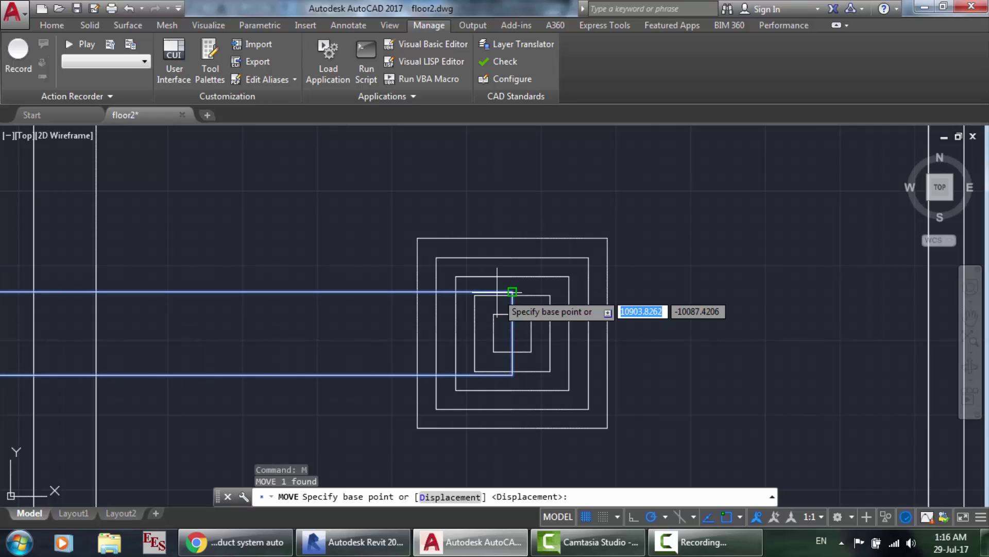
pyautogui.click(512, 332)
pyautogui.click(552, 332)
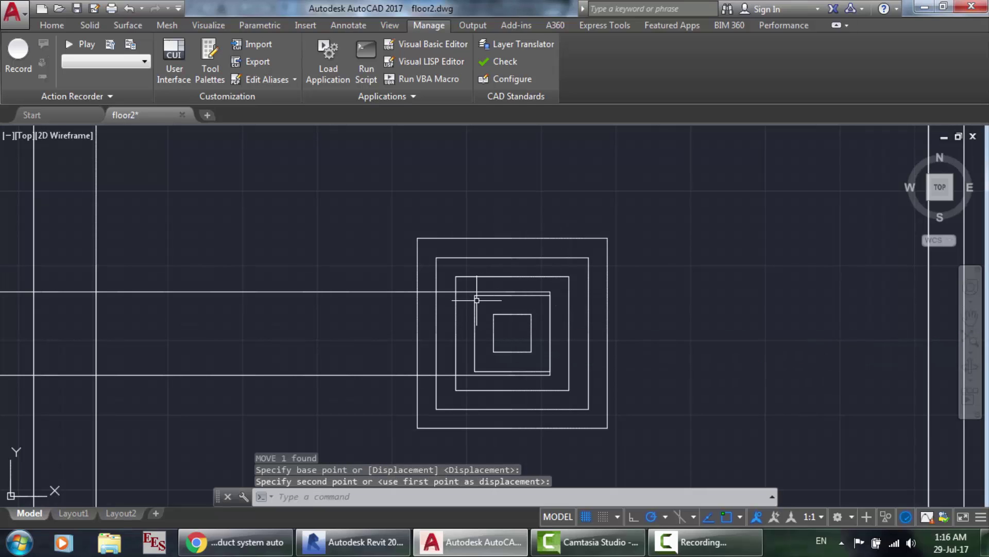
# Inspect the moved duct's end at the diffuser, then switch to Revit and examine the 45-degree reducer between the 11"x11" and 12"x12" ducts.
pyautogui.scroll(4, 473, 295)
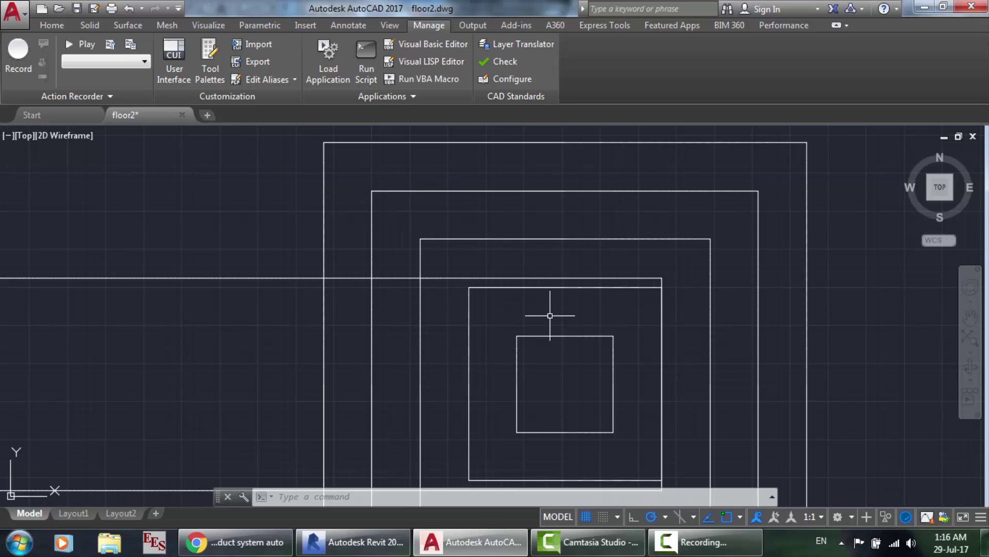
pyautogui.scroll(-6, 461, 274)
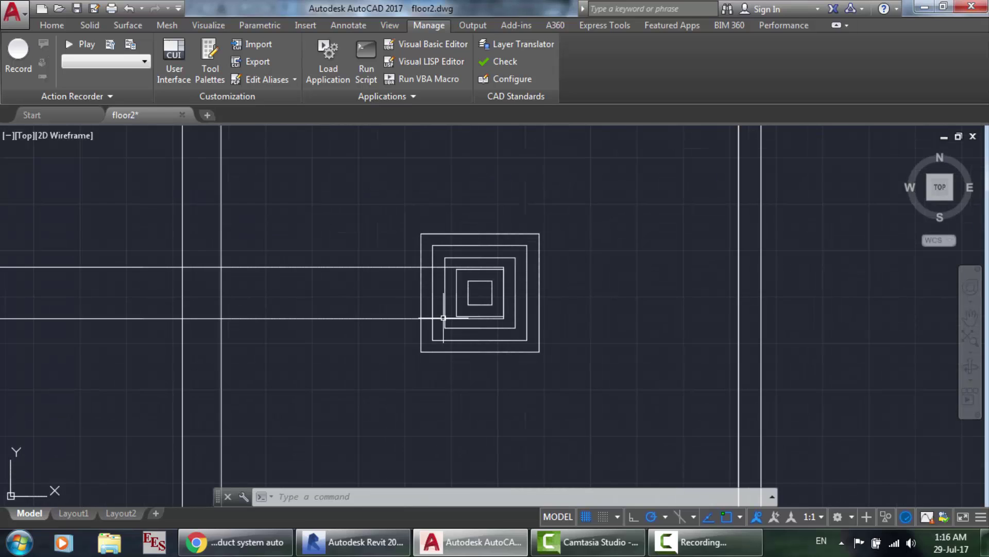
pyautogui.hotkey('alt', 'Tab')
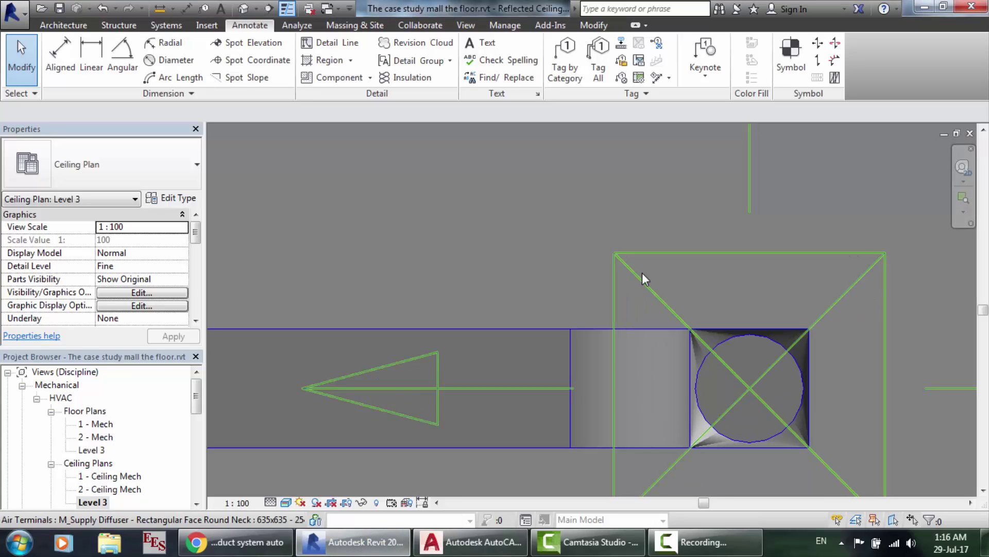
pyautogui.scroll(-2, 642, 273)
pyautogui.scroll(-3, 748, 328)
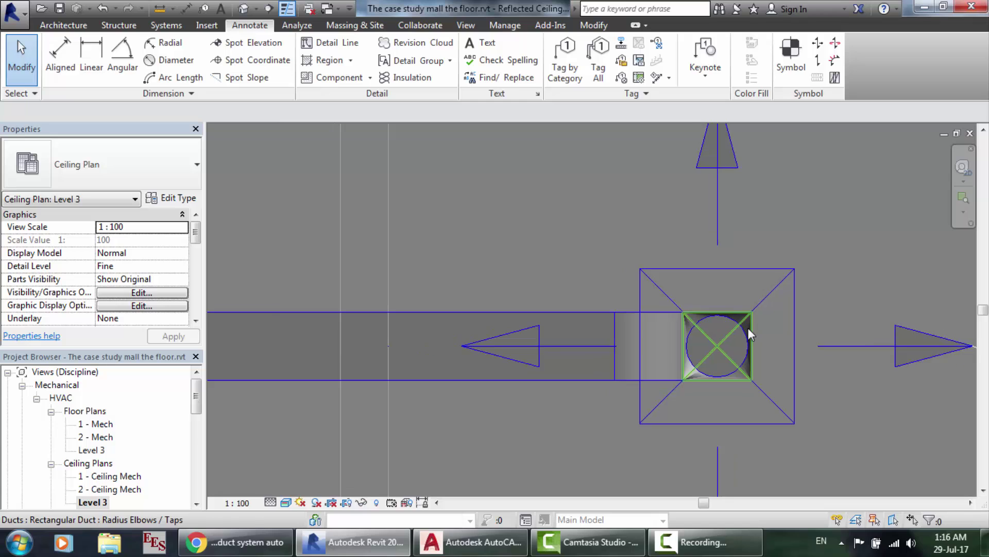
pyautogui.scroll(-3, 434, 335)
pyautogui.scroll(3, 434, 335)
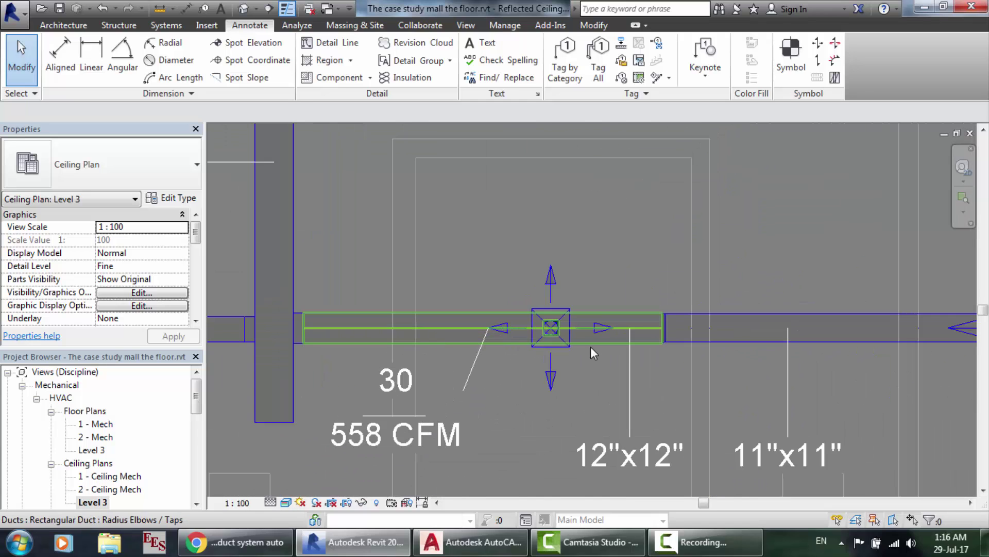
pyautogui.scroll(4, 704, 375)
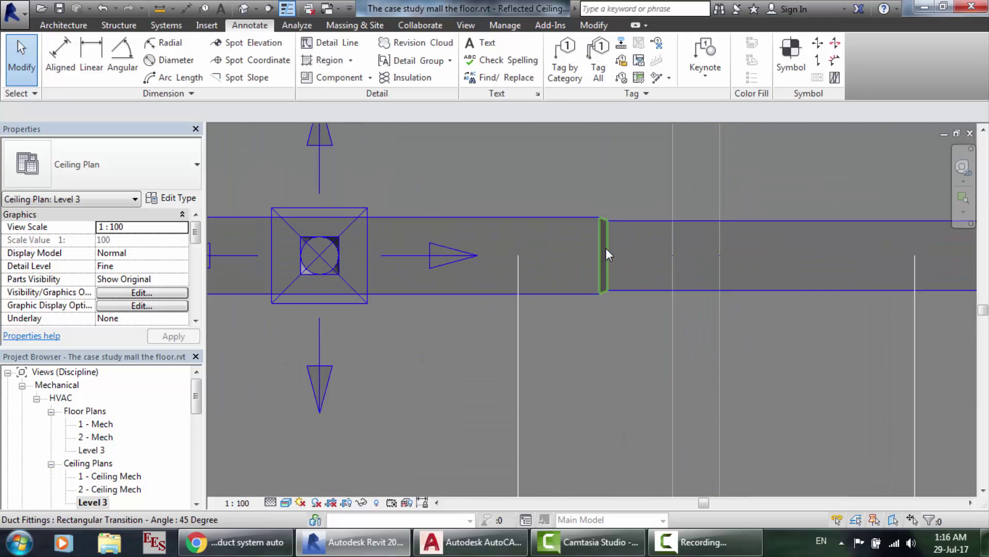
pyautogui.scroll(2, 609, 220)
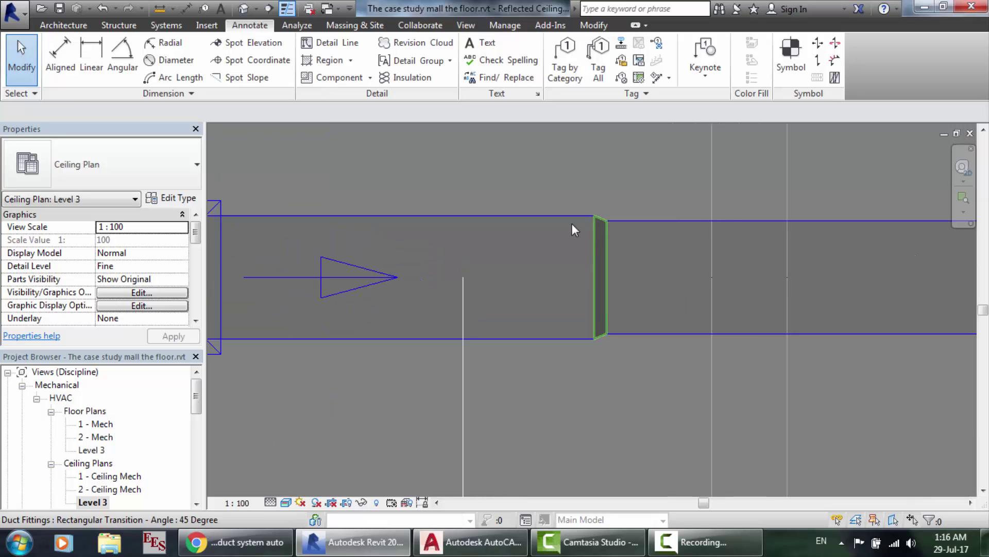
pyautogui.scroll(-3, 502, 240)
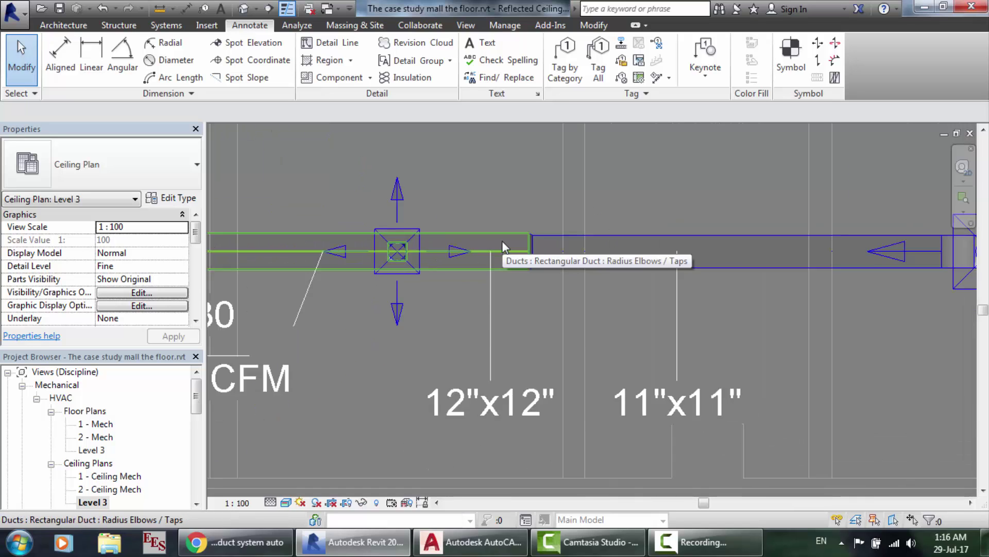
pyautogui.scroll(3, 354, 209)
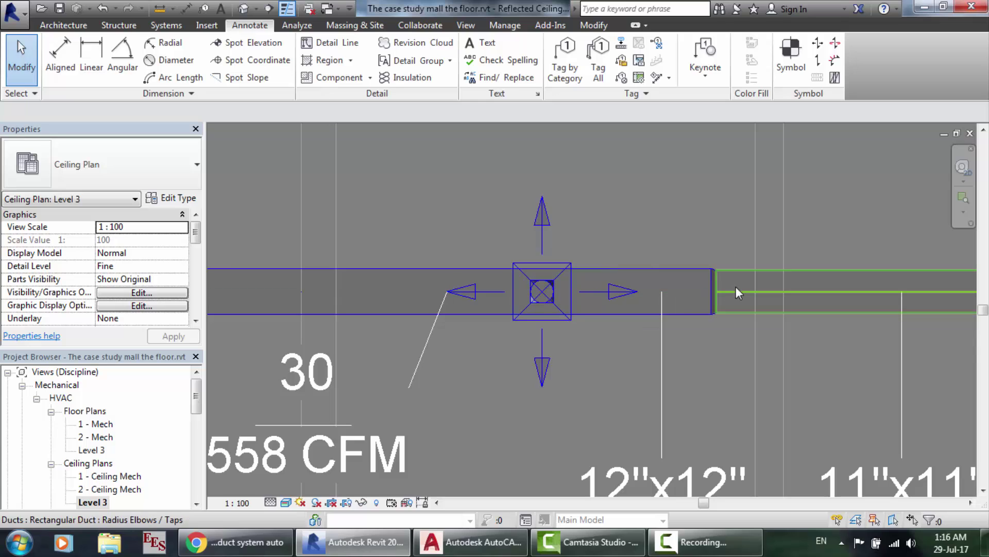
pyautogui.scroll(2, 737, 284)
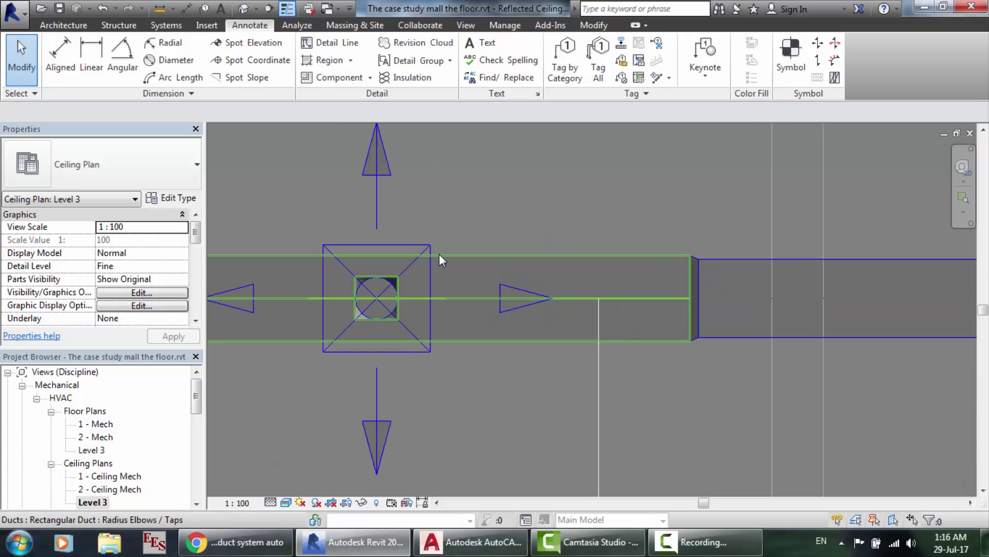
pyautogui.scroll(-1, 518, 267)
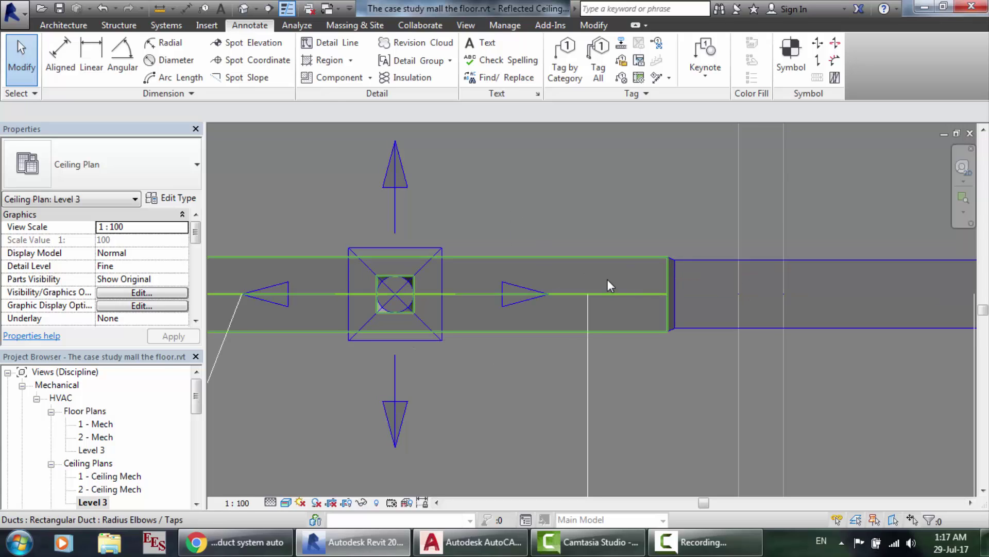
# Switch to AutoCAD and erase the straight duct running west from the corner diffuser.
pyautogui.click(470, 542)
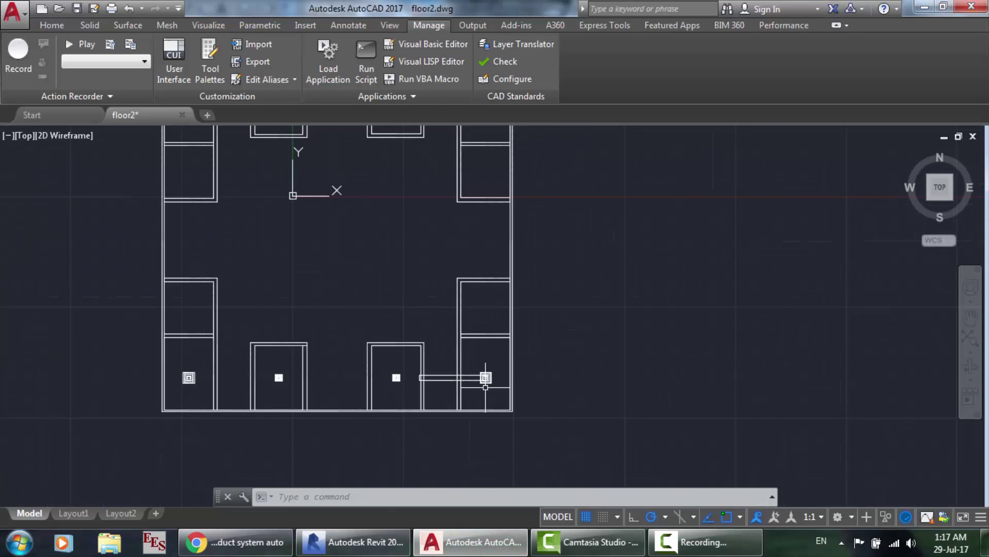
pyautogui.scroll(6, 389, 400)
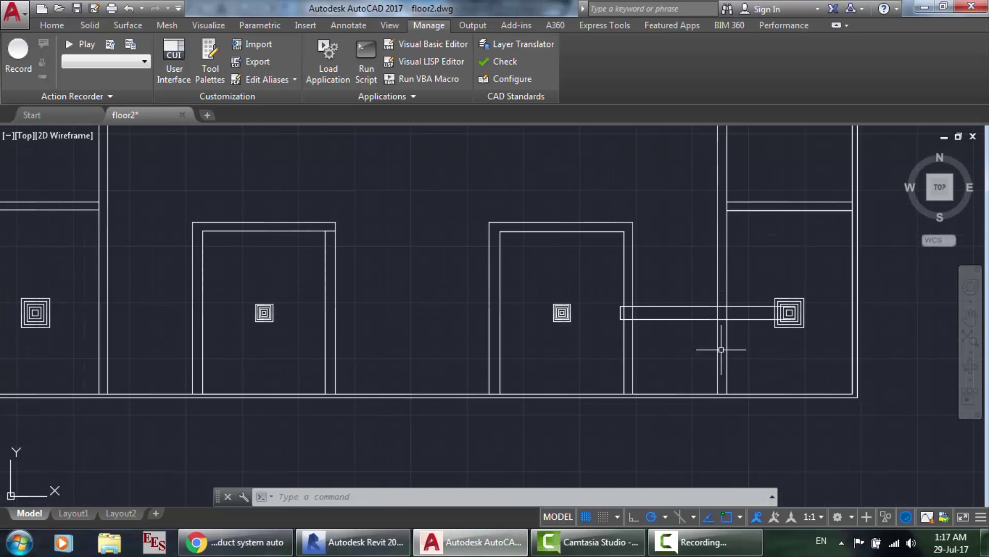
pyautogui.moveTo(721, 349)
pyautogui.mouseDown()
pyautogui.moveTo(689, 274)
pyautogui.moveTo(687, 287)
pyautogui.mouseUp()
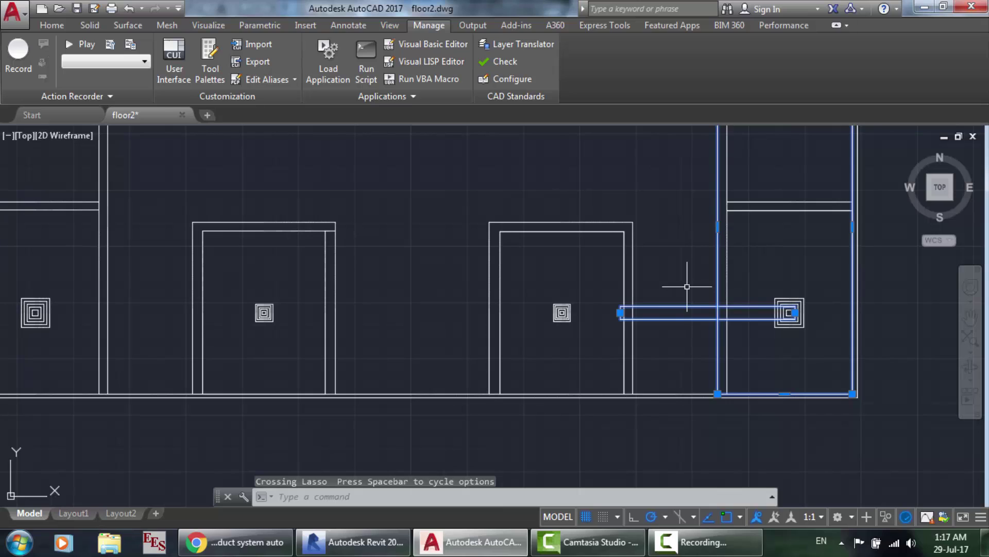
pyautogui.press('Escape')
pyautogui.press('Escape')
pyautogui.moveTo(687, 329); pyautogui.dragTo(667, 289)
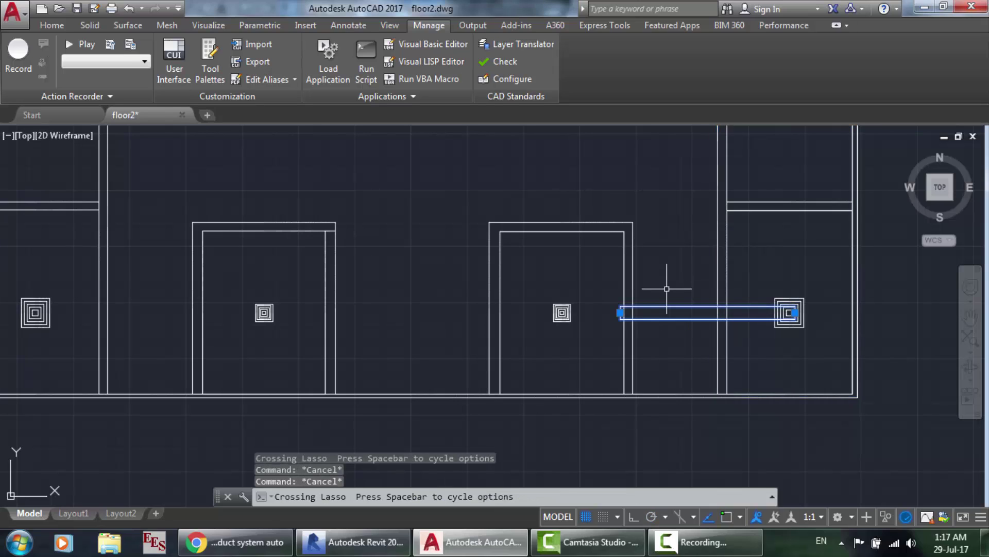
pyautogui.press('Delete')
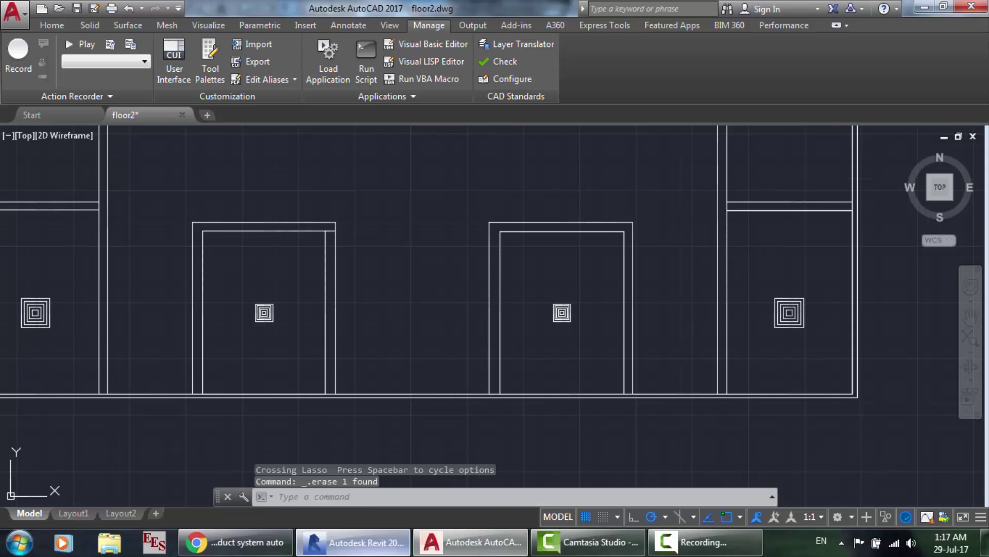
# Switch to Revit and measure the horizontal distance from the 15"x18" duct's centerline to the outer face of the east wall.
pyautogui.click(356, 542)
pyautogui.scroll(-3, 611, 322)
pyautogui.scroll(-3, 436, 303)
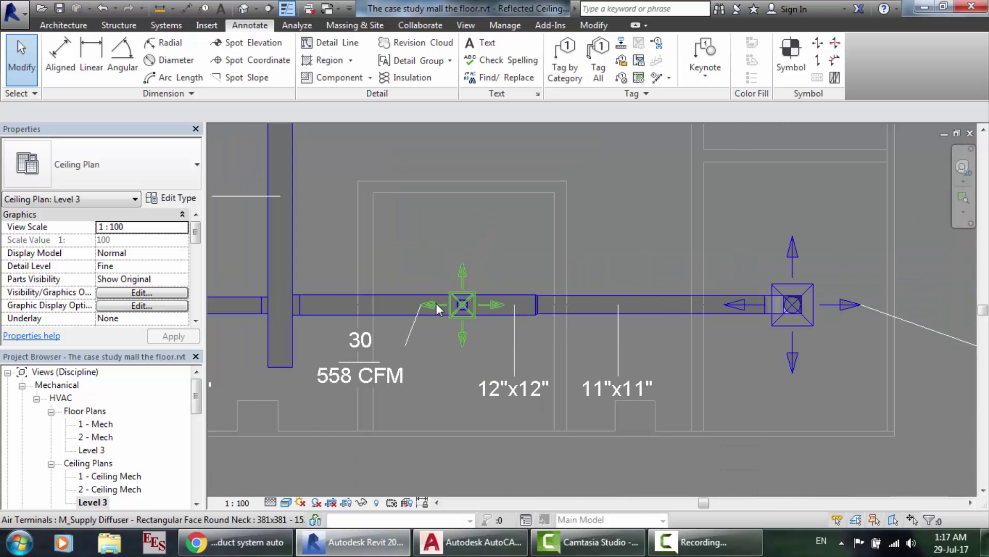
pyautogui.scroll(-2, 436, 303)
pyautogui.scroll(1, 256, 300)
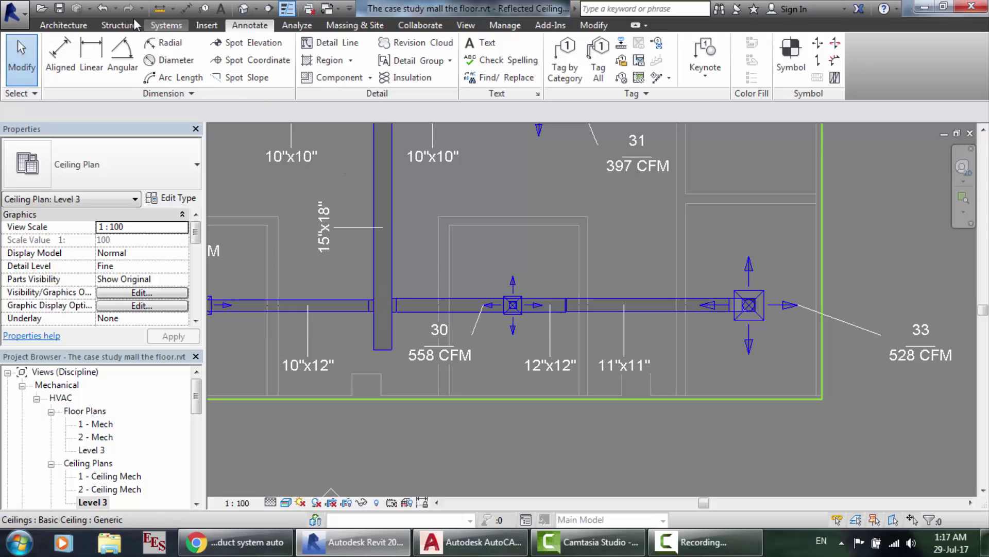
pyautogui.click(160, 8)
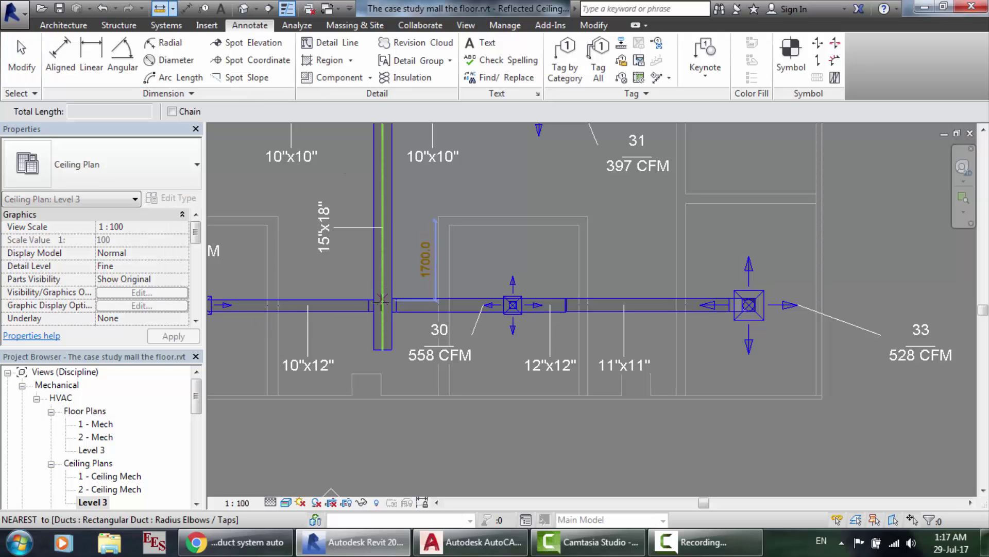
pyautogui.click(382, 305)
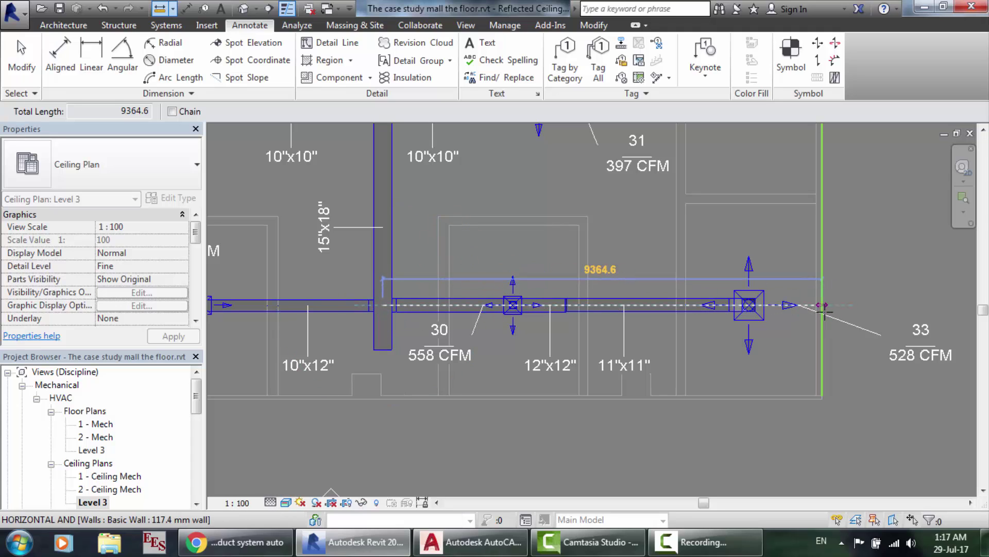
pyautogui.scroll(2, 822, 313)
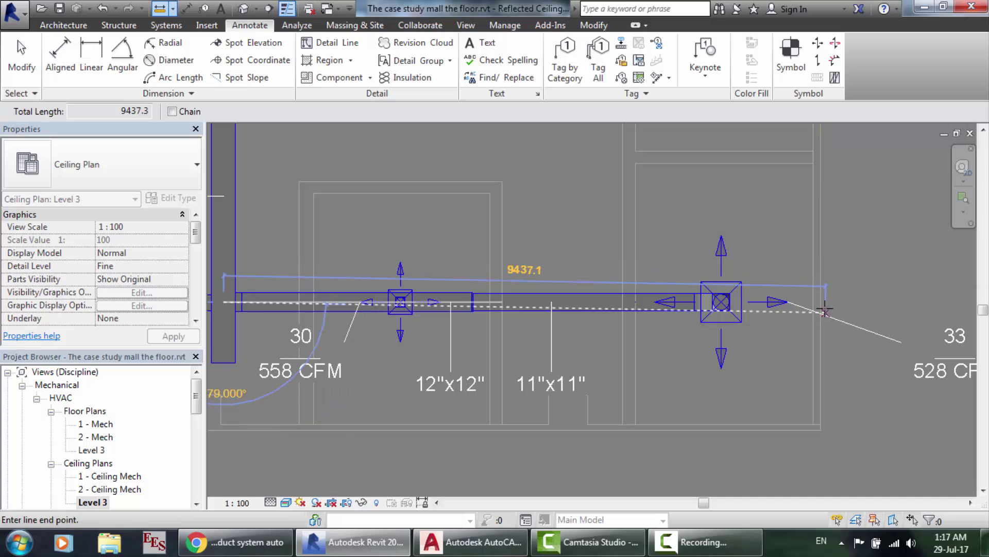
pyautogui.click(823, 312)
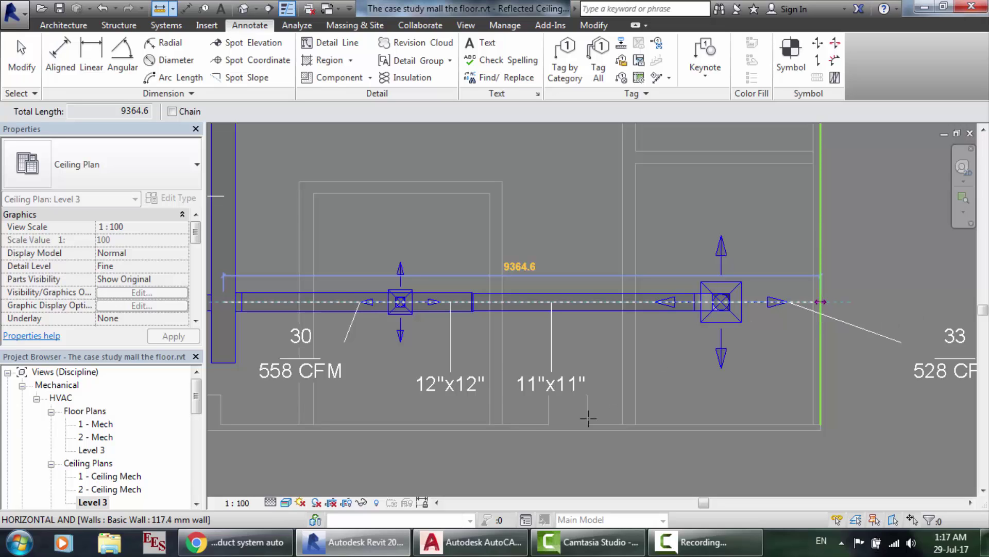
# Switch to AutoCAD and draw a guide line 9364.6 westward from the outer southeast corner, continuing north past the diffuser row.
pyautogui.click(468, 542)
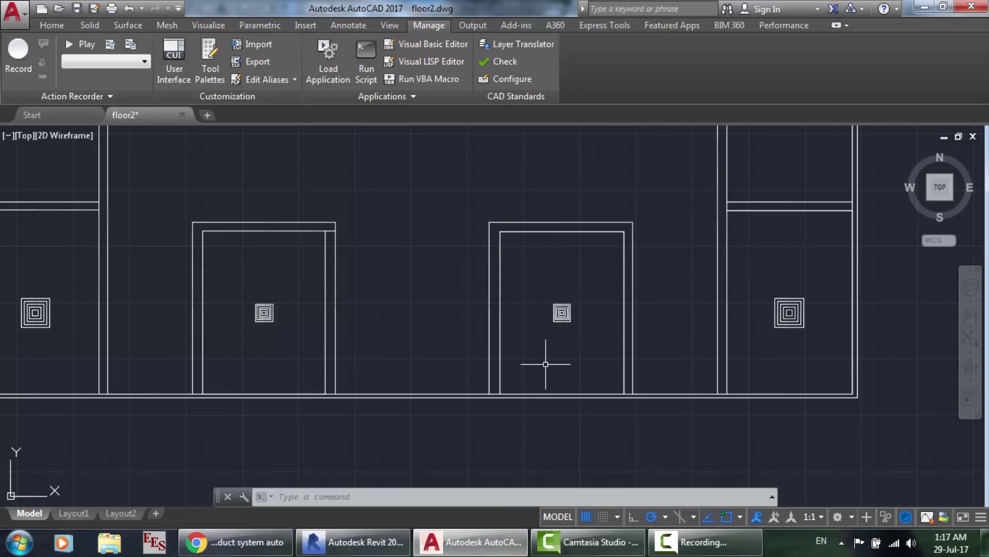
pyautogui.write('l')
pyautogui.press('Return')
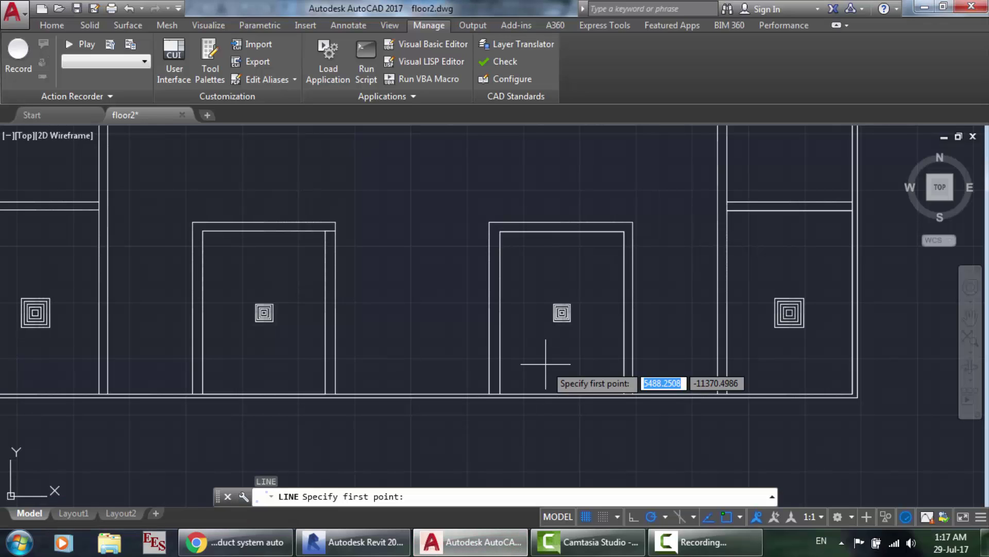
pyautogui.click(858, 393)
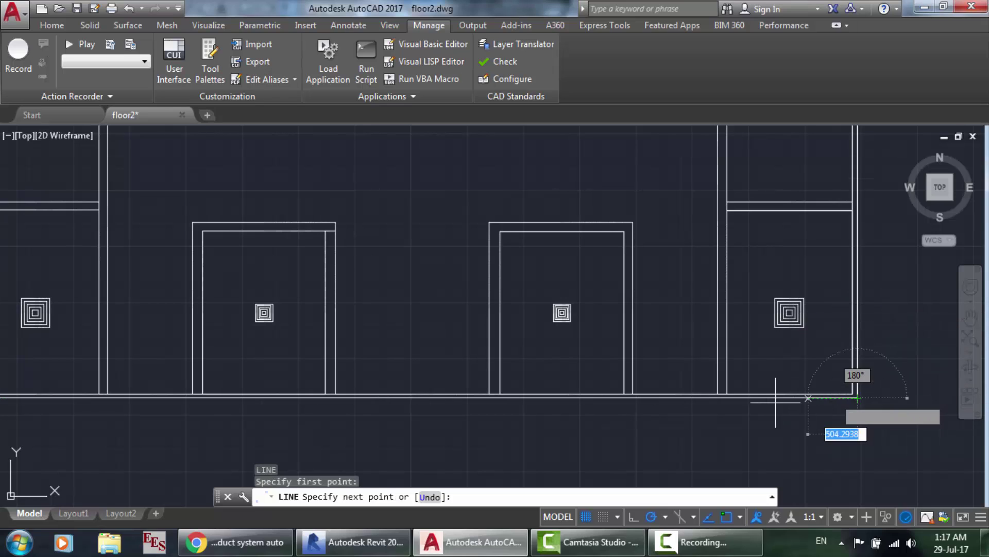
pyautogui.write('9')
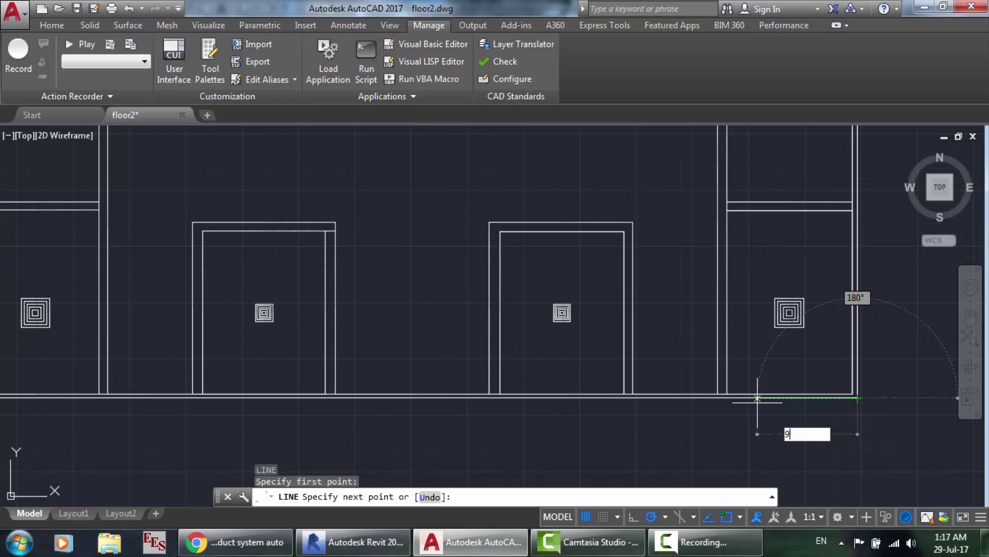
pyautogui.write('364.6')
pyautogui.press('Return')
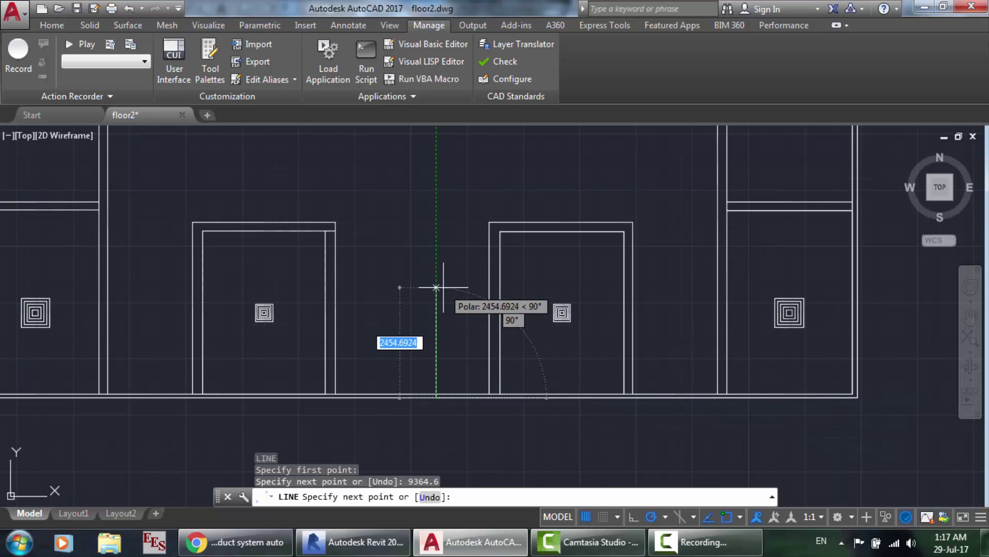
pyautogui.click(438, 228)
pyautogui.press('Return')
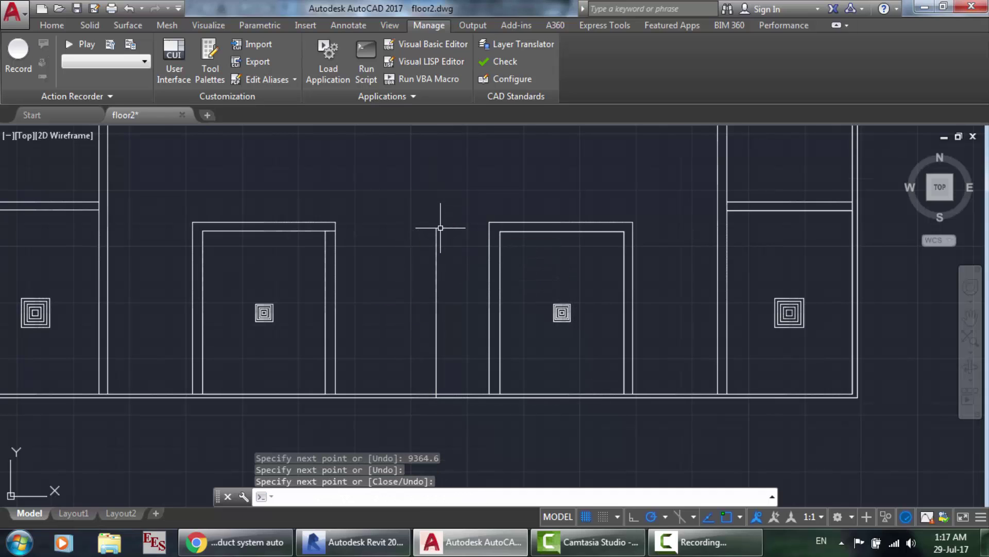
# Switch to Revit, end the measurement and select the vertical 15"x18" duct to check its size and length.
pyautogui.click(356, 542)
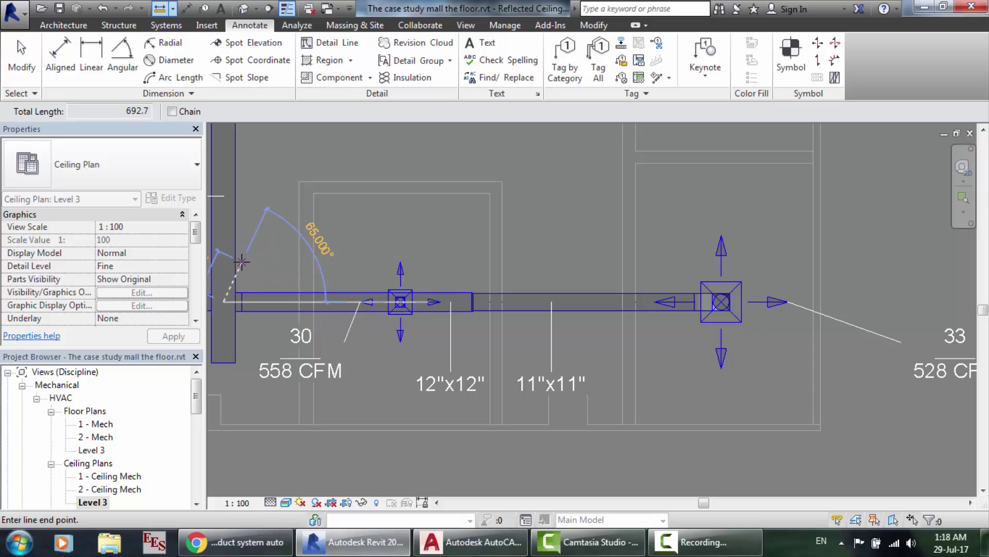
pyautogui.press('Escape')
pyautogui.press('Escape')
pyautogui.scroll(-3, 280, 324)
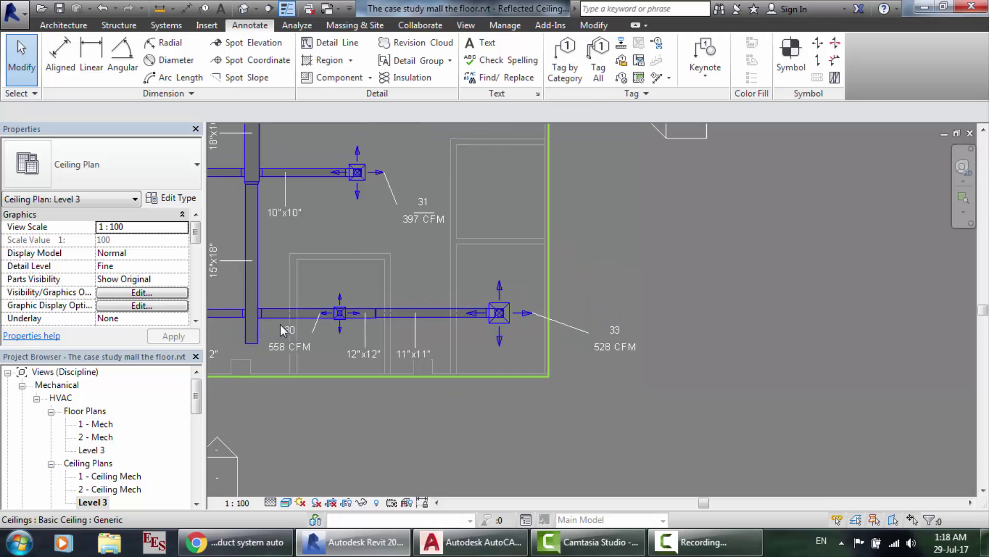
pyautogui.scroll(2, 221, 291)
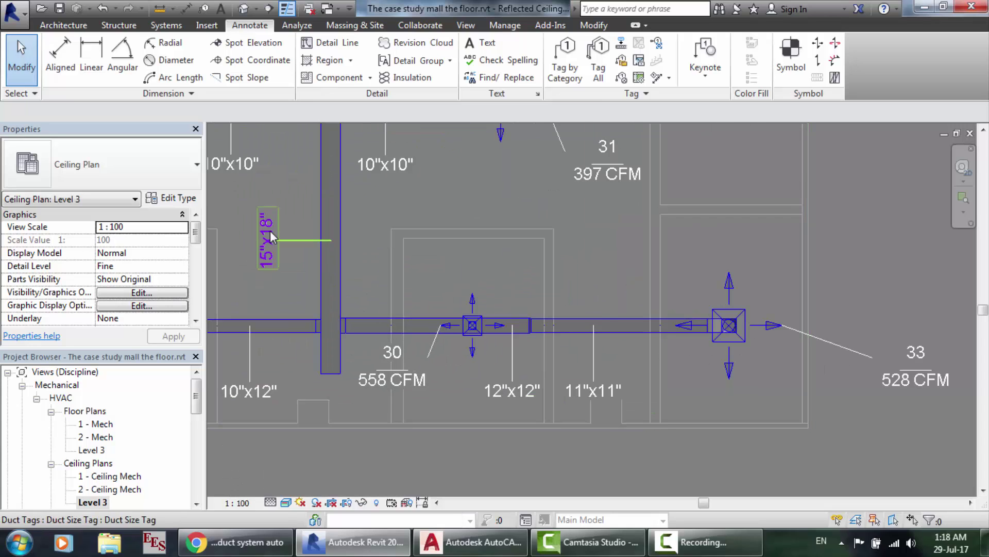
pyautogui.scroll(-1, 270, 231)
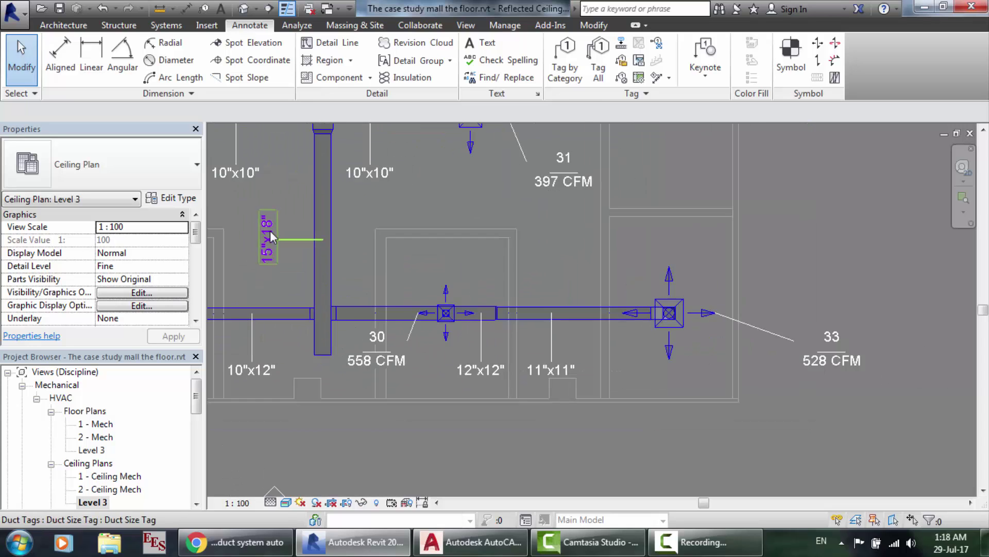
pyautogui.click(330, 286)
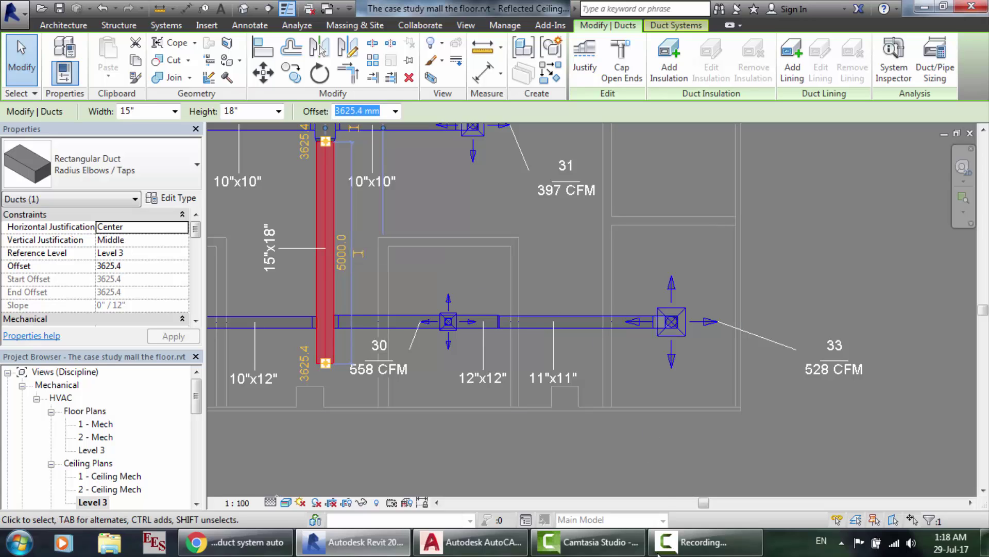
# Switch to AutoCAD and draw a 381-wide duct north from the vertical guide line's midpoint, using radius elbows and factor 1.5.
pyautogui.click(474, 552)
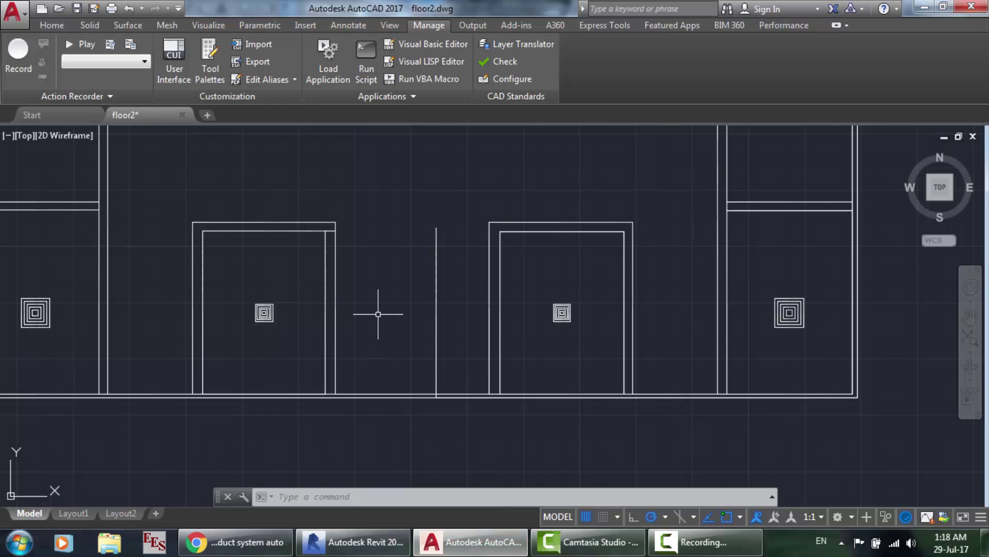
pyautogui.press('Escape')
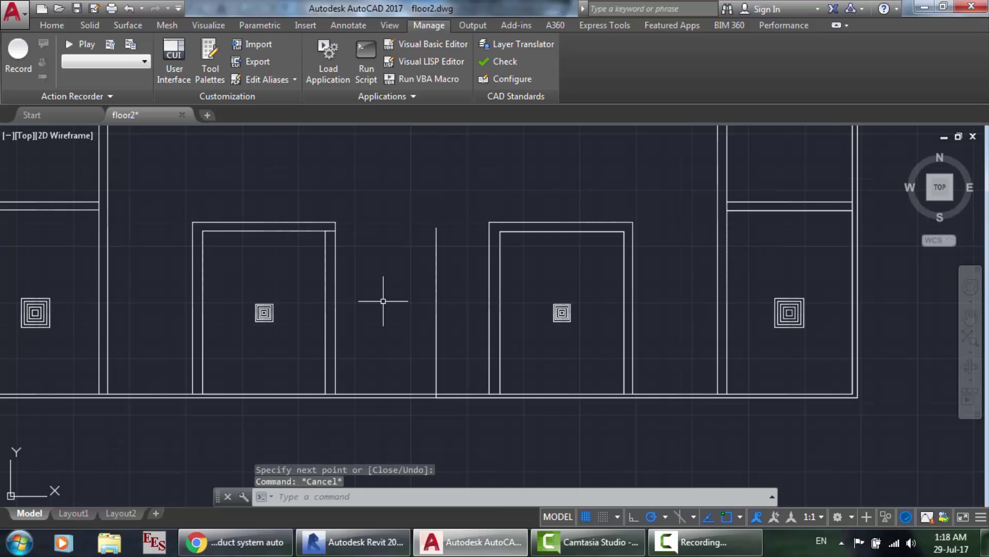
pyautogui.write('duct')
pyautogui.press('Return')
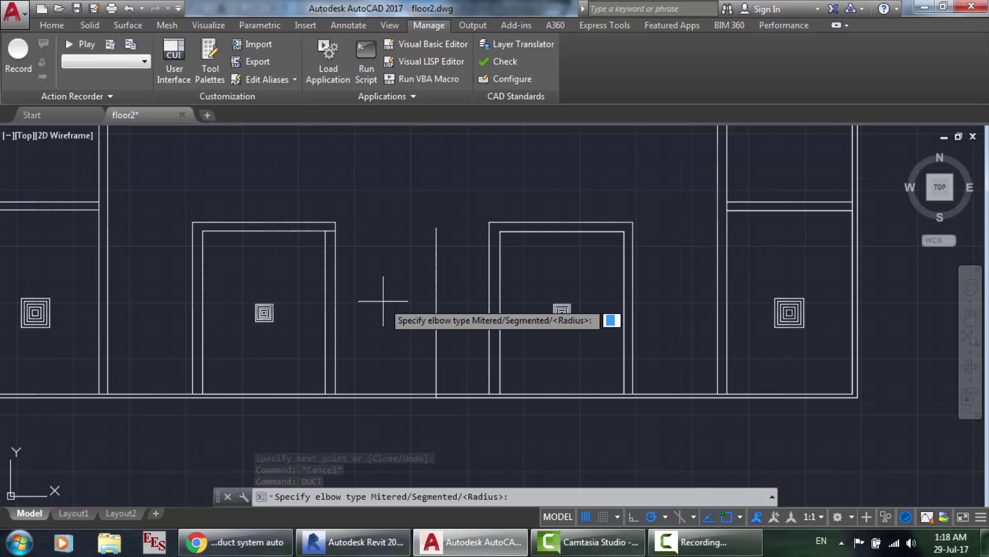
pyautogui.press('Return')
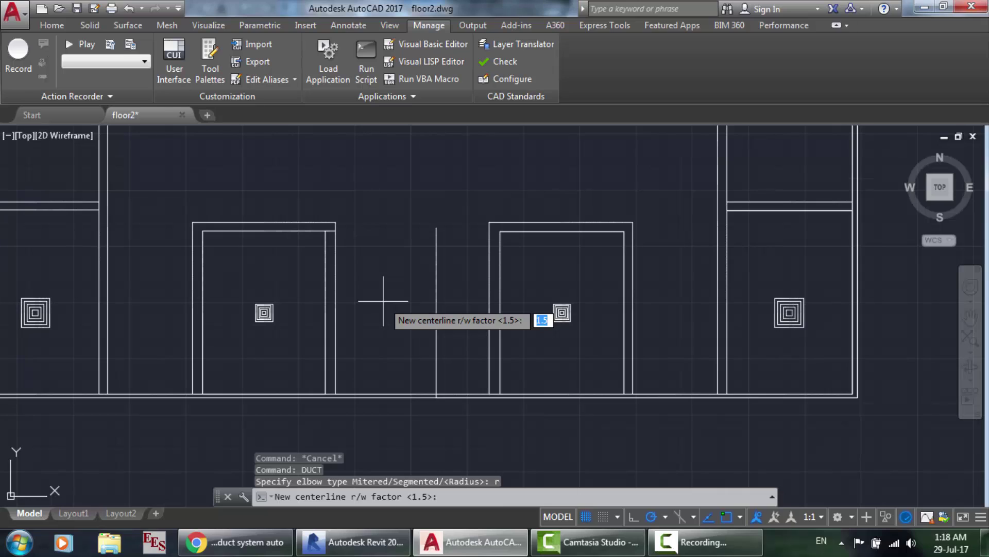
pyautogui.press('Return')
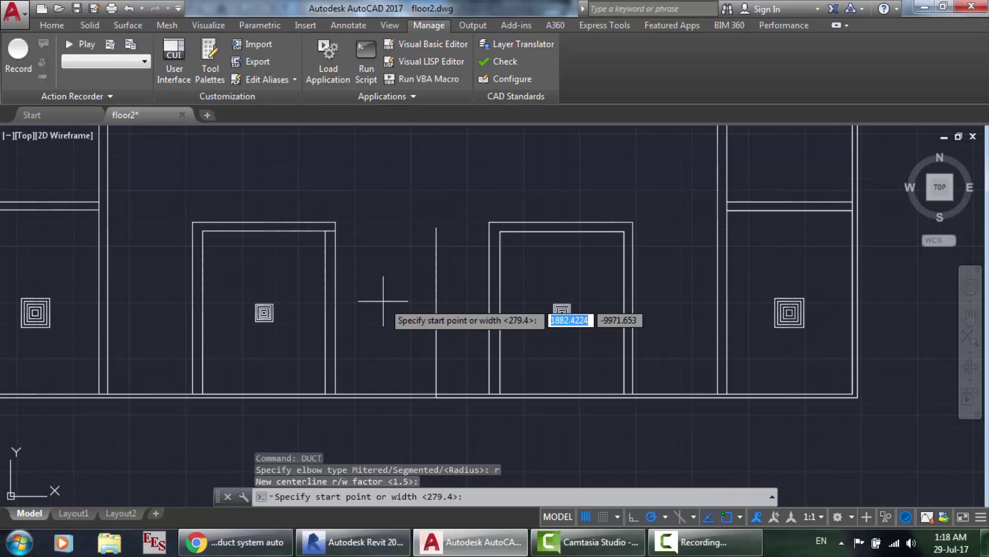
pyautogui.write('381')
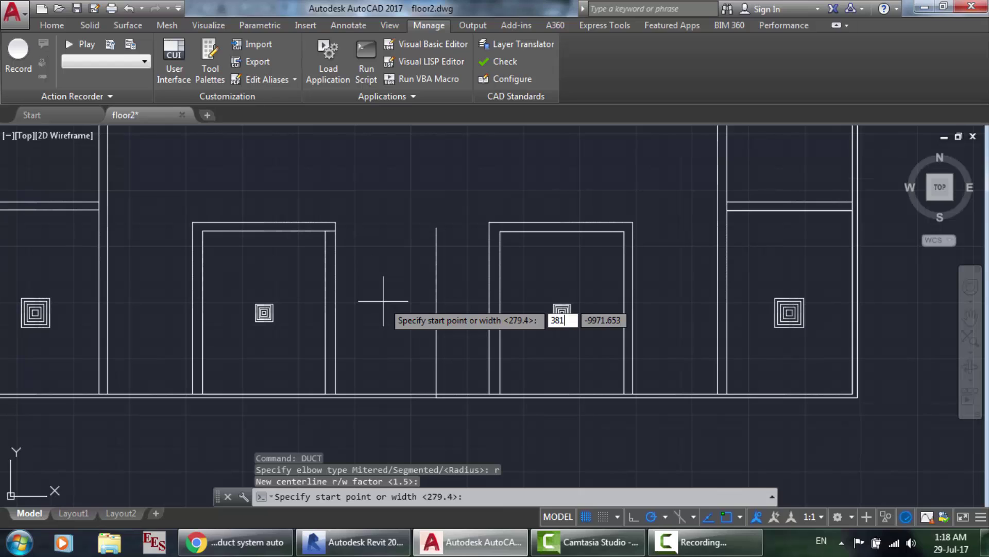
pyautogui.press('Return')
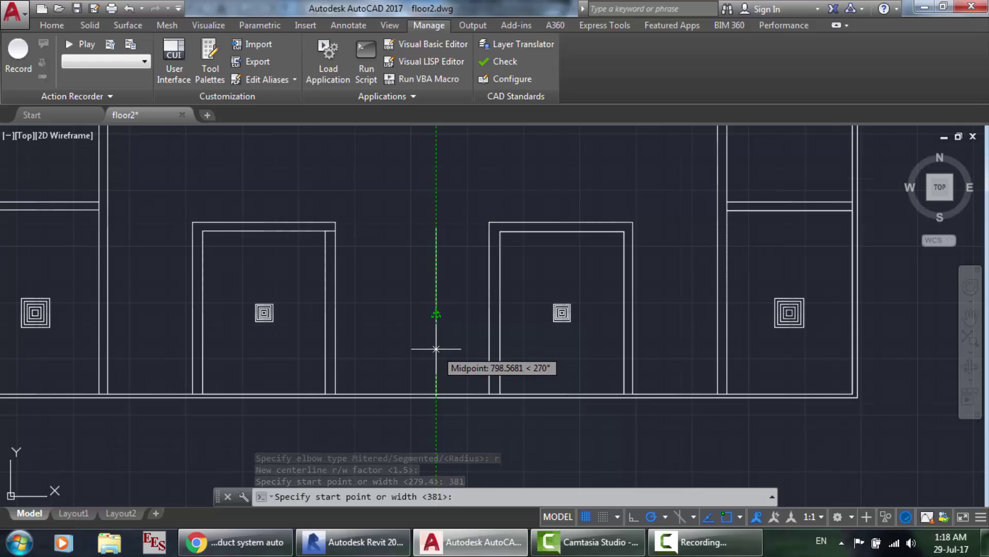
pyautogui.click(436, 314)
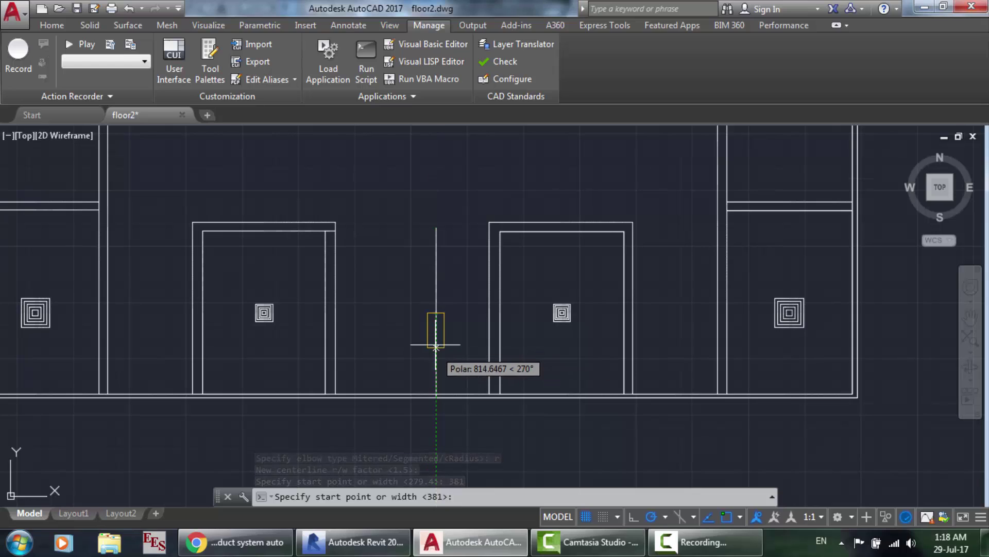
pyautogui.click(435, 168)
pyautogui.press('Return')
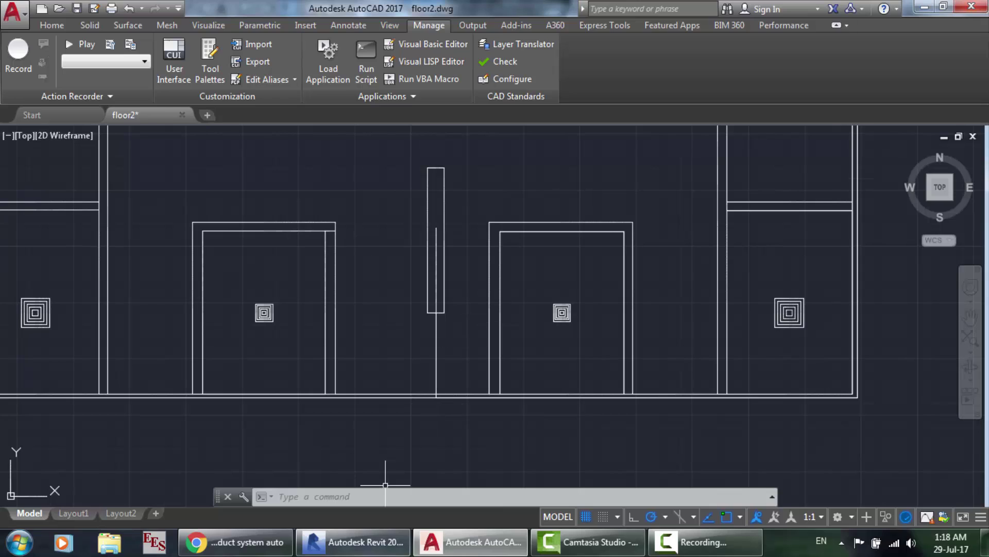
# Switch to Revit and examine where the 12"x12" and 10"x12" branch ducts meet the vertical 15"x18" duct.
pyautogui.click(355, 541)
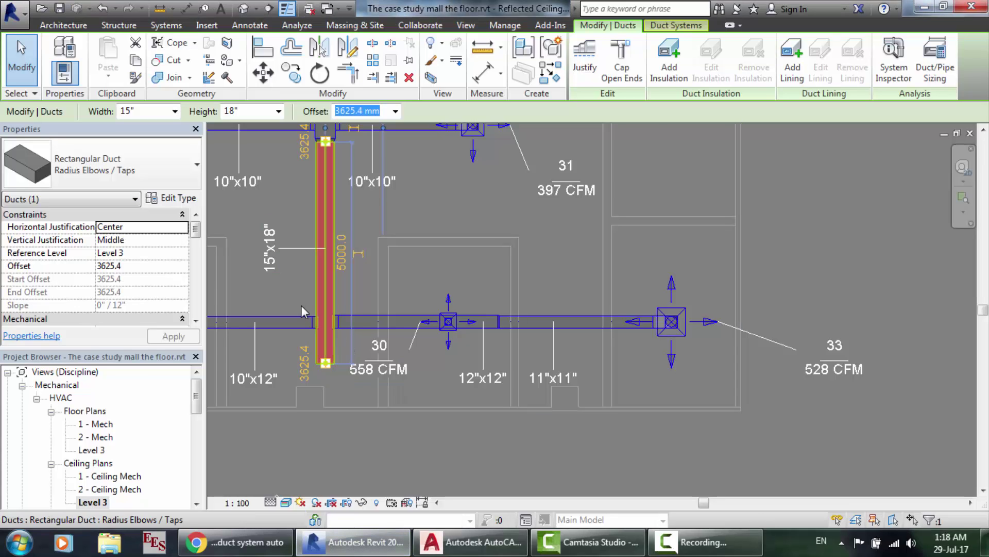
pyautogui.scroll(3, 301, 305)
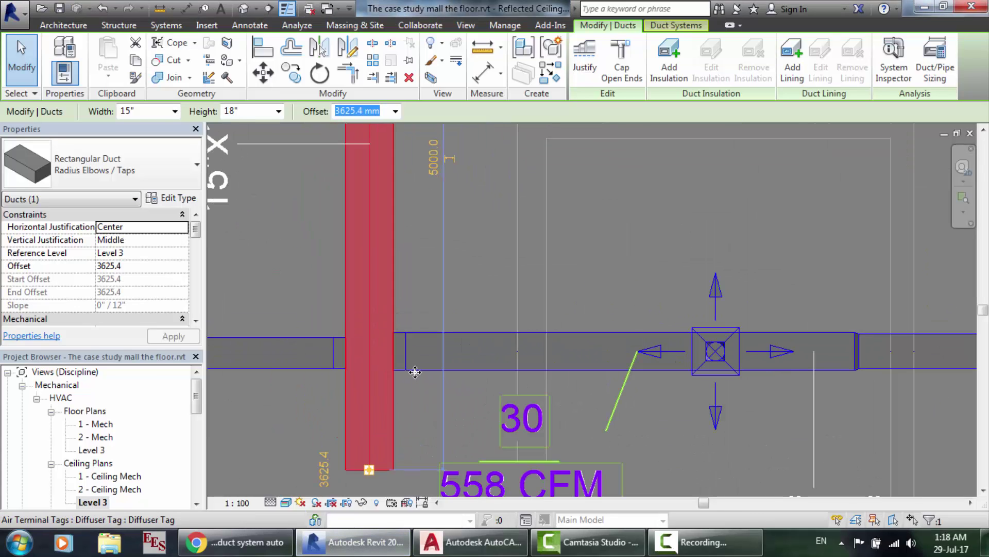
pyautogui.scroll(2, 401, 288)
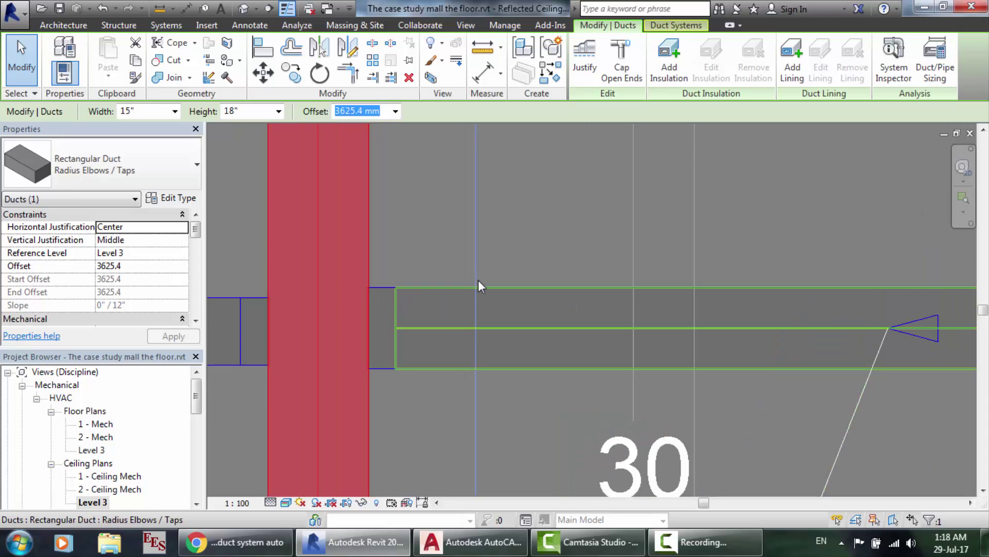
pyautogui.scroll(-2, 492, 283)
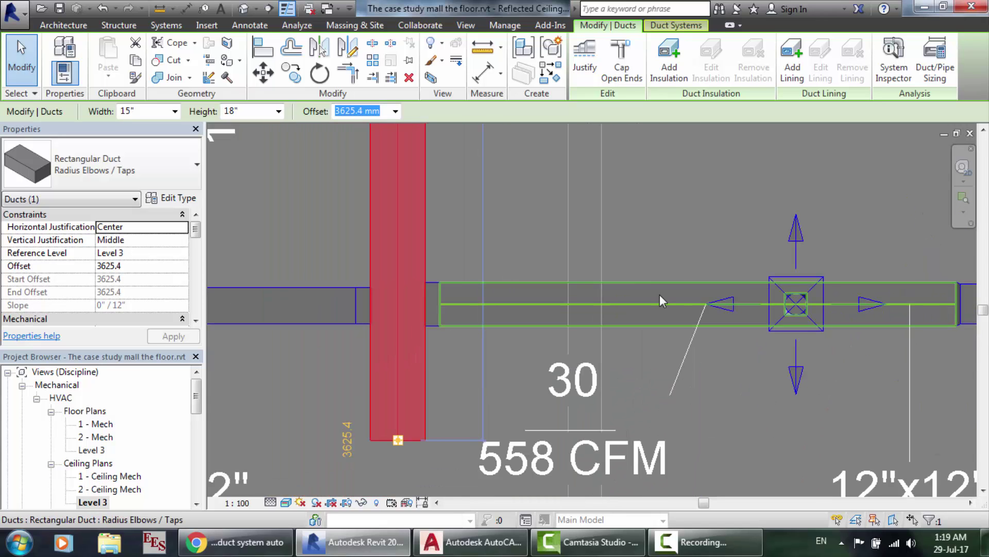
pyautogui.scroll(-2, 660, 295)
pyautogui.scroll(-2, 866, 315)
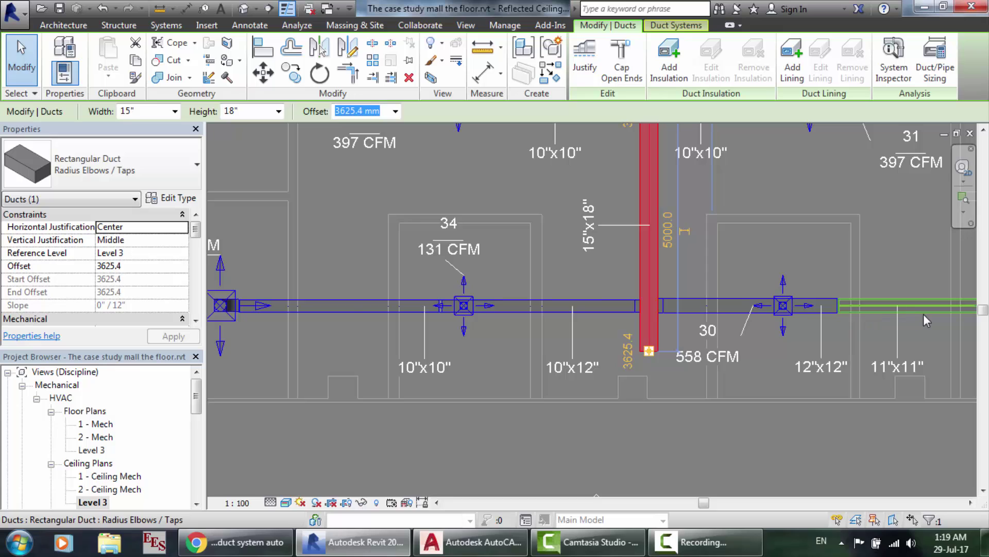
pyautogui.scroll(3, 924, 314)
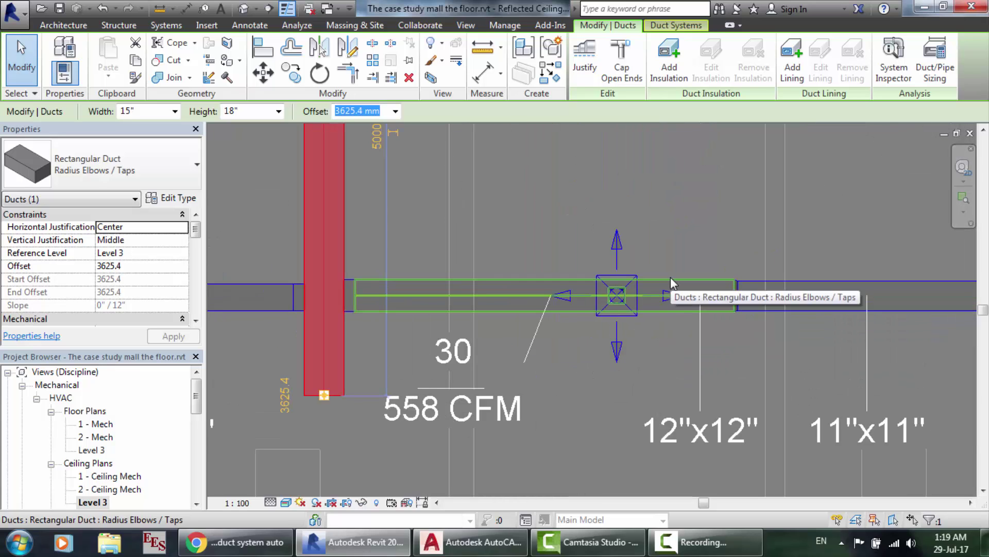
# Switch to AutoCAD and move the vertical 381-wide duct south along the guide line, so its end extends past the diffuser row.
pyautogui.click(472, 541)
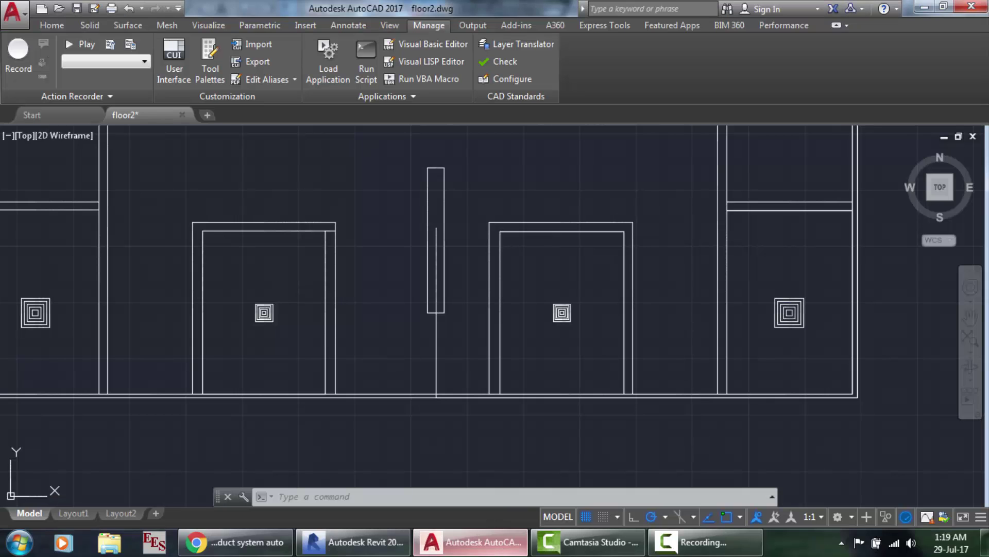
pyautogui.scroll(3, 483, 322)
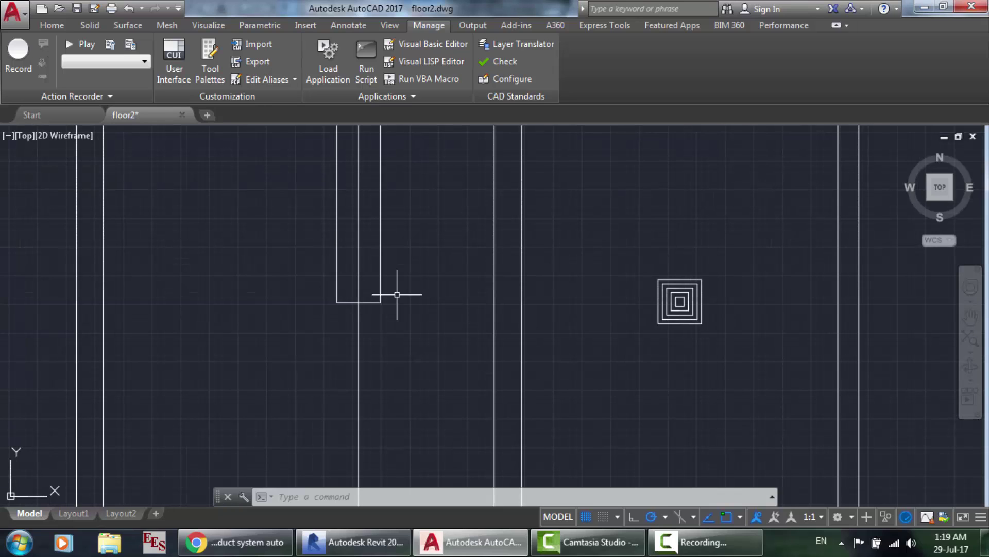
pyautogui.click(369, 306)
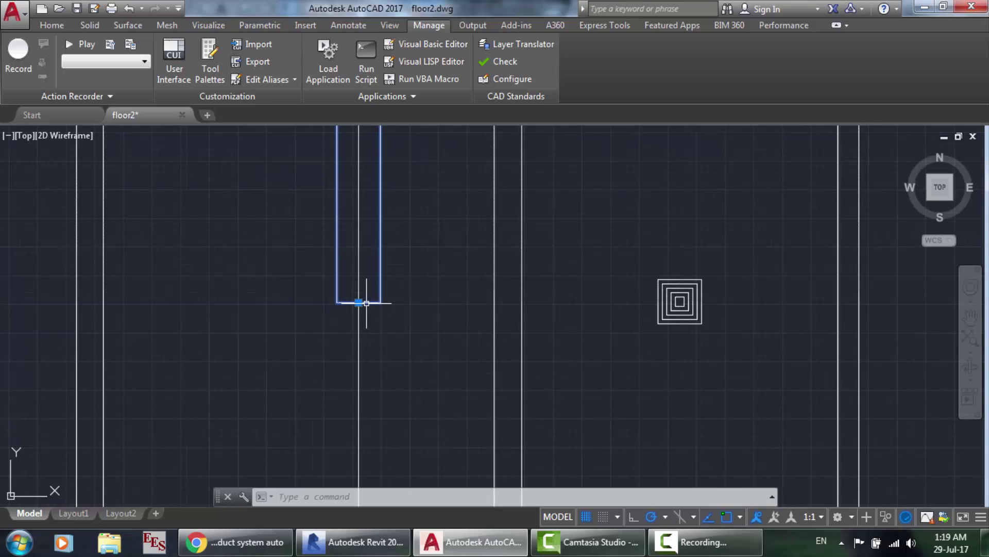
pyautogui.press('Return')
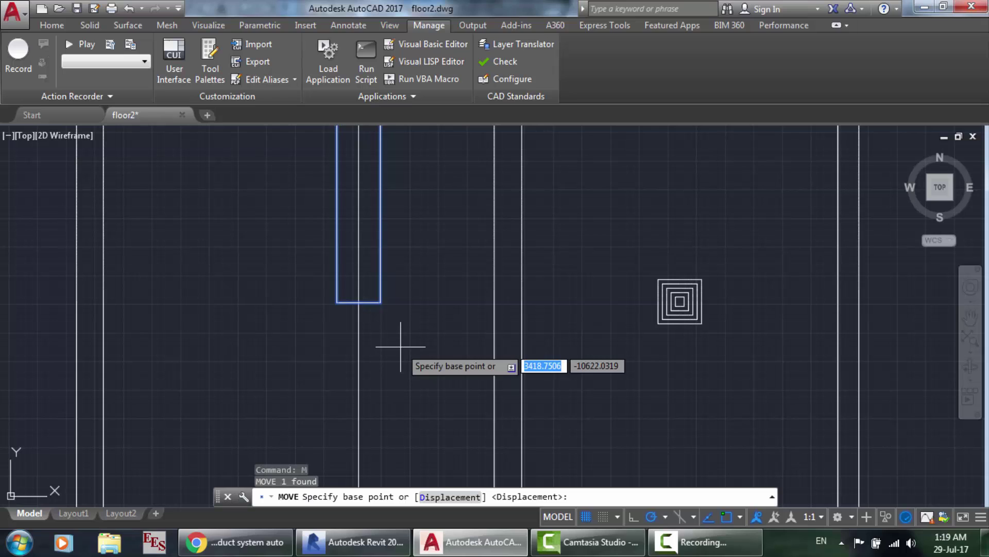
pyautogui.click(358, 303)
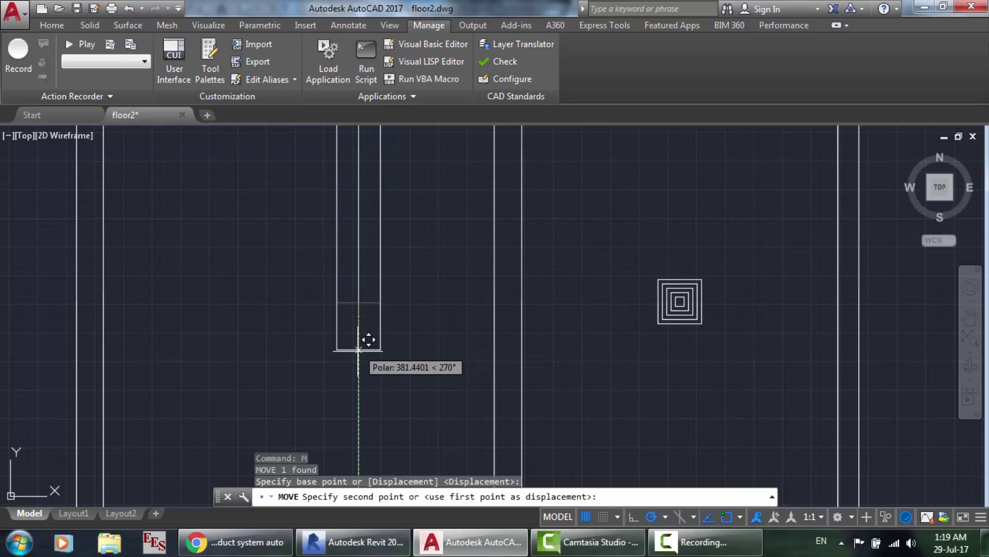
pyautogui.click(357, 382)
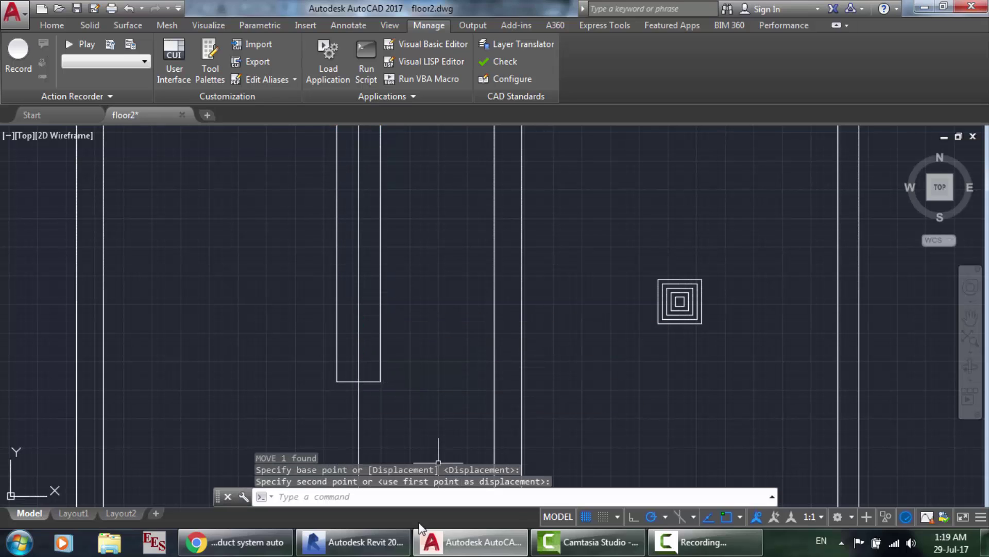
# Switch to Revit and inspect the 12"x12" branch duct between the vertical 15"x18" duct and the 11"x11" duct.
pyautogui.click(353, 541)
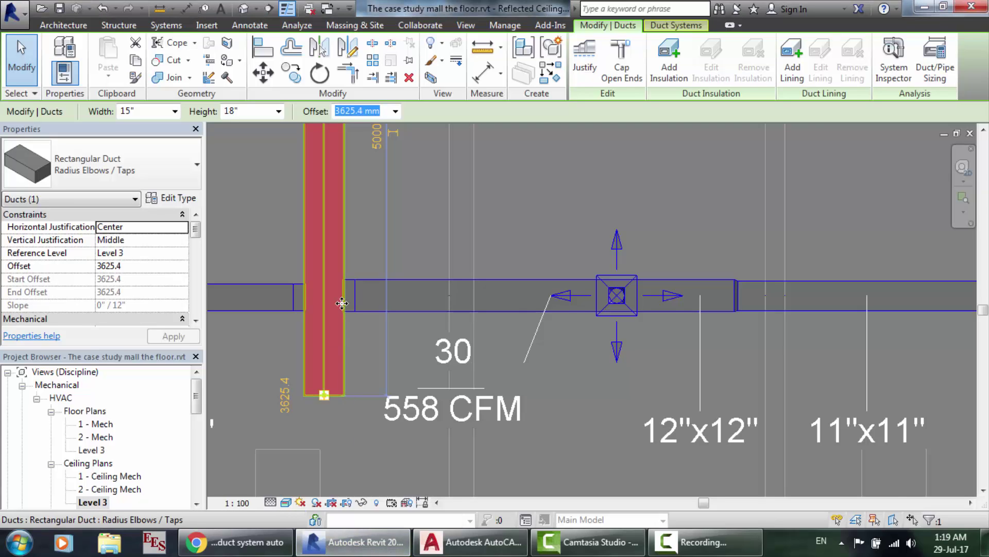
pyautogui.scroll(-1, 342, 303)
pyautogui.scroll(2, 361, 304)
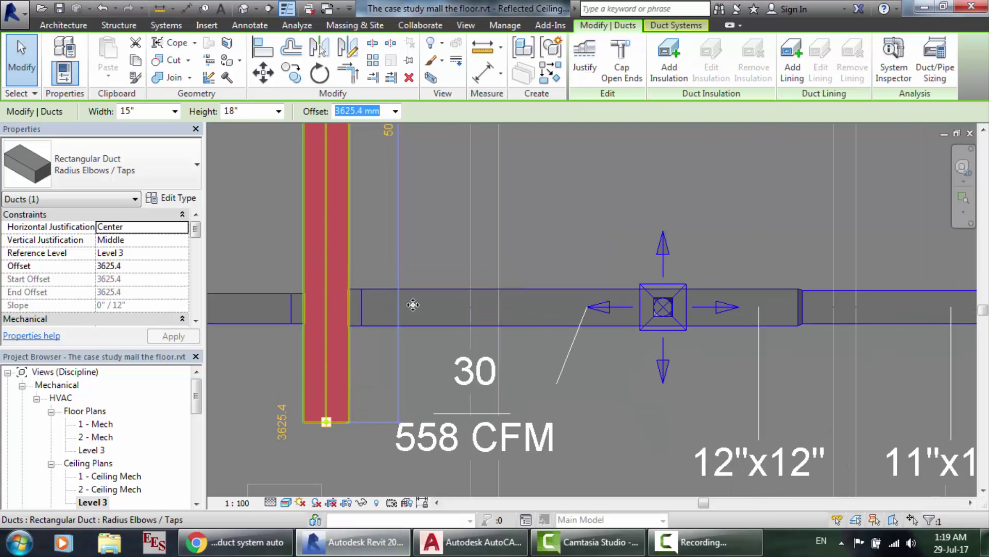
pyautogui.click(691, 543)
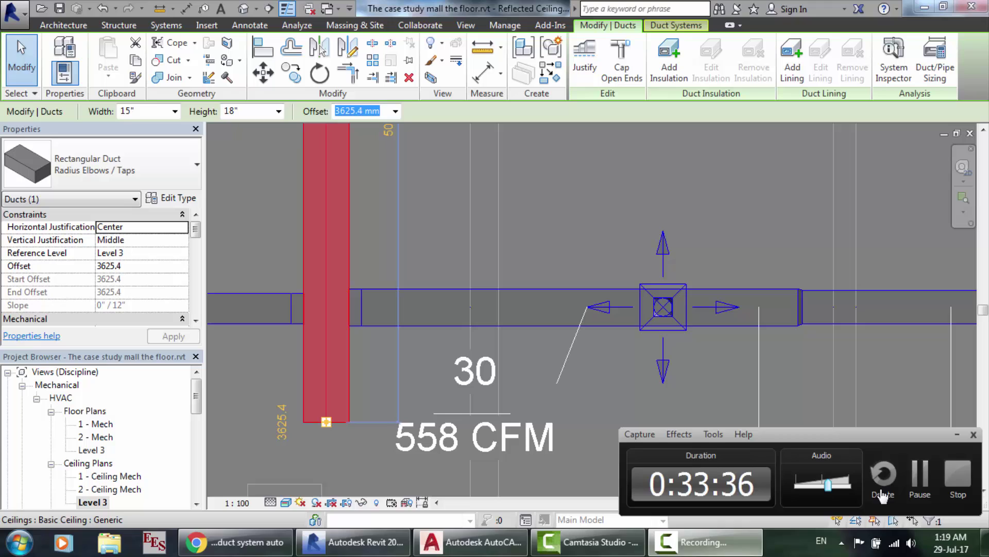
pyautogui.click(918, 473)
pyautogui.click(919, 473)
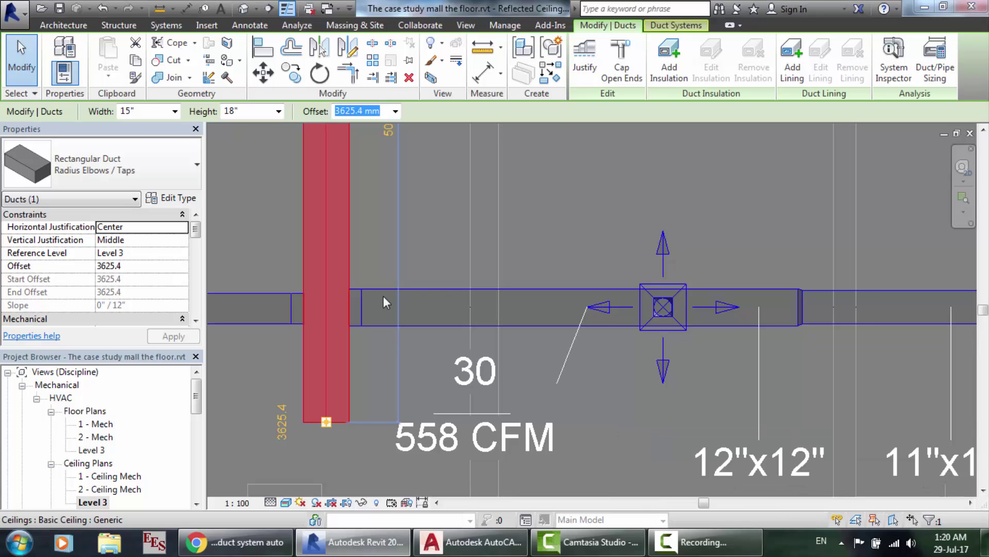
pyautogui.click(449, 309)
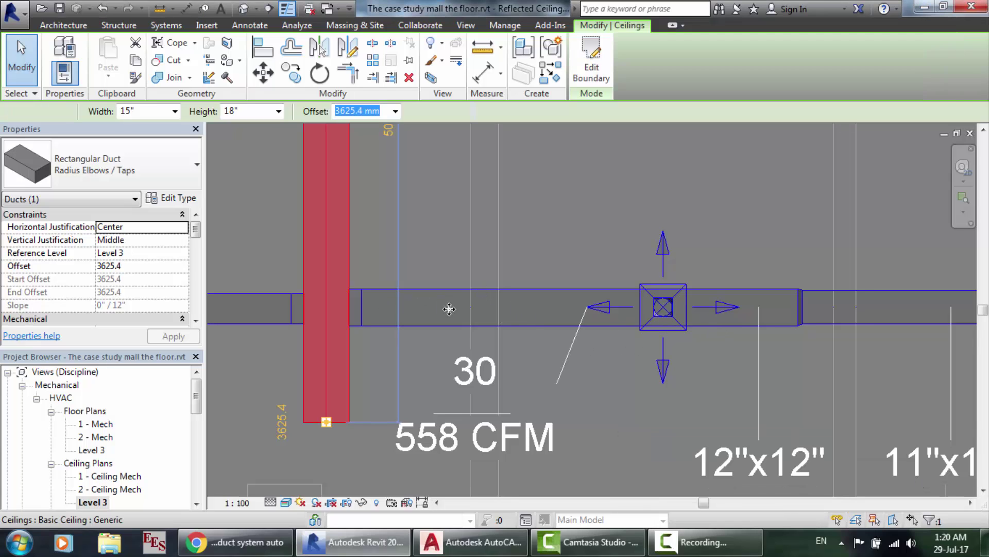
pyautogui.press('Escape')
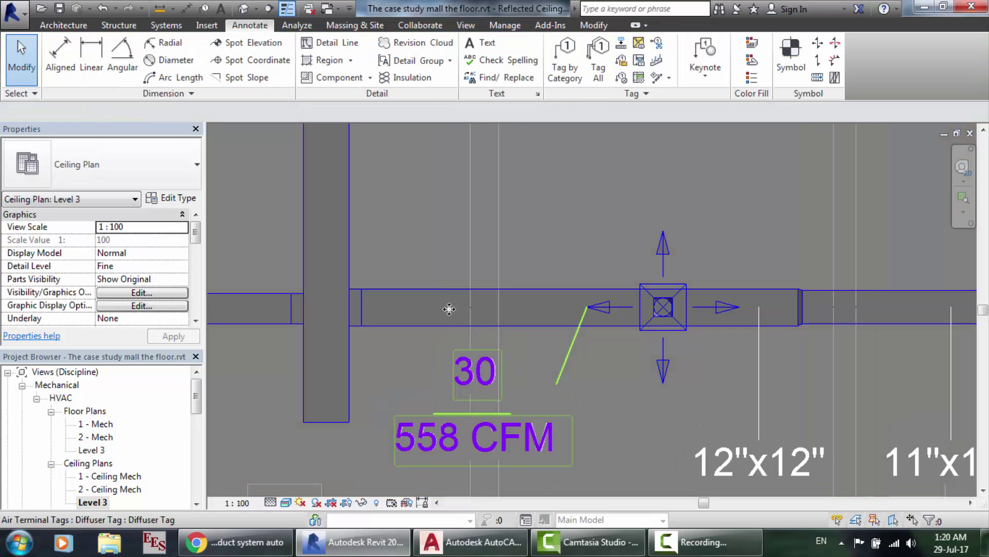
pyautogui.click(449, 309)
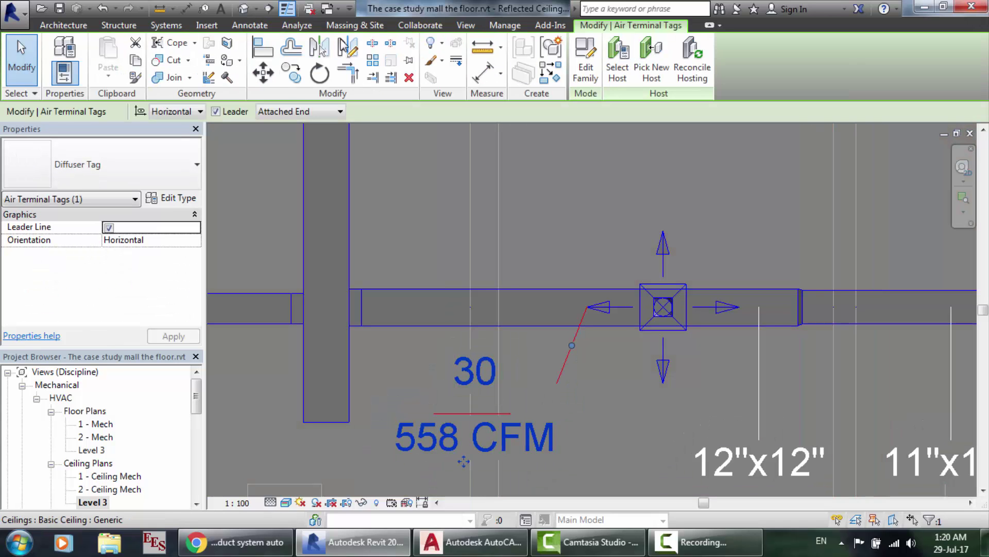
pyautogui.press('Escape')
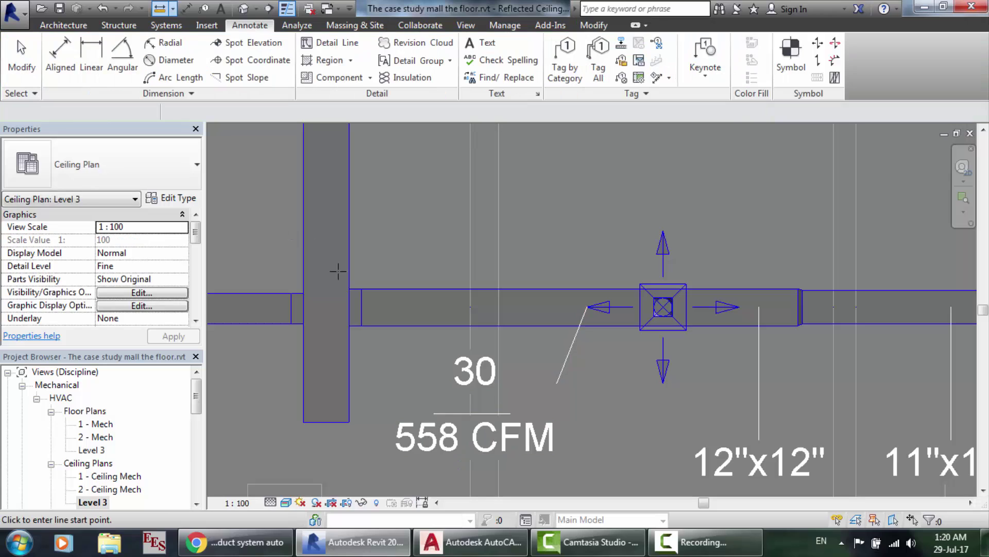
# Measure the 12"x12" branch's length, starting at the vertical 15"x18" duct's east edge.
pyautogui.press('m')
pyautogui.press('e')
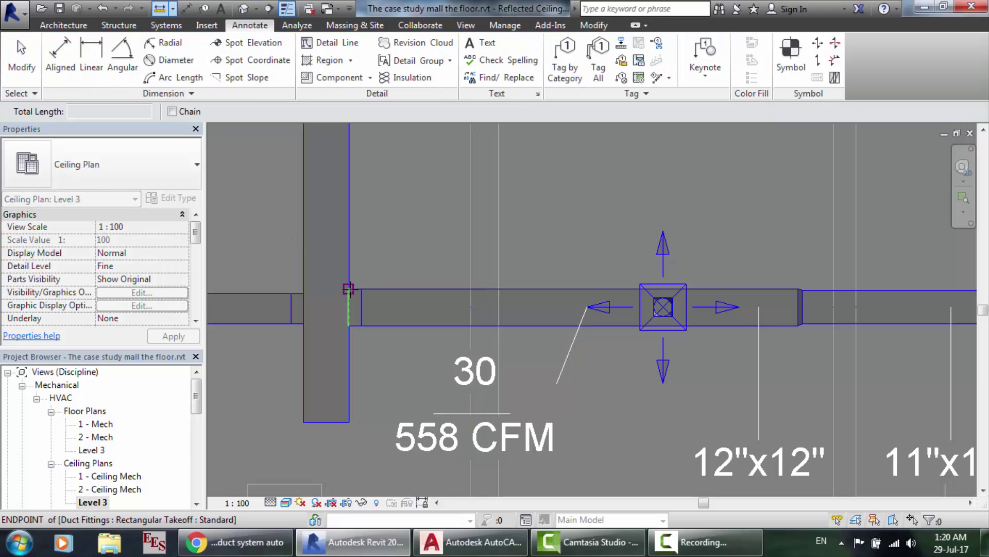
pyautogui.click(348, 289)
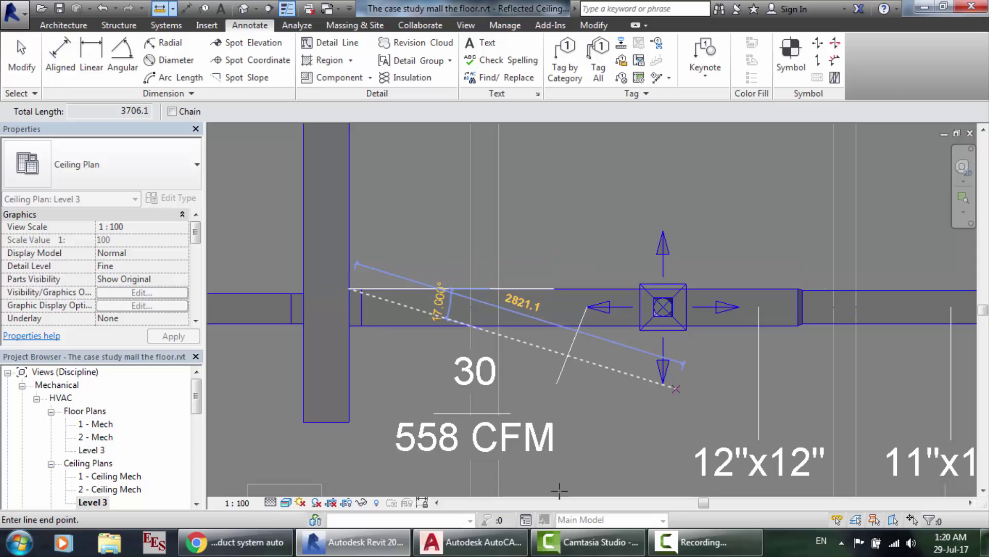
# Switch to AutoCAD and draw a 3706 line eastward from the vertical duct's east edge, level with the nearest diffuser's center.
pyautogui.click(471, 542)
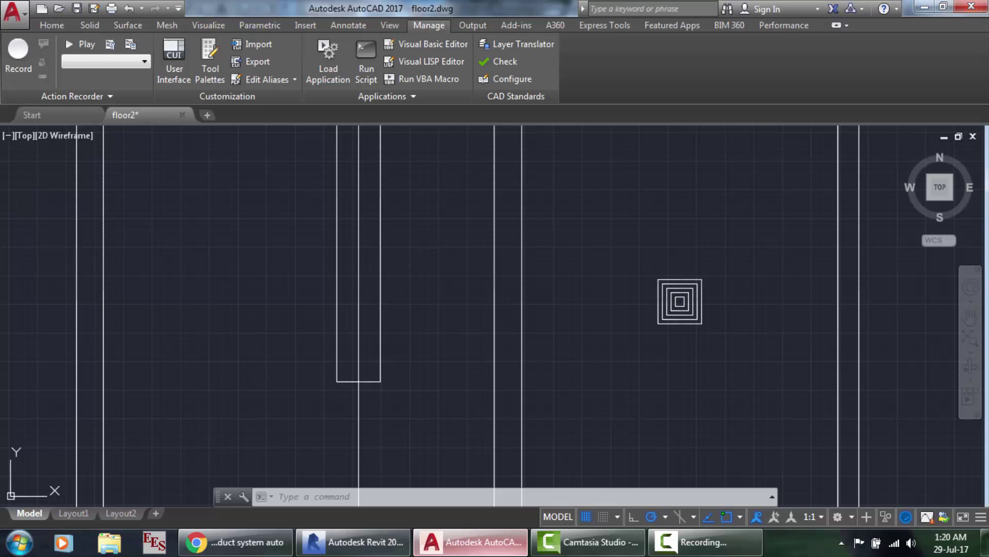
pyautogui.click(421, 260)
pyautogui.press('Escape')
pyautogui.write('l')
pyautogui.press('Return')
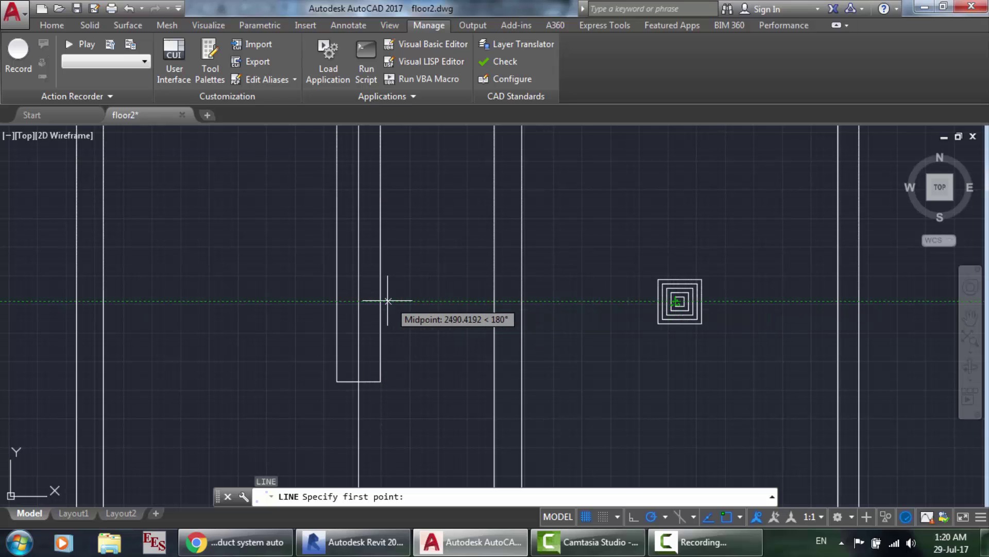
pyautogui.click(380, 301)
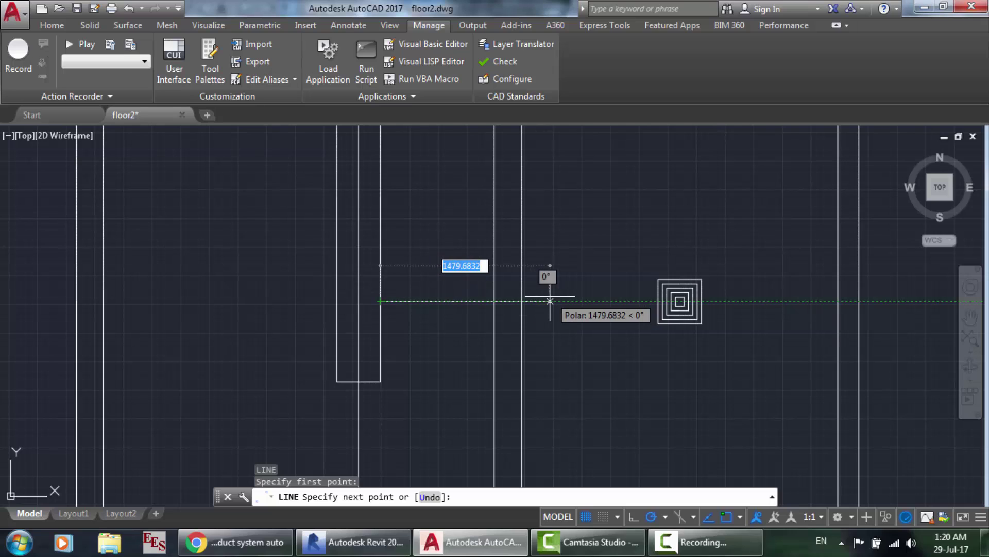
pyautogui.write('3706')
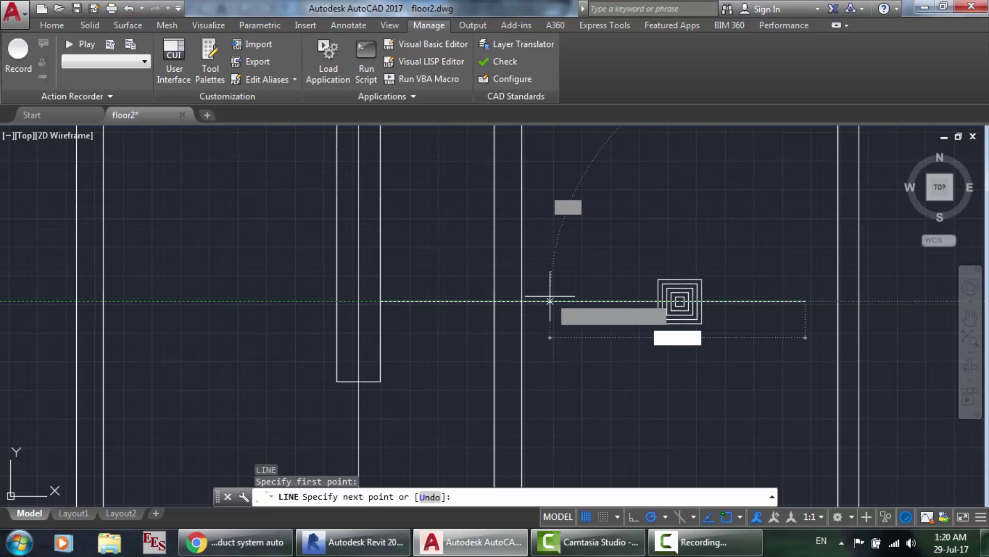
pyautogui.press('Return')
pyautogui.press('Return')
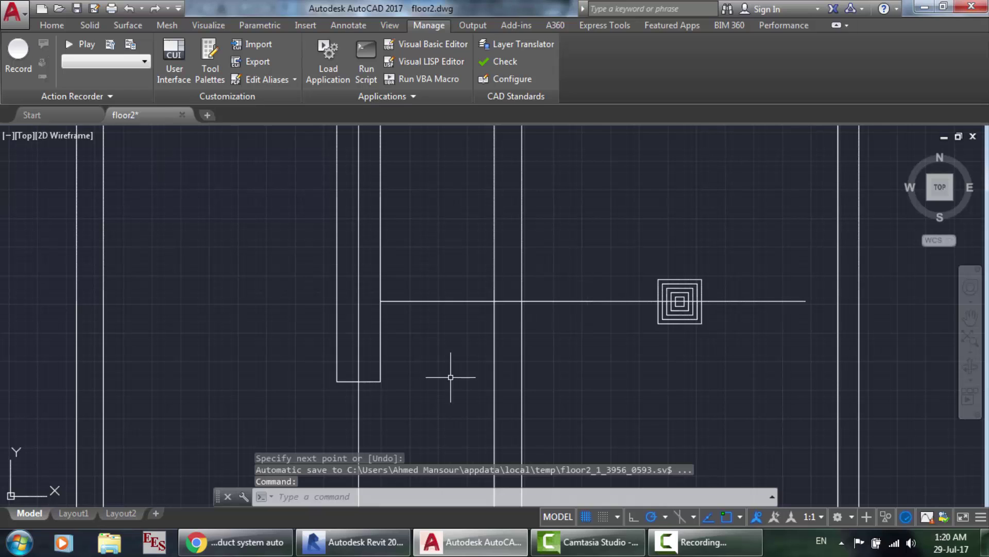
# Switch to Revit, end the measurement and select the 12"x12" branch duct to check its size and length.
pyautogui.click(387, 542)
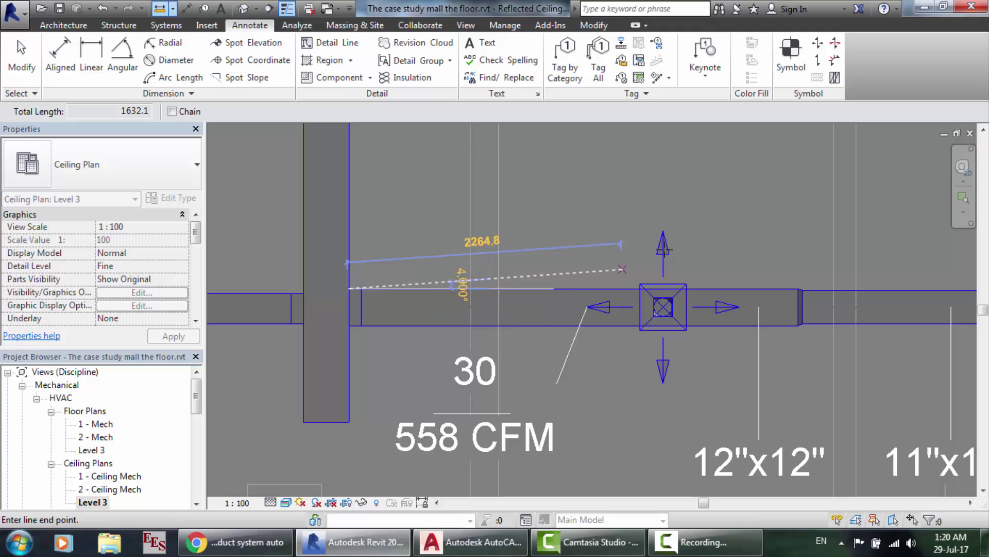
pyautogui.press('Escape')
pyautogui.press('Escape')
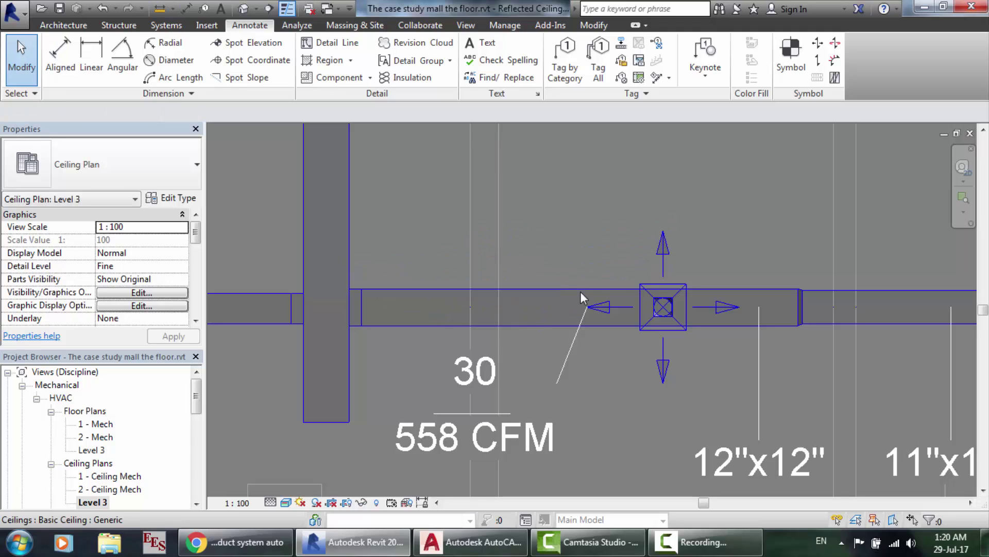
pyautogui.click(438, 296)
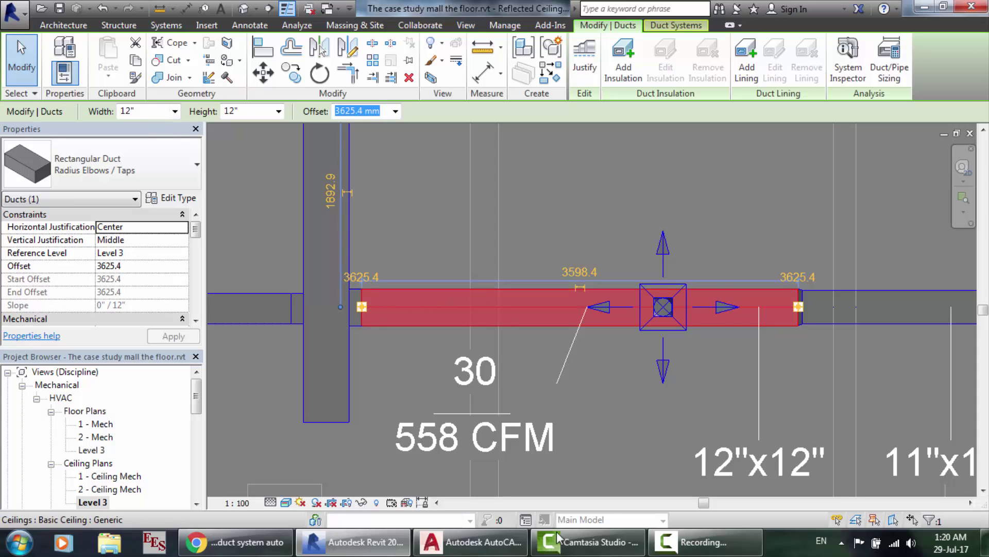
# Switch to AutoCAD and draw a 304.8-wide DUCT run with radius elbows and a 1.5 centerline factor along the 3706 line.
pyautogui.click(472, 541)
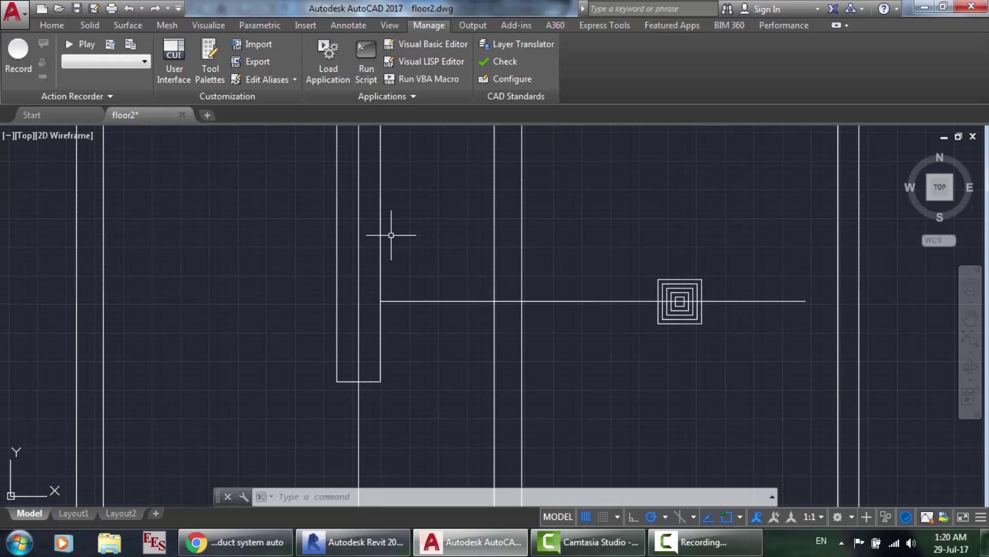
pyautogui.write('duct')
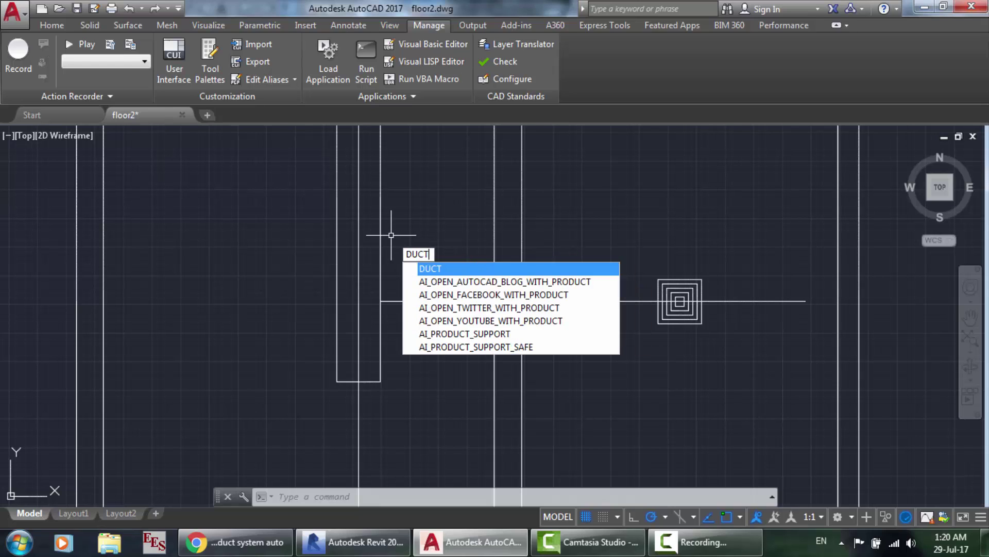
pyautogui.press('Return')
pyautogui.press('Return')
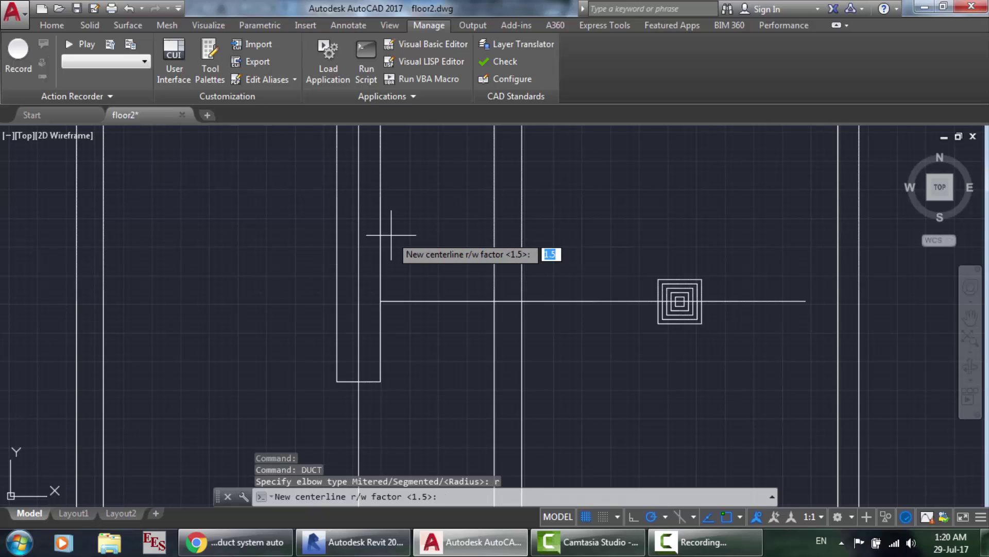
pyautogui.press('Return')
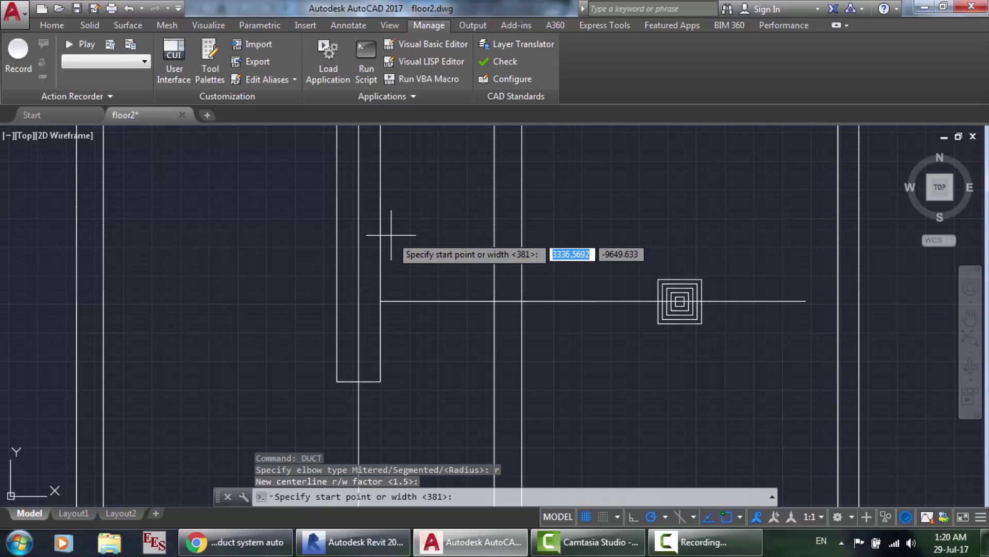
pyautogui.write('30')
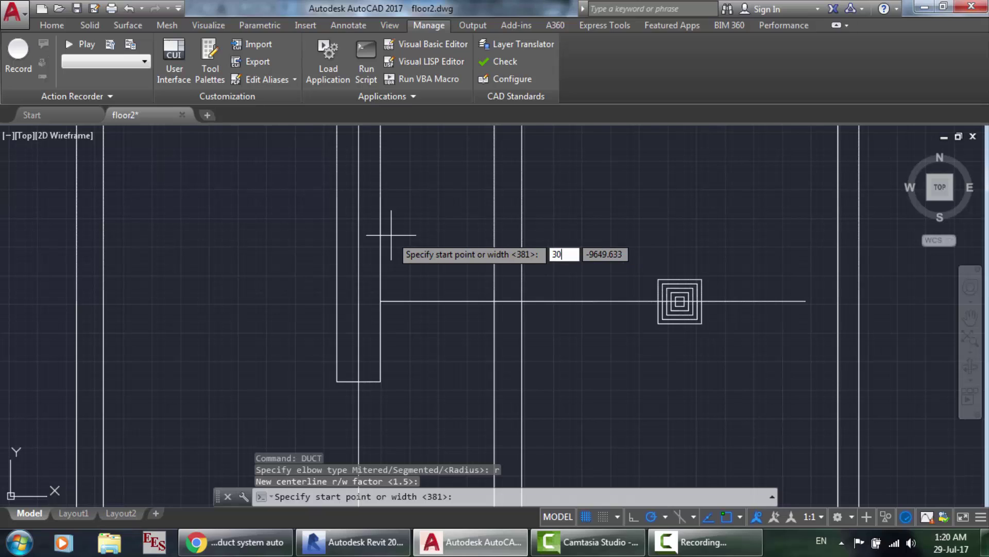
pyautogui.write('4.8')
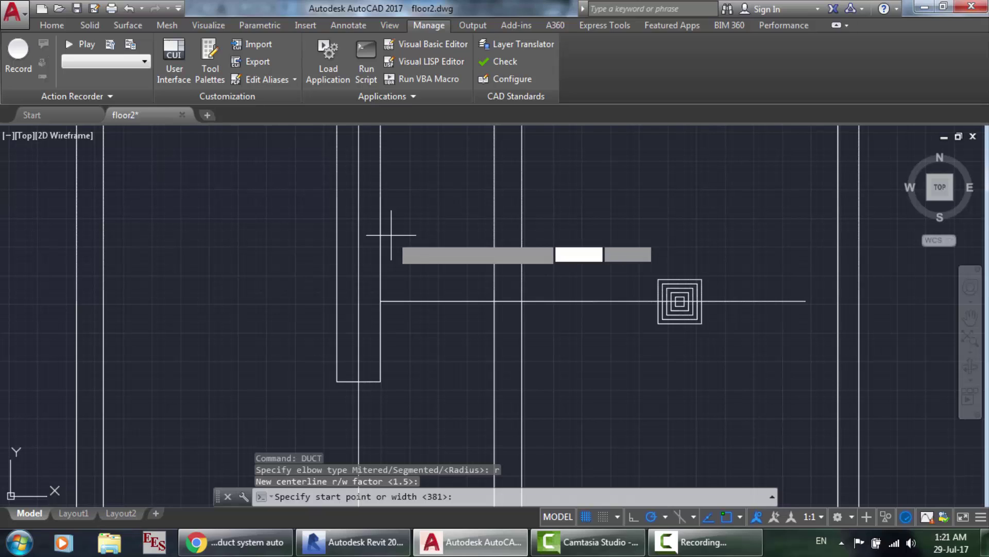
pyautogui.press('Return')
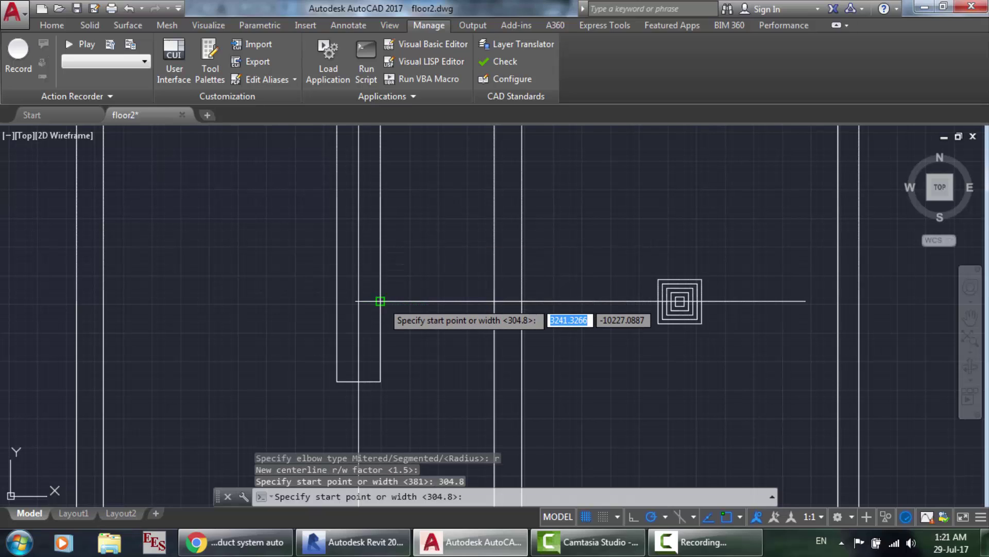
pyautogui.click(380, 301)
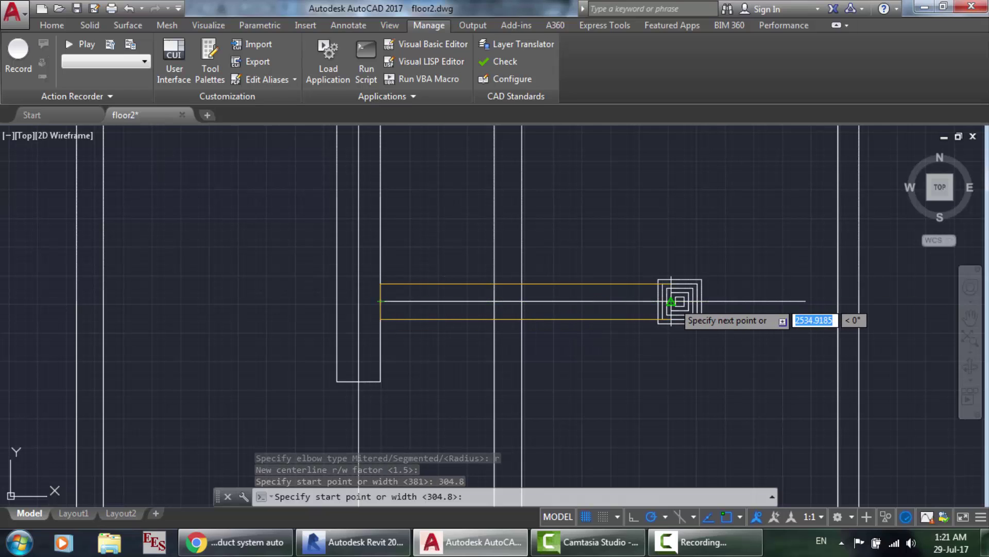
pyautogui.click(805, 301)
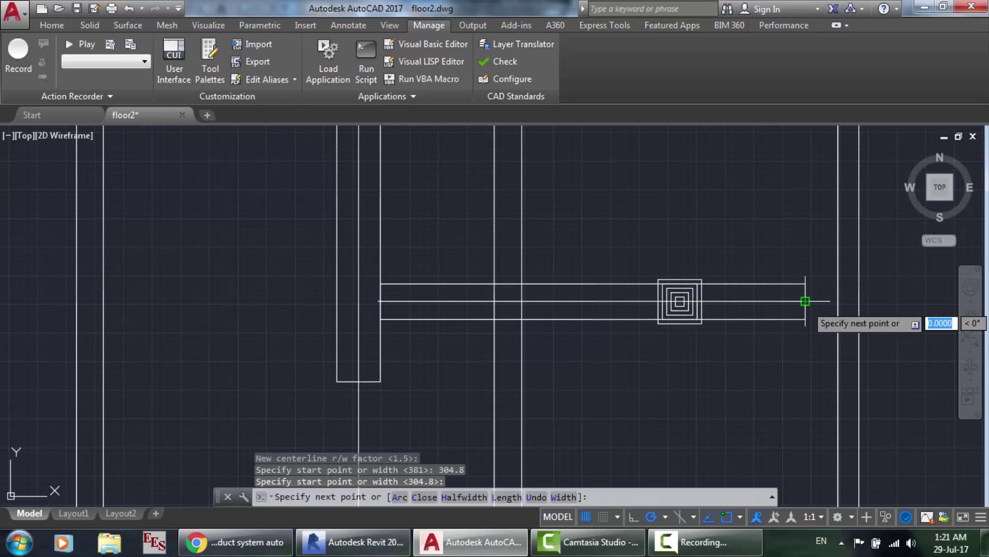
pyautogui.press('Return')
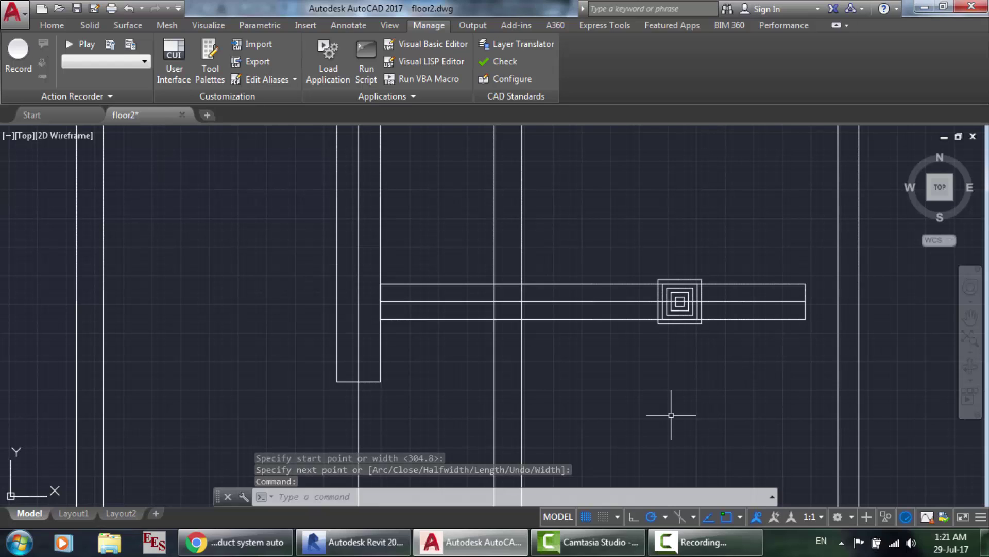
# Erase the construction line inside the branch duct and the vertical duct's centerline.
pyautogui.click(744, 300)
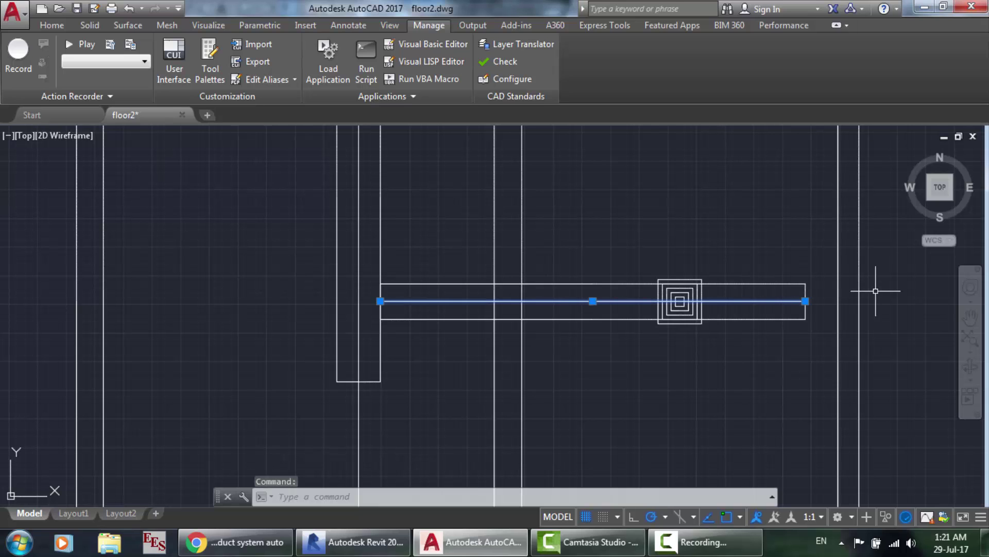
pyautogui.scroll(-2, 909, 283)
pyautogui.scroll(-5, 909, 283)
pyautogui.scroll(8, 909, 283)
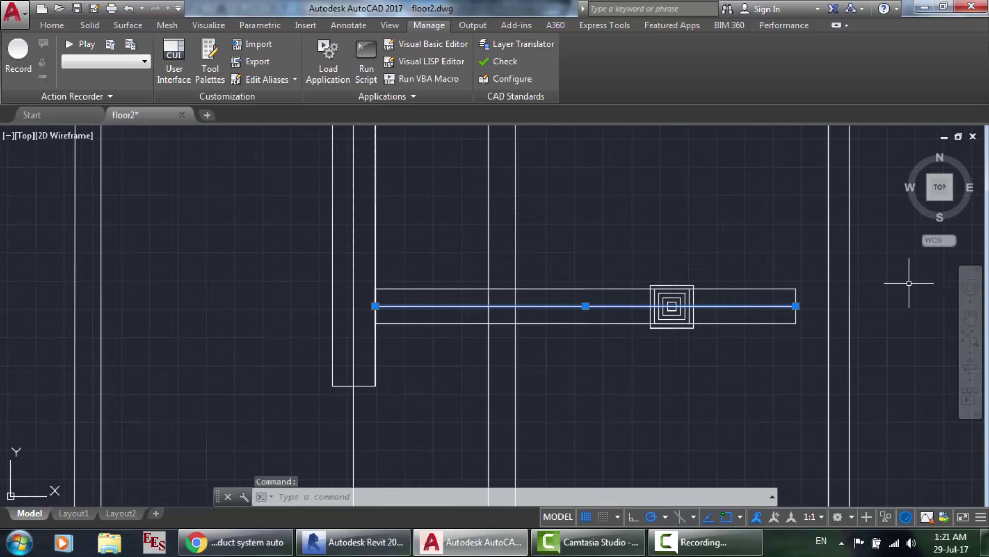
pyautogui.press('Delete')
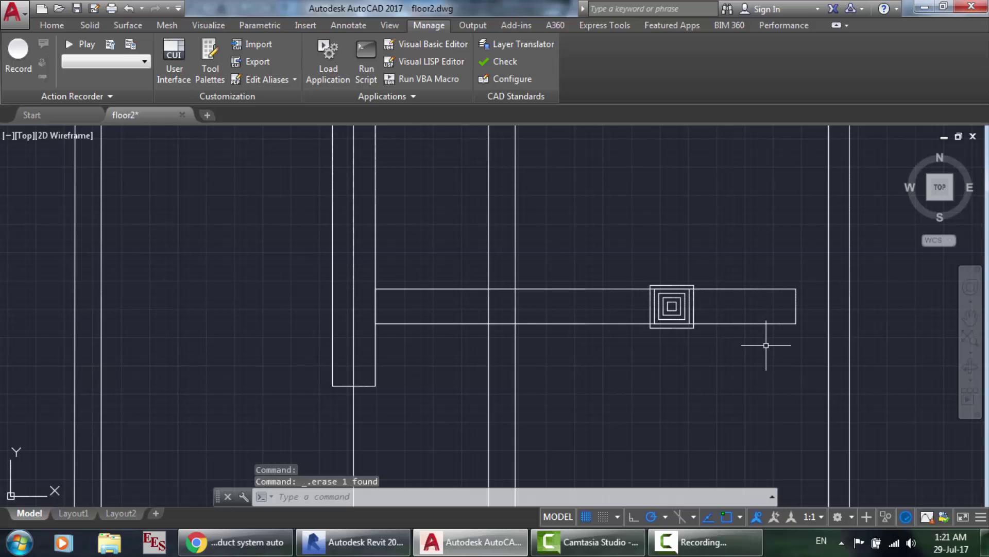
pyautogui.click(356, 330)
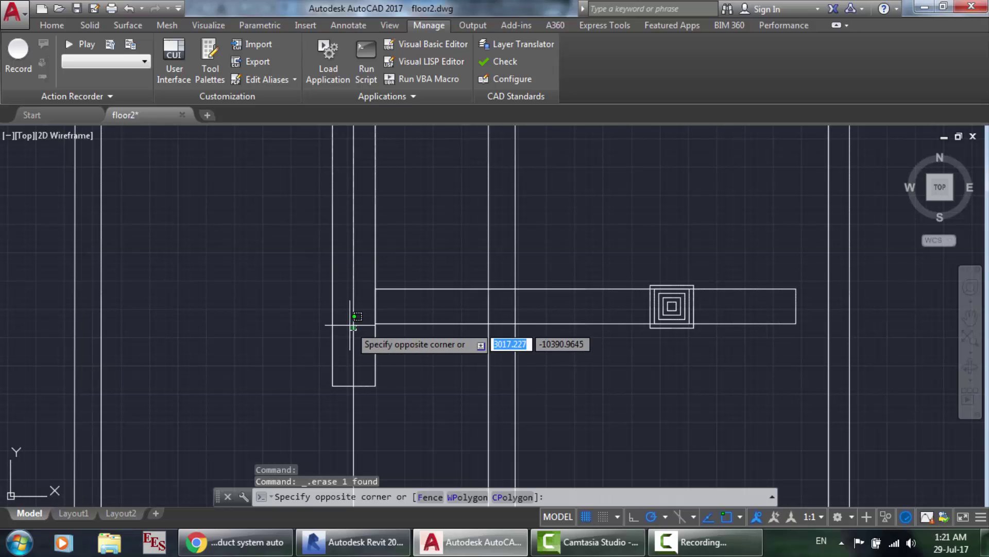
pyautogui.click(350, 327)
pyautogui.press('Delete')
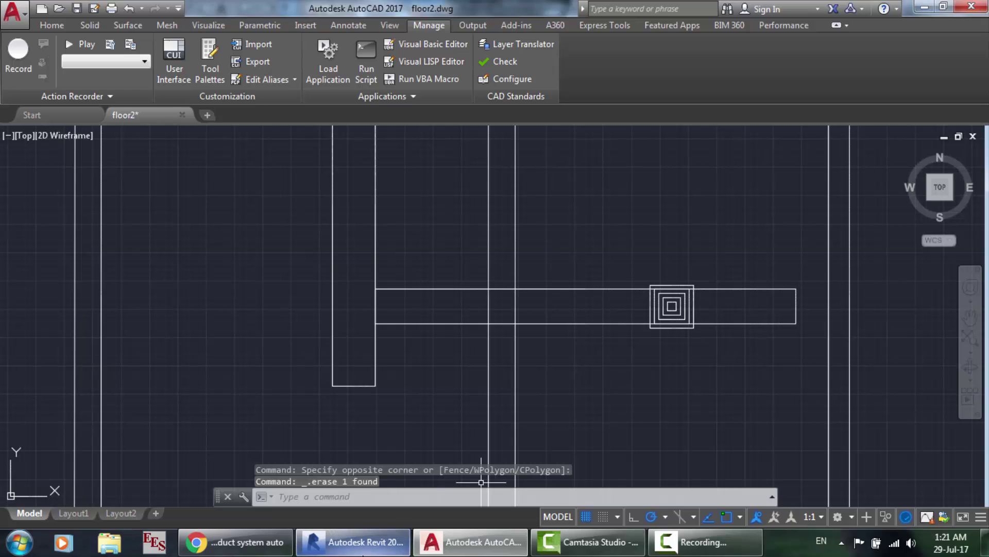
# Switch to Revit, clear the selection and inspect the diffuser on the 12"x12" branch duct.
pyautogui.click(354, 541)
pyautogui.click(707, 246)
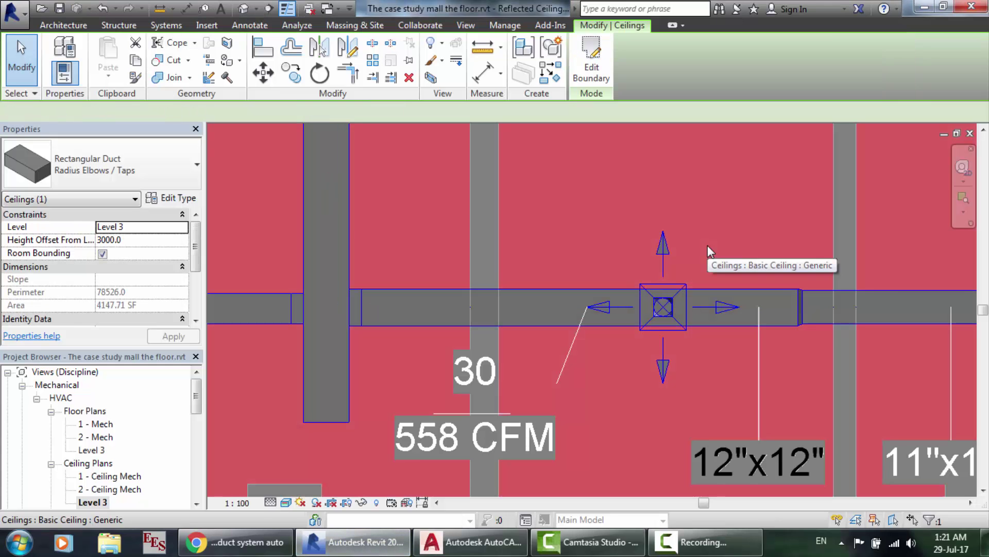
pyautogui.press('Escape')
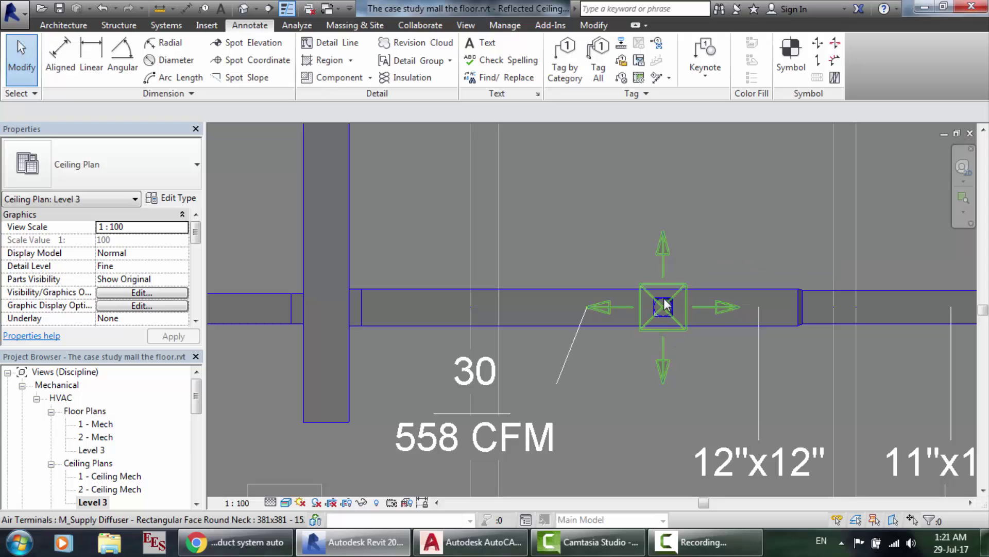
pyautogui.scroll(2, 709, 239)
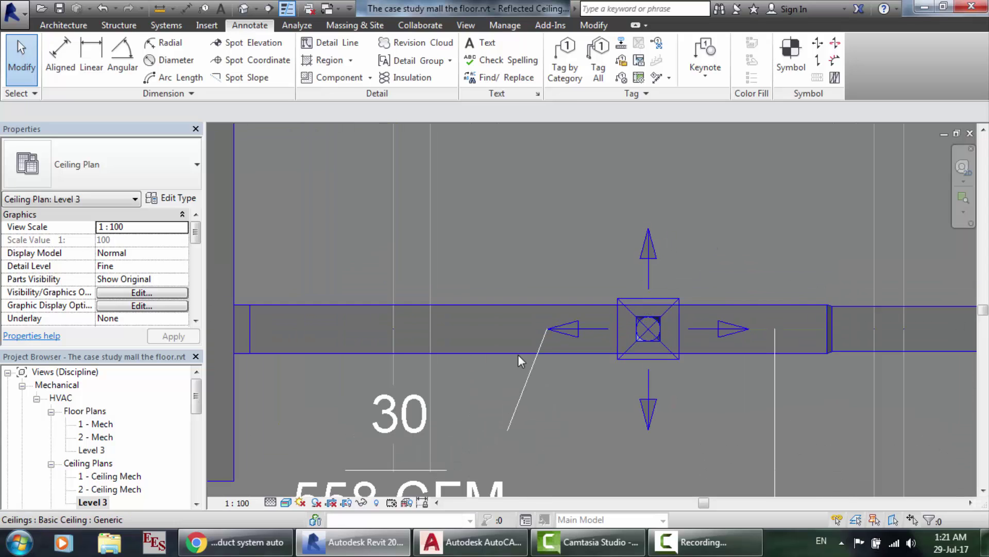
# Switch to AutoCAD and examine the branch duct's junction with the vertical duct and its east end.
pyautogui.hotkey('alt', 'Tab')
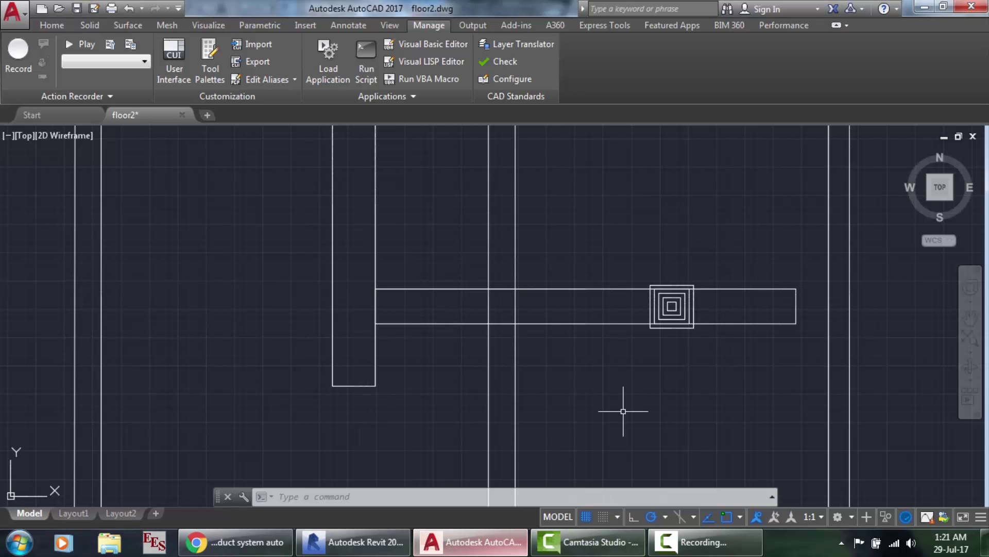
pyautogui.scroll(-2, 729, 298)
pyautogui.scroll(2, 887, 298)
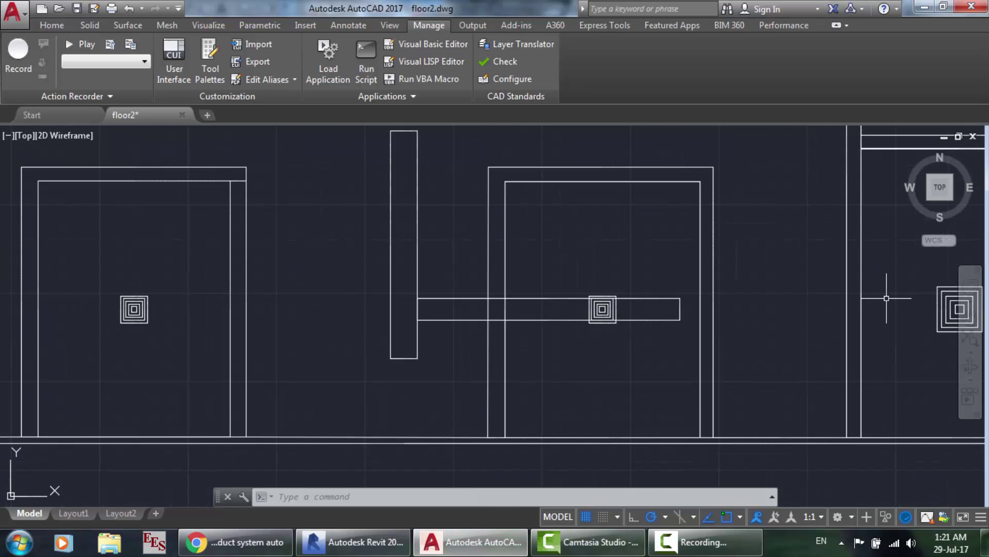
pyautogui.scroll(4, 457, 298)
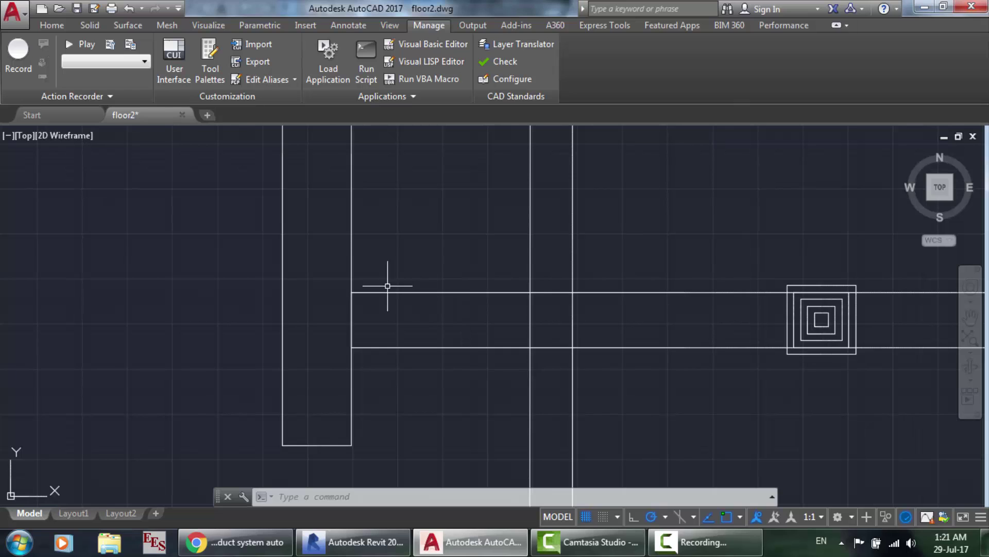
pyautogui.scroll(-3, 355, 275)
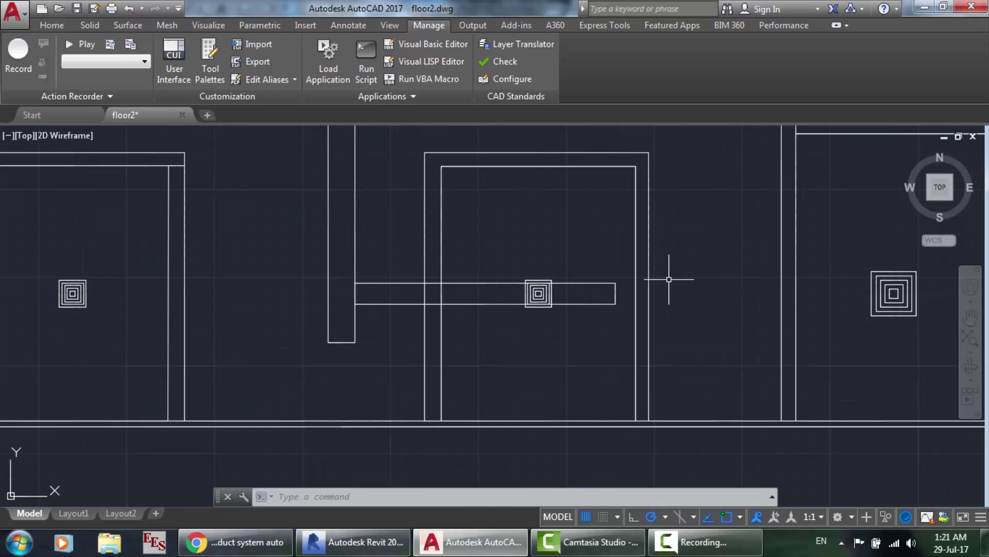
pyautogui.scroll(6, 667, 274)
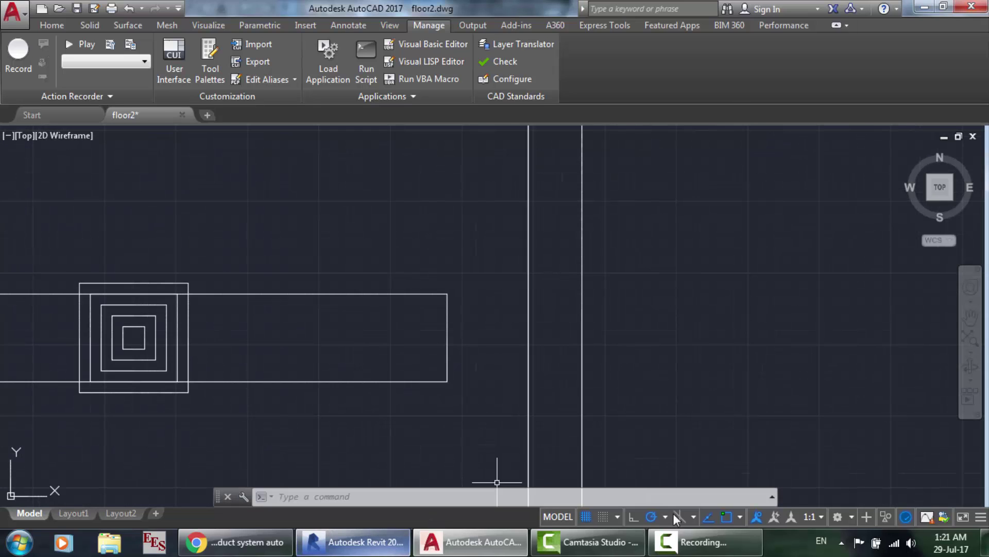
pyautogui.click(704, 542)
pyautogui.click(925, 479)
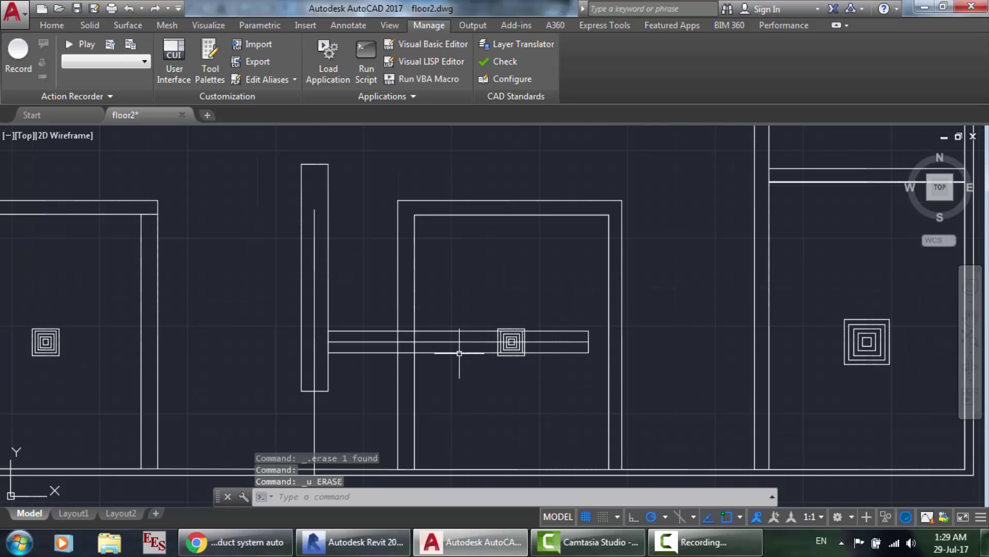
# Erase the horizontal branch duct but keep its construction line.
pyautogui.scroll(2, 397, 354)
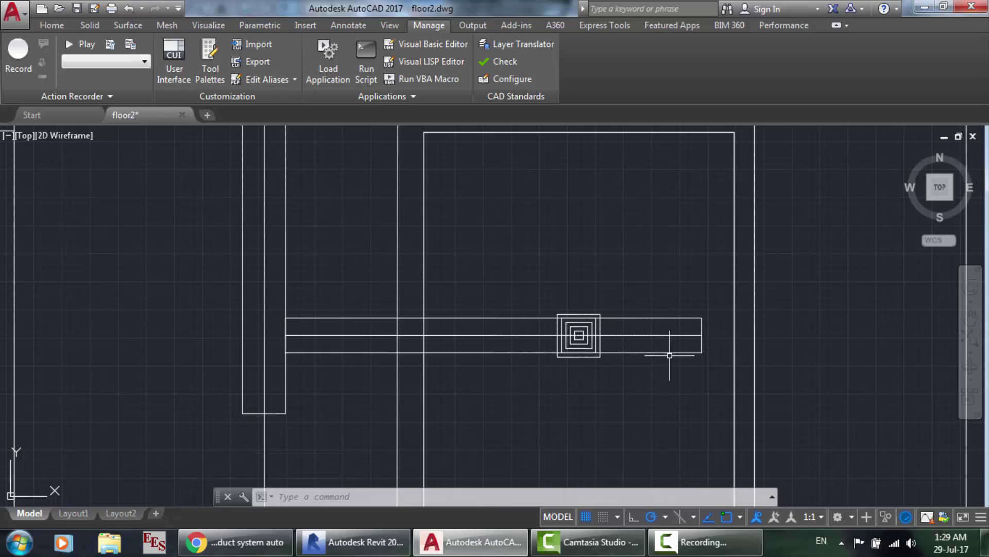
pyautogui.scroll(-2, 667, 344)
pyautogui.scroll(-1, 866, 348)
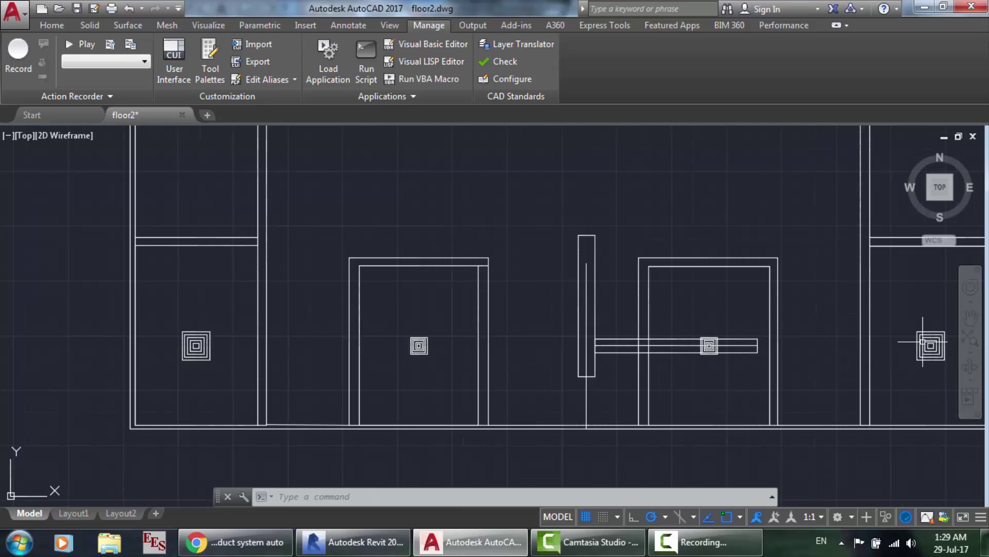
pyautogui.scroll(2, 925, 347)
pyautogui.click(618, 357)
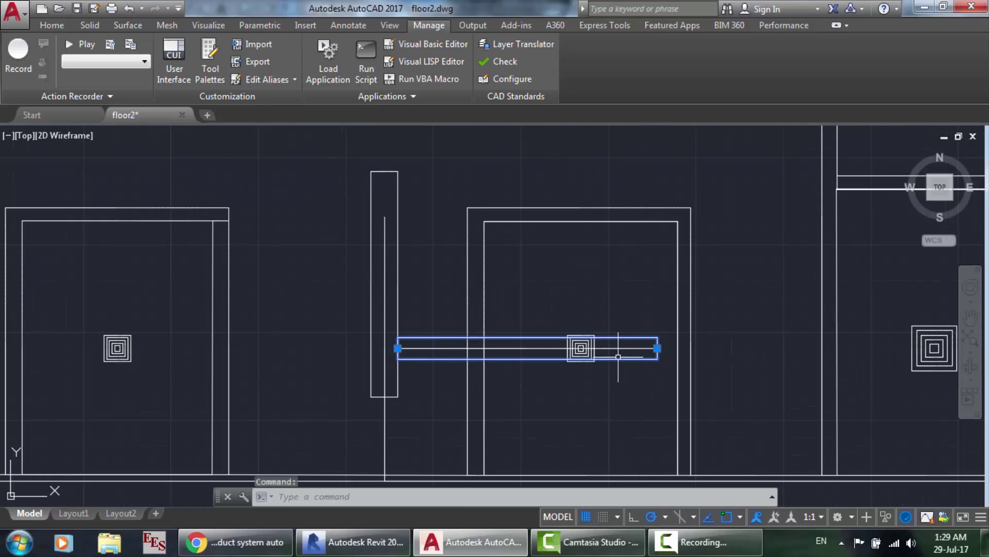
pyautogui.press('Delete')
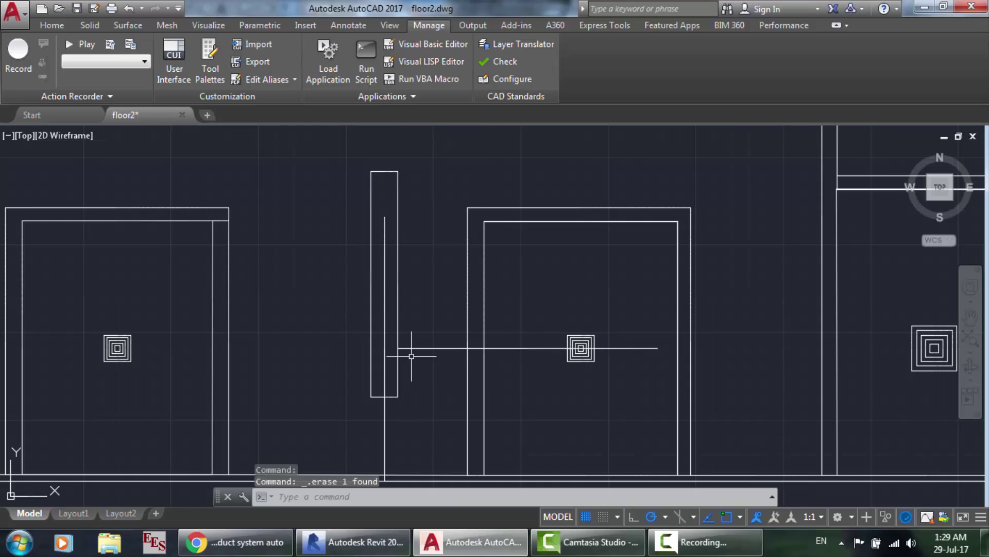
# Draw a 304.8-wide duct with radius elbows at r/w factor 1.5 from the vertical duct to the construction line's east end.
pyautogui.write('duct')
pyautogui.press('Return')
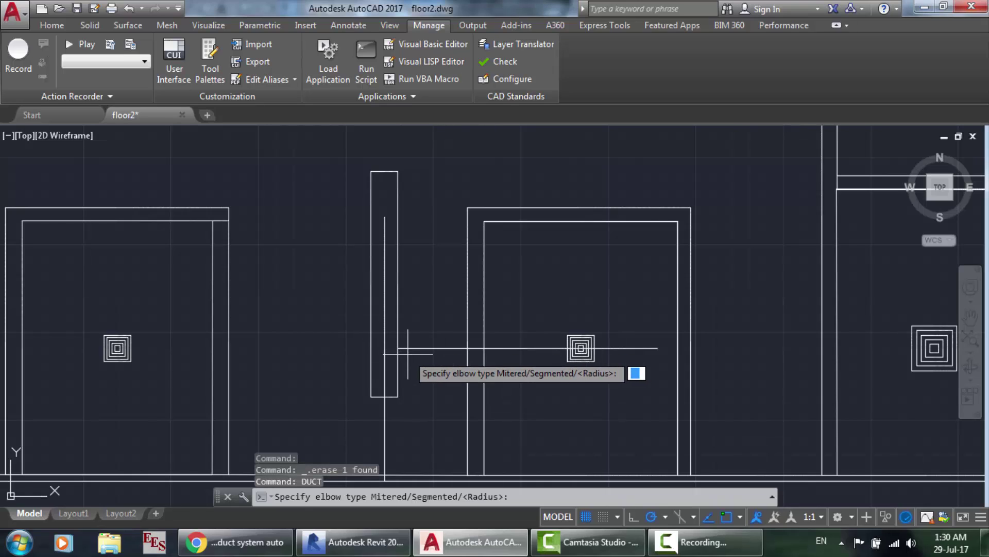
pyautogui.write('r')
pyautogui.press('Return')
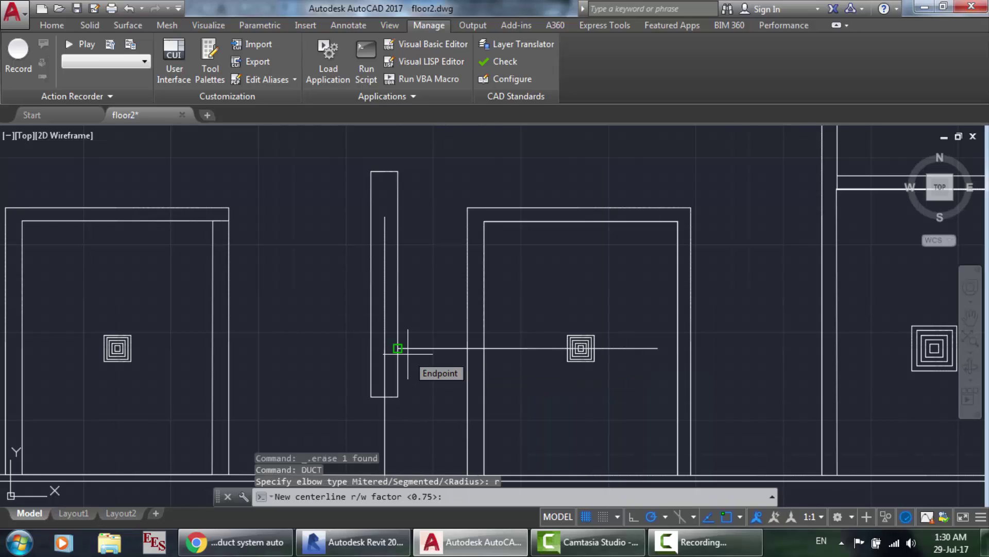
pyautogui.write('1.5')
pyautogui.press('Return')
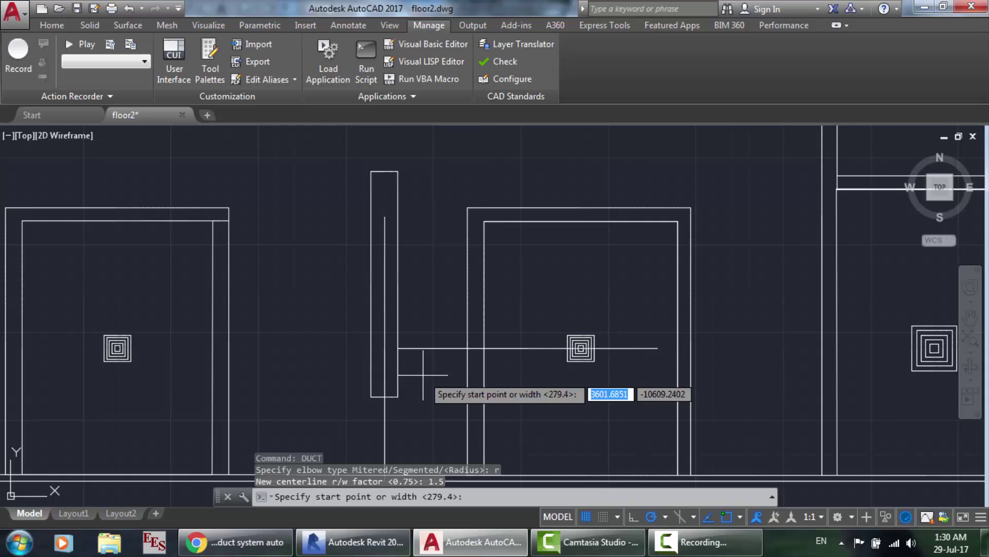
pyautogui.write('30')
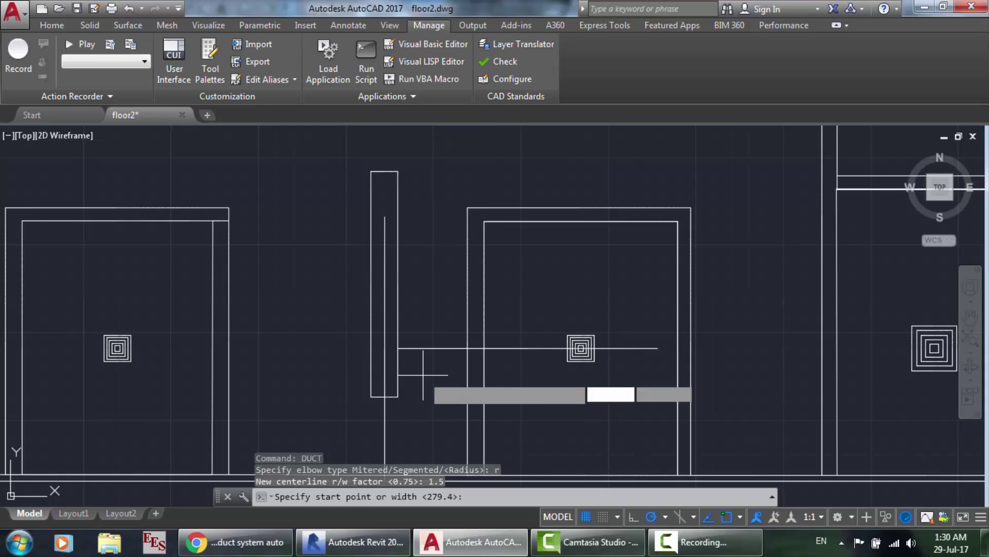
pyautogui.press('Return')
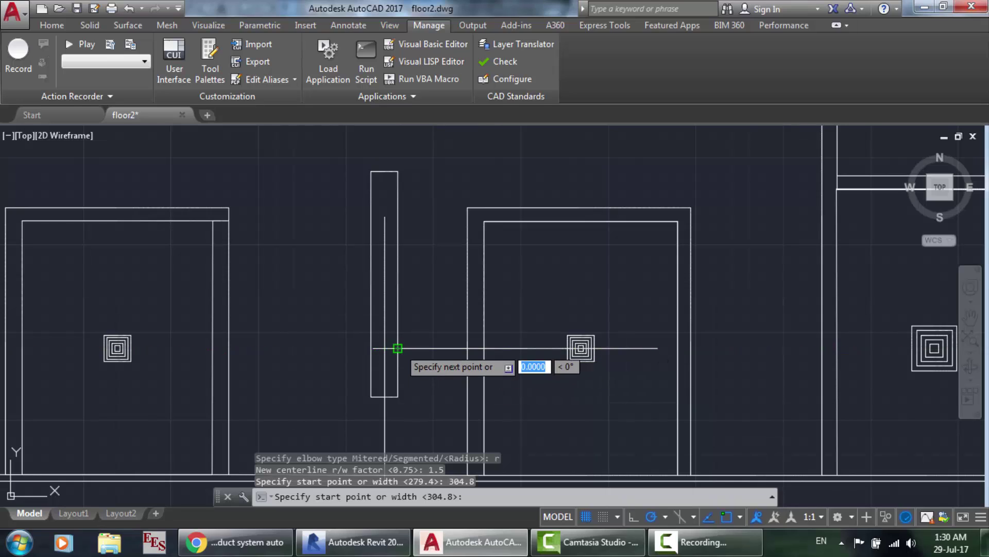
pyautogui.click(398, 349)
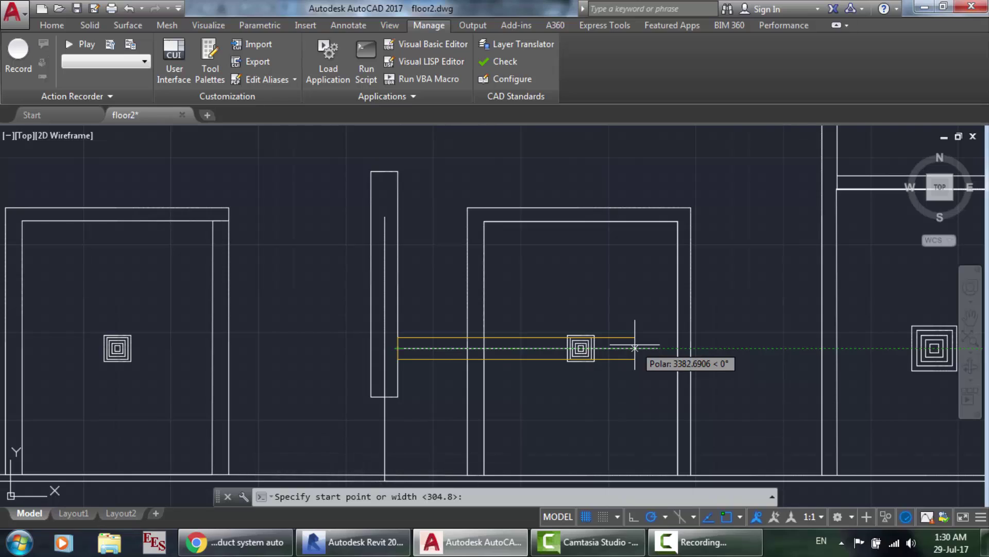
pyautogui.press('Return')
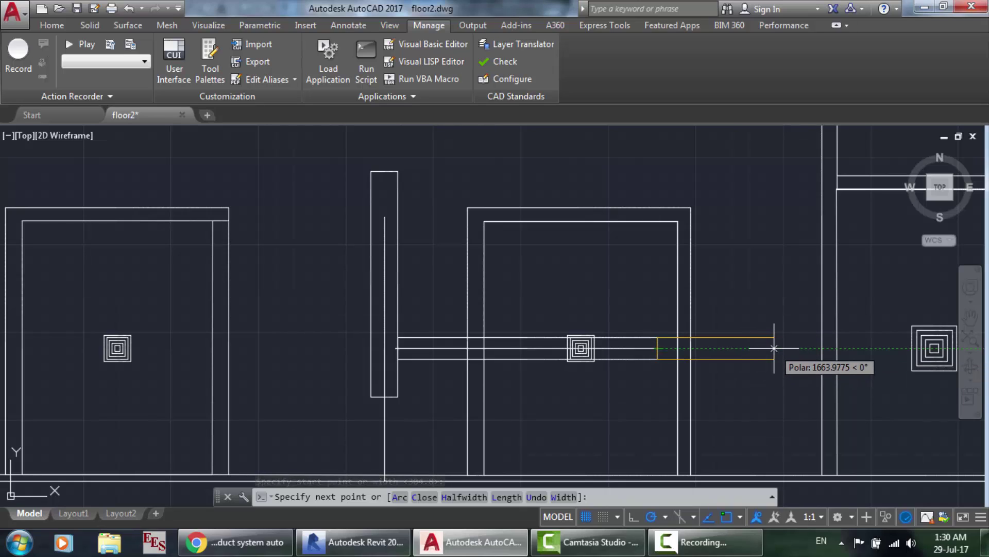
# Continue the duct eastward with a taper from 304.8 to 279.4 wide, ending with a short straight segment at the east diffuser.
pyautogui.write('w')
pyautogui.press('Return')
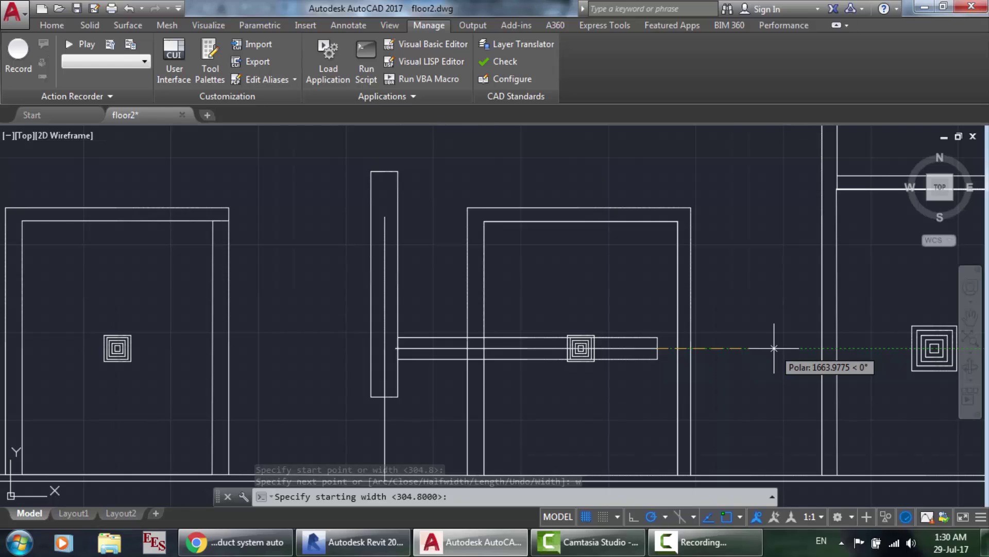
pyautogui.write('304.8')
pyautogui.press('Return')
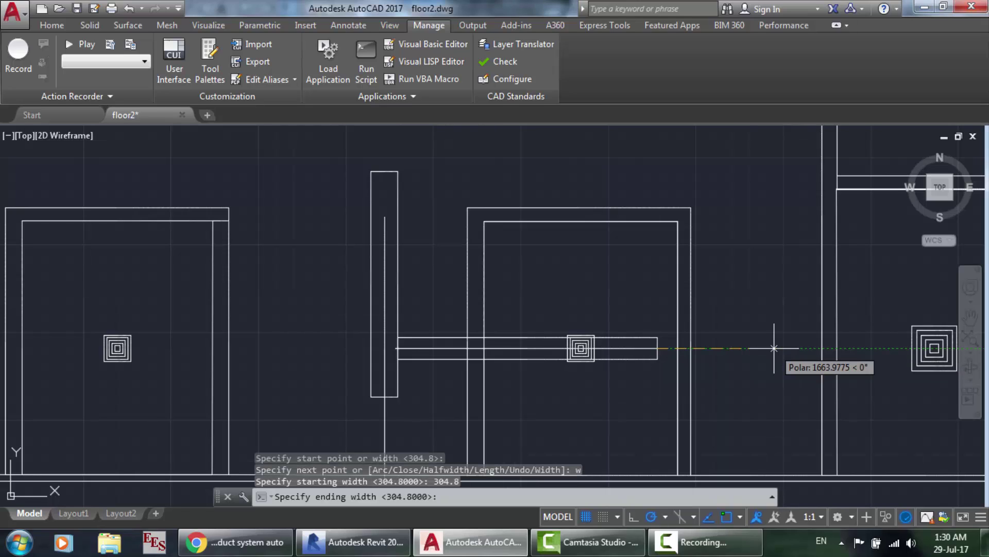
pyautogui.write('279.')
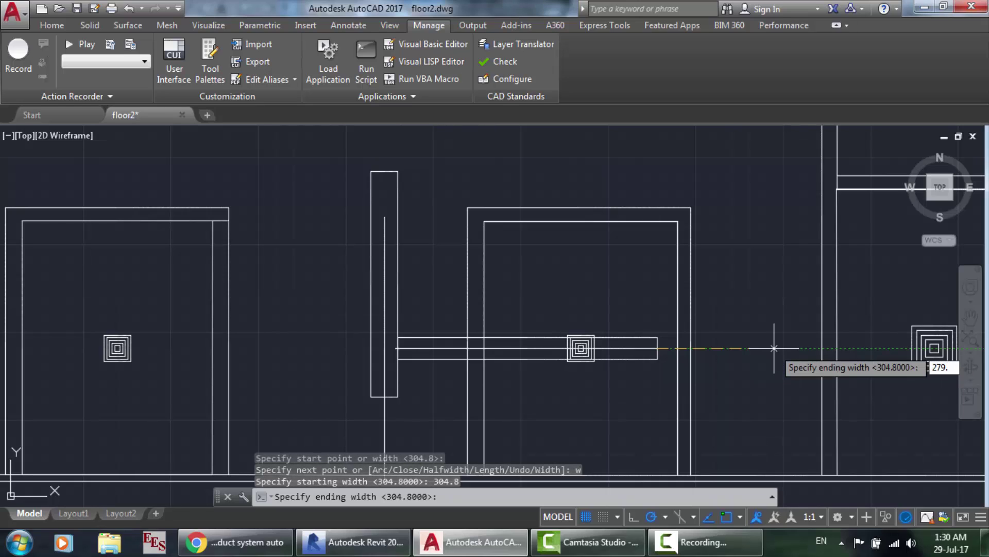
pyautogui.write('4')
pyautogui.press('Return')
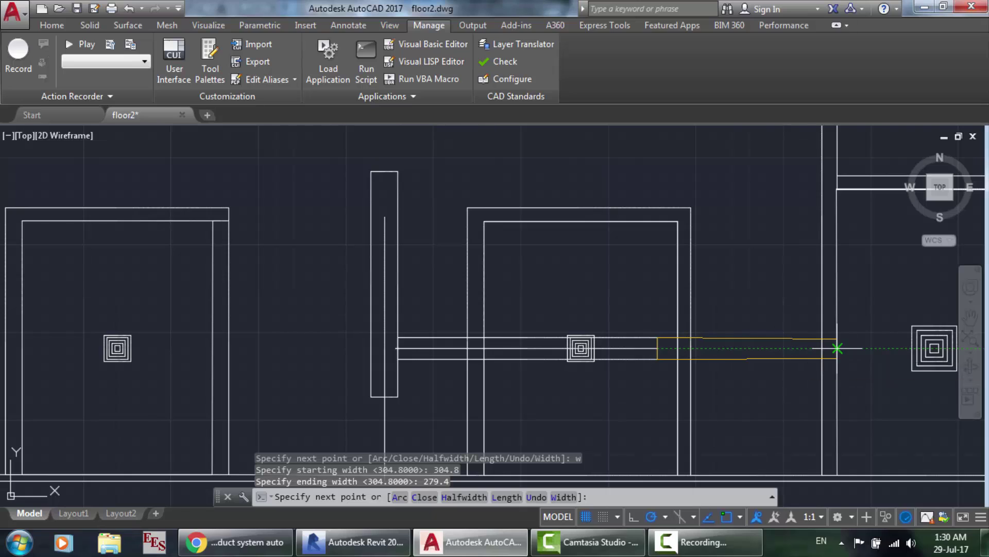
pyautogui.click(862, 348)
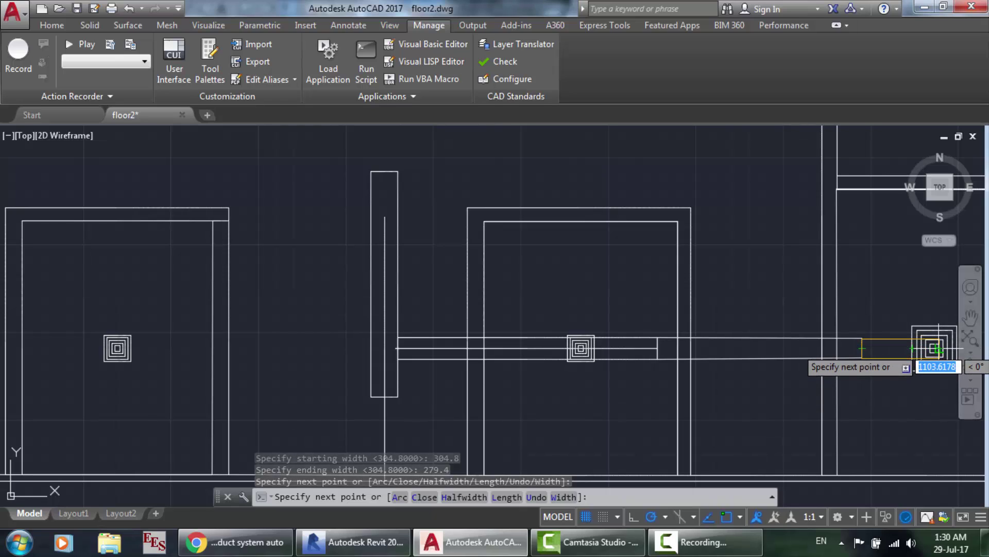
pyautogui.click(938, 349)
pyautogui.press('Return')
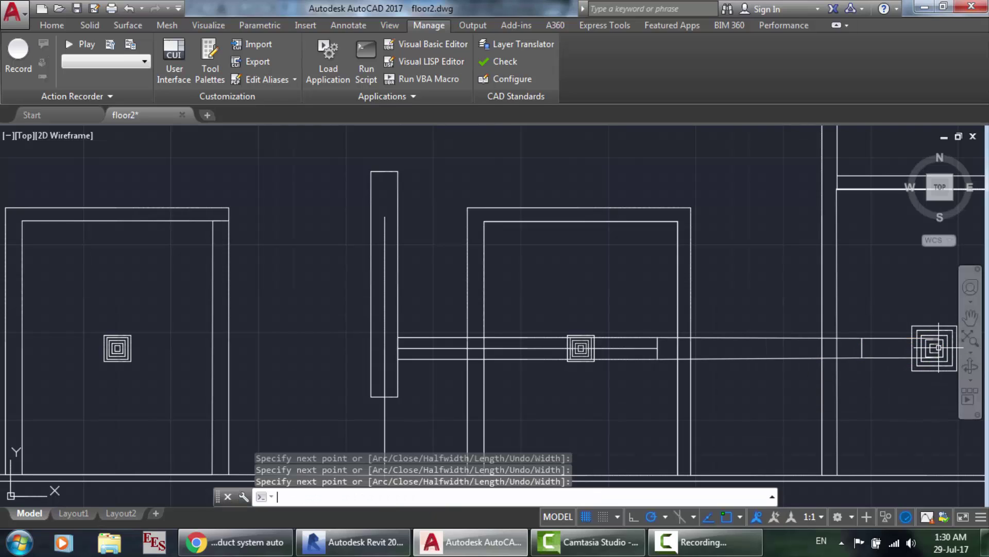
# Erase the short straight duct segment that ends at the east diffuser.
pyautogui.scroll(2, 900, 344)
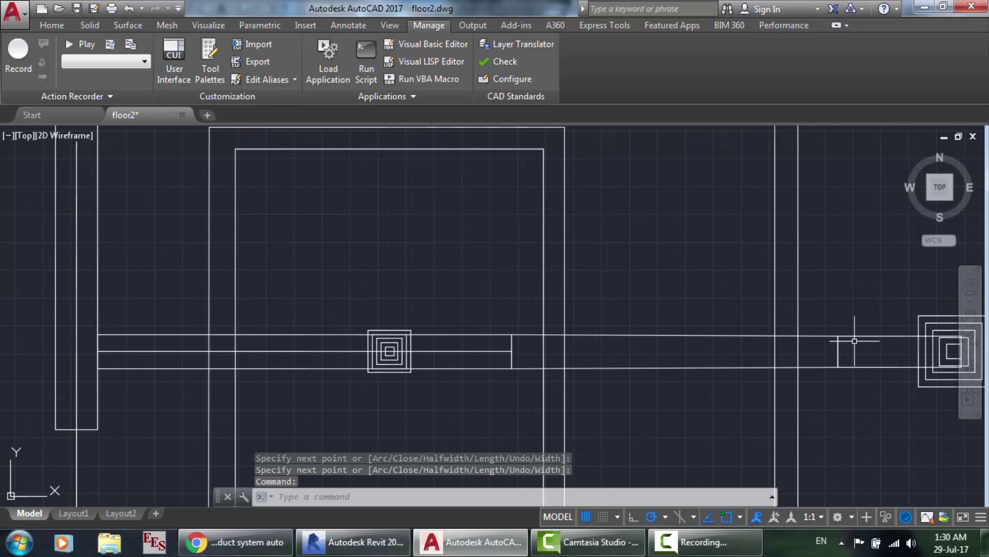
pyautogui.click(837, 351)
pyautogui.click(830, 298)
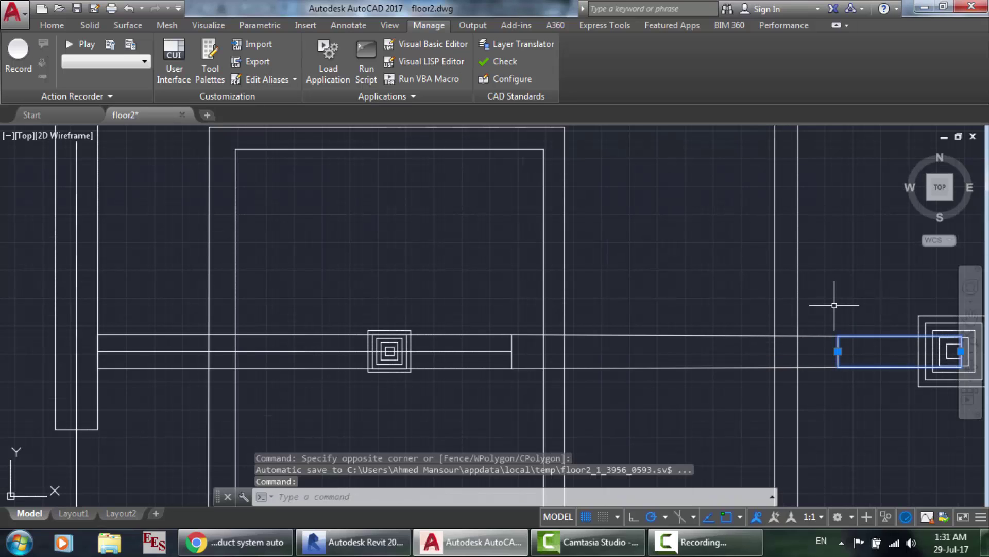
pyautogui.press('Delete')
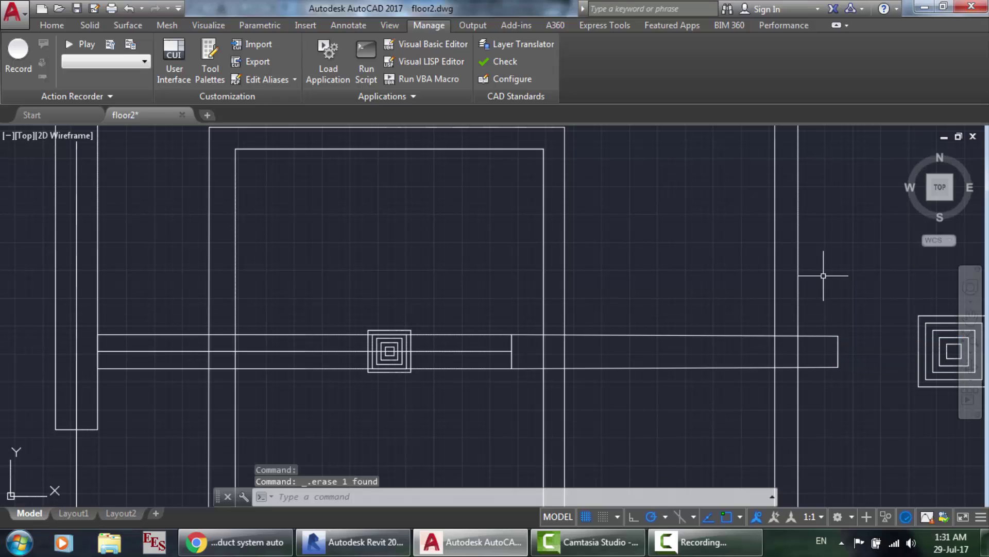
# Stretch the tapered duct's east end past the east diffuser's center to the east edge of its second-smallest square.
pyautogui.click(838, 348)
pyautogui.click(838, 351)
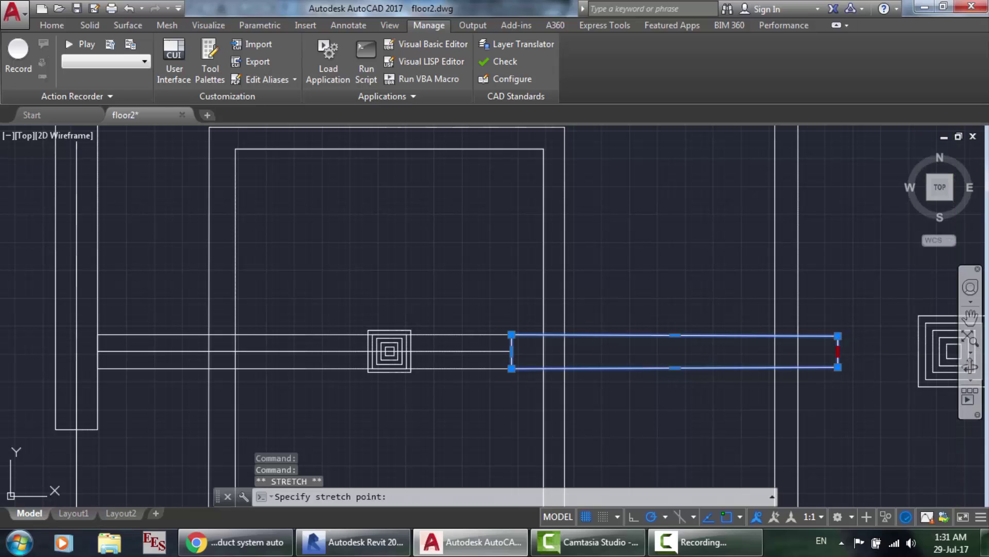
pyautogui.click(953, 351)
pyautogui.moveTo(953, 351)
pyautogui.scroll(-4, 953, 351)
pyautogui.scroll(-2, 953, 351)
pyautogui.scroll(8, 773, 364)
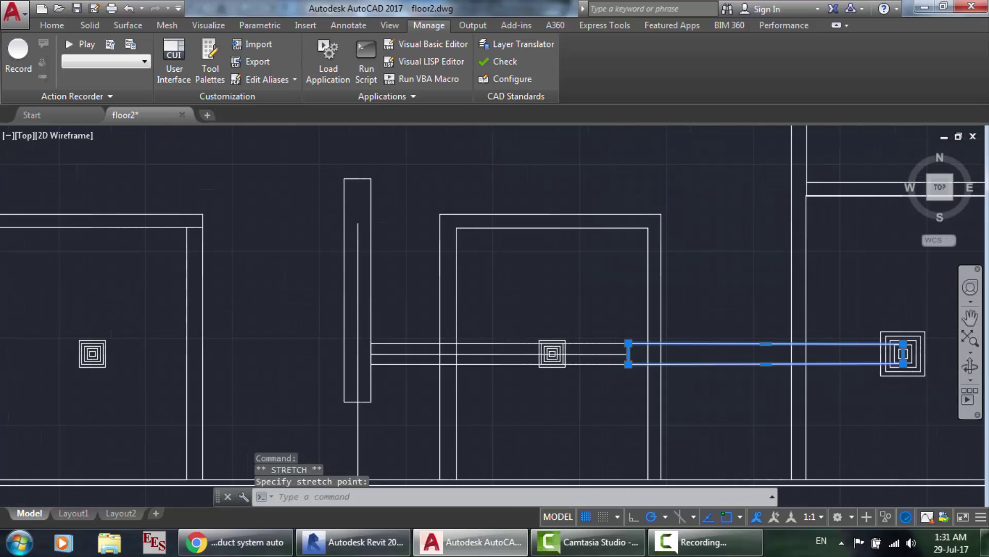
pyautogui.scroll(4, 982, 347)
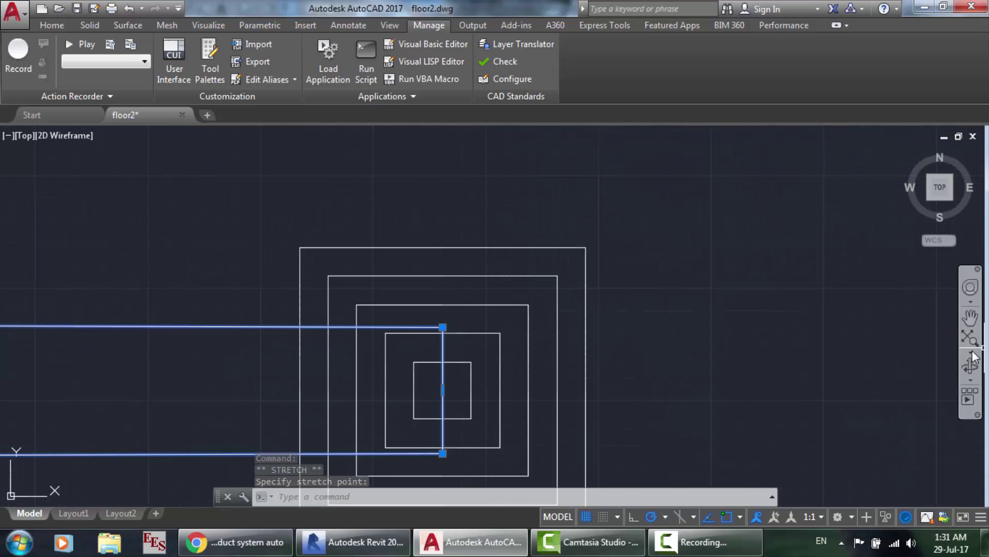
pyautogui.click(442, 390)
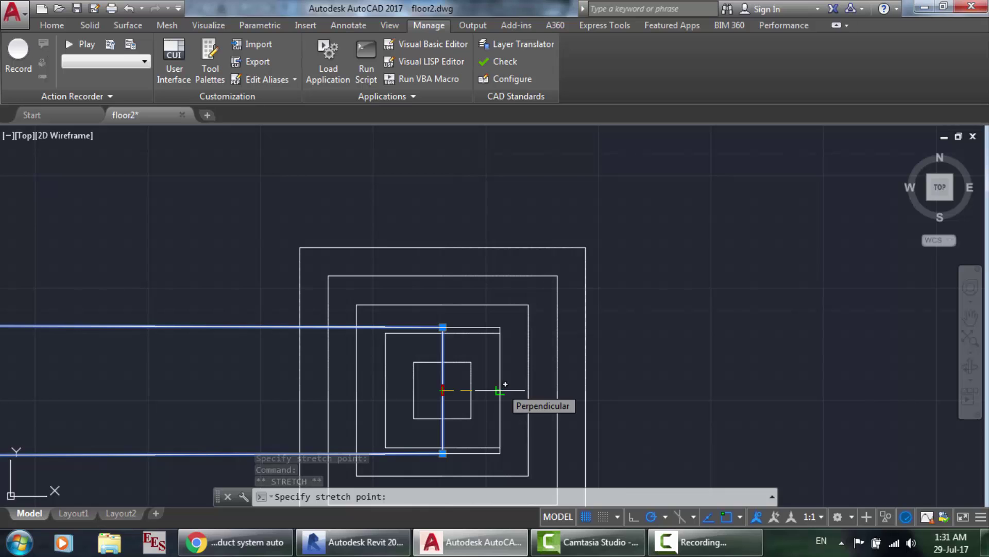
pyautogui.click(503, 387)
pyautogui.scroll(-5, 690, 294)
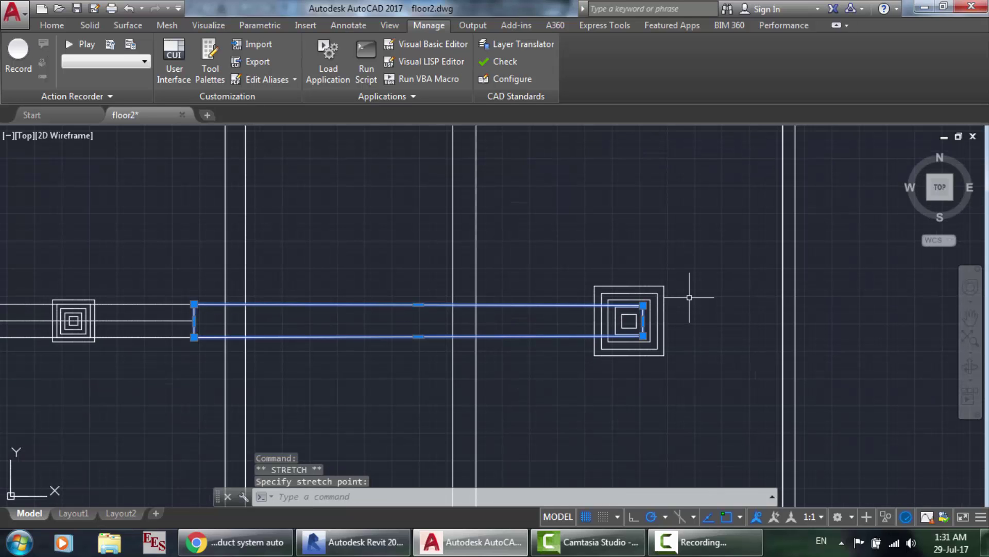
# Examine the tapered duct from its junction with the straight duct to its end at the east diffuser.
pyautogui.scroll(6, 464, 276)
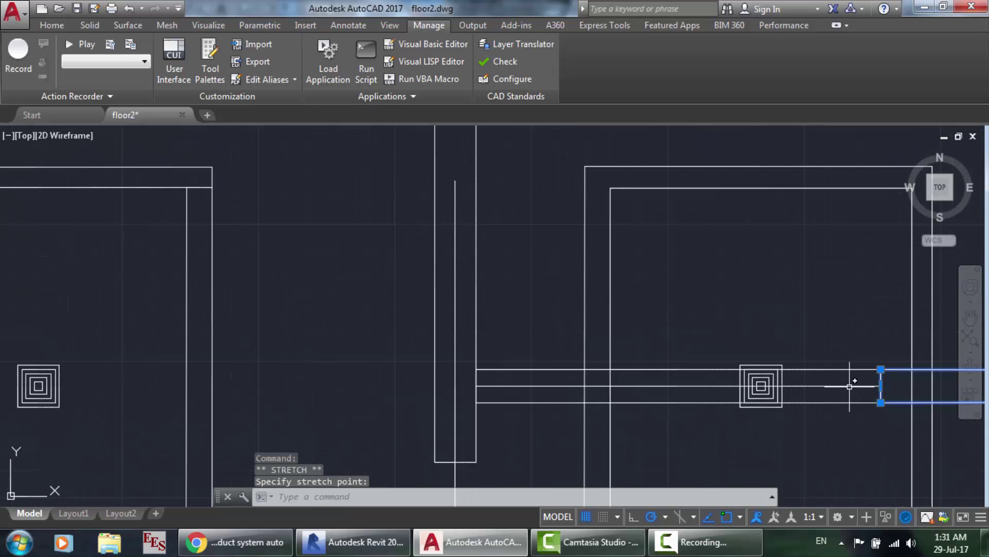
pyautogui.press('Escape')
pyautogui.scroll(6, 945, 401)
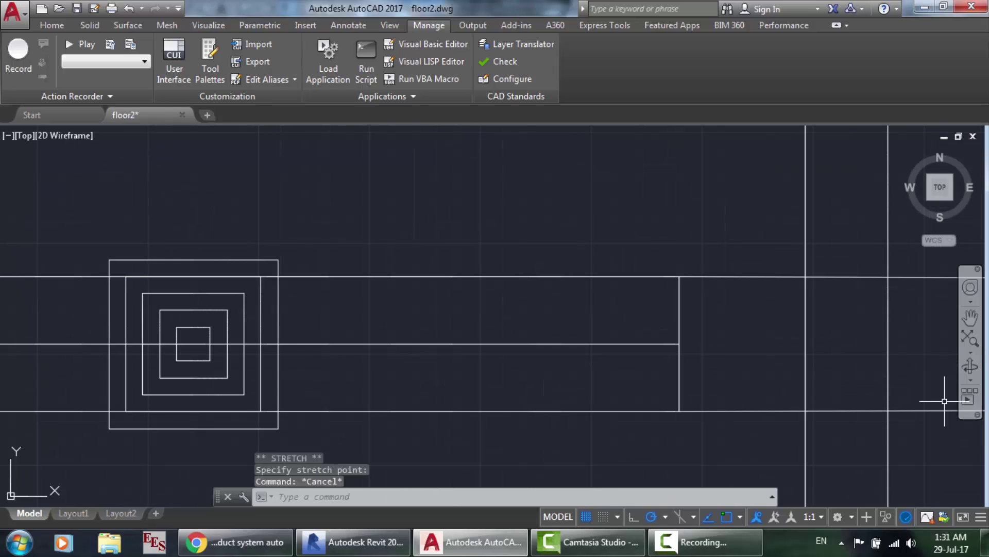
pyautogui.scroll(4, 804, 279)
pyautogui.scroll(-5, 804, 278)
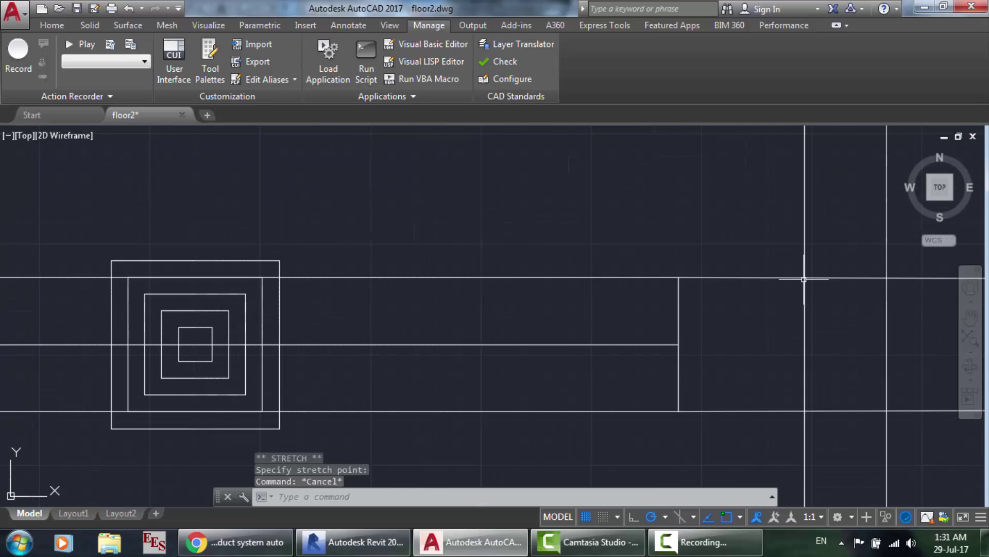
pyautogui.scroll(3, 791, 413)
pyautogui.scroll(-5, 701, 293)
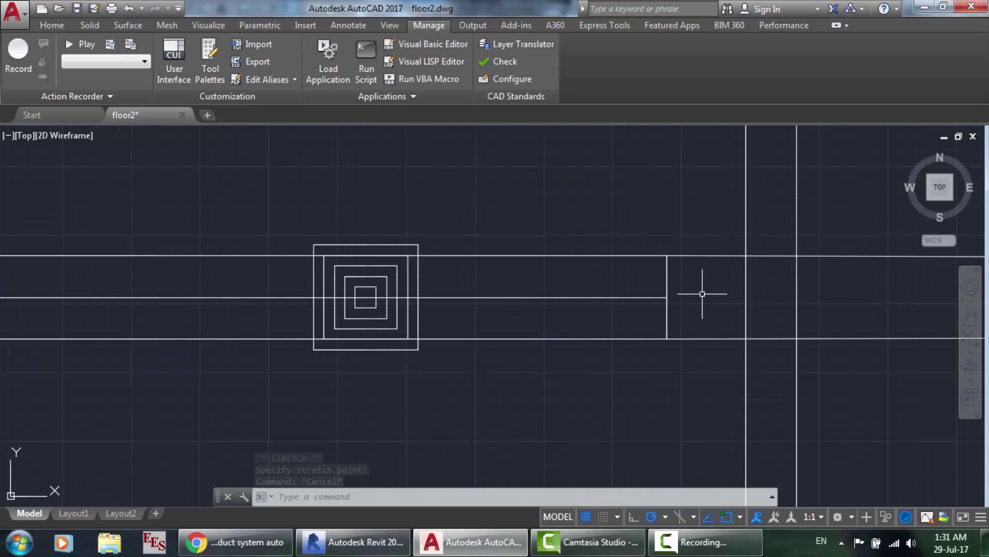
pyautogui.scroll(3, 868, 356)
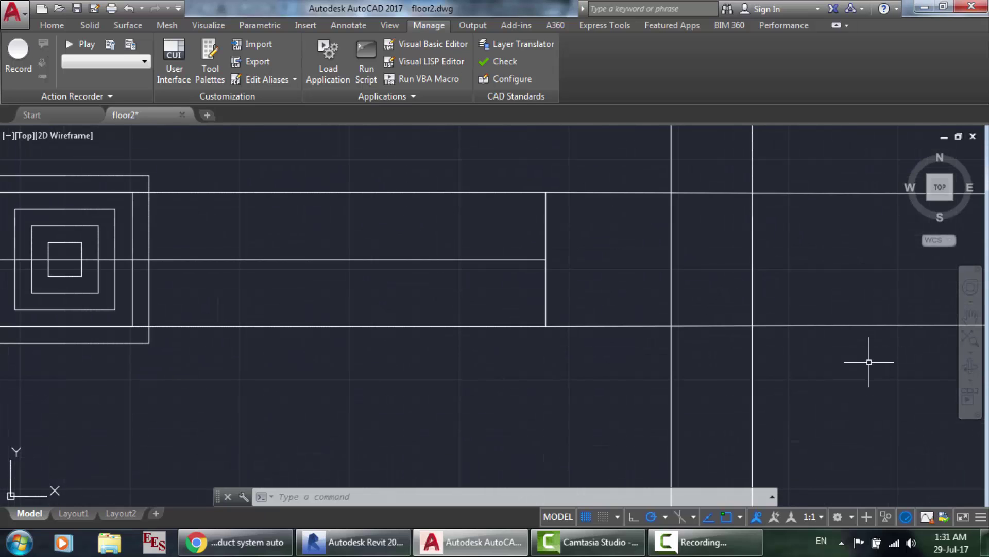
pyautogui.click(839, 326)
pyautogui.scroll(-5, 840, 326)
pyautogui.scroll(-5, 840, 325)
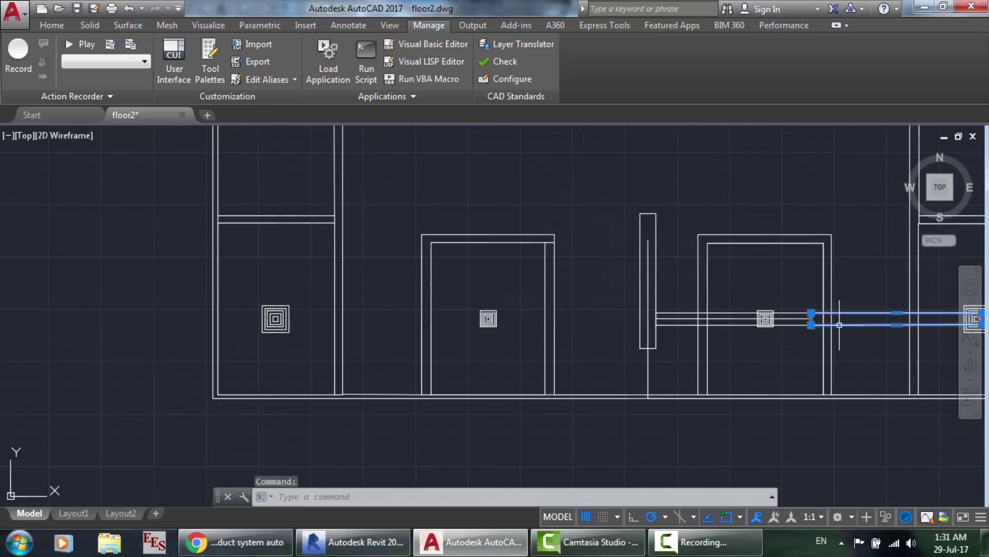
pyautogui.scroll(3, 953, 320)
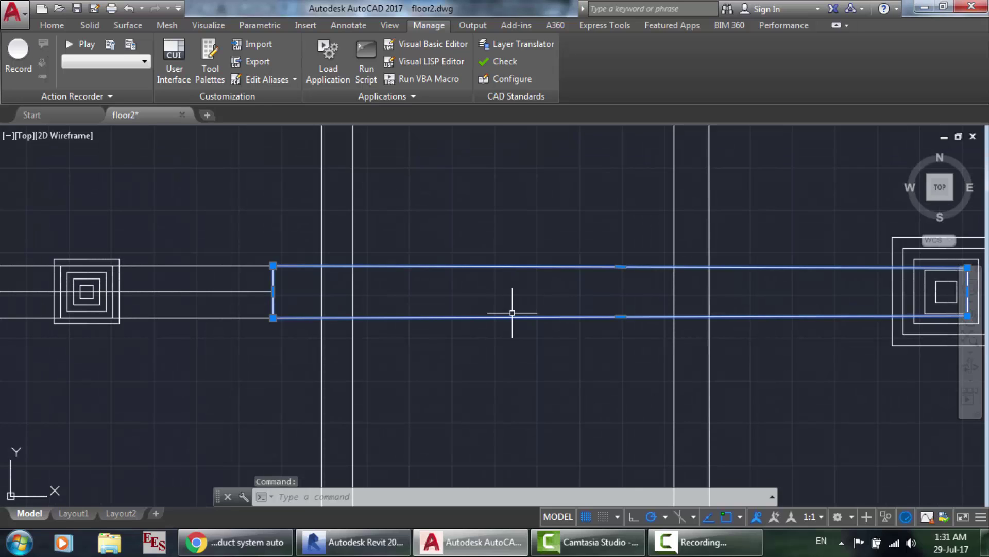
pyautogui.scroll(2, 498, 266)
pyautogui.scroll(-6, 497, 266)
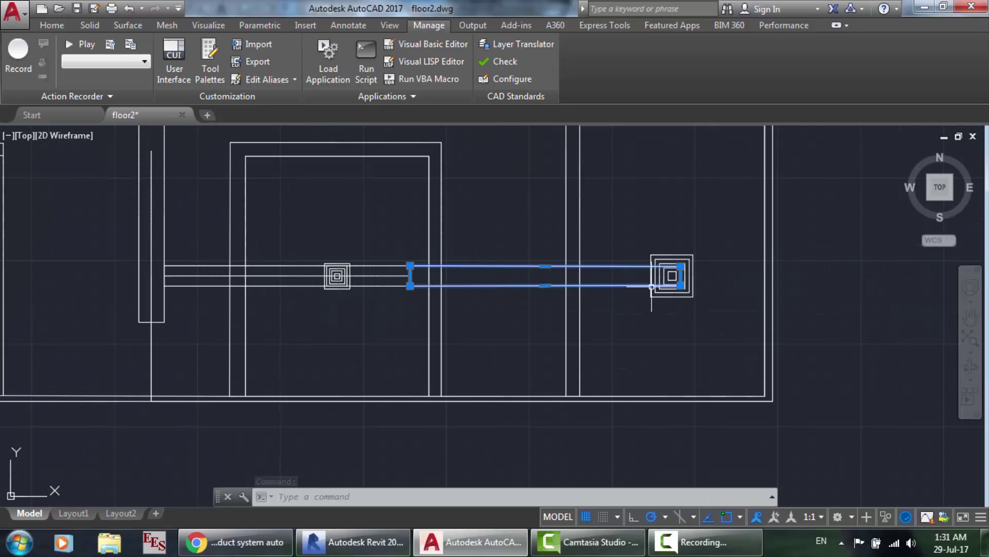
pyautogui.scroll(4, 652, 286)
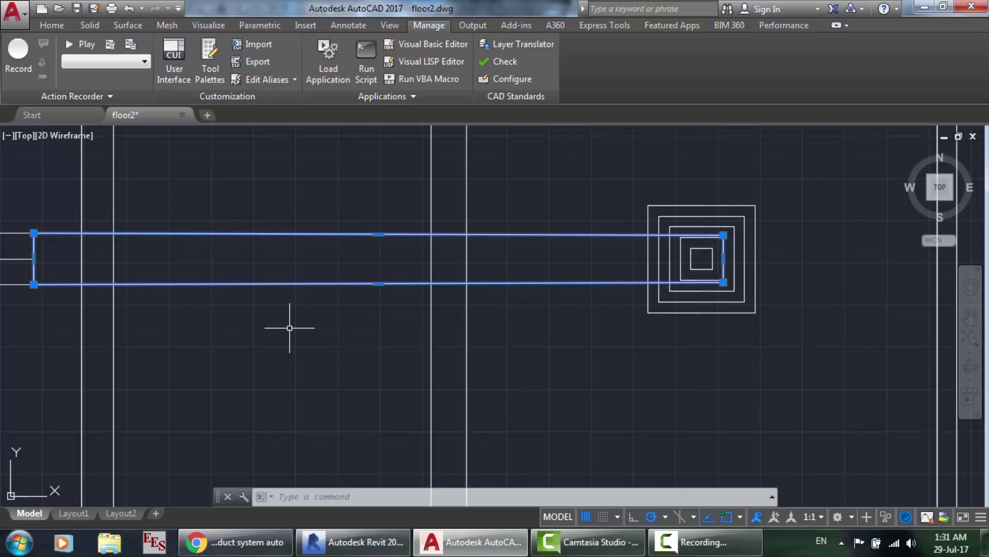
pyautogui.press('Escape')
pyautogui.write('l')
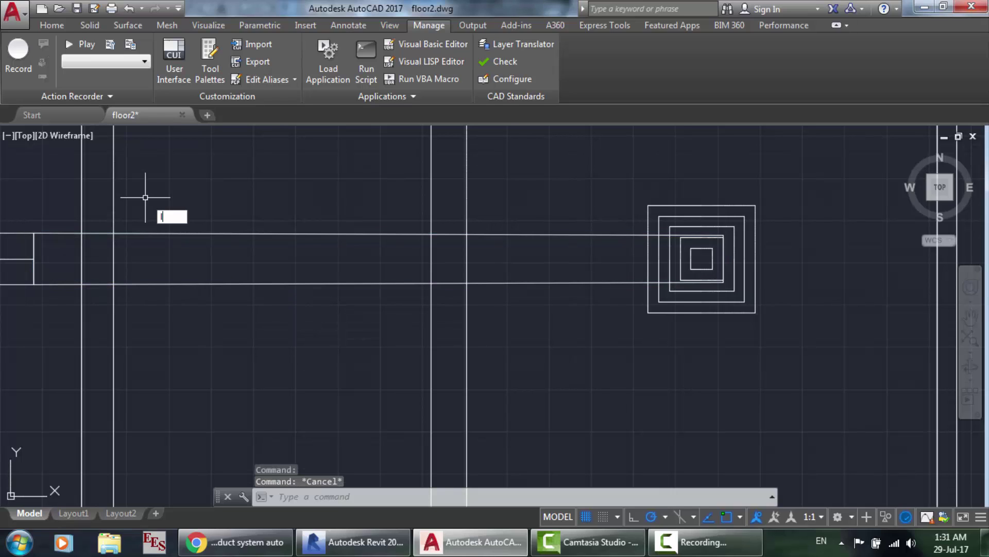
pyautogui.press('Return')
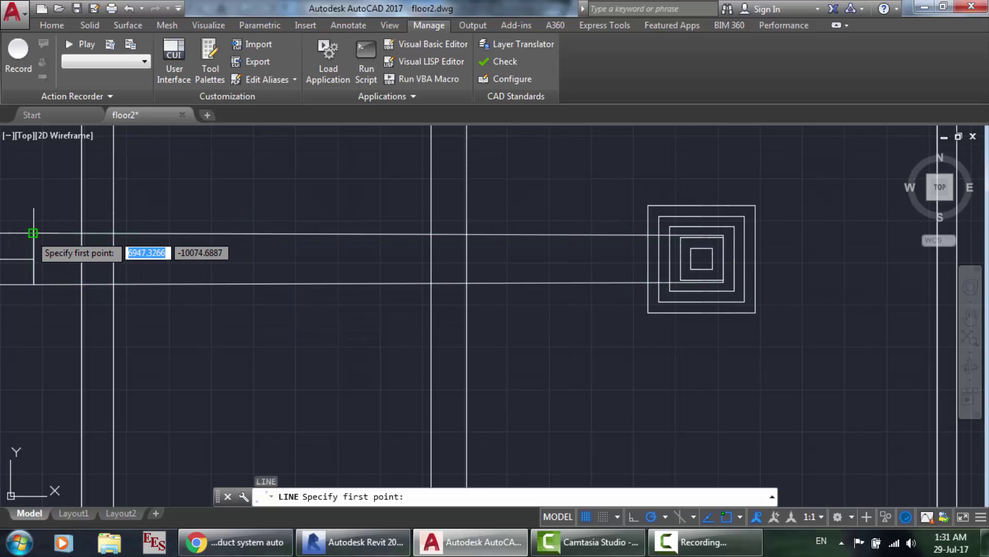
pyautogui.click(32, 233)
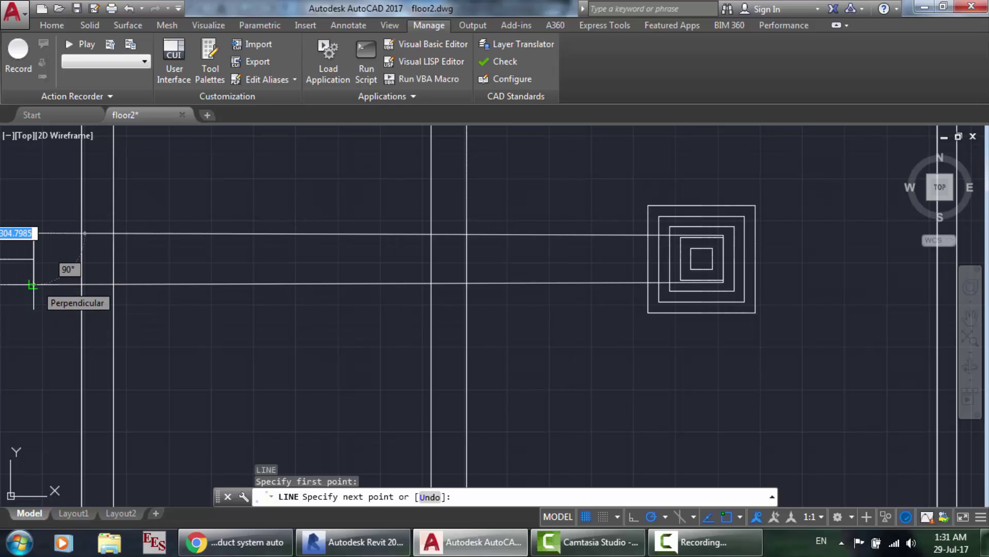
pyautogui.press('Escape')
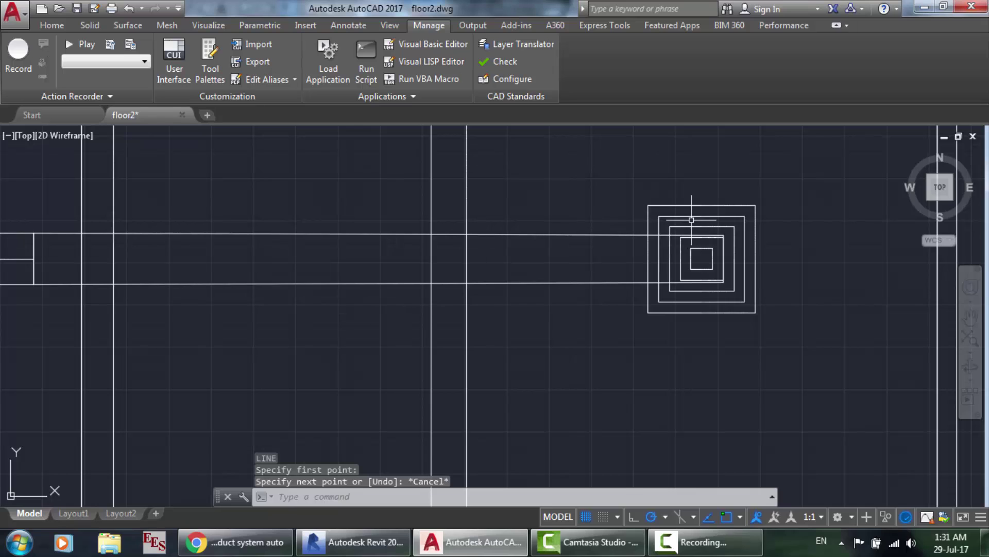
# Measure the width of the tapered duct's east end at the east diffuser.
pyautogui.press('Return')
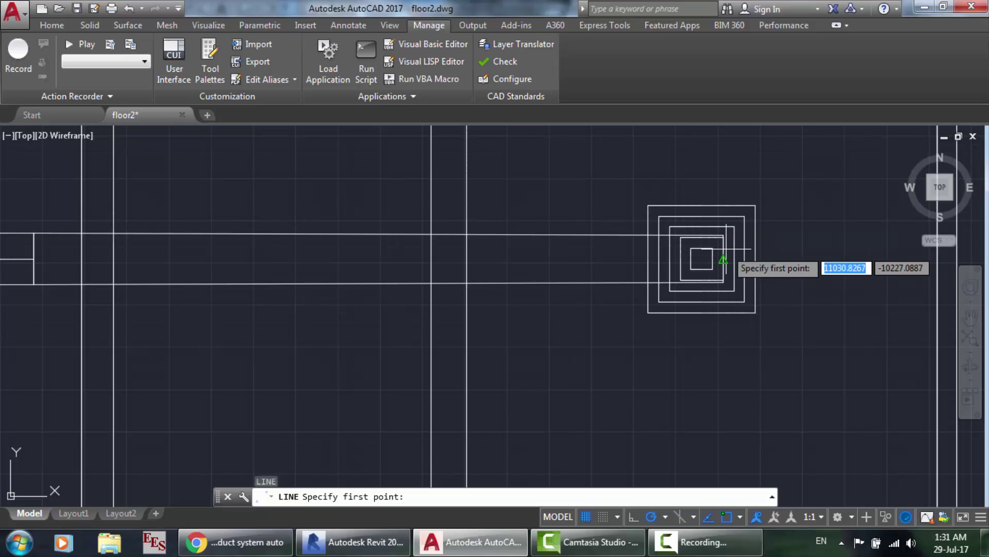
pyautogui.scroll(8, 723, 237)
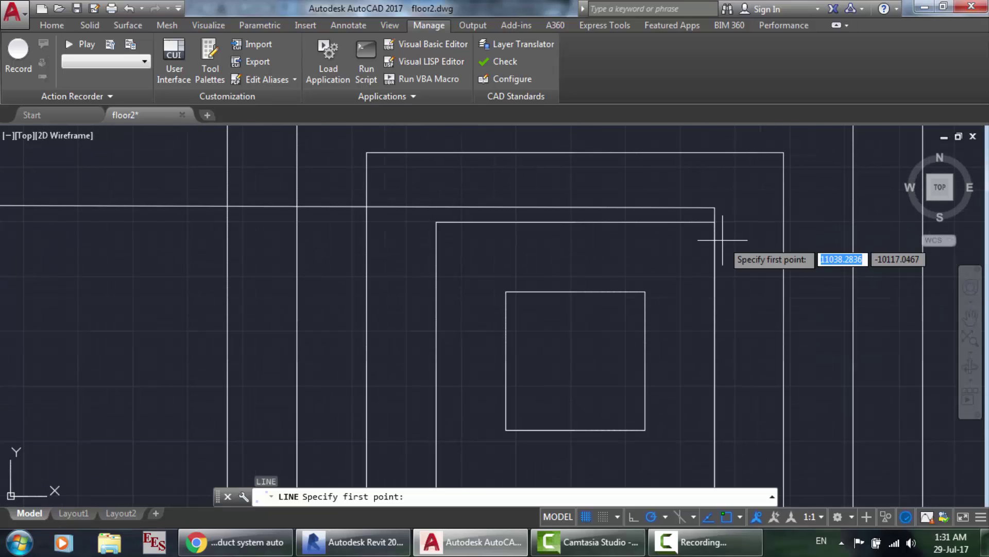
pyautogui.scroll(-2, 721, 212)
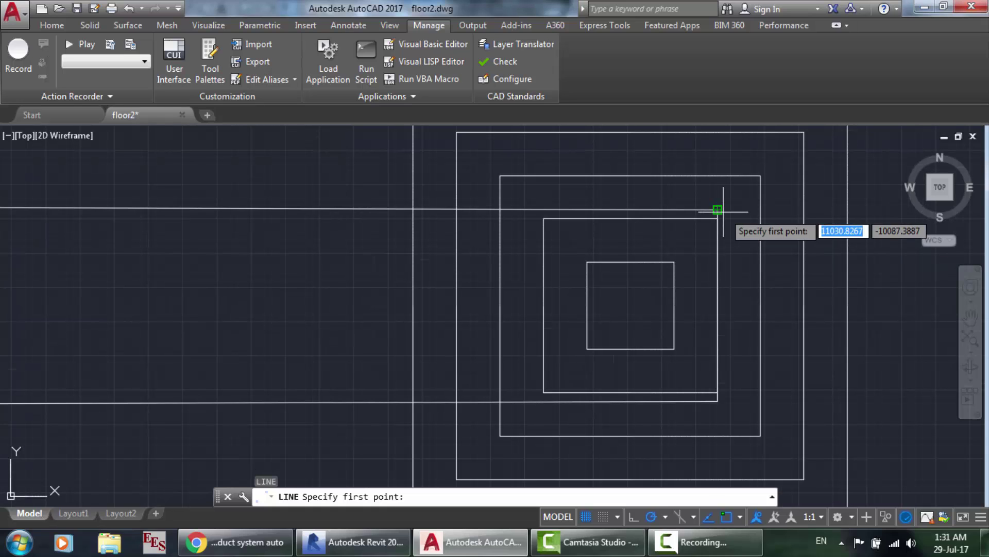
pyautogui.click(717, 210)
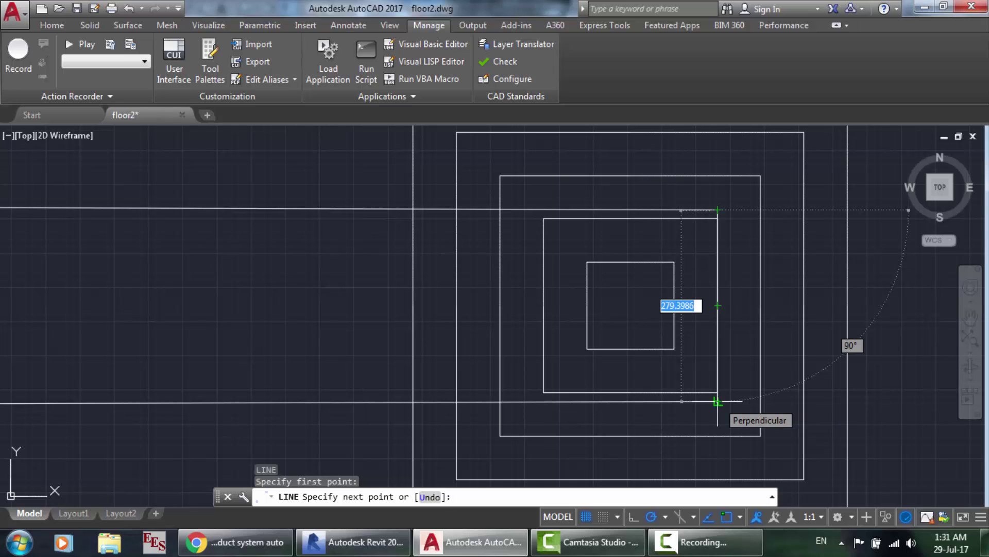
pyautogui.press('Escape')
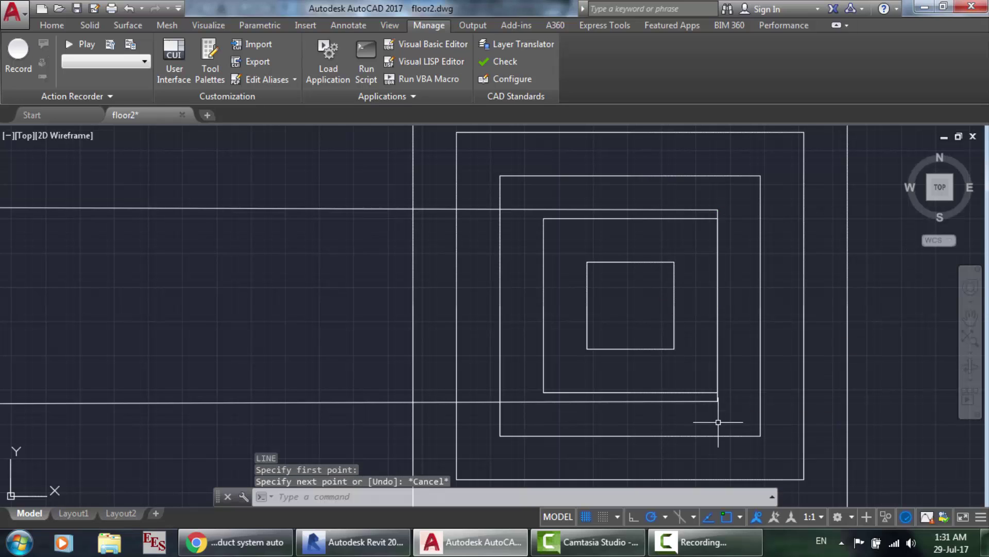
pyautogui.scroll(-5, 718, 422)
pyautogui.scroll(-8, 444, 394)
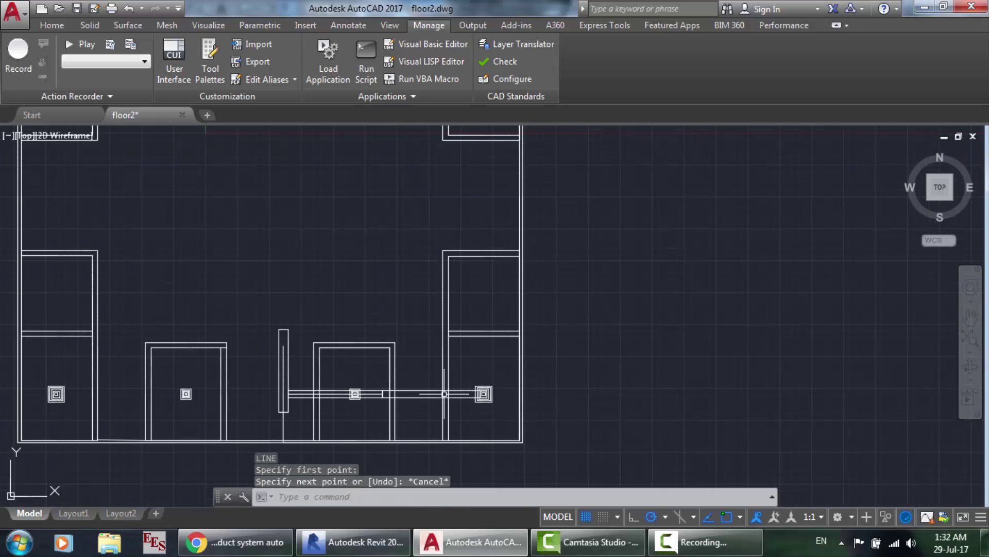
pyautogui.scroll(2, 344, 432)
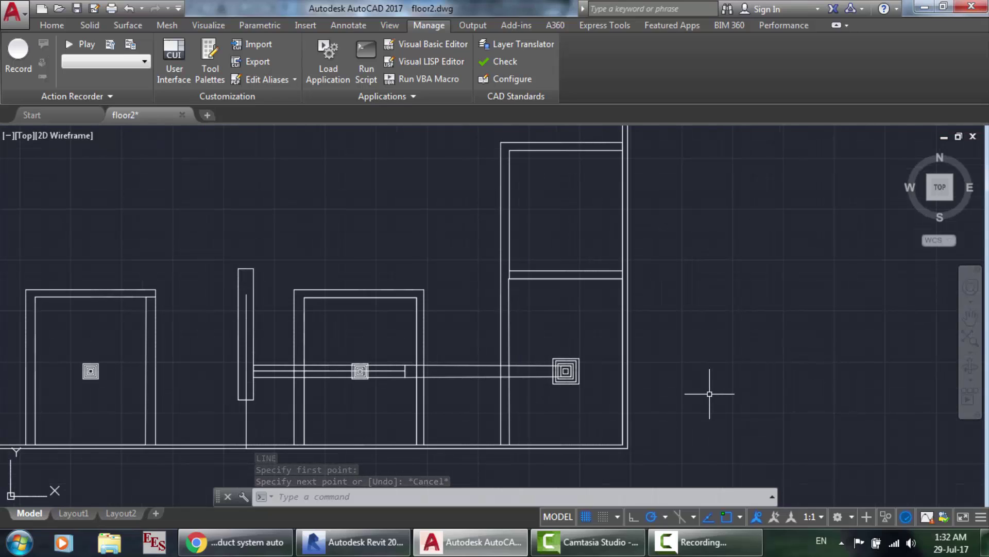
# Draw a 304.8 wide straight test duct with radius elbows, about 4467 long, in the empty area east of the plan.
pyautogui.write('DUct')
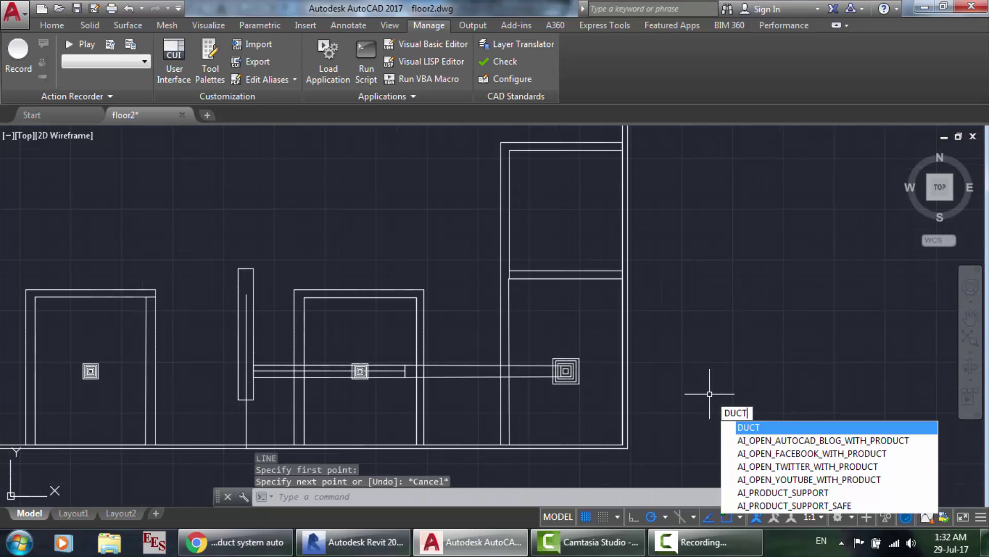
pyautogui.press('Return')
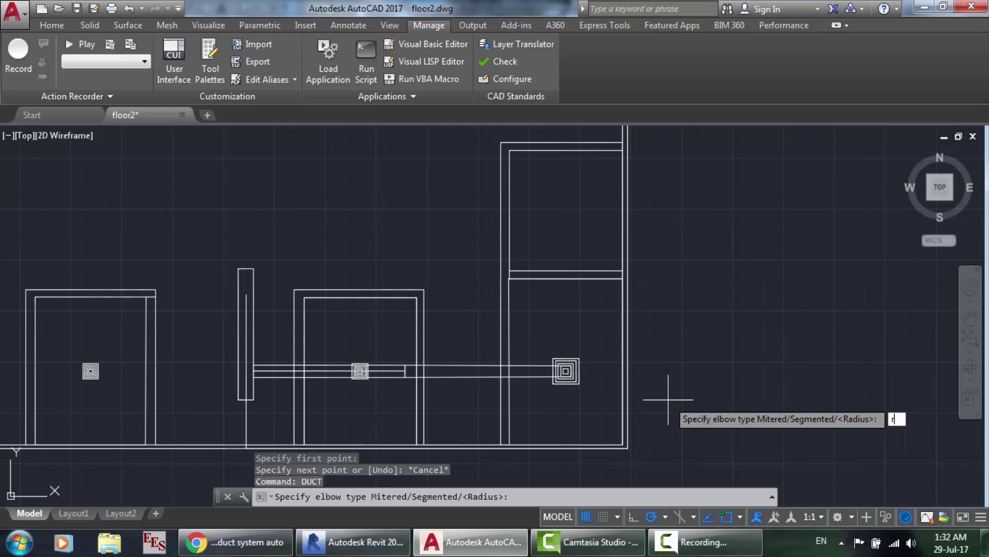
pyautogui.write('r')
pyautogui.press('Return')
pyautogui.press('Return')
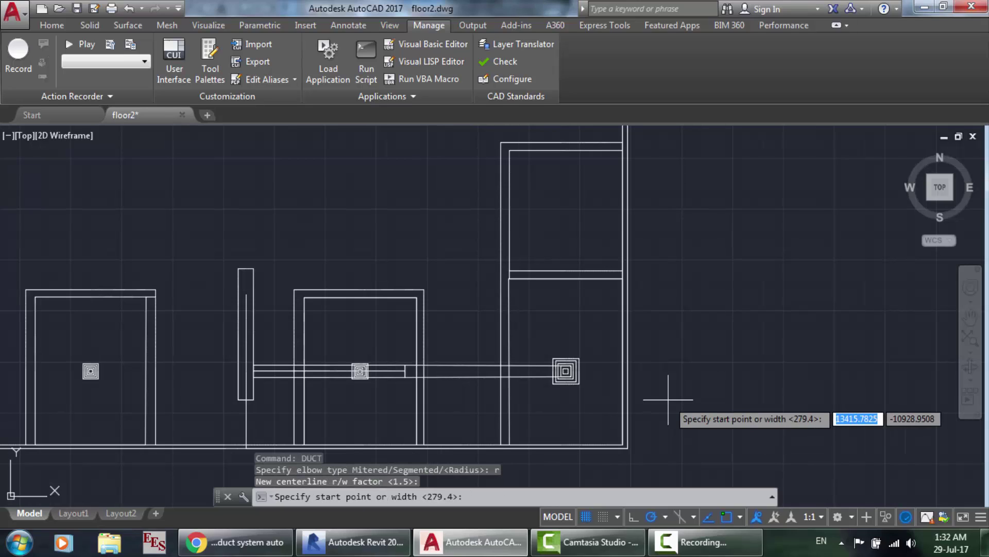
pyautogui.write('304.8')
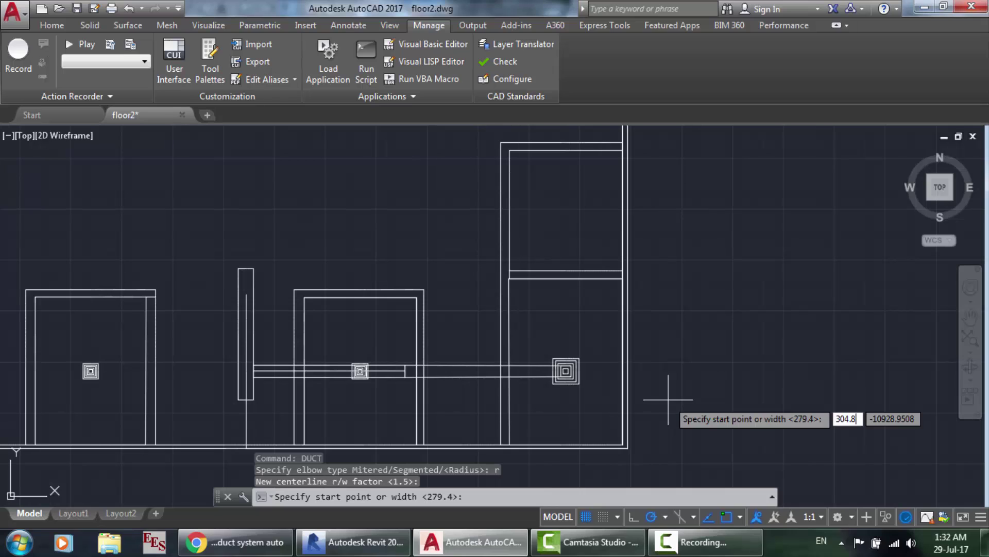
pyautogui.press('Return')
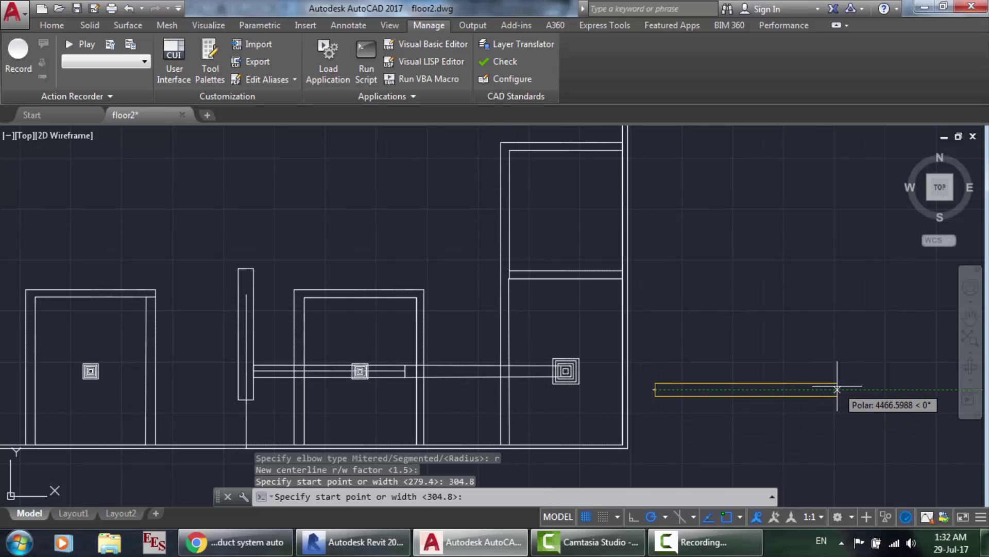
pyautogui.click(837, 390)
# Continue the test duct eastward with a taper from 304.8 to 100 wide, about 4645 long, ending with a short straight segment.
pyautogui.write('w')
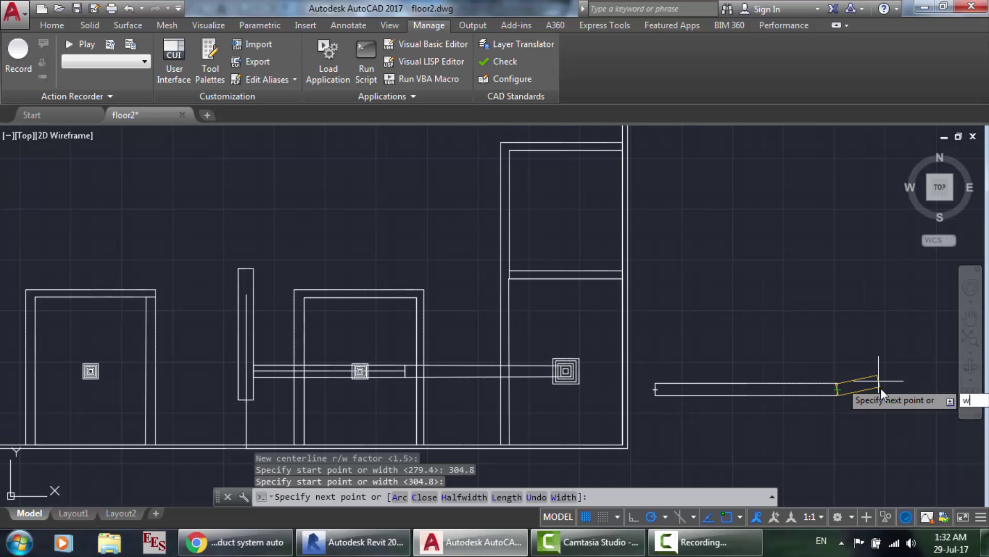
pyautogui.press('Return')
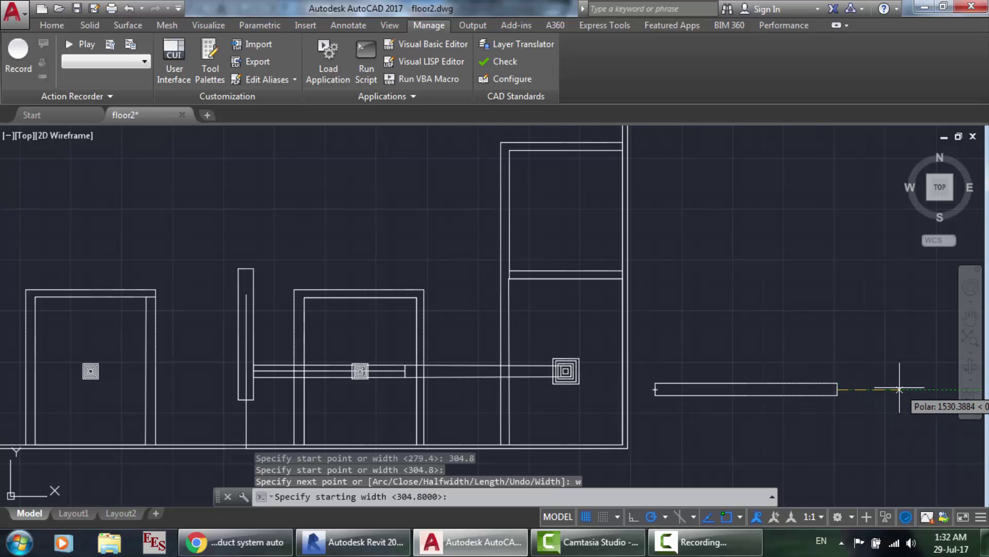
pyautogui.write('100')
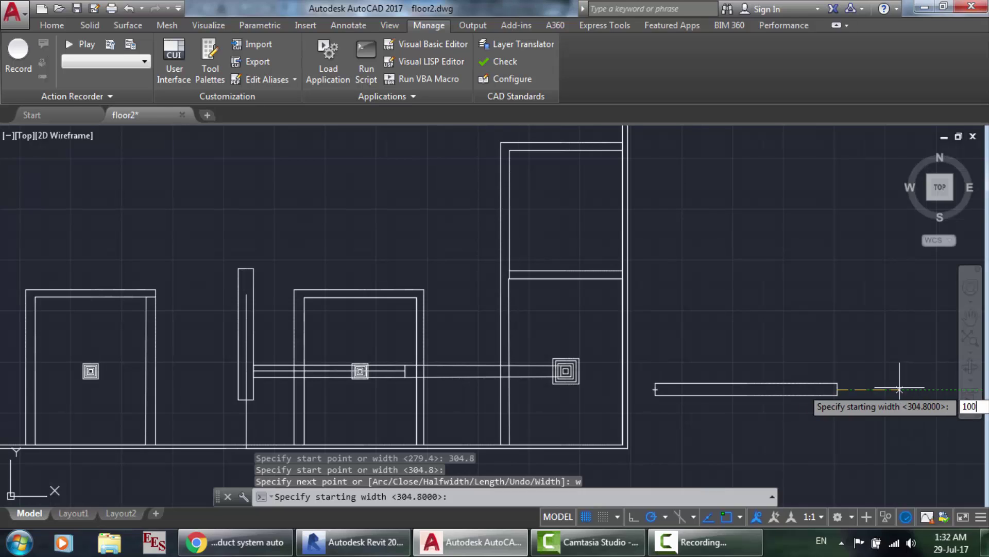
pyautogui.press('BackSpace')
pyautogui.press('BackSpace')
pyautogui.press('BackSpace')
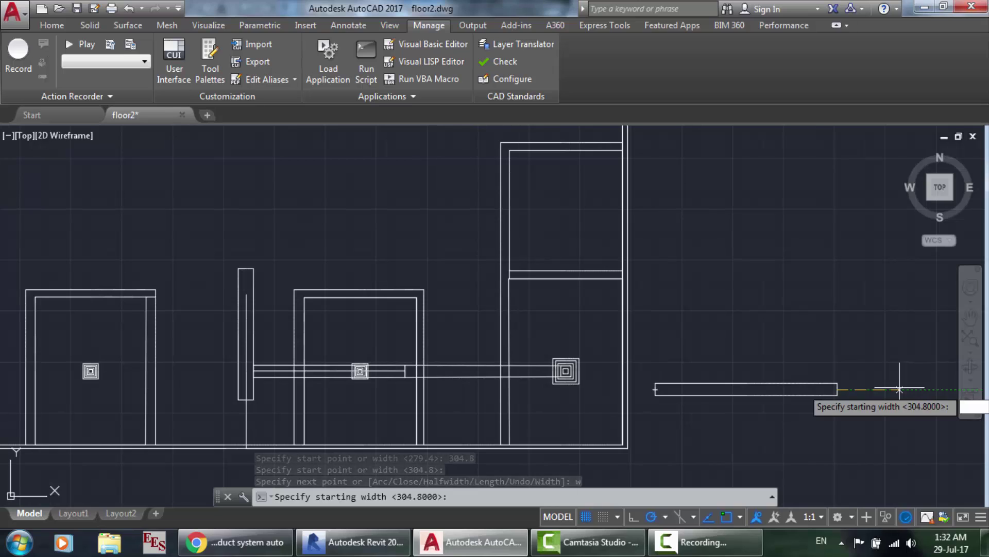
pyautogui.write('304.8')
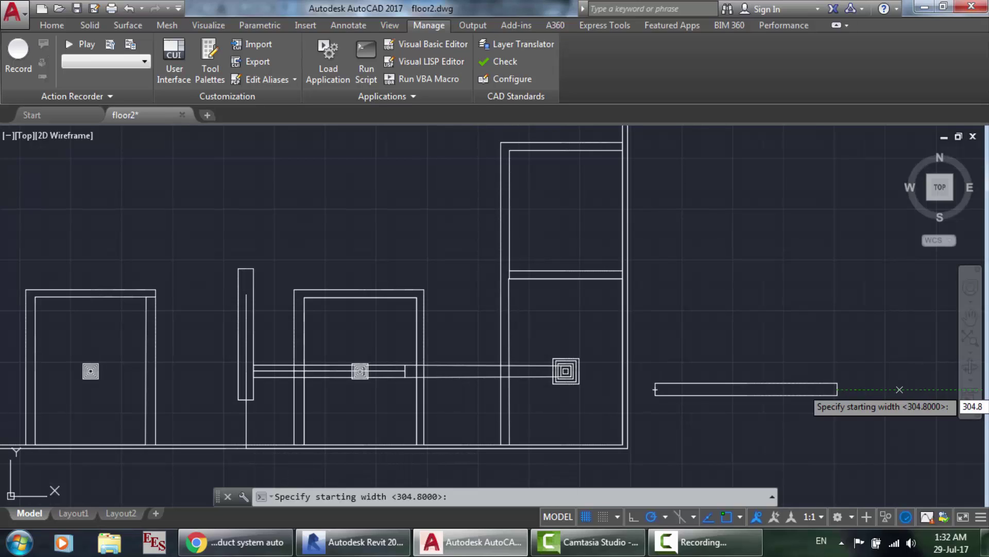
pyautogui.press('Return')
pyautogui.write('100')
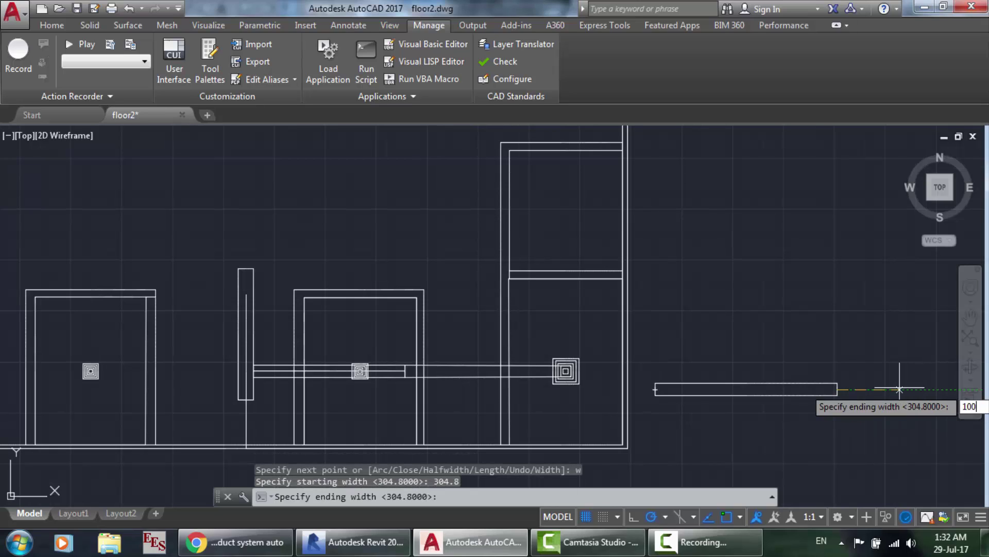
pyautogui.press('Return')
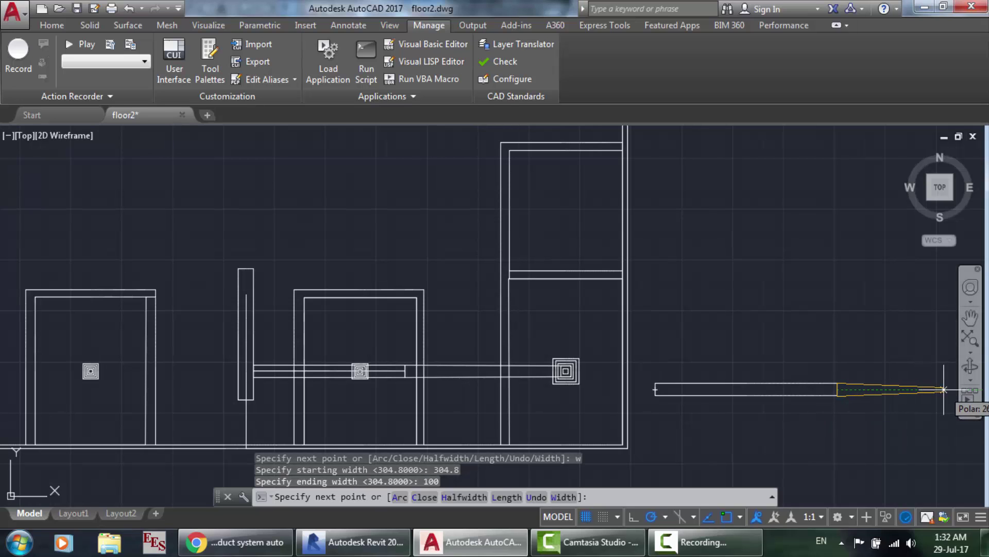
pyautogui.scroll(-3, 945, 389)
pyautogui.scroll(4, 944, 390)
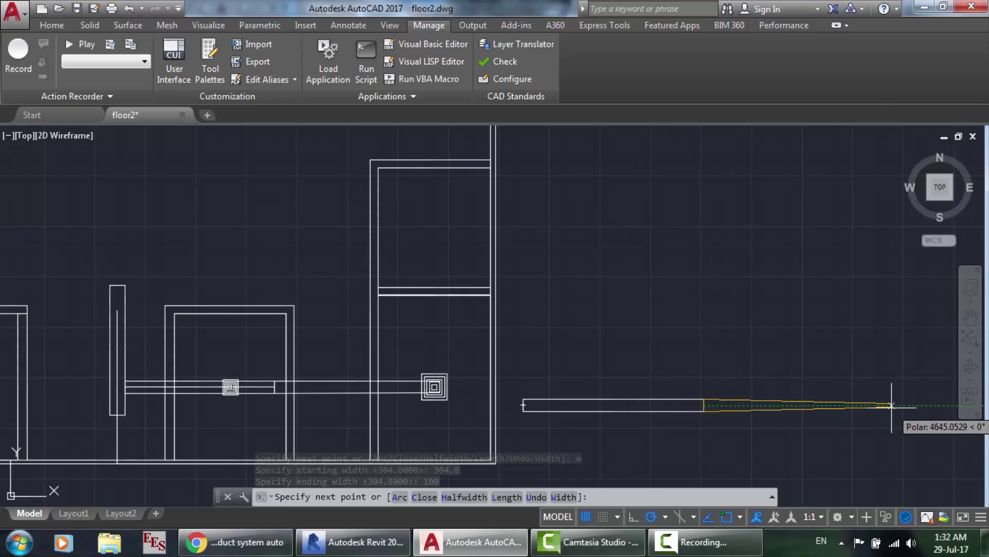
pyautogui.click(891, 405)
pyautogui.click(926, 405)
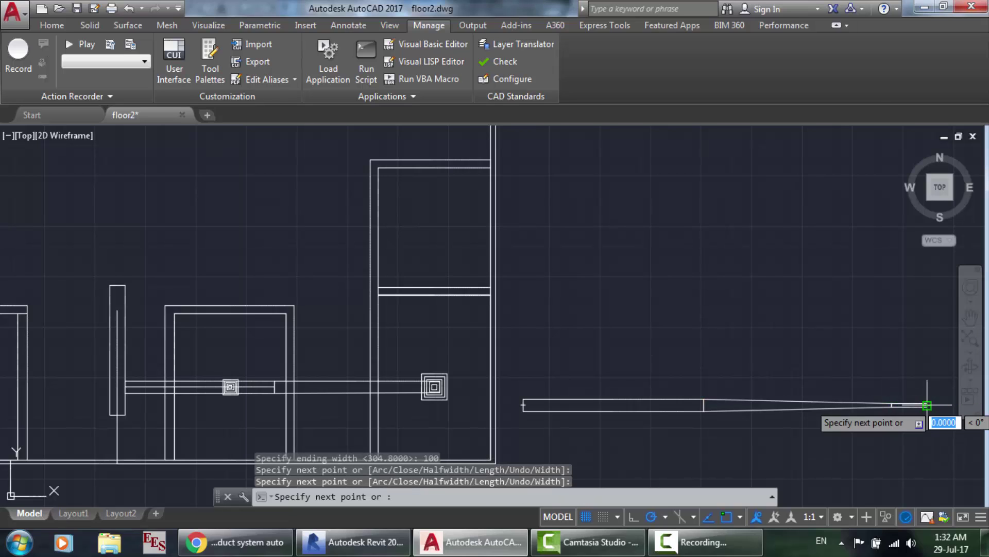
pyautogui.press('Return')
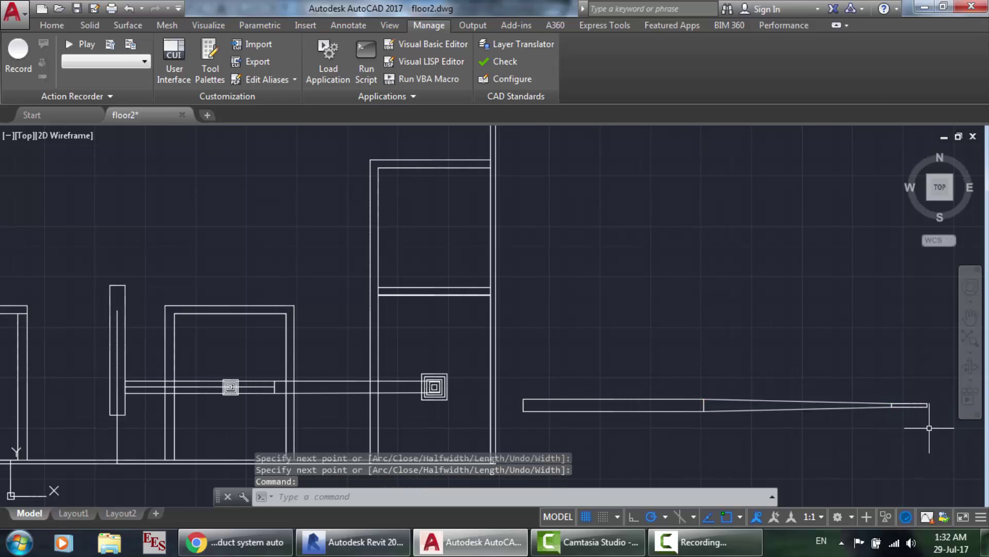
# Erase the short straight segment at the narrow end of the test duct.
pyautogui.scroll(2, 929, 428)
pyautogui.moveTo(918, 416); pyautogui.dragTo(891, 361)
pyautogui.press('Delete')
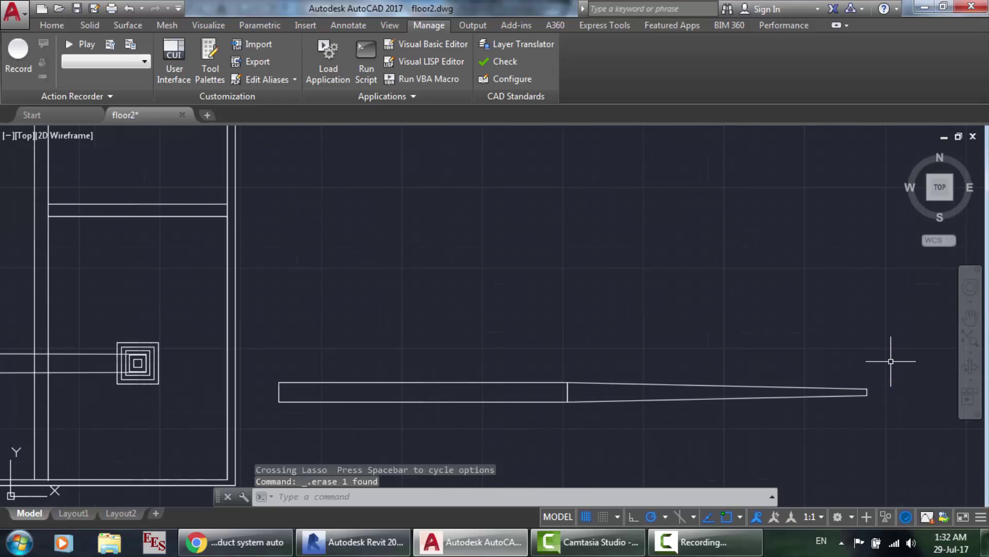
# Stretch the narrow end of the tapered test duct farther east in a straight line.
pyautogui.scroll(2, 875, 398)
pyautogui.click(875, 398)
pyautogui.click(845, 384)
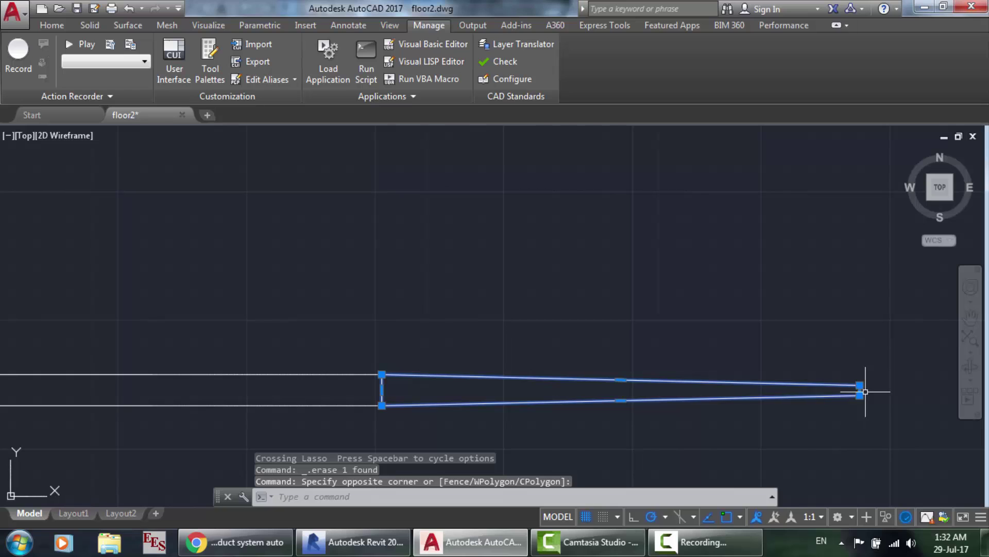
pyautogui.click(859, 390)
pyautogui.click(931, 390)
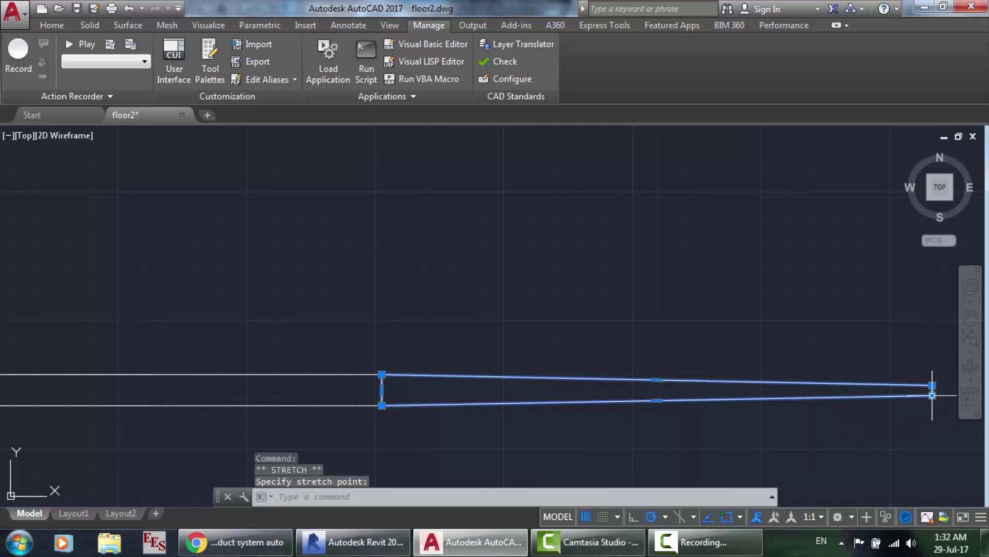
pyautogui.scroll(-6, 864, 305)
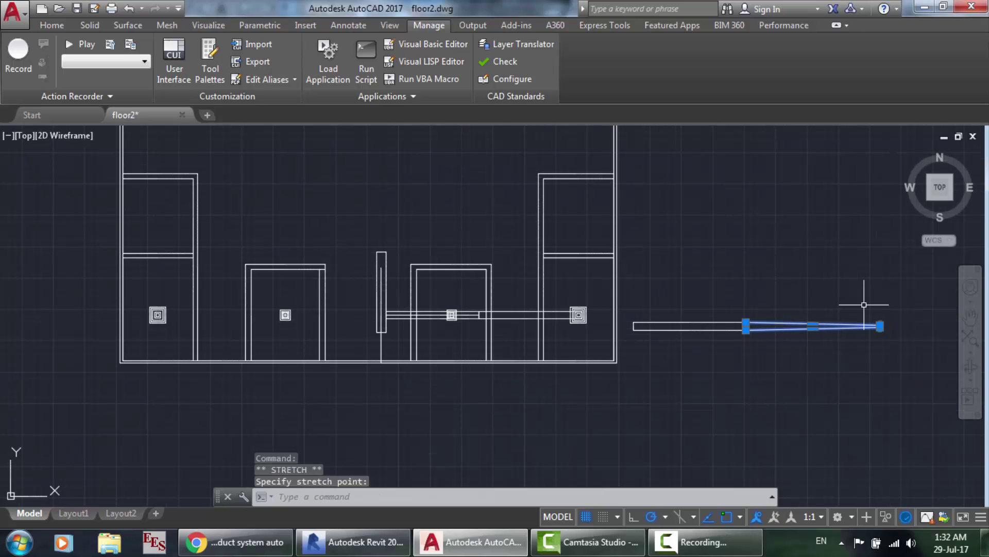
pyautogui.press('Escape')
# Measure the tapered test duct's width at its wide end and at its narrow end.
pyautogui.scroll(6, 892, 324)
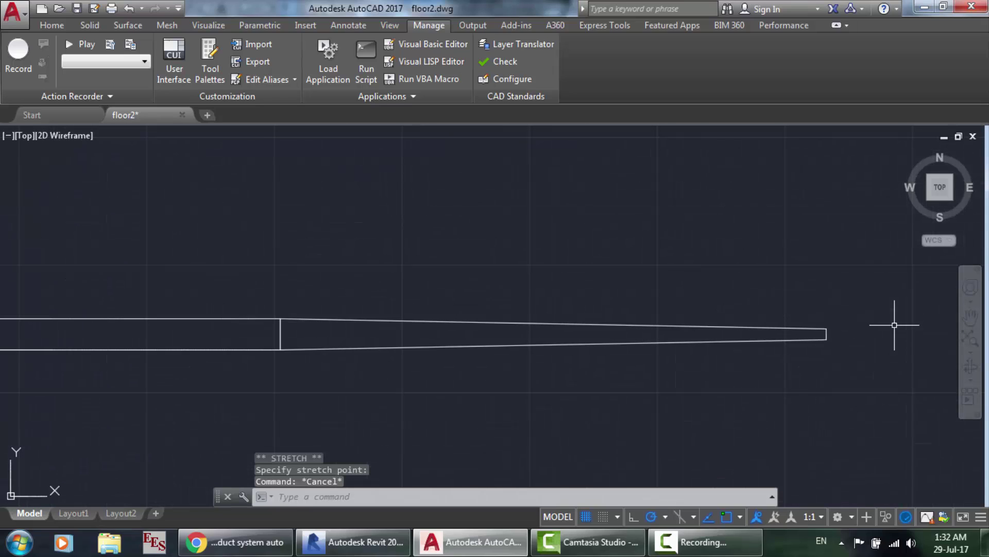
pyautogui.write('l')
pyautogui.press('Return')
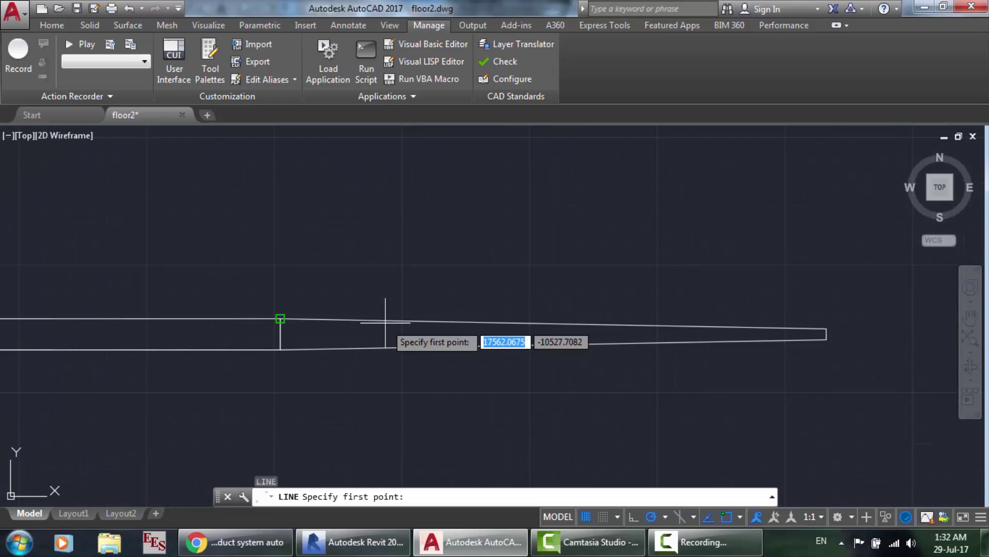
pyautogui.click(280, 318)
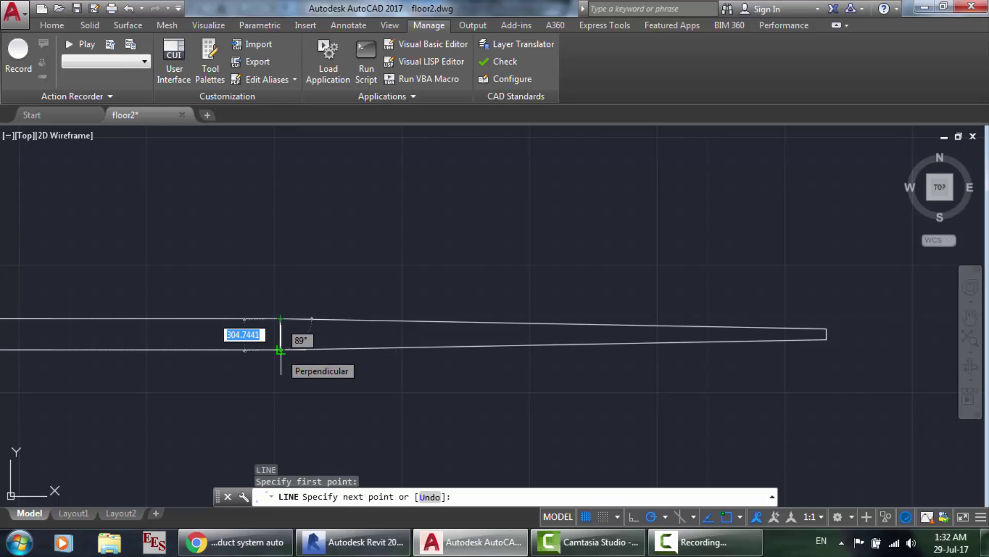
pyautogui.press('Escape')
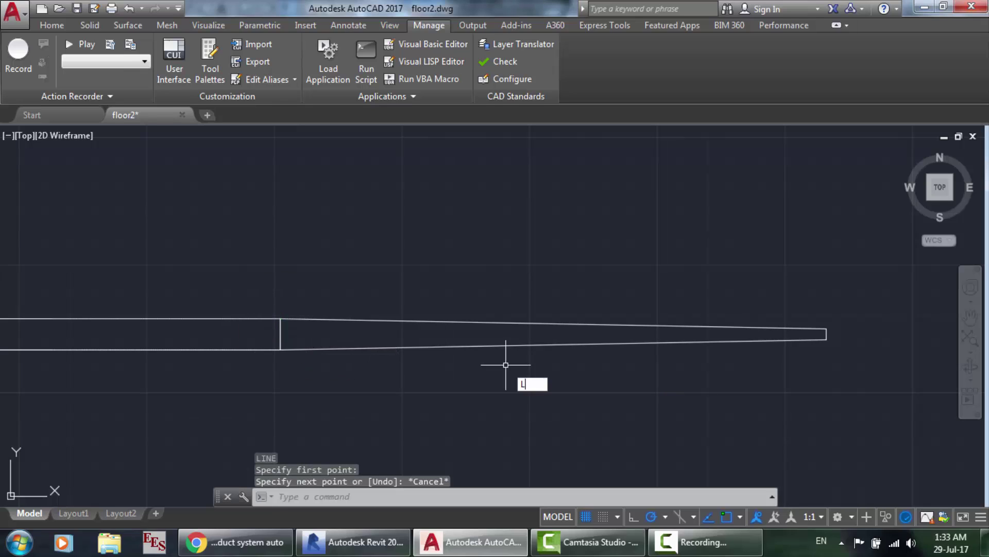
pyautogui.write('L')
pyautogui.press('Return')
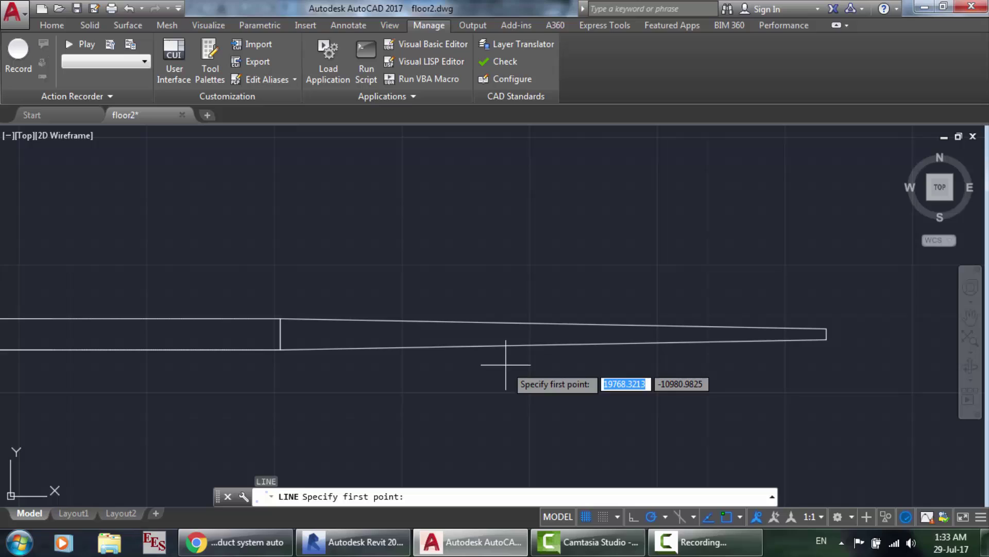
pyautogui.click(827, 328)
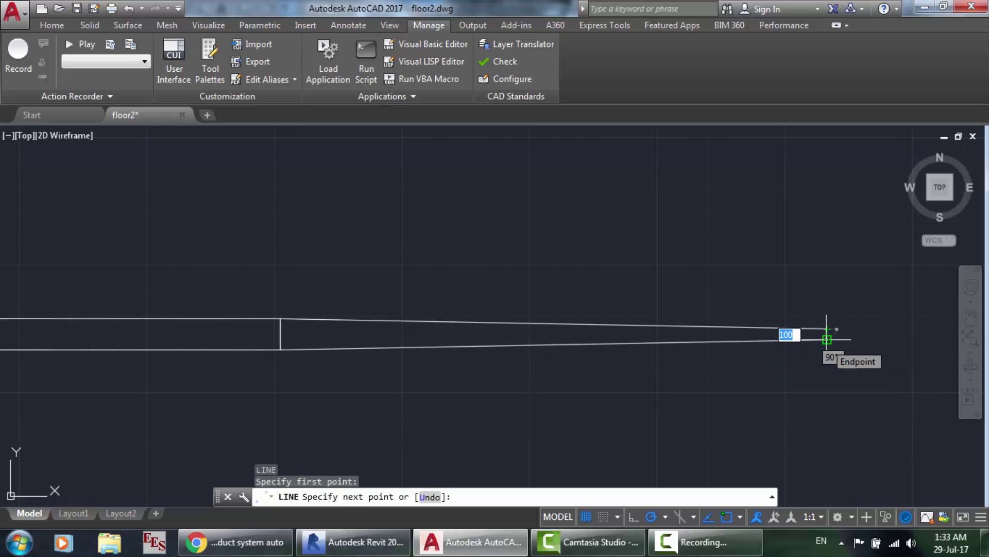
pyautogui.press('Escape')
# Erase both the straight and the tapered test duct segments east of the plan.
pyautogui.scroll(-4, 825, 341)
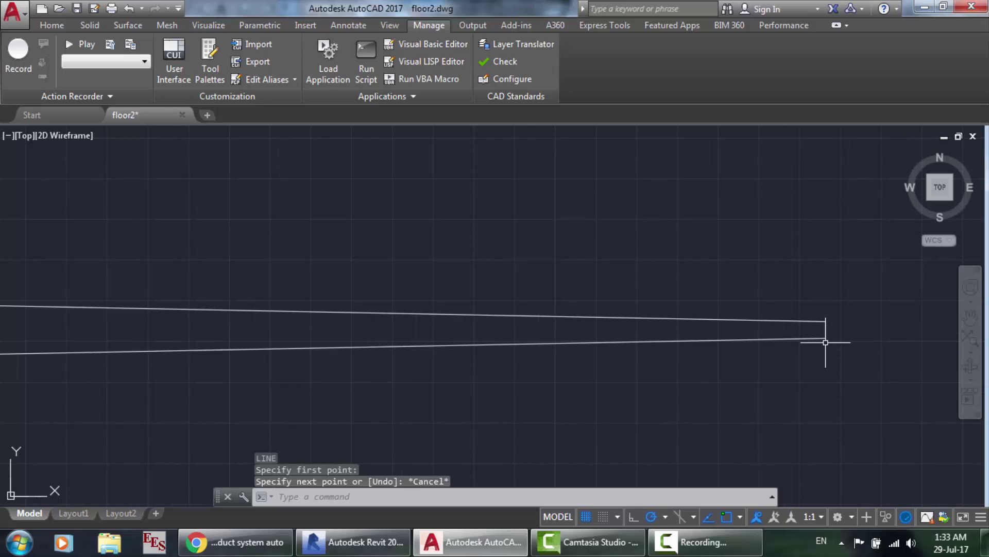
pyautogui.click(828, 338)
pyautogui.moveTo(828, 336)
pyautogui.mouseDown()
pyautogui.moveTo(601, 338)
pyautogui.moveTo(611, 356)
pyautogui.mouseUp()
pyautogui.press('Delete')
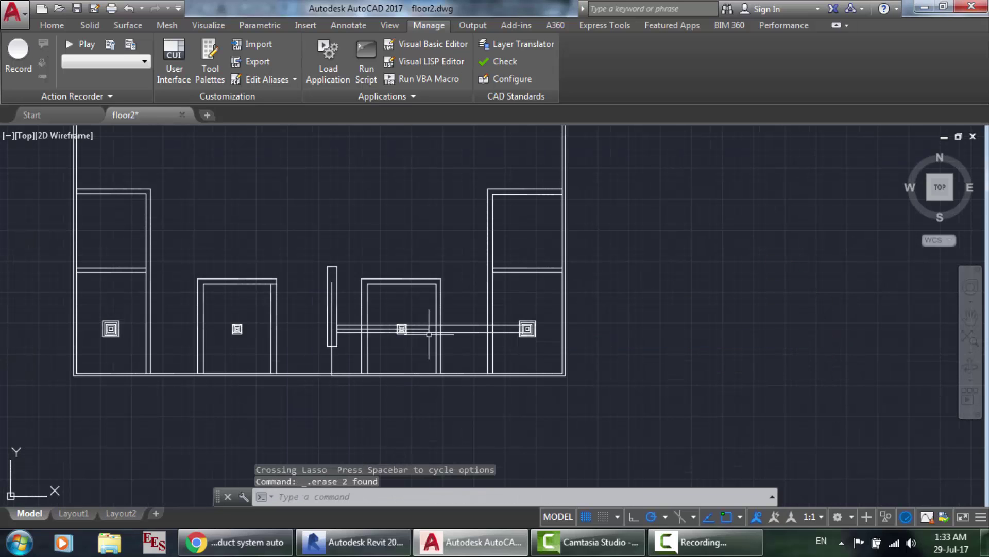
# Erase the vertical guide line through the main duct and the horizontal centreline inside the branch duct.
pyautogui.scroll(4, 330, 325)
pyautogui.click(331, 327)
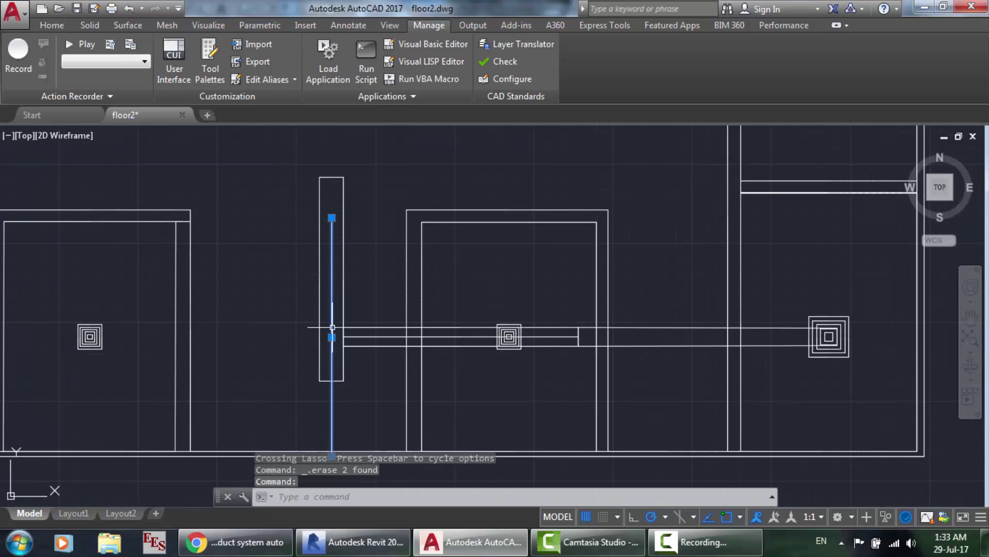
pyautogui.press('Delete')
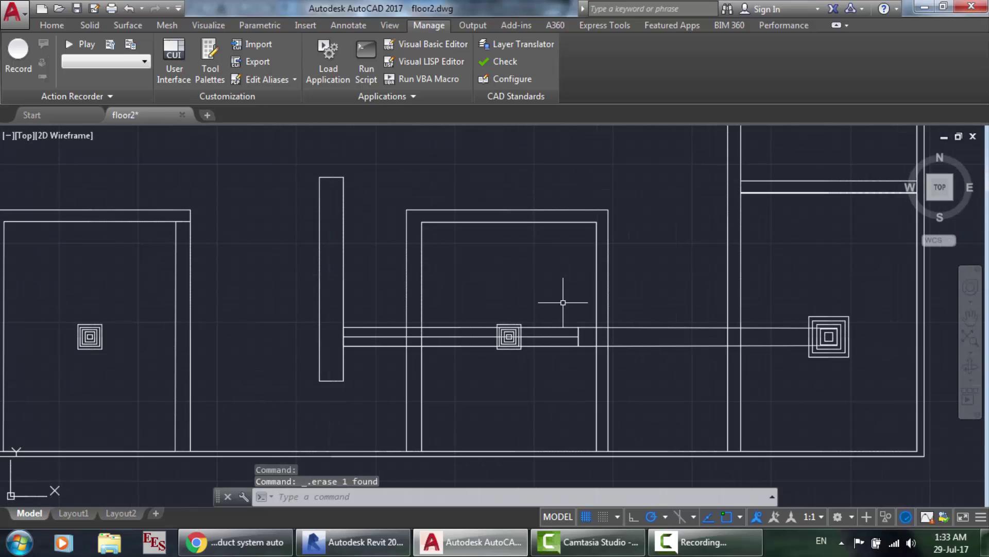
pyautogui.click(568, 337)
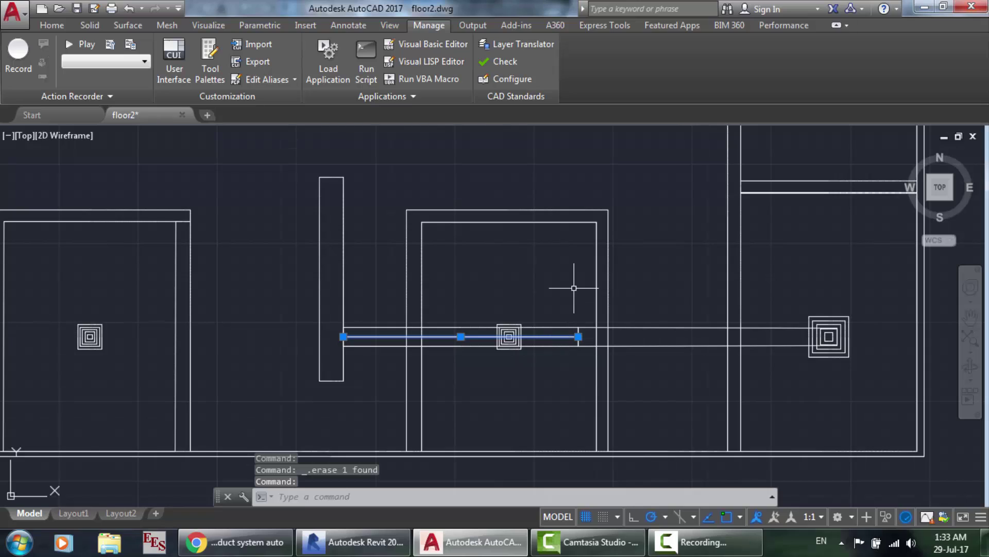
pyautogui.press('Delete')
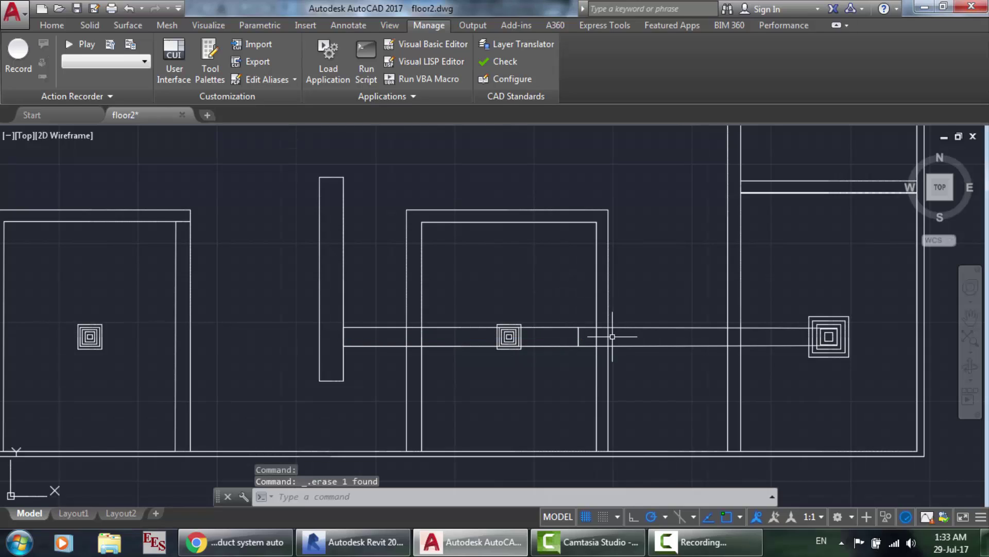
pyautogui.click(579, 337)
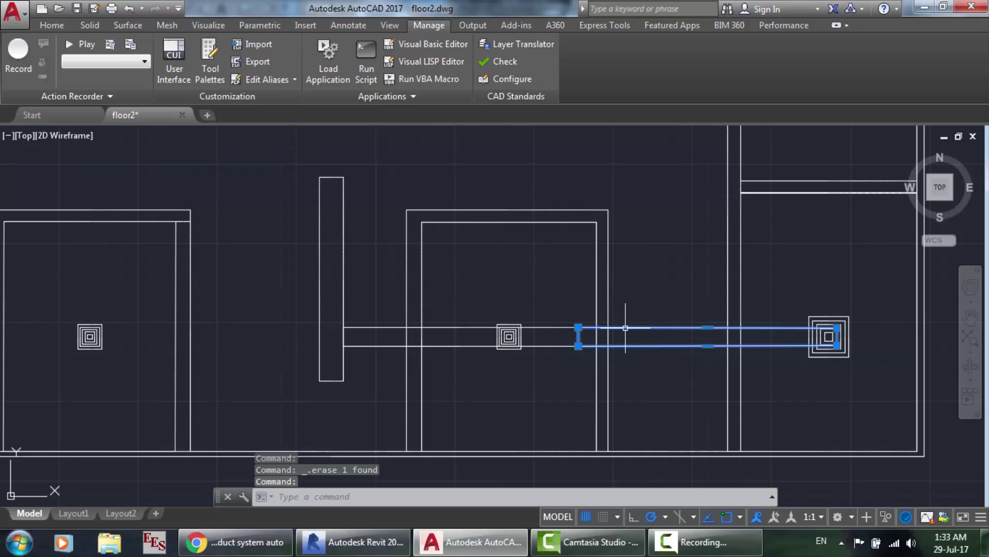
pyautogui.scroll(-2, 515, 310)
pyautogui.press('Escape')
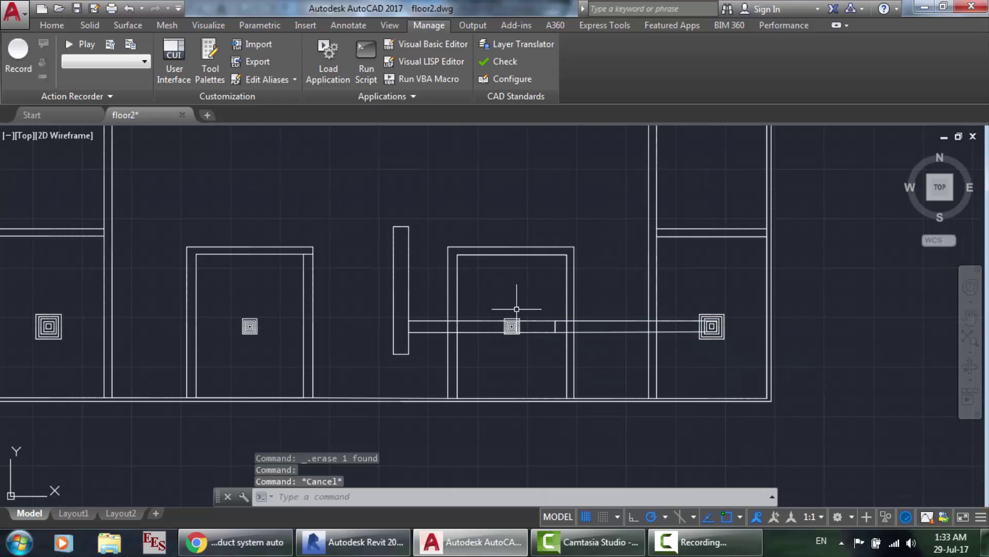
pyautogui.scroll(2, 304, 316)
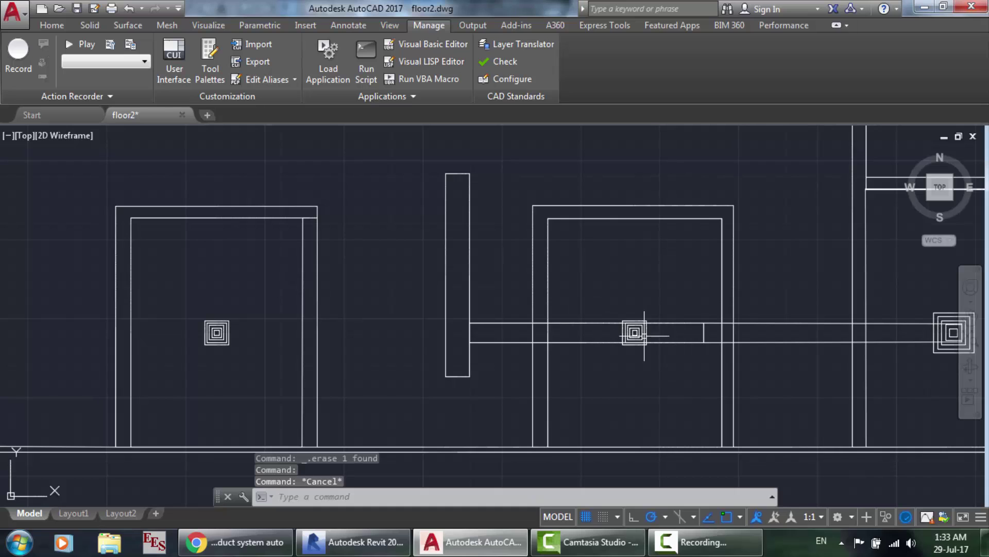
pyautogui.scroll(-3, 446, 303)
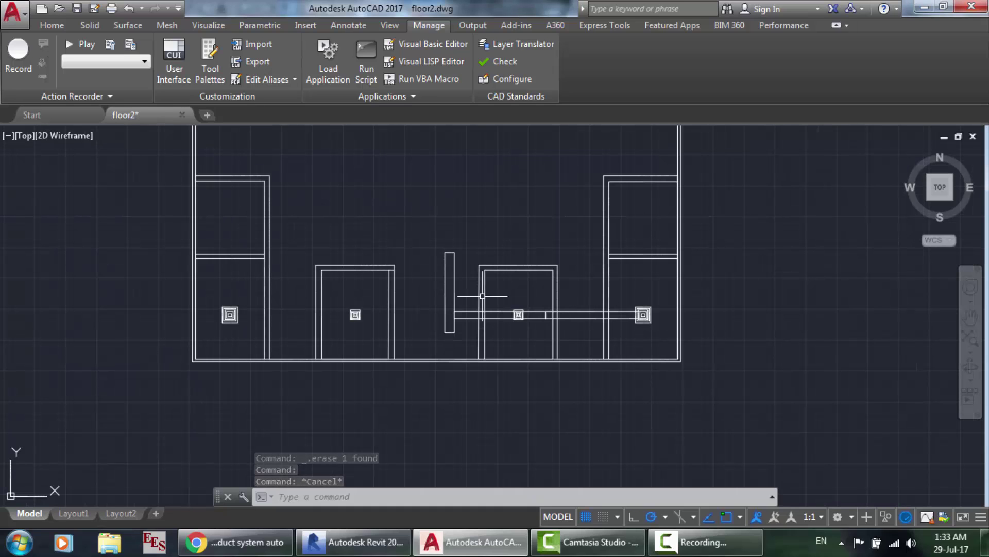
pyautogui.scroll(2, 461, 230)
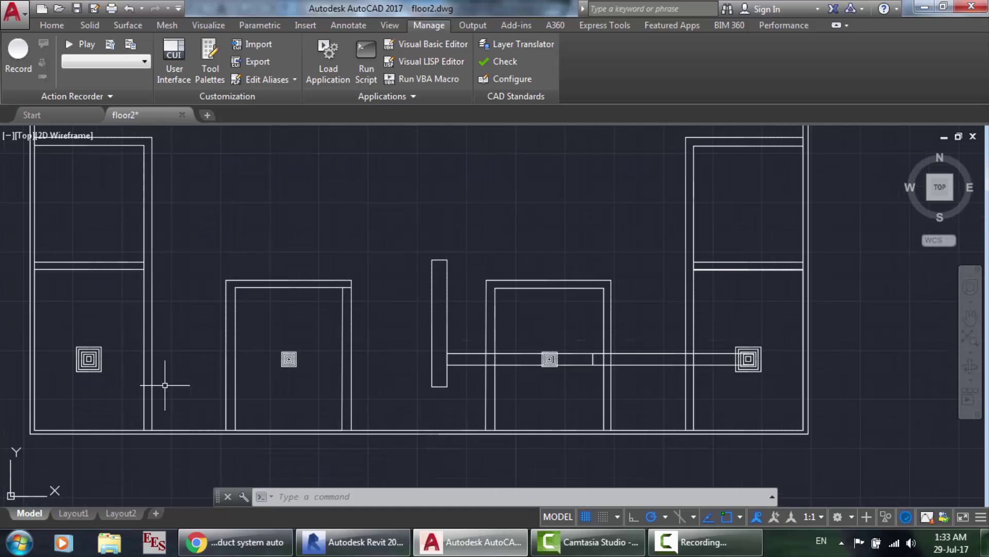
pyautogui.scroll(-1, 162, 382)
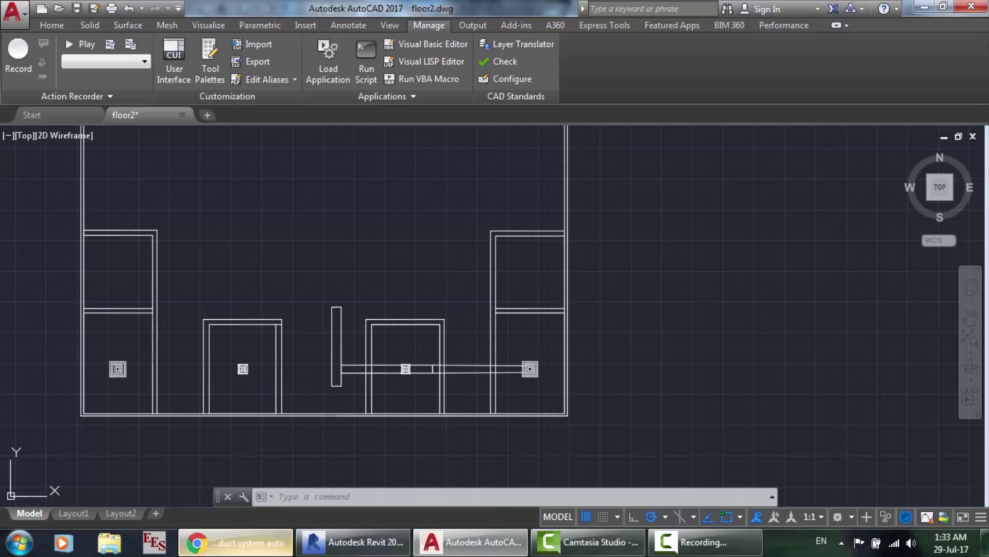
# Switch to Revit and examine the branch duct beside diffuser 30 and its transition from the 12"x12" to the 11"x11" duct.
pyautogui.click(236, 546)
pyautogui.click(379, 552)
pyautogui.scroll(-4, 533, 407)
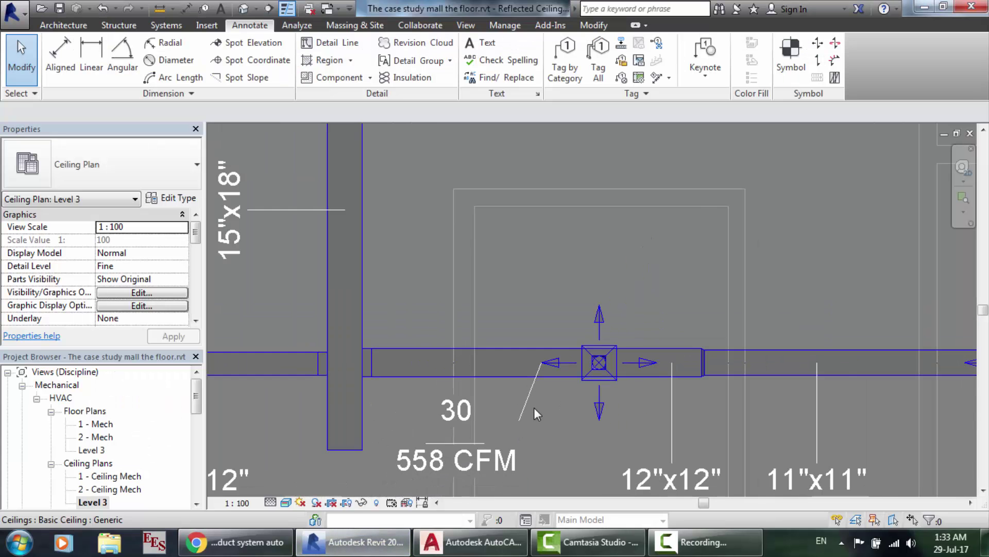
pyautogui.scroll(3, 514, 415)
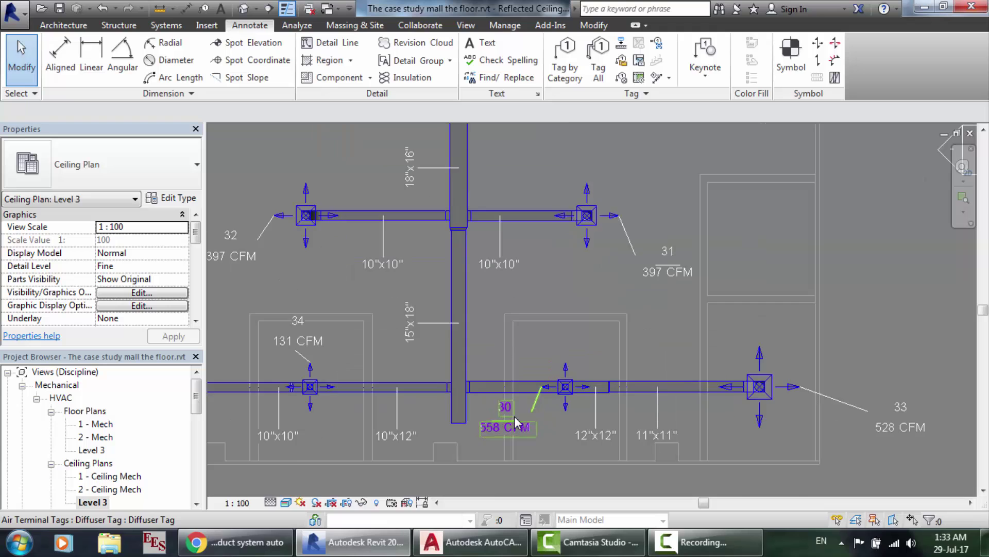
pyautogui.scroll(3, 726, 376)
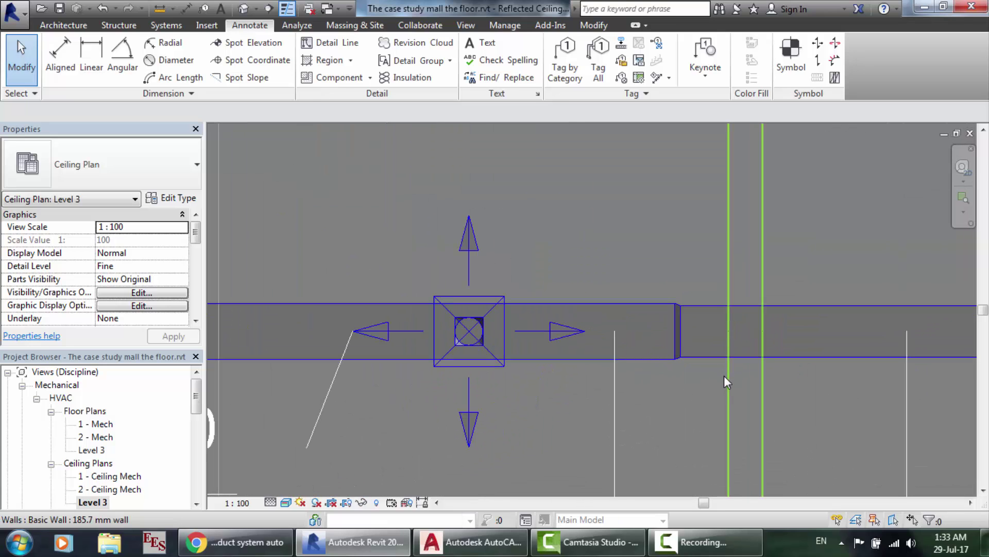
# Switch back to AutoCAD and examine the joint between the straight branch duct and the tapered duct.
pyautogui.click(479, 542)
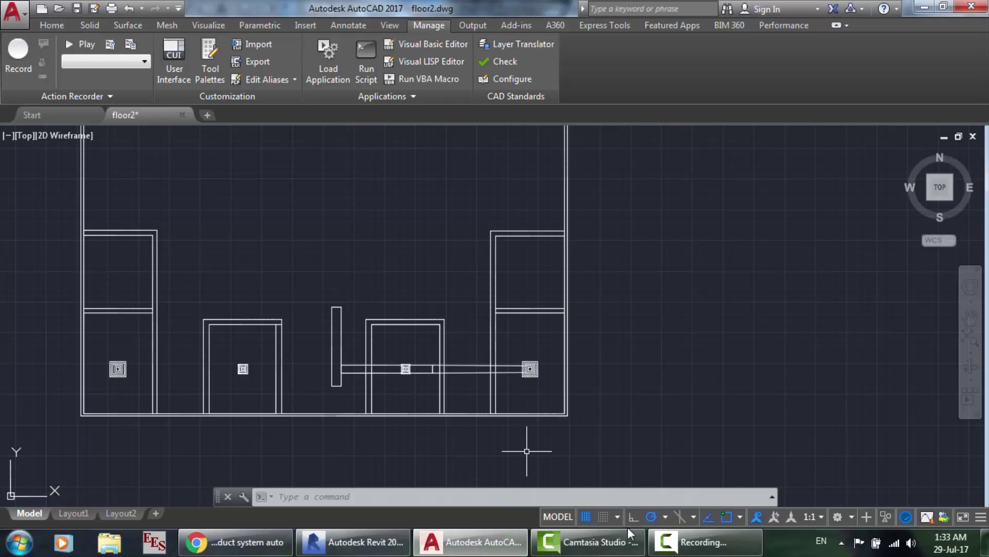
pyautogui.click(690, 541)
pyautogui.click(922, 476)
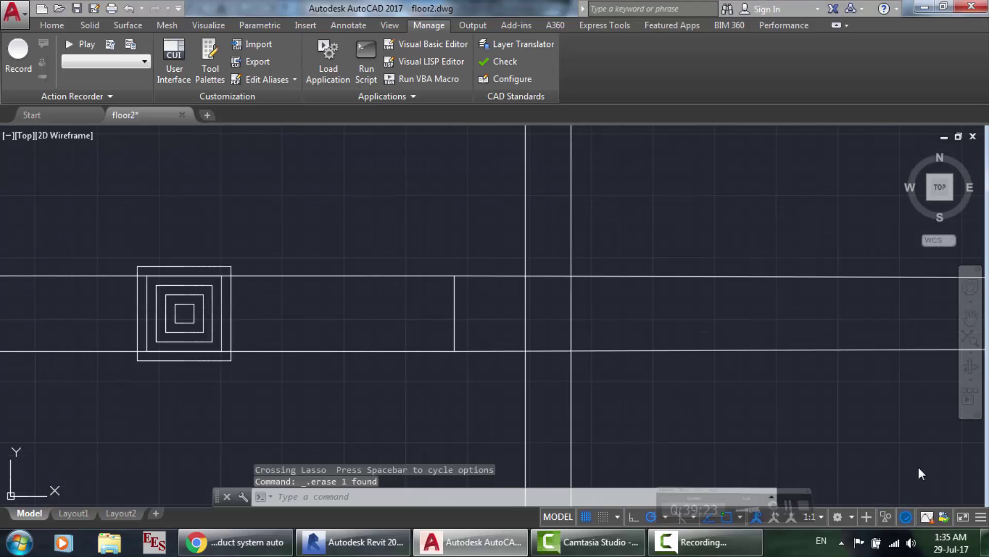
pyautogui.scroll(-4, 654, 294)
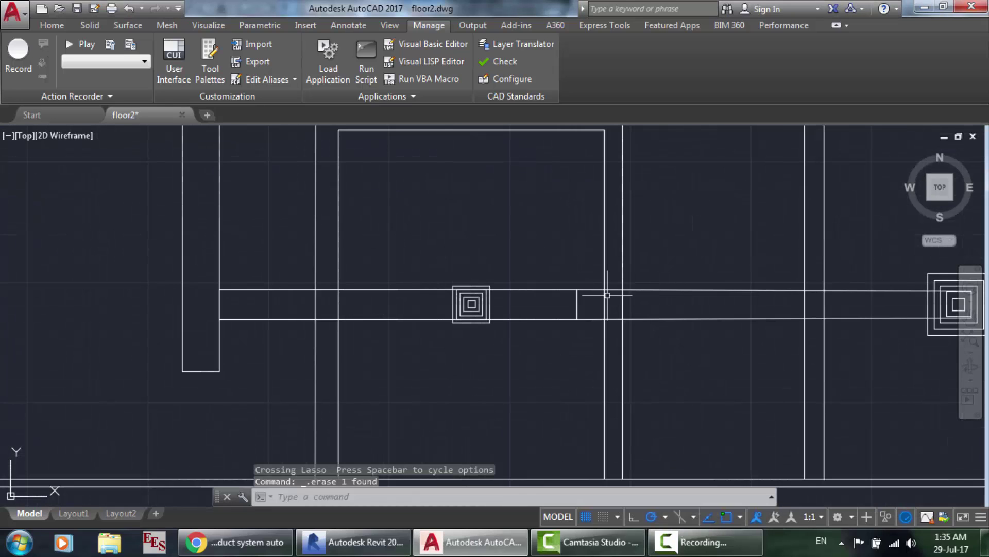
pyautogui.scroll(6, 608, 295)
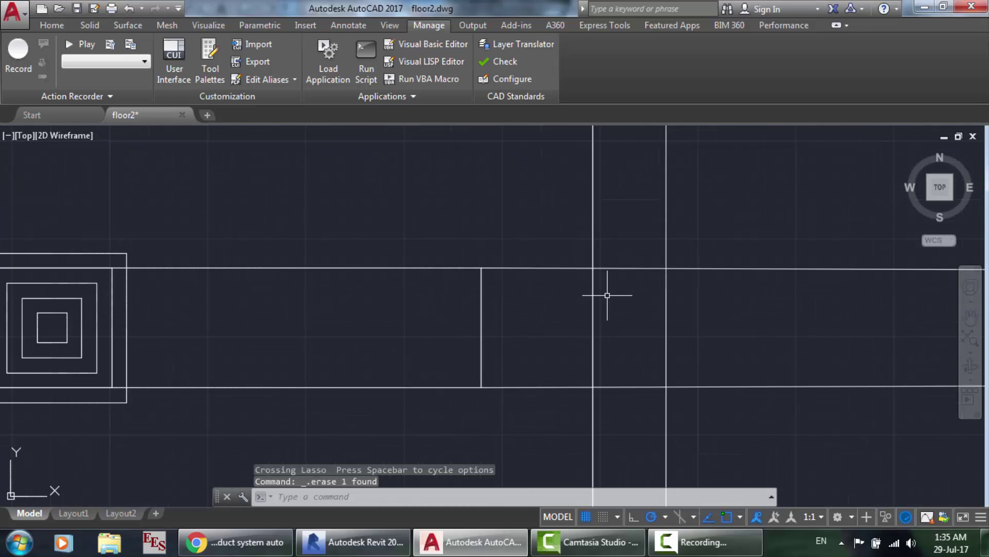
pyautogui.click(482, 271)
# Switch to Revit and check the width and height of the ducts on both sides of the rectangular transition.
pyautogui.click(356, 541)
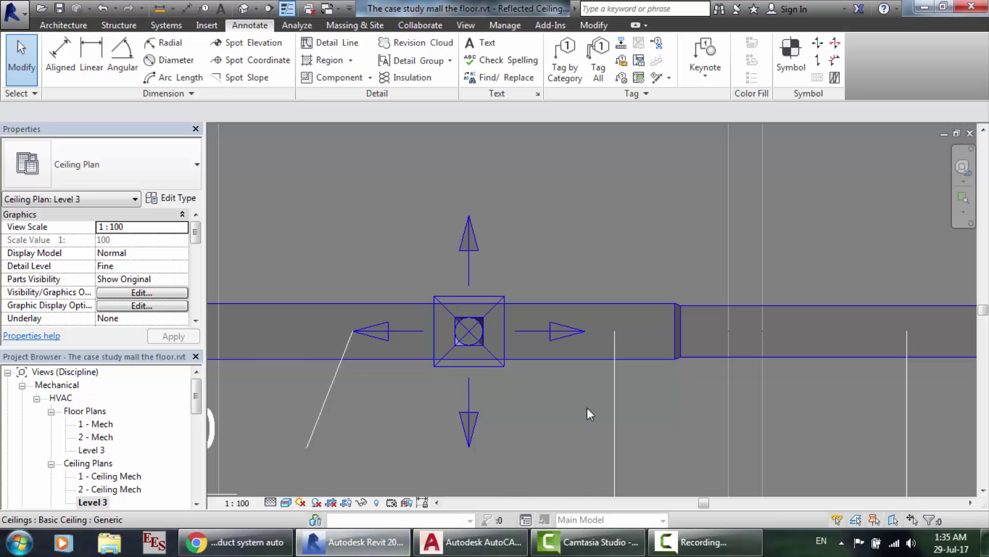
pyautogui.scroll(2, 728, 295)
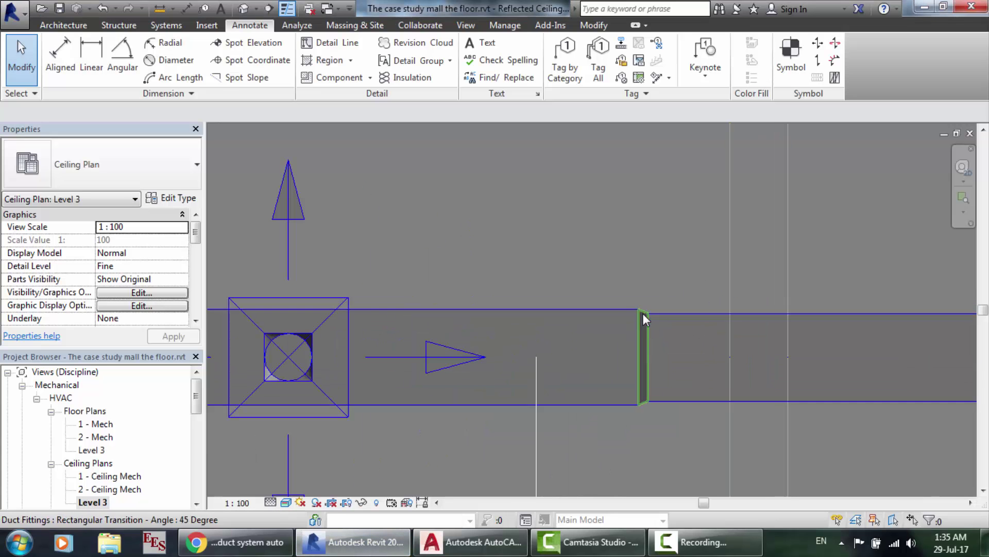
pyautogui.click(617, 317)
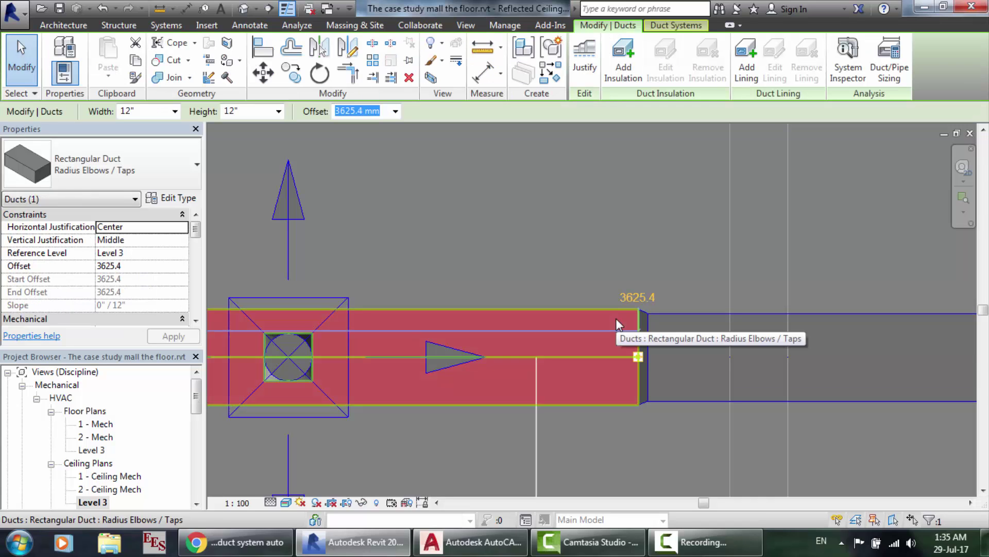
pyautogui.click(738, 326)
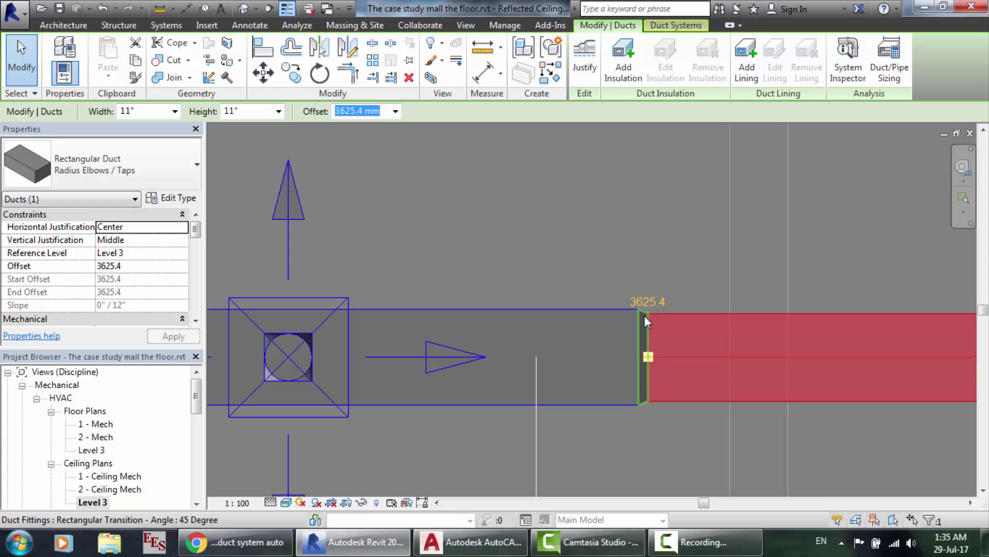
pyautogui.scroll(4, 645, 317)
pyautogui.scroll(3, 644, 316)
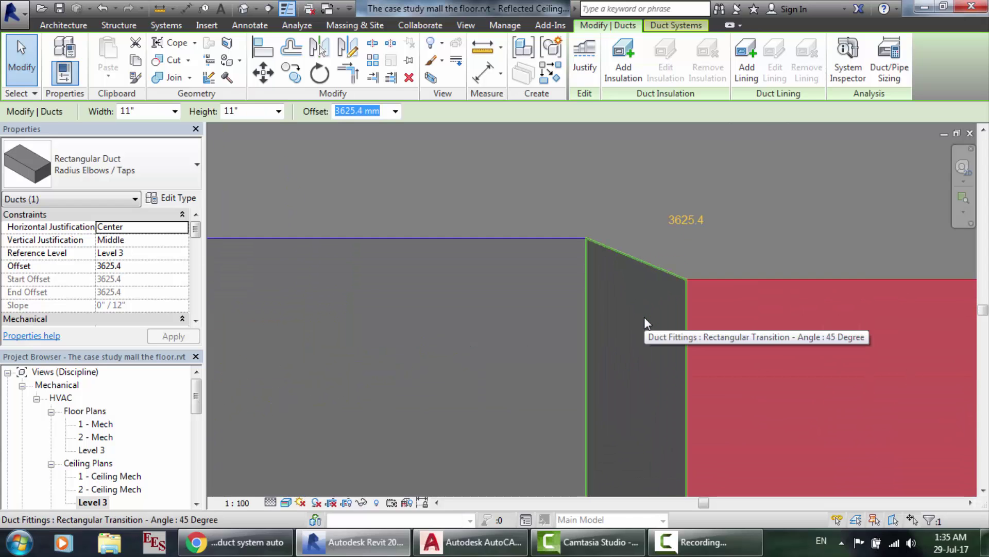
# Measure the horizontal length of the rectangular transition between the two branch ducts, starting from its upper corner on the wider duct.
pyautogui.click(160, 8)
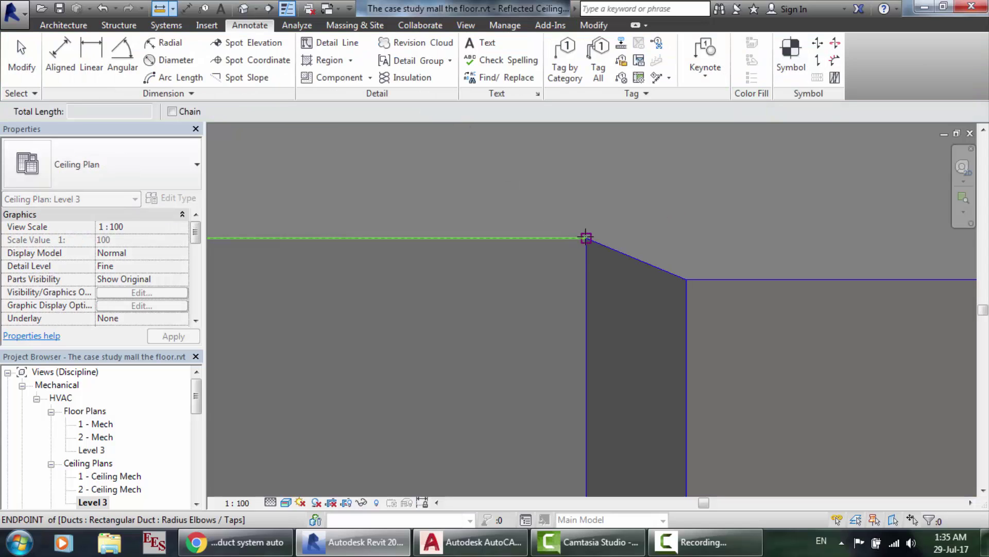
pyautogui.click(586, 237)
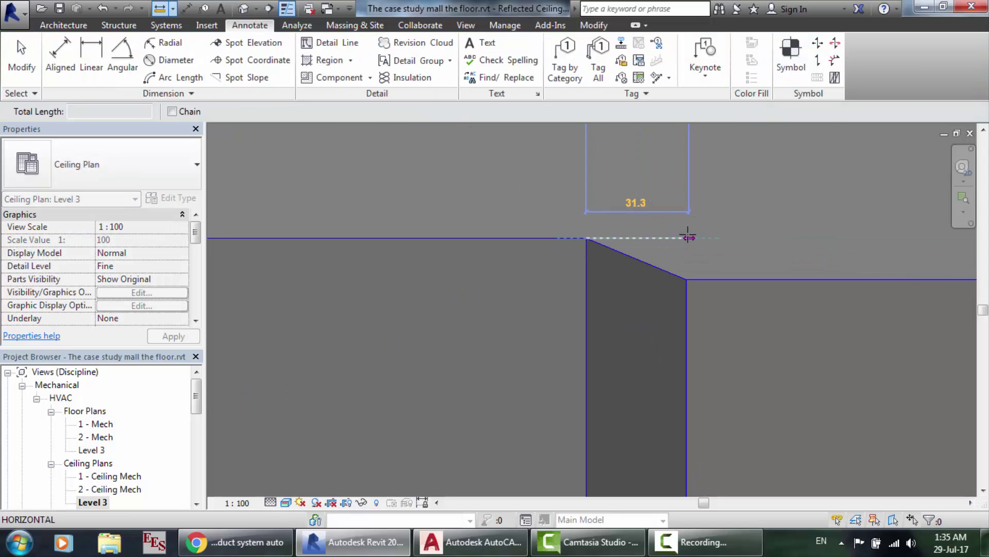
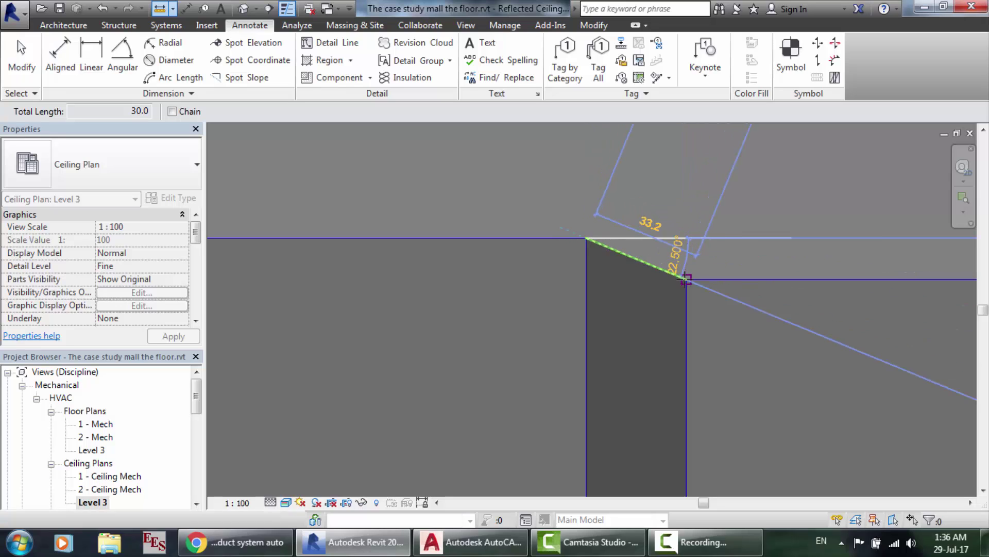
pyautogui.press('Escape')
pyautogui.press('Escape')
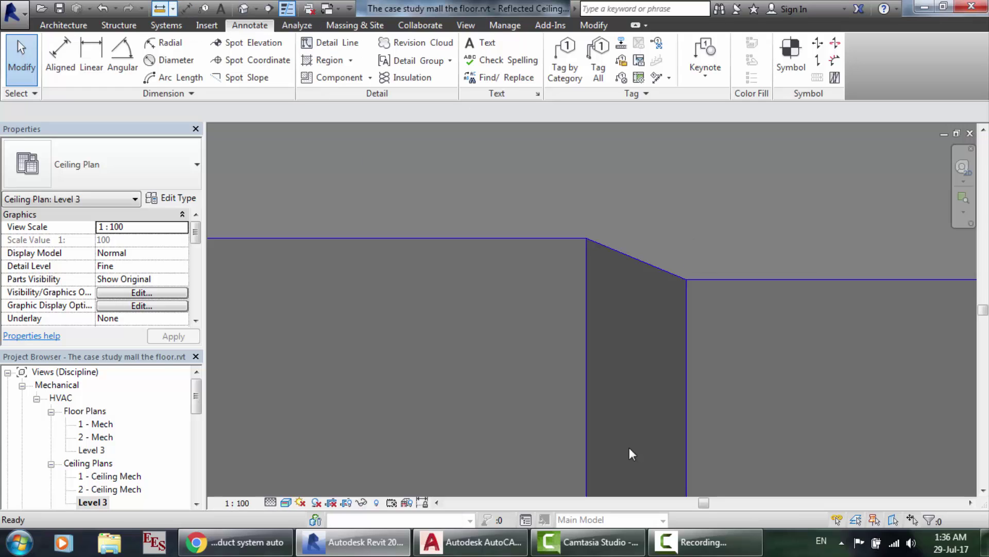
# Measure the duct transition's length between its two vertical edges in the ceiling plan, and switch to AutoCAD.
pyautogui.click(160, 8)
pyautogui.click(585, 417)
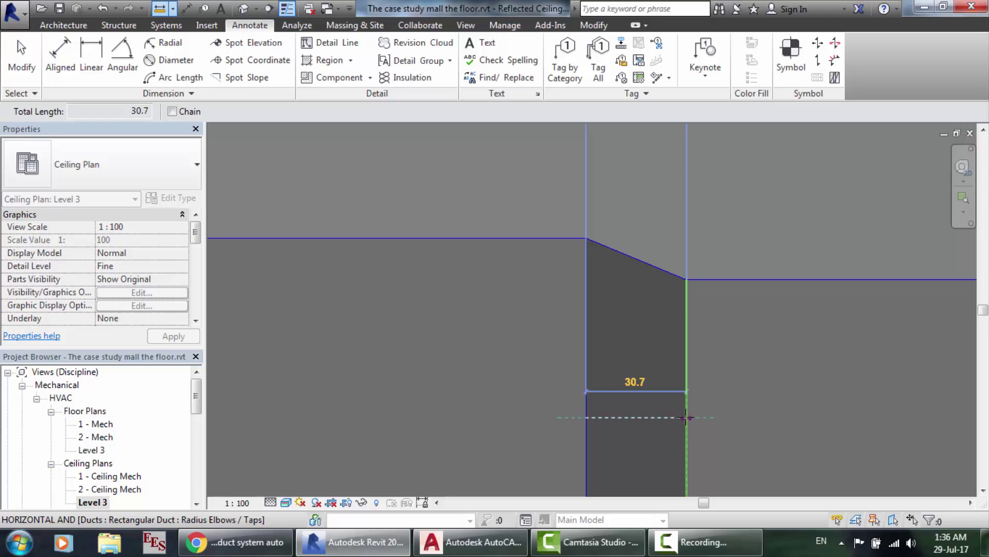
pyautogui.press('Escape')
pyautogui.press('Escape')
pyautogui.click(471, 541)
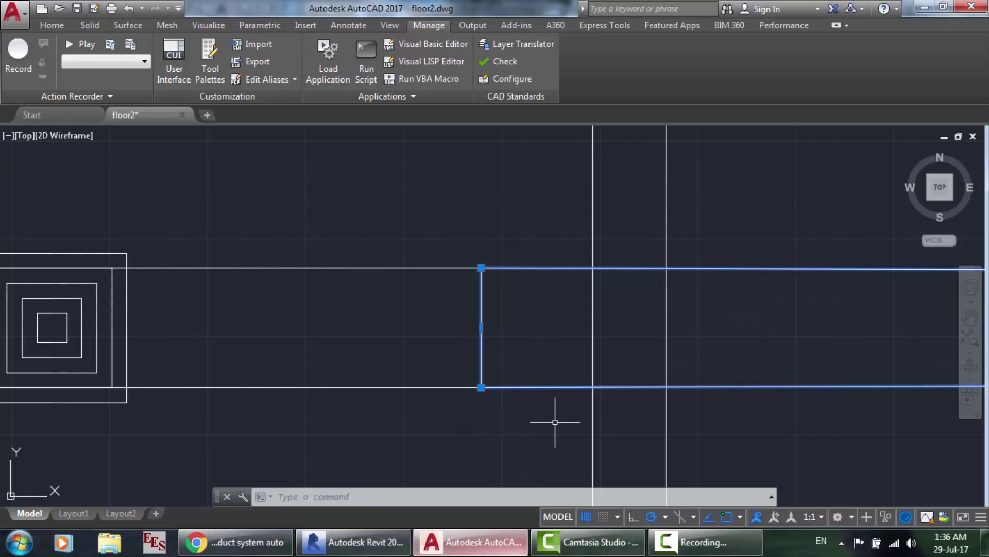
# Erase the two branch duct segments running from the vertical main duct to the far room's diffuser.
pyautogui.scroll(-8, 545, 431)
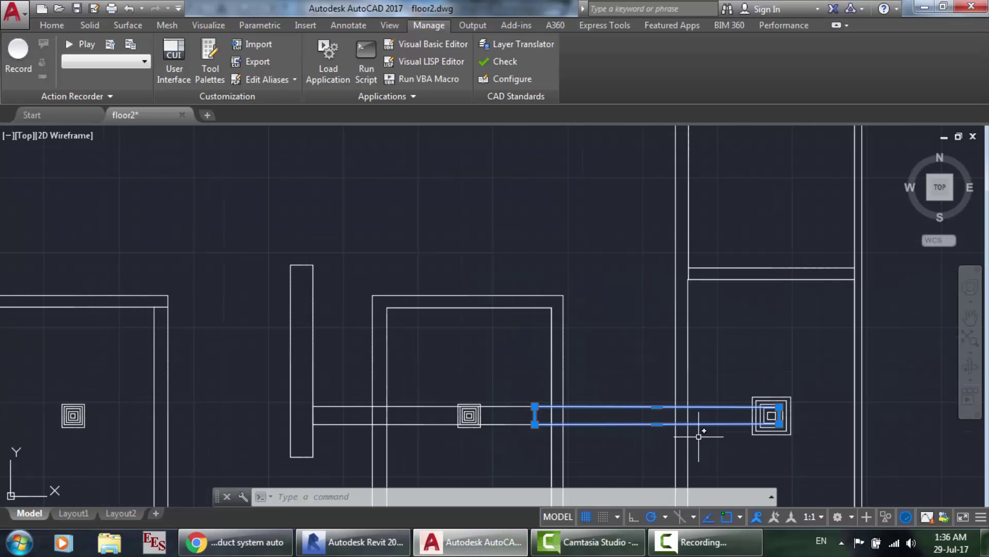
pyautogui.press('Delete')
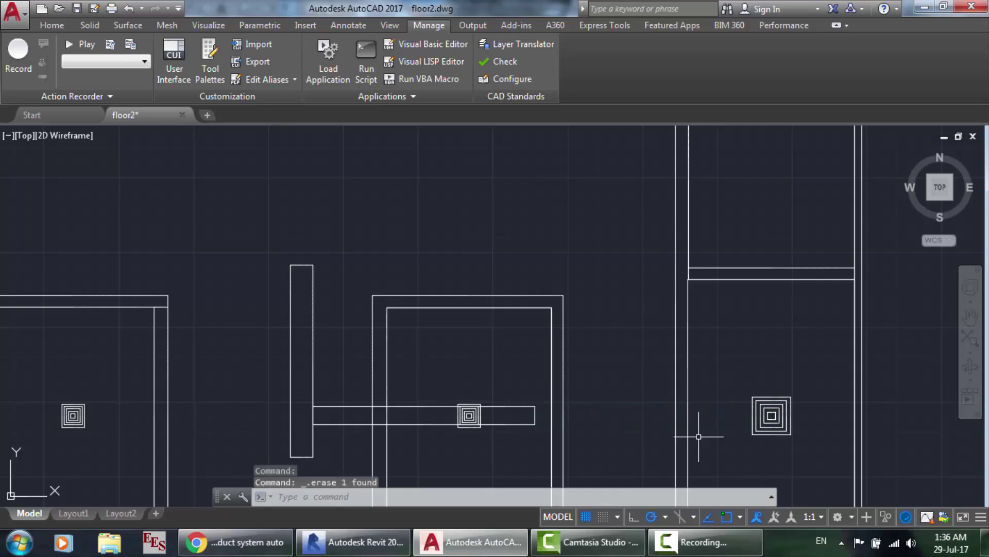
pyautogui.click(506, 424)
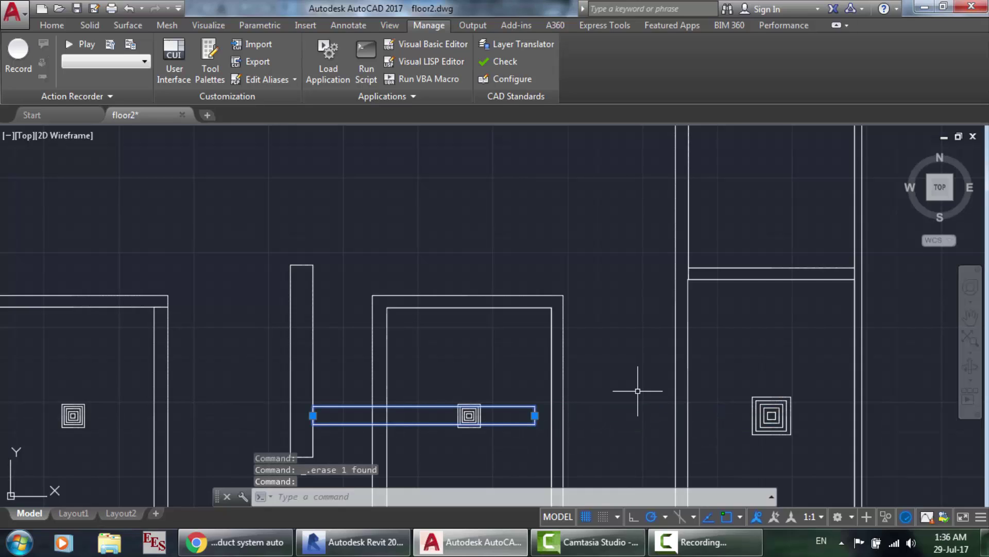
pyautogui.press('Delete')
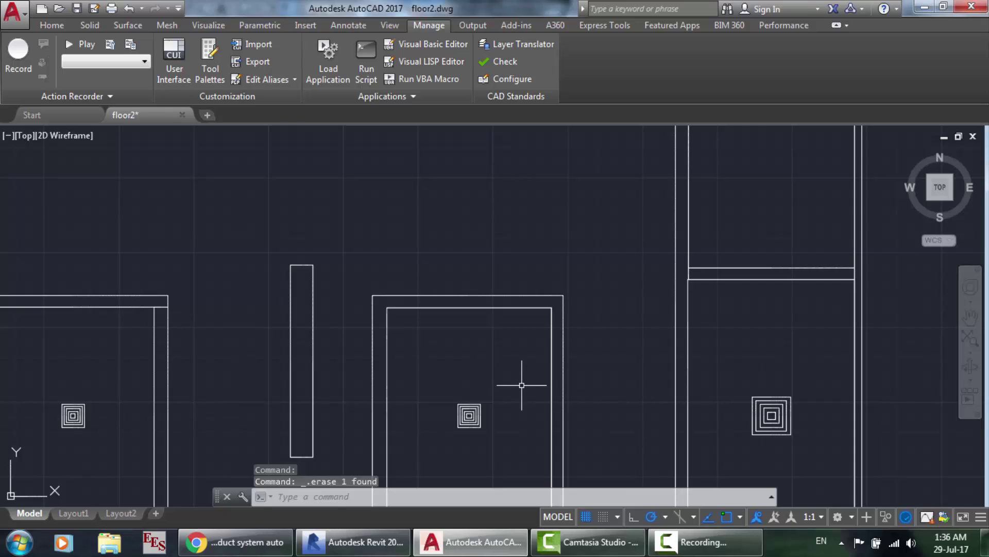
# Undo both duct erasures and the earlier test duct edits.
pyautogui.hotkey('ctrl', 'z')
pyautogui.hotkey('ctrl', 'z')
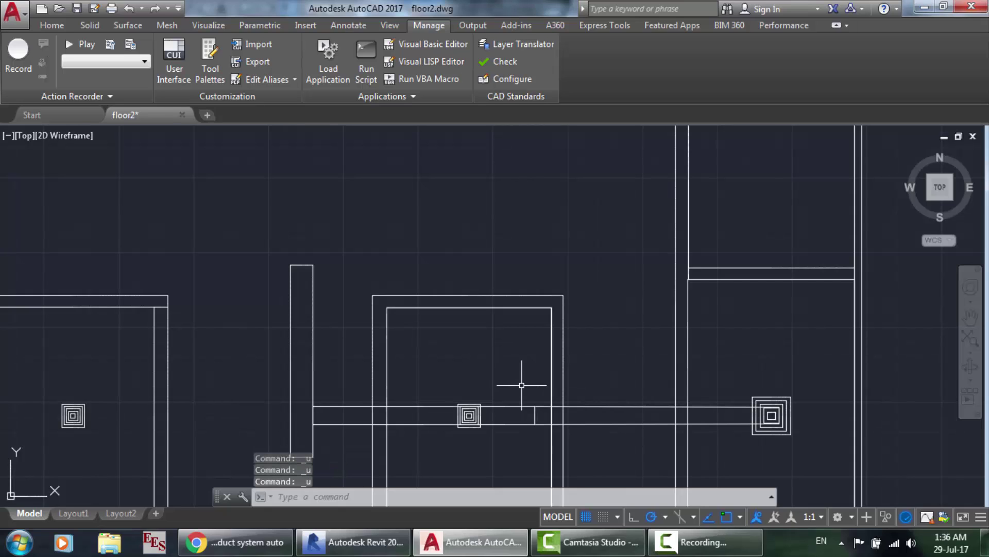
pyautogui.scroll(2, 521, 385)
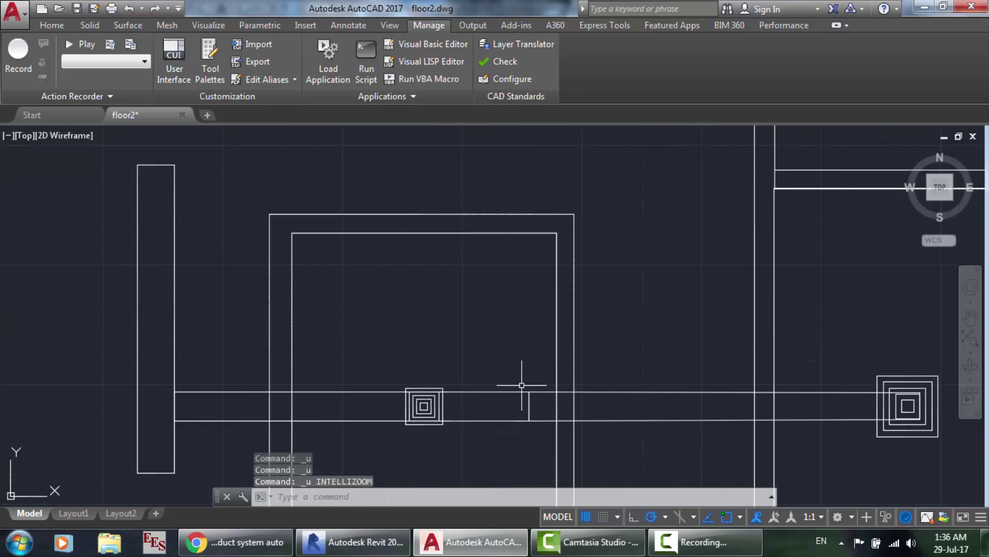
pyautogui.hotkey('ctrl', 'z')
pyautogui.hotkey('ctrl', 'z')
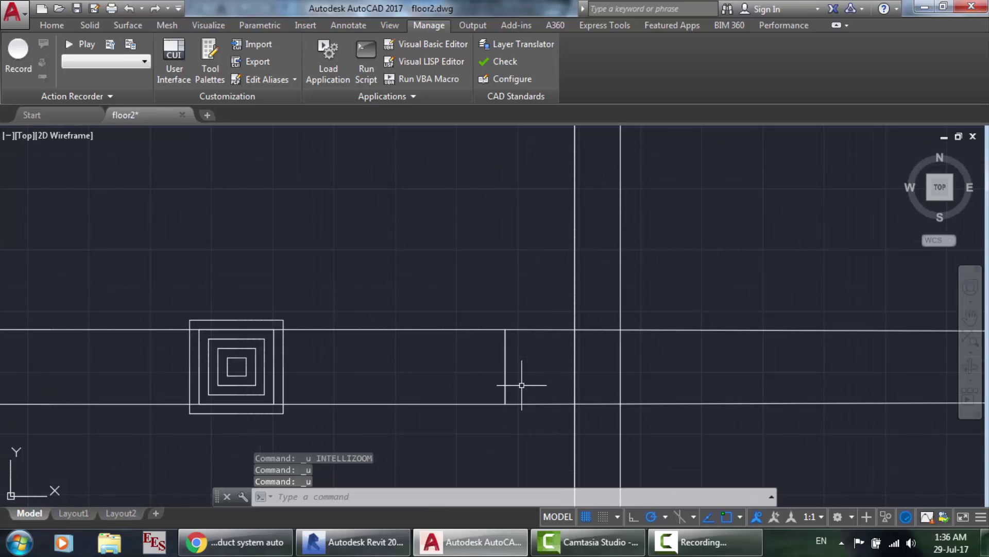
pyautogui.hotkey('ctrl', 'z')
pyautogui.hotkey('ctrl', 'z')
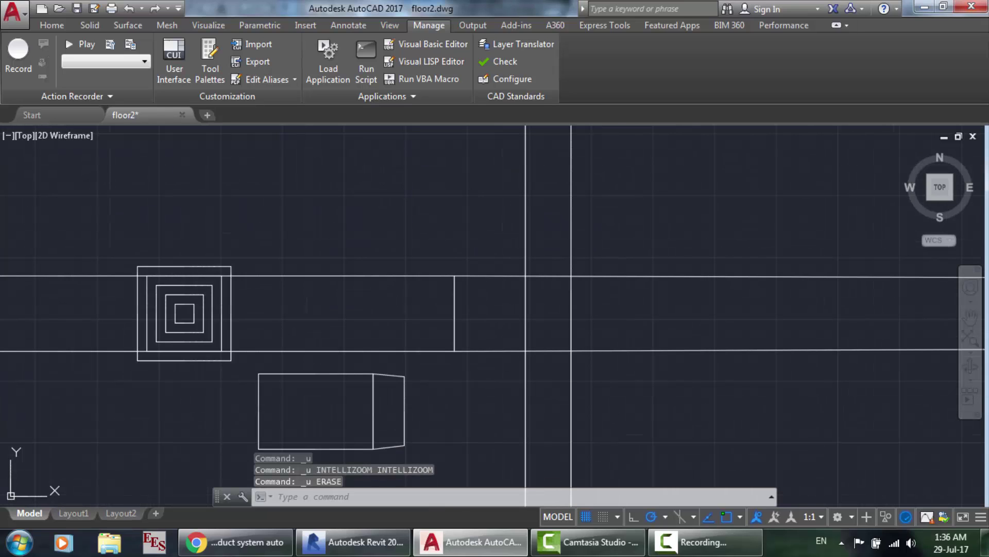
pyautogui.hotkey('ctrl', 'z')
pyautogui.hotkey('ctrl', 'z')
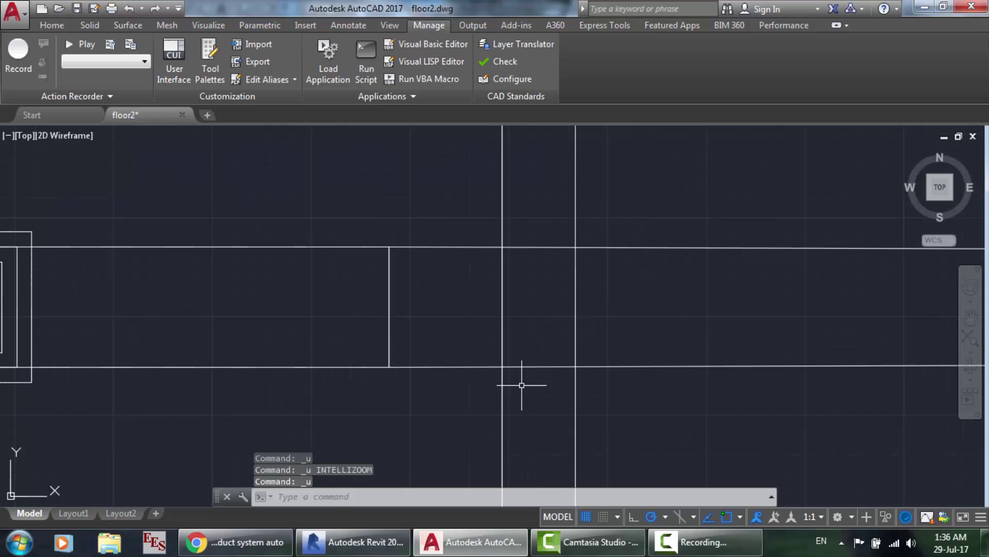
pyautogui.hotkey('ctrl', 'z')
pyautogui.hotkey('ctrl', 'z')
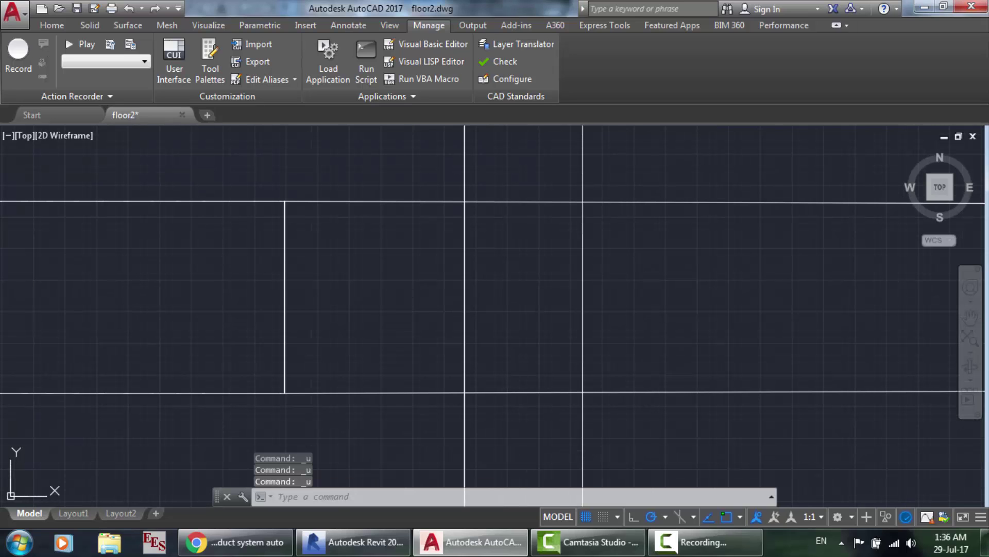
pyautogui.hotkey('ctrl', 'z')
pyautogui.hotkey('ctrl', 'z')
pyautogui.hotkey('ctrl', 'z')
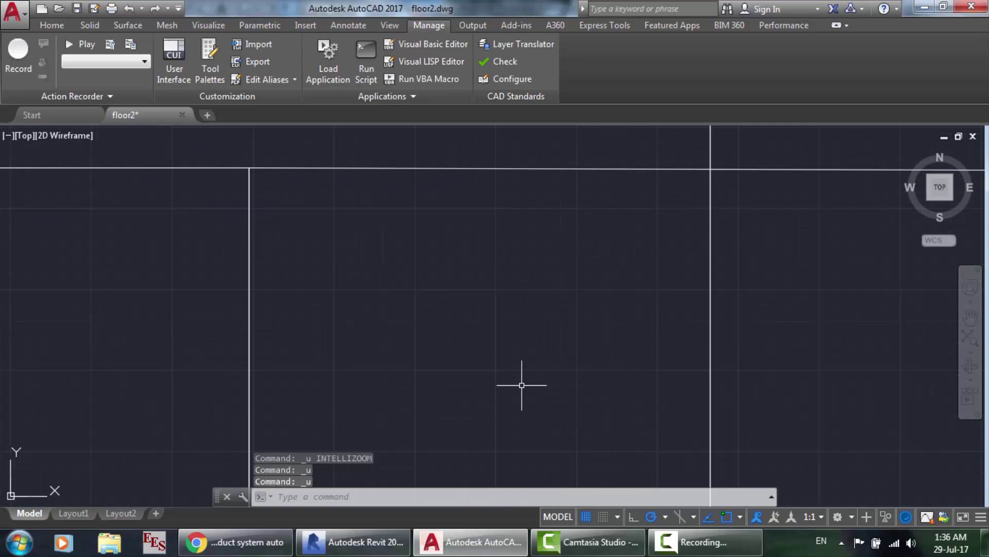
pyautogui.hotkey('ctrl', 'z')
pyautogui.hotkey('ctrl', 'z')
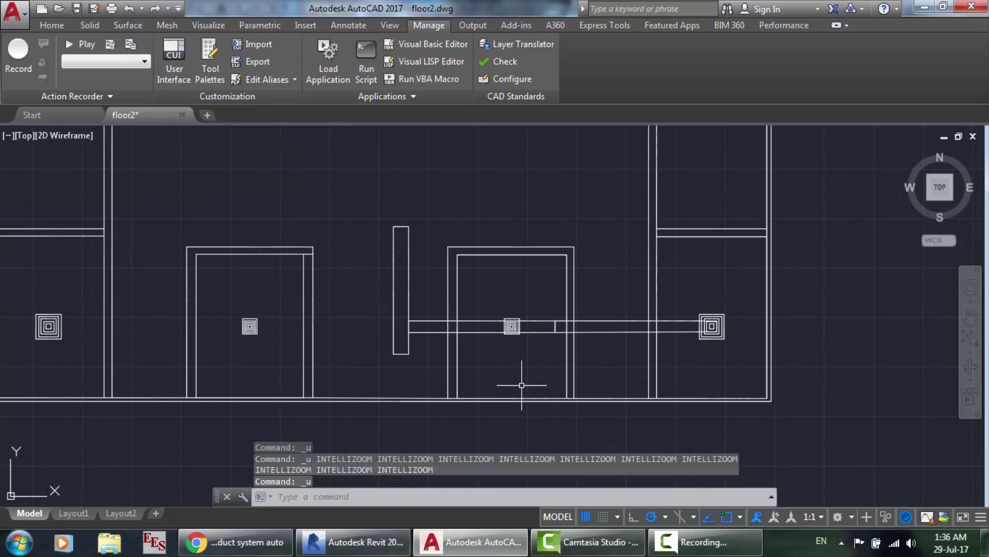
# Draw a centre line from the midpoint of the branch duct's start at the main duct to the midpoint of its segment joint.
pyautogui.scroll(-2, 422, 308)
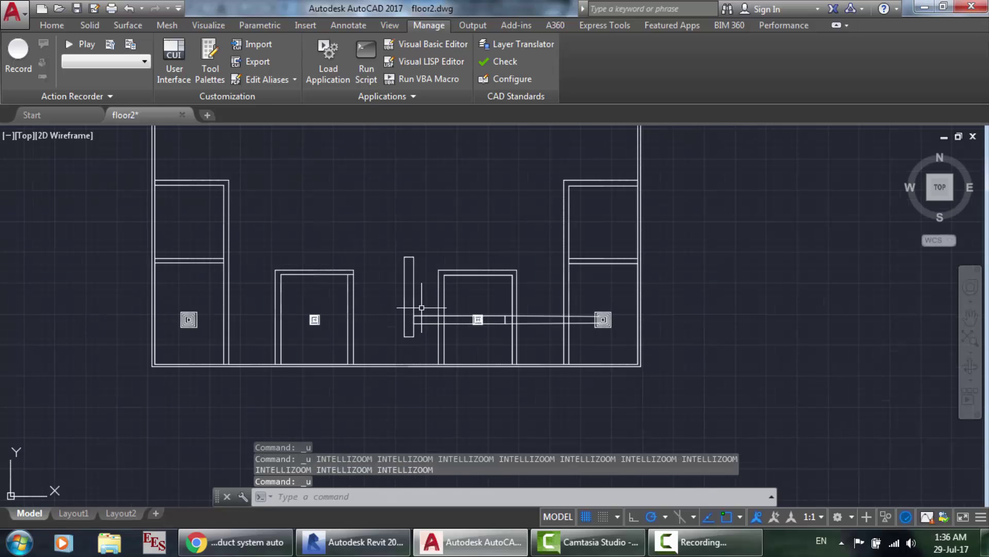
pyautogui.scroll(4, 422, 308)
pyautogui.scroll(2, 421, 308)
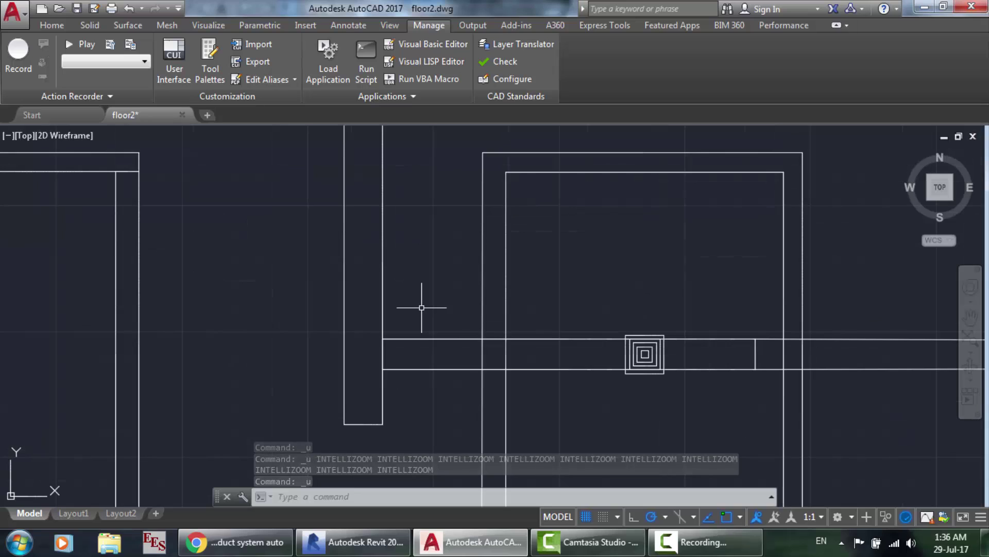
pyautogui.write('l')
pyautogui.press('Return')
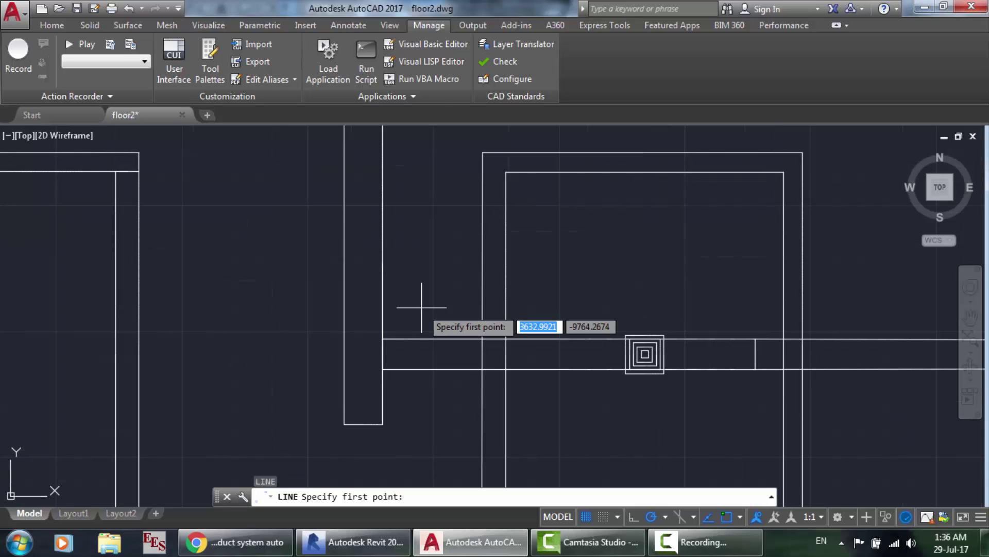
pyautogui.click(382, 354)
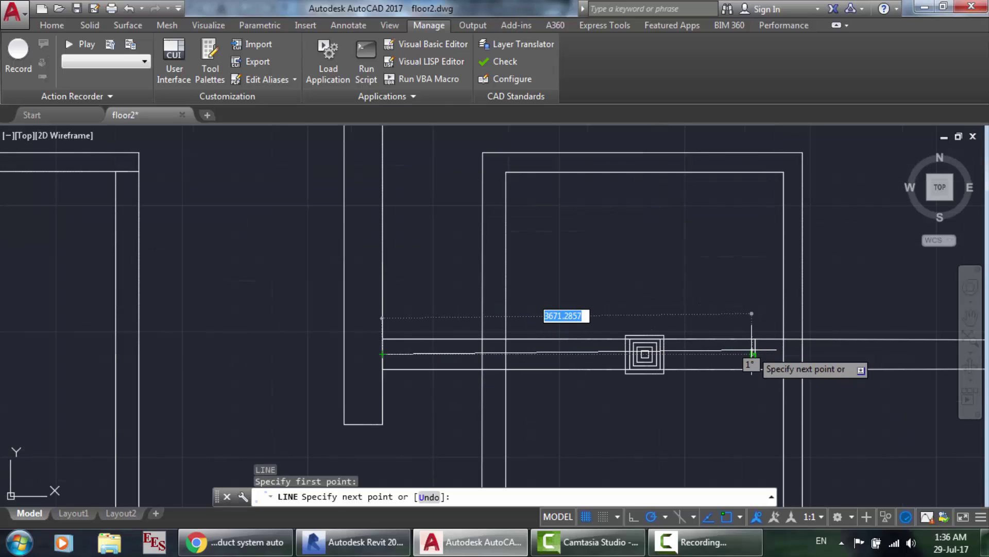
pyautogui.click(755, 354)
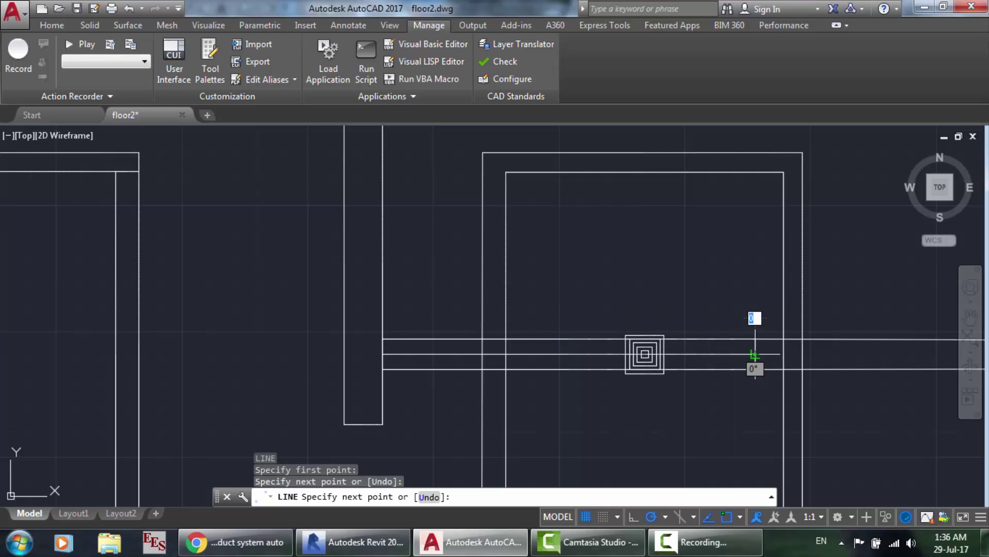
pyautogui.press('Escape')
# Erase both existing branch duct segments, keeping the new centre line.
pyautogui.moveTo(862, 384); pyautogui.dragTo(845, 311)
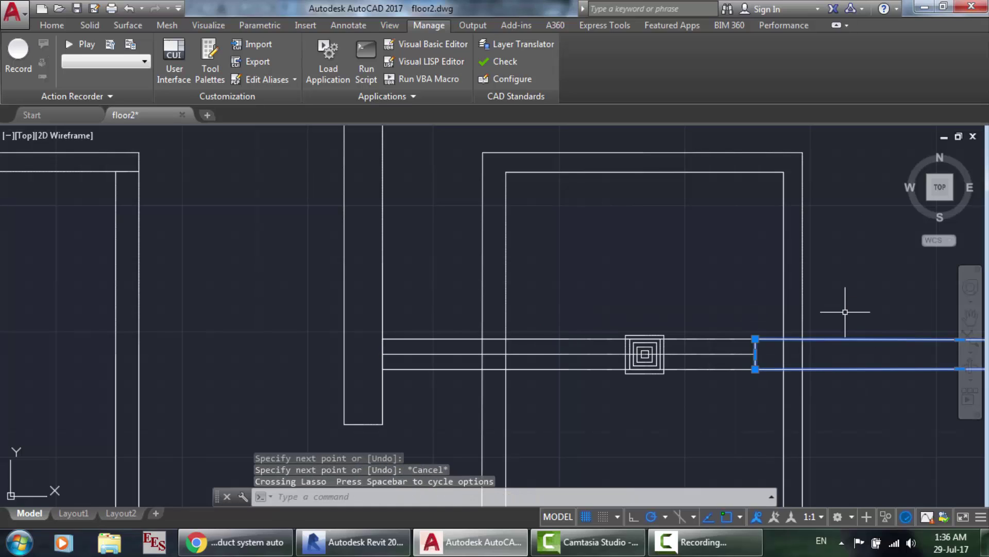
pyautogui.press('Delete')
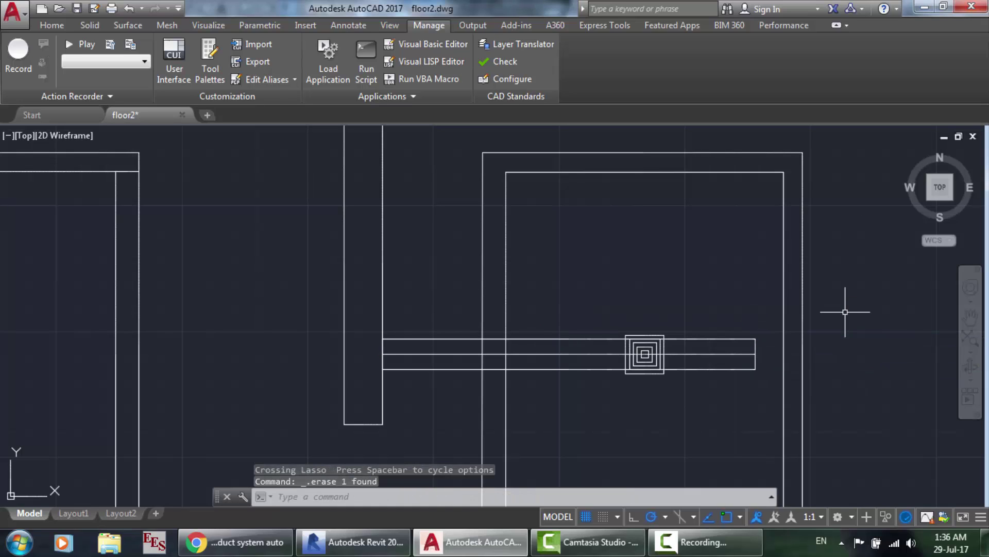
pyautogui.click(742, 370)
pyautogui.press('Delete')
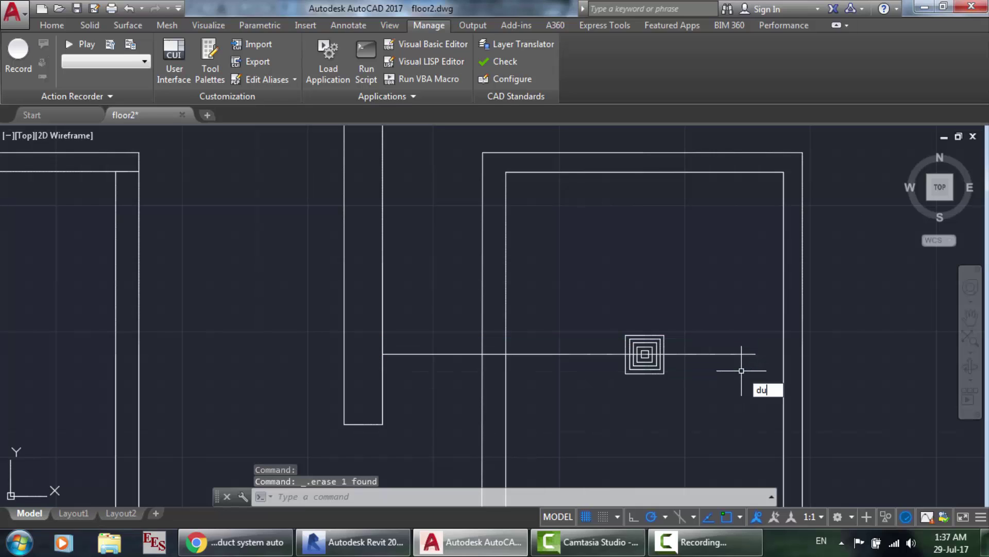
# Draw a 304.8-wide duct along the whole centre line with the DUCT command, using Radius elbows and the default 1.5 centreline factor.
pyautogui.write('duct')
pyautogui.press('Return')
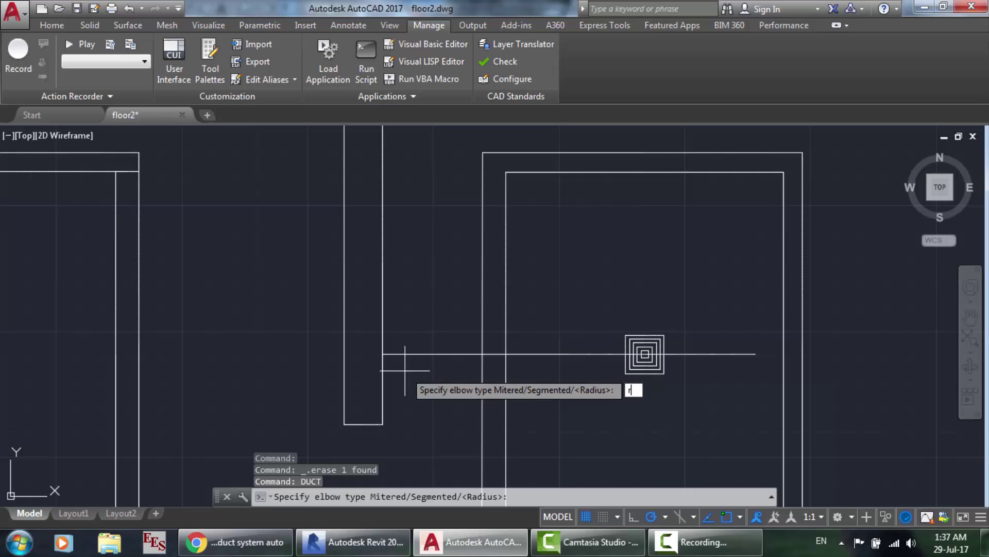
pyautogui.write('r')
pyautogui.press('Return')
pyautogui.press('Return')
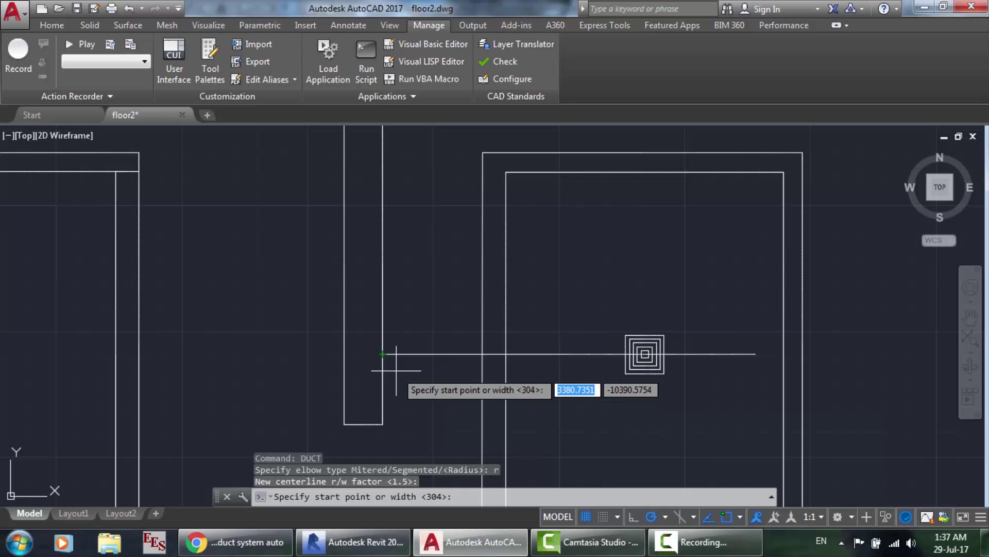
pyautogui.write('304.')
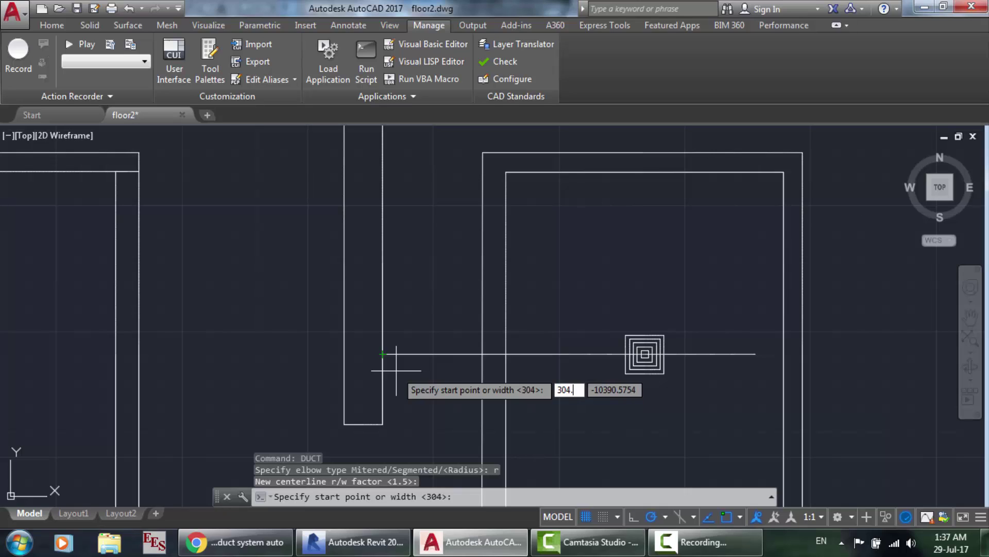
pyautogui.write('8')
pyautogui.press('Return')
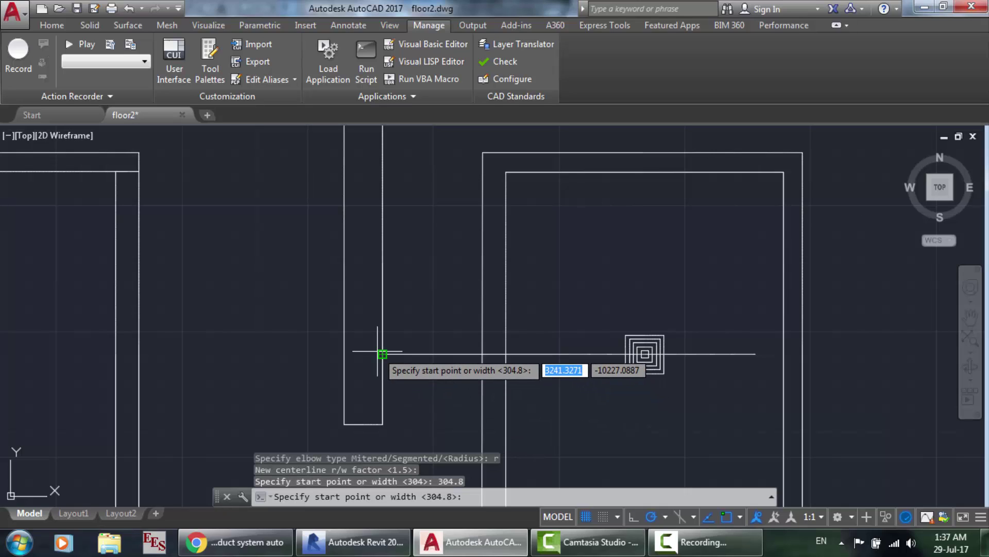
pyautogui.click(383, 354)
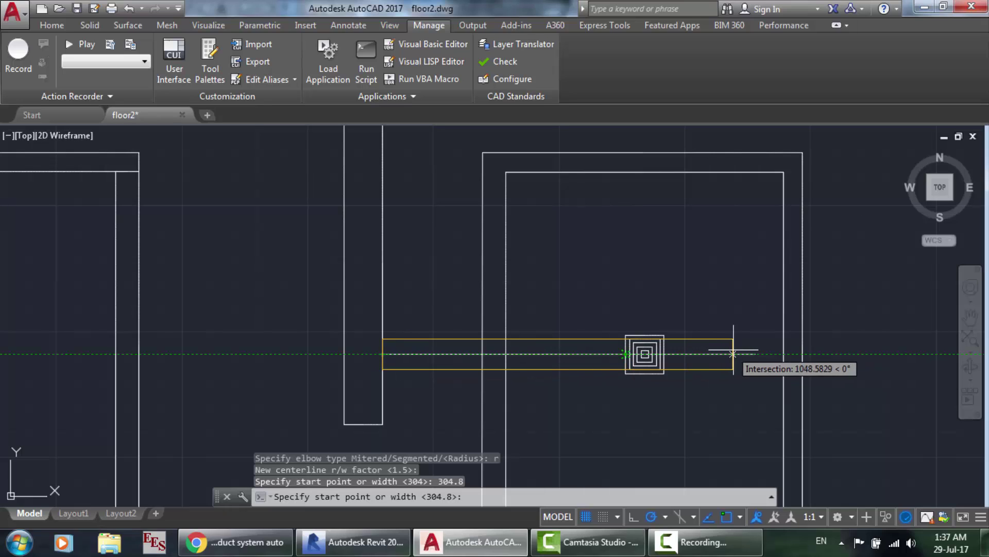
pyautogui.click(755, 354)
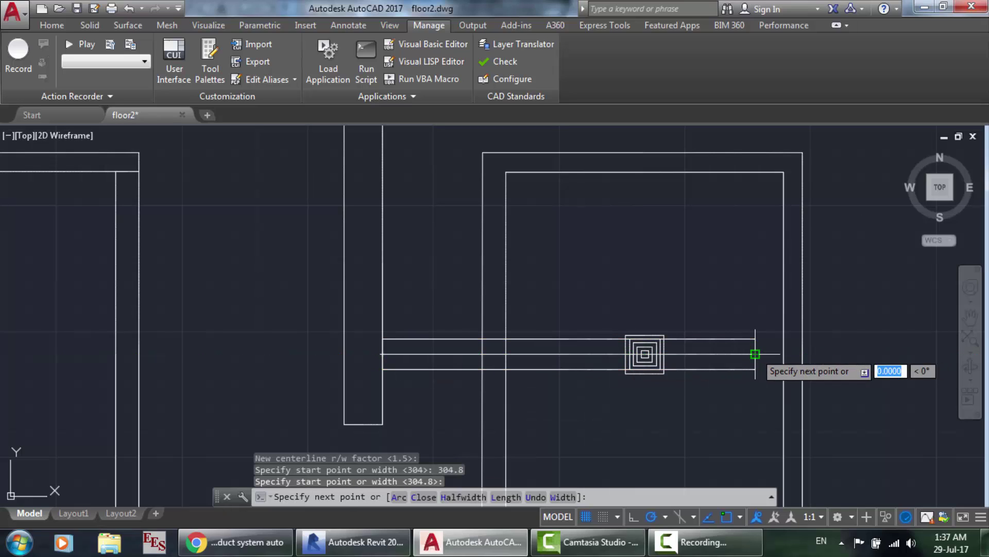
# Add a 30.7-long transition to the duct's end, with a starting width of 304.8 and an ending width of 279.4.
pyautogui.write('w')
pyautogui.press('Return')
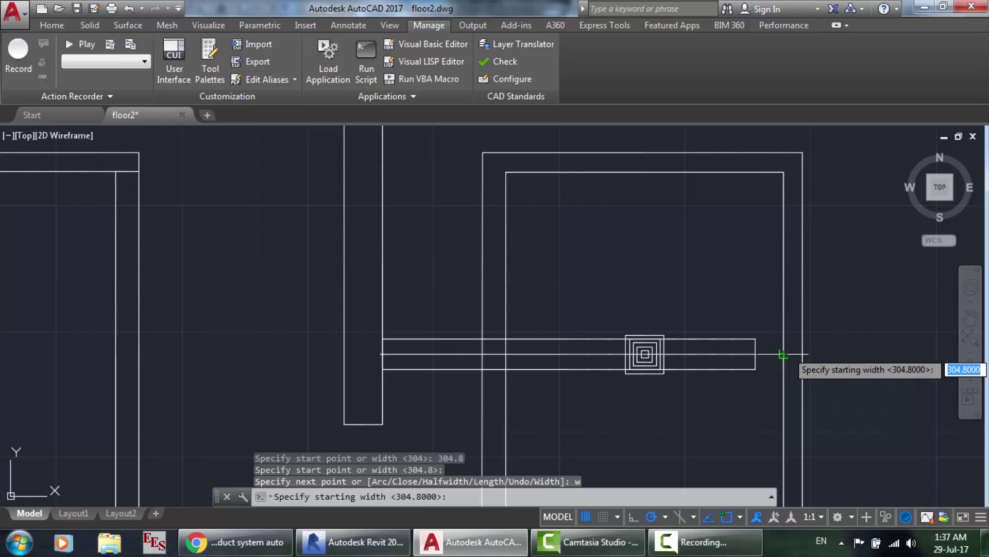
pyautogui.write('304')
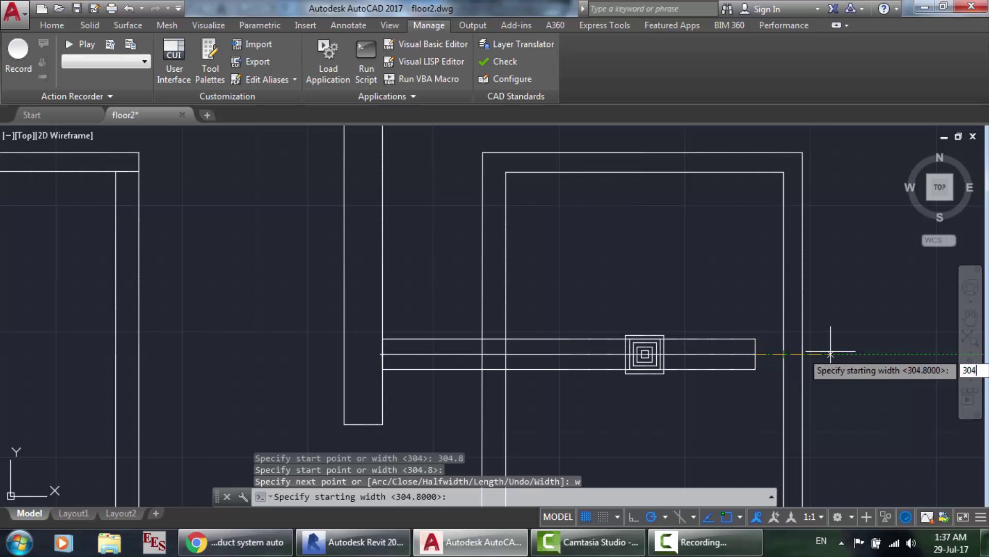
pyautogui.press('Return')
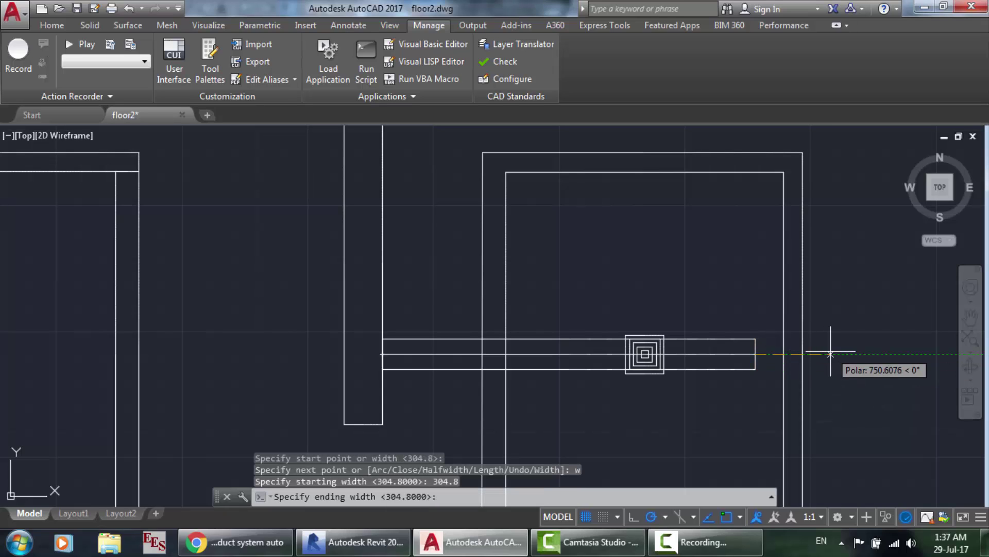
pyautogui.write('27')
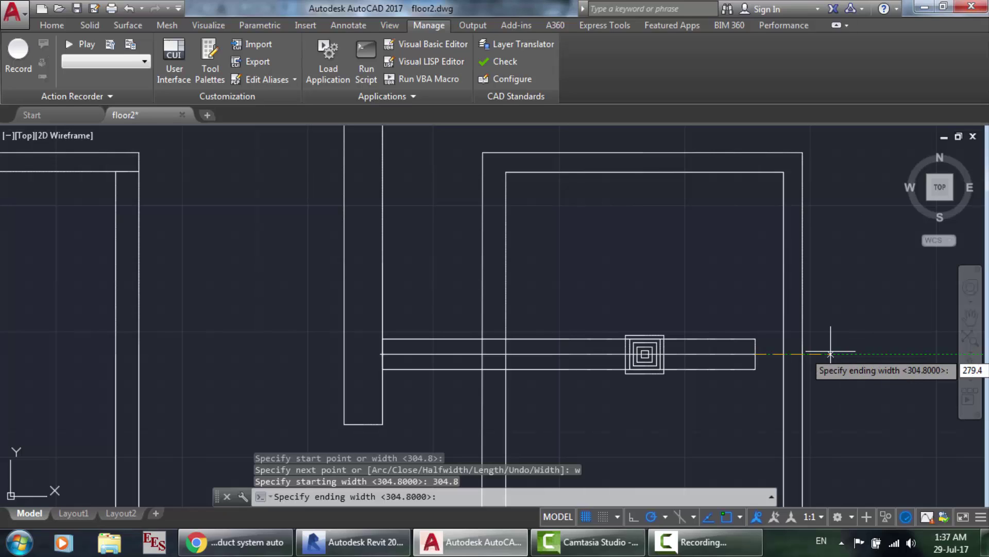
pyautogui.write('9.4')
pyautogui.press('Return')
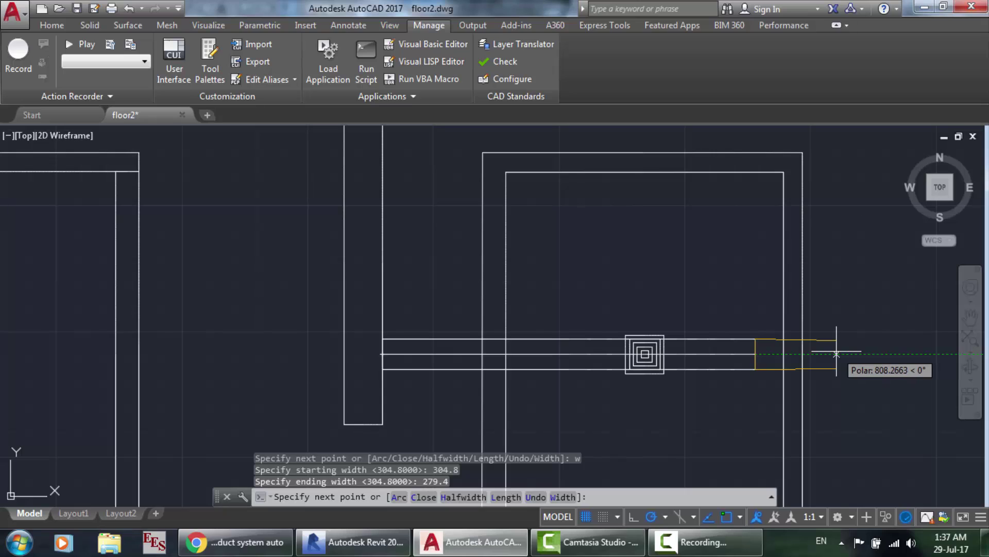
pyautogui.write('3')
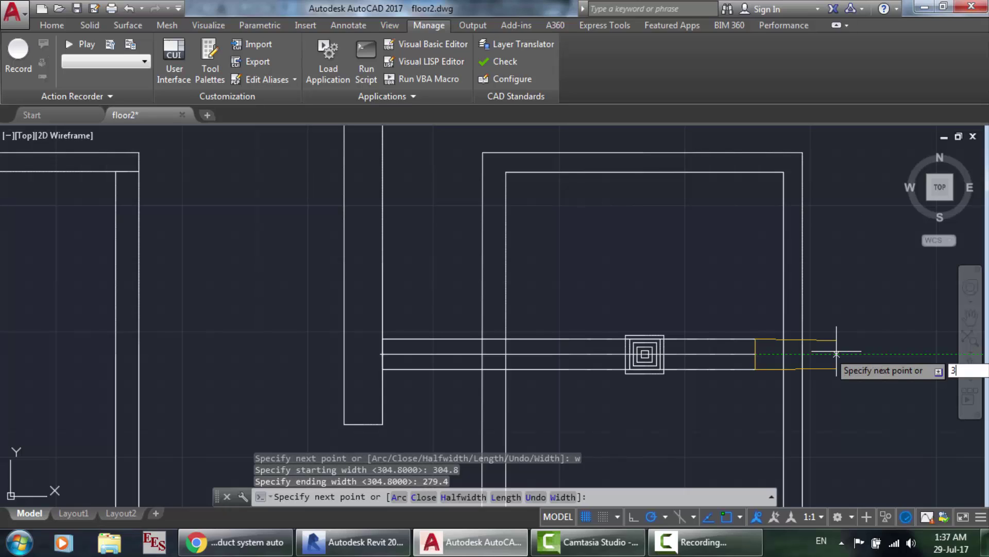
pyautogui.write('0.7')
pyautogui.press('Return')
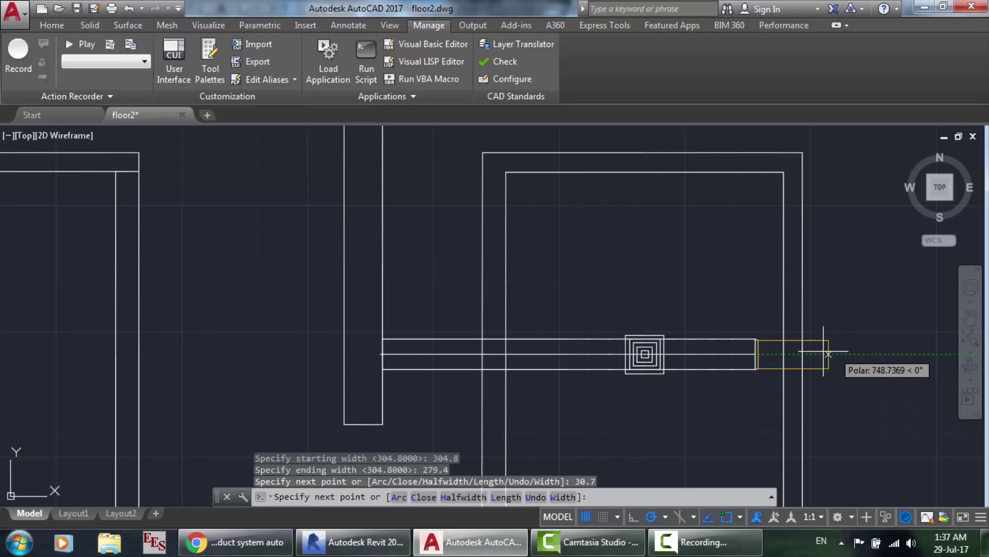
# Extend the 279.4-wide duct horizontally from the transition into the last diffuser and finish the duct run.
pyautogui.scroll(-5, 861, 354)
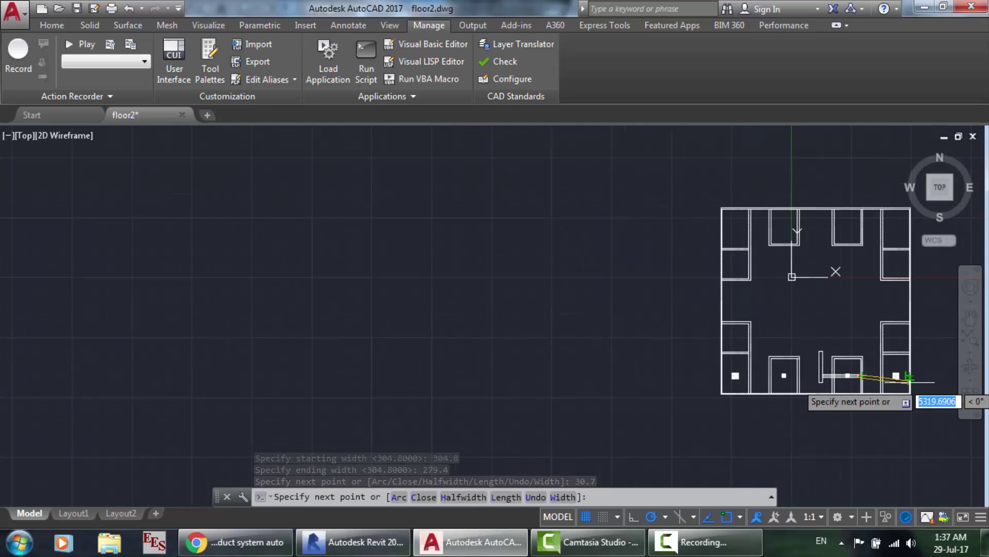
pyautogui.scroll(5, 883, 375)
pyautogui.scroll(3, 826, 345)
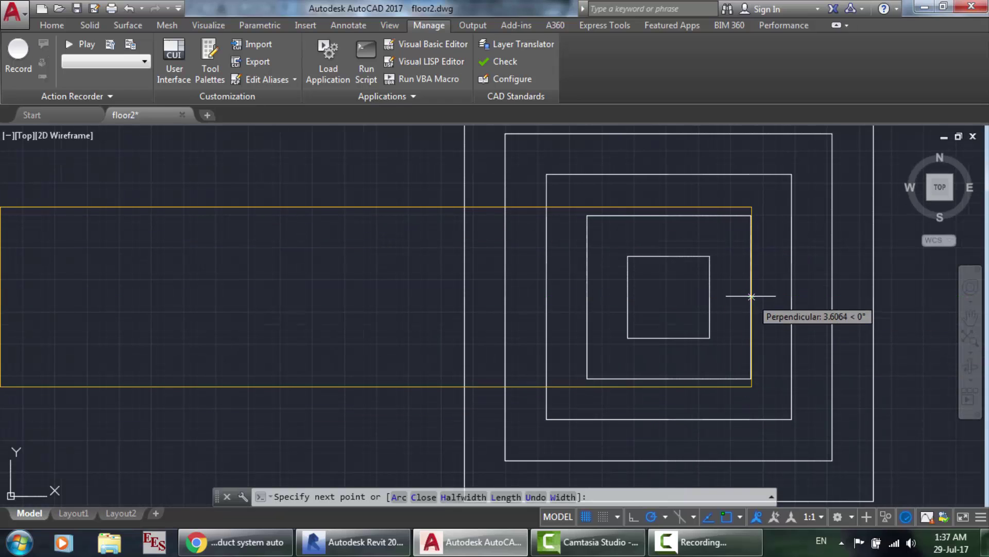
pyautogui.click(750, 297)
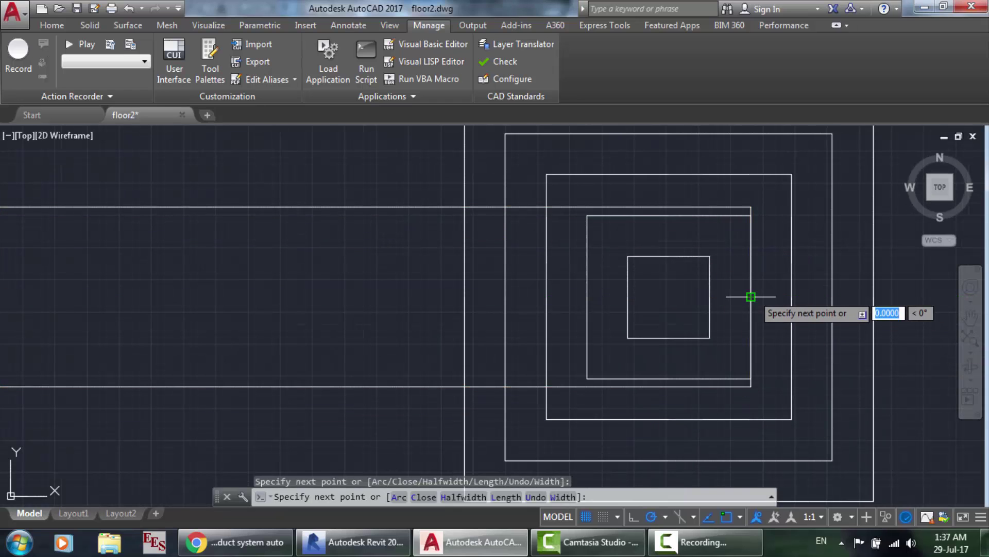
pyautogui.press('Return')
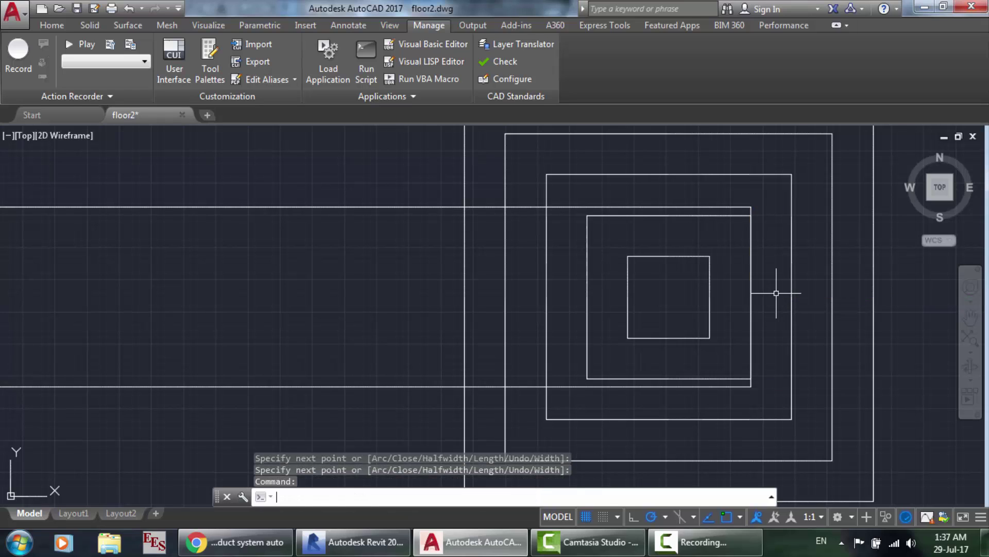
# Check the transition's length with a temporary line from the centre line's end to the midpoint of its narrow end.
pyautogui.scroll(-10, 552, 261)
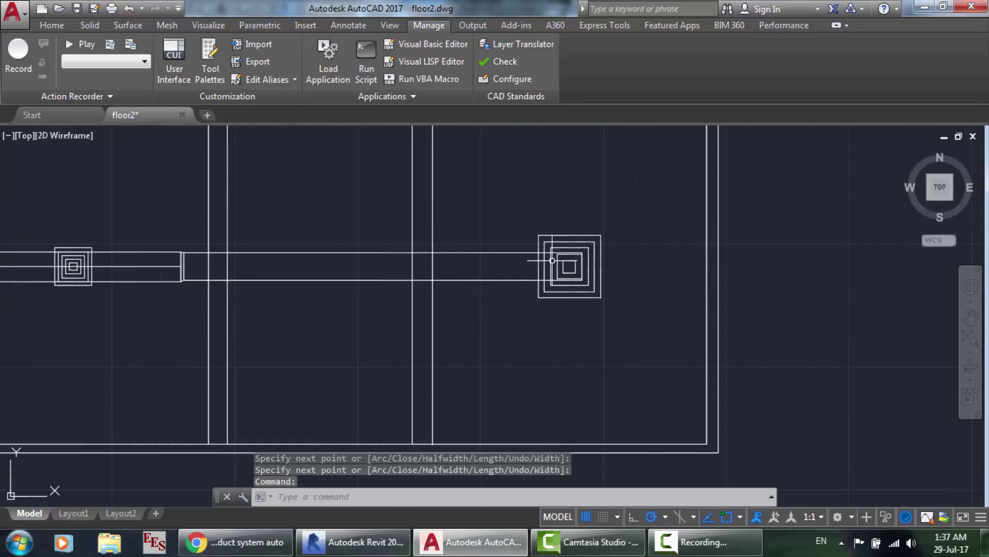
pyautogui.scroll(8, 320, 258)
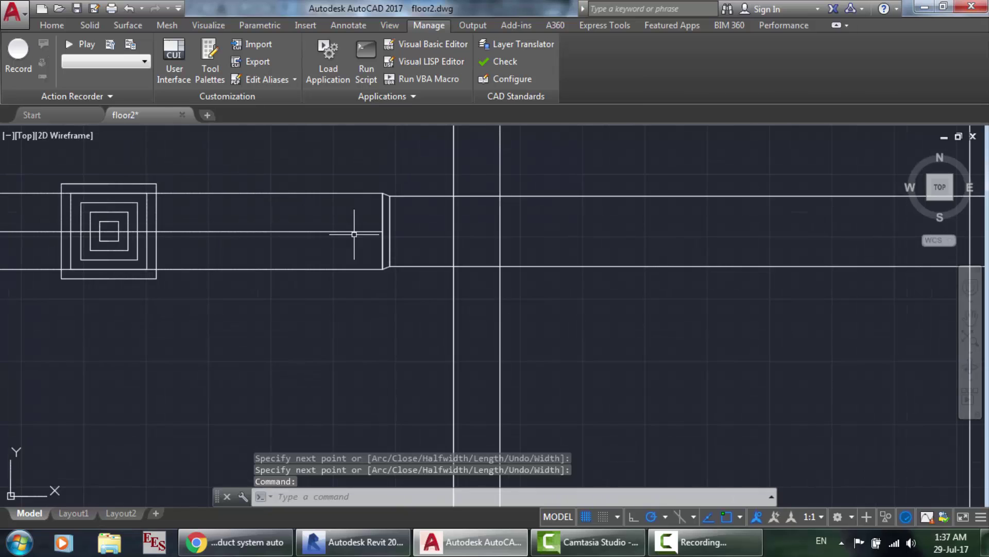
pyautogui.scroll(-3, 425, 246)
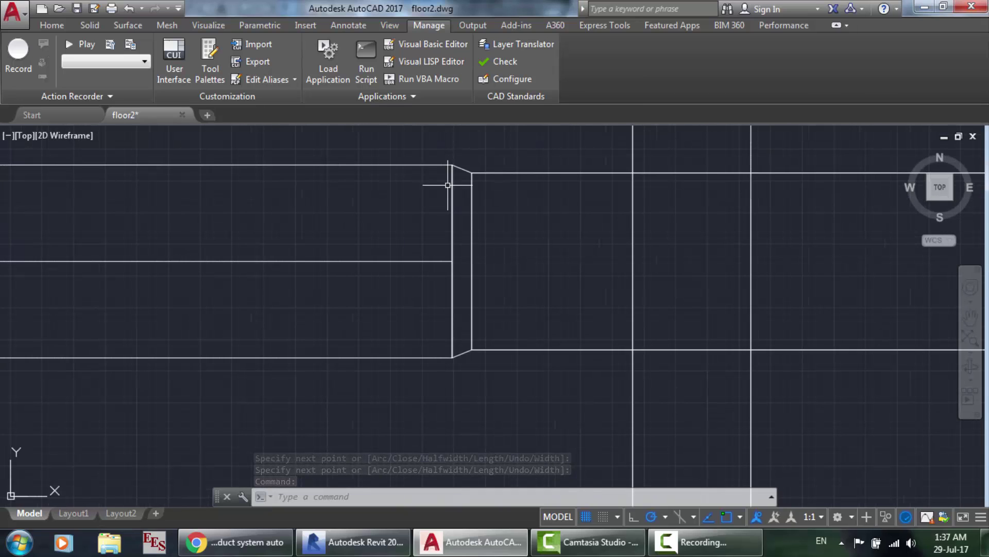
pyautogui.scroll(3, 443, 137)
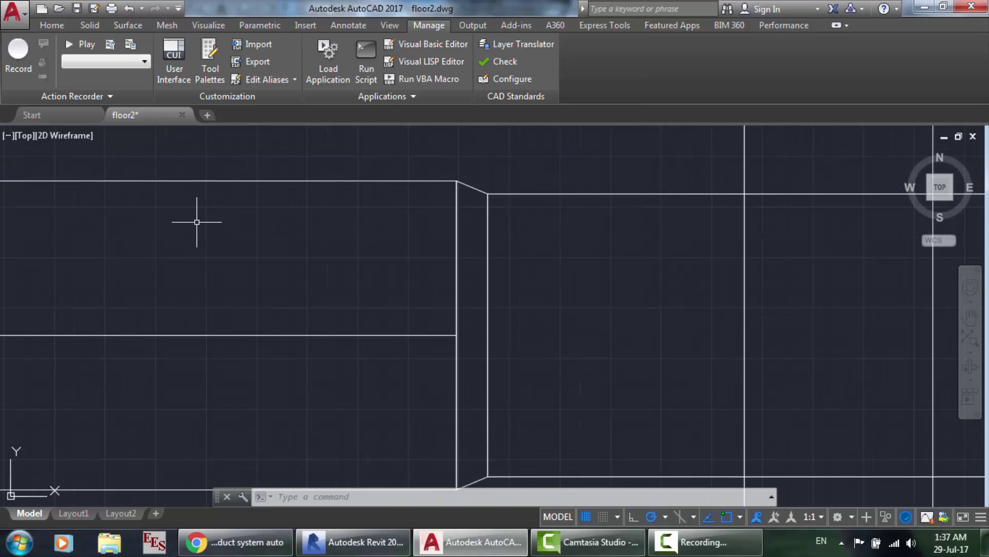
pyautogui.write('l')
pyautogui.press('Return')
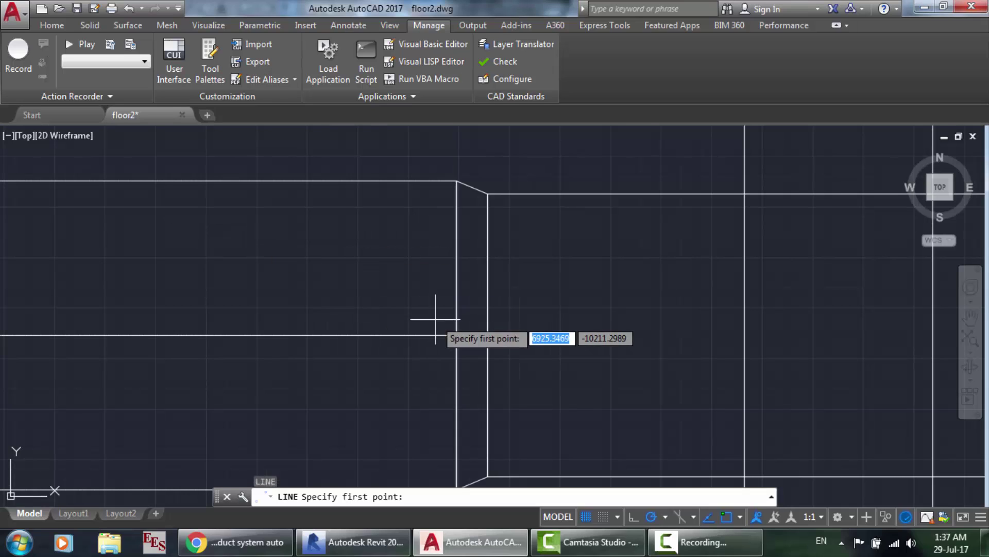
pyautogui.click(457, 335)
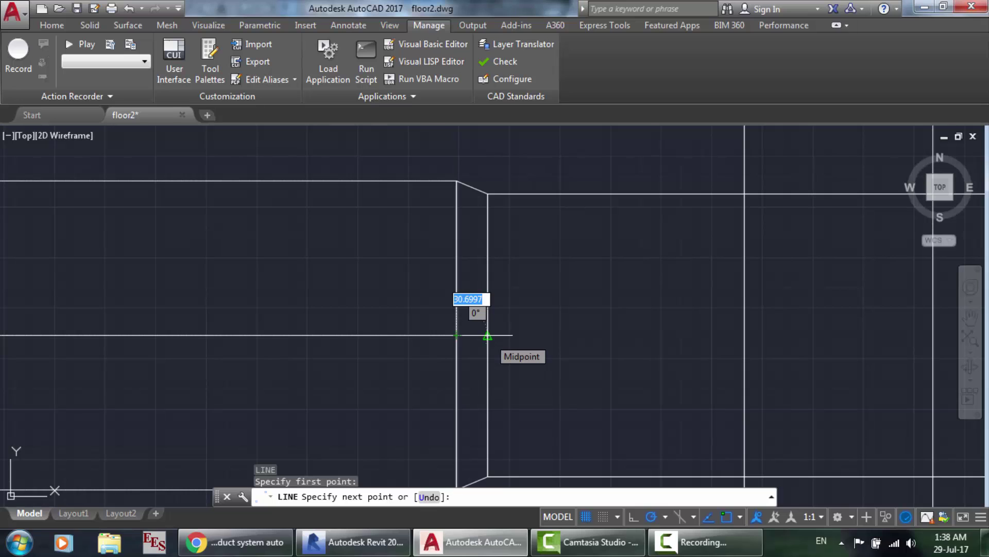
pyautogui.press('Escape')
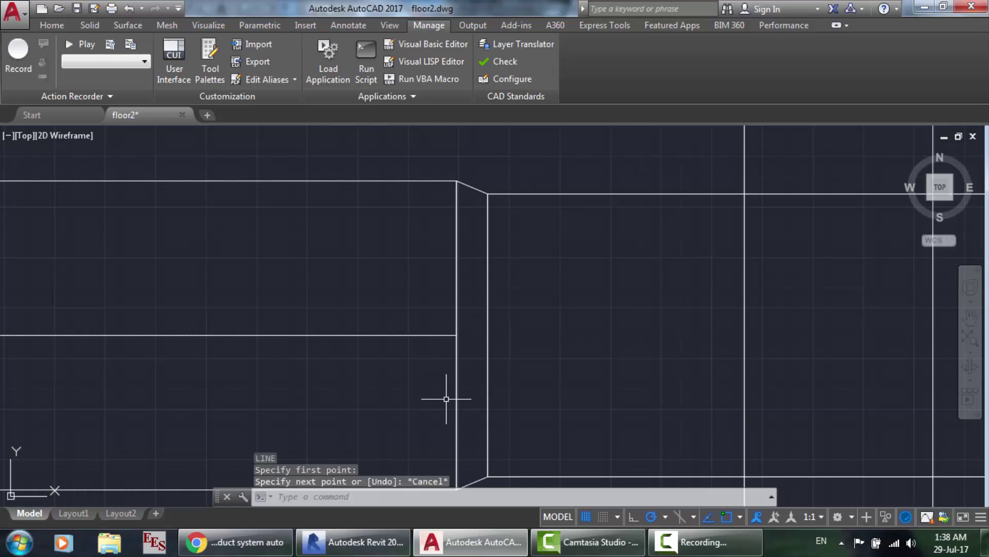
# Switch to Revit to view the model's transition, then return to AutoCAD and examine the redrawn branch duct and its transition.
pyautogui.click(355, 542)
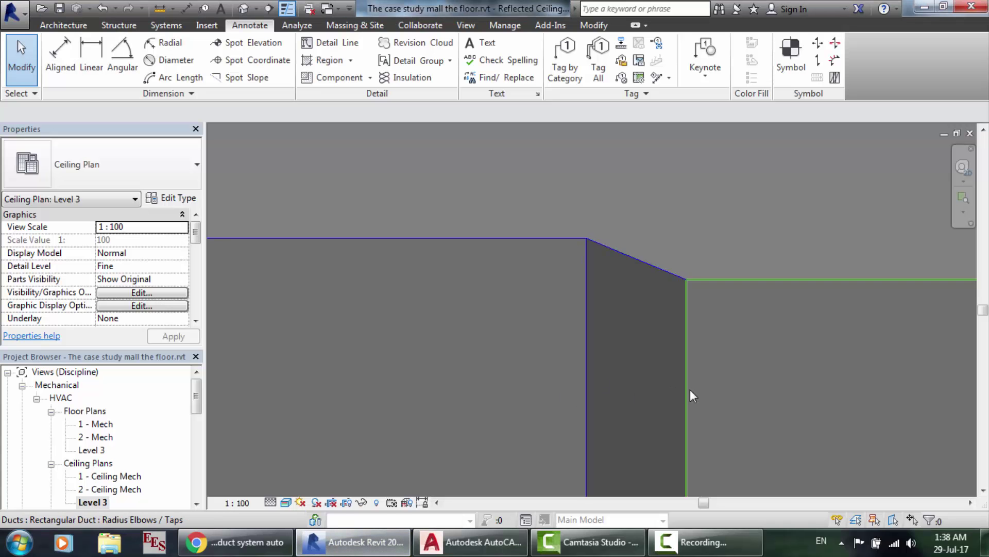
pyautogui.click(470, 542)
pyautogui.scroll(-4, 476, 308)
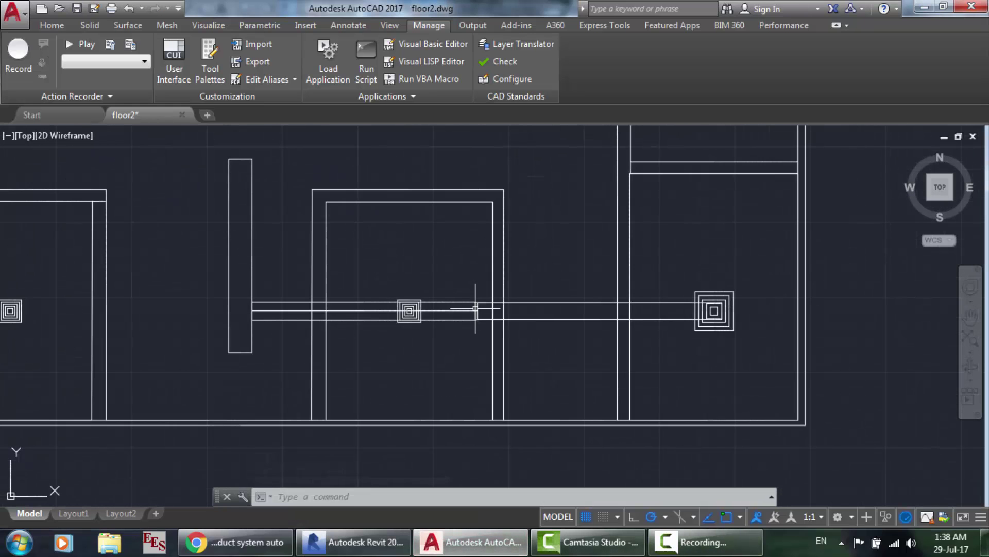
pyautogui.scroll(4, 698, 318)
pyautogui.scroll(-4, 205, 324)
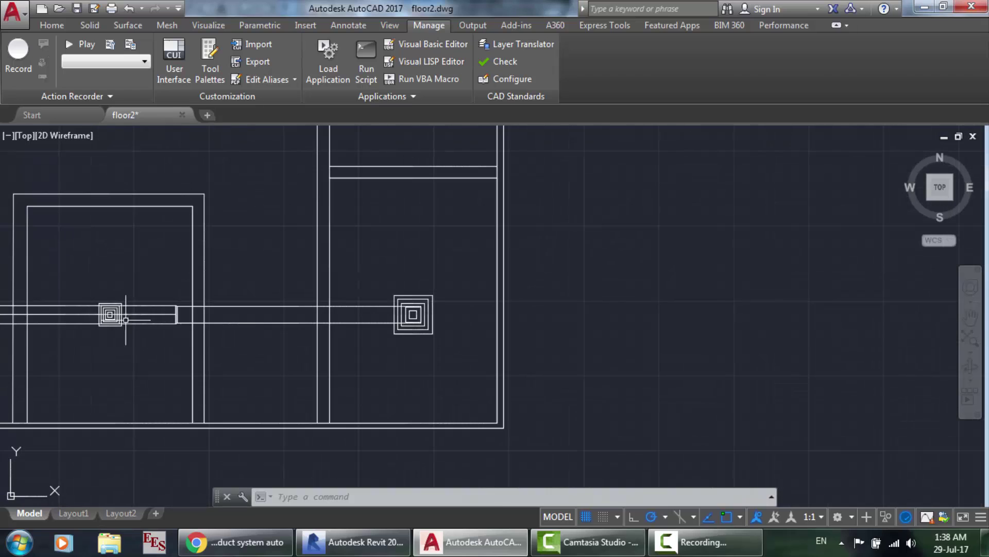
pyautogui.scroll(2, 31, 320)
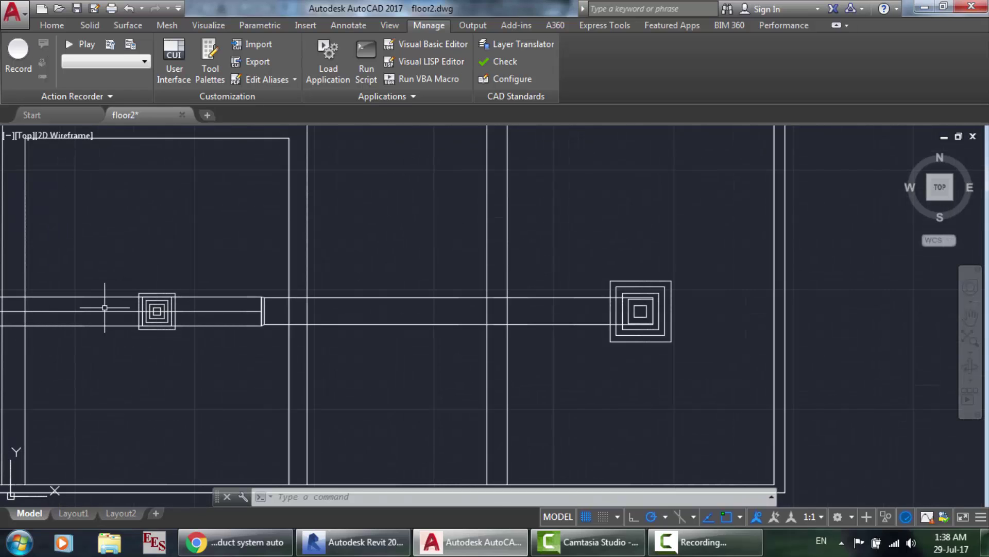
pyautogui.scroll(-4, 104, 307)
pyautogui.scroll(6, 15, 296)
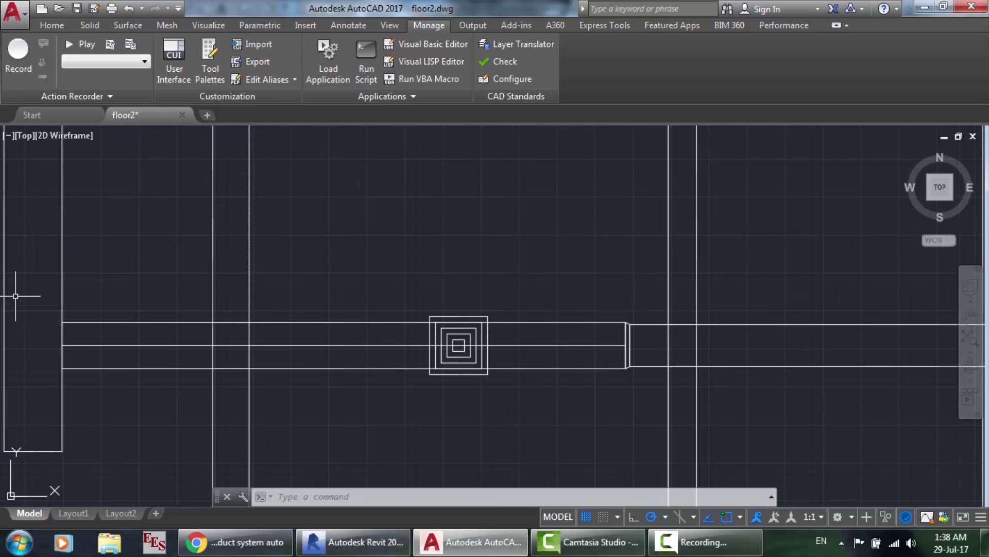
pyautogui.scroll(-3, 376, 291)
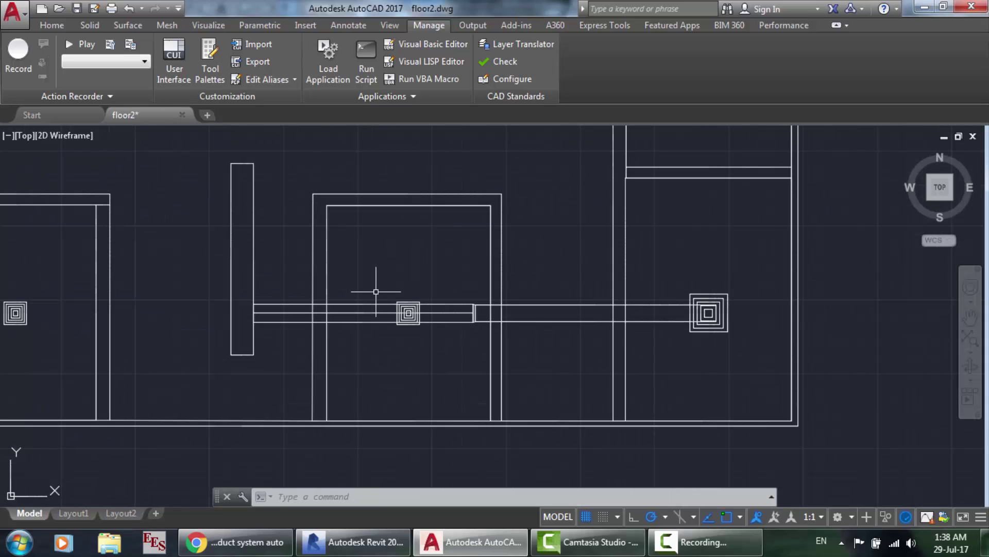
pyautogui.scroll(5, 471, 314)
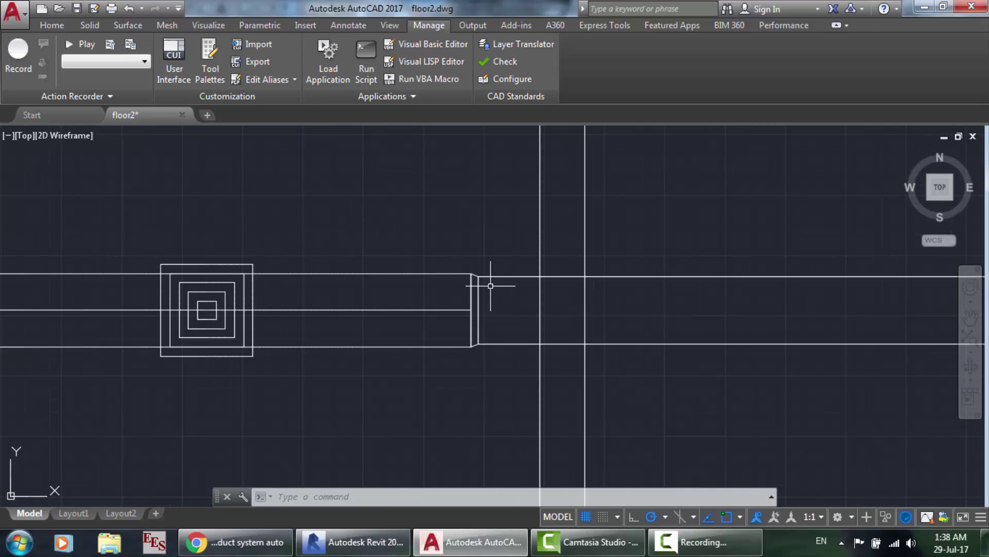
pyautogui.scroll(8, 491, 285)
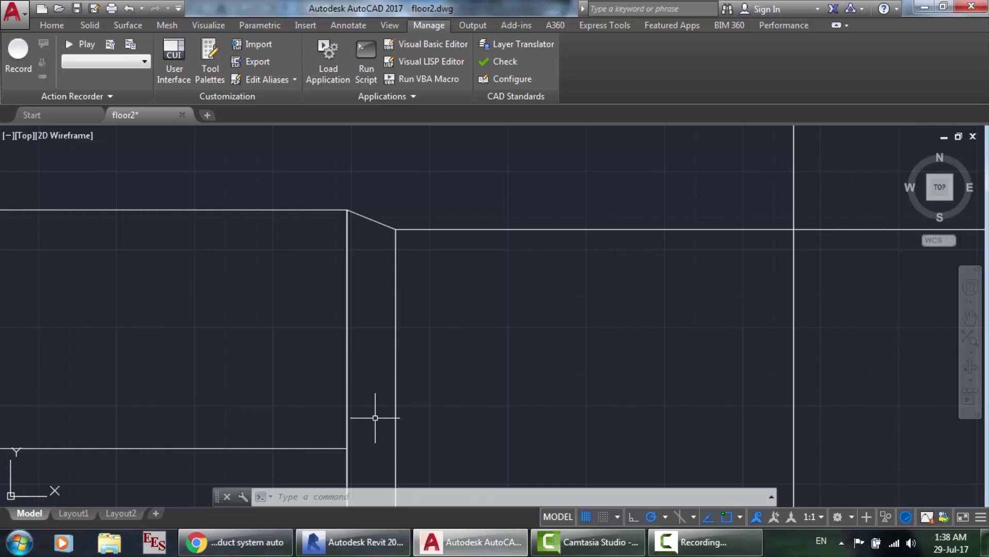
pyautogui.scroll(-3, 349, 240)
pyautogui.scroll(-6, 348, 243)
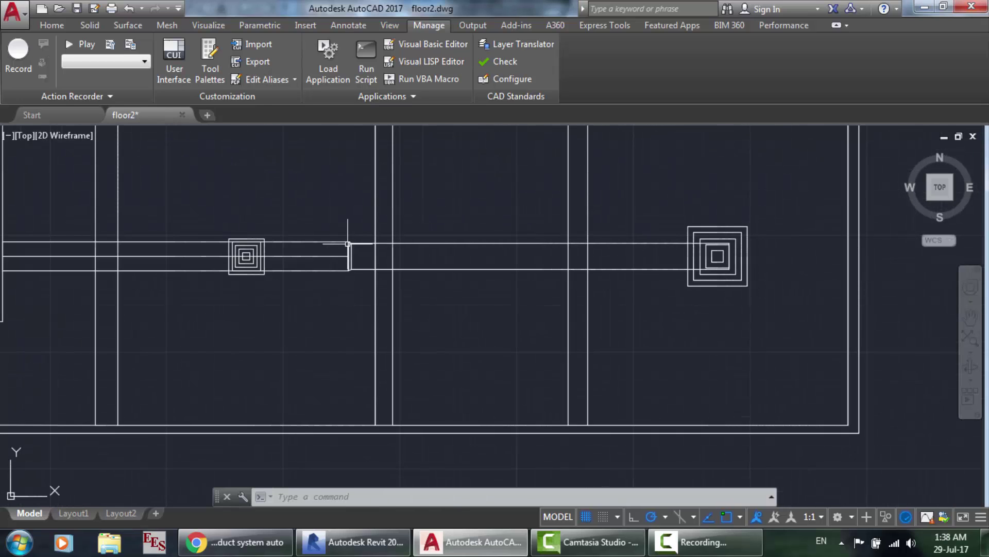
# Erase the centre line inside the first branch duct segment.
pyautogui.scroll(6, 82, 214)
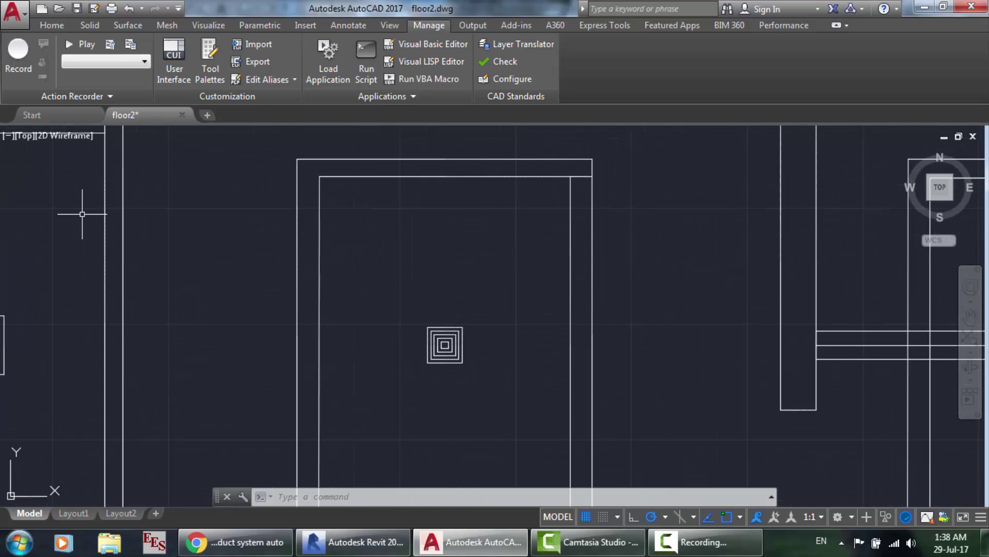
pyautogui.scroll(-4, 543, 282)
pyautogui.scroll(4, 760, 260)
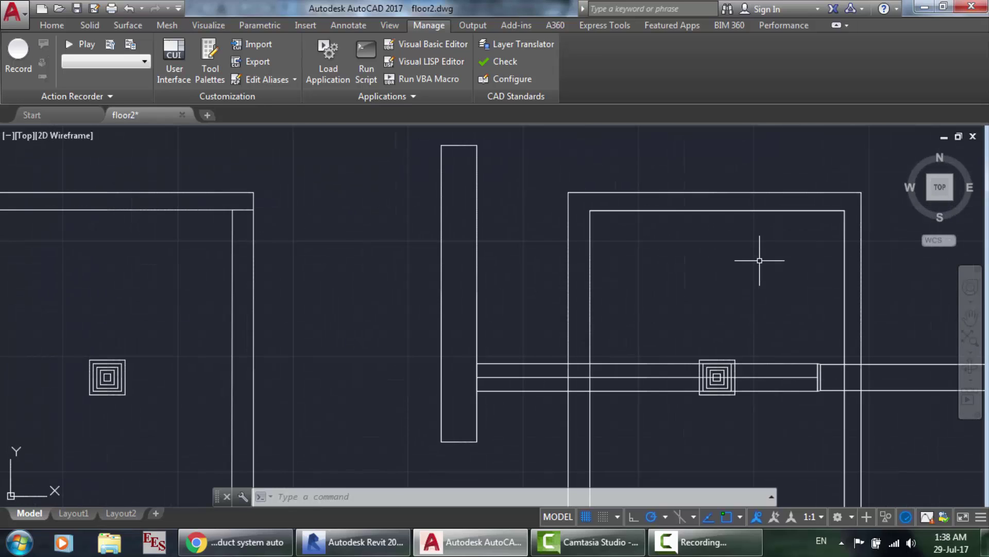
pyautogui.click(647, 378)
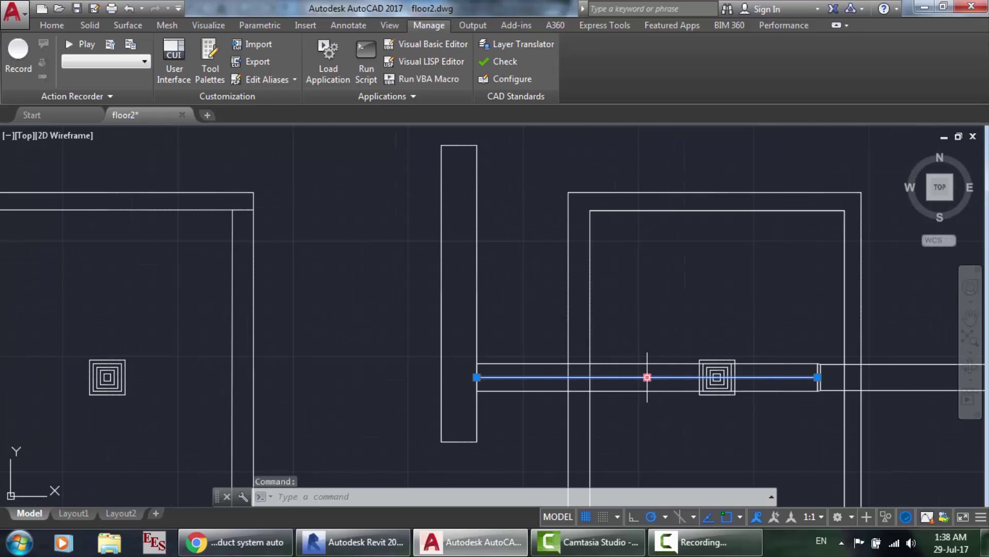
pyautogui.press('Delete')
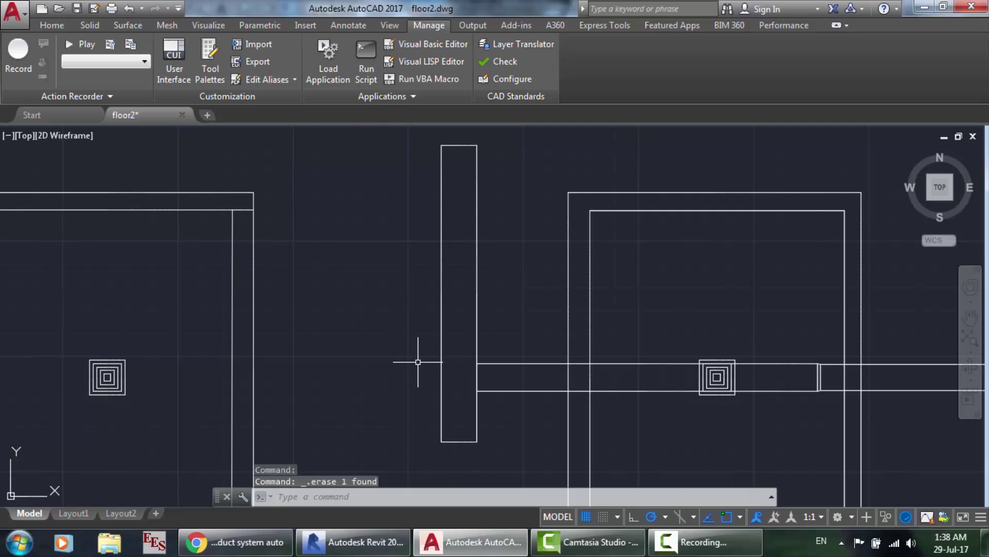
# Switch to Revit and examine the takeoff where the 12"x12" branch duct meets the main duct.
pyautogui.click(384, 541)
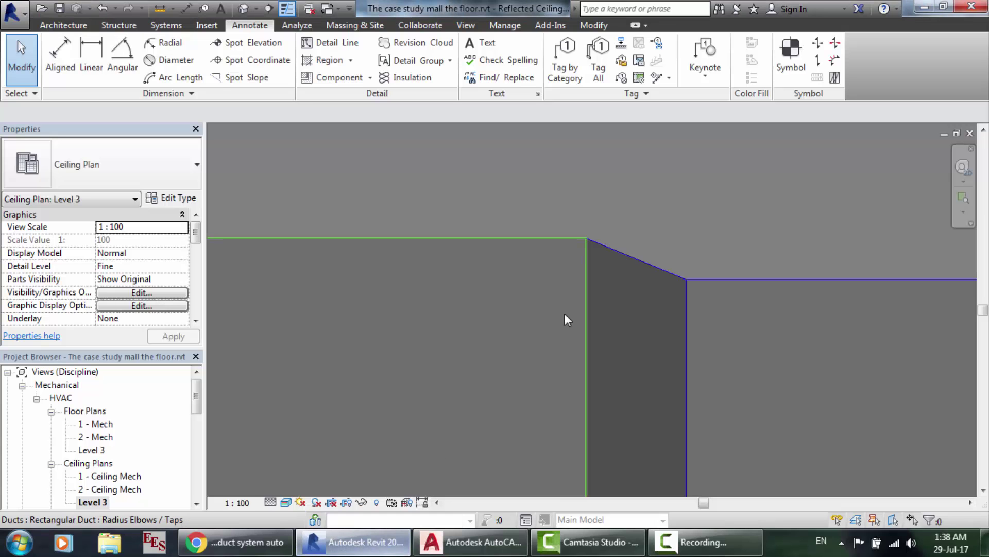
pyautogui.scroll(3, 564, 314)
pyautogui.scroll(-4, 565, 314)
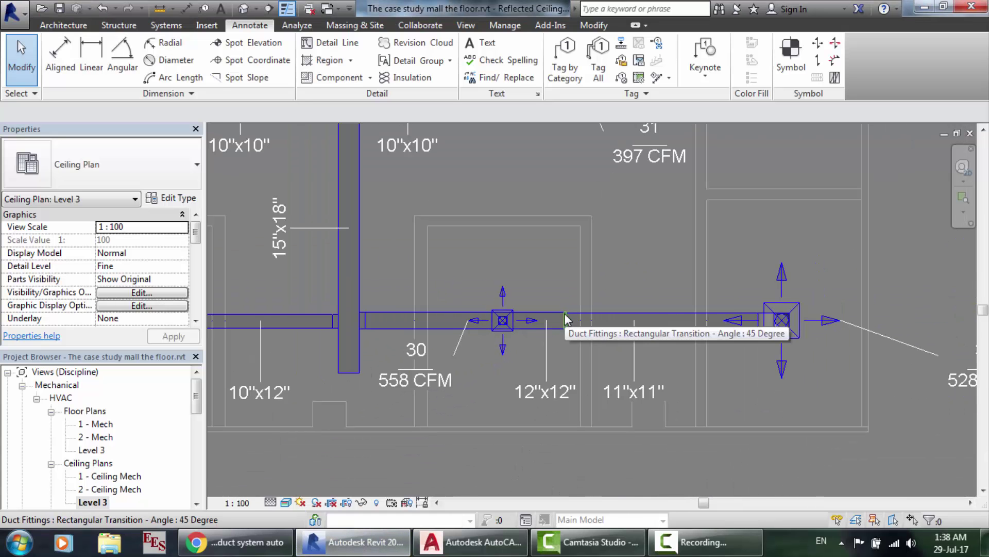
pyautogui.scroll(3, 354, 307)
pyautogui.scroll(5, 354, 307)
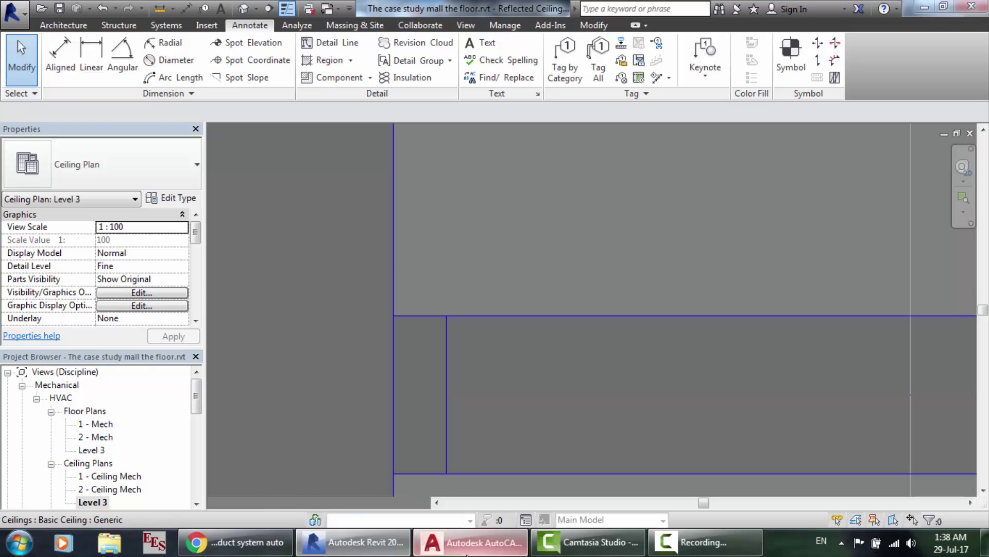
# Switch back to AutoCAD and load the application branch lisp.lsp from the Downloads folder.
pyautogui.click(470, 542)
pyautogui.scroll(6, 471, 406)
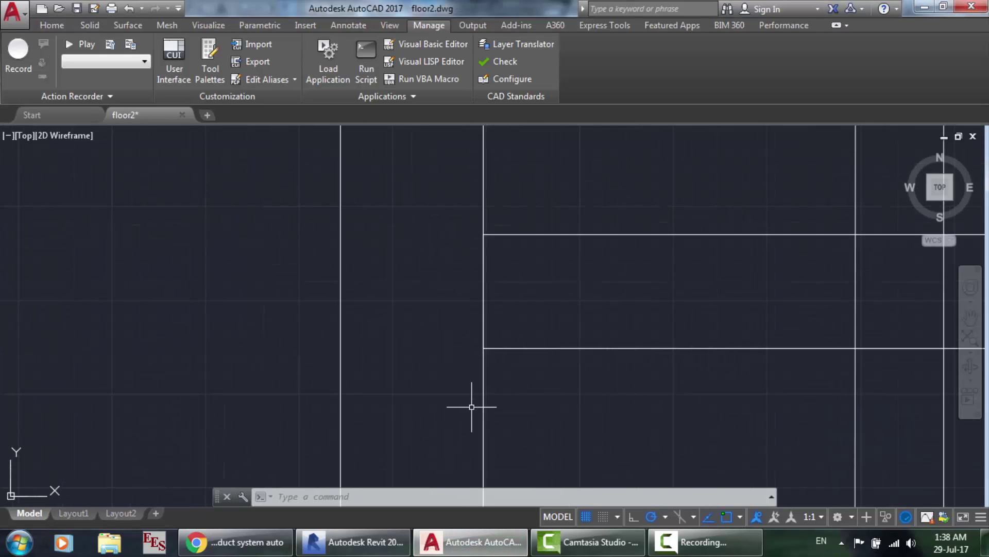
pyautogui.click(326, 67)
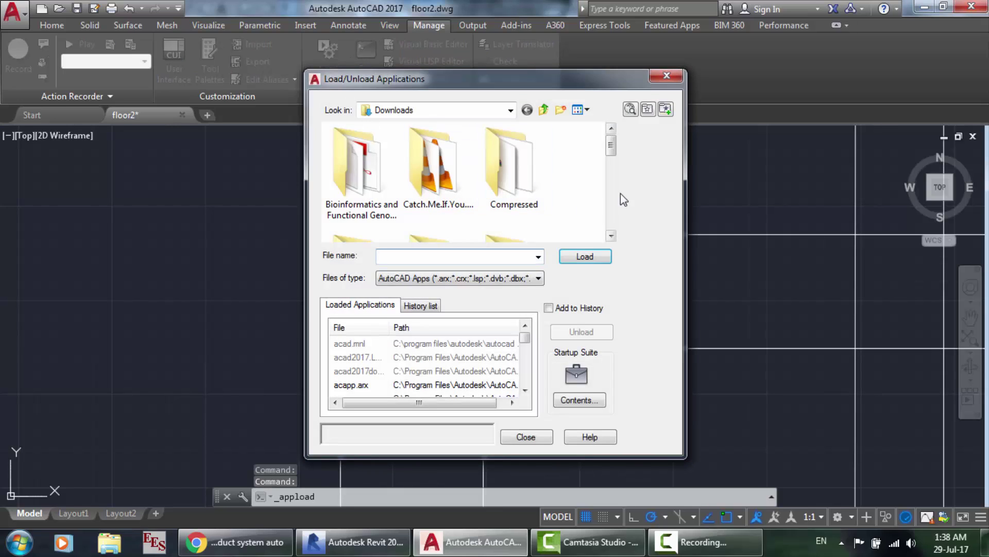
pyautogui.scroll(-5, 583, 184)
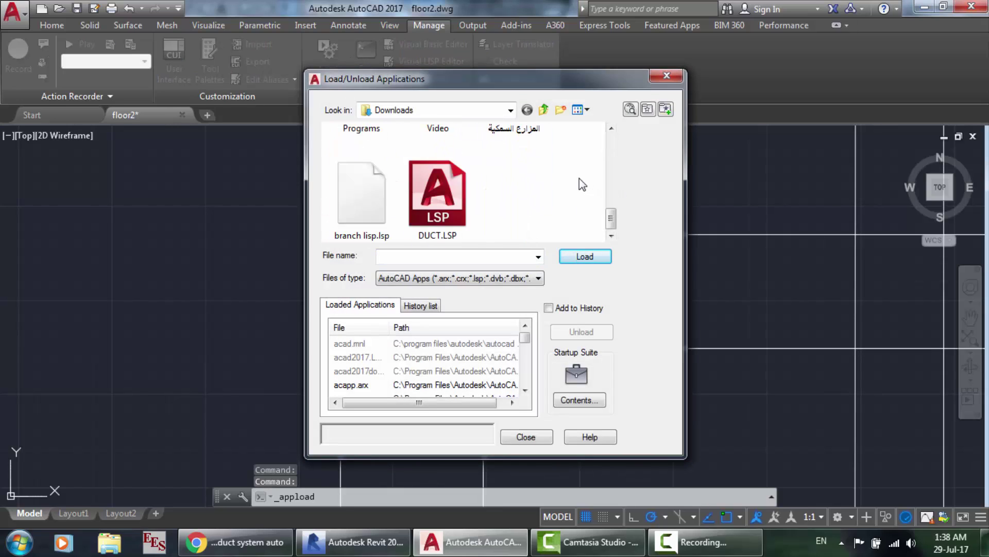
pyautogui.click(354, 206)
pyautogui.doubleClick(354, 207)
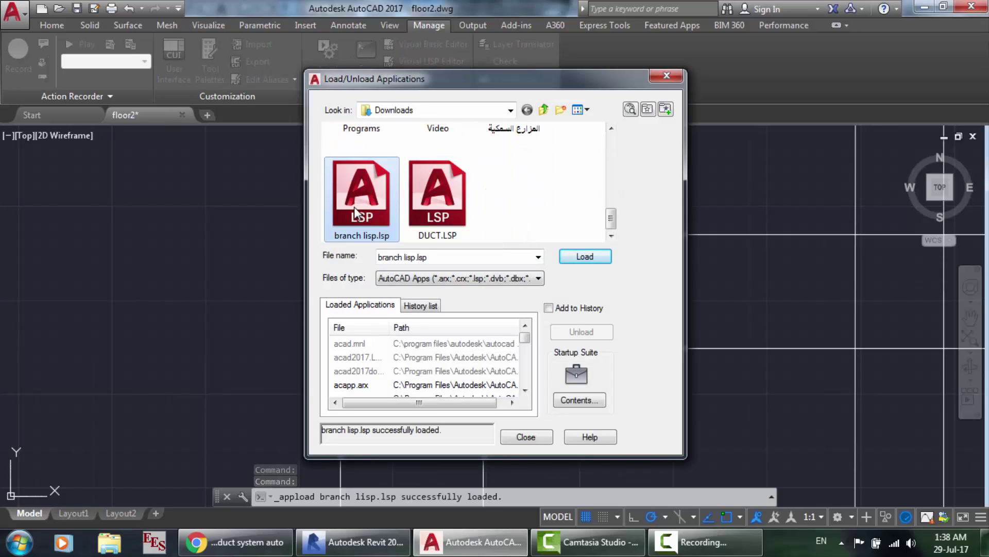
pyautogui.click(582, 257)
pyautogui.click(528, 436)
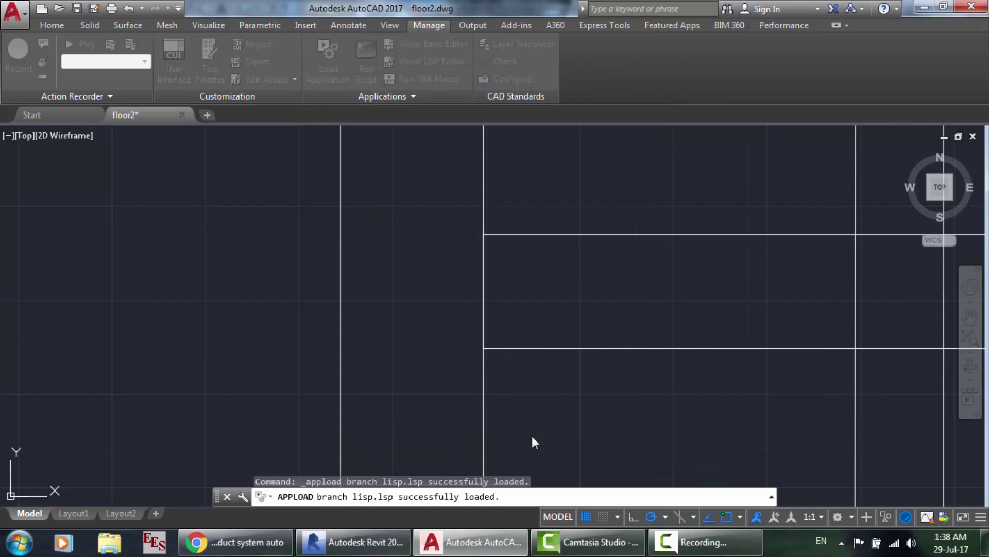
pyautogui.scroll(-2, 421, 387)
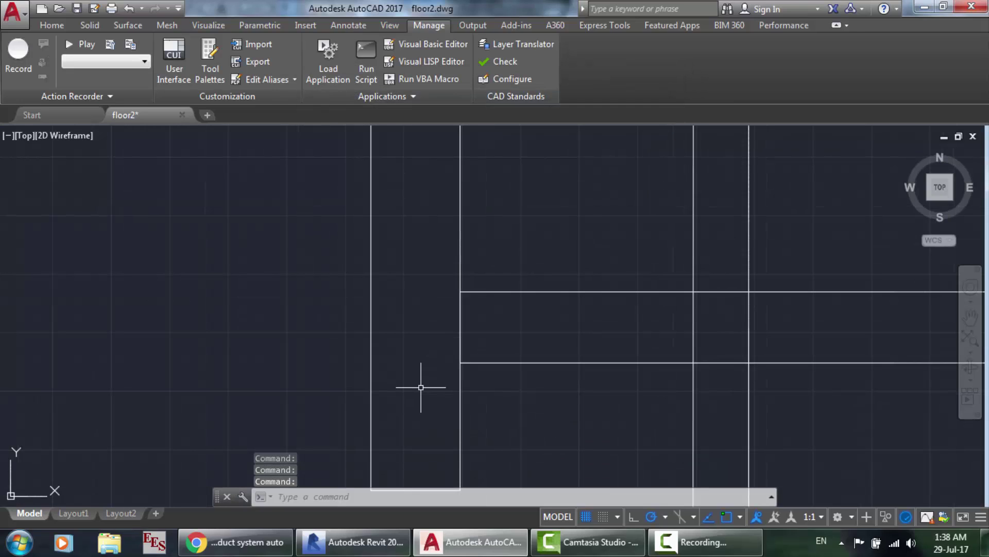
pyautogui.write('bd')
pyautogui.press('Return')
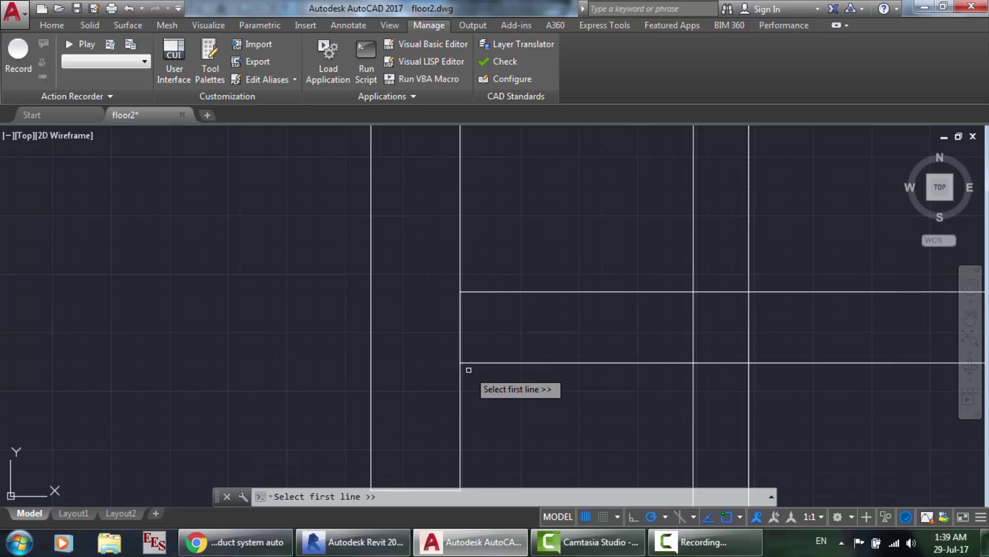
pyautogui.scroll(-2, 511, 339)
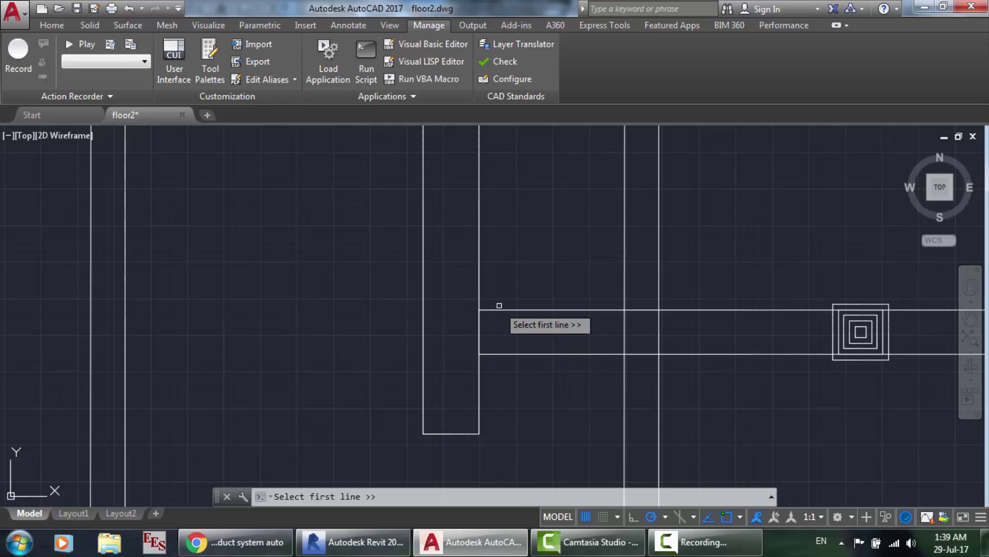
pyautogui.click(506, 353)
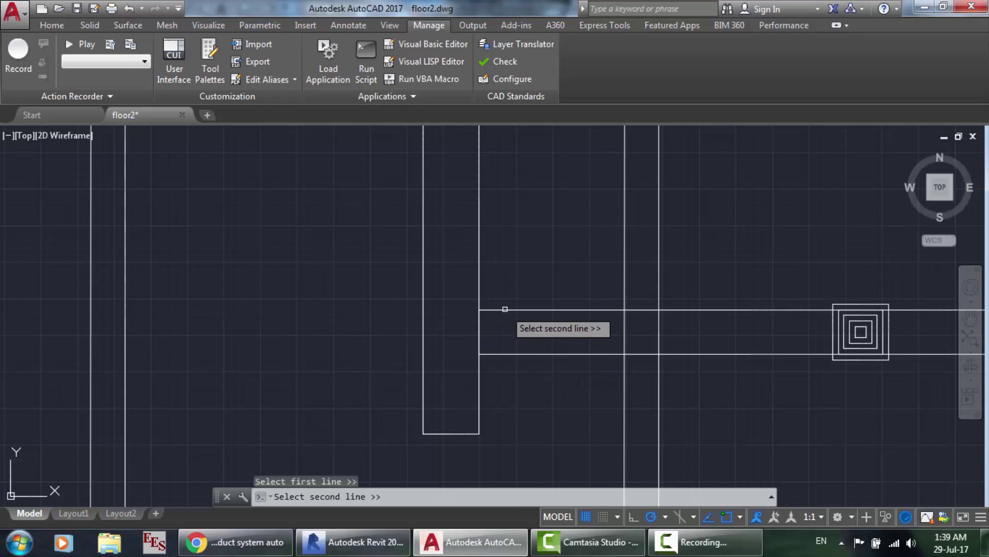
pyautogui.press('Escape')
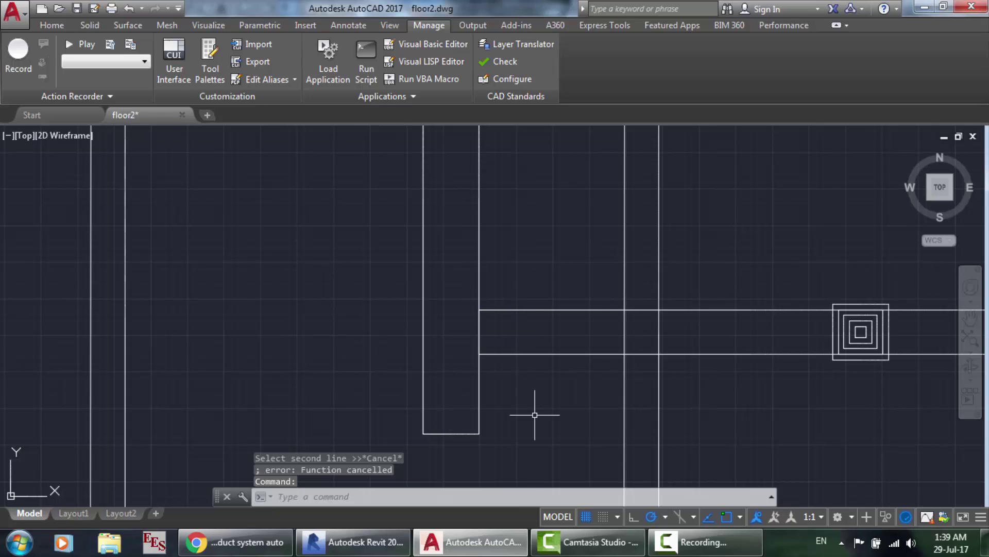
# Explode the main duct and branch duct outlines into separate lines and check that their edges select individually.
pyautogui.moveTo(535, 415)
pyautogui.mouseDown()
pyautogui.moveTo(503, 250)
pyautogui.moveTo(306, 281)
pyautogui.mouseUp()
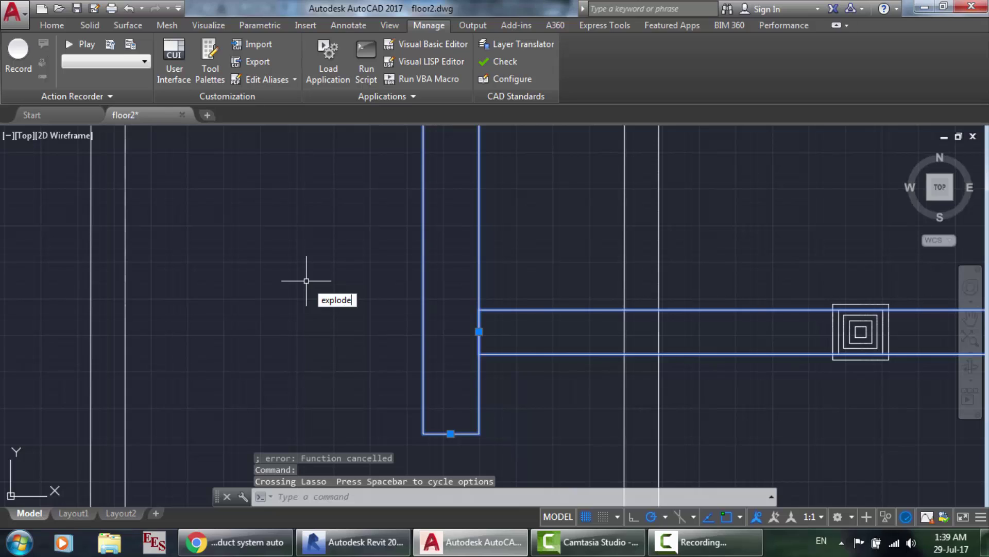
pyautogui.press('Return')
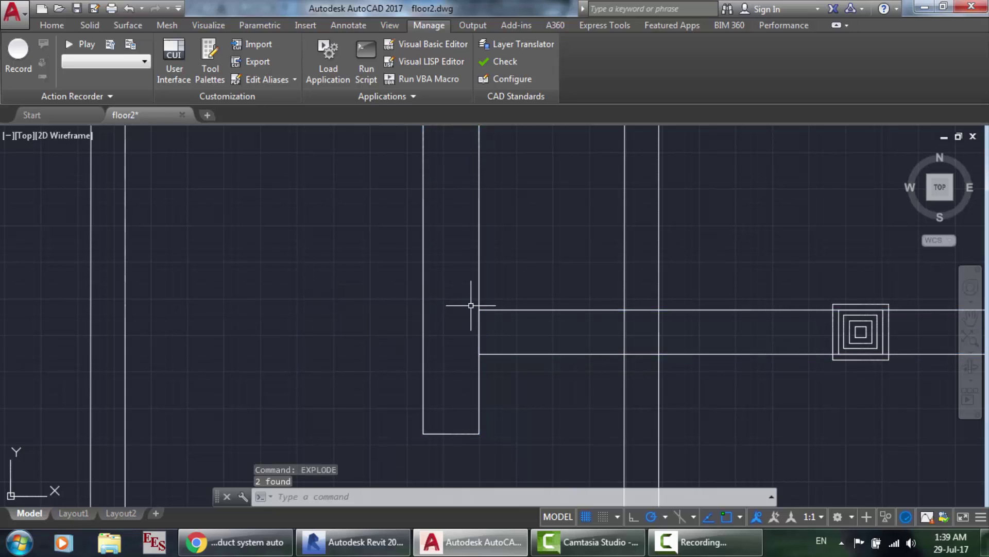
pyautogui.click(491, 309)
pyautogui.click(480, 279)
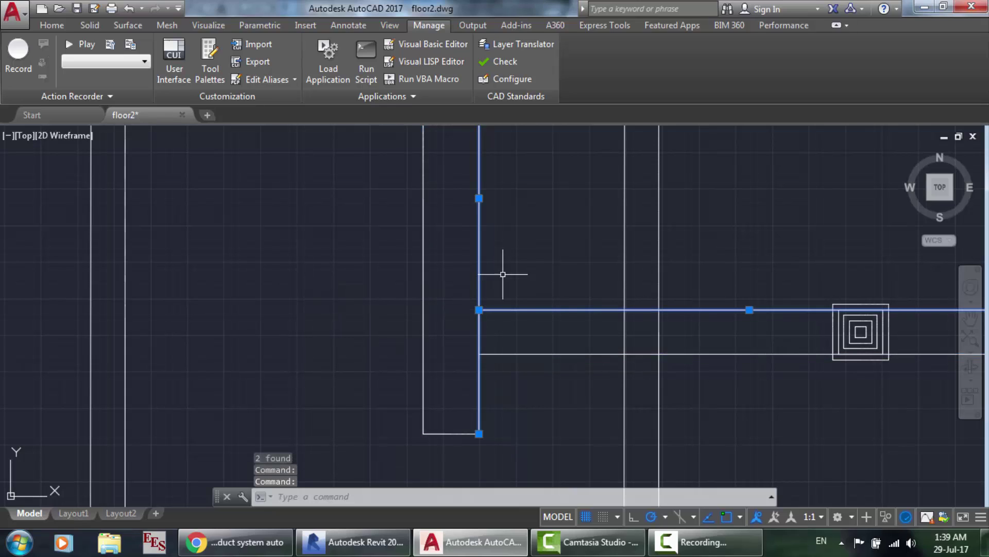
pyautogui.press('Escape')
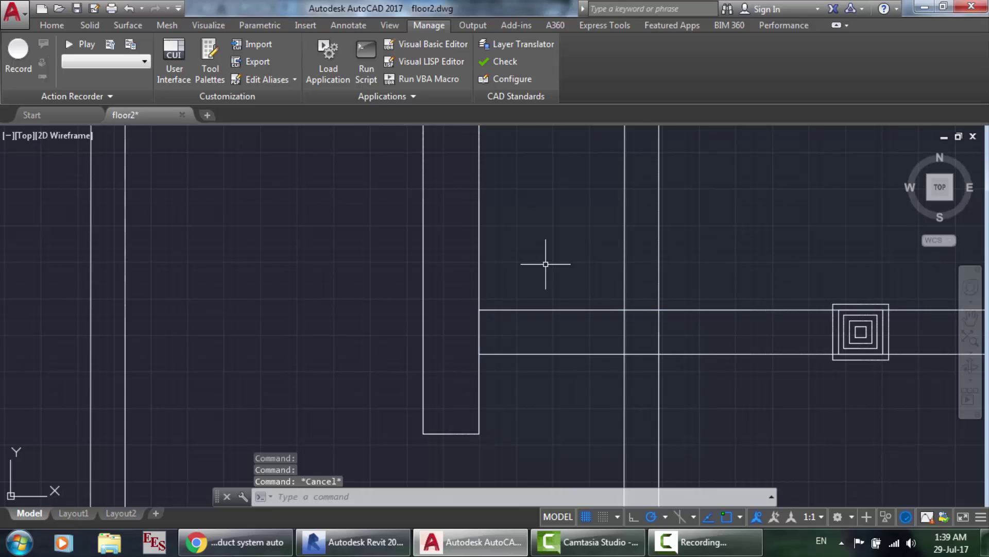
# Try to create the branch takeoff with the BD command, using the branch duct's two edges and the main duct's adjoining side.
pyautogui.press('Return')
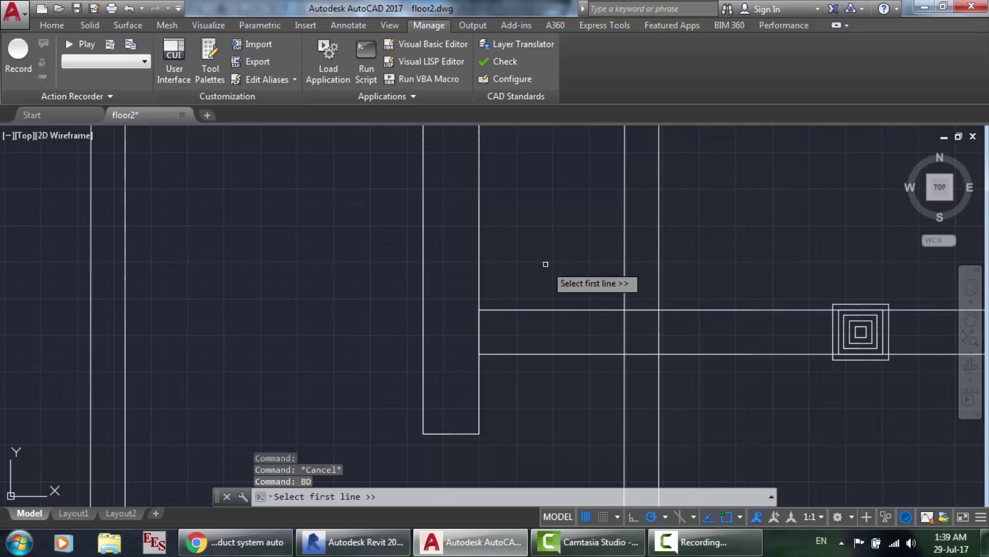
pyautogui.click(508, 354)
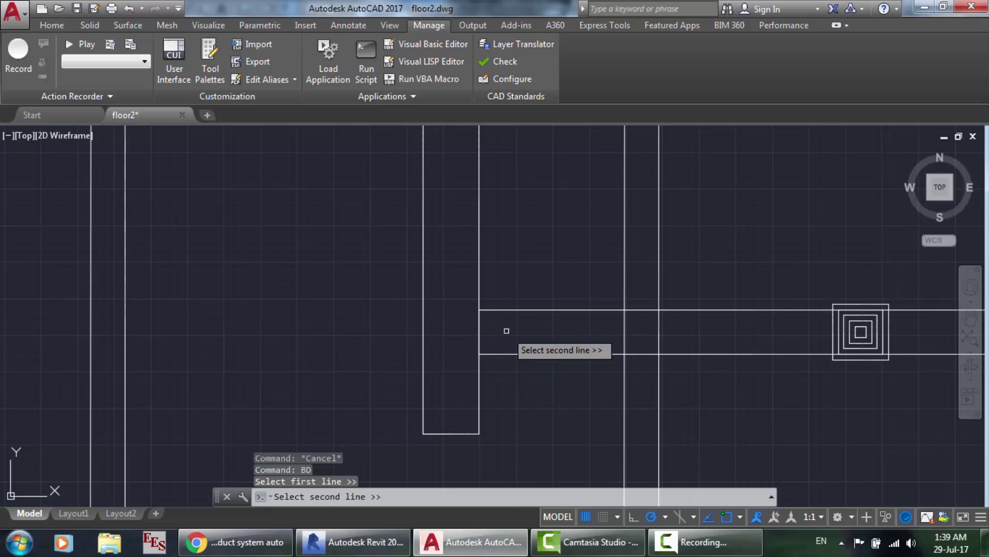
pyautogui.click(499, 311)
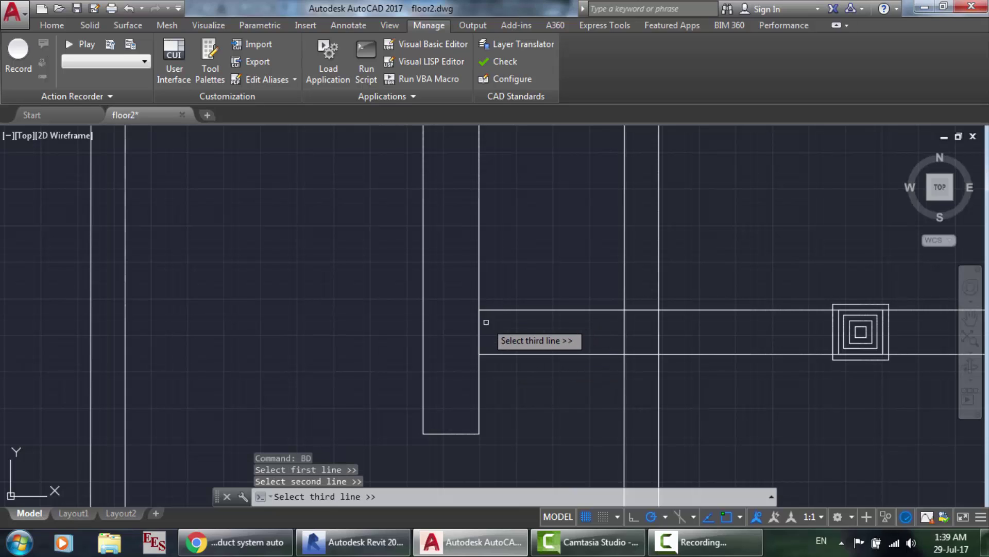
pyautogui.click(480, 273)
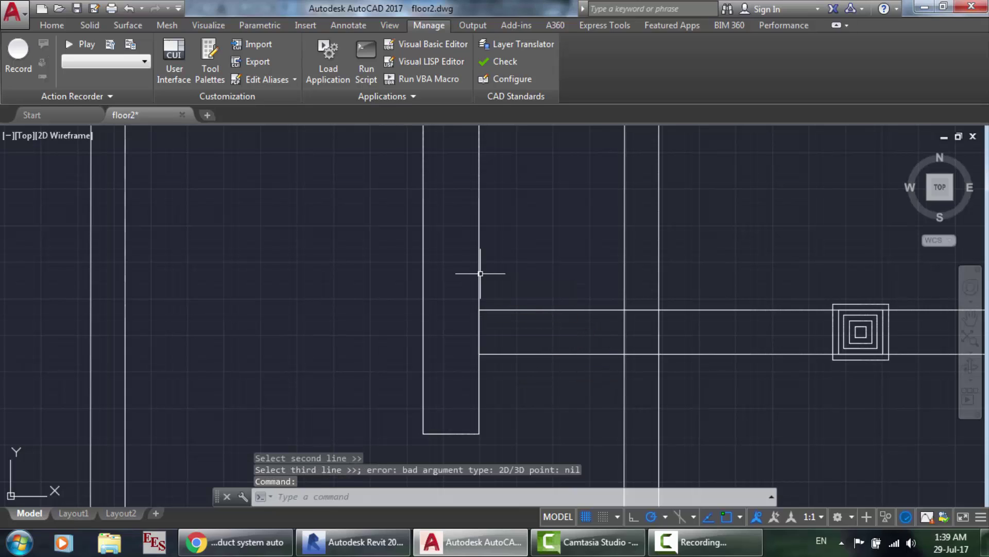
pyautogui.click(478, 268)
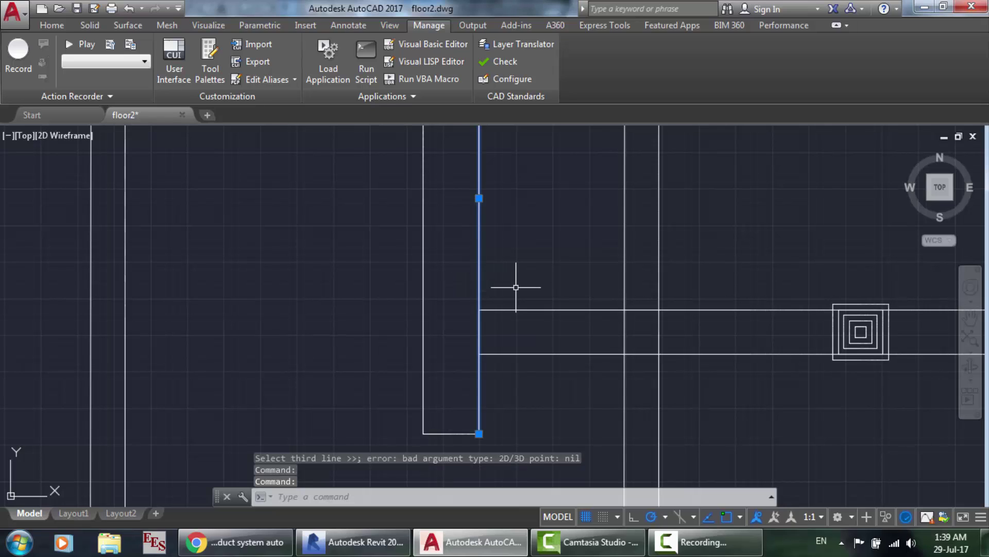
pyautogui.press('Escape')
pyautogui.click(670, 541)
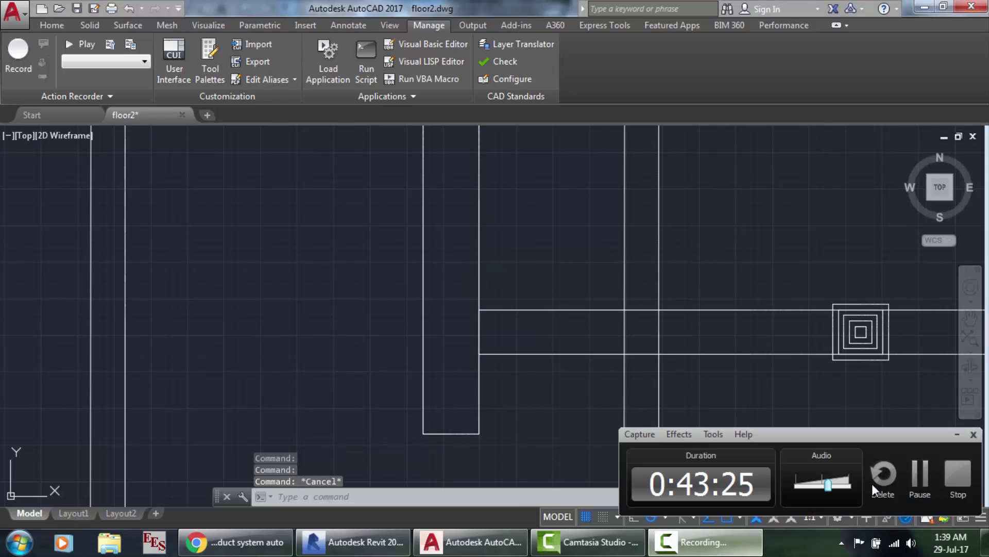
pyautogui.click(920, 474)
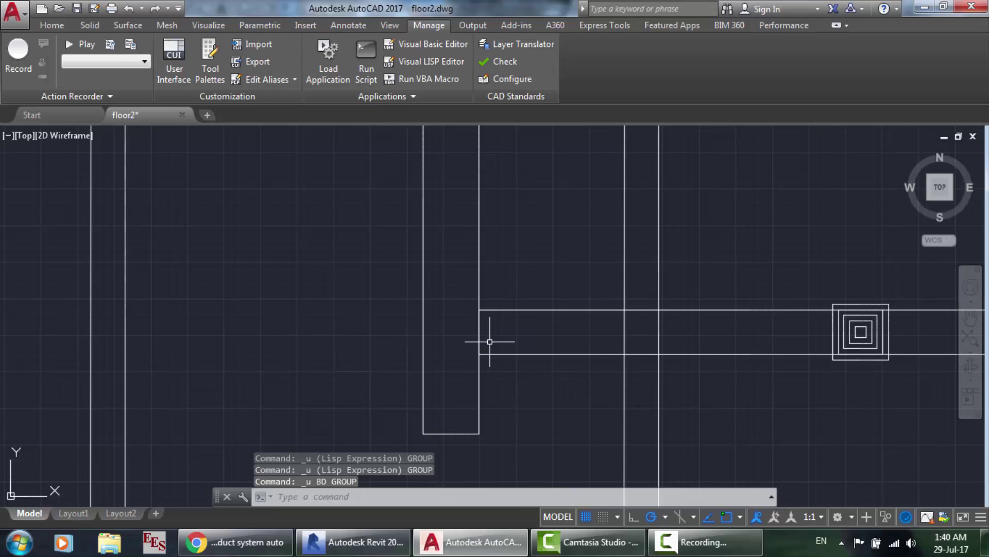
# Create the branch takeoff with the BD command from the branch duct's lower and upper edges and the main duct's side between them.
pyautogui.scroll(4, 490, 340)
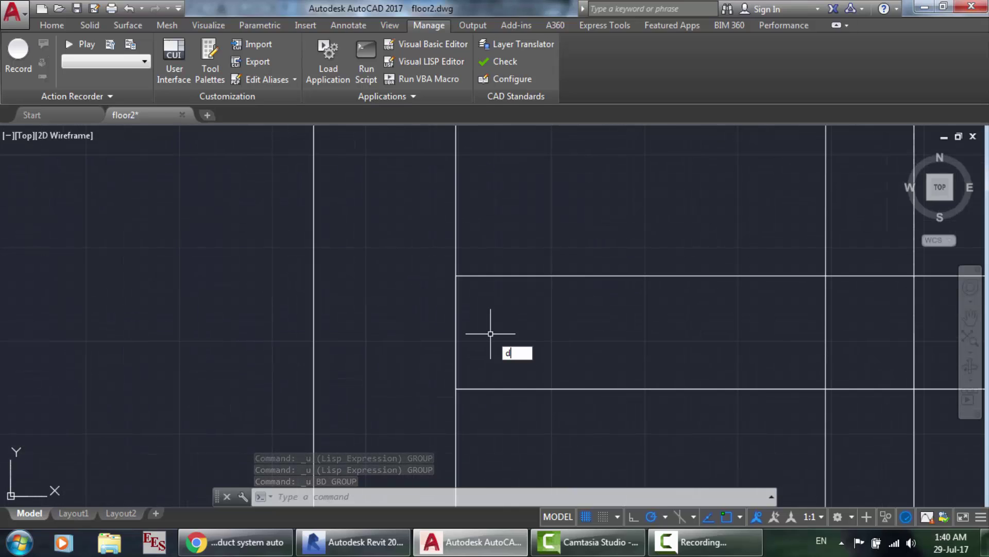
pyautogui.press('Return')
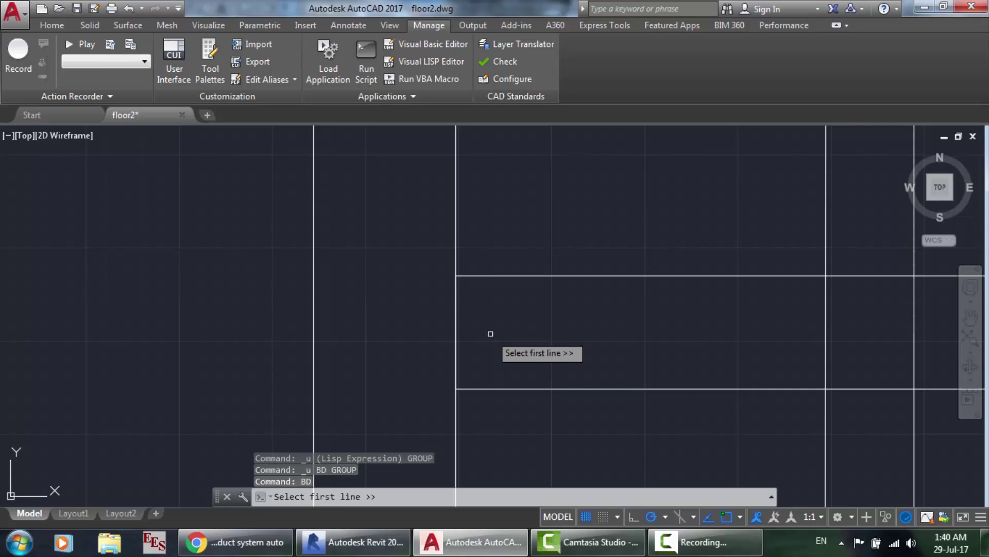
pyautogui.click(488, 389)
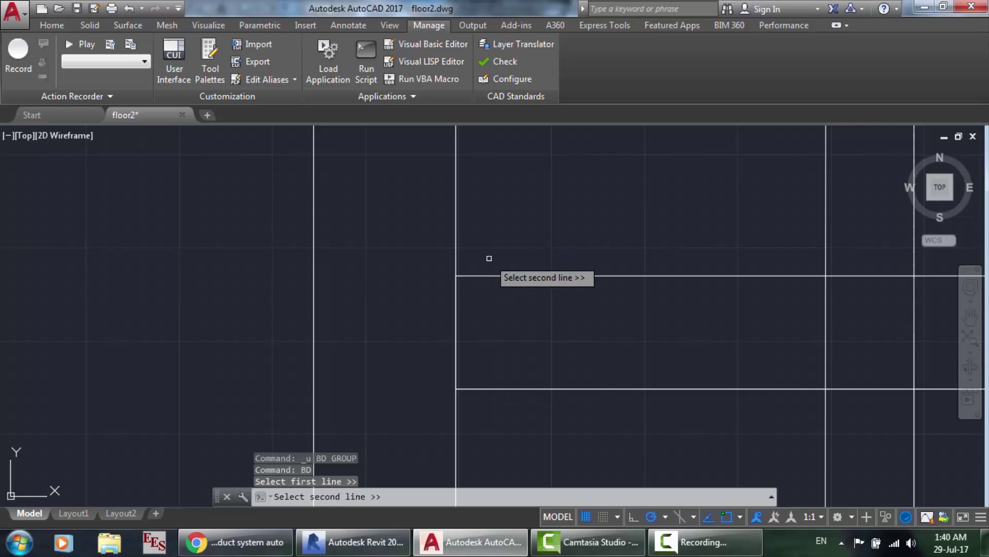
pyautogui.click(484, 276)
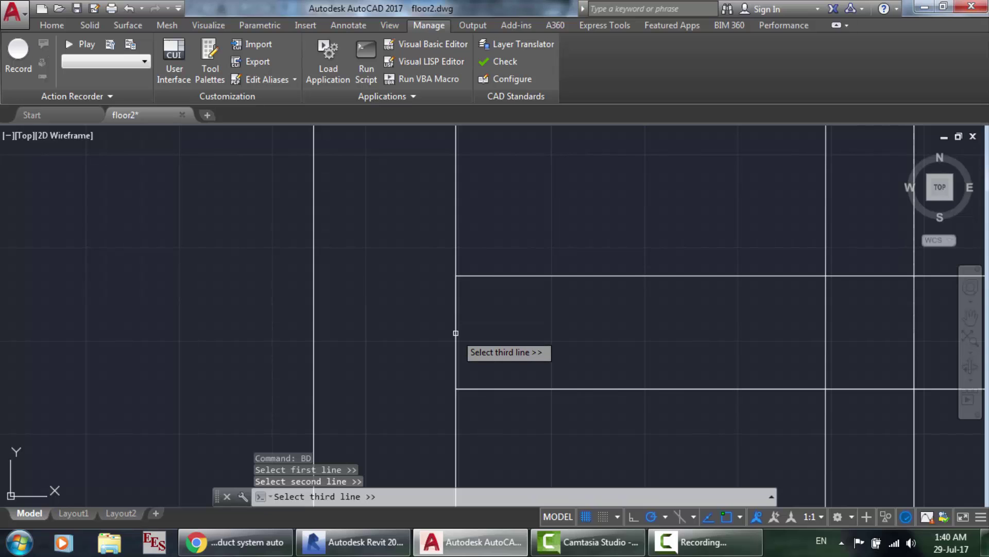
pyautogui.click(456, 333)
pyautogui.scroll(-5, 552, 418)
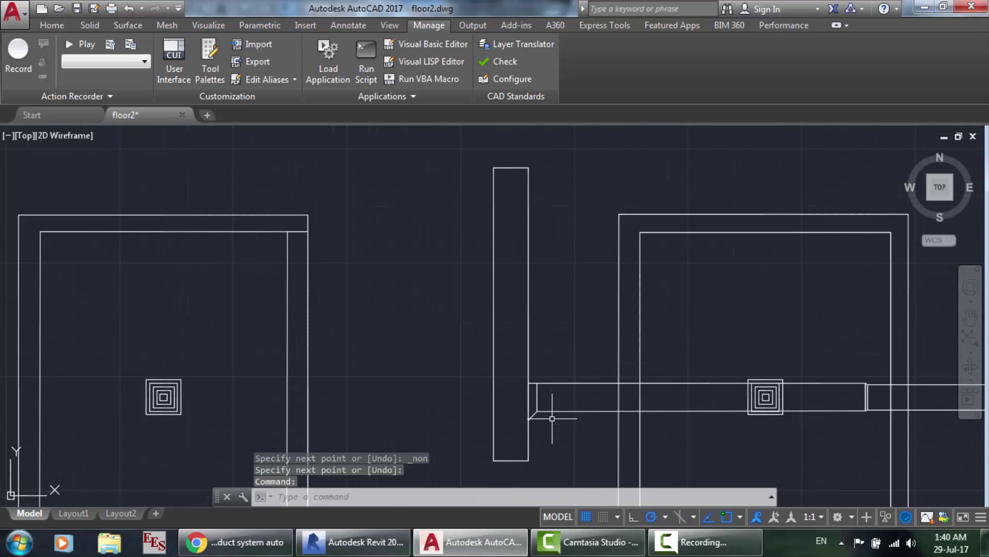
pyautogui.scroll(6, 553, 447)
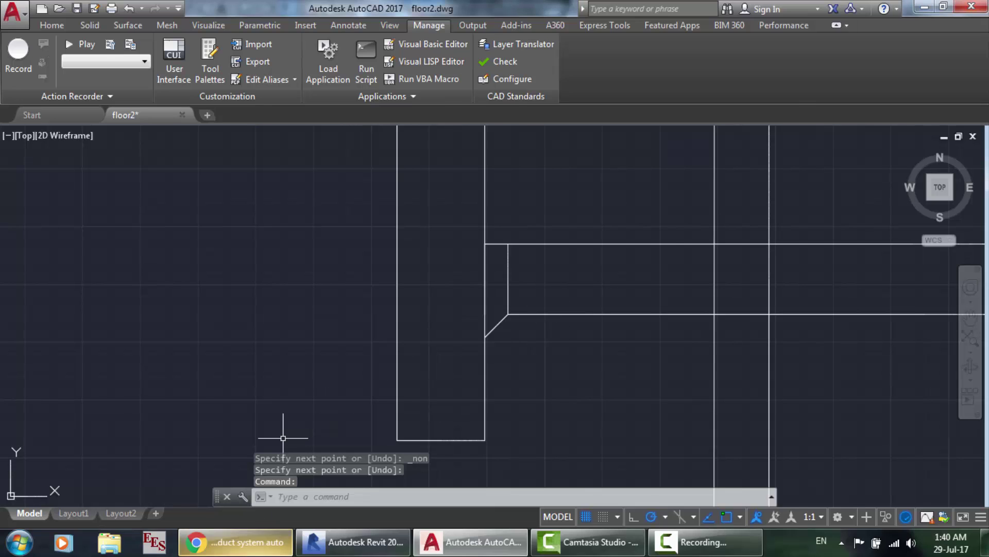
# Switch to Chrome, open google.com in a new tab and search for "duct nech".
pyautogui.click(264, 541)
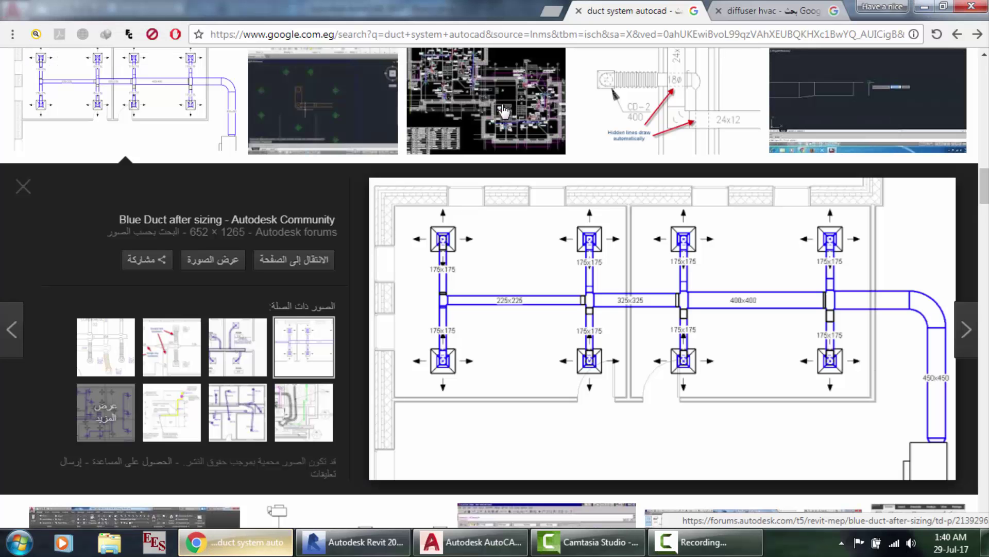
pyautogui.click(552, 10)
pyautogui.write('google.com')
pyautogui.press('Return')
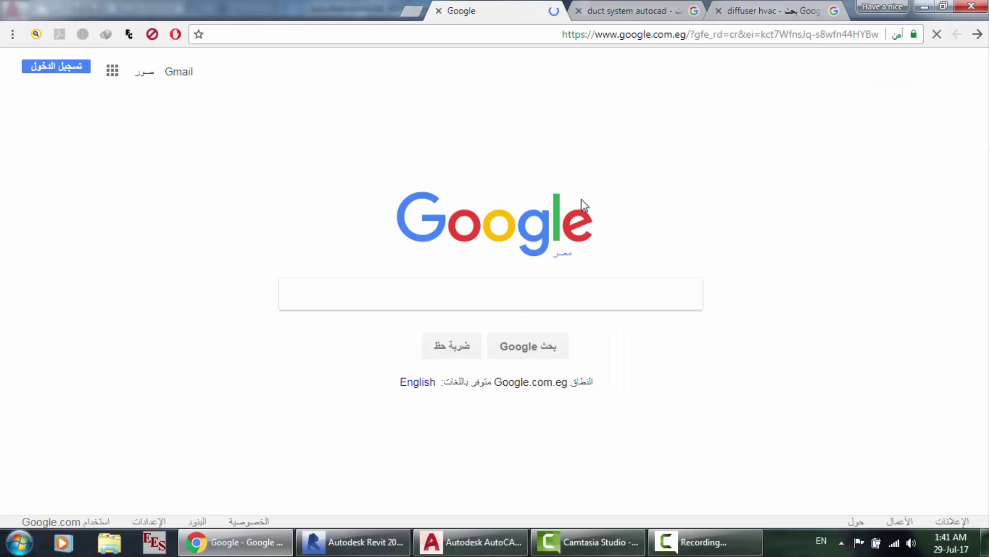
pyautogui.write('duct ')
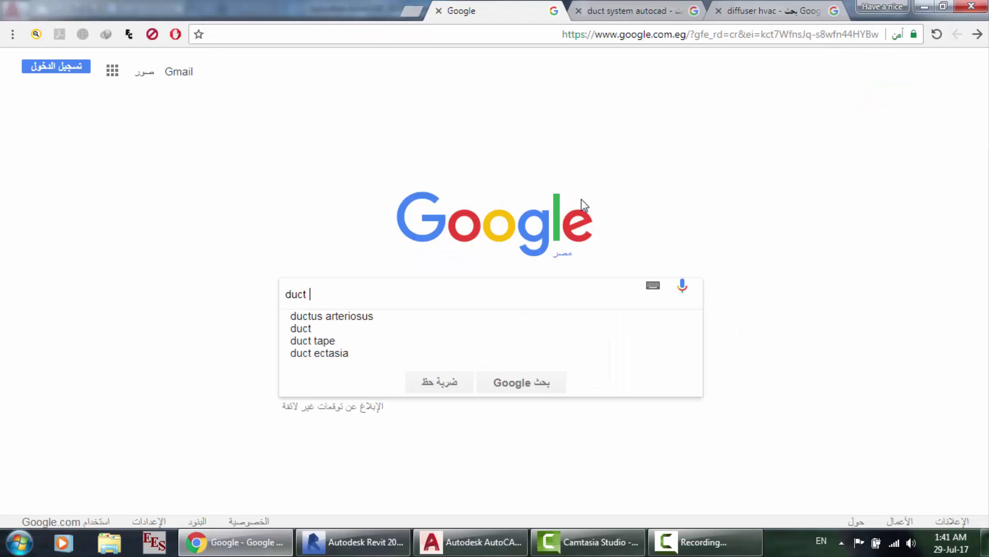
pyautogui.write('nech')
pyautogui.press('Return')
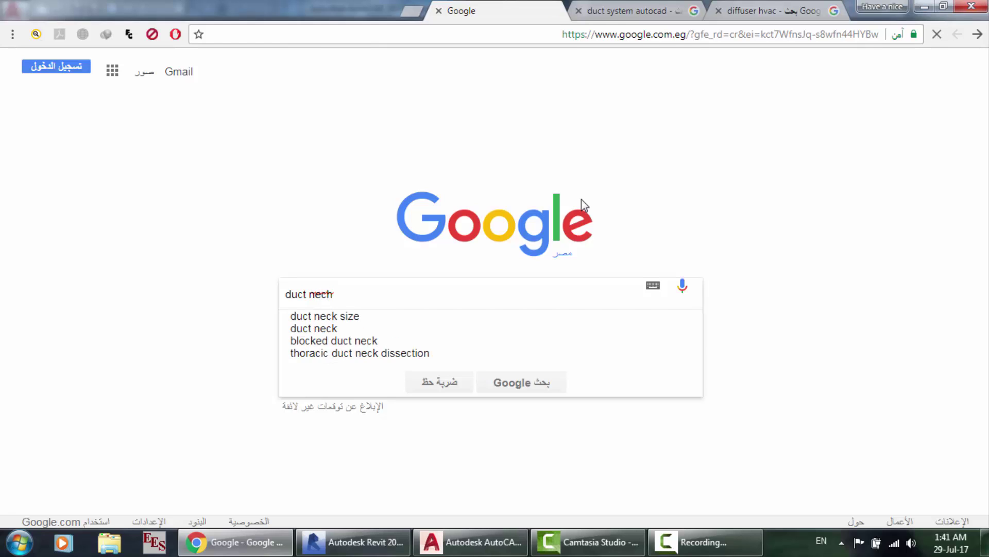
# Correct the search to "duct neck" and open the image of the sheet-metal duct neck.
pyautogui.click(510, 80)
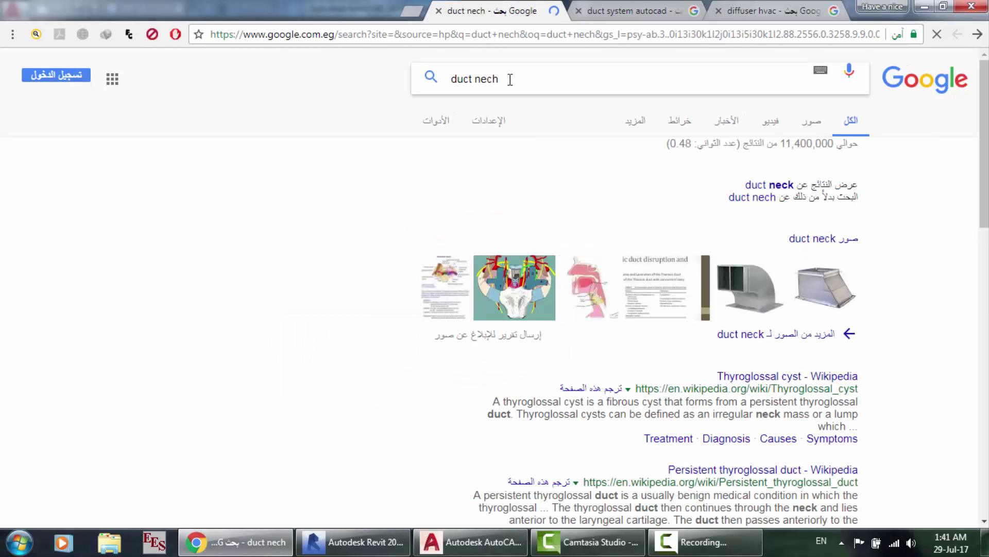
pyautogui.press('BackSpace')
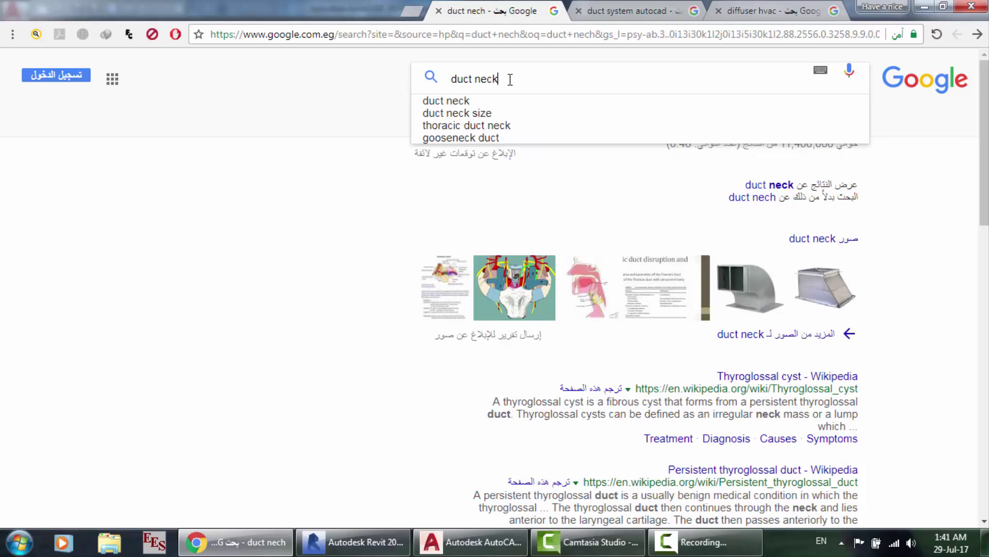
pyautogui.press('Return')
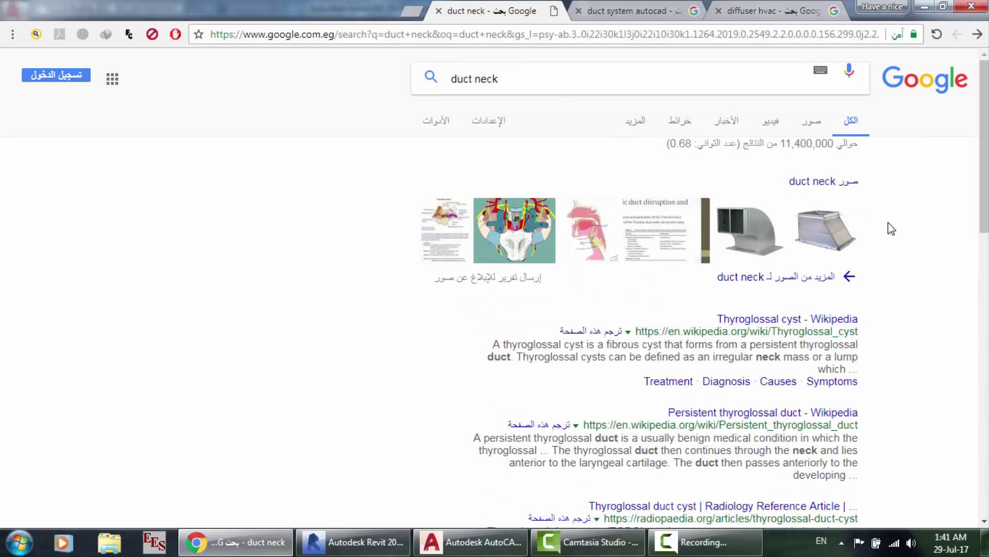
pyautogui.click(826, 235)
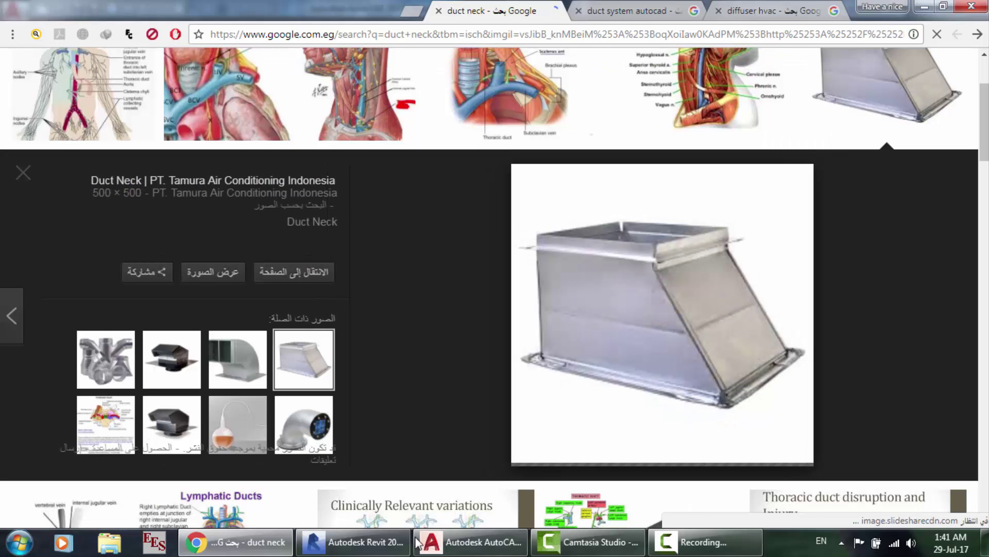
# Switch to Revit and AutoCAD to compare their branch takeoffs, then return to Chrome and browse the duct neck images.
pyautogui.click(397, 542)
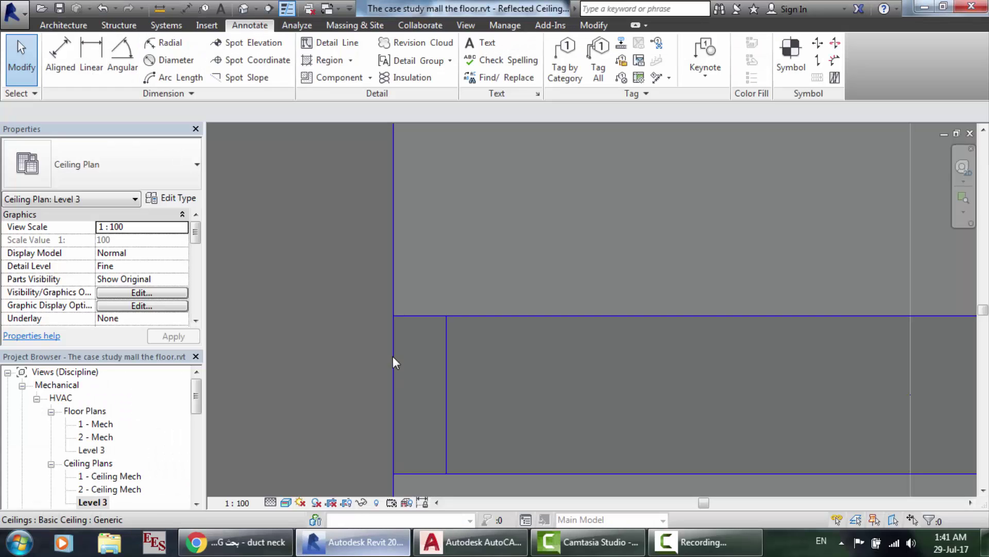
pyautogui.click(452, 542)
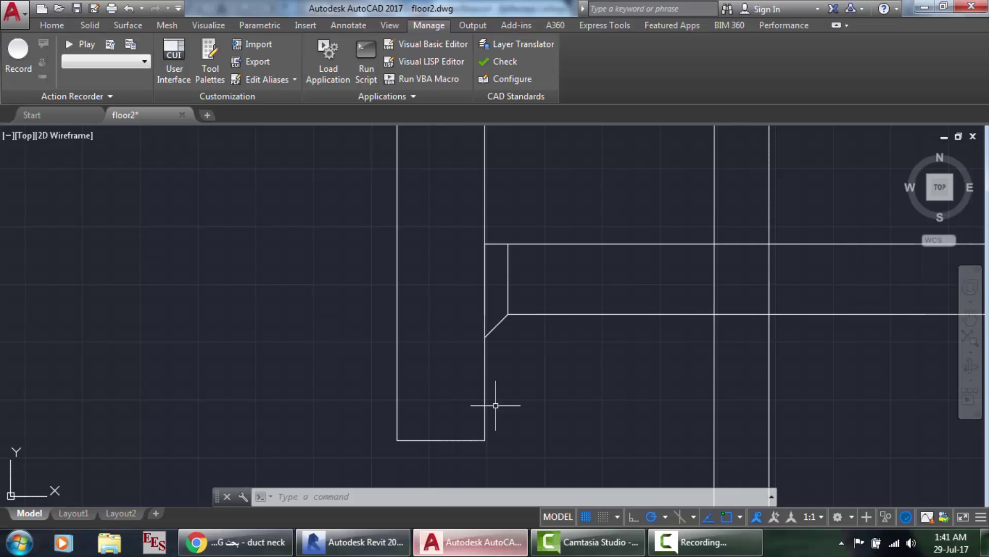
pyautogui.click(237, 542)
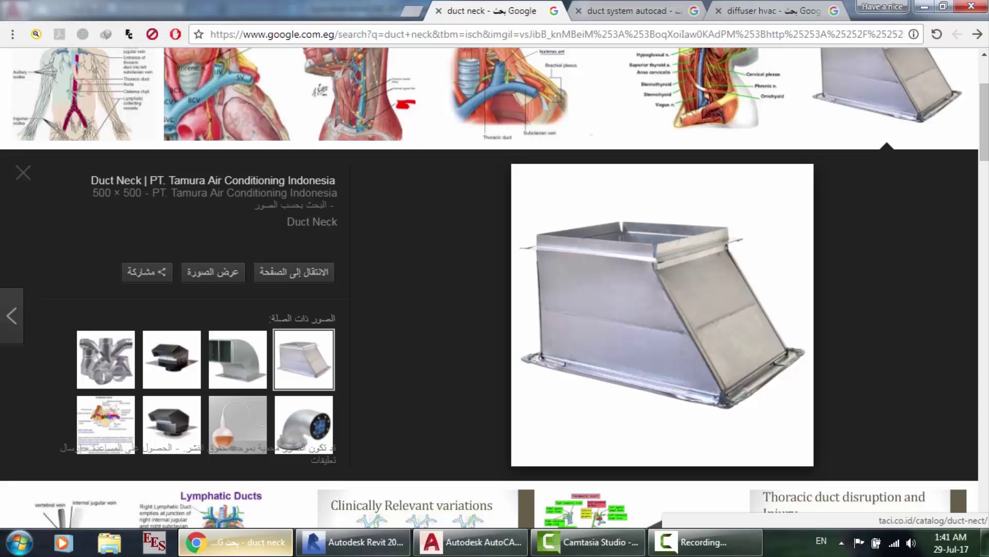
pyautogui.scroll(-5, 378, 303)
pyautogui.scroll(-1, 379, 304)
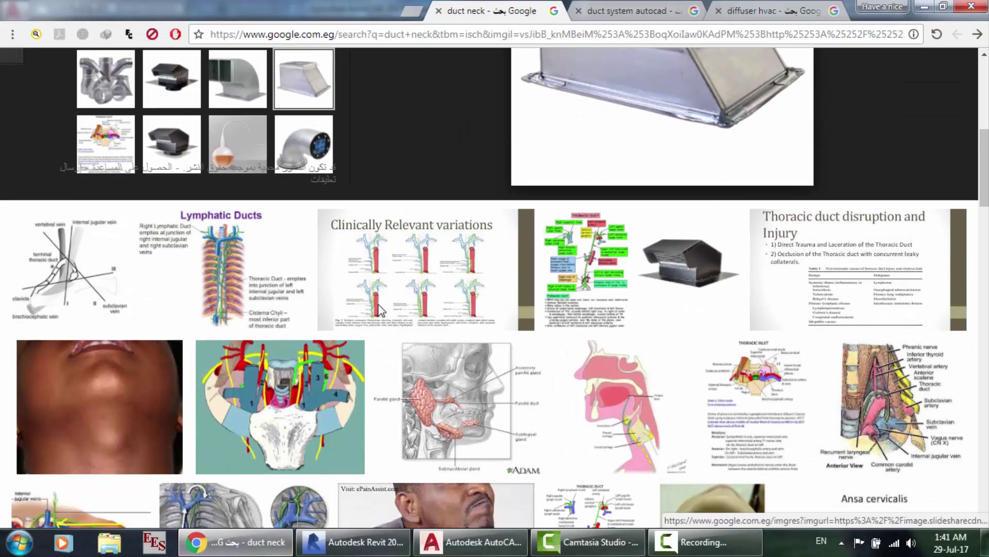
pyautogui.scroll(7, 377, 303)
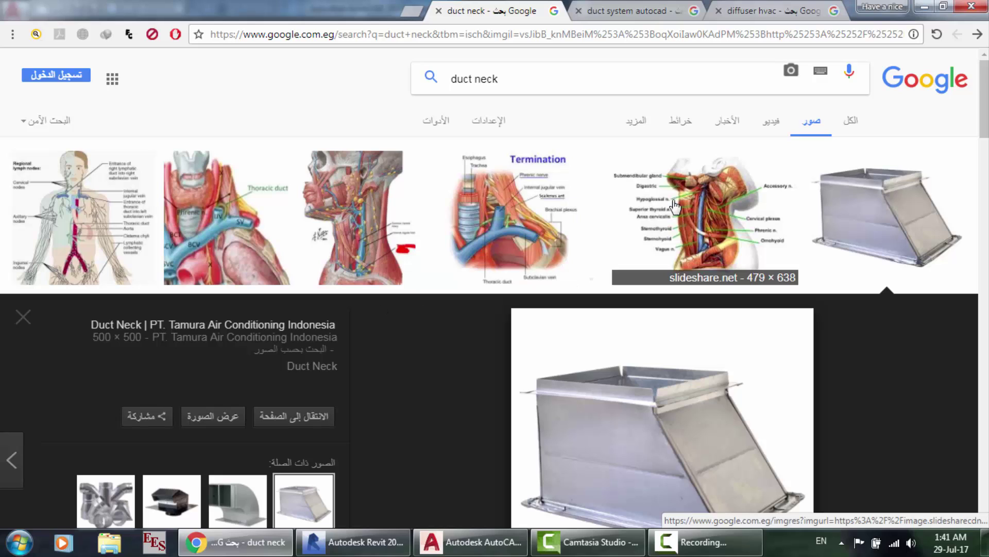
# Look through the duct neck image results and open the neck picture beside the sheet-metal duct.
pyautogui.click(713, 223)
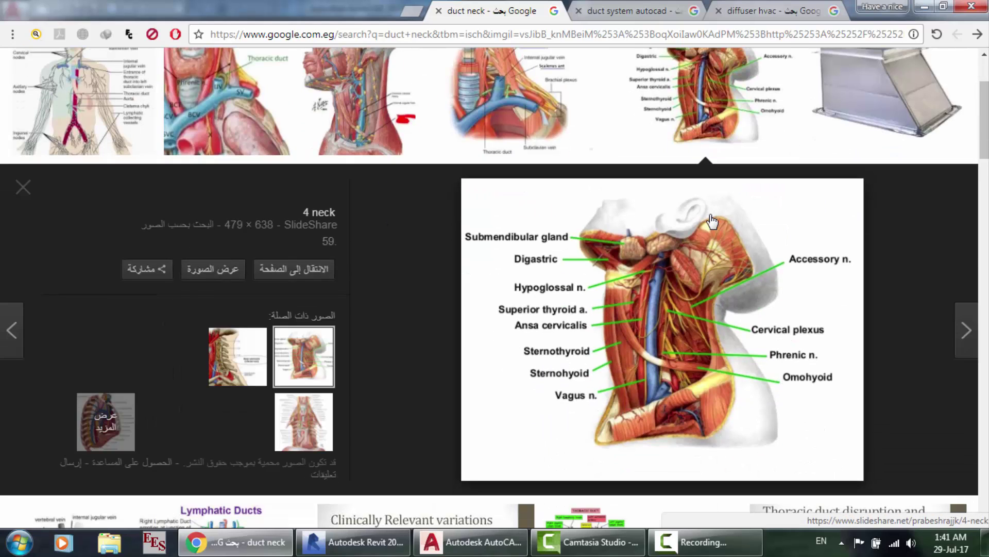
pyautogui.scroll(-4, 436, 257)
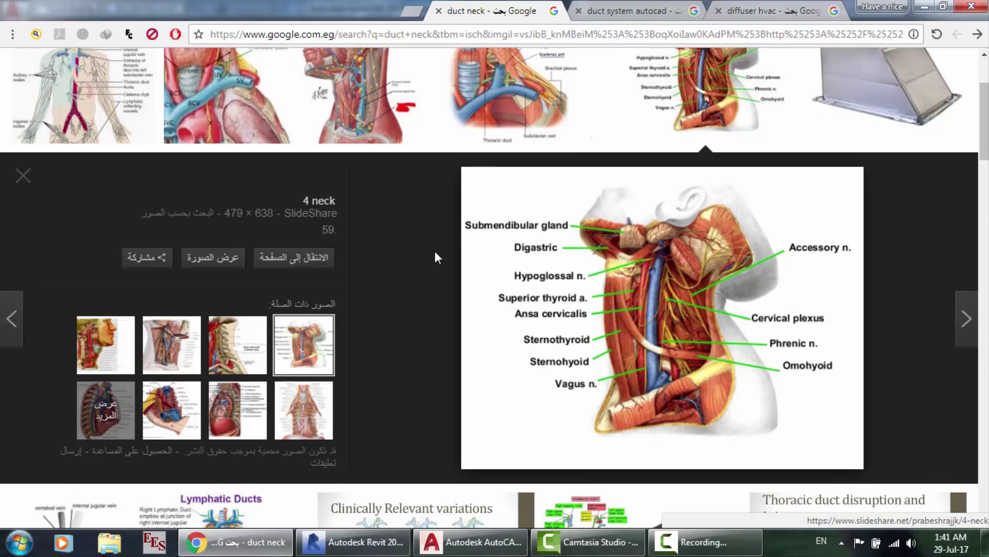
pyautogui.scroll(-1, 434, 256)
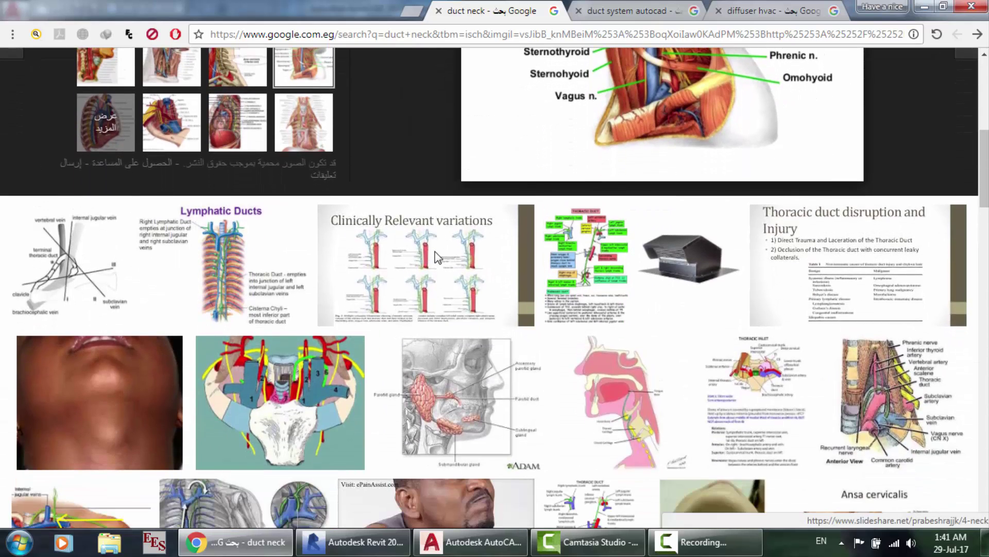
pyautogui.scroll(6, 434, 249)
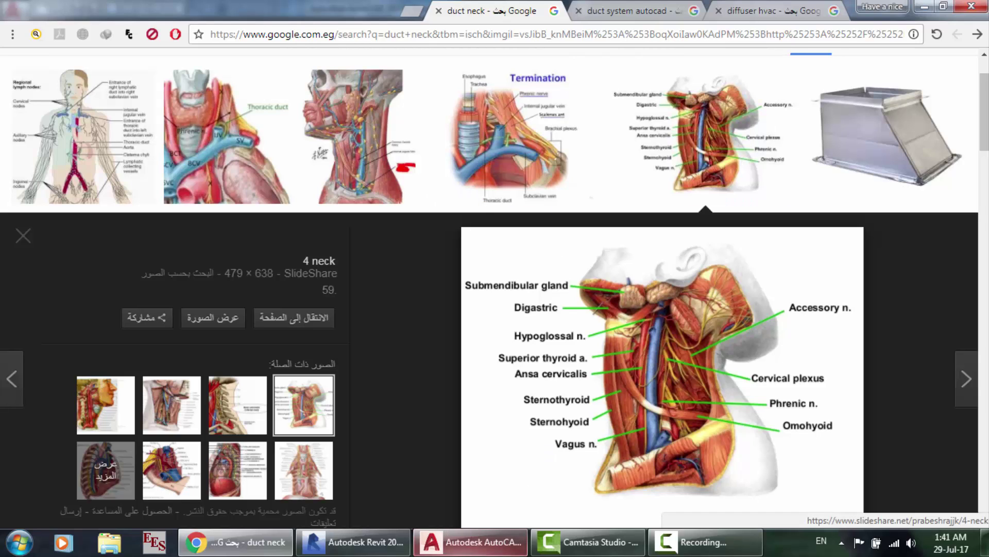
# Switch to AutoCAD and then Revit to compare the branch duct running from the main duct to diffuser 33.
pyautogui.hotkey('alt', 'Tab')
pyautogui.scroll(-4, 530, 327)
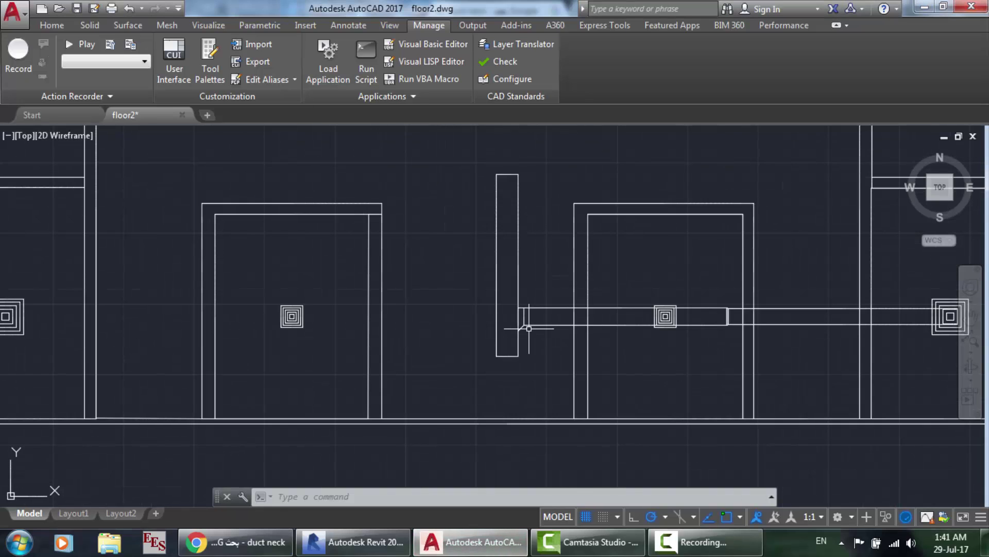
pyautogui.scroll(-3, 830, 365)
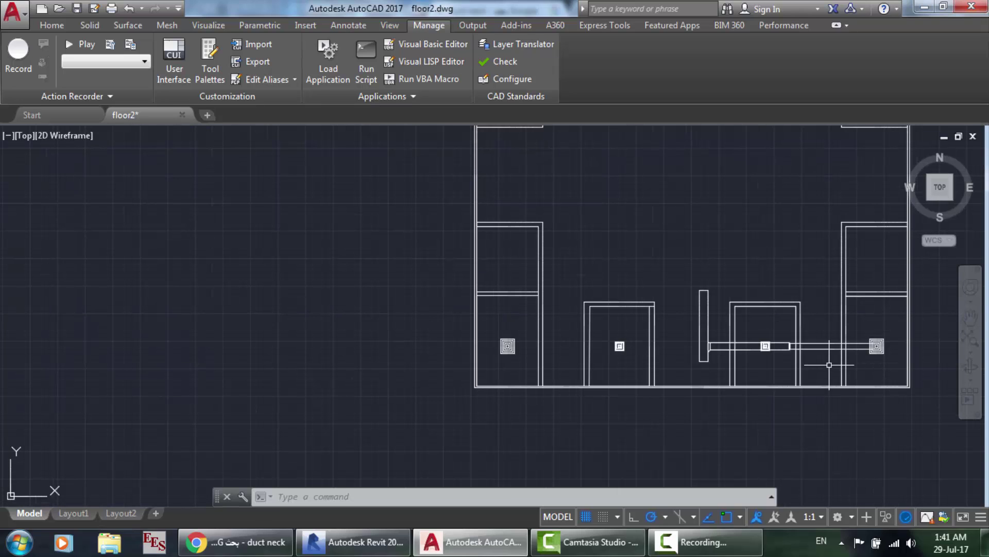
pyautogui.scroll(5, 897, 367)
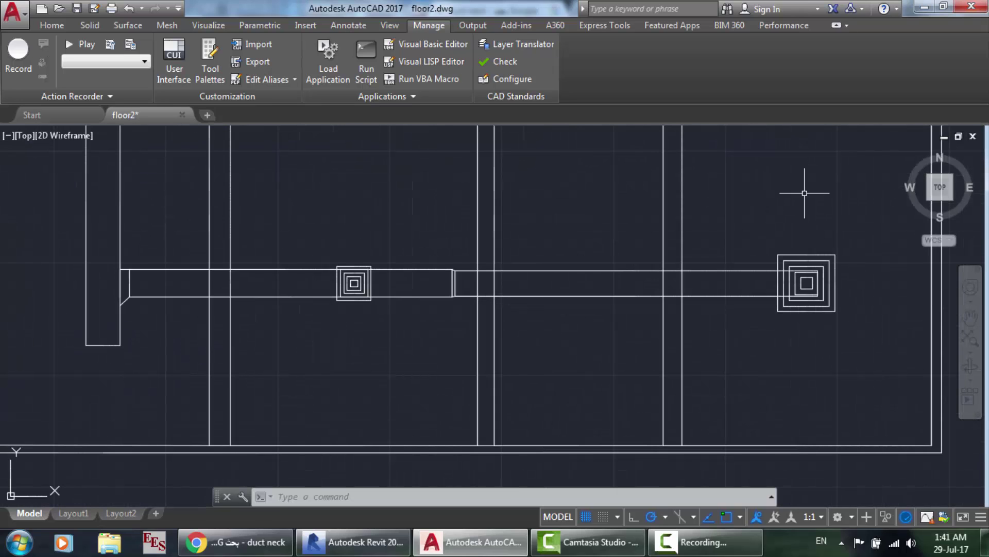
pyautogui.click(355, 541)
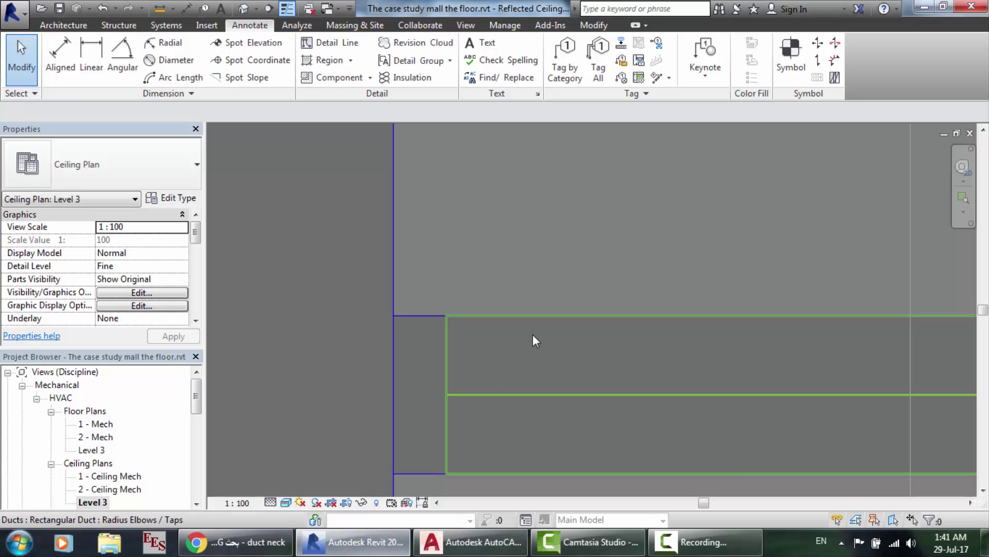
pyautogui.scroll(-5, 532, 334)
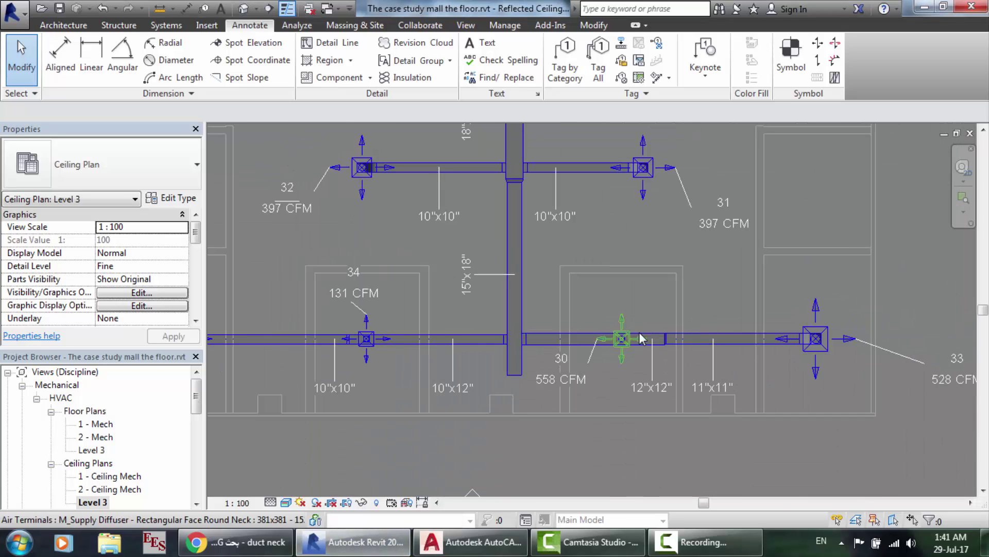
pyautogui.scroll(2, 546, 342)
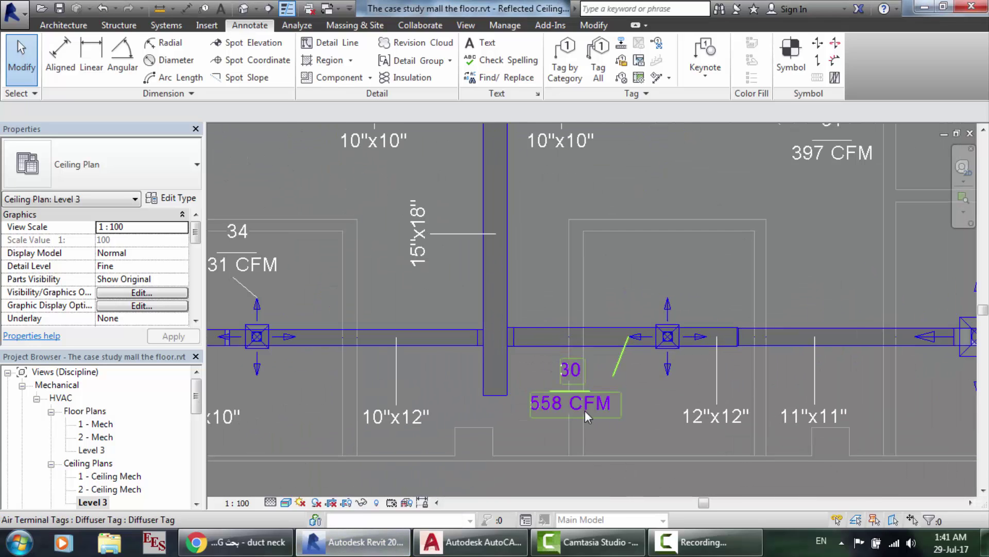
pyautogui.scroll(-3, 885, 374)
pyautogui.scroll(1, 965, 366)
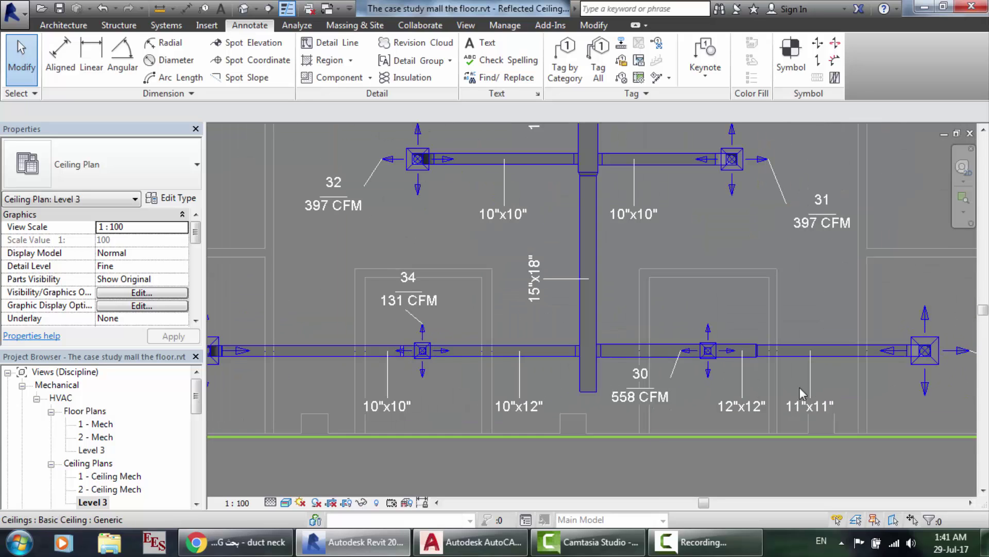
# View the opposite branch's diffusers in AutoCAD, then select the 10"x12" duct beside the main duct in Revit to check its size.
pyautogui.click(472, 541)
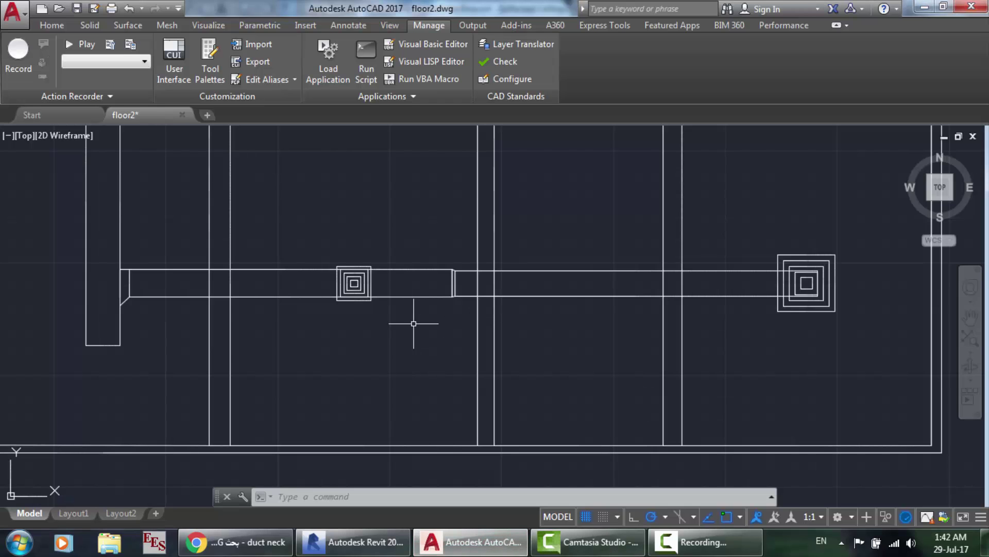
pyautogui.scroll(-7, 414, 323)
pyautogui.scroll(5, 296, 317)
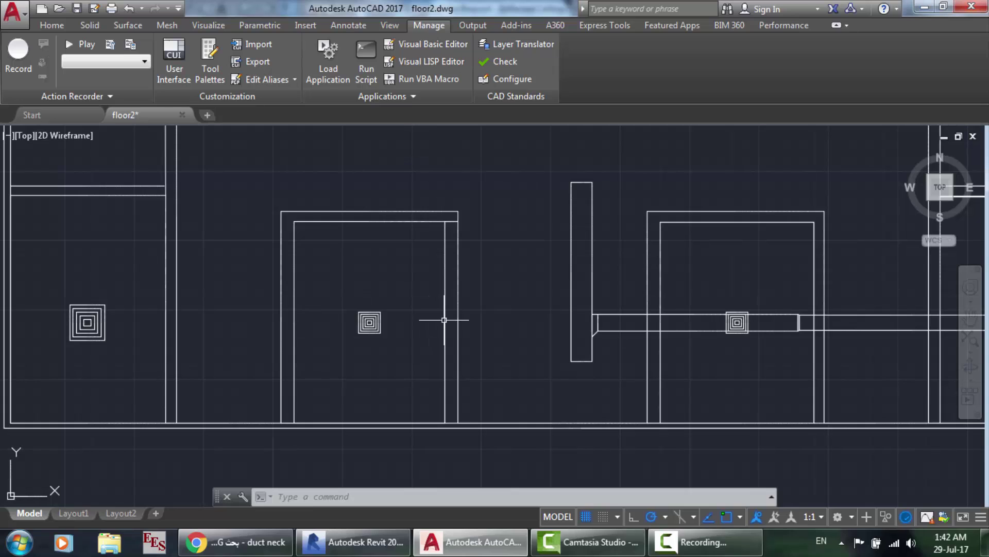
pyautogui.click(355, 542)
pyautogui.scroll(1, 383, 375)
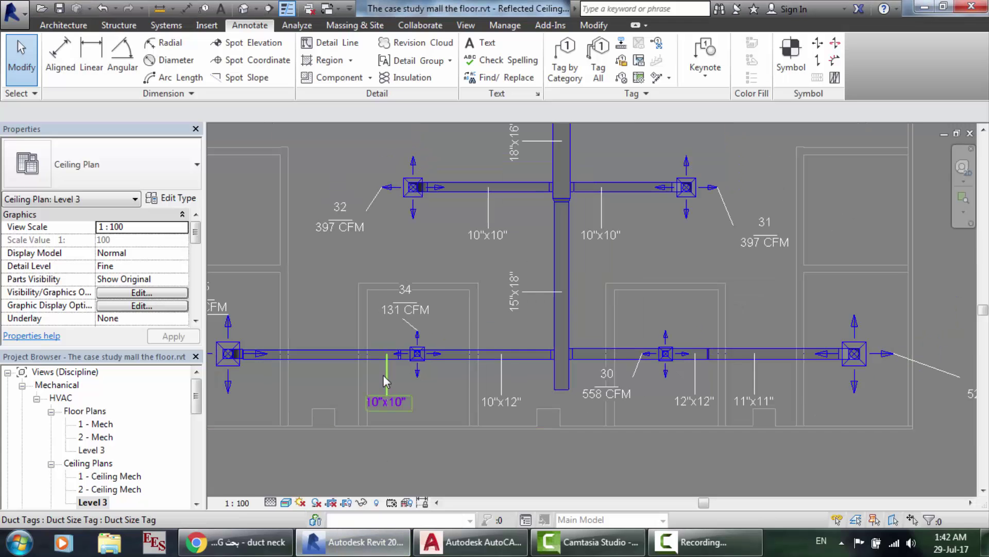
pyautogui.scroll(1, 477, 360)
pyautogui.scroll(2, 549, 367)
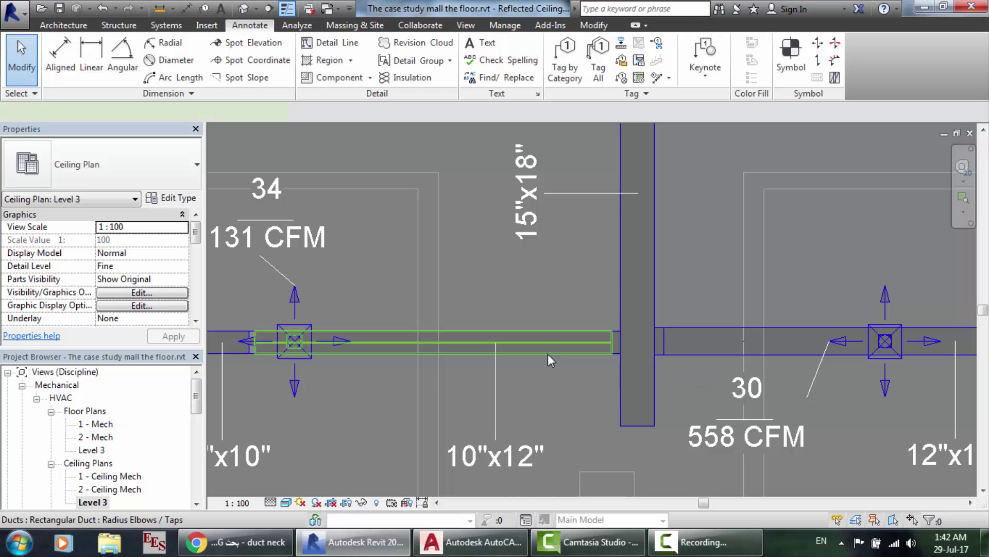
pyautogui.click(548, 353)
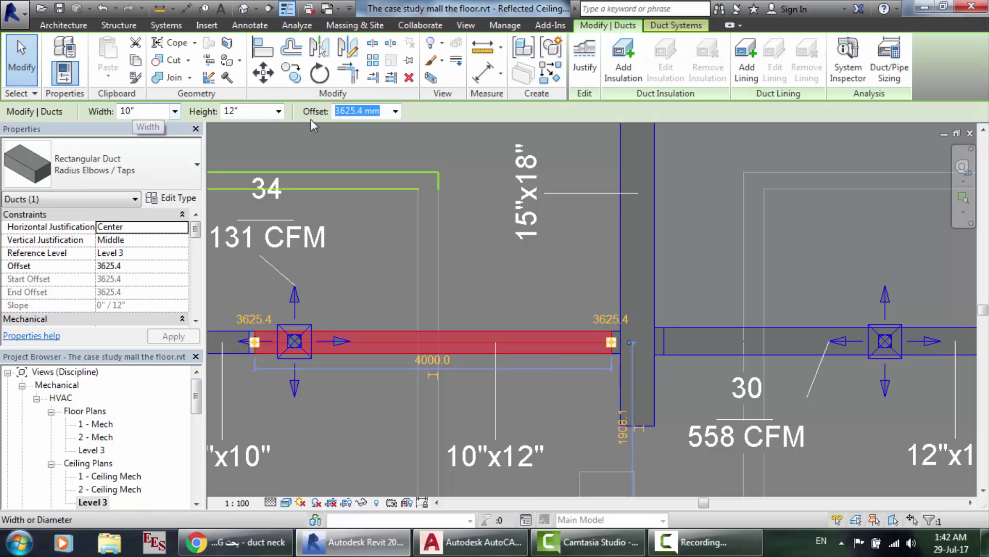
pyautogui.scroll(-2, 348, 245)
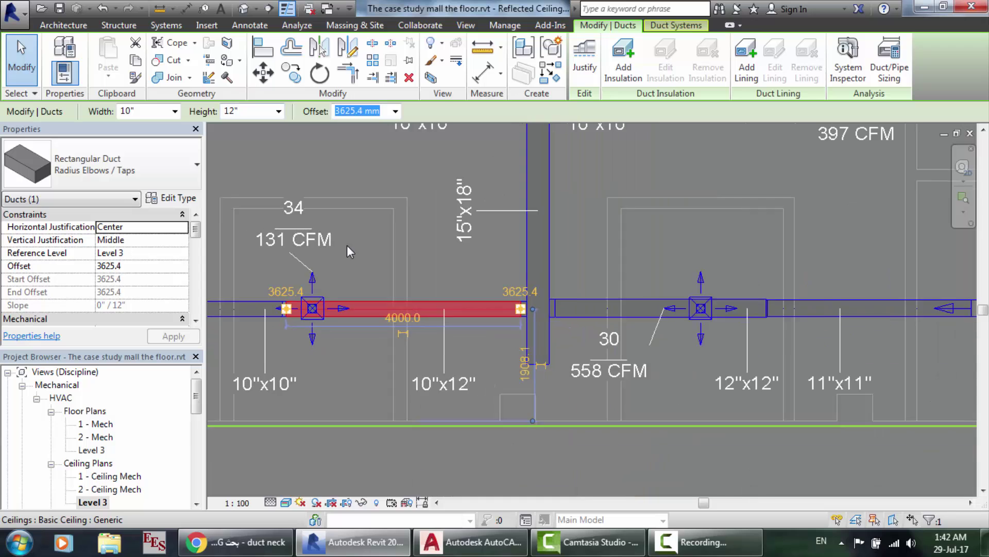
# Select the 10"x10" duct beyond diffuser 34 and examine its size and the transition at that diffuser.
pyautogui.scroll(-3, 347, 245)
pyautogui.click(233, 274)
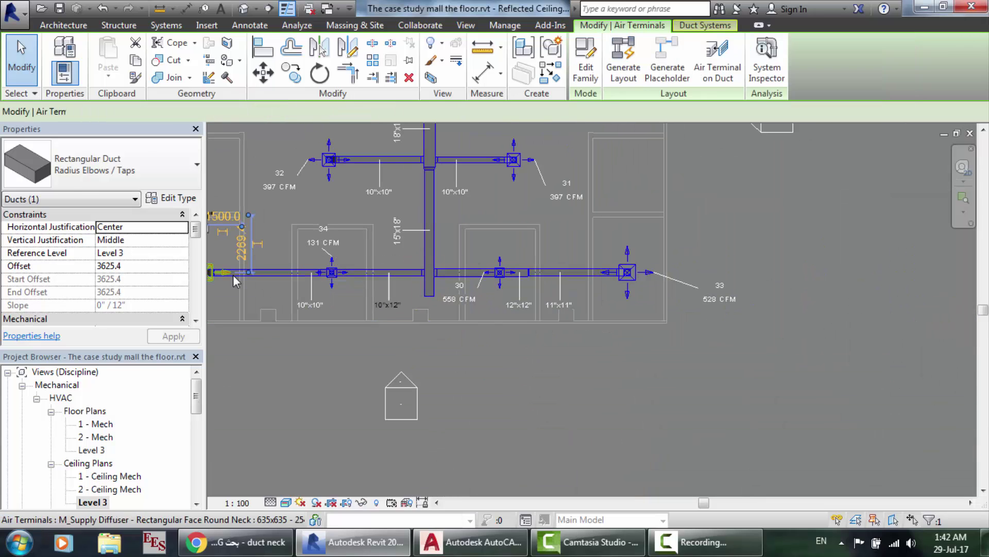
pyautogui.scroll(3, 295, 273)
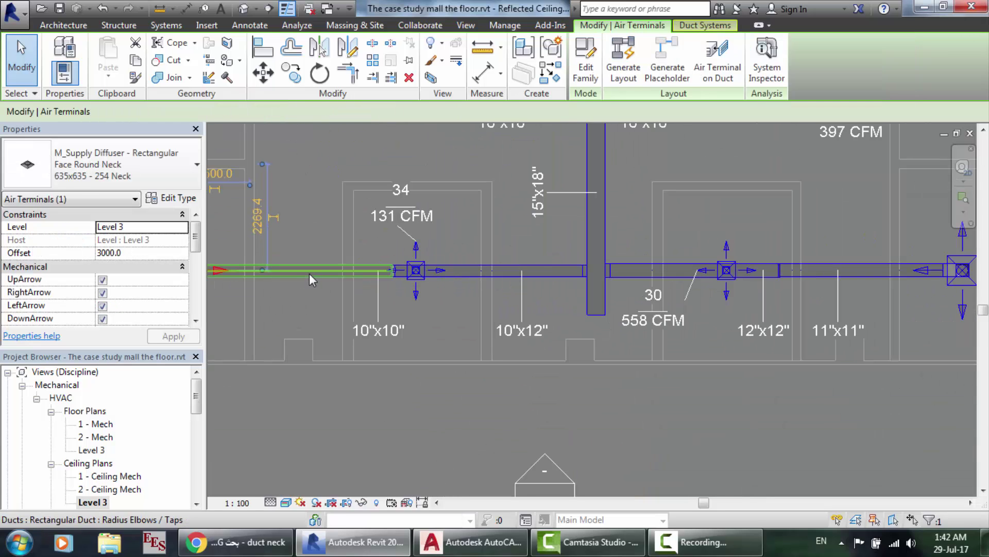
pyautogui.click(309, 274)
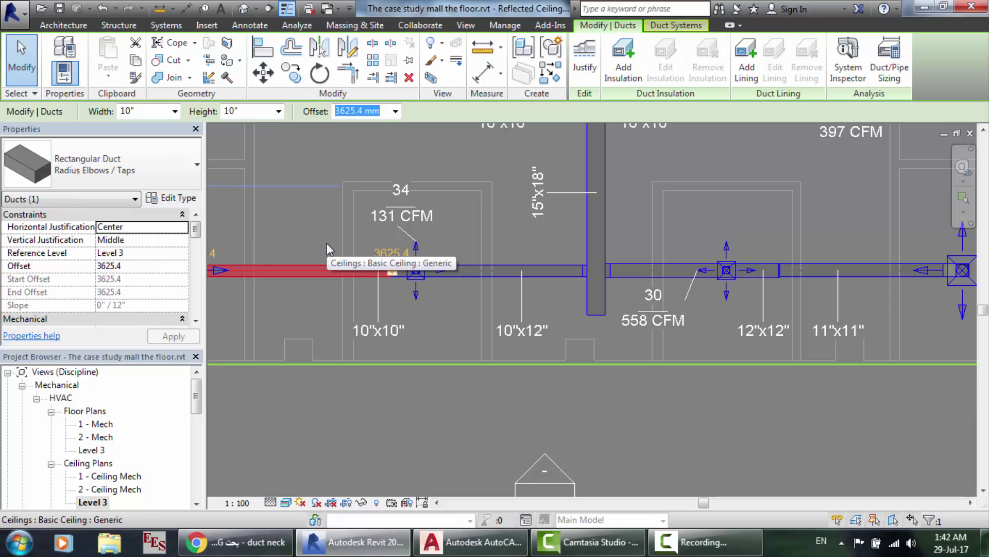
pyautogui.scroll(3, 386, 282)
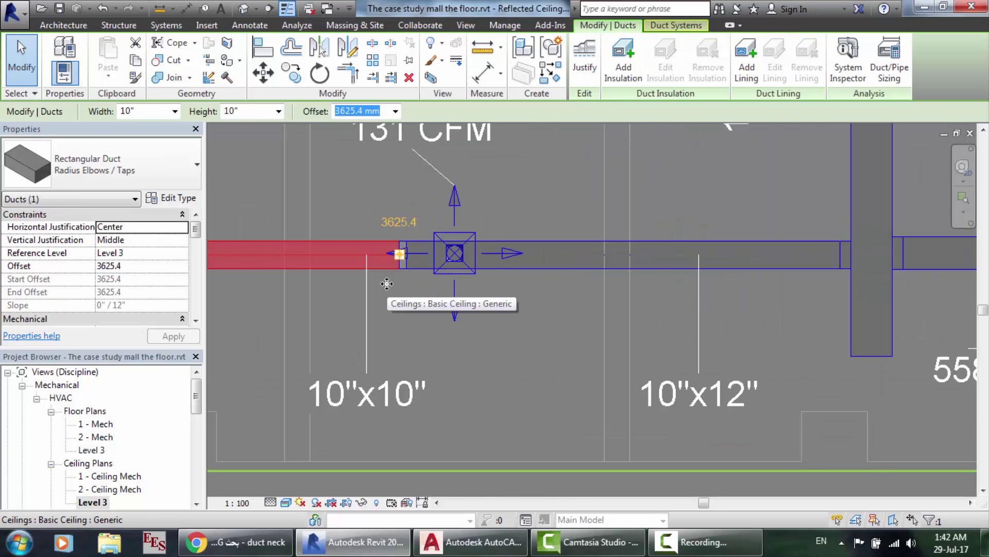
pyautogui.scroll(3, 387, 283)
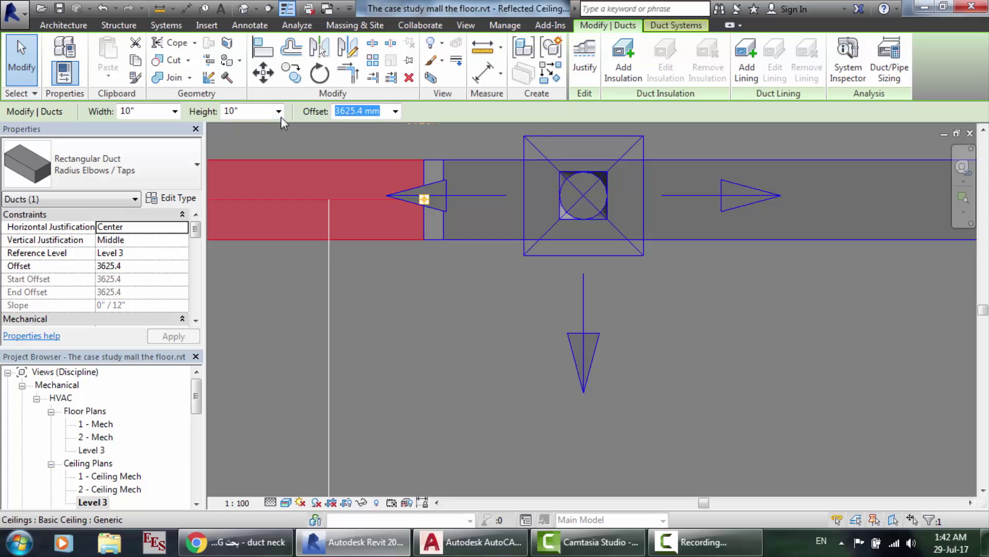
pyautogui.scroll(-2, 391, 153)
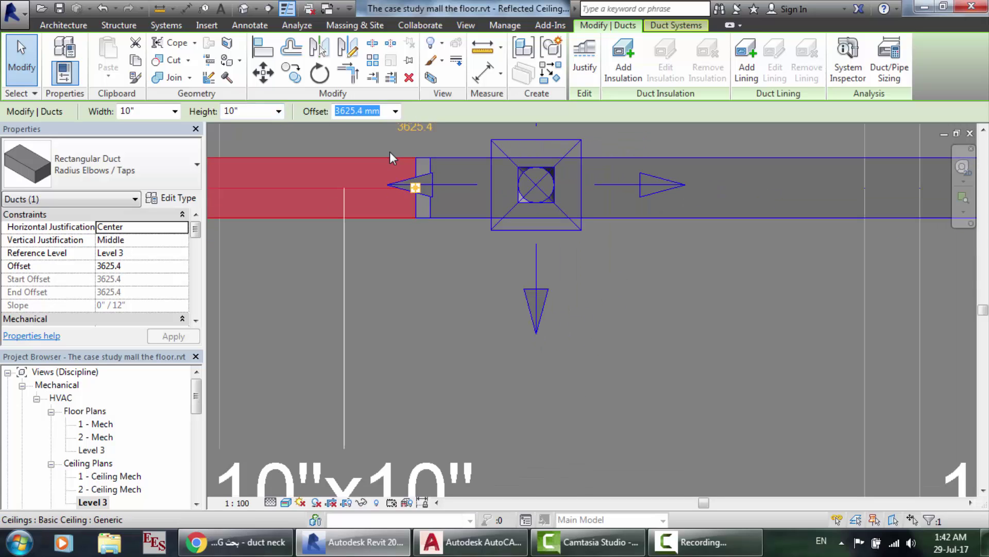
pyautogui.scroll(3, 389, 151)
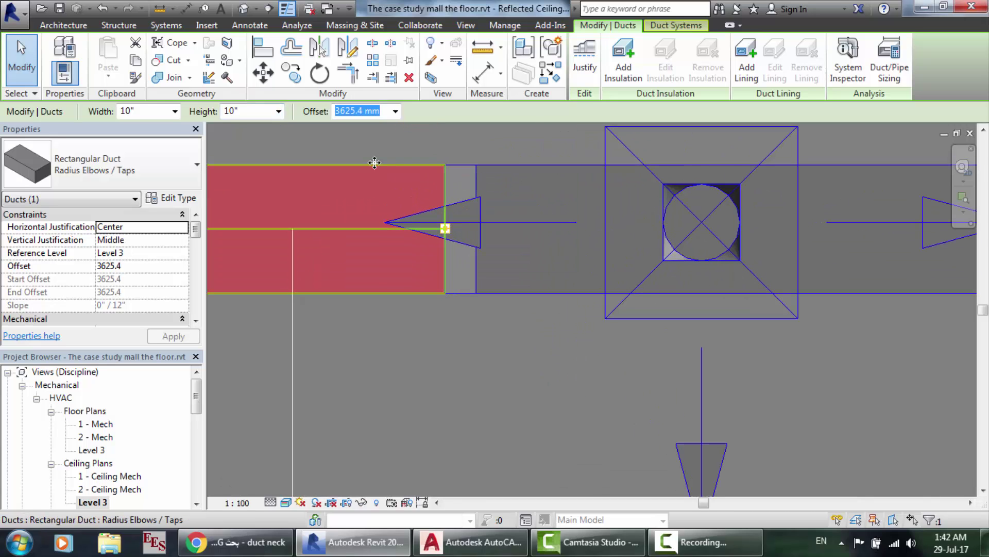
pyautogui.scroll(-5, 374, 163)
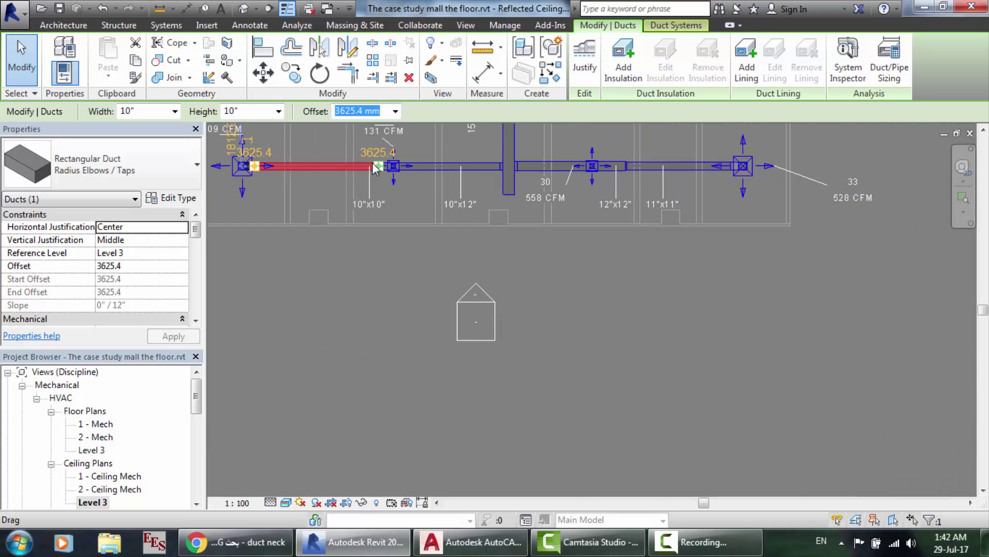
# Examine the 10"x10" duct's end connection at diffuser 35.
pyautogui.scroll(2, 238, 127)
pyautogui.scroll(4, 355, 185)
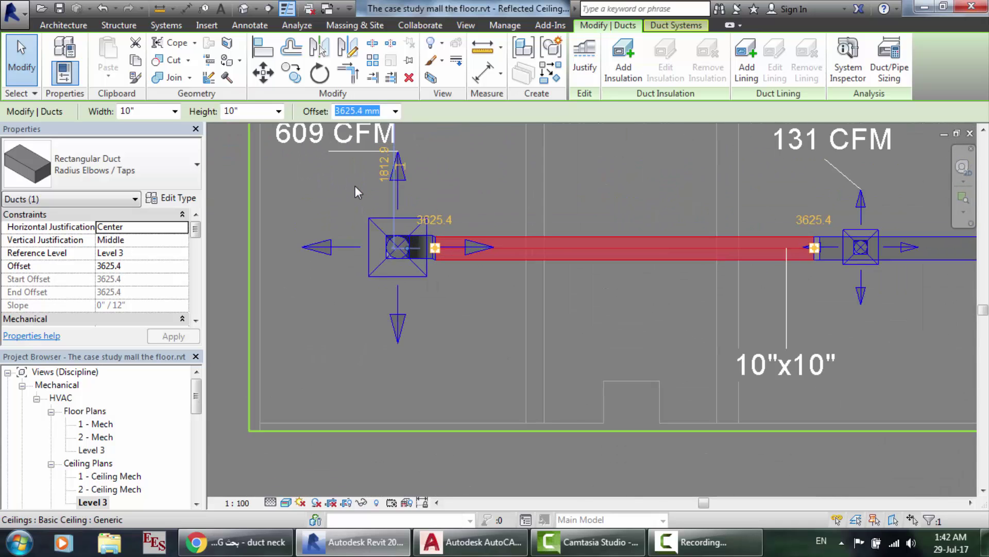
pyautogui.scroll(2, 381, 198)
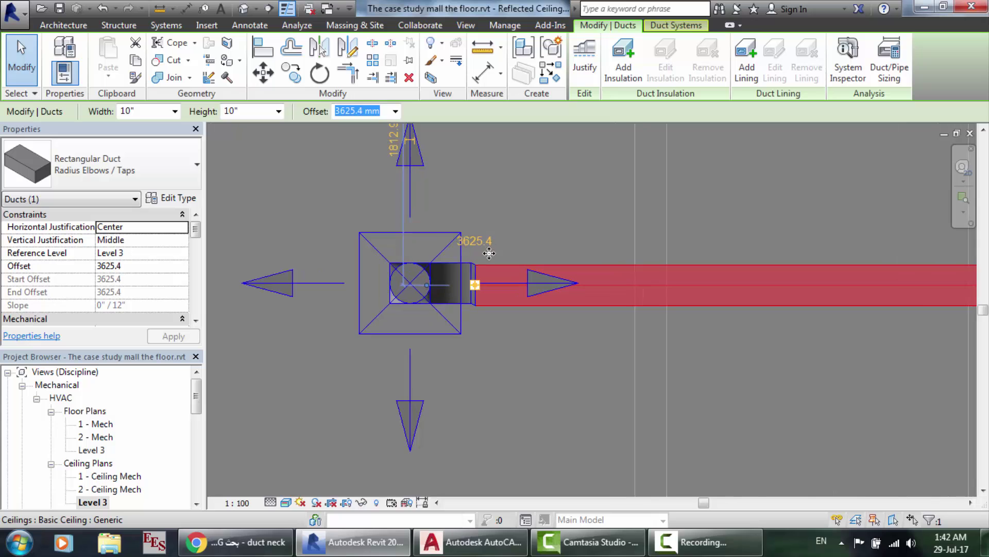
pyautogui.scroll(1, 482, 257)
pyautogui.scroll(-4, 615, 292)
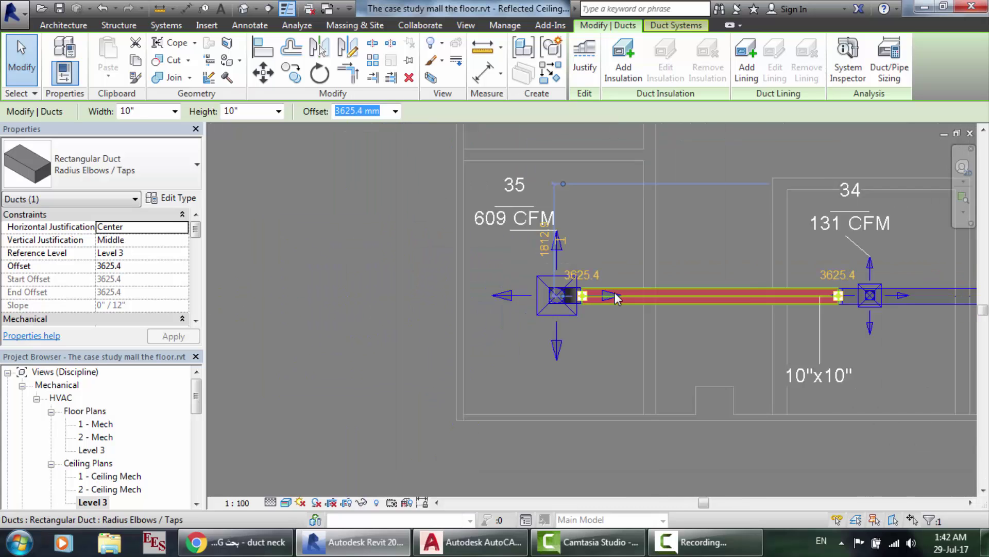
pyautogui.scroll(-2, 614, 292)
# Check the AutoCAD plan, then return to Revit and select the duct between diffuser 34 and the main duct to check its size.
pyautogui.click(470, 542)
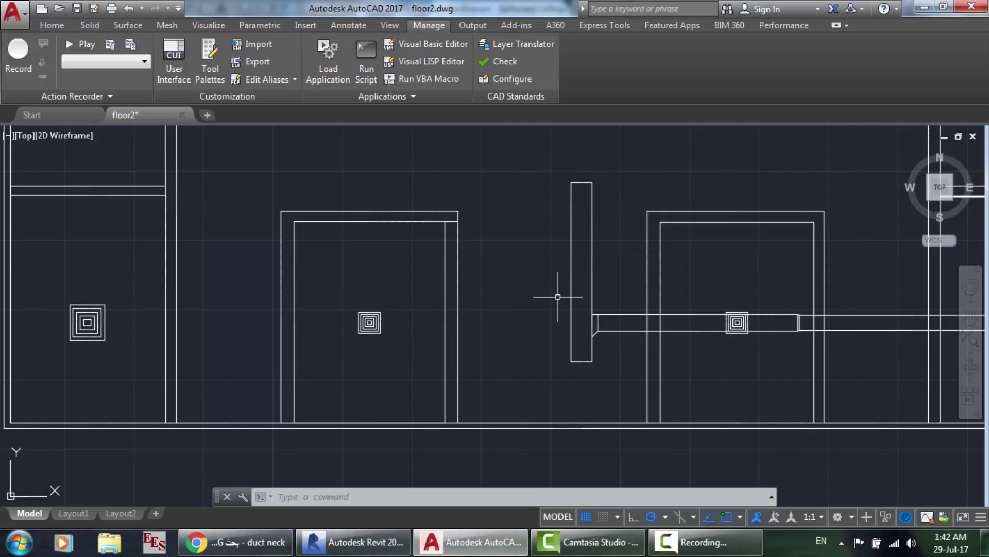
pyautogui.click(356, 542)
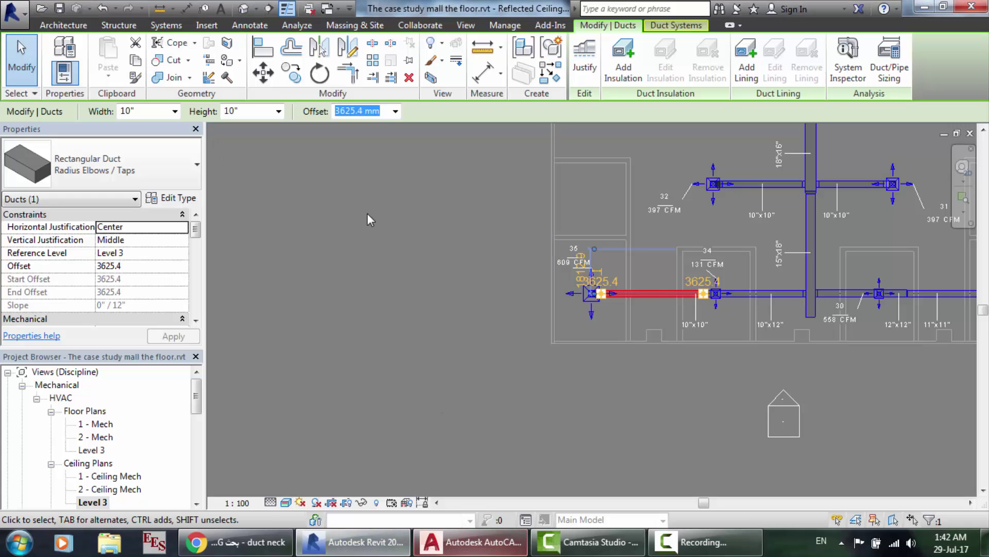
pyautogui.click(751, 292)
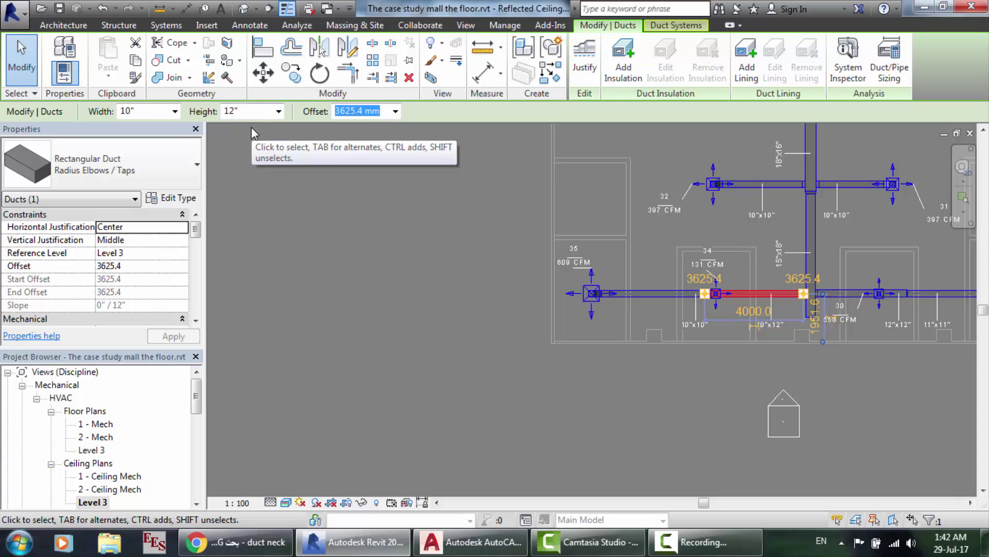
# Switch to AutoCAD to call the DUCT command, rechecking the selected branch duct's size in Revit before returning to the drawing.
pyautogui.click(470, 541)
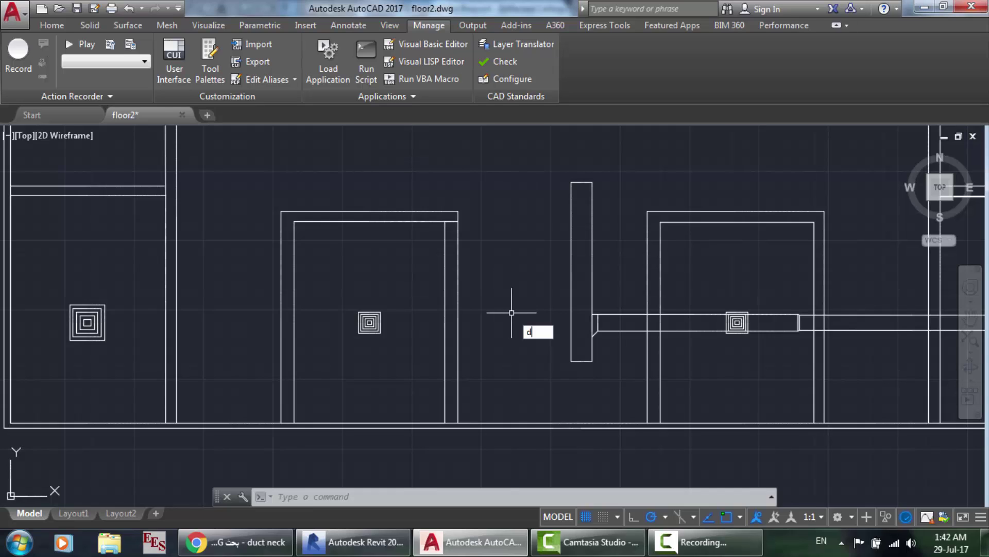
pyautogui.write('duct')
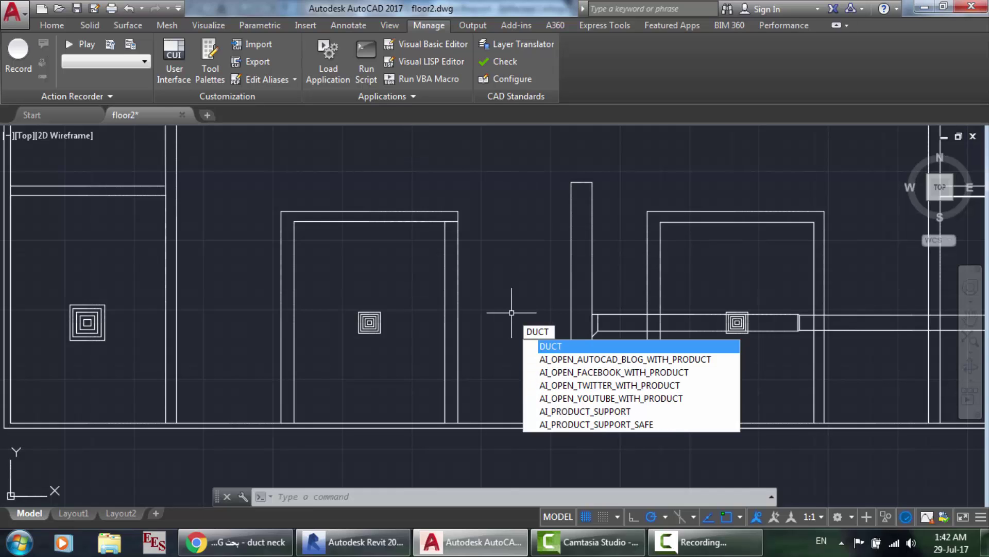
pyautogui.hotkey('alt', 'Tab')
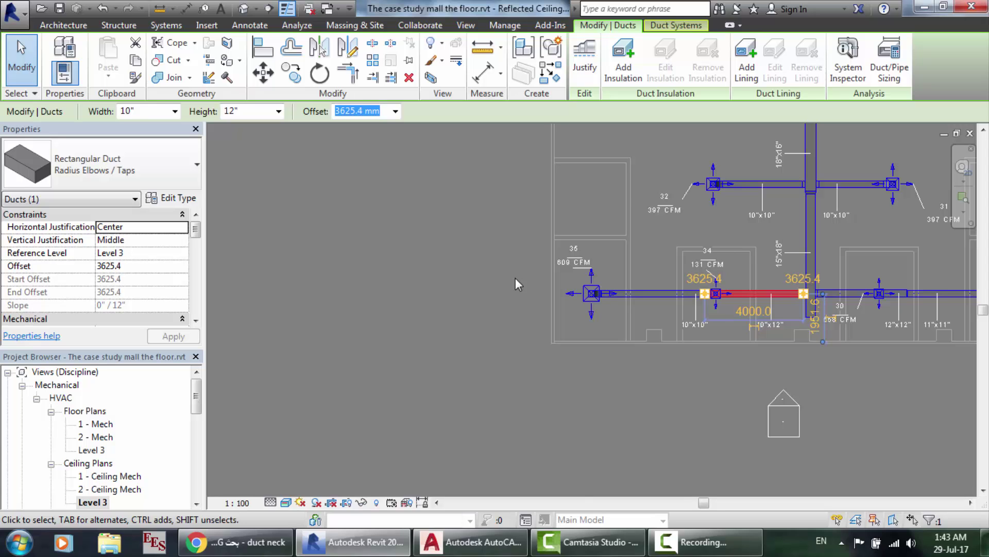
pyautogui.hotkey('alt', 'Tab')
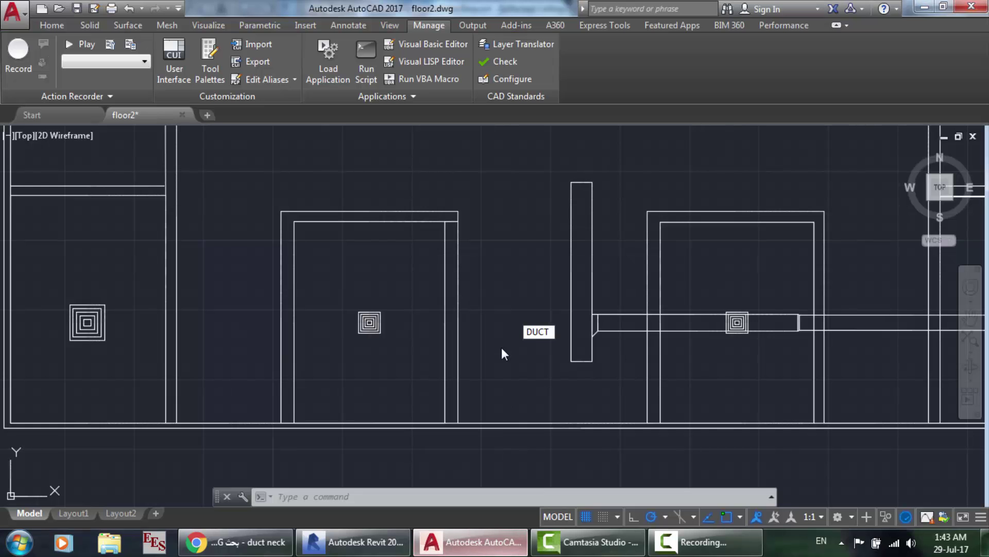
pyautogui.press('Return')
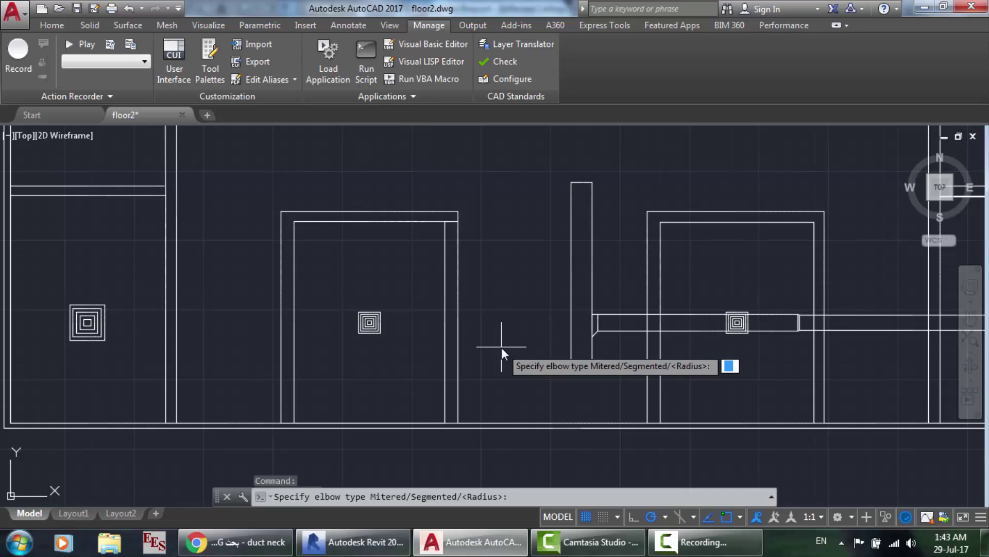
pyautogui.write('r')
pyautogui.press('Return')
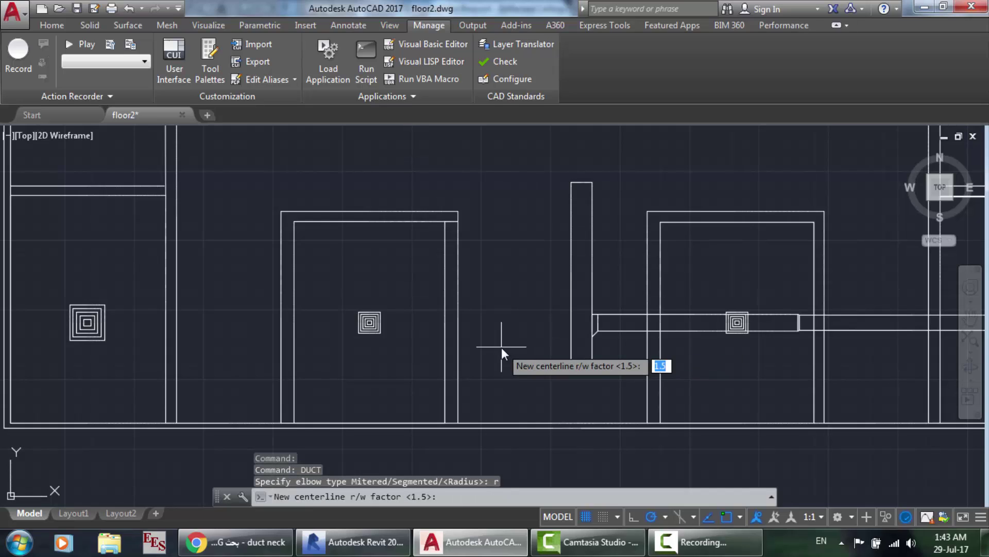
pyautogui.press('Return')
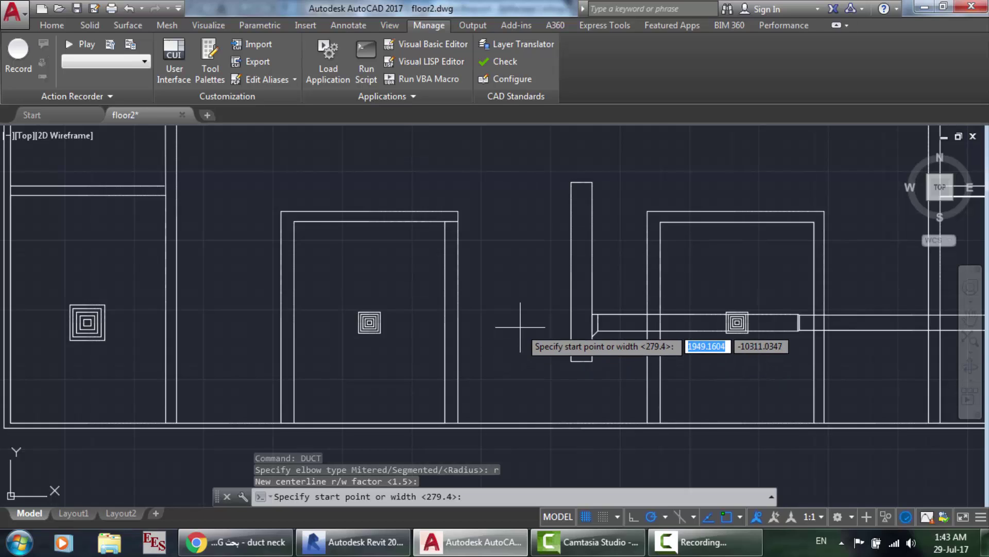
pyautogui.write('2')
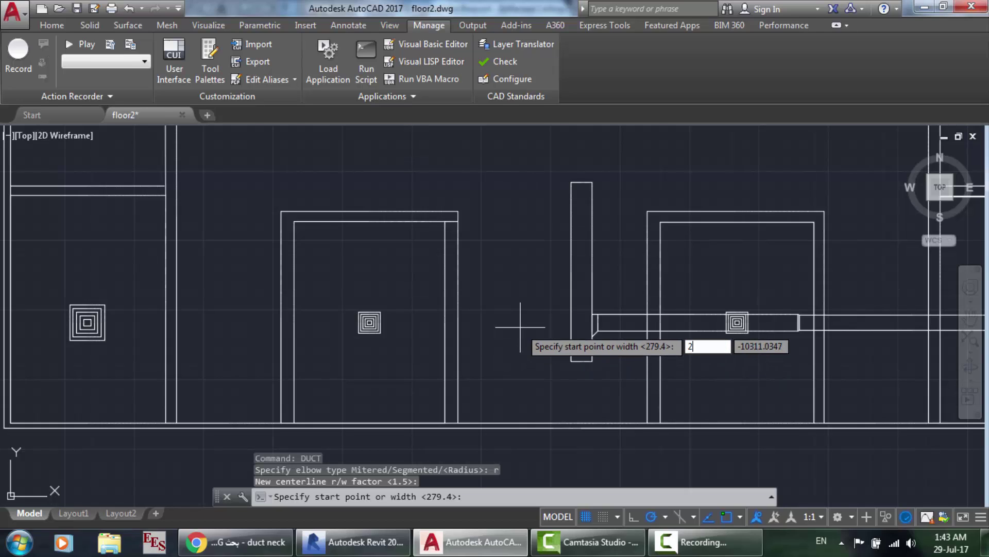
pyautogui.write('5')
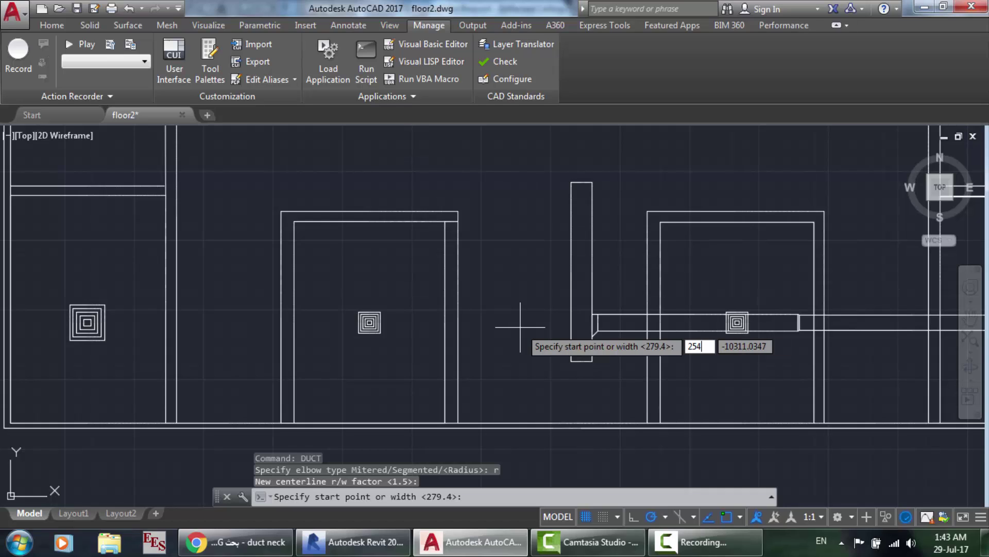
pyautogui.write('4')
pyautogui.press('Return')
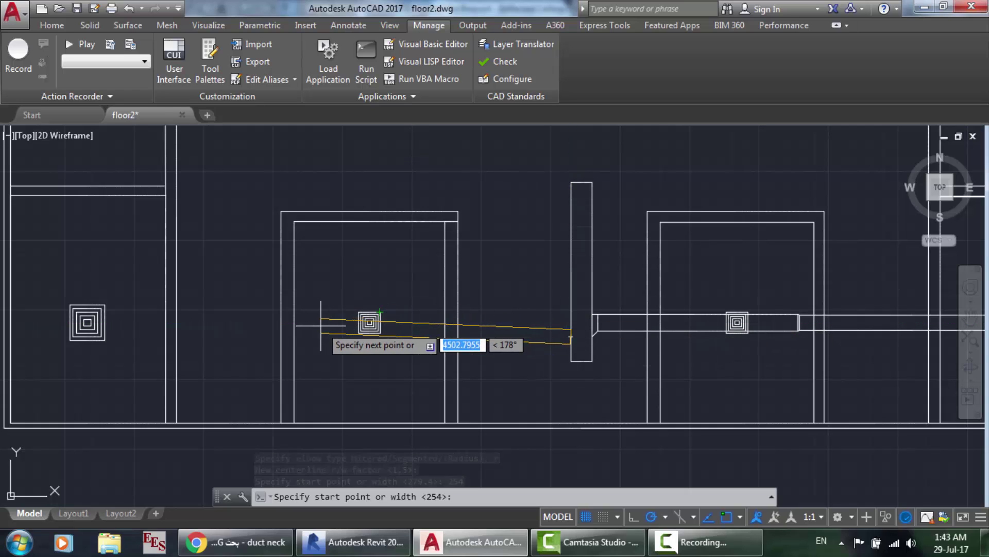
pyautogui.press('Escape')
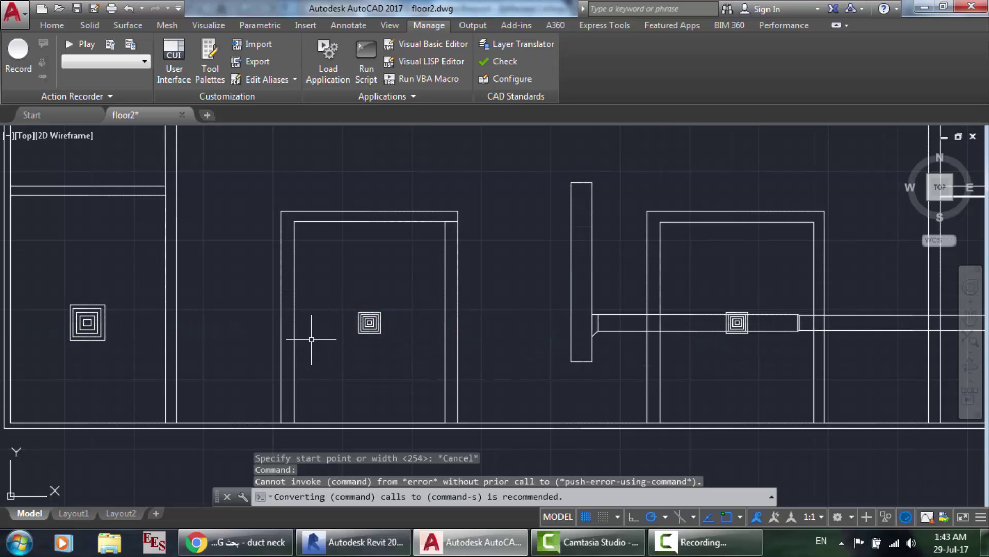
# Draw a straight 254 mm wide duct with the DUCT command, radius elbow type and 1.5 r/w factor, from the main duct toward the smaller diffuser.
pyautogui.scroll(4, 505, 347)
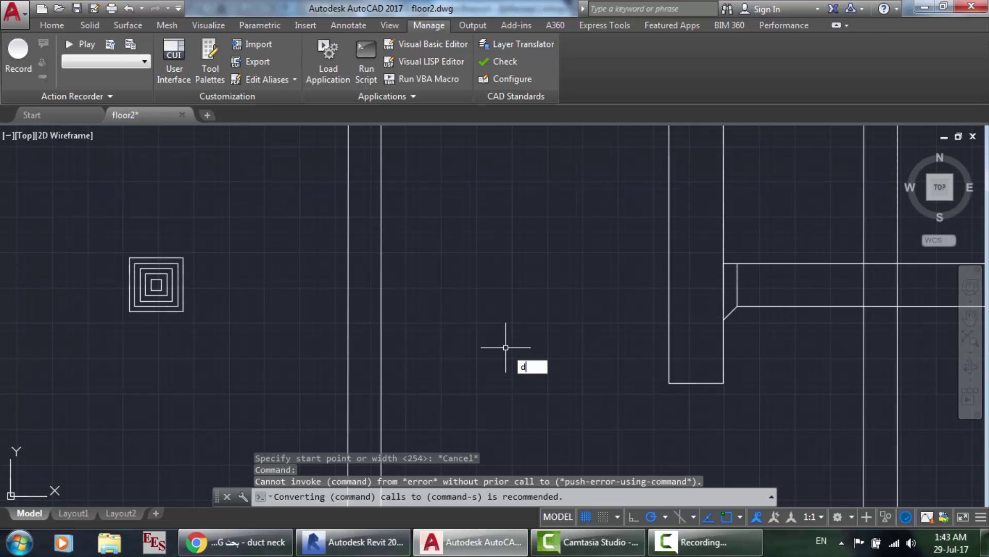
pyautogui.press('Return')
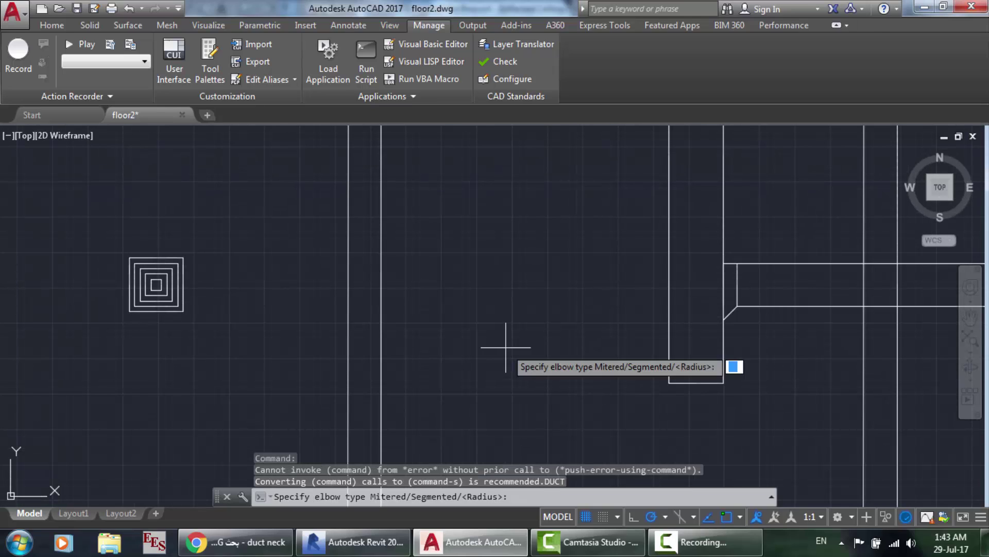
pyautogui.write('r')
pyautogui.press('Return')
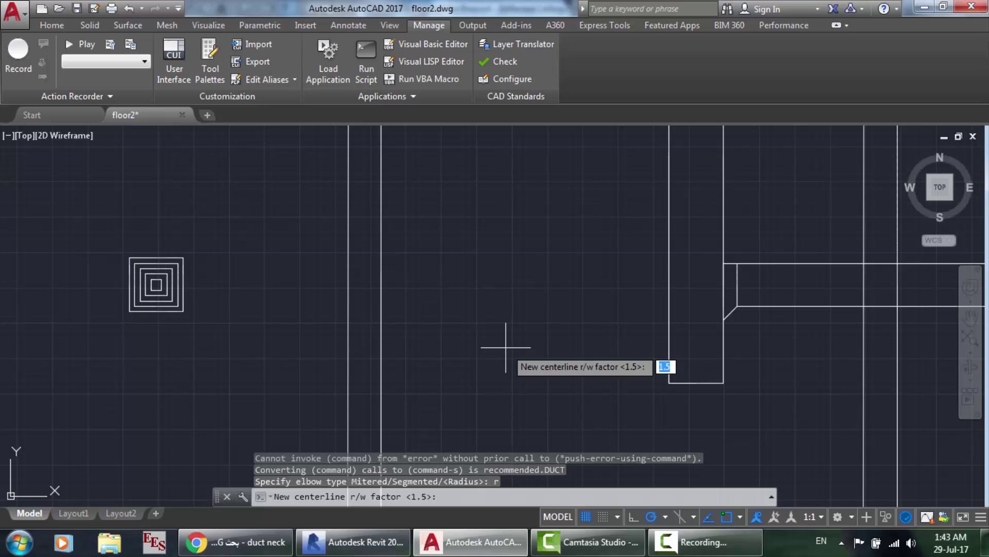
pyautogui.press('Return')
pyautogui.write('2')
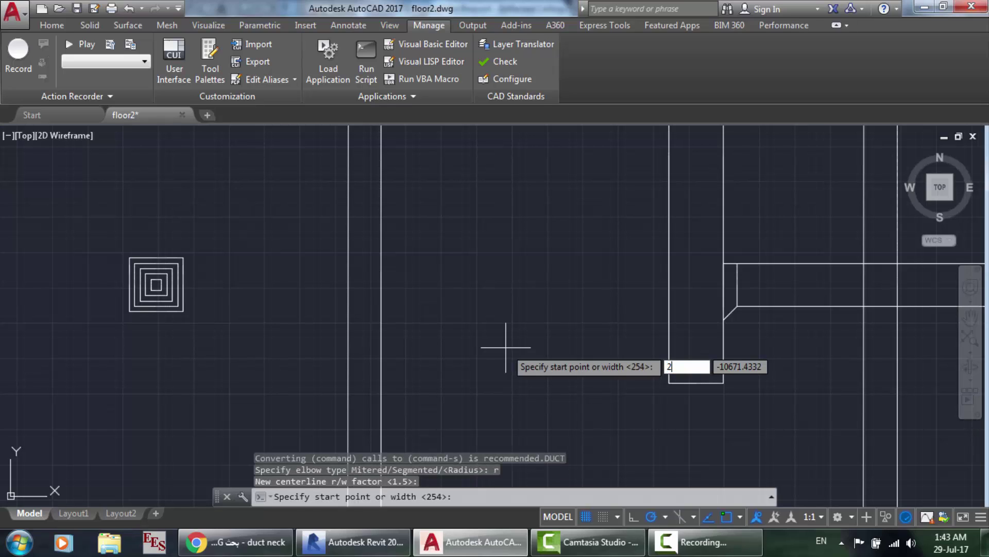
pyautogui.write('54')
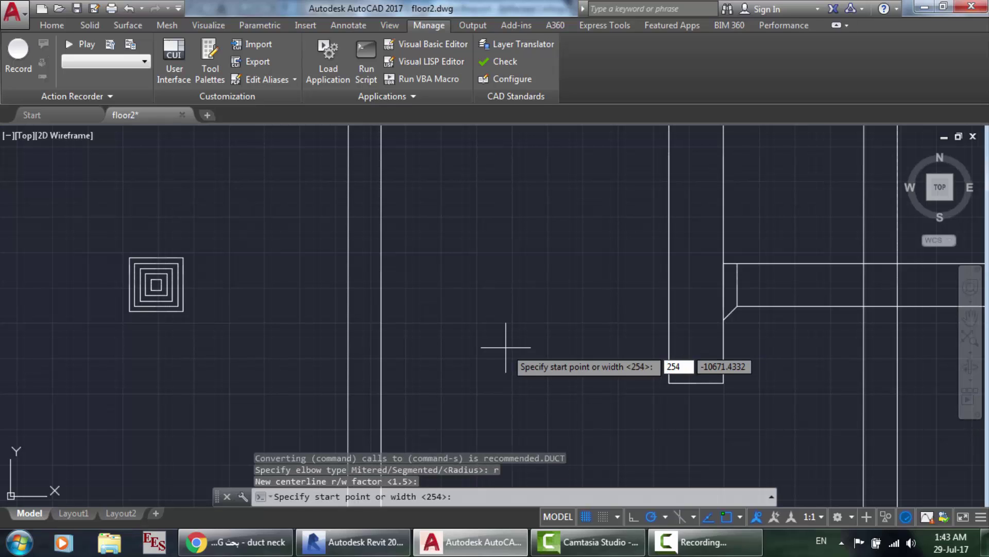
pyautogui.press('Return')
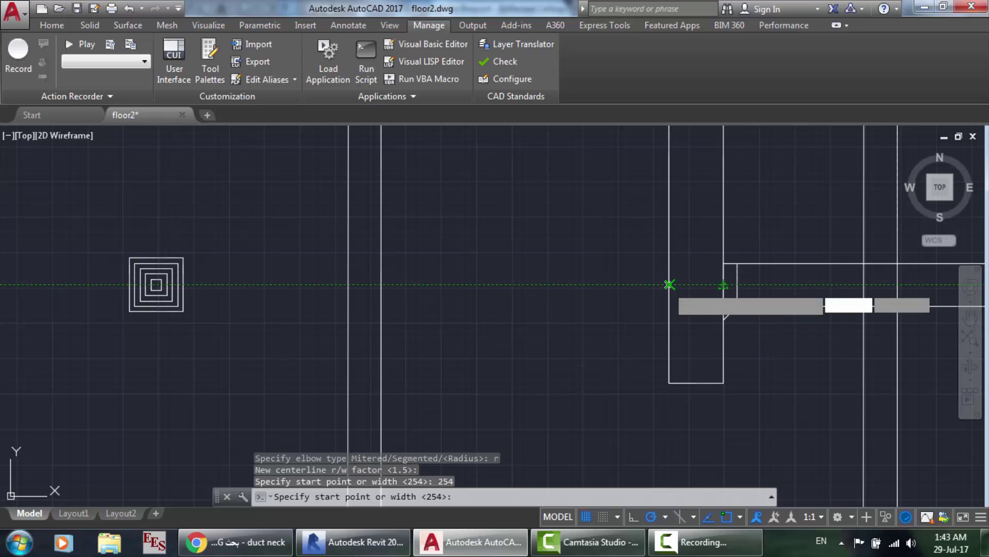
pyautogui.click(670, 319)
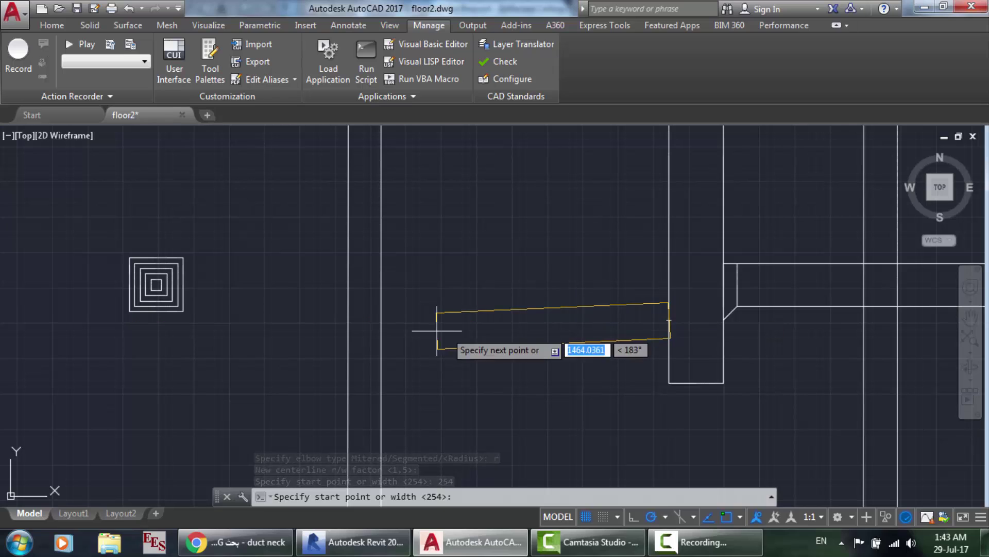
pyautogui.click(243, 320)
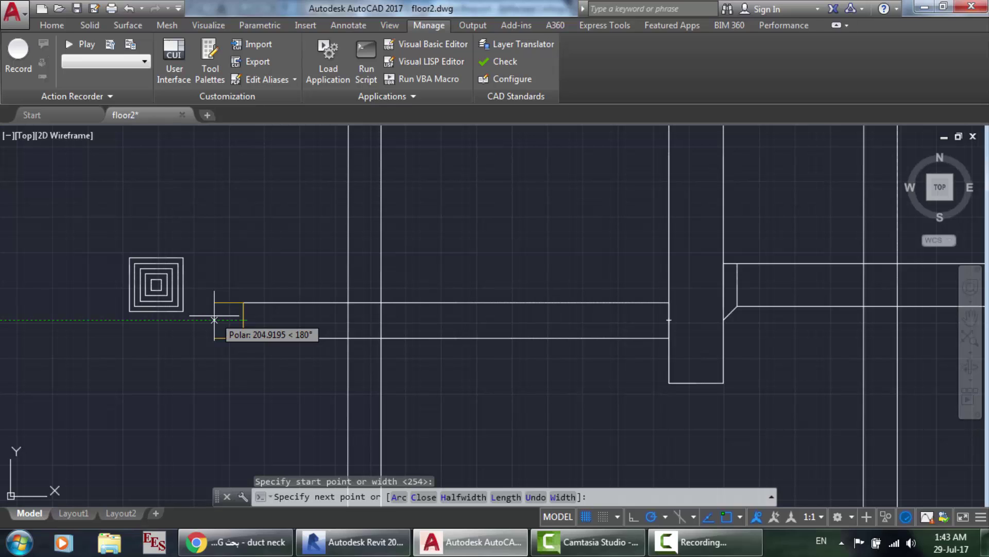
pyautogui.press('Return')
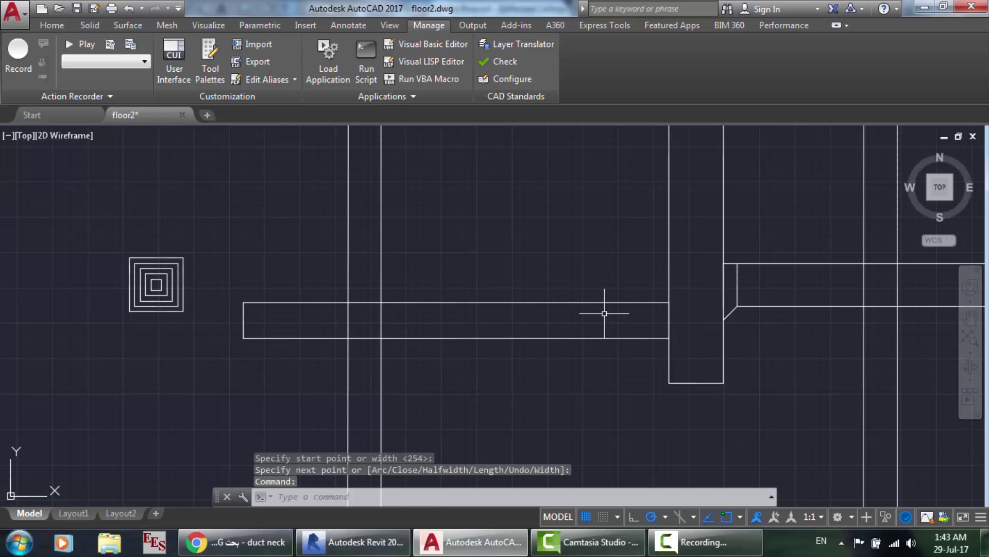
# Move the new branch duct vertically along the main duct's edge so its centerline aligns with the diffusers and the opposite branch.
pyautogui.moveTo(612, 304); pyautogui.dragTo(537, 221)
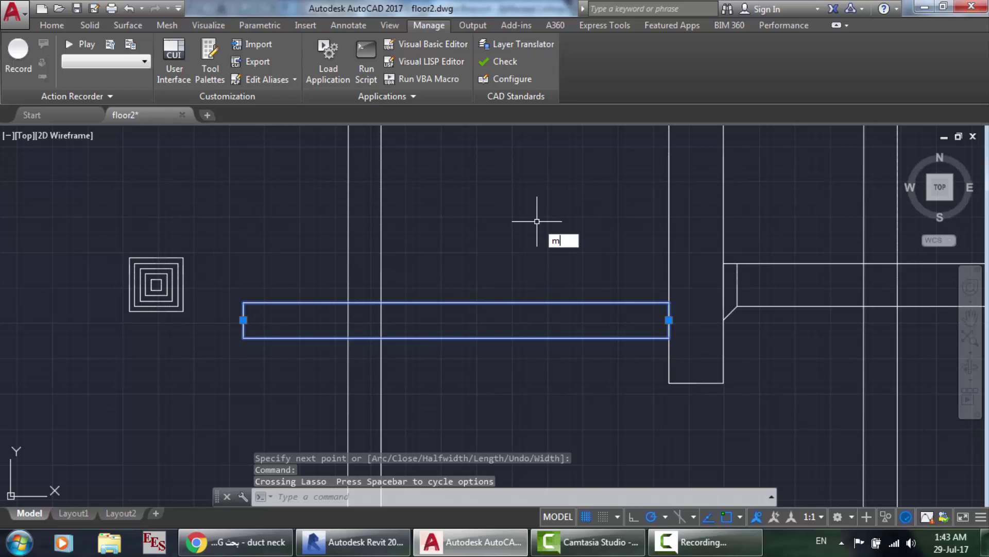
pyautogui.press('Return')
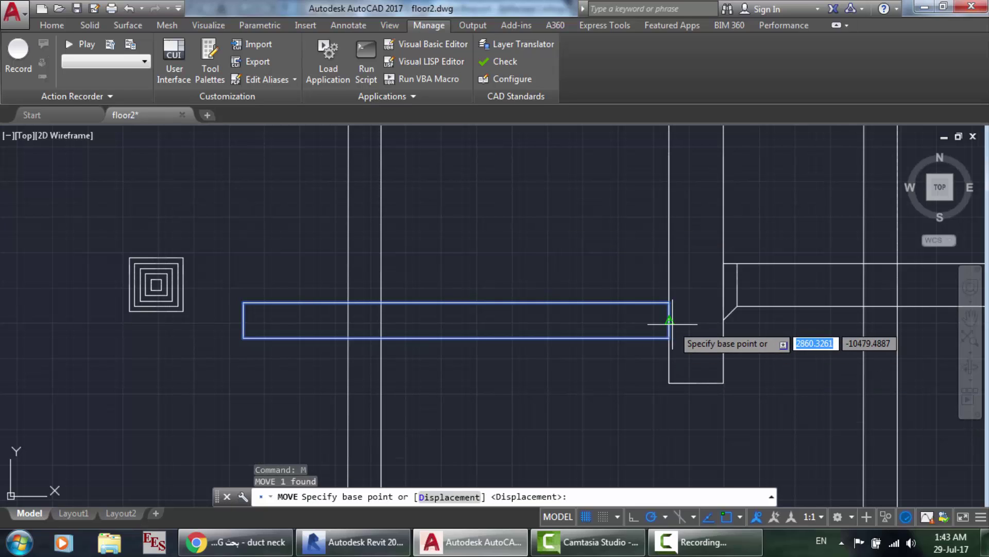
pyautogui.click(670, 321)
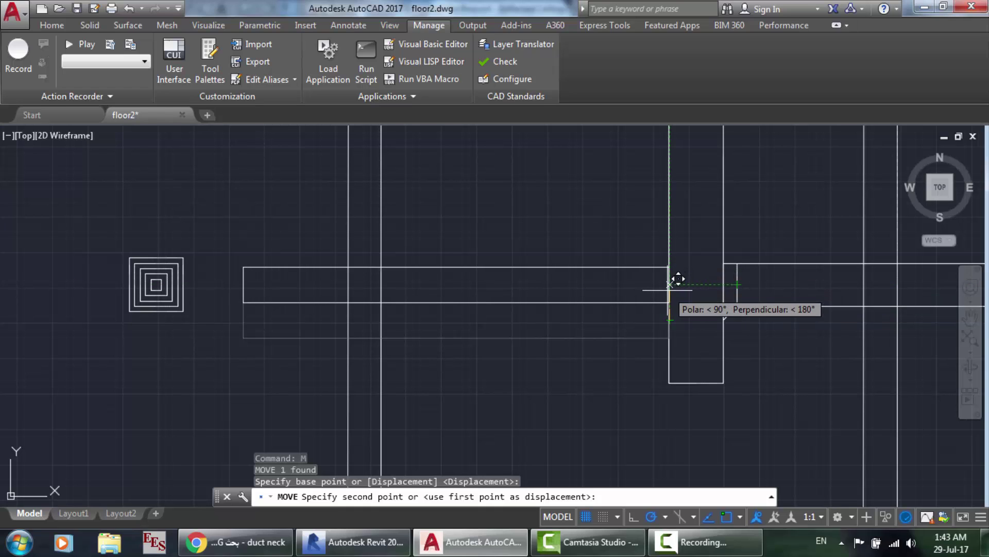
pyautogui.click(669, 289)
pyautogui.scroll(-5, 372, 326)
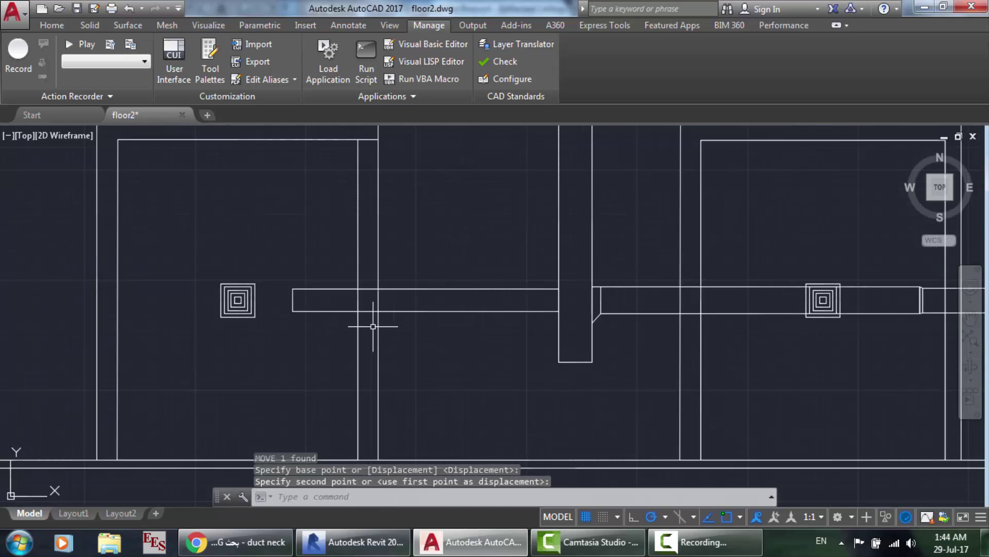
# Stretch the branch duct's free end past the smaller diffuser into the larger end diffuser, and save the drawing.
pyautogui.scroll(4, 118, 262)
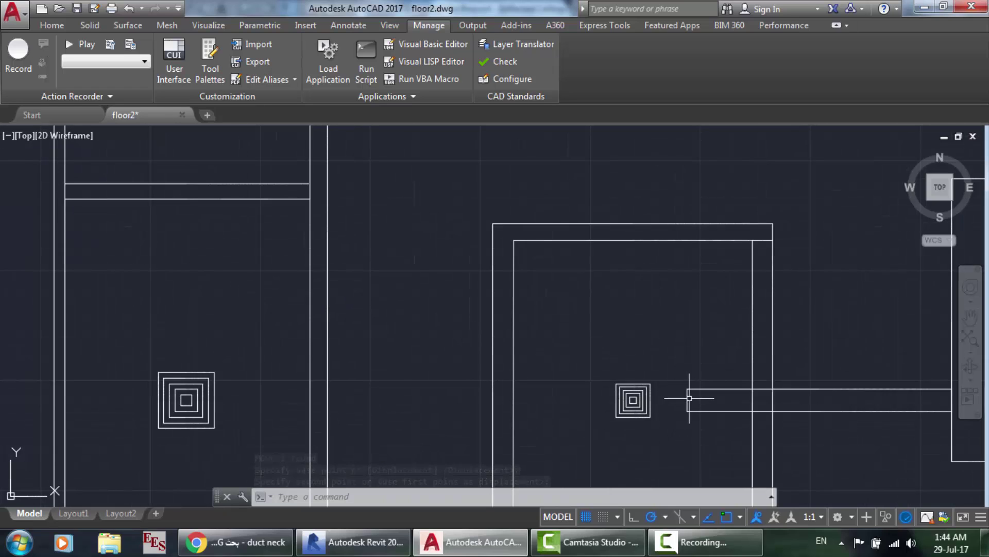
pyautogui.click(687, 399)
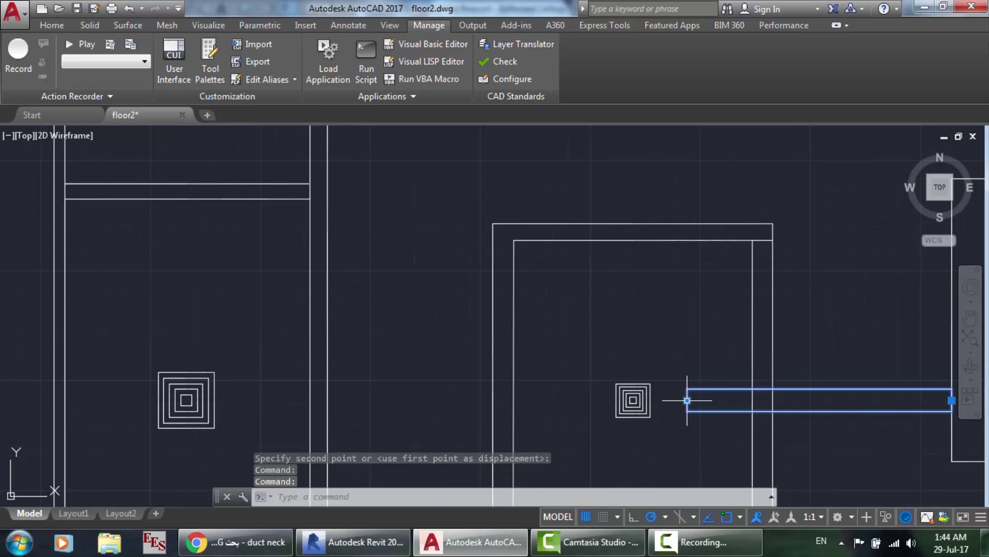
pyautogui.click(687, 400)
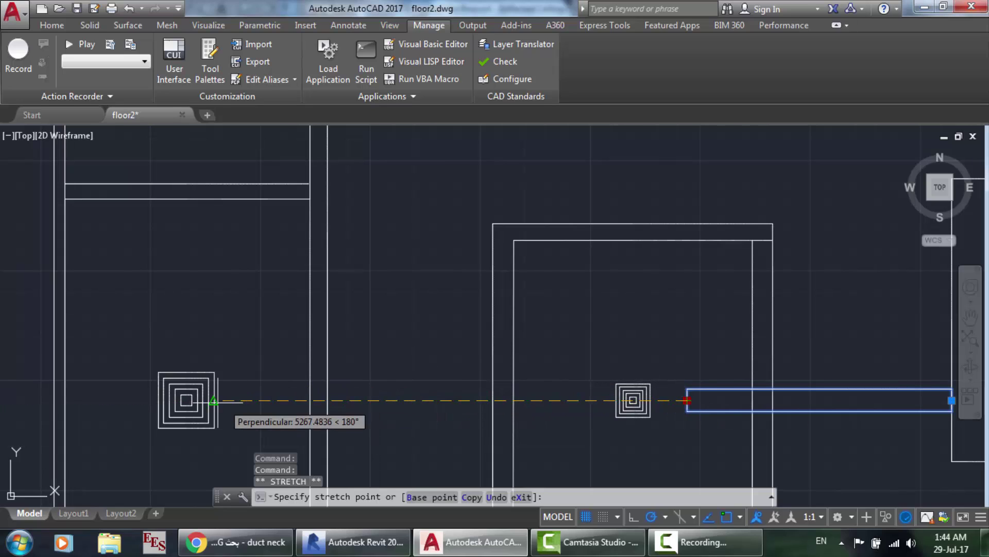
pyautogui.click(174, 400)
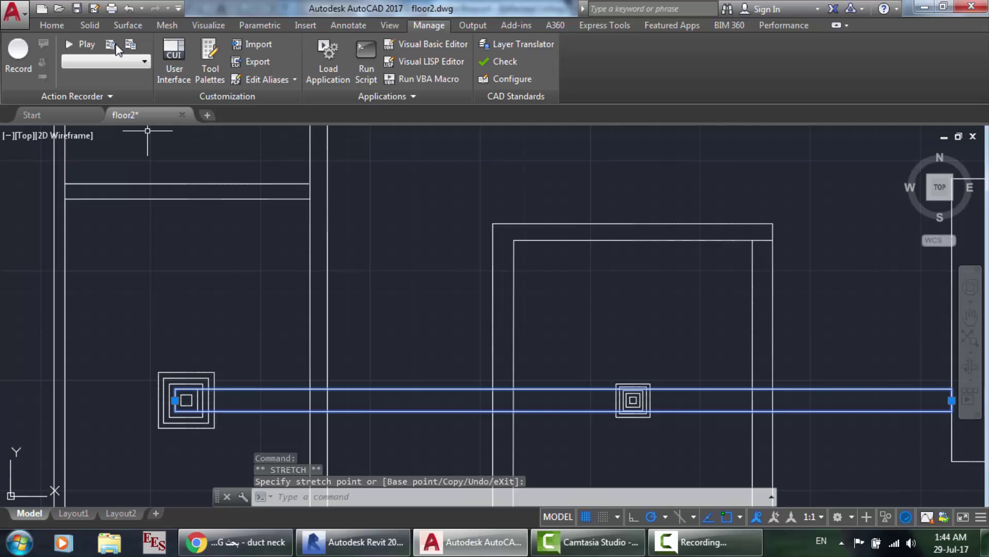
pyautogui.click(76, 7)
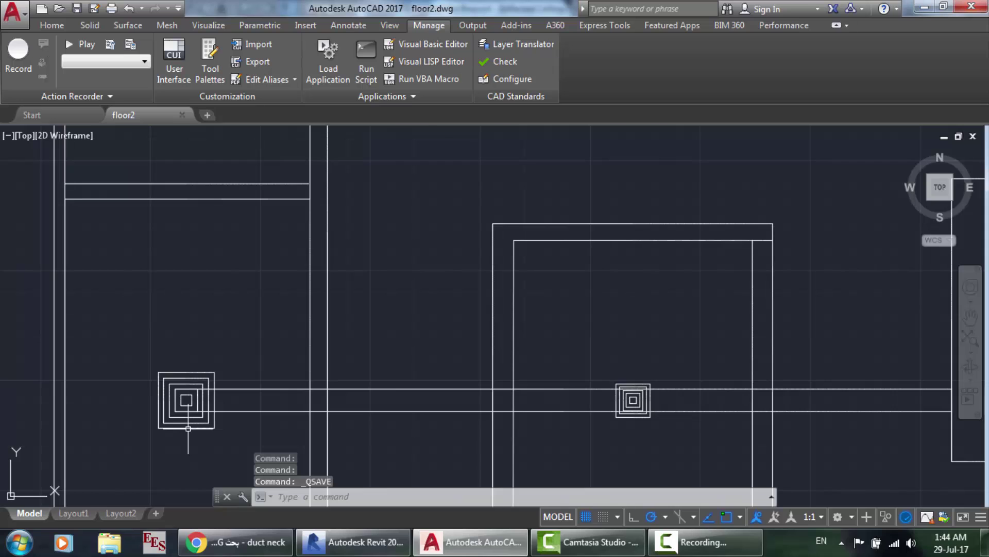
# Switch to Revit and examine how the branch duct connects to diffuser 35.
pyautogui.scroll(3, 188, 428)
pyautogui.click(356, 541)
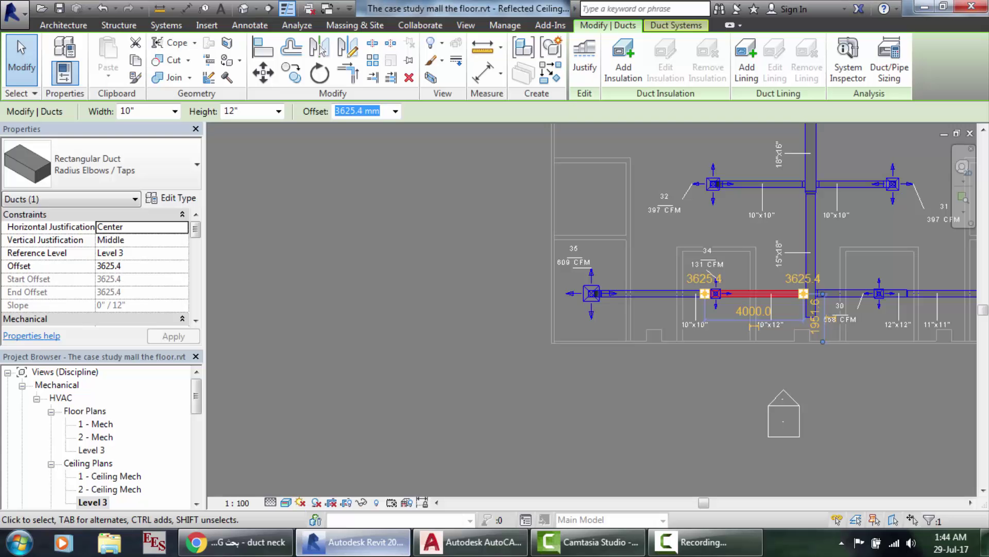
pyautogui.scroll(1, 572, 299)
pyautogui.scroll(1, 572, 299)
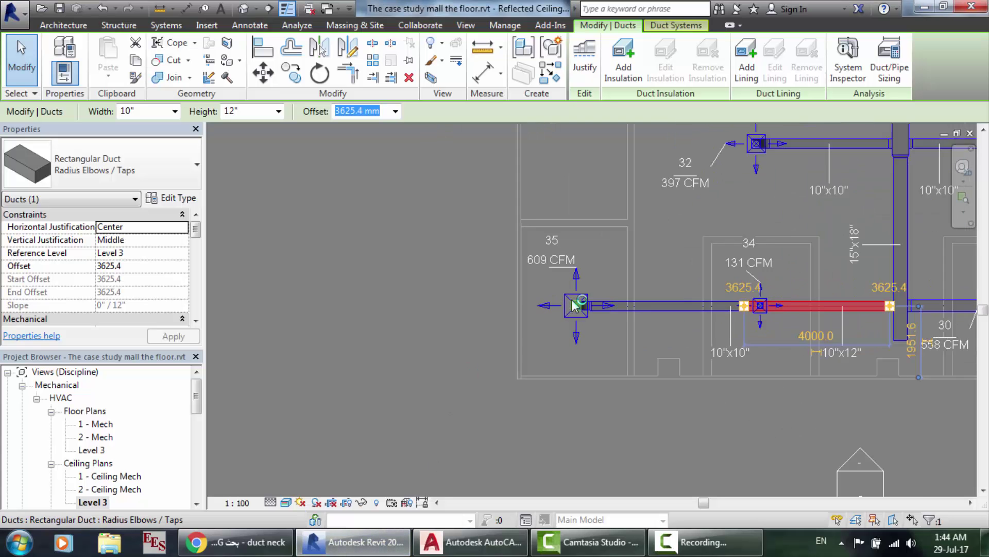
pyautogui.scroll(4, 572, 299)
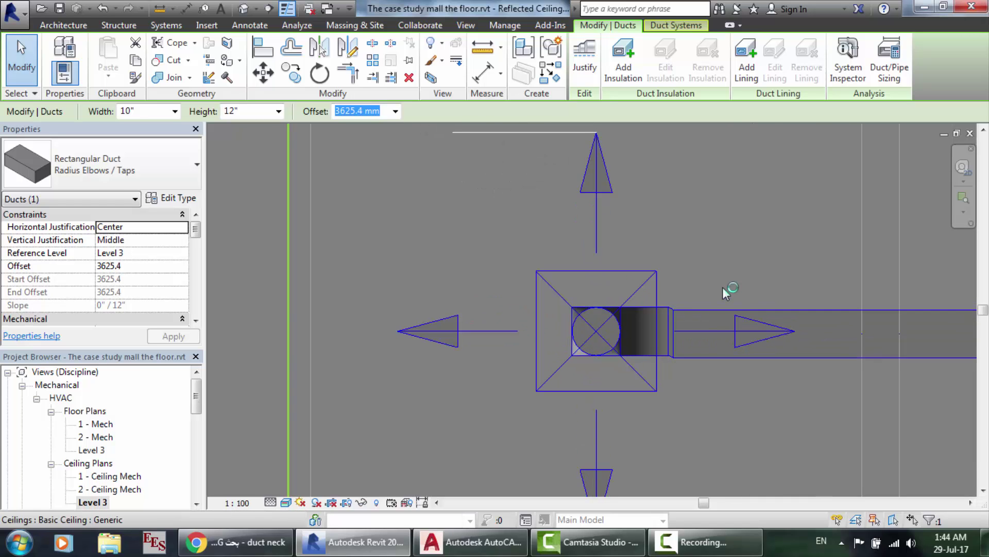
pyautogui.scroll(-5, 834, 317)
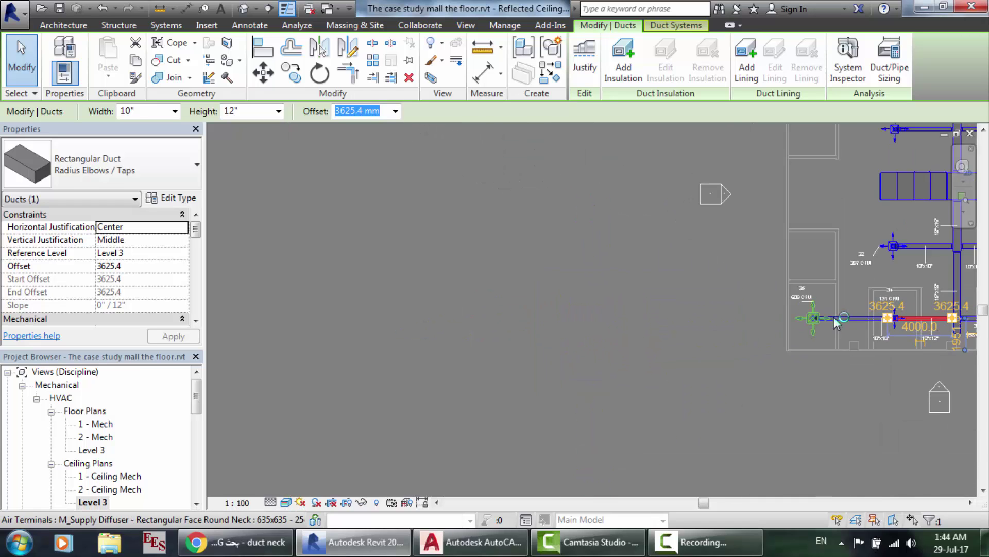
# Examine the rectangular transition beside diffuser 34 and open the default 3D view.
pyautogui.scroll(-2, 836, 321)
pyautogui.scroll(3, 901, 320)
pyautogui.scroll(2, 901, 316)
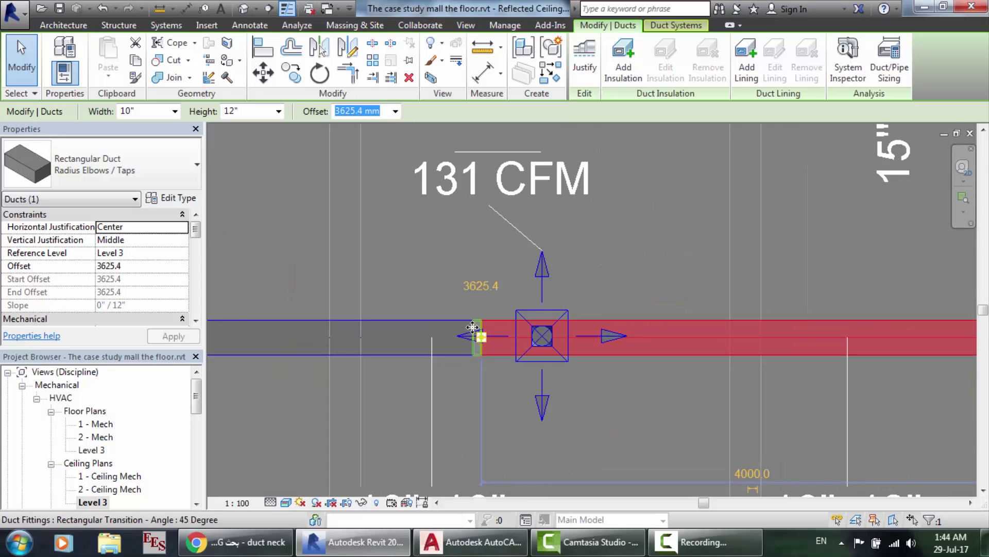
pyautogui.scroll(1, 474, 330)
pyautogui.click(242, 9)
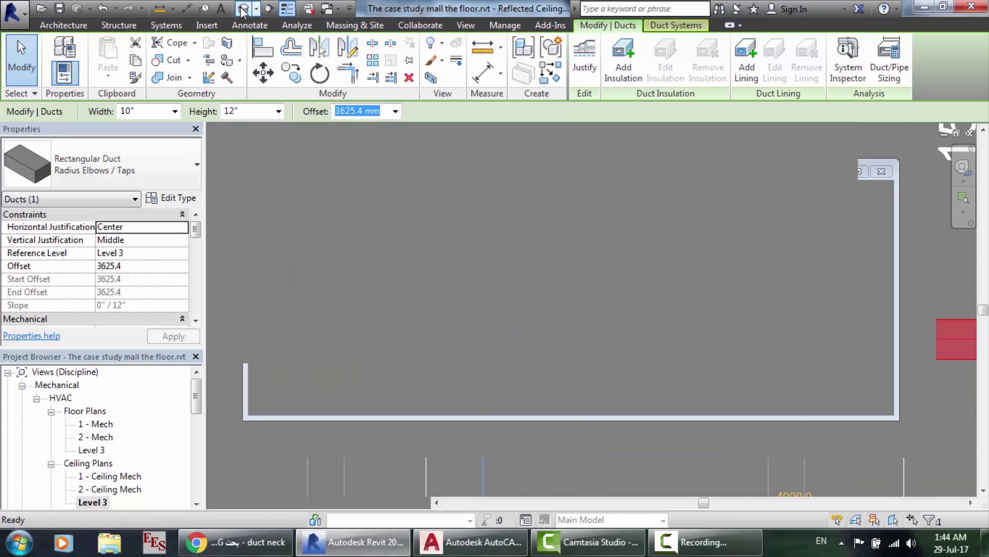
# Examine in 3D the branch duct's size transition beside diffuser 34 and its run to the end diffuser's elbow.
pyautogui.scroll(-5, 449, 273)
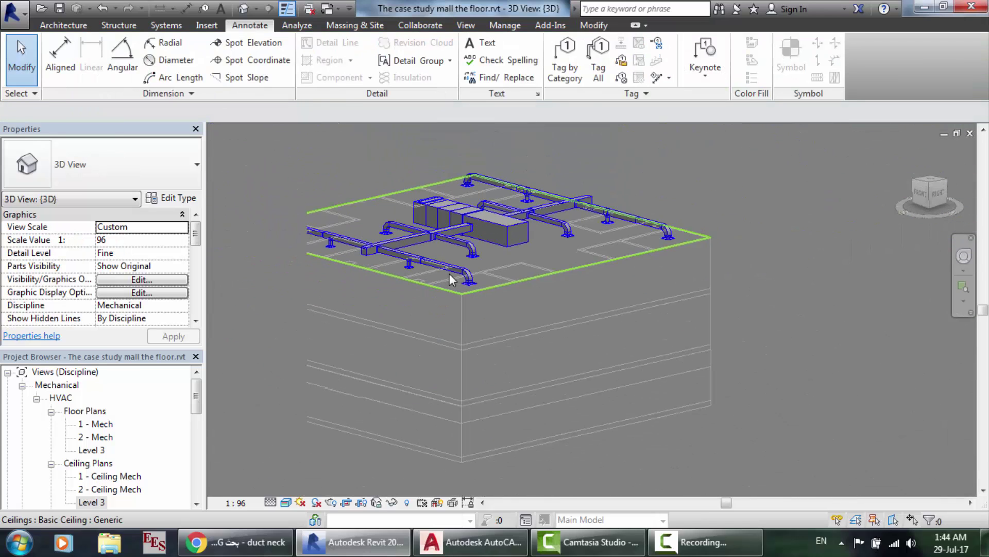
pyautogui.scroll(1, 312, 232)
pyautogui.scroll(5, 311, 231)
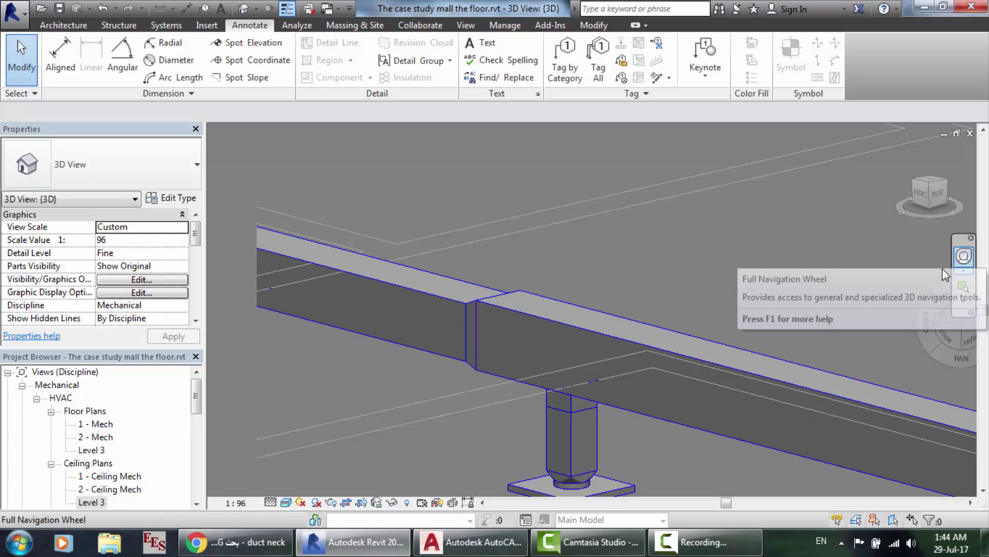
pyautogui.click(965, 256)
pyautogui.moveTo(673, 336); pyautogui.dragTo(817, 314)
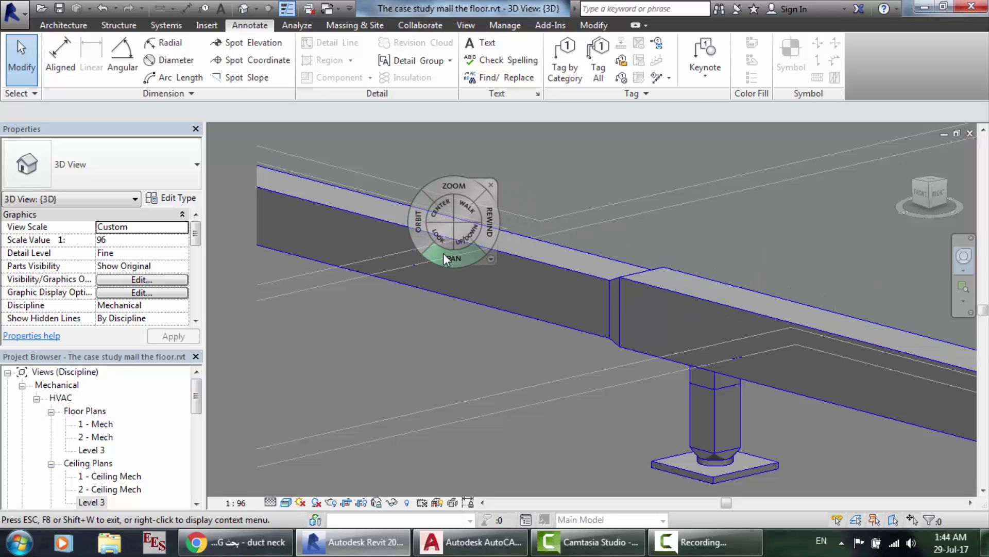
pyautogui.moveTo(446, 257); pyautogui.dragTo(846, 343)
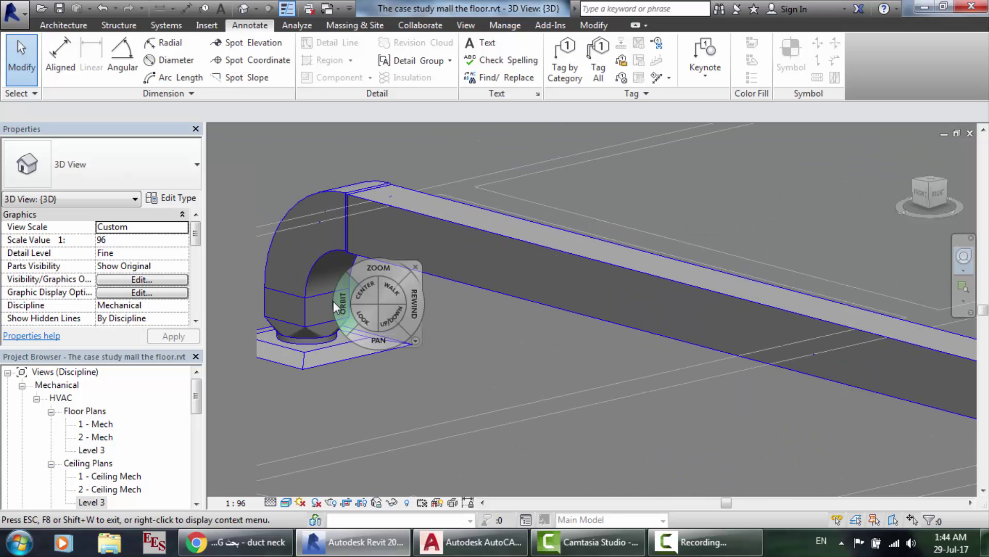
pyautogui.scroll(-2, 333, 301)
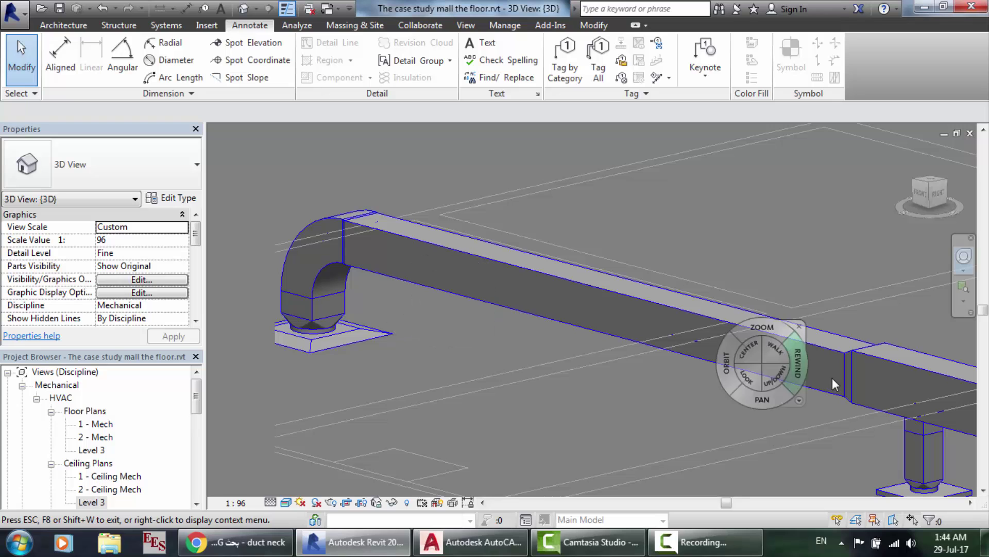
pyautogui.scroll(3, 855, 408)
pyautogui.scroll(-5, 855, 408)
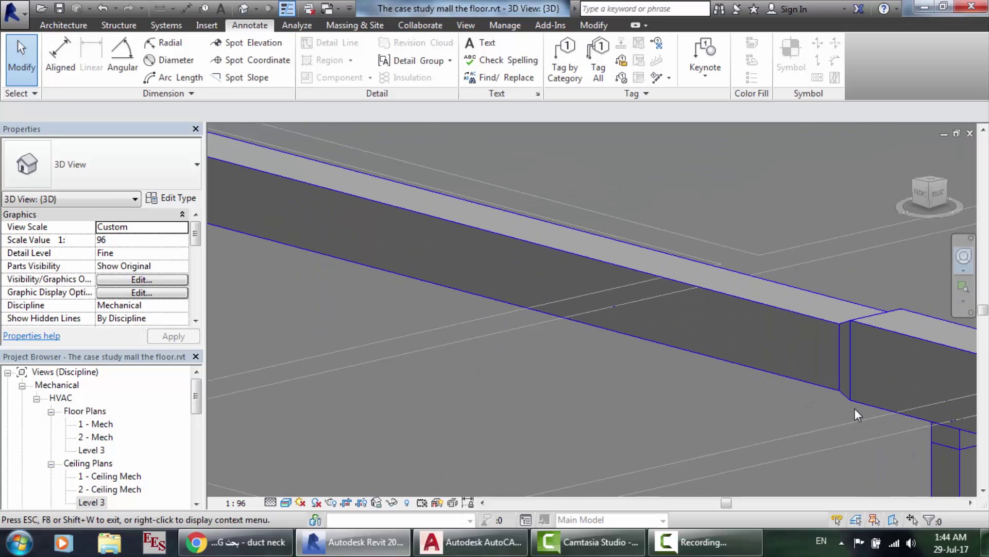
# Examine in 3D the opposite branch duct's transition between its two diffusers and the overall duct layout.
pyautogui.scroll(5, 965, 444)
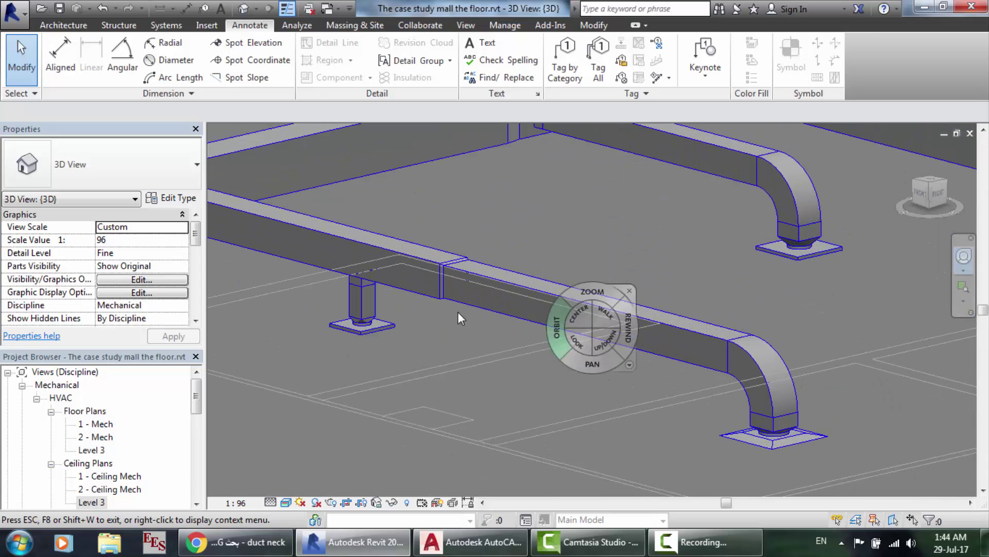
pyautogui.scroll(4, 438, 270)
pyautogui.scroll(1, 434, 268)
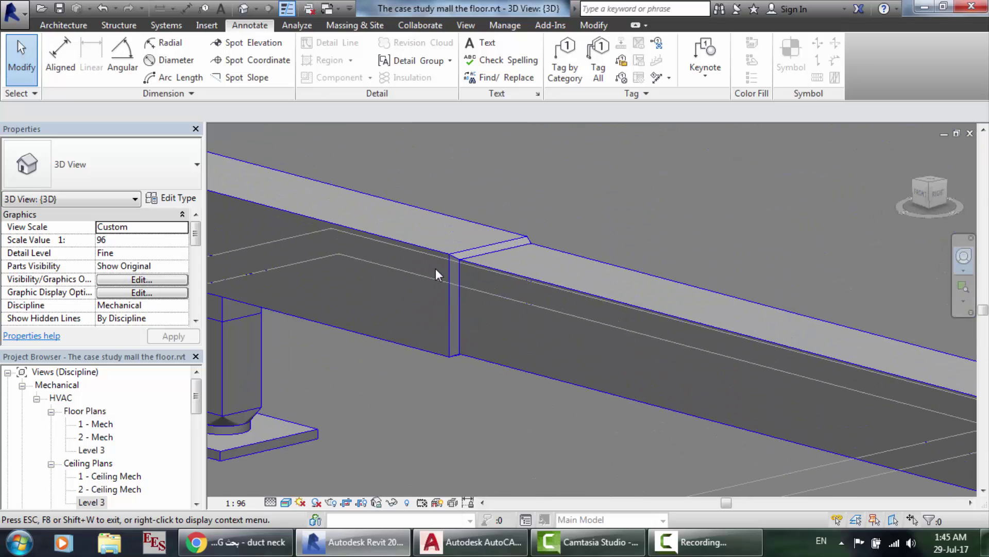
pyautogui.scroll(-1, 512, 286)
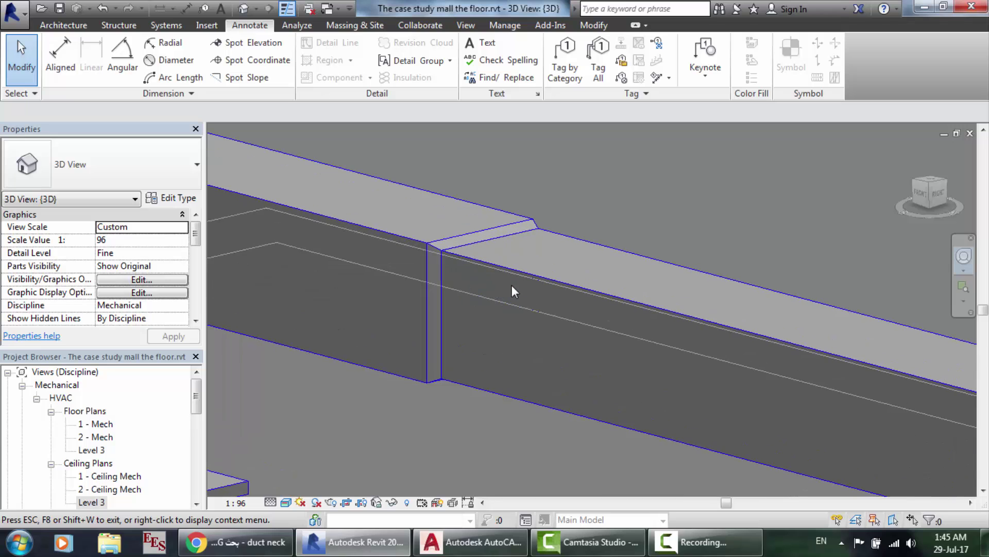
pyautogui.scroll(-1, 404, 258)
pyautogui.scroll(-2, 403, 258)
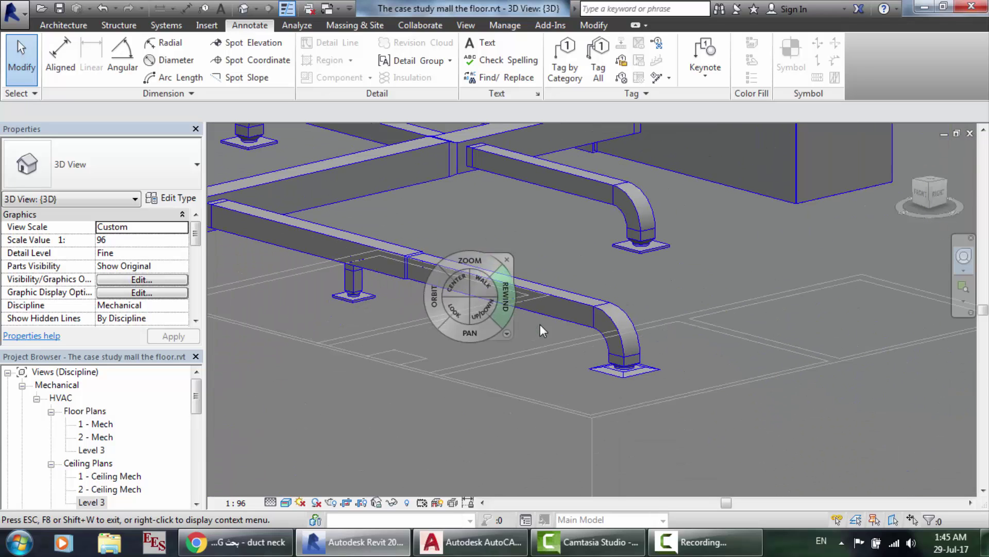
pyautogui.scroll(1, 583, 327)
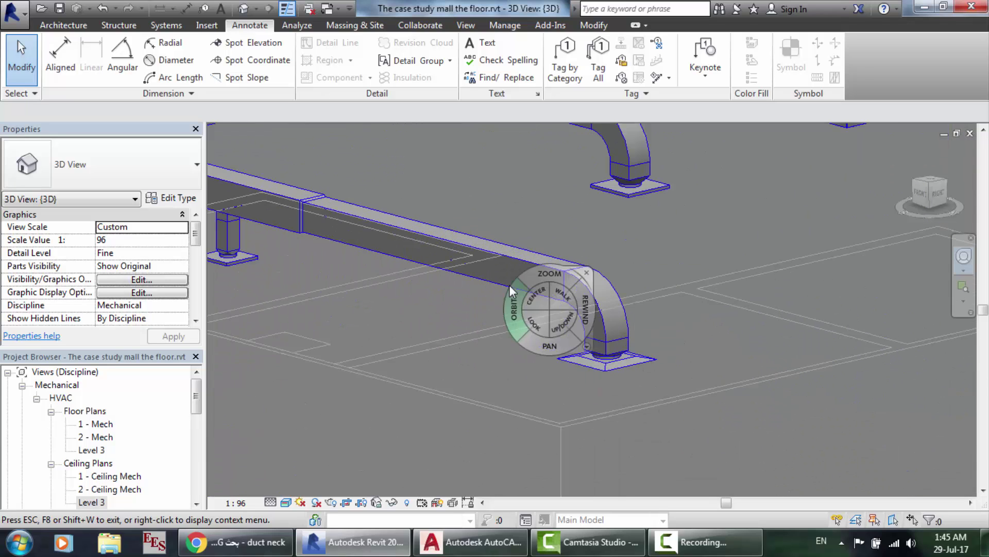
pyautogui.scroll(-3, 509, 285)
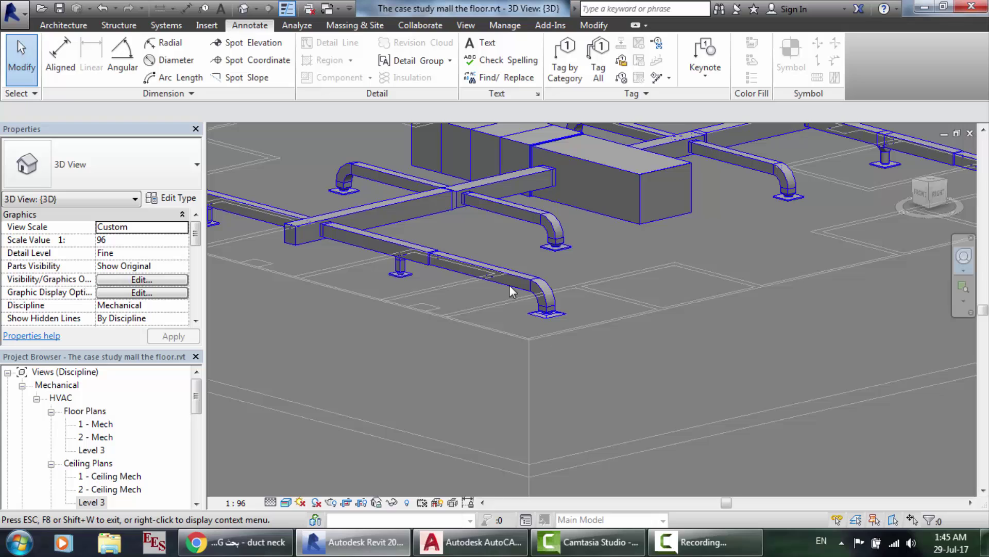
# Reopen the Level 3 ceiling plan and examine the main duct and its branches to diffusers 31 and 32.
pyautogui.doubleClick(105, 504)
pyautogui.scroll(-1, 548, 381)
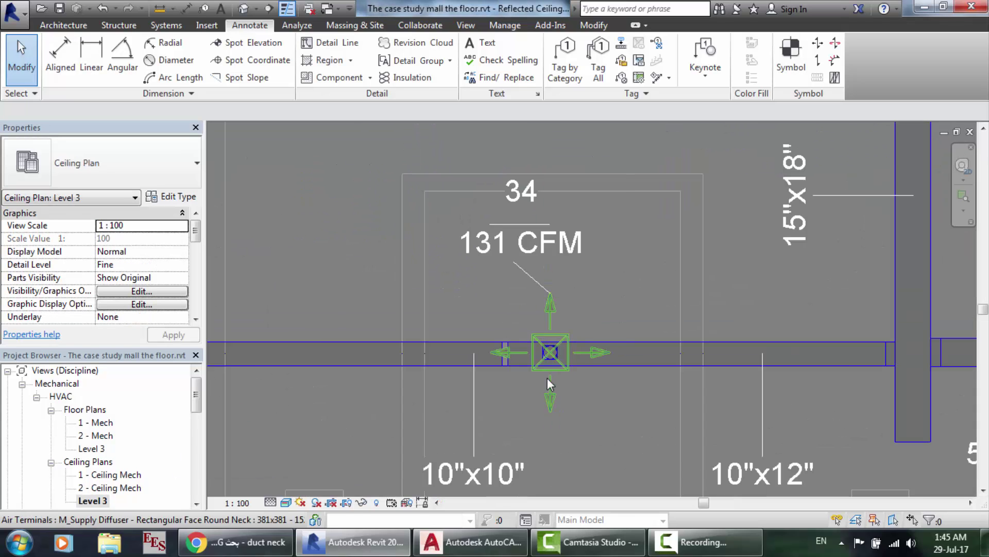
pyautogui.scroll(-3, 547, 378)
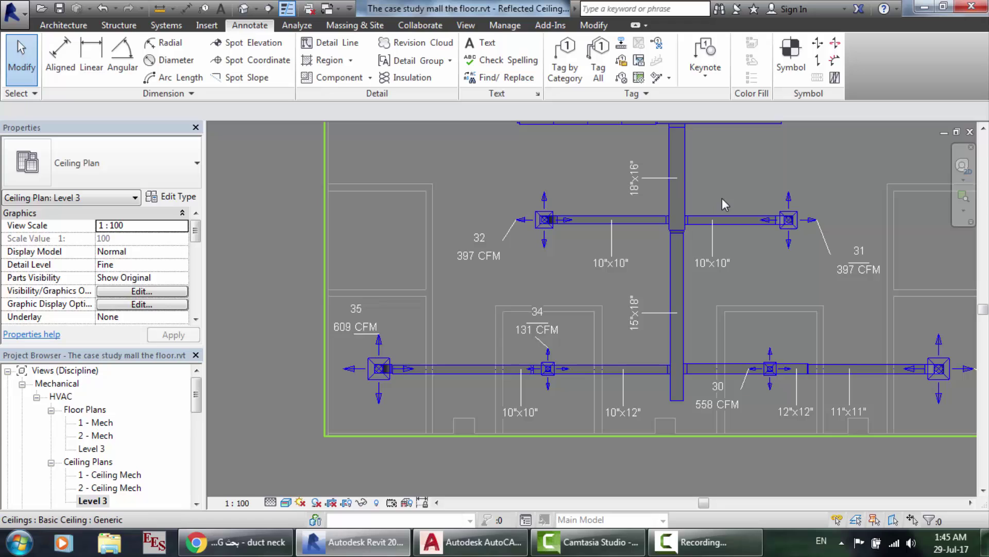
pyautogui.scroll(-2, 722, 198)
pyautogui.scroll(4, 722, 150)
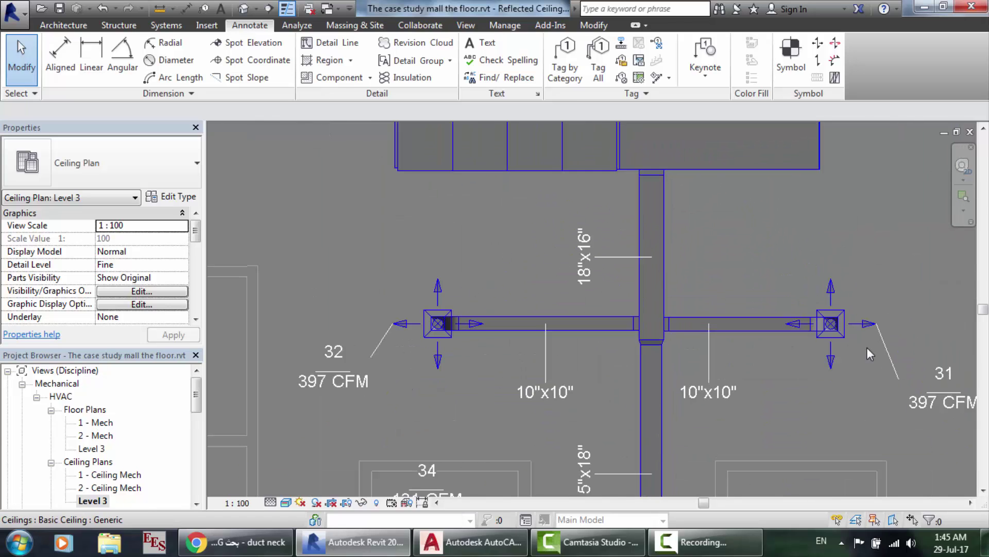
pyautogui.scroll(-1, 867, 347)
pyautogui.scroll(-2, 679, 191)
pyautogui.scroll(1, 679, 191)
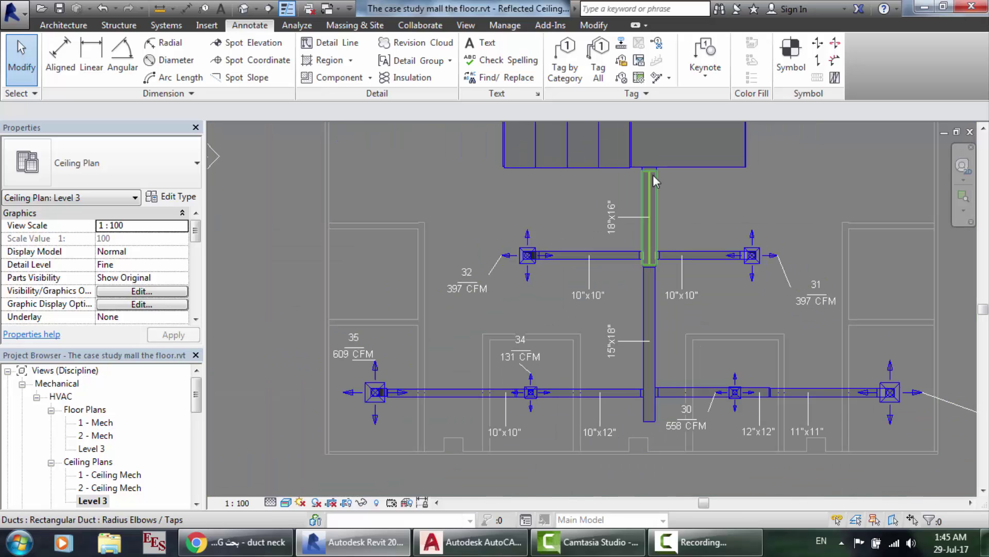
# Measure the full length of the vertical main duct from the large supply duct's edge to its free end.
pyautogui.click(81, 25)
pyautogui.click(160, 9)
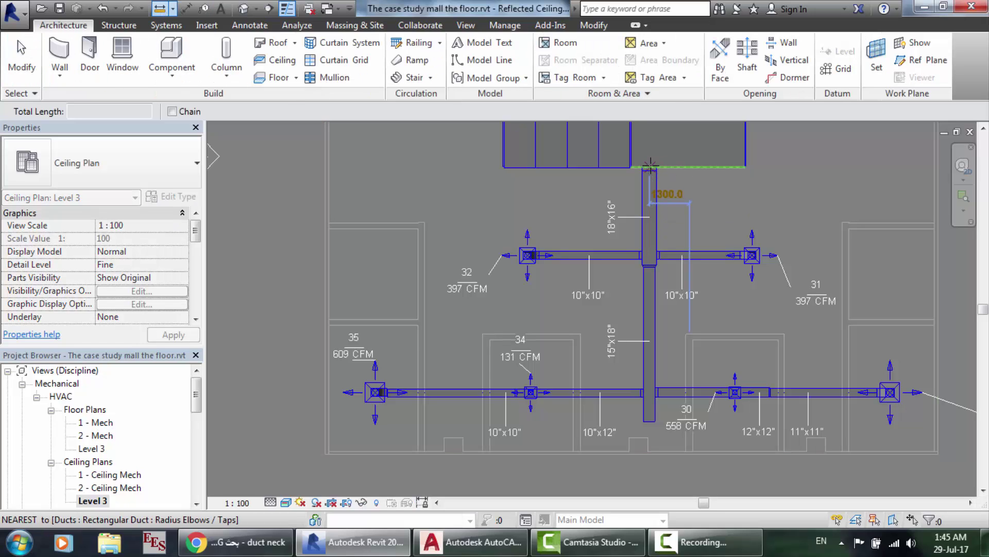
pyautogui.click(650, 166)
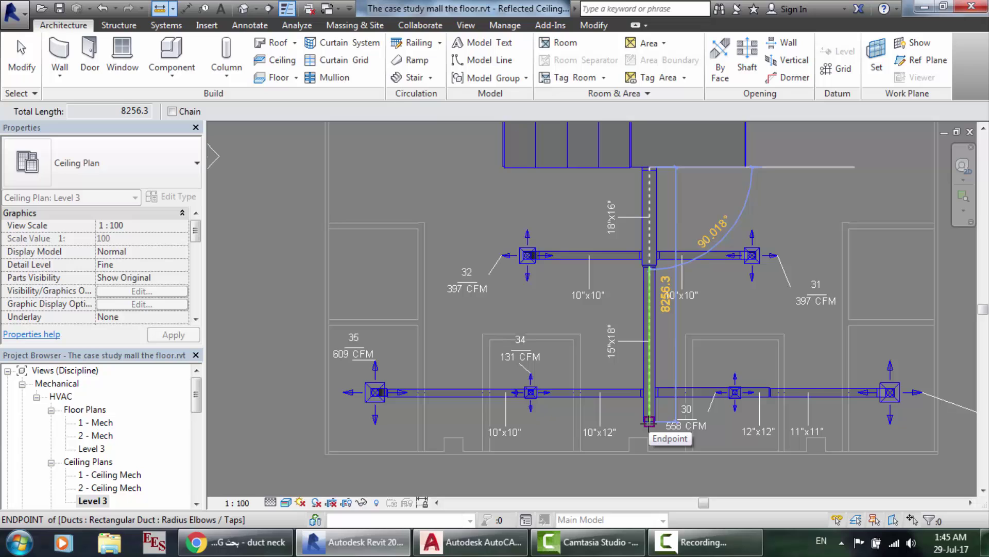
pyautogui.click(620, 466)
# Switch to AutoCAD and draw an 8256 line vertically upward from the midpoint of the main duct's lower end.
pyautogui.click(470, 542)
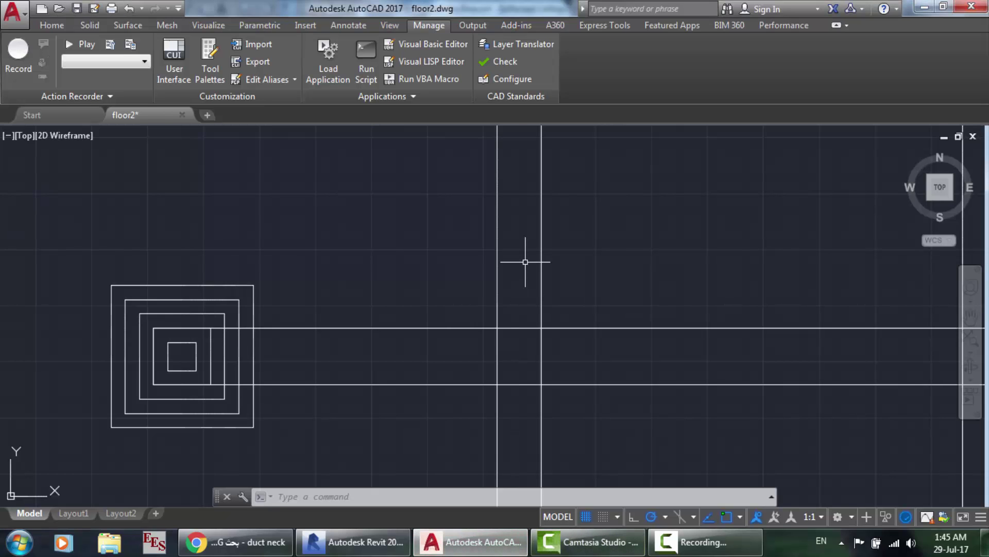
pyautogui.scroll(-3, 525, 262)
pyautogui.scroll(-2, 737, 350)
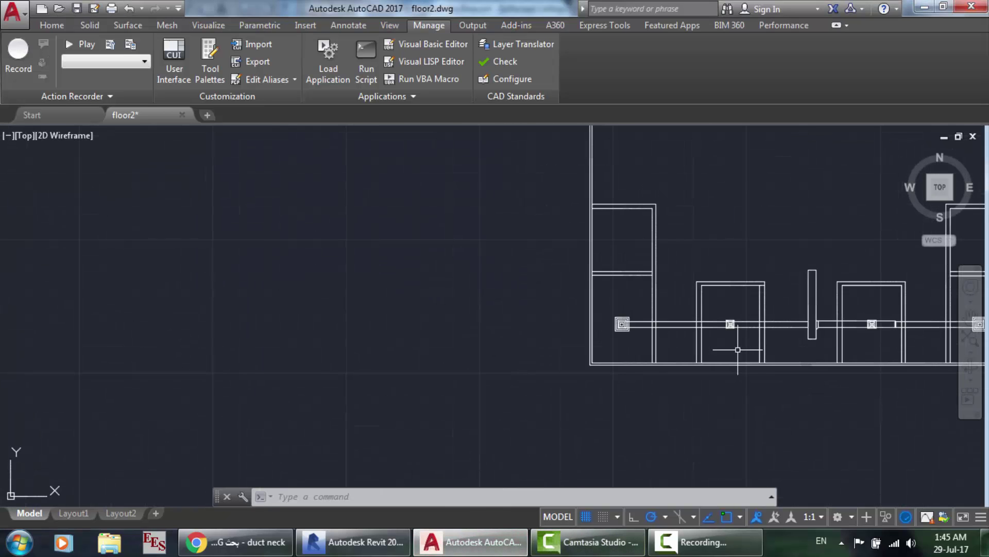
pyautogui.scroll(3, 917, 404)
pyautogui.scroll(-3, 724, 214)
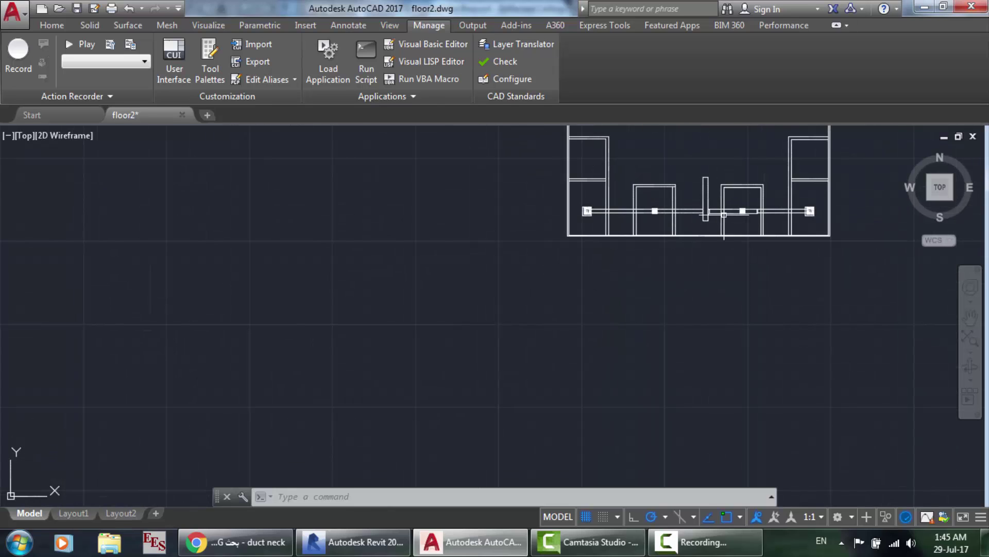
pyautogui.scroll(2, 737, 169)
pyautogui.write('l')
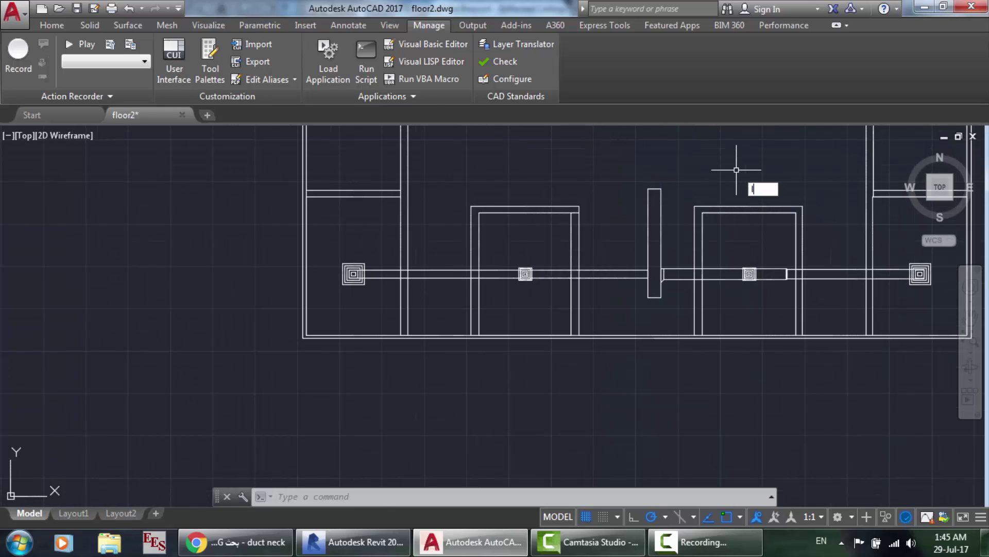
pyautogui.press('Return')
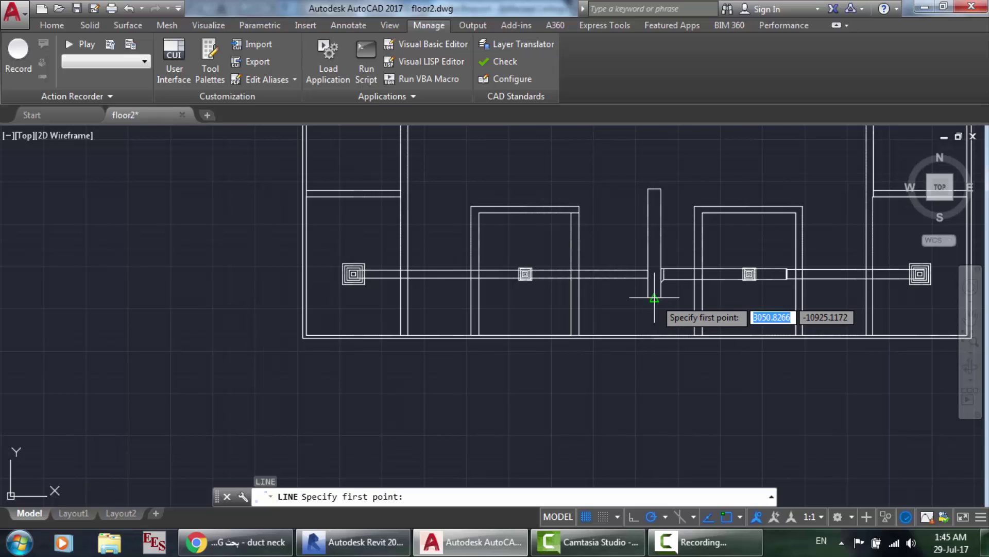
pyautogui.click(655, 298)
pyautogui.write('8256')
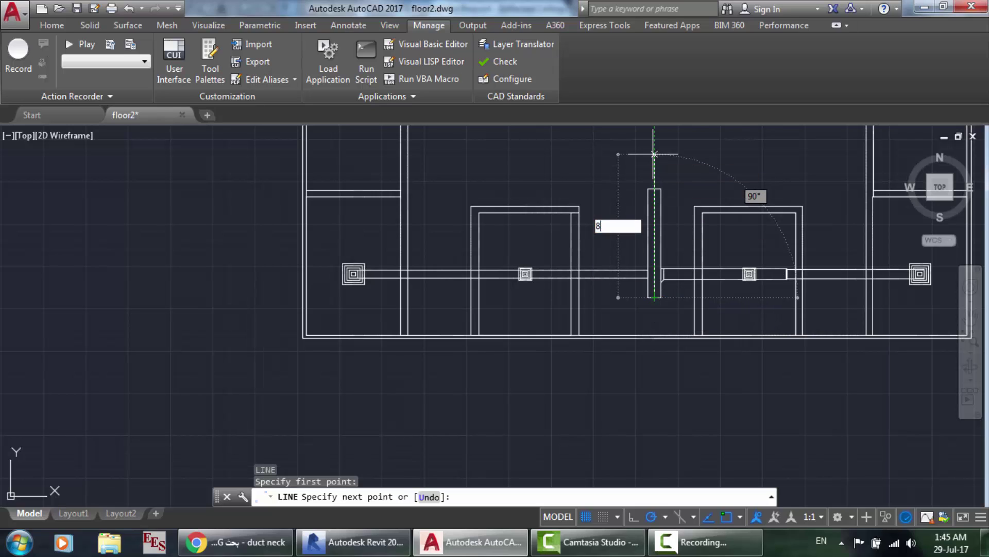
pyautogui.press('Return')
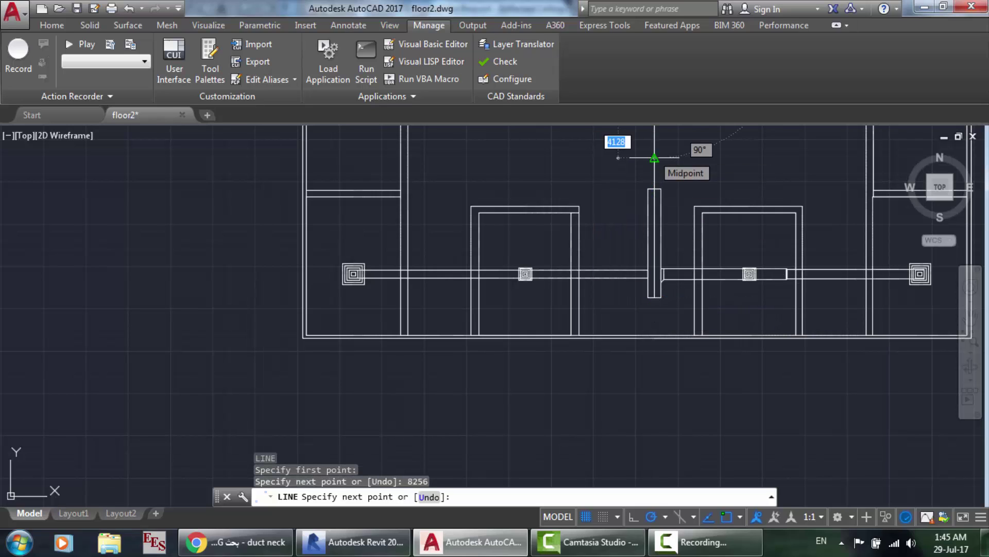
pyautogui.press('Return')
pyautogui.scroll(-7, 650, 155)
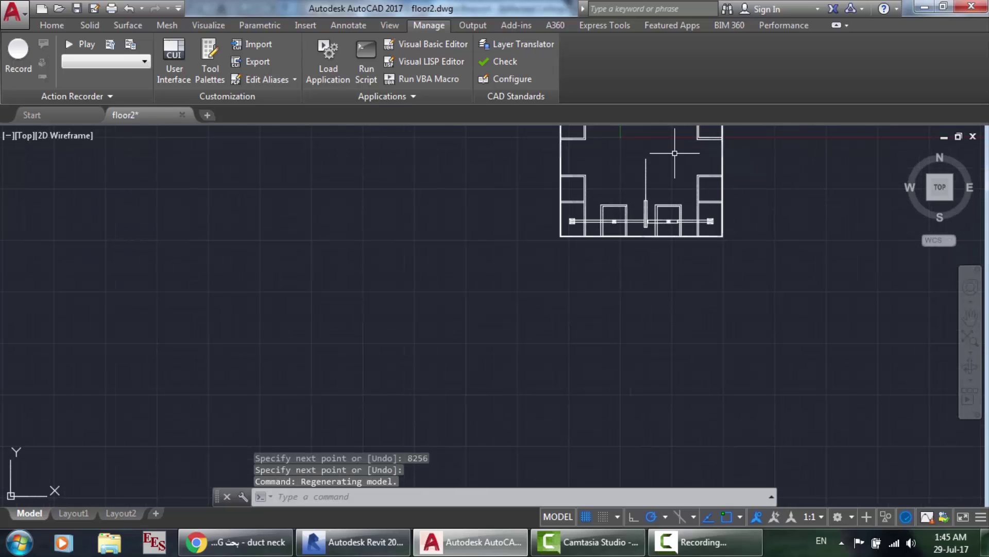
pyautogui.scroll(4, 680, 152)
pyautogui.scroll(3, 621, 148)
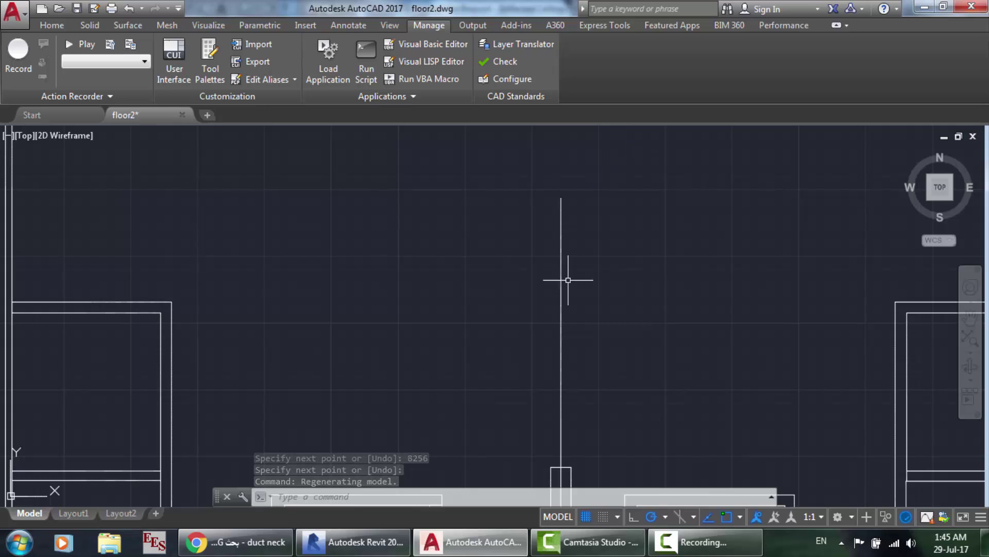
# Switch to Revit, end the measurement, and check the lengths of the 18"x16" and 15"x18" main duct segments.
pyautogui.click(355, 542)
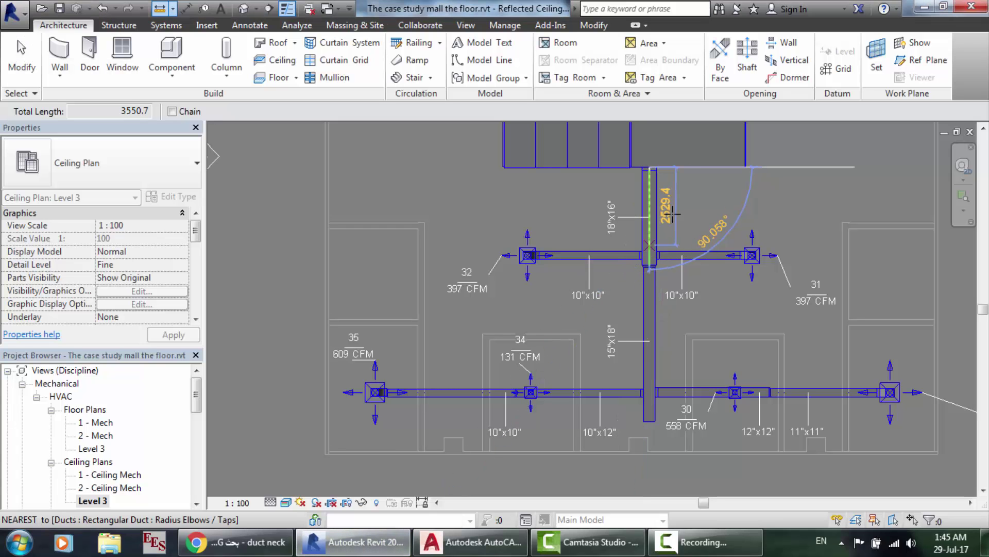
pyautogui.press('Escape')
pyautogui.press('Escape')
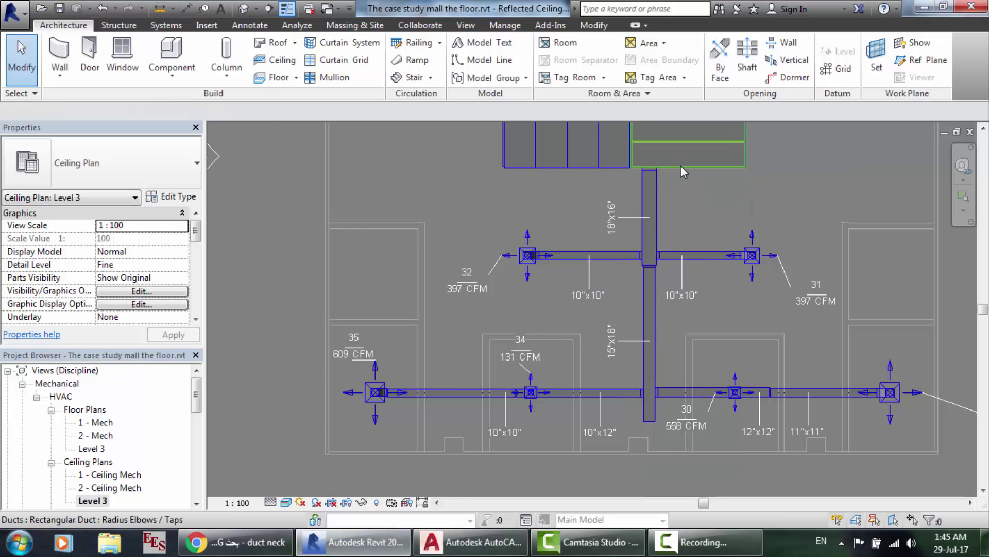
pyautogui.scroll(2, 681, 165)
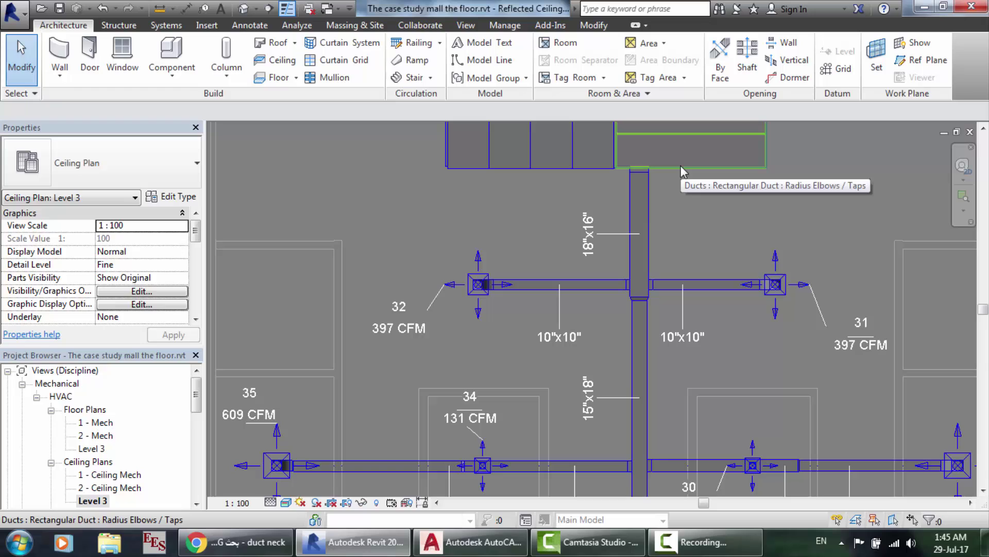
pyautogui.click(646, 201)
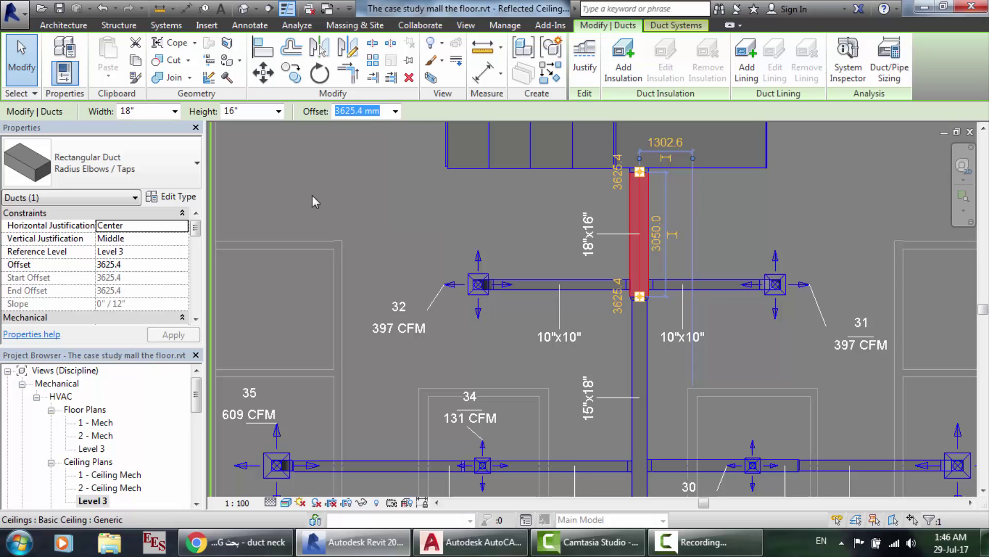
pyautogui.click(631, 357)
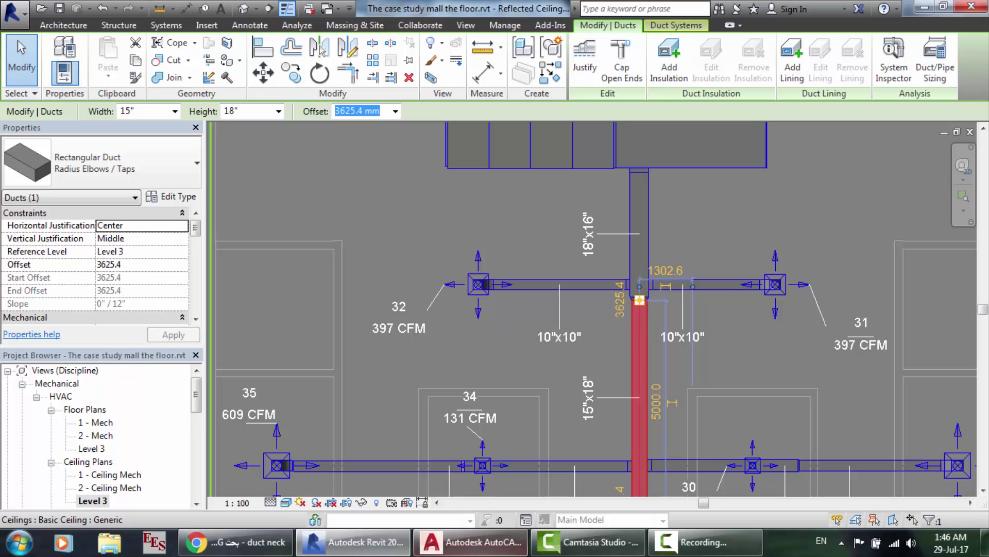
# Switch to AutoCAD and explode the left branch duct outline where it meets the vertical main duct.
pyautogui.click(470, 541)
pyautogui.scroll(-5, 448, 391)
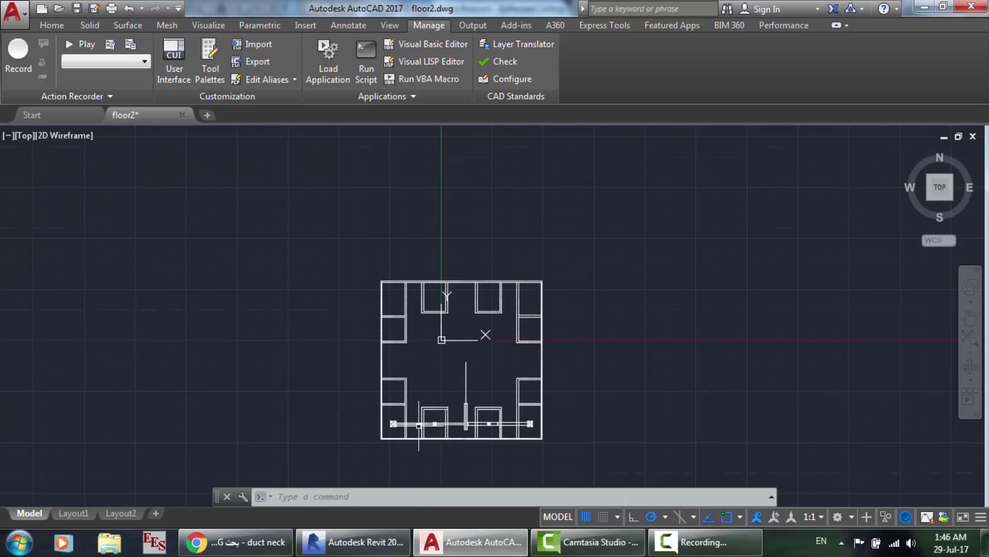
pyautogui.scroll(6, 447, 392)
pyautogui.scroll(2, 566, 412)
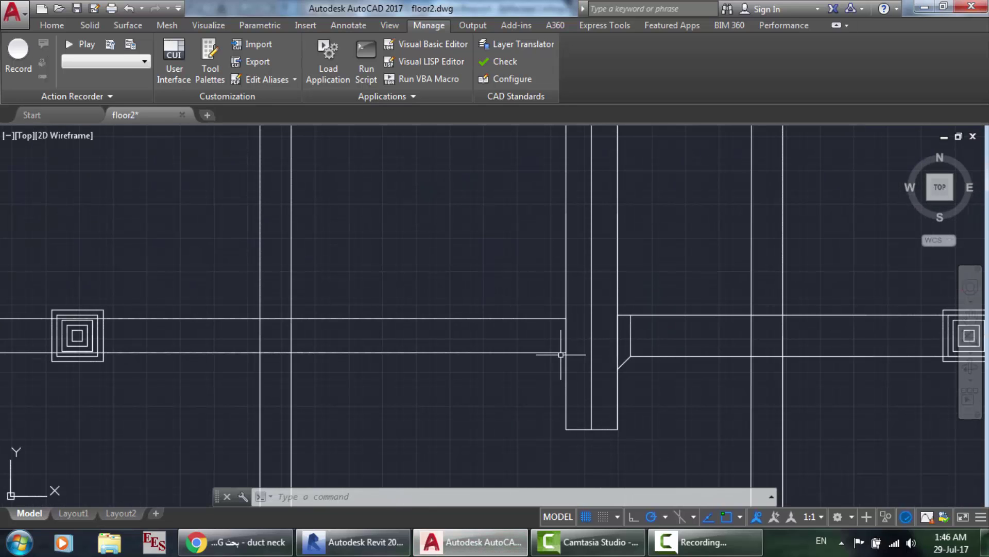
pyautogui.scroll(2, 567, 353)
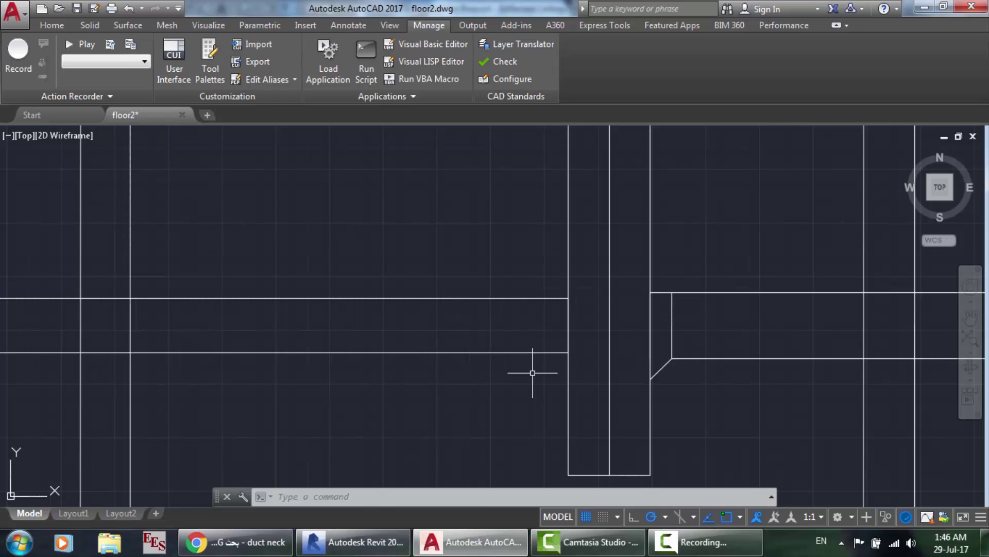
pyautogui.write('ex')
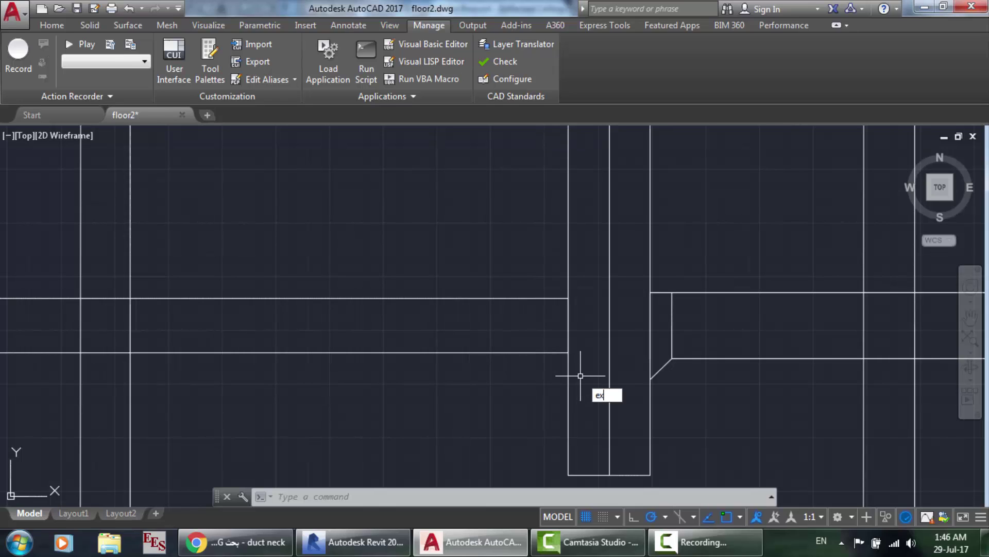
pyautogui.write('plo')
pyautogui.press('Return')
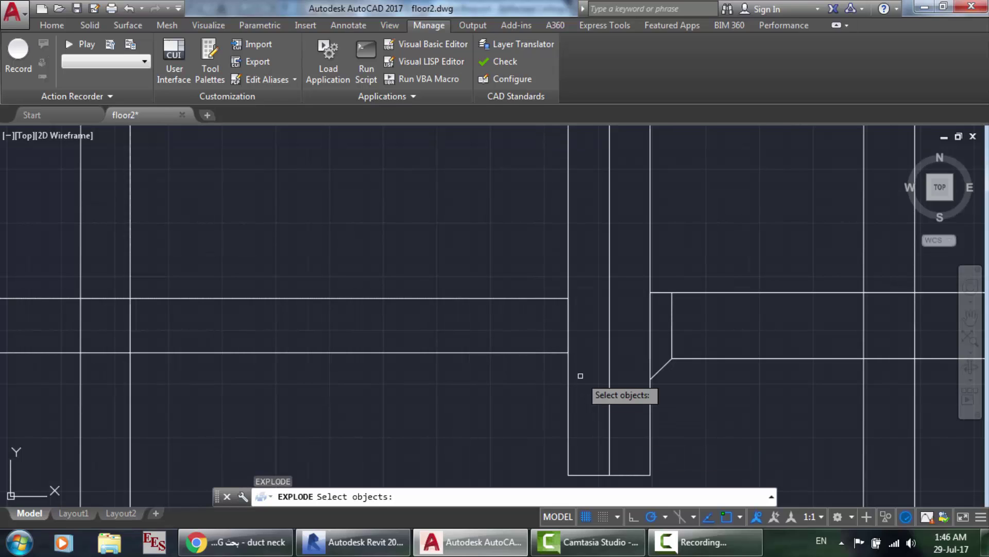
pyautogui.moveTo(581, 375)
pyautogui.mouseDown()
pyautogui.moveTo(512, 243)
pyautogui.moveTo(503, 248)
pyautogui.mouseUp()
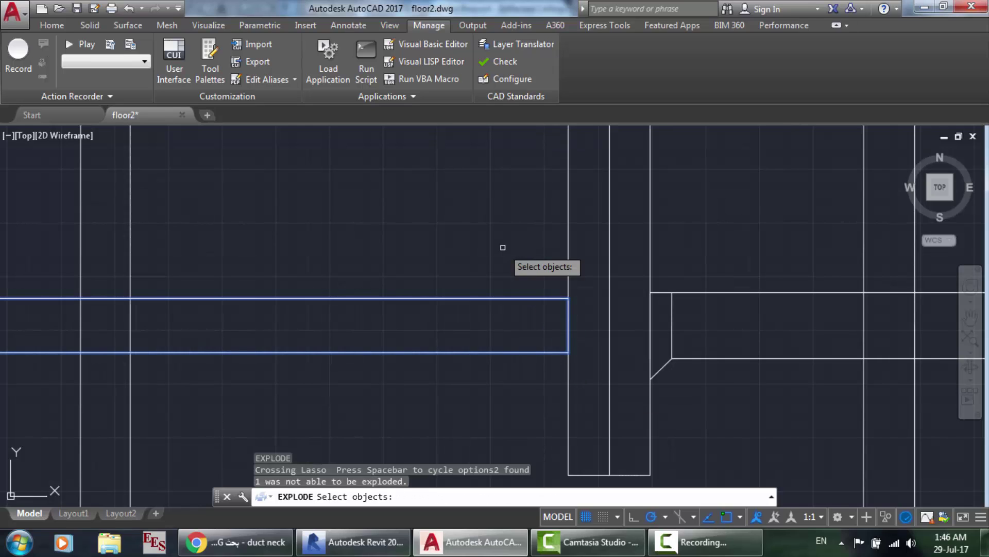
pyautogui.press('Return')
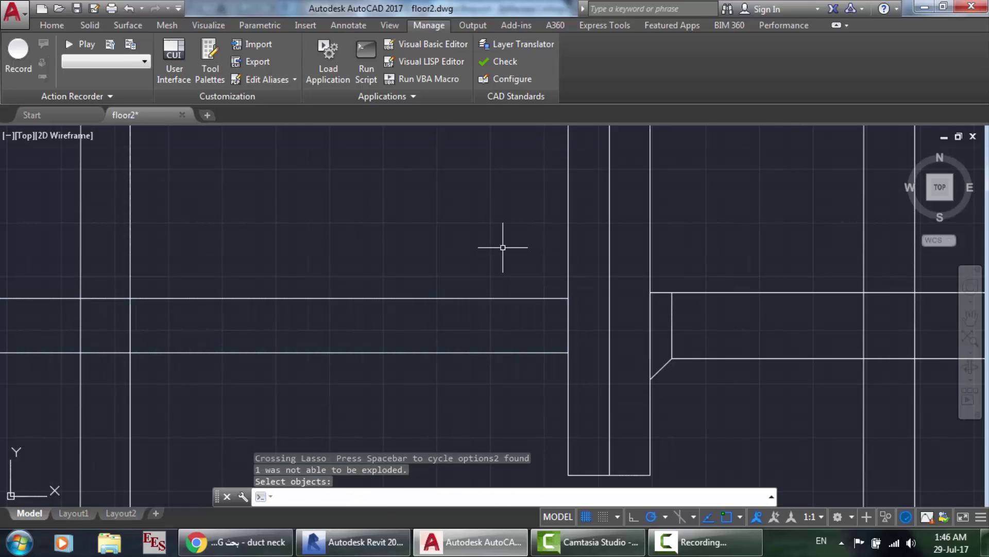
# Try to create a branch takeoff with the BD command, picking the left branch's upper edge before its lower edge.
pyautogui.write('bd')
pyautogui.press('Return')
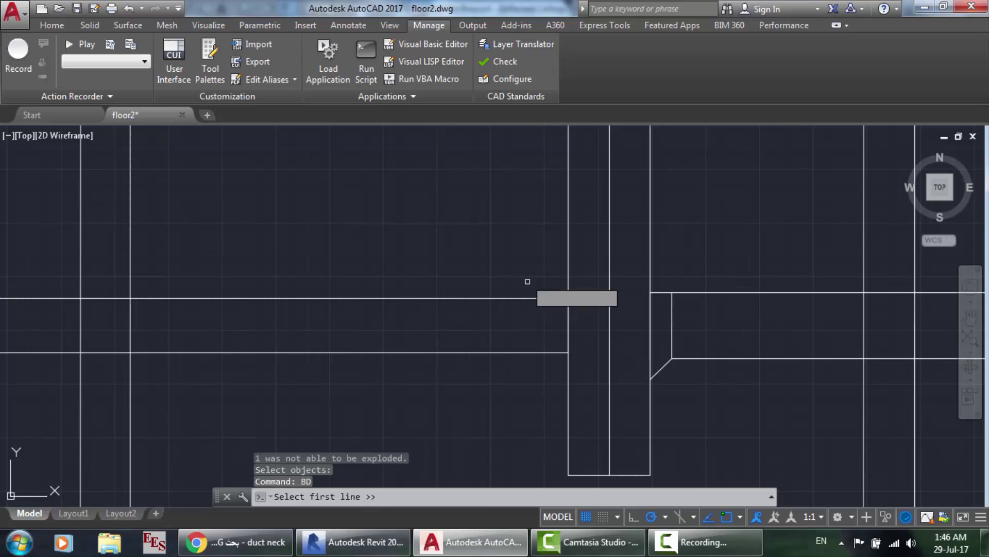
pyautogui.click(538, 299)
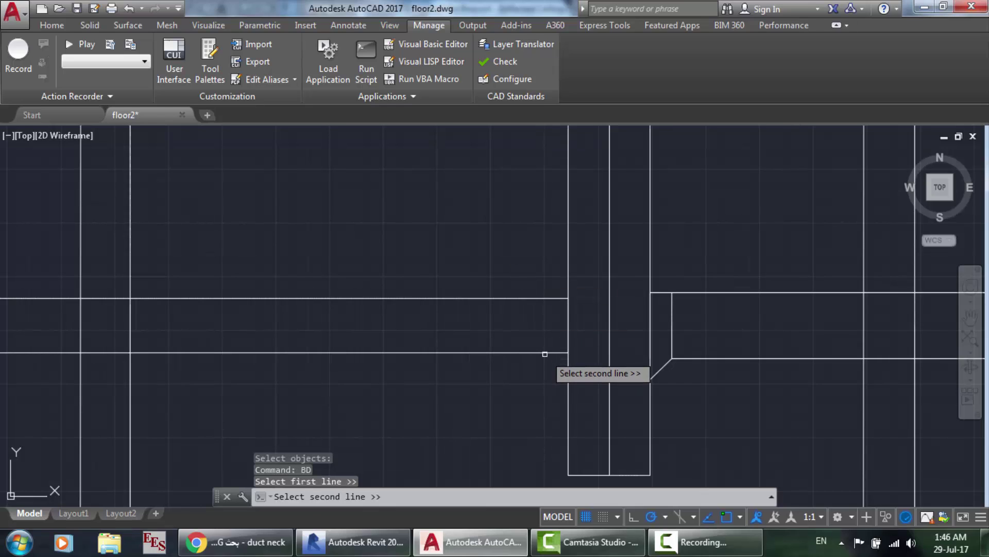
pyautogui.click(545, 354)
pyautogui.click(569, 342)
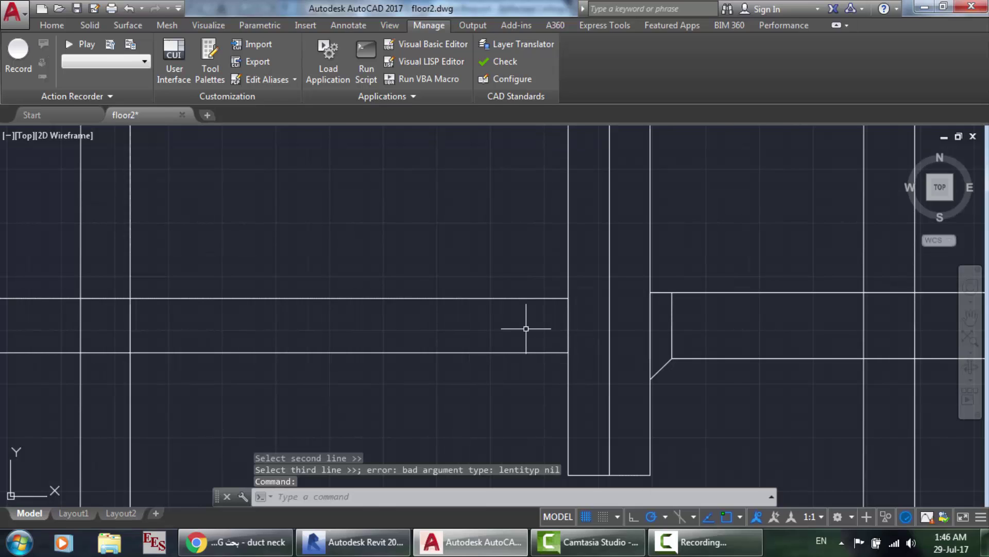
# Create the left branch's takeoff with the BD command, using its lower edge, upper edge and the main duct's side.
pyautogui.scroll(2, 526, 328)
pyautogui.write('BD')
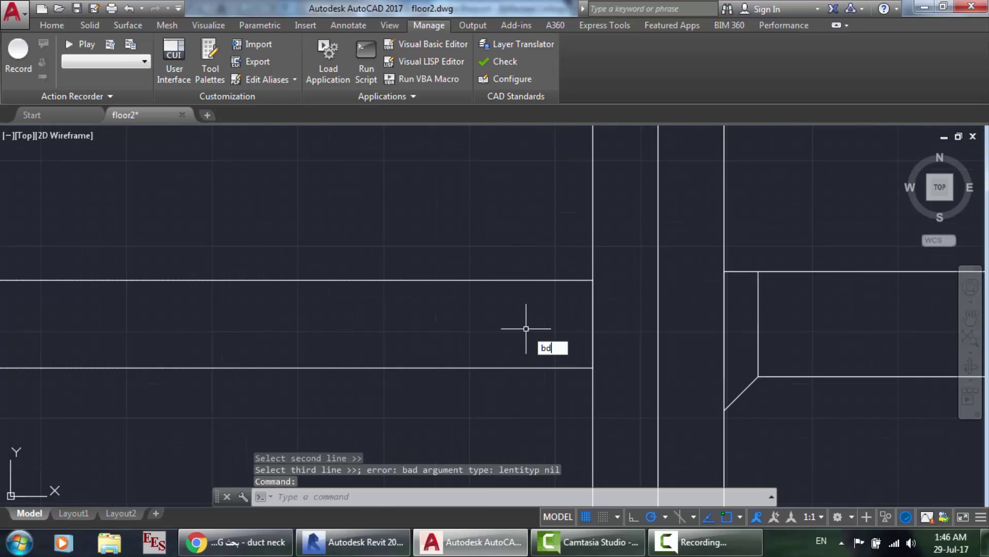
pyautogui.press('Return')
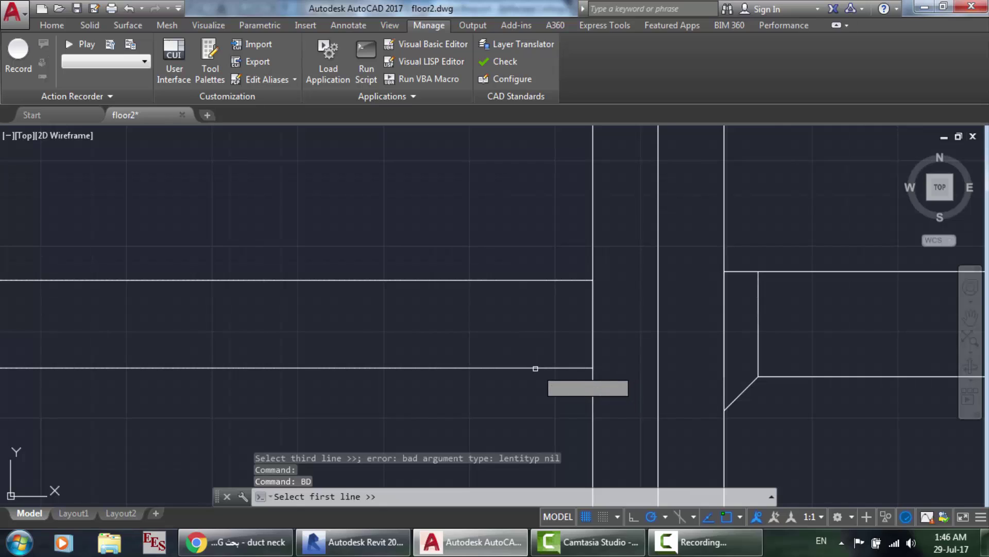
pyautogui.click(537, 366)
pyautogui.click(551, 280)
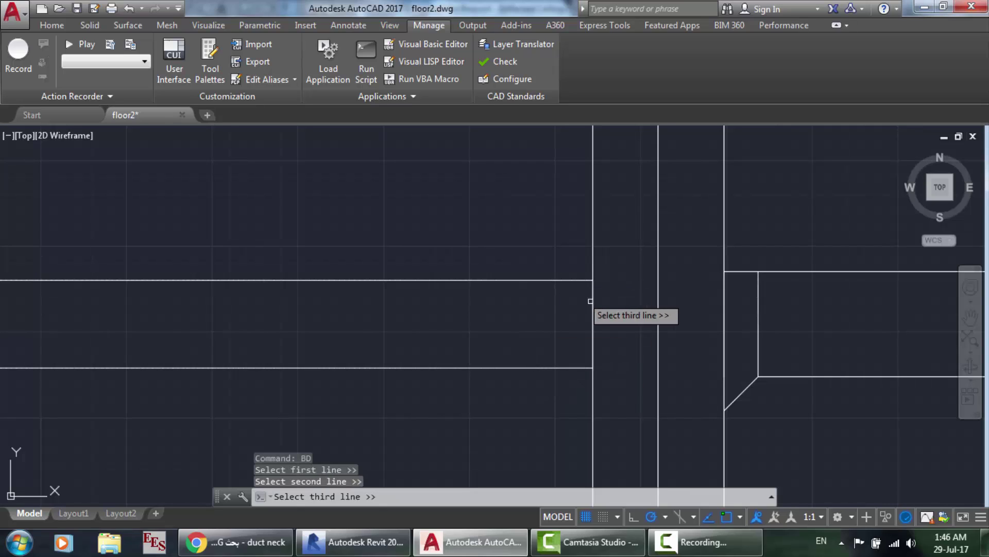
pyautogui.click(592, 316)
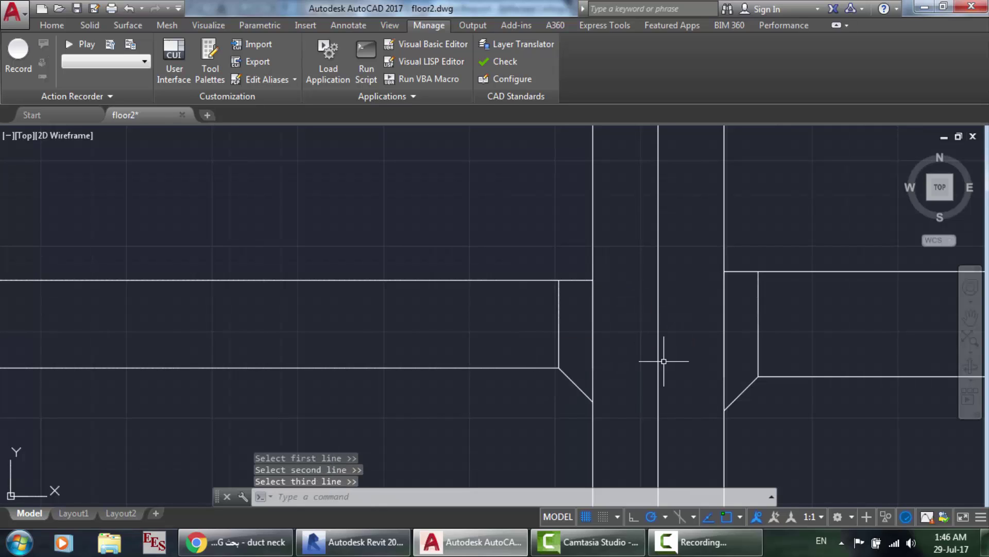
# Examine the branch connections at the main duct and the vertical centre line extending above it.
pyautogui.scroll(-5, 664, 361)
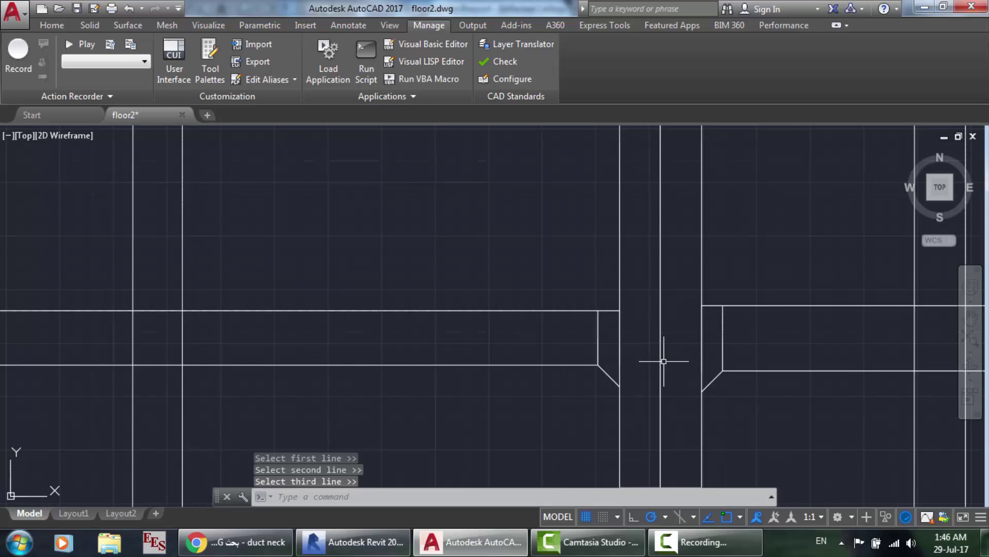
pyautogui.scroll(-2, 693, 322)
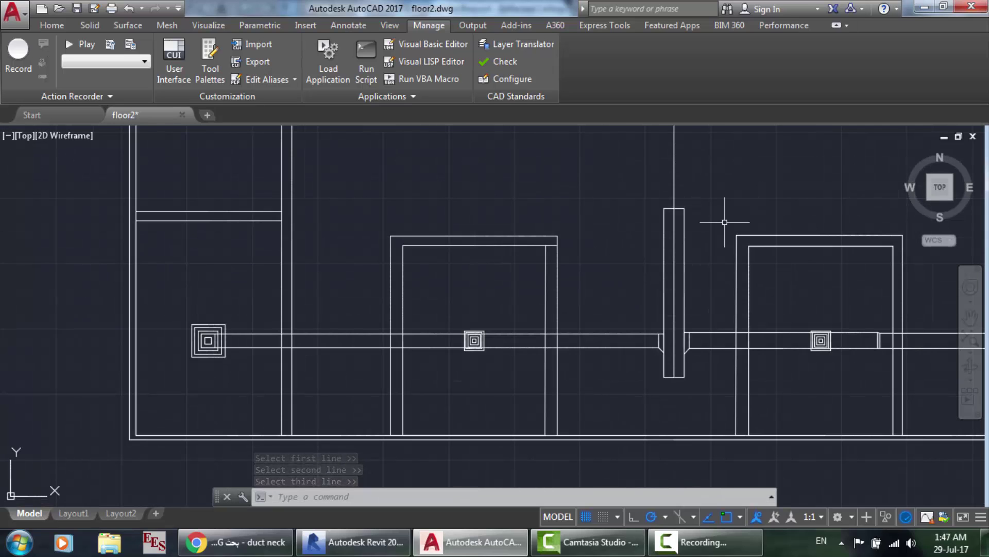
pyautogui.scroll(2, 711, 188)
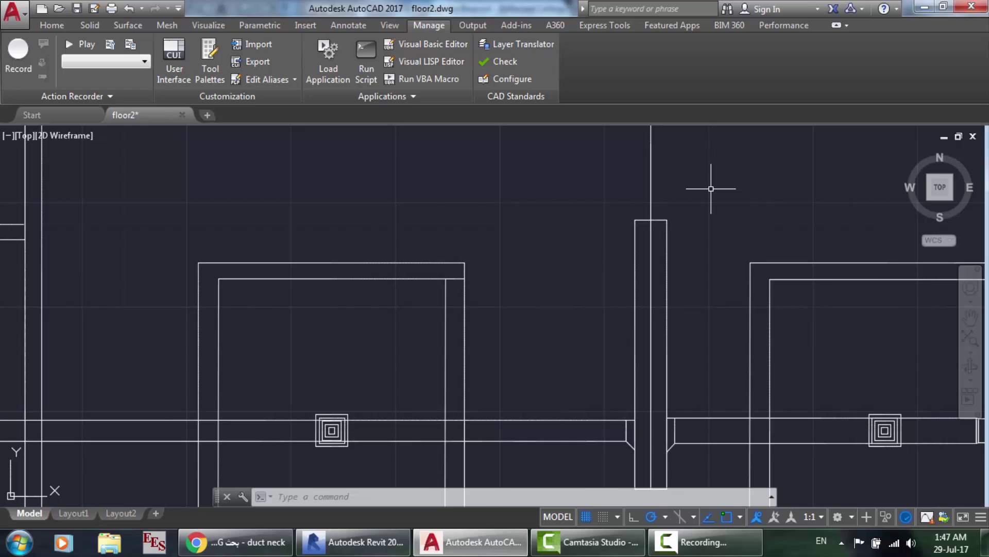
pyautogui.scroll(-5, 712, 189)
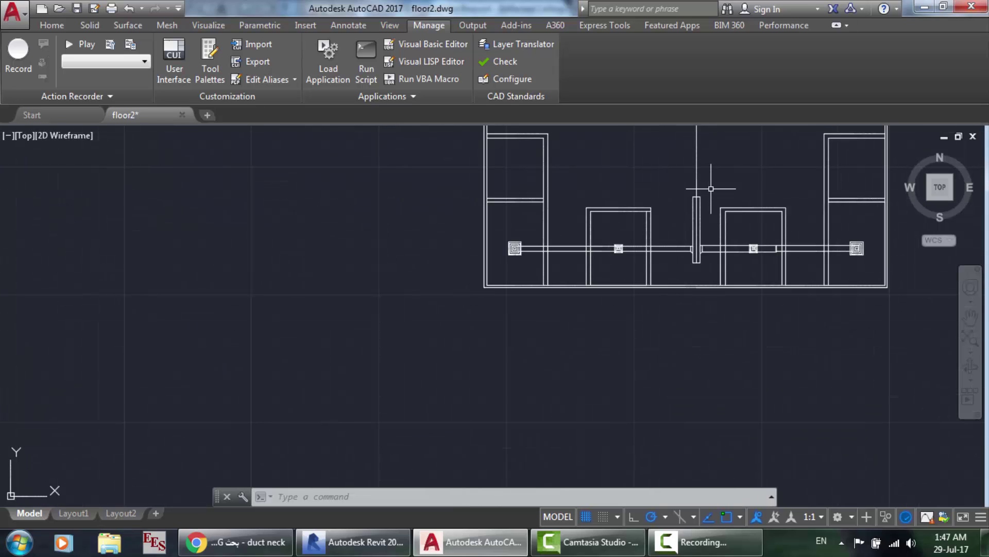
pyautogui.scroll(3, 725, 131)
pyautogui.scroll(-6, 703, 210)
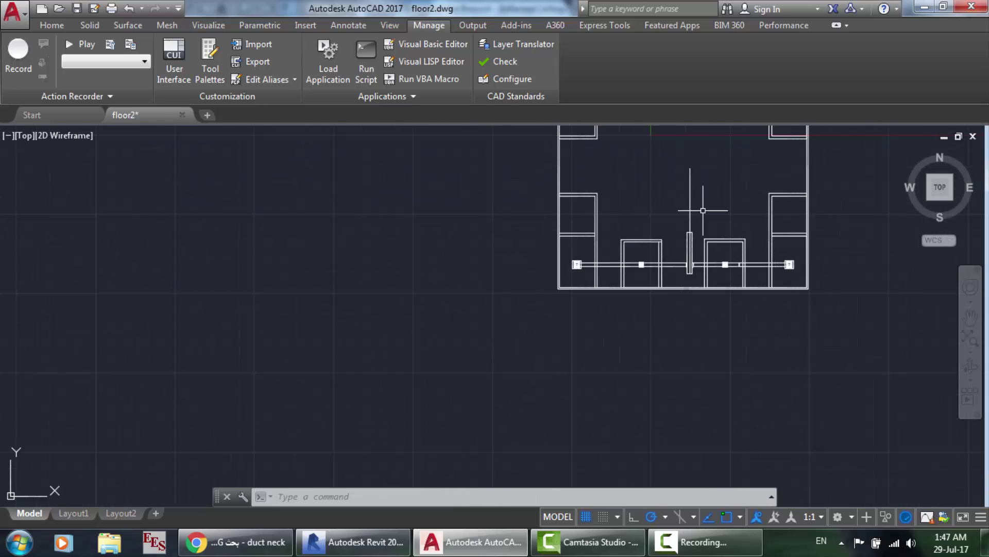
pyautogui.scroll(6, 702, 159)
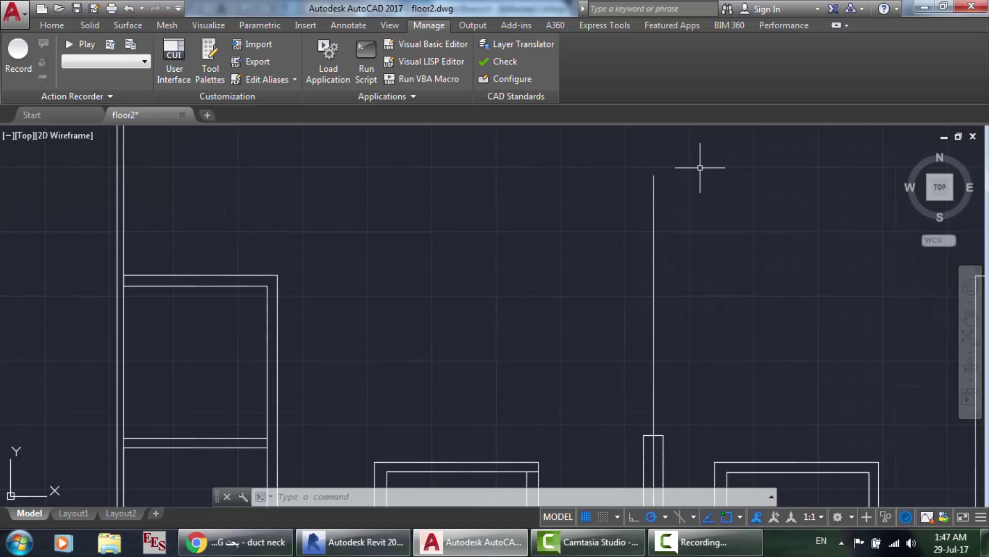
pyautogui.scroll(-2, 662, 371)
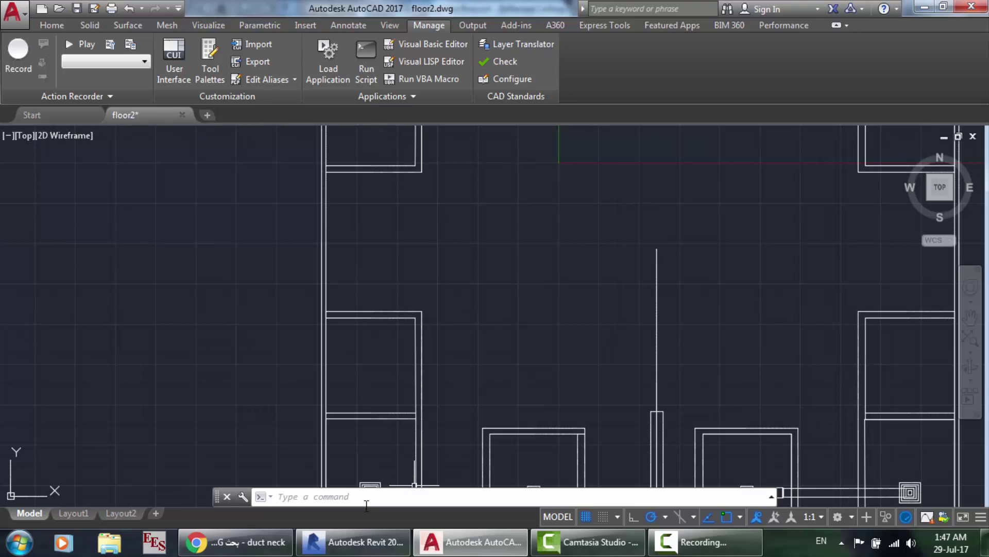
# Switch to Revit and measure down the 18"x16" main duct segment from the large supply duct's edge.
pyautogui.click(353, 542)
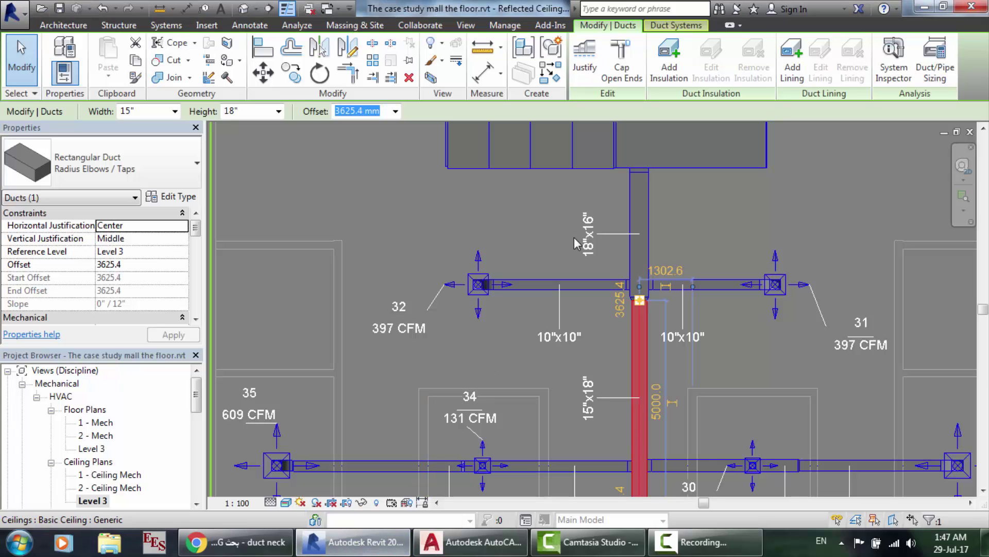
pyautogui.click(638, 206)
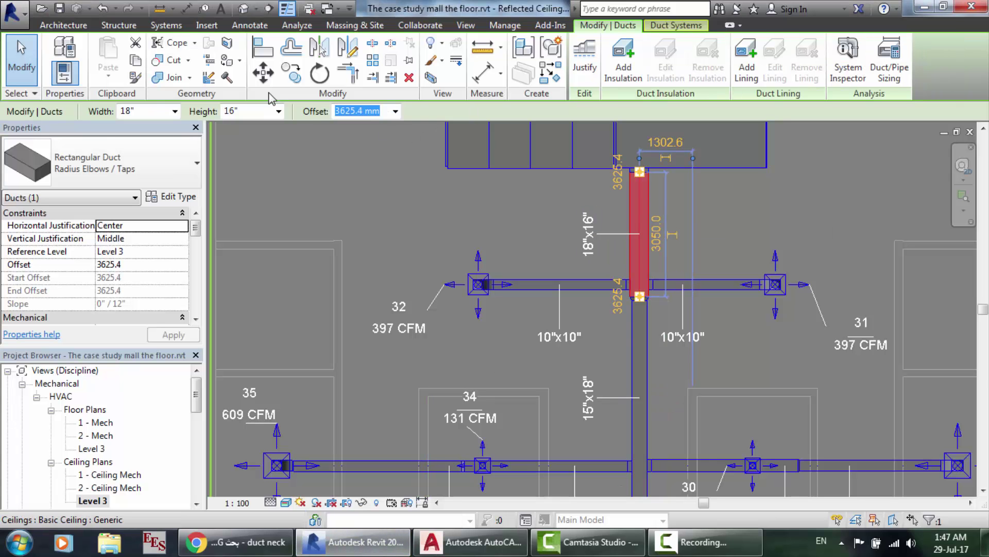
pyautogui.click(160, 8)
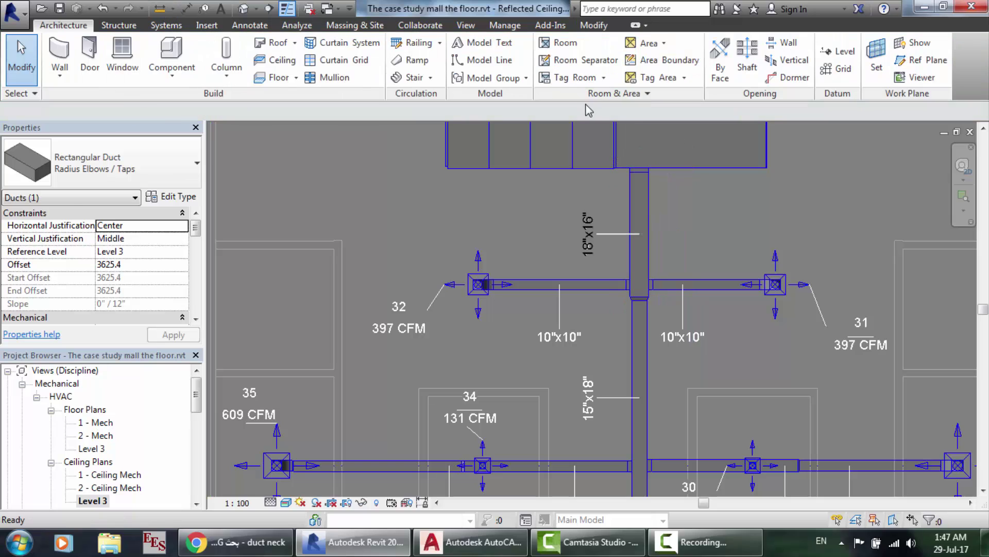
pyautogui.click(639, 164)
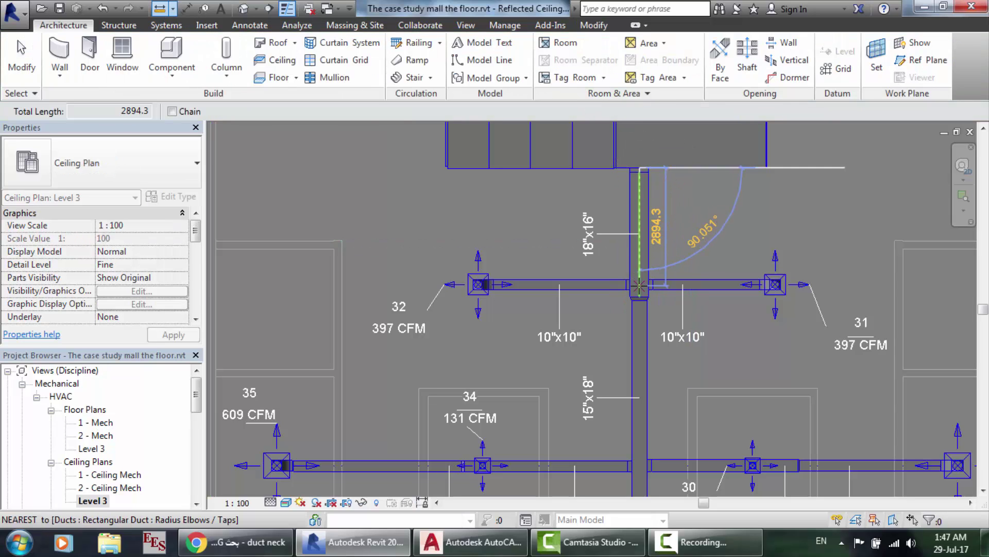
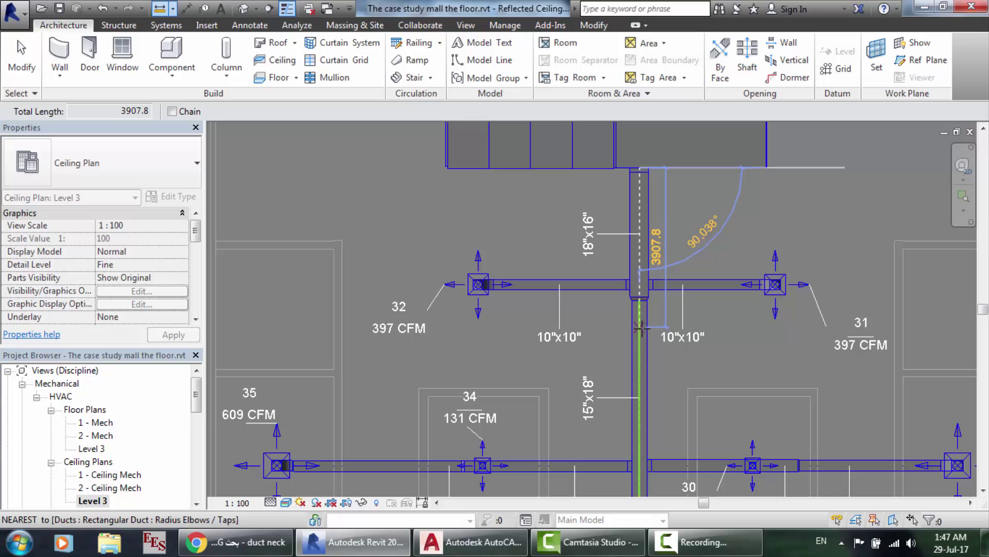
pyautogui.press('Escape')
pyautogui.press('Escape')
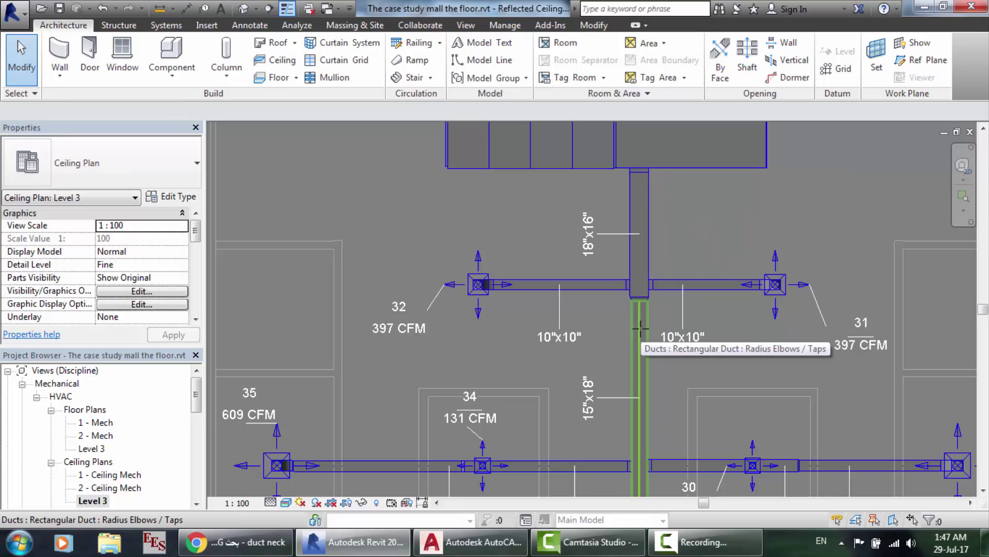
# Switch to AutoCAD and draw a 457.2 wide duct with radius elbows, running 3164.3 down from the centre line's upper end.
pyautogui.click(471, 541)
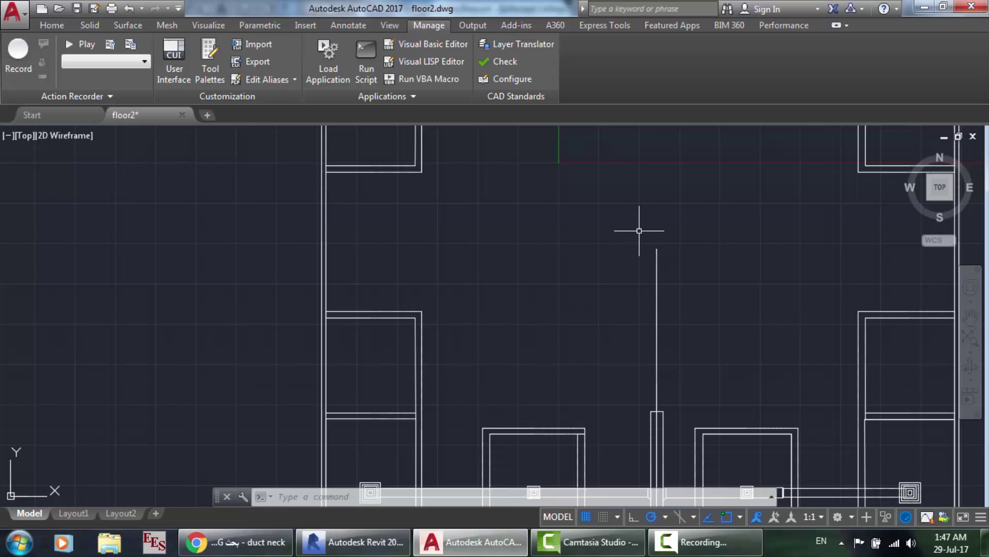
pyautogui.write('duct')
pyautogui.press('Return')
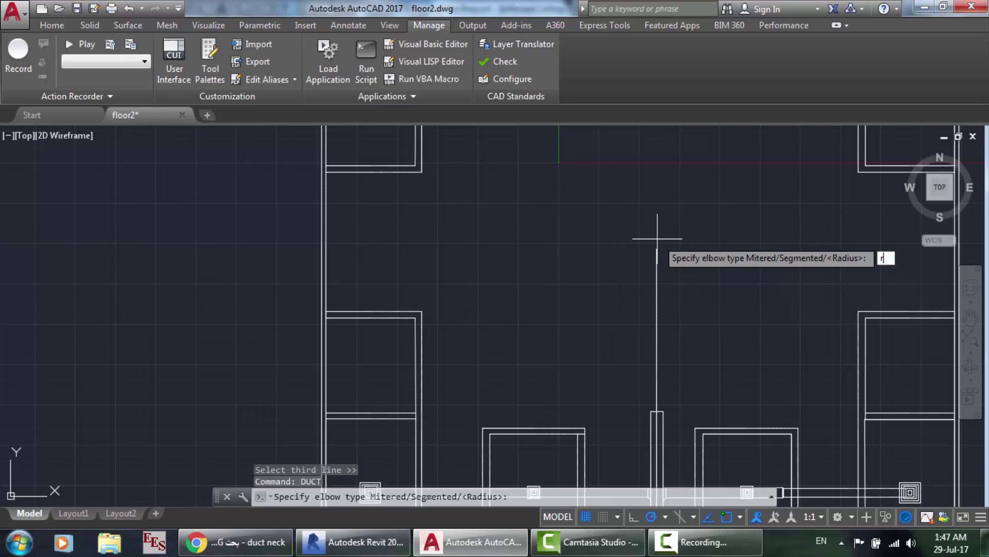
pyautogui.press('Return')
pyautogui.press('Return')
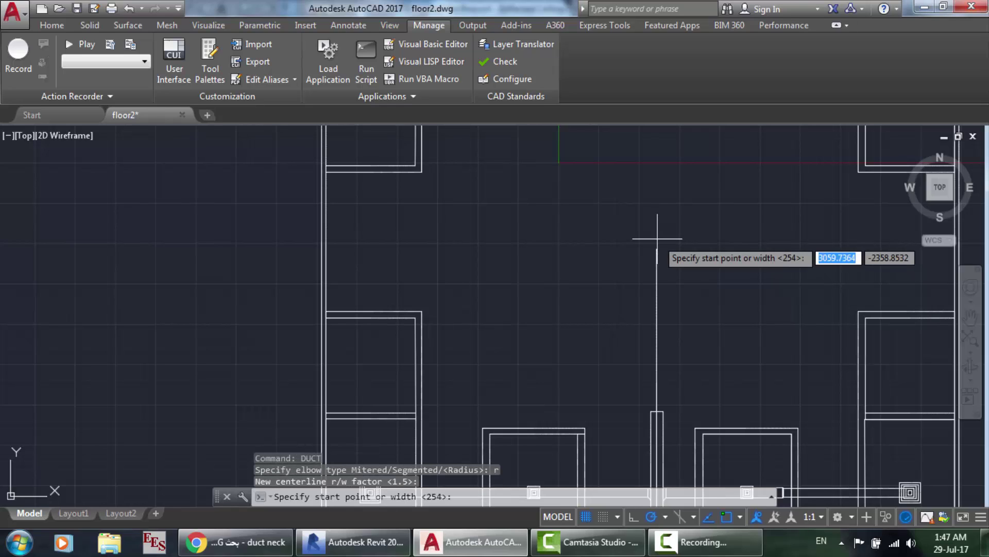
pyautogui.write('4')
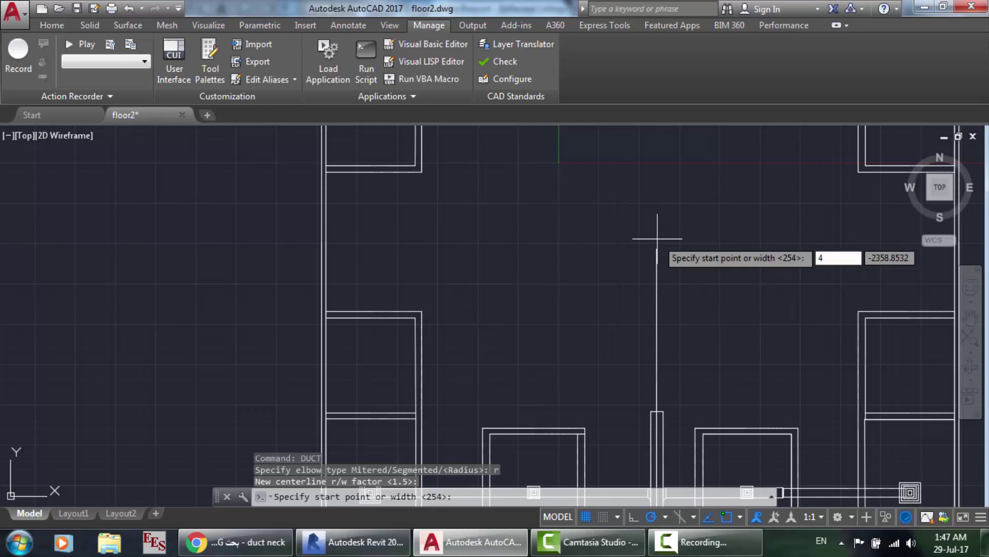
pyautogui.write('57.2')
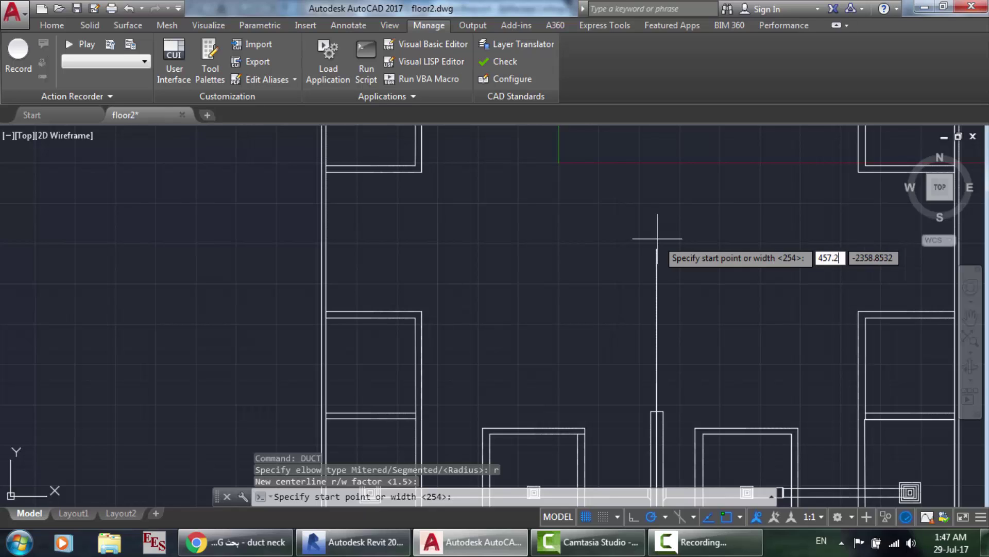
pyautogui.press('Return')
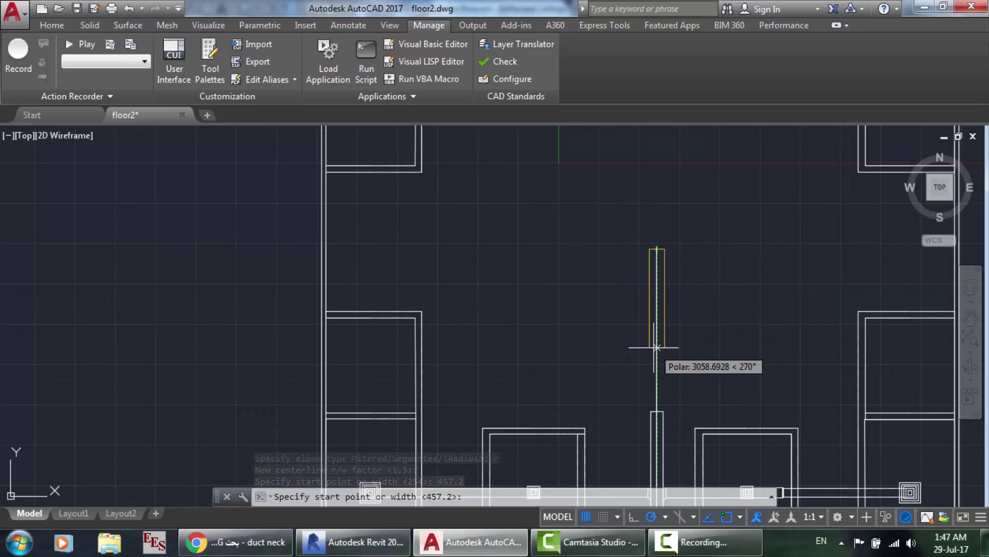
pyautogui.write('3')
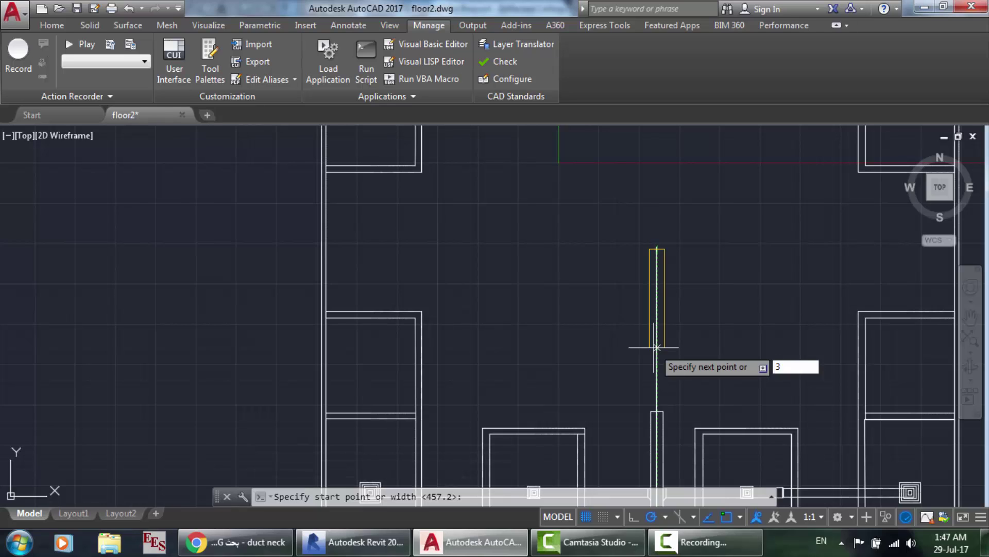
pyautogui.write('164.3')
pyautogui.press('Return')
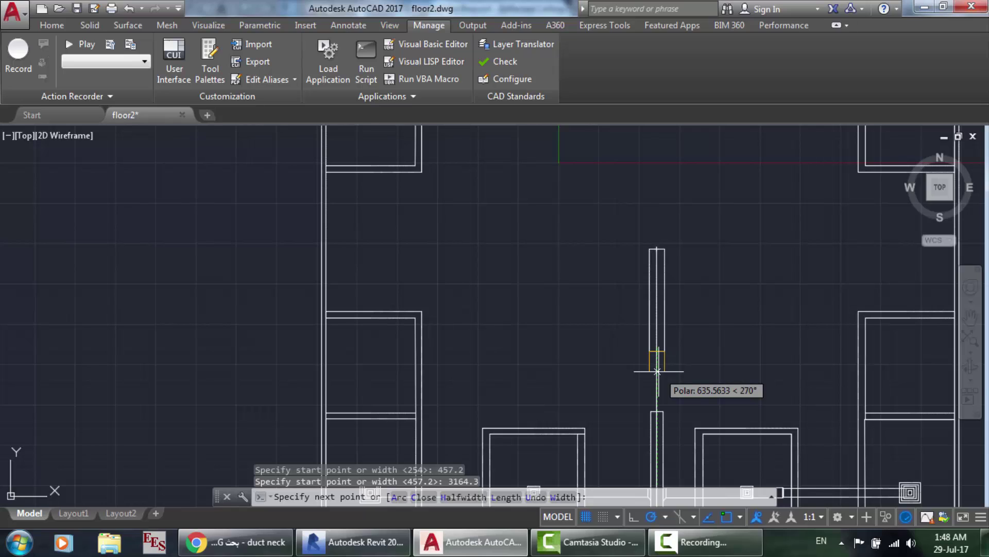
pyautogui.write('w')
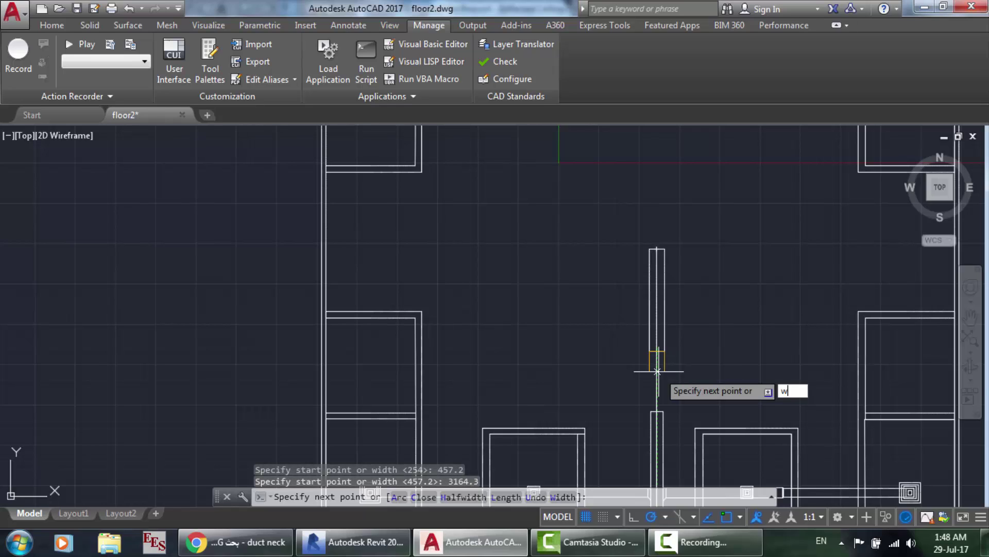
pyautogui.press('Return')
pyautogui.write('381')
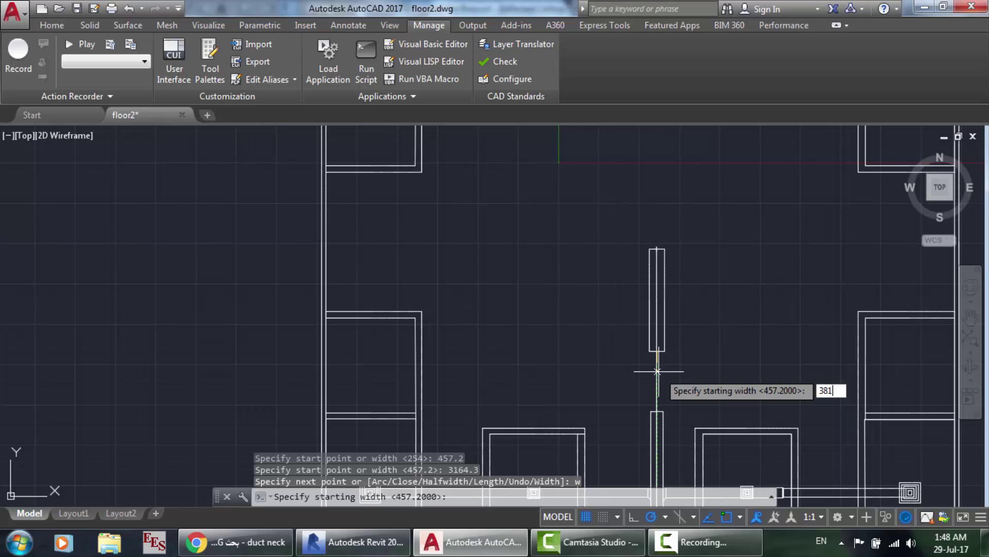
pyautogui.press('Return')
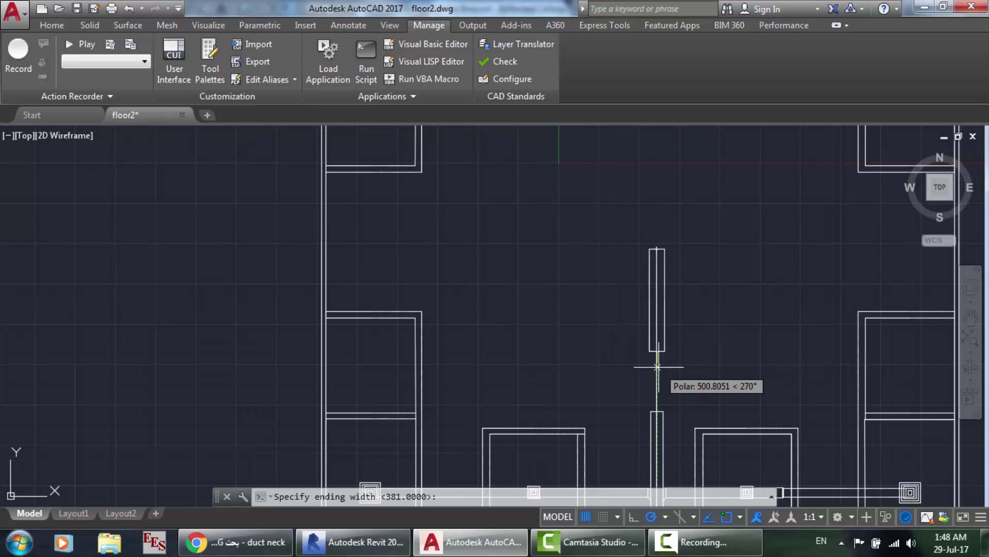
pyautogui.press('Escape')
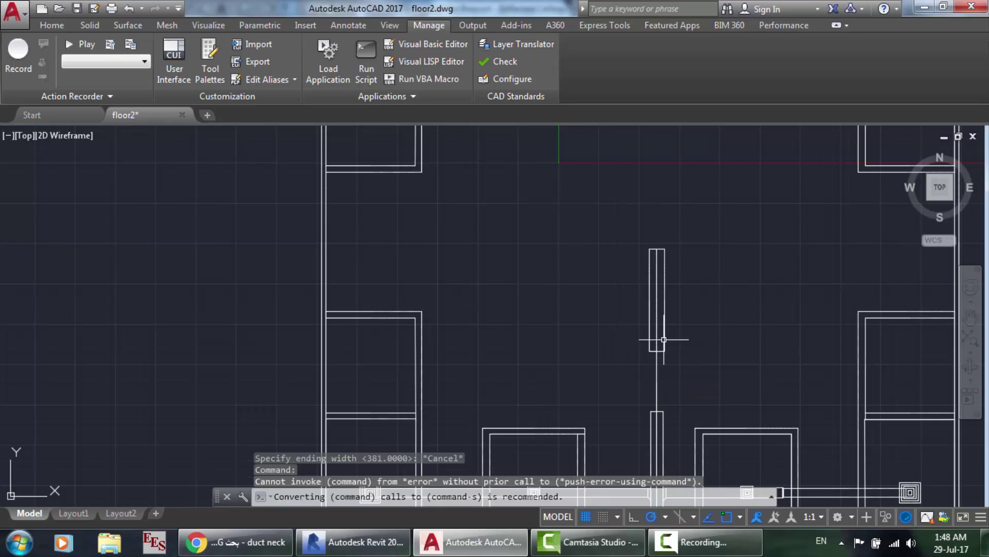
# Erase the 457.2 wide duct and redraw it with radius elbows, running 3164.3 down from the centre line's upper end.
pyautogui.click(663, 340)
pyautogui.press('Delete')
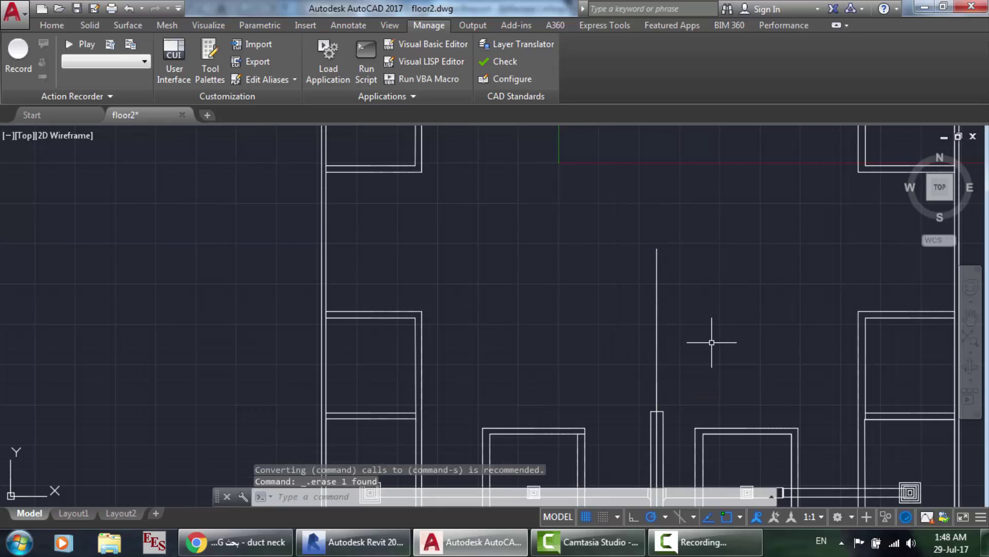
pyautogui.write('duct')
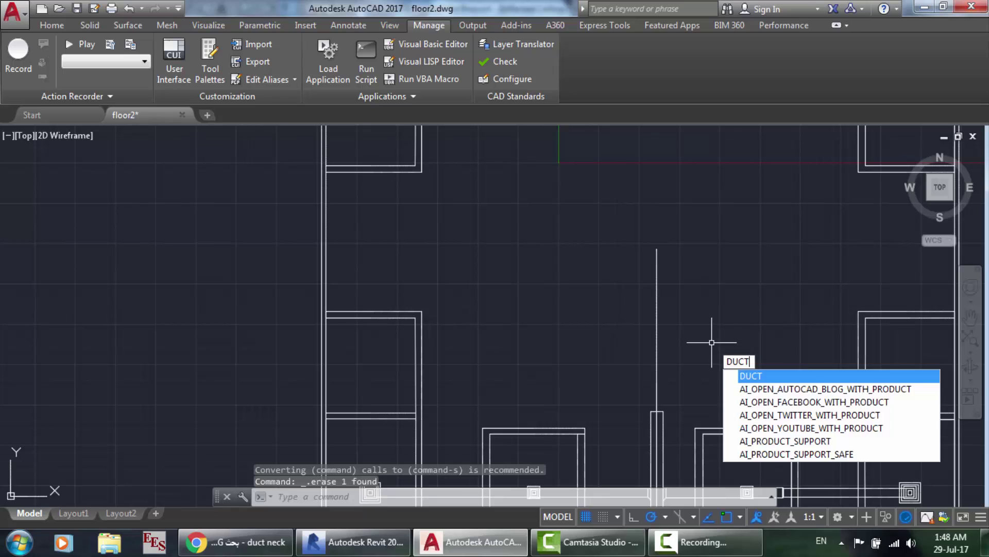
pyautogui.press('Return')
pyautogui.write('r')
pyautogui.press('Return')
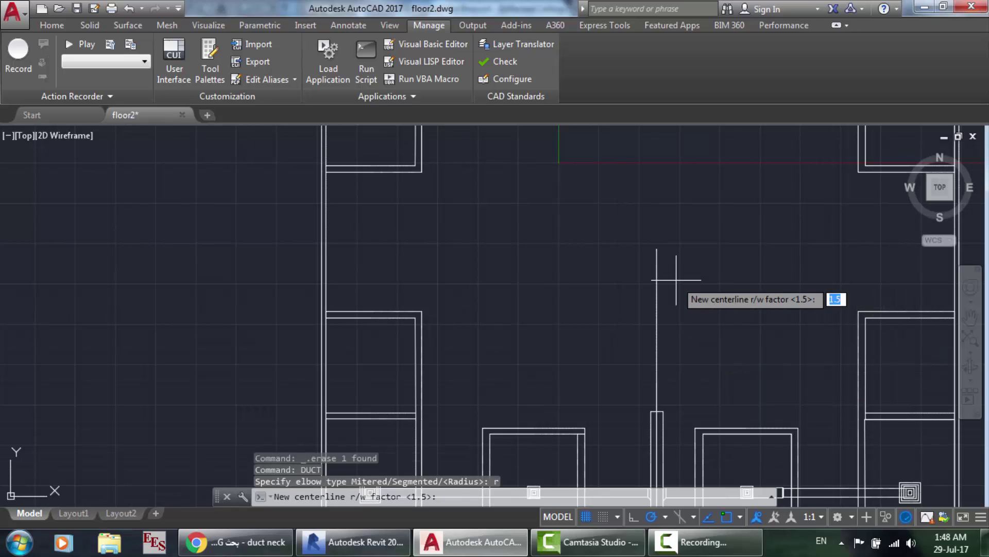
pyautogui.press('Return')
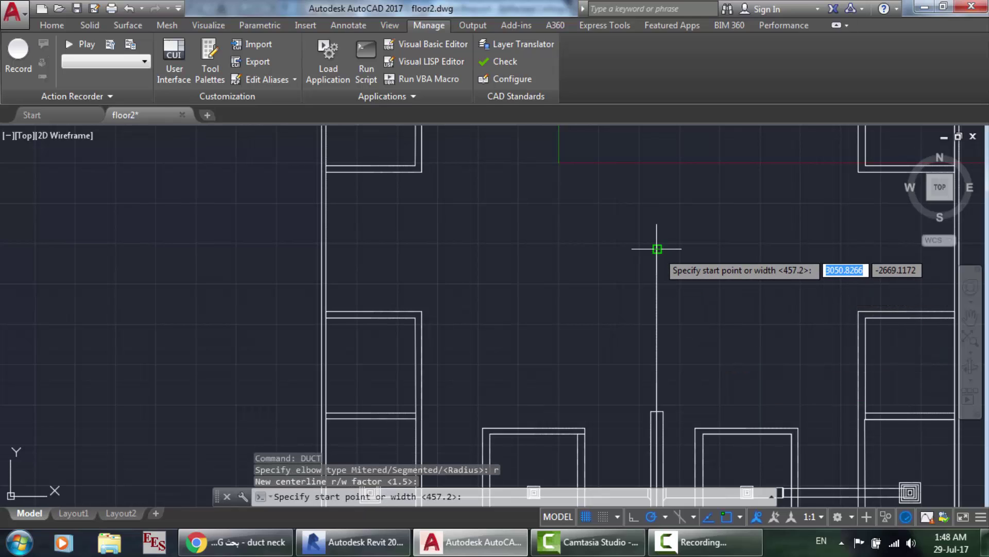
pyautogui.write('45')
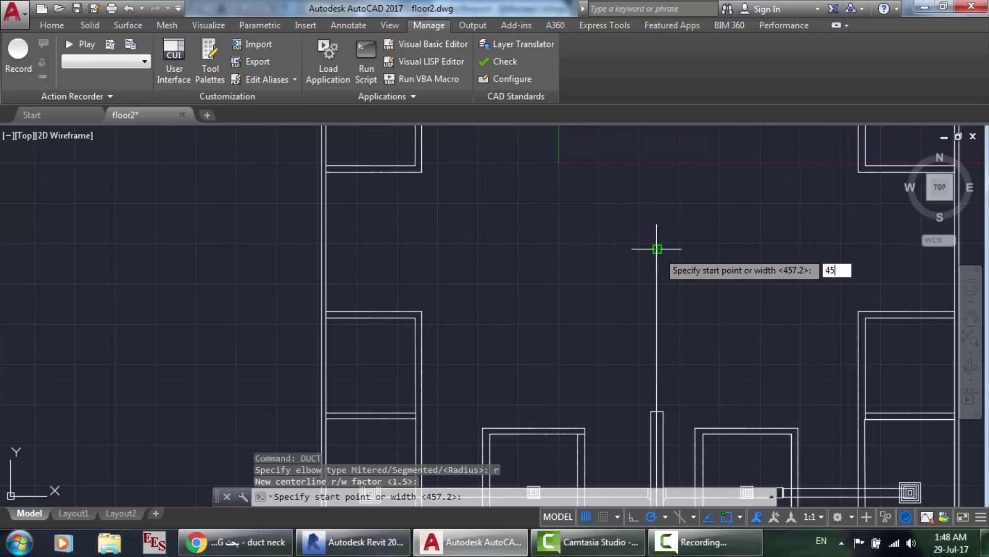
pyautogui.write('7.2')
pyautogui.press('Return')
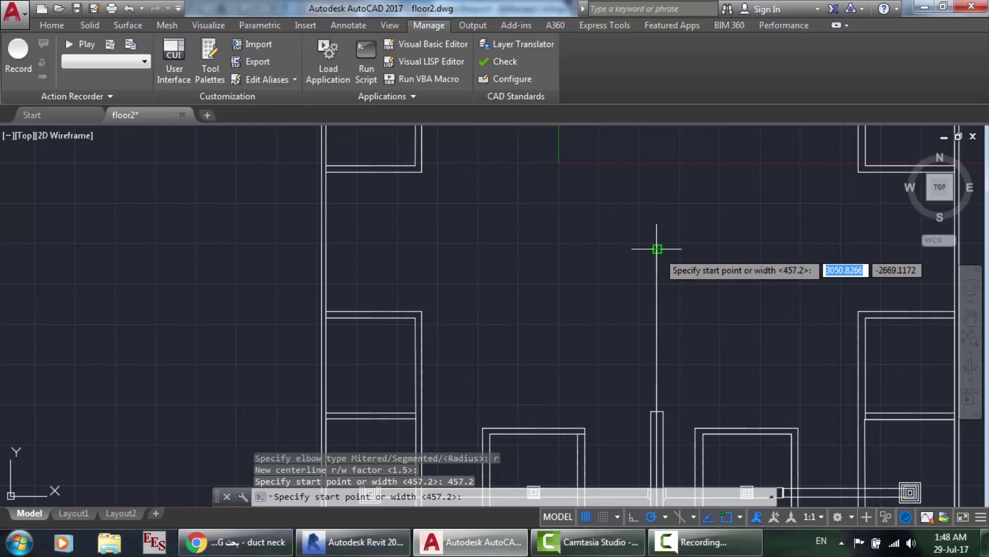
pyautogui.click(657, 249)
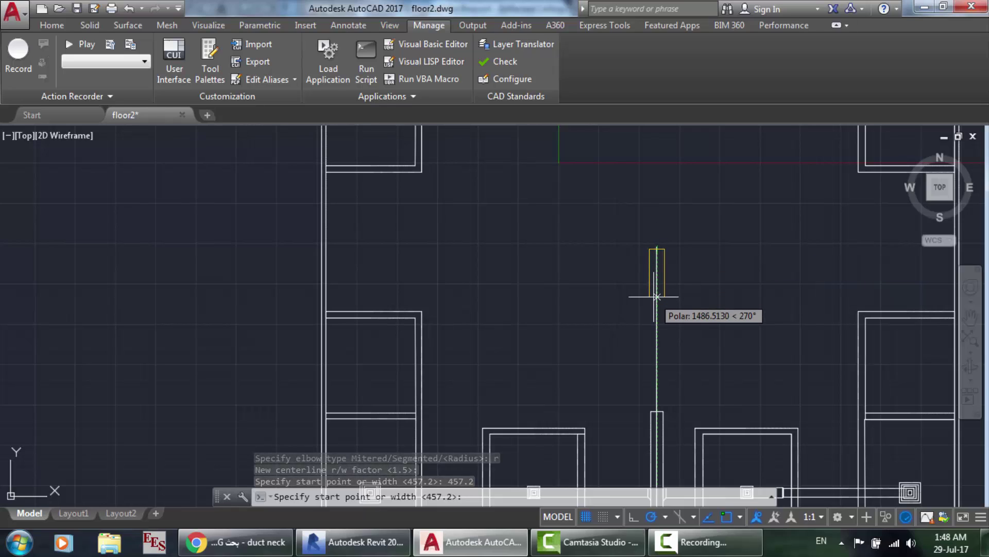
pyautogui.write('3164')
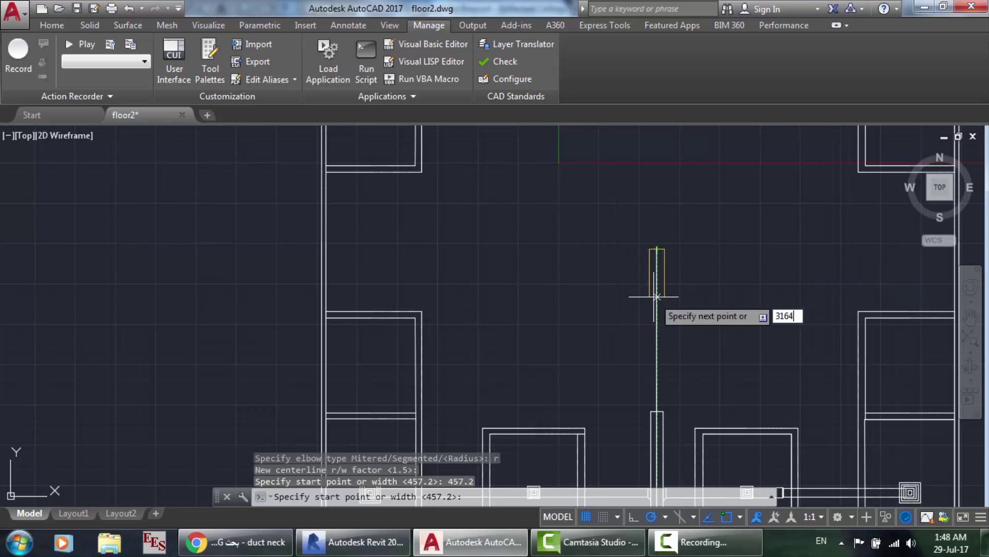
pyautogui.write('.3')
pyautogui.press('Return')
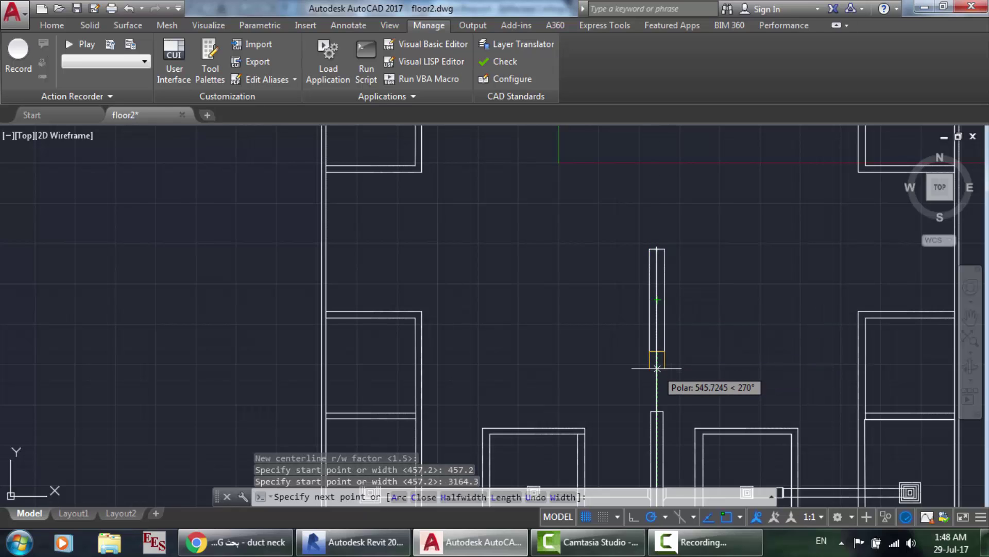
# Continue the duct downward with a 30.7 long reducer tapering from 457.2 to 381 wide.
pyautogui.write('w')
pyautogui.press('Return')
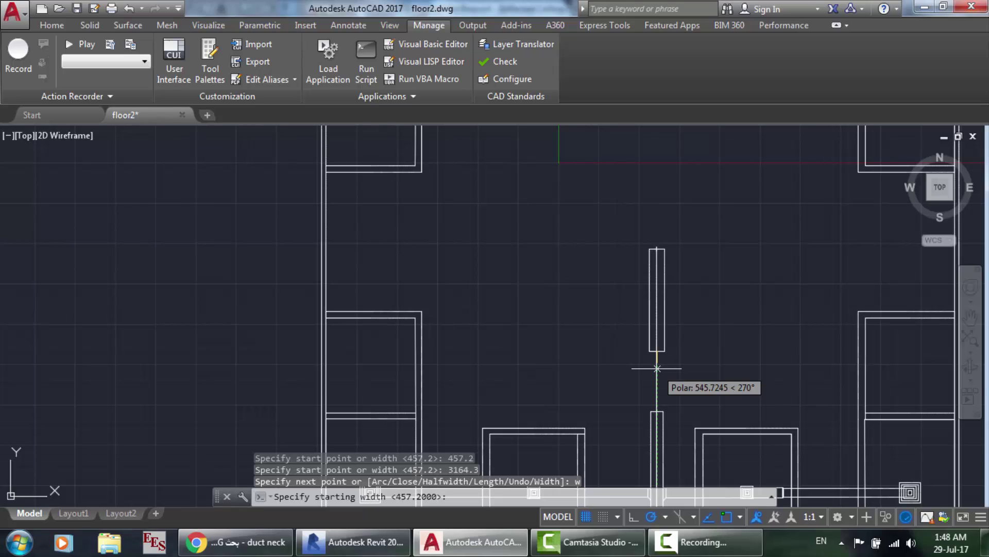
pyautogui.write('457.2')
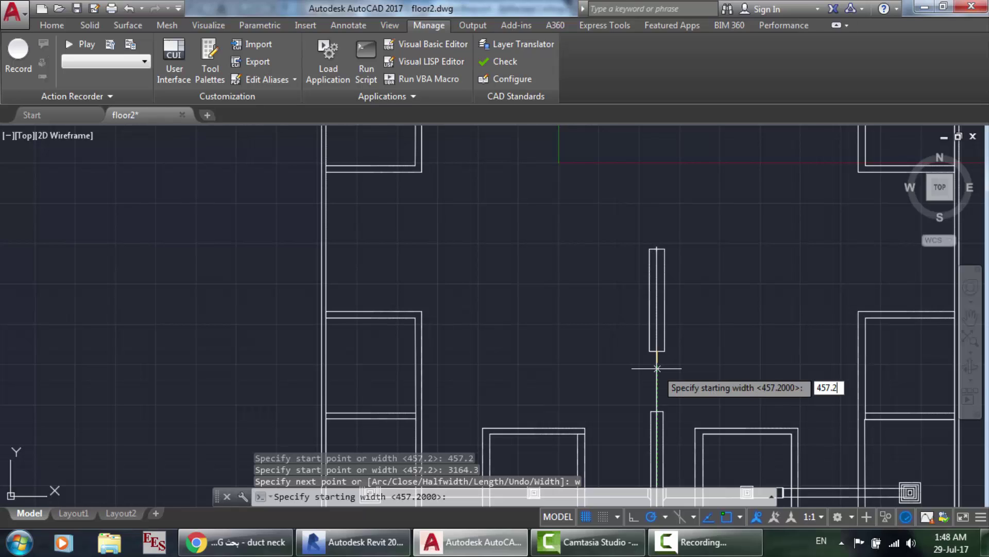
pyautogui.press('Return')
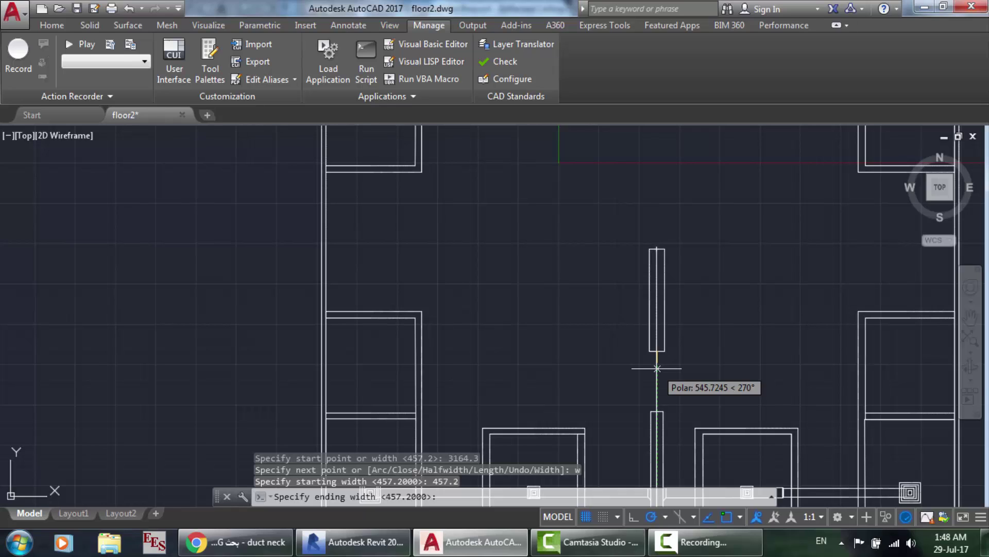
pyautogui.write('38')
pyautogui.press('Return')
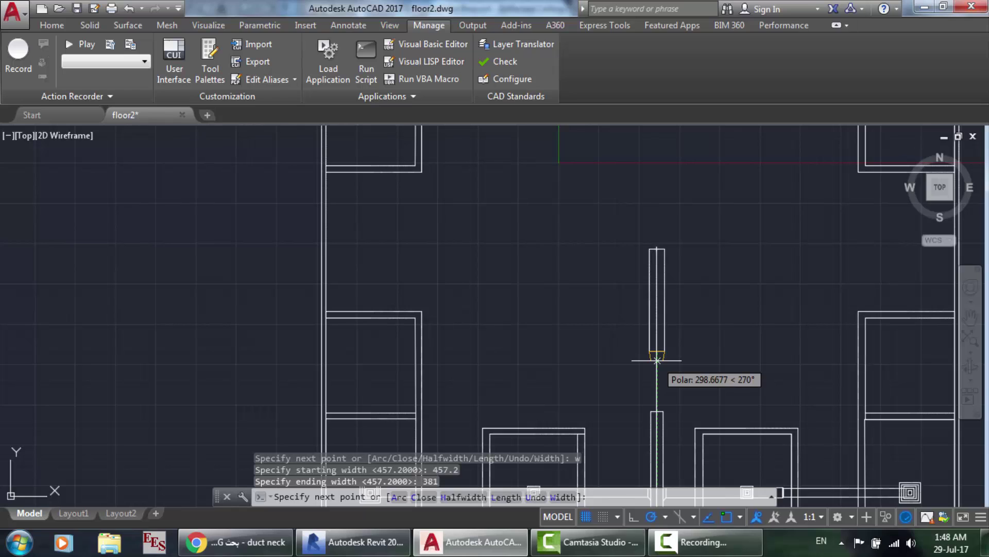
pyautogui.write('30')
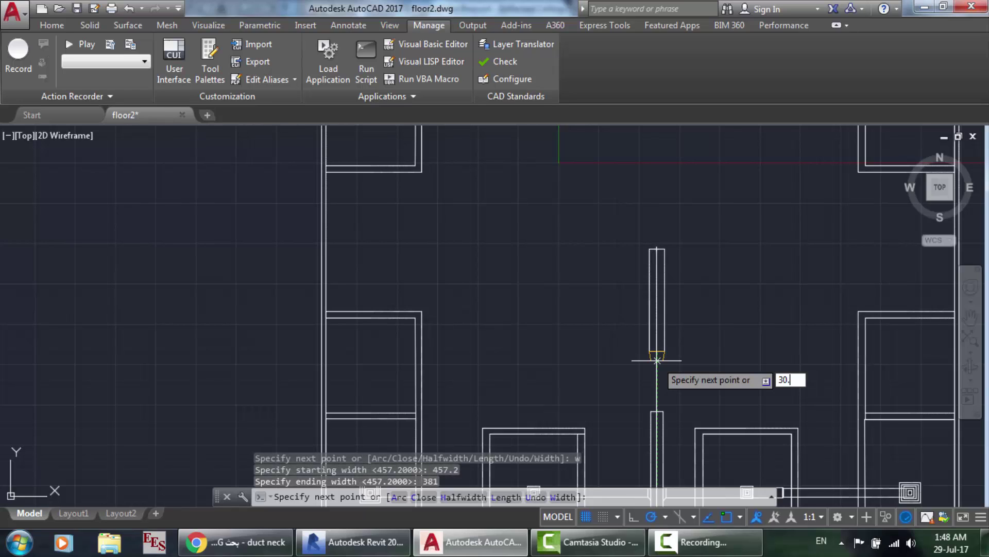
pyautogui.write('.7')
pyautogui.press('Return')
# Run the 381 wide duct from the reducer down to the midpoint of the existing lower duct's top edge and finish it.
pyautogui.scroll(4, 656, 361)
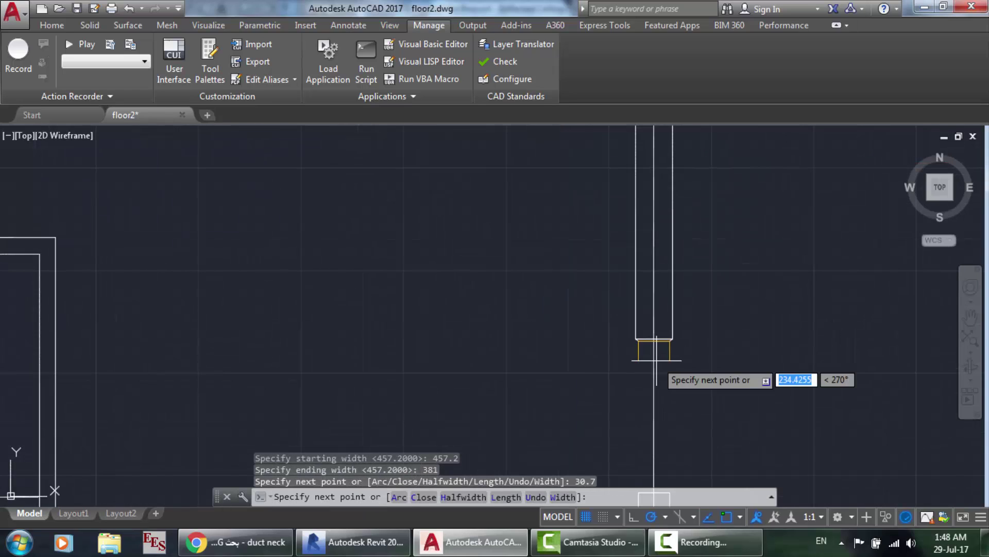
pyautogui.scroll(-5, 663, 381)
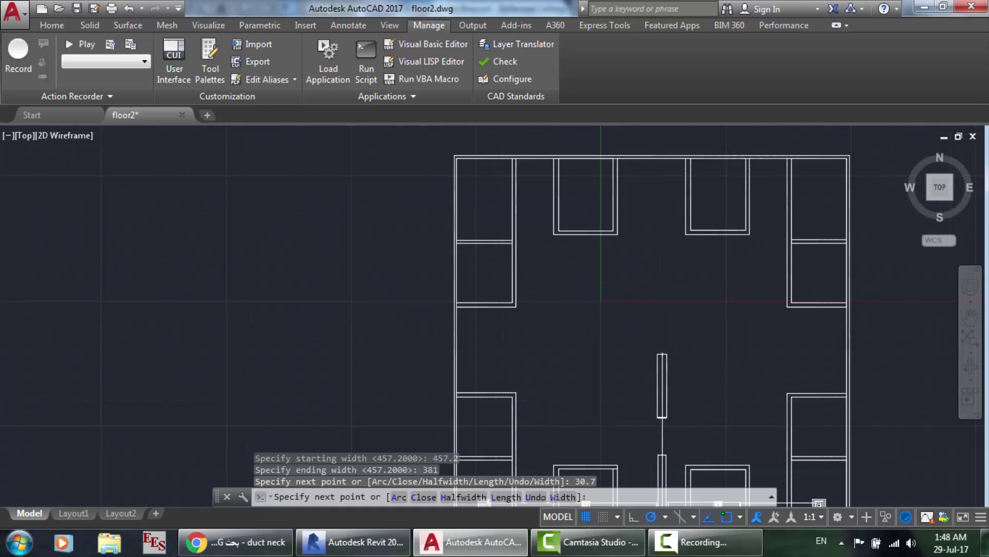
pyautogui.scroll(5, 663, 436)
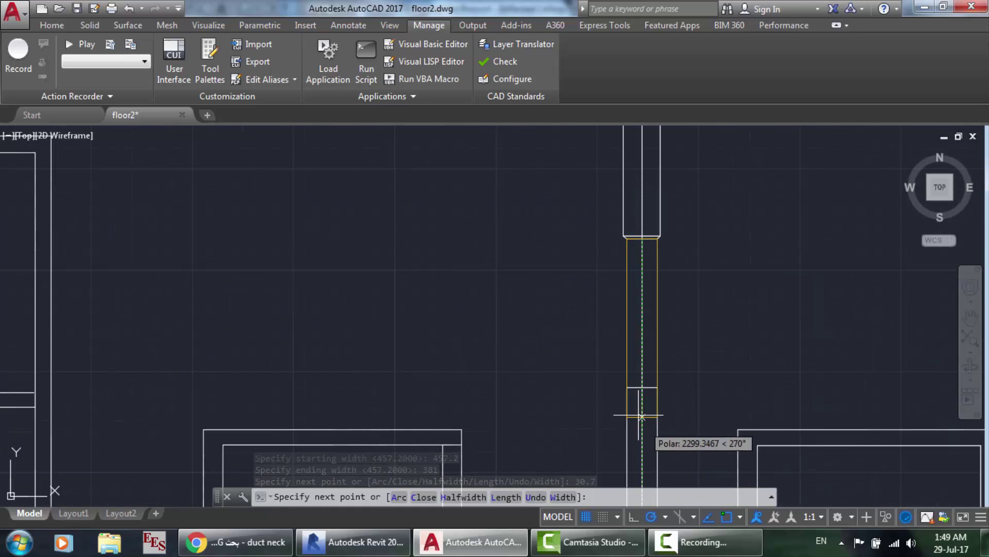
pyautogui.click(641, 388)
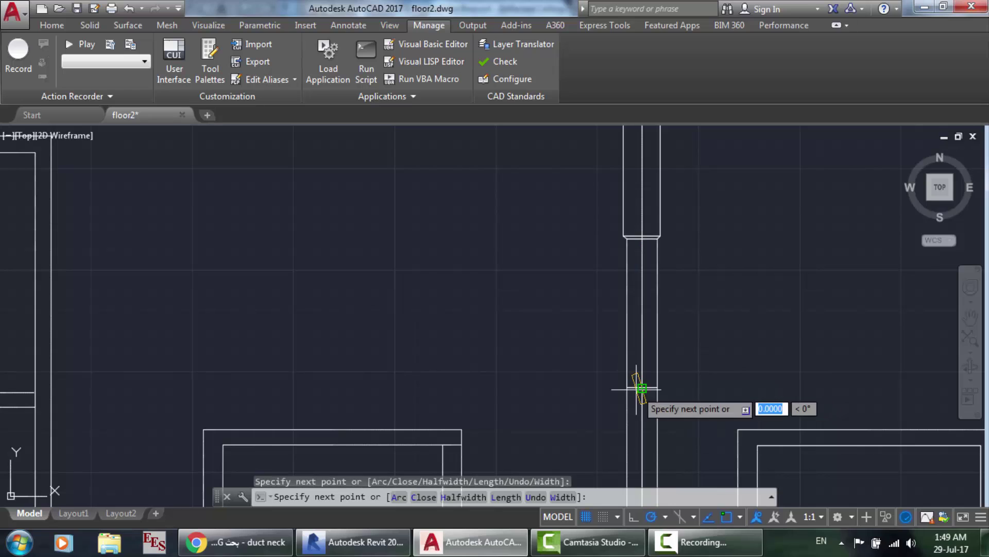
pyautogui.scroll(4, 657, 388)
pyautogui.press('Return')
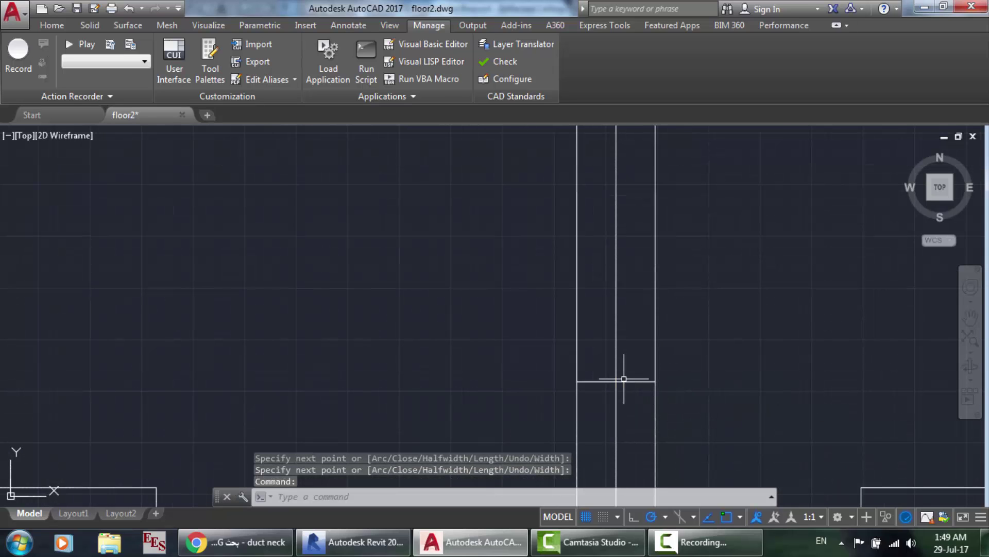
# Switch to Revit, examine the 15"x18" main duct segment down to the lower branches, and return to AutoCAD.
pyautogui.click(366, 546)
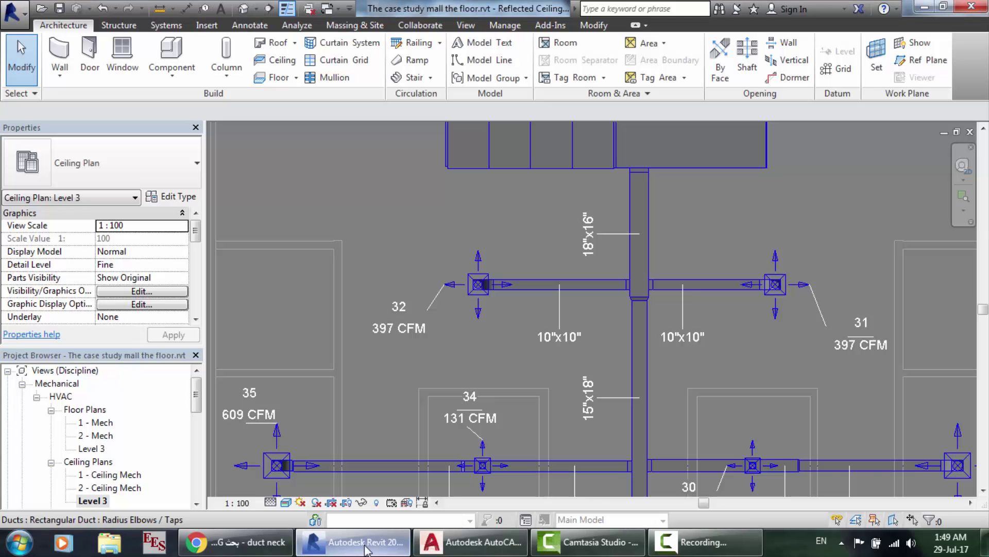
pyautogui.scroll(-1, 707, 366)
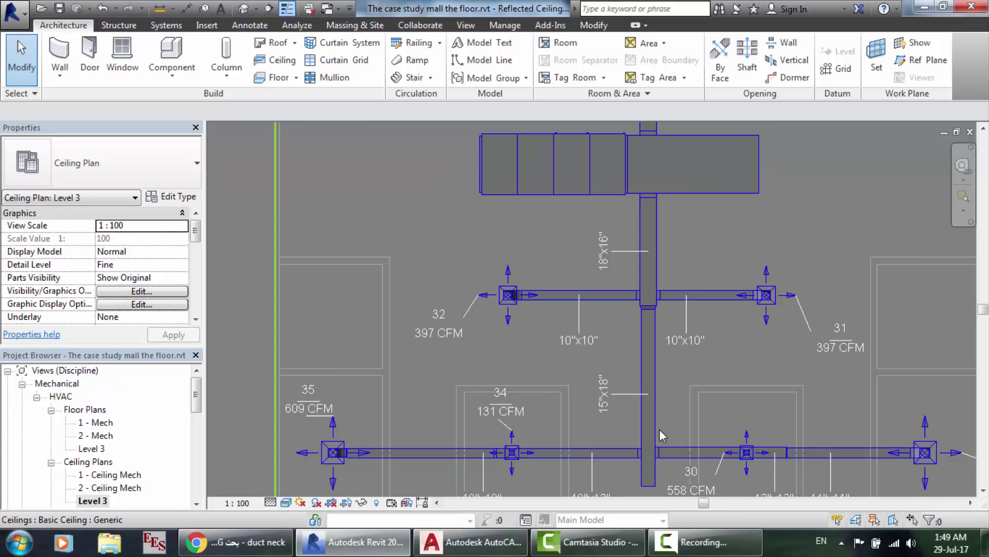
pyautogui.click(470, 542)
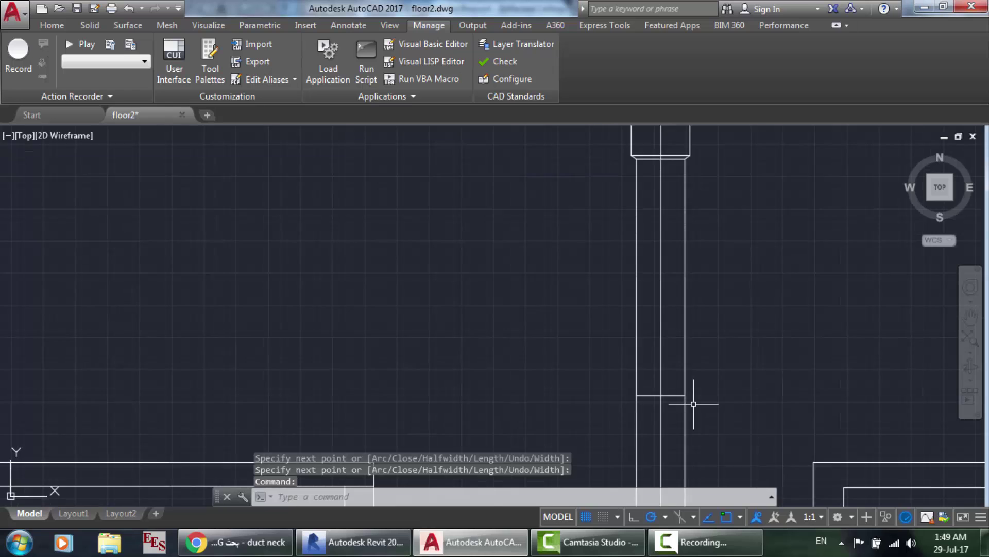
# Erase the right and left side lines of the old lower main duct between the new duct and the bottom end line.
pyautogui.scroll(-3, 694, 404)
pyautogui.scroll(3, 711, 474)
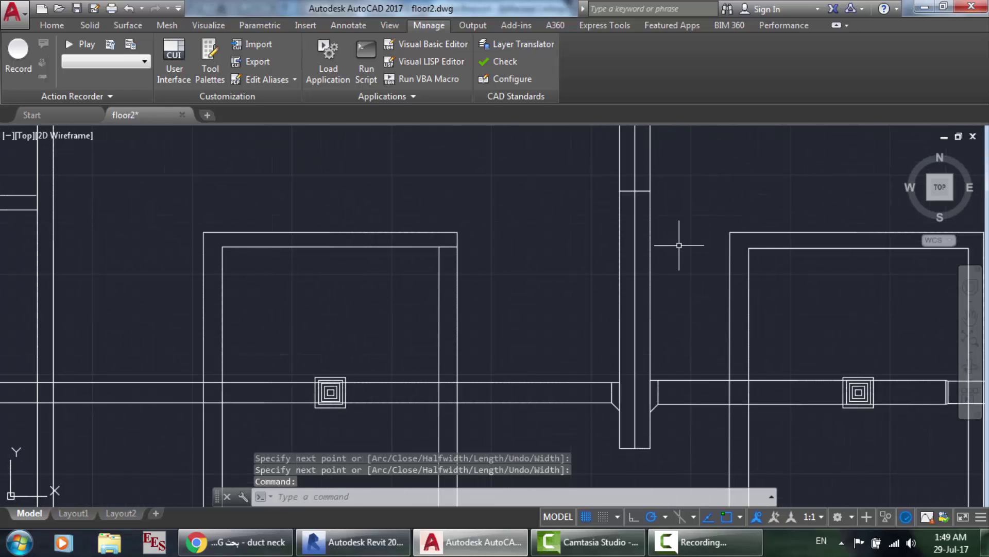
pyautogui.click(650, 194)
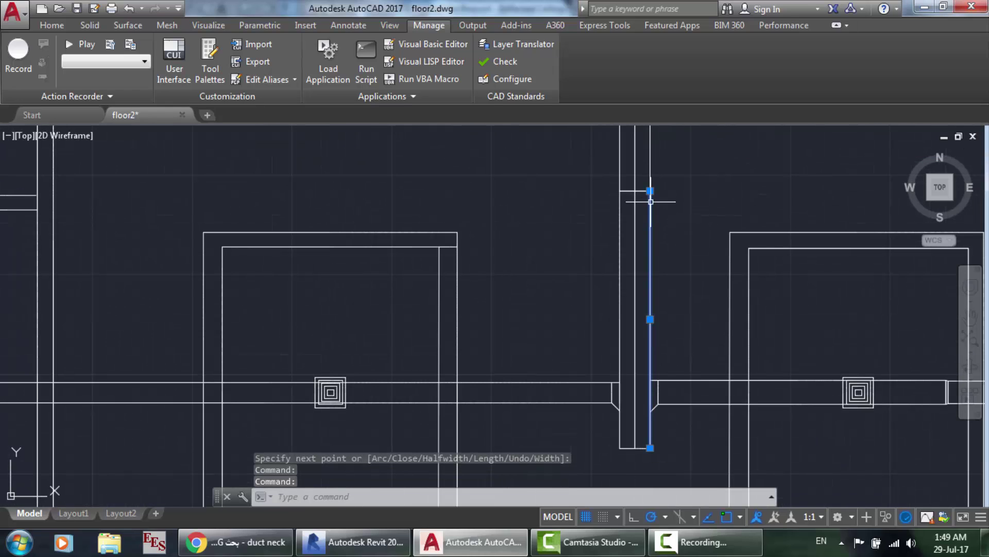
pyautogui.press('Delete')
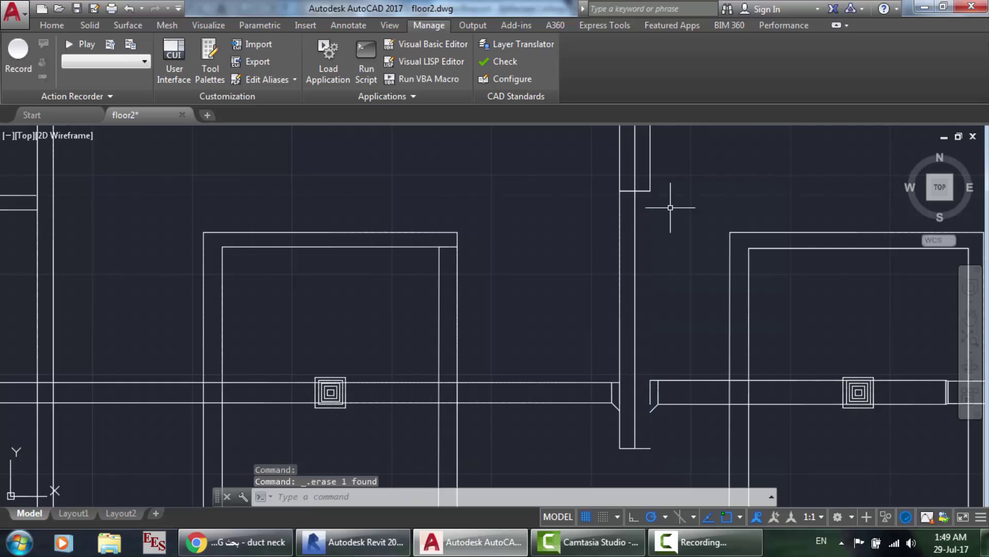
pyautogui.click(620, 227)
pyautogui.press('Delete')
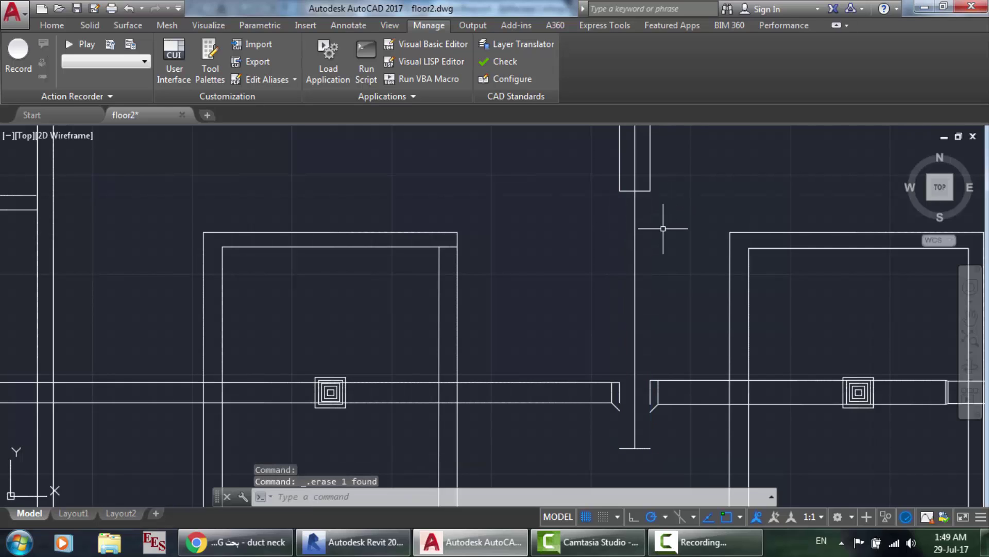
# Stretch the new duct's lower end to the bottom end line's midpoint, and erase the leftover cross line and centre line inside it.
pyautogui.click(641, 191)
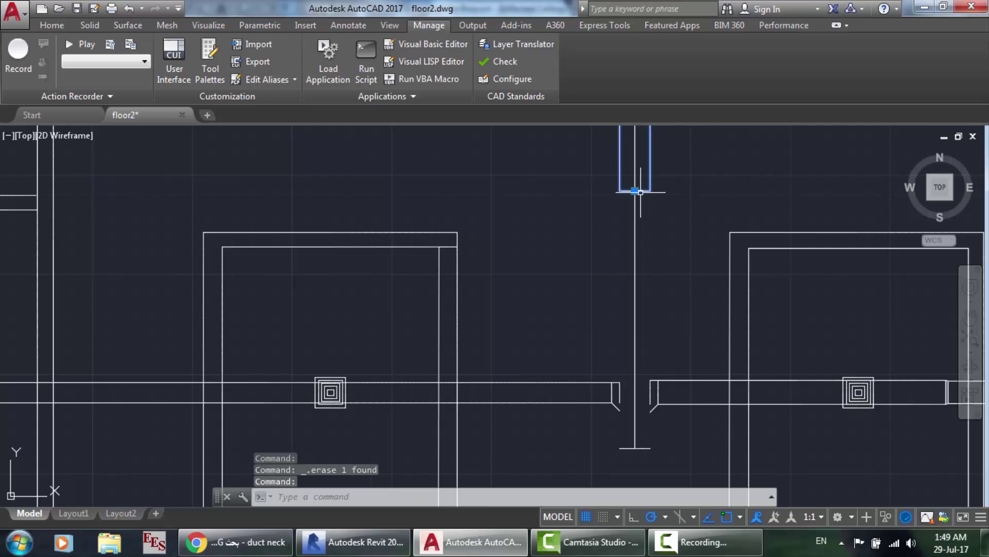
pyautogui.click(635, 190)
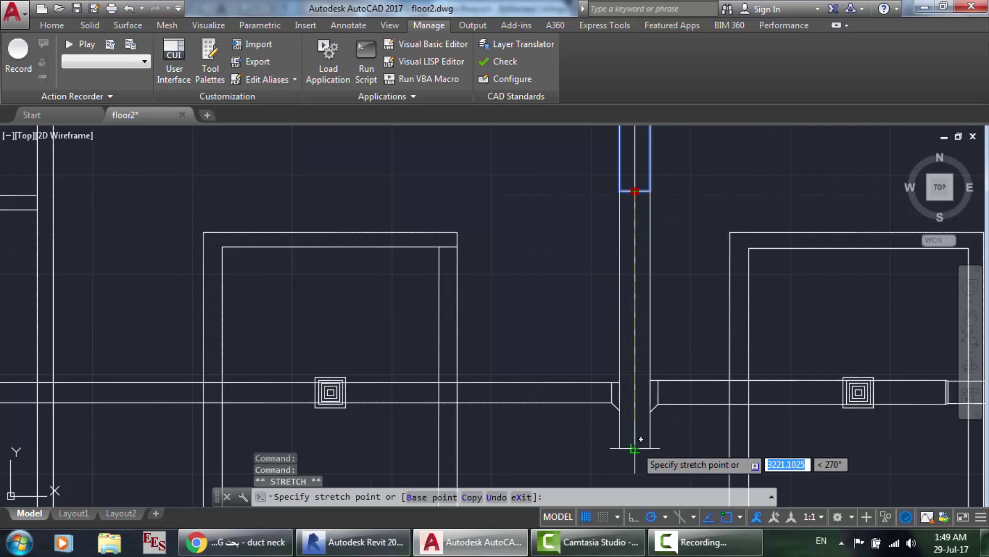
pyautogui.click(635, 448)
pyautogui.press('Escape')
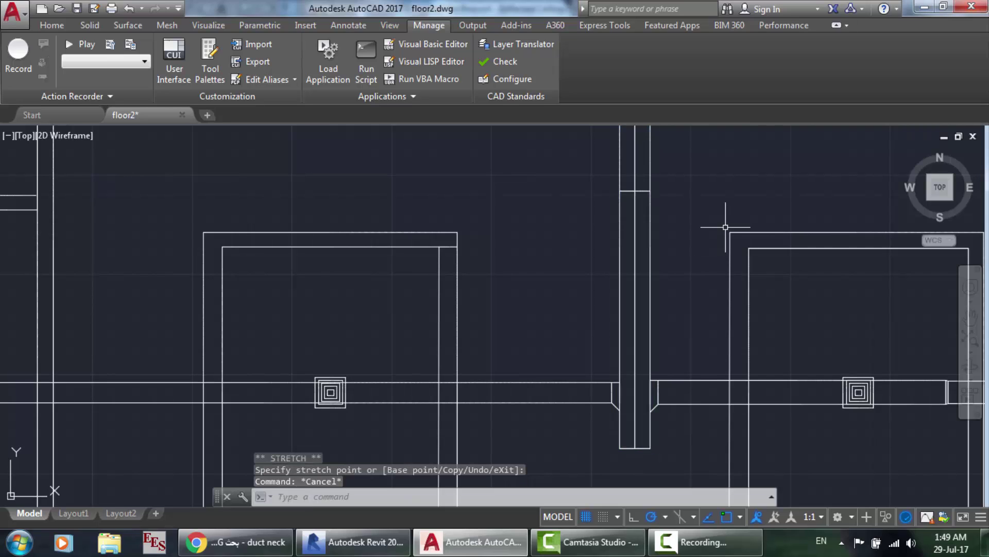
pyautogui.click(639, 192)
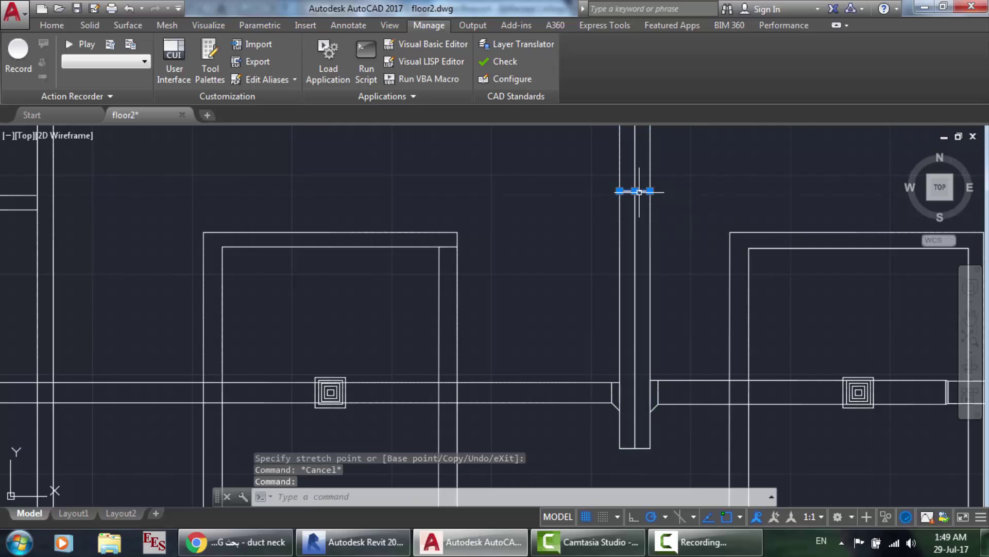
pyautogui.press('Delete')
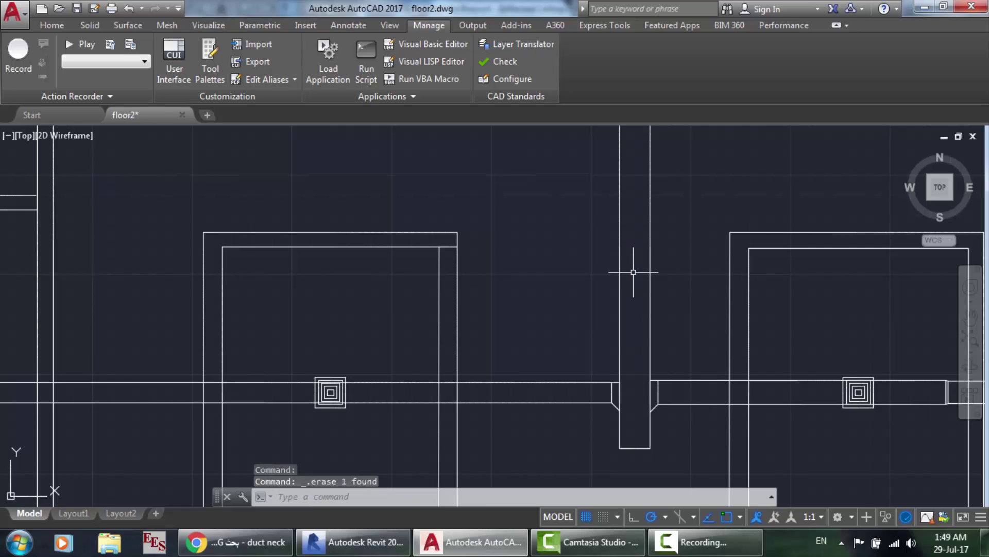
# Switch to Revit to check the main duct's reducer and lower segment, and return to AutoCAD to examine the drawn reducer.
pyautogui.click(356, 542)
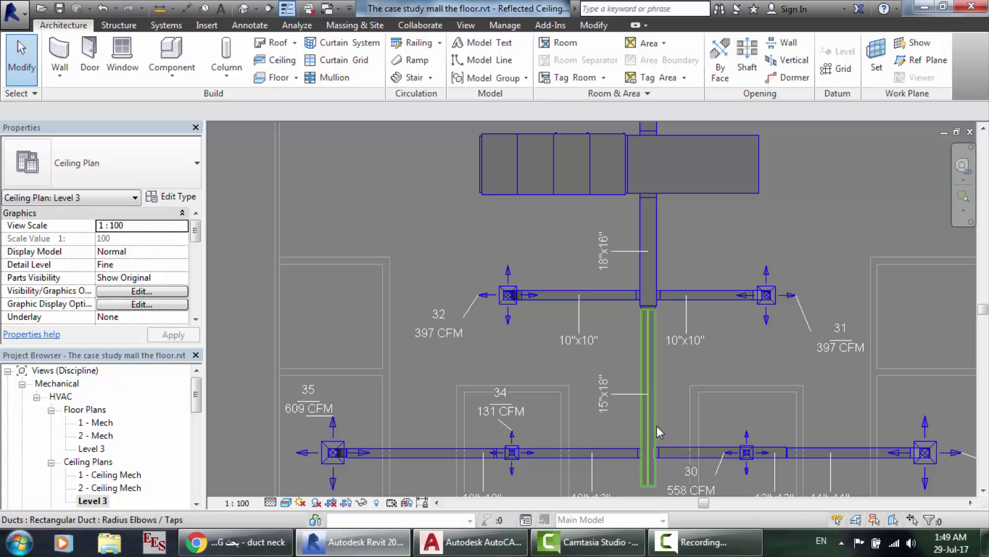
pyautogui.scroll(2, 656, 495)
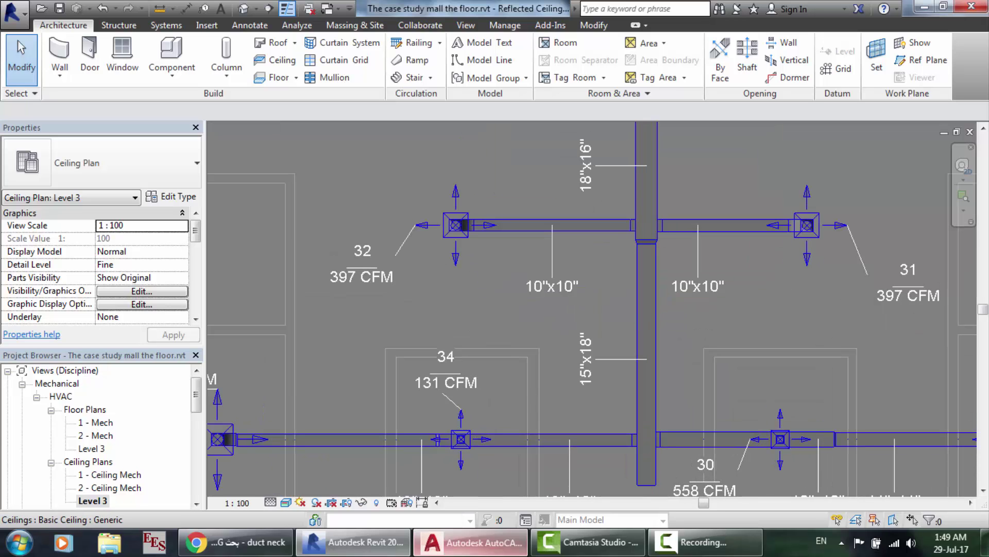
pyautogui.click(470, 542)
pyautogui.scroll(-5, 613, 231)
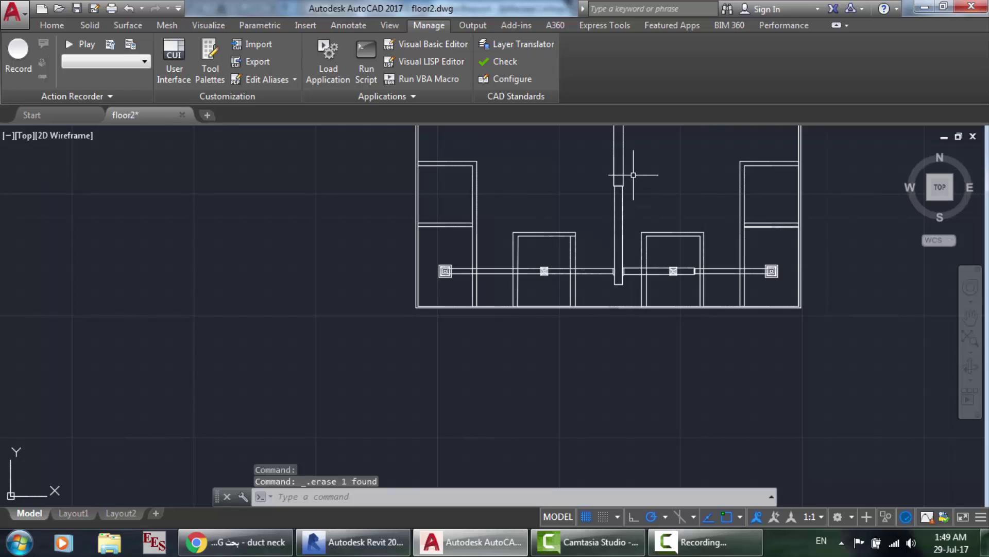
pyautogui.scroll(6, 634, 176)
pyautogui.scroll(5, 578, 206)
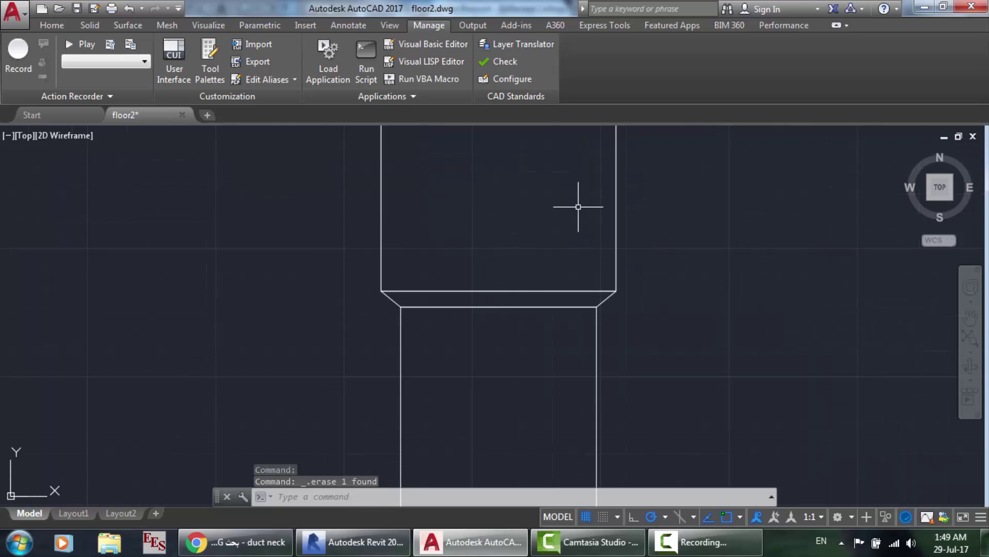
# Switch to Revit, measure the main duct reducer's length between its upper and lower edges, and return to AutoCAD.
pyautogui.click(354, 542)
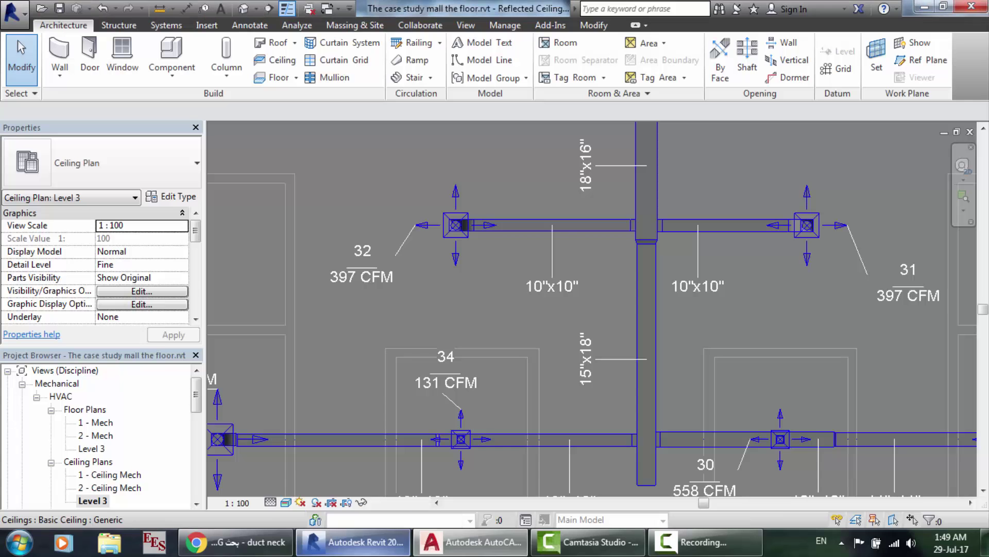
pyautogui.scroll(5, 657, 226)
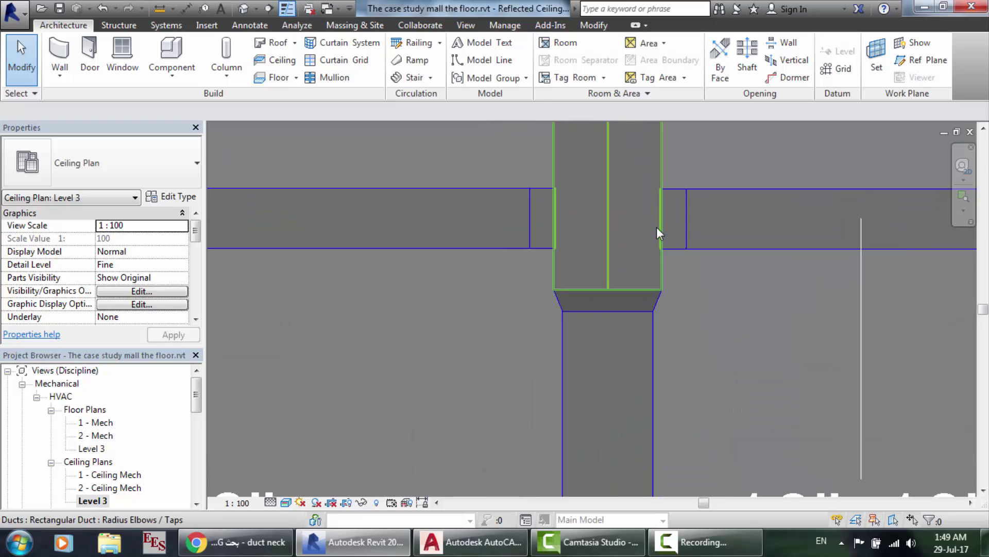
pyautogui.click(160, 8)
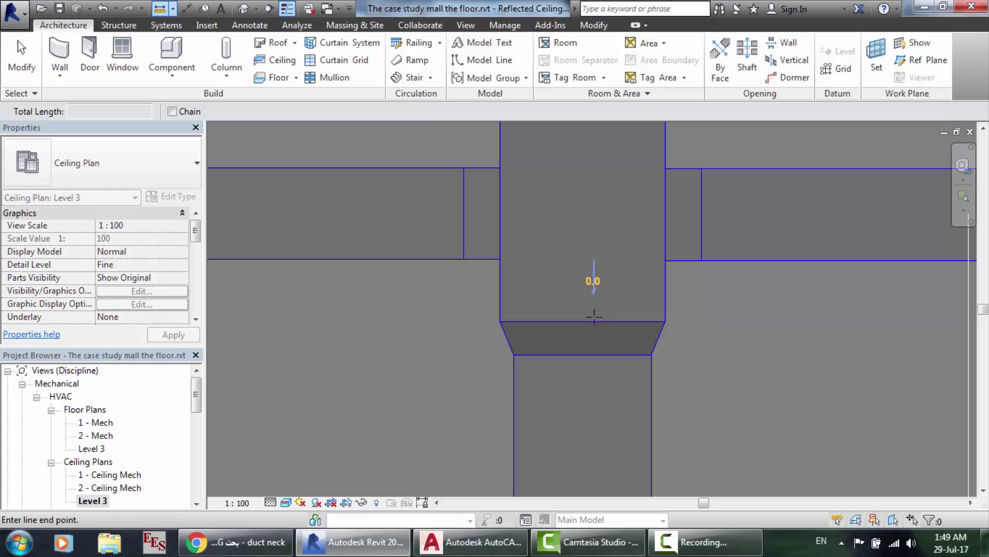
pyautogui.click(592, 317)
pyautogui.click(17, 40)
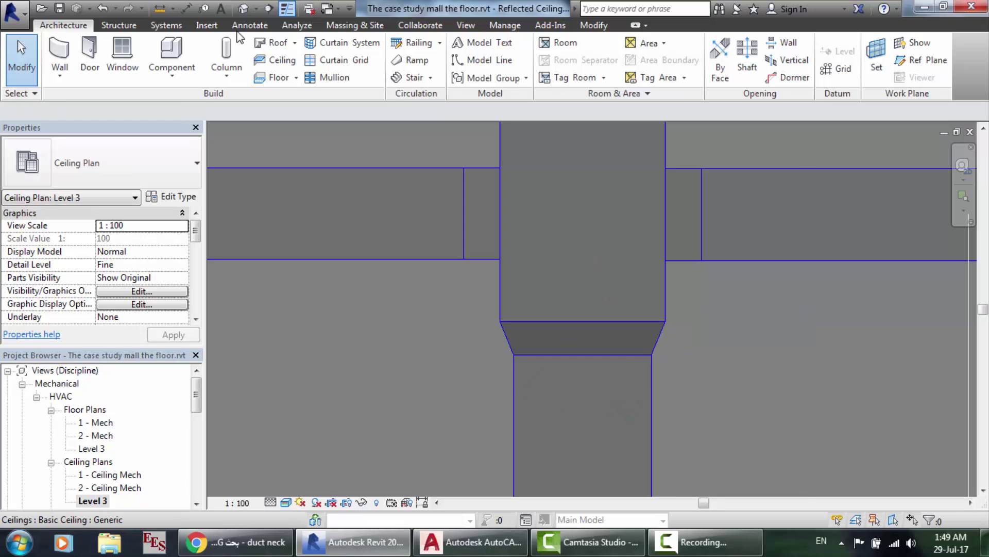
pyautogui.click(156, 11)
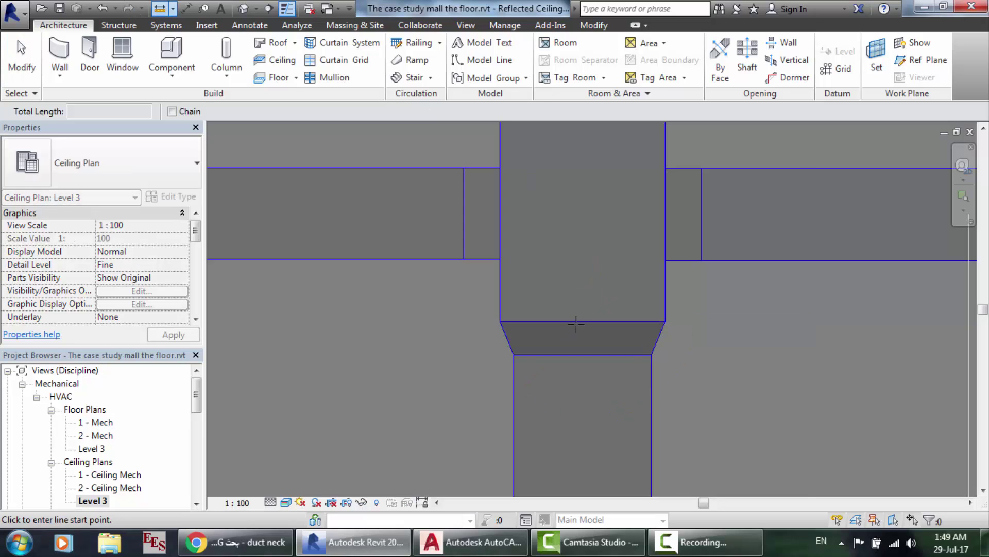
pyautogui.click(577, 322)
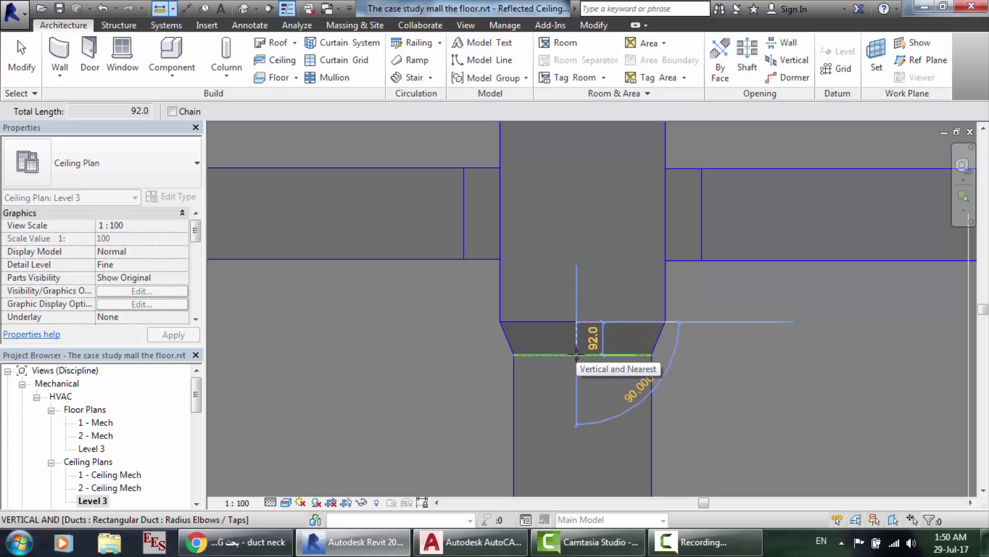
pyautogui.press('Escape')
pyautogui.press('Escape')
pyautogui.click(492, 538)
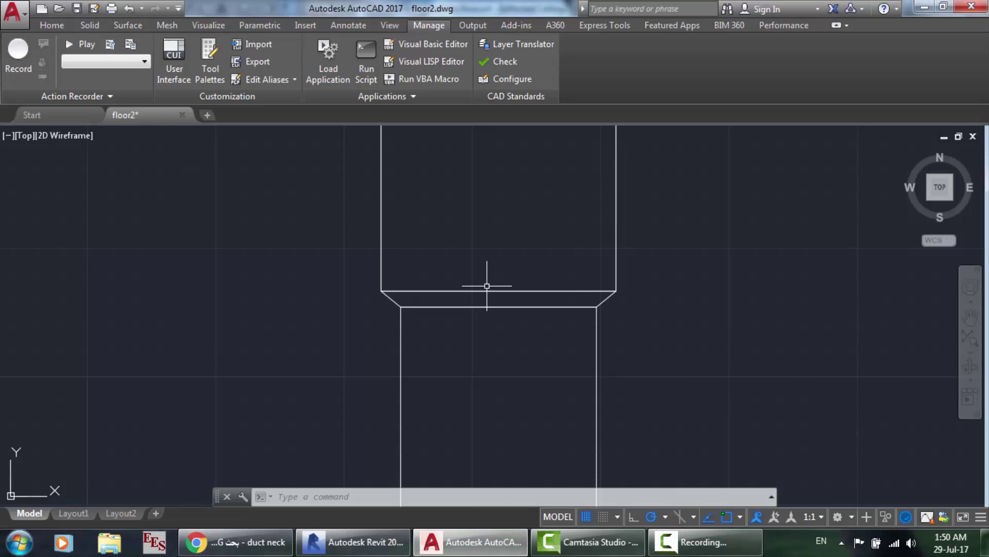
# Stretch the lower main duct's top end downward to leave a gap below the reducer.
pyautogui.click(481, 307)
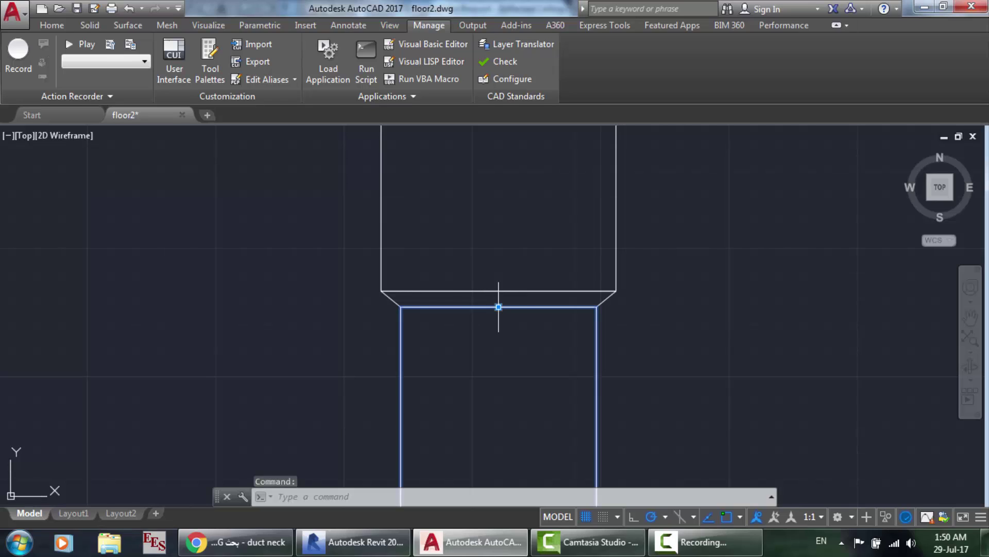
pyautogui.click(498, 307)
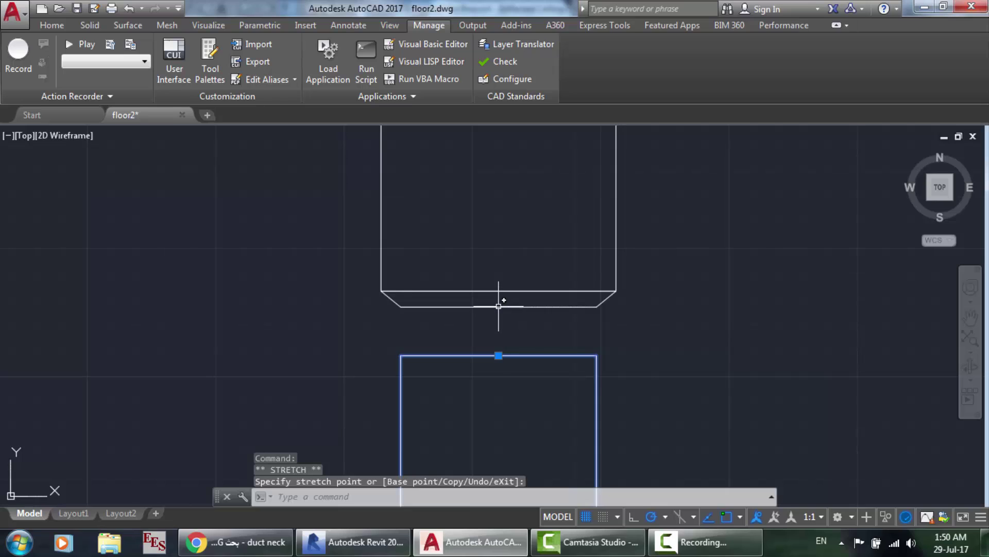
pyautogui.press('Escape')
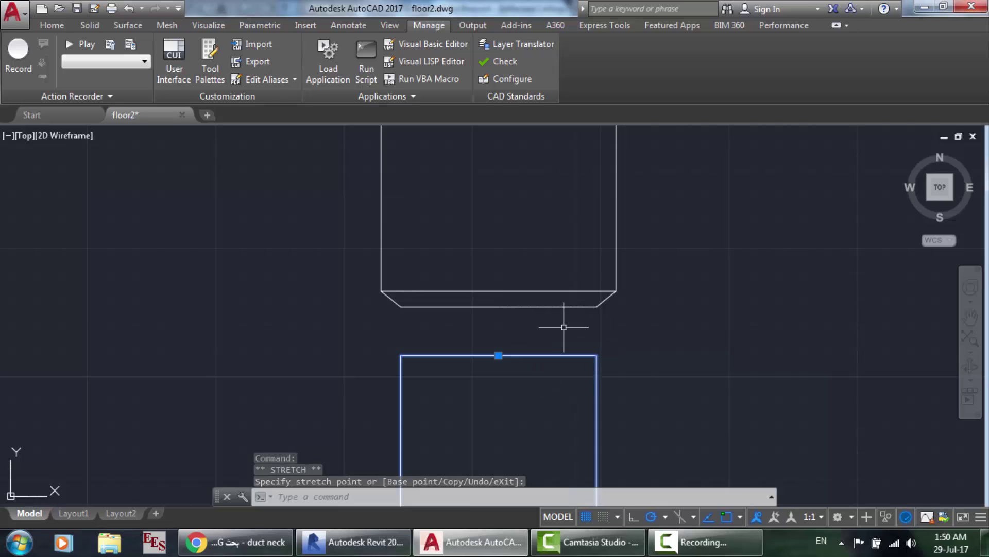
# Check the reducer again in Revit and draw a 92 long guide line straight down from the midpoint of its top edge in AutoCAD.
pyautogui.write('l')
pyautogui.press('Return')
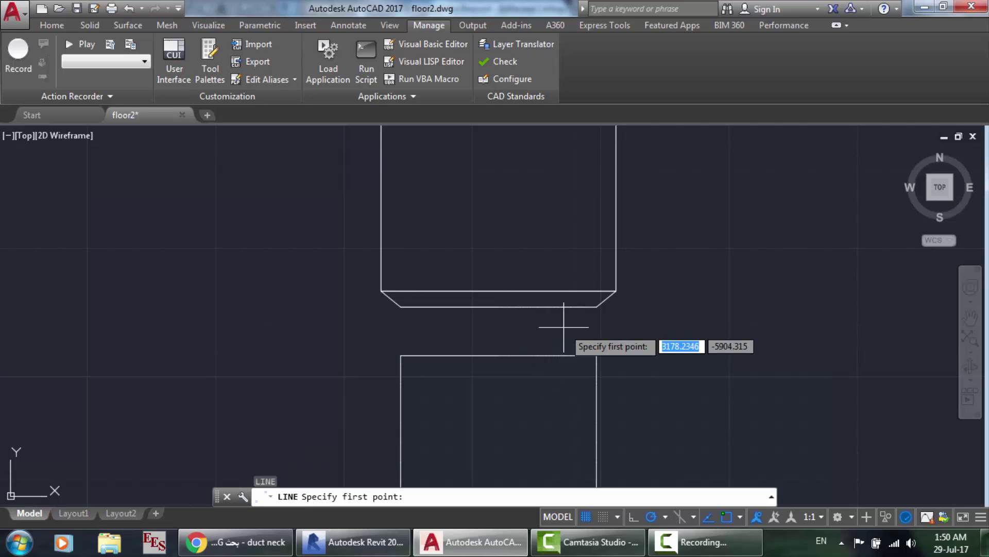
pyautogui.click(355, 542)
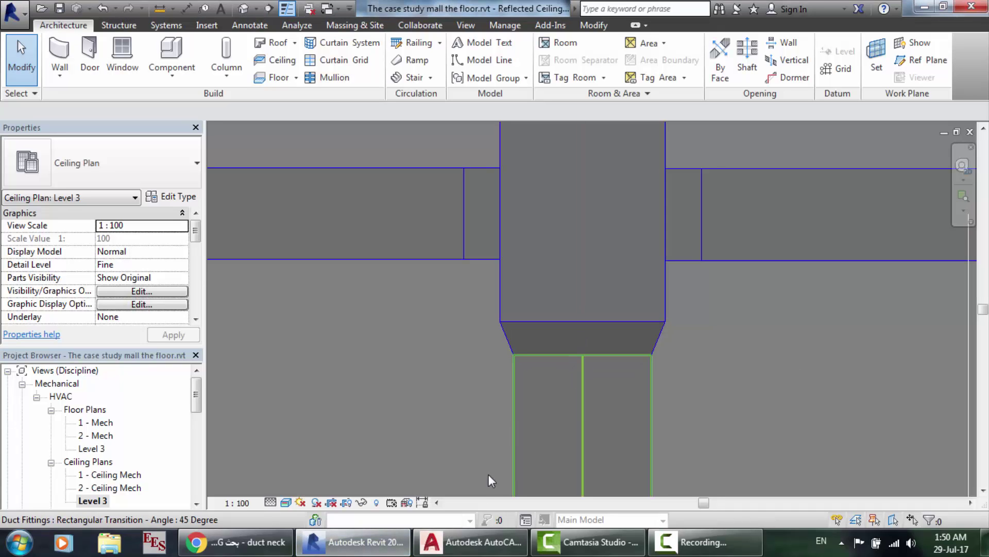
pyautogui.click(469, 541)
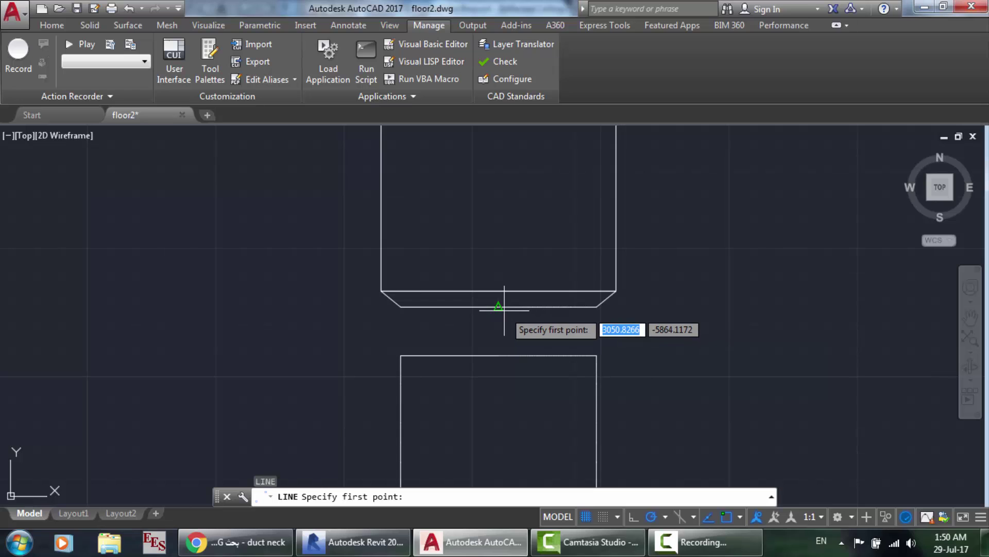
pyautogui.click(355, 549)
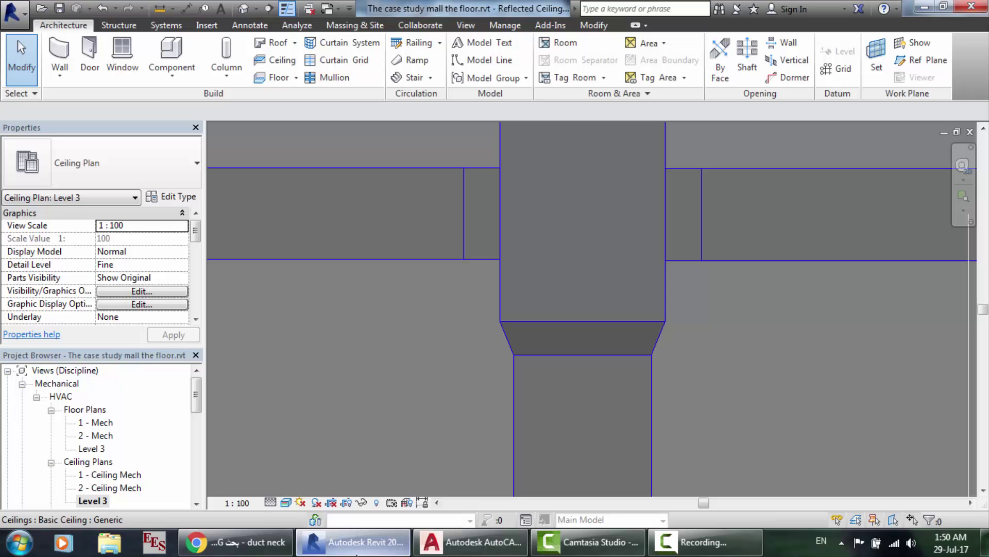
pyautogui.click(466, 542)
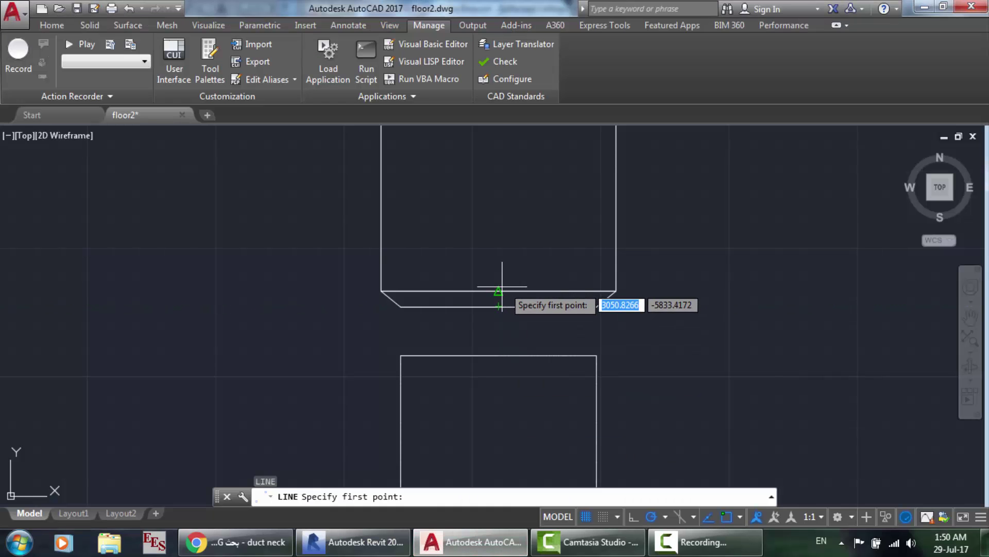
pyautogui.click(502, 286)
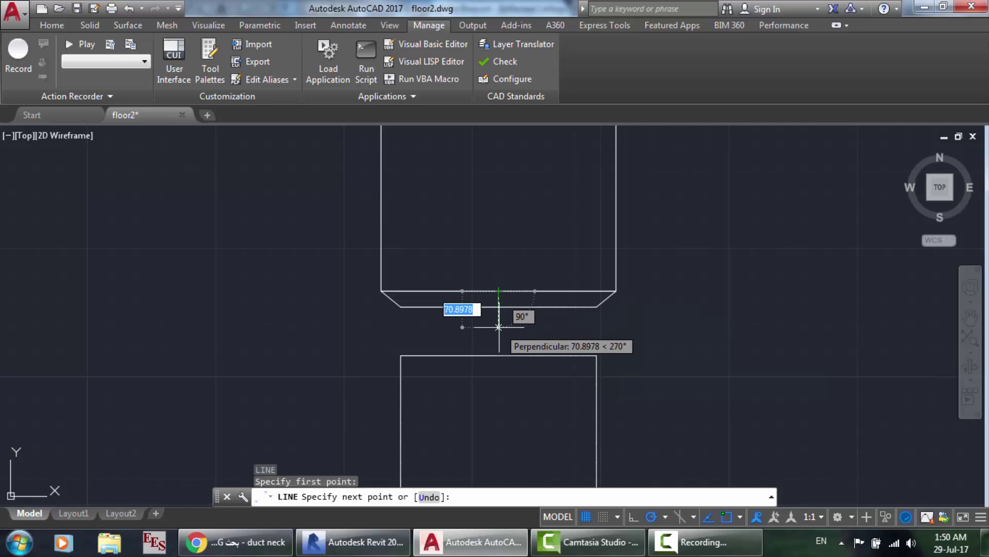
pyautogui.write('92')
pyautogui.press('Return')
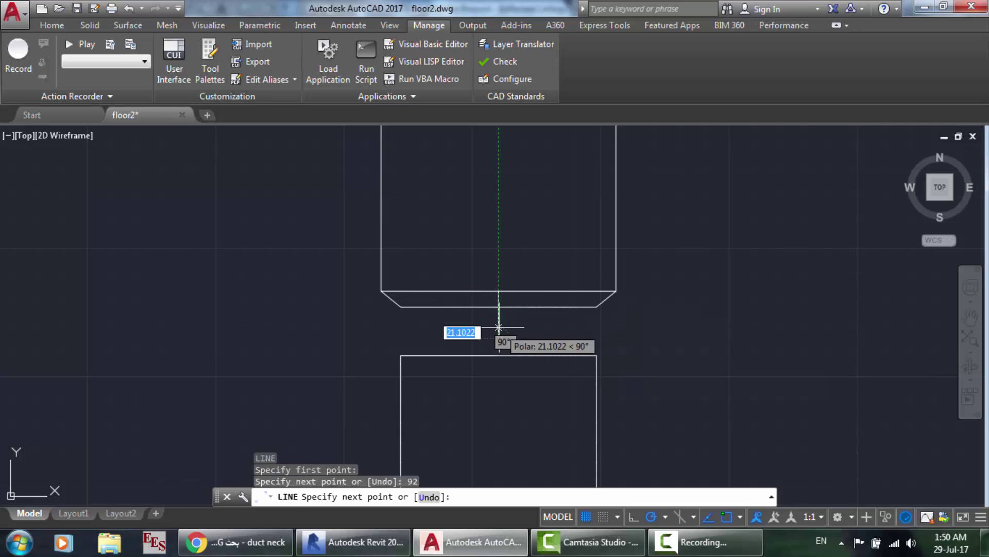
pyautogui.press('Return')
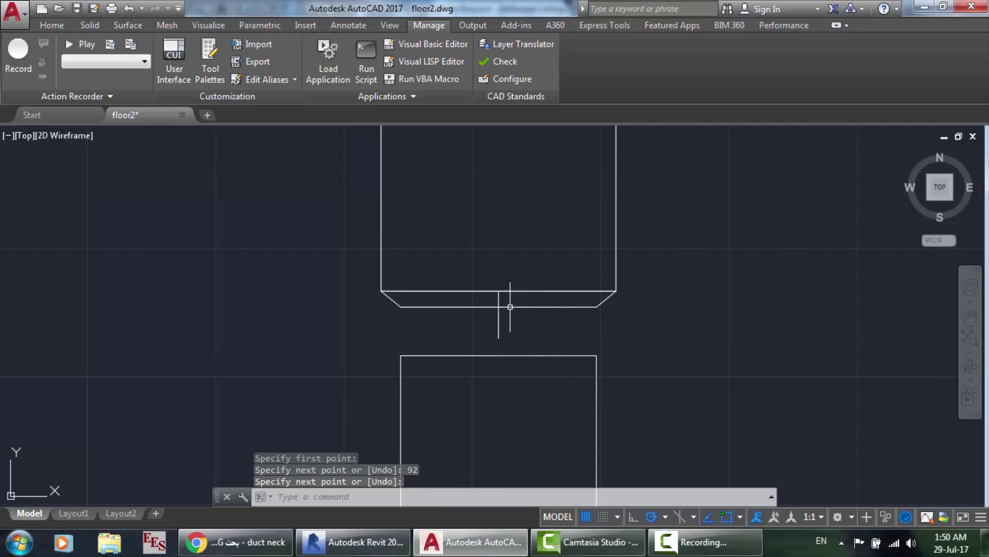
# Stretch the reducer's lower edge and the lower duct's top end to the guide line's lower end, and erase the guide line.
pyautogui.click(510, 306)
pyautogui.click(498, 307)
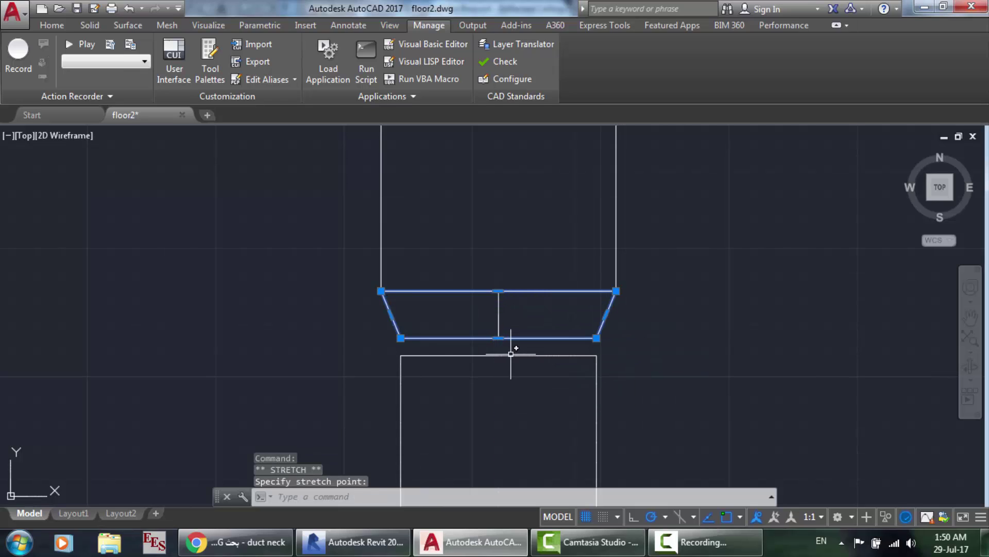
pyautogui.click(512, 353)
pyautogui.click(499, 355)
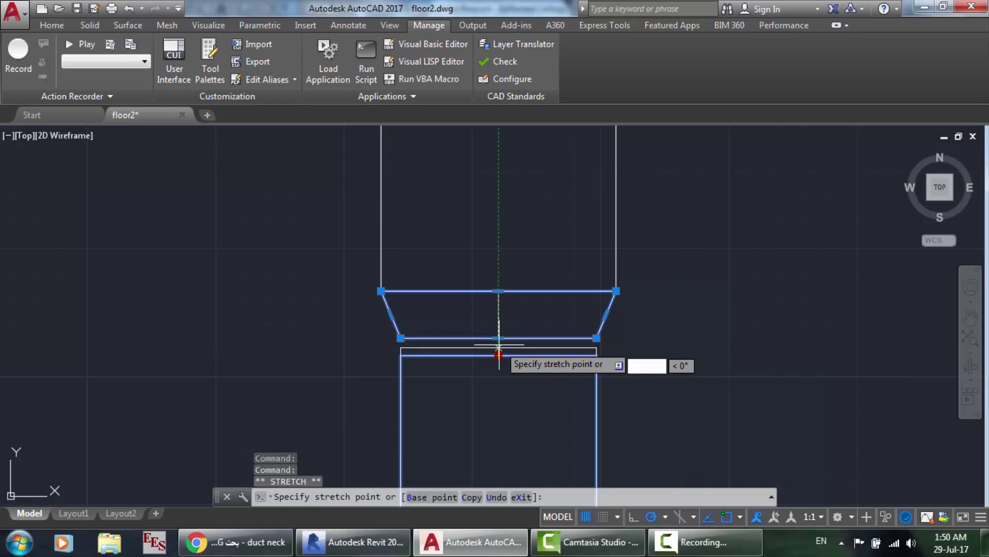
pyautogui.click(498, 338)
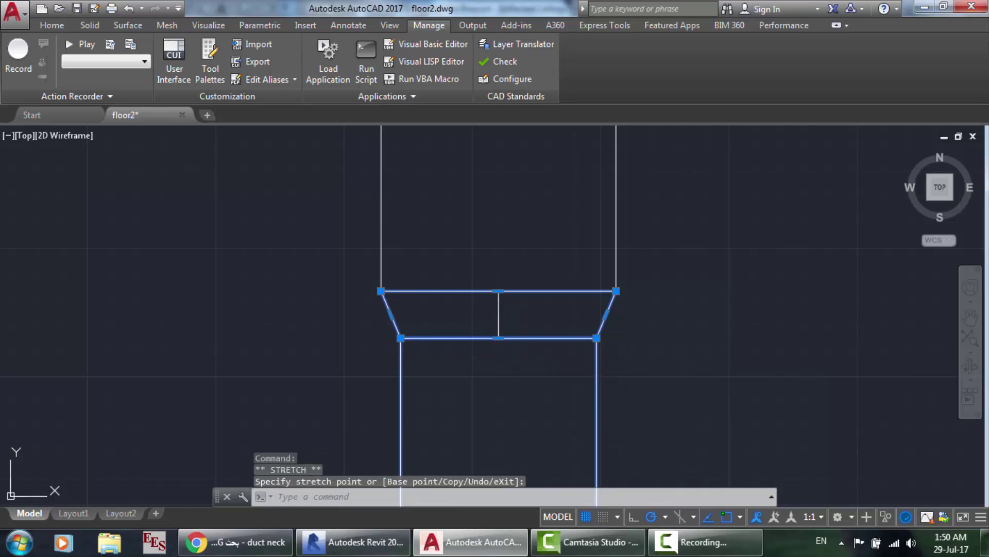
pyautogui.press('Escape')
pyautogui.press('Escape')
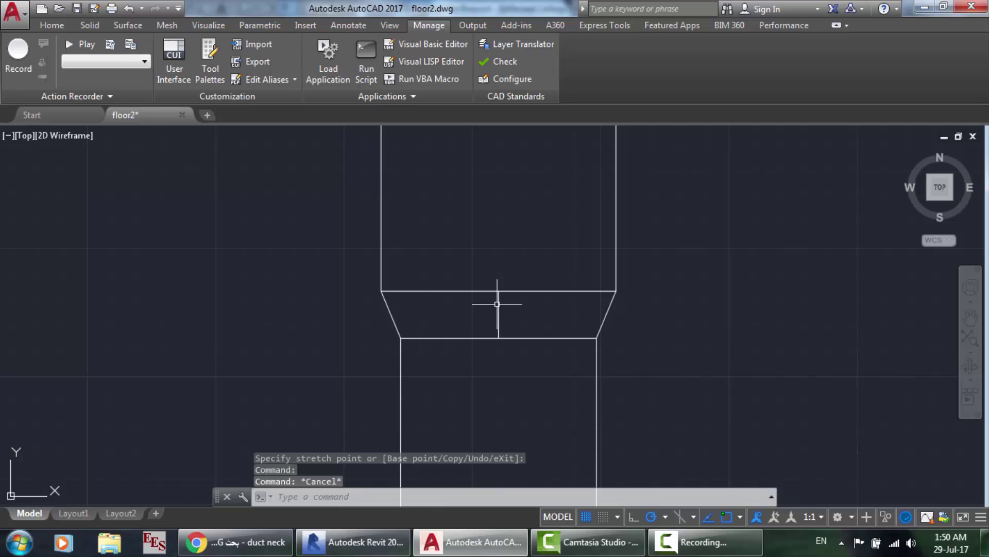
pyautogui.click(498, 309)
pyautogui.press('Delete')
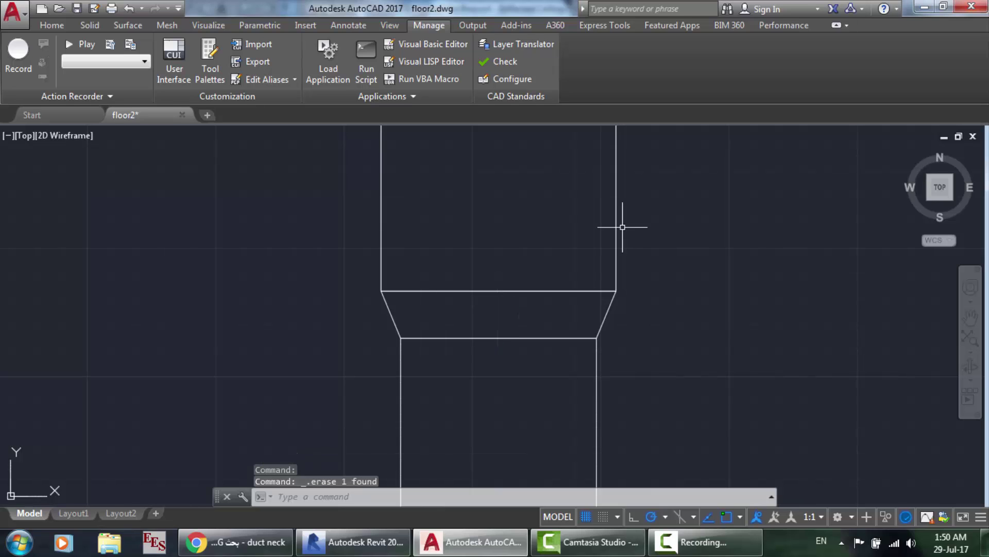
# Review the corrected reducer in the floor plan, and switch to Revit to examine the 10"x10" branch ducts and their takeoffs above the reducer.
pyautogui.scroll(-10, 628, 221)
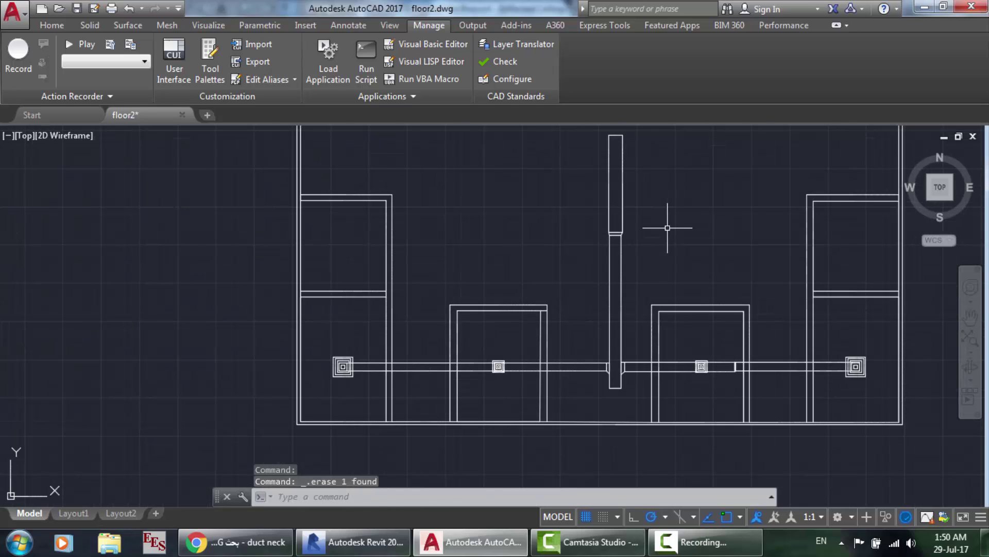
pyautogui.scroll(6, 667, 227)
pyautogui.scroll(4, 390, 218)
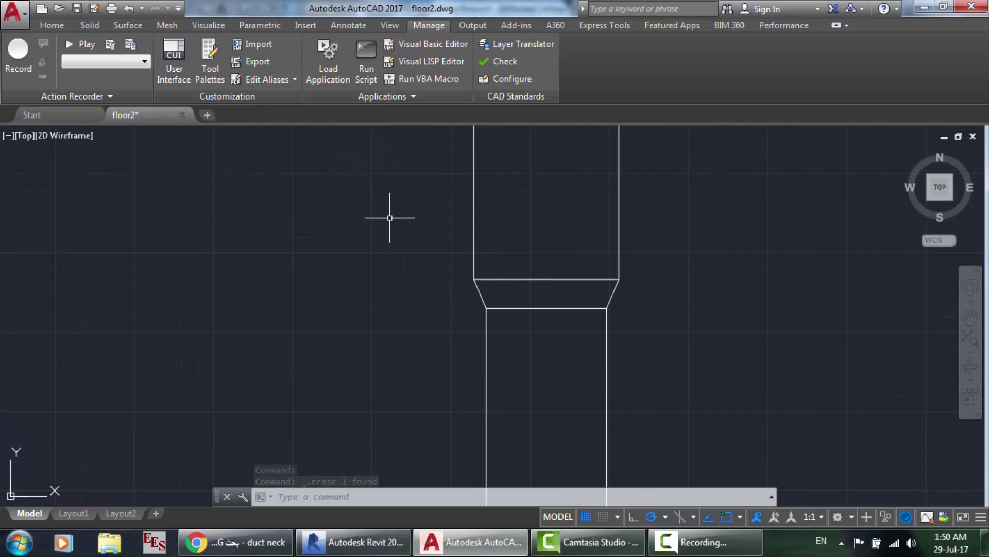
pyautogui.scroll(-6, 637, 273)
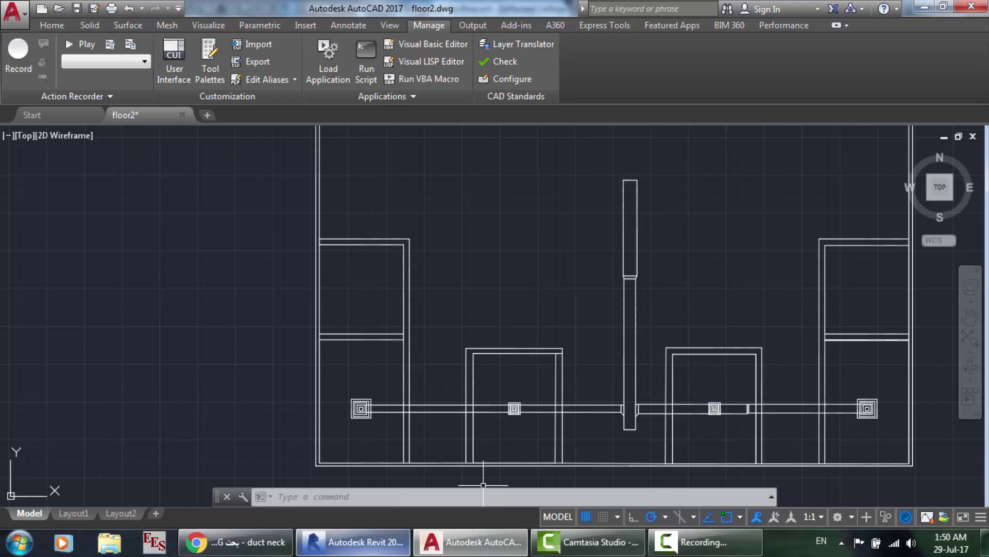
pyautogui.click(355, 541)
pyautogui.scroll(-3, 502, 363)
pyautogui.click(472, 542)
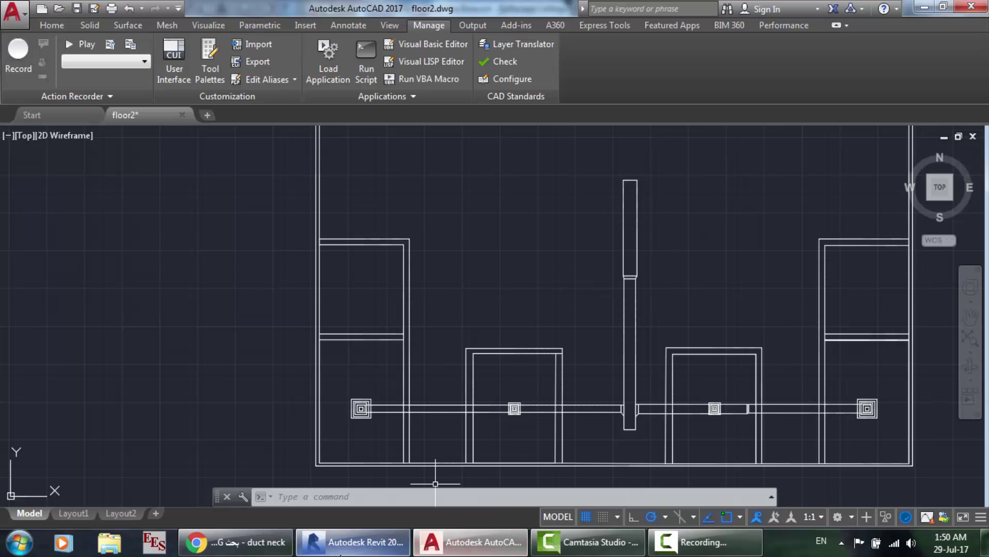
pyautogui.click(356, 541)
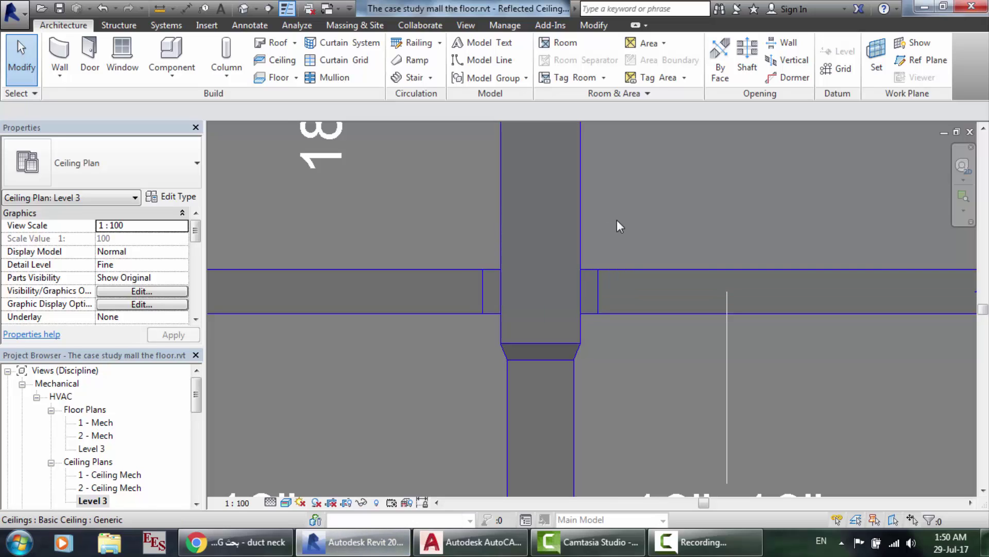
pyautogui.scroll(1, 617, 219)
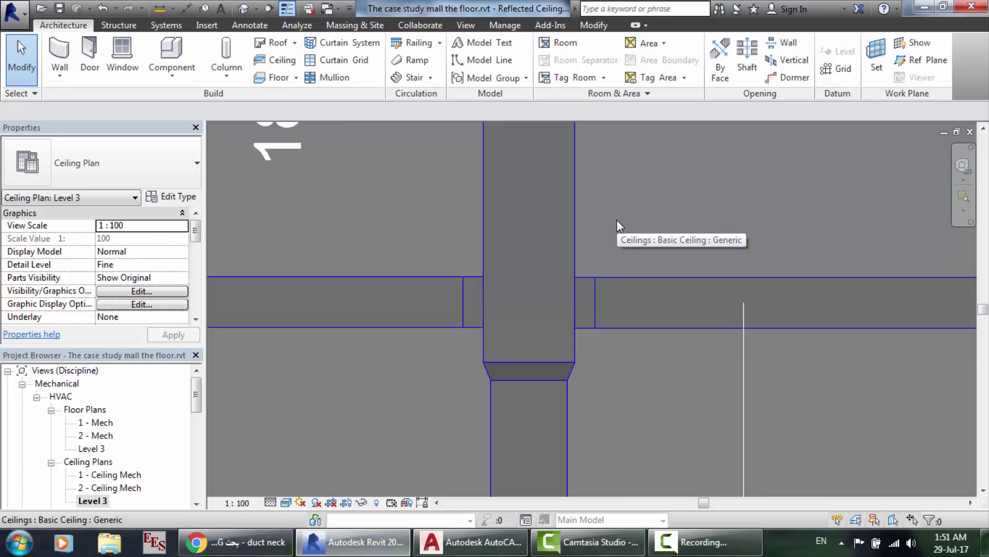
pyautogui.scroll(-5, 617, 219)
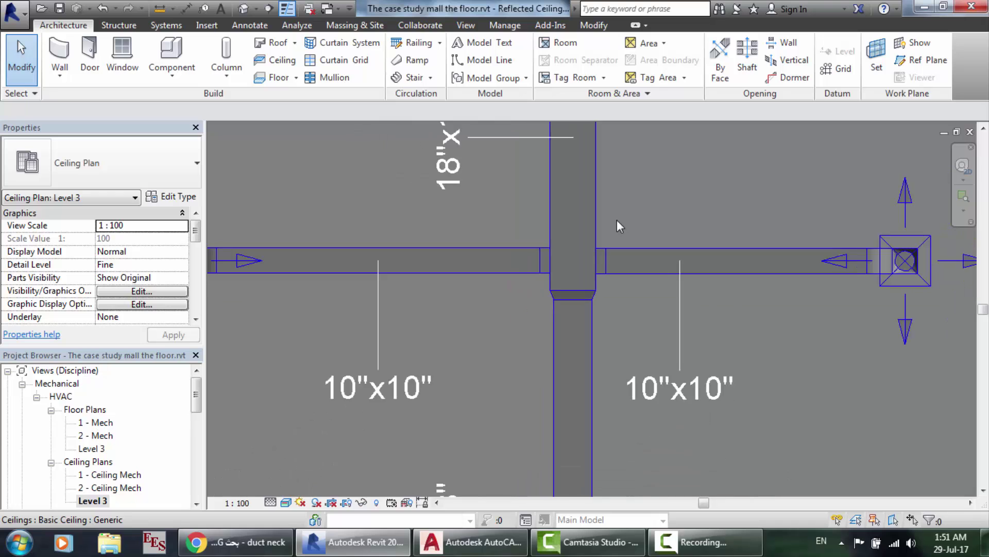
pyautogui.scroll(5, 616, 223)
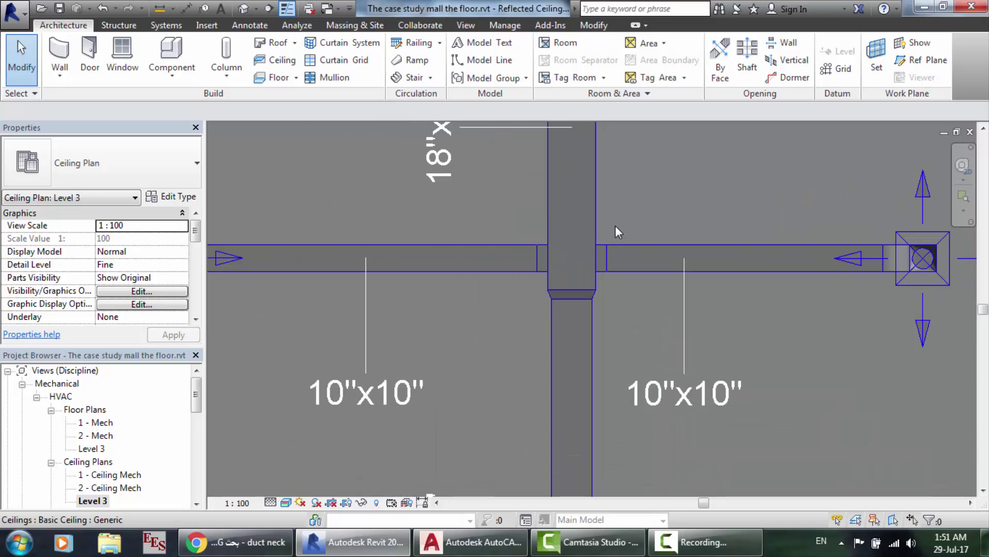
# Measure the horizontal distance from the main duct's centreline to the centre of diffuser 31 on the 10"x10" branch.
pyautogui.scroll(-5, 632, 245)
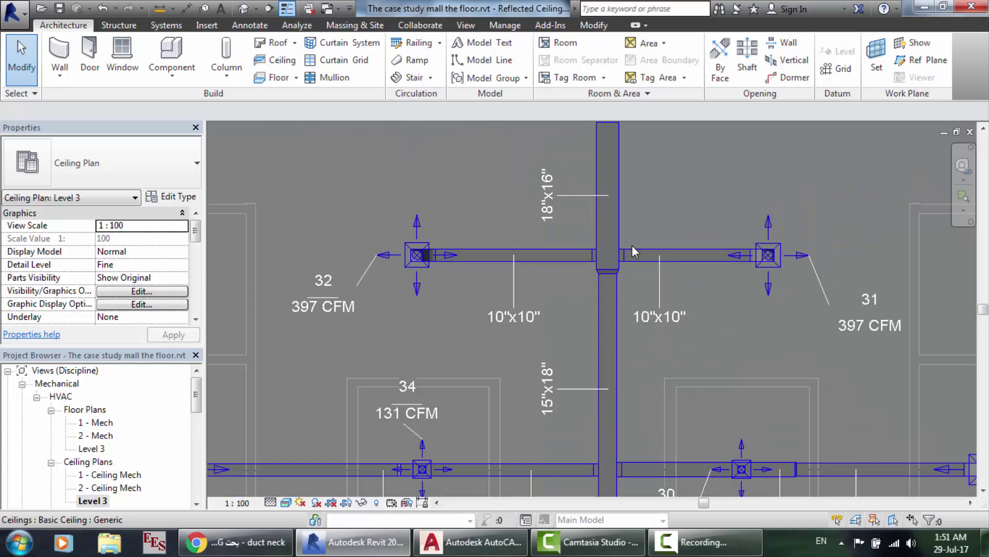
pyautogui.scroll(1, 826, 395)
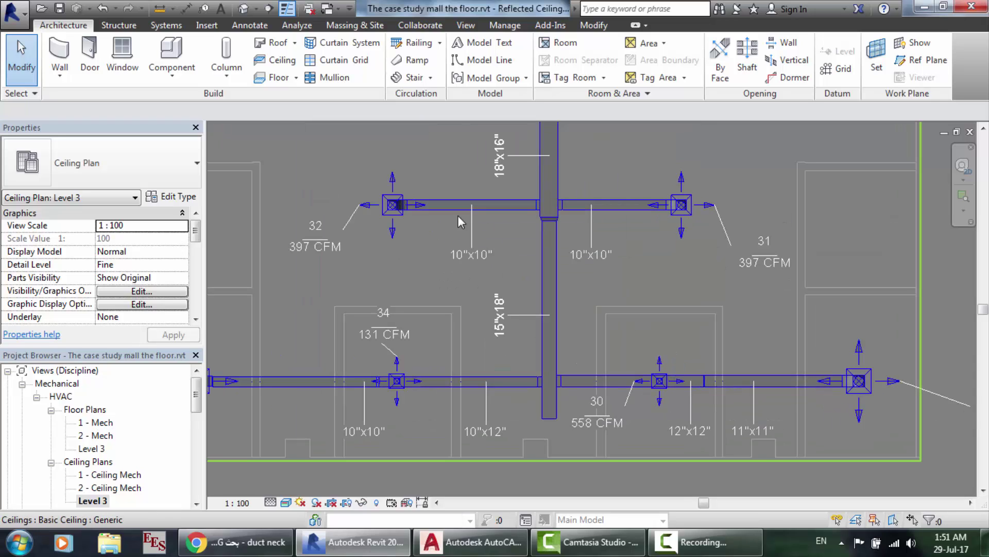
pyautogui.click(166, 9)
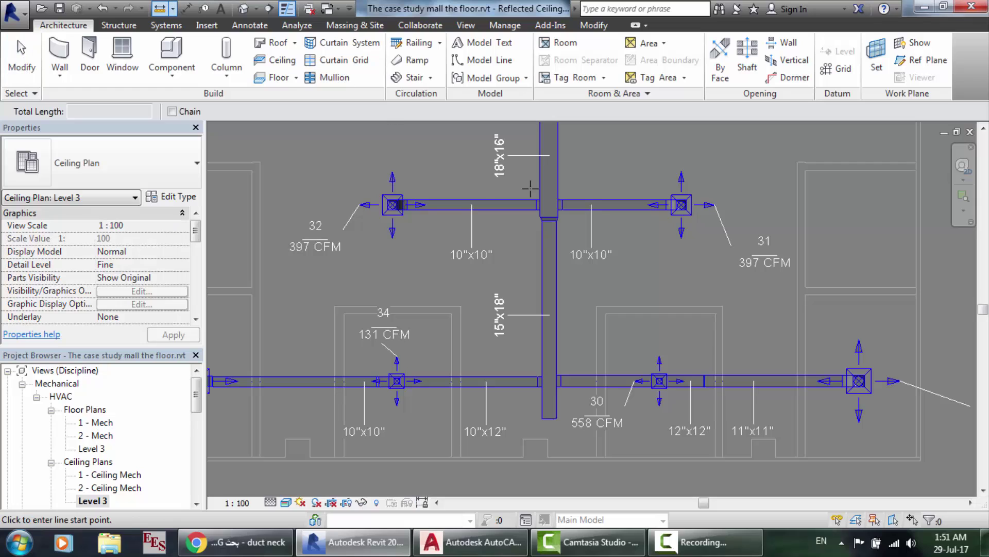
pyautogui.click(549, 206)
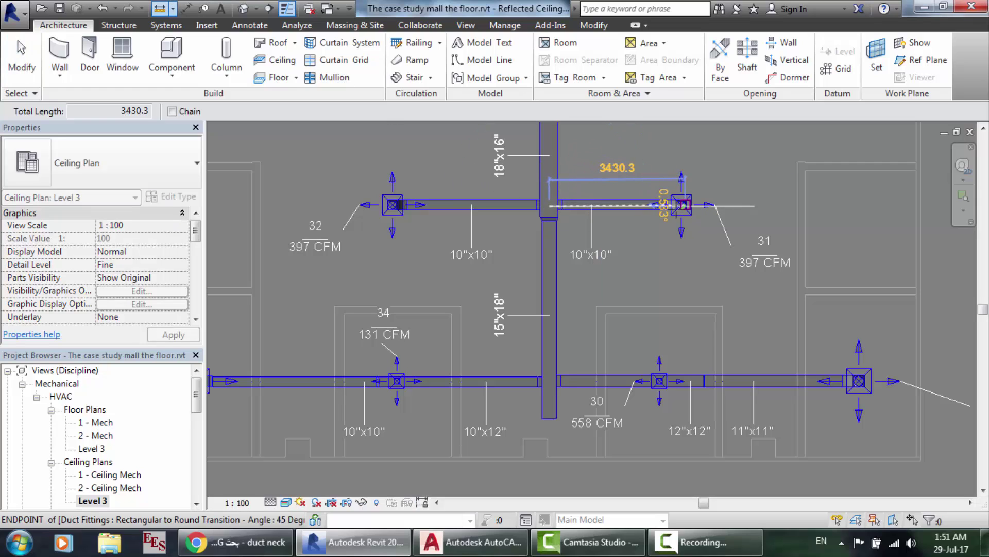
pyautogui.scroll(2, 681, 203)
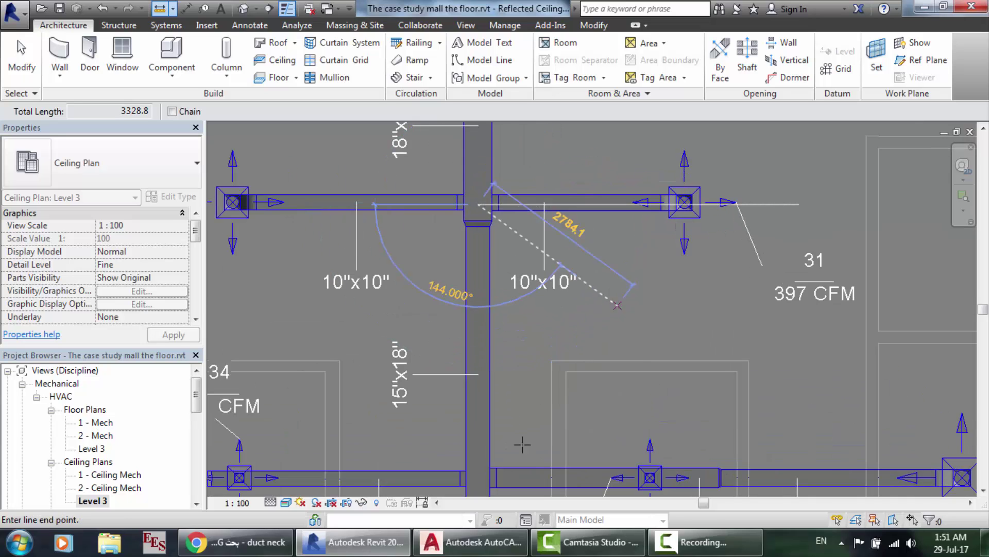
# Switch to AutoCAD and draw a 3328.8 long horizontal line to the right from the midpoint of the reducer's top edge.
pyautogui.hotkey('alt', 'Tab')
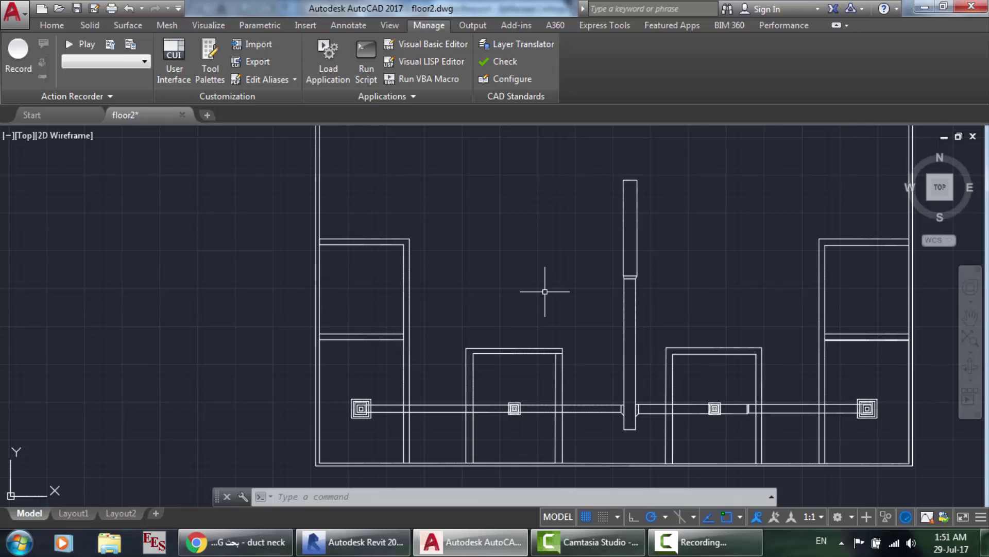
pyautogui.press('Return')
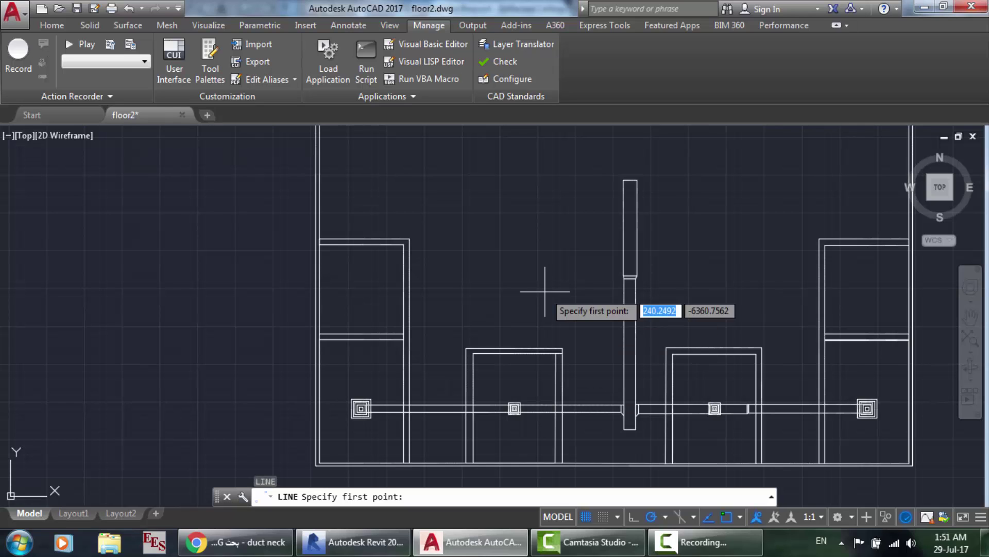
pyautogui.scroll(8, 629, 276)
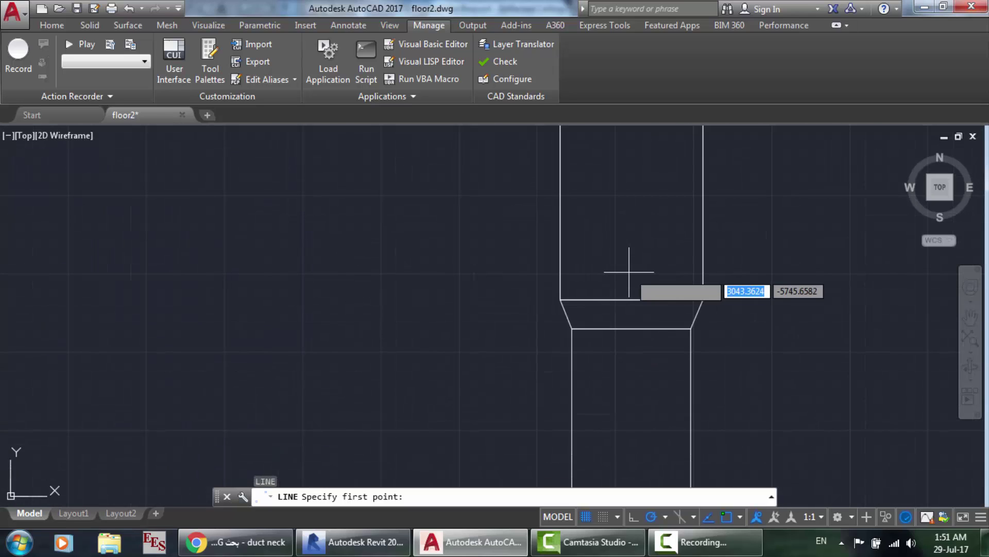
pyautogui.click(630, 297)
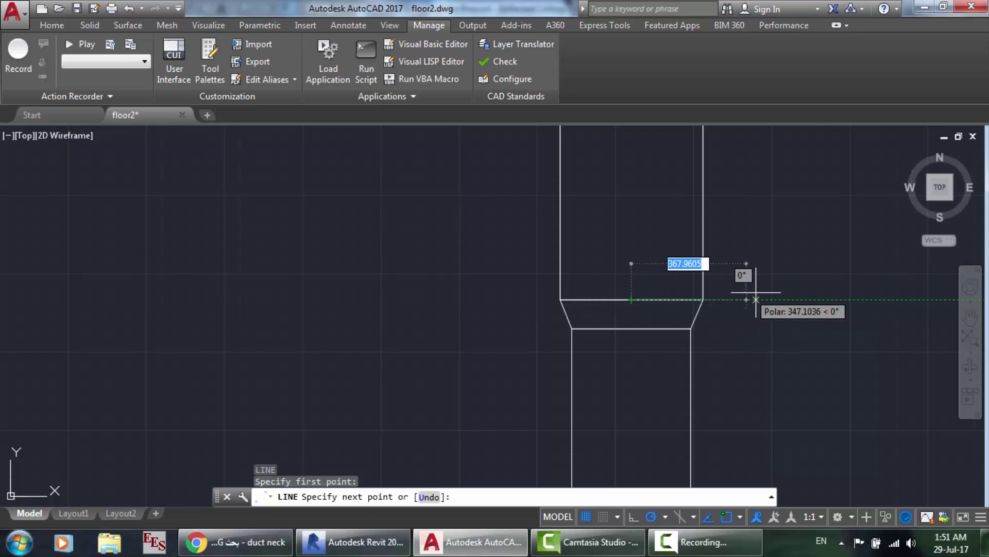
pyautogui.write('33')
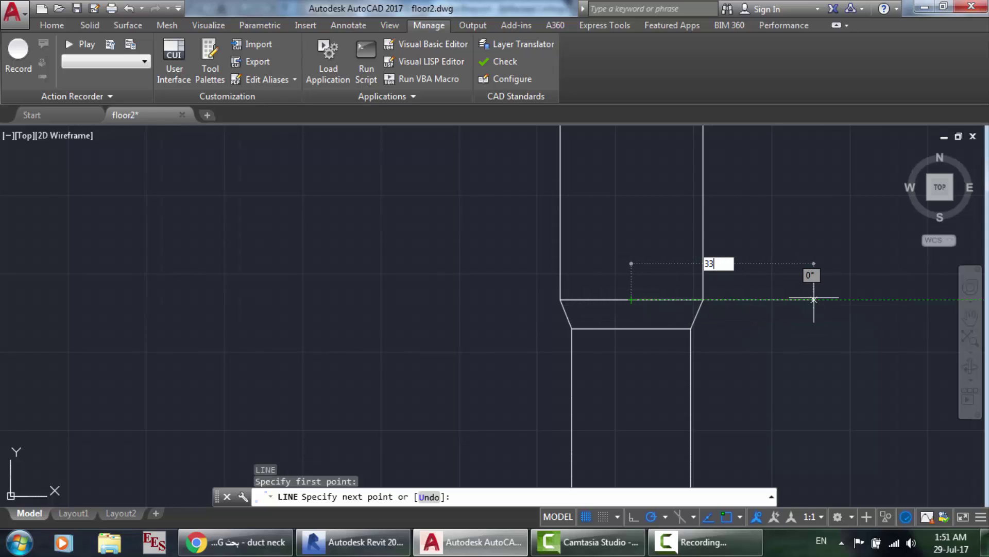
pyautogui.write('28.8')
pyautogui.press('Return')
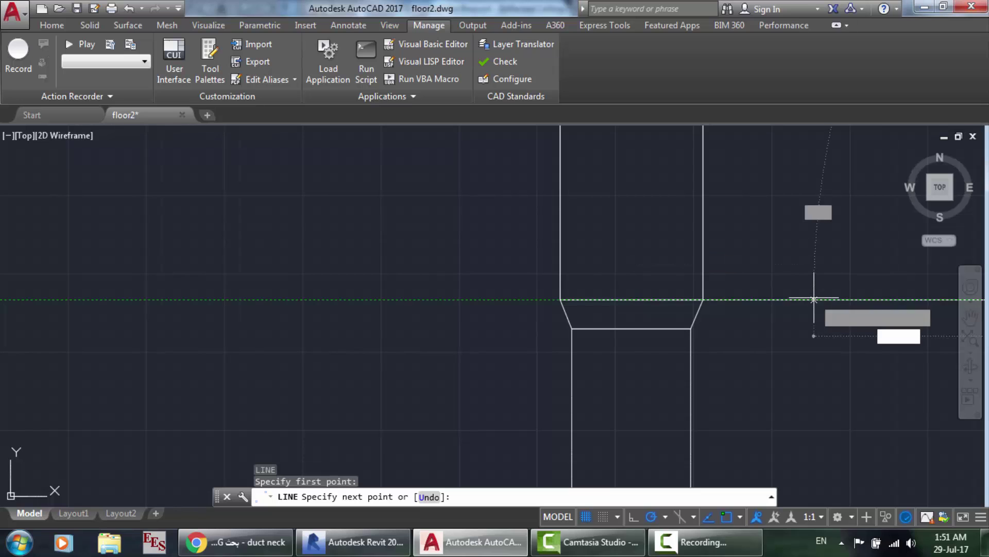
pyautogui.press('Escape')
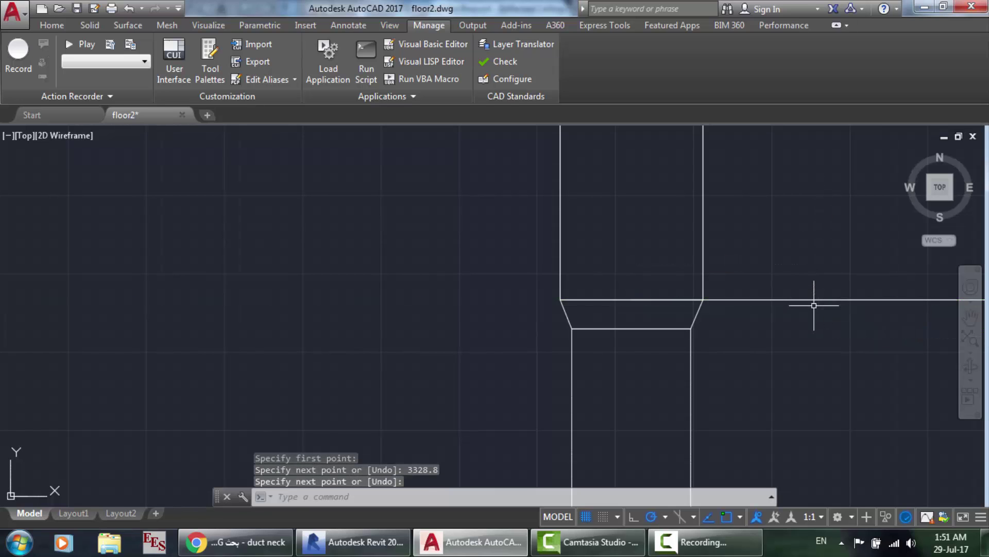
pyautogui.scroll(-8, 814, 299)
pyautogui.scroll(6, 891, 310)
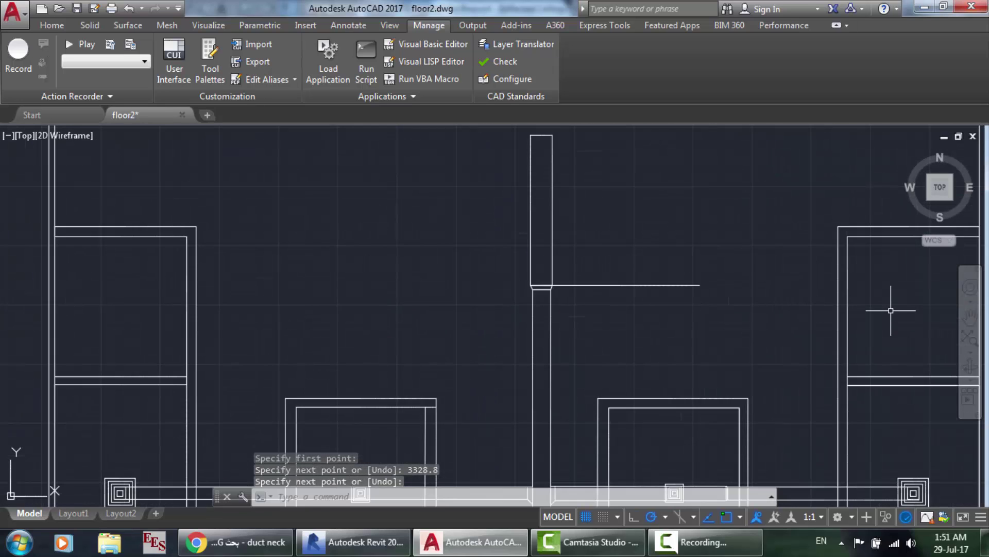
# Measure from diffuser 31 horizontally to the right outer wall in Revit, and examine the corresponding wall in the AutoCAD plan.
pyautogui.click(382, 553)
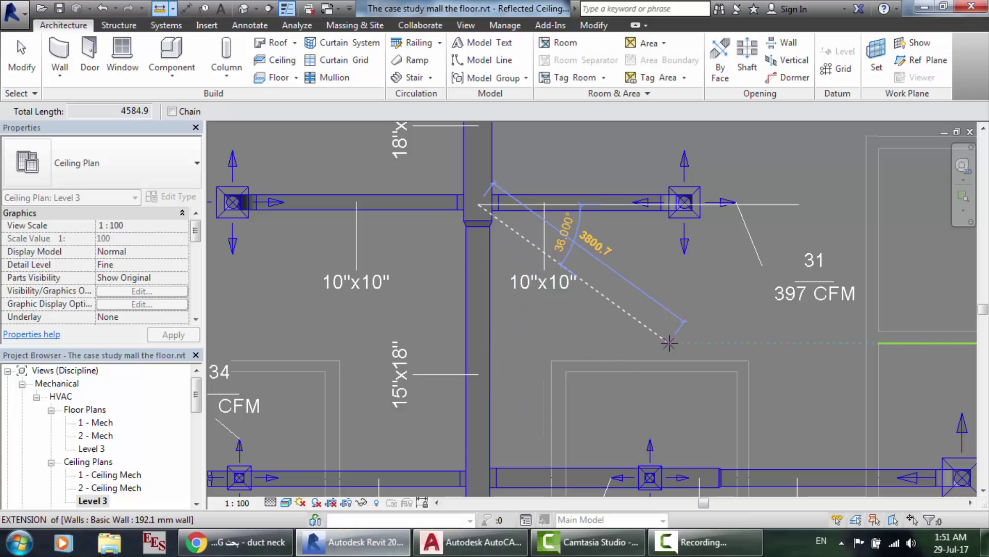
pyautogui.scroll(-2, 664, 335)
pyautogui.press('Escape')
pyautogui.press('Escape')
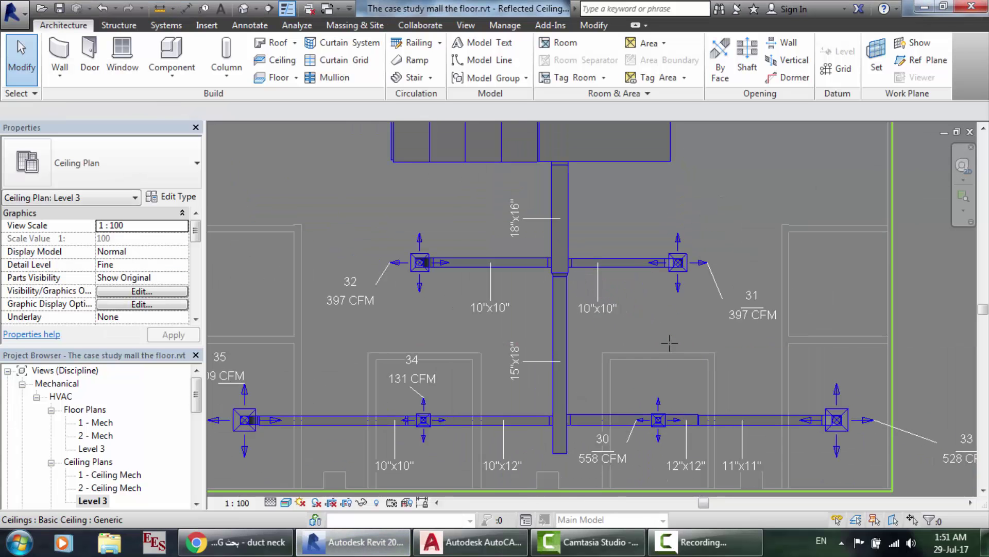
pyautogui.scroll(-1, 669, 342)
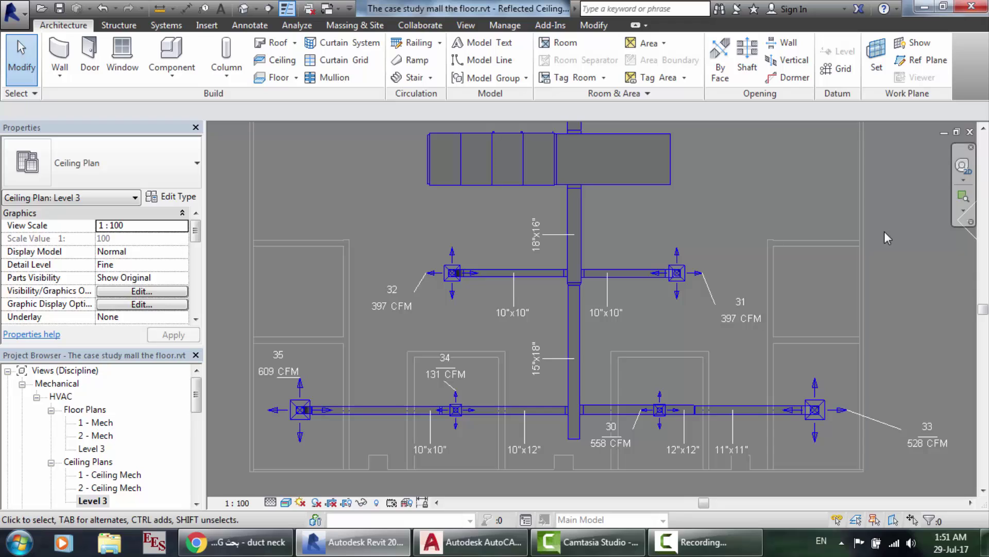
pyautogui.click(159, 10)
pyautogui.scroll(2, 734, 216)
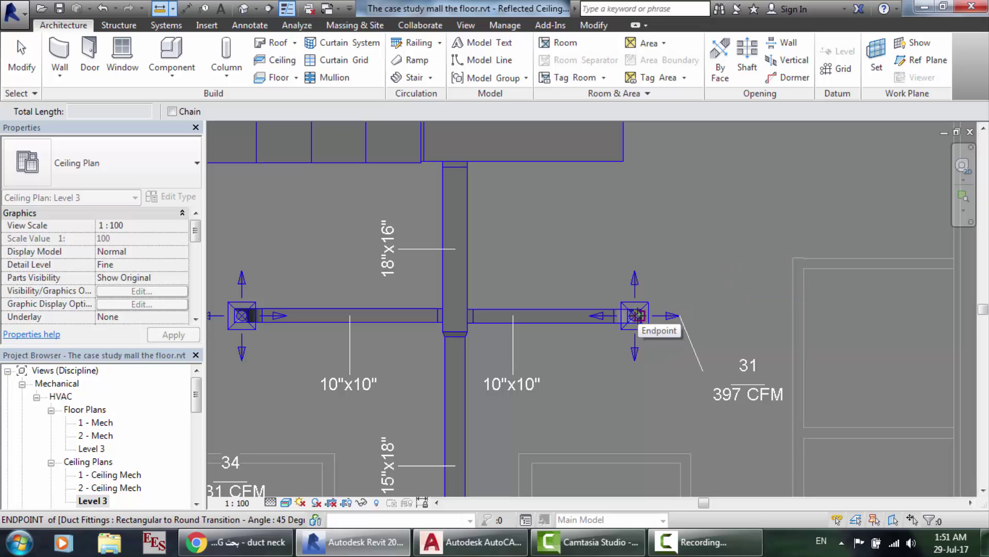
pyautogui.click(637, 316)
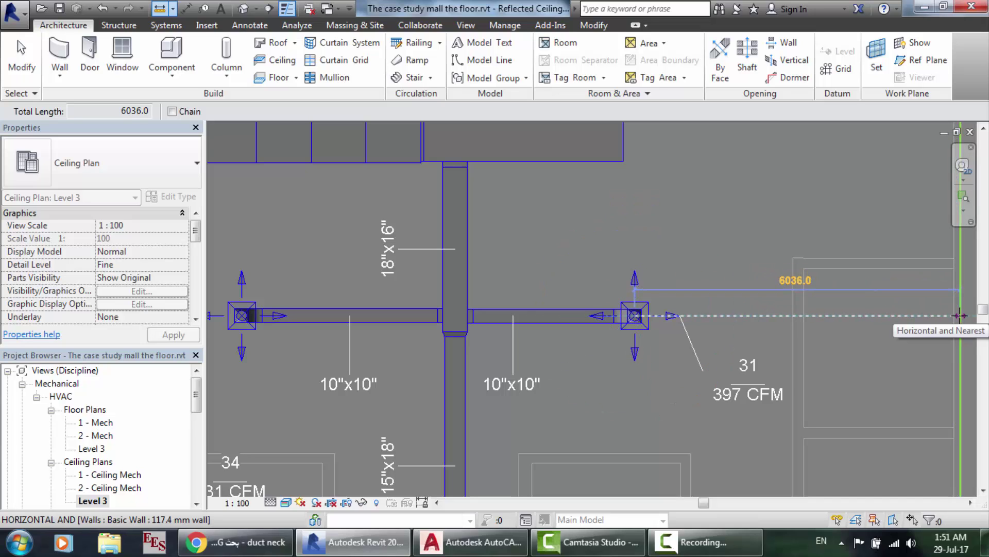
pyautogui.click(470, 541)
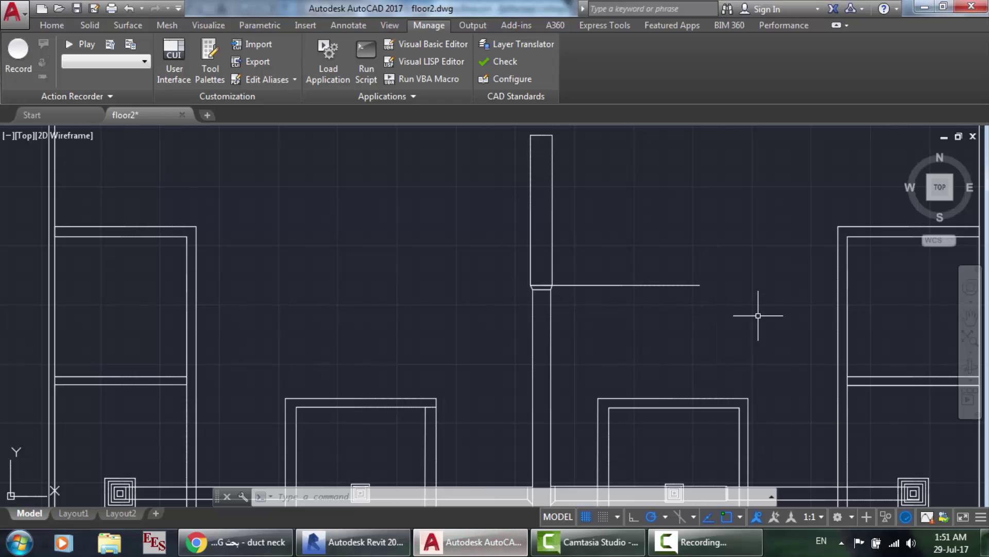
pyautogui.scroll(-4, 758, 315)
pyautogui.scroll(4, 861, 308)
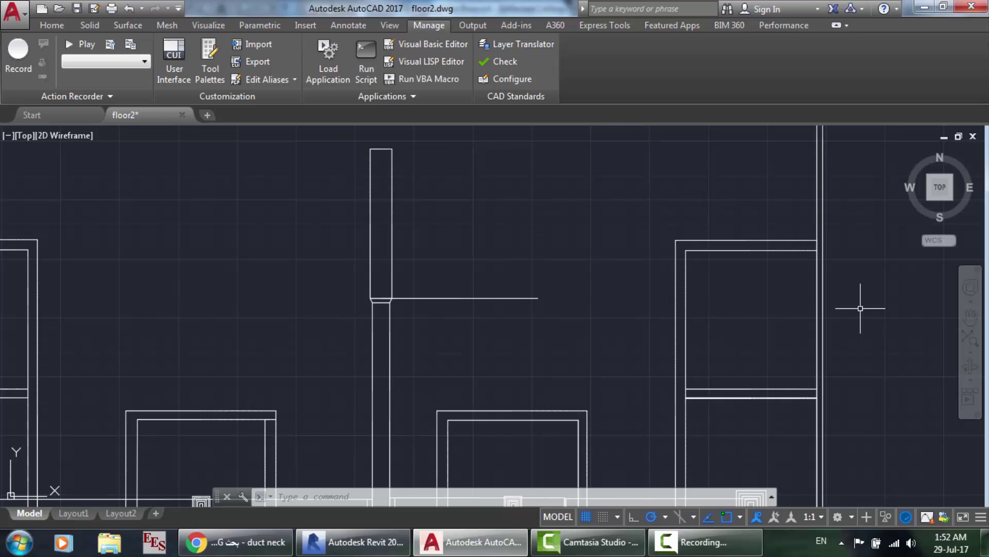
# Switch to Revit and measure the vertical distance from the centre of diffuser 31 down to the lower outer wall.
pyautogui.click(355, 542)
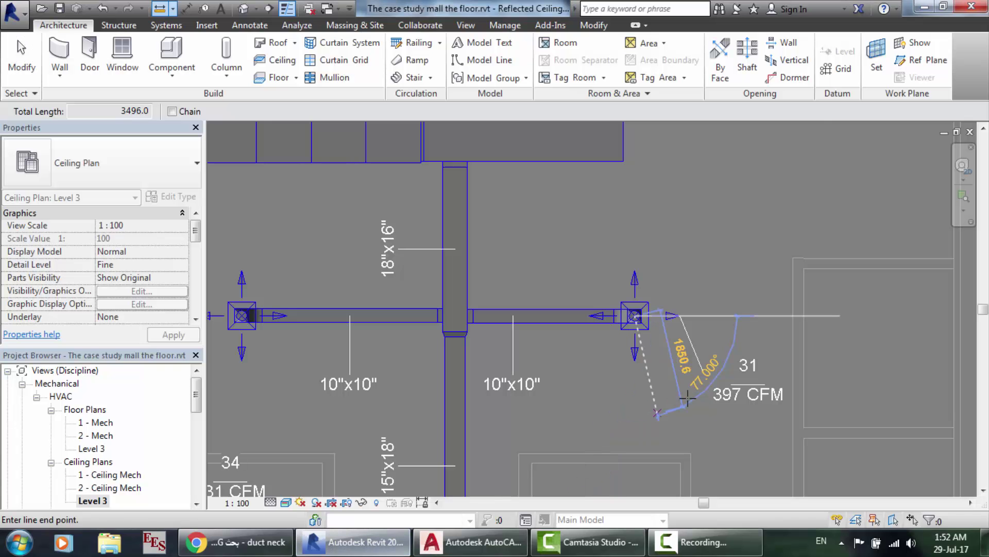
pyautogui.scroll(-5, 687, 397)
pyautogui.scroll(-2, 691, 464)
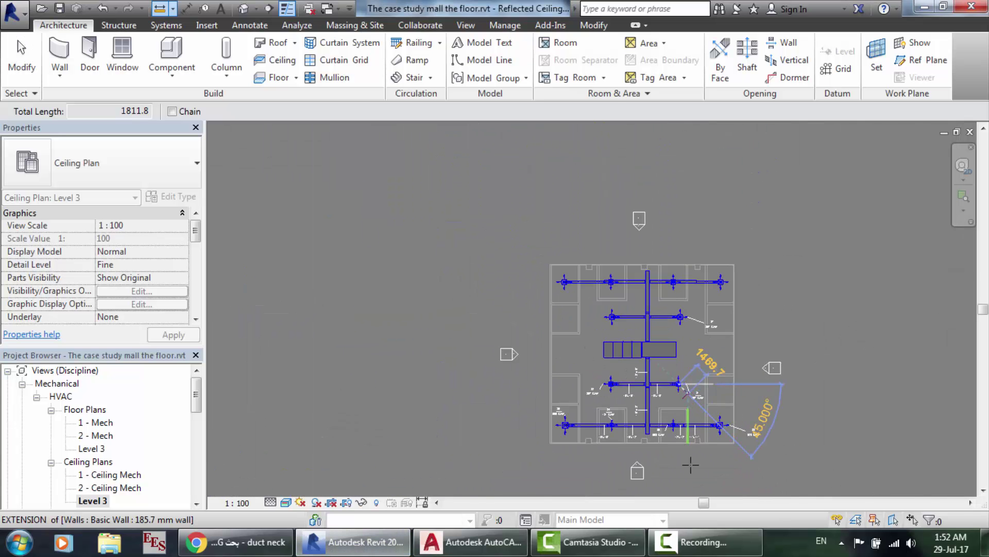
pyautogui.scroll(5, 689, 464)
pyautogui.scroll(2, 690, 464)
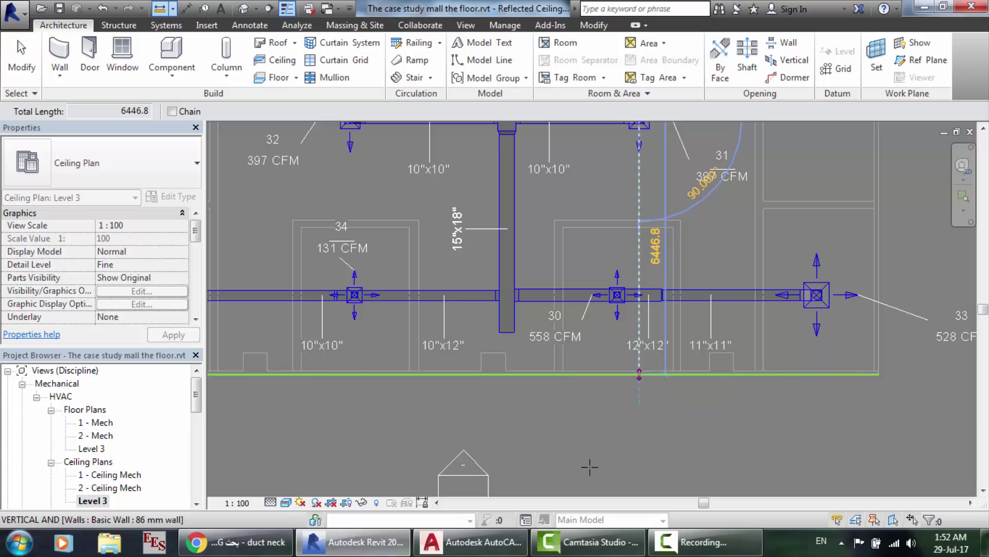
# In AutoCAD, start a line on the lower outer wall directly below the right end of the horizontal guide line.
pyautogui.hotkey('alt', 'Tab')
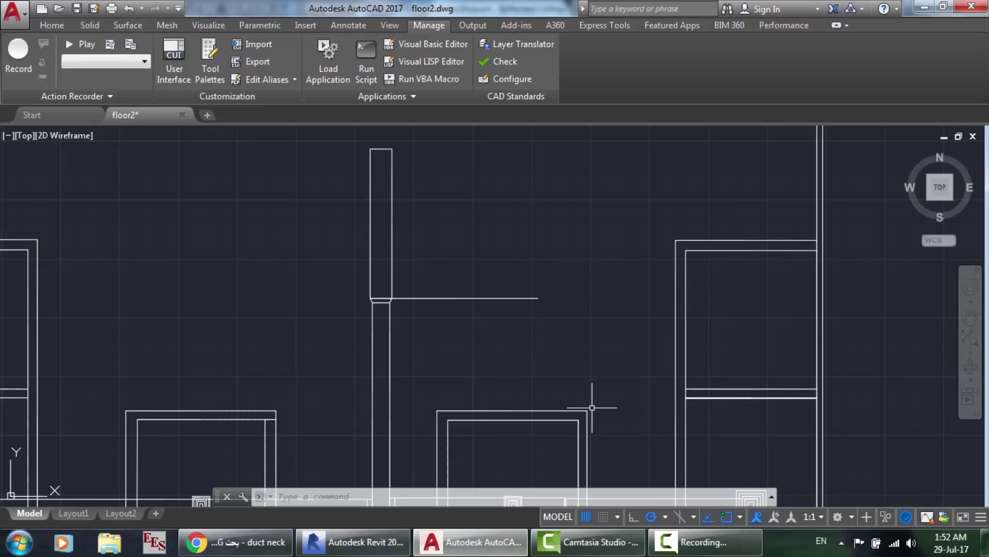
pyautogui.write('l')
pyautogui.press('Return')
pyautogui.scroll(-5, 592, 407)
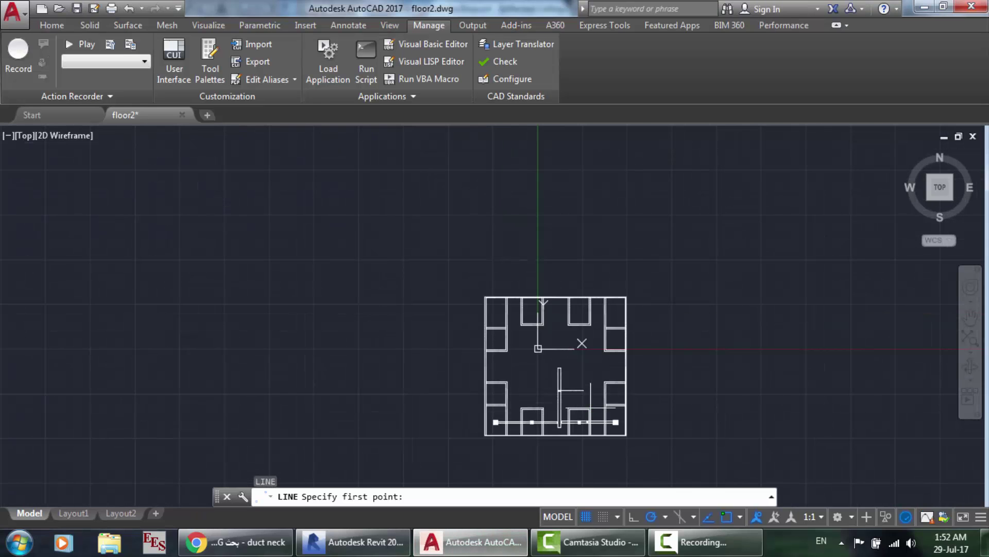
pyautogui.scroll(5, 591, 435)
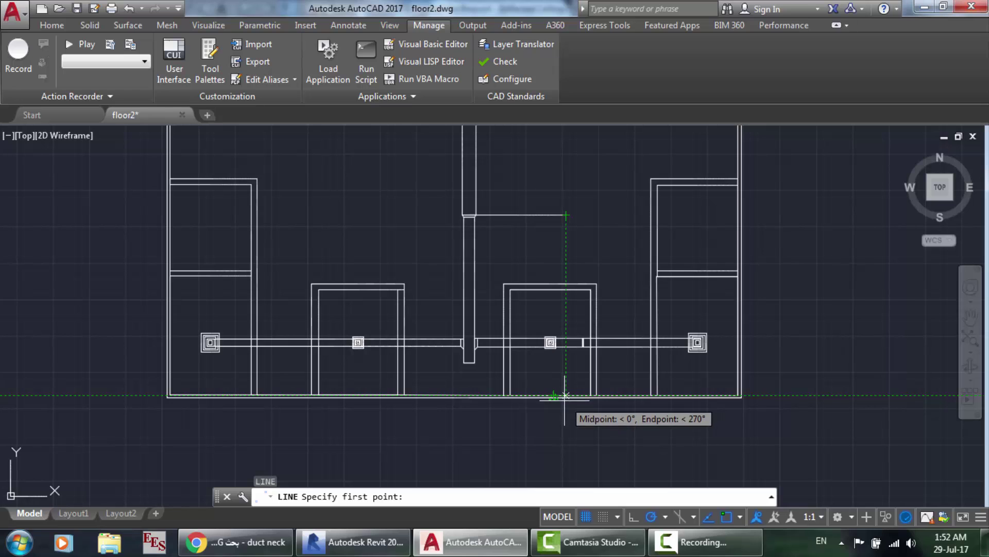
pyautogui.scroll(6, 546, 388)
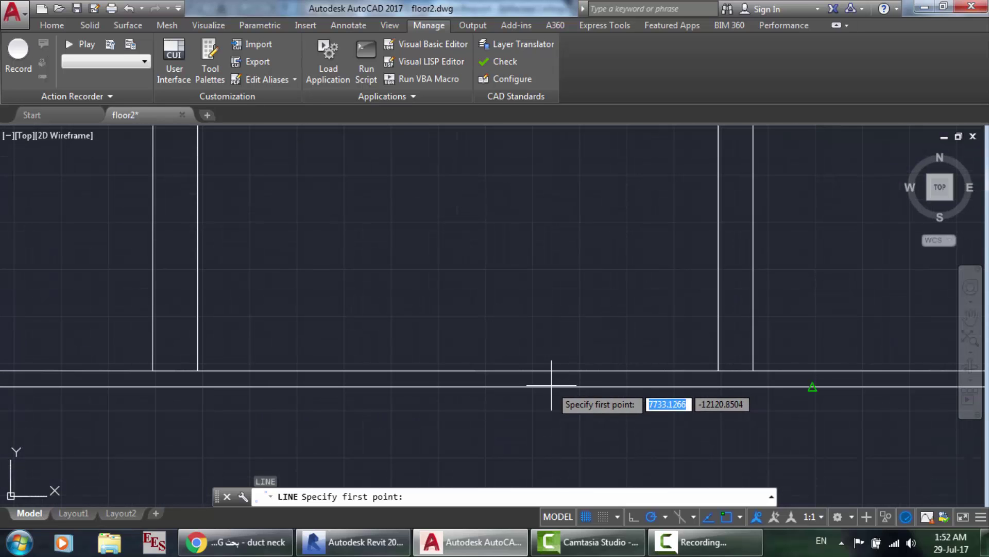
pyautogui.scroll(-4, 551, 384)
pyautogui.scroll(-2, 552, 381)
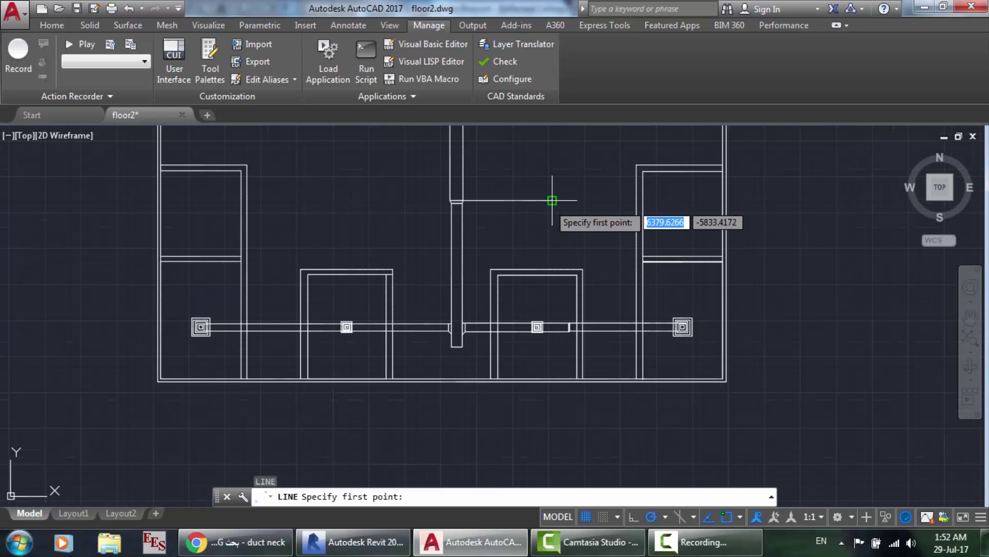
pyautogui.click(552, 380)
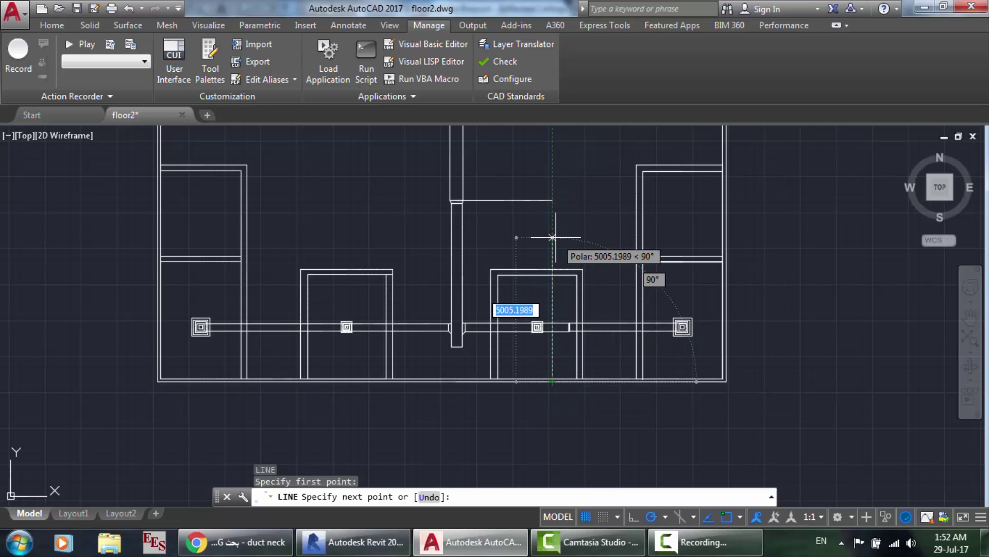
# Recheck the diffuser's wall distance in Revit and draw the AutoCAD line 6446.8 long straight up from the lower wall.
pyautogui.moveTo(356, 541)
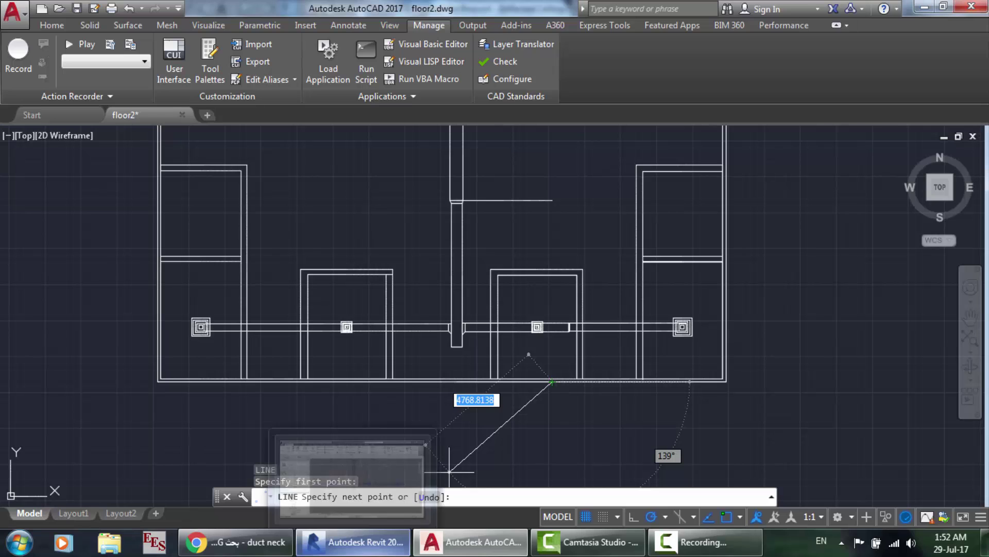
pyautogui.click(370, 494)
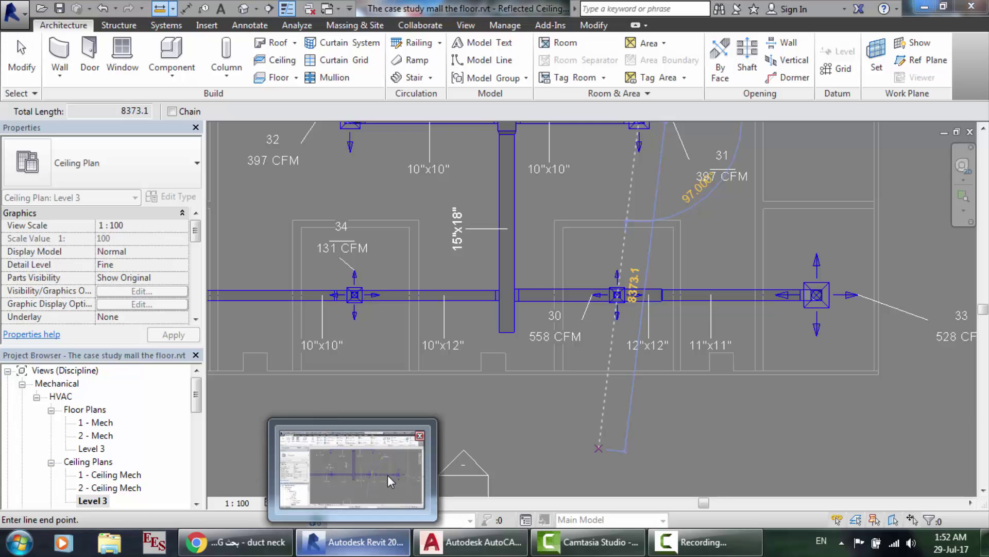
pyautogui.click(388, 475)
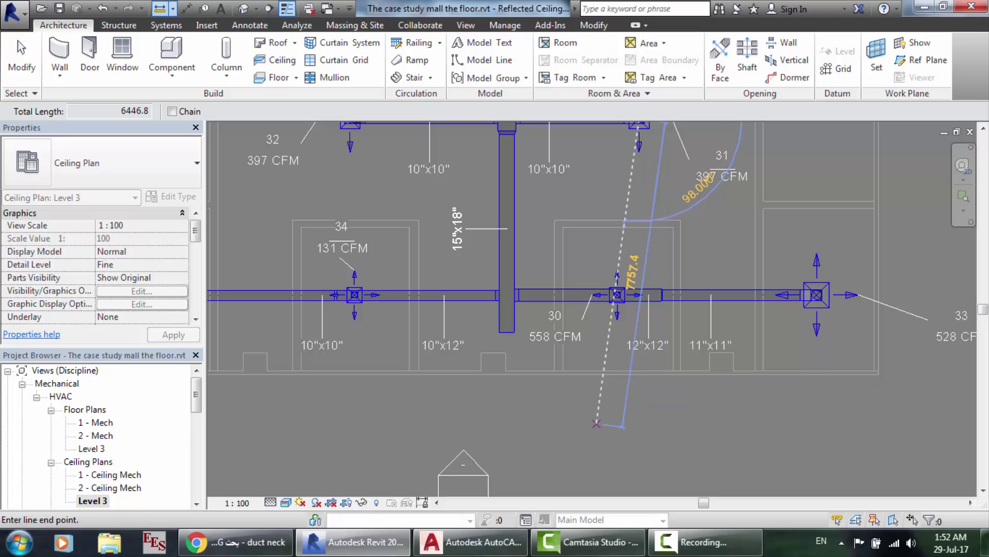
pyautogui.hotkey('alt', 'Tab')
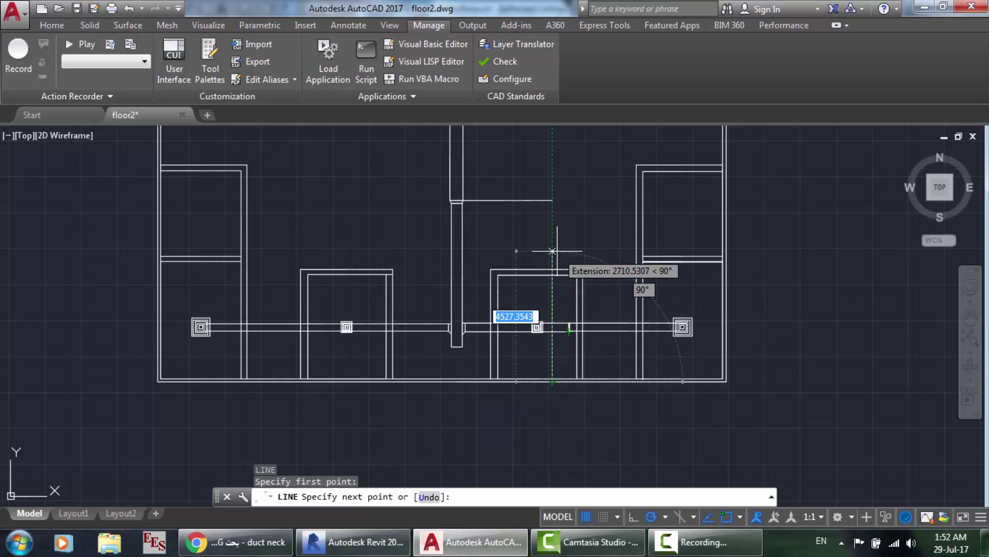
pyautogui.write('644')
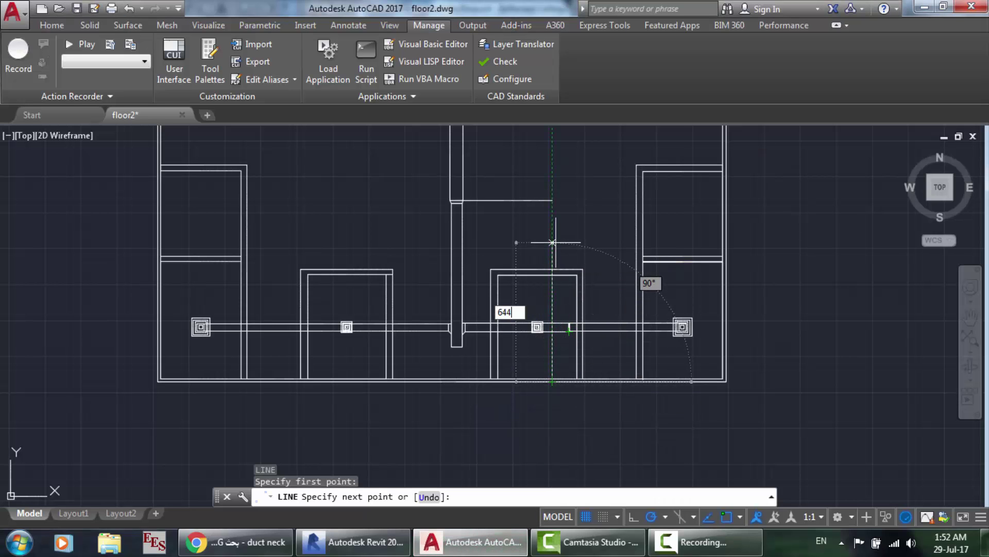
pyautogui.write('6.8')
pyautogui.press('Return')
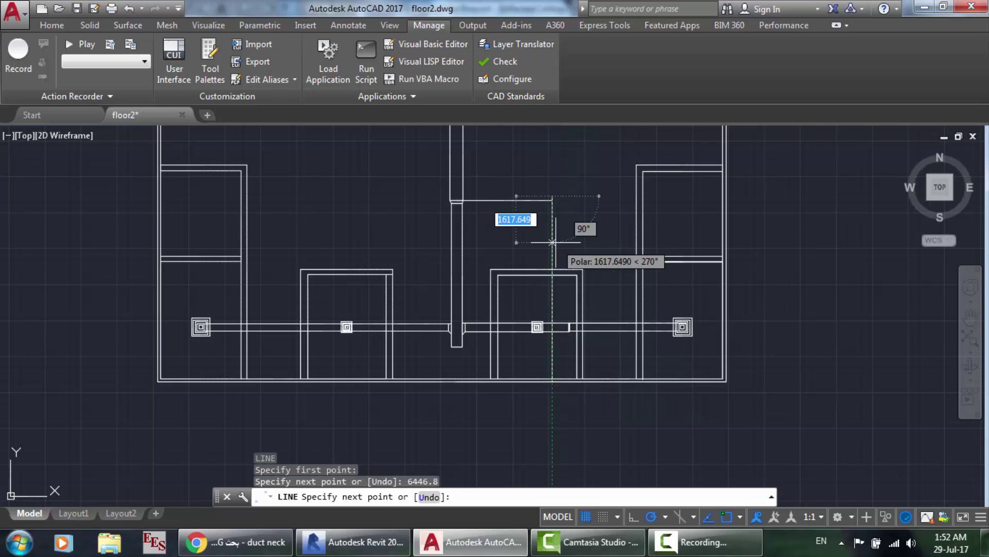
# Finish the vertical line and move the horizontal guide line so its right end meets the vertical line's upper end.
pyautogui.press('Return')
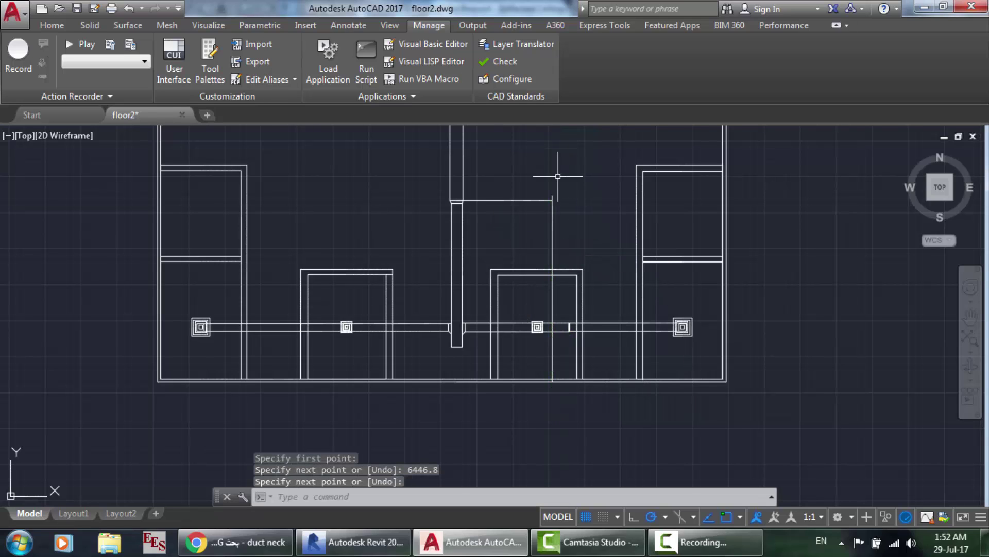
pyautogui.scroll(4, 558, 176)
pyautogui.scroll(3, 540, 189)
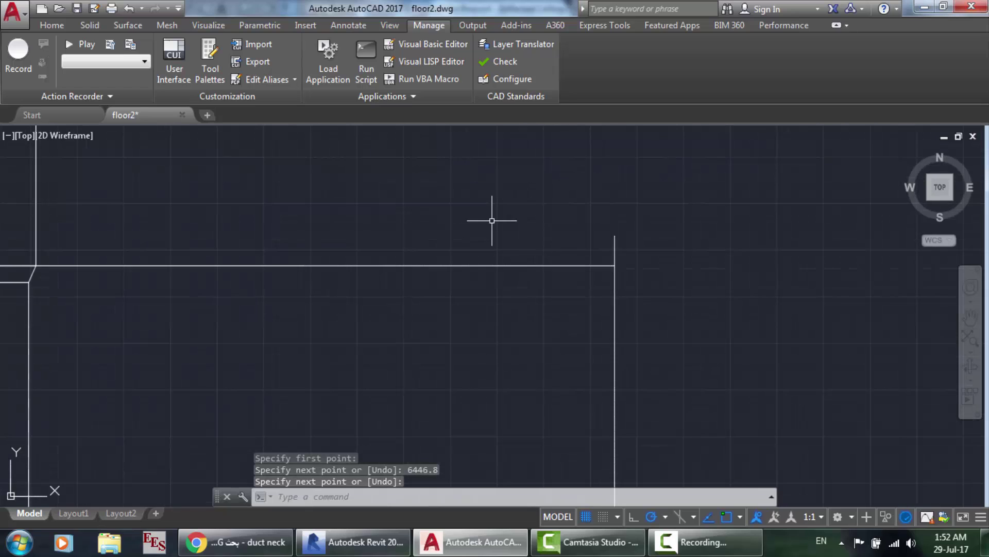
pyautogui.click(537, 264)
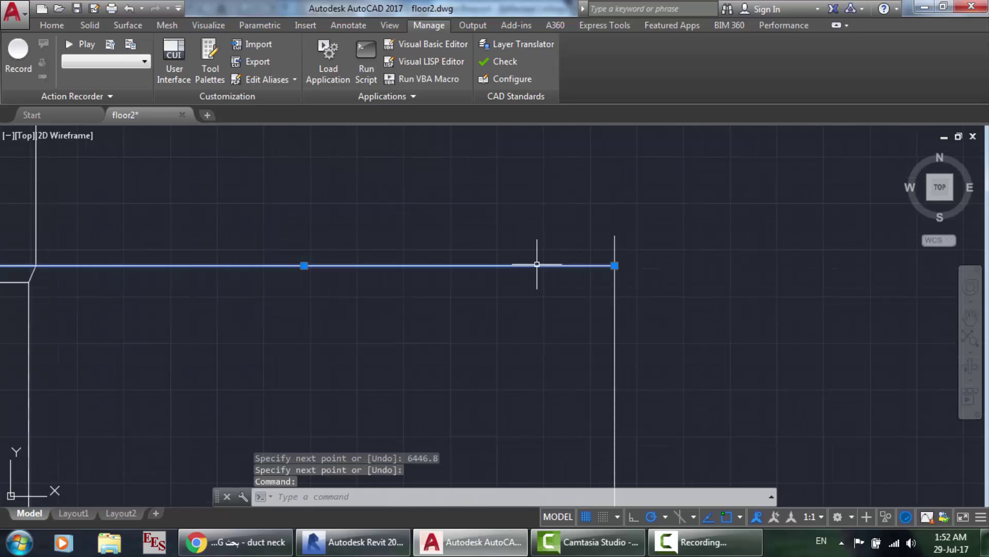
pyautogui.write('m')
pyautogui.press('Return')
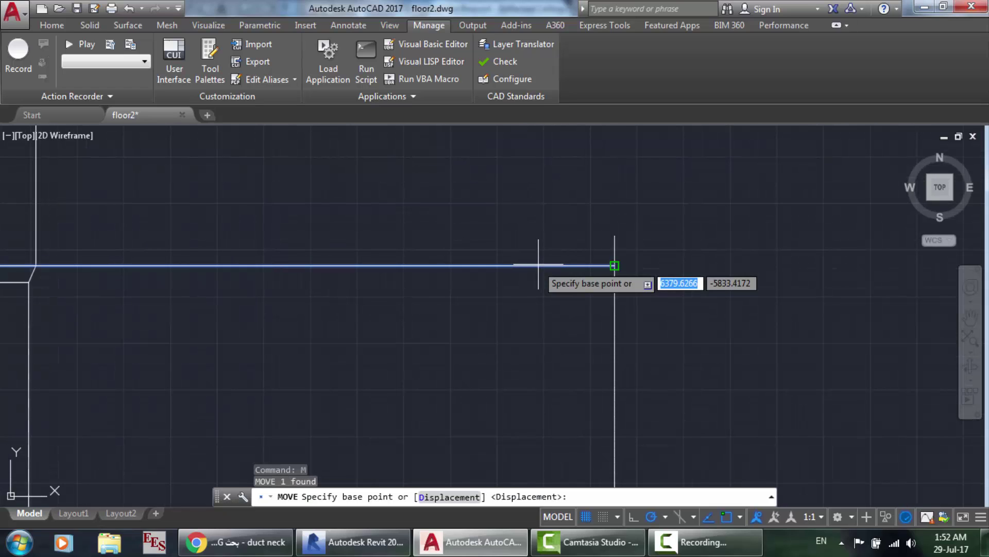
pyautogui.click(614, 265)
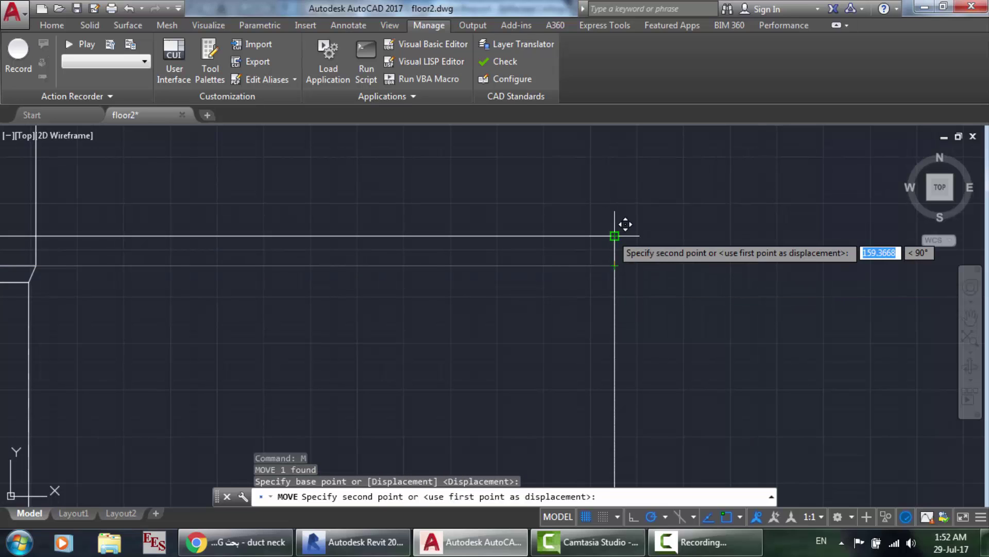
pyautogui.click(615, 236)
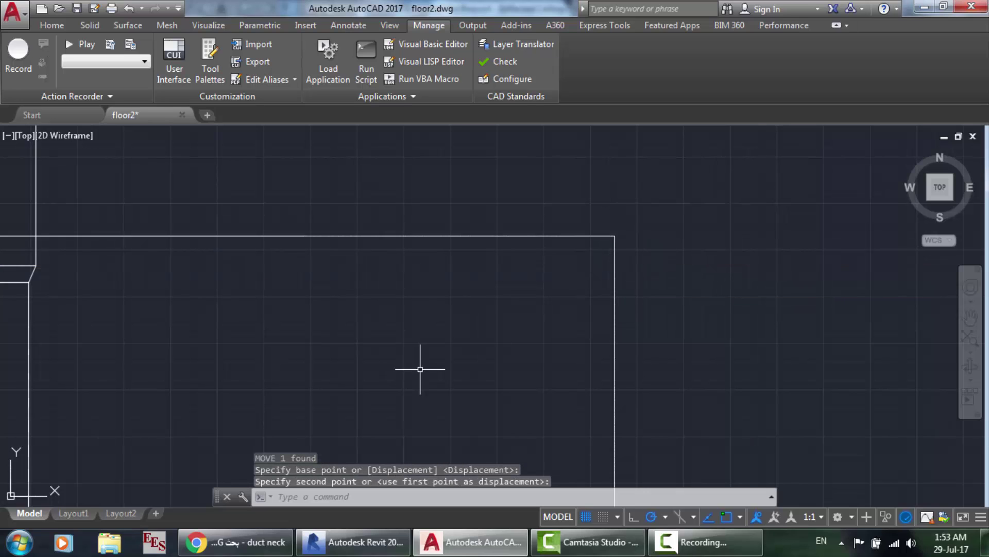
# Switch to Revit, leave the measuring tool and check the type sizes of diffusers 31 and 33.
pyautogui.click(355, 541)
pyautogui.press('Escape')
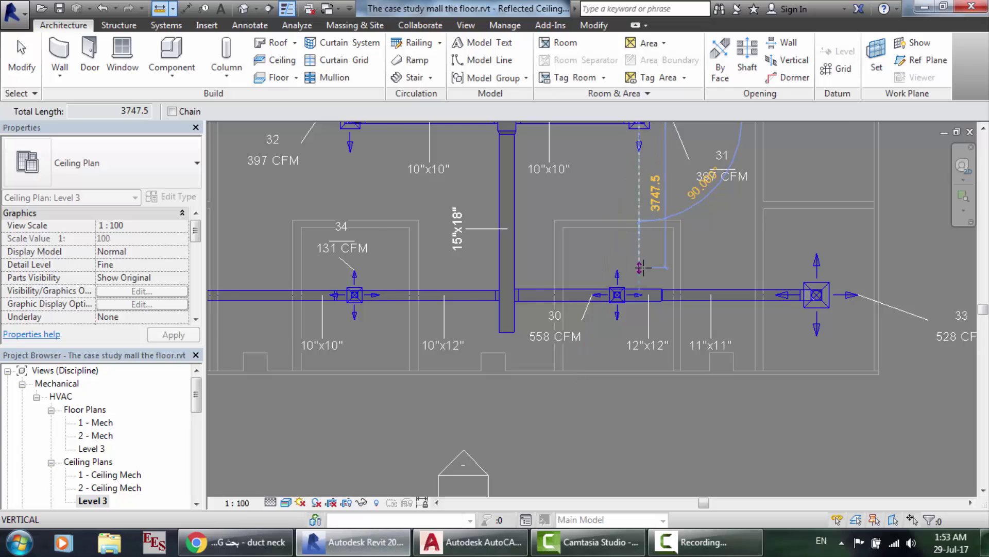
pyautogui.scroll(-1, 644, 269)
pyautogui.press('Escape')
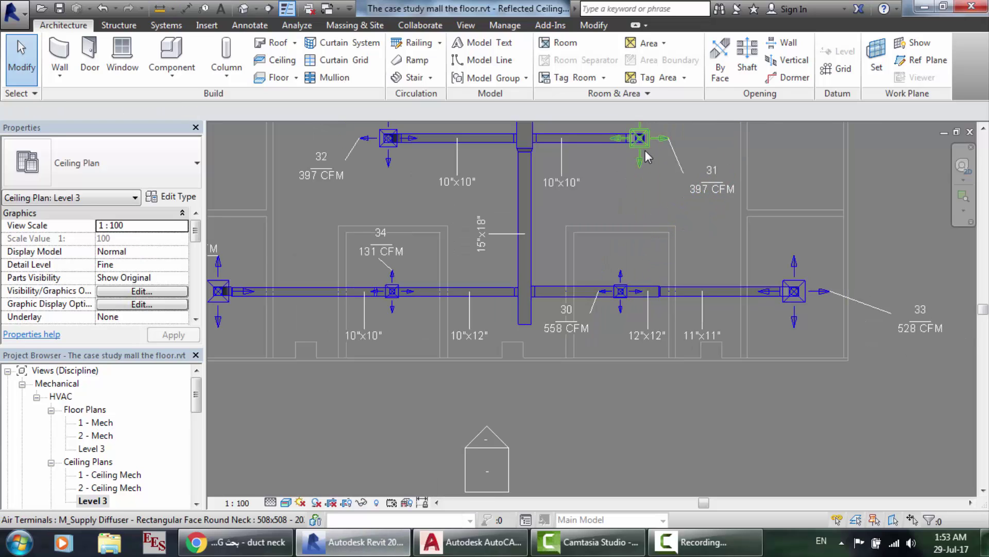
pyautogui.click(647, 154)
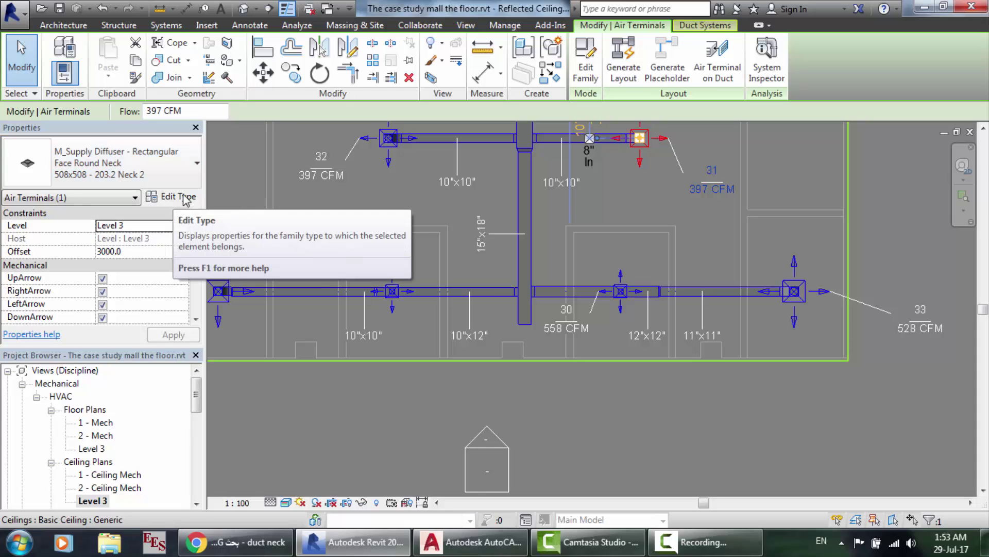
pyautogui.click(794, 291)
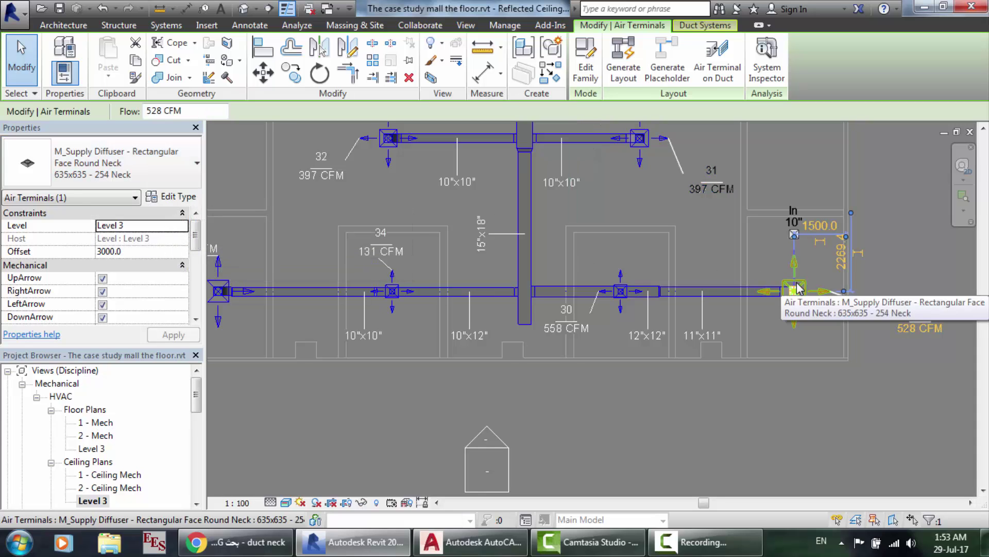
# In AutoCAD, draw a 508 by 508 rectangle for diffuser 31 near the corner of the two guide lines.
pyautogui.click(470, 541)
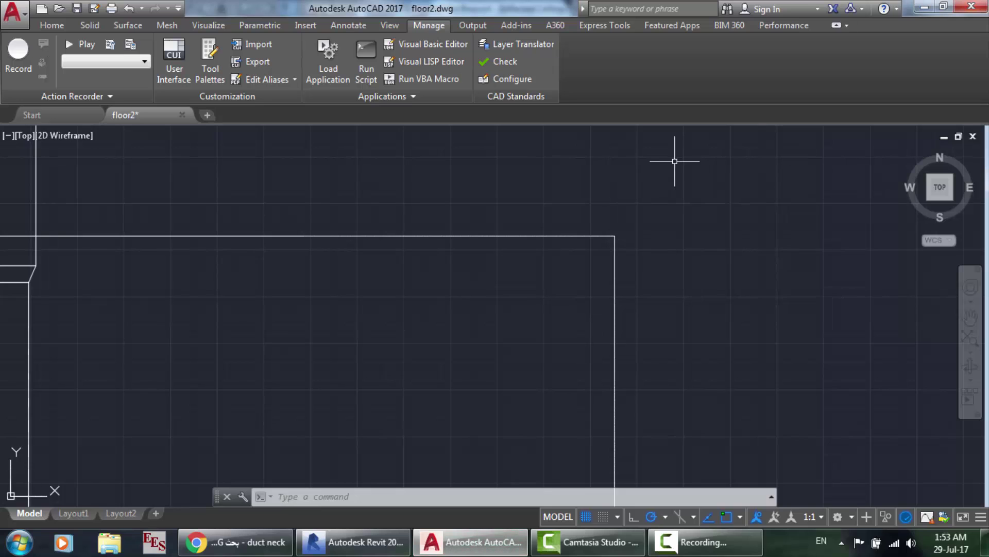
pyautogui.scroll(5, 671, 160)
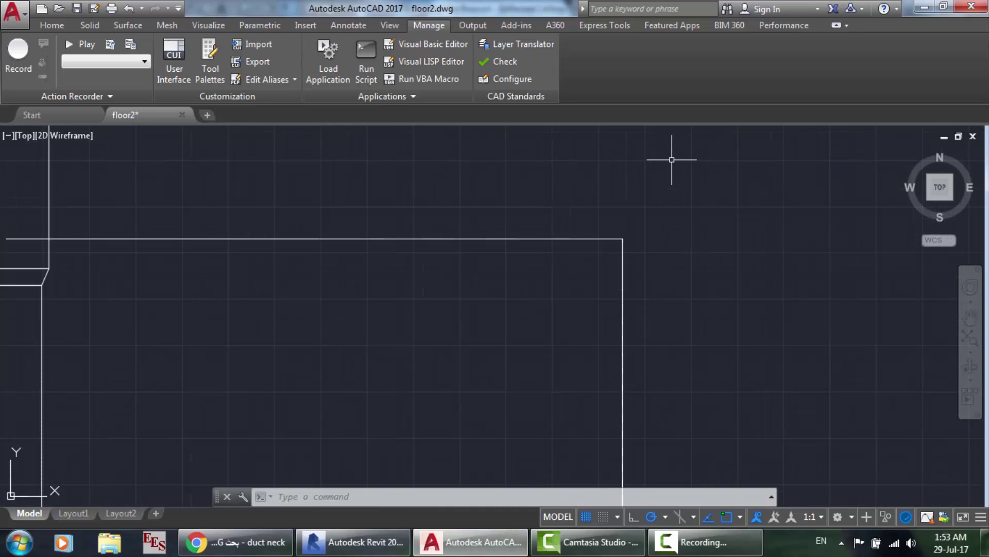
pyautogui.press('Return')
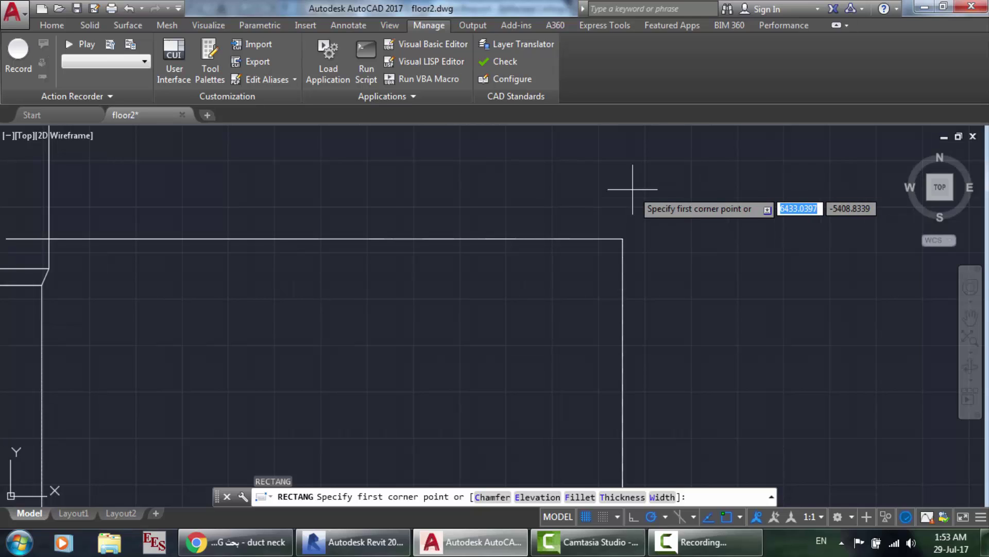
pyautogui.click(577, 180)
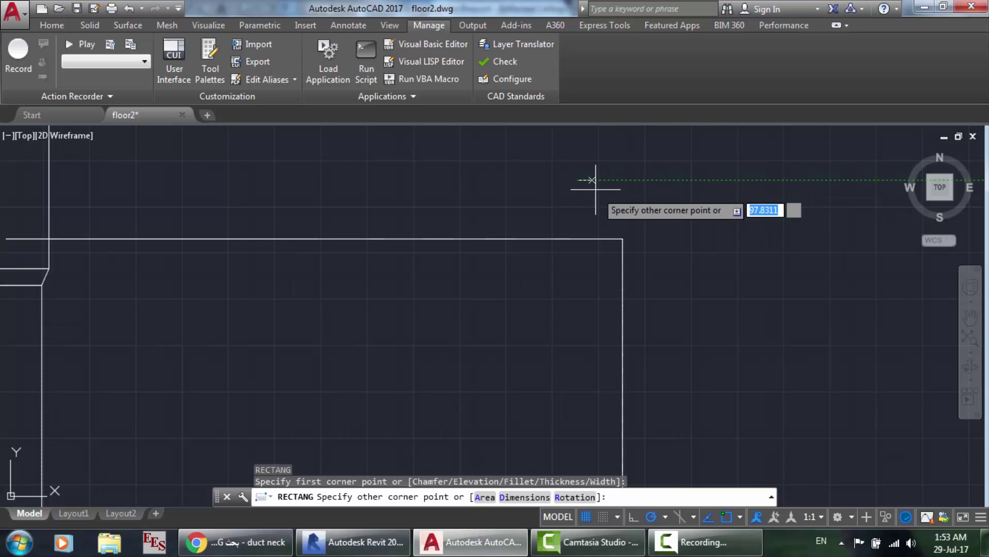
pyautogui.write('d')
pyautogui.press('Return')
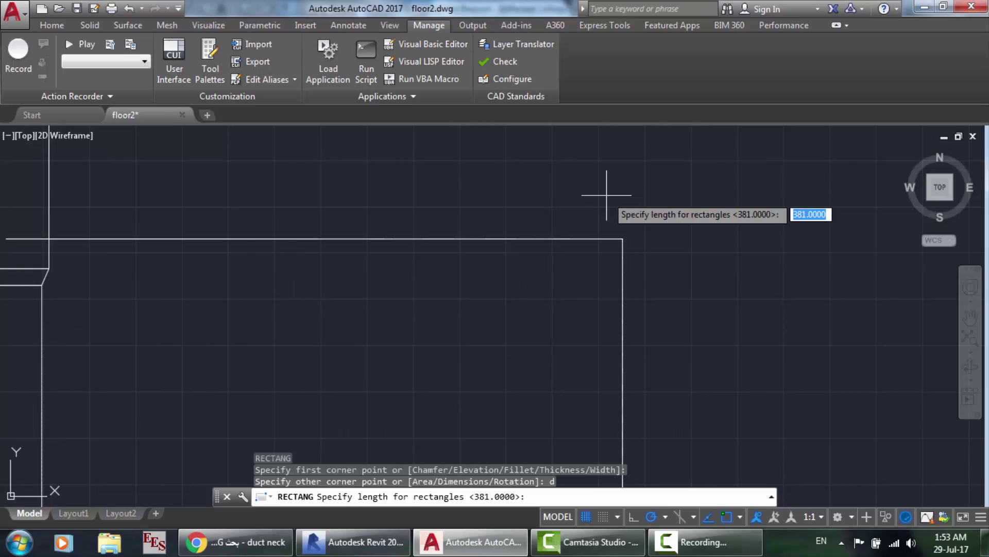
pyautogui.write('508')
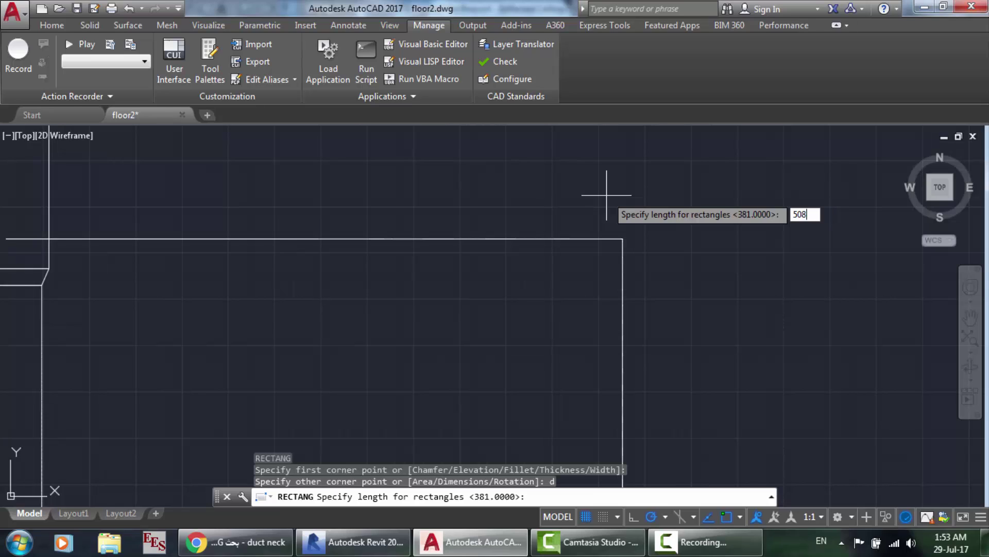
pyautogui.press('Return')
pyautogui.write('508')
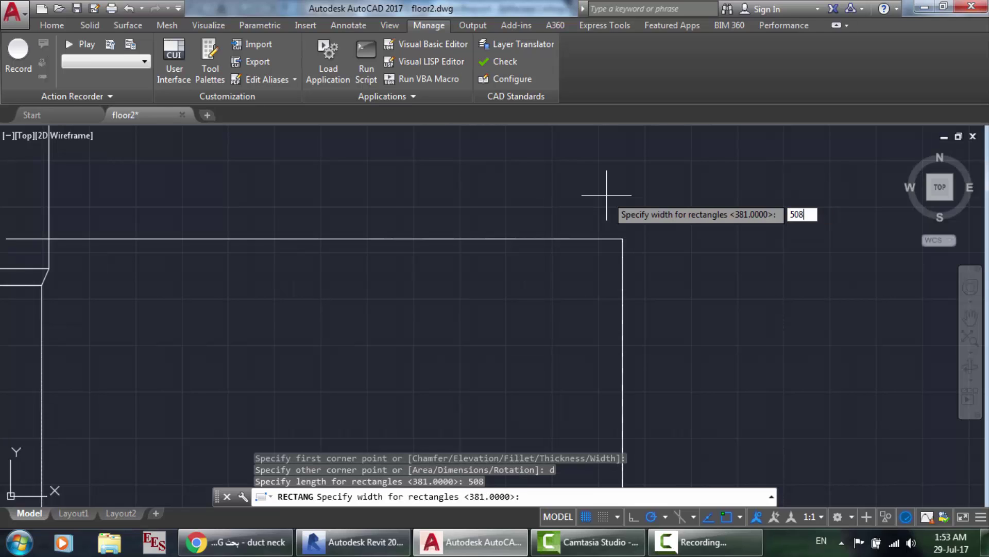
# Draw a 508 by 508 rectangle around the corner where the horizontal and vertical guide lines meet.
pyautogui.press('Return')
pyautogui.click(644, 223)
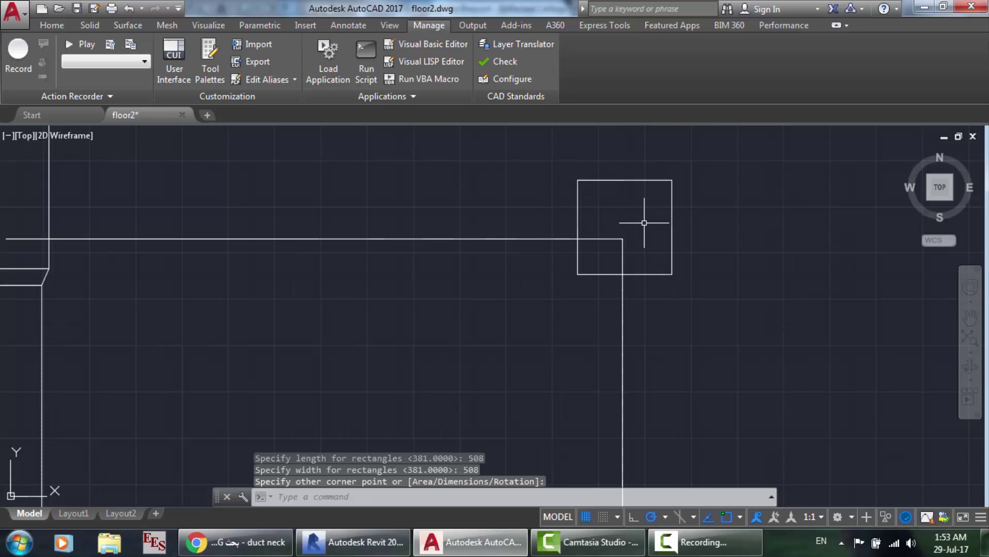
# Switch to Revit to check the size of supply diffuser 31 on the upper branch, and return to AutoCAD.
pyautogui.click(354, 543)
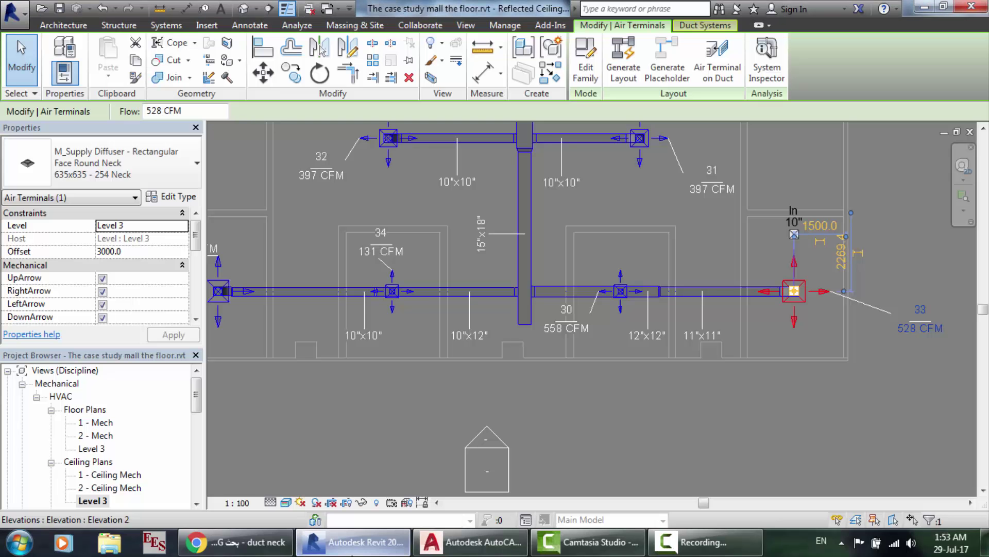
pyautogui.click(640, 154)
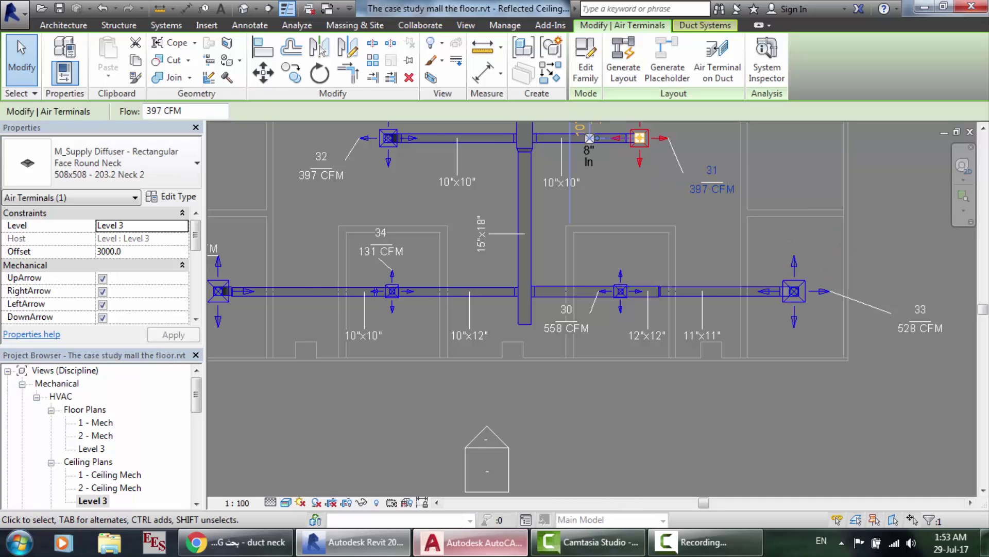
pyautogui.click(471, 542)
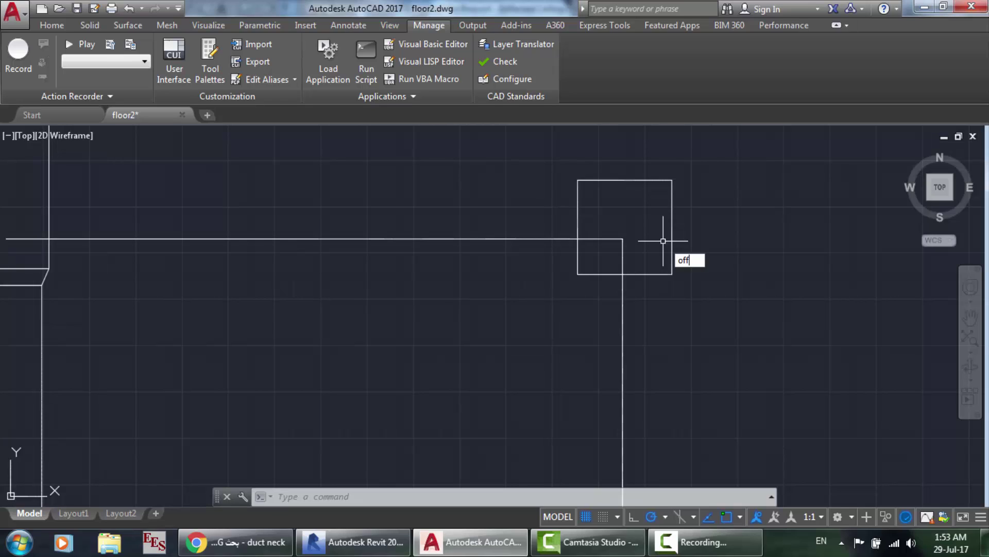
# Offset the square diffuser outline inward by 50.8 four times in succession to make five nested squares.
pyautogui.write('off')
pyautogui.press('Return')
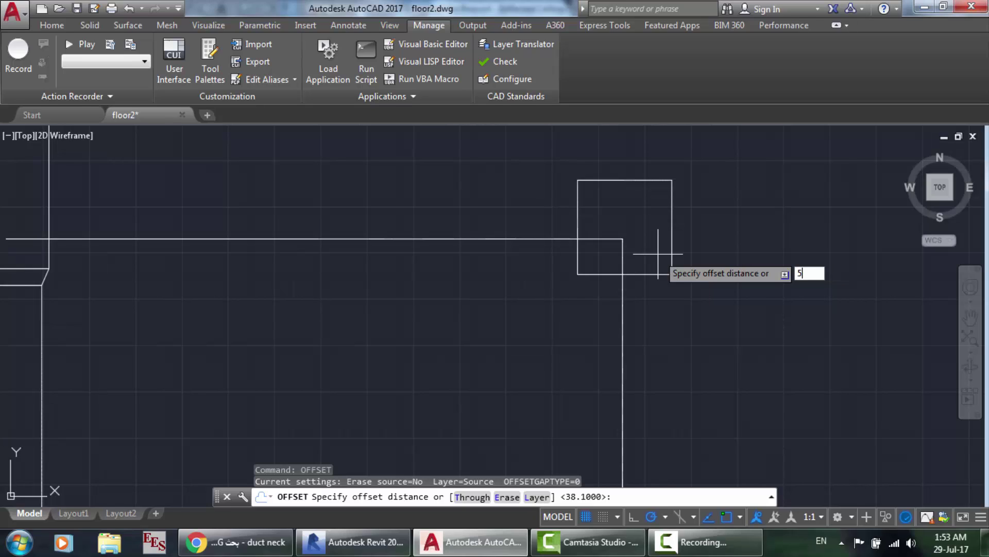
pyautogui.write('8')
pyautogui.press('Return')
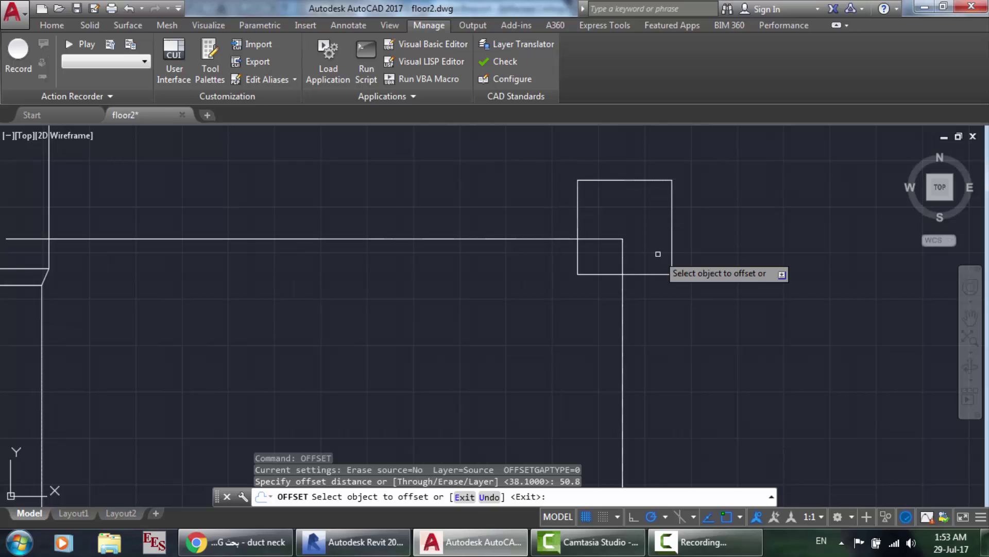
pyautogui.click(663, 274)
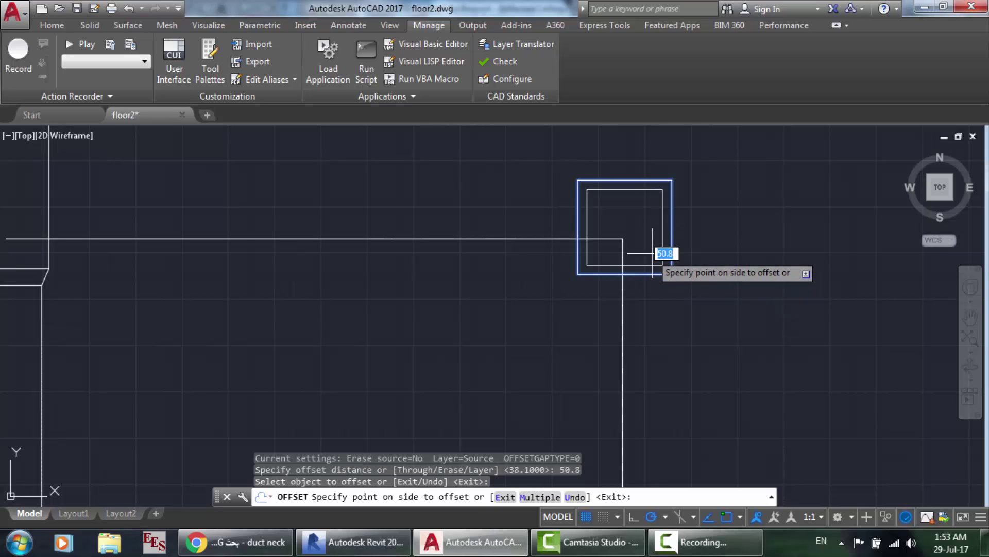
pyautogui.click(659, 264)
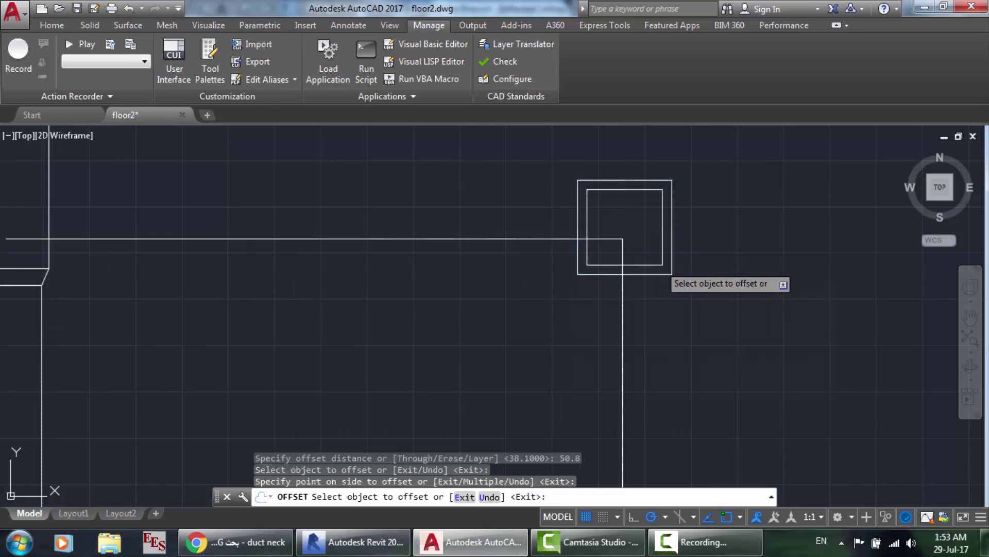
pyautogui.click(659, 265)
pyautogui.click(650, 247)
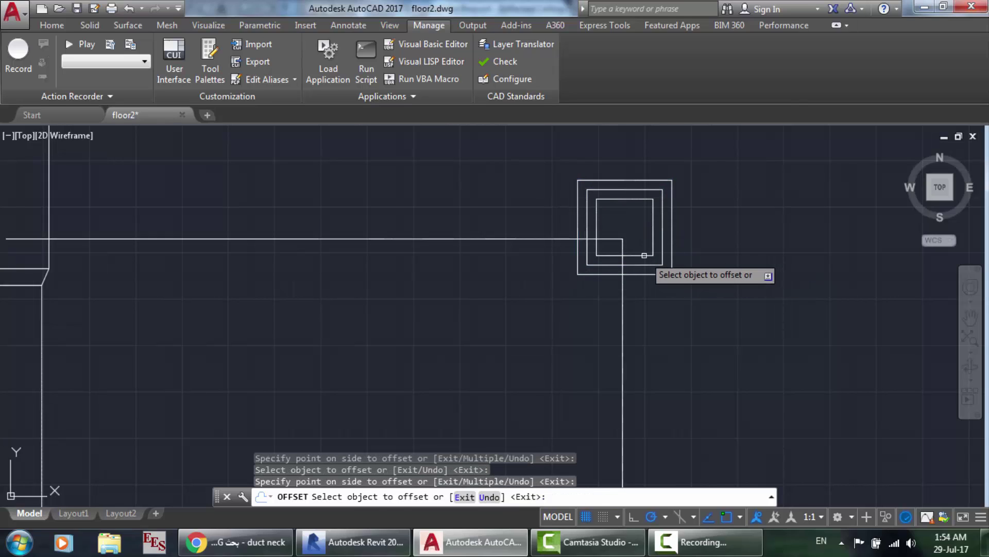
pyautogui.click(652, 246)
pyautogui.click(637, 240)
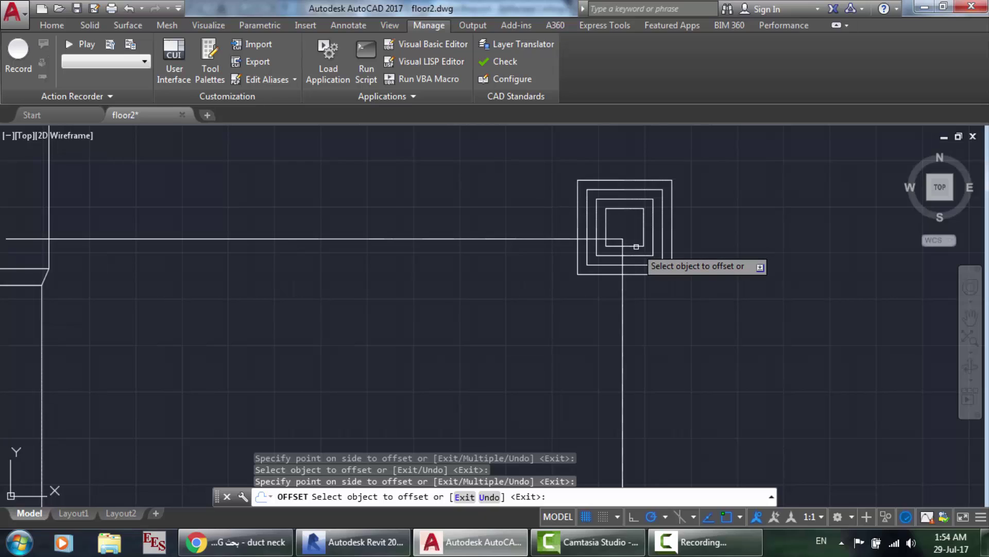
pyautogui.click(637, 246)
pyautogui.click(631, 231)
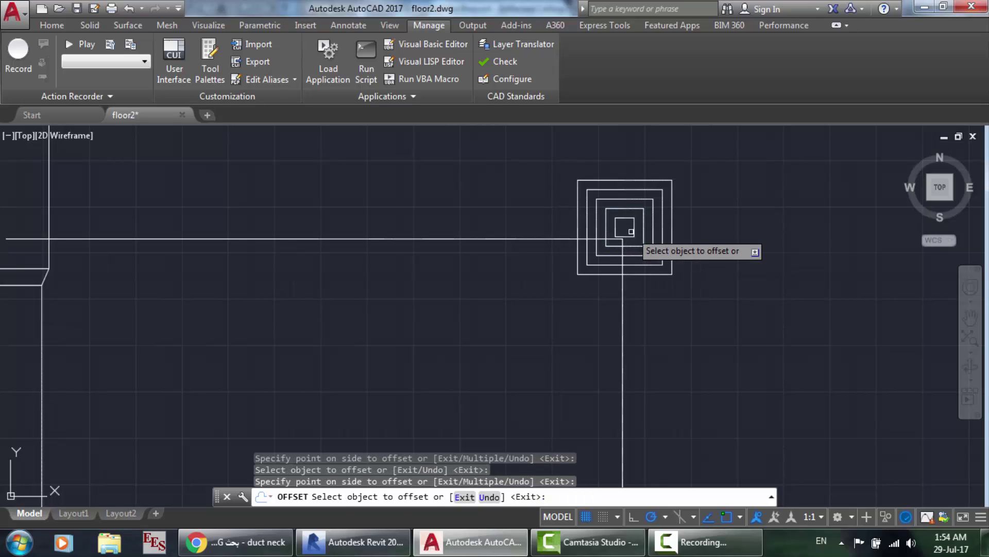
pyautogui.press('Return')
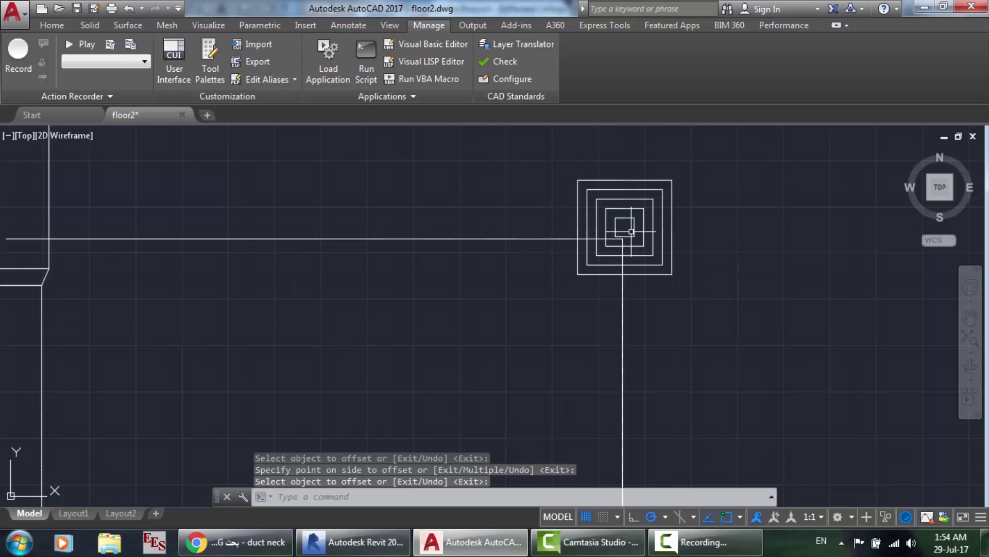
# Move the five nested squares from their common centre to the corner point of the two guide lines.
pyautogui.moveTo(707, 340)
pyautogui.mouseDown()
pyautogui.moveTo(630, 159)
pyautogui.moveTo(595, 184)
pyautogui.mouseUp()
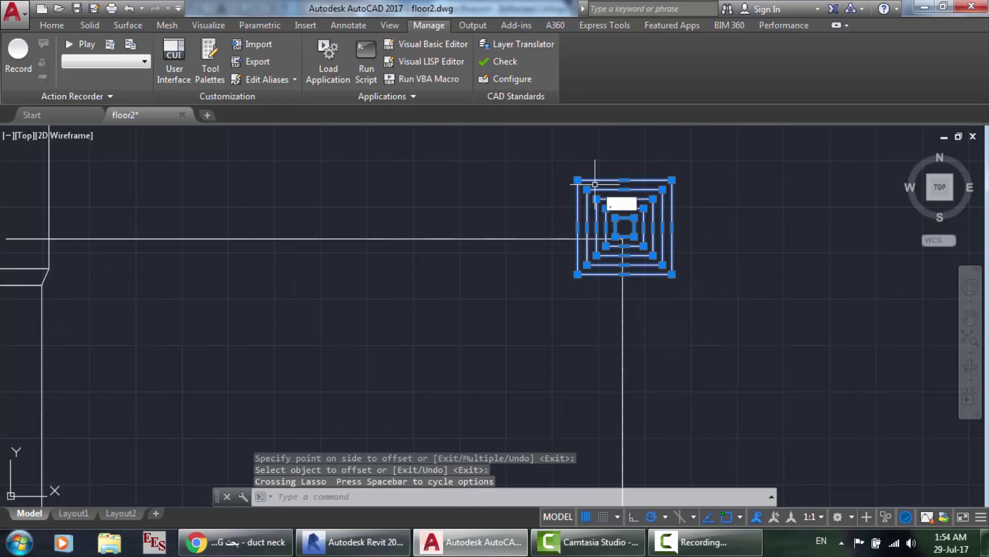
pyautogui.write('m')
pyautogui.press('Return')
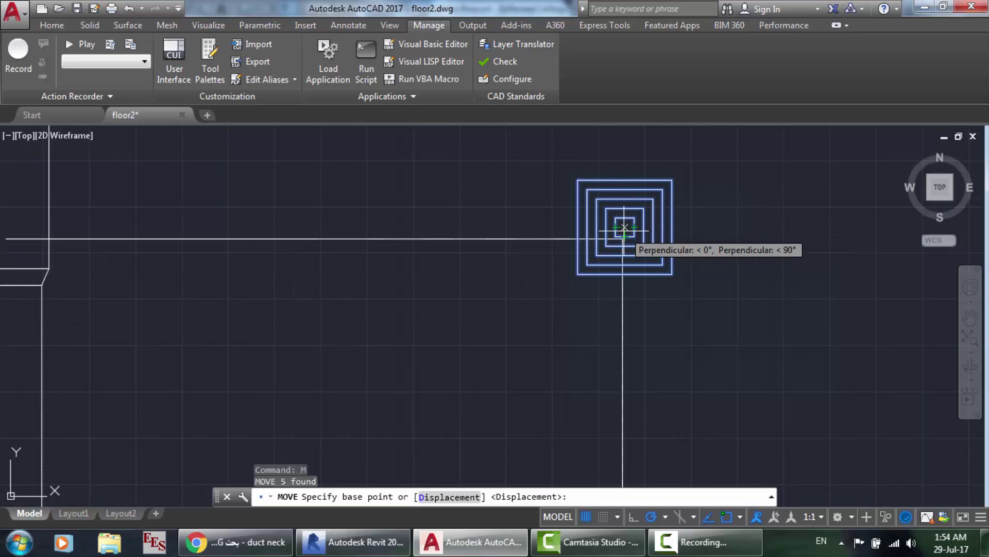
pyautogui.click(624, 227)
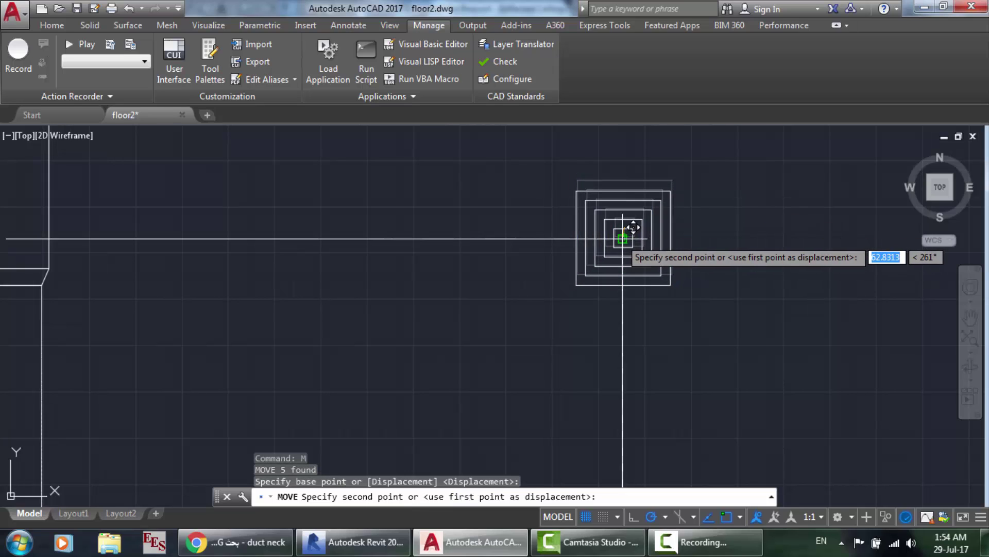
pyautogui.click(623, 238)
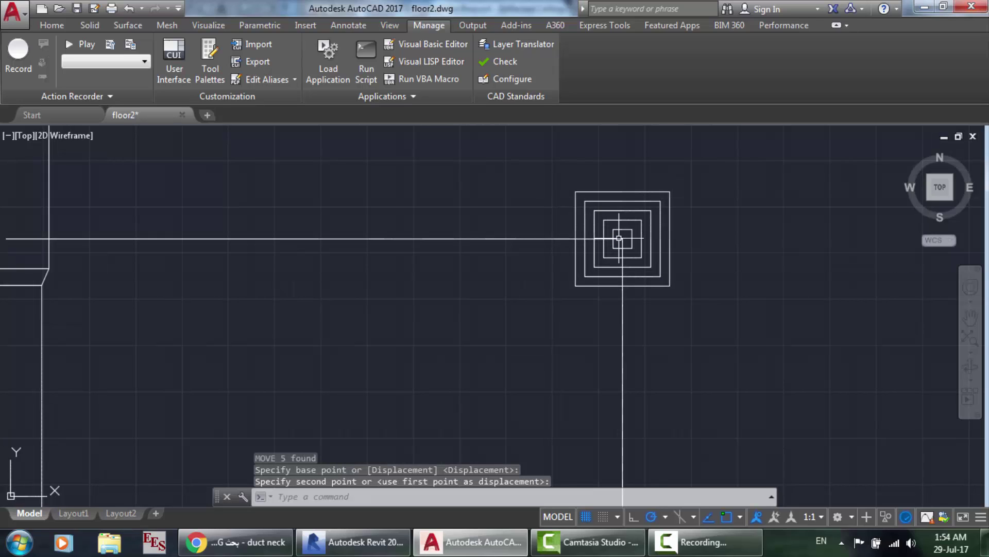
pyautogui.press('Escape')
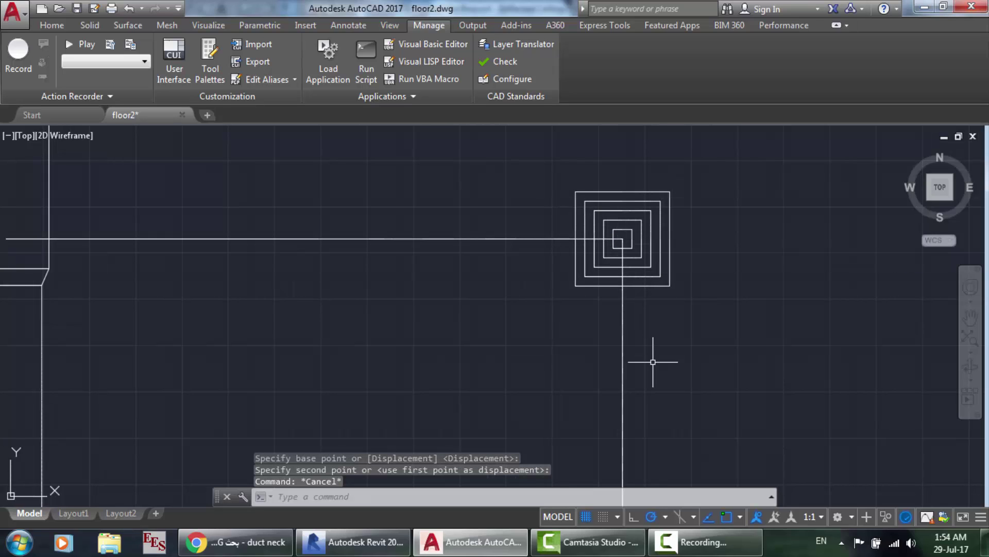
# Erase the vertical and horizontal guide lines that run to the new diffuser's centre.
pyautogui.scroll(-8, 653, 361)
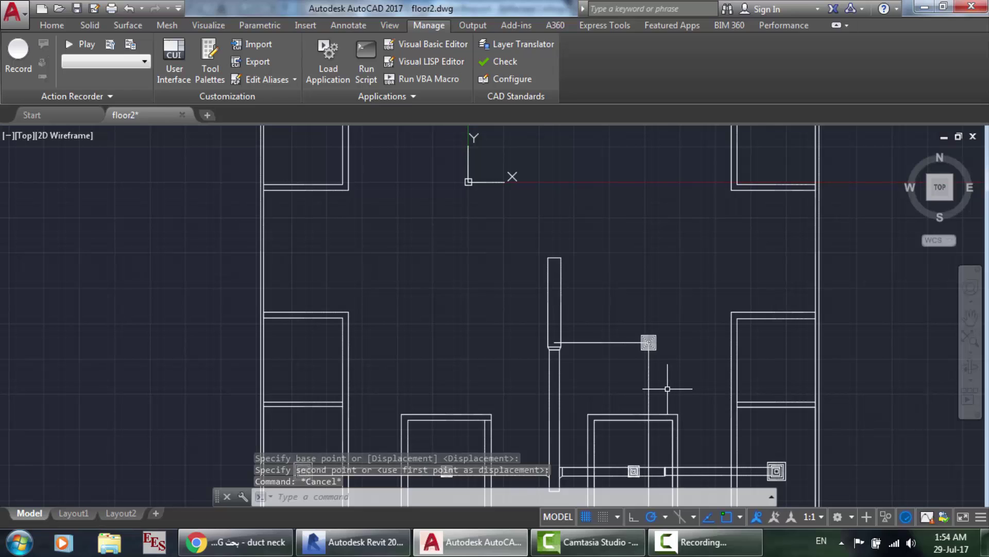
pyautogui.scroll(8, 667, 389)
pyautogui.moveTo(651, 388)
pyautogui.mouseDown()
pyautogui.moveTo(563, 326)
pyautogui.moveTo(559, 334)
pyautogui.mouseUp()
pyautogui.press('Delete')
pyautogui.click(509, 310)
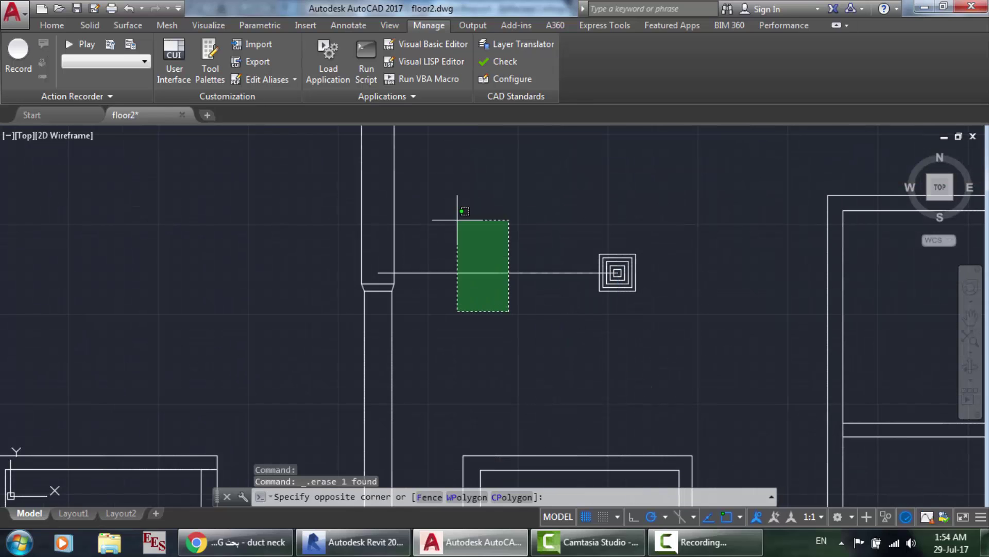
pyautogui.click(457, 220)
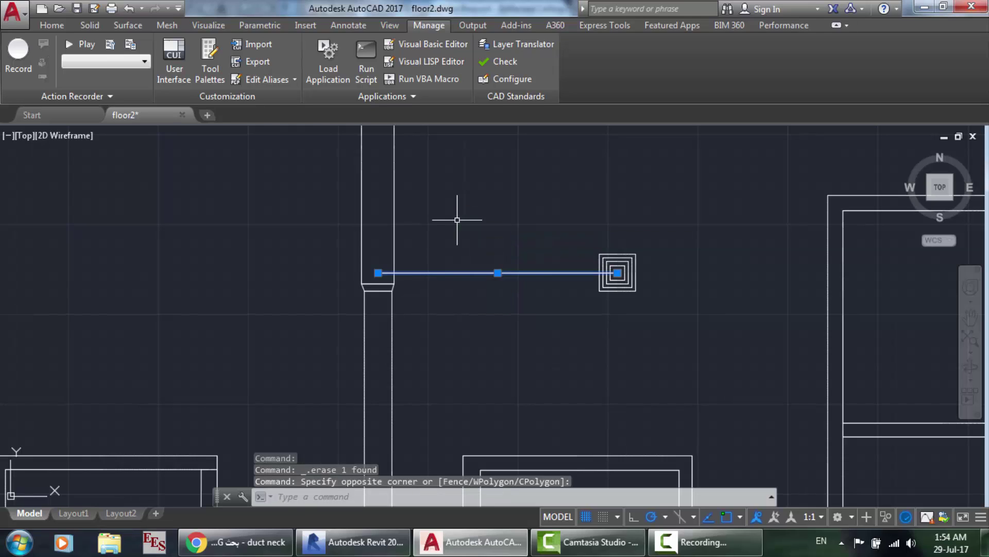
pyautogui.press('Delete')
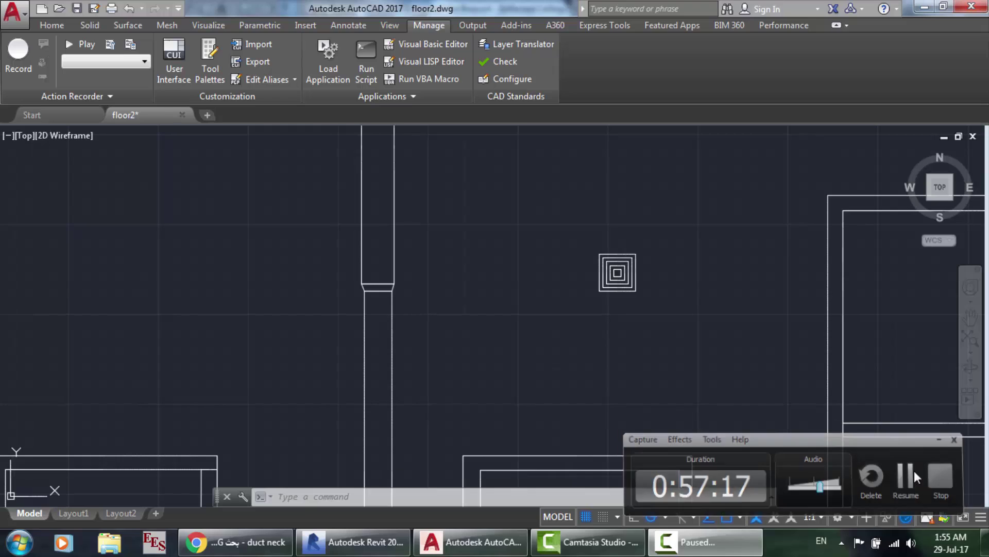
pyautogui.click(918, 482)
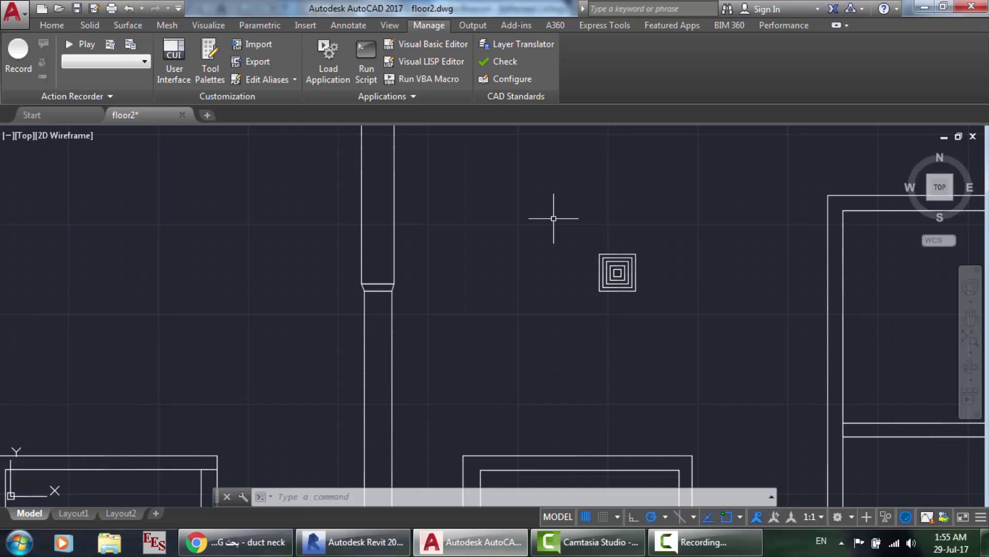
# Switch to Revit to check the width and height of the duct feeding diffuser 31, and return to AutoCAD.
pyautogui.scroll(4, 554, 218)
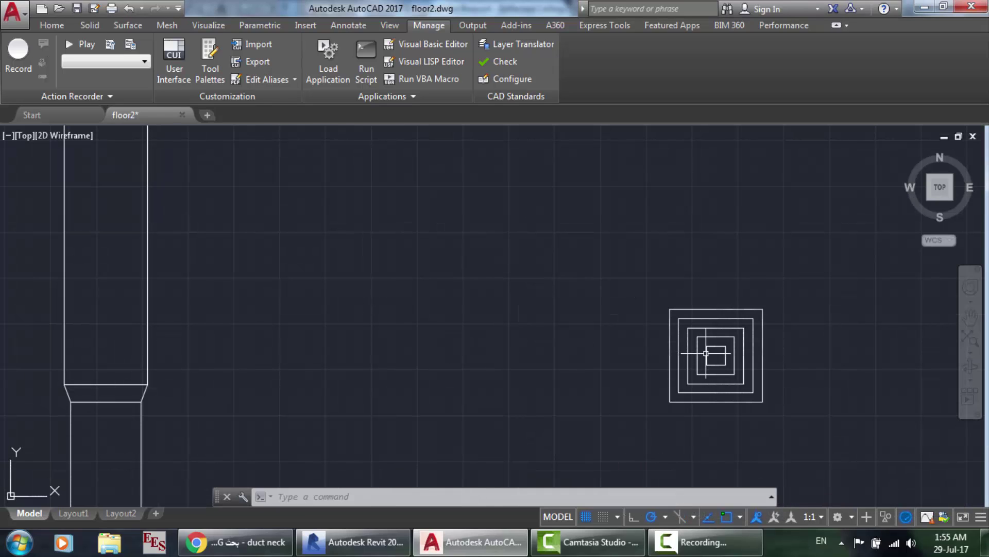
pyautogui.click(355, 541)
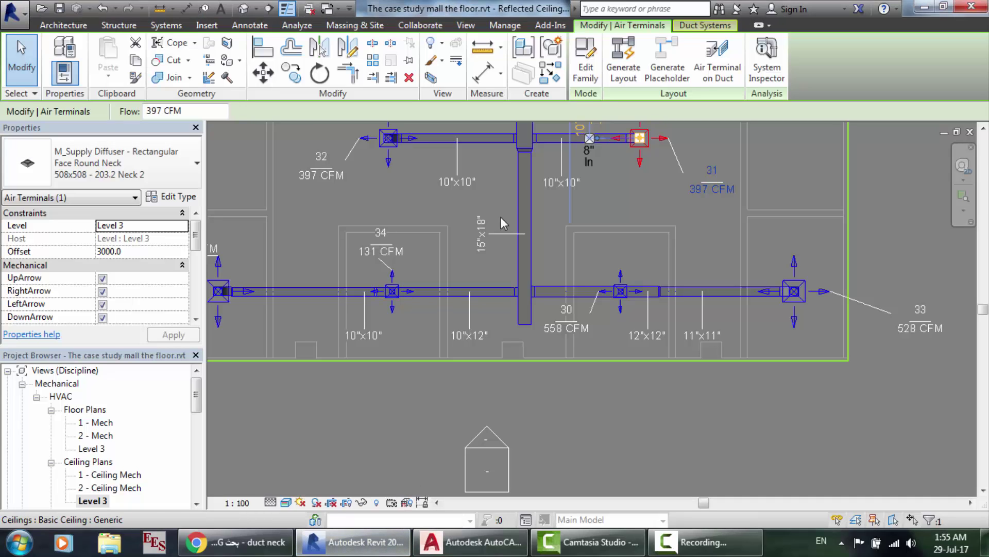
pyautogui.click(556, 136)
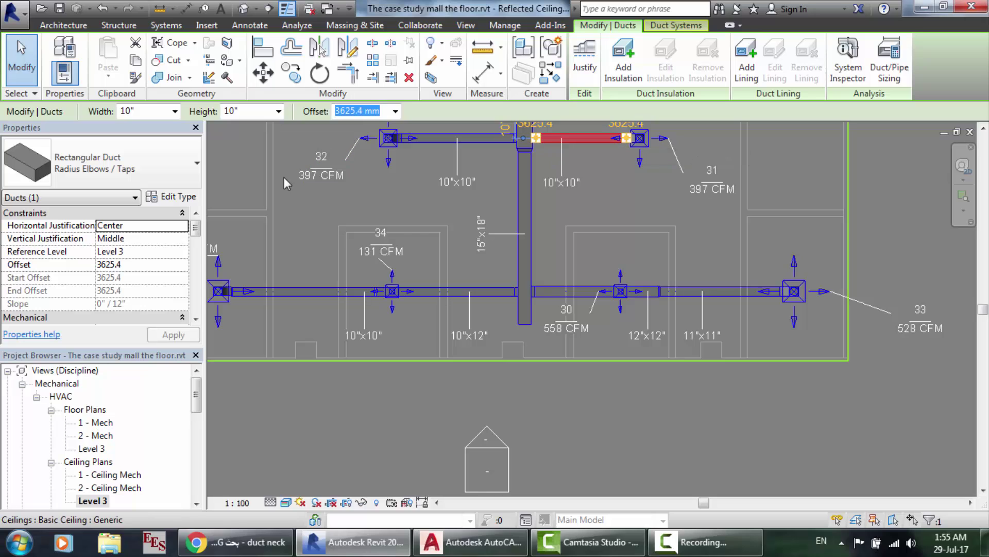
pyautogui.click(479, 541)
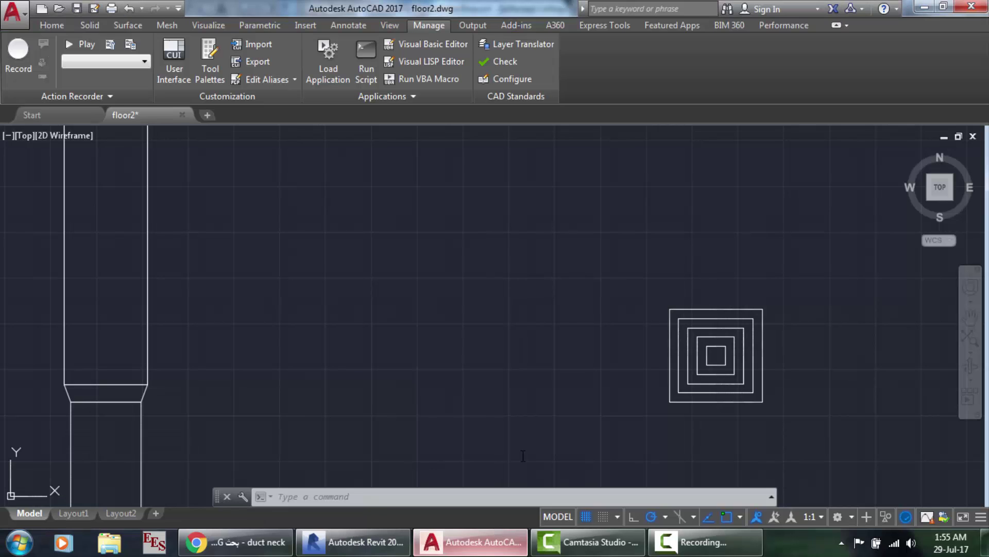
# Select the trunk duct's reducer together with the narrower duct section below it.
pyautogui.scroll(-2, 542, 324)
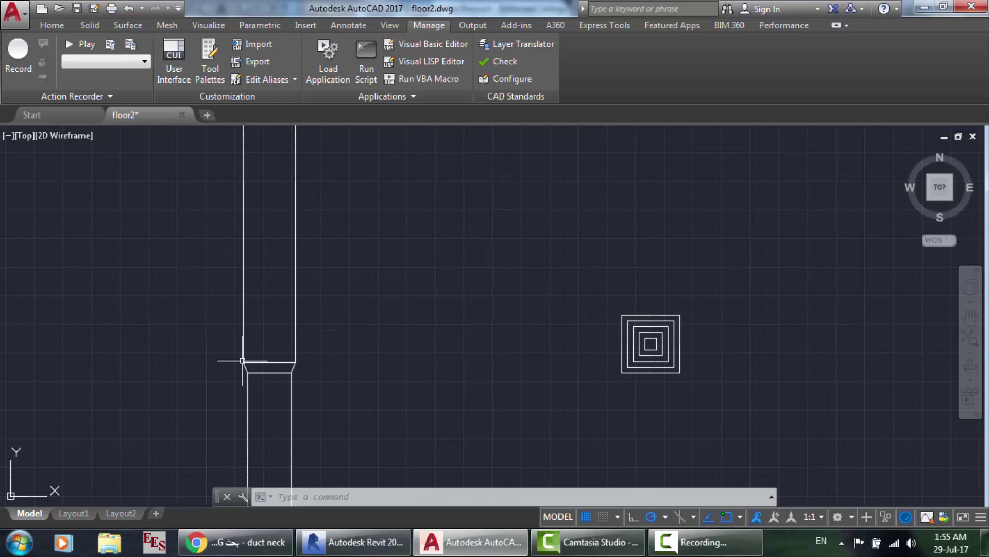
pyautogui.scroll(2, 194, 354)
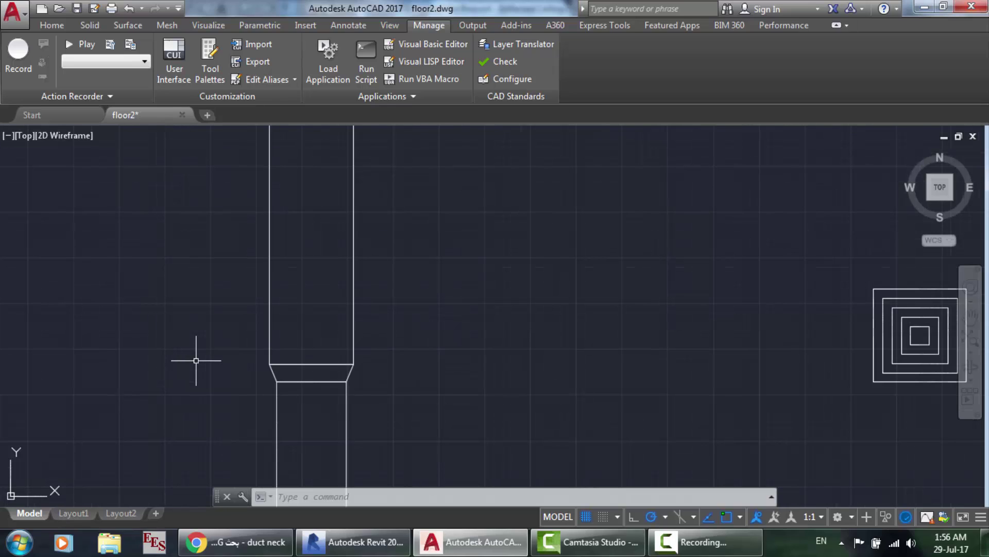
pyautogui.click(312, 383)
pyautogui.click(310, 385)
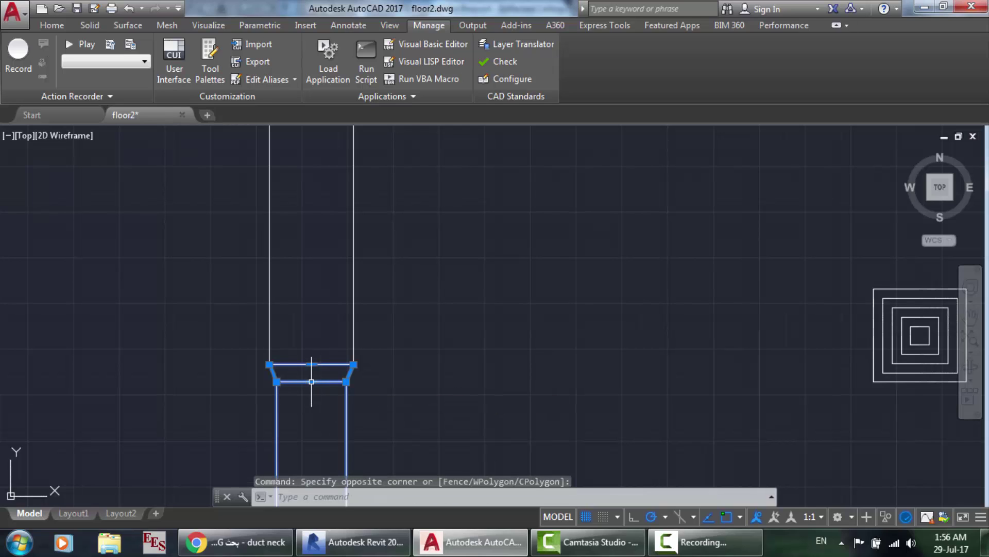
pyautogui.click(311, 381)
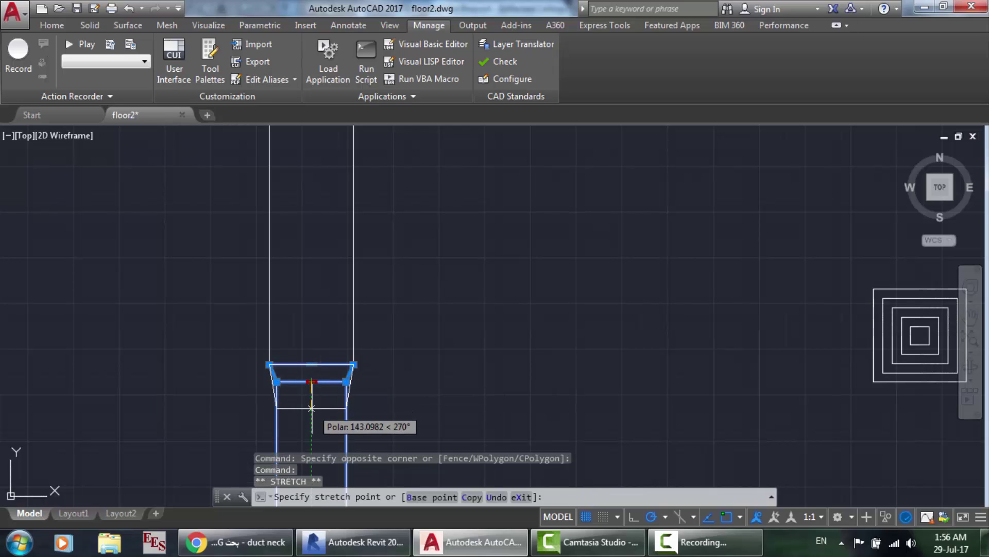
pyautogui.press('Escape')
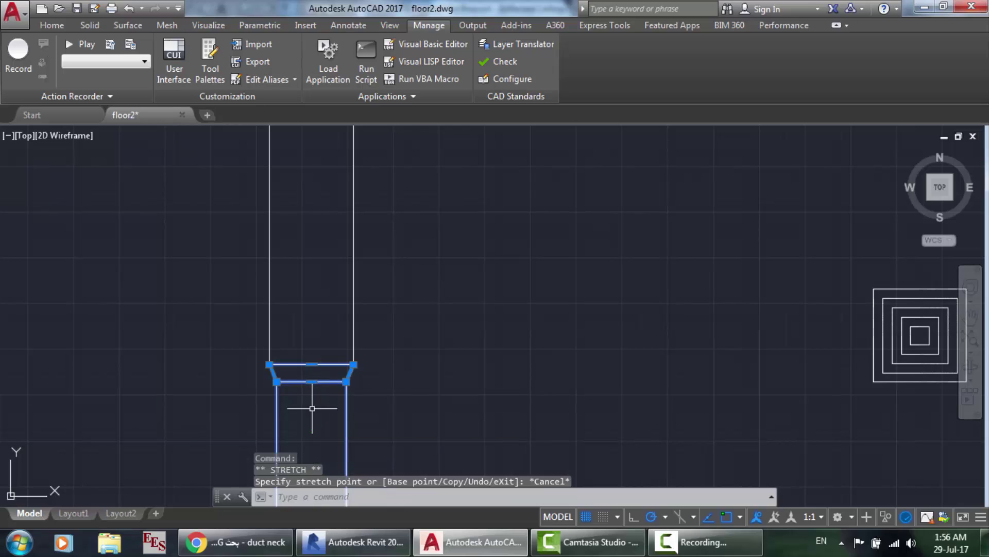
pyautogui.click(312, 364)
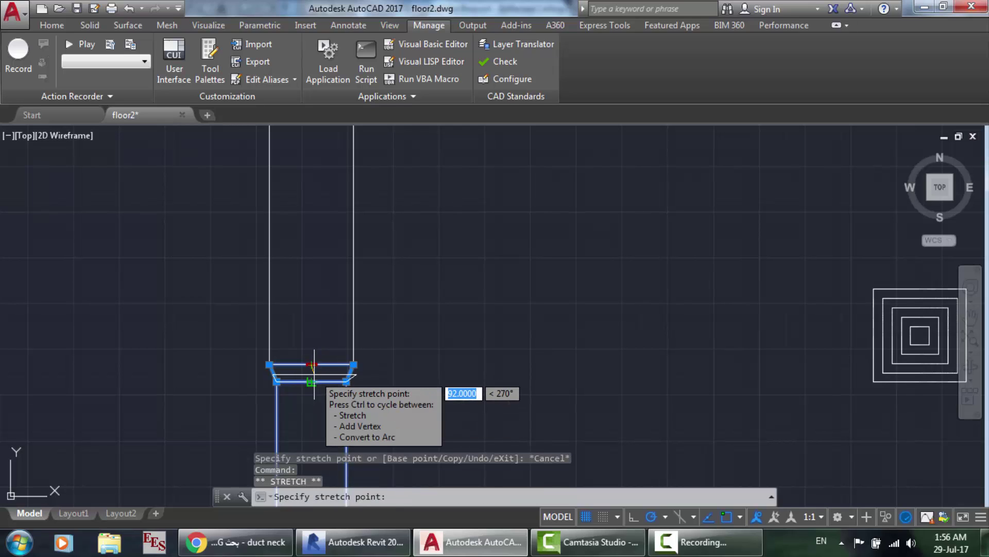
pyautogui.press('Escape')
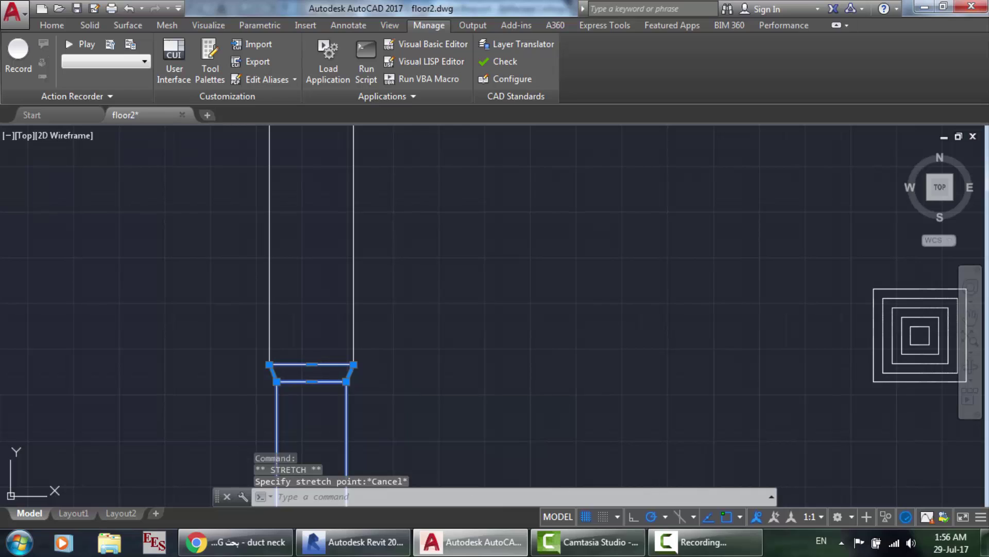
# Move the selected reducer and narrower duct section straight down, away from the end of the wider trunk section.
pyautogui.write('m')
pyautogui.press('Return')
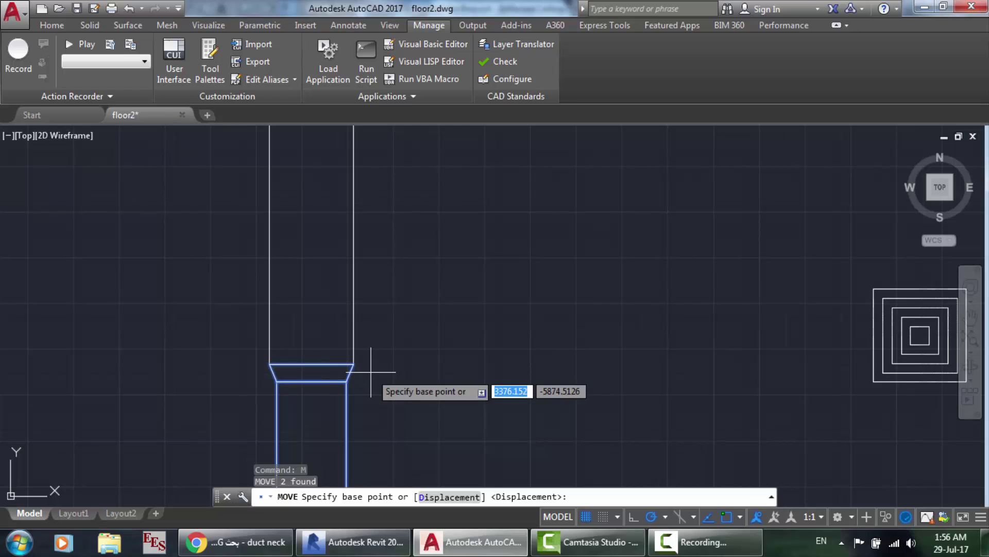
pyautogui.click(311, 366)
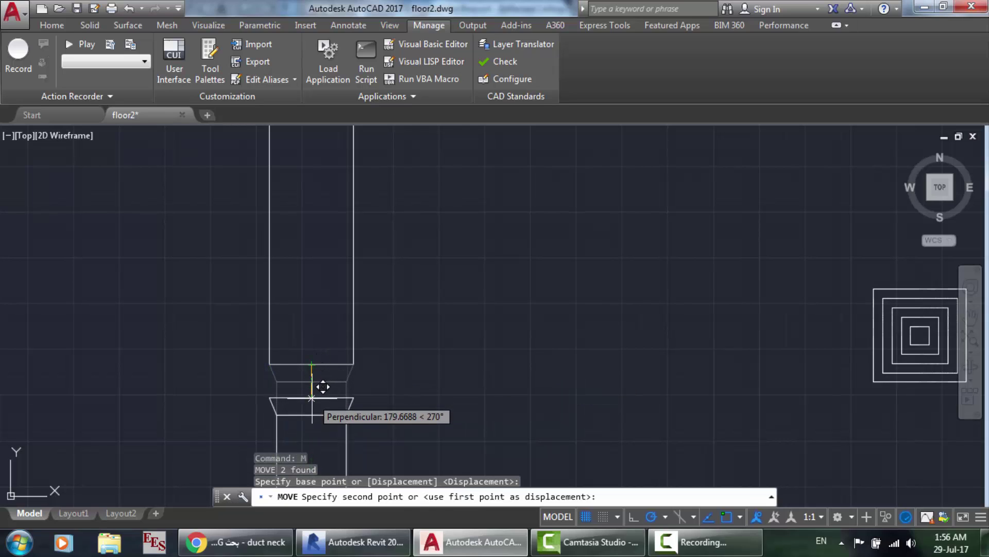
pyautogui.click(311, 409)
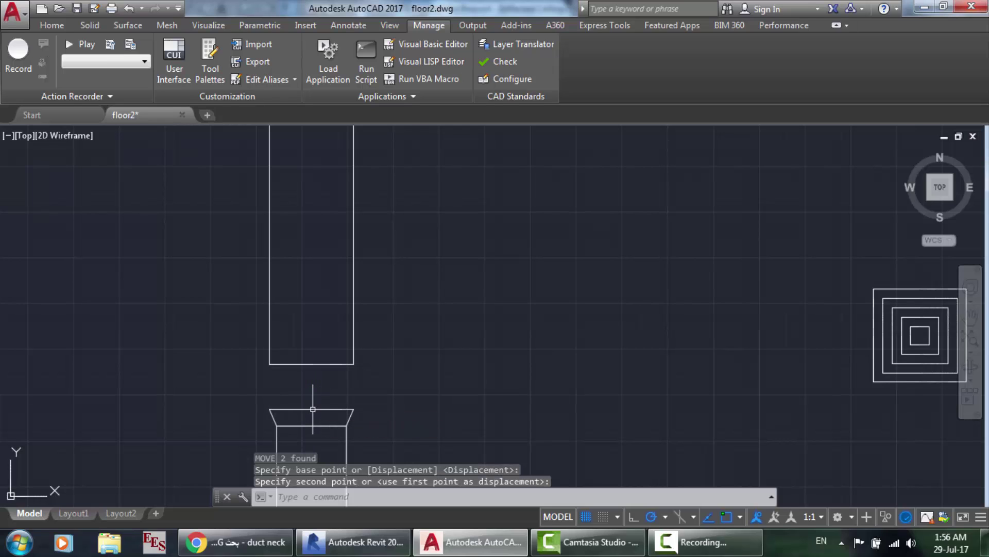
# Stretch the lower end of the wider trunk section down to meet the wide side of the reducer.
pyautogui.click(327, 364)
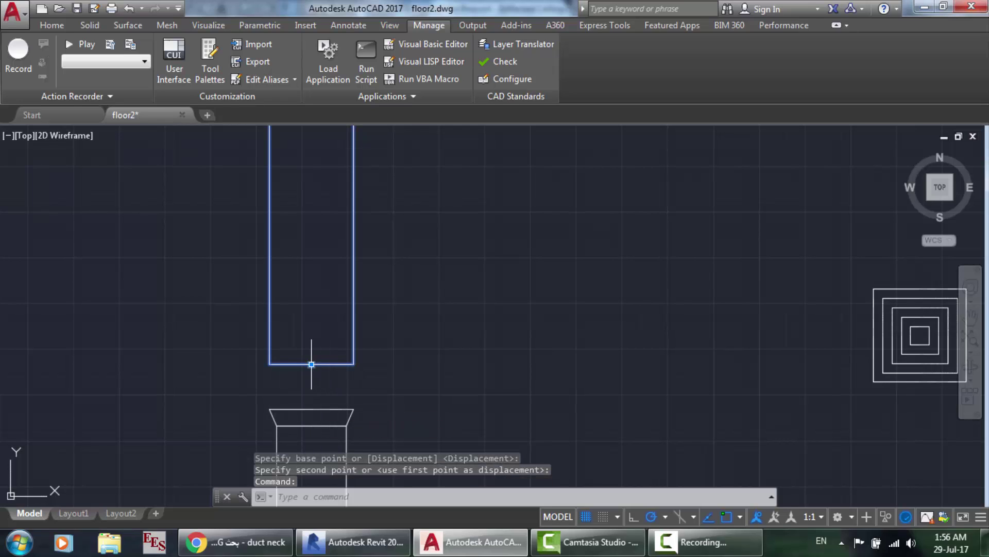
pyautogui.click(311, 364)
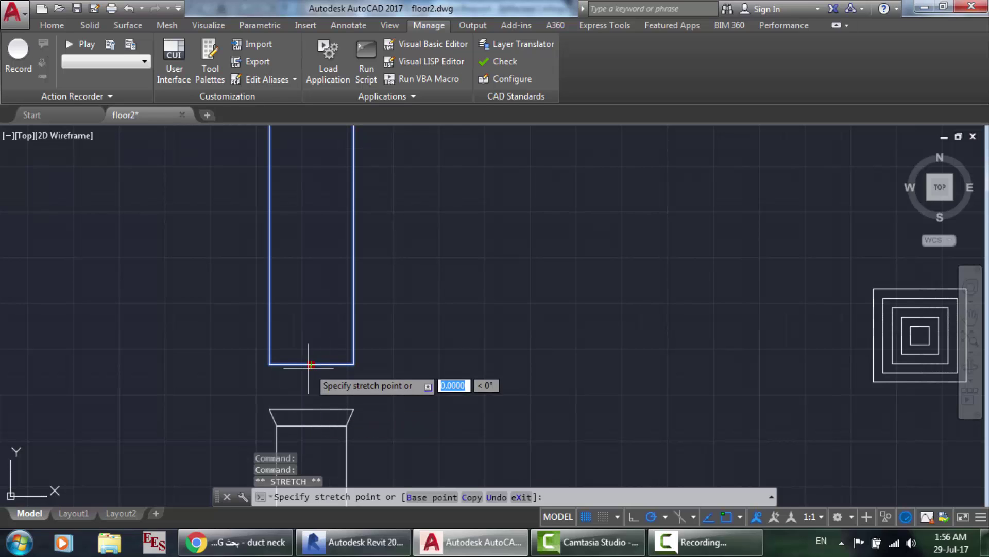
pyautogui.click(311, 408)
pyautogui.scroll(-4, 459, 375)
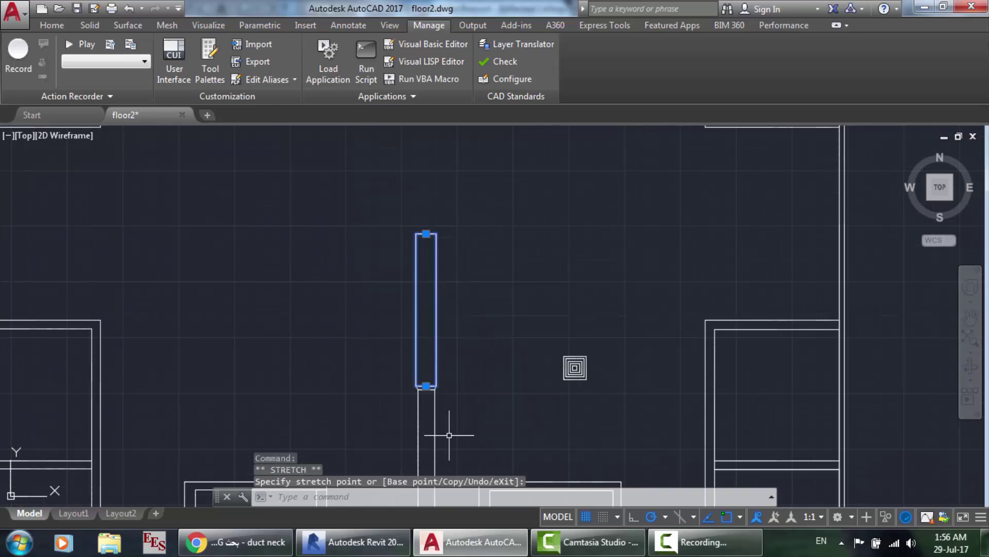
pyautogui.scroll(-2, 440, 384)
pyautogui.scroll(2, 440, 384)
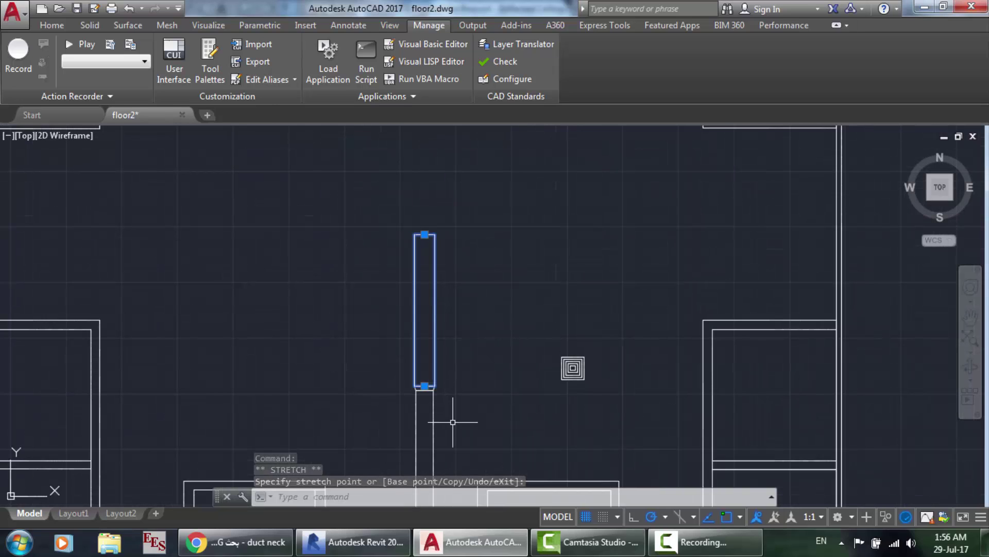
pyautogui.press('Escape')
pyautogui.press('Escape')
# Draw a 254-wide DUCT about 3203 long from the trunk's side edge horizontally to the diffuser, with Radius elbows and r/w factor 1.5.
pyautogui.scroll(5, 452, 396)
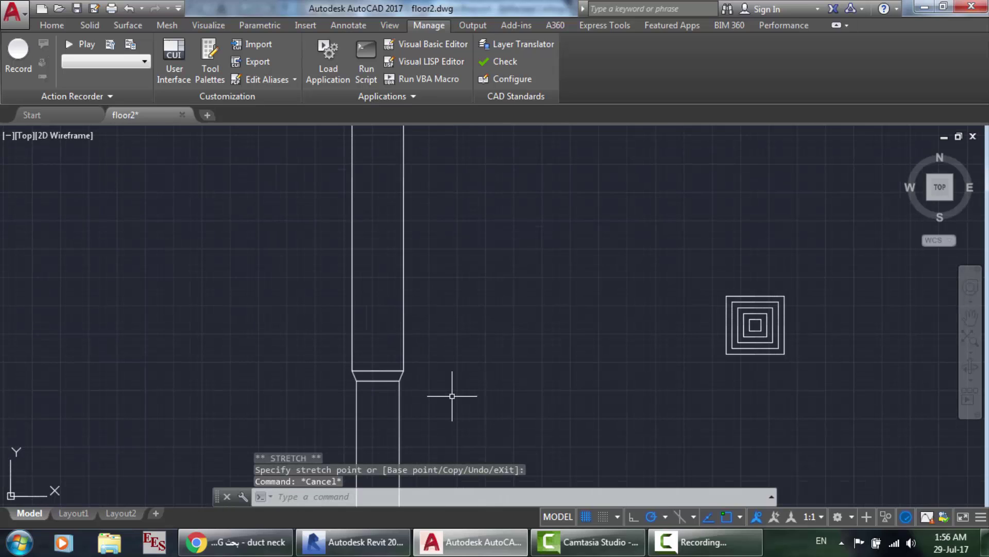
pyautogui.write('d')
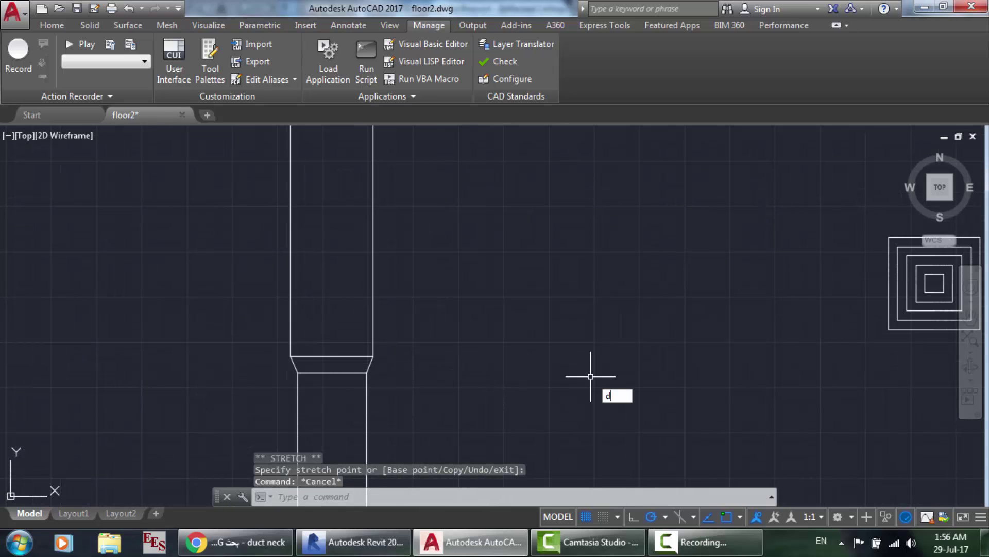
pyautogui.write('uct')
pyautogui.press('Return')
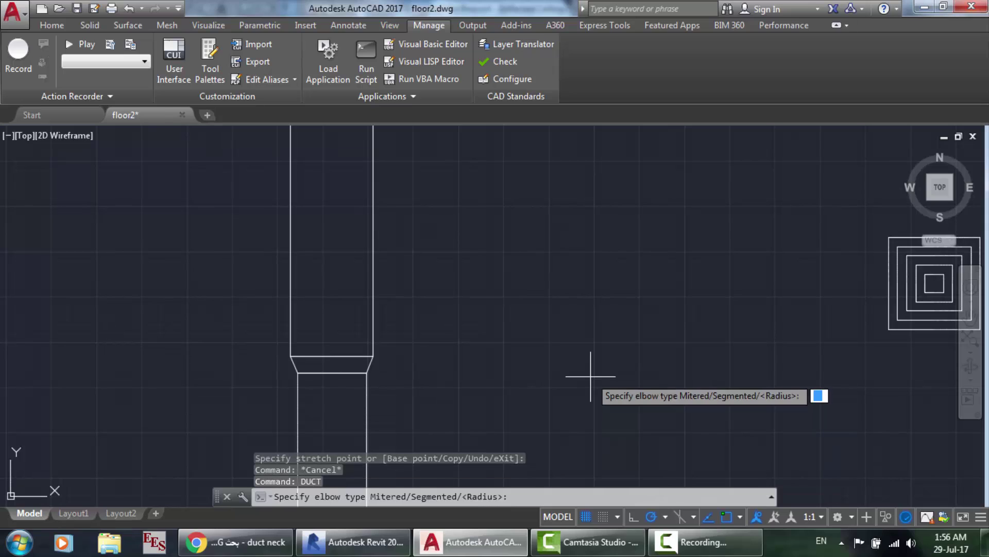
pyautogui.press('Return')
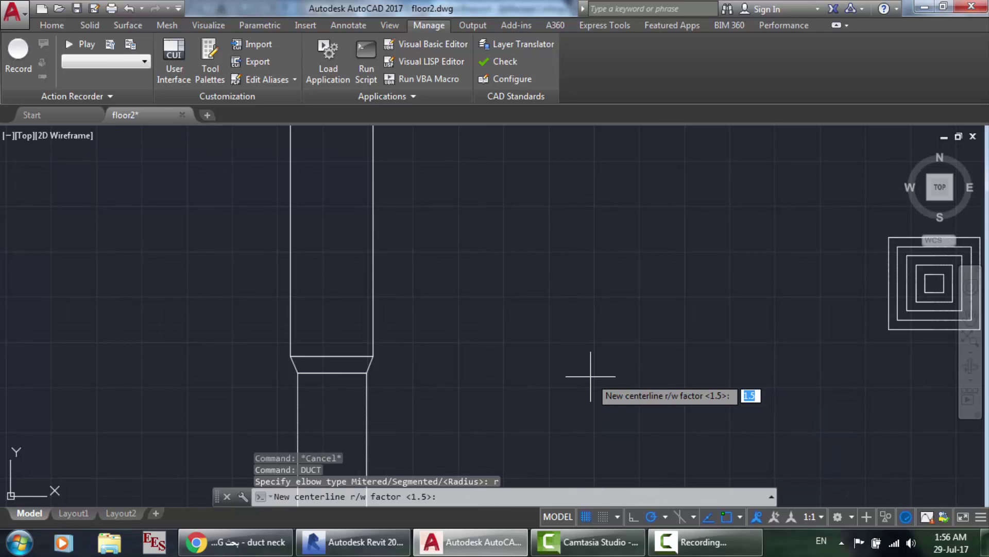
pyautogui.press('Return')
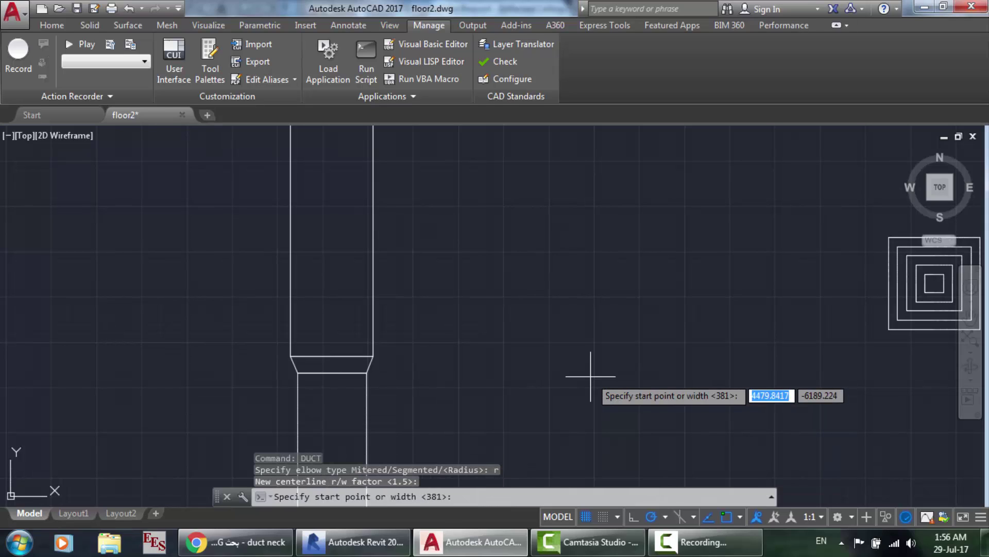
pyautogui.write('25')
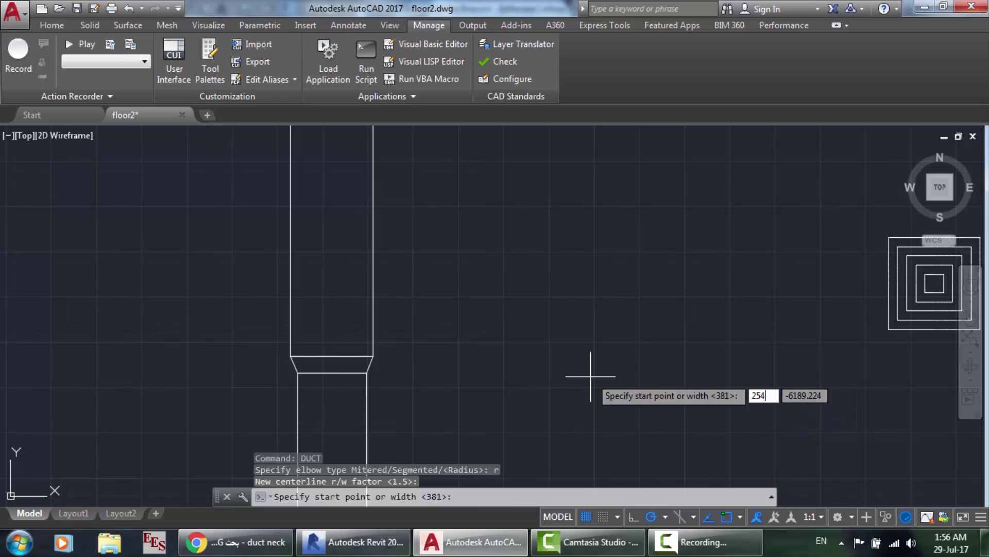
pyautogui.write('4')
pyautogui.press('Return')
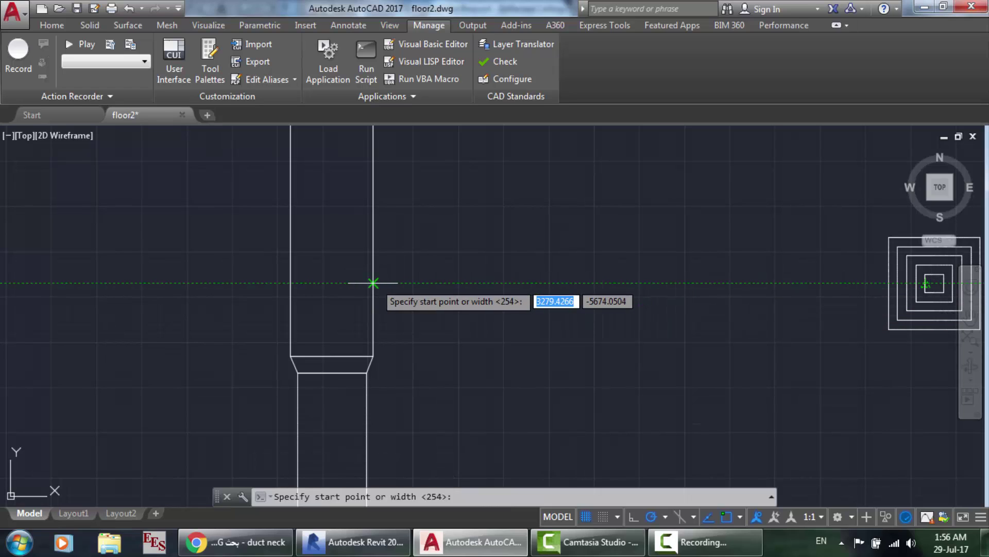
pyautogui.click(373, 311)
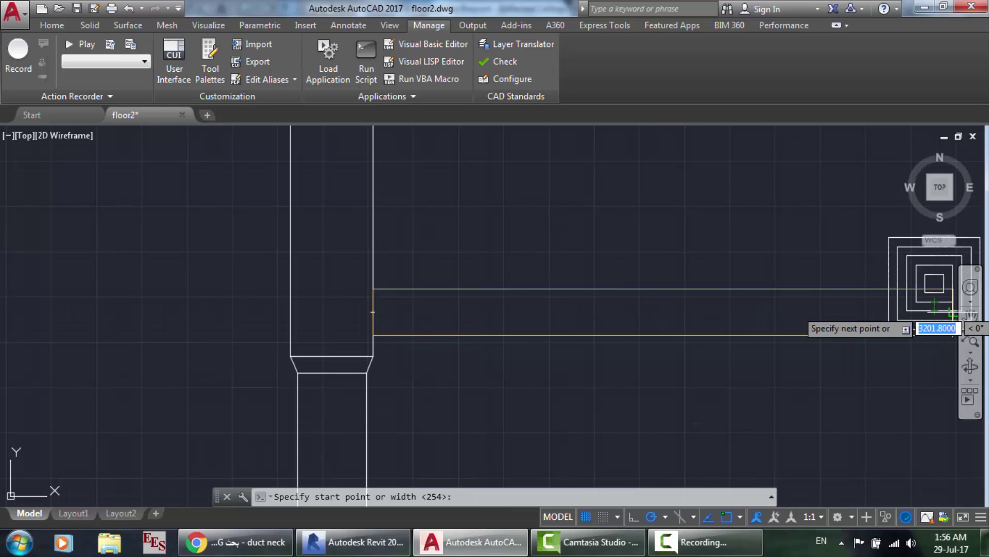
pyautogui.scroll(-3, 952, 312)
pyautogui.scroll(4, 963, 330)
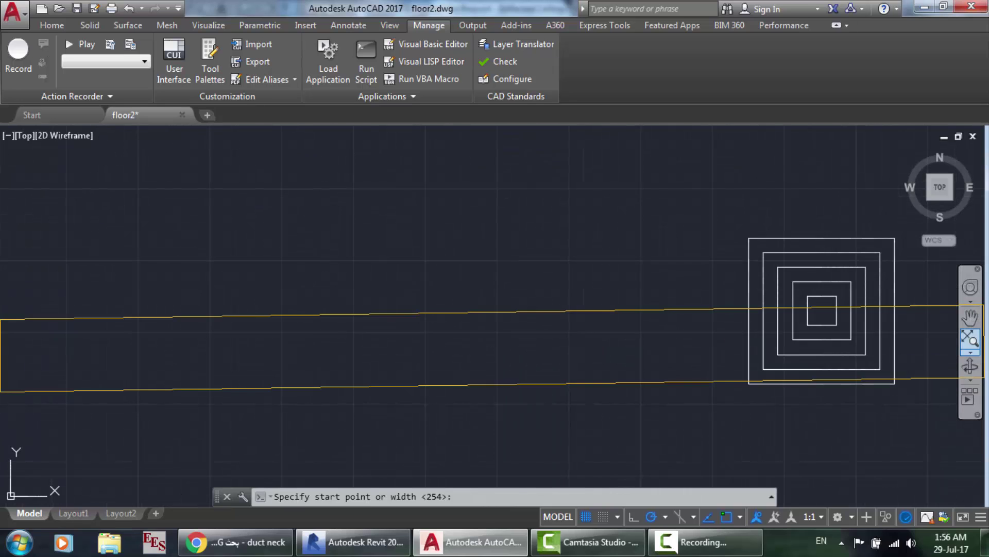
pyautogui.scroll(2, 974, 339)
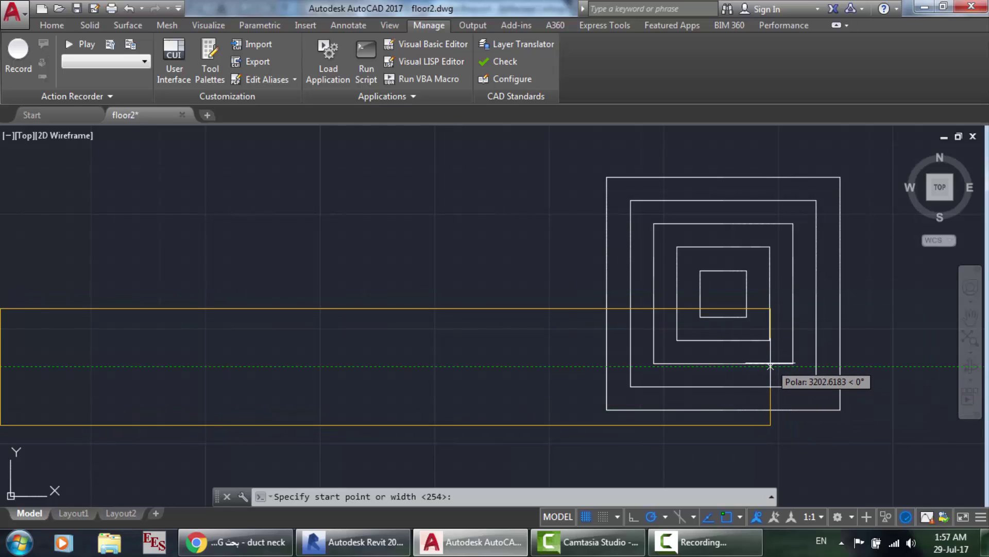
pyautogui.click(770, 366)
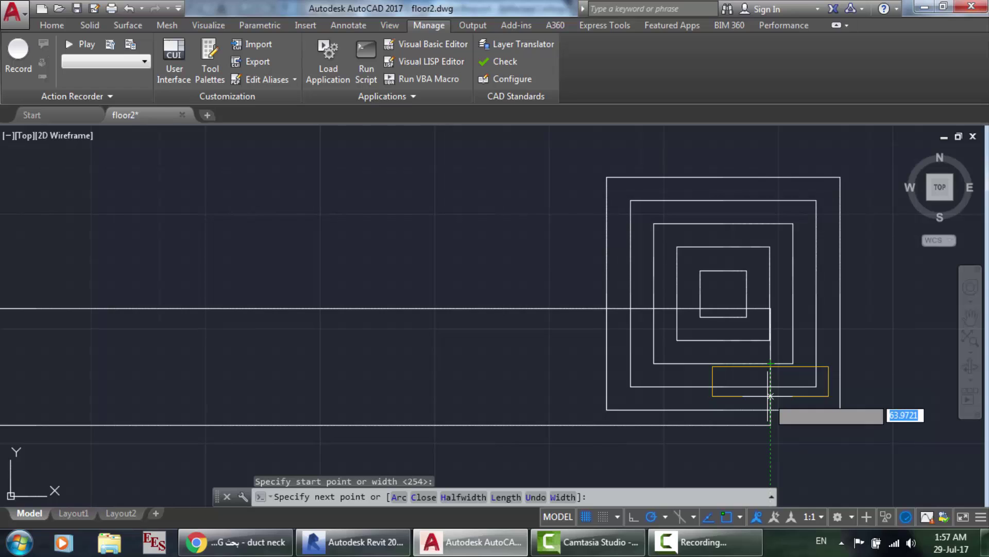
pyautogui.press('Return')
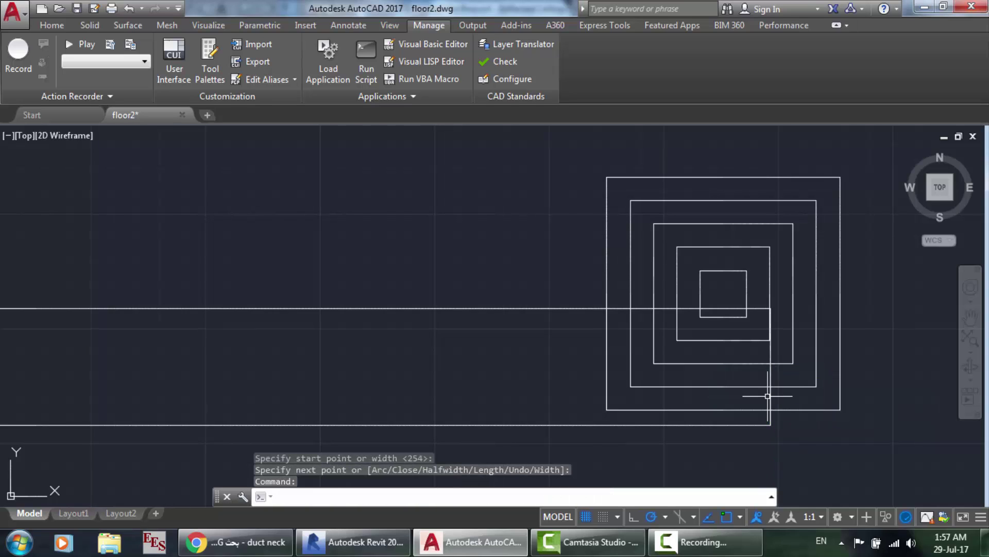
# Move the new branch duct up by the midpoint of its diffuser end to line it up with the diffuser.
pyautogui.scroll(-6, 650, 349)
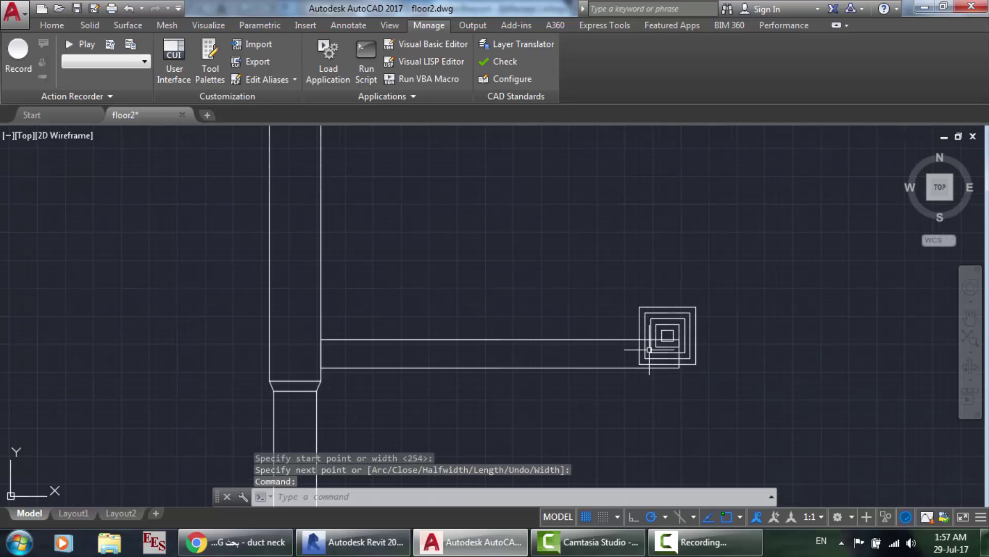
pyautogui.moveTo(413, 401)
pyautogui.mouseDown()
pyautogui.moveTo(354, 294)
pyautogui.moveTo(348, 309)
pyautogui.mouseUp()
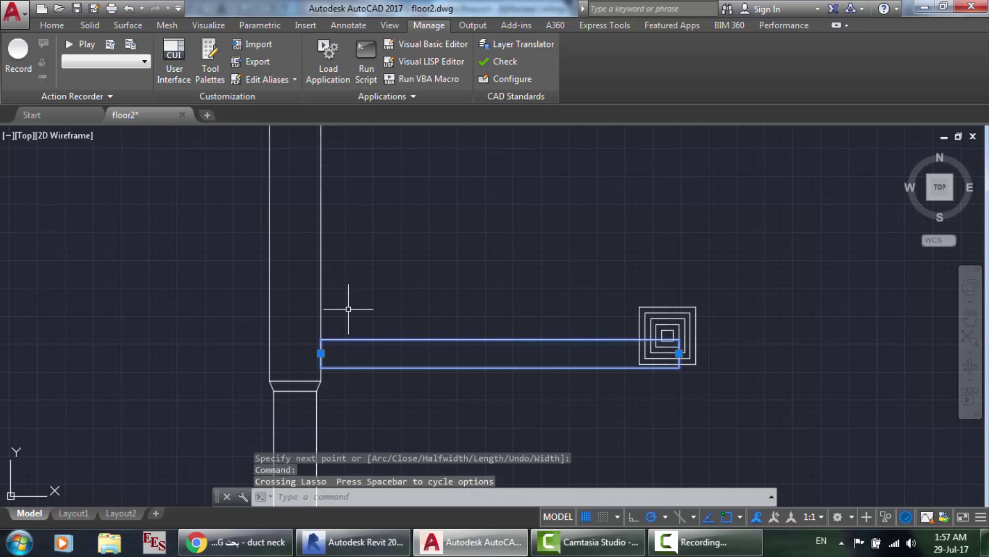
pyautogui.write('m')
pyautogui.press('Return')
pyautogui.scroll(6, 684, 340)
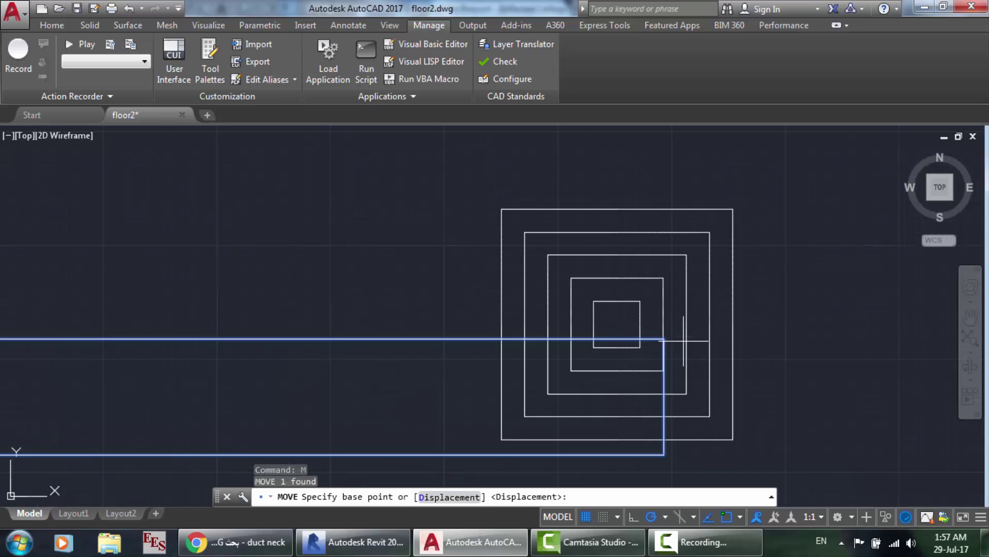
pyautogui.click(672, 388)
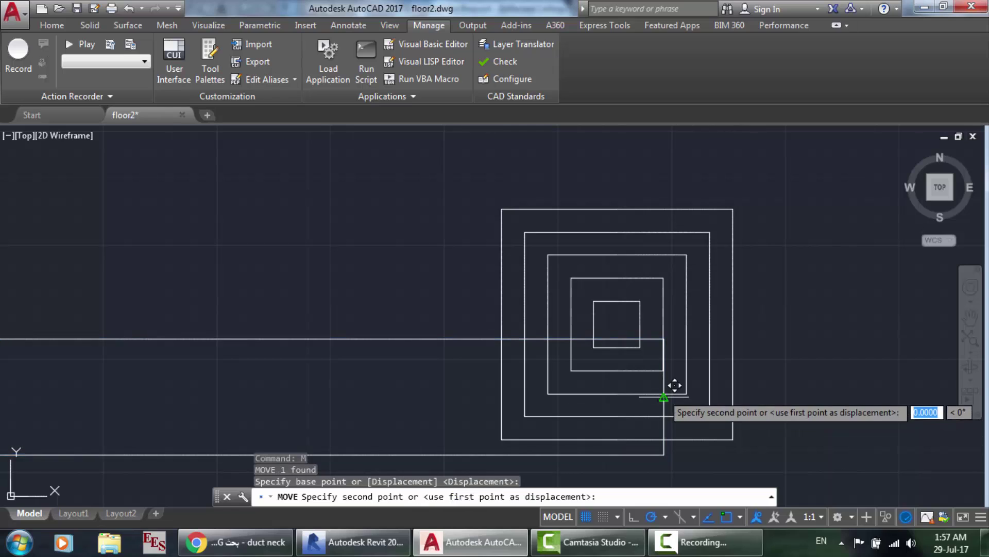
pyautogui.click(665, 337)
pyautogui.scroll(-5, 664, 339)
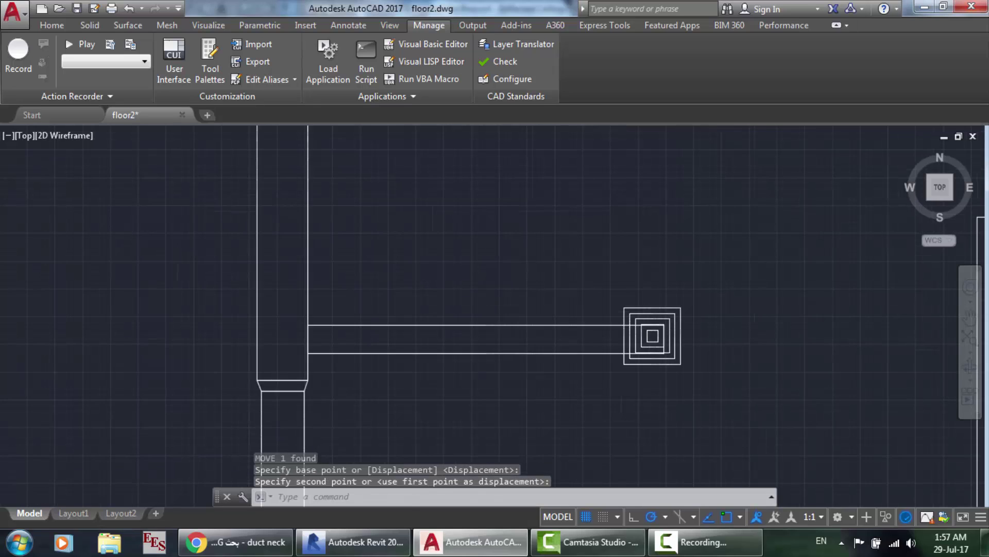
# Explode the wider trunk section and the branch duct into separate lines.
pyautogui.scroll(-3, 537, 331)
pyautogui.scroll(5, 496, 330)
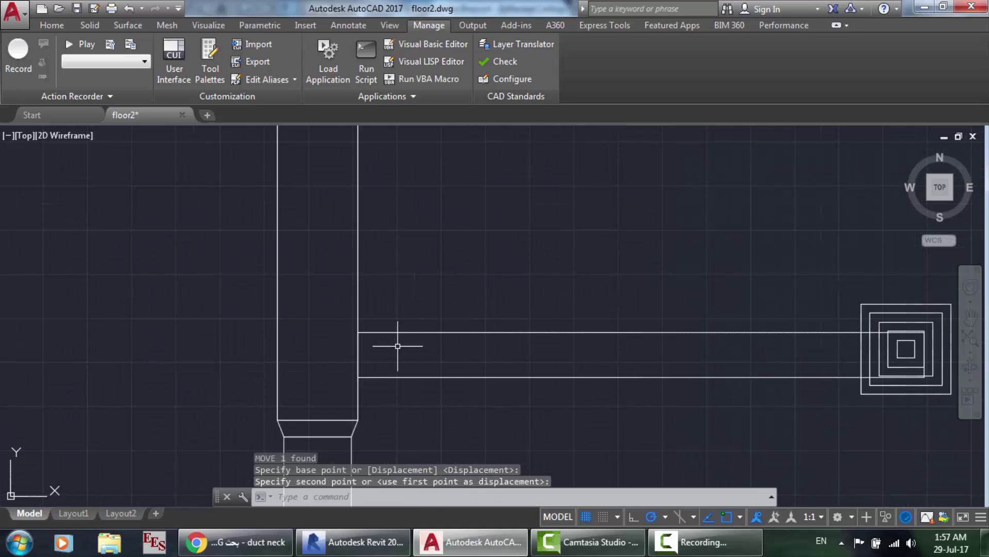
pyautogui.write('xplode')
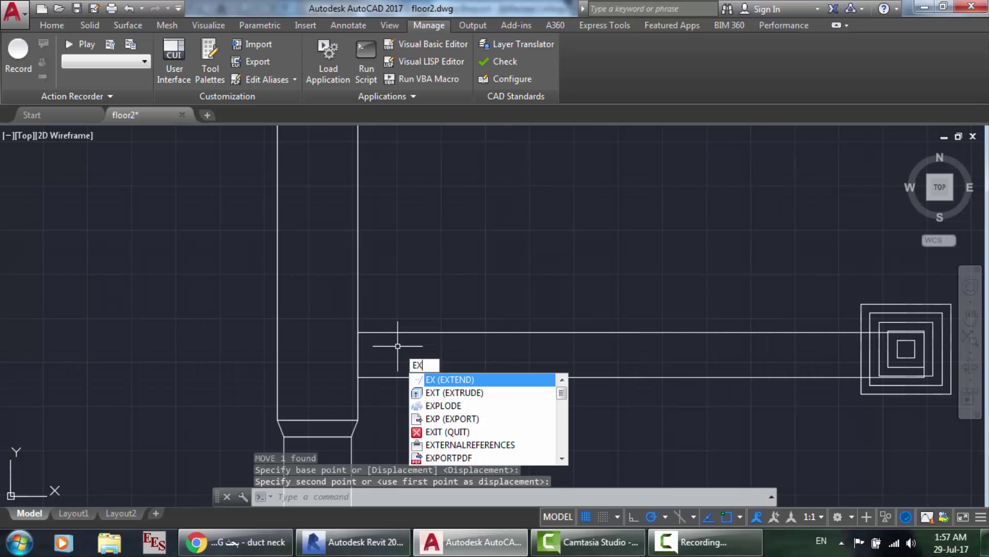
pyautogui.press('Return')
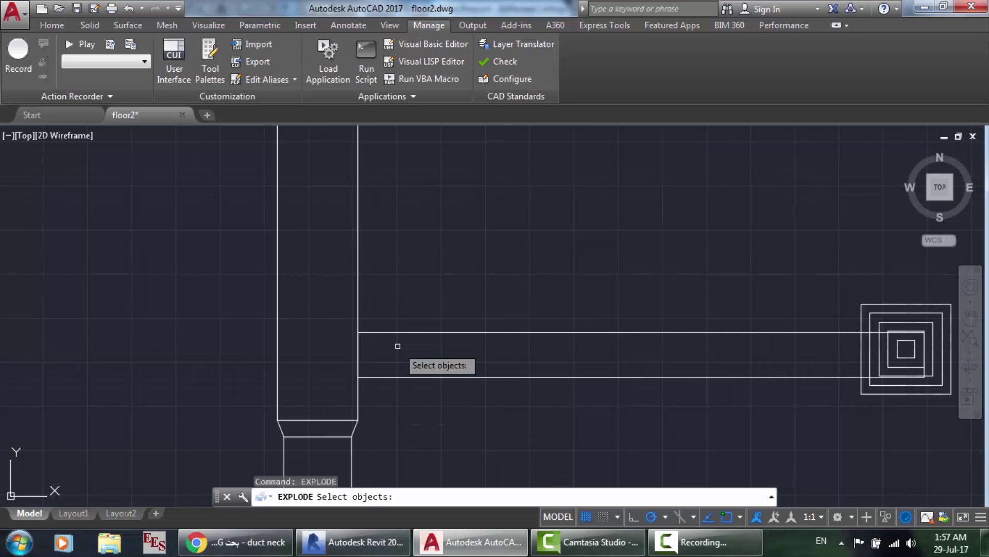
pyautogui.click(409, 386)
pyautogui.click(335, 317)
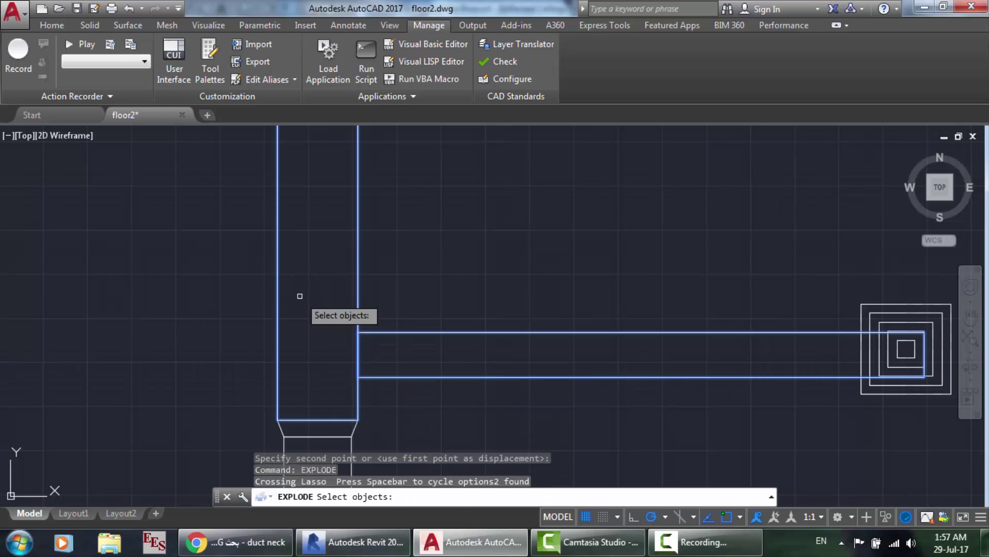
pyautogui.press('Return')
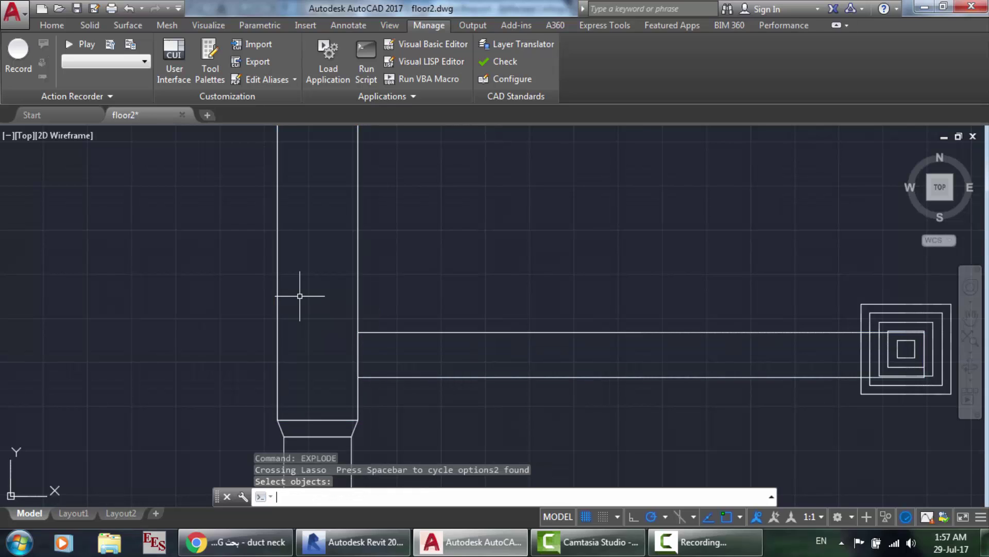
# Try the BD command on the branch duct's upper and lower edges and the trunk's side line.
pyautogui.write('bd')
pyautogui.press('Return')
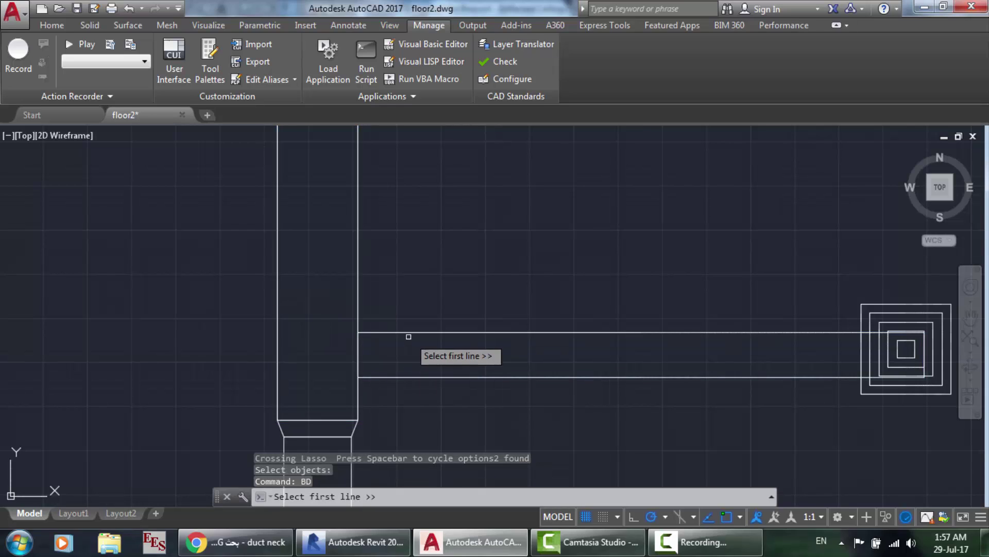
pyautogui.click(392, 333)
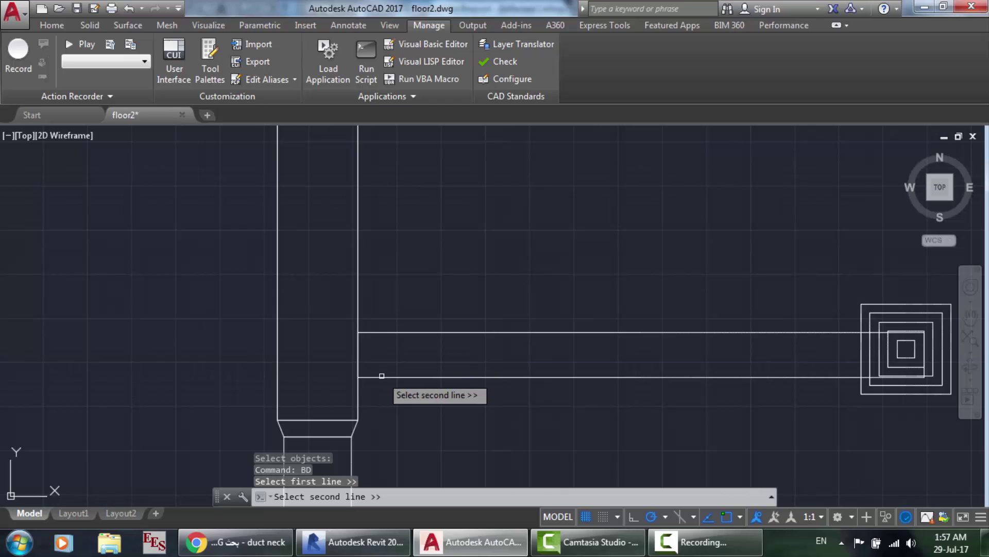
pyautogui.click(379, 377)
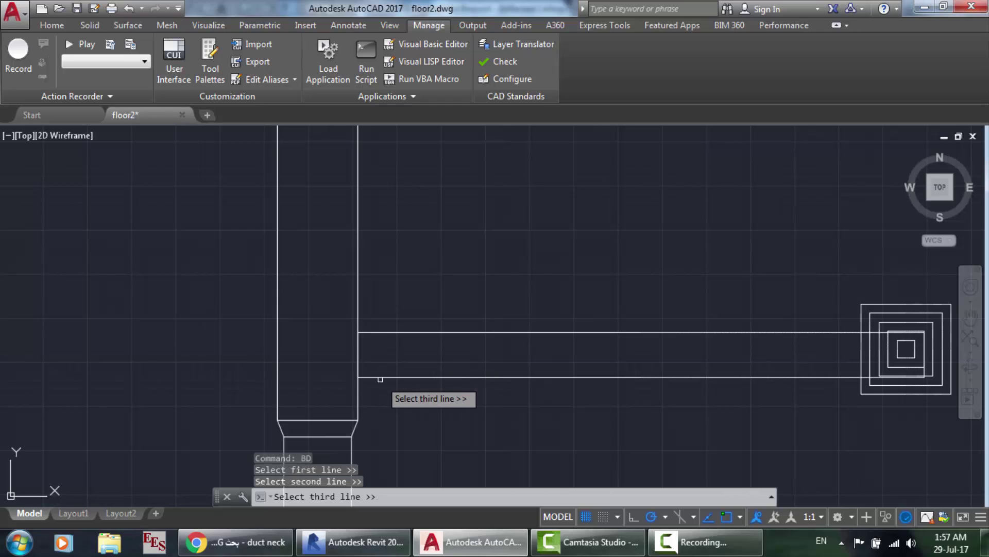
pyautogui.click(359, 353)
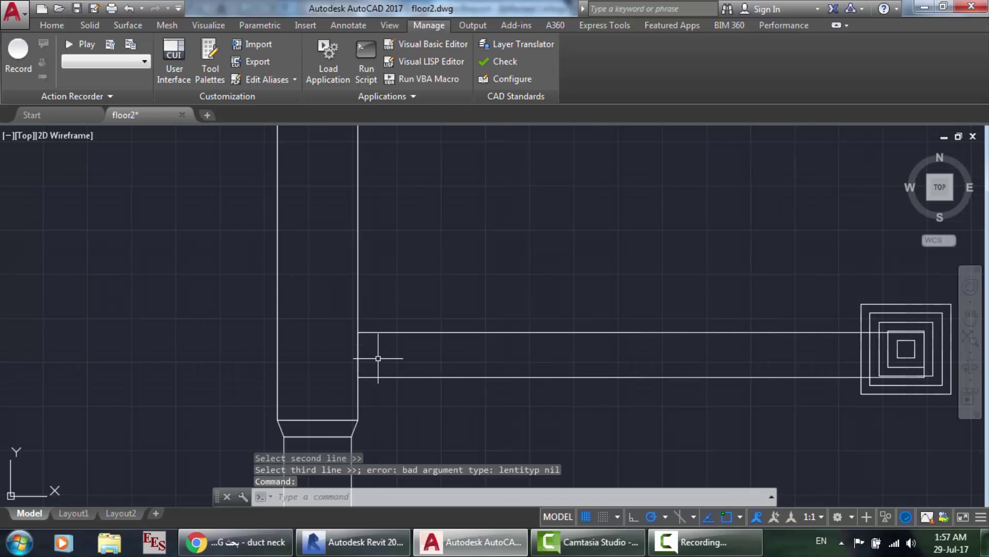
# Retry the BD branch connection using the branch duct's lower edge, its upper edge and the trunk's side line.
pyautogui.write('bd')
pyautogui.press('Return')
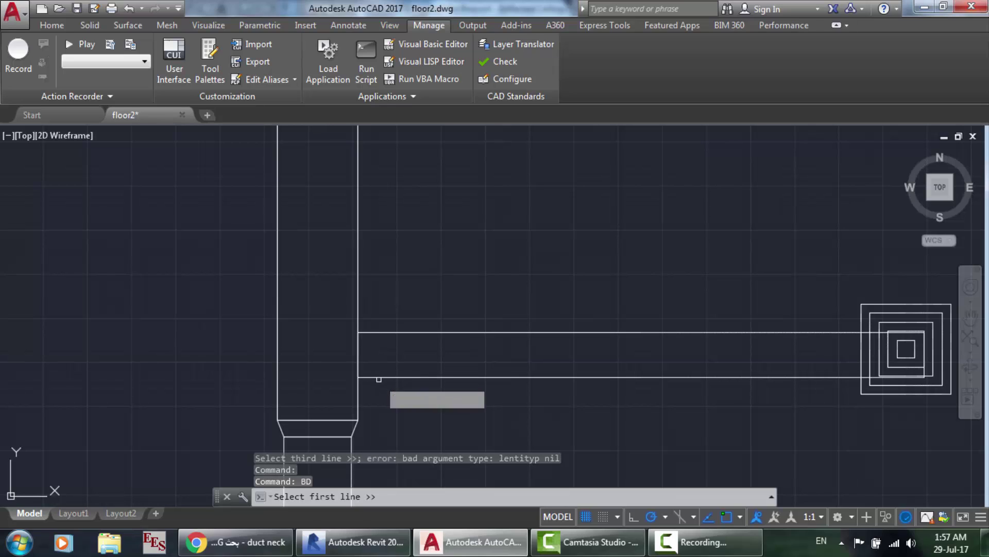
pyautogui.click(378, 377)
pyautogui.click(378, 333)
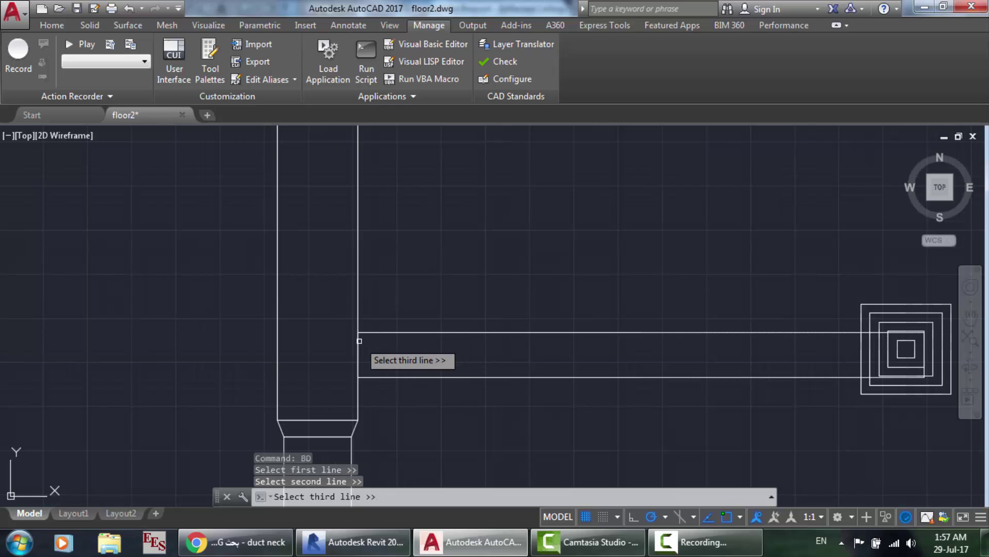
pyautogui.click(359, 342)
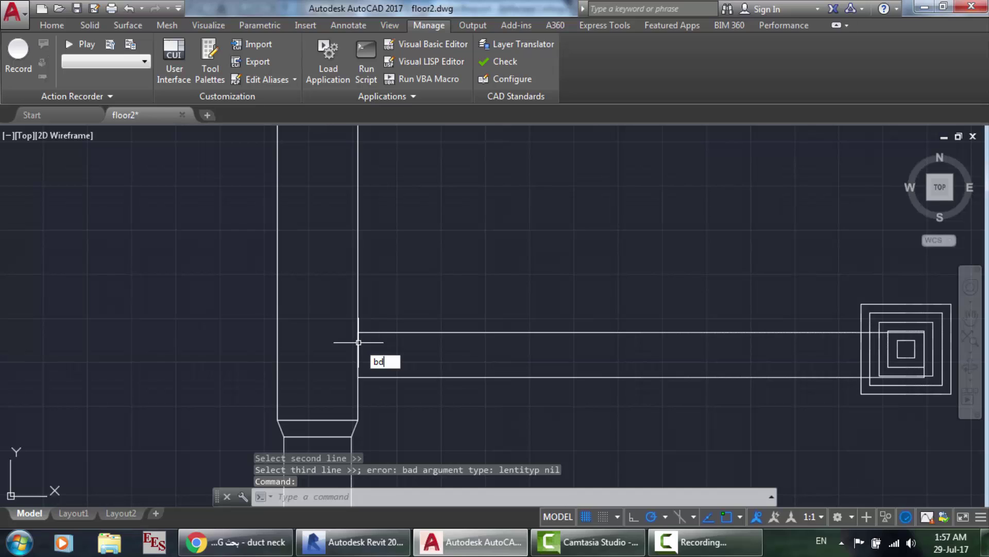
# Create an angled branch connection with the BD command from the branch duct's two edges and the trunk's side line.
pyautogui.write('bd')
pyautogui.press('Return')
pyautogui.click(370, 378)
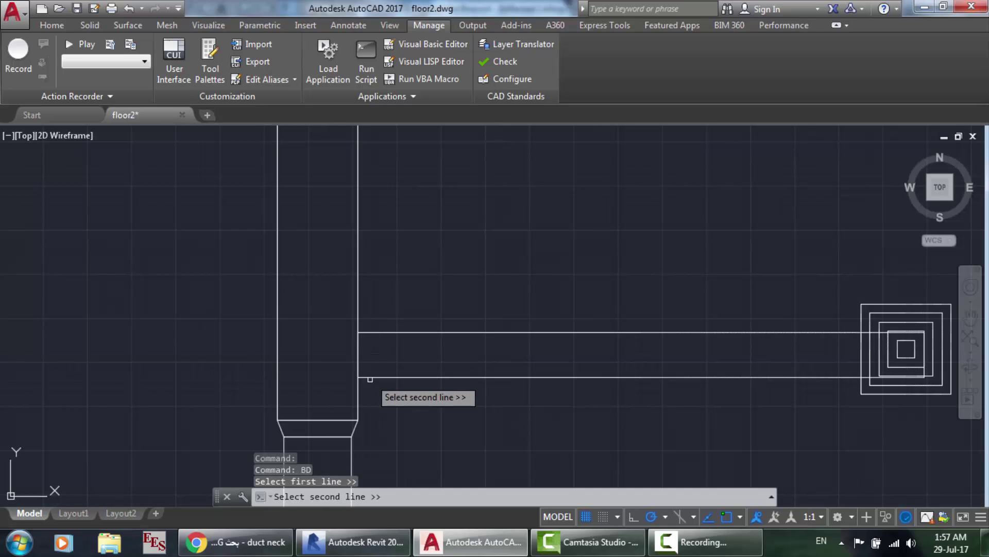
pyautogui.click(367, 378)
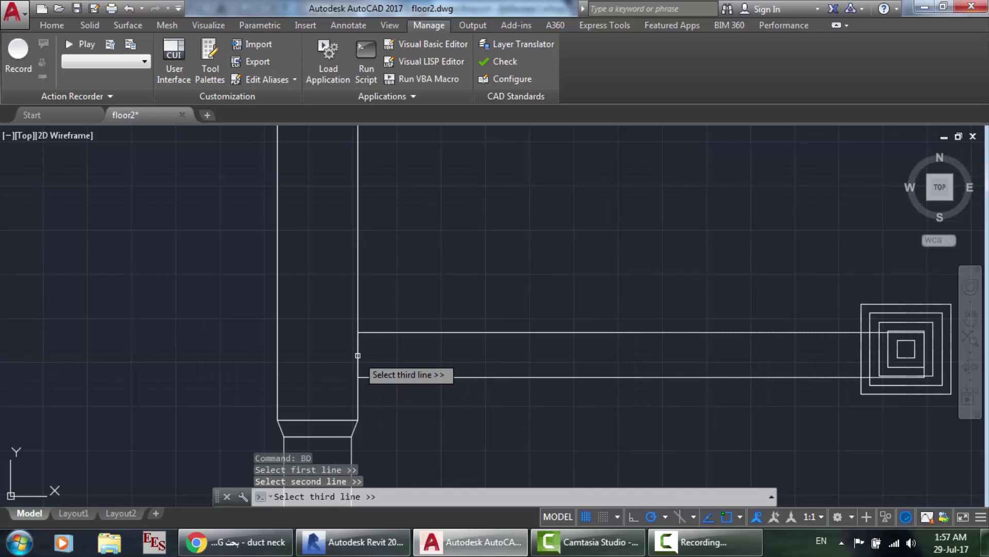
pyautogui.click(358, 356)
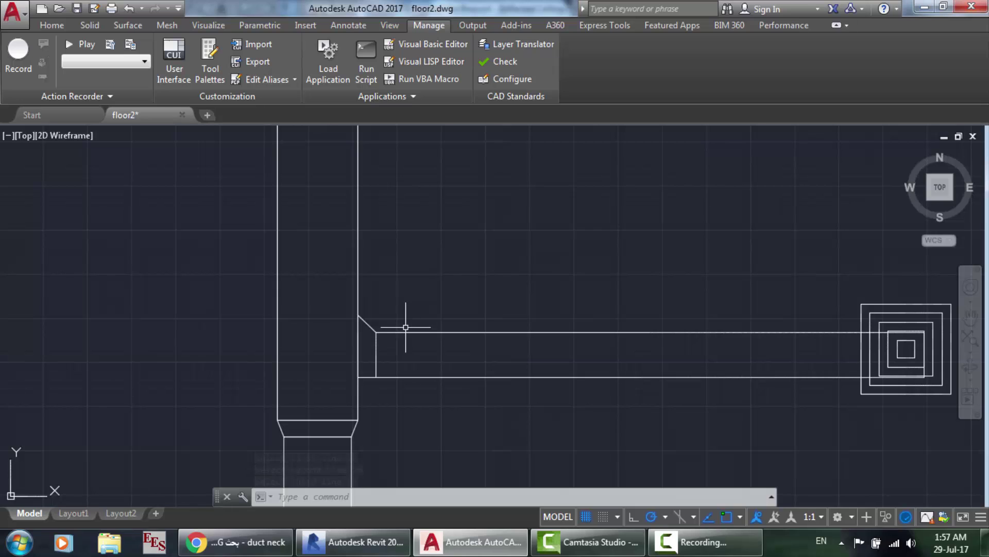
# Shift the branch duct's end line outward by its midpoint onto the far edge of the diffuser's middle square.
pyautogui.scroll(-1, 405, 330)
pyautogui.scroll(1, 405, 327)
pyautogui.scroll(-3, 563, 327)
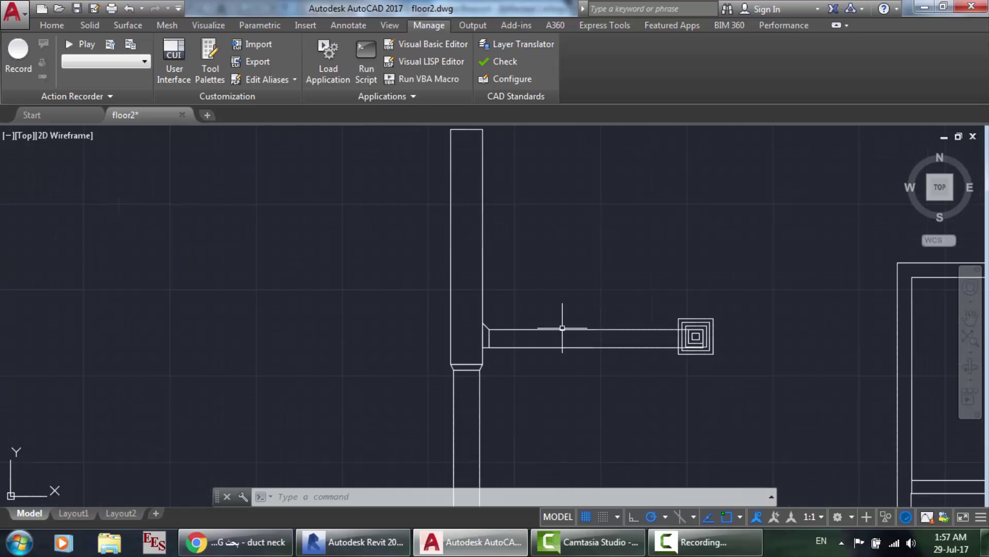
pyautogui.scroll(3, 777, 361)
pyautogui.scroll(2, 618, 252)
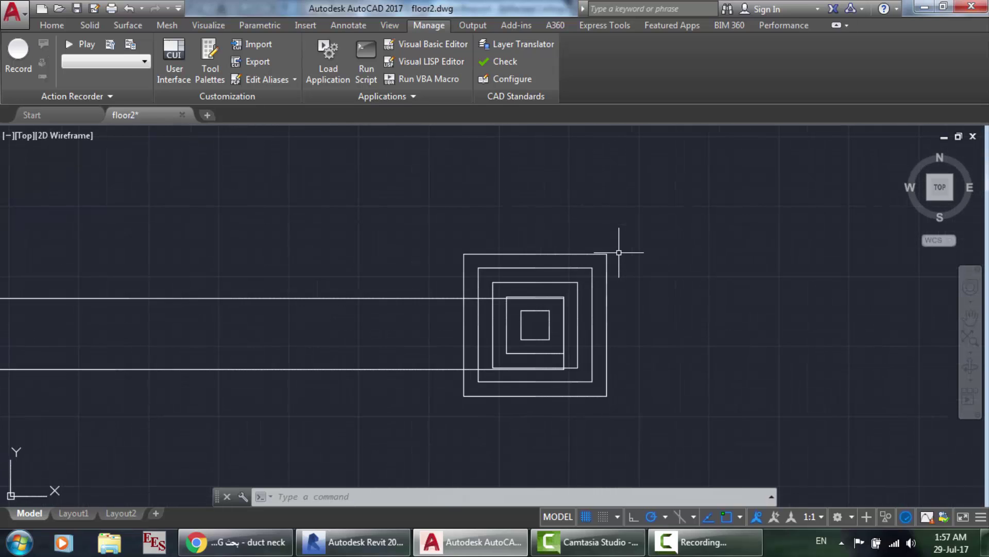
pyautogui.scroll(1, 590, 251)
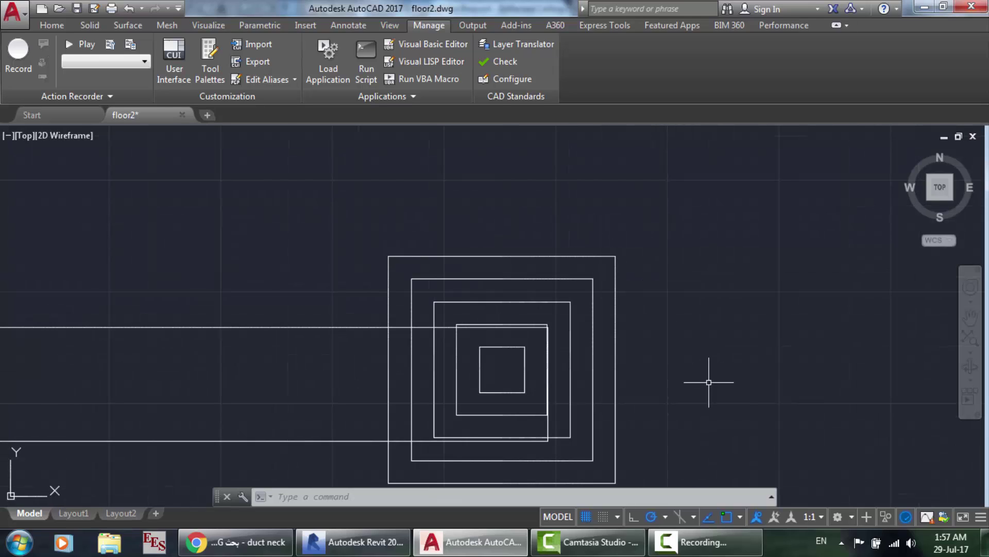
pyautogui.click(548, 407)
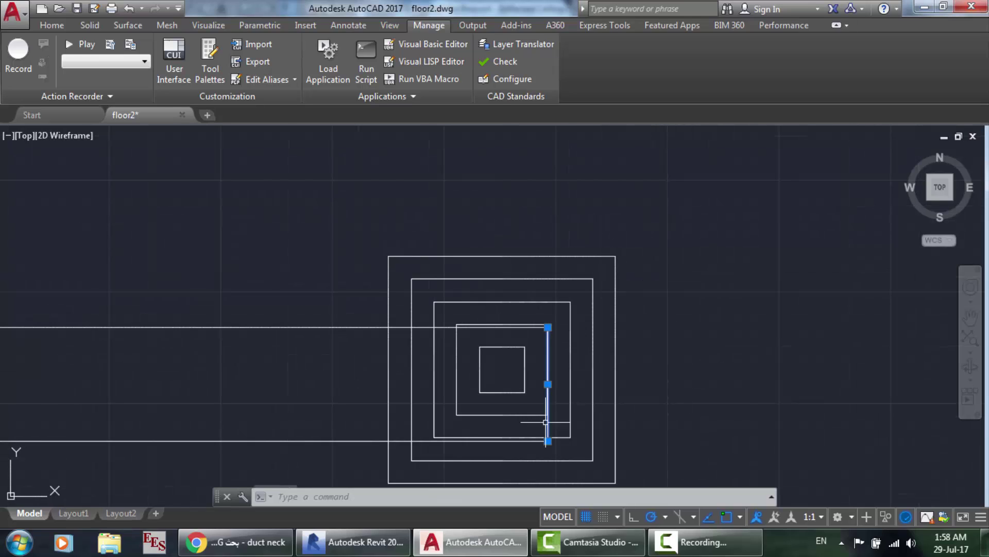
pyautogui.click(547, 383)
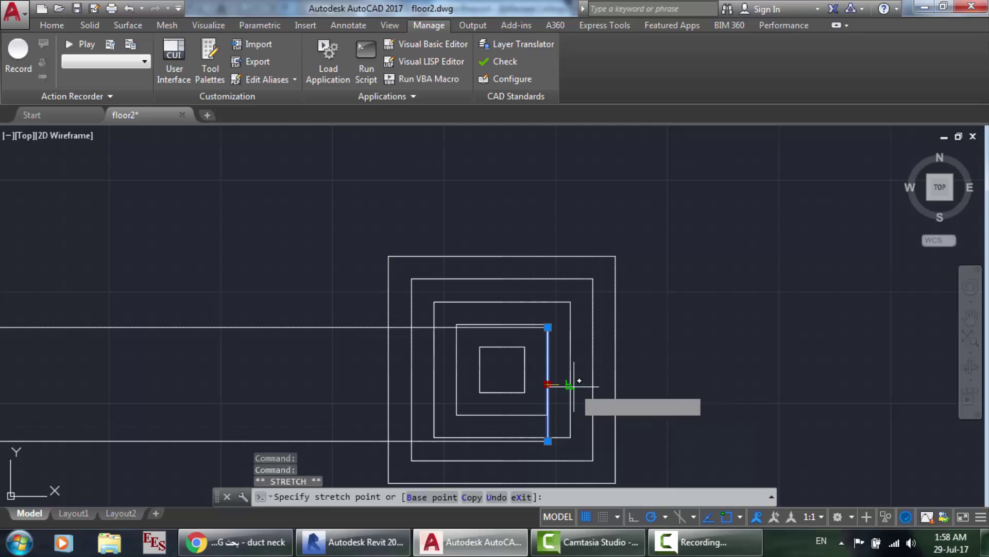
pyautogui.click(571, 384)
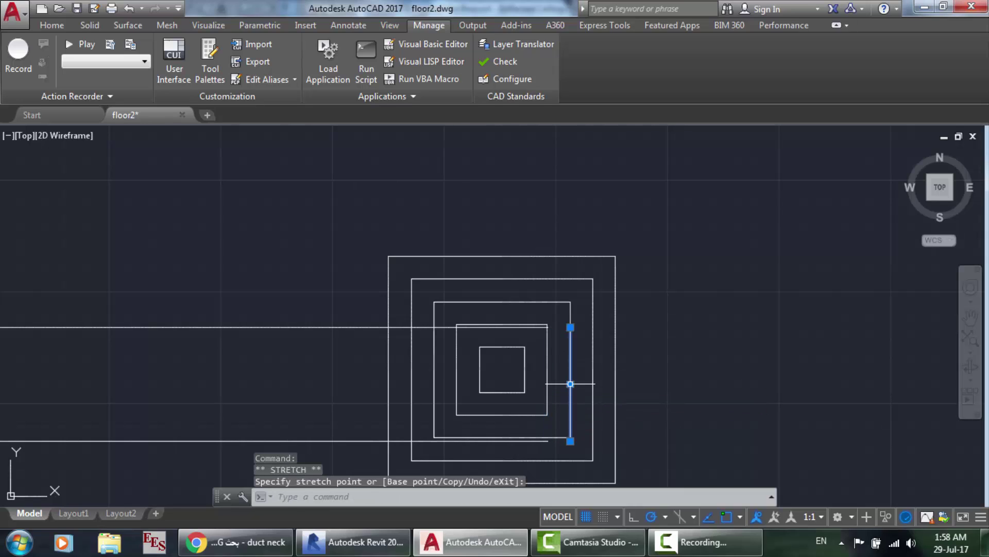
# Stretch the ends of the branch duct's upper and lower edges out to the ends of the moved end line.
pyautogui.click(535, 327)
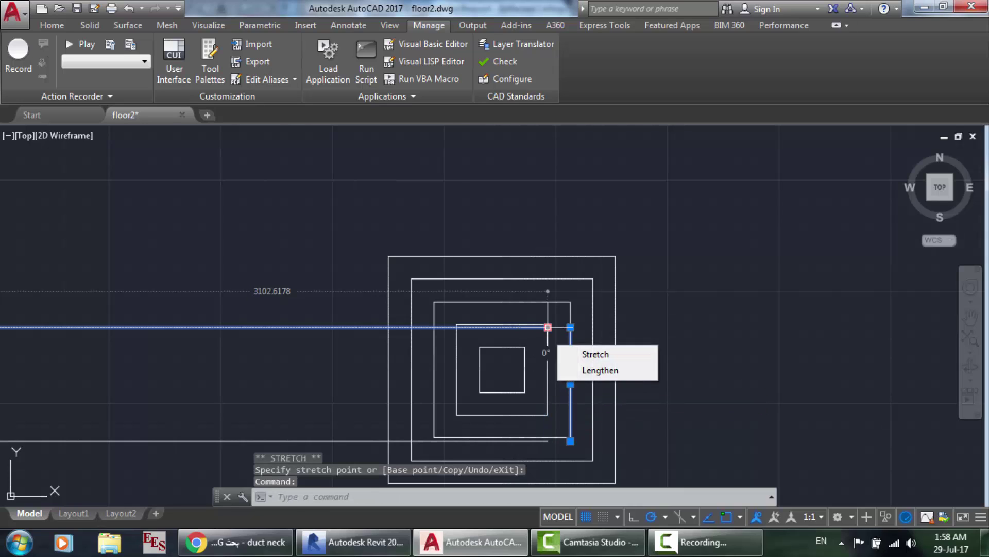
pyautogui.click(548, 327)
pyautogui.click(571, 327)
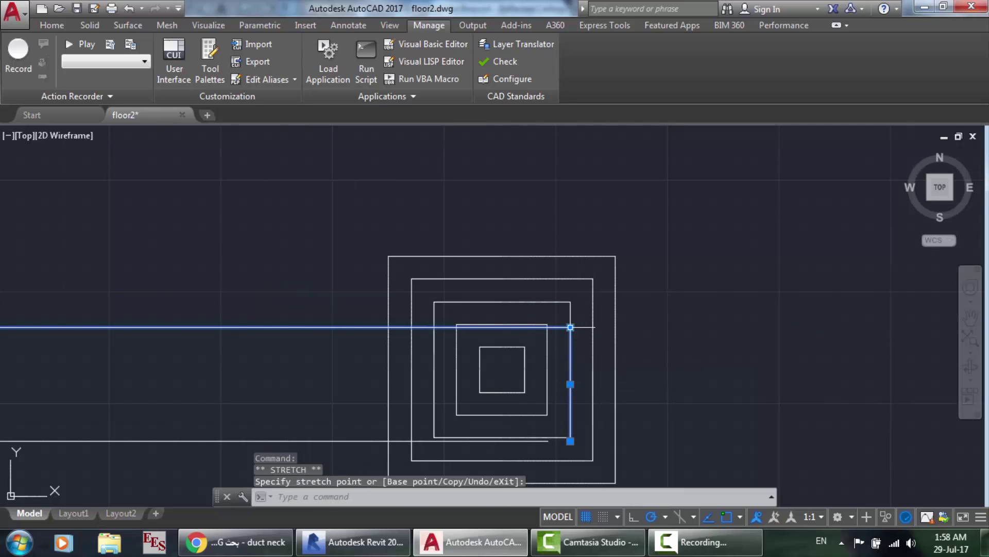
pyautogui.click(549, 441)
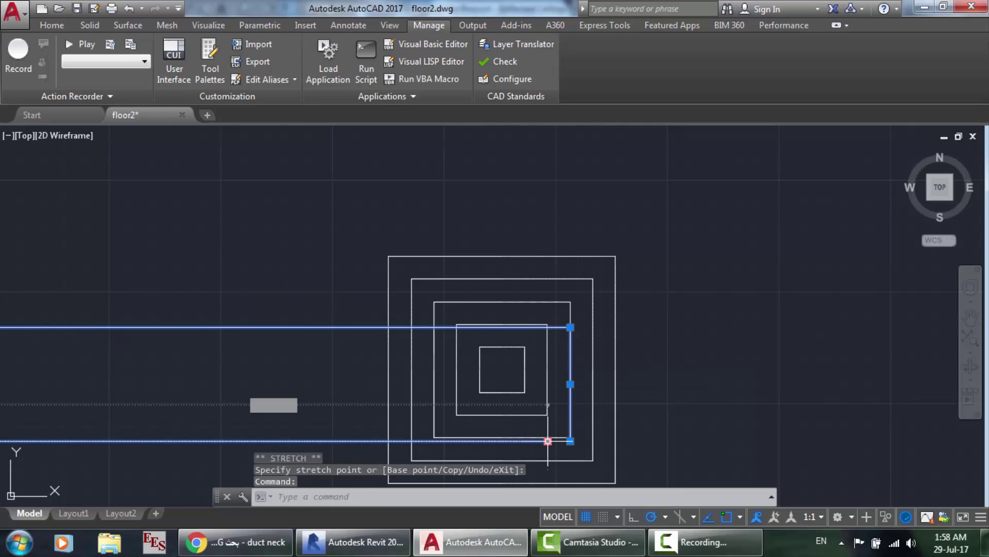
pyautogui.click(548, 440)
pyautogui.click(571, 440)
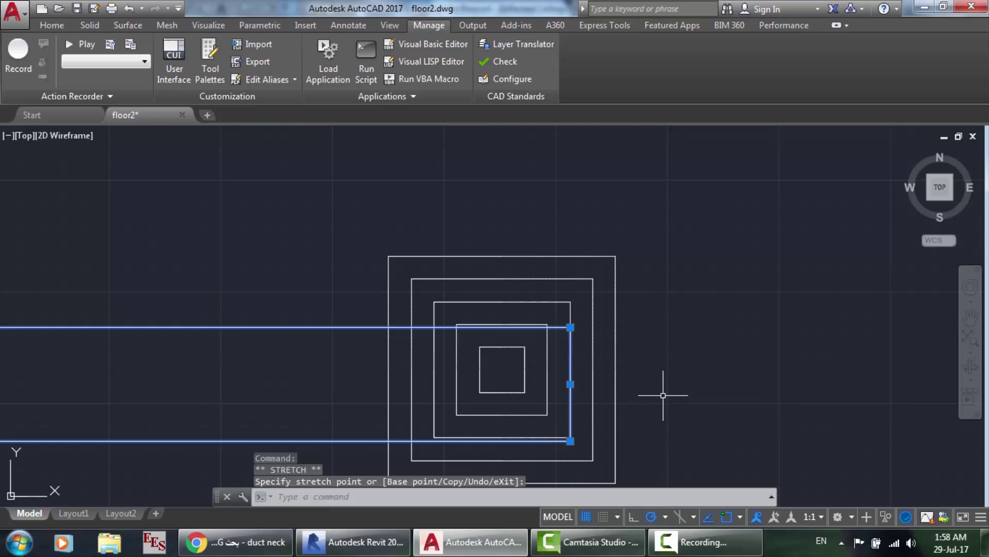
pyautogui.press('Escape')
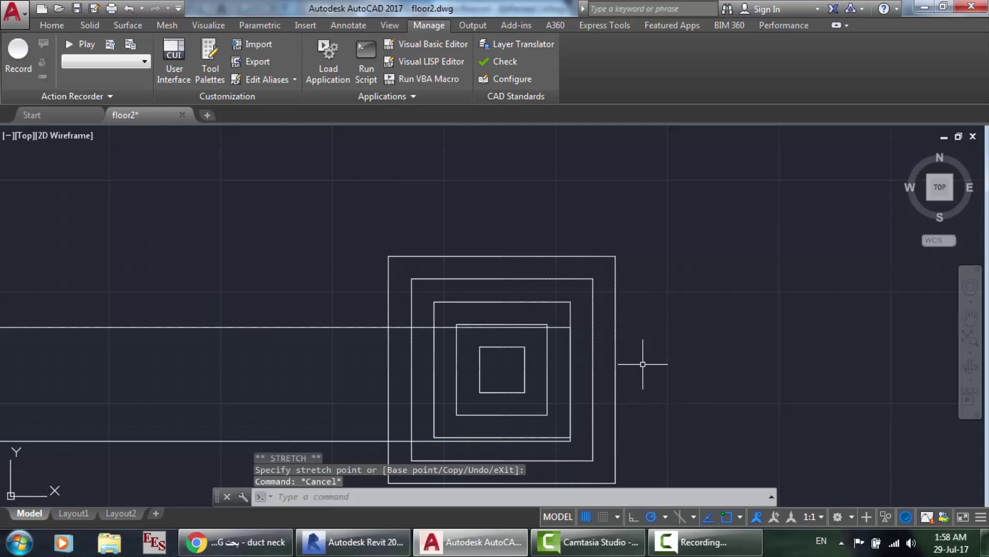
# Check the opposite branch duct and diffuser in Revit's Level 3 ceiling plan of the case study mall and return to AutoCAD.
pyautogui.scroll(-4, 642, 364)
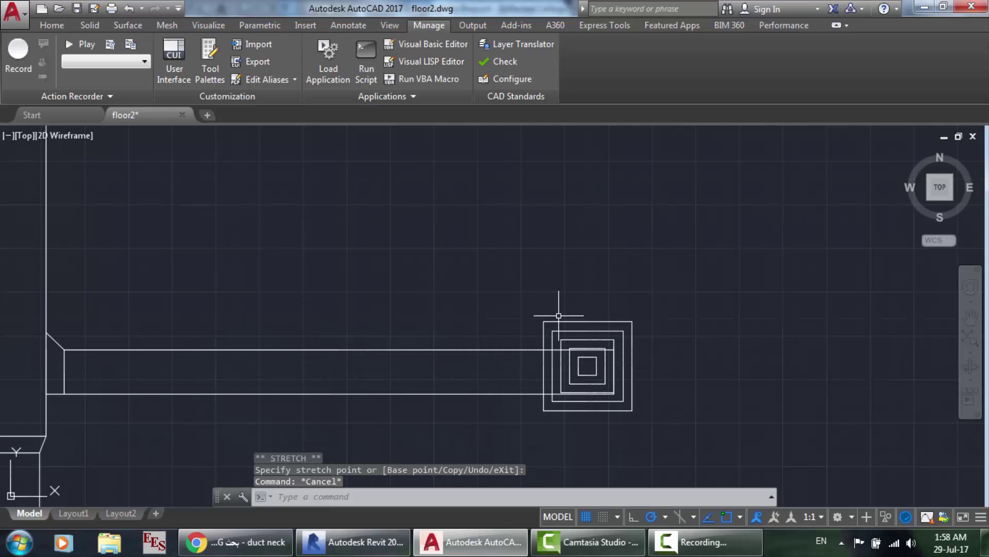
pyautogui.scroll(-10, 663, 375)
pyautogui.scroll(4, 666, 374)
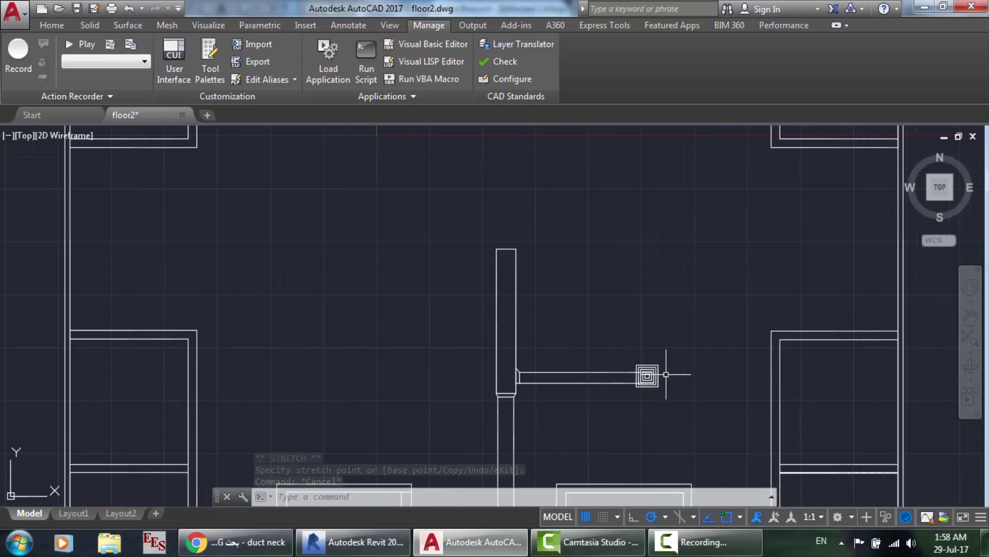
pyautogui.scroll(-4, 516, 369)
pyautogui.scroll(5, 506, 379)
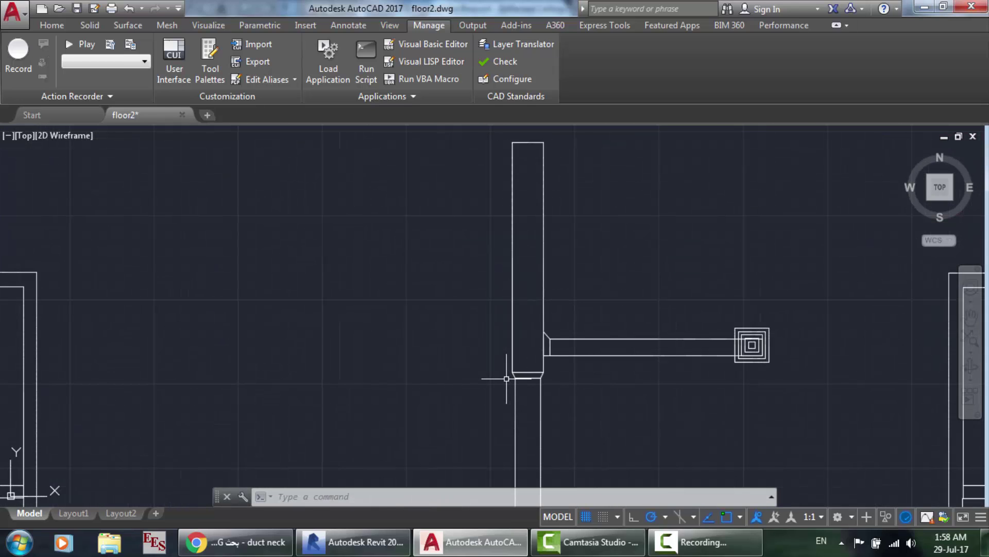
pyautogui.click(355, 541)
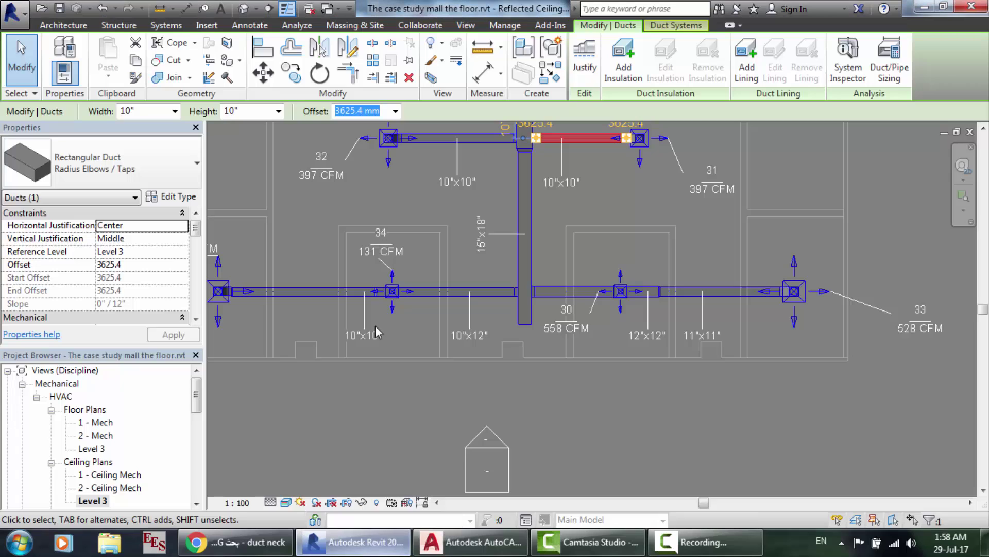
pyautogui.scroll(-1, 375, 326)
pyautogui.scroll(1, 409, 152)
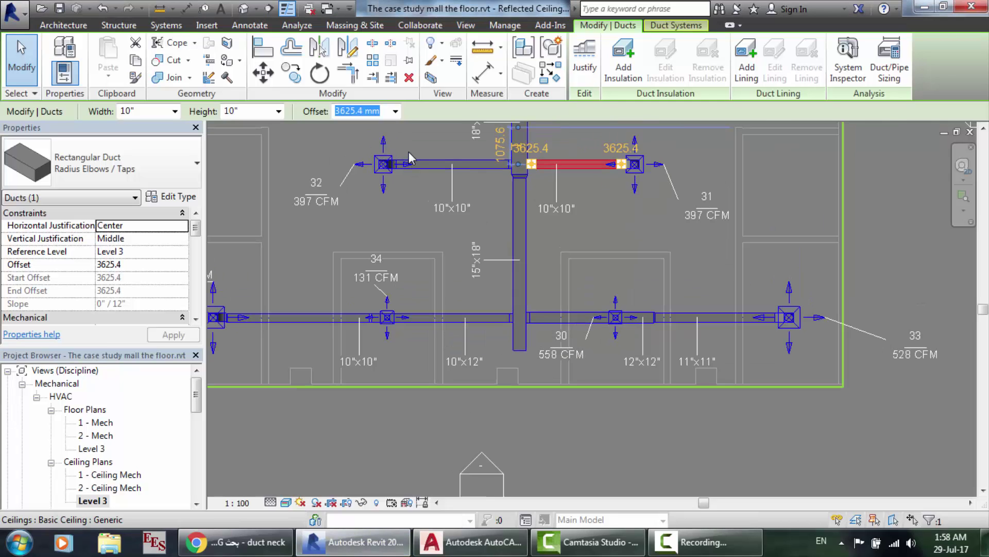
pyautogui.click(471, 541)
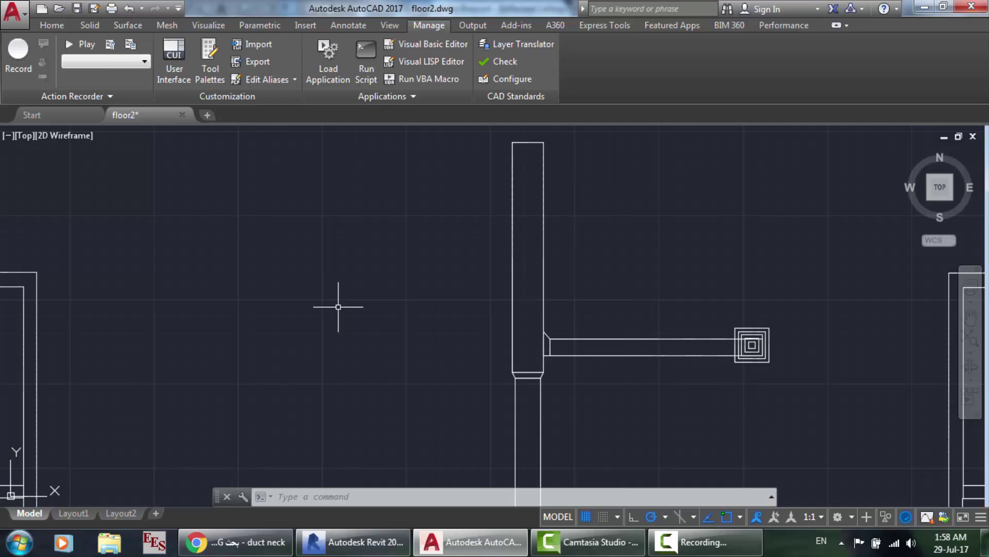
# Draw a vertical centerline about 4200 long from the midpoint of the trunk's upper end past the transition into the narrower section.
pyautogui.press('Return')
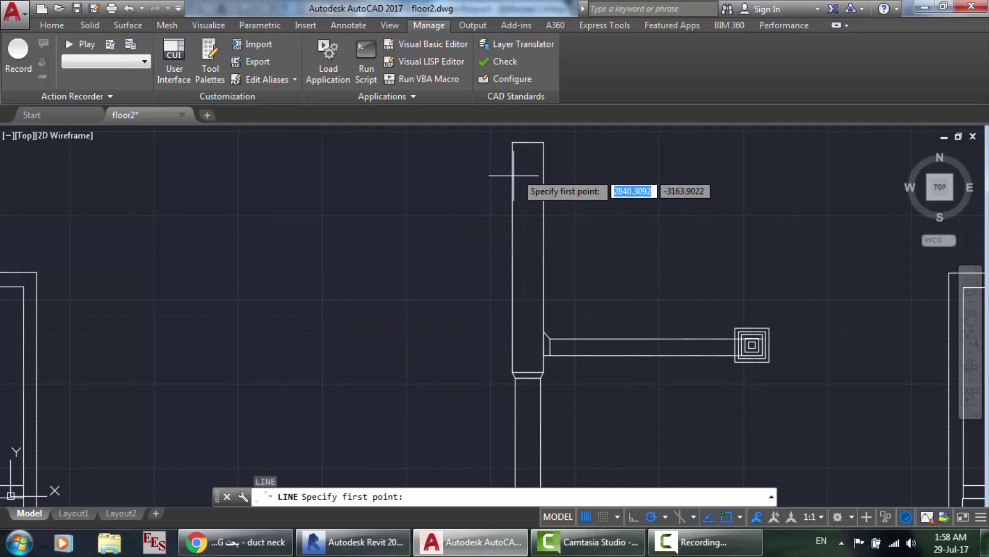
pyautogui.click(529, 142)
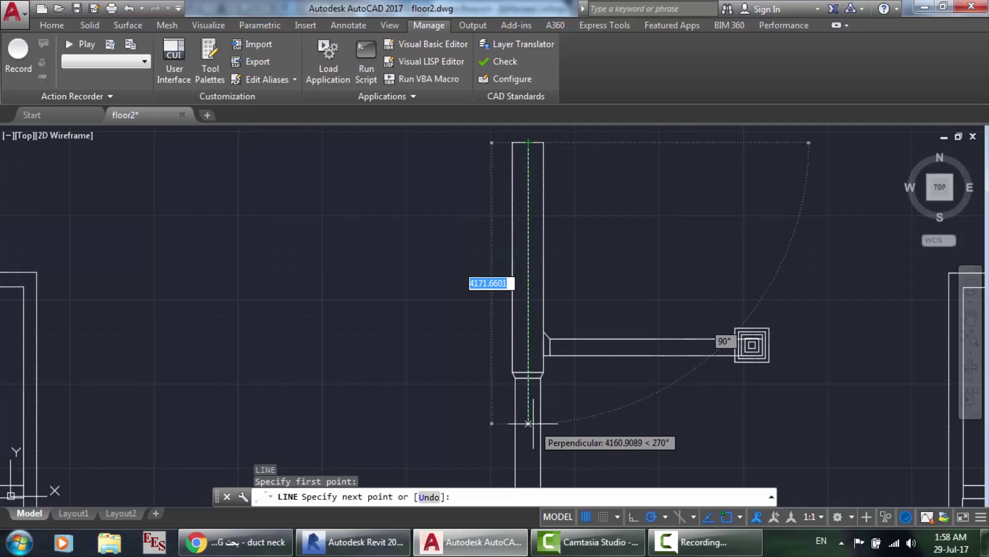
pyautogui.click(534, 430)
pyautogui.press('Return')
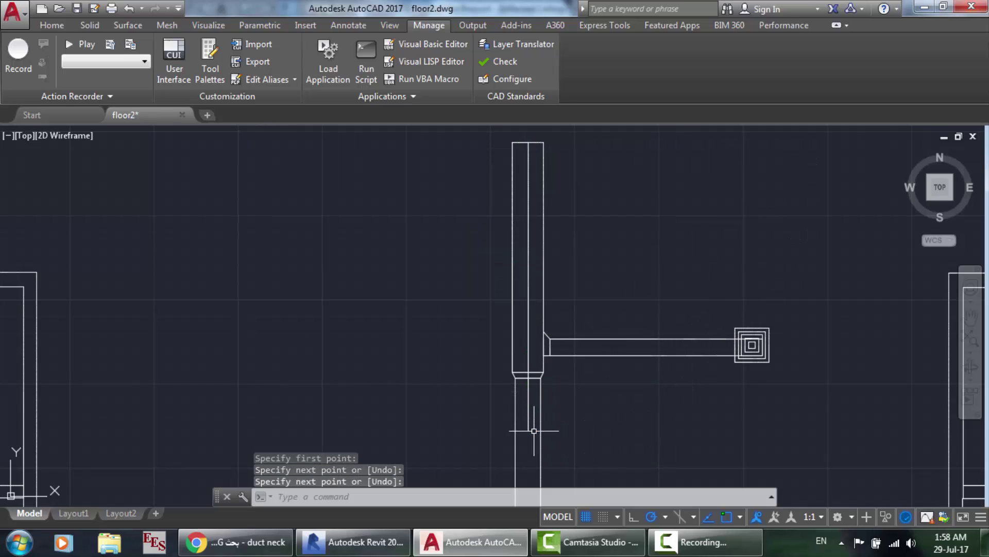
# Mirror the branch duct, its angled connection and the diffuser across the trunk's centerline, keeping the source objects.
pyautogui.moveTo(838, 412)
pyautogui.mouseDown()
pyautogui.moveTo(780, 280)
pyautogui.moveTo(673, 276)
pyautogui.moveTo(577, 308)
pyautogui.moveTo(550, 360)
pyautogui.mouseUp()
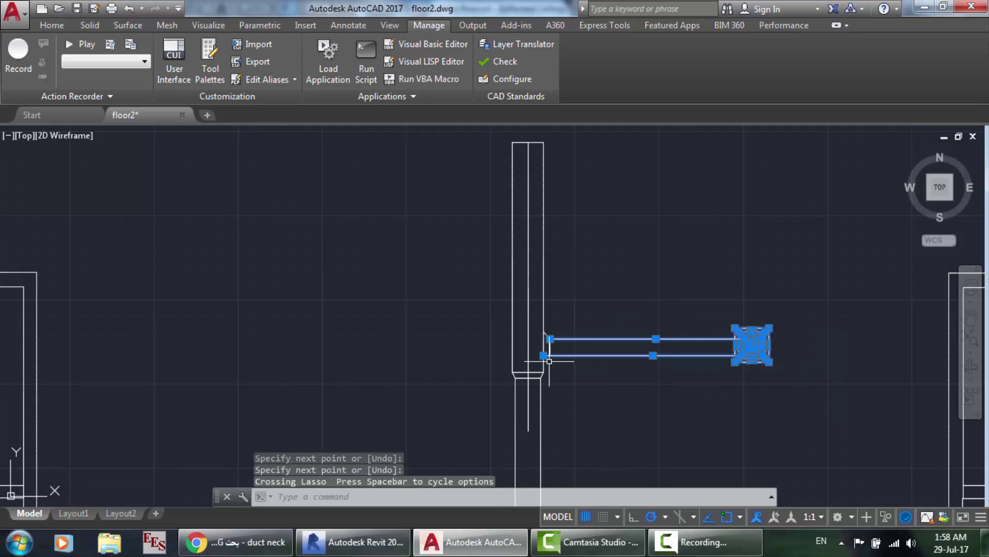
pyautogui.scroll(4, 544, 329)
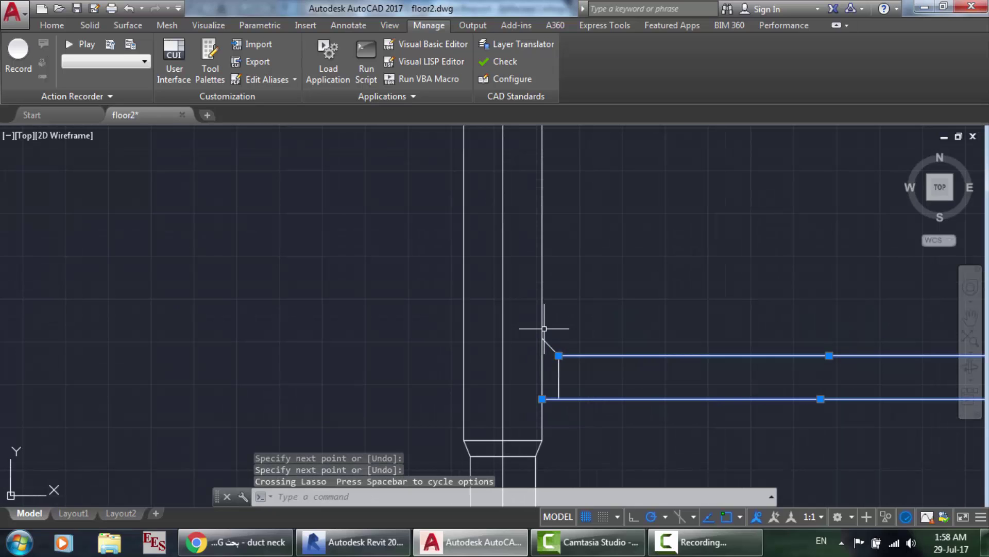
pyautogui.click(556, 383)
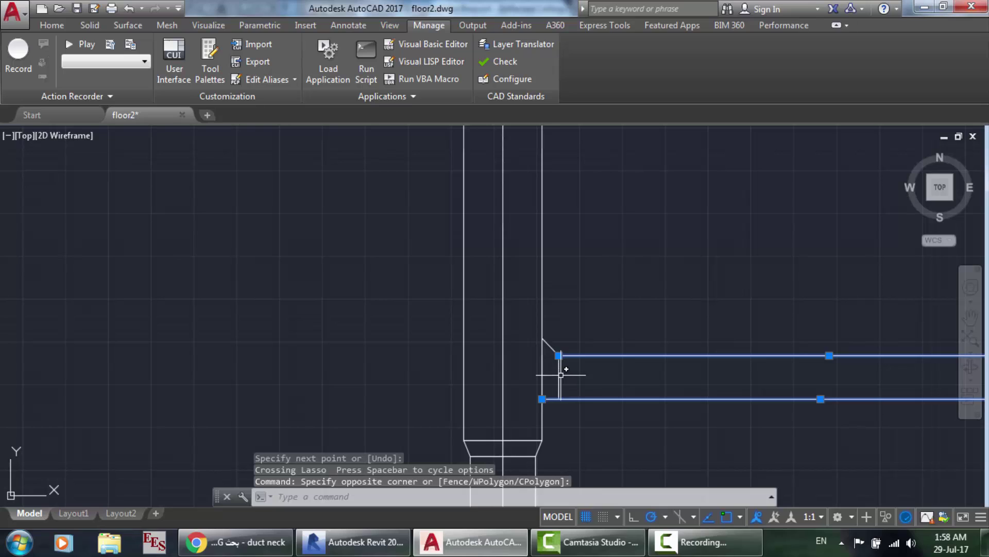
pyautogui.click(561, 374)
pyautogui.click(550, 346)
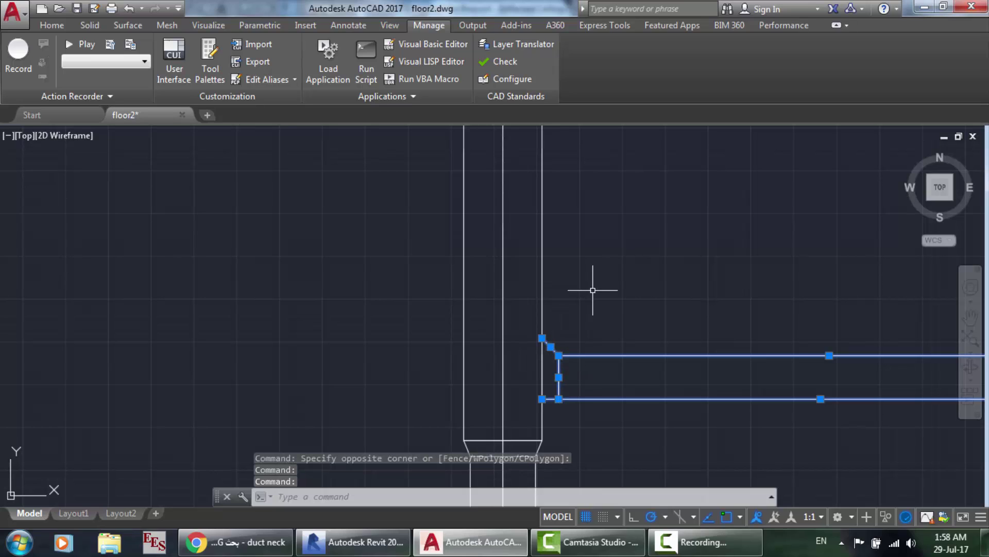
pyautogui.write('mi')
pyautogui.press('Return')
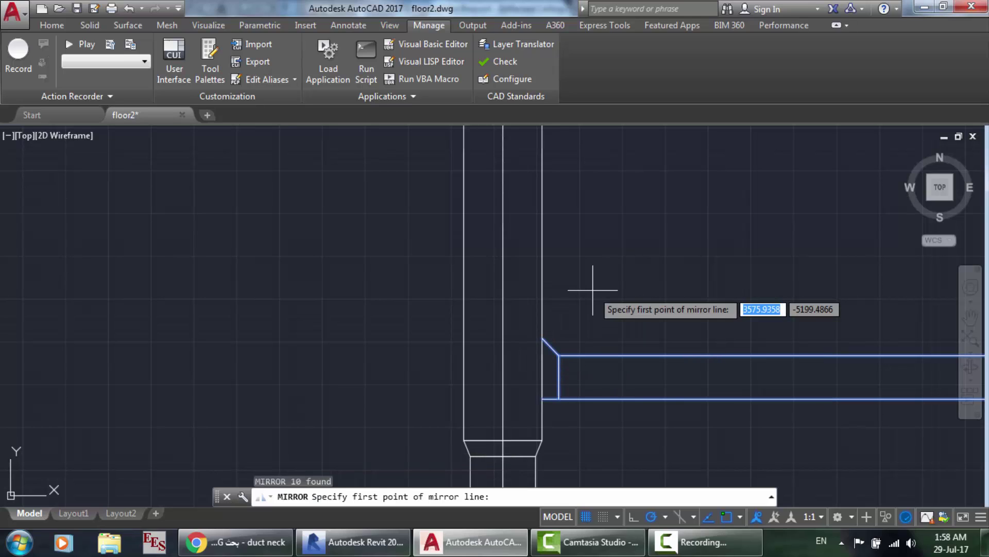
pyautogui.click(504, 438)
pyautogui.click(503, 317)
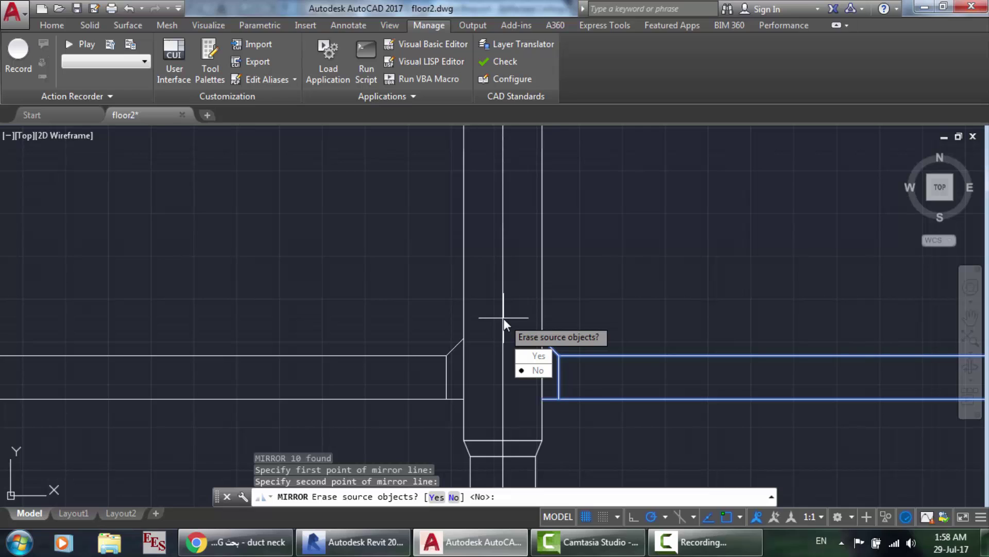
pyautogui.press('Return')
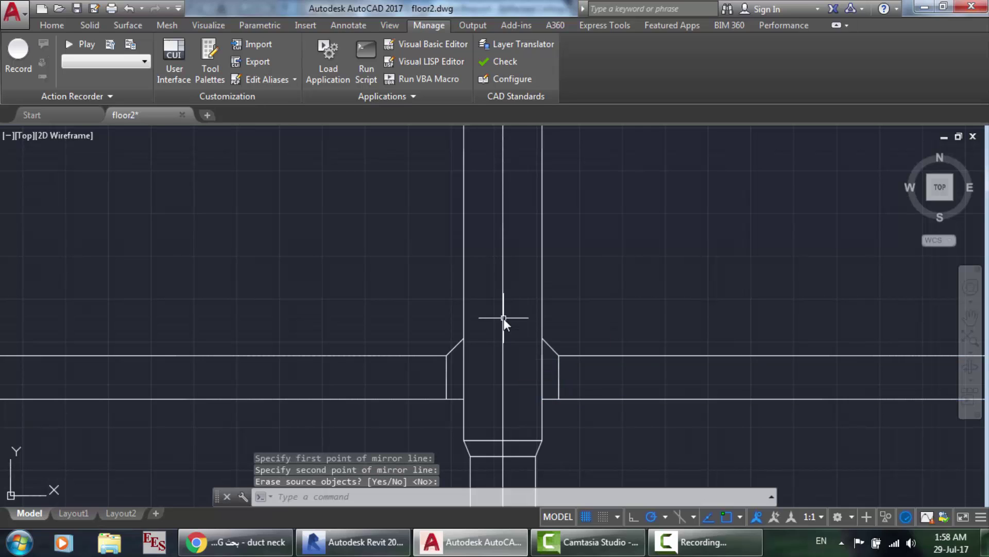
pyautogui.scroll(-4, 503, 319)
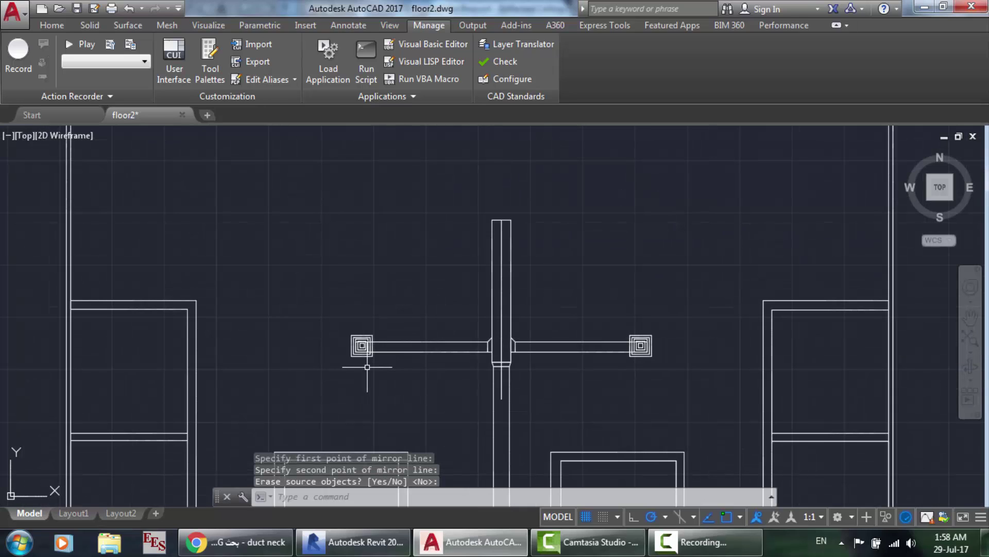
pyautogui.scroll(8, 644, 362)
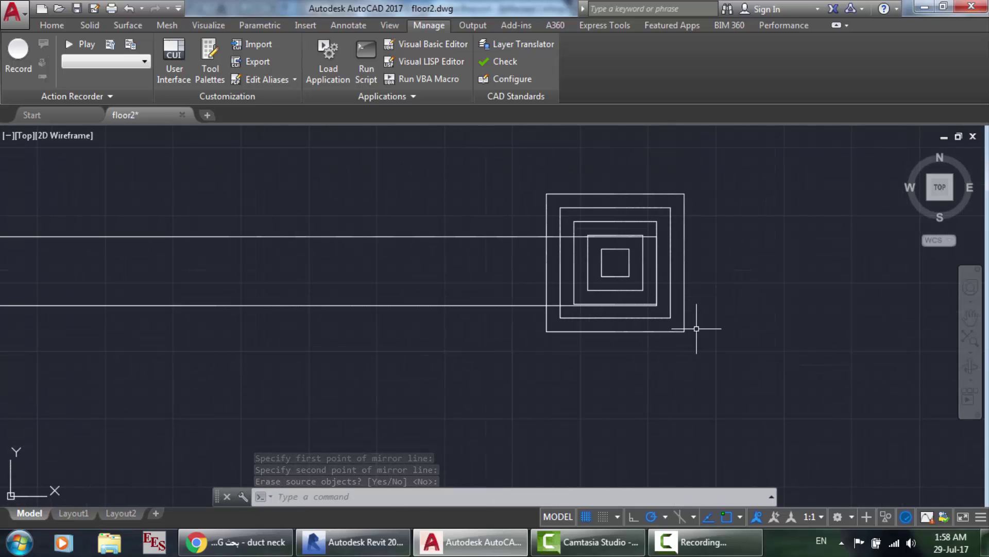
pyautogui.click(683, 375)
pyautogui.moveTo(682, 316)
pyautogui.mouseDown()
pyautogui.moveTo(681, 270)
pyautogui.moveTo(673, 254)
pyautogui.moveTo(661, 263)
pyautogui.mouseUp()
pyautogui.click(642, 264)
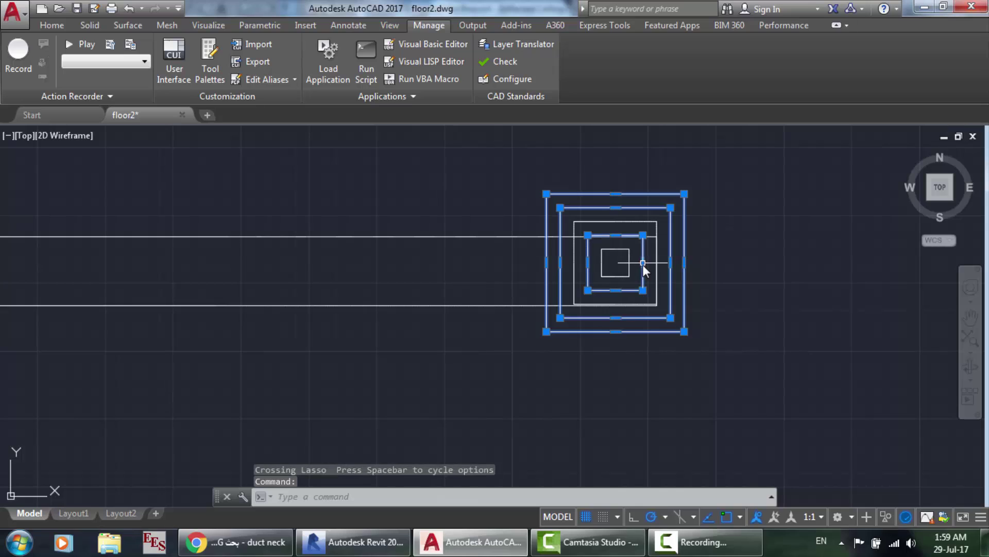
pyautogui.click(629, 263)
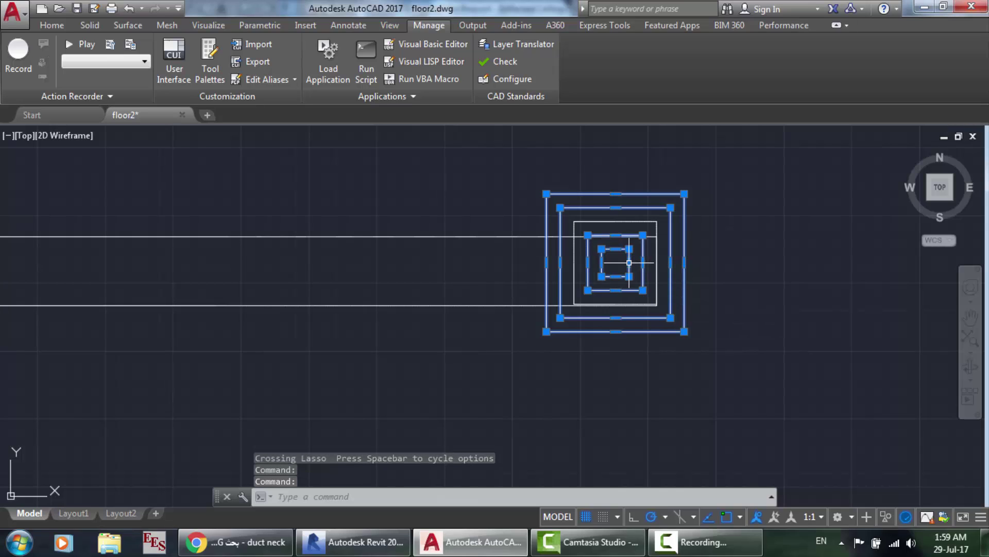
pyautogui.click(657, 255)
pyautogui.click(646, 221)
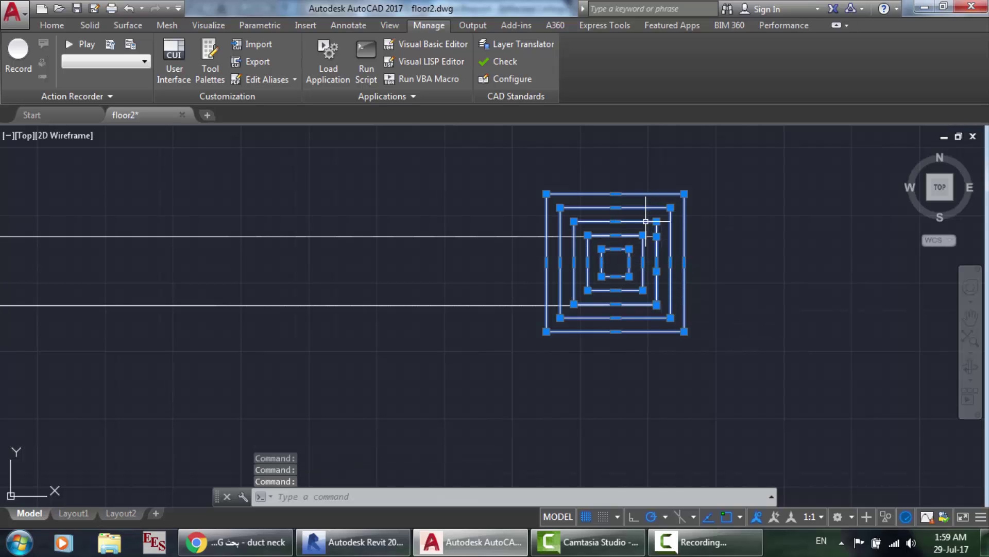
pyautogui.moveTo(659, 258)
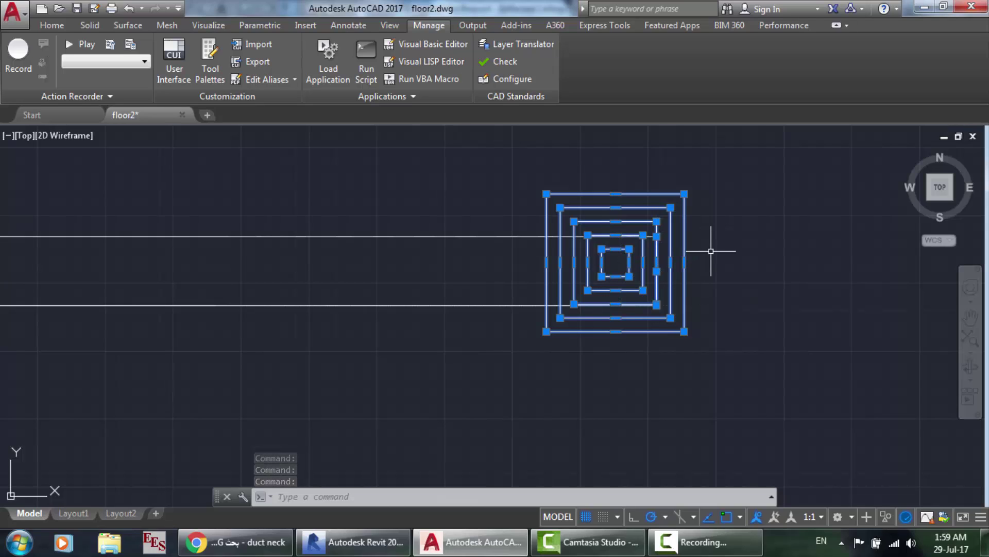
pyautogui.press('Escape')
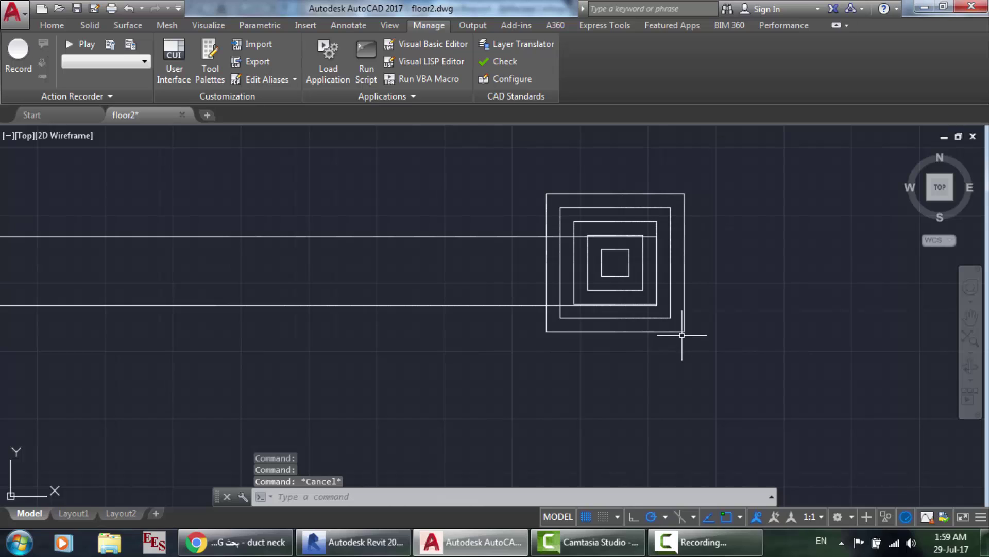
# Move the five nested squares of the mirrored diffuser straight down about 19 to centre them on the right-hand branch duct.
pyautogui.moveTo(681, 335)
pyautogui.mouseDown()
pyautogui.moveTo(674, 206)
pyautogui.moveTo(664, 187)
pyautogui.moveTo(660, 201)
pyautogui.mouseUp()
pyautogui.scroll(6, 660, 201)
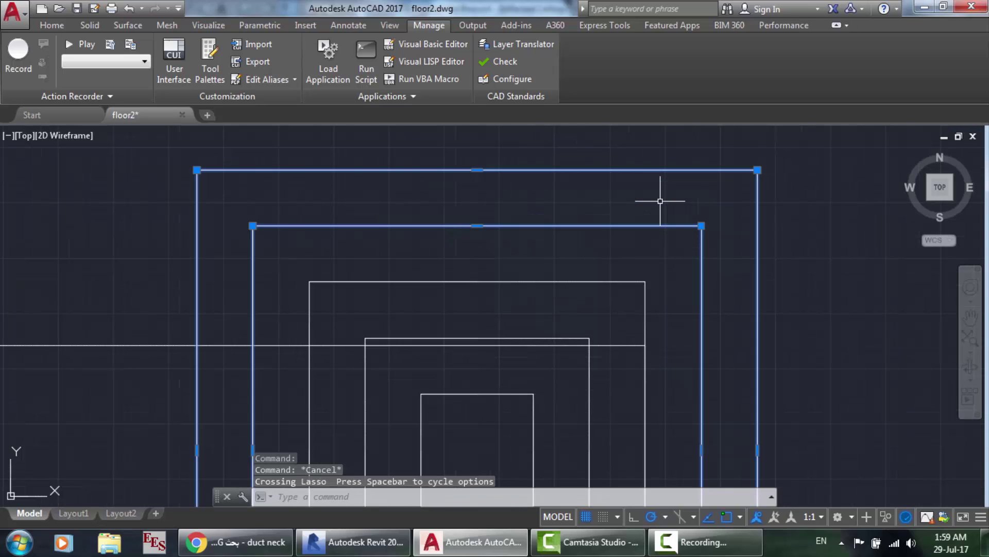
pyautogui.click(635, 282)
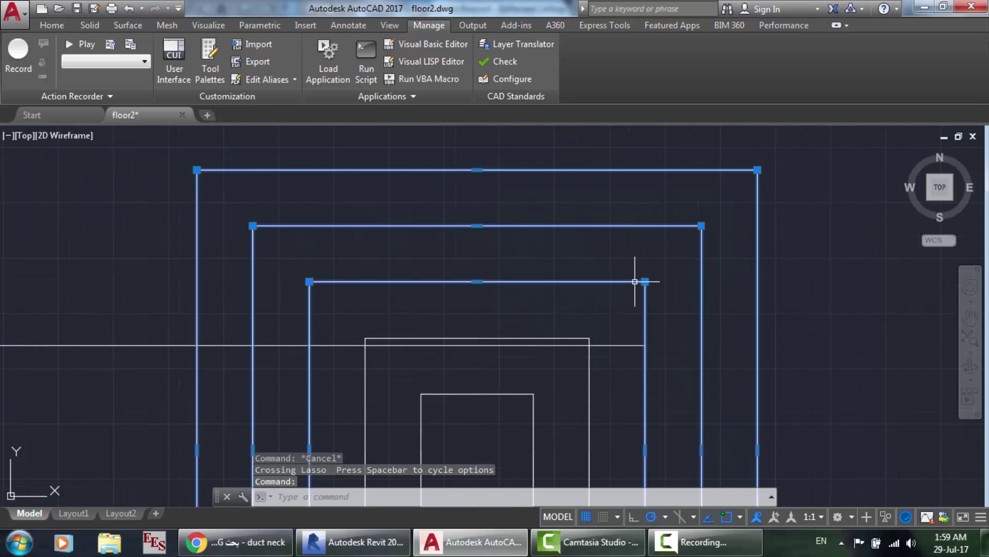
pyautogui.click(568, 334)
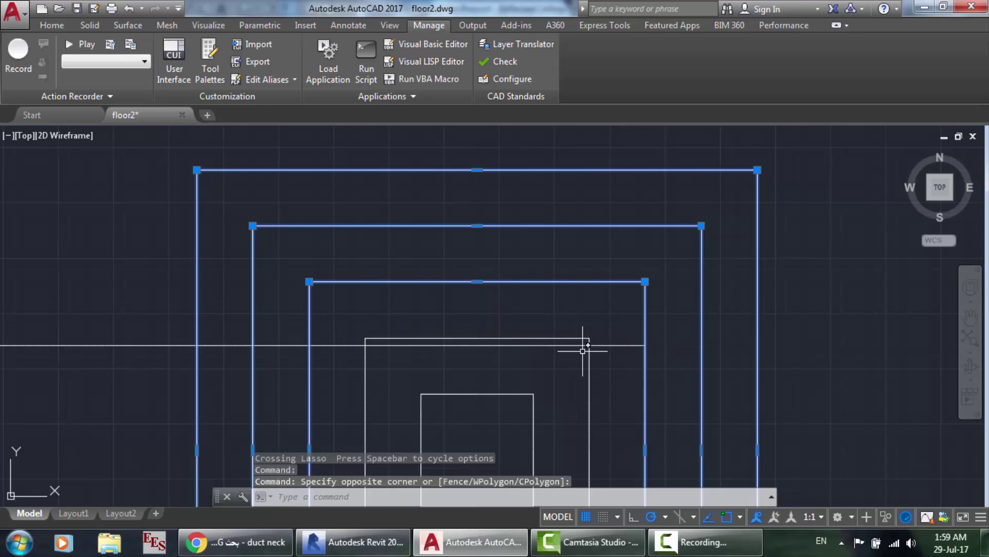
pyautogui.moveTo(605, 395); pyautogui.dragTo(508, 409)
pyautogui.scroll(-4, 495, 414)
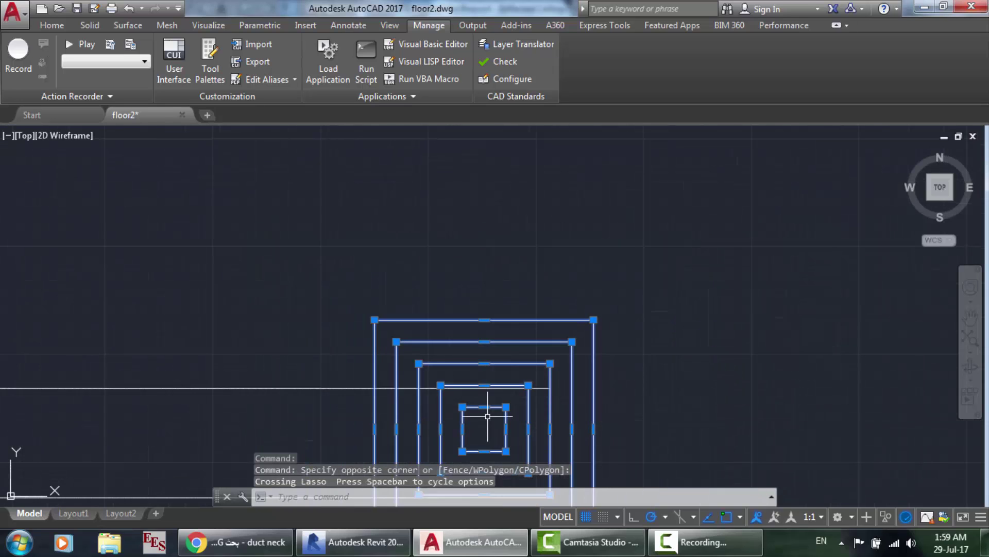
pyautogui.moveTo(485, 473)
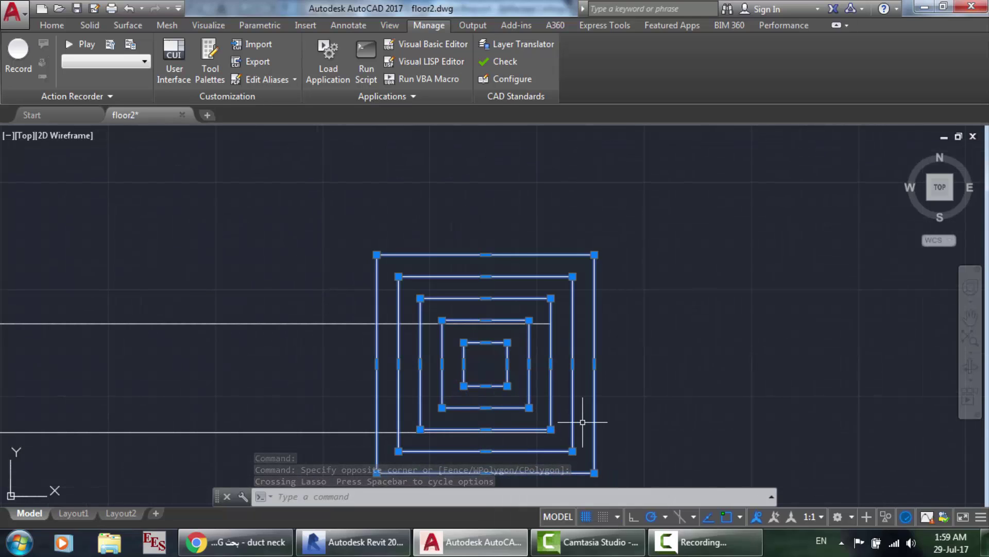
pyautogui.write('m')
pyautogui.press('Return')
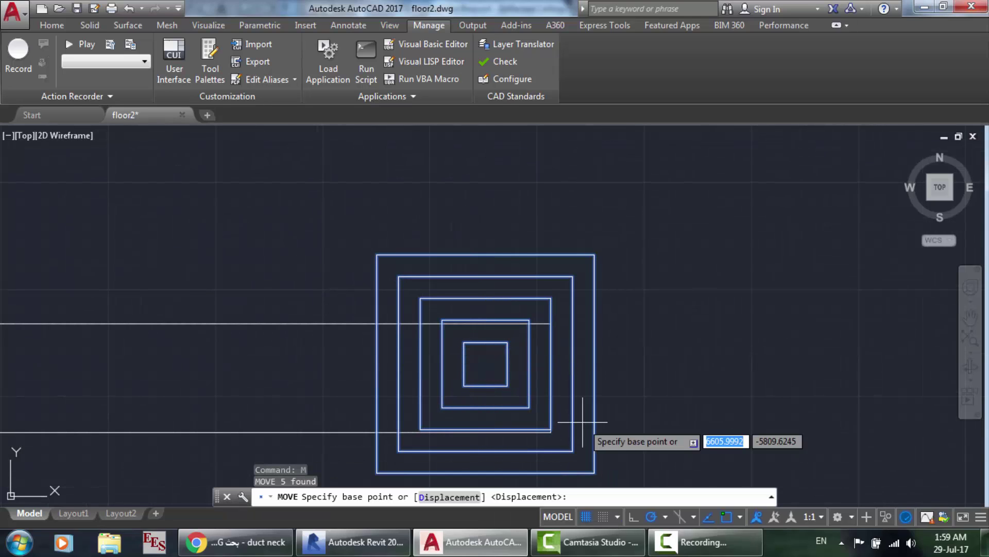
pyautogui.click(486, 366)
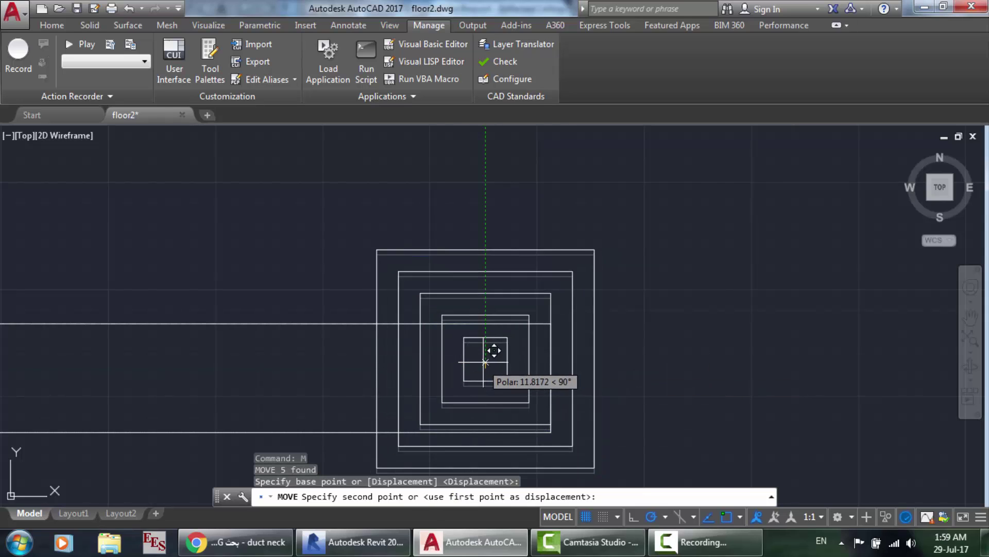
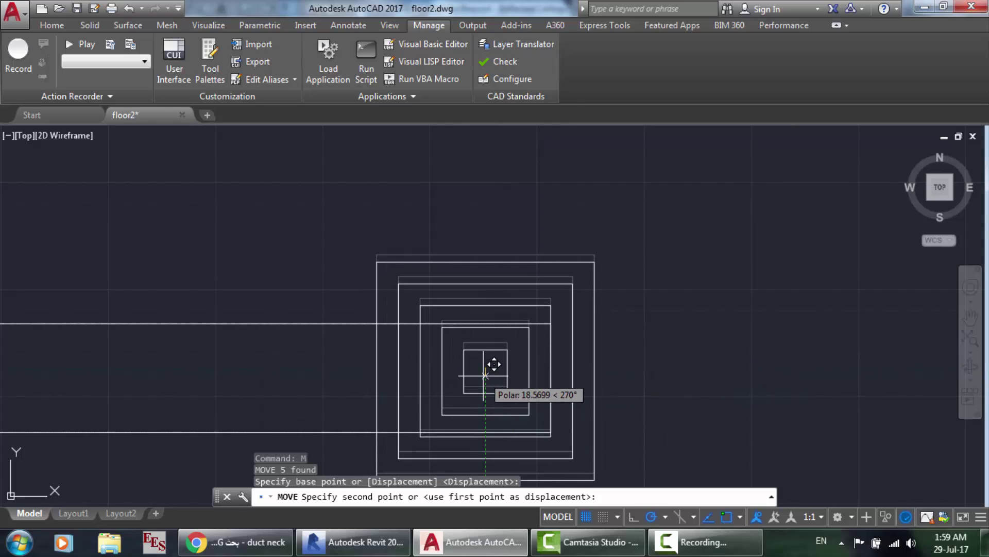
pyautogui.click(484, 375)
pyautogui.scroll(-10, 661, 358)
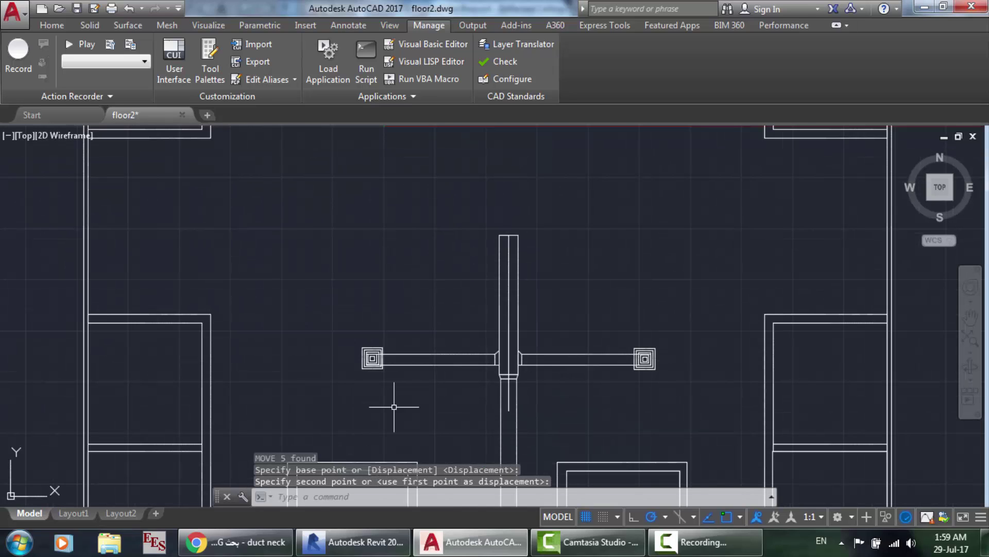
# Check the trunk duct and its branches near the central equipment in Revit's Level 3 ceiling plan and return to AutoCAD.
pyautogui.click(420, 411)
pyautogui.click(366, 410)
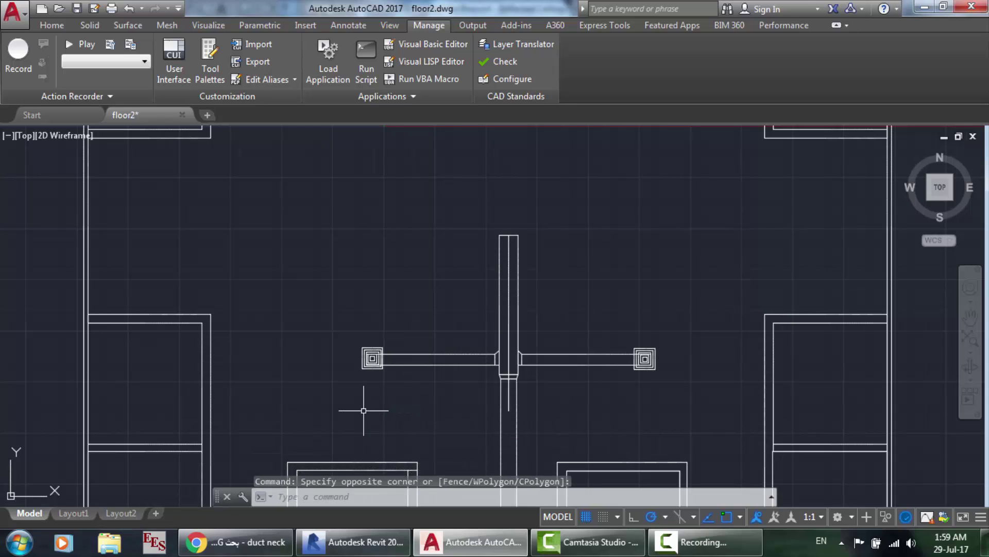
pyautogui.scroll(2, 365, 409)
pyautogui.scroll(-8, 381, 316)
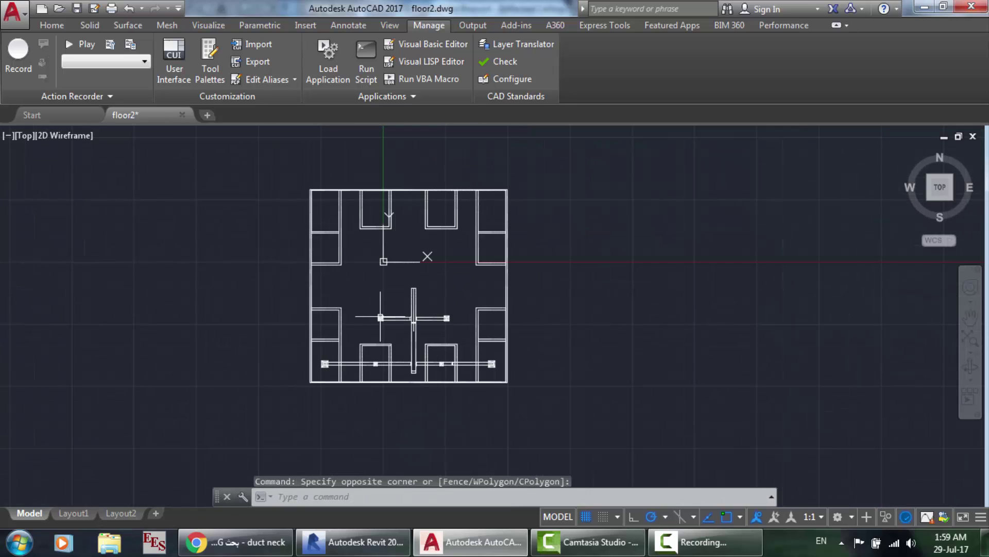
pyautogui.scroll(2, 489, 283)
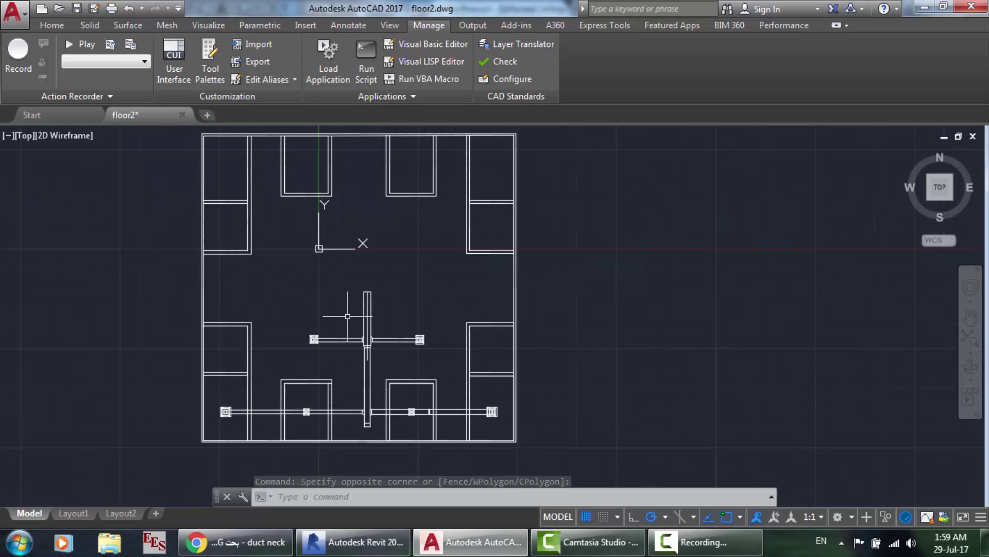
pyautogui.scroll(2, 278, 349)
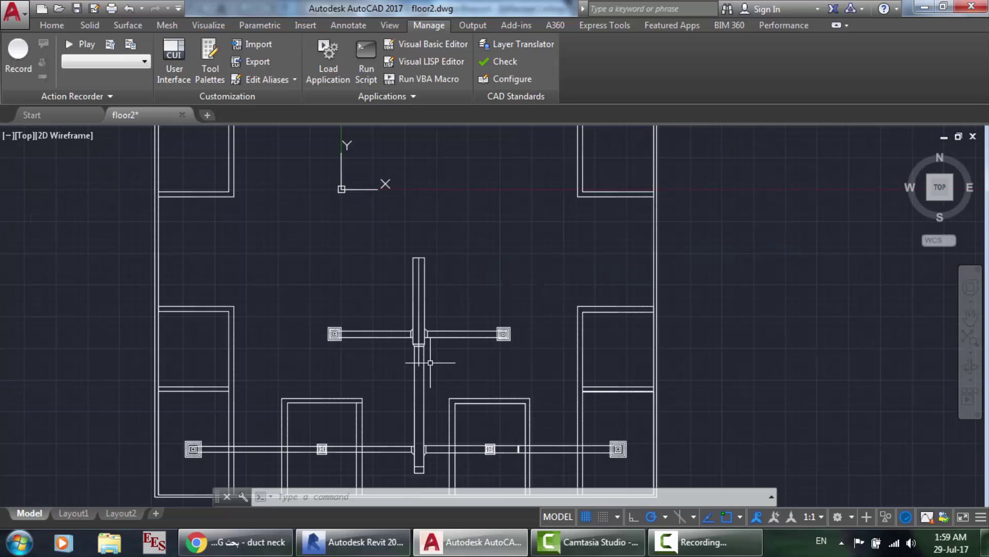
pyautogui.click(355, 542)
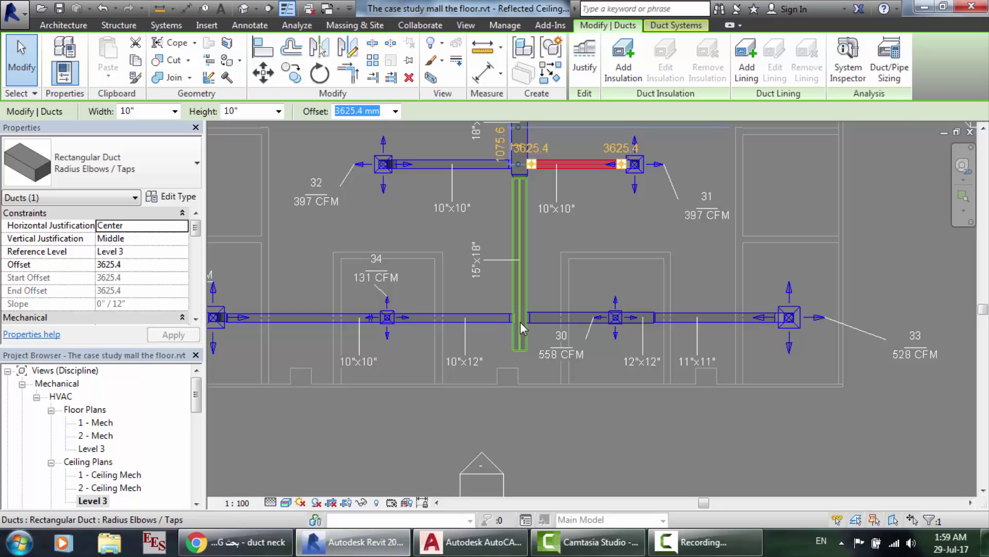
pyautogui.scroll(-6, 520, 323)
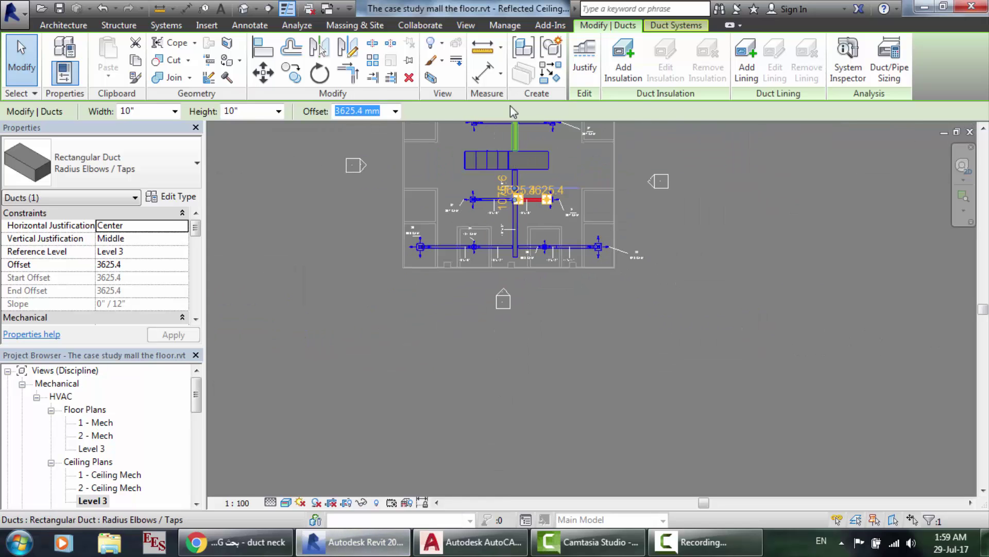
pyautogui.scroll(3, 522, 150)
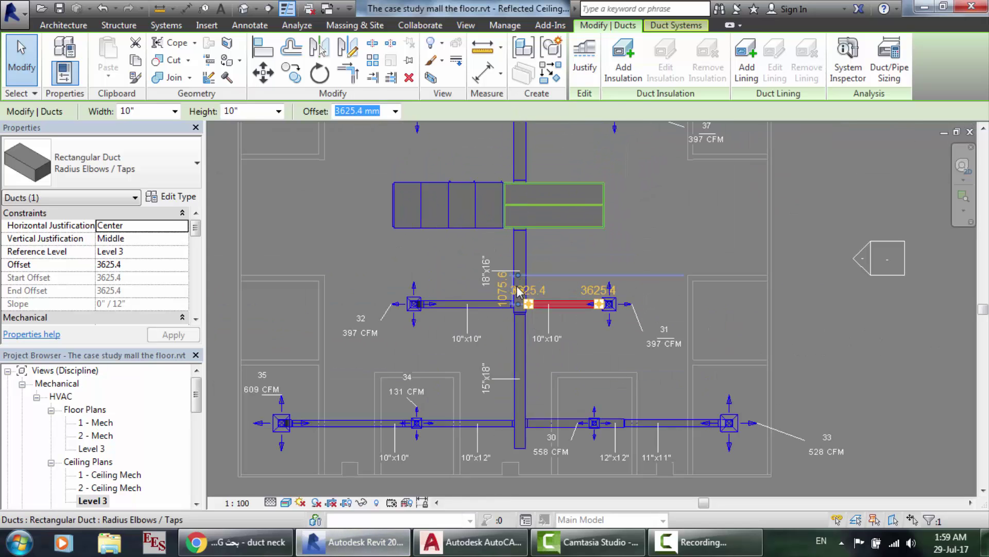
pyautogui.click(471, 541)
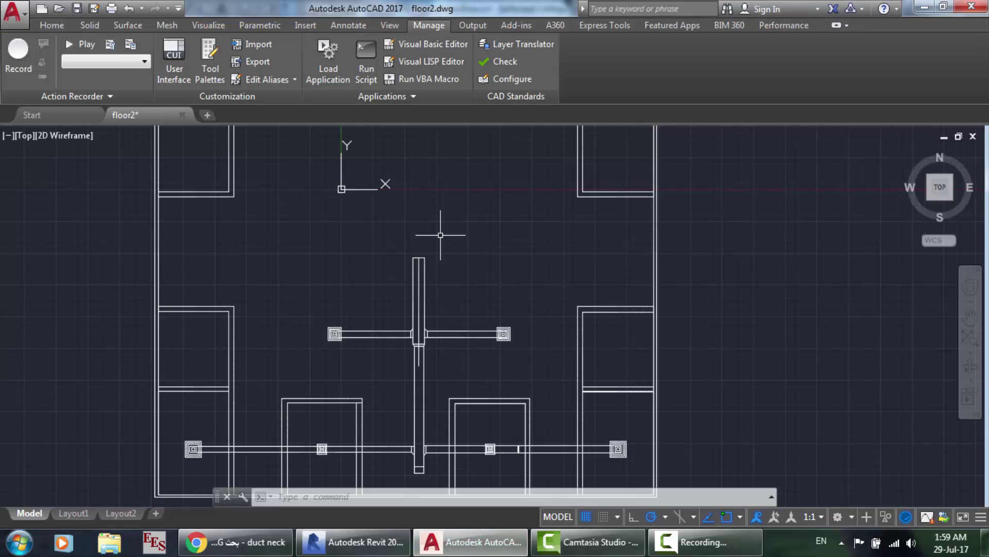
# Erase the vertical centerline inside the trunk duct that served as the mirror axis.
pyautogui.scroll(-3, 441, 235)
pyautogui.scroll(3, 352, 194)
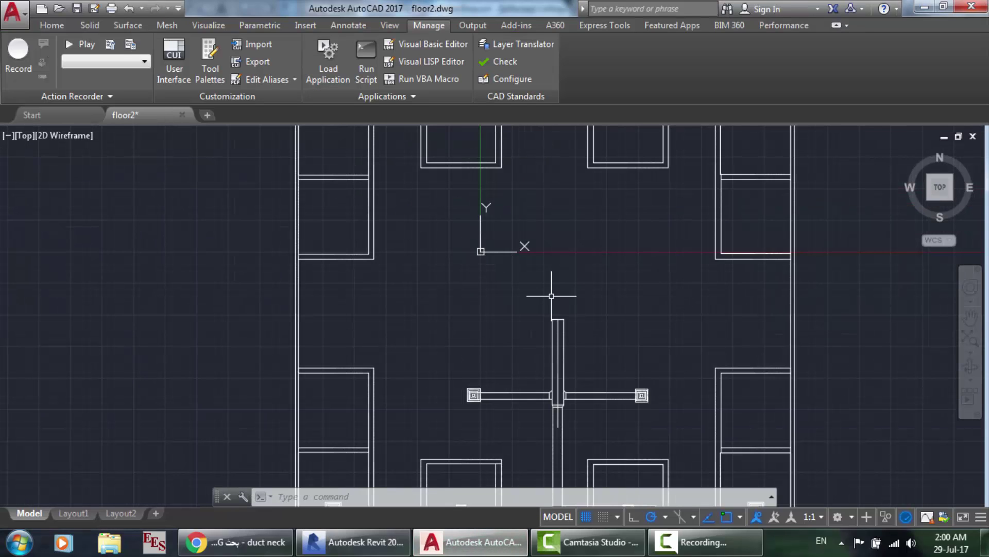
pyautogui.scroll(-3, 551, 295)
pyautogui.scroll(5, 564, 377)
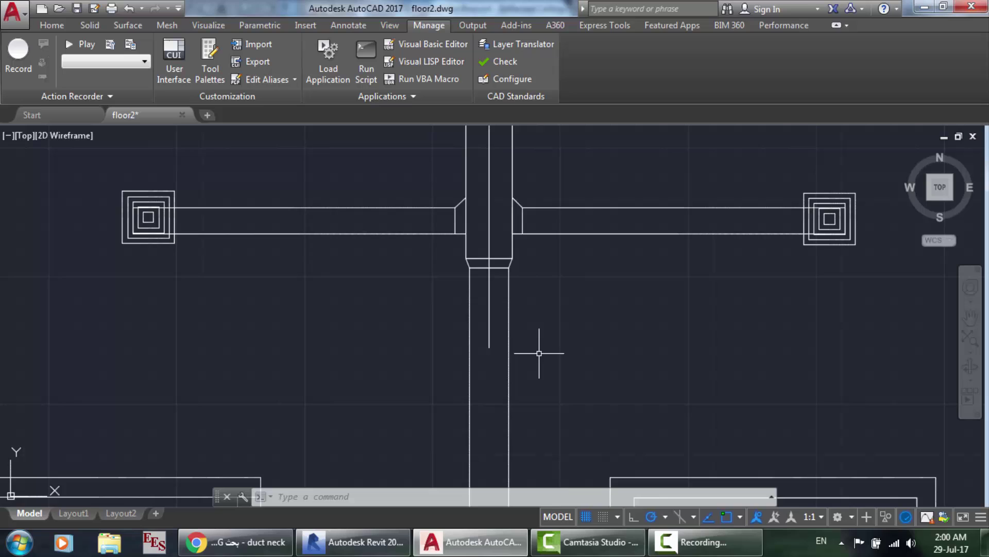
pyautogui.click(489, 299)
pyautogui.press('Delete')
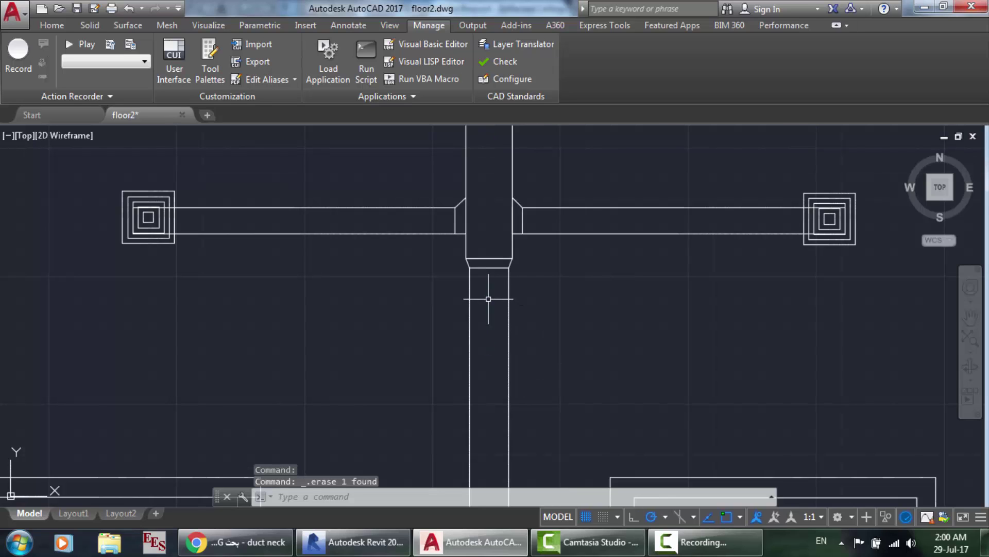
# Compare the lower branch run and its right end diffuser with Revit's Level 3 ceiling plan, and review the duct layout back in AutoCAD.
pyautogui.scroll(-5, 489, 299)
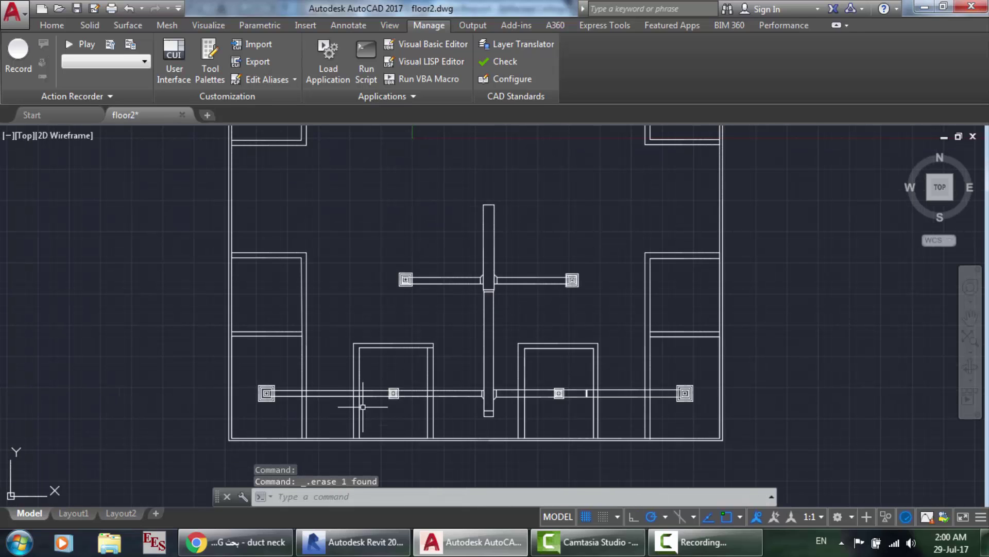
pyautogui.click(363, 407)
pyautogui.scroll(5, 335, 405)
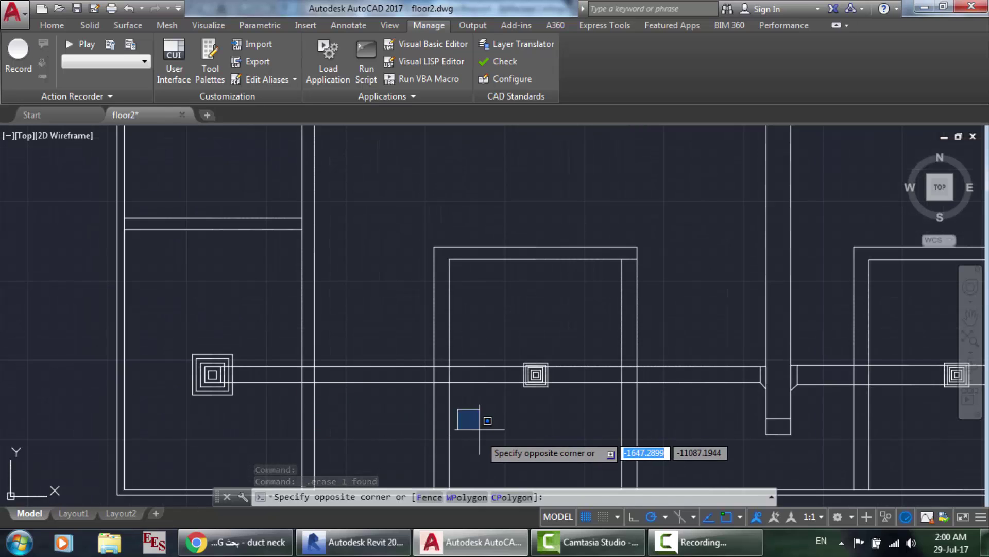
pyautogui.click(479, 430)
pyautogui.scroll(-4, 469, 336)
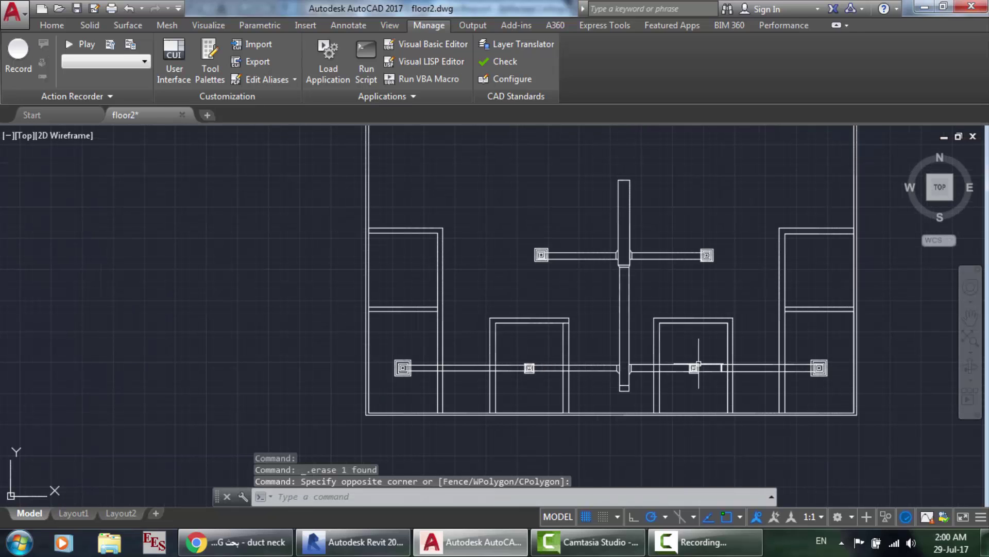
pyautogui.scroll(8, 847, 363)
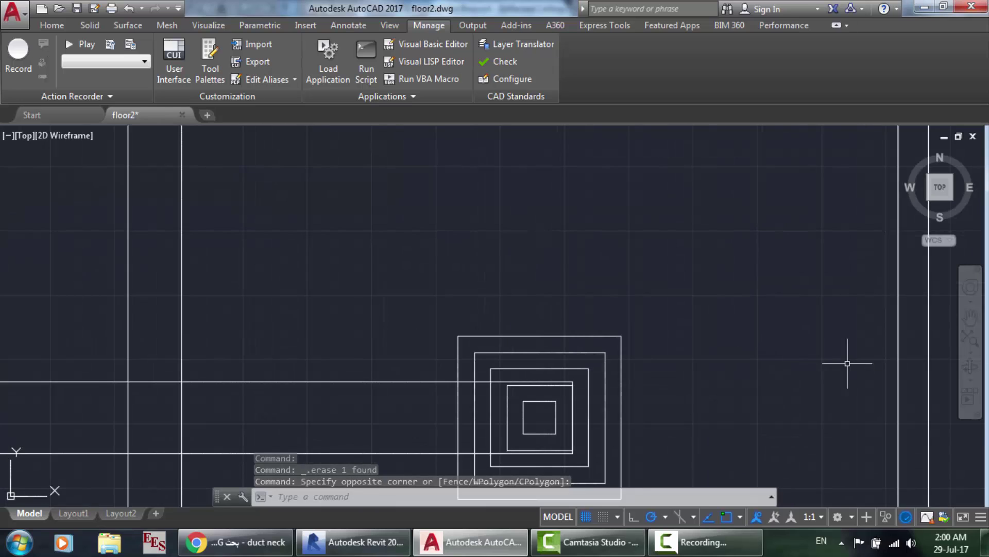
pyautogui.scroll(-3, 590, 393)
pyautogui.hotkey('alt', 'Tab')
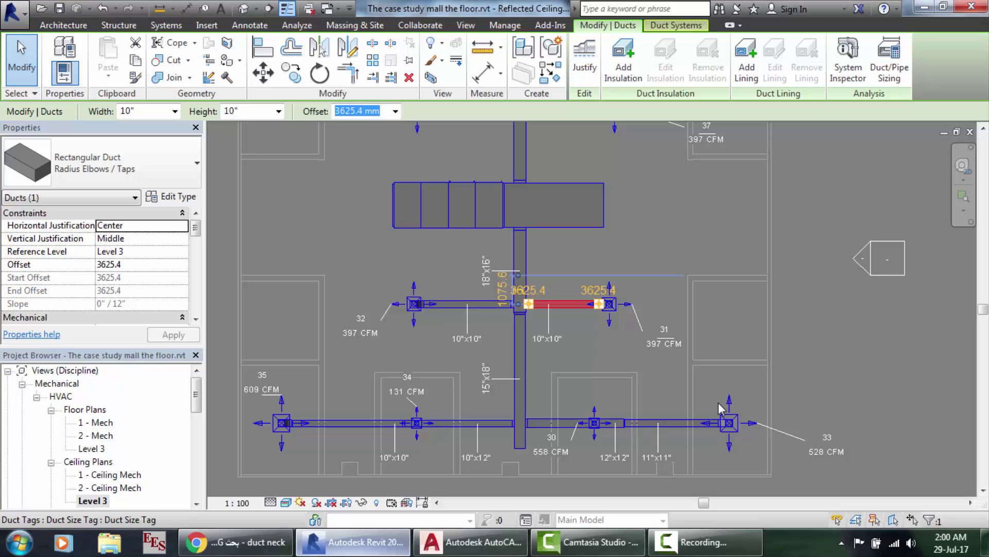
pyautogui.scroll(5, 730, 427)
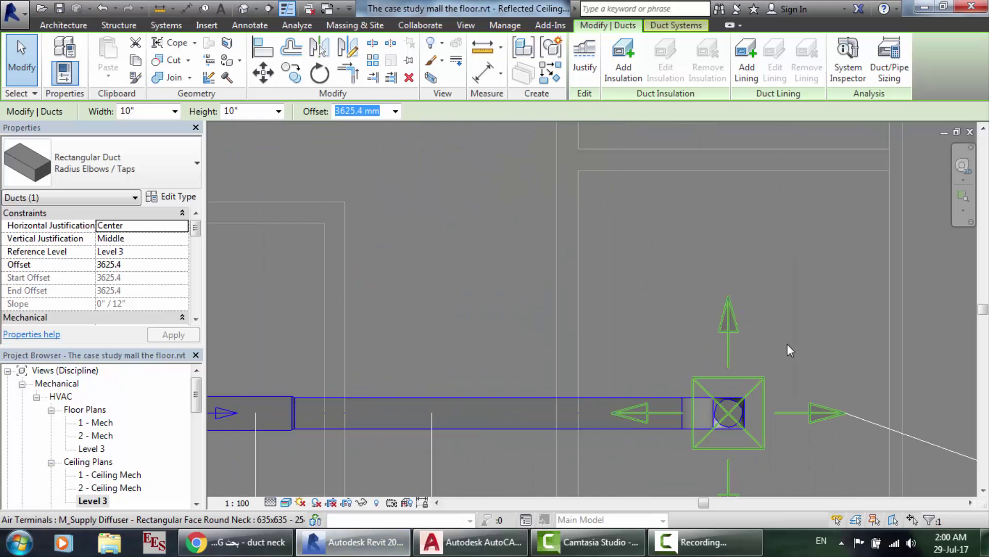
pyautogui.click(470, 542)
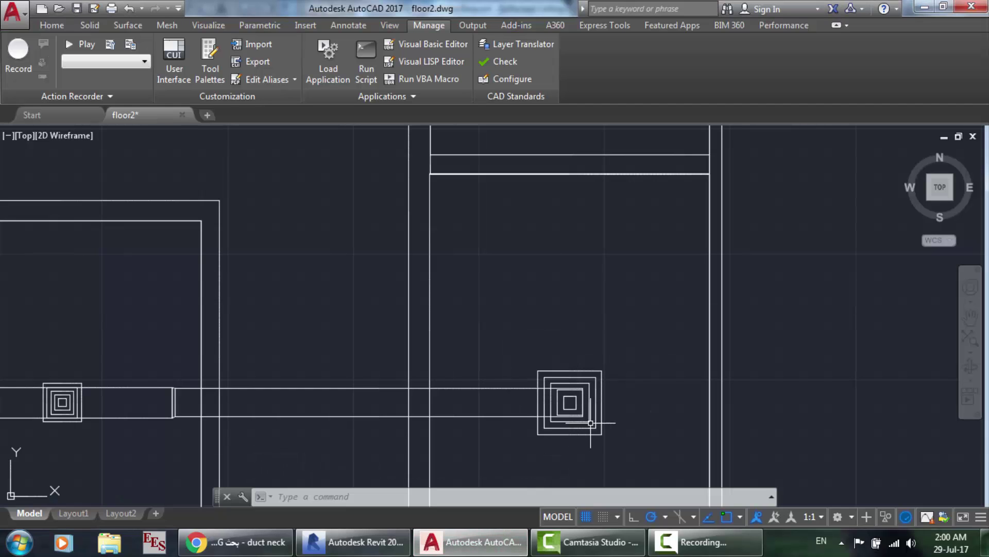
pyautogui.scroll(2, 590, 422)
pyautogui.scroll(-5, 488, 350)
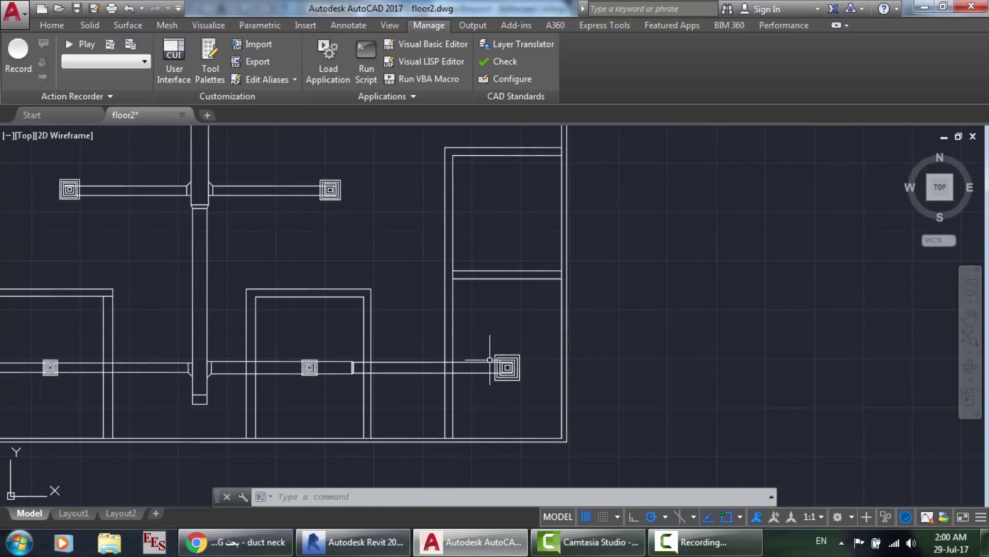
pyautogui.scroll(-4, 289, 237)
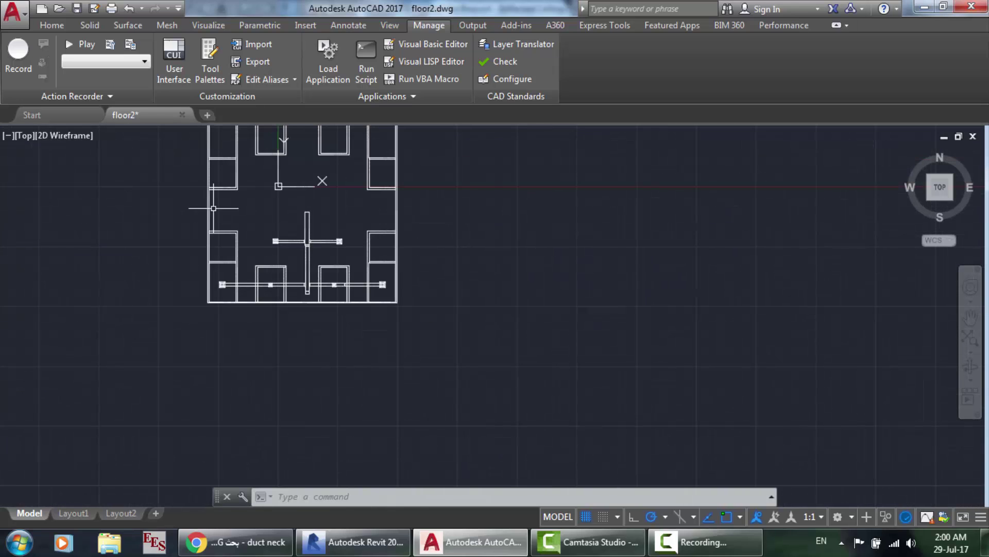
pyautogui.scroll(4, 215, 210)
pyautogui.scroll(2, 420, 267)
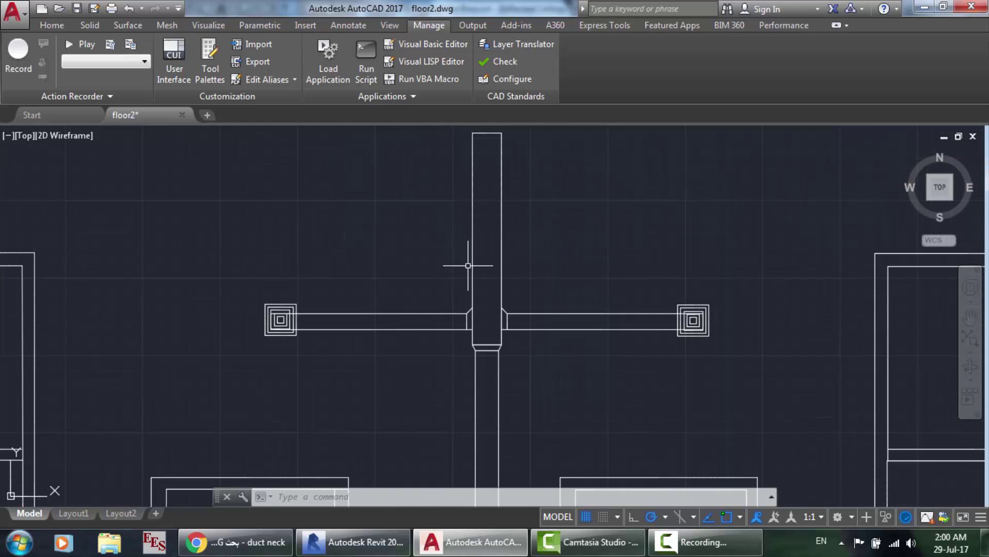
# Compare the upper and lower duct branches and diffusers in Revit's Level 3 ceiling plan with the AutoCAD layout, ending back in AutoCAD.
pyautogui.scroll(-5, 490, 226)
pyautogui.scroll(6, 481, 227)
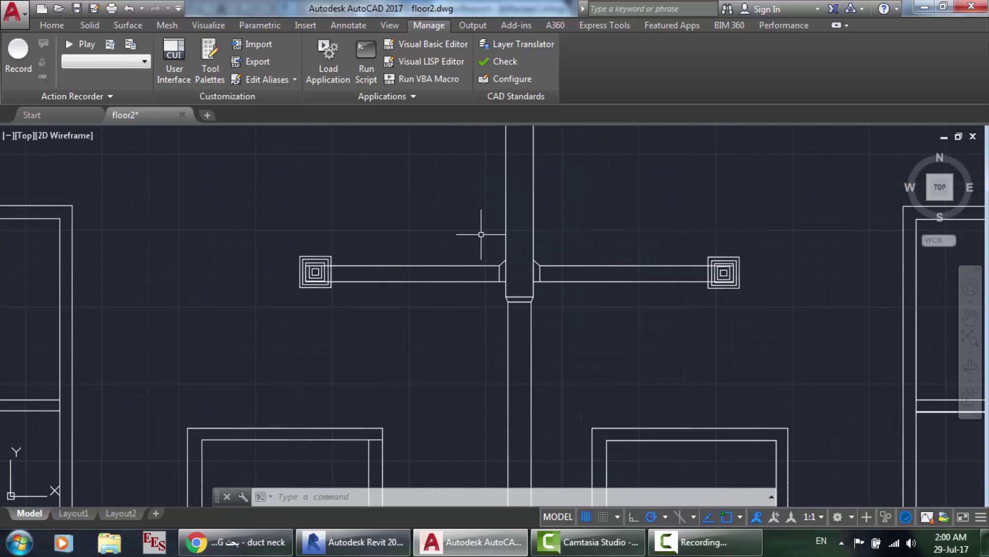
pyautogui.scroll(-4, 396, 430)
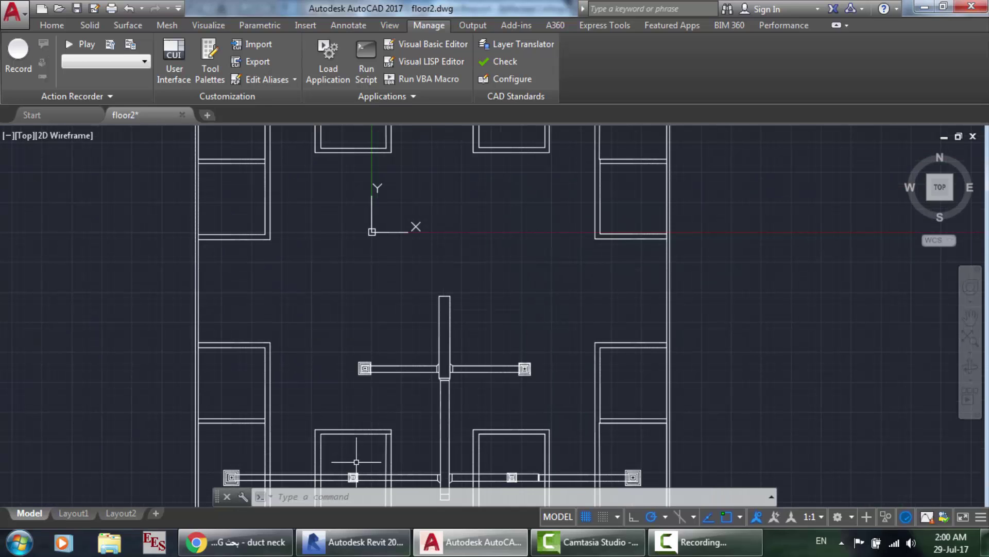
pyautogui.scroll(-2, 656, 148)
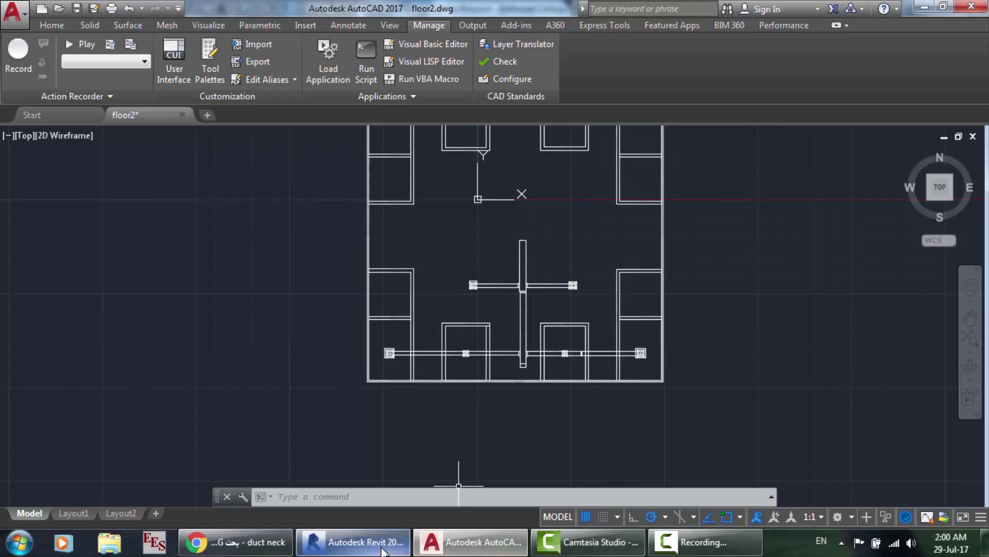
pyautogui.click(383, 549)
pyautogui.scroll(-5, 506, 261)
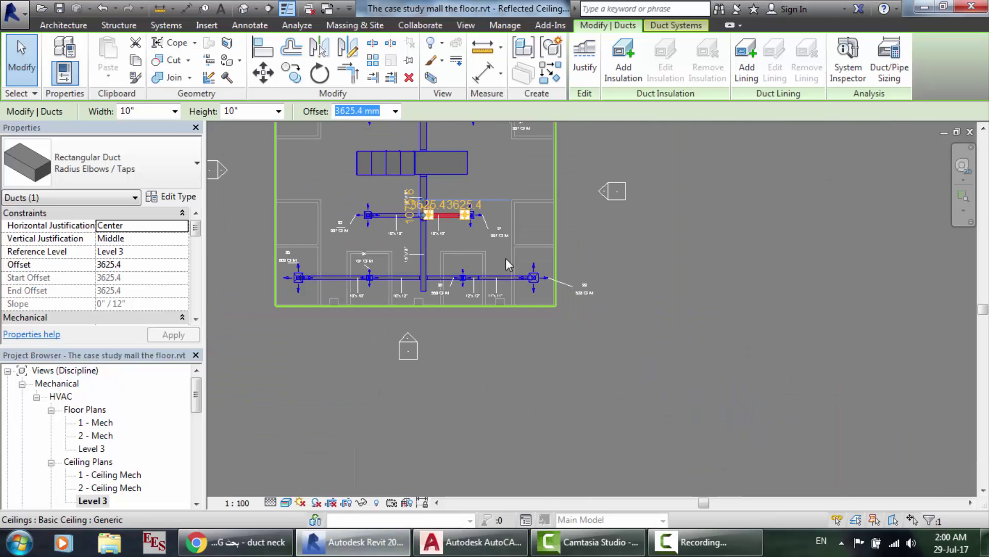
pyautogui.scroll(-2, 505, 257)
pyautogui.scroll(-3, 452, 147)
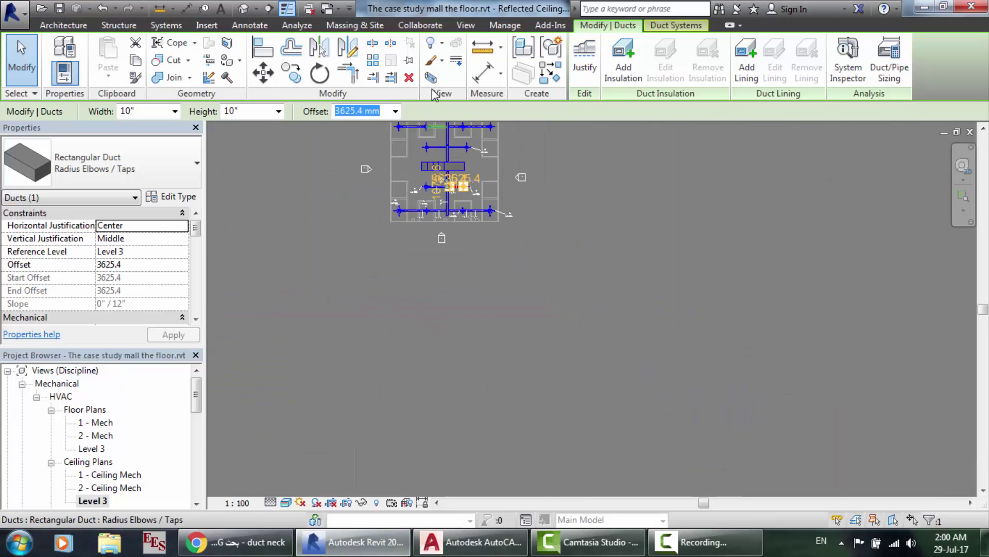
pyautogui.scroll(5, 465, 170)
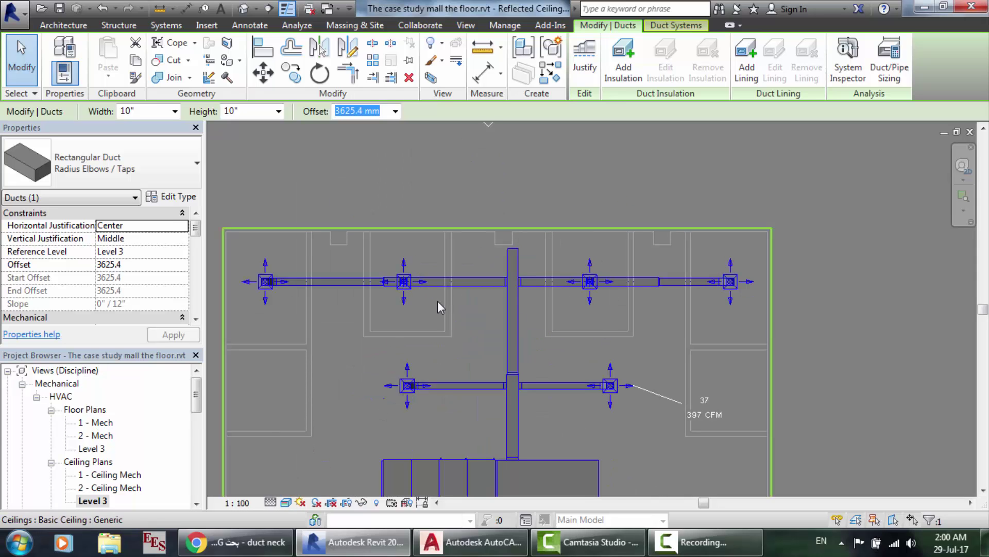
pyautogui.click(492, 552)
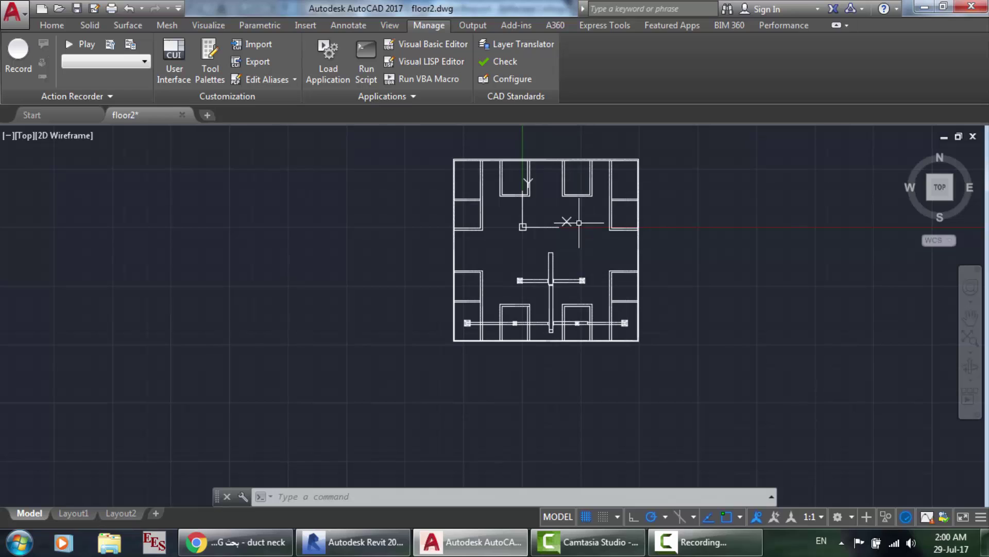
pyautogui.scroll(3, 577, 299)
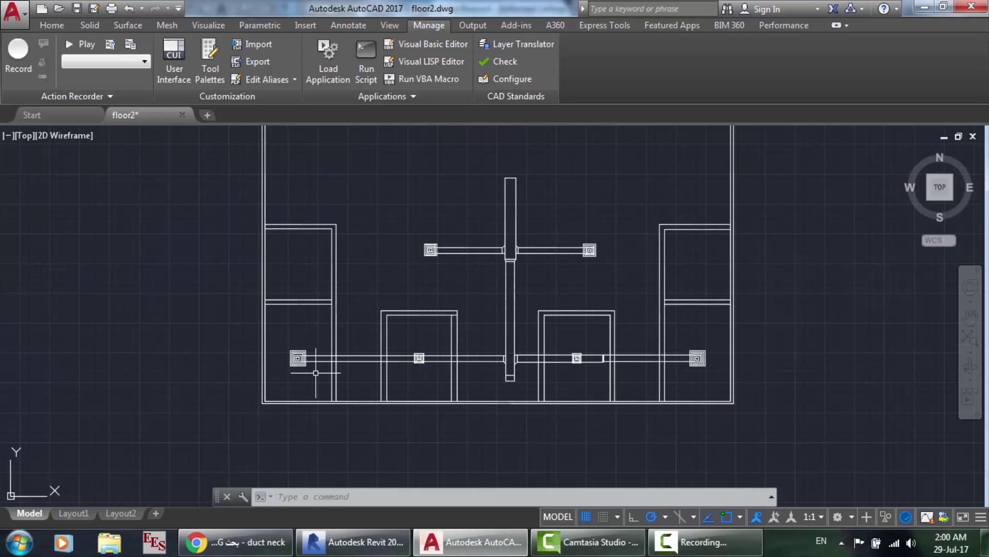
# Look through the Downloads folder for the duct and branch LISP files in the application loader and close it without loading anything.
pyautogui.click(330, 66)
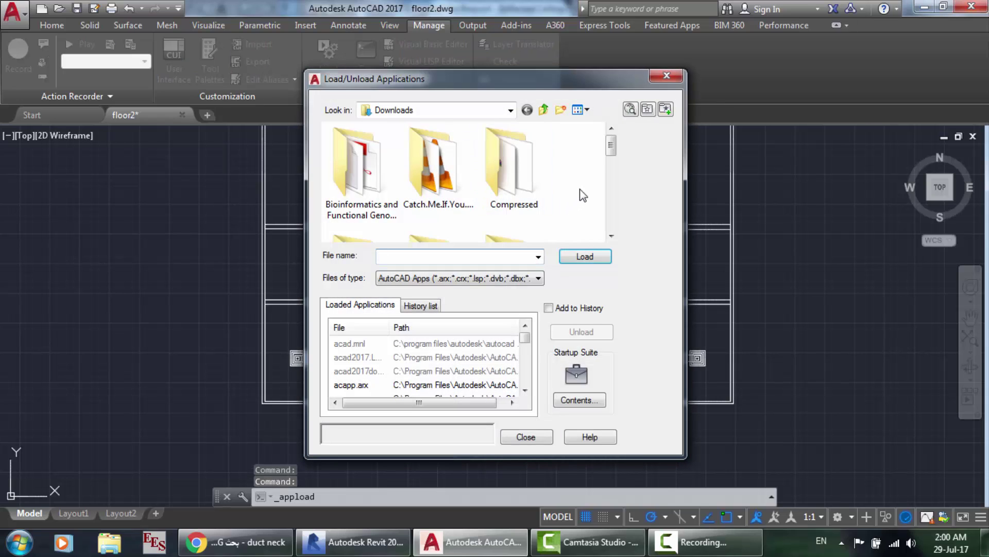
pyautogui.scroll(-5, 582, 195)
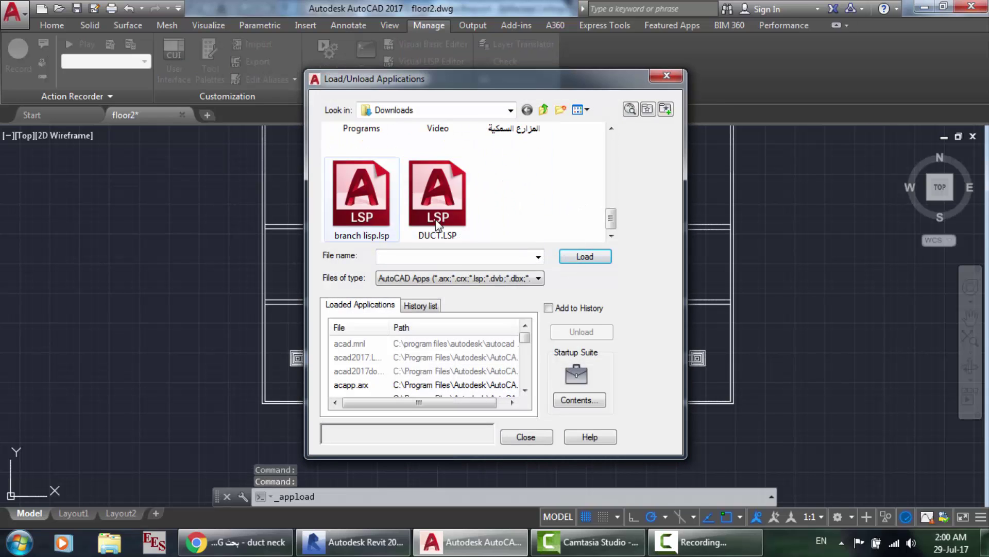
pyautogui.click(546, 433)
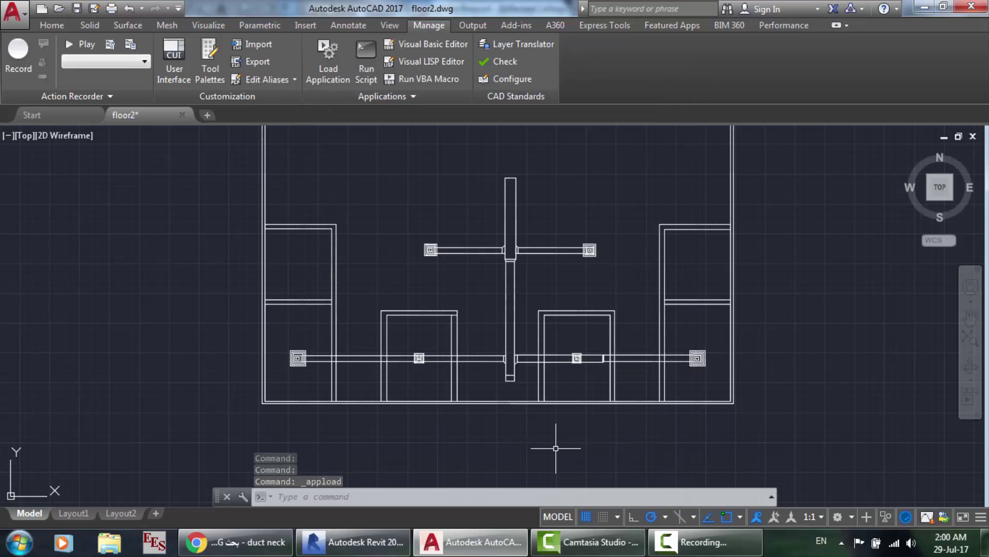
# Draw a 304-wide L-shaped duct outside the floor plan's right wall using the DUCT routine, radius elbow, r/w factor 0.75, horizontal leg about 4018.
pyautogui.write('d')
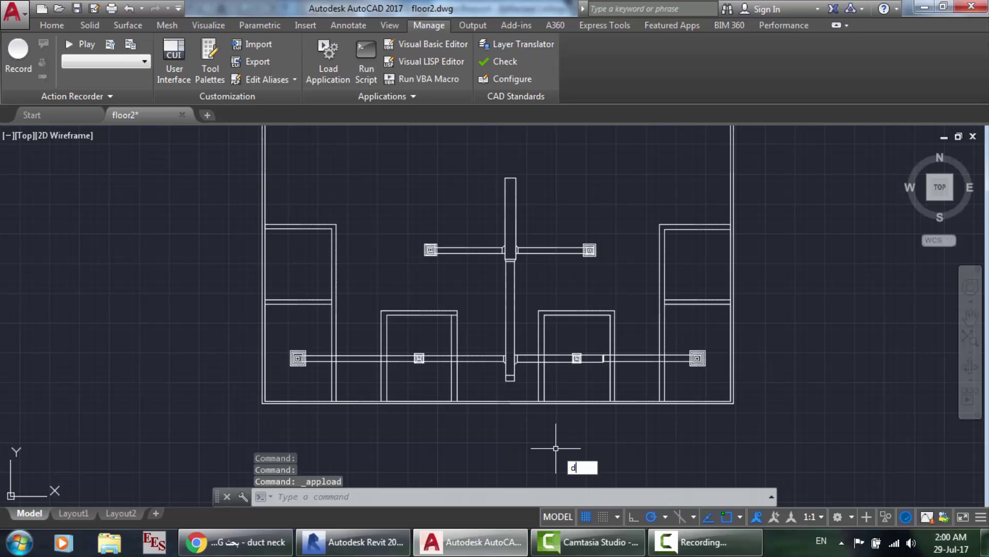
pyautogui.write('uct')
pyautogui.press('Return')
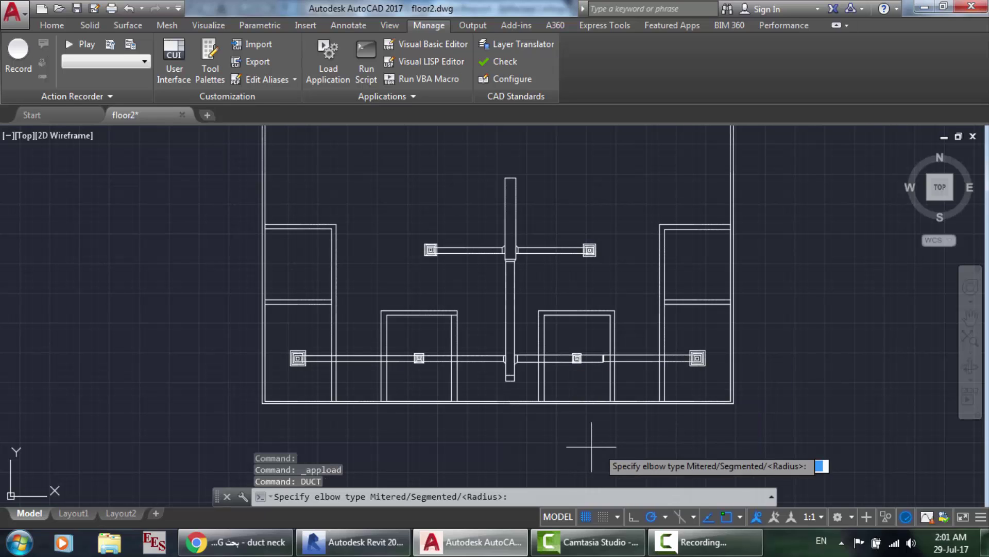
pyautogui.scroll(-2, 681, 445)
pyautogui.scroll(4, 825, 447)
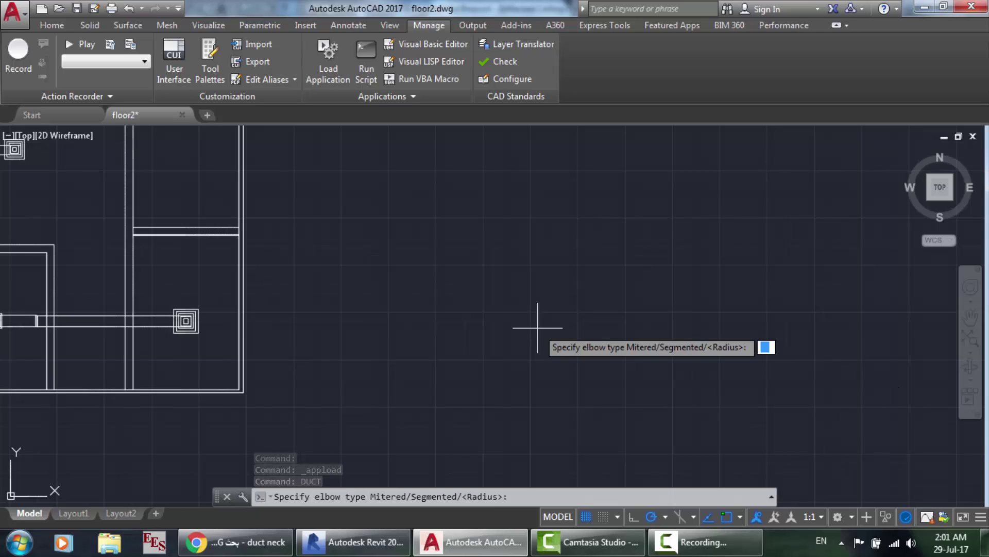
pyautogui.write('r')
pyautogui.press('Return')
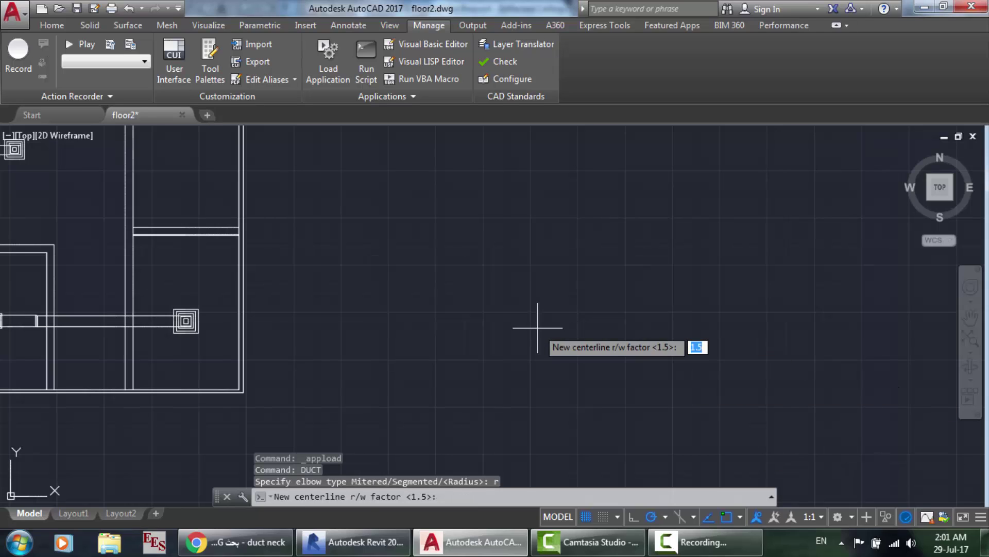
pyautogui.write('.75')
pyautogui.press('Return')
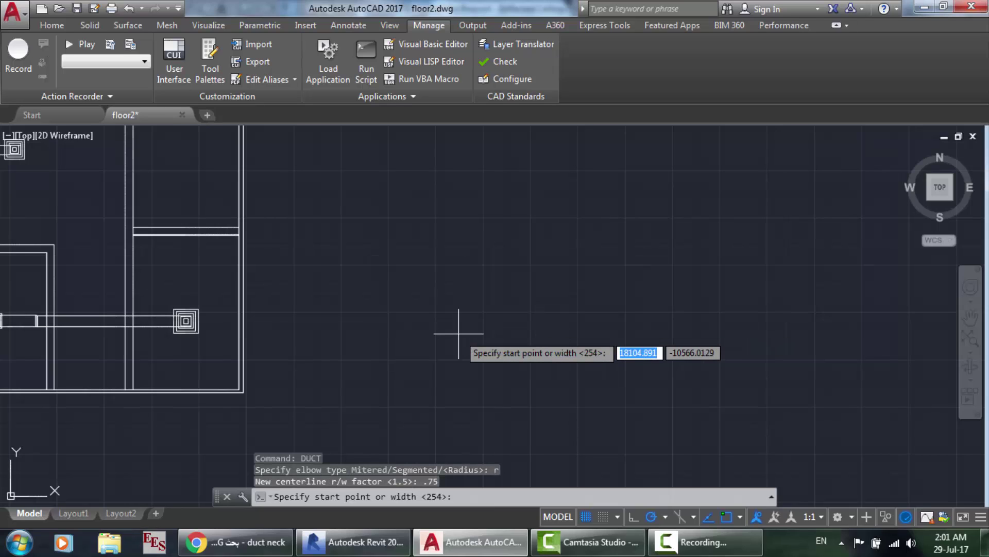
pyautogui.write('3')
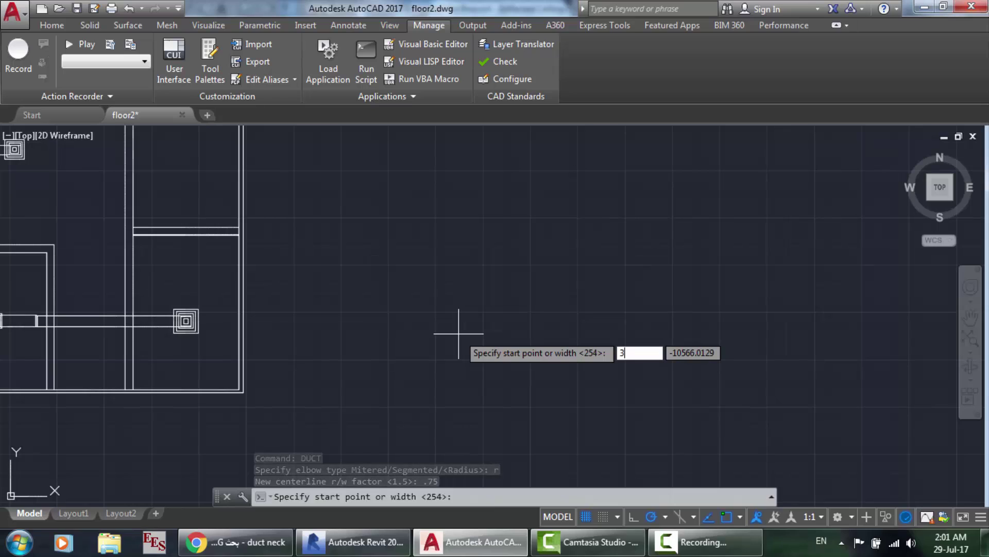
pyautogui.write('04')
pyautogui.press('Return')
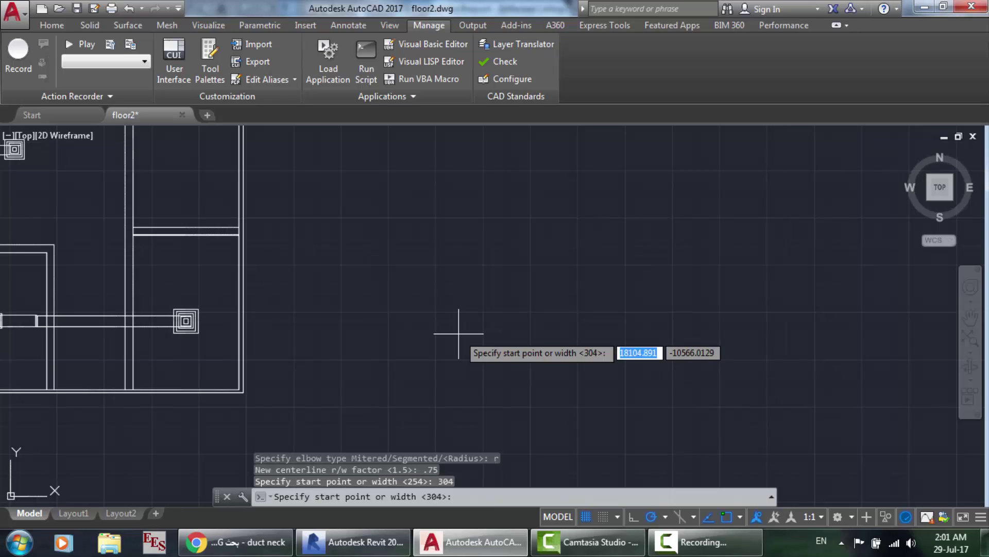
pyautogui.click(400, 326)
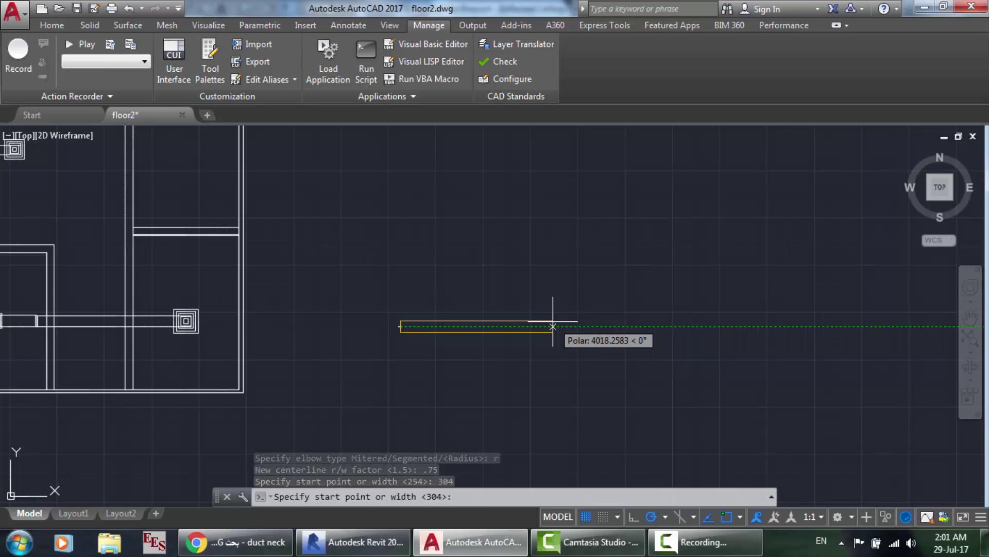
pyautogui.click(553, 327)
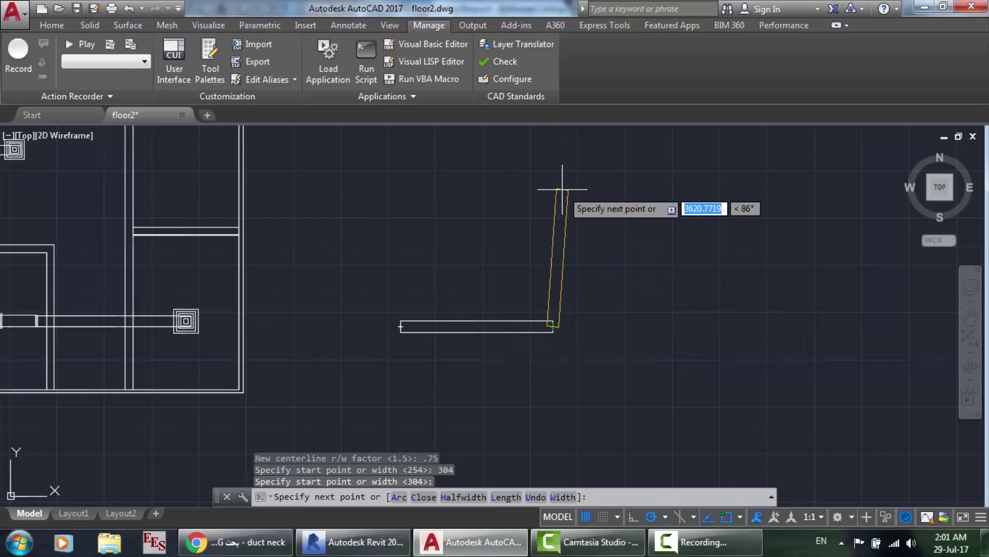
pyautogui.click(552, 175)
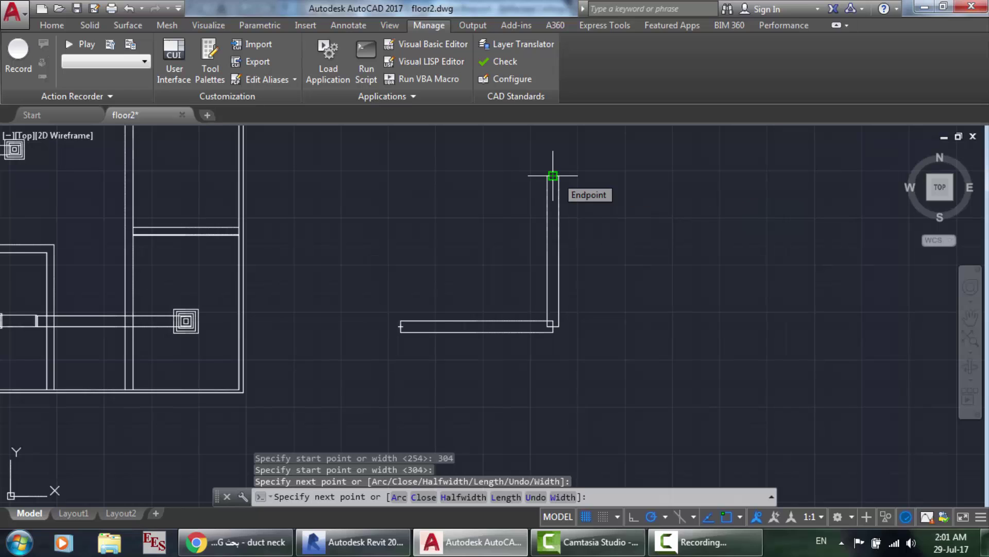
pyautogui.press('Return')
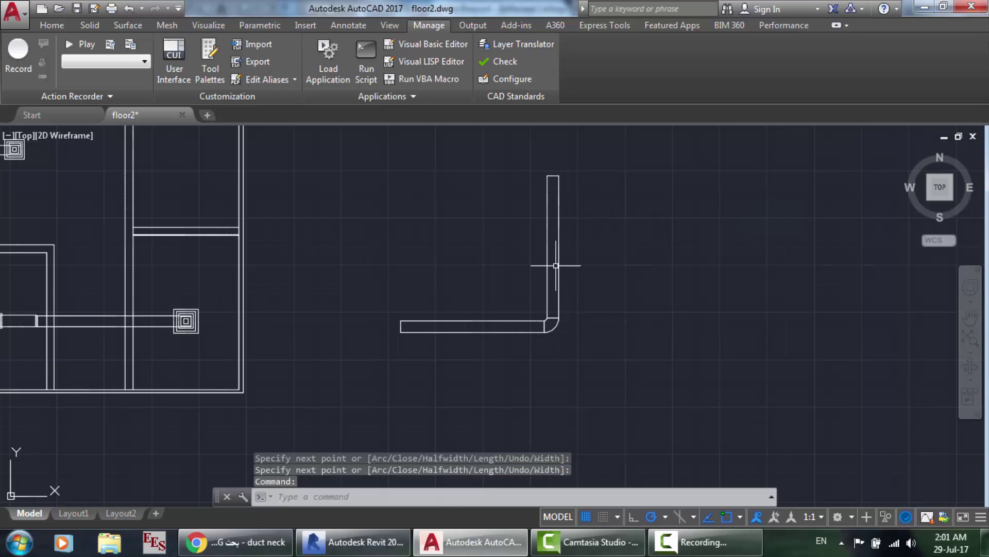
pyautogui.scroll(5, 524, 354)
pyautogui.scroll(-5, 507, 429)
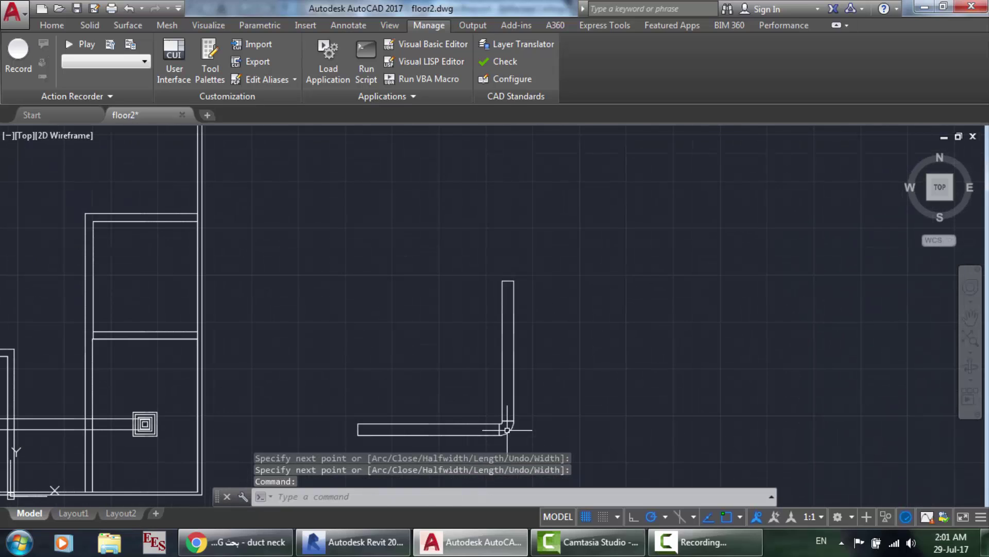
# Draw a second 304-wide L-shaped duct right of the first with a radius elbow, centerline r/w factor 0.5 and horizontal leg about 4156.
pyautogui.write('duct')
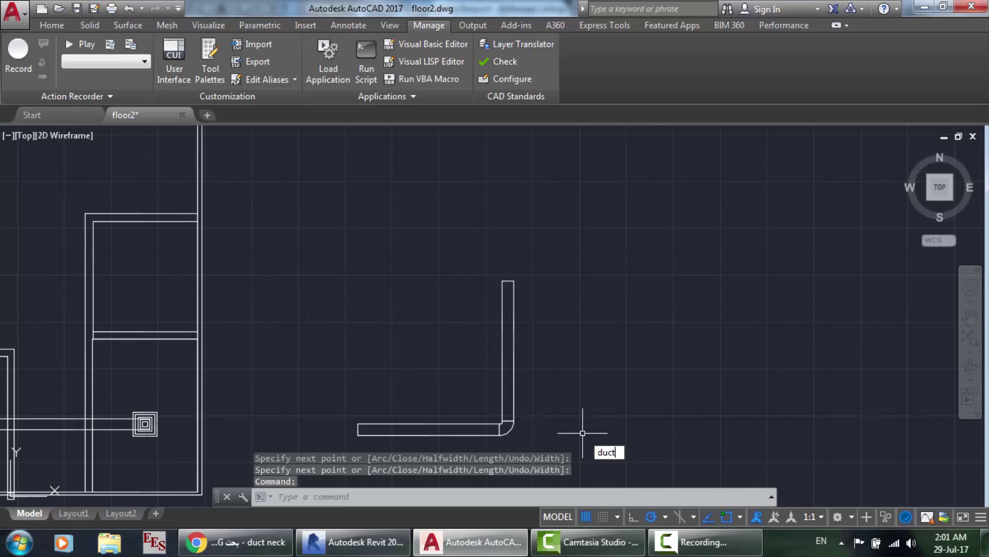
pyautogui.press('Return')
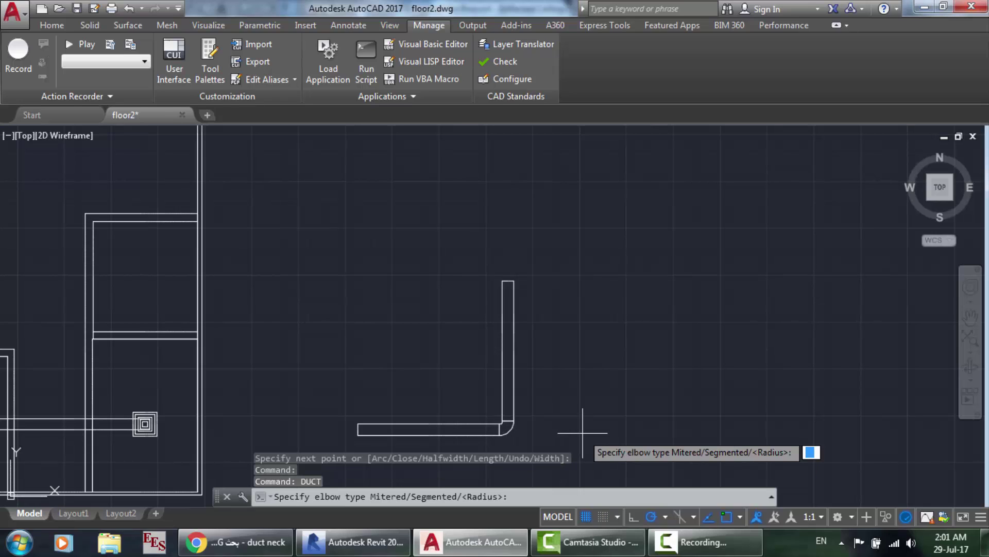
pyautogui.press('Return')
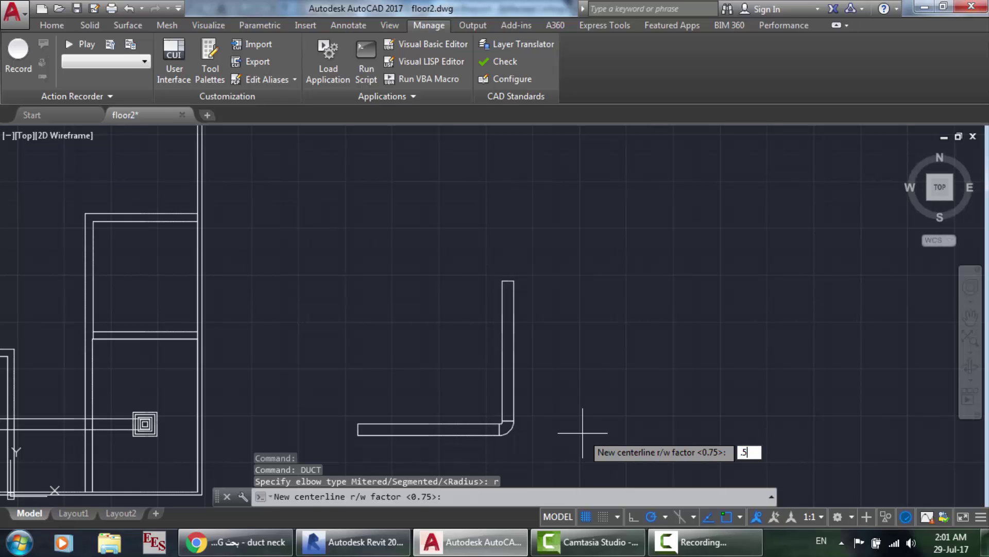
pyautogui.press('Return')
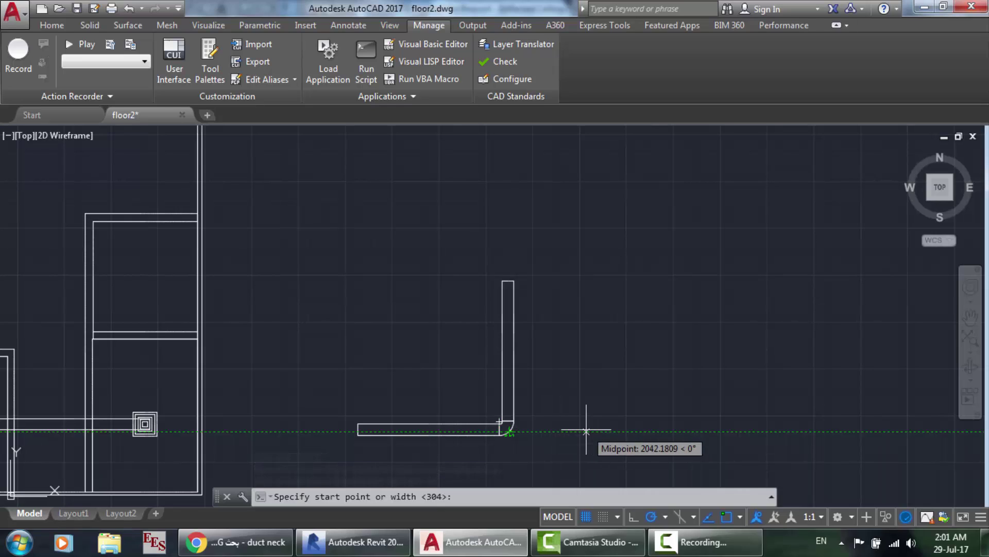
pyautogui.write('304')
pyautogui.press('Return')
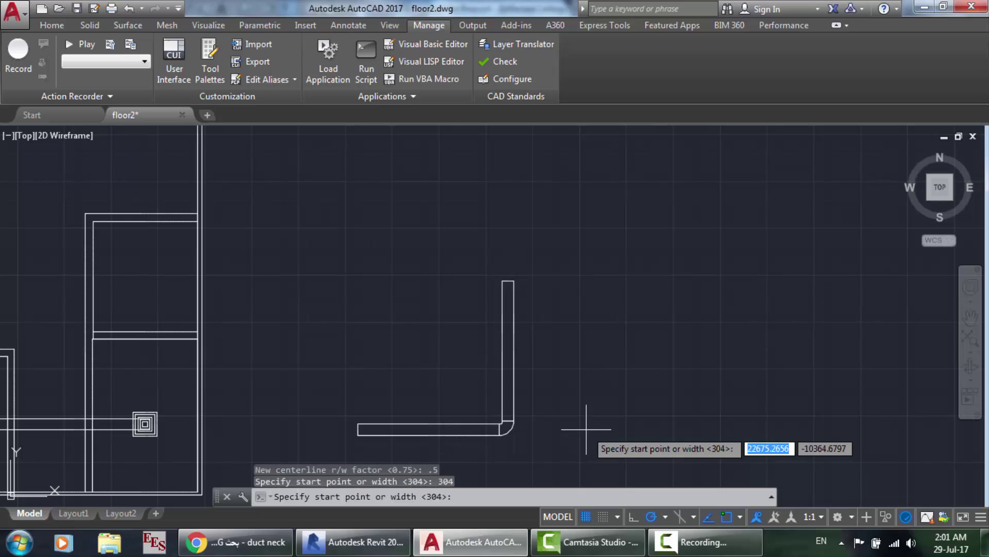
pyautogui.click(593, 424)
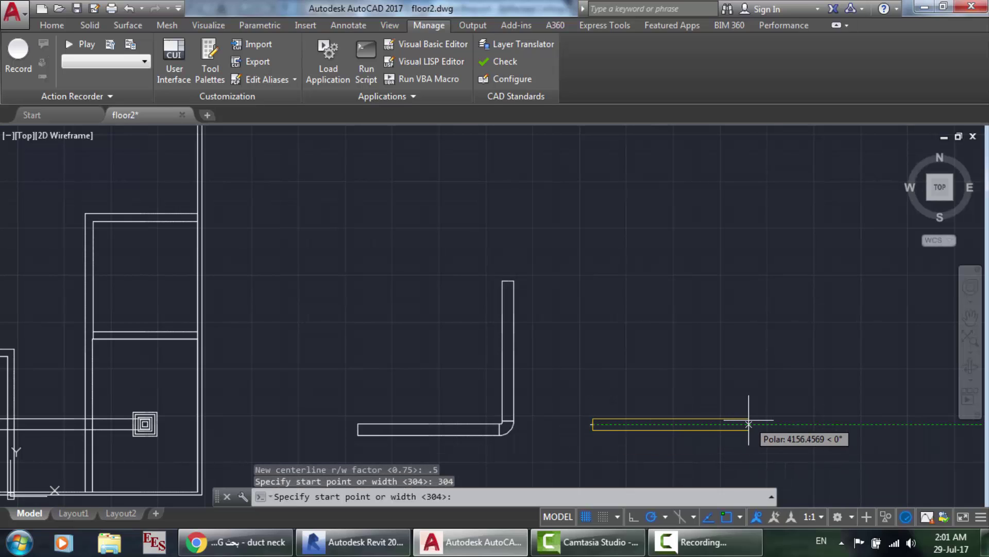
pyautogui.click(749, 425)
pyautogui.click(748, 260)
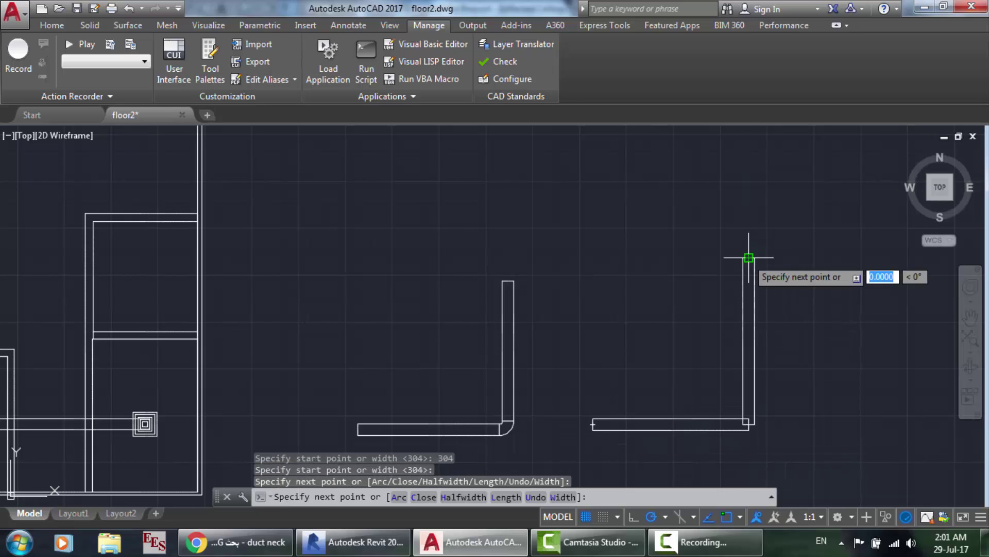
pyautogui.press('Return')
pyautogui.scroll(4, 773, 455)
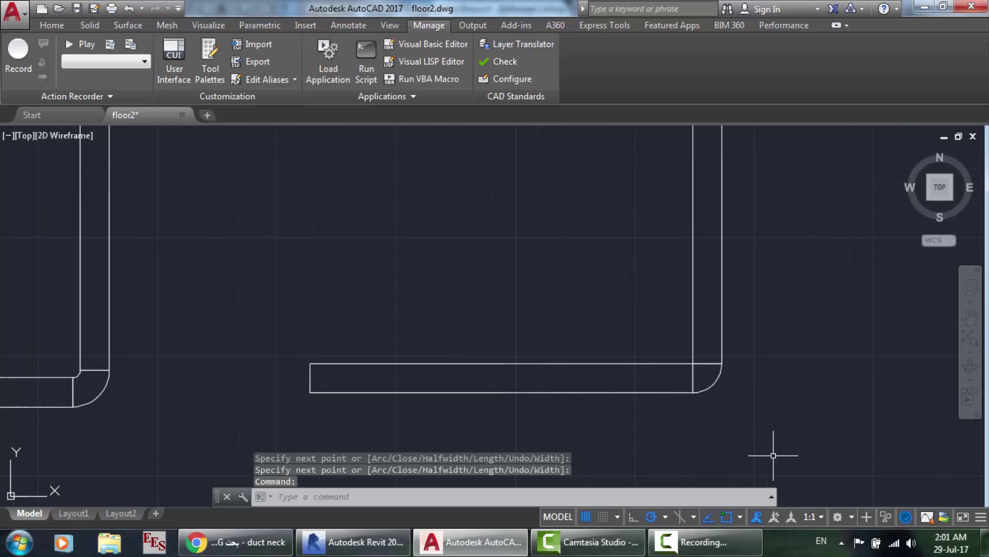
pyautogui.scroll(-5, 721, 362)
pyautogui.scroll(2, 799, 356)
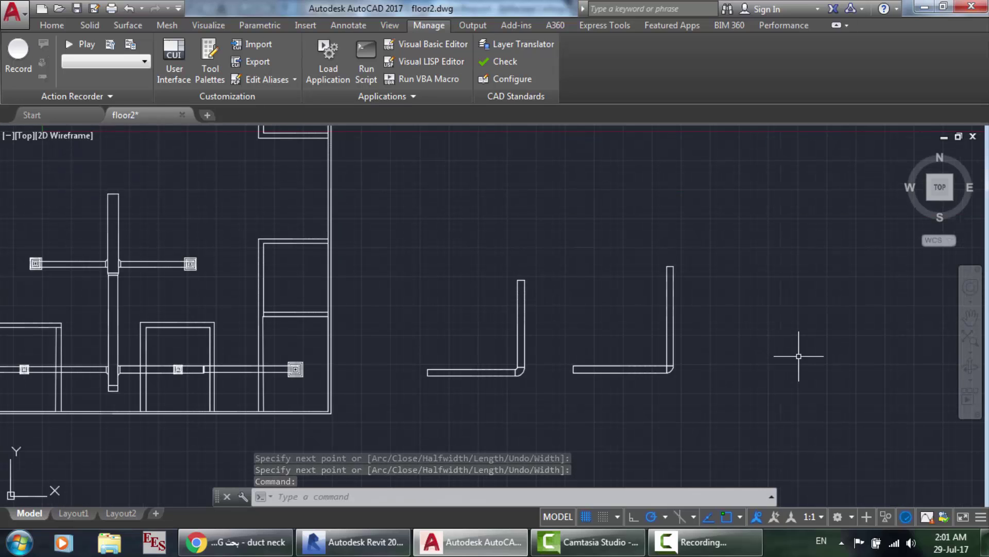
# Draw a third 304-wide L-shaped duct right of the second with the DUCT routine, radius elbow, centerline r/w factor 1, vertical leg about 6880.
pyautogui.write('du')
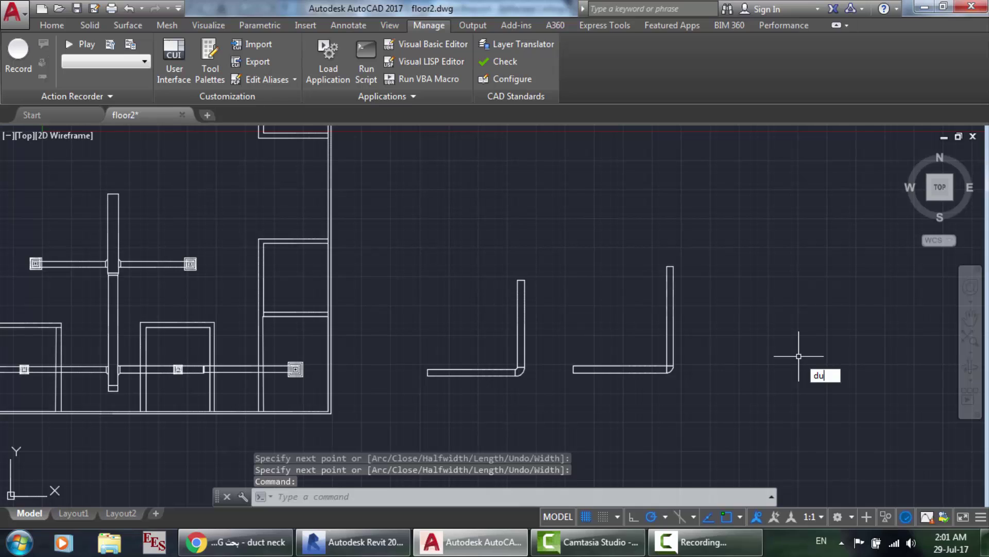
pyautogui.write('ct')
pyautogui.press('Return')
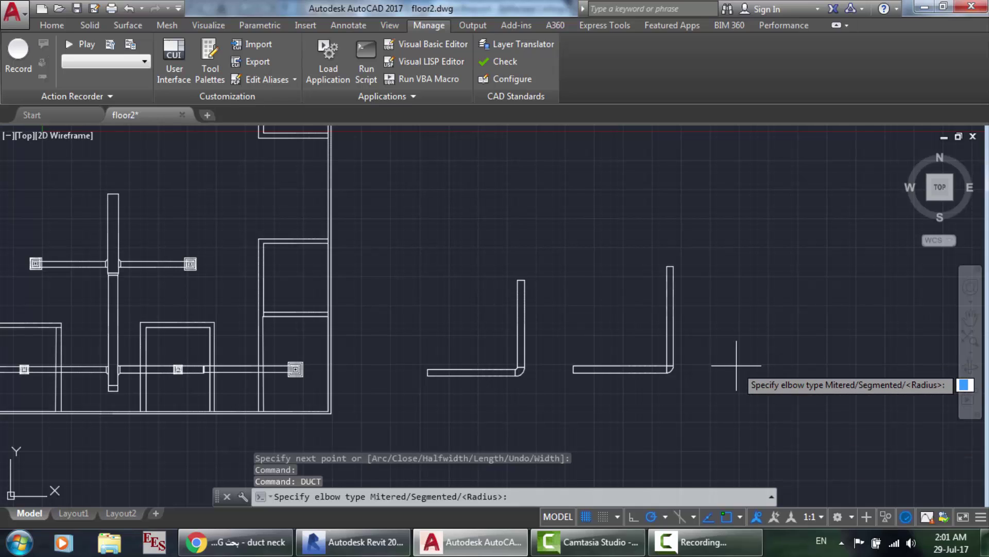
pyautogui.write('r')
pyautogui.press('Return')
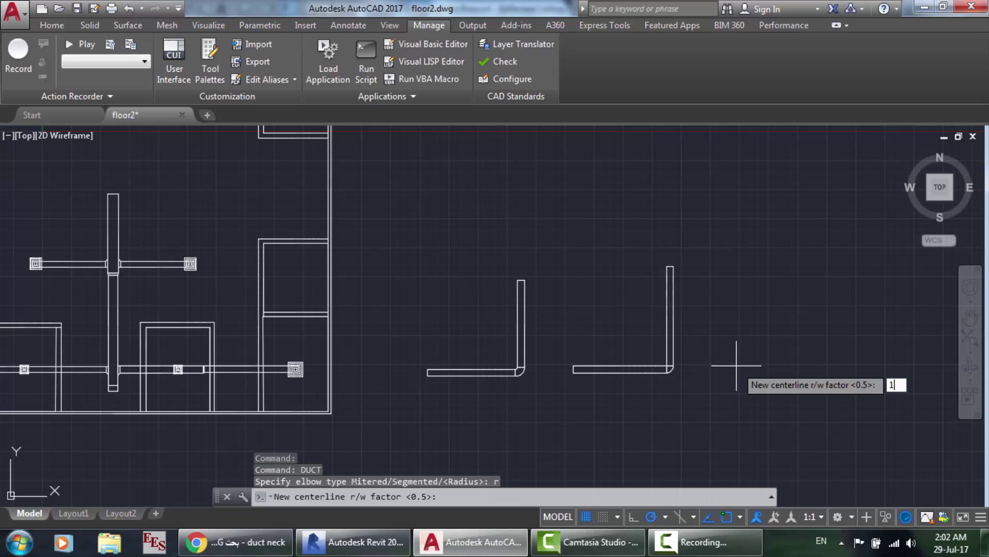
pyautogui.press('Return')
pyautogui.write('304')
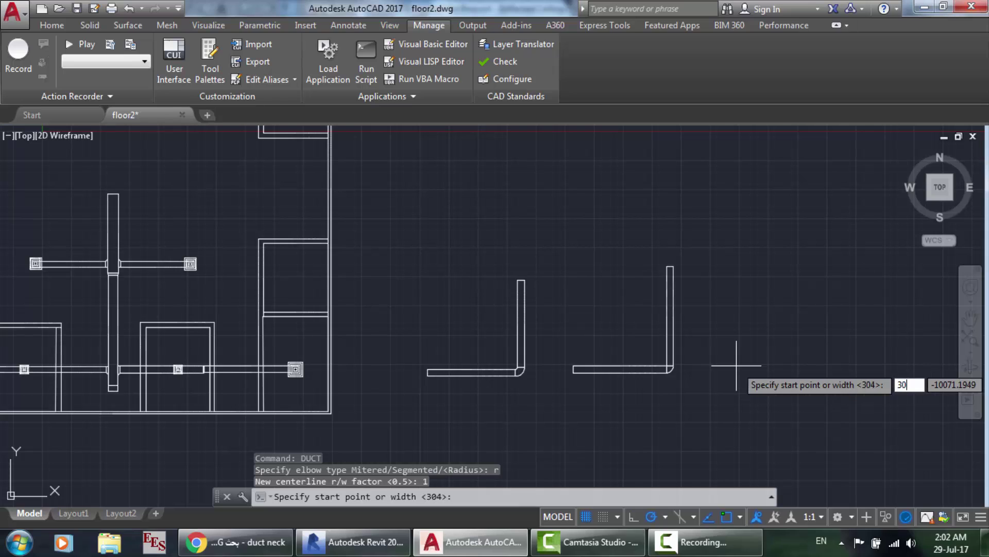
pyautogui.press('Return')
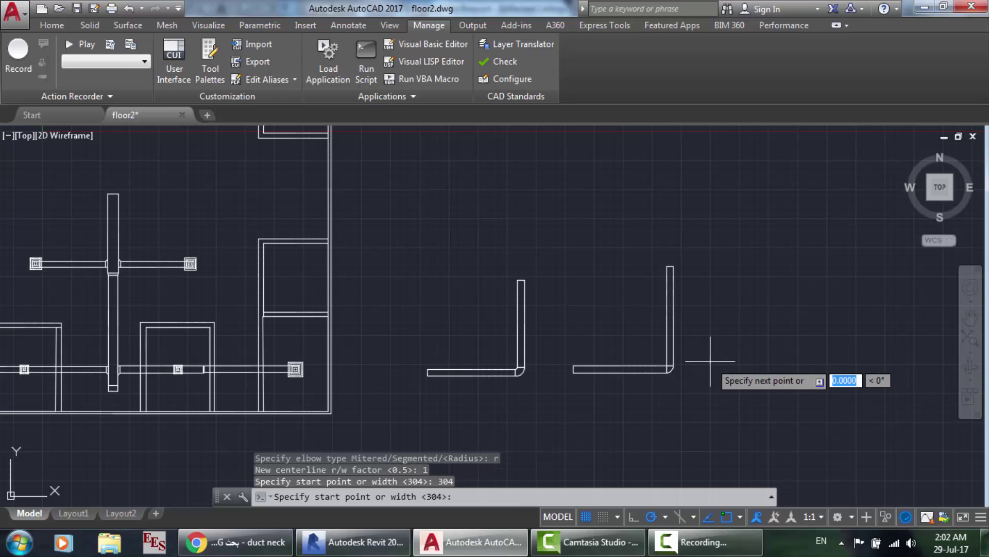
pyautogui.click(711, 361)
pyautogui.click(854, 361)
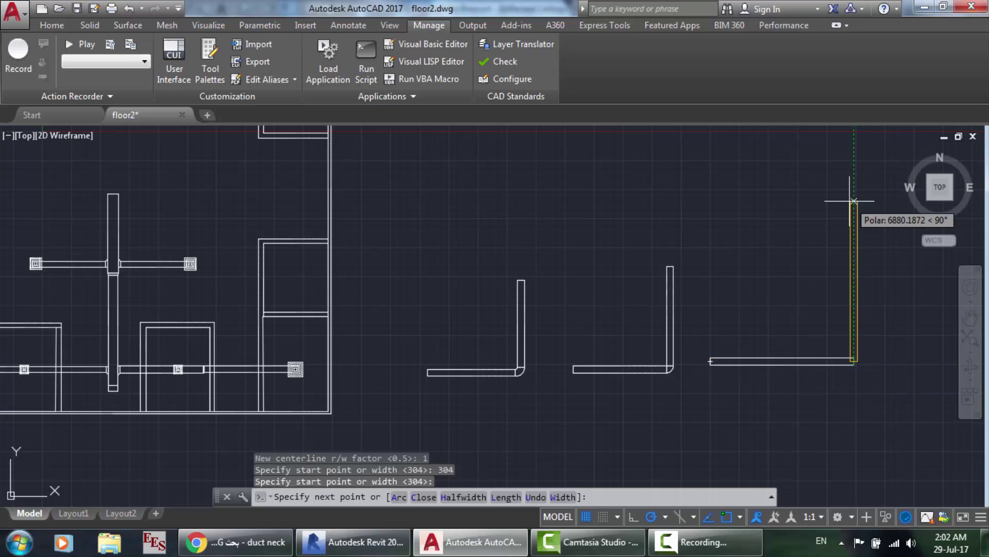
pyautogui.click(850, 201)
pyautogui.press('Return')
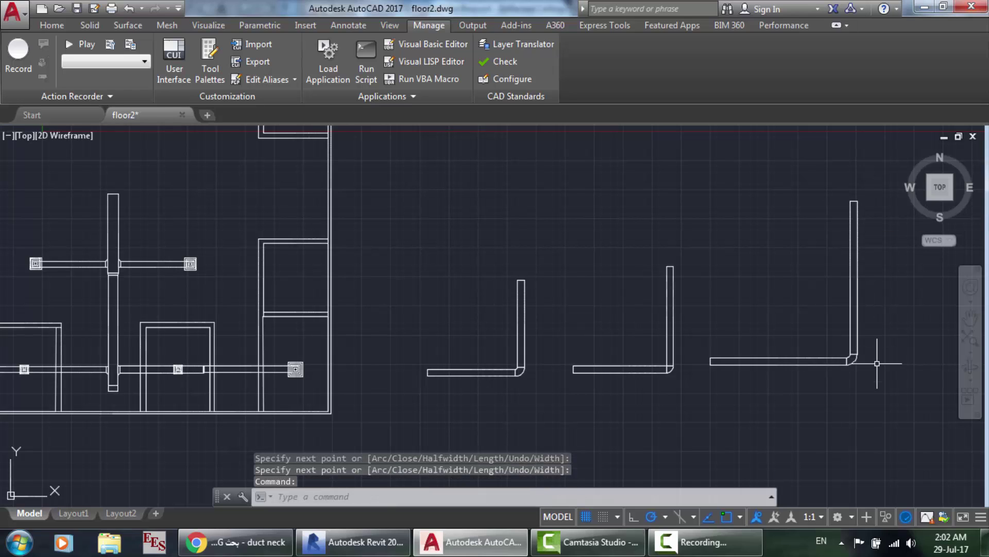
# Inspect the third duct's radius elbow up close, selecting it and clearing the selection.
pyautogui.scroll(5, 877, 363)
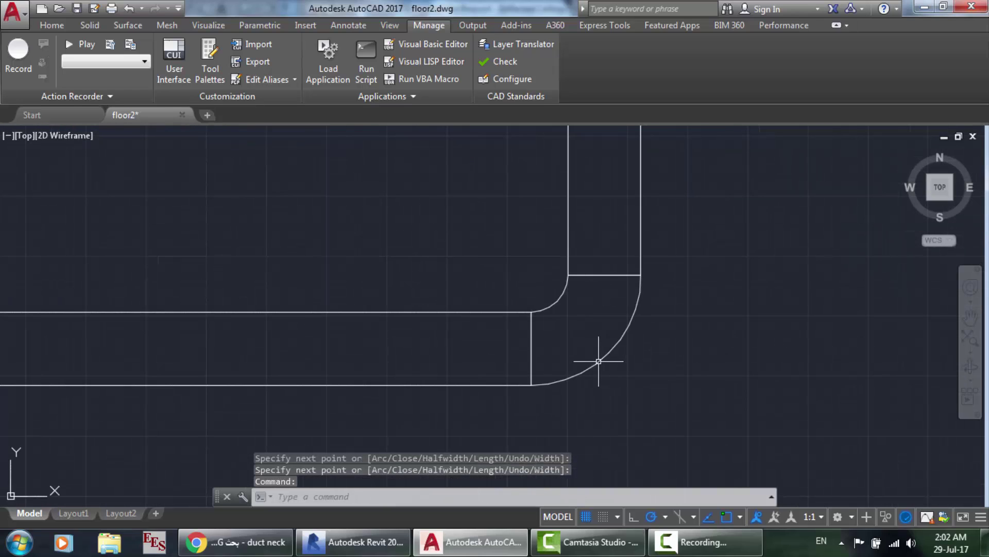
pyautogui.click(598, 363)
pyautogui.scroll(-2, 504, 239)
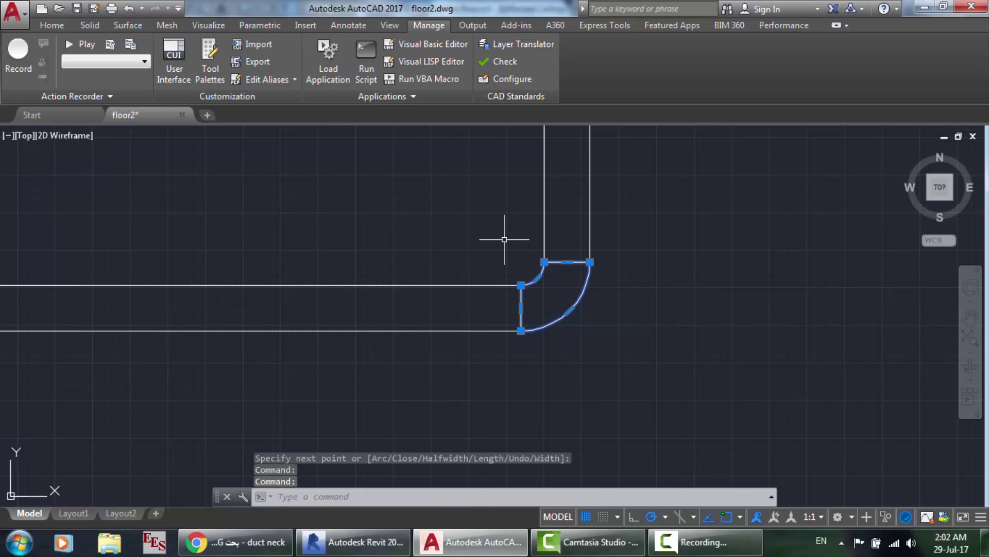
pyautogui.press('Escape')
pyautogui.scroll(-5, 462, 420)
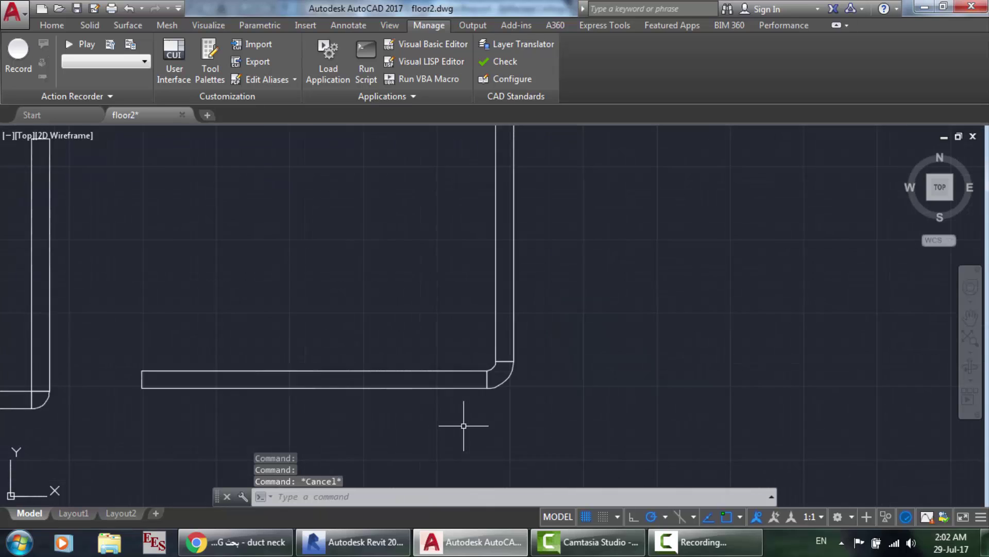
pyautogui.scroll(4, 524, 436)
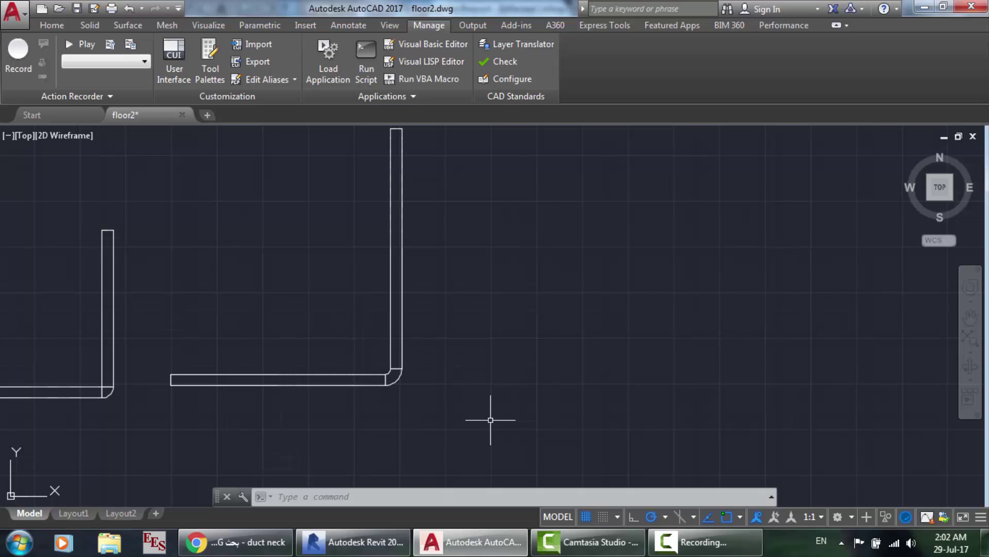
# Draw a fourth 304-wide L-shaped duct right of the third with a mitered elbow, throat length 4 and horizontal leg about 4404.
pyautogui.write('u')
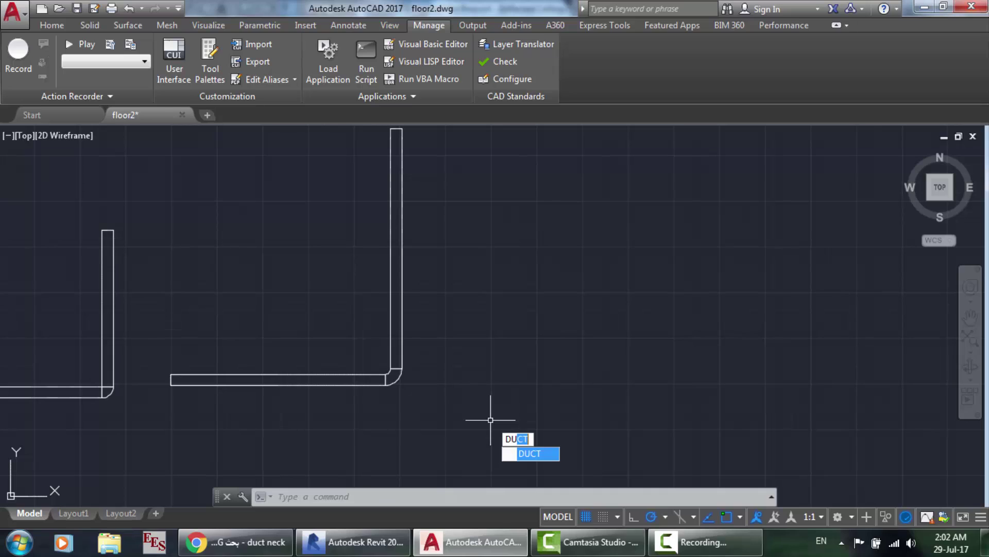
pyautogui.press('Return')
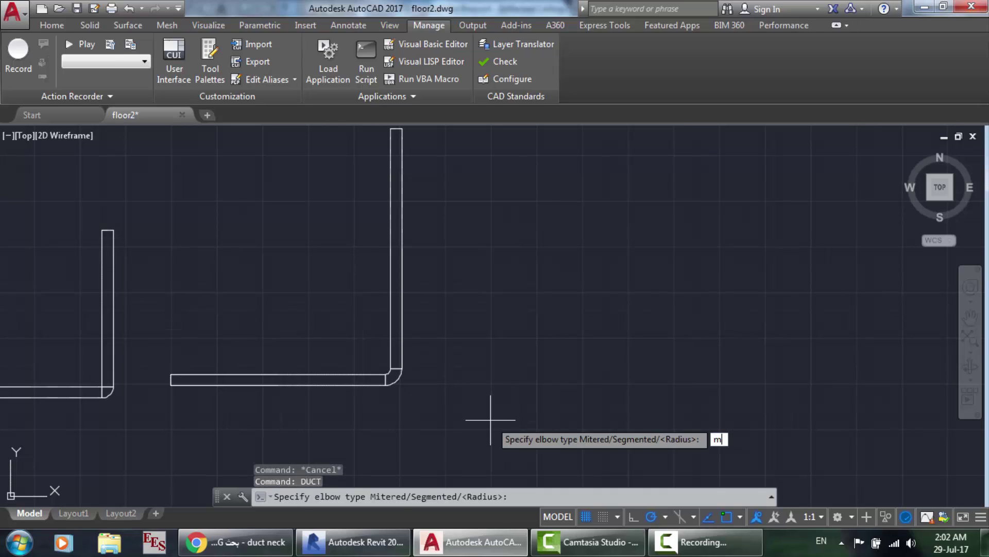
pyautogui.press('Return')
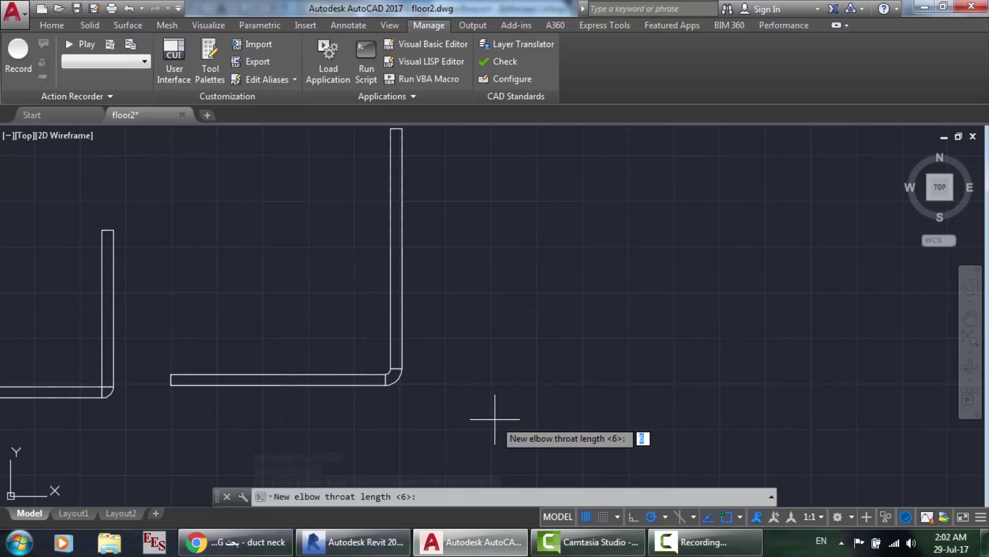
pyautogui.press('Return')
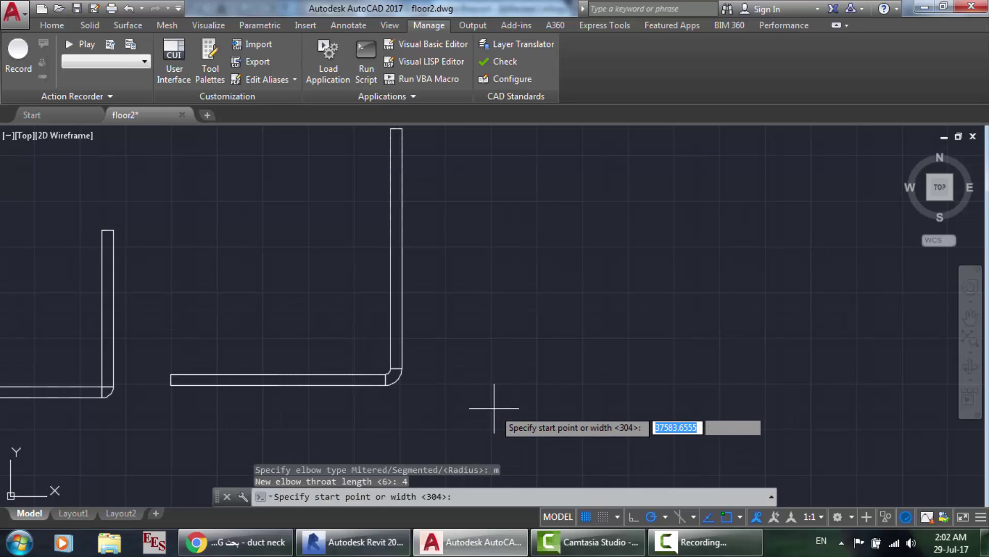
pyautogui.write('304')
pyautogui.press('Return')
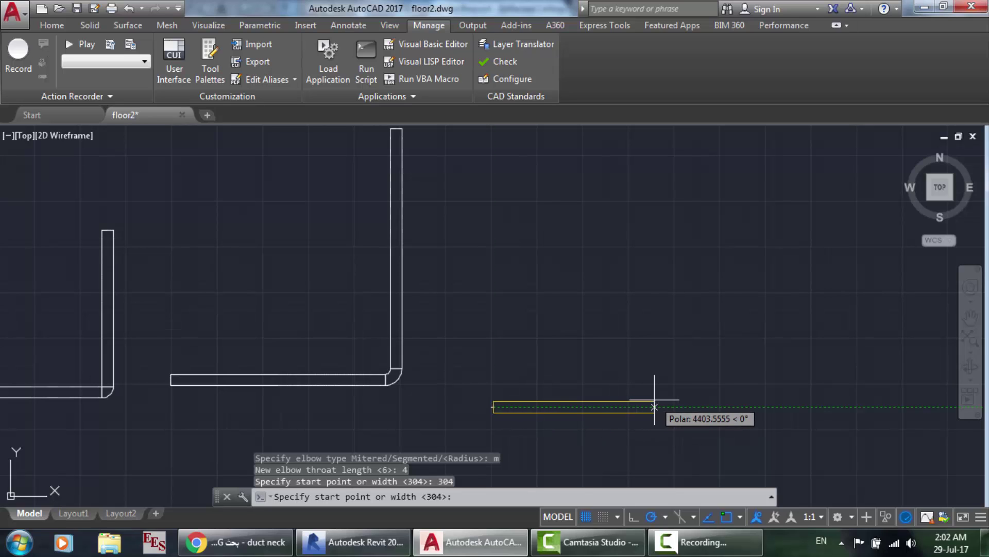
pyautogui.click(655, 406)
pyautogui.click(656, 256)
pyautogui.press('Return')
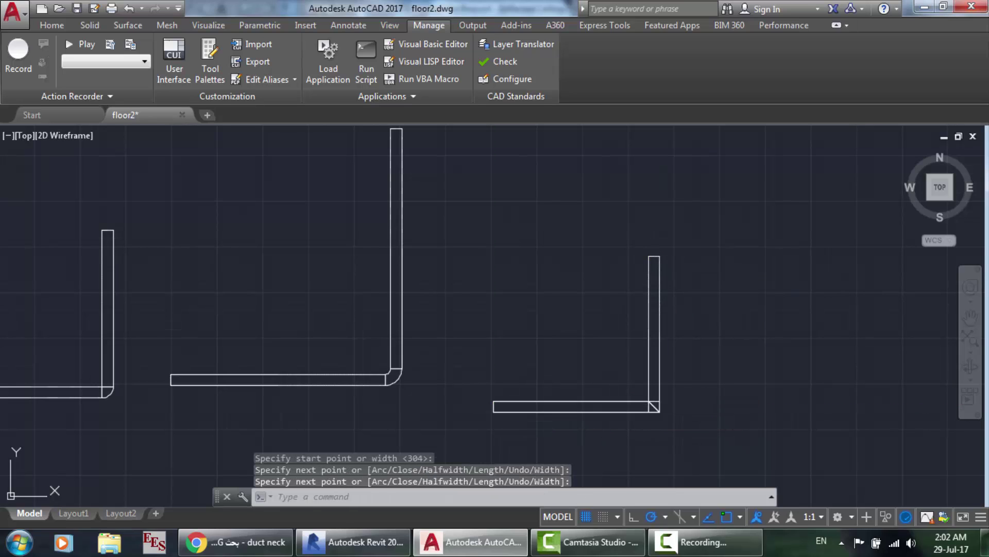
# Examine the mitered elbow's corner up close and return to the duct layout on the floor plan.
pyautogui.scroll(5, 672, 415)
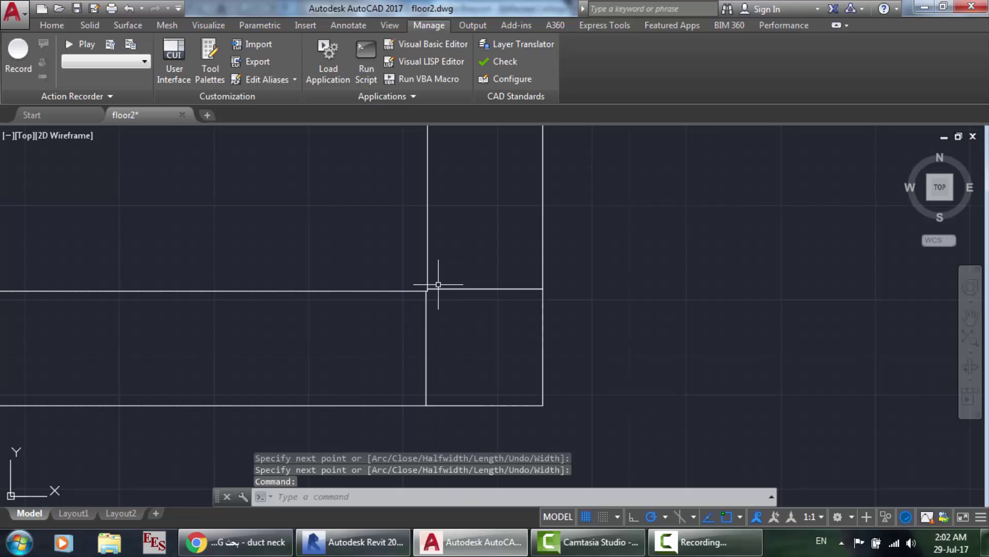
pyautogui.scroll(-8, 438, 284)
pyautogui.scroll(12, 438, 284)
pyautogui.scroll(-10, 438, 284)
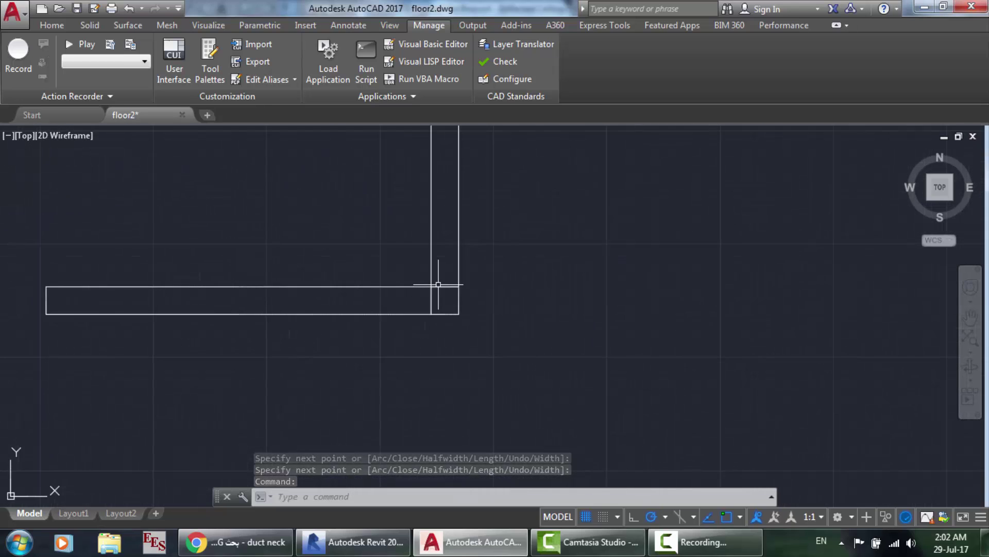
pyautogui.scroll(-6, 438, 284)
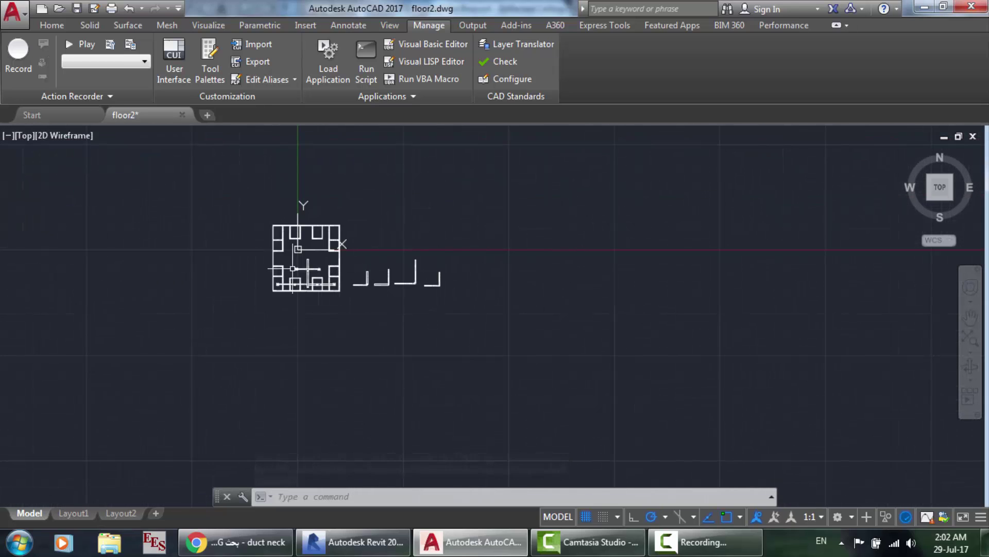
pyautogui.scroll(8, 292, 269)
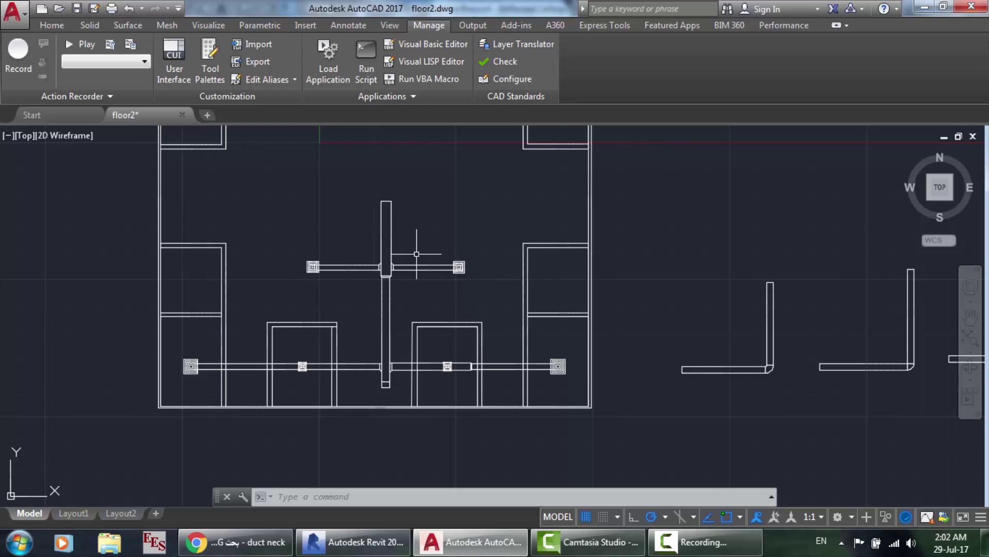
pyautogui.scroll(2, 371, 257)
pyautogui.scroll(-5, 673, 433)
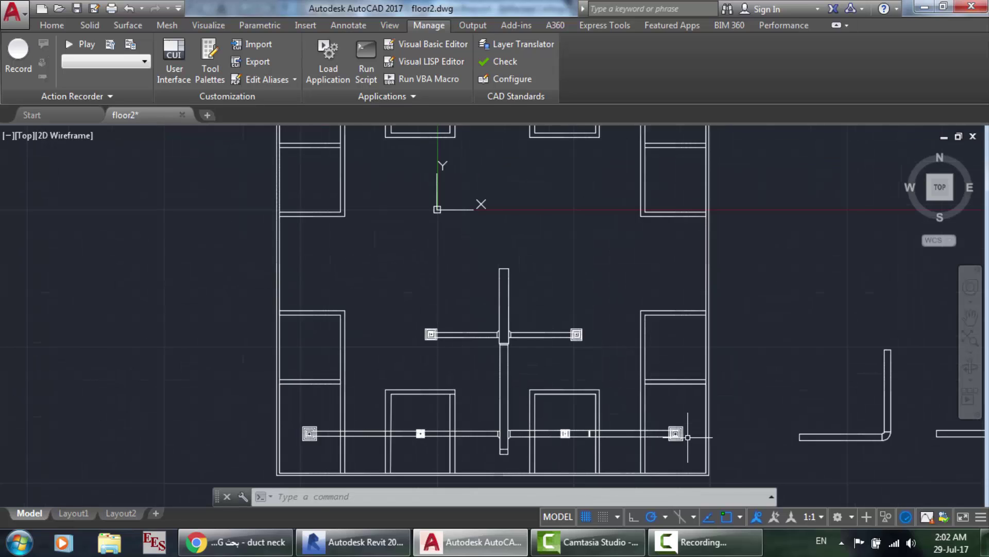
pyautogui.scroll(4, 685, 440)
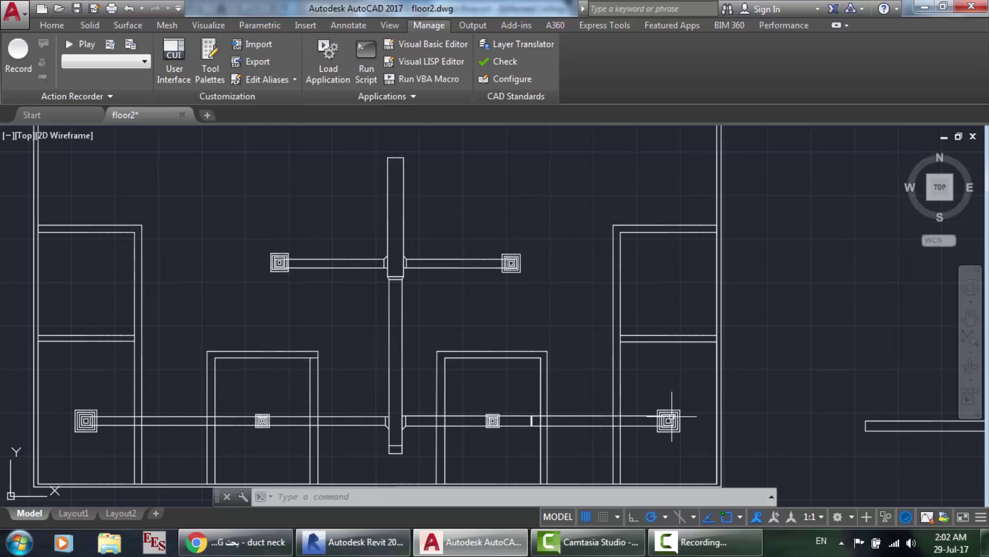
# Select the outer squares of the diffuser at the right end of the lower branch and bring up the modelling and modify tools.
pyautogui.scroll(4, 681, 456)
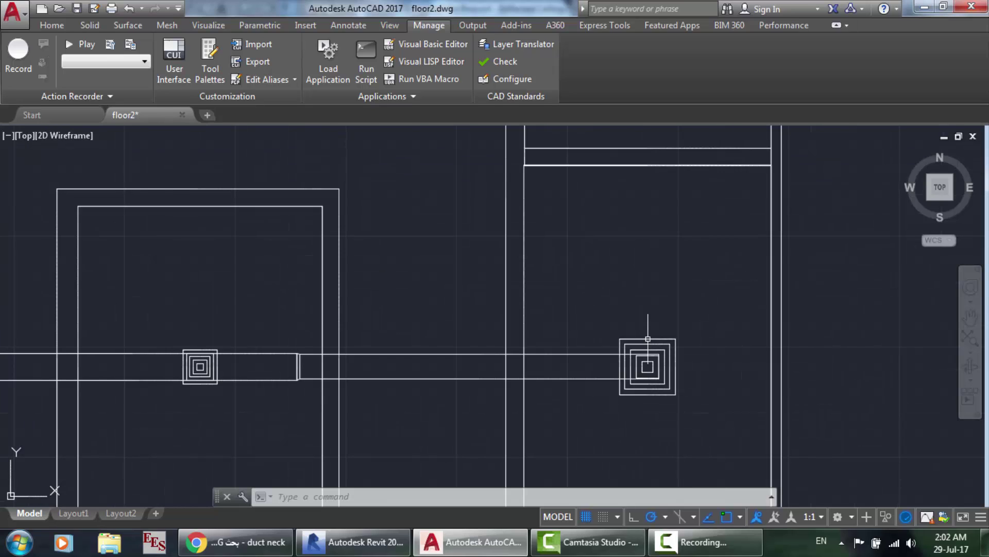
pyautogui.click(689, 342)
pyautogui.click(606, 334)
pyautogui.moveTo(606, 335); pyautogui.dragTo(464, 253)
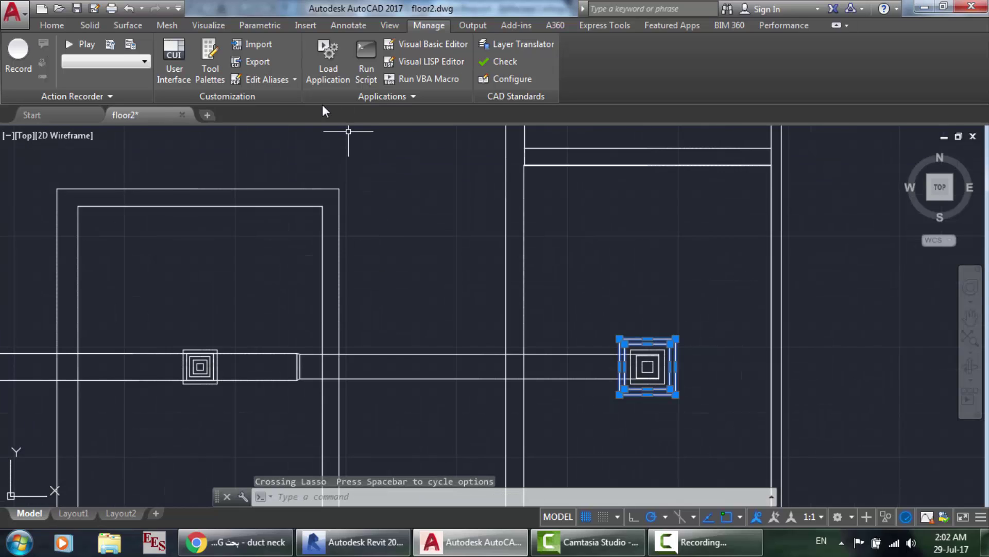
pyautogui.click(54, 22)
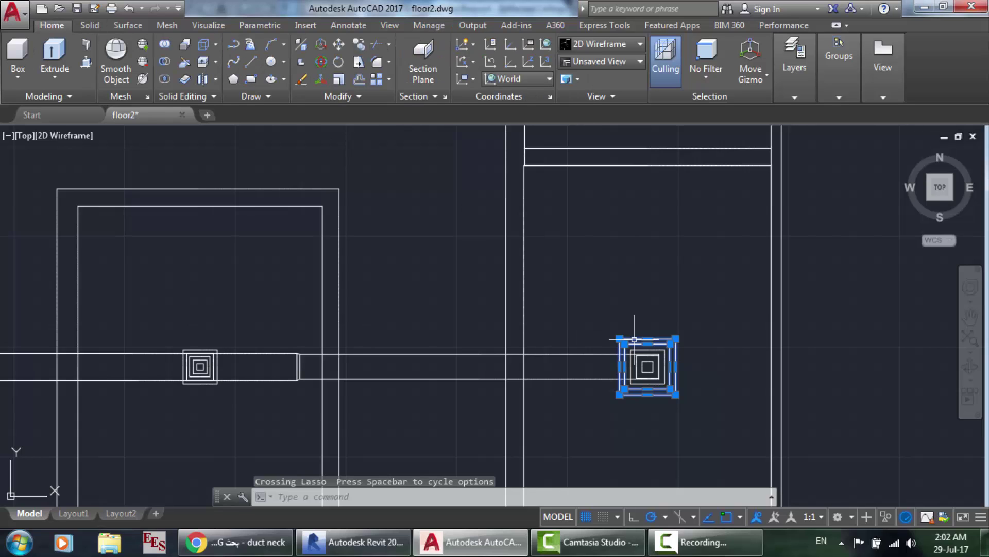
# Review the main duct, the upper and lower branches, their fittings and the diffusers across the floor plan.
pyautogui.scroll(-2, 634, 339)
pyautogui.scroll(-2, 314, 374)
pyautogui.scroll(-1, 196, 375)
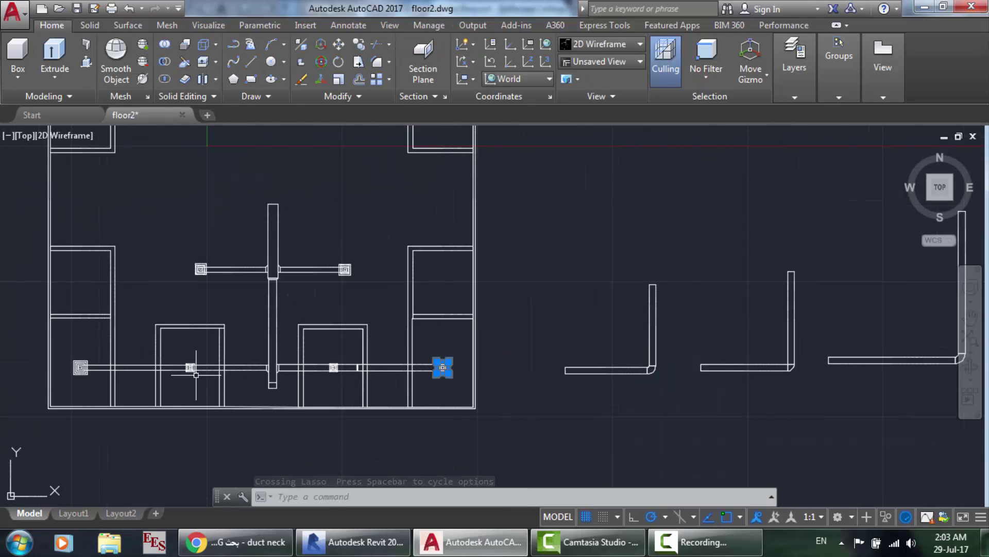
pyautogui.scroll(4, 136, 372)
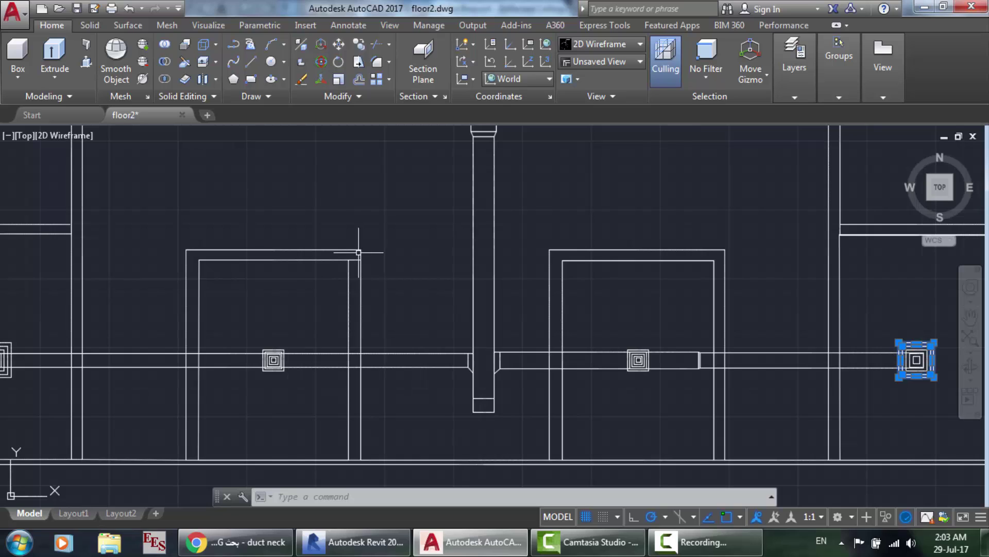
pyautogui.scroll(-3, 669, 258)
pyautogui.scroll(1, 703, 274)
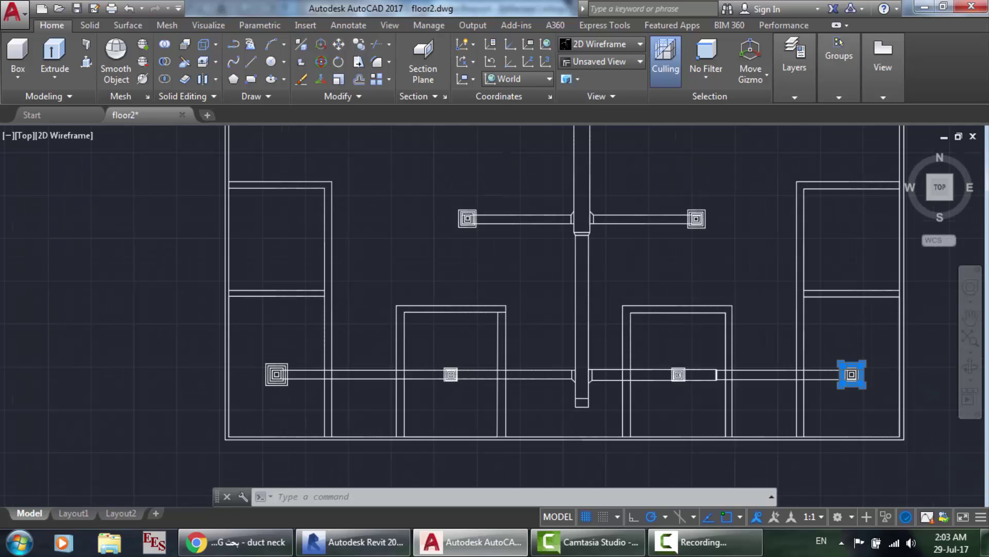
pyautogui.scroll(2, 673, 193)
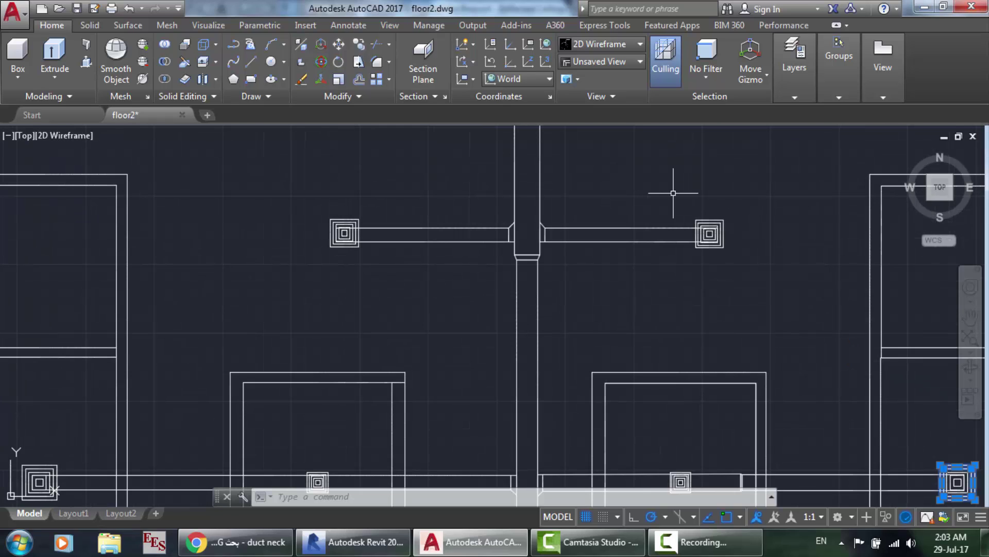
pyautogui.scroll(-3, 578, 276)
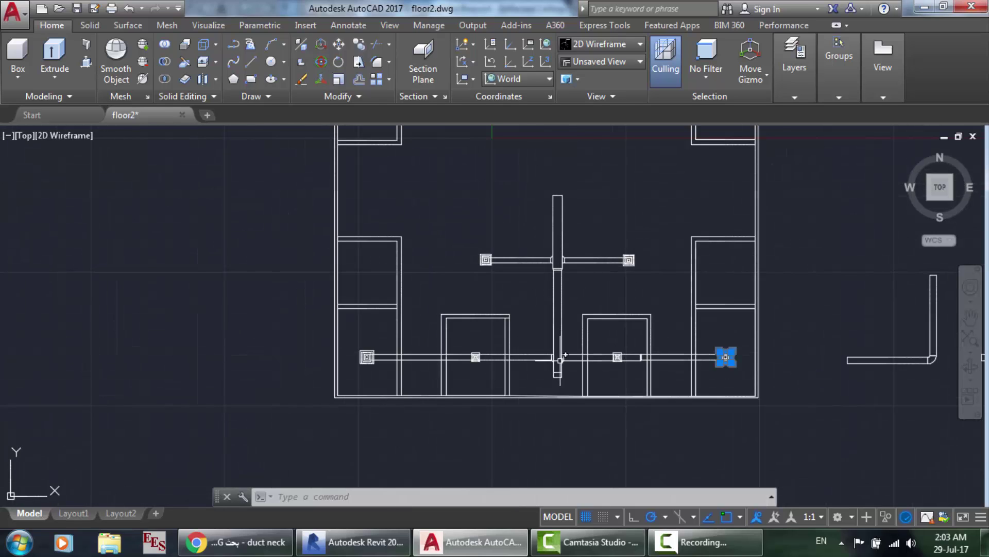
pyautogui.scroll(4, 653, 379)
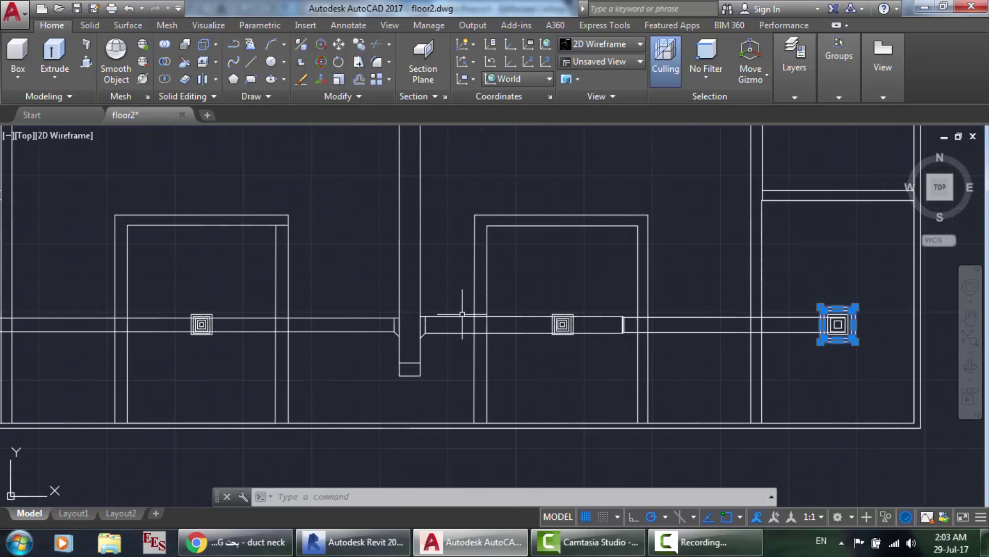
pyautogui.scroll(-4, 317, 317)
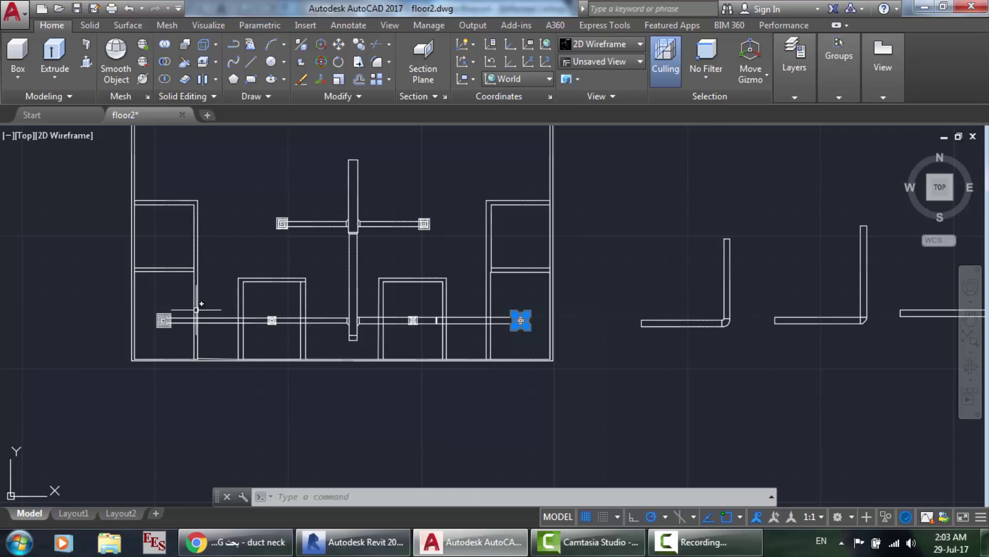
pyautogui.scroll(6, 196, 309)
pyautogui.scroll(-3, 435, 309)
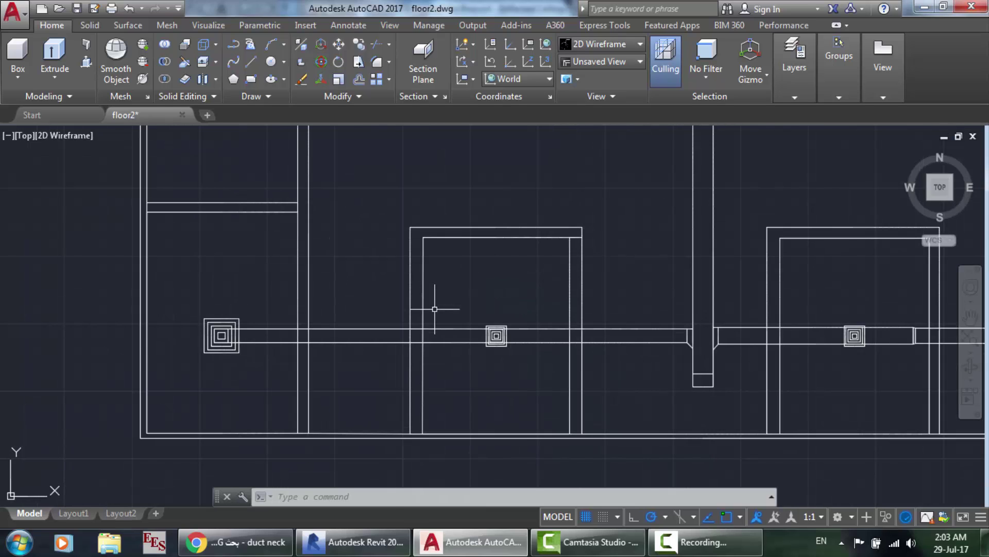
pyautogui.click(434, 309)
pyautogui.click(471, 291)
pyautogui.scroll(-5, 472, 291)
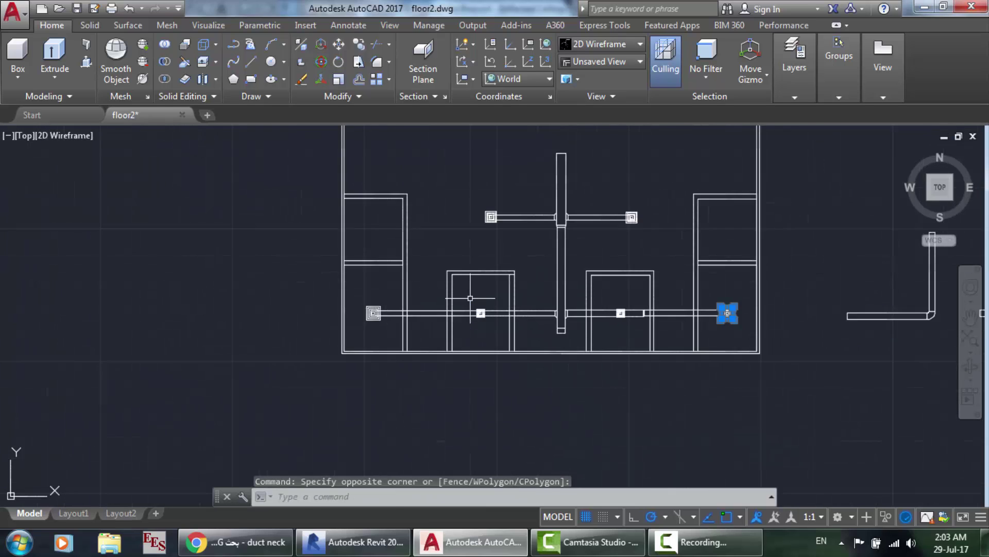
# Switch to the Revit mall model, open its 3D view and examine the whole duct system from the home orientation.
pyautogui.scroll(3, 555, 215)
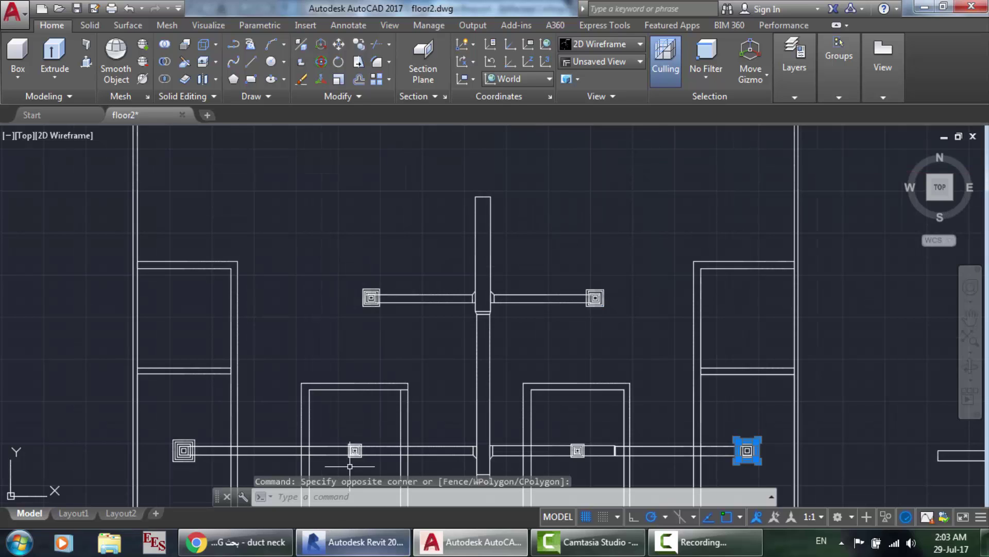
pyautogui.click(354, 542)
pyautogui.scroll(-3, 580, 333)
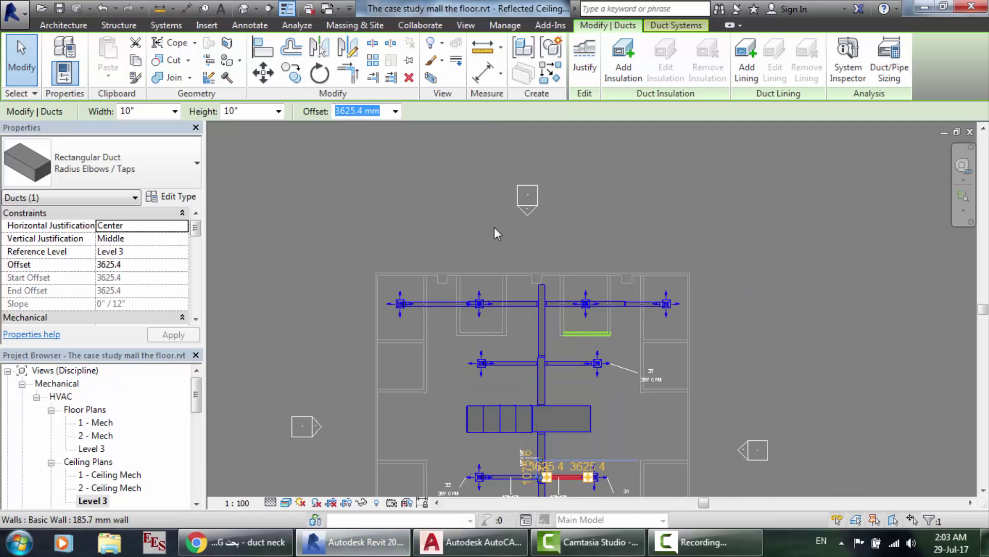
pyautogui.click(244, 9)
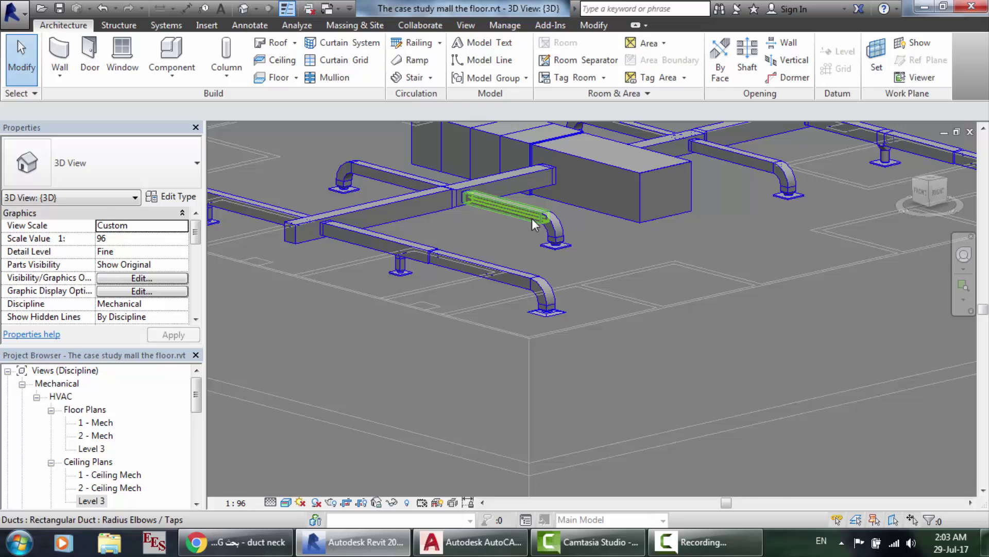
pyautogui.scroll(-3, 532, 218)
pyautogui.scroll(2, 608, 141)
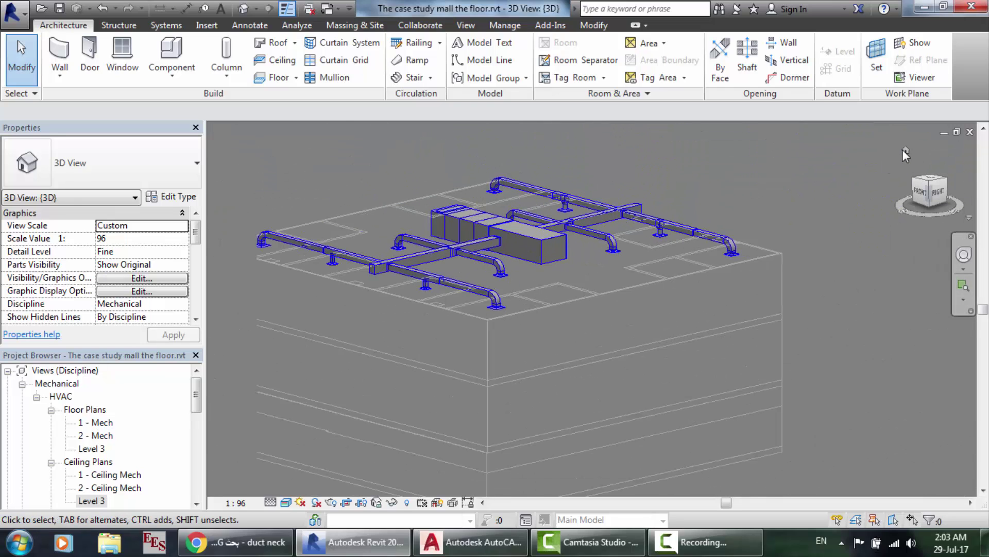
pyautogui.click(906, 151)
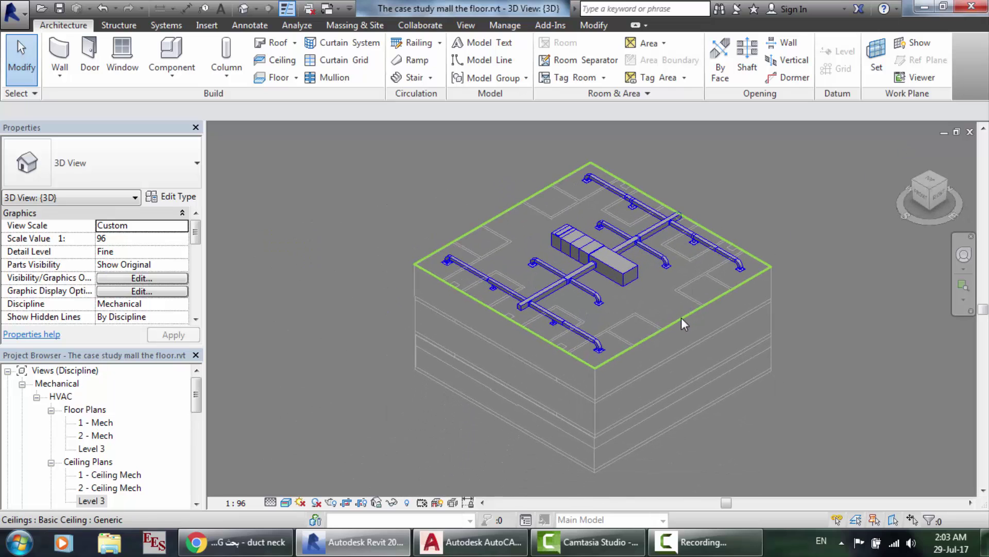
pyautogui.scroll(2, 577, 289)
# Return to AutoCAD and review the floor plan's duct branches and diffusers beside the sample elbows.
pyautogui.click(472, 542)
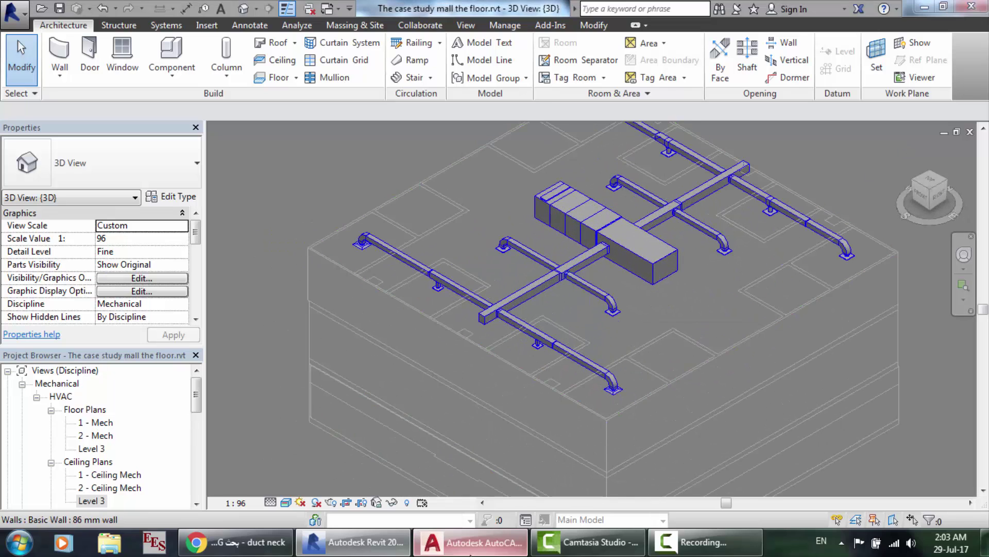
pyautogui.scroll(-5, 637, 287)
pyautogui.scroll(2, 753, 274)
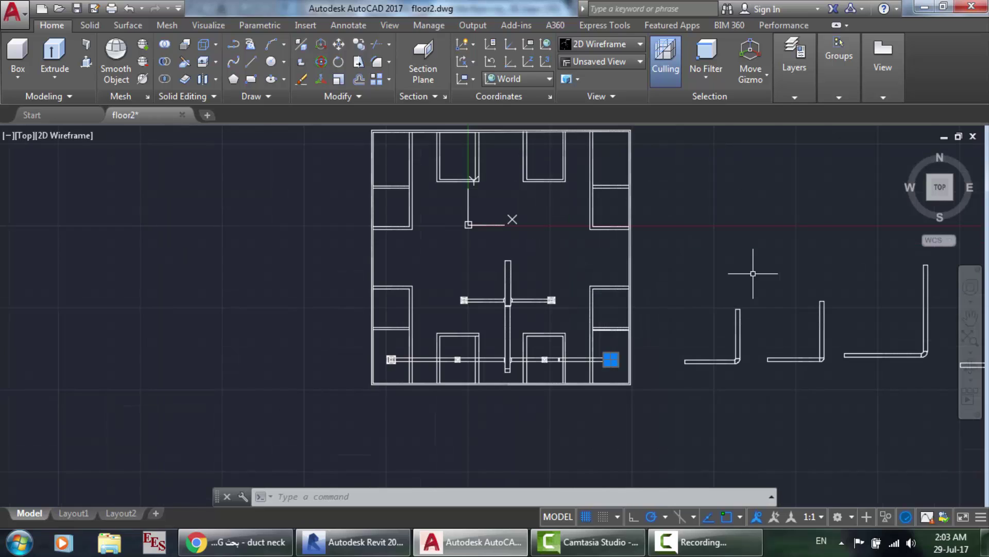
pyautogui.scroll(2, 502, 339)
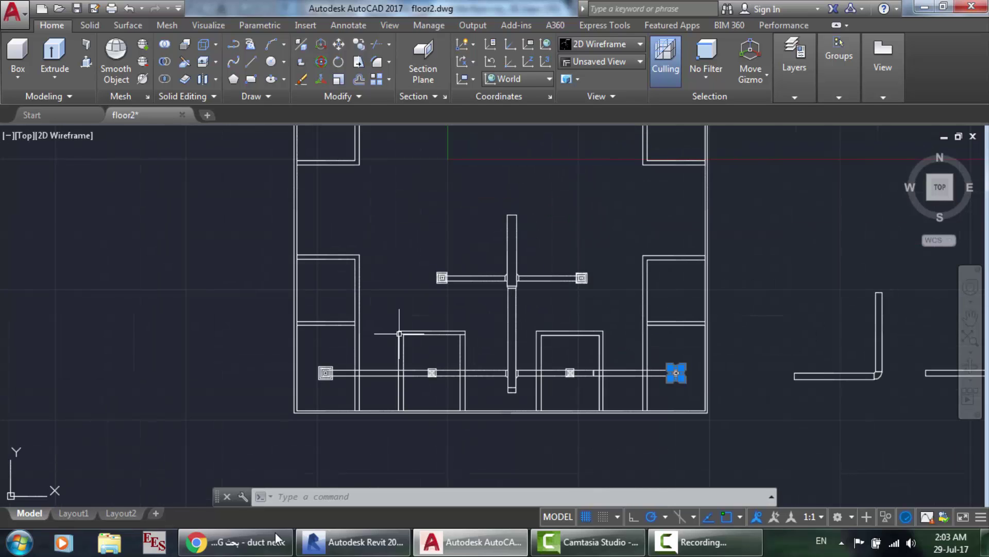
# Switch to Chrome and search Google Images for "duct system autocad".
pyautogui.click(235, 542)
pyautogui.scroll(1, 557, 214)
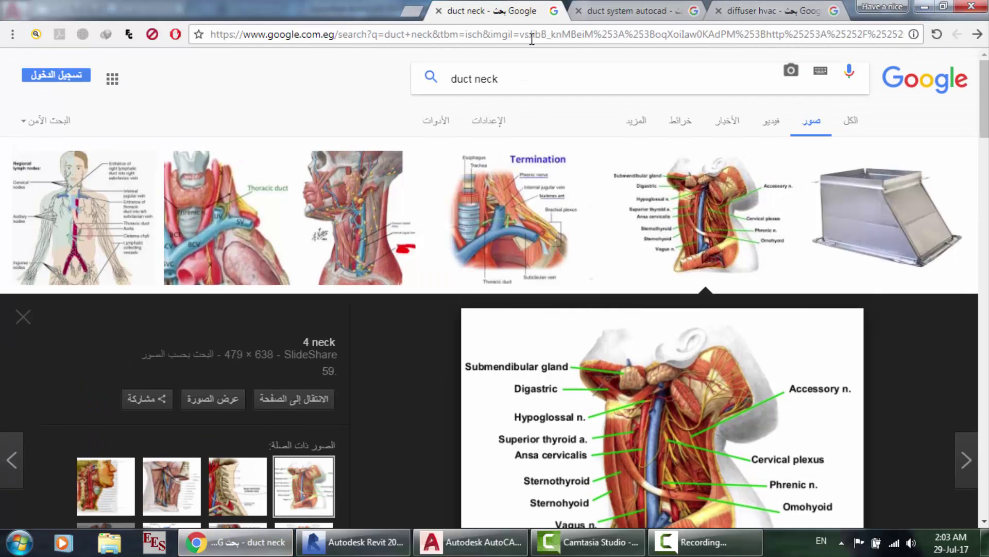
pyautogui.moveTo(523, 78); pyautogui.dragTo(433, 83)
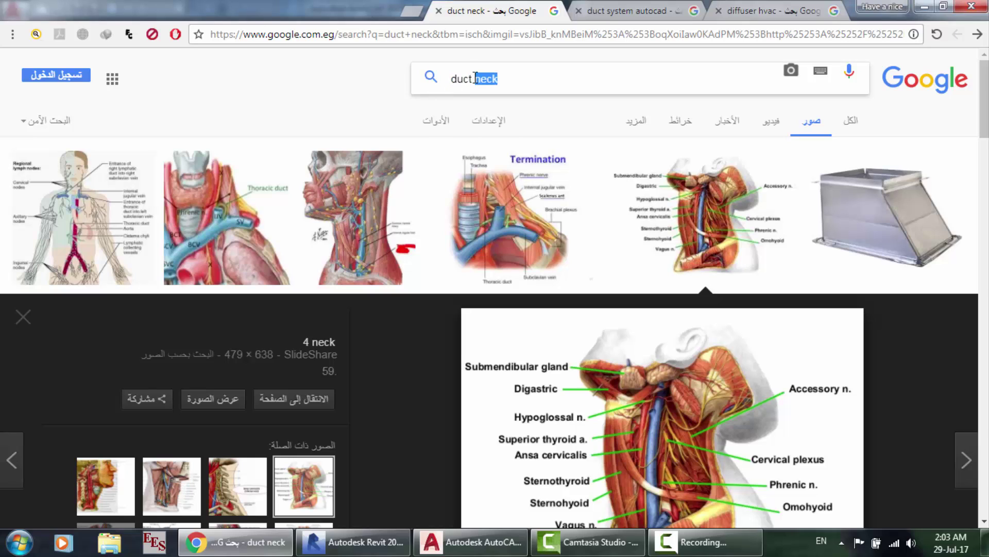
pyautogui.write('duct system autocad')
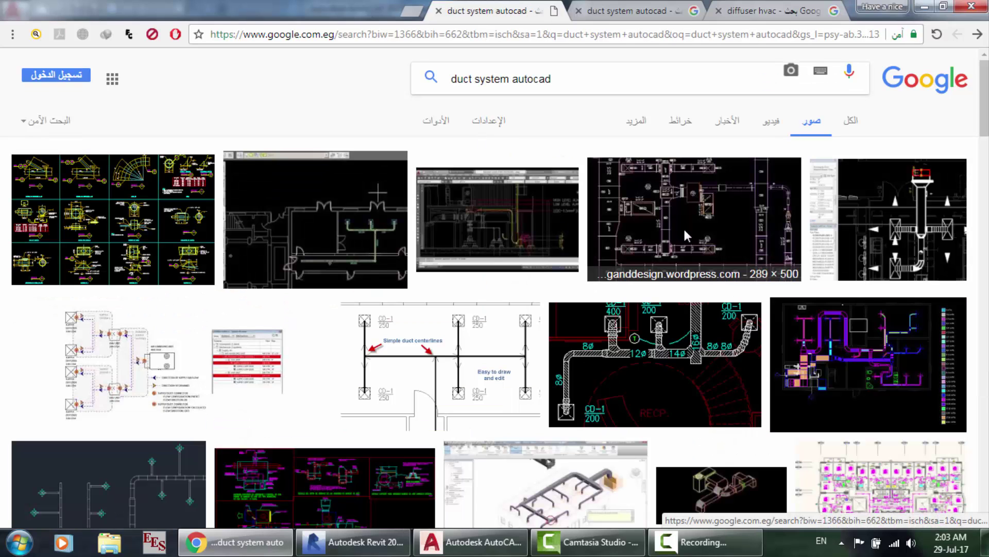
# Preview the HVAC duct design plan, the Benchmark BIM duct layout and the Revit 2013 exam-room duct plan.
pyautogui.click(683, 235)
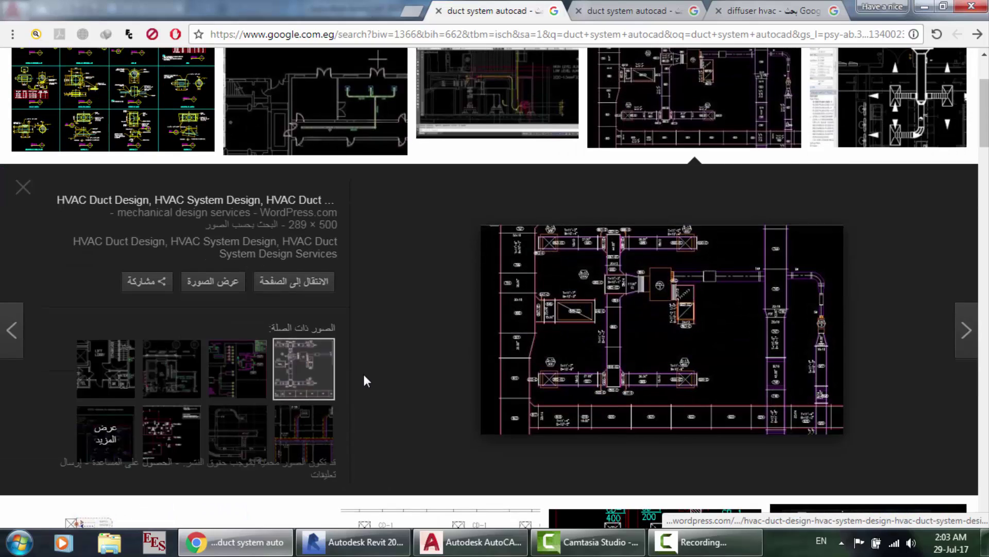
pyautogui.scroll(-9, 364, 380)
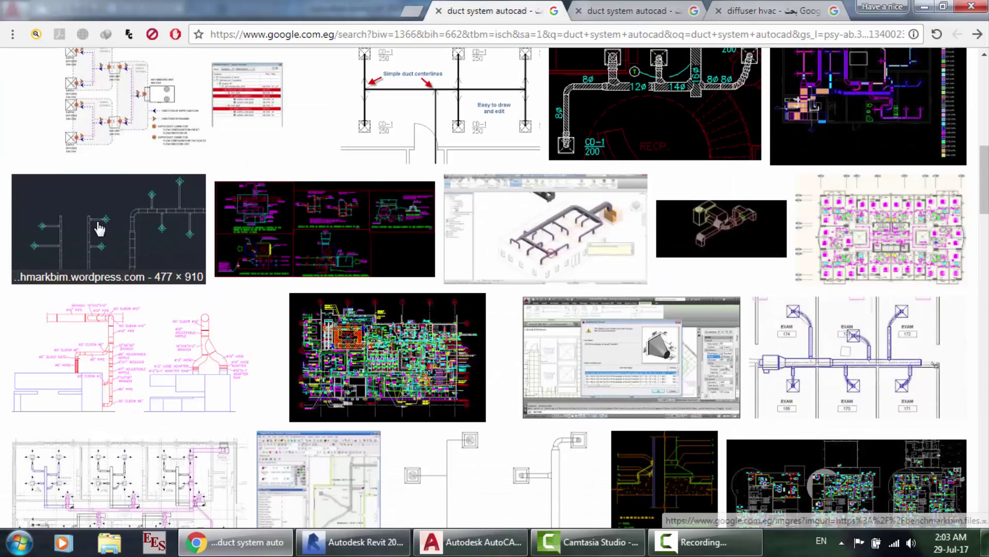
pyautogui.click(99, 228)
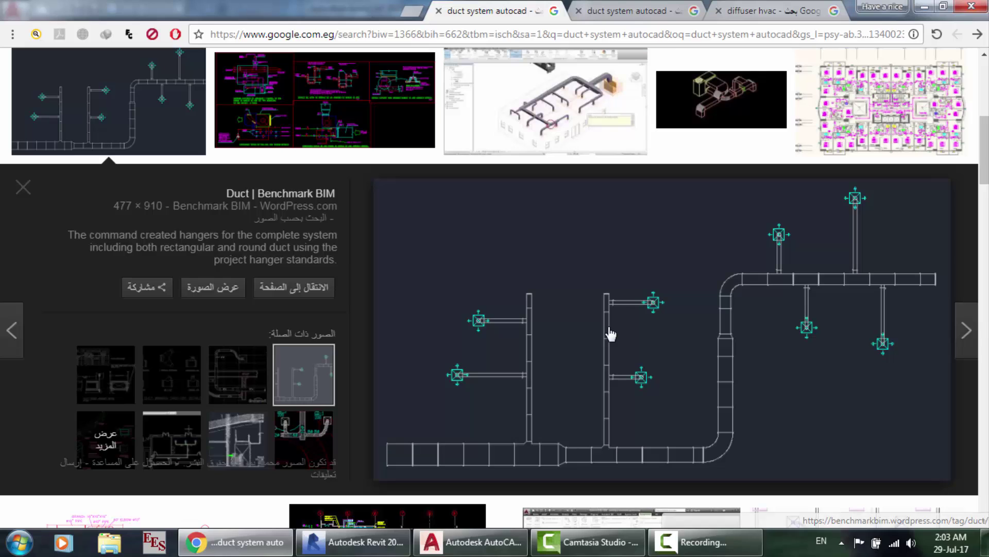
pyautogui.scroll(-1, 611, 334)
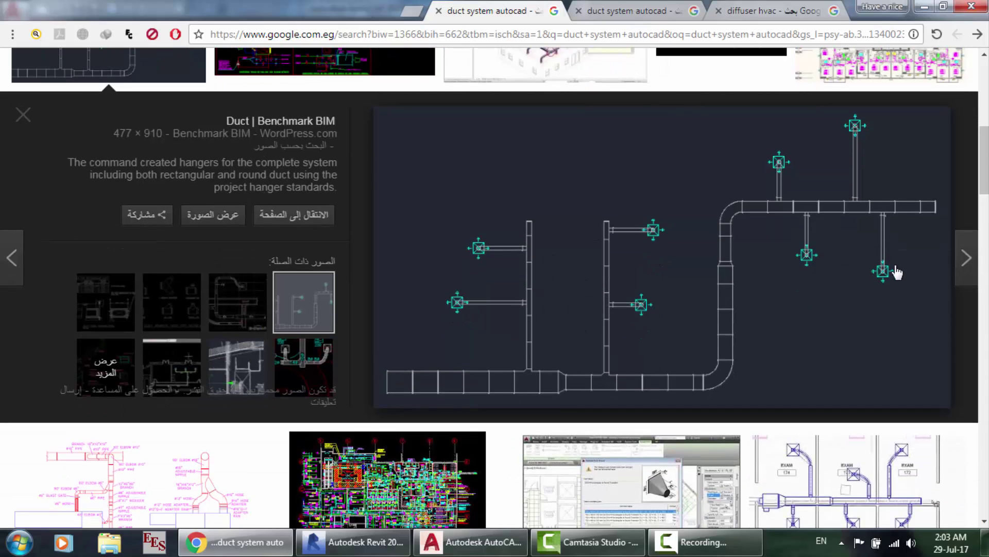
pyautogui.scroll(-2, 836, 274)
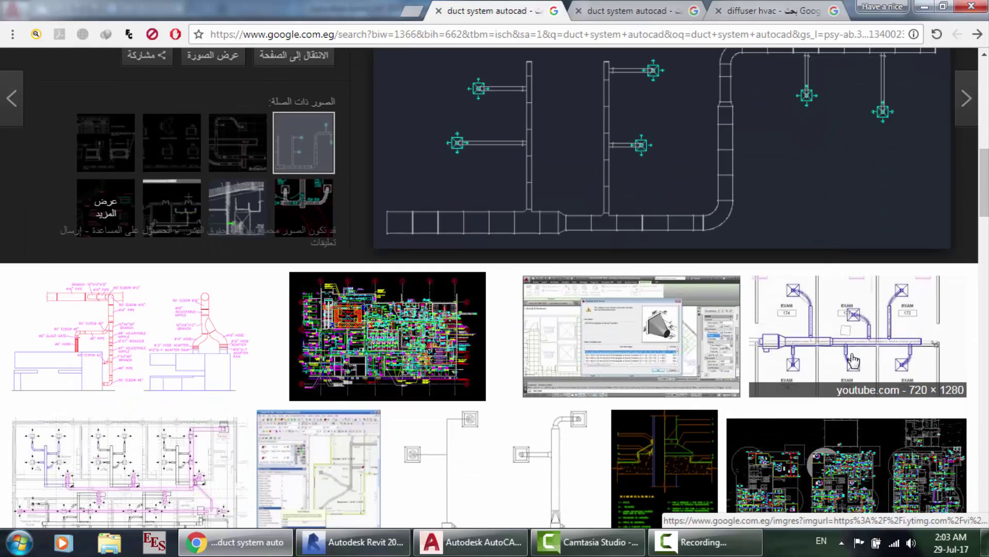
pyautogui.click(852, 361)
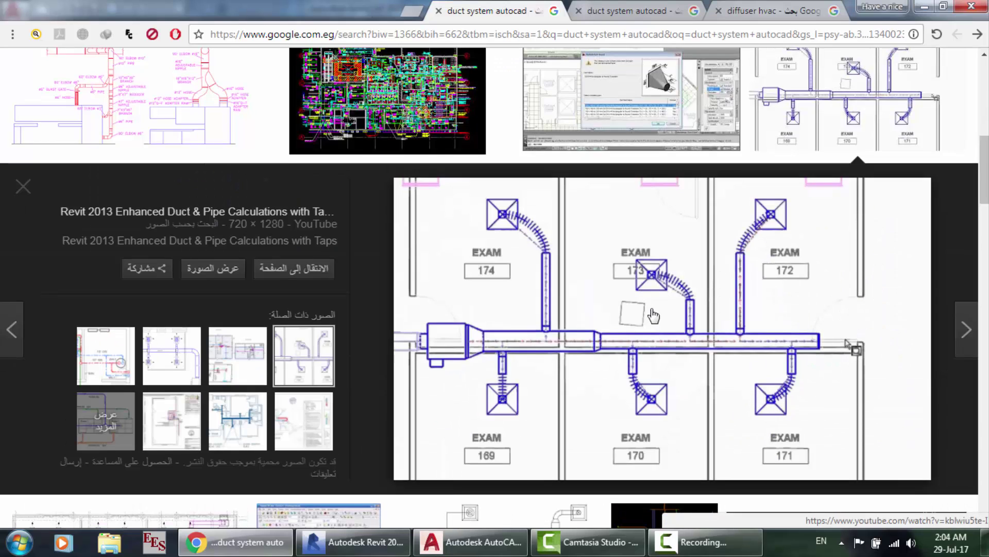
# Browse further through the duct system images and preview the one line duct diagram from Elite Software.
pyautogui.scroll(-7, 653, 315)
pyautogui.scroll(-2, 654, 315)
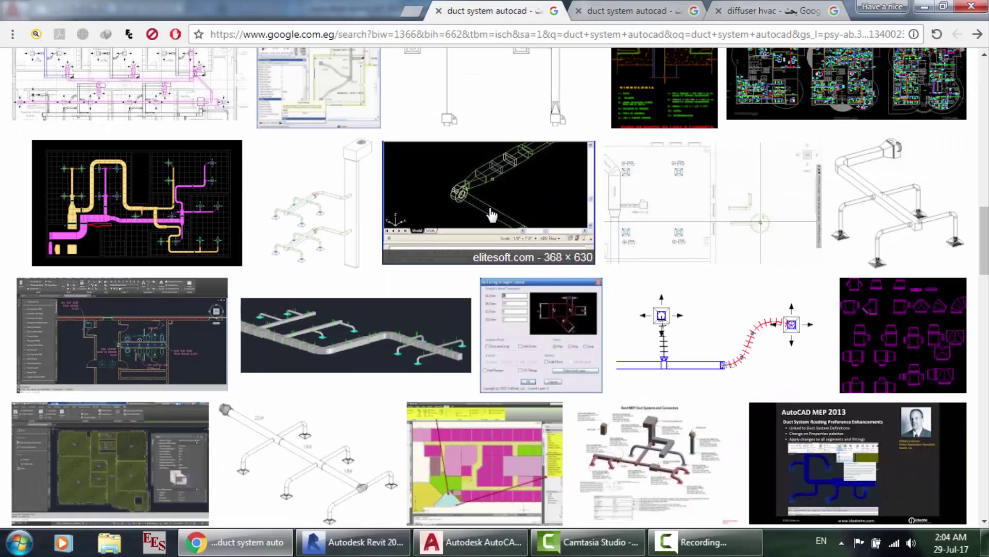
pyautogui.scroll(-3, 217, 283)
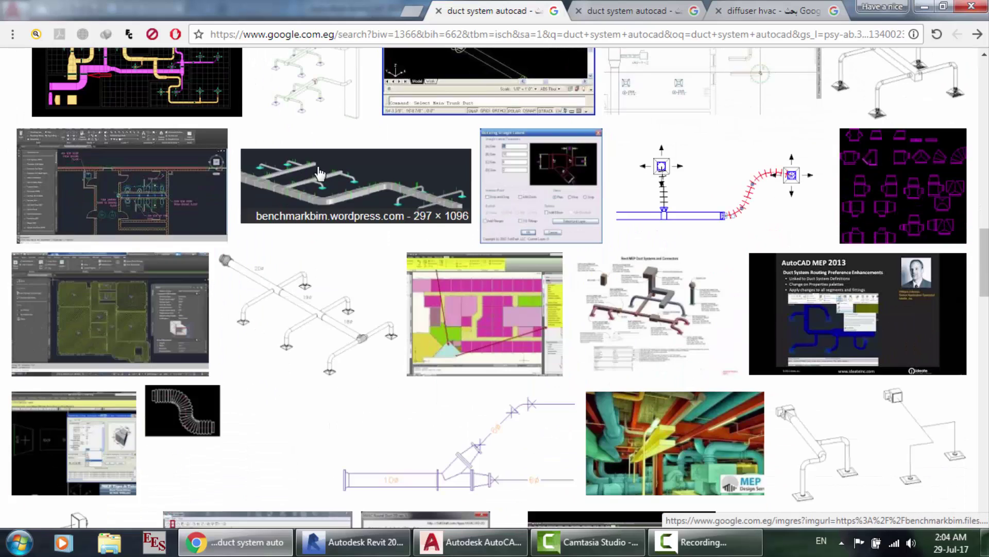
pyautogui.scroll(-3, 320, 170)
pyautogui.scroll(-15, 400, 381)
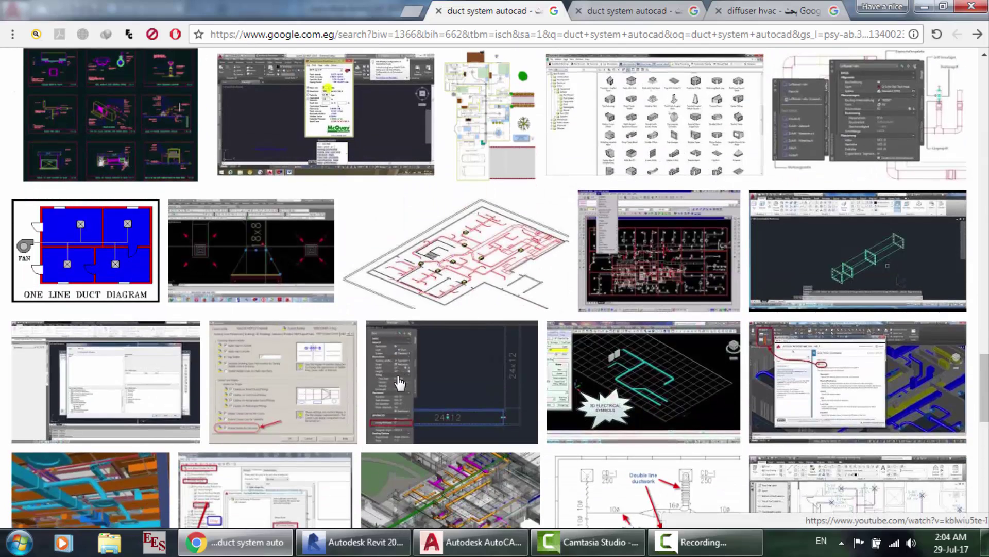
pyautogui.click(93, 256)
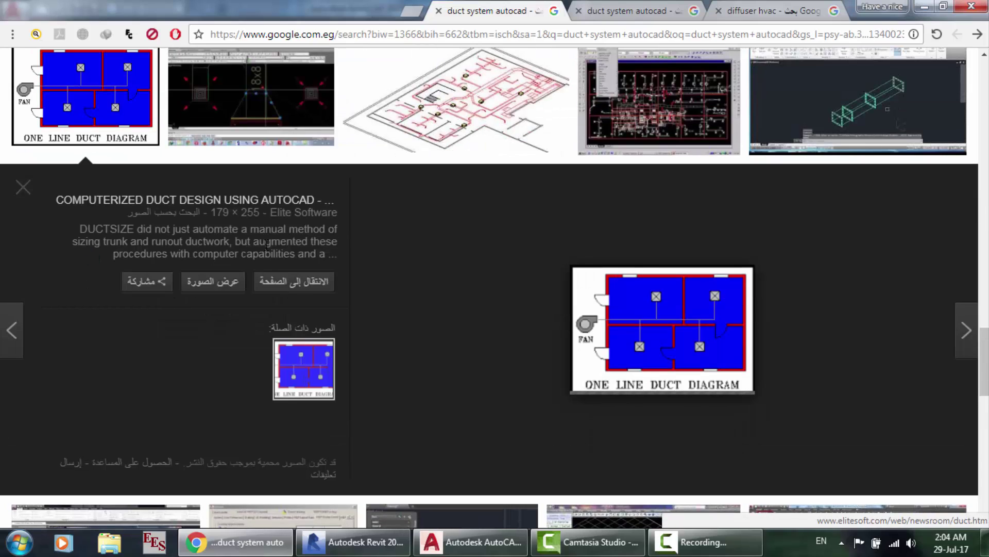
# Find and preview the Design Master HVAC 5.0 duct sizing image and the Design Master 3D ductwork image.
pyautogui.scroll(-7, 442, 272)
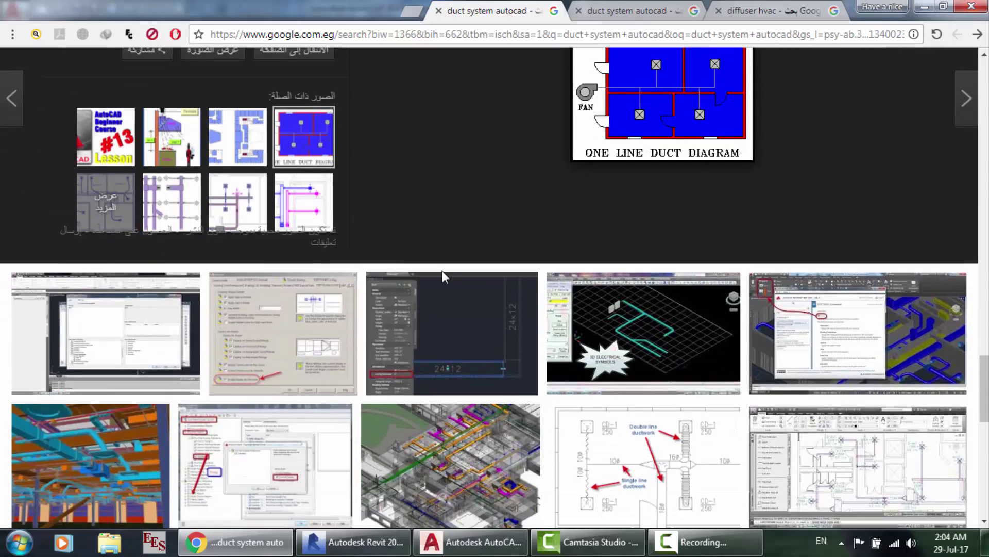
pyautogui.scroll(-9, 442, 272)
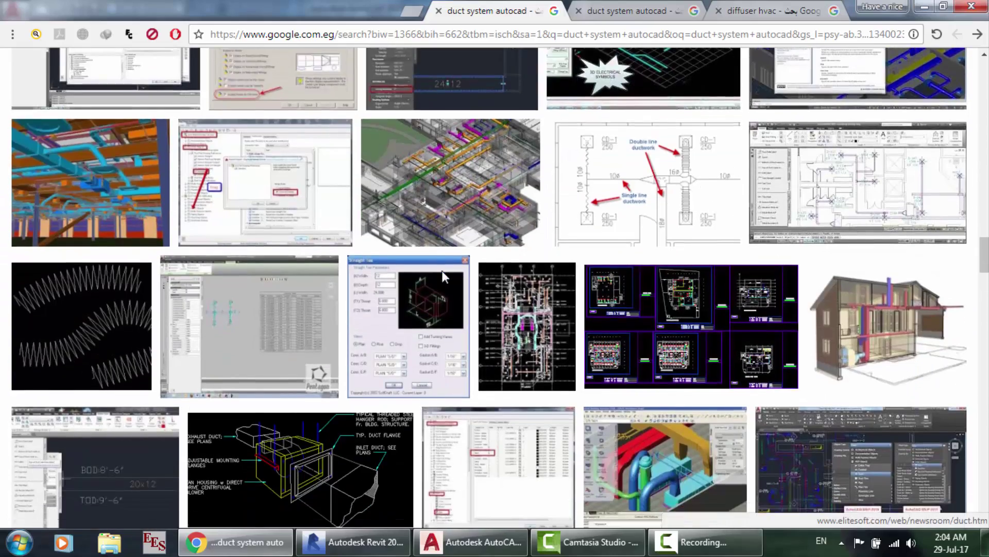
pyautogui.scroll(-8, 442, 271)
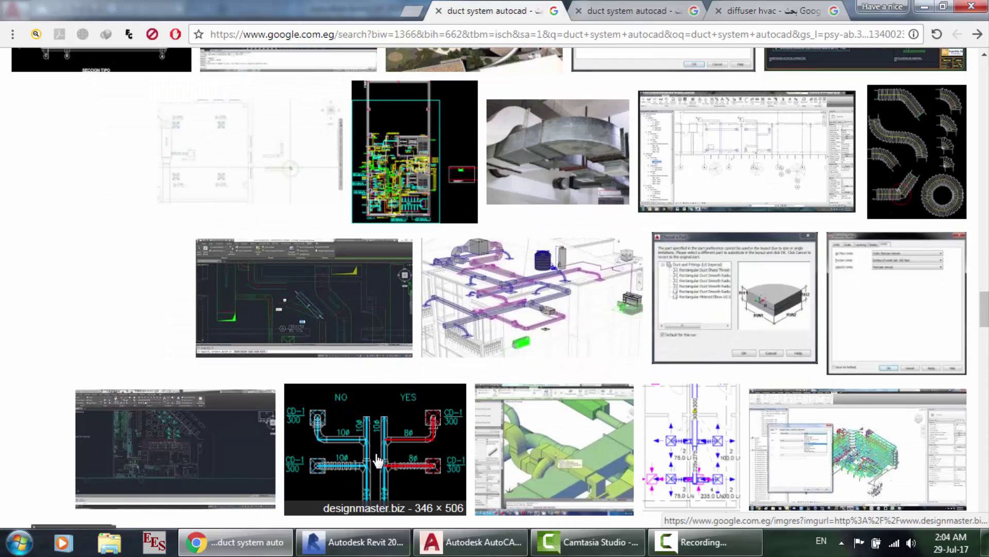
pyautogui.click(378, 461)
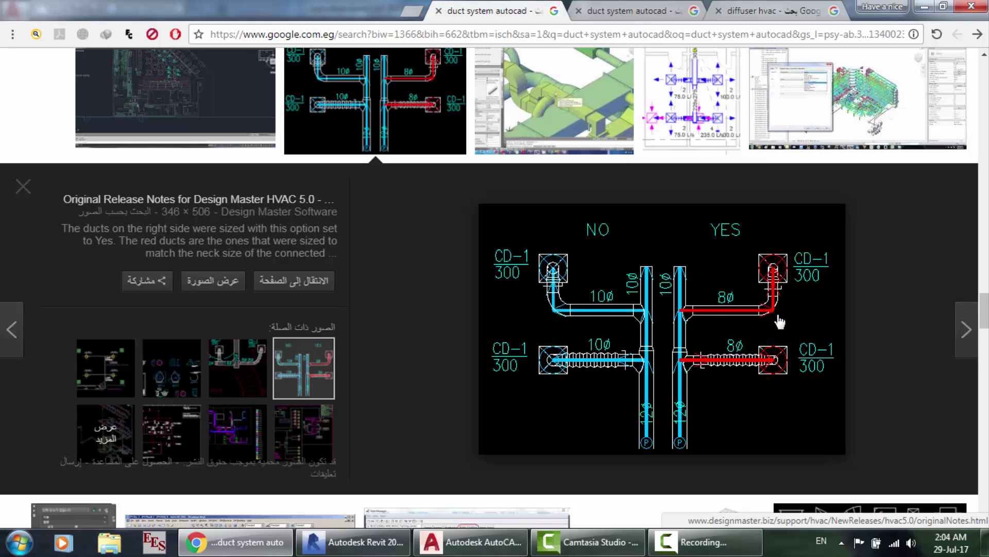
pyautogui.scroll(-5, 791, 330)
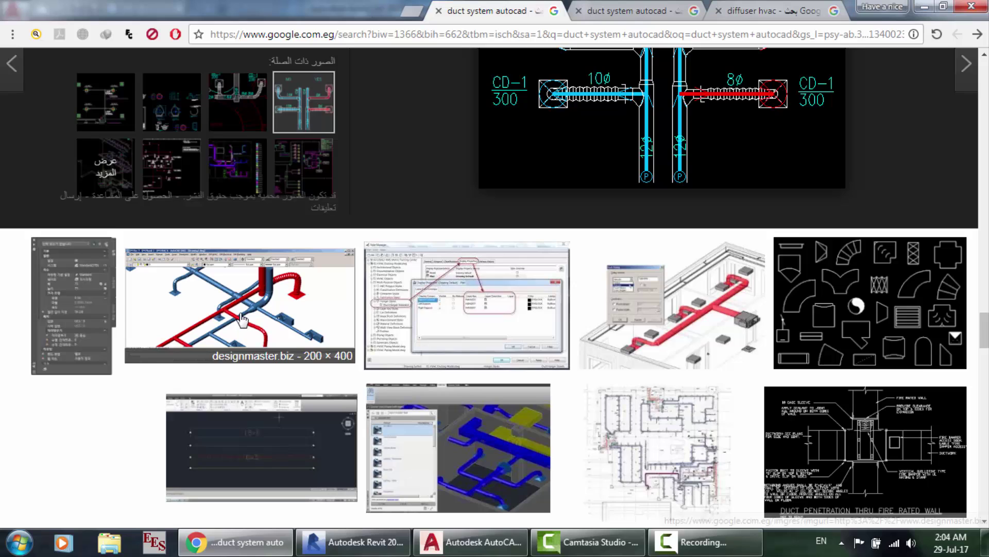
pyautogui.click(242, 319)
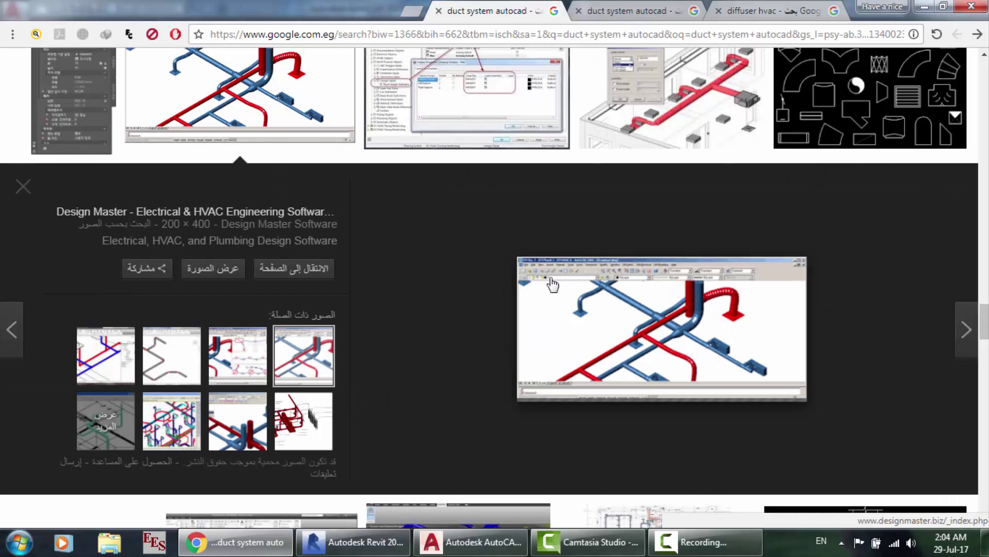
# Preview the Autodesk mechanical system parts diagram and the ArchiCAD ductwork plan, and look through the remaining image results.
pyautogui.scroll(-6, 583, 289)
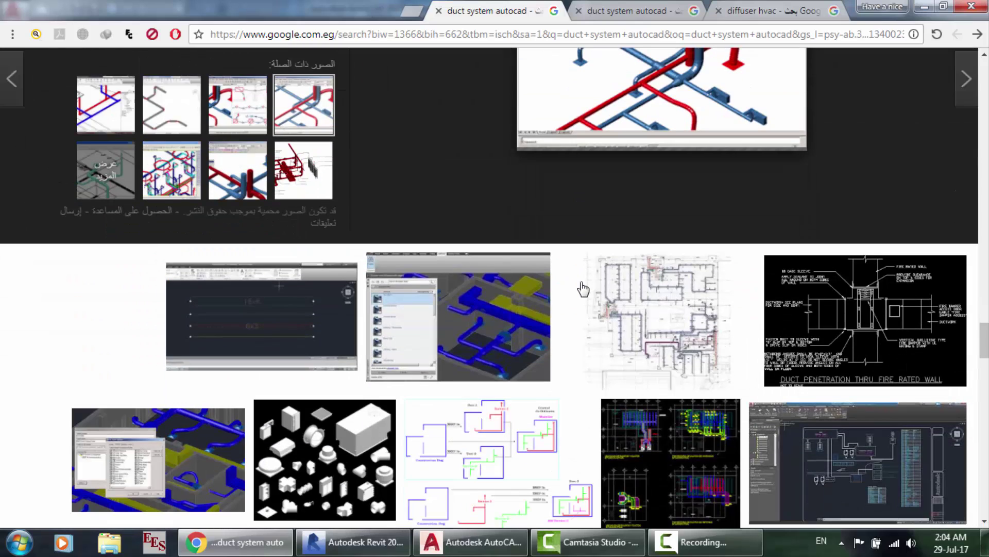
pyautogui.scroll(-1, 583, 289)
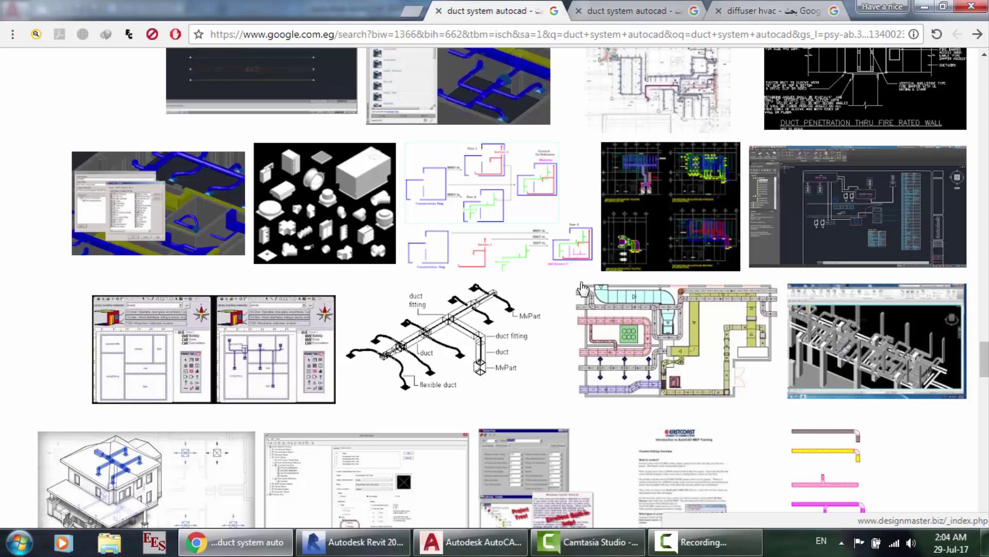
pyautogui.click(421, 347)
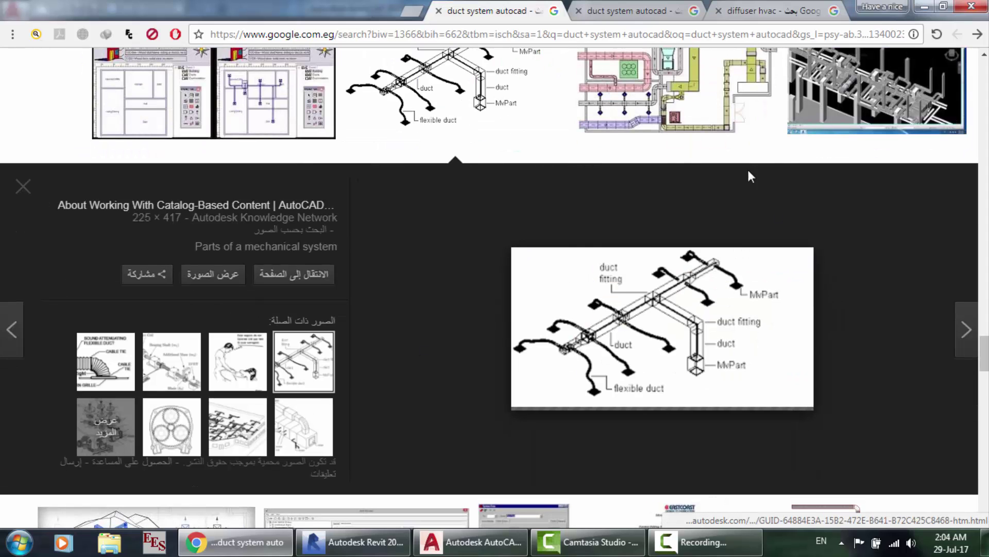
pyautogui.click(716, 103)
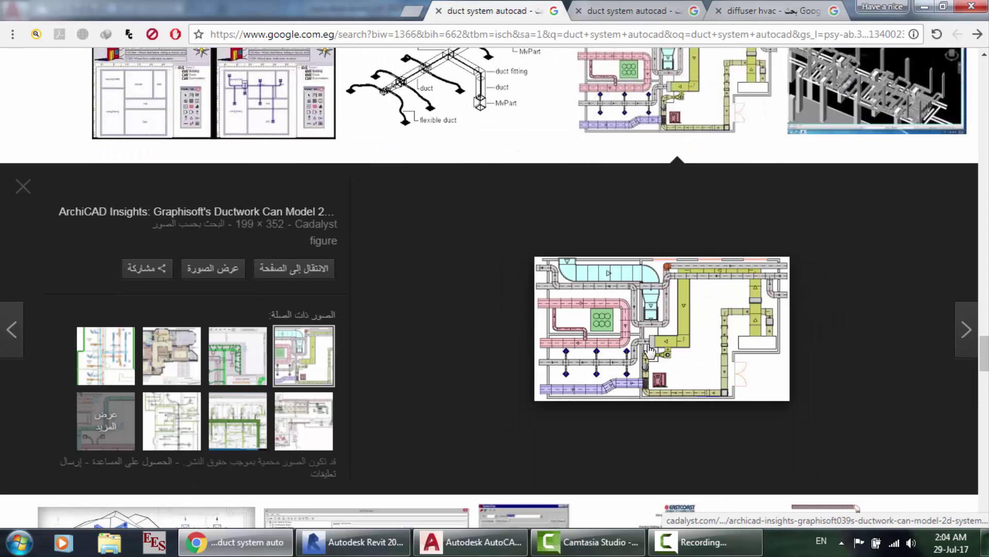
pyautogui.scroll(-10, 650, 351)
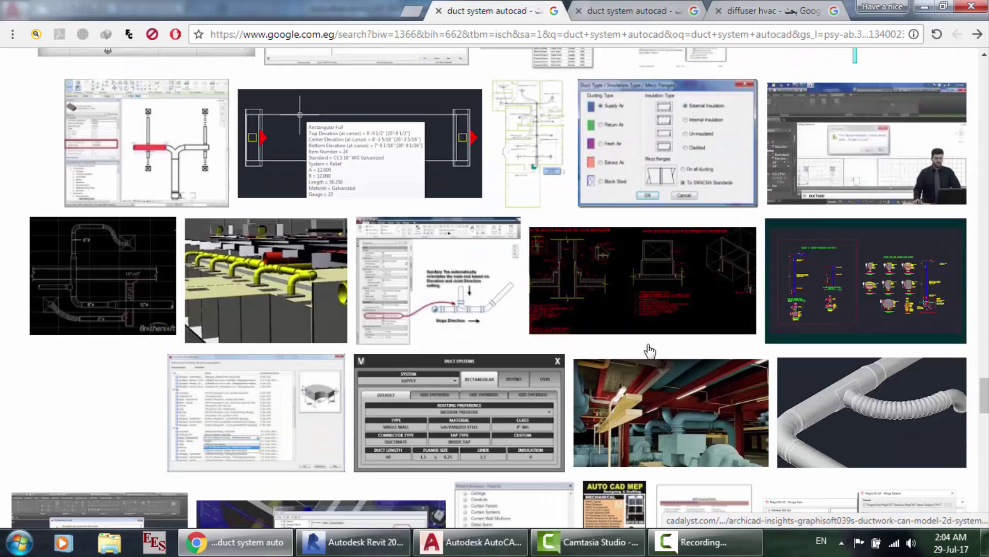
pyautogui.scroll(-5, 650, 351)
# Switch back to AutoCAD and inspect the main duct's reducer and the lower branch in floor2.dwg.
pyautogui.click(470, 541)
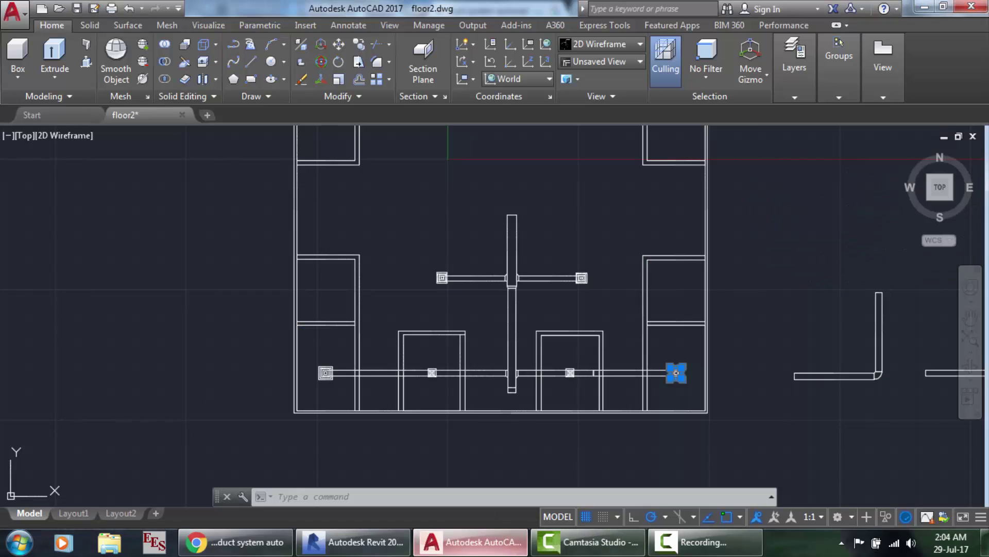
pyautogui.scroll(-2, 524, 320)
pyautogui.scroll(6, 526, 324)
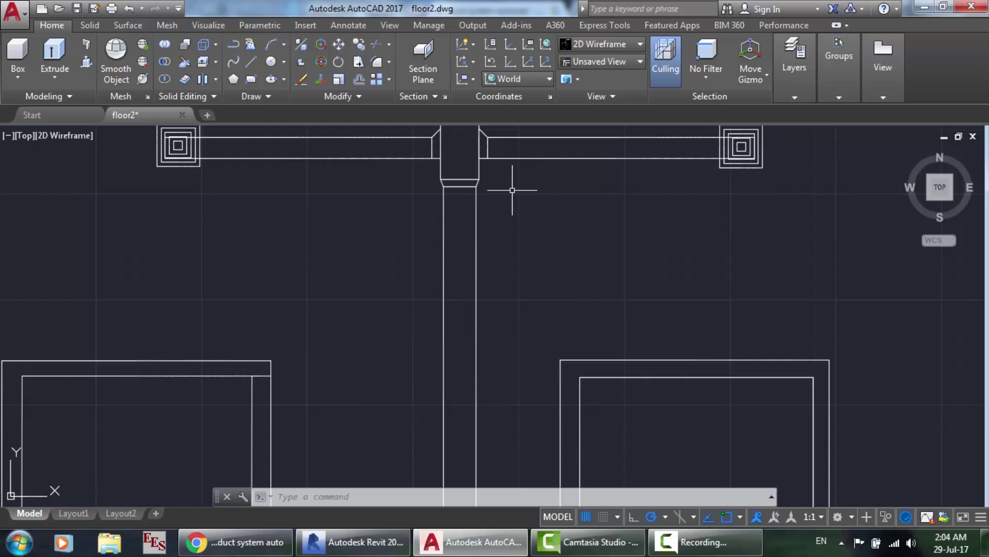
pyautogui.scroll(-3, 393, 165)
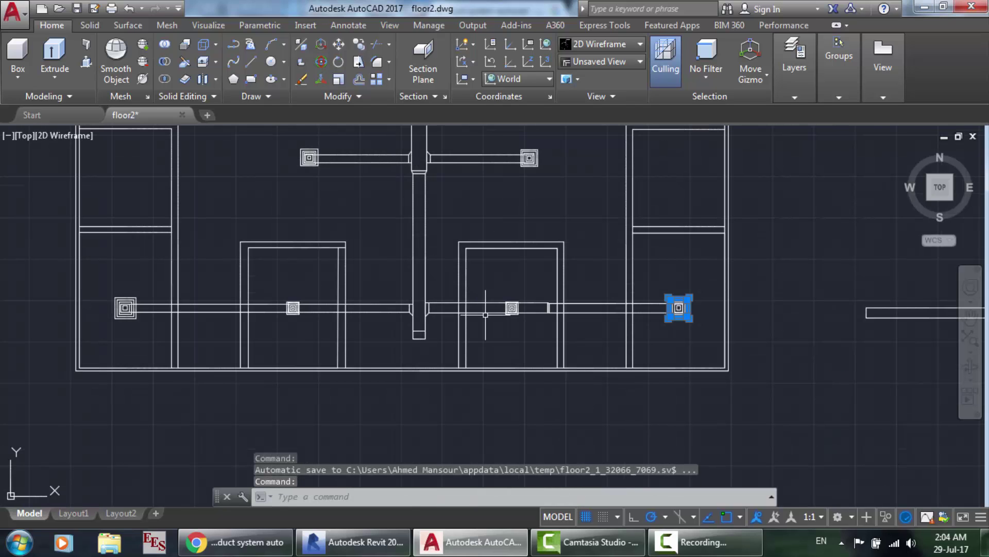
# Compare the angled takeoffs of the upper and lower branches where they meet the main duct.
pyautogui.scroll(2, 485, 314)
pyautogui.scroll(-2, 400, 315)
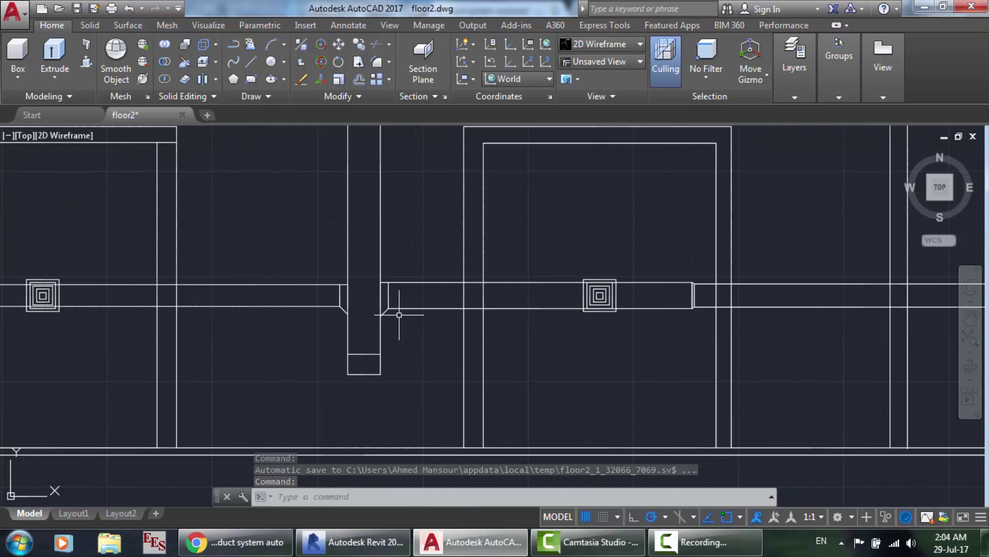
pyautogui.scroll(-2, 399, 314)
pyautogui.scroll(5, 394, 205)
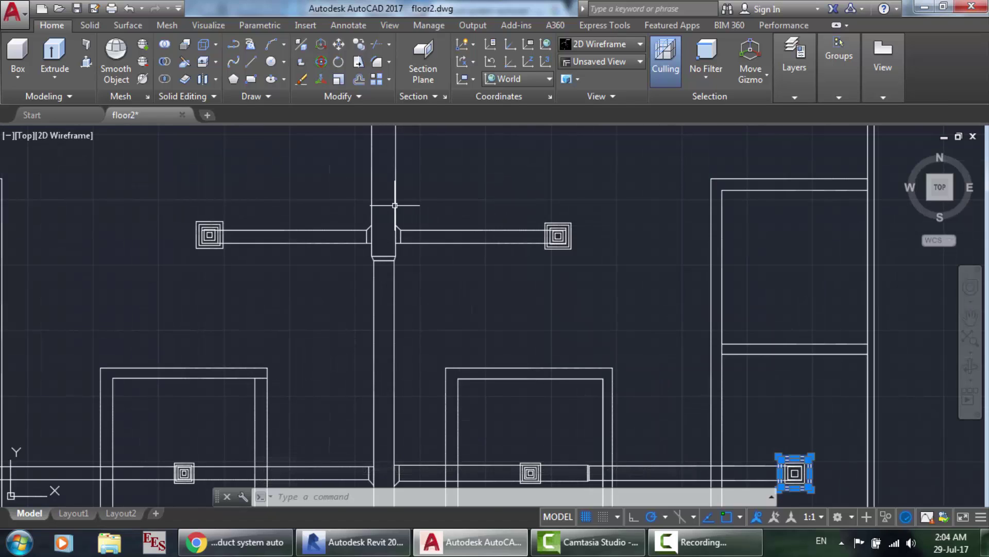
pyautogui.scroll(3, 395, 205)
pyautogui.scroll(2, 395, 205)
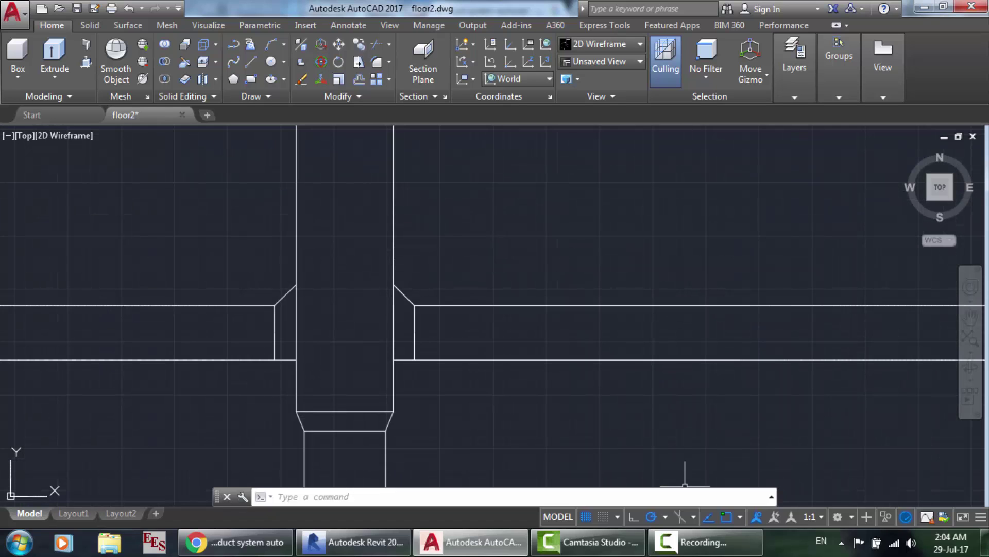
pyautogui.click(705, 541)
pyautogui.click(921, 472)
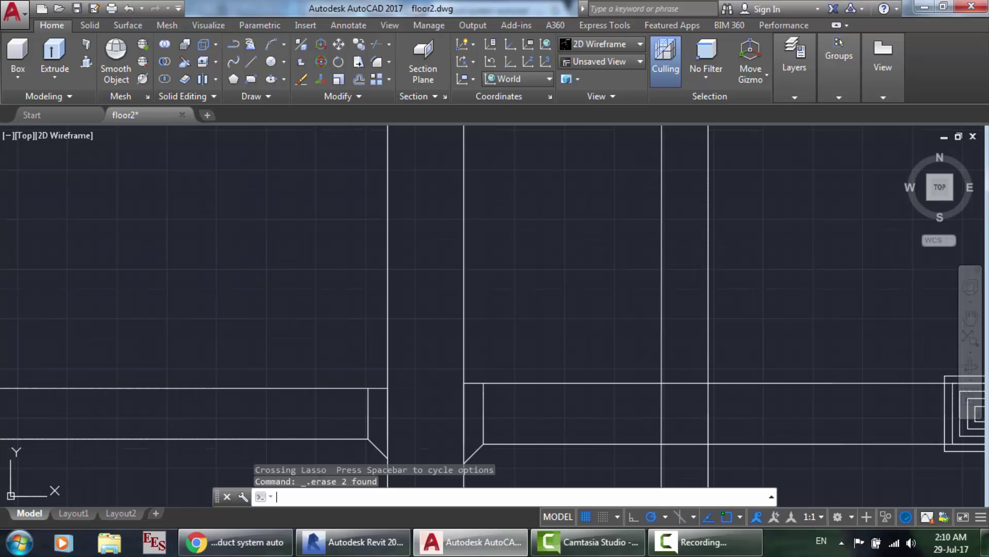
pyautogui.scroll(-5, 530, 280)
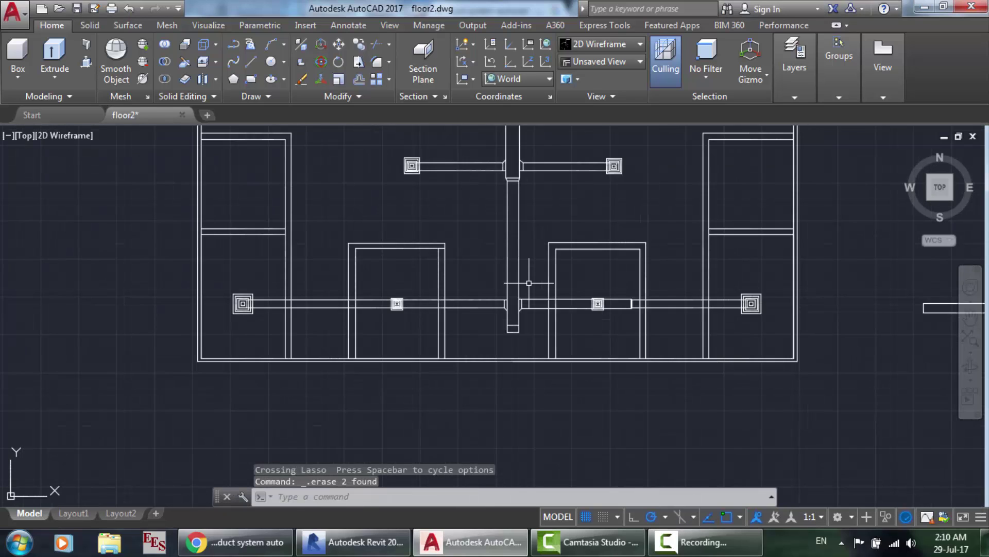
pyautogui.scroll(3, 519, 159)
pyautogui.scroll(4, 470, 286)
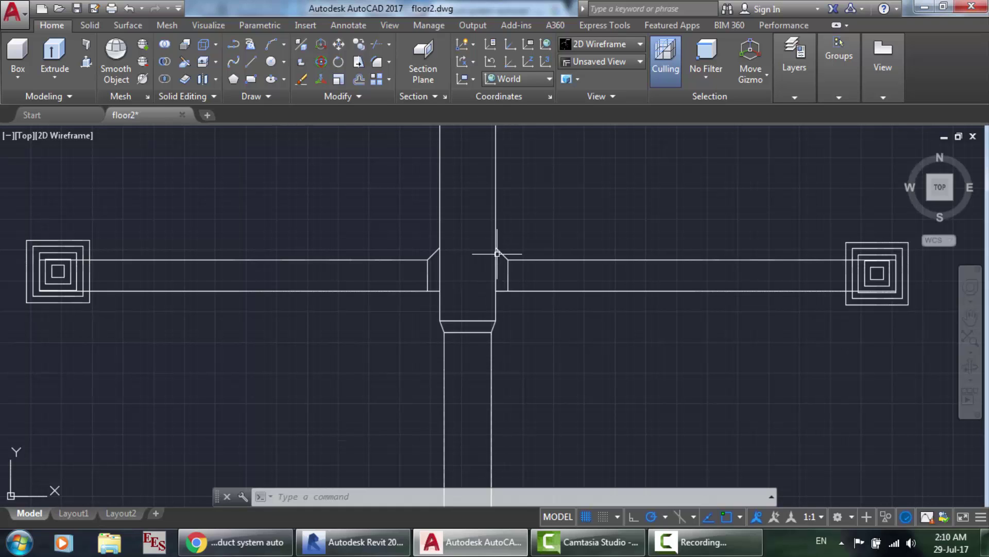
pyautogui.scroll(3, 501, 253)
pyautogui.scroll(-5, 501, 254)
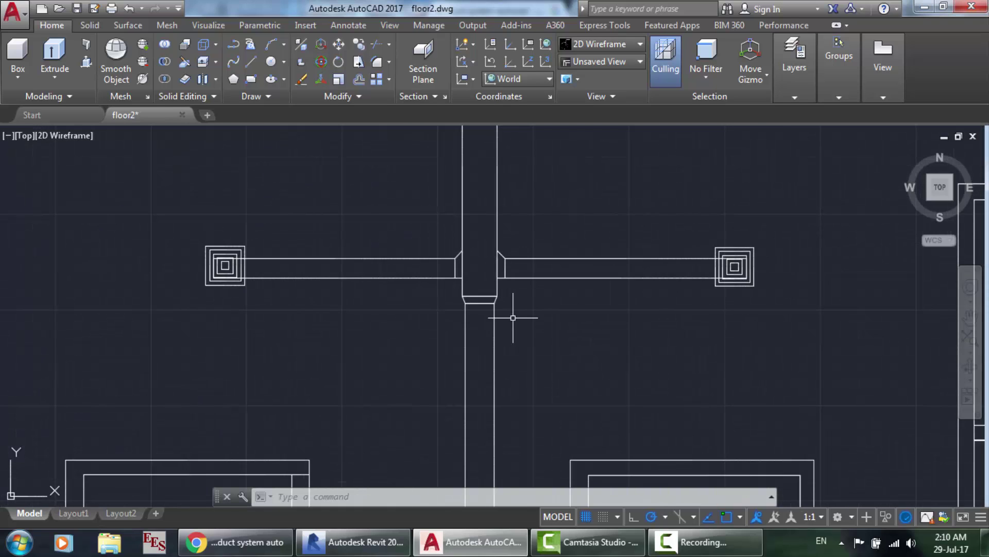
pyautogui.scroll(-5, 512, 317)
pyautogui.scroll(5, 514, 402)
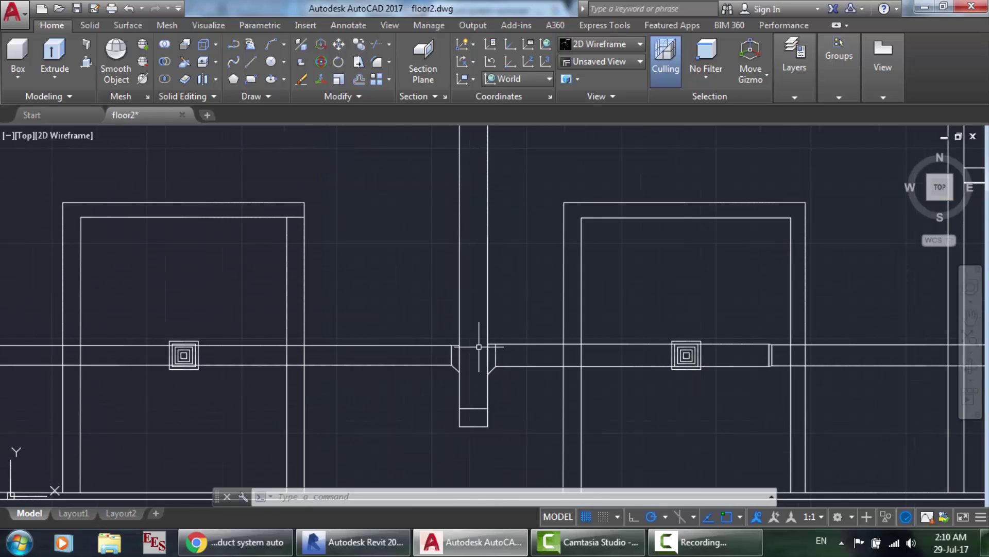
# Erase the right lower branch's angled takeoff line and extend its lower edge with a straight line to the main duct.
pyautogui.scroll(4, 479, 346)
pyautogui.moveTo(513, 425); pyautogui.dragTo(512, 359)
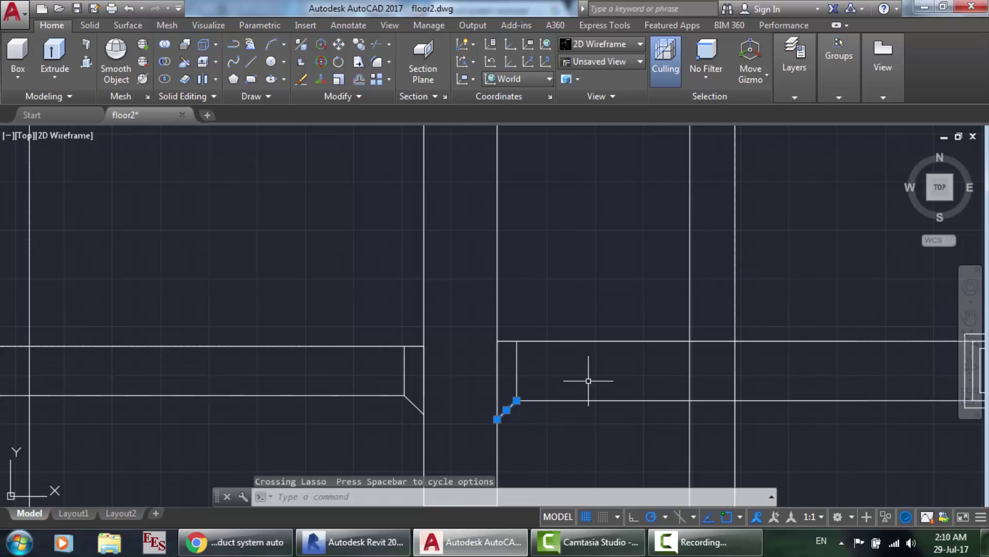
pyautogui.press('Delete')
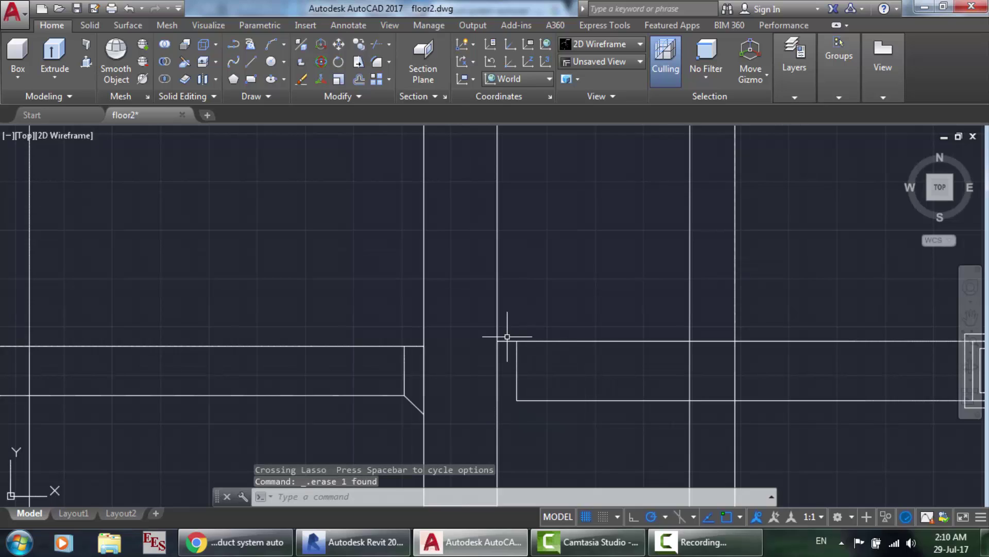
pyautogui.press('Return')
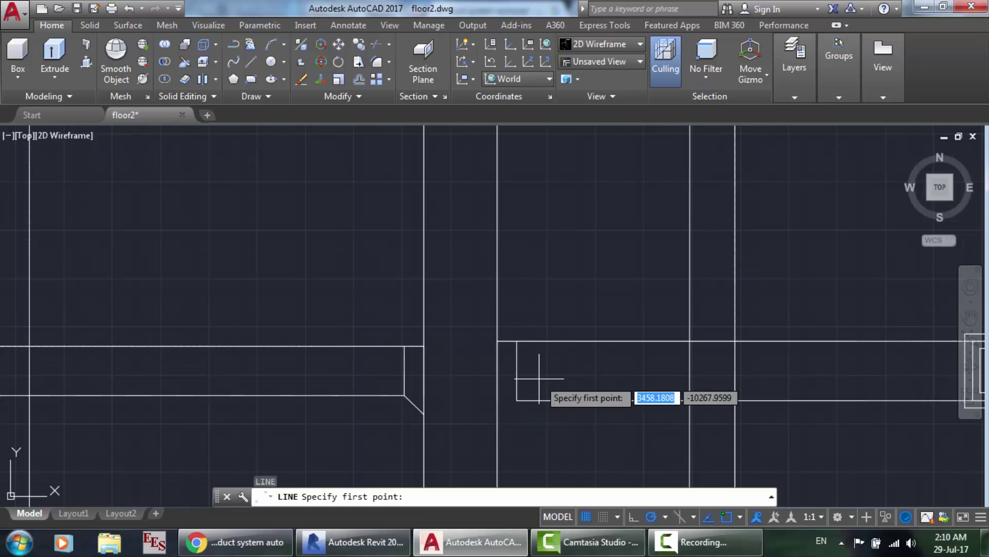
pyautogui.click(517, 401)
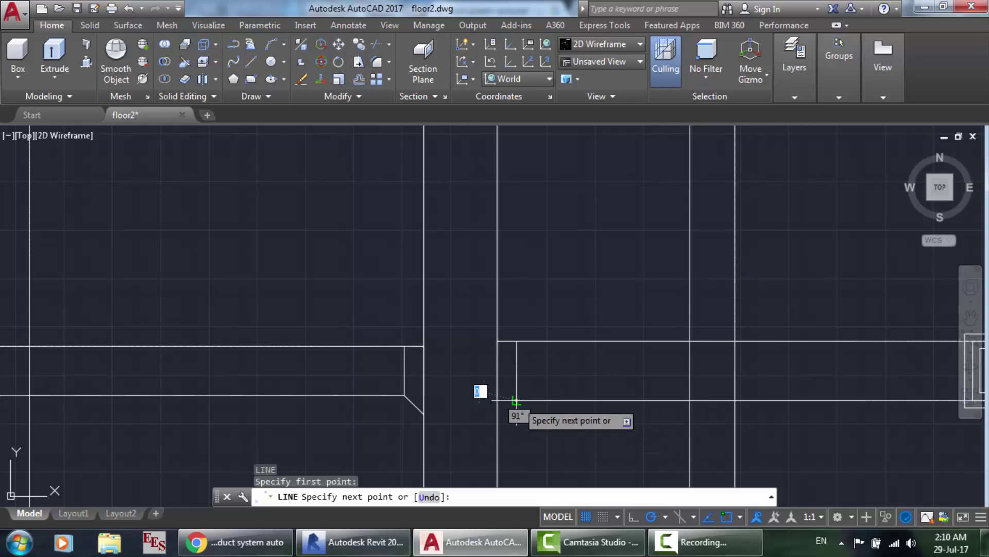
pyautogui.press('Return')
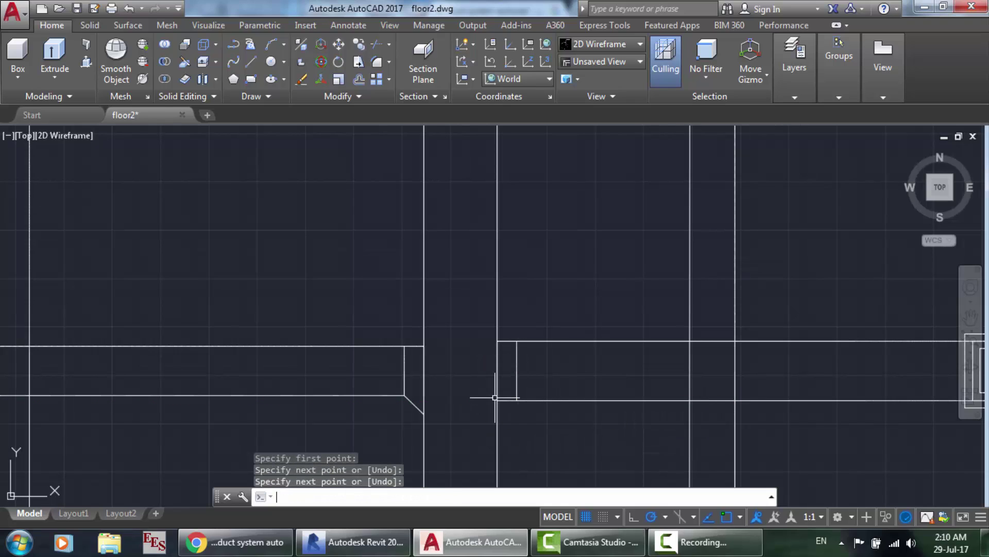
# Replace the left lower branch's angled takeoff line with a straight line continuing its lower edge to the main duct.
pyautogui.click(414, 404)
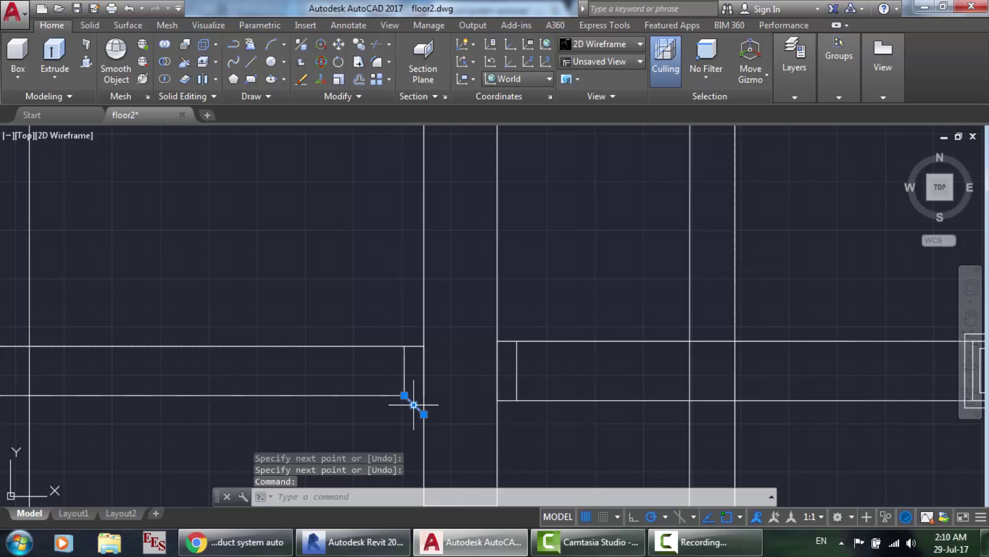
pyautogui.write('l')
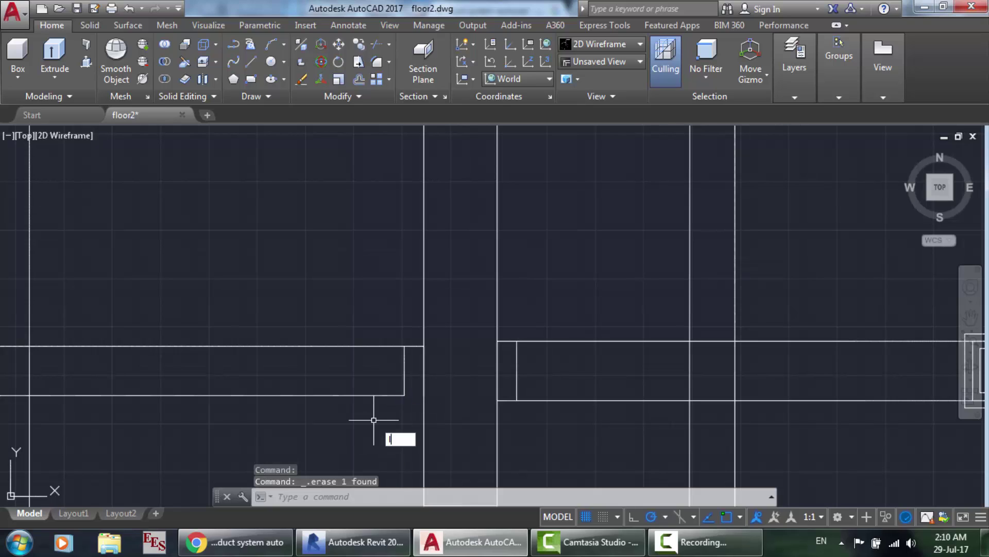
pyautogui.press('Return')
pyautogui.click(404, 395)
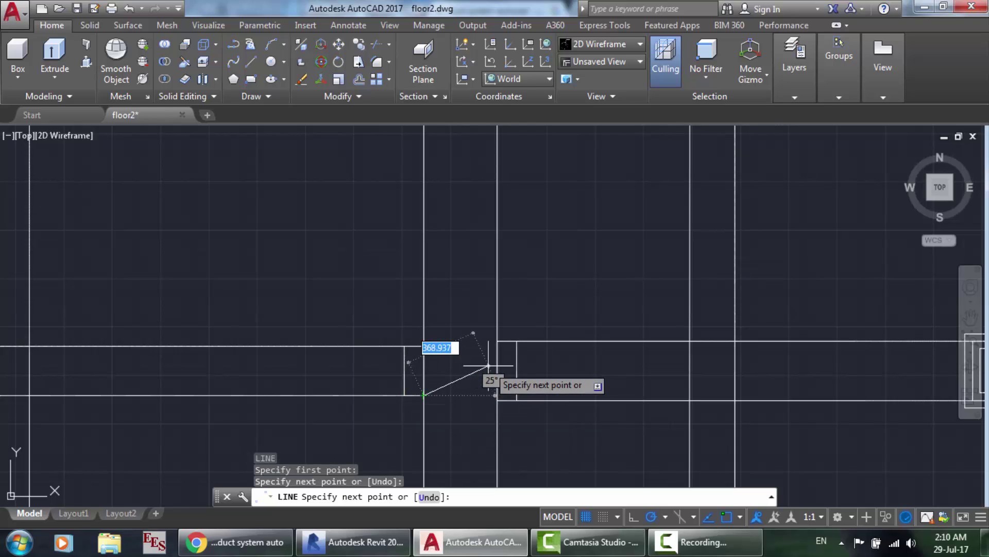
pyautogui.press('Return')
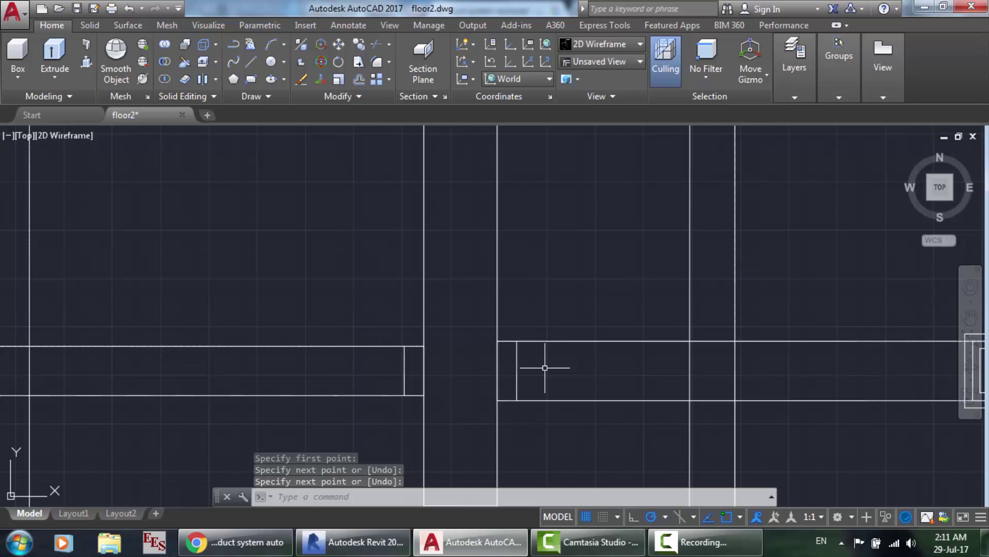
# Try the BD command on the right lower branch, choosing its two edges and the main duct's edge as the third line.
pyautogui.scroll(-4, 544, 368)
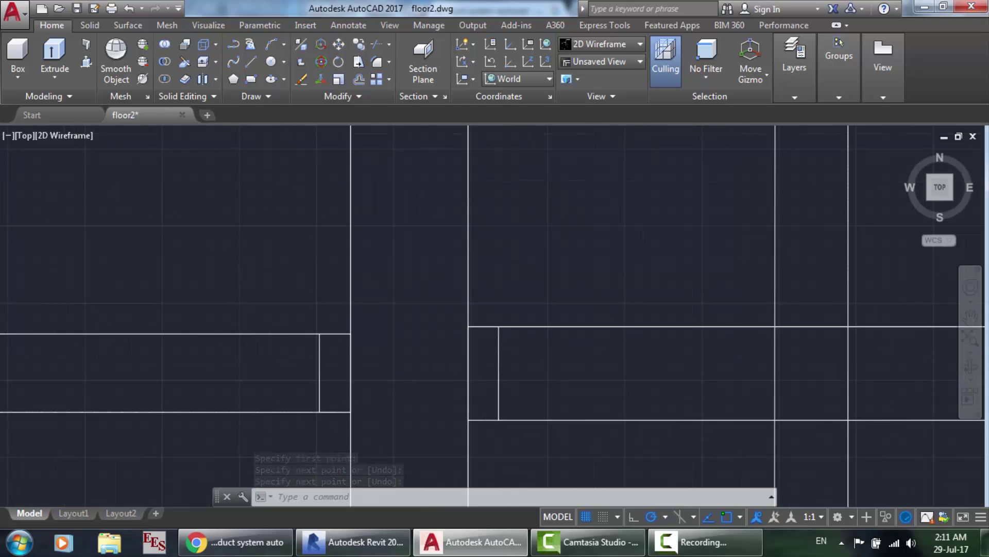
pyautogui.scroll(-3, 544, 368)
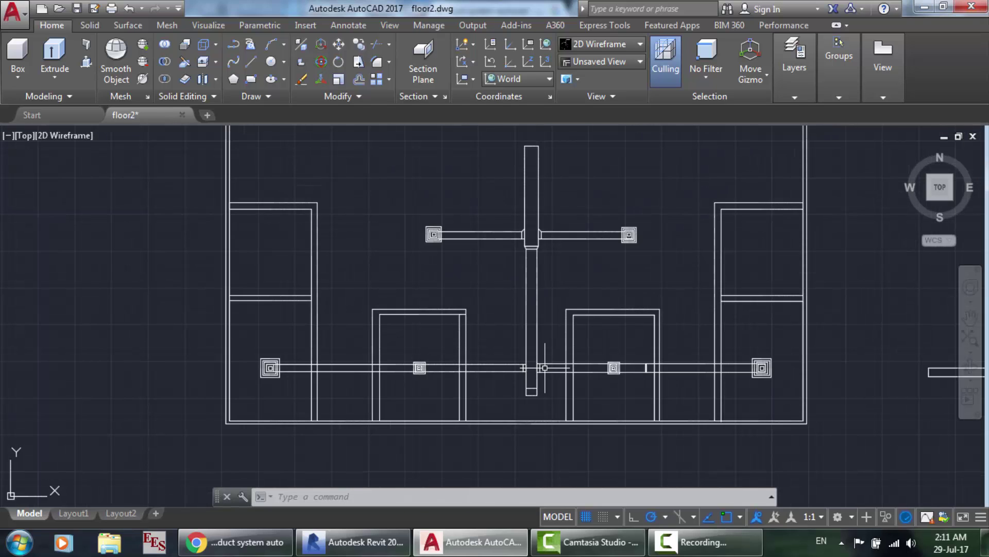
pyautogui.scroll(5, 534, 319)
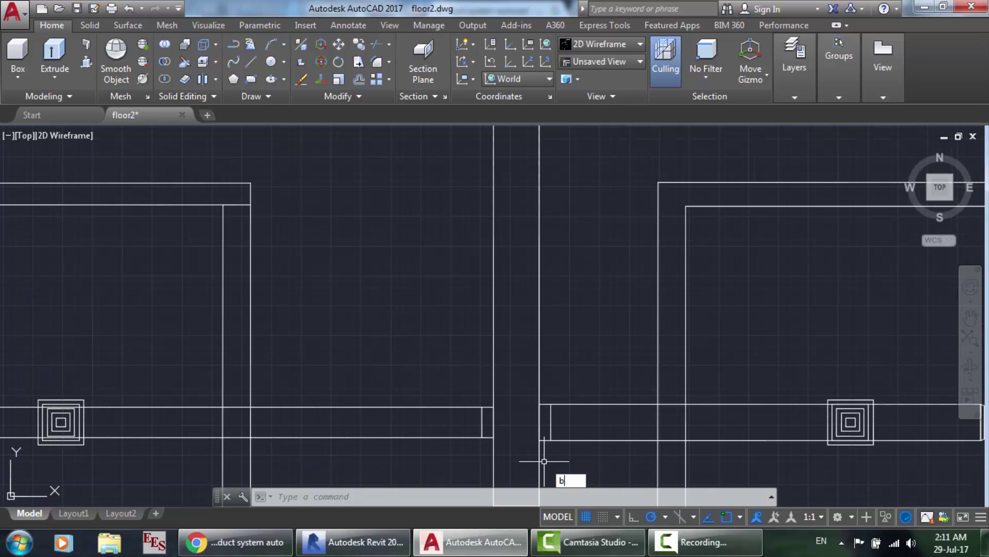
pyautogui.press('Return')
pyautogui.scroll(2, 547, 450)
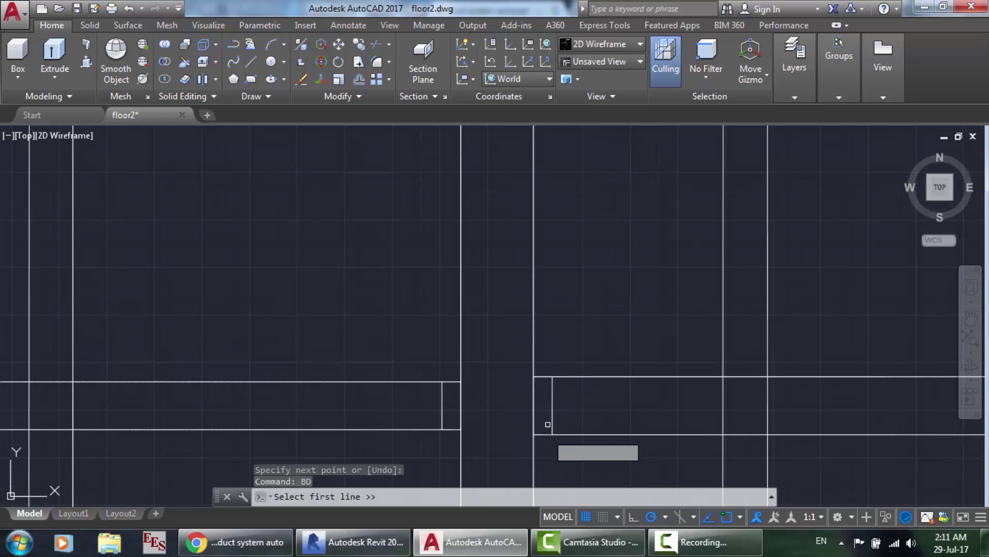
pyautogui.click(544, 376)
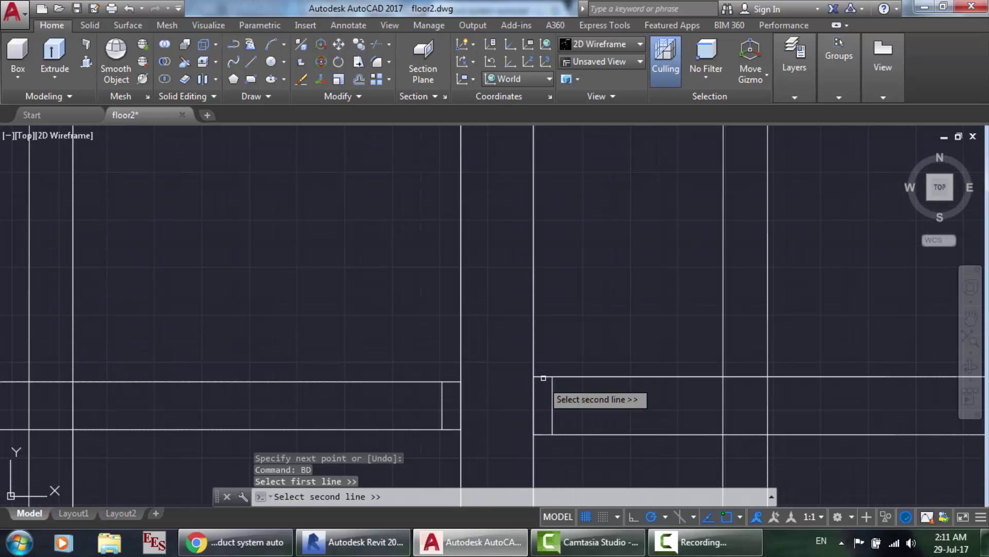
pyautogui.click(545, 433)
pyautogui.click(533, 411)
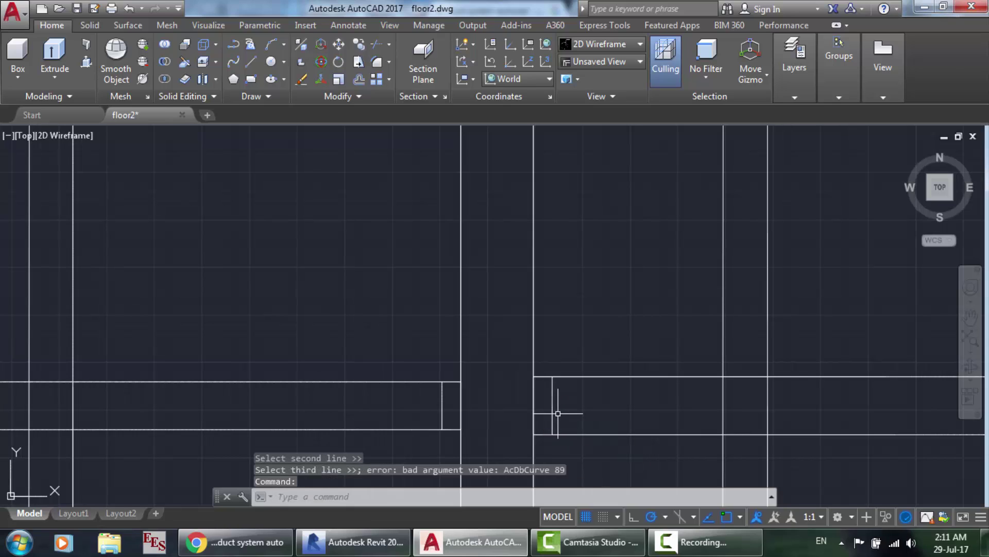
# Erase the short collar lines across the right and left lower branches beside the main duct.
pyautogui.click(553, 413)
pyautogui.press('Delete')
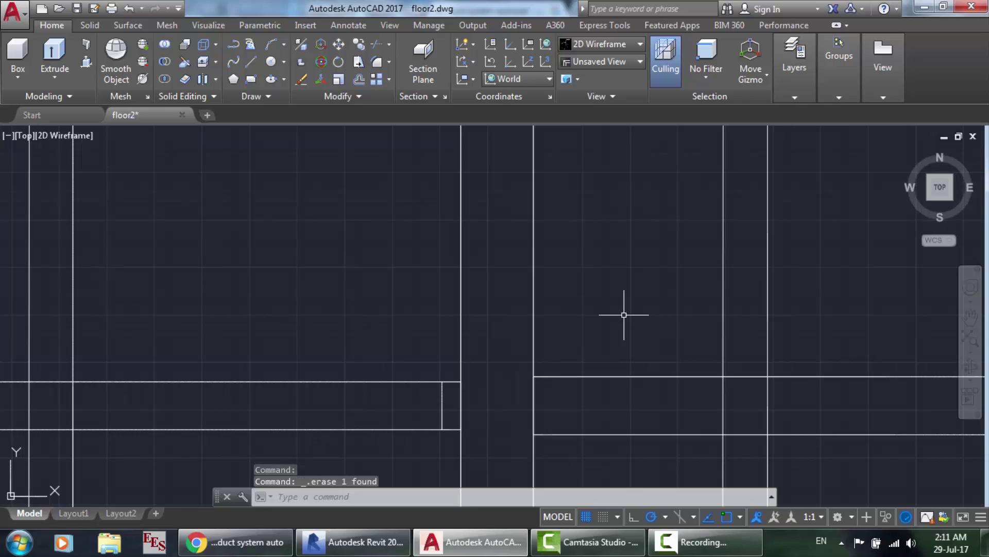
pyautogui.click(442, 405)
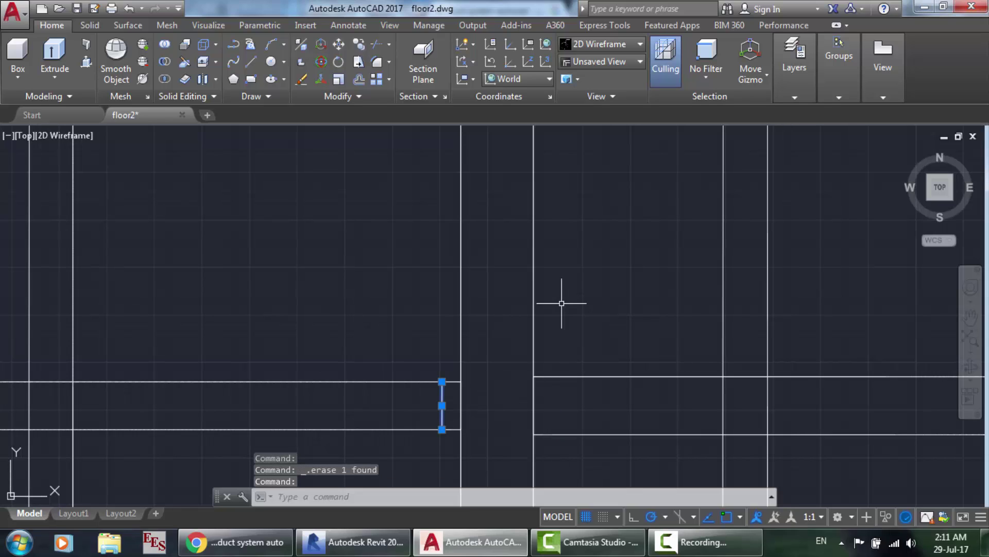
pyautogui.press('Delete')
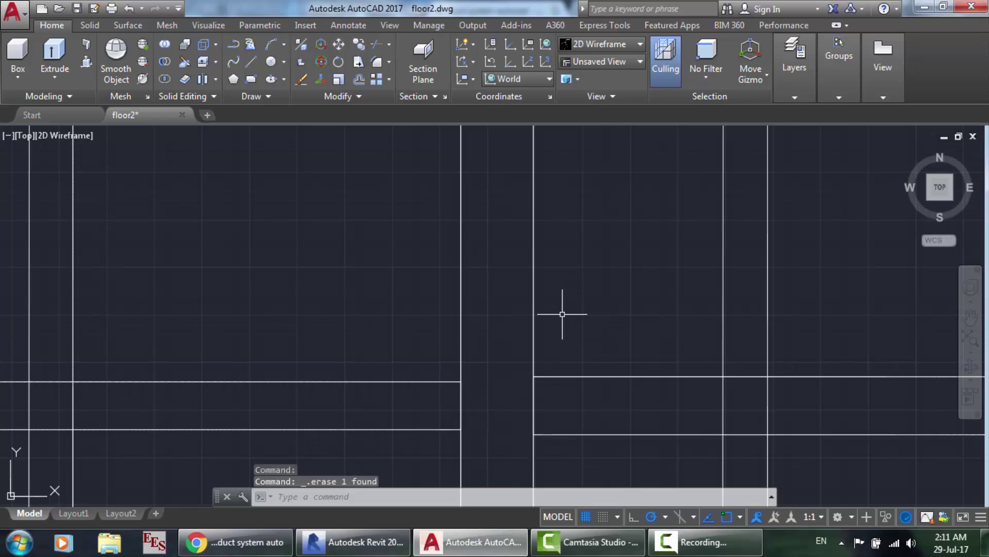
# Try BD again on the right lower branch's two edges and the main duct's side without the collar line.
pyautogui.press('Return')
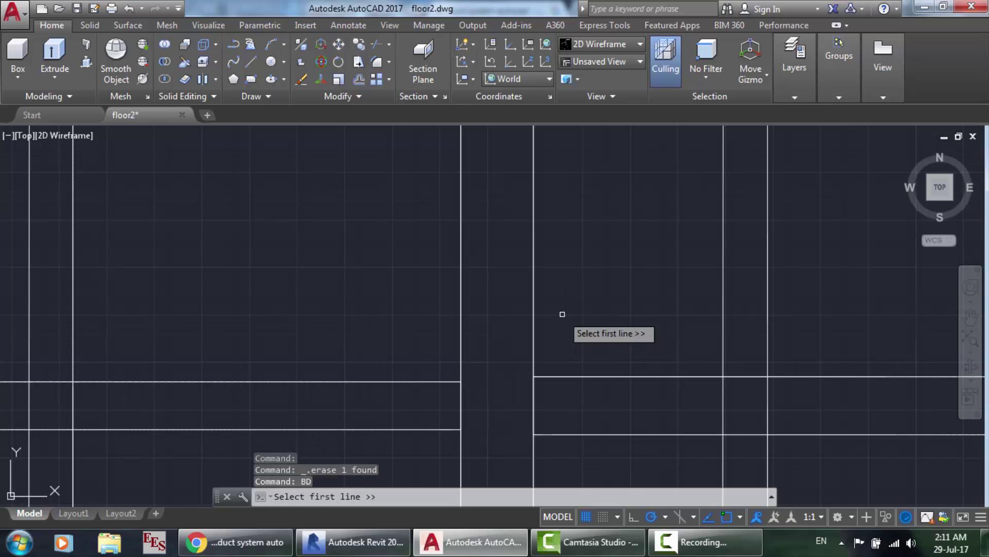
pyautogui.click(552, 378)
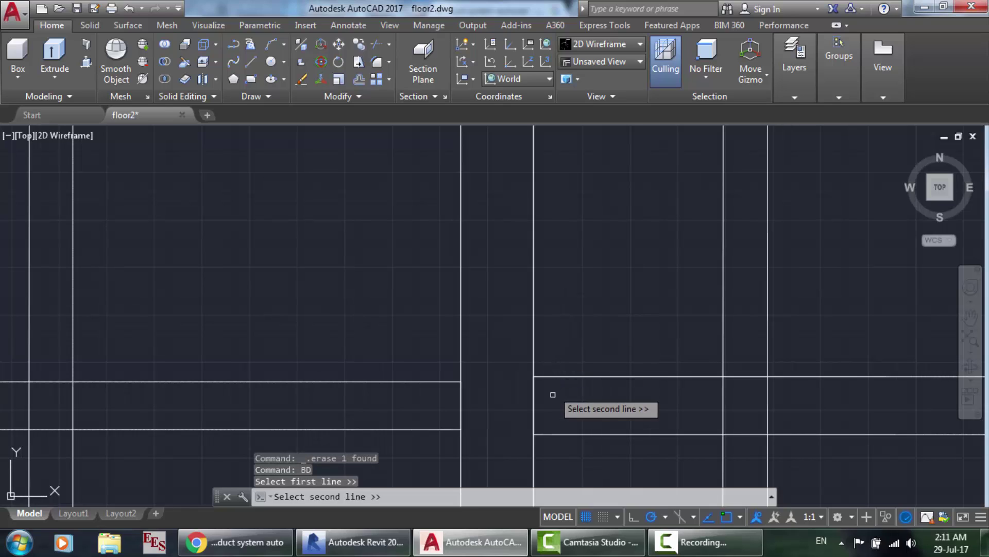
pyautogui.click(550, 436)
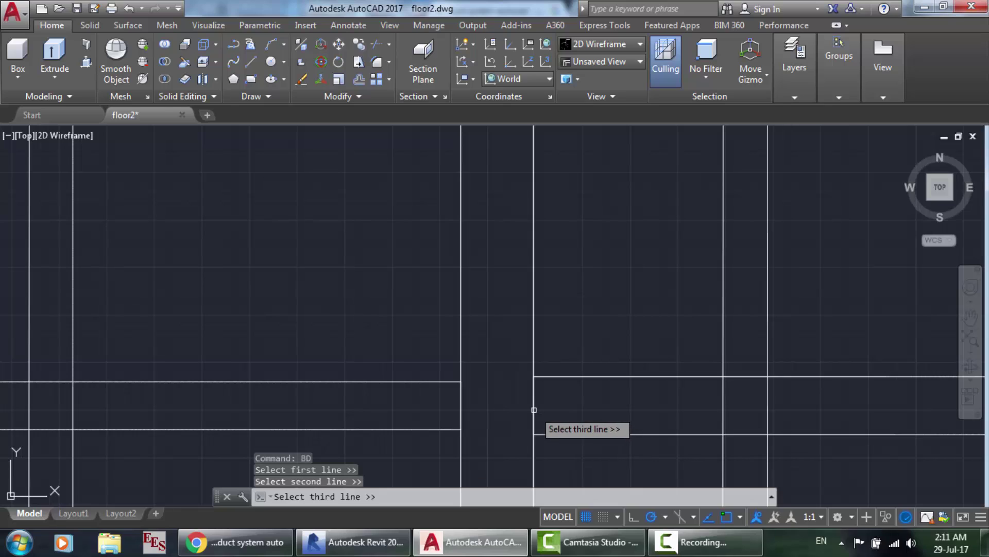
pyautogui.click(534, 411)
pyautogui.press('Escape')
pyautogui.press('Escape')
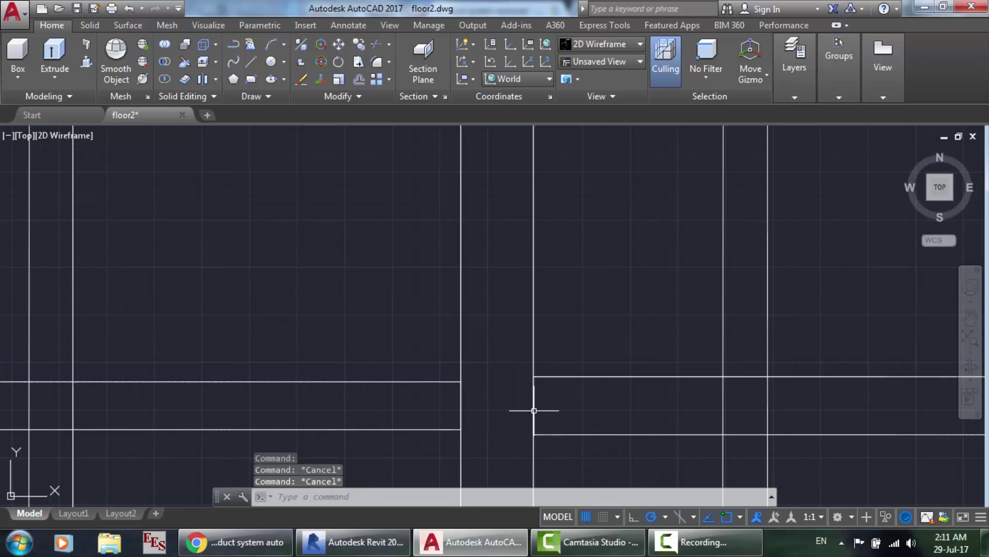
# Check which object forms the main duct's edge and inspect its junctions with the lower branches.
pyautogui.click(533, 410)
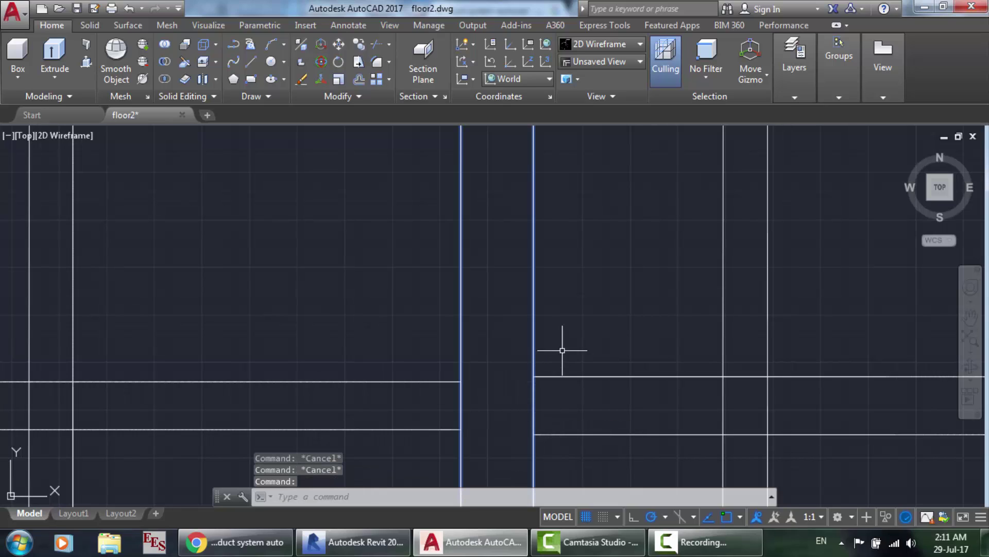
pyautogui.press('Escape')
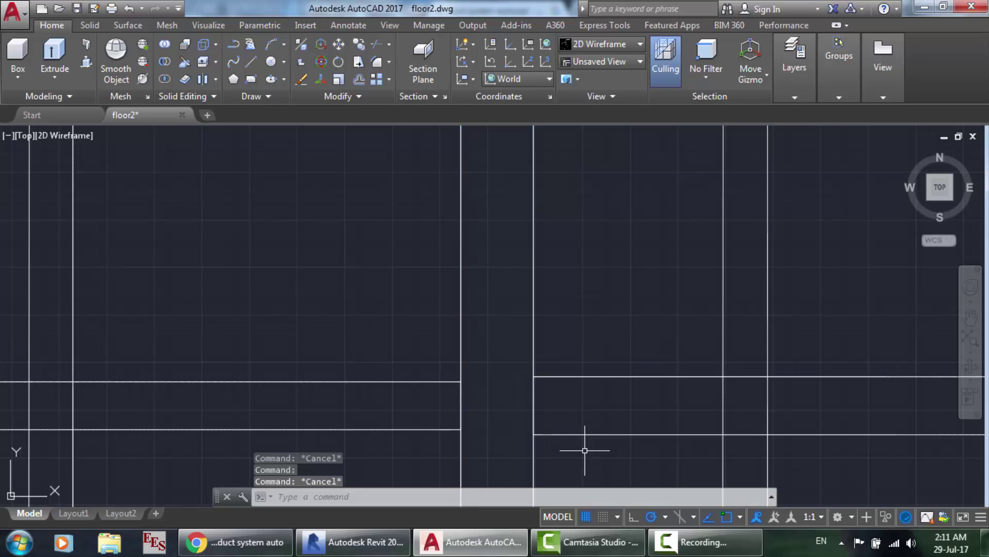
pyautogui.moveTo(585, 450)
pyautogui.mouseDown()
pyautogui.moveTo(504, 351)
pyautogui.moveTo(480, 347)
pyautogui.moveTo(596, 383)
pyautogui.mouseUp()
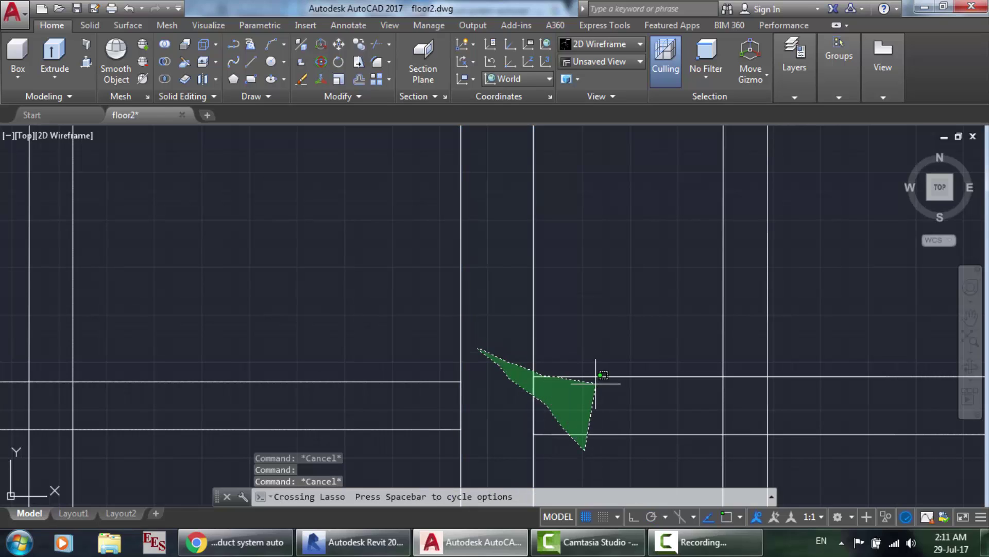
pyautogui.press('Escape')
pyautogui.scroll(-5, 596, 383)
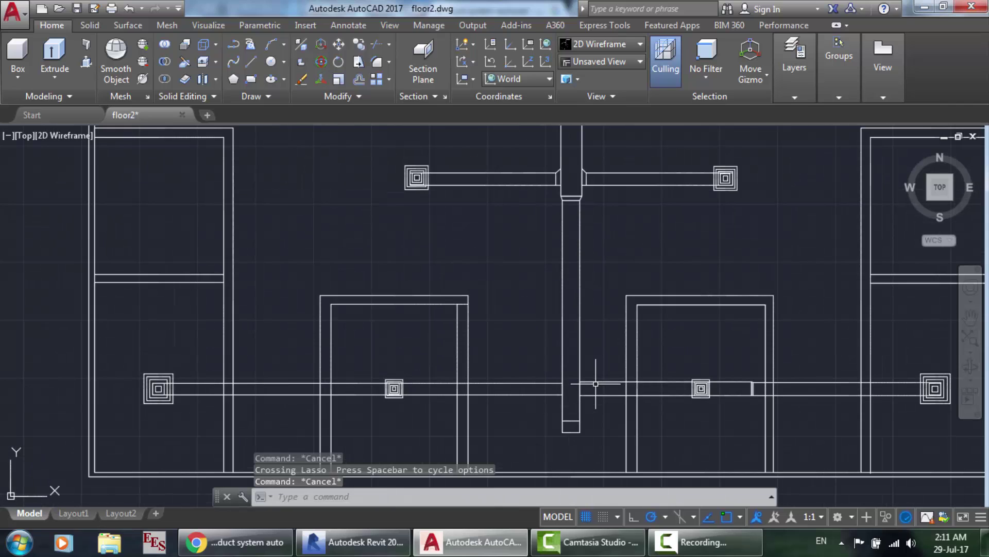
pyautogui.scroll(5, 610, 403)
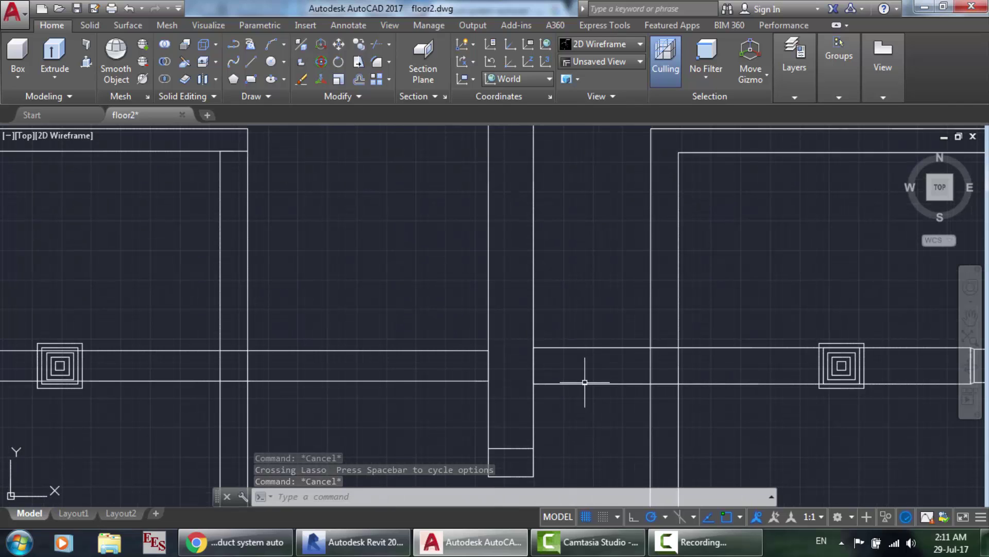
# Erase the right lower branch's two edge lines and the leftover short stub beside the main duct.
pyautogui.click(585, 383)
pyautogui.click(586, 404)
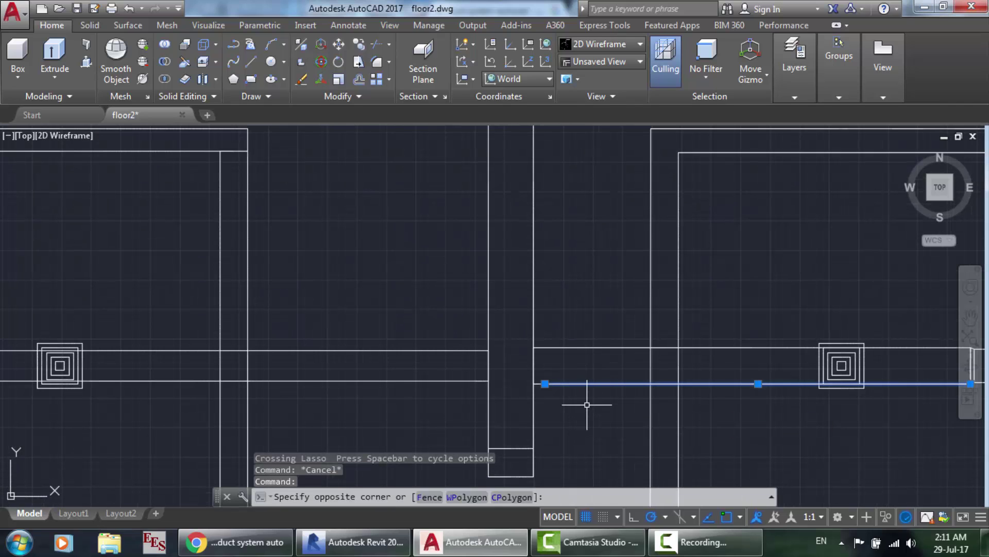
pyautogui.press('Escape')
pyautogui.press('Escape')
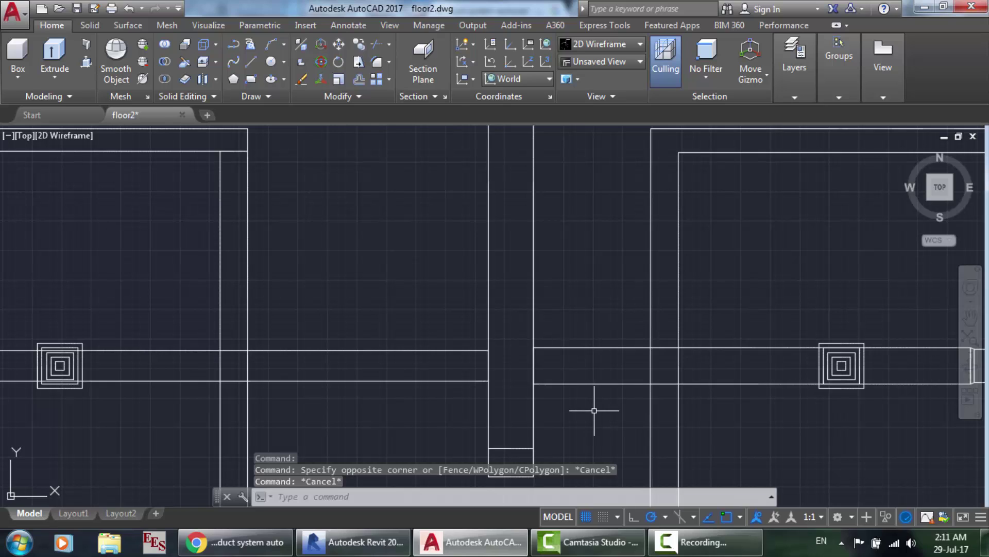
pyautogui.moveTo(594, 411)
pyautogui.mouseDown()
pyautogui.moveTo(574, 322)
pyautogui.moveTo(569, 331)
pyautogui.mouseUp()
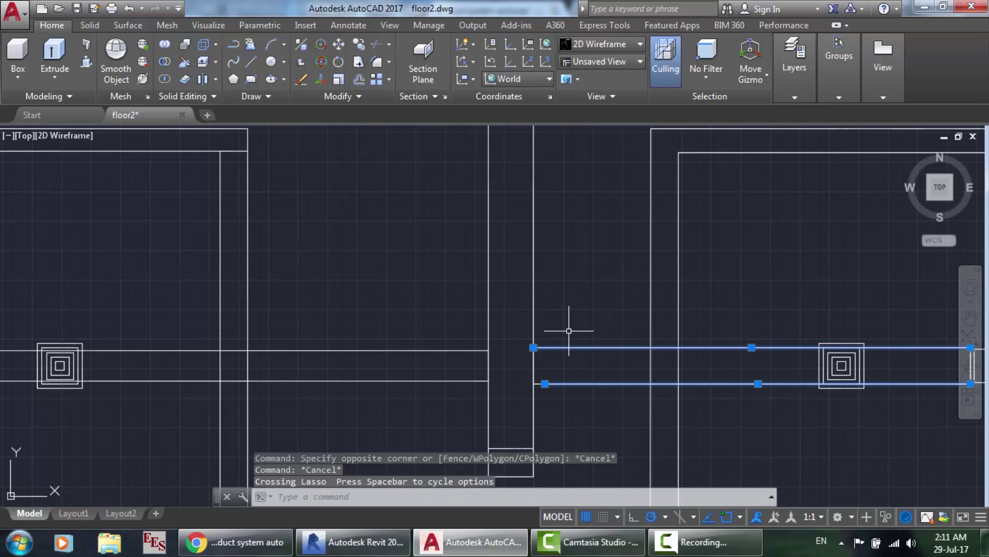
pyautogui.click(703, 542)
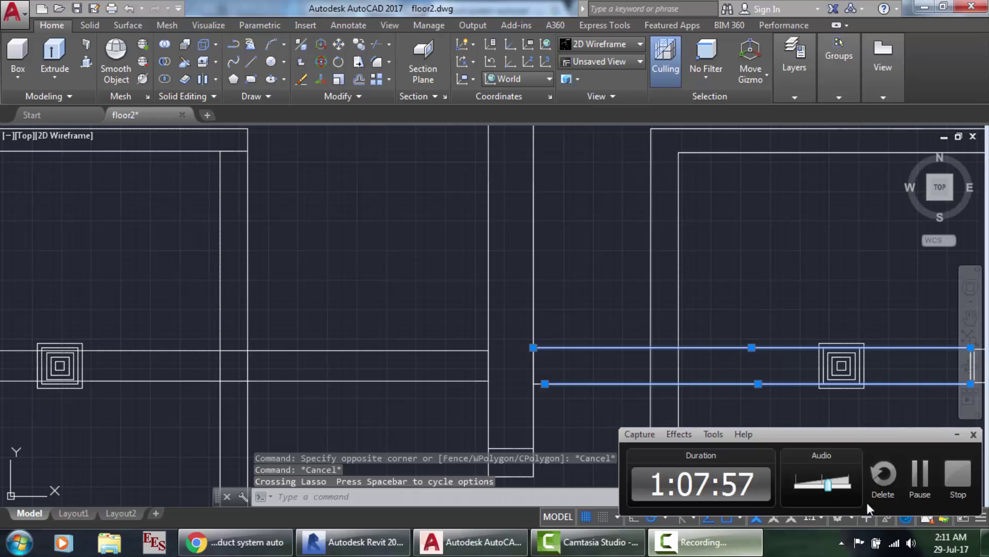
pyautogui.click(920, 474)
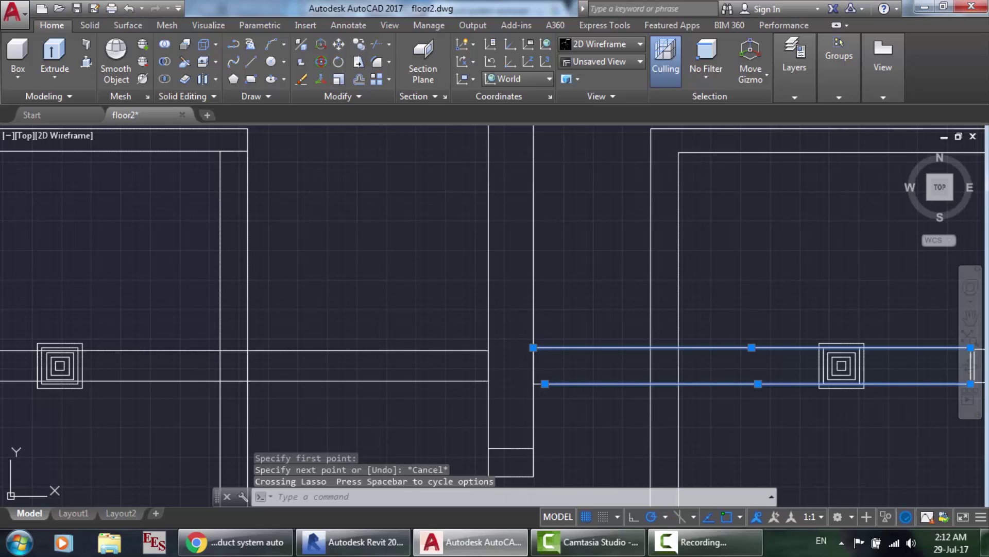
pyautogui.press('Delete')
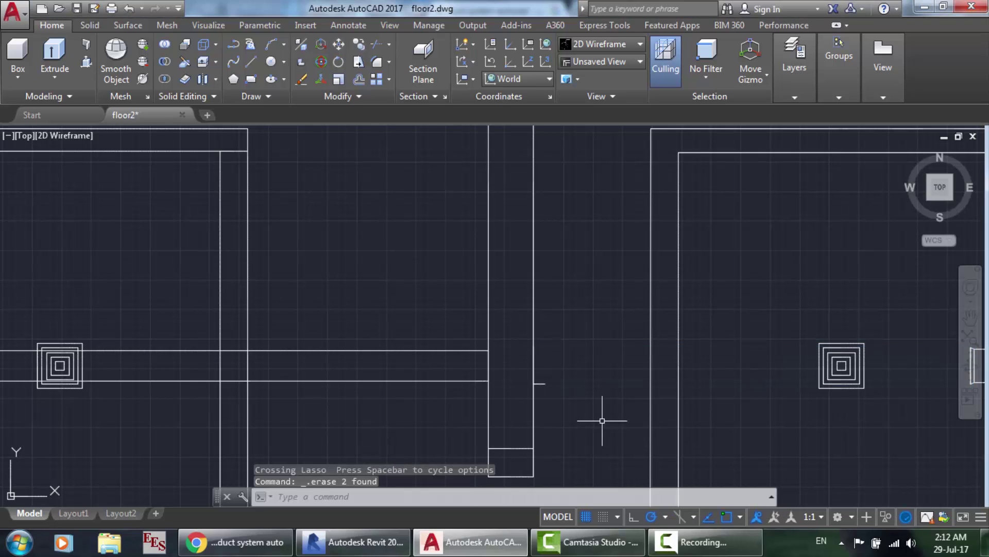
pyautogui.click(539, 383)
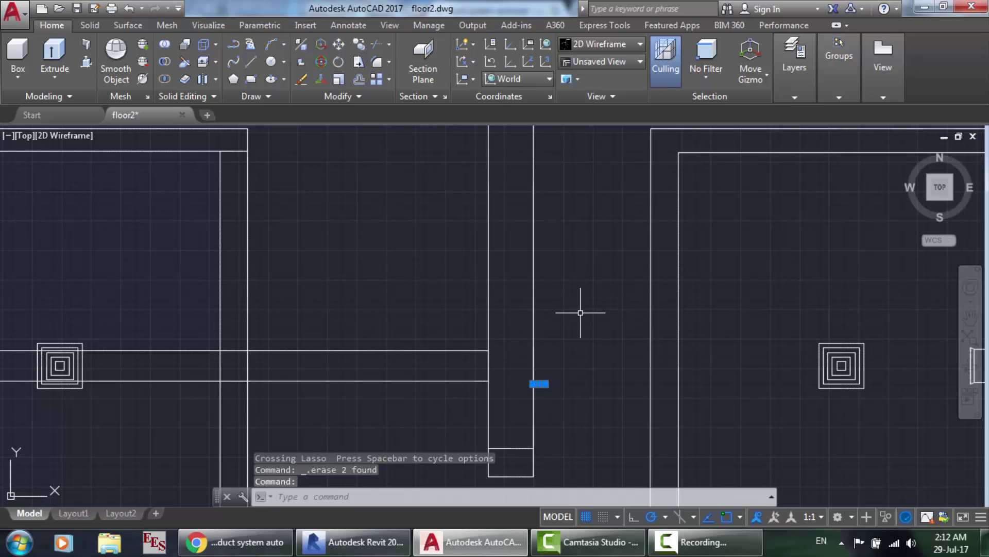
pyautogui.press('Delete')
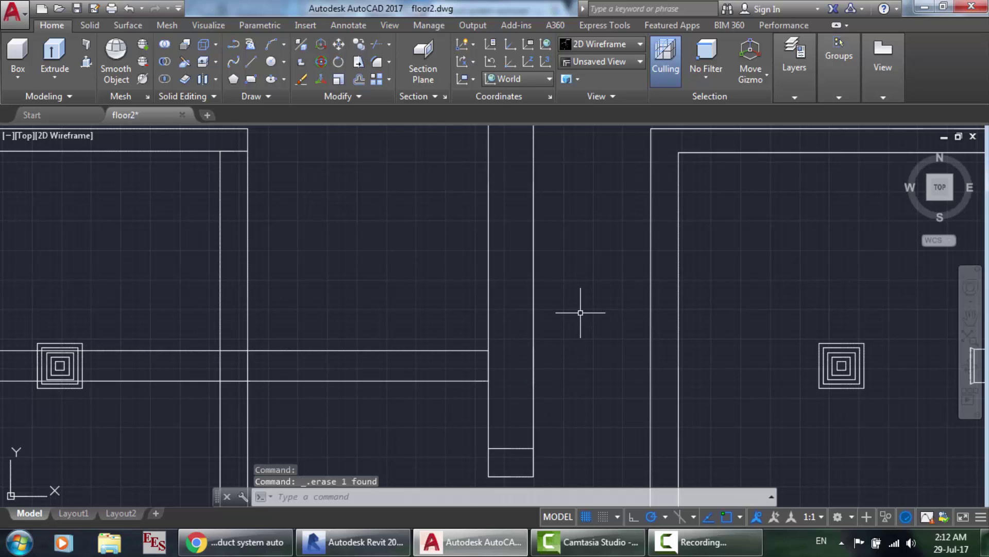
# Draw a 304.8-wide DUCT run from the main duct's right side to the transition beyond the diffuser, with radius elbows and r/w factor 1.5.
pyautogui.write('duct')
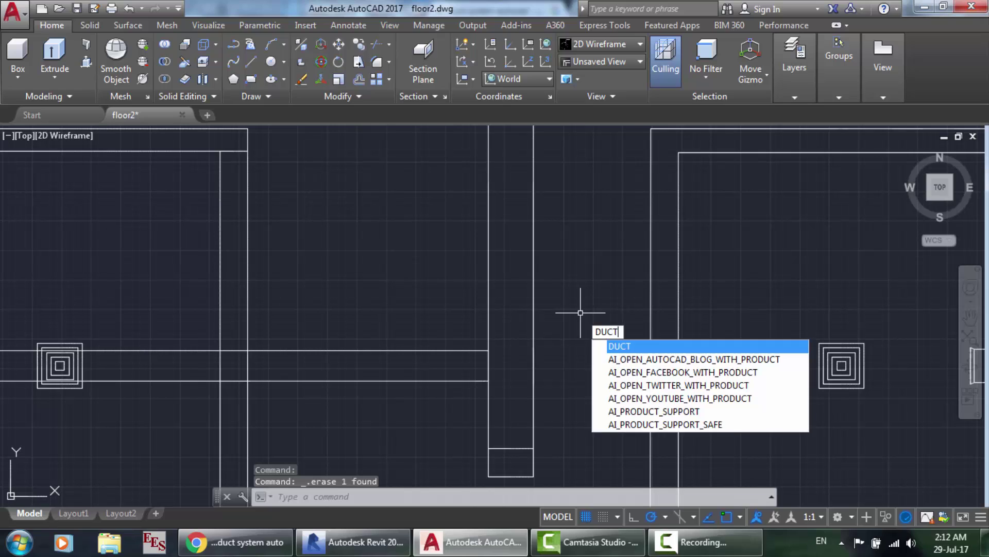
pyautogui.press('Return')
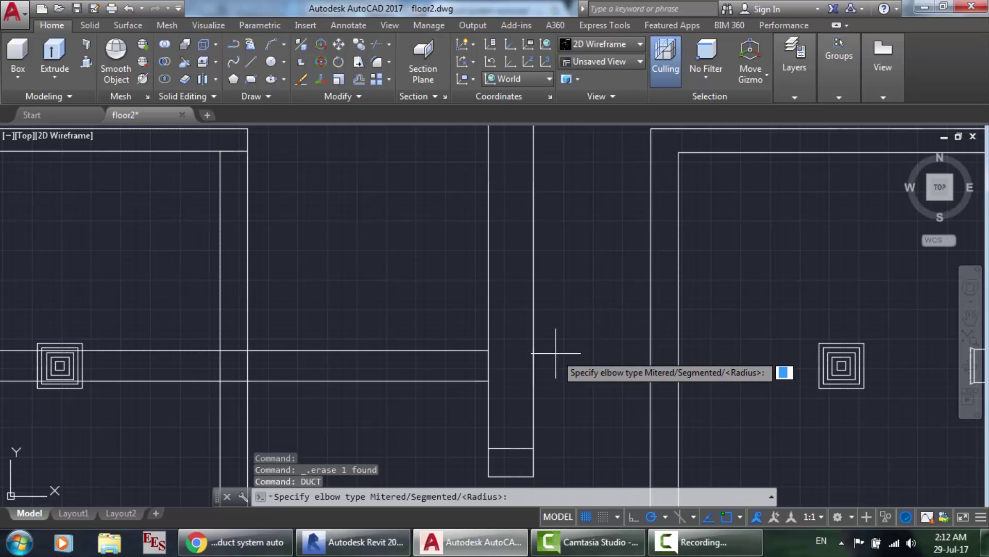
pyautogui.press('Return')
pyautogui.write('1.')
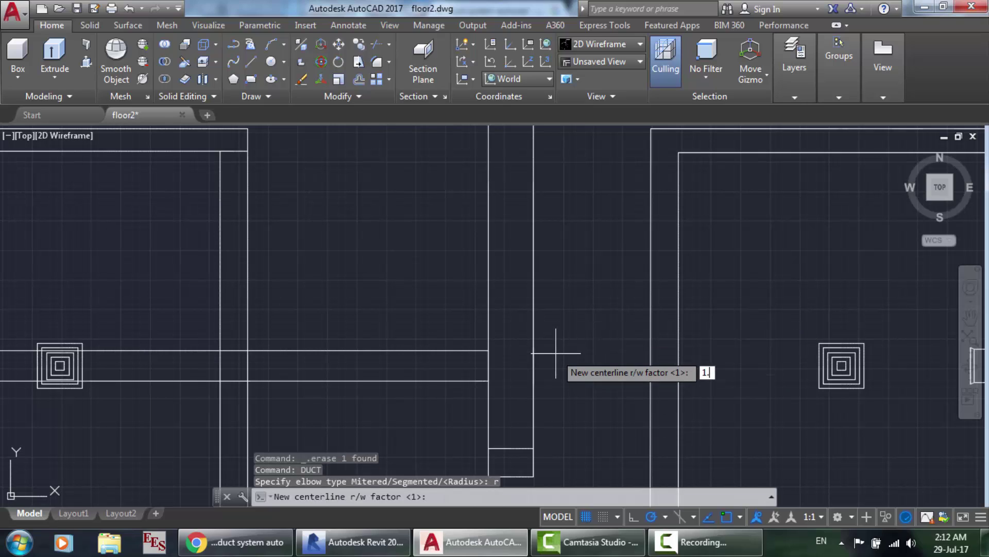
pyautogui.write('5')
pyautogui.press('Return')
pyautogui.write('30')
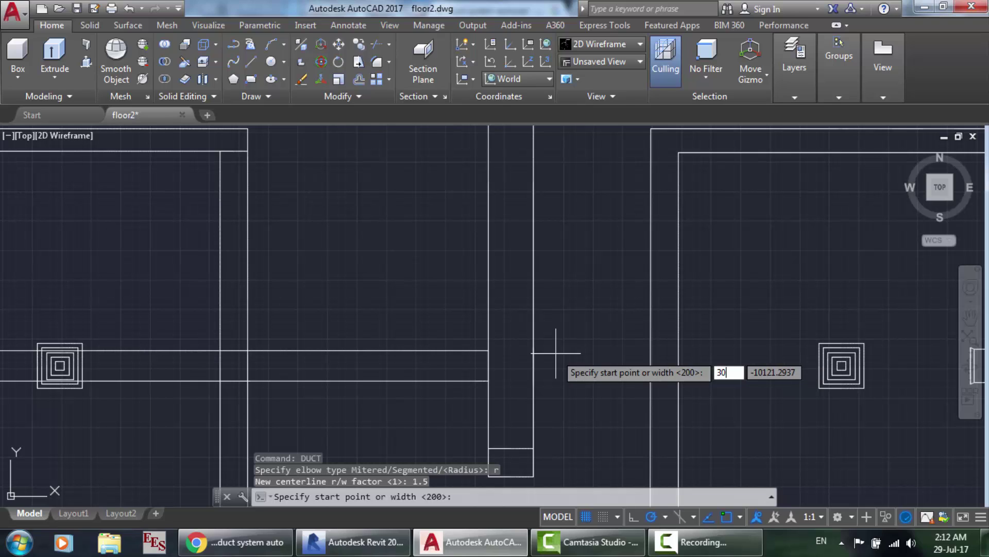
pyautogui.write('4.8')
pyautogui.press('Return')
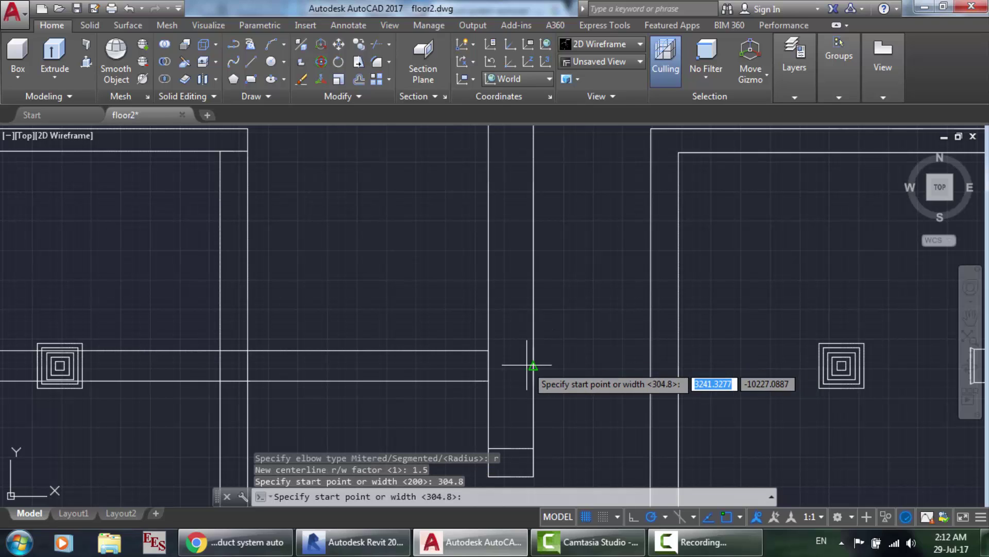
pyautogui.click(533, 366)
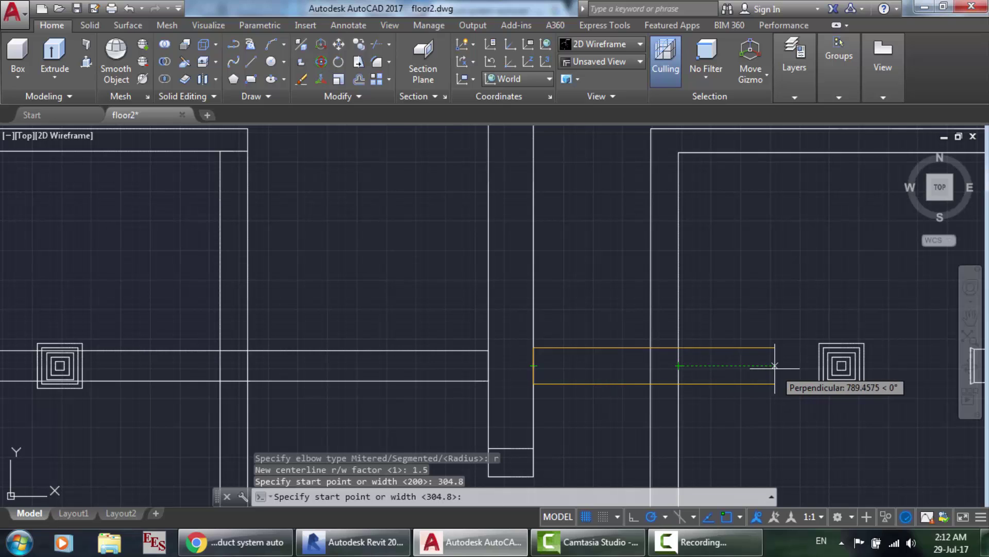
pyautogui.scroll(-3, 906, 372)
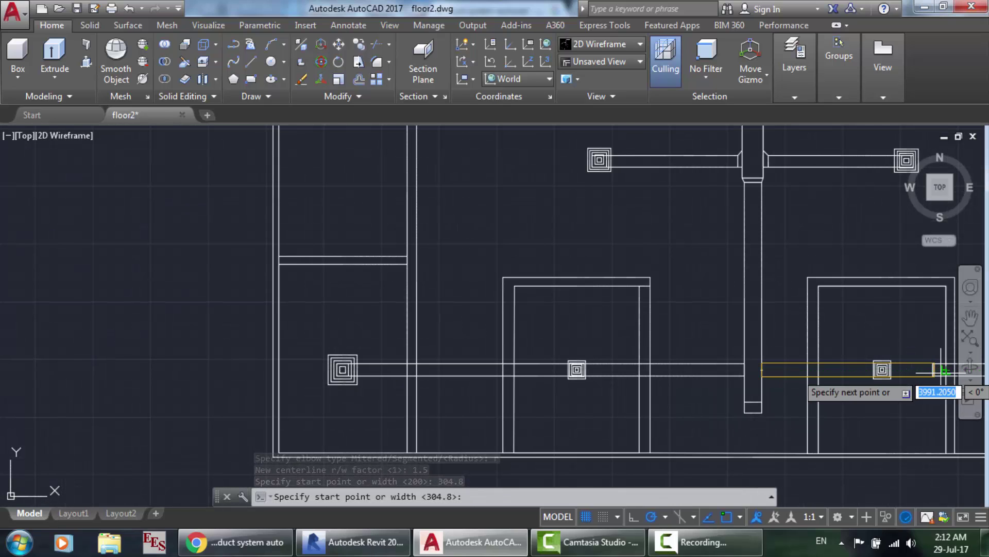
pyautogui.scroll(8, 922, 379)
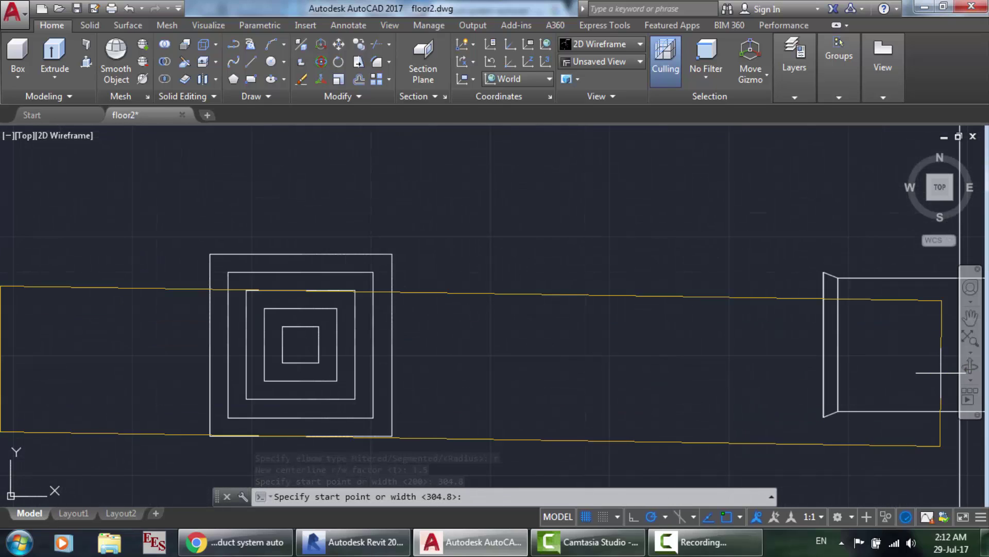
pyautogui.click(823, 345)
pyautogui.scroll(-6, 823, 344)
pyautogui.press('Return')
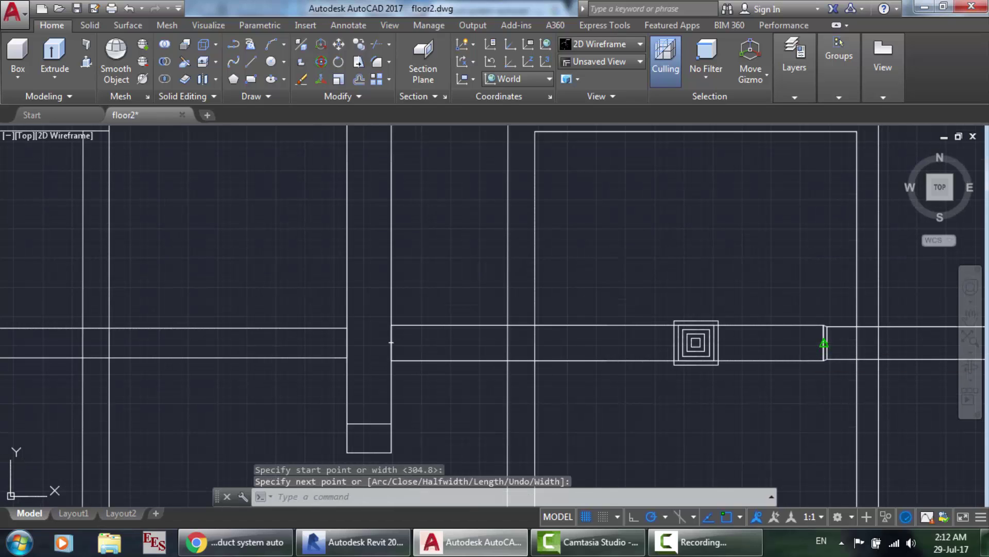
# Explode the main duct's lower section and the redrawn right branch into separate lines.
pyautogui.scroll(-3, 294, 393)
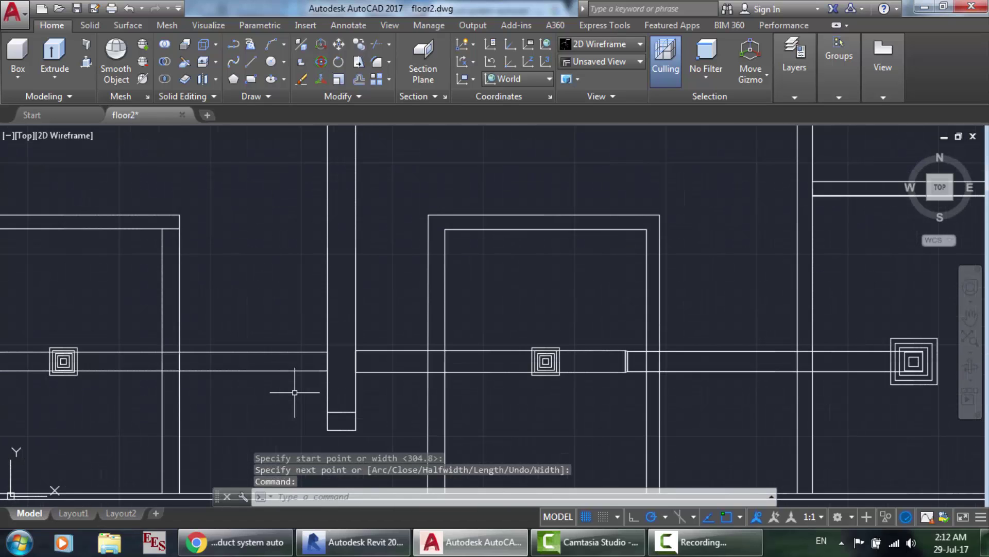
pyautogui.scroll(3, 380, 380)
pyautogui.moveTo(373, 374); pyautogui.dragTo(302, 298)
pyautogui.write('e')
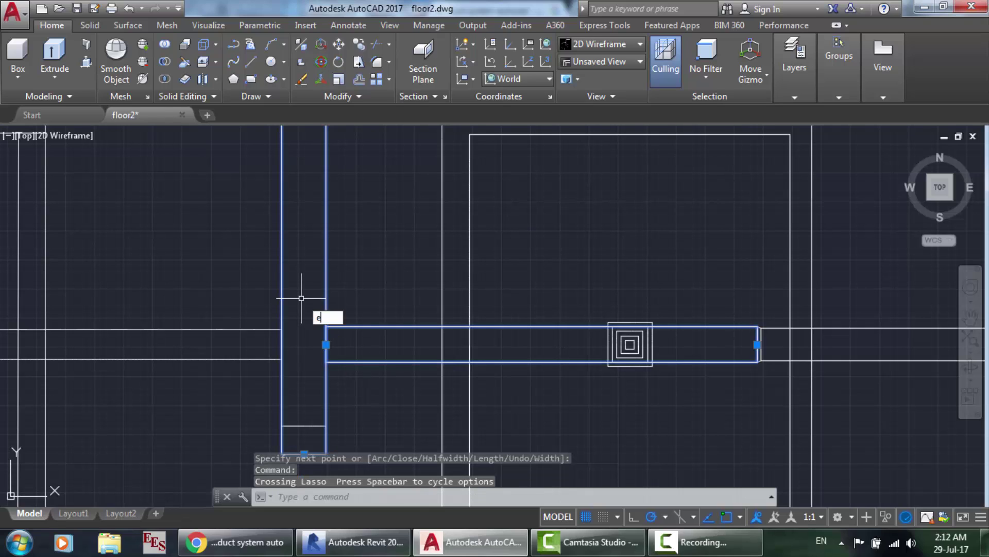
pyautogui.write('xplode')
pyautogui.press('Return')
pyautogui.click(331, 326)
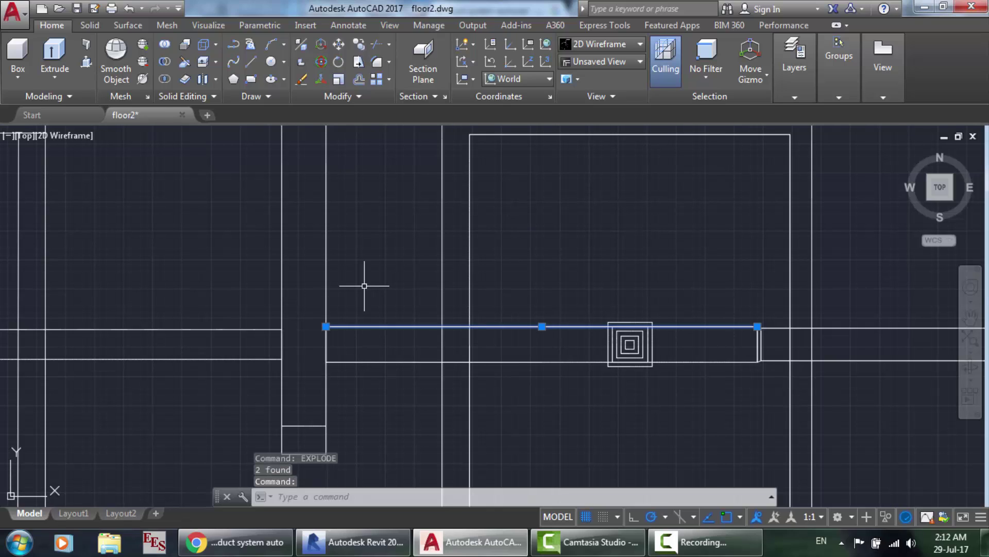
pyautogui.press('Escape')
# Create the right lower branch's takeoff with BD, choosing its upper edge, lower edge and the line at the main duct.
pyautogui.write('bd')
pyautogui.press('Return')
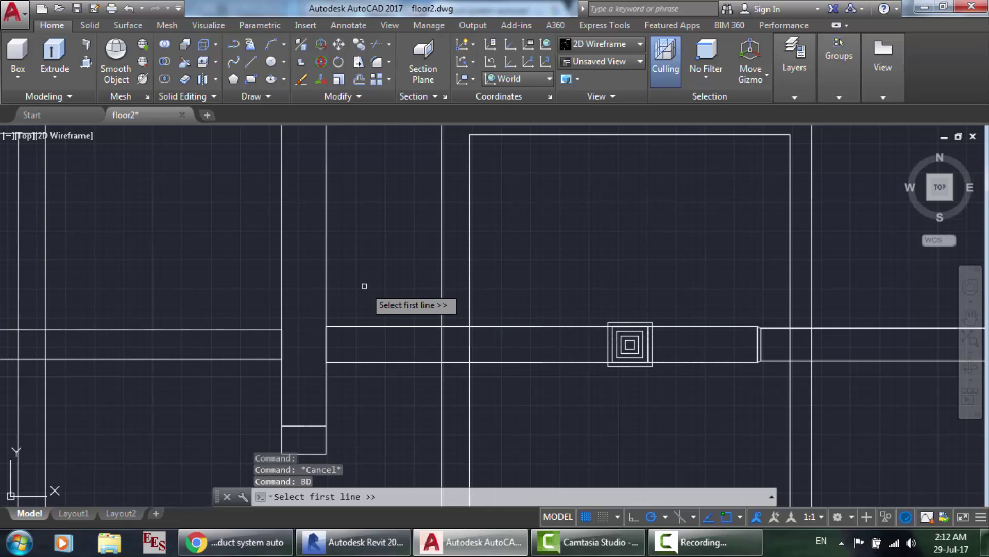
pyautogui.click(344, 326)
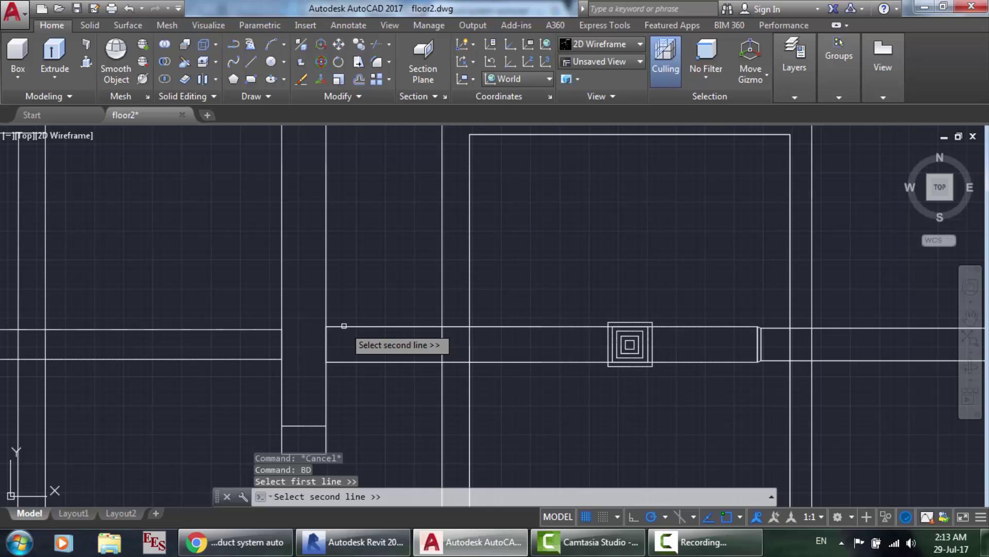
pyautogui.click(342, 361)
pyautogui.click(327, 345)
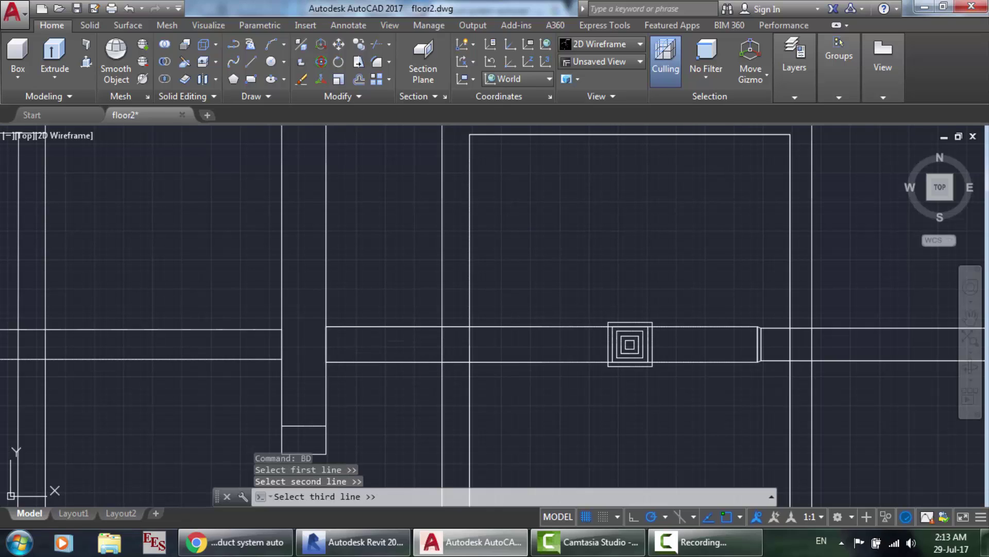
# Erase the left lower branch's two edge lines and the short stub beside the main duct.
pyautogui.scroll(-4, 394, 199)
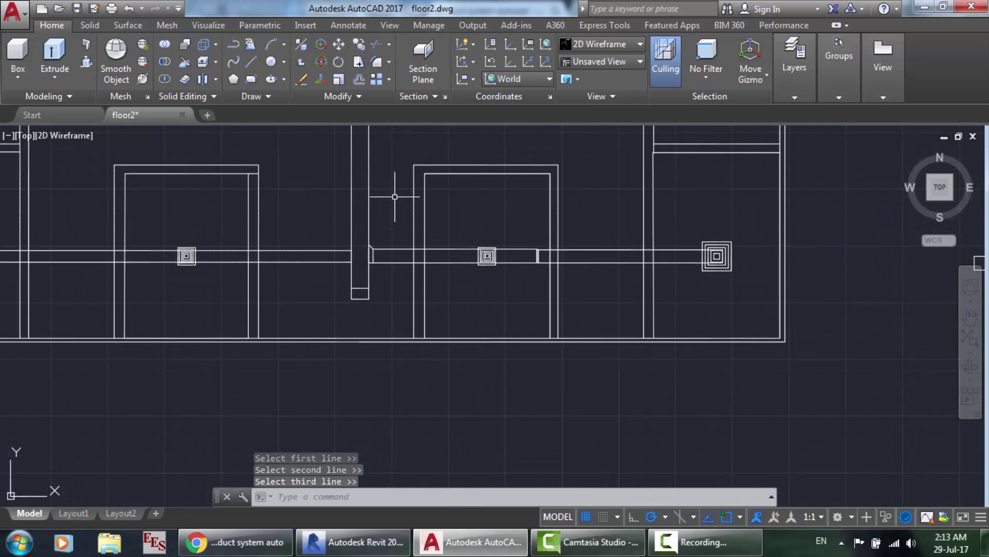
pyautogui.scroll(4, 291, 231)
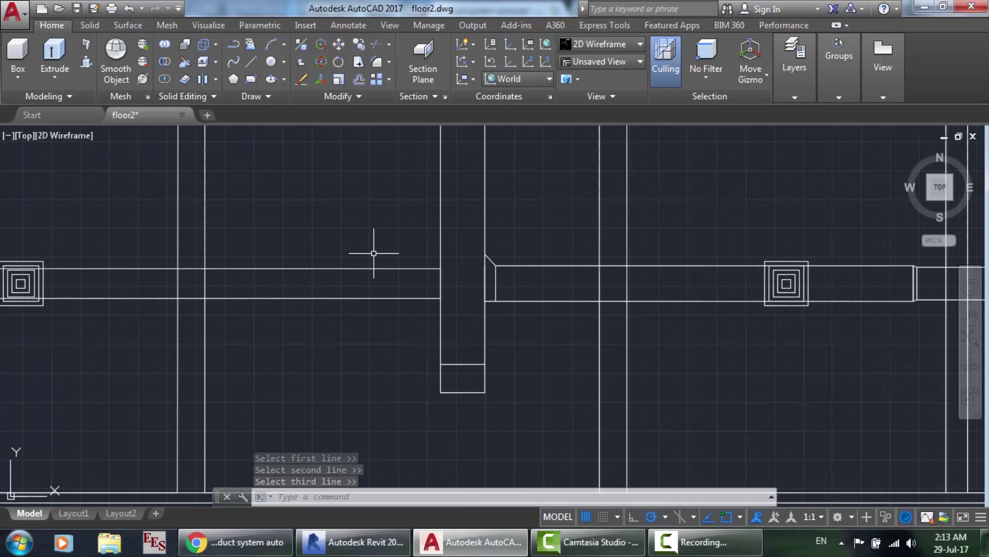
pyautogui.moveTo(386, 327); pyautogui.dragTo(332, 230)
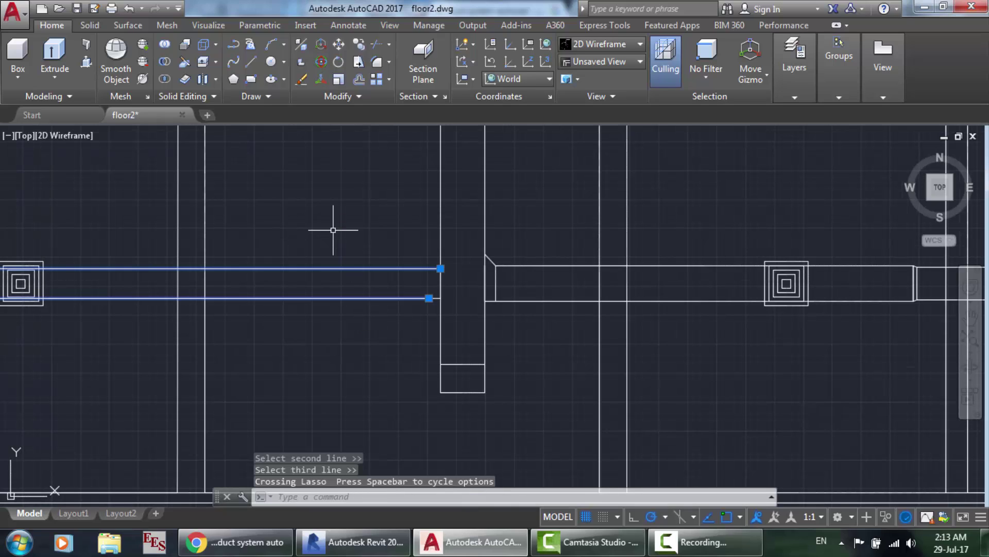
pyautogui.press('Delete')
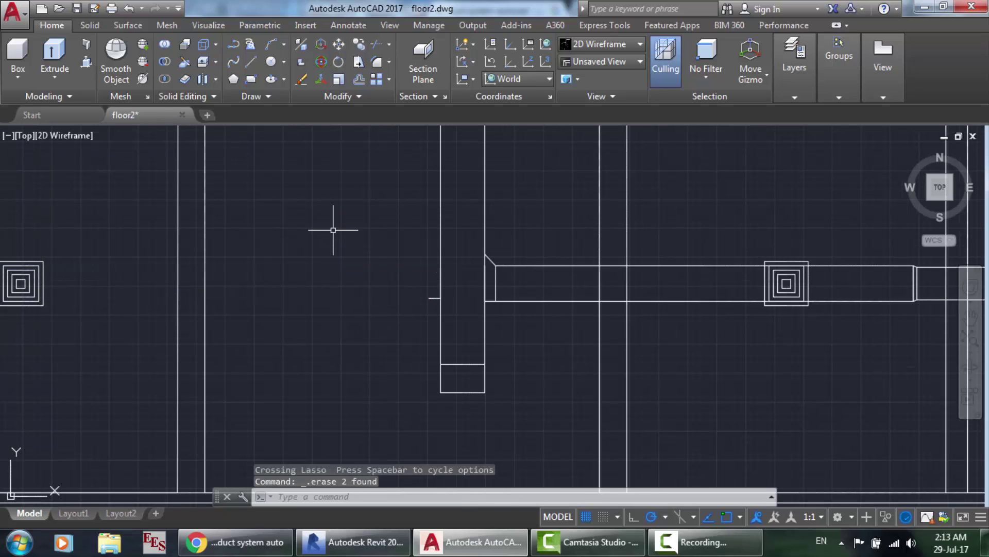
pyautogui.click(439, 297)
pyautogui.press('Delete')
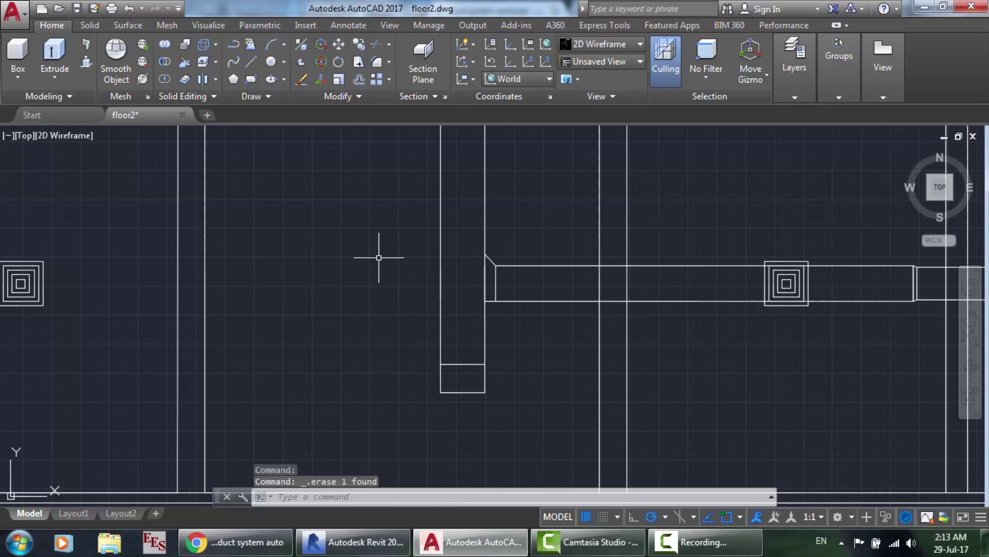
# Draw a 254-wide DUCT run from the main duct's left side to the far-left lower diffuser, with radius elbows and r/w factor 1.5.
pyautogui.write('duct')
pyautogui.press('Return')
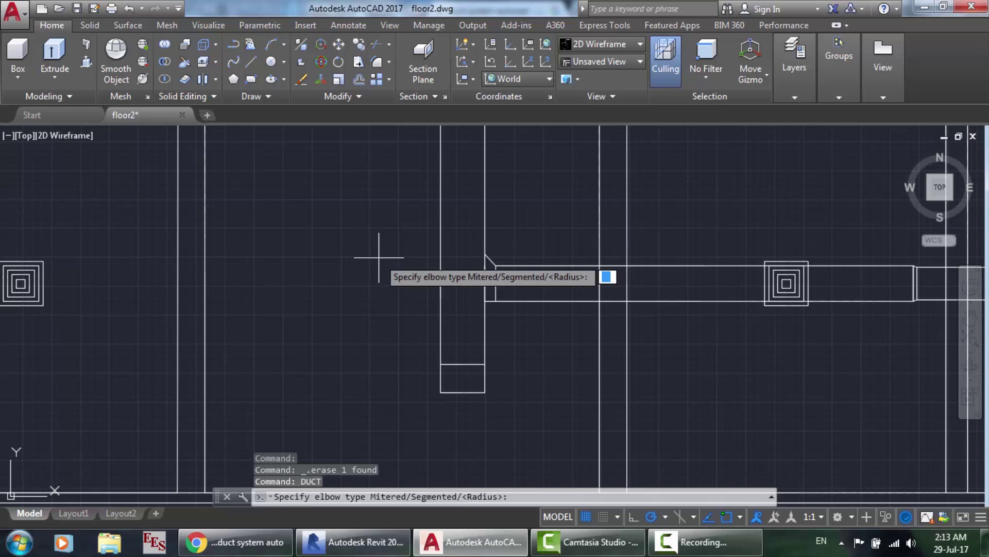
pyautogui.write('r')
pyautogui.press('Return')
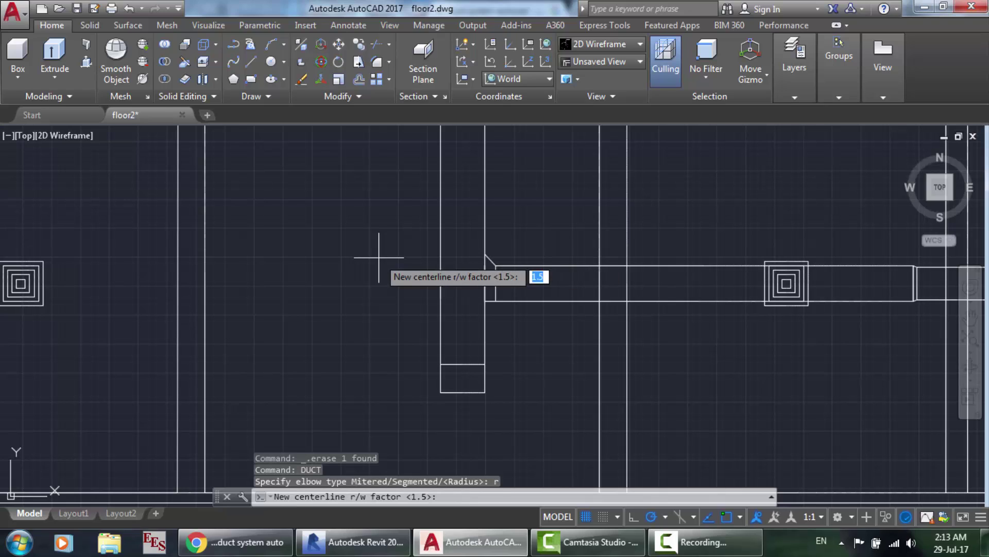
pyautogui.press('Return')
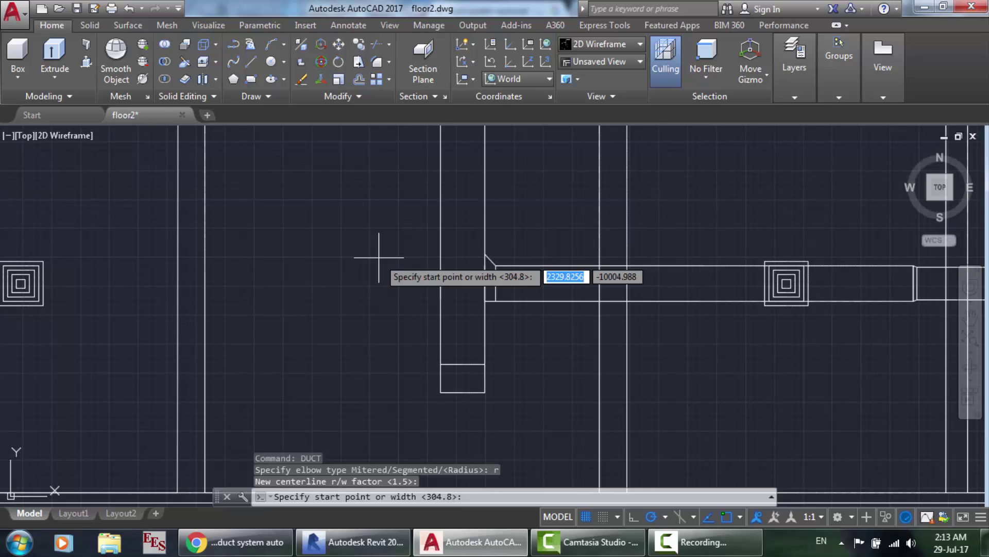
pyautogui.write('254')
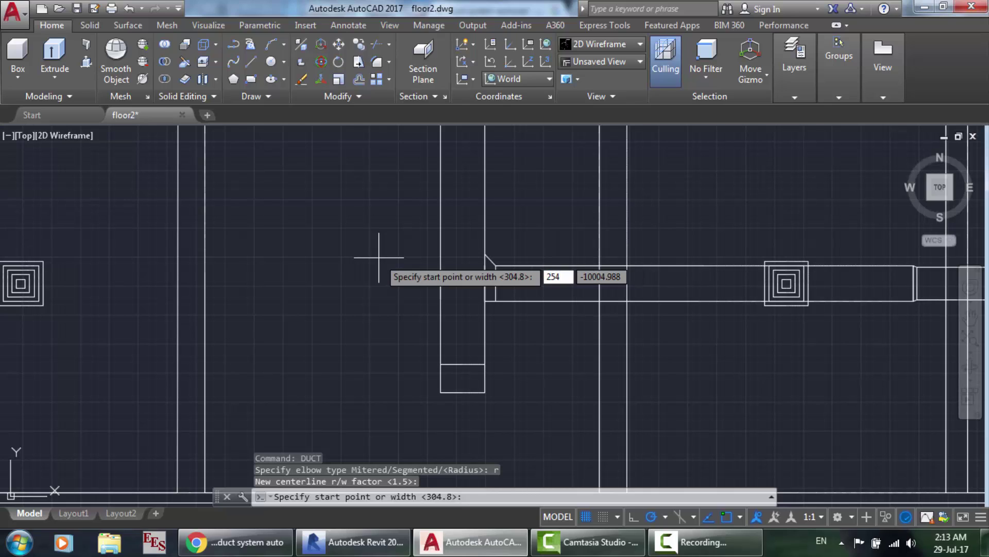
pyautogui.press('Return')
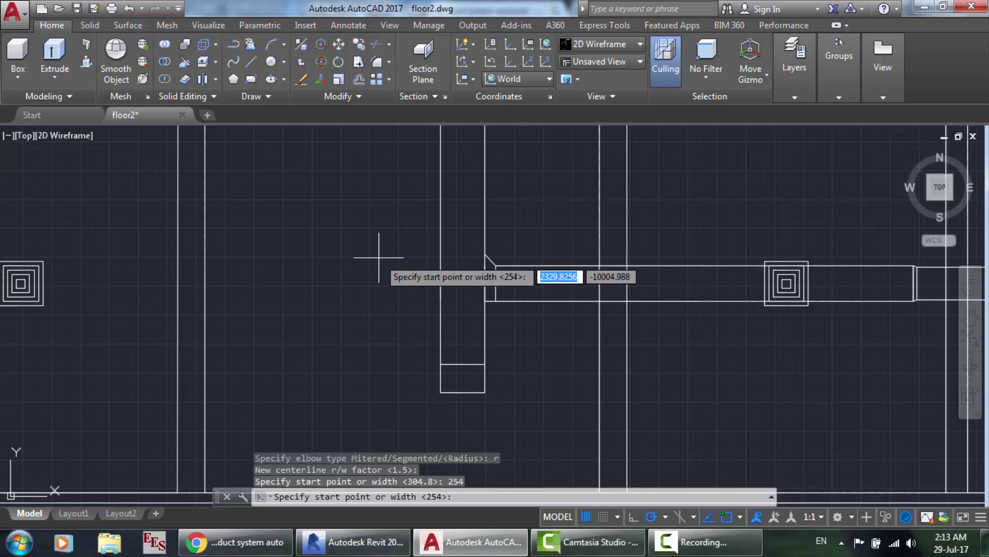
pyautogui.click(440, 283)
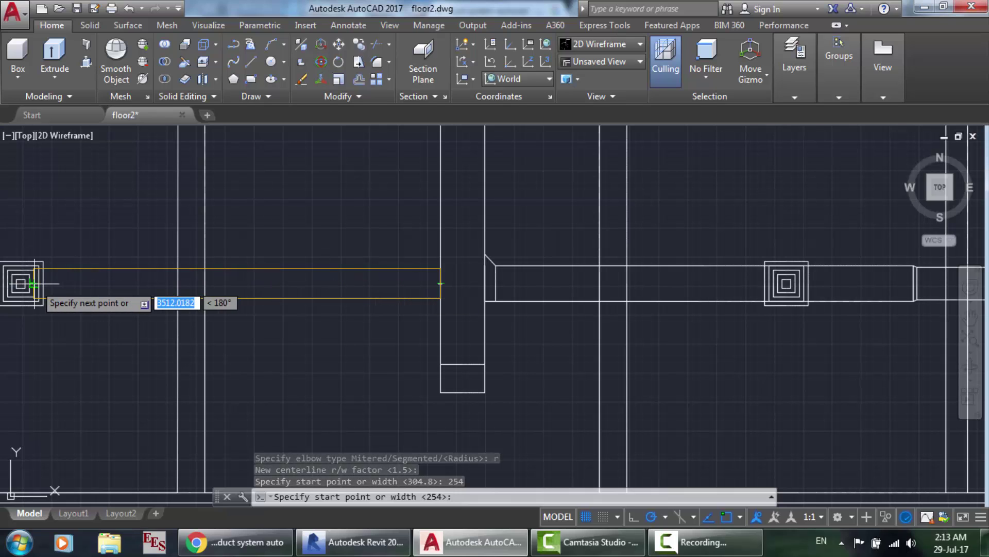
pyautogui.scroll(-3, 32, 284)
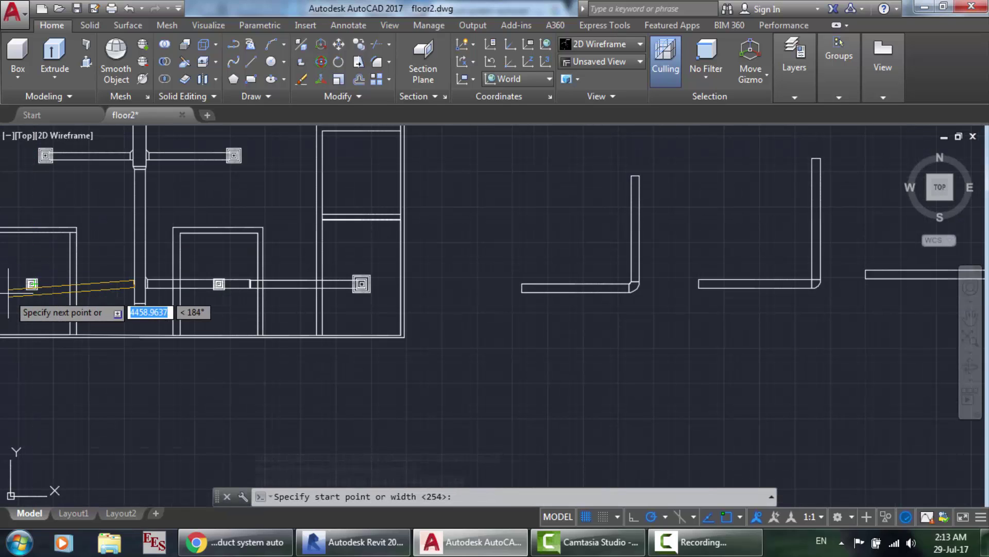
pyautogui.scroll(-2, 9, 292)
pyautogui.scroll(6, 10, 294)
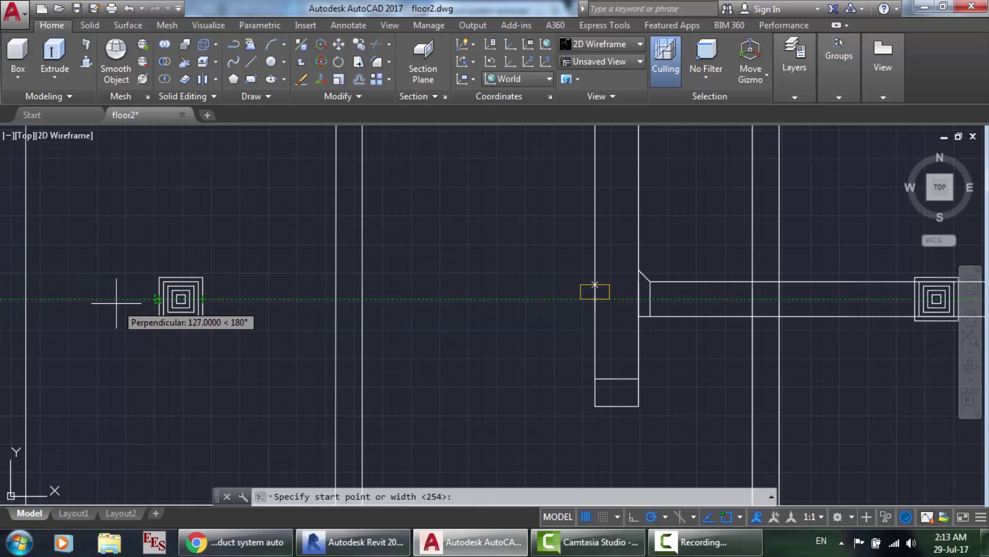
pyautogui.scroll(-3, 117, 302)
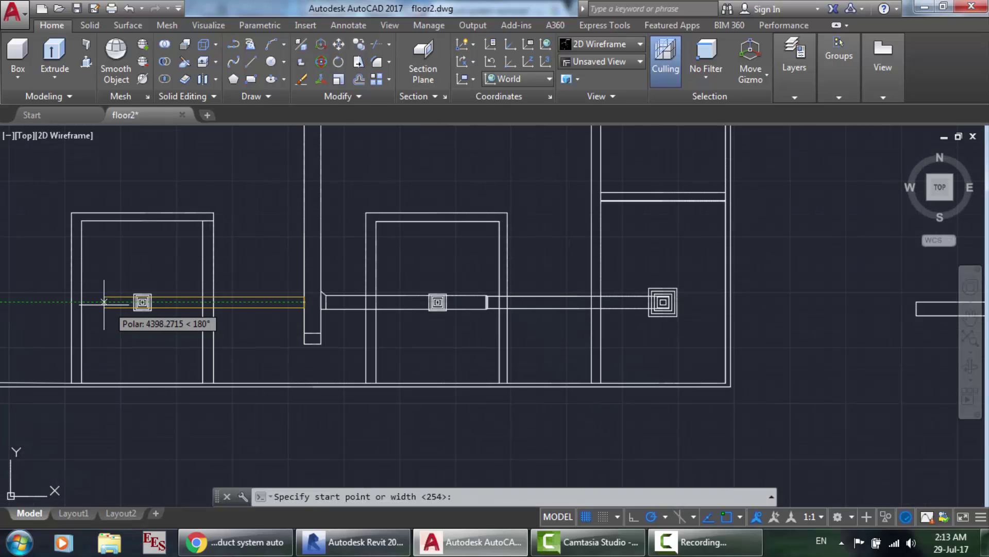
pyautogui.scroll(-4, 103, 302)
pyautogui.scroll(3, 78, 288)
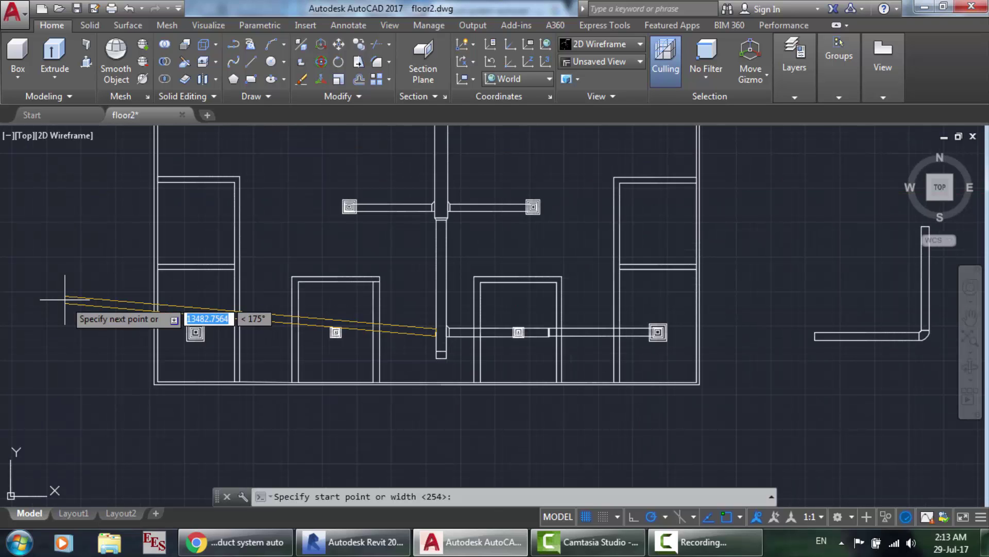
pyautogui.scroll(4, 65, 299)
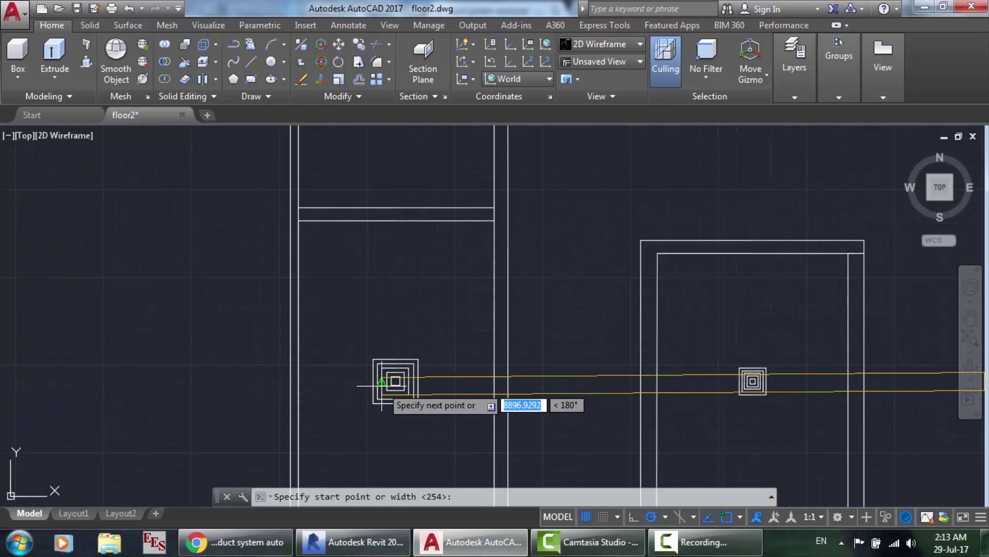
pyautogui.scroll(4, 382, 382)
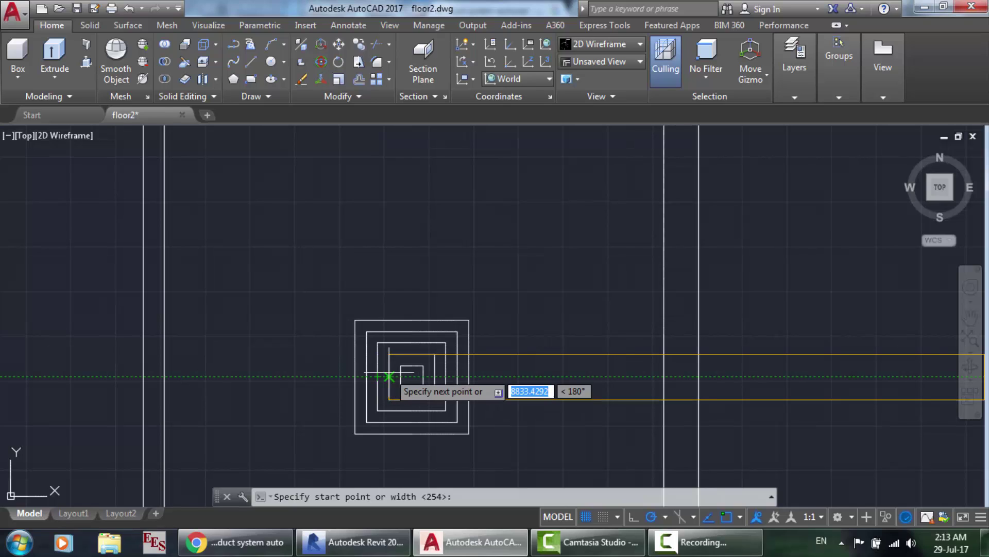
pyautogui.click(389, 377)
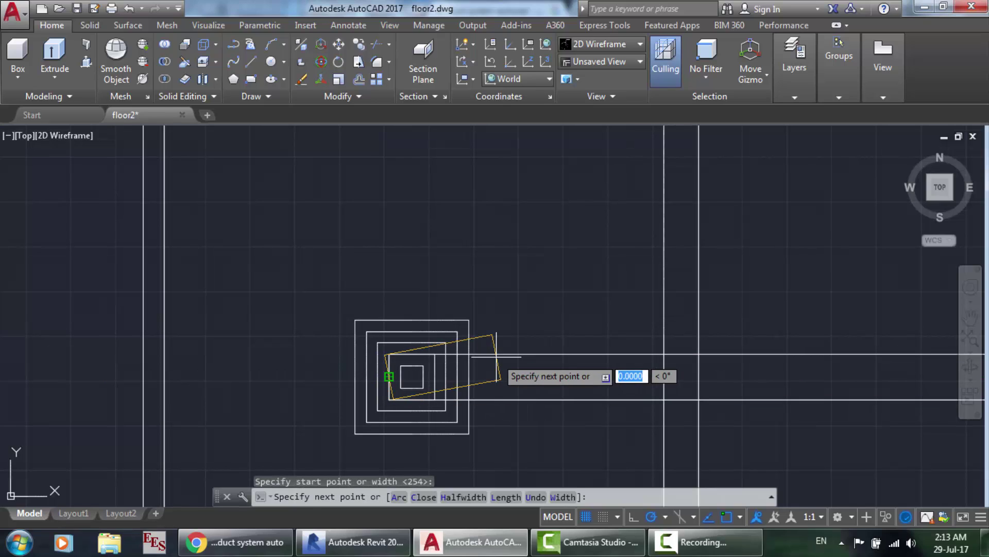
pyautogui.press('Return')
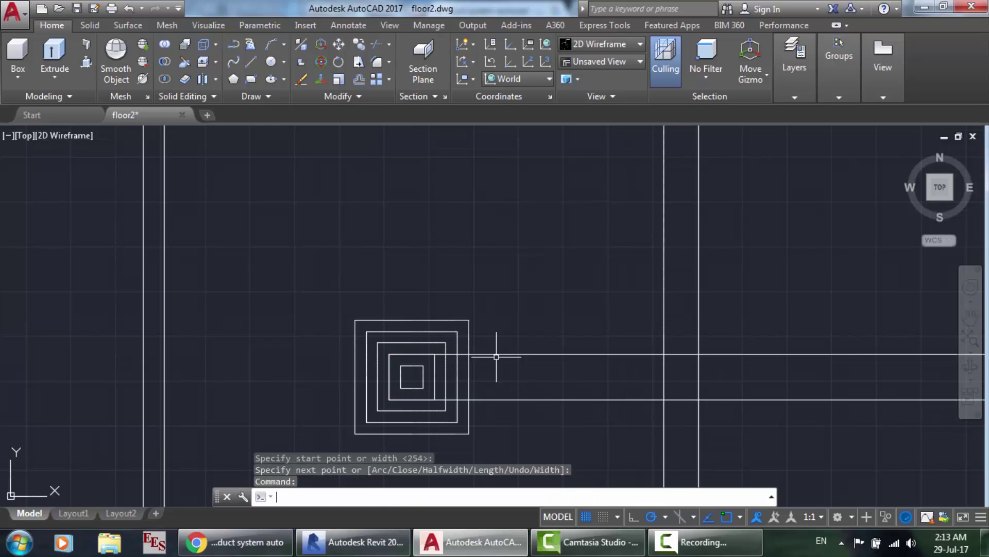
# Explode the redrawn left lower branch duct into separate lines where it meets the main duct.
pyautogui.scroll(-3, 707, 380)
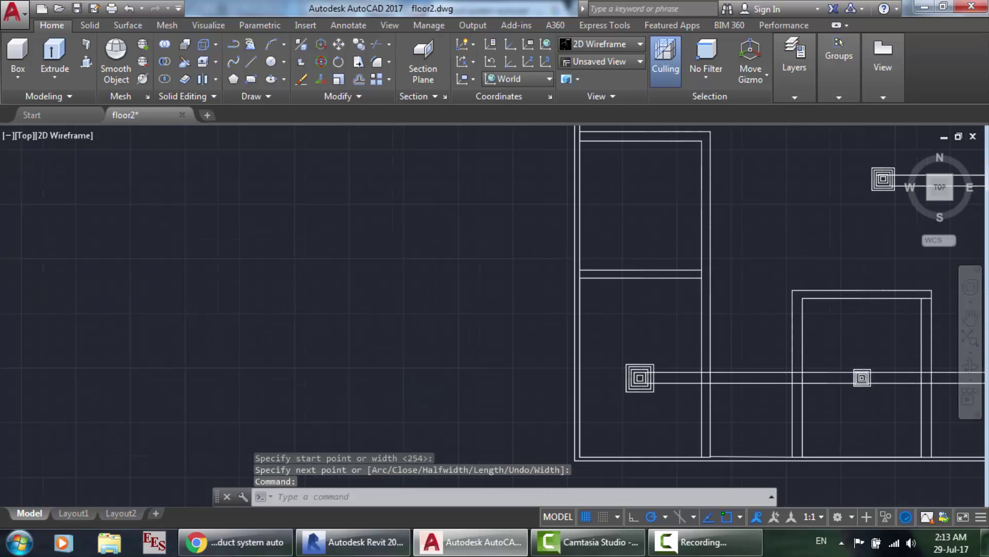
pyautogui.scroll(-2, 713, 379)
pyautogui.scroll(5, 819, 380)
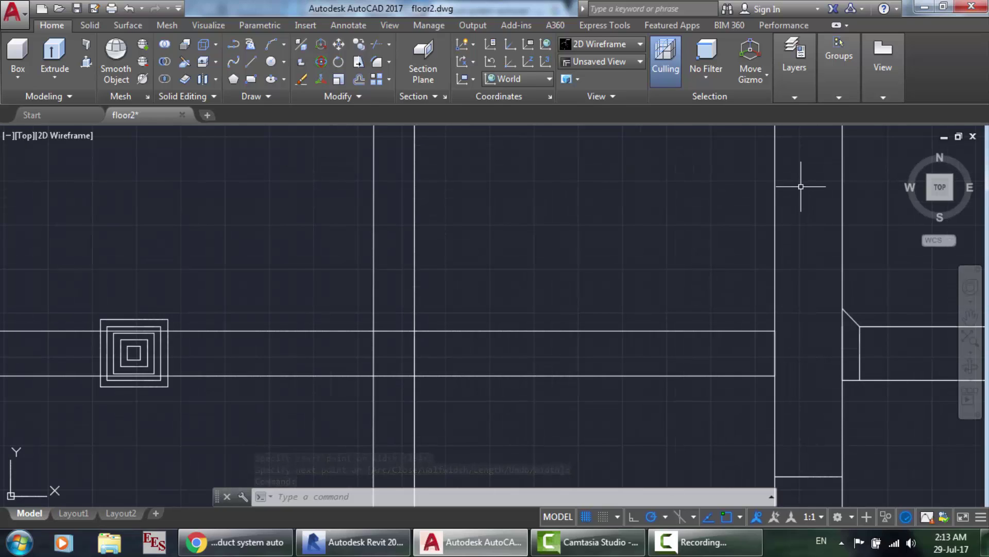
pyautogui.click(798, 412)
pyautogui.click(689, 289)
pyautogui.moveTo(689, 289); pyautogui.dragTo(687, 295)
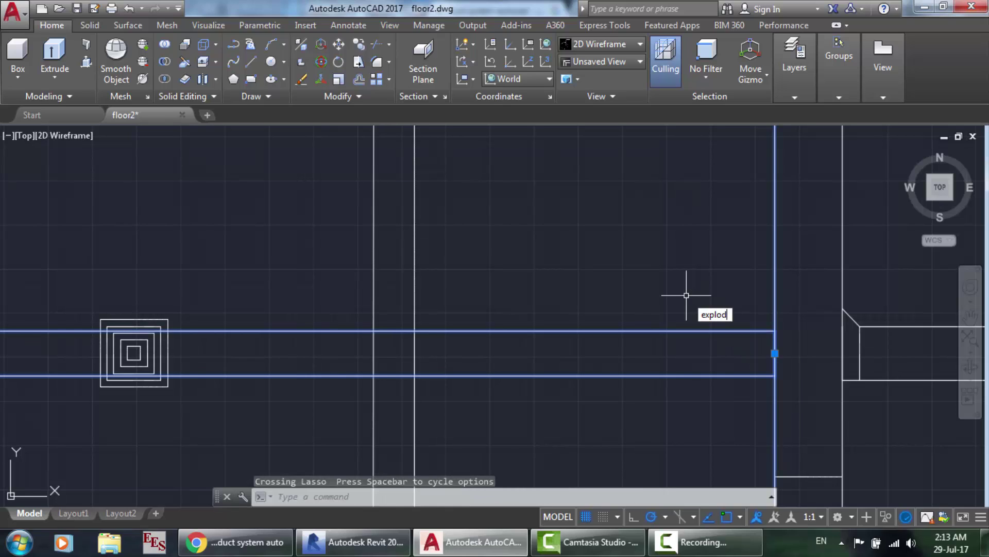
pyautogui.write('e')
pyautogui.press('Return')
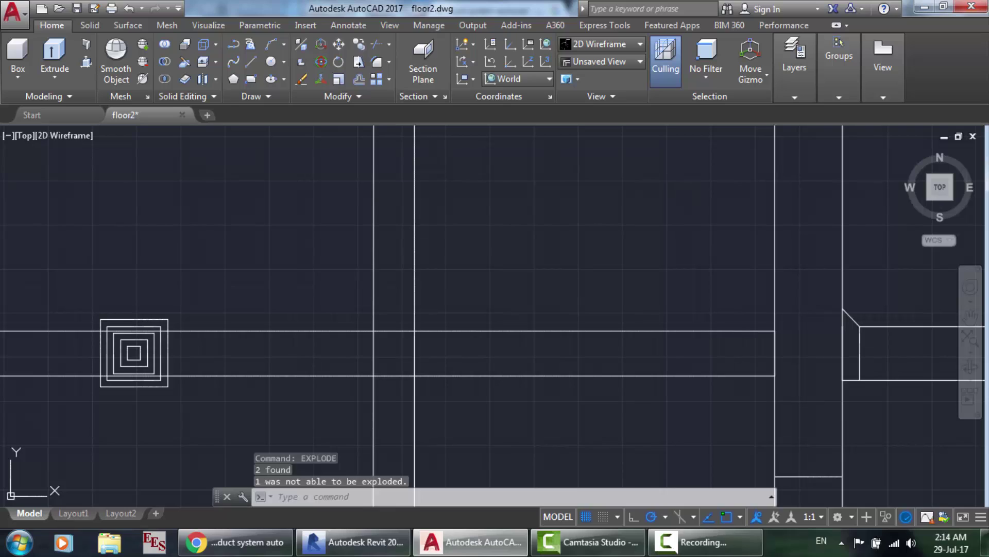
pyautogui.click(734, 331)
pyautogui.press('Escape')
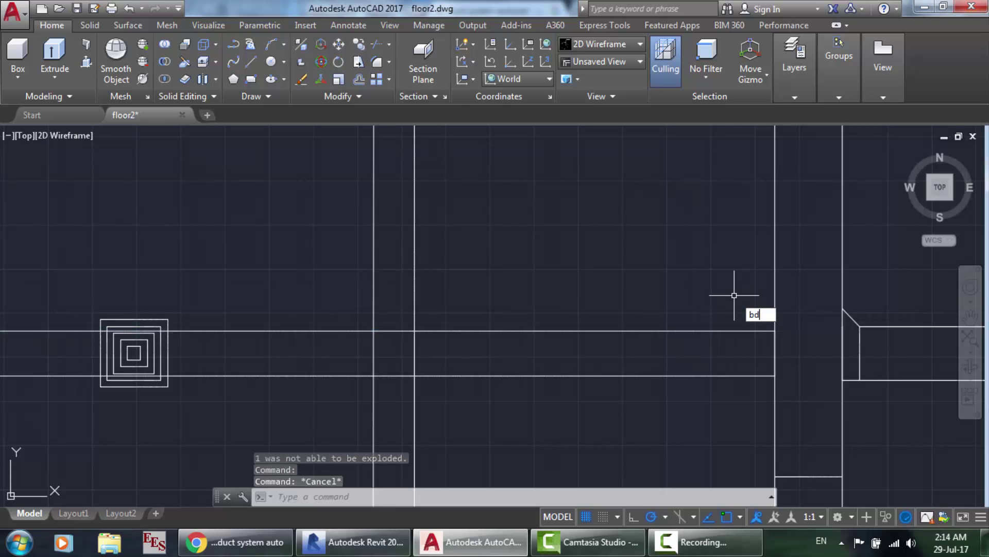
# Try to create the left lower branch's takeoff with BD from its two edges and the line at the main duct.
pyautogui.write('bd')
pyautogui.press('Return')
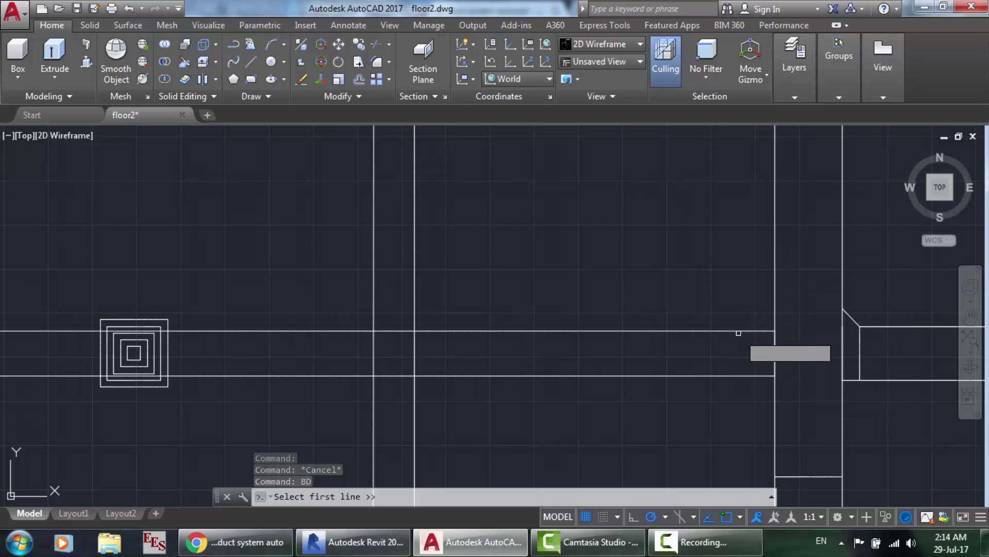
pyautogui.click(739, 326)
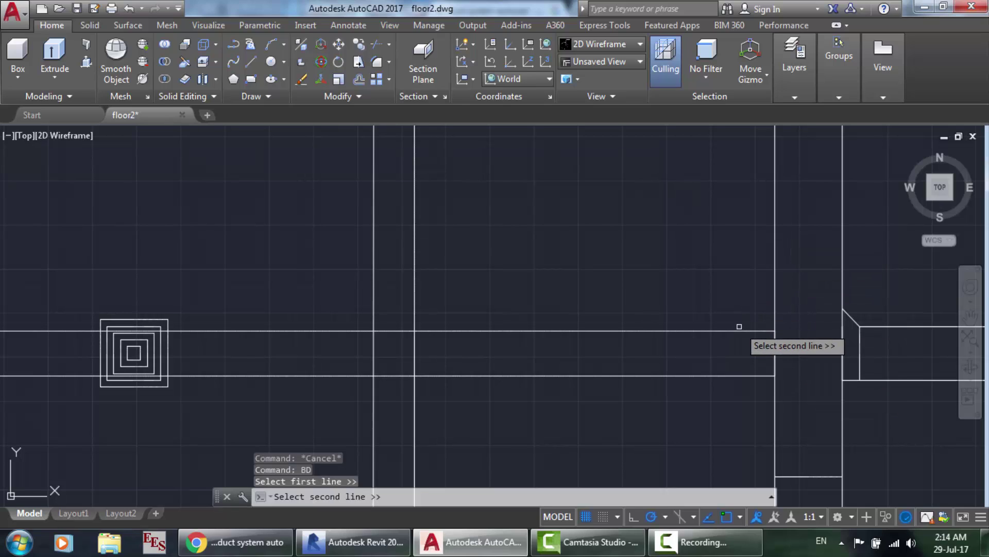
pyautogui.click(740, 375)
pyautogui.click(775, 359)
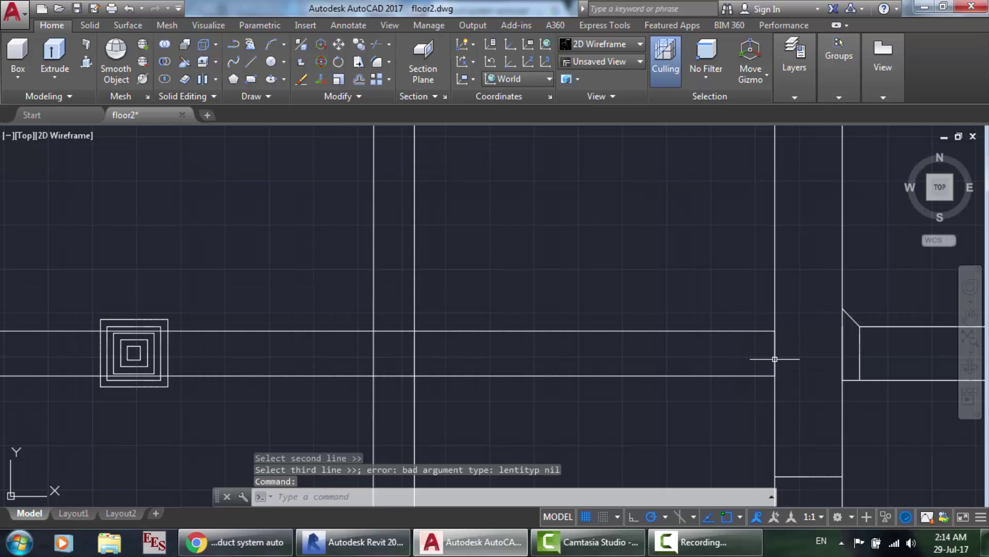
pyautogui.write('bd')
pyautogui.press('Return')
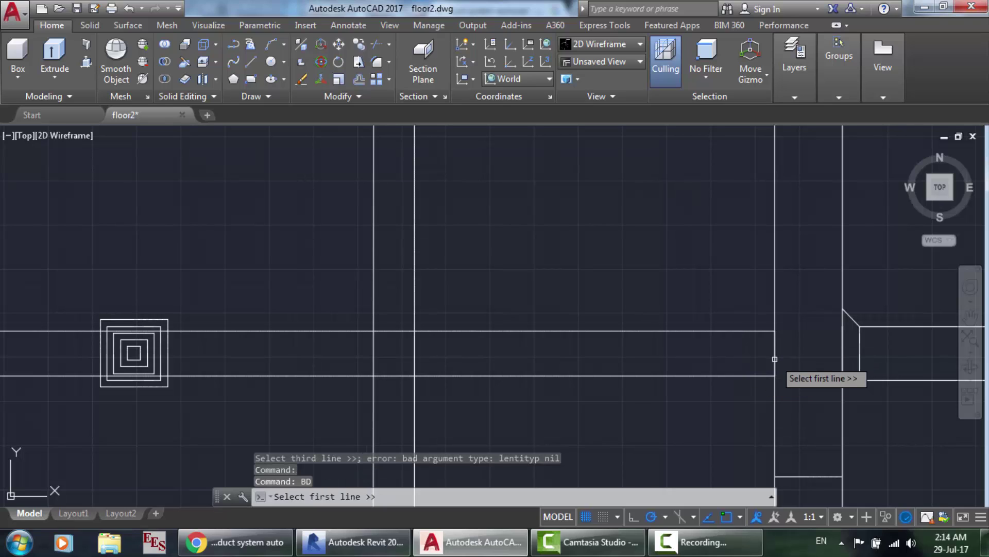
pyautogui.click(747, 330)
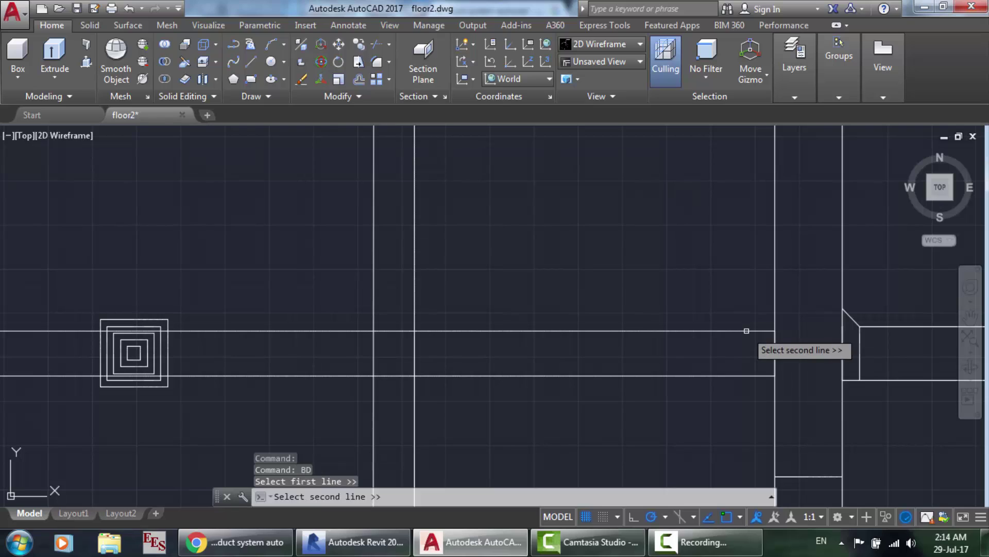
pyautogui.click(747, 378)
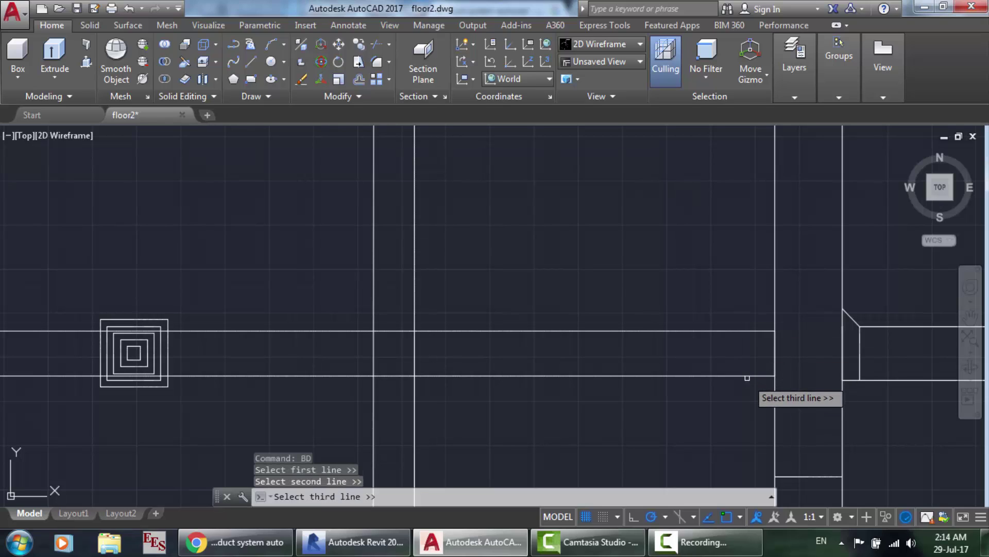
pyautogui.click(776, 363)
# Create the left lower branch's takeoff with BD, choosing its upper edge, lower edge and the end line at the main duct.
pyautogui.scroll(4, 795, 349)
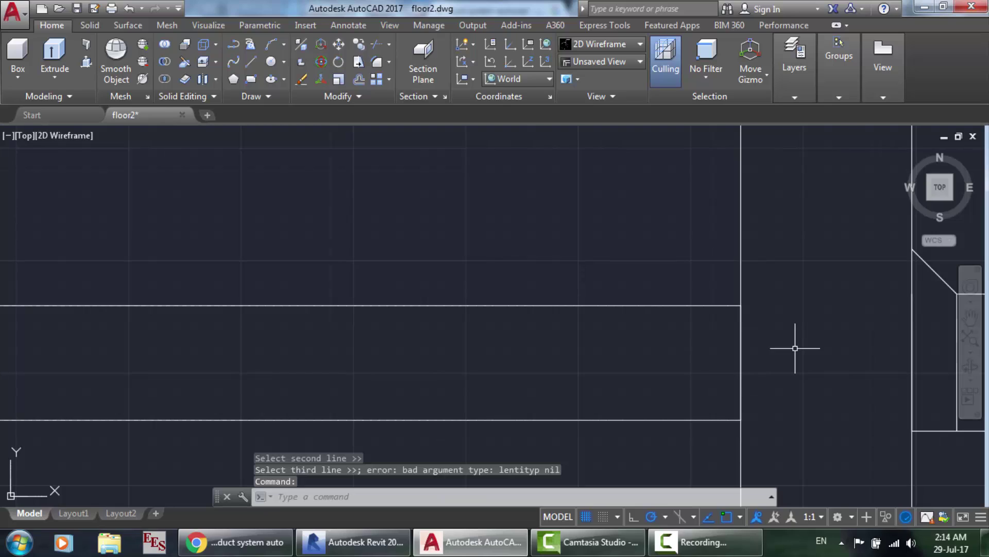
pyautogui.write('d')
pyautogui.press('Return')
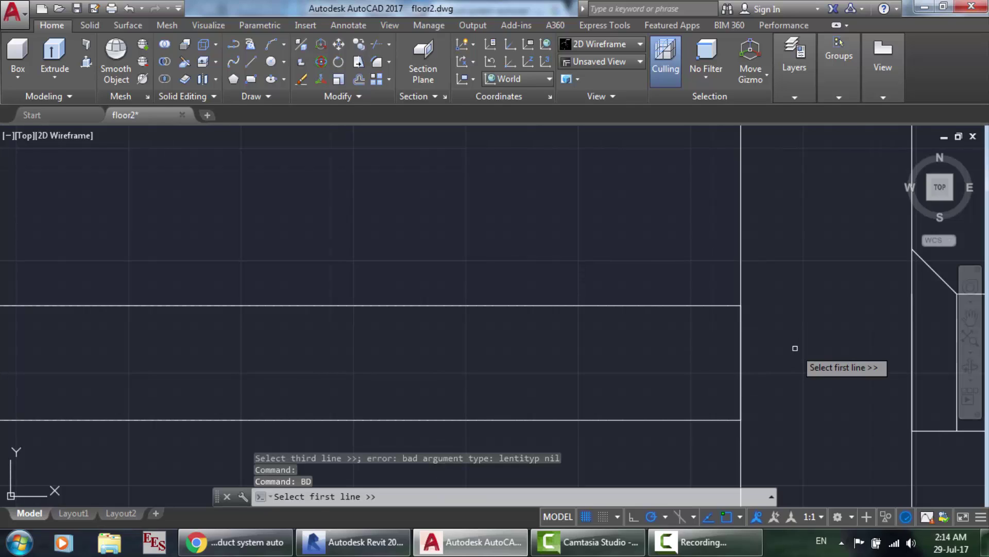
pyautogui.click(710, 305)
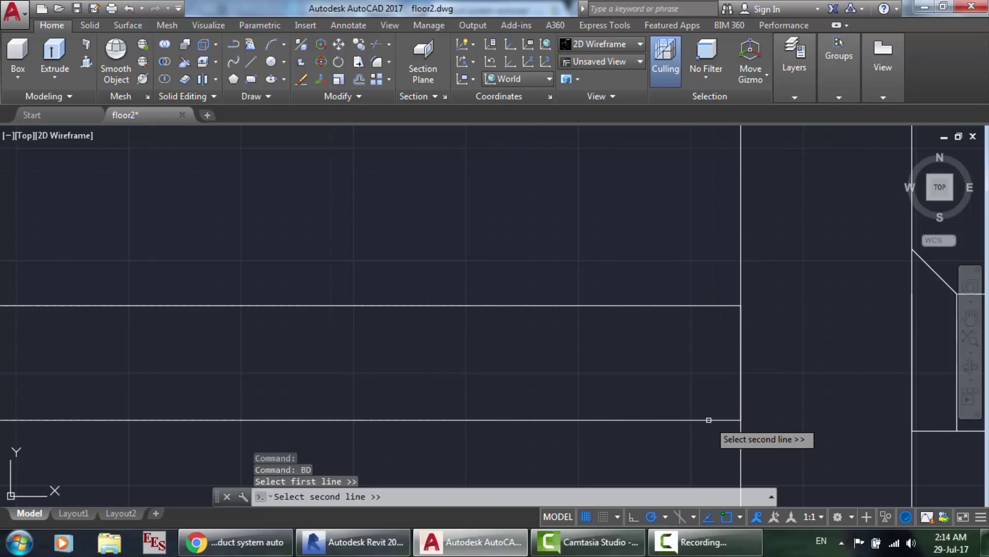
pyautogui.click(709, 420)
pyautogui.click(741, 386)
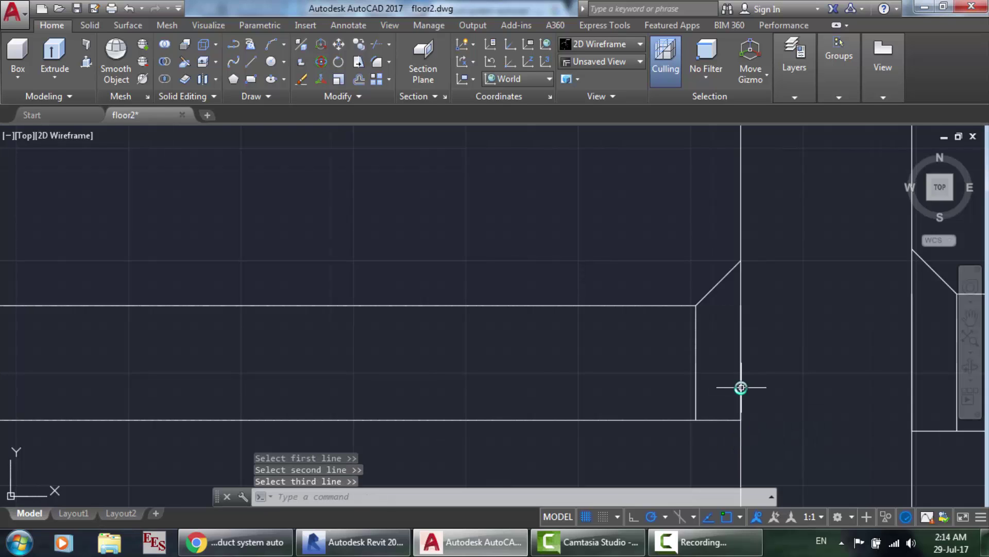
# Draw a vertical line along the main duct's centre, running from its upper part down past the upper branches.
pyautogui.scroll(-8, 741, 387)
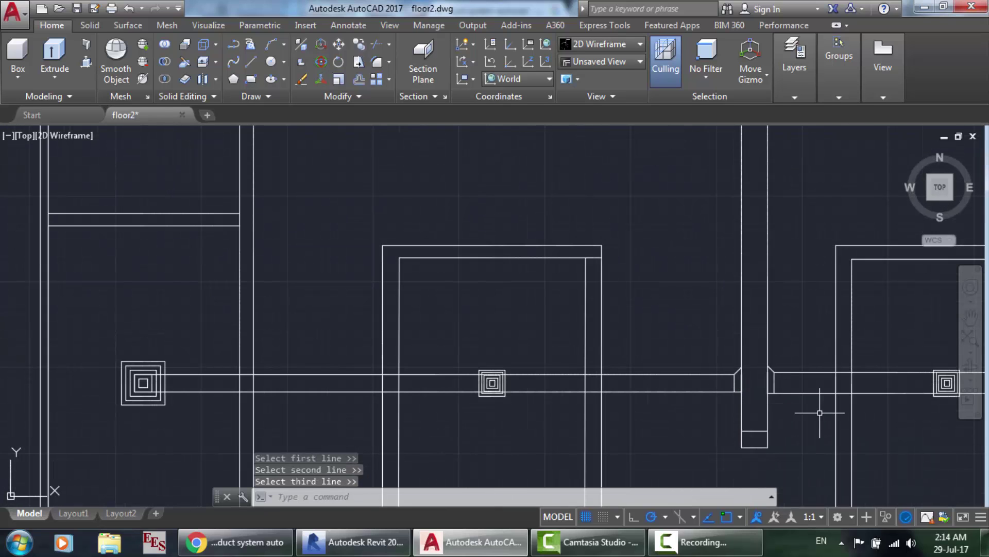
pyautogui.scroll(-2, 820, 413)
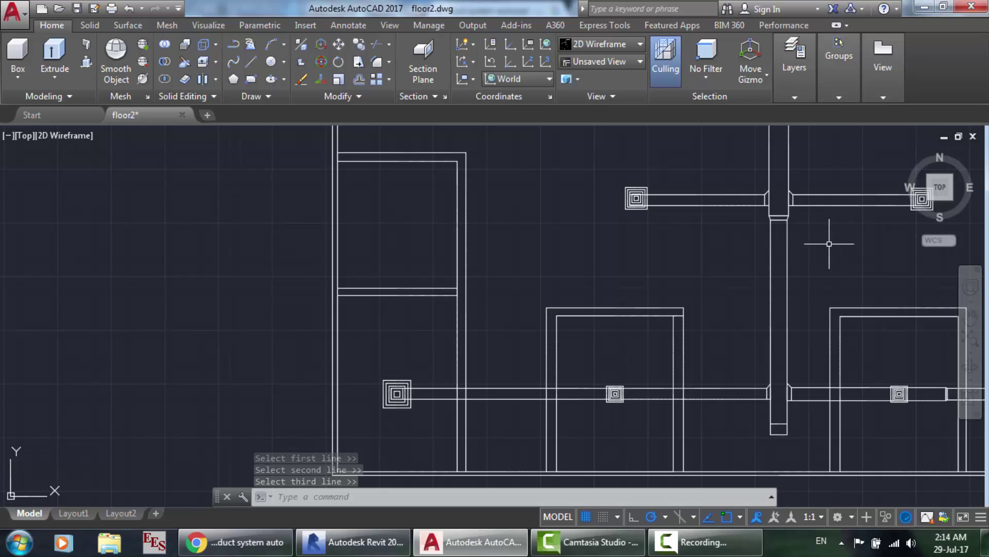
pyautogui.scroll(2, 809, 153)
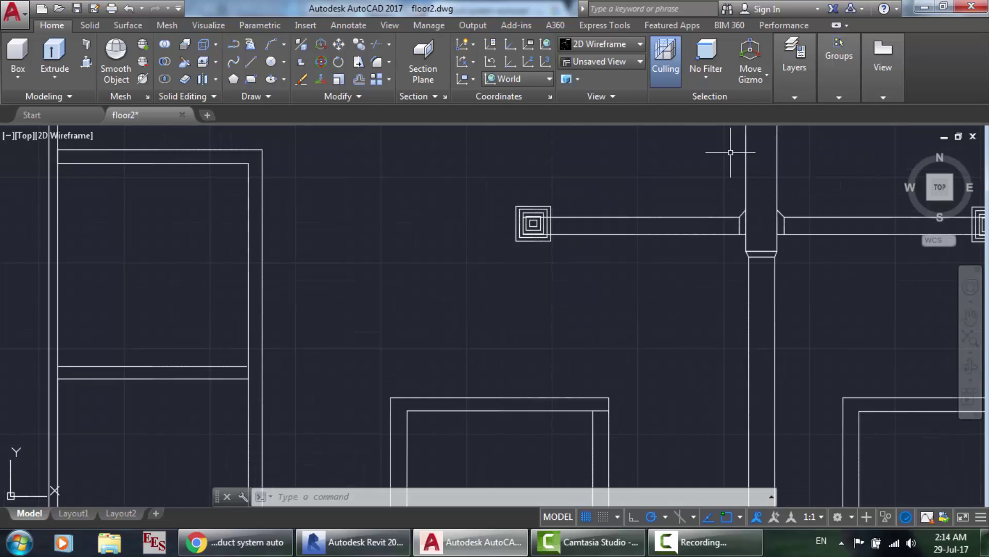
pyautogui.scroll(2, 731, 152)
pyautogui.scroll(-4, 835, 168)
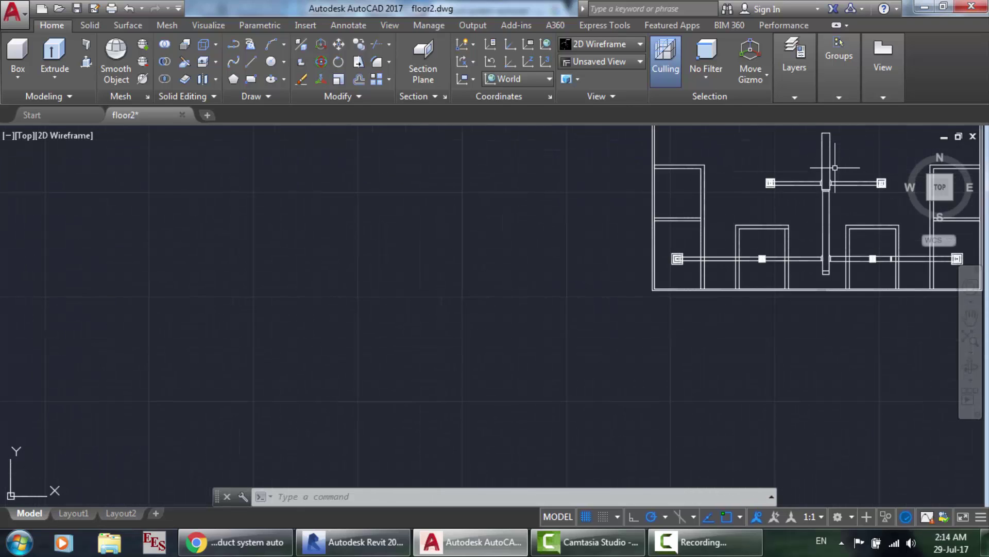
pyautogui.scroll(4, 890, 137)
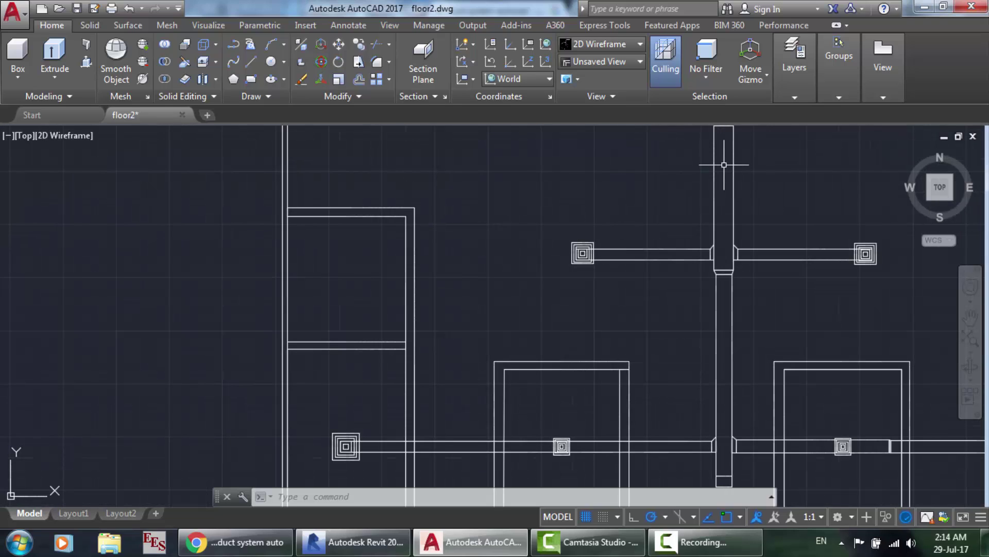
pyautogui.write('l')
pyautogui.press('Return')
pyautogui.click(724, 165)
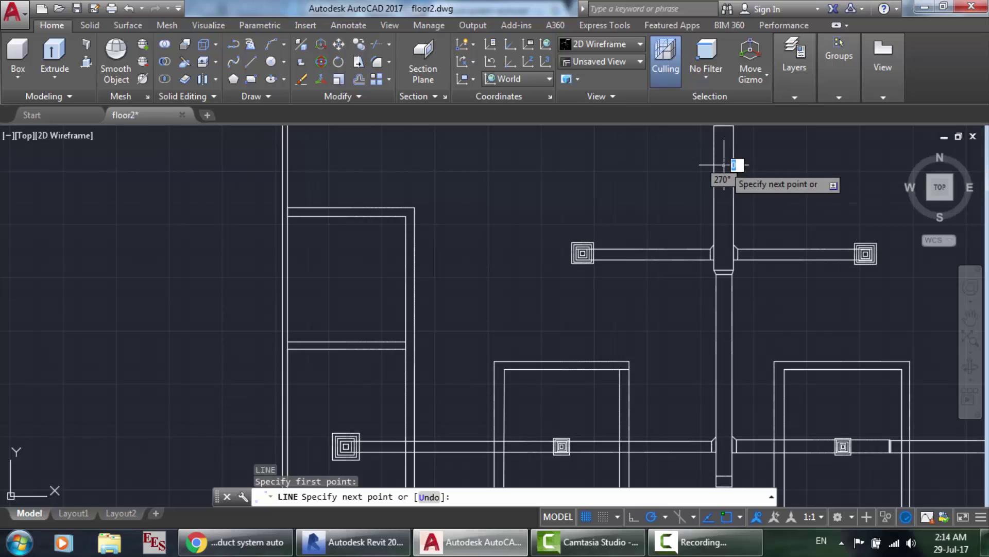
pyautogui.click(724, 366)
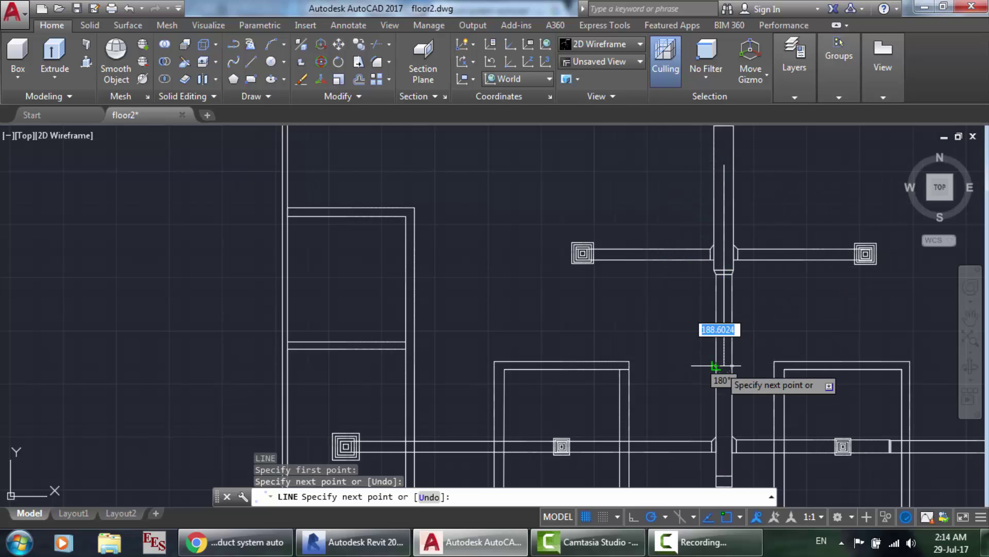
pyautogui.press('Return')
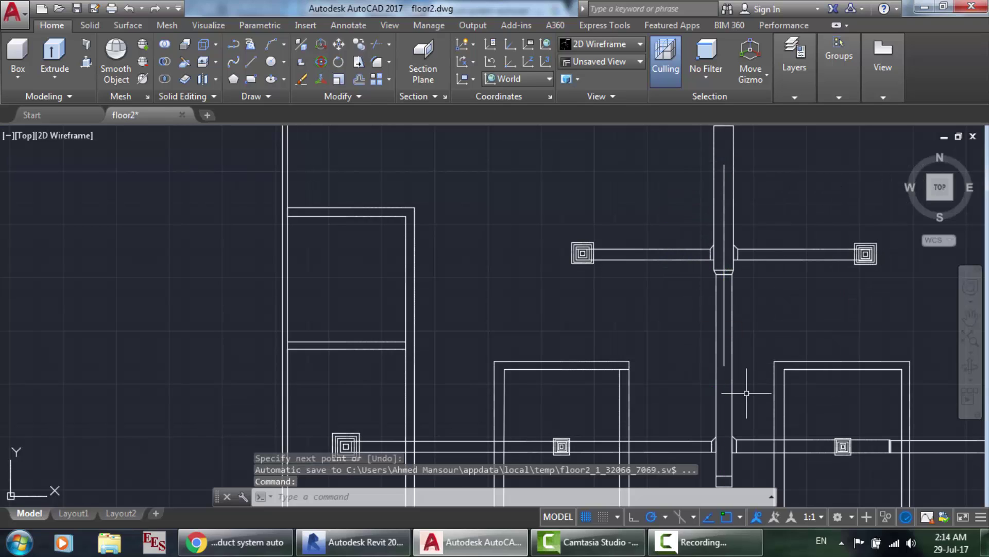
# Draw two slanted lines up from the centre line's lower end to form a downward airflow arrowhead.
pyautogui.scroll(2, 746, 393)
pyautogui.write('l')
pyautogui.press('Return')
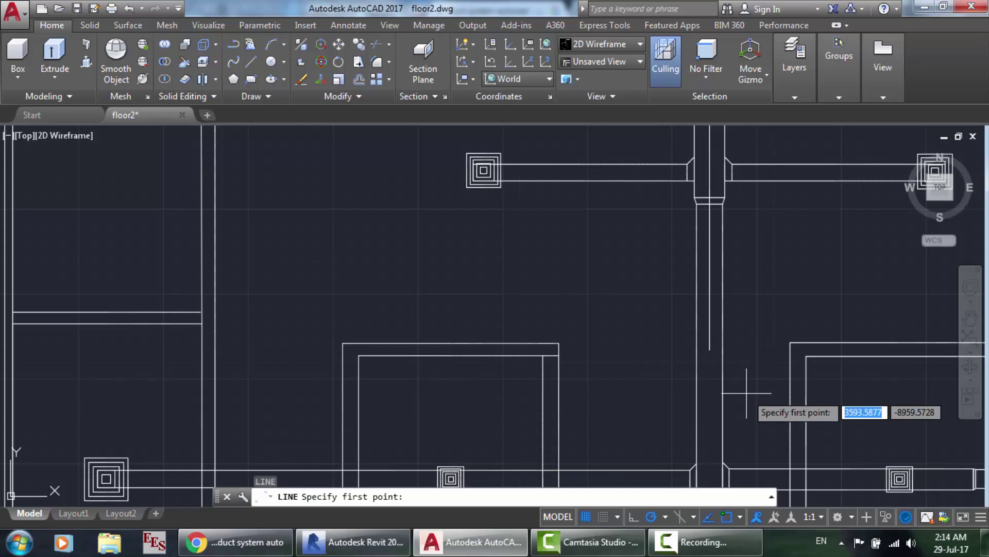
pyautogui.click(709, 350)
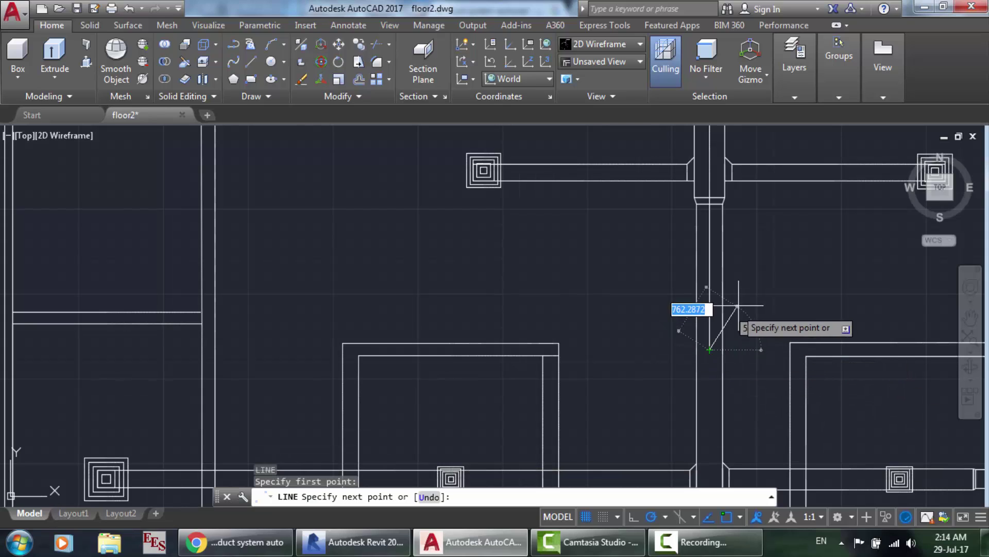
pyautogui.press('Escape')
pyautogui.write('l')
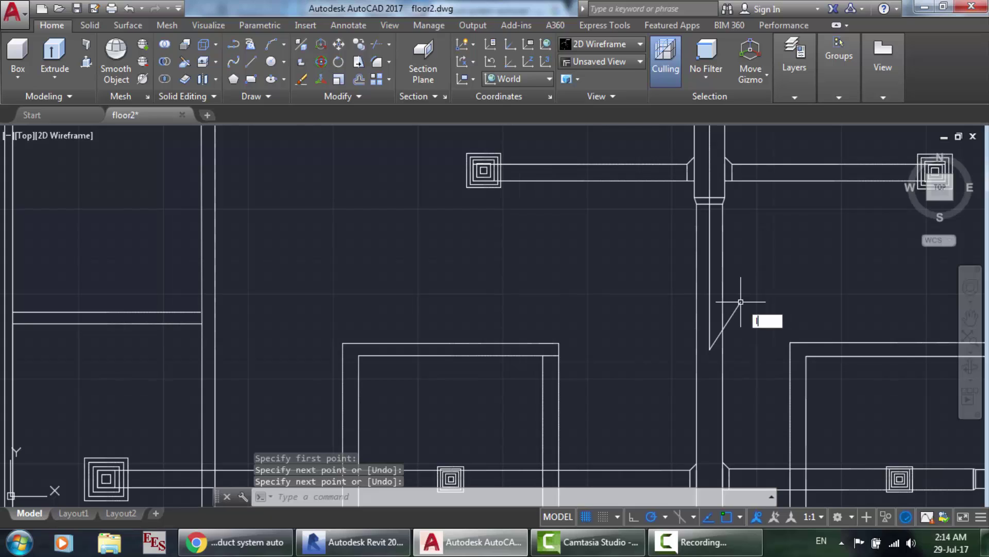
pyautogui.press('Return')
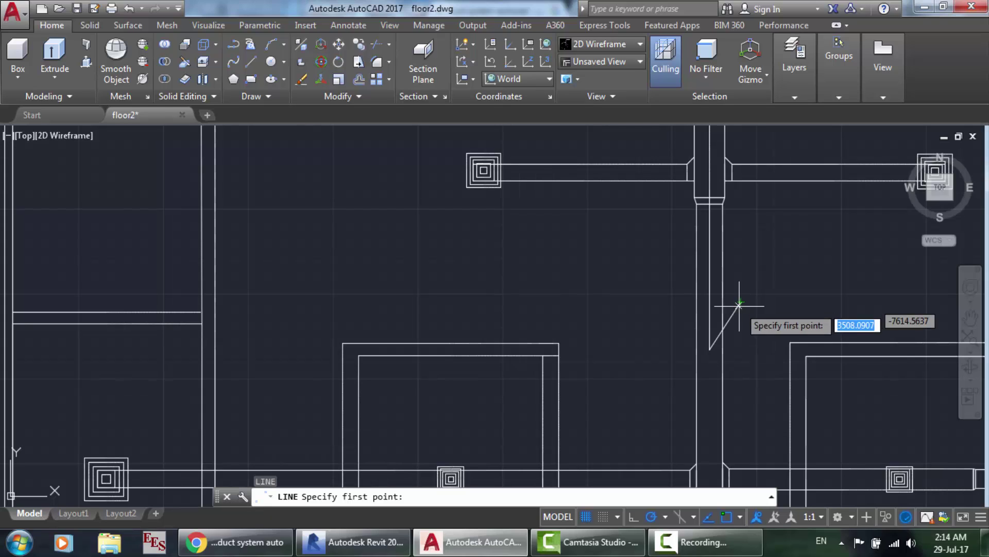
pyautogui.click(710, 350)
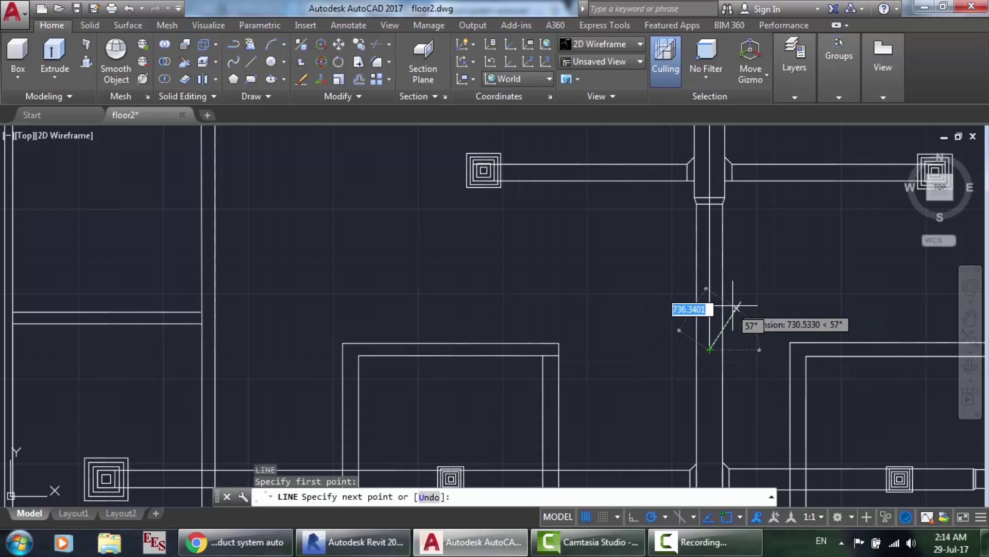
pyautogui.click(670, 304)
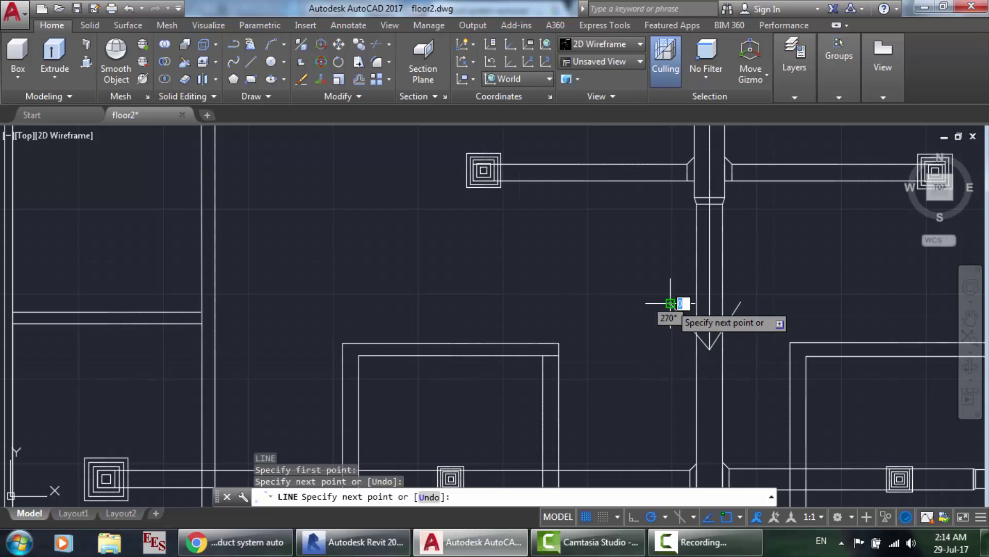
pyautogui.press('Return')
# Examine the completed supply duct layout in the floor plan and the separate elbow duct samples beside it.
pyautogui.scroll(-3, 670, 303)
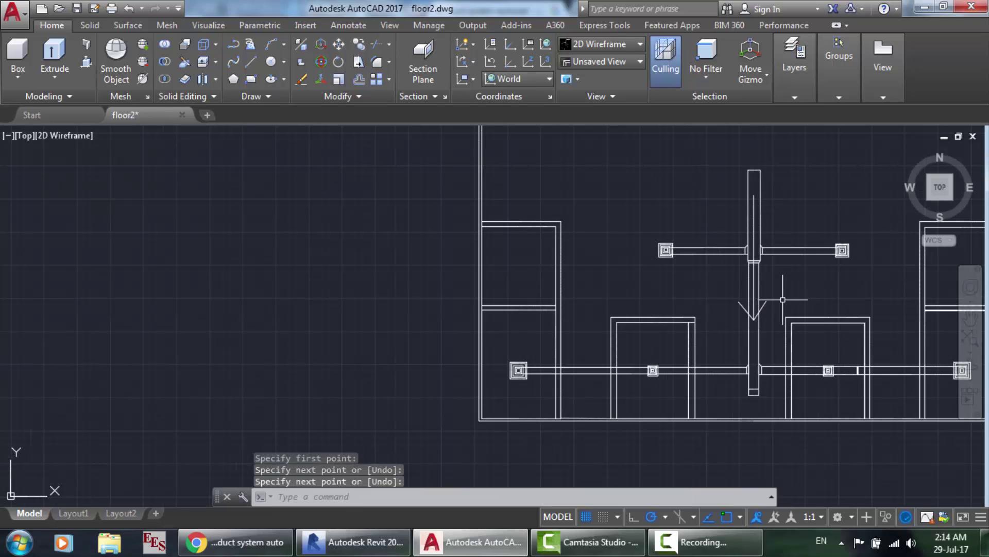
pyautogui.scroll(2, 817, 367)
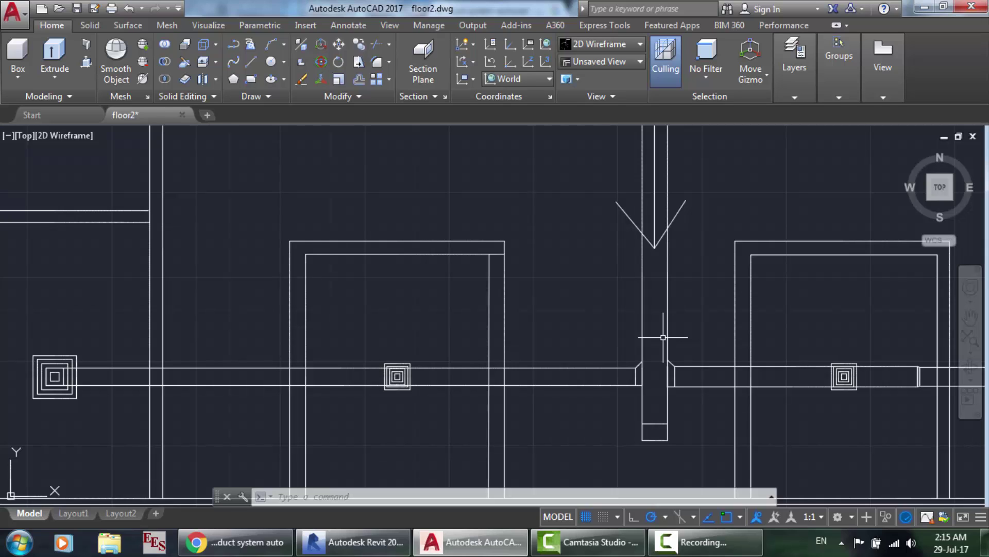
pyautogui.scroll(-3, 663, 337)
pyautogui.scroll(-5, 663, 196)
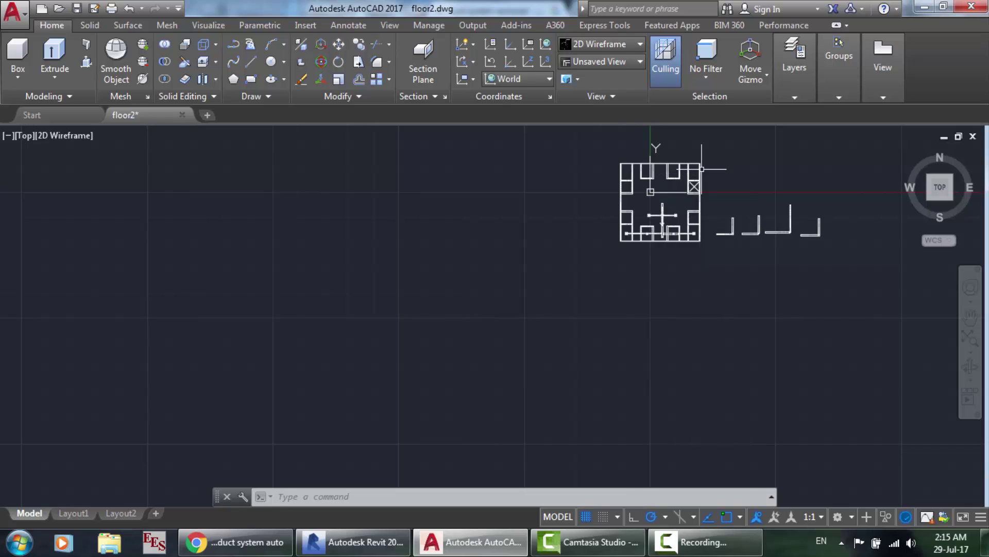
pyautogui.scroll(8, 702, 168)
pyautogui.scroll(-4, 471, 286)
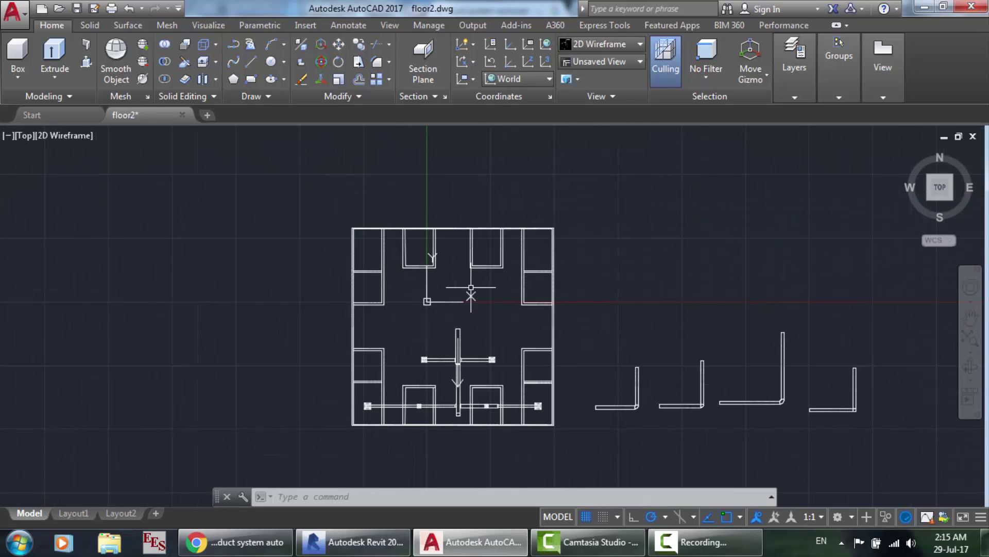
pyautogui.scroll(3, 523, 393)
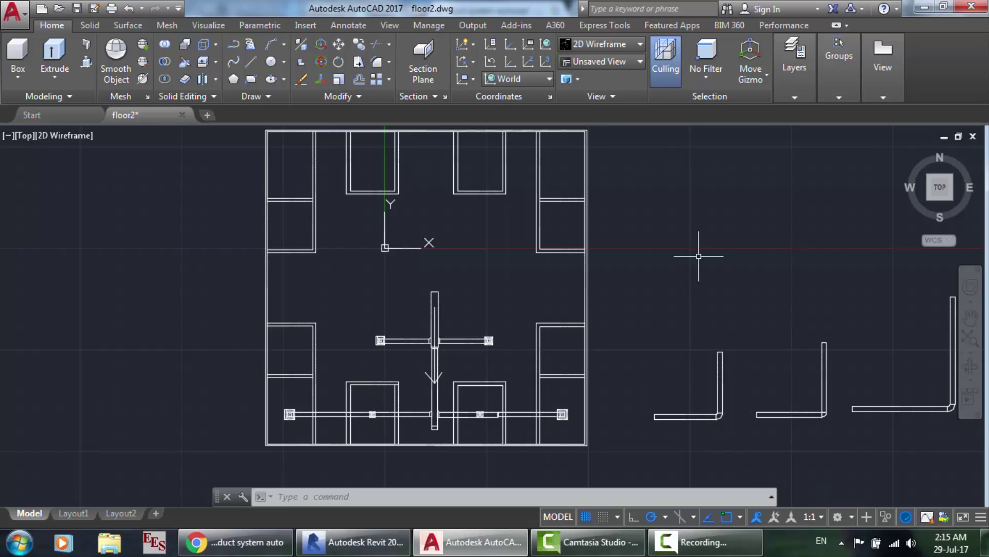
pyautogui.scroll(-2, 702, 233)
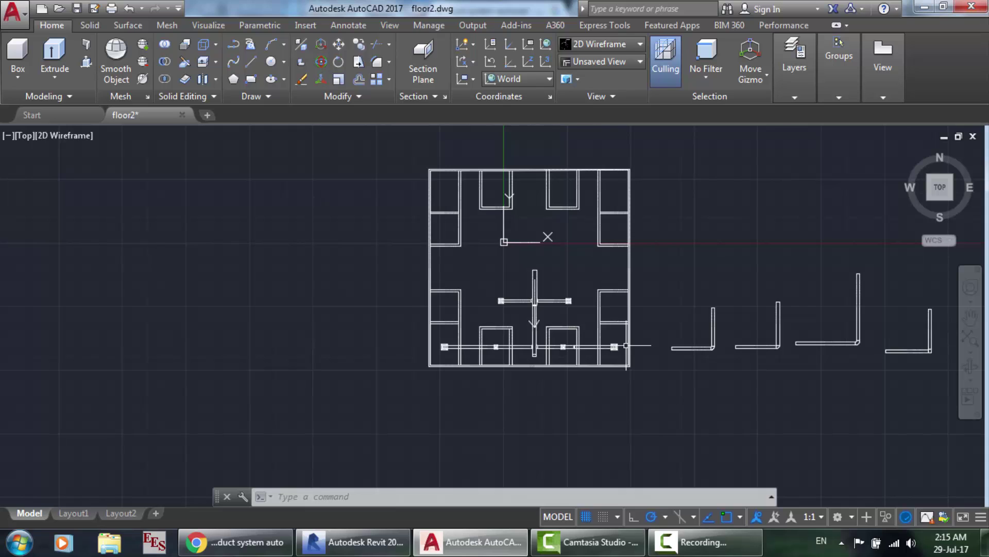
pyautogui.scroll(-2, 627, 345)
pyautogui.scroll(6, 824, 380)
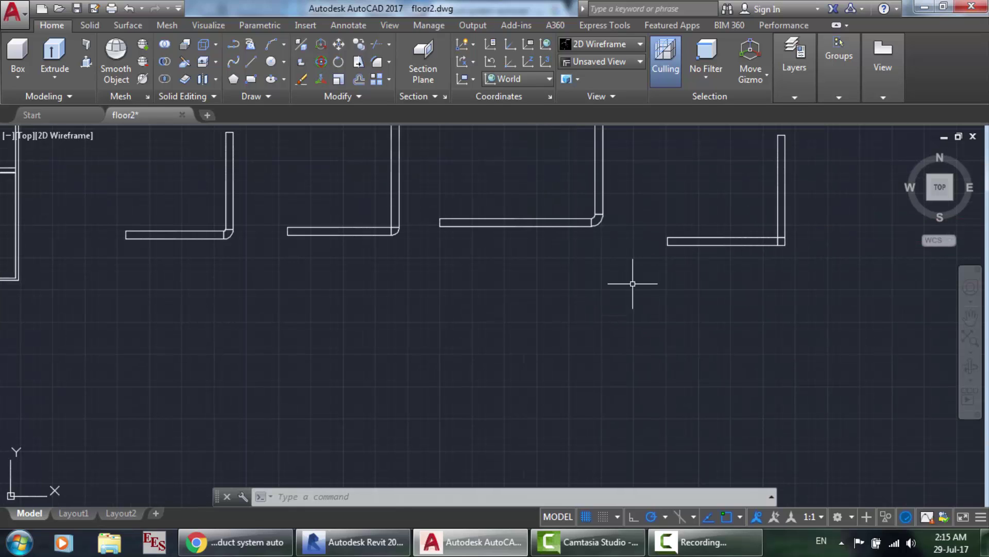
pyautogui.scroll(-4, 632, 283)
pyautogui.scroll(2, 308, 221)
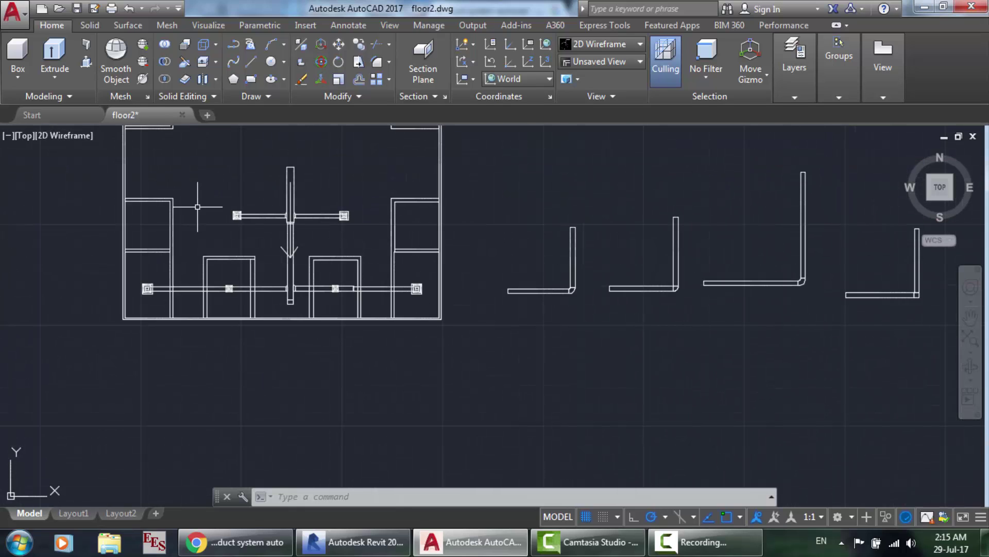
pyautogui.click(197, 207)
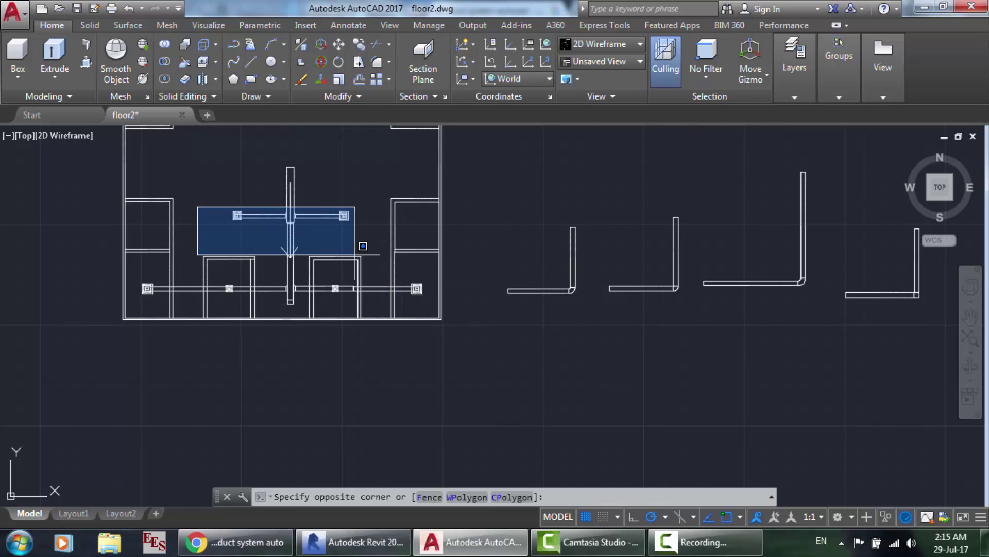
pyautogui.scroll(4, 356, 244)
pyautogui.click(113, 189)
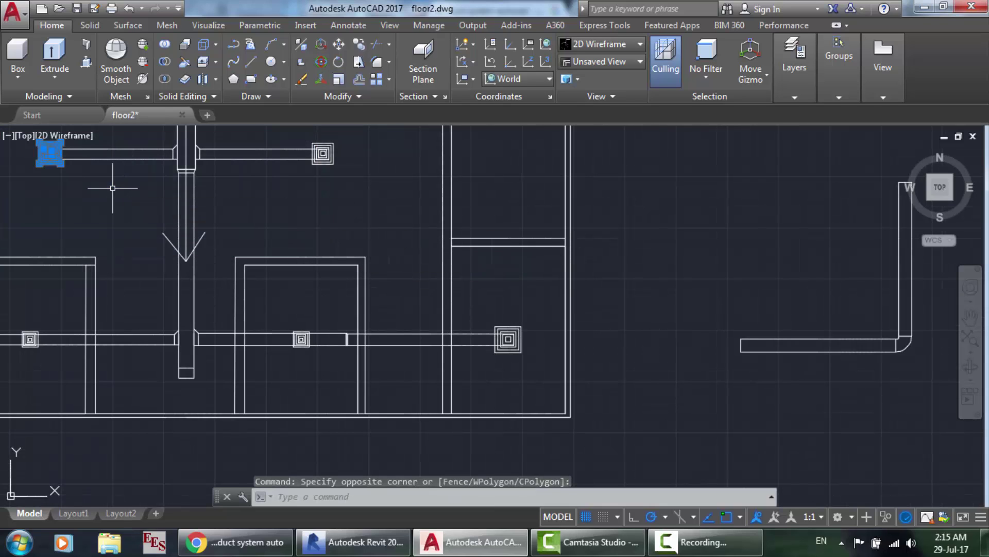
pyautogui.press('Escape')
pyautogui.scroll(-3, 343, 193)
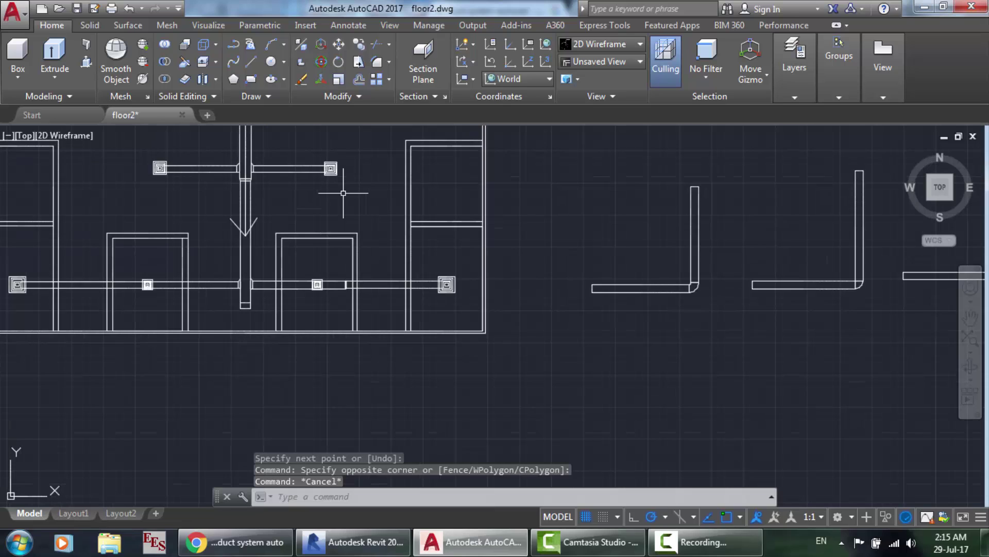
# Switch to Revit to view the mall floor's ductwork in 3D.
pyautogui.click(356, 541)
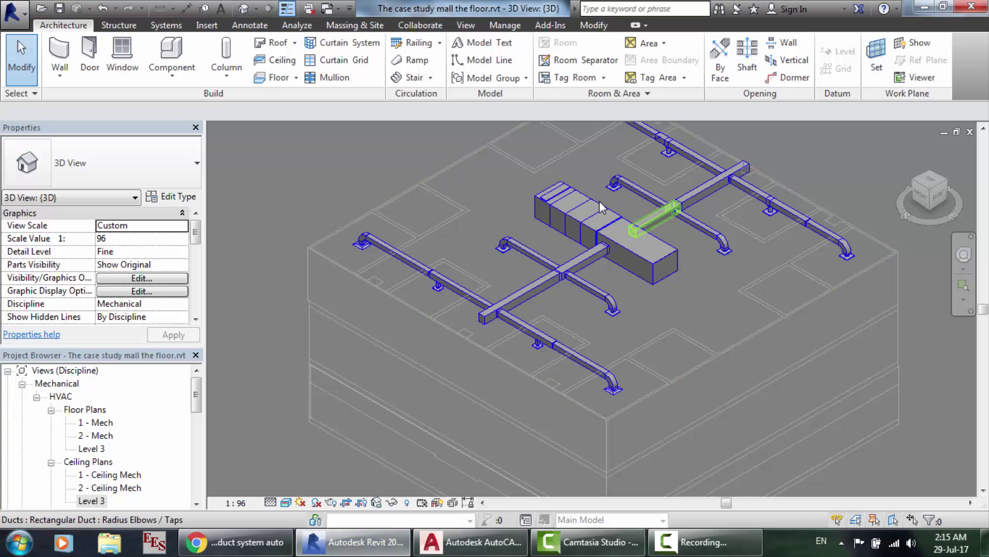